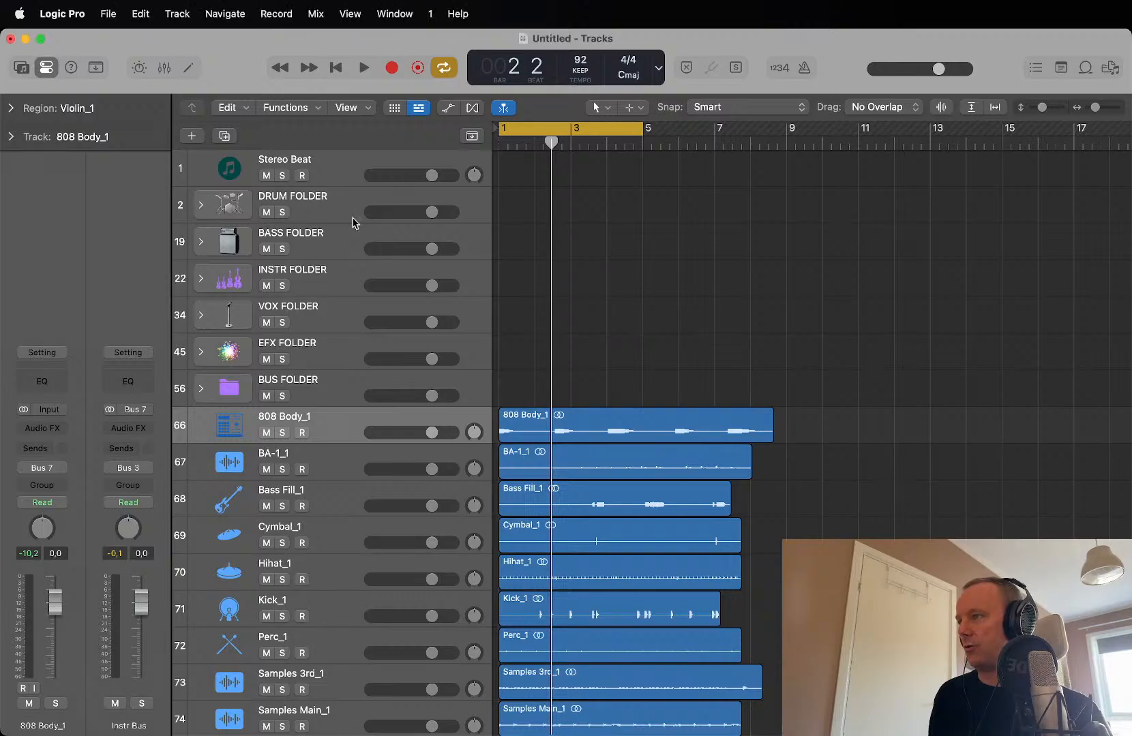
# Step: Look through the imported stem tracks from 808 Body_1 to Violin_1 below the template folders
pyautogui.scroll(-5, 607, 286)
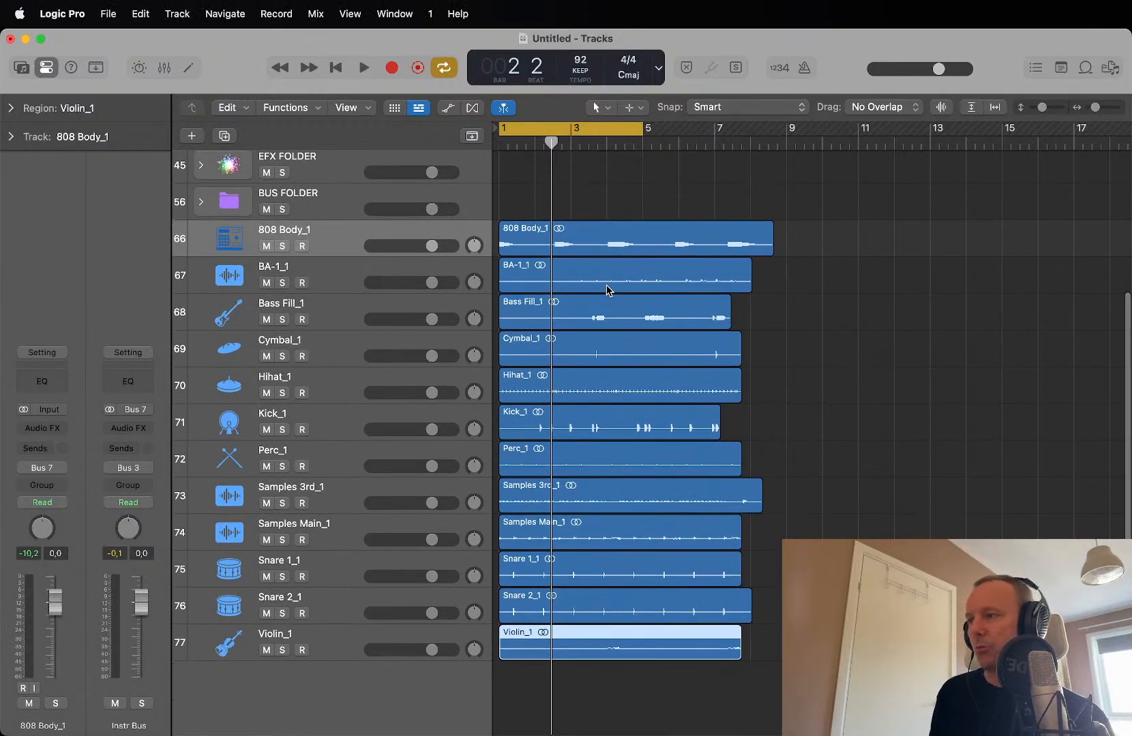
pyautogui.scroll(-3, 606, 290)
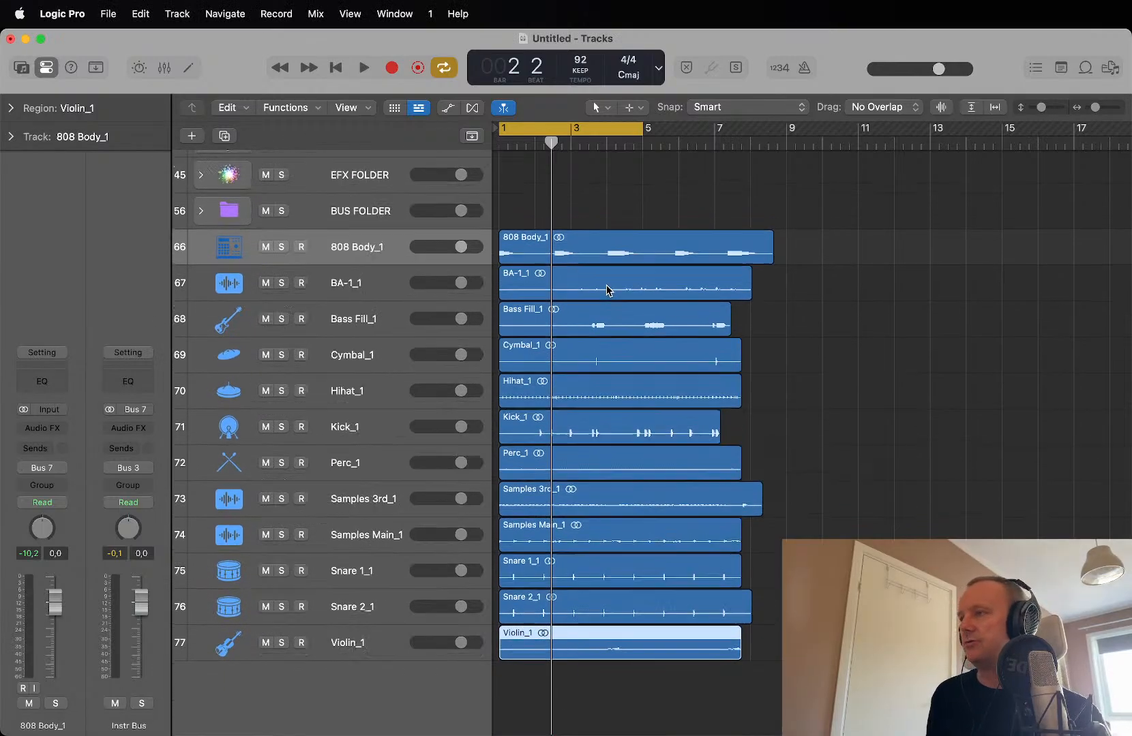
pyautogui.scroll(5, 606, 291)
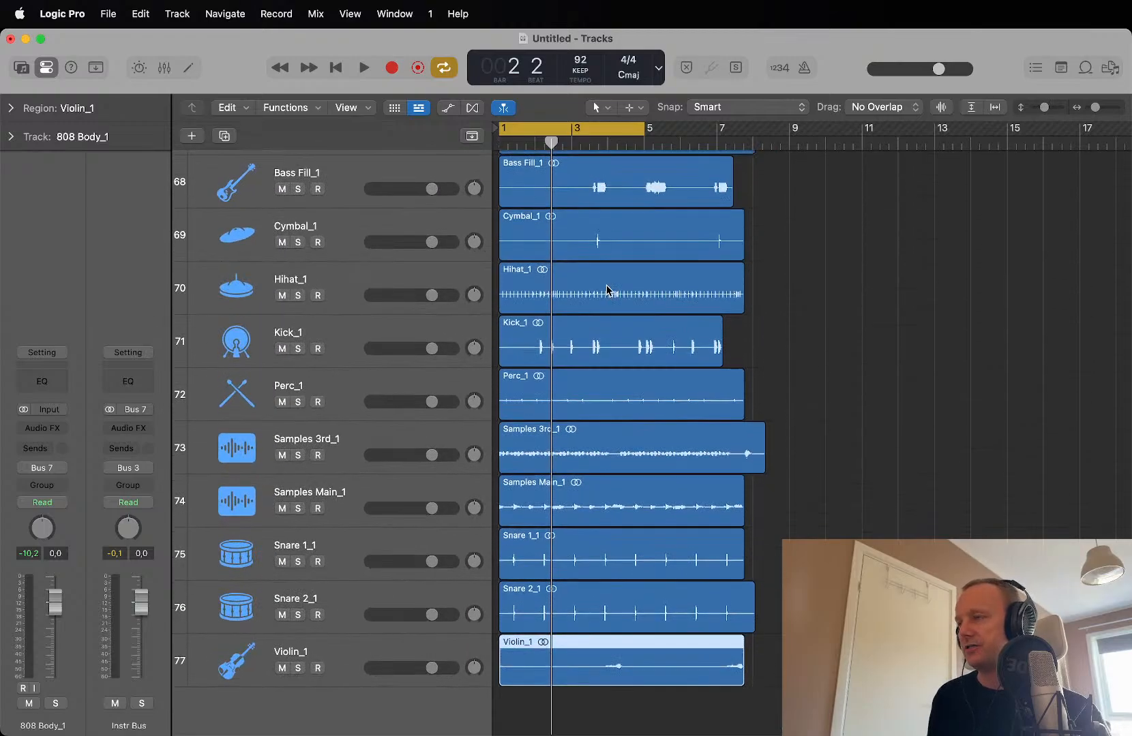
pyautogui.scroll(-2, 607, 291)
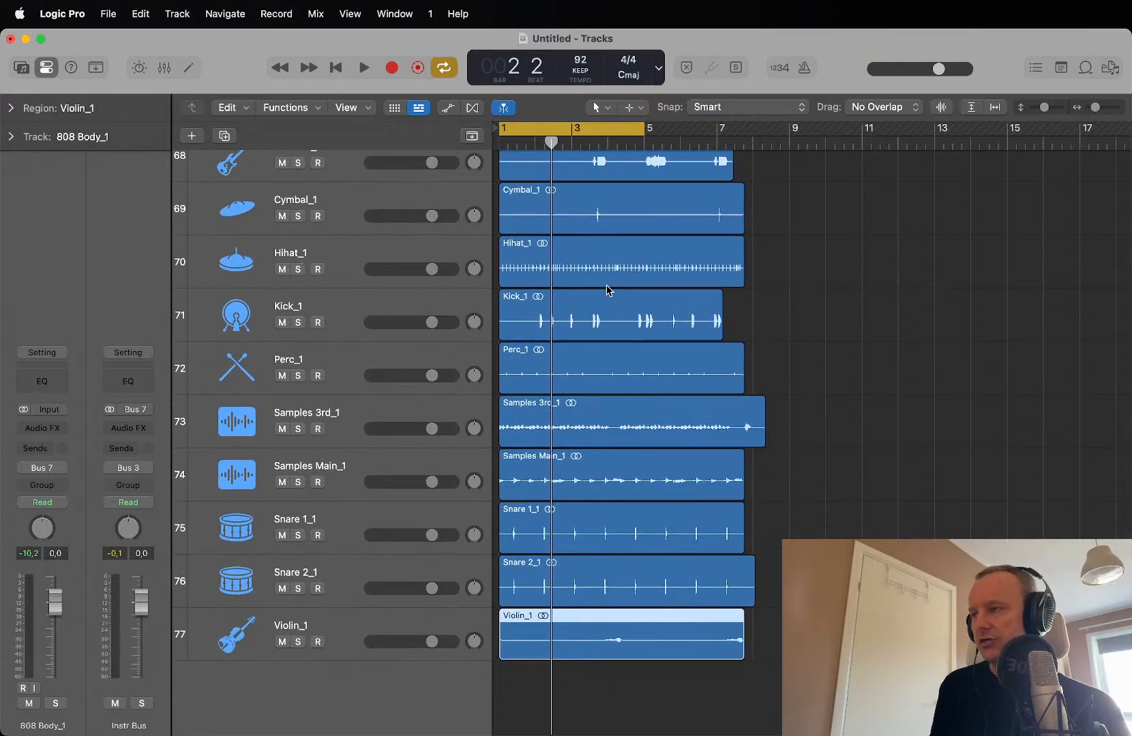
pyautogui.scroll(10, 607, 291)
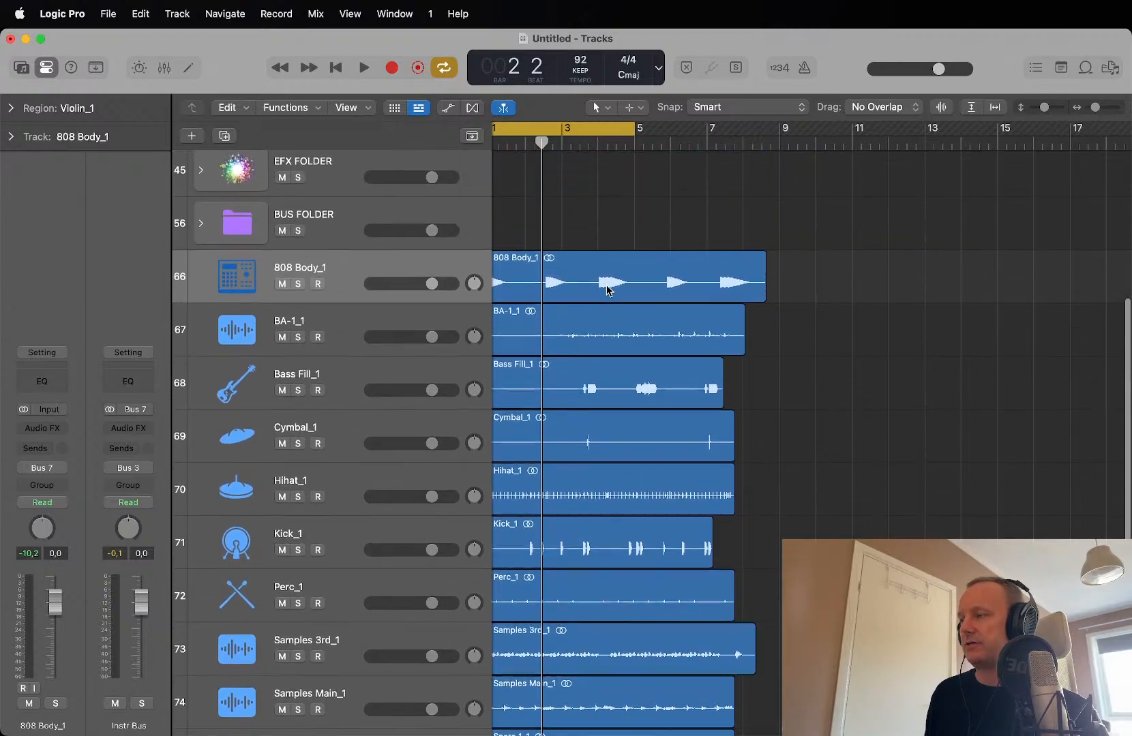
pyautogui.scroll(4, 607, 291)
pyautogui.scroll(-6, 606, 290)
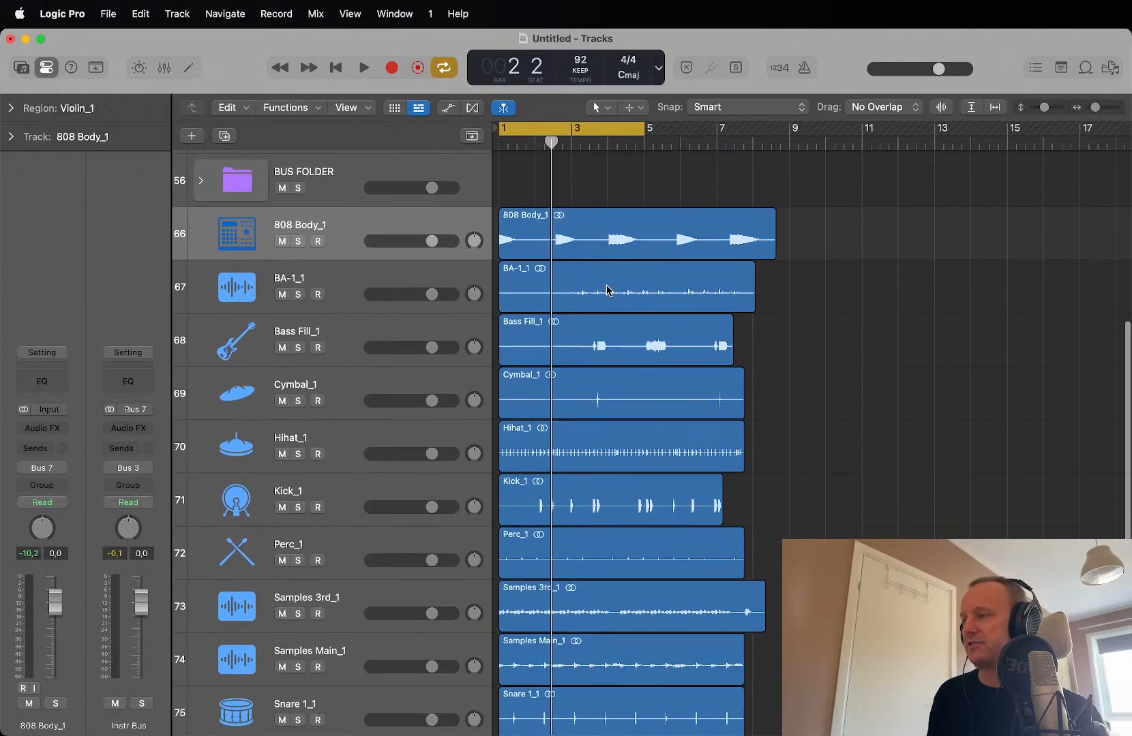
pyautogui.scroll(-7, 606, 290)
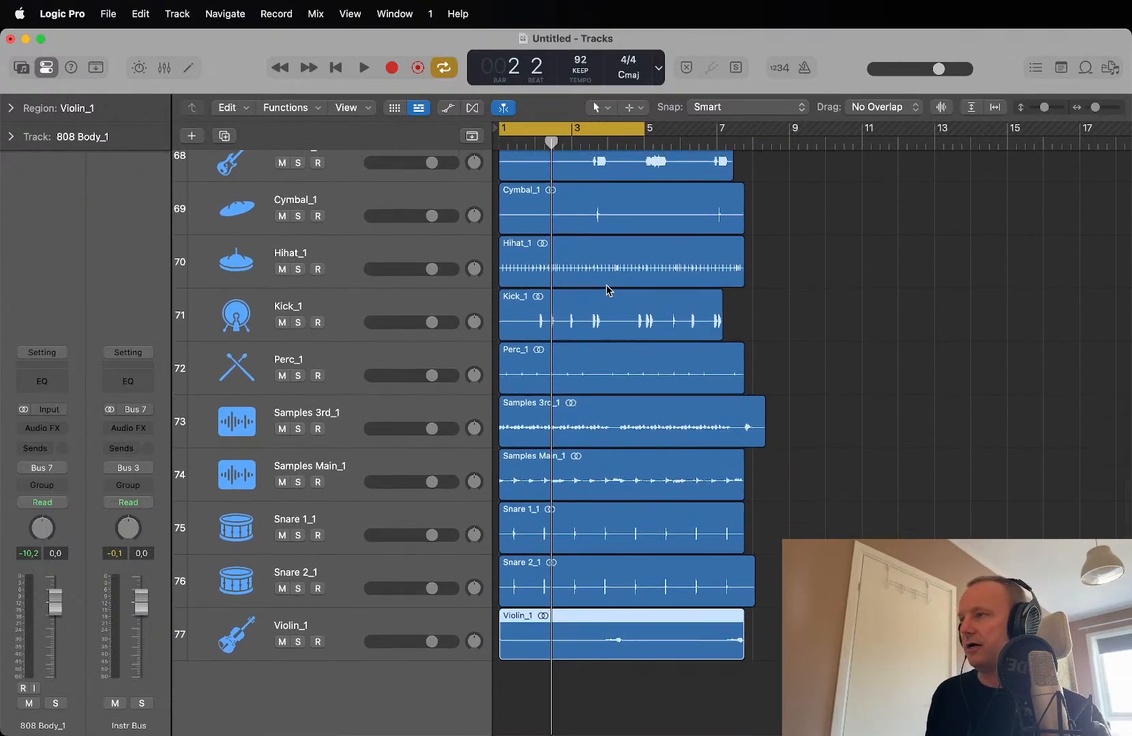
pyautogui.press('super+Up')
pyautogui.press('super+Up')
pyautogui.press('super+Up')
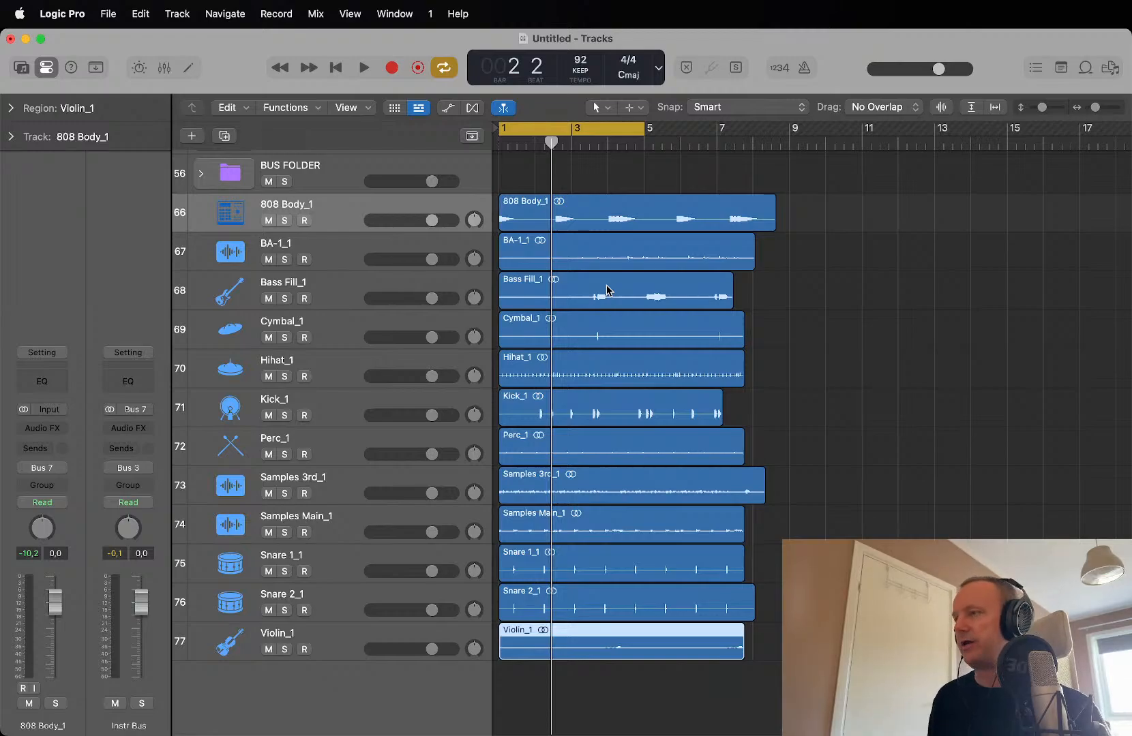
# Step: Check the imported tracks' channel strips in the mixer and close the mixer again
pyautogui.press('x')
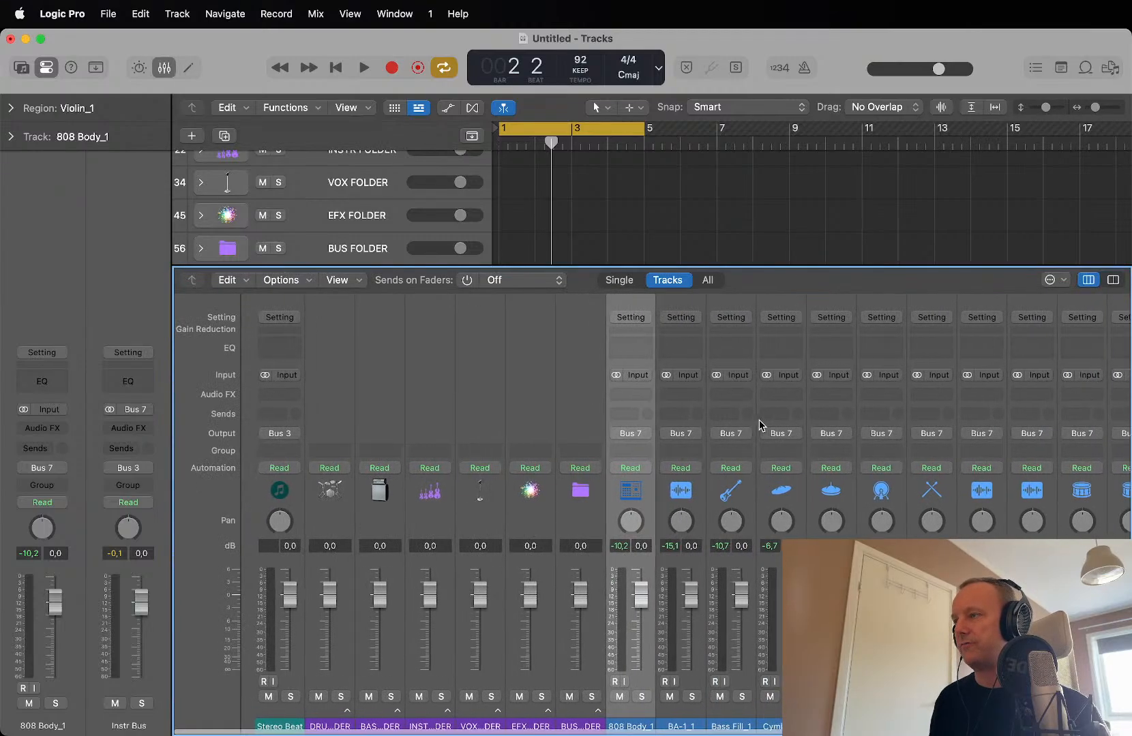
pyautogui.hscroll(3, 760, 424)
pyautogui.hscroll(-3, 764, 426)
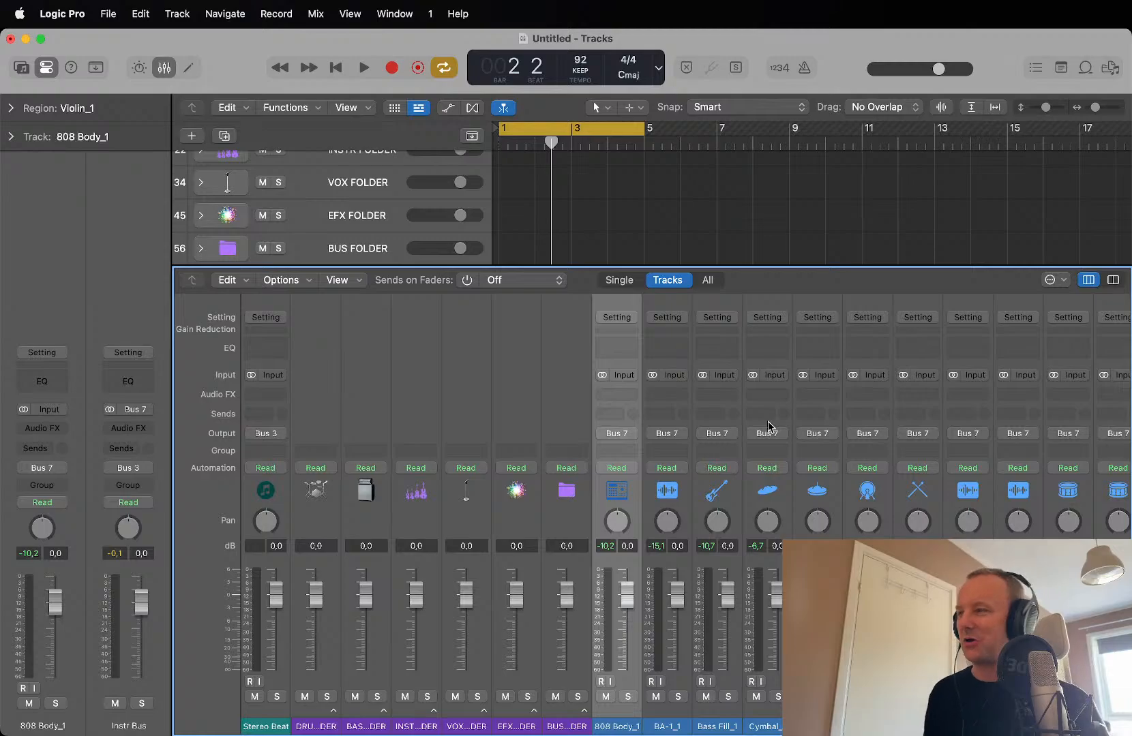
pyautogui.press('x')
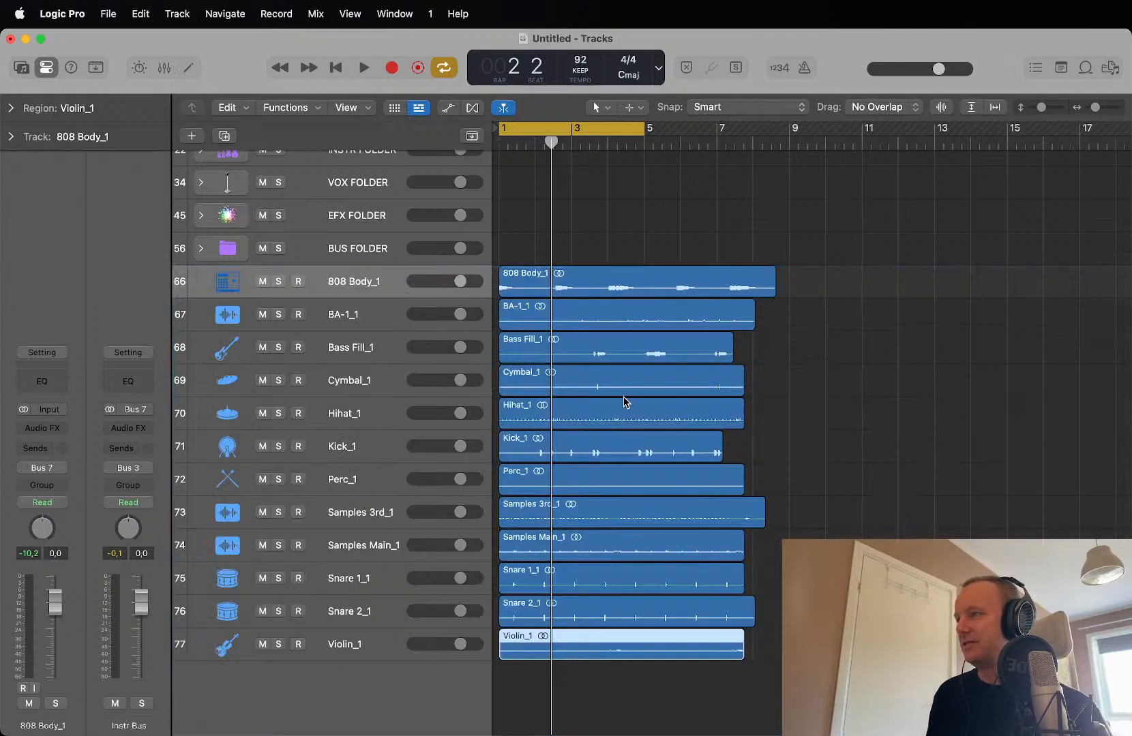
# Step: Fit all tracks into the track area and expand the DRUM FOLDER to show its destination tracks
pyautogui.press('z')
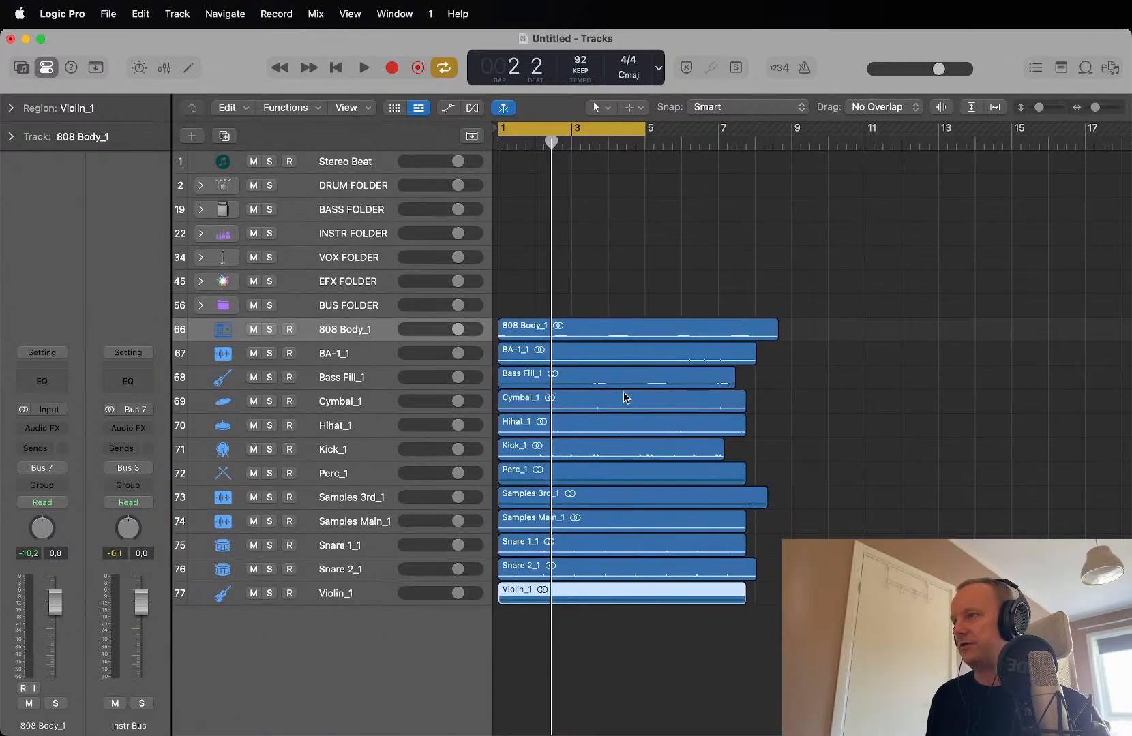
pyautogui.press('super+Up')
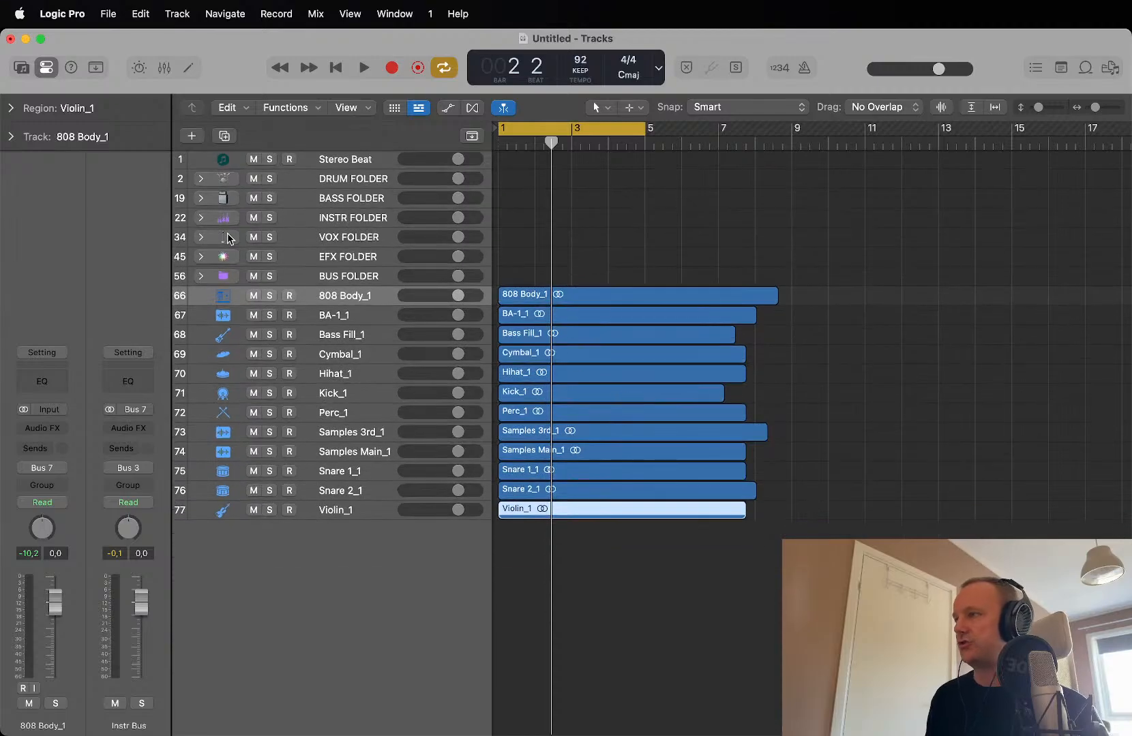
pyautogui.click(200, 180)
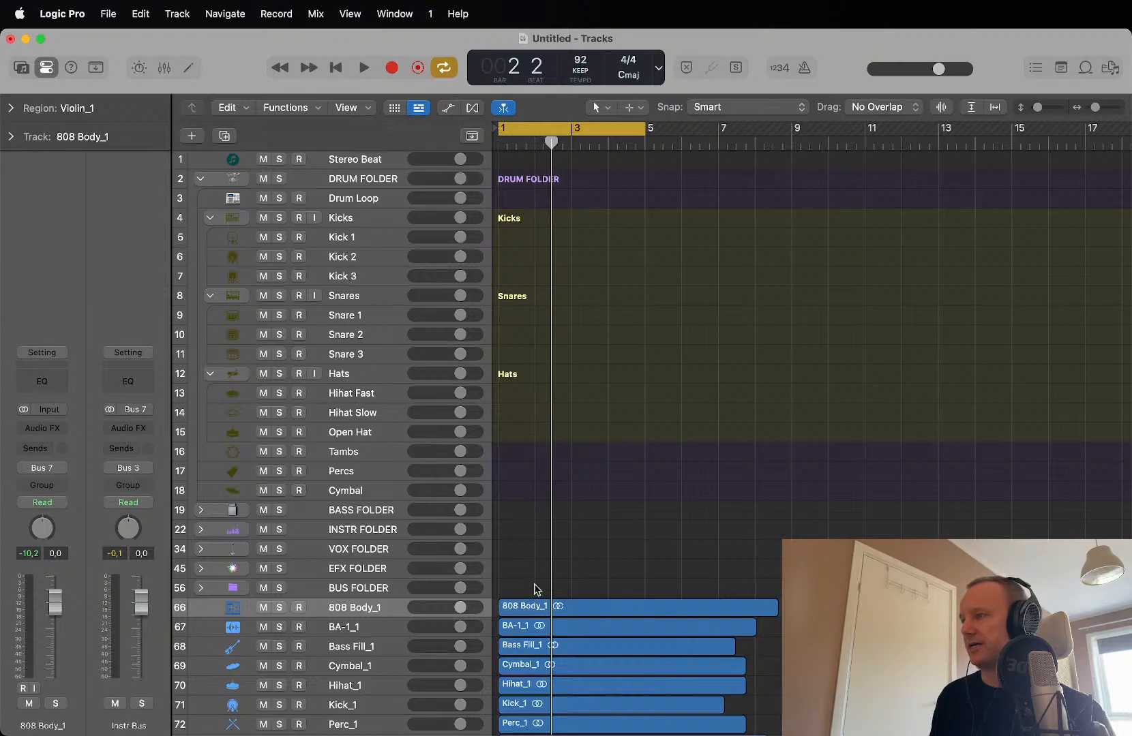
pyautogui.click(521, 634)
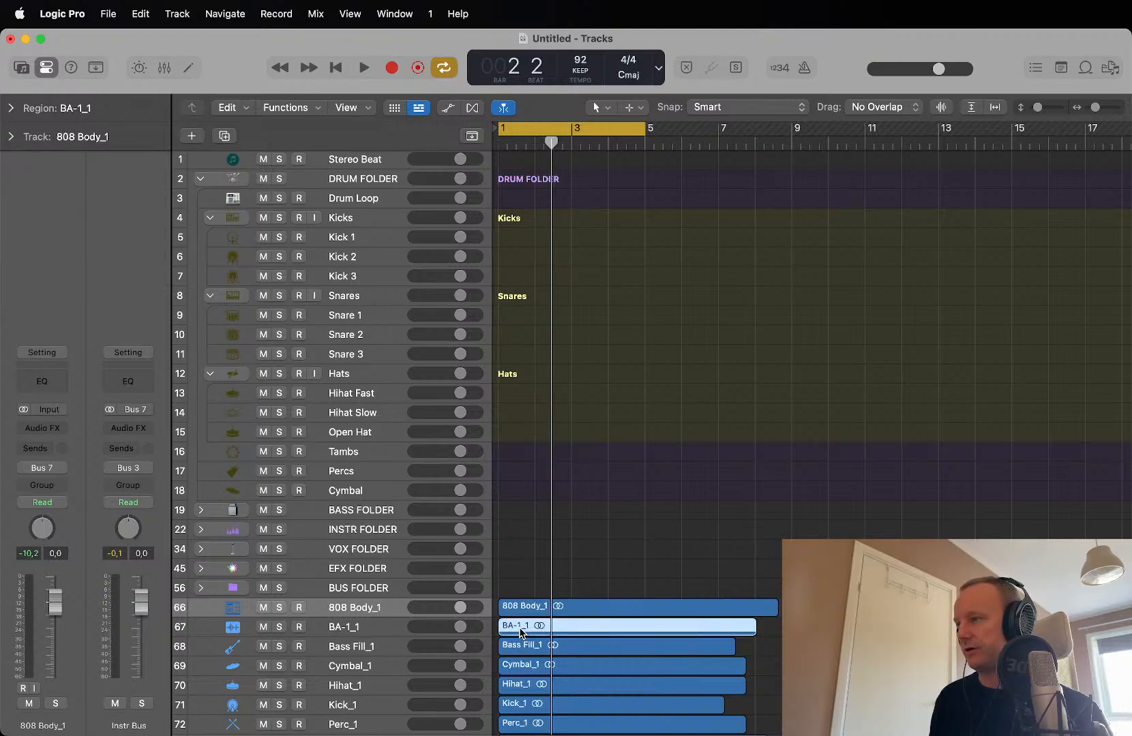
pyautogui.click(516, 607)
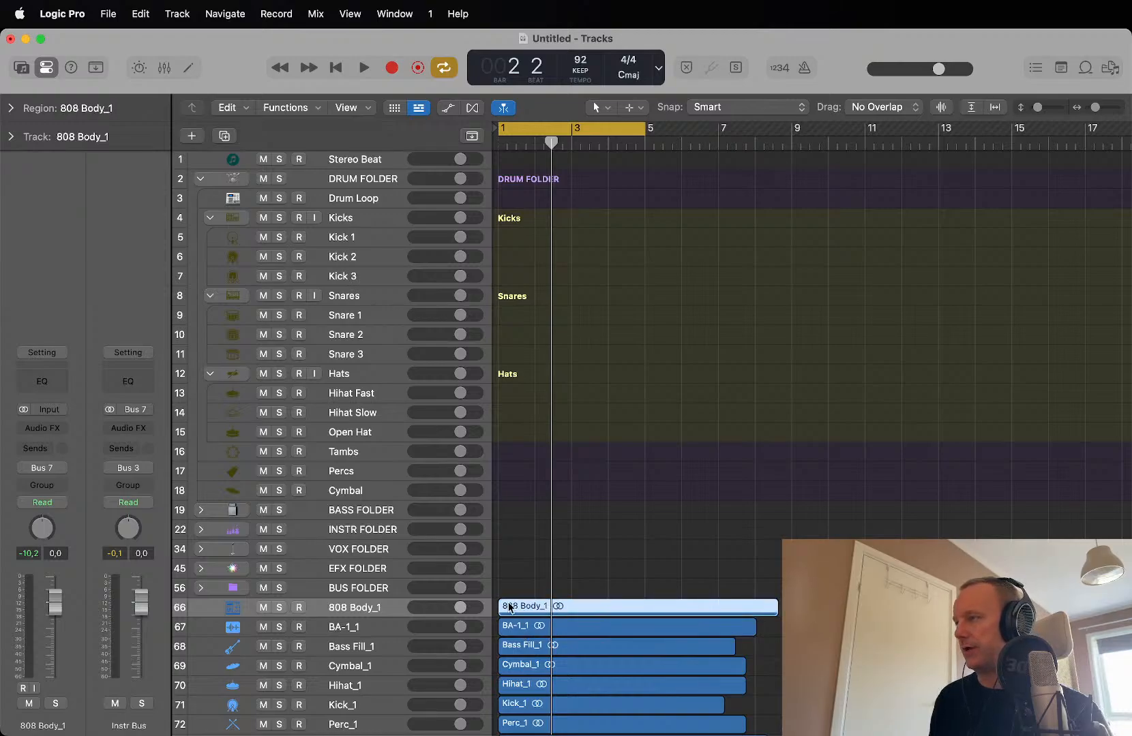
# Step: Expand the BASS FOLDER and move the 808 Body_1 region to Bass Tone and Bass Fill_1 to Bass Sub
pyautogui.click(201, 510)
pyautogui.scroll(-4, 370, 498)
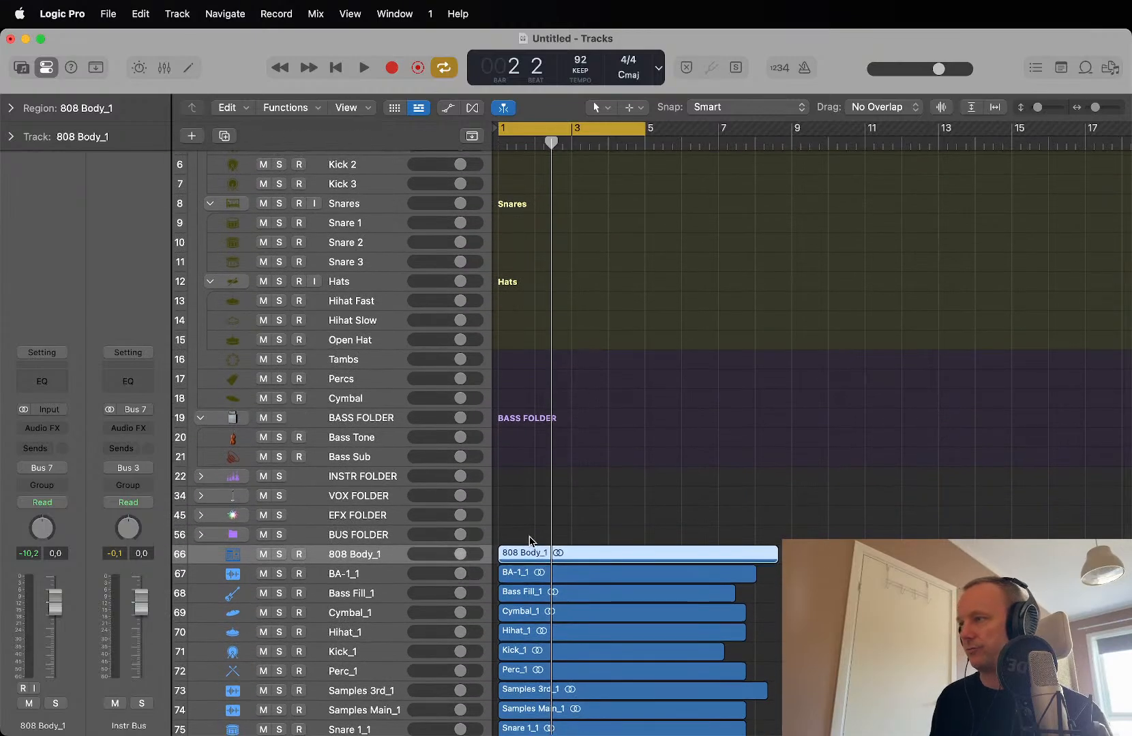
pyautogui.moveTo(522, 558); pyautogui.dragTo(513, 441)
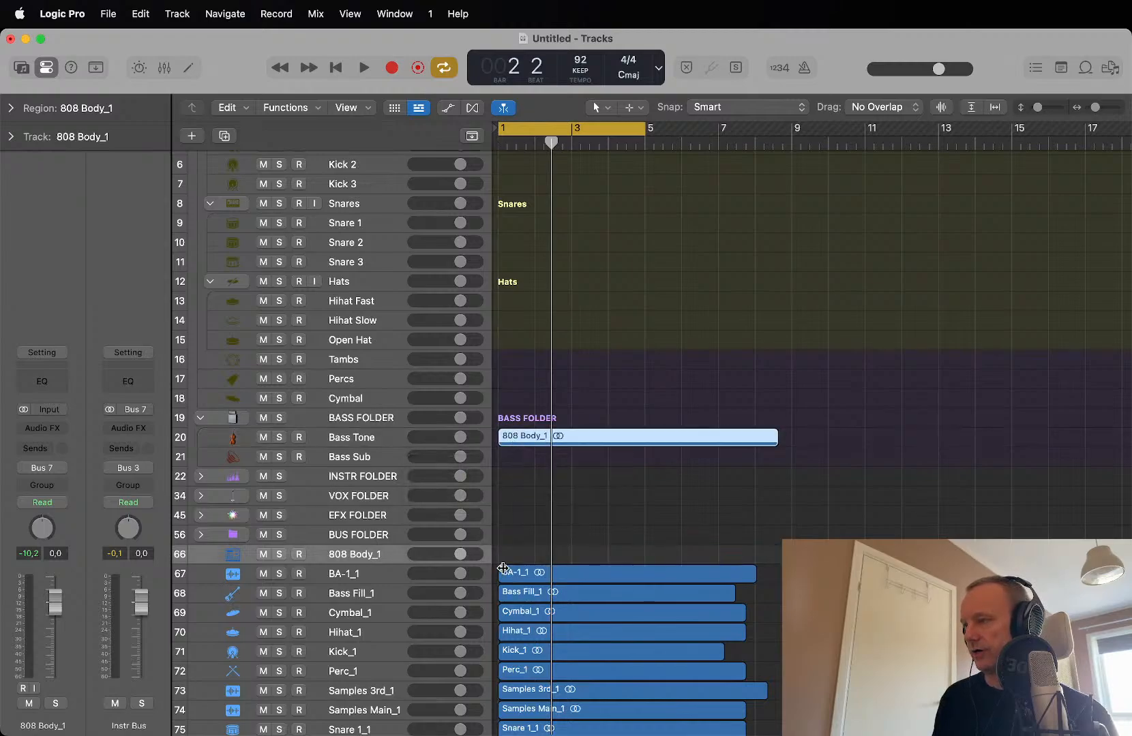
pyautogui.scroll(-3, 524, 559)
pyautogui.click(526, 544)
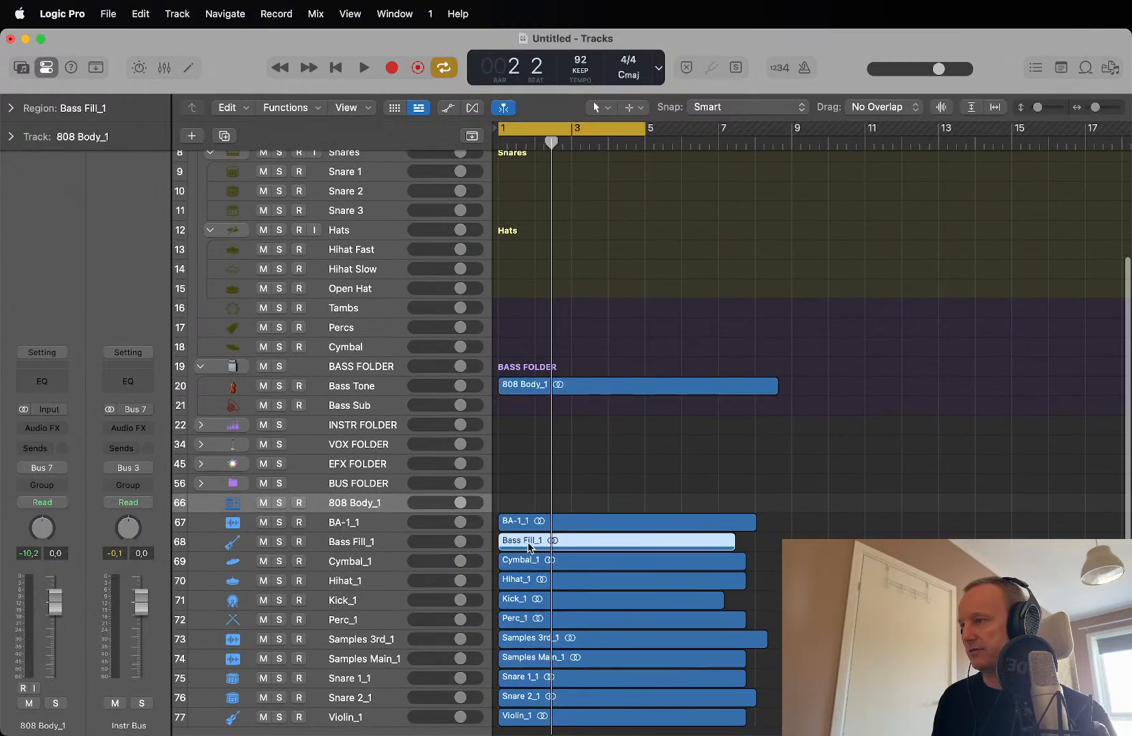
pyautogui.moveTo(529, 545); pyautogui.dragTo(421, 405)
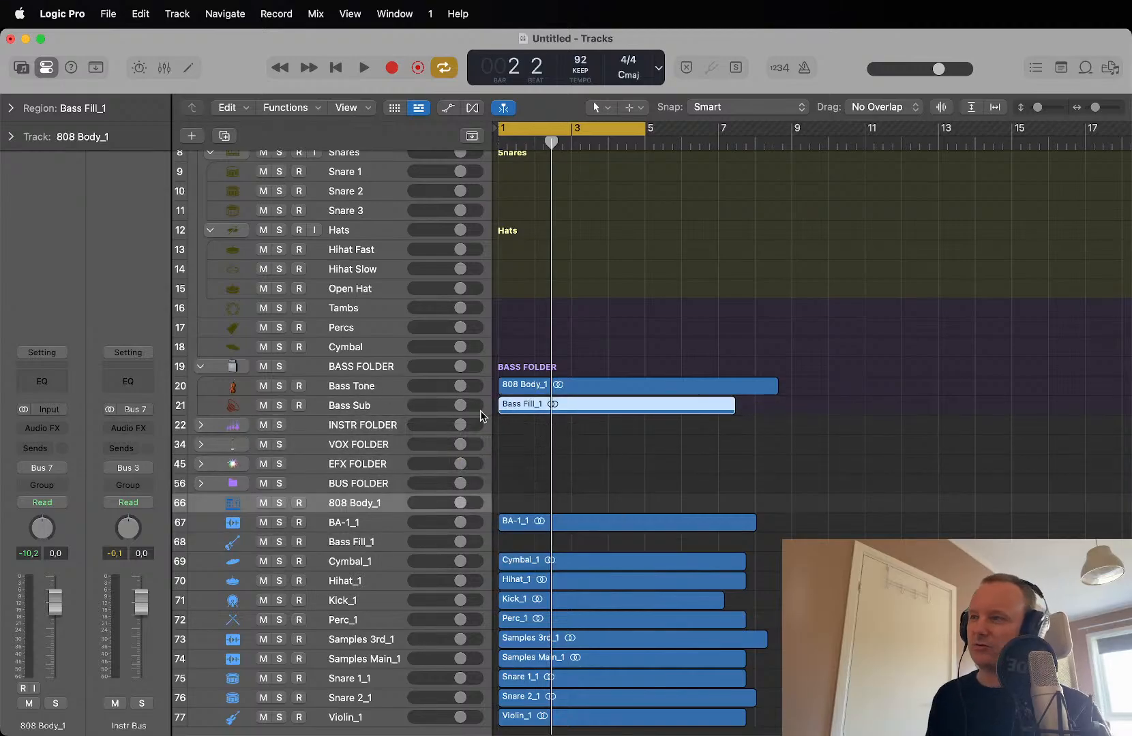
# Step: Move the Cymbal_1 region to the Cymbal track, Hihat_1 to Hihat Fast and Kick_1 to Kick 1, keeping their start at bar 1
pyautogui.click(521, 561)
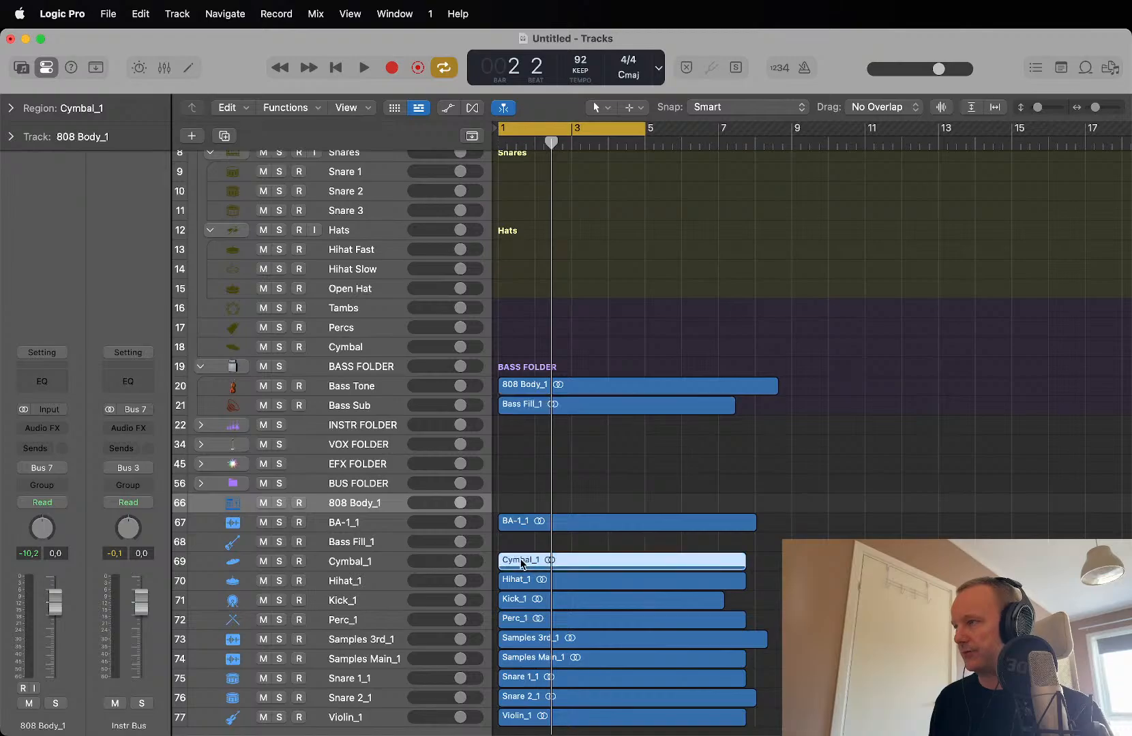
pyautogui.moveTo(521, 563); pyautogui.dragTo(522, 346)
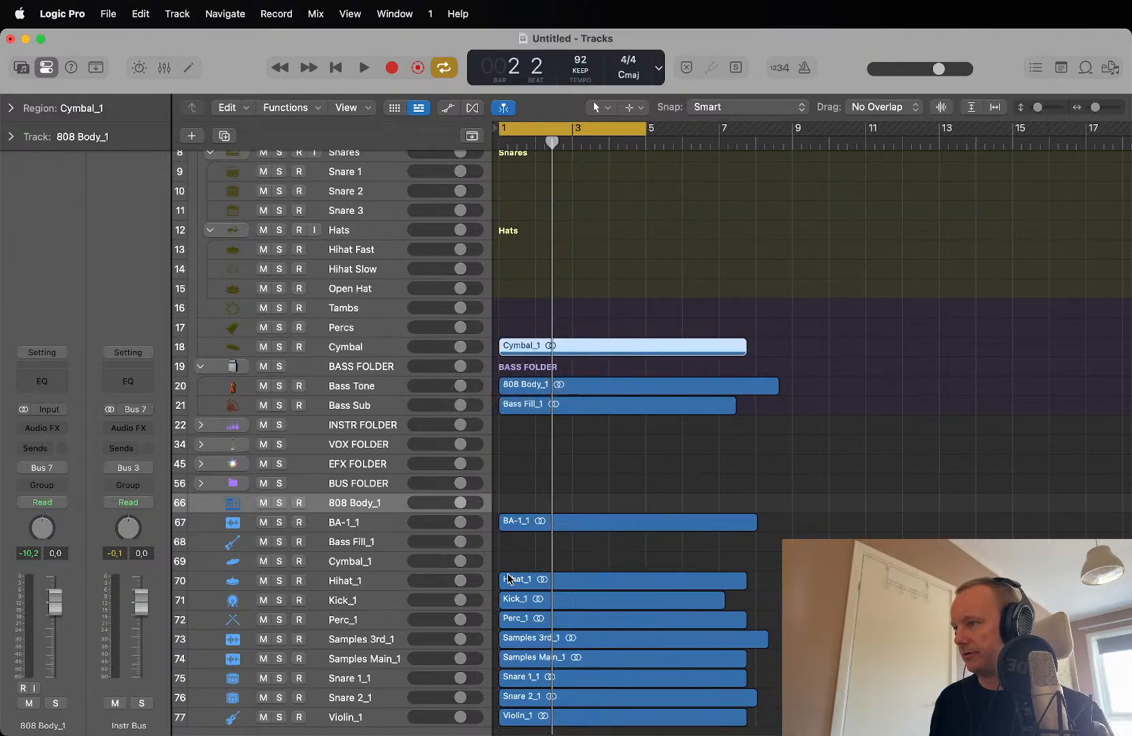
pyautogui.moveTo(507, 579); pyautogui.dragTo(525, 260)
pyautogui.moveTo(520, 589); pyautogui.dragTo(538, 181)
# Step: Move the Perc_1 region to the Percs track in the DRUM FOLDER, keeping its start at bar 1
pyautogui.scroll(-5, 553, 312)
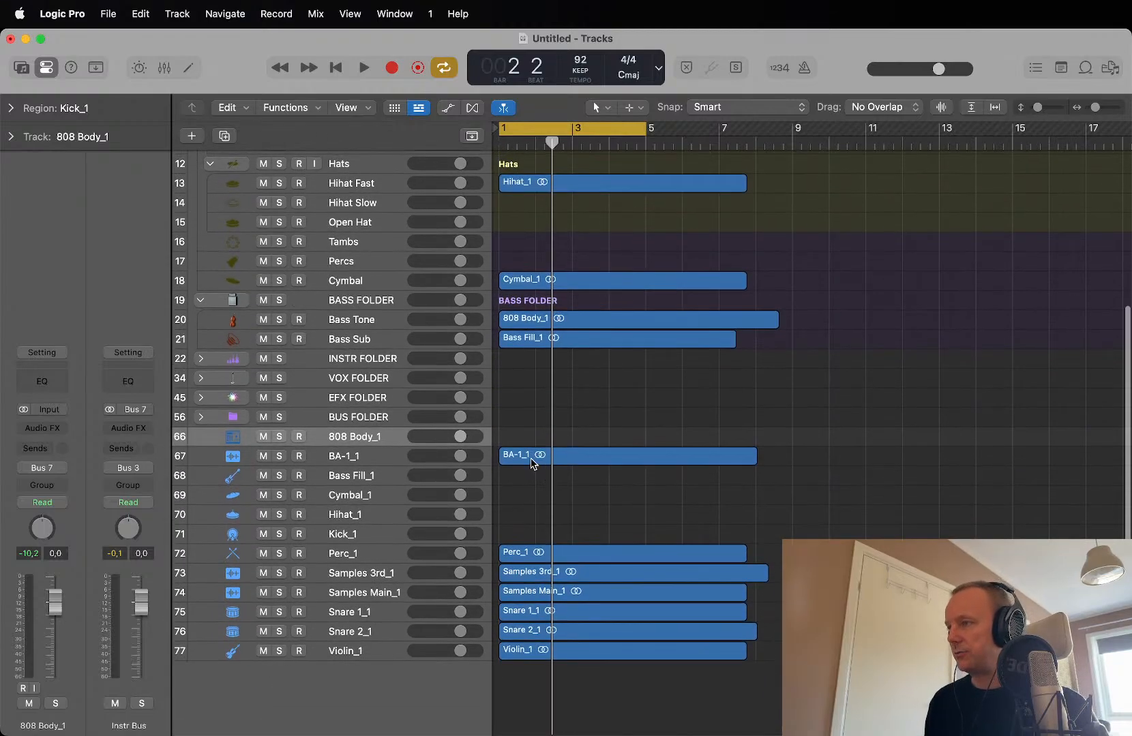
pyautogui.click(529, 457)
pyautogui.click(529, 555)
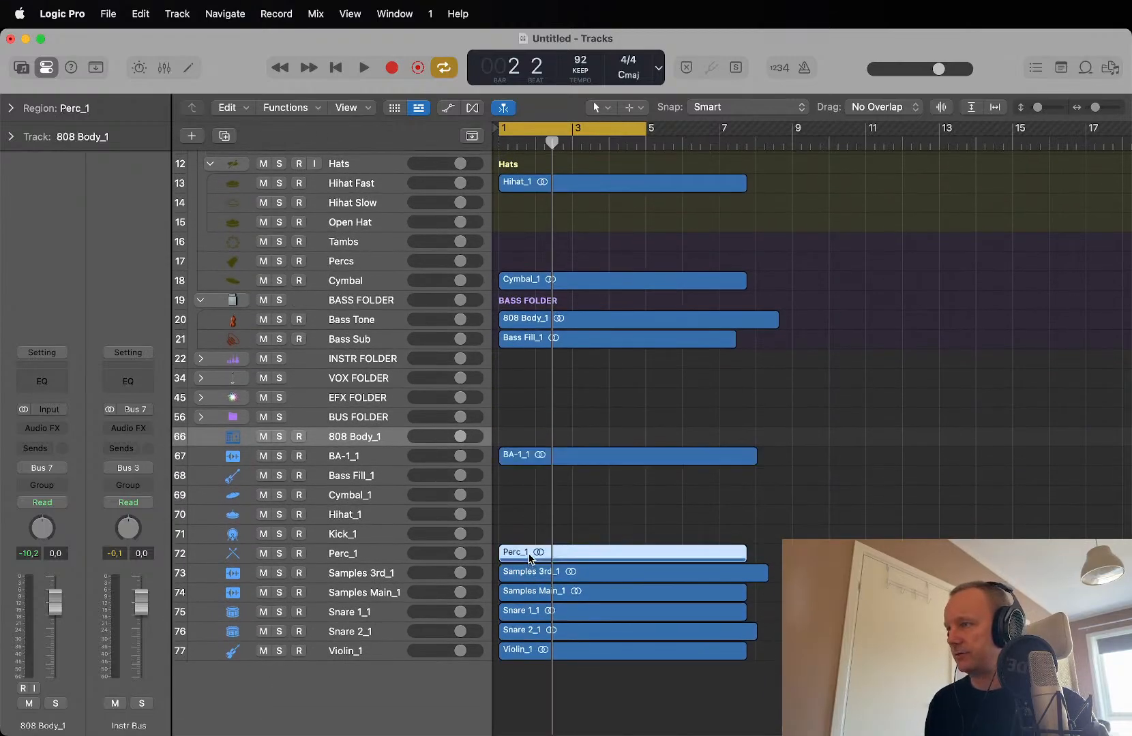
pyautogui.moveTo(530, 558); pyautogui.dragTo(527, 272)
pyautogui.hscroll(1, 532, 546)
pyautogui.hscroll(-1, 531, 593)
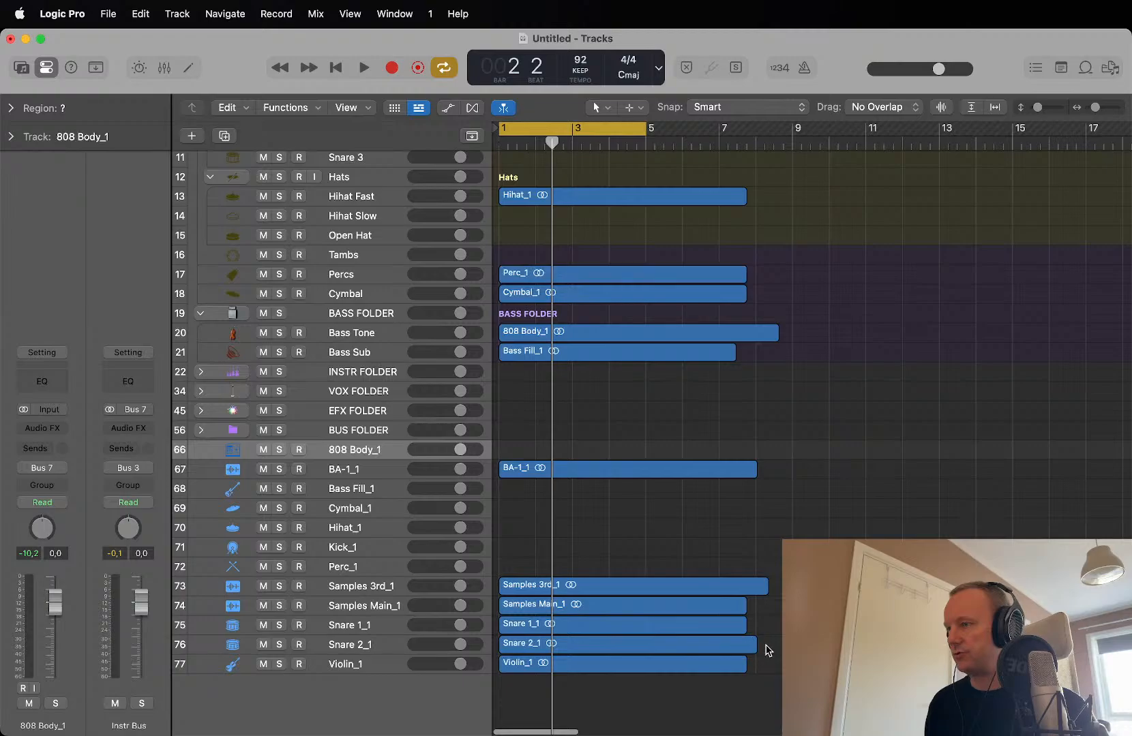
# Step: Move the Snare 1_1 and Snare 2_1 regions together to the Snare 1 and Snare 2 tracks
pyautogui.moveTo(764, 649); pyautogui.dragTo(716, 622)
pyautogui.scroll(-2, 584, 618)
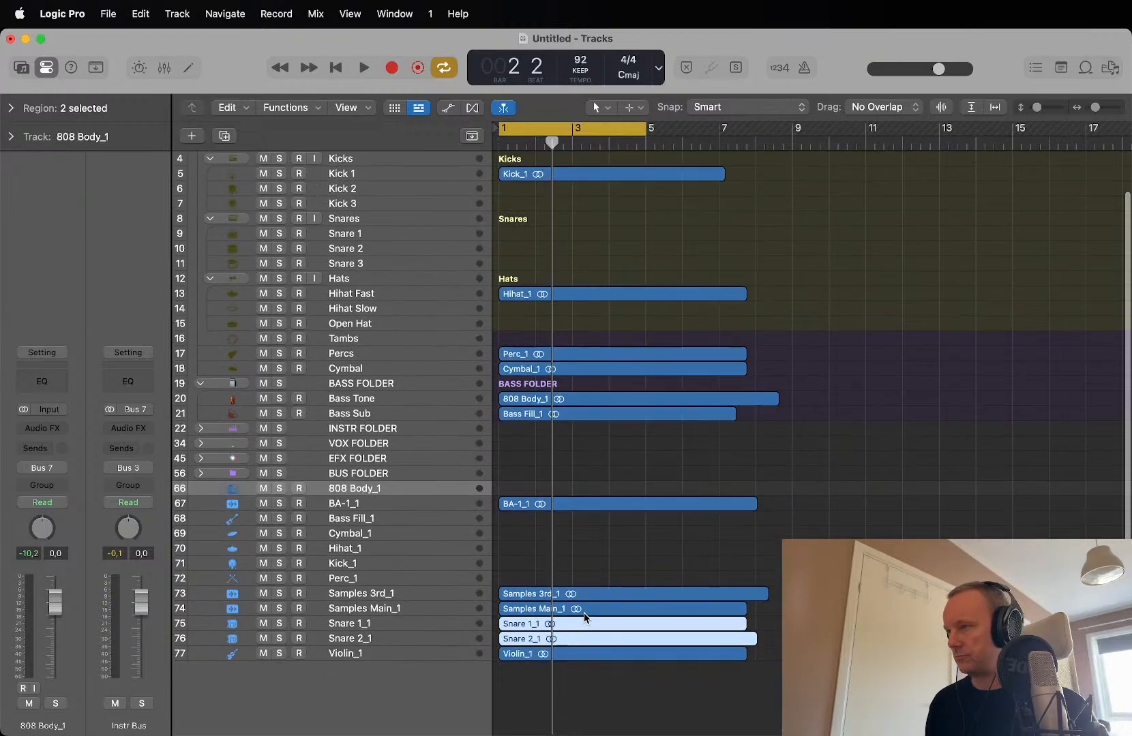
pyautogui.moveTo(561, 629); pyautogui.dragTo(539, 236)
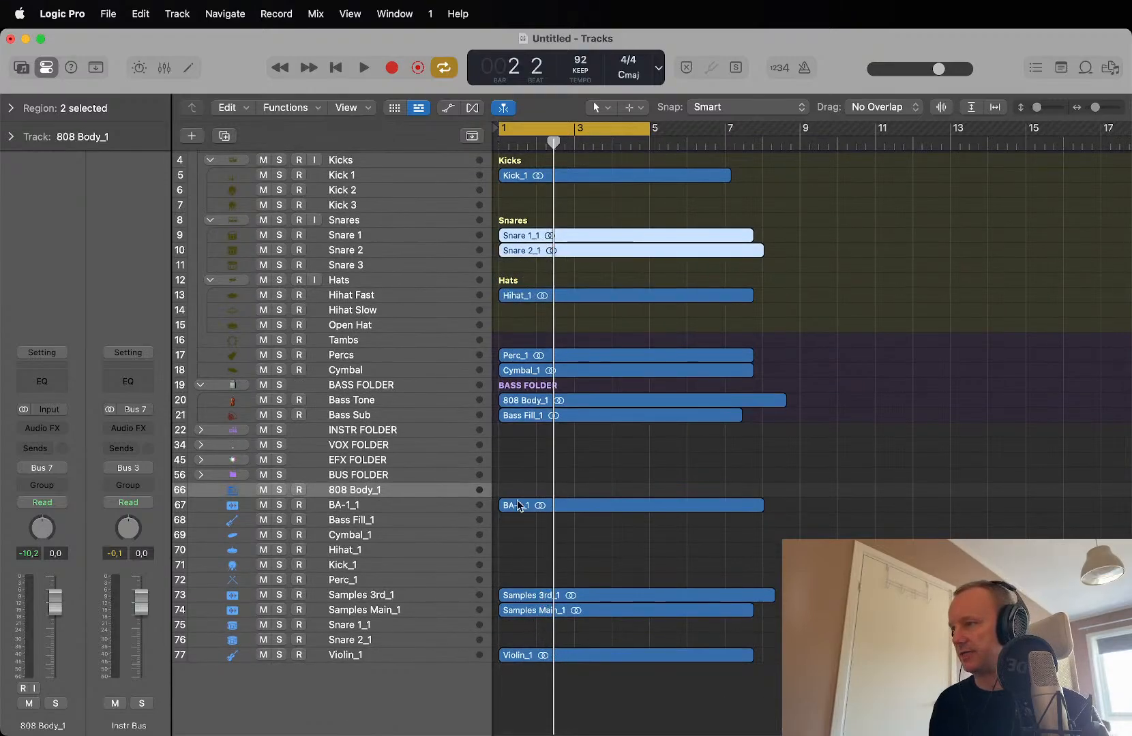
# Step: Expand the INSTR FOLDER and move the BA-1_1 region to the Synth 1 track
pyautogui.click(200, 430)
pyautogui.scroll(-1, 320, 443)
pyautogui.scroll(-1, 319, 446)
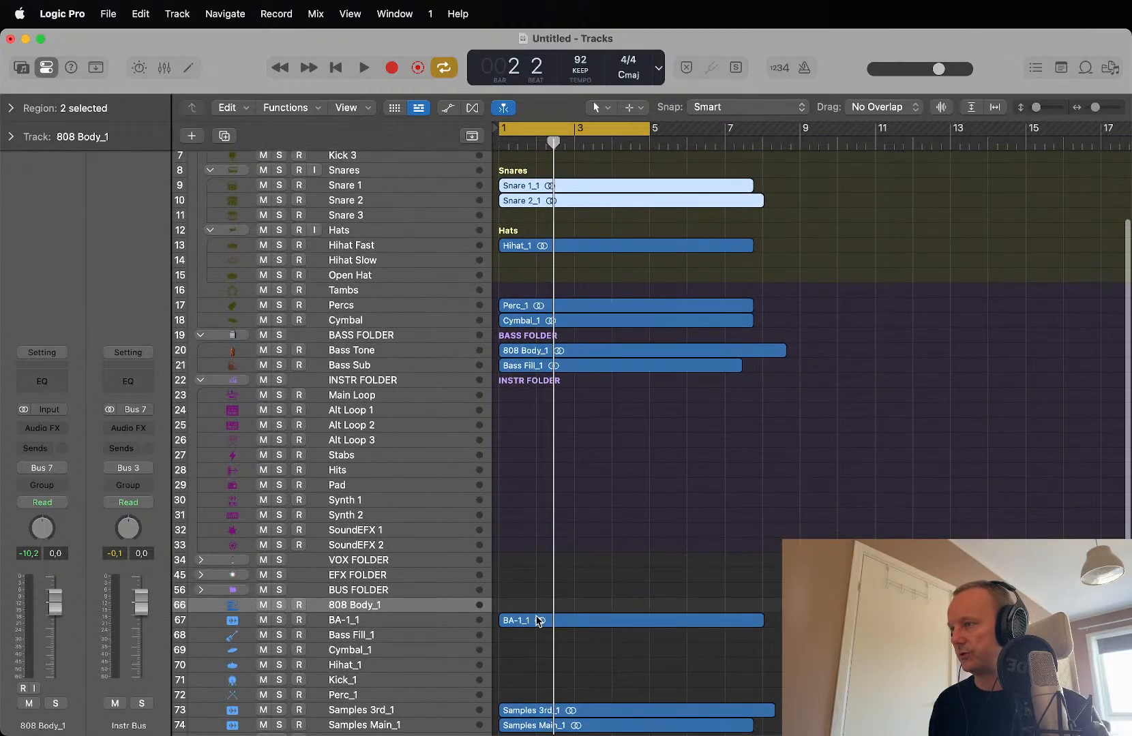
pyautogui.moveTo(536, 620); pyautogui.dragTo(533, 501)
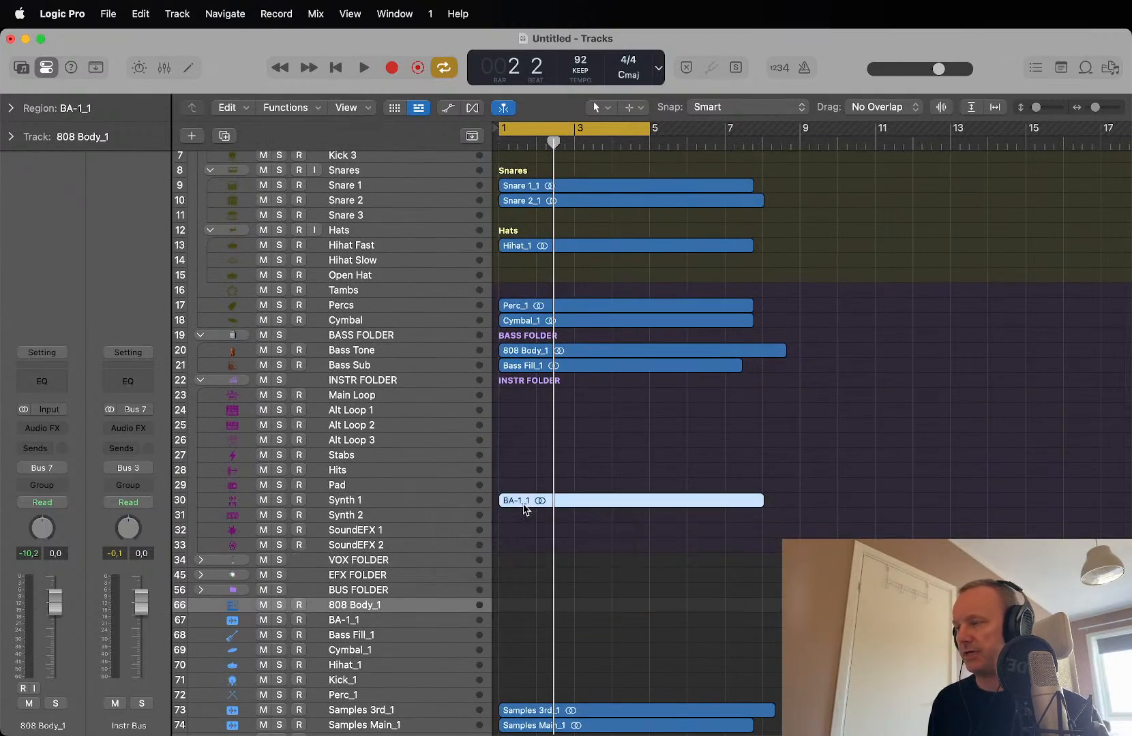
# Step: Move the Samples Main_1 region to Main Loop, Samples 3rd_1 to Alt Loop 1 and Violin_1 to Hits
pyautogui.scroll(-3, 552, 545)
pyautogui.moveTo(531, 598); pyautogui.dragTo(515, 312)
pyautogui.click(525, 642)
pyautogui.click(526, 635)
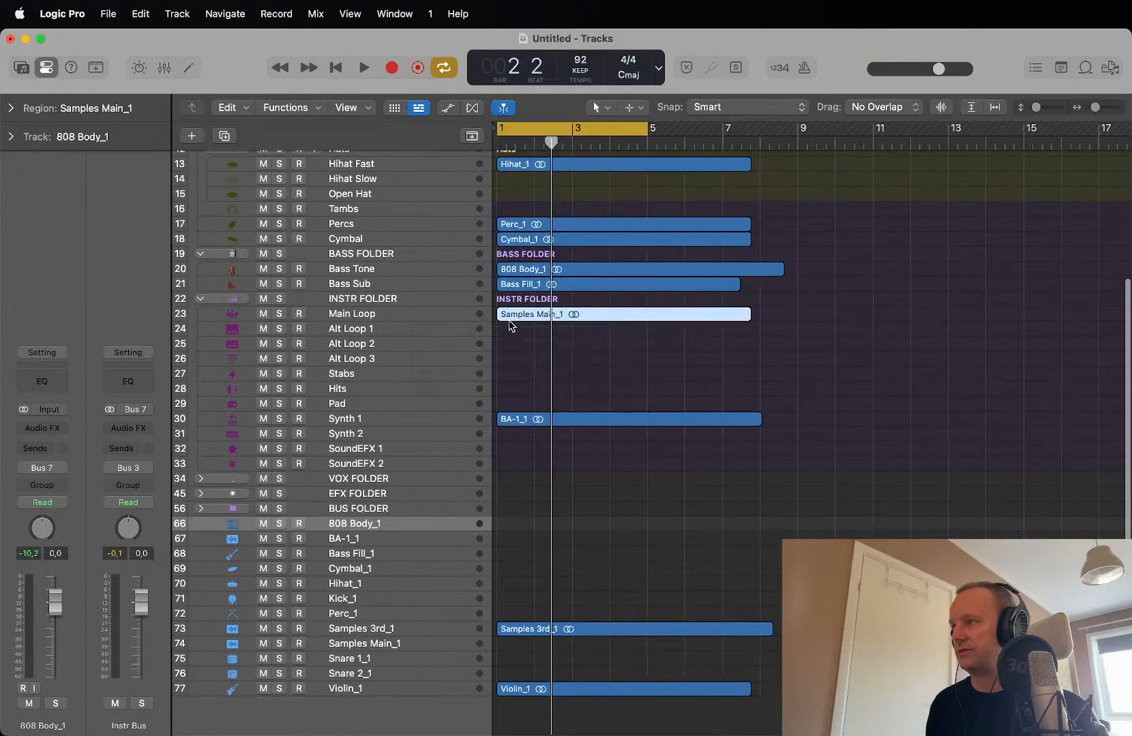
pyautogui.scroll(1, 518, 682)
pyautogui.moveTo(538, 634); pyautogui.dragTo(517, 341)
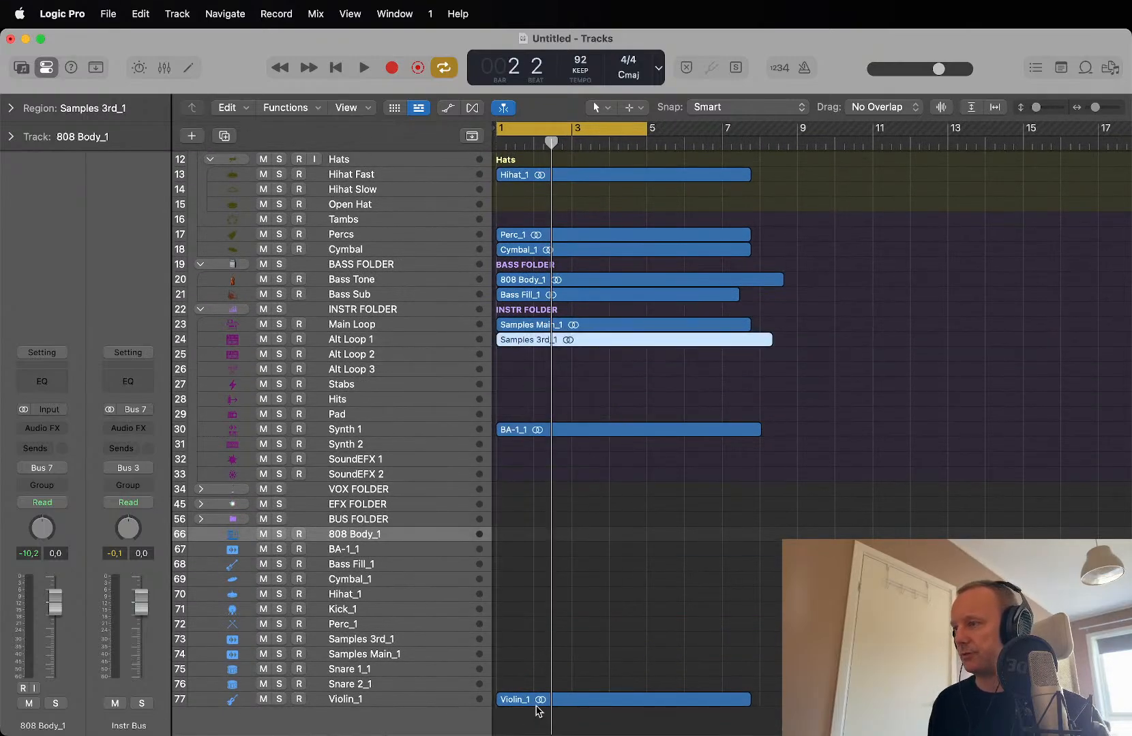
pyautogui.moveTo(538, 701); pyautogui.dragTo(523, 402)
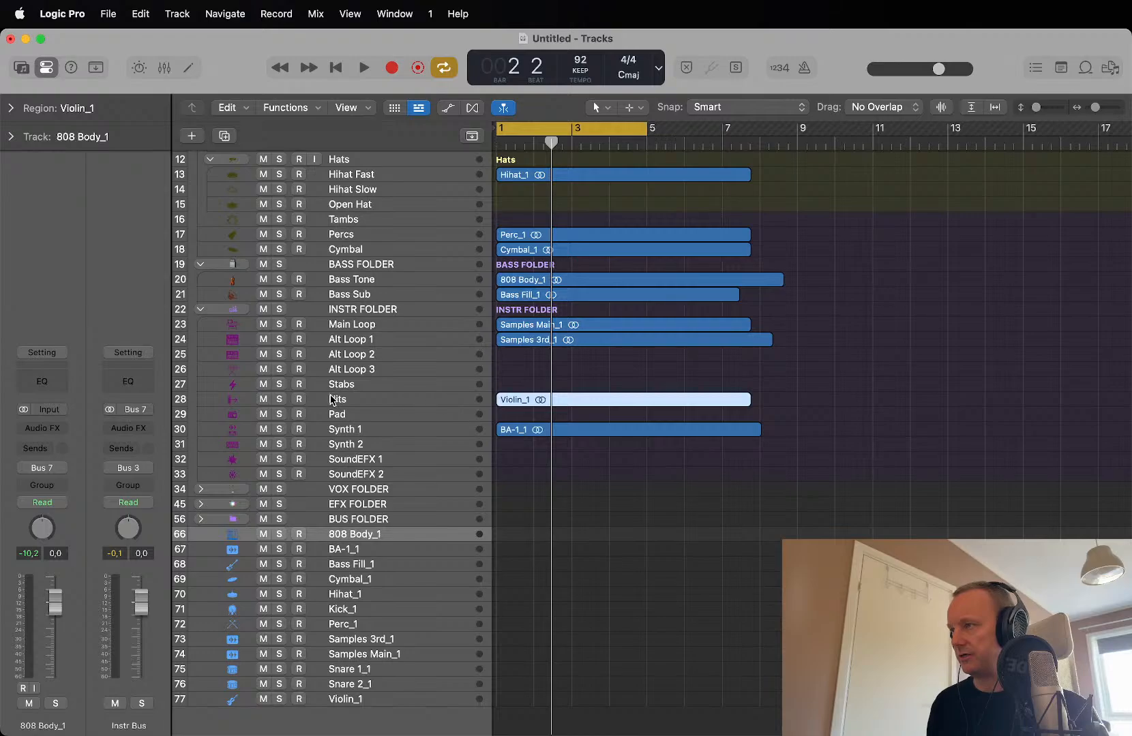
# Step: Delete the unused Synth 2, SoundEFX 1, SoundEFX 2 and Pad tracks from the INSTR FOLDER
pyautogui.doubleClick(354, 431)
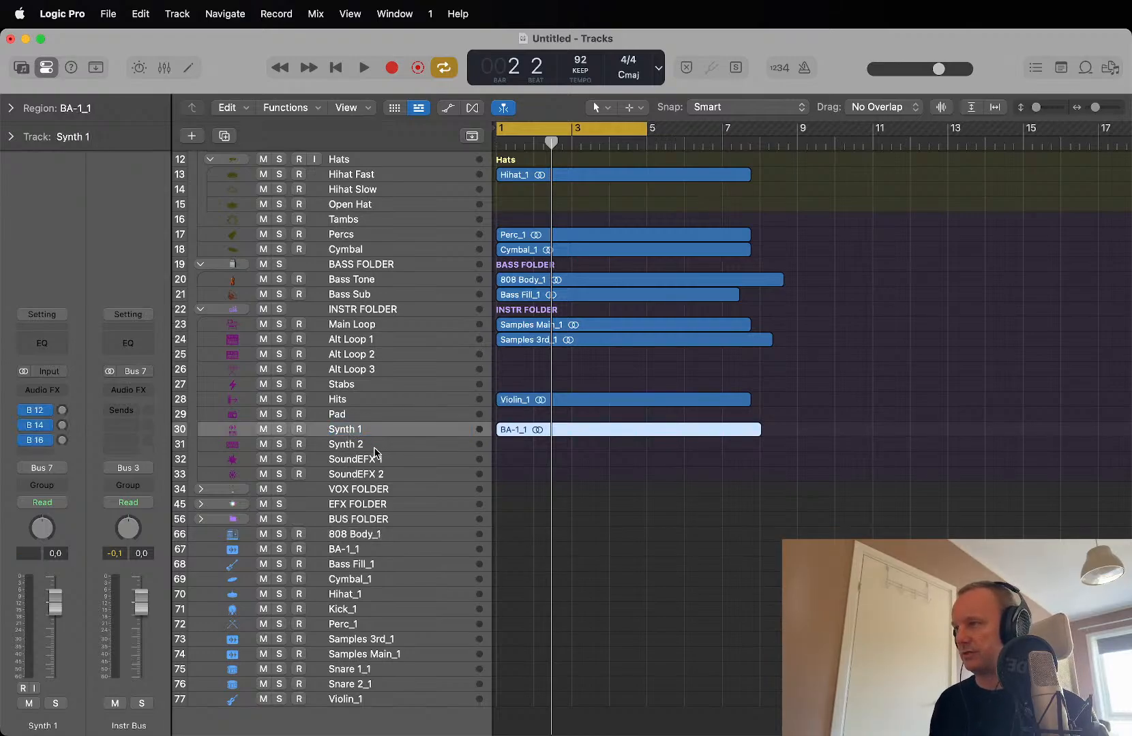
pyautogui.click(376, 448)
pyautogui.click(374, 475)
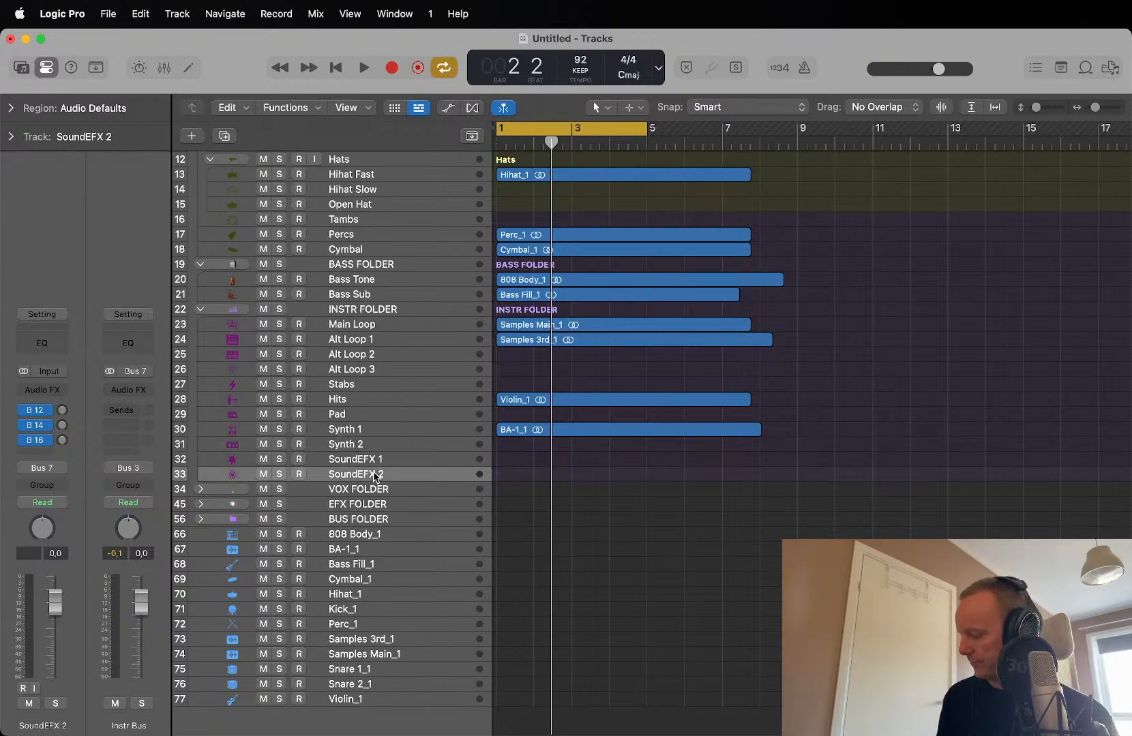
pyautogui.keyDown('shift'); pyautogui.click(368, 449); pyautogui.keyUp('shift')
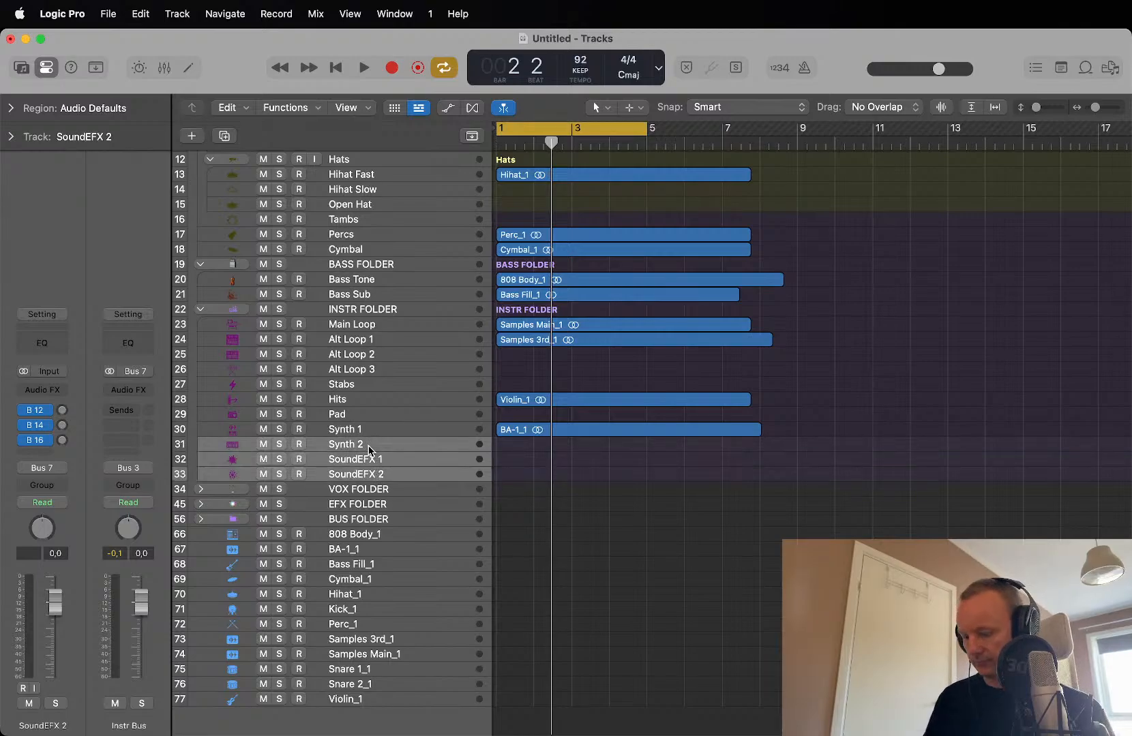
pyautogui.press('super+BackSpace')
pyautogui.click(394, 411)
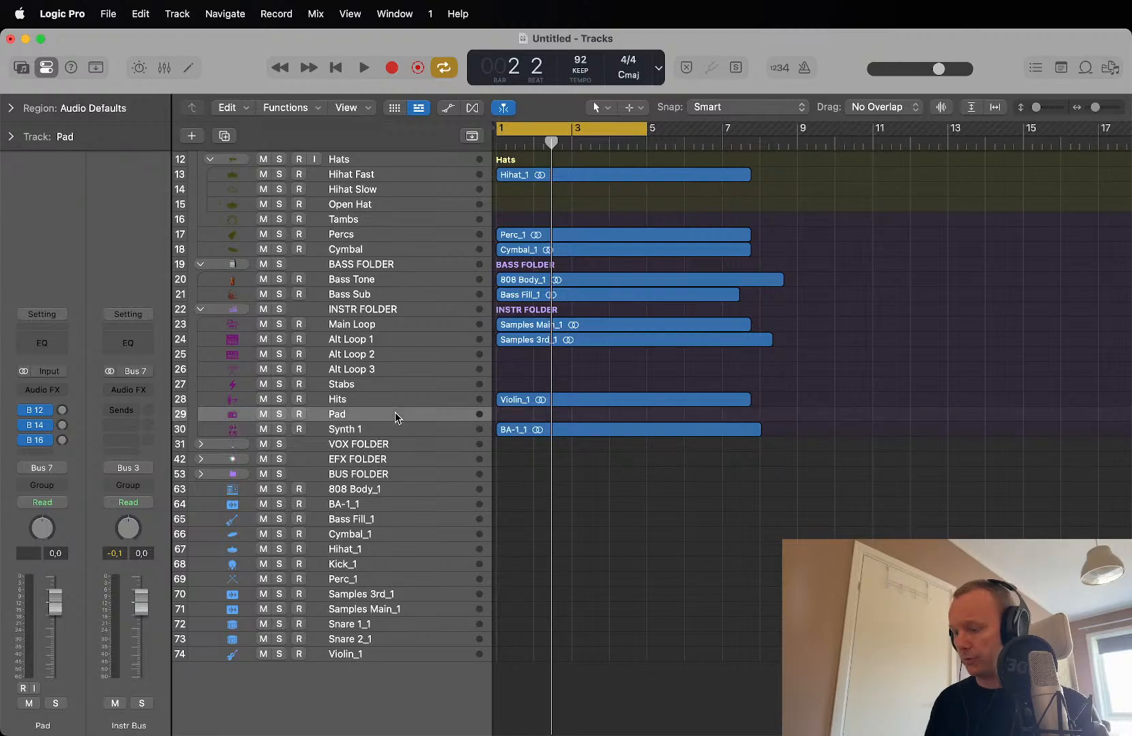
pyautogui.press('super+BackSpace')
# Step: Delete the empty Alt Loop 2, Alt Loop 3 and Stabs tracks from the INSTR FOLDER
pyautogui.click(416, 402)
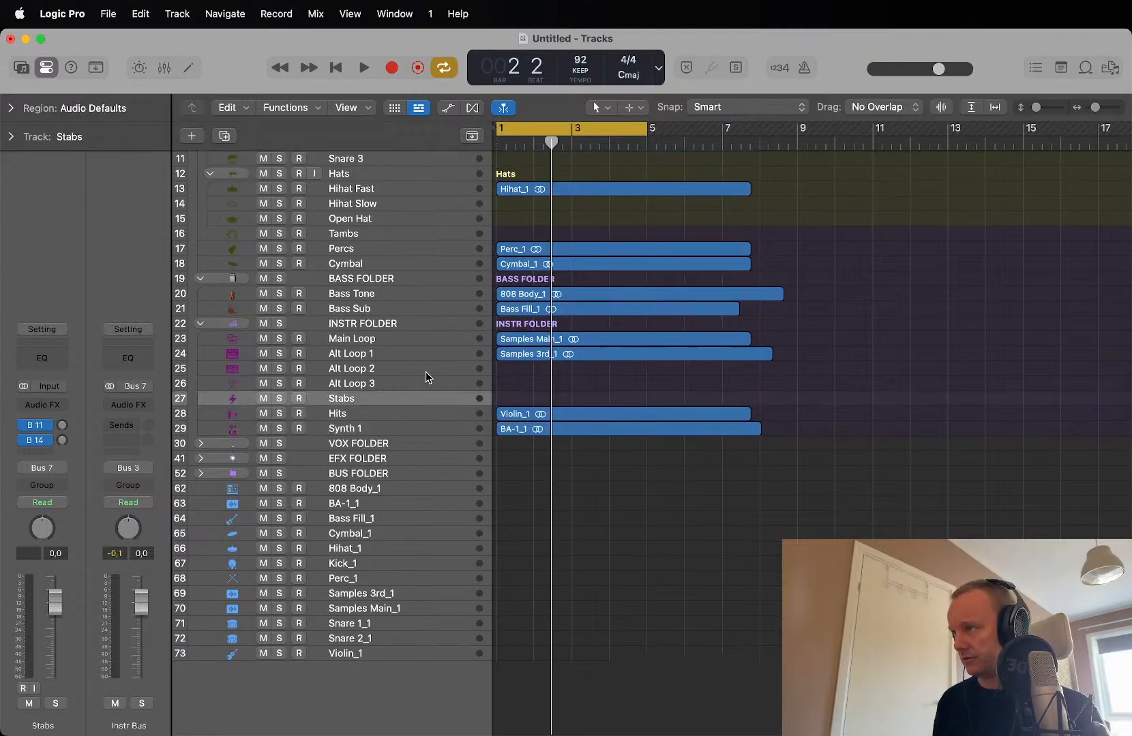
pyautogui.click(425, 371)
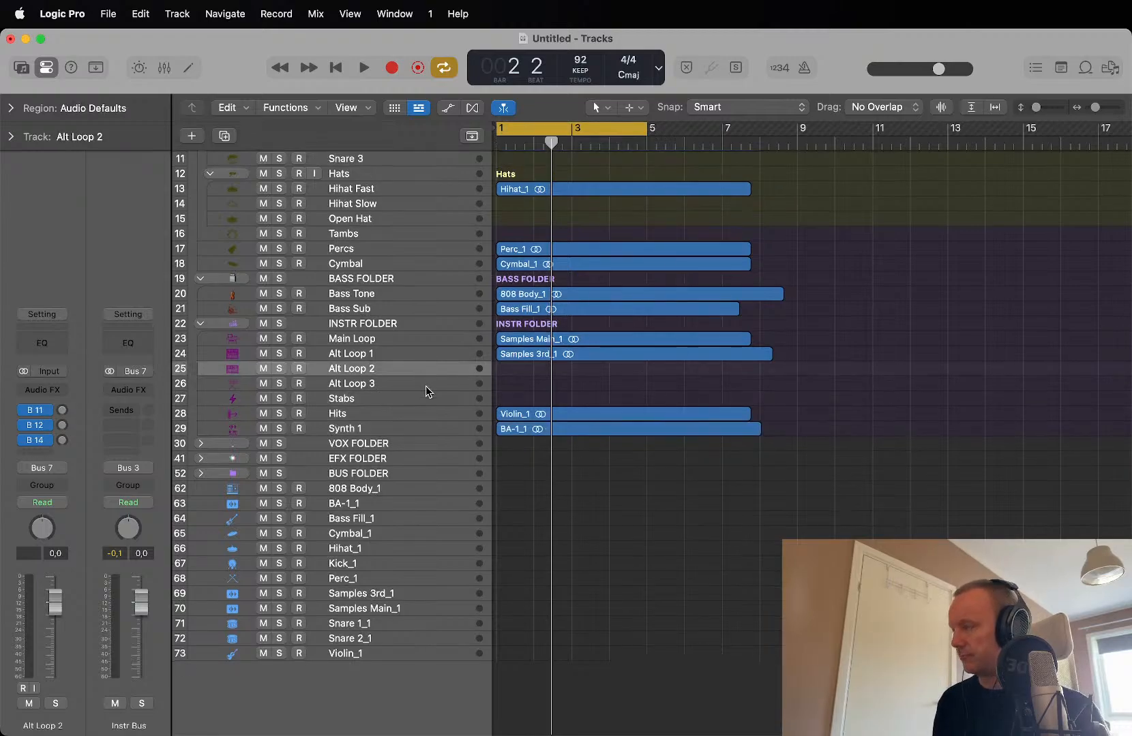
pyautogui.keyDown('shift'); pyautogui.click(422, 399); pyautogui.keyUp('shift')
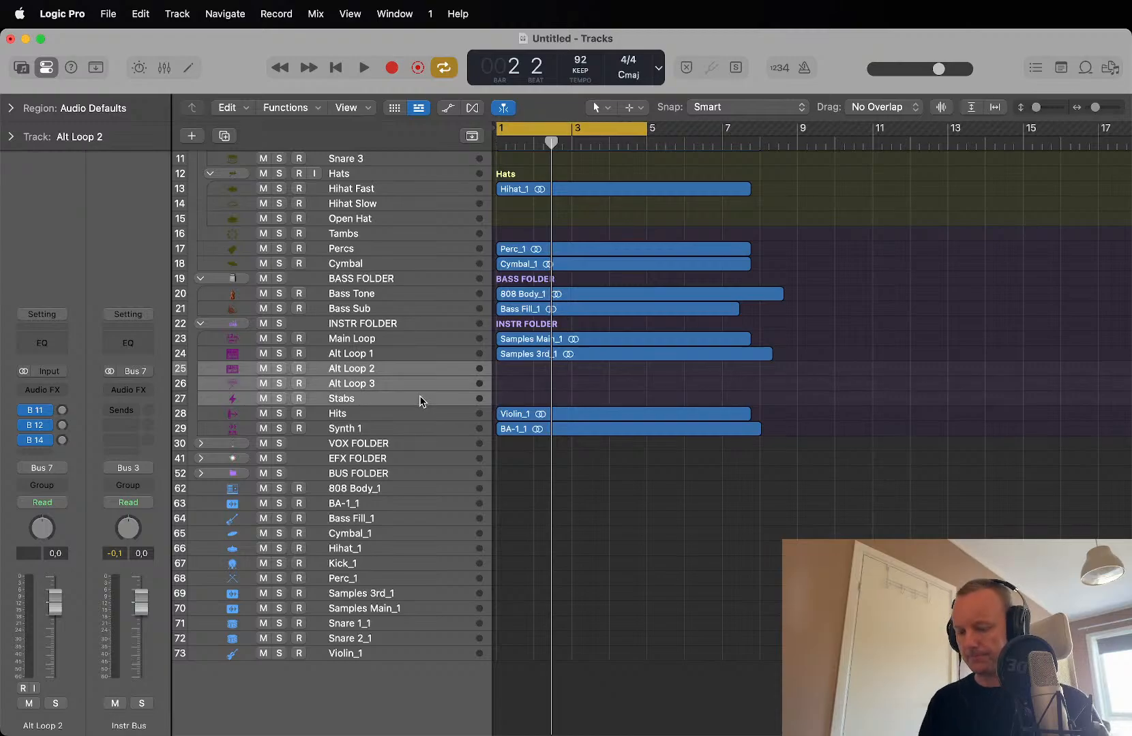
pyautogui.press('super+BackSpace')
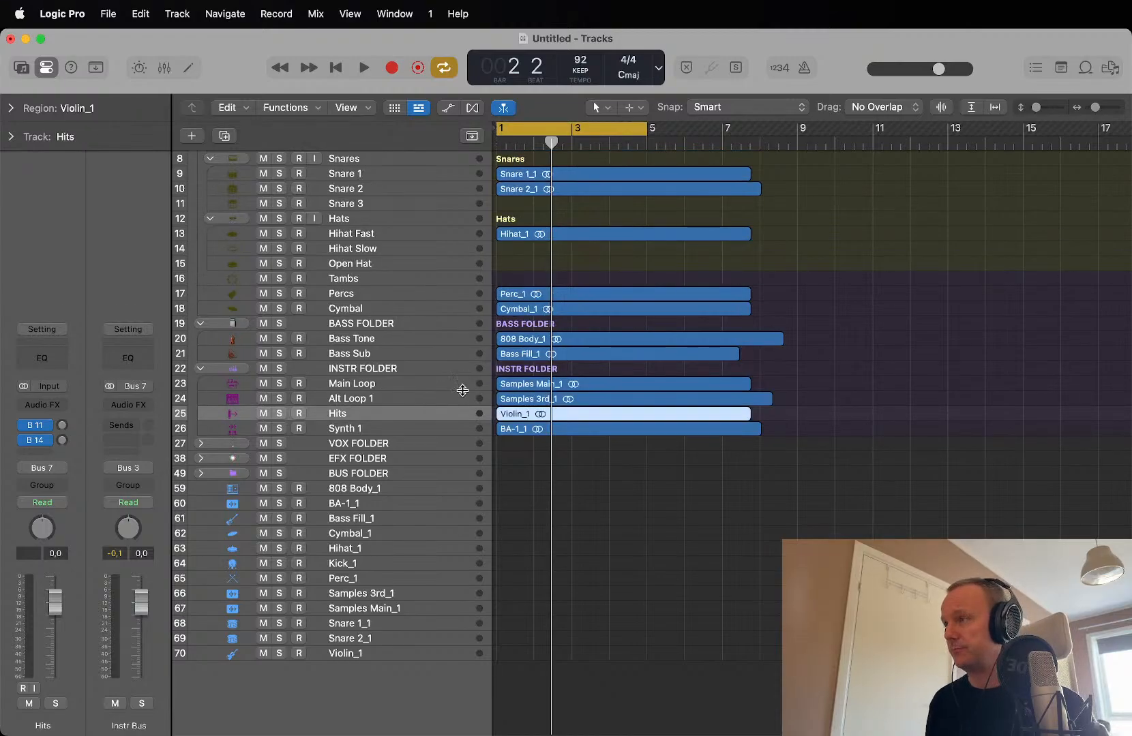
# Step: Delete the empty Hihat Slow, Open Hat and Tambs tracks from the DRUM FOLDER
pyautogui.click(367, 251)
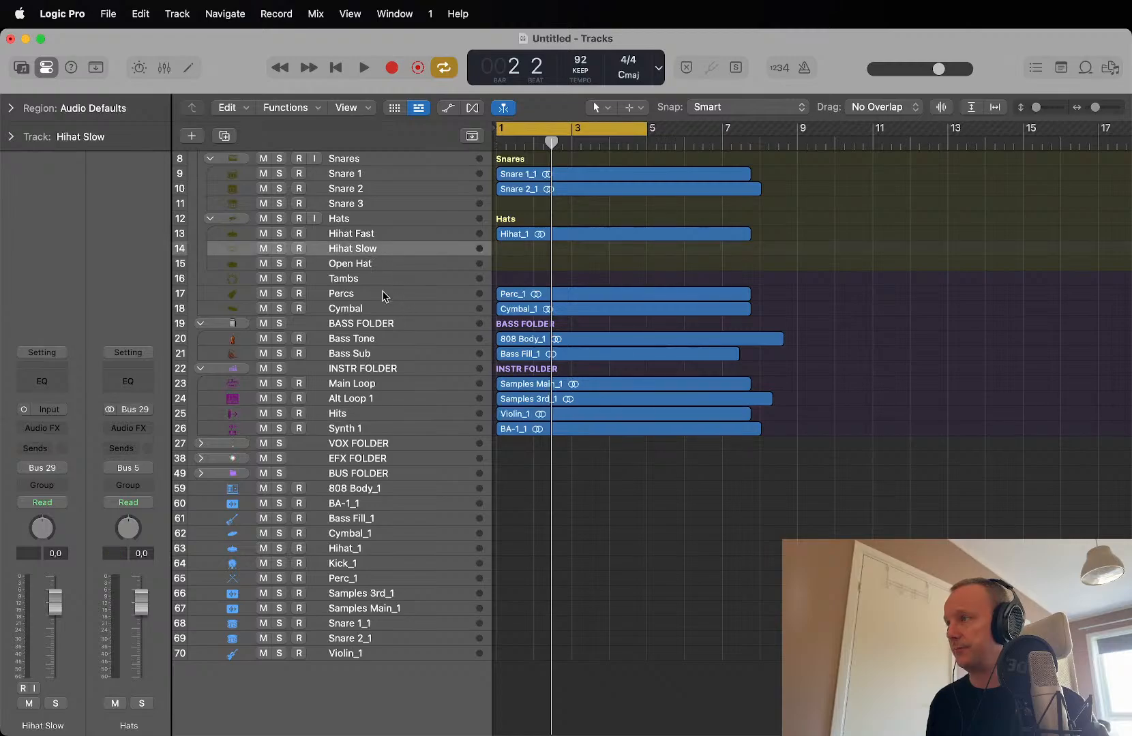
pyautogui.click(383, 280)
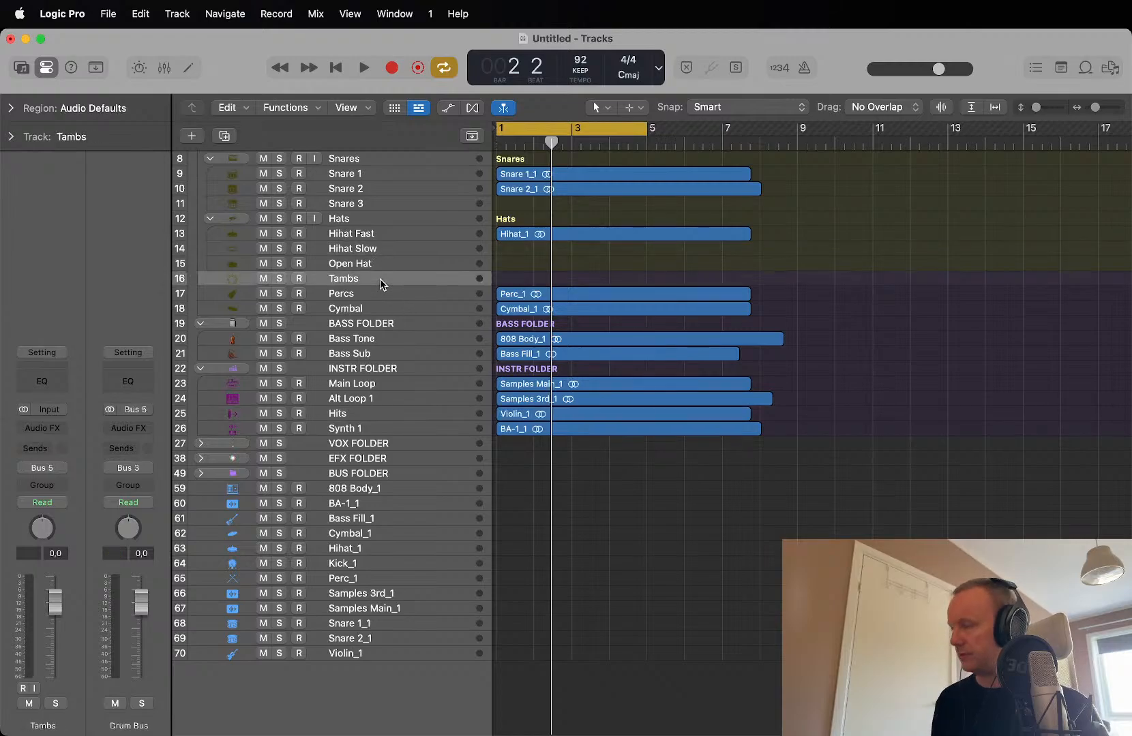
pyautogui.keyDown('shift'); pyautogui.click(439, 250); pyautogui.keyUp('shift')
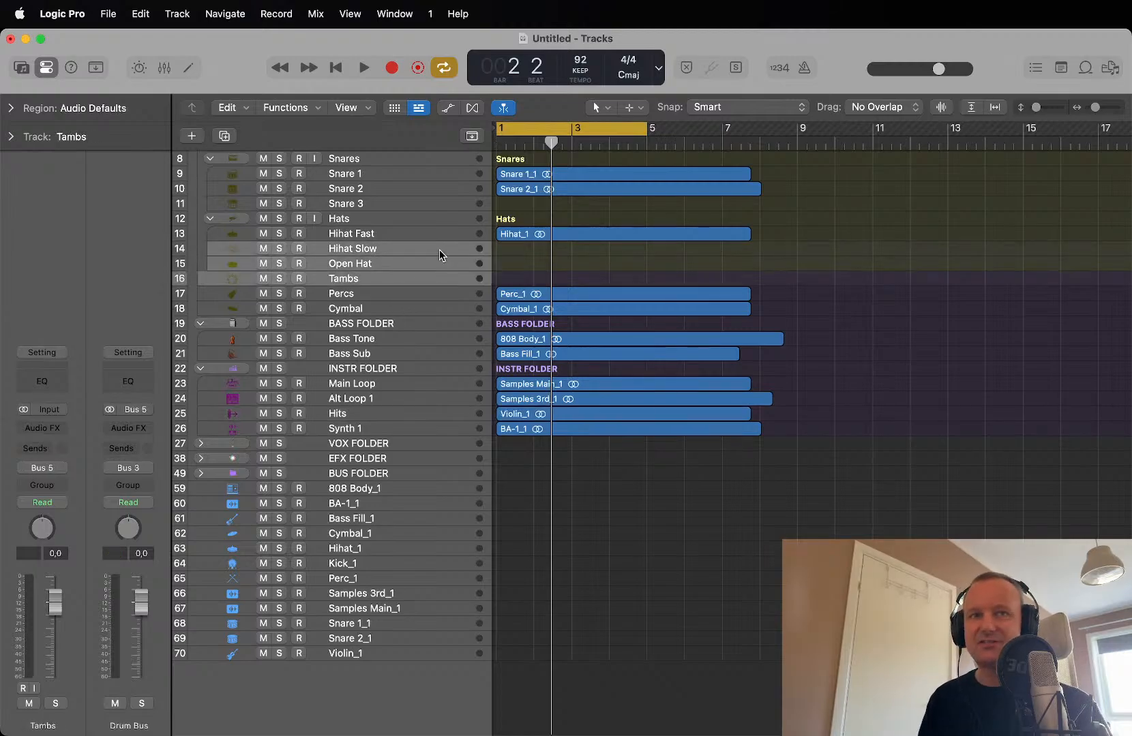
pyautogui.press('super+BackSpace')
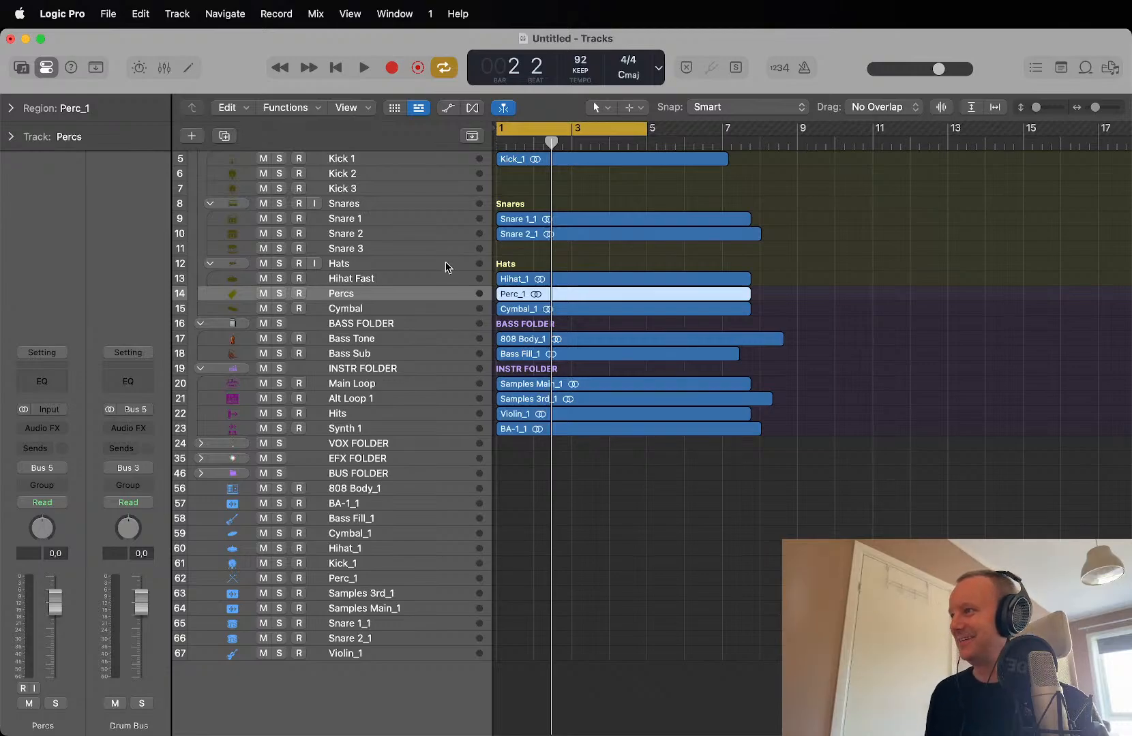
# Step: Delete the unused Kick 2 and Kick 3 tracks from the Kicks group
pyautogui.click(386, 176)
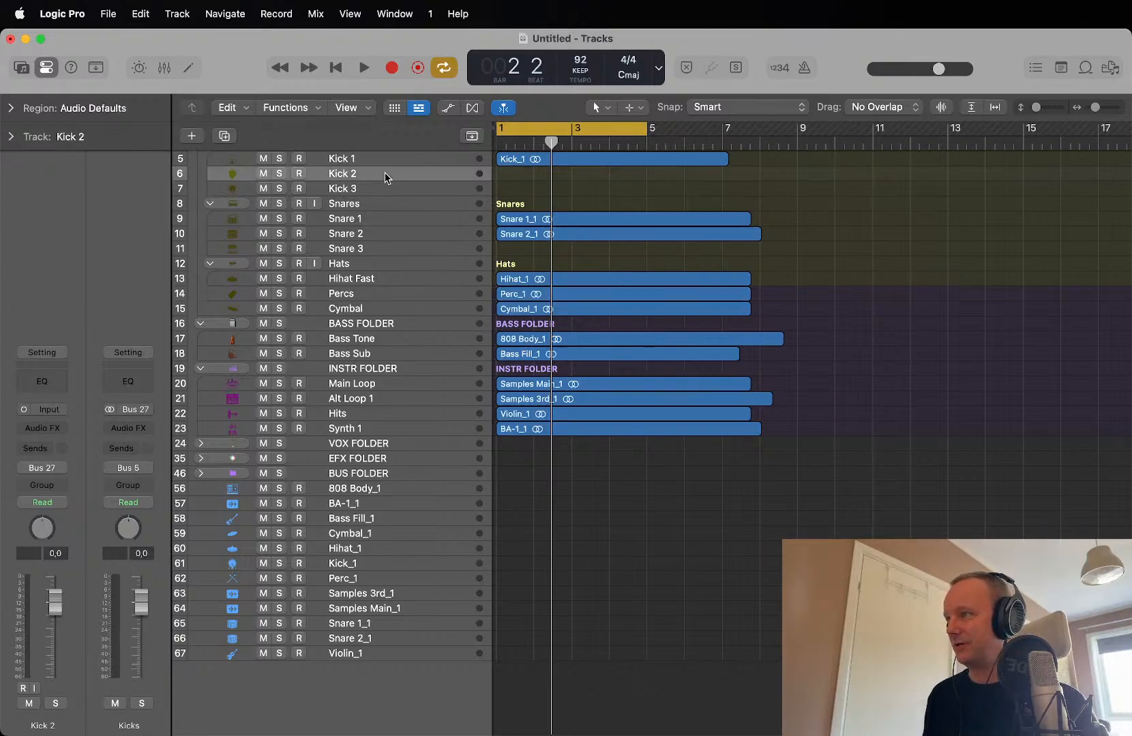
pyautogui.press('super+BackSpace')
pyautogui.scroll(2, 407, 220)
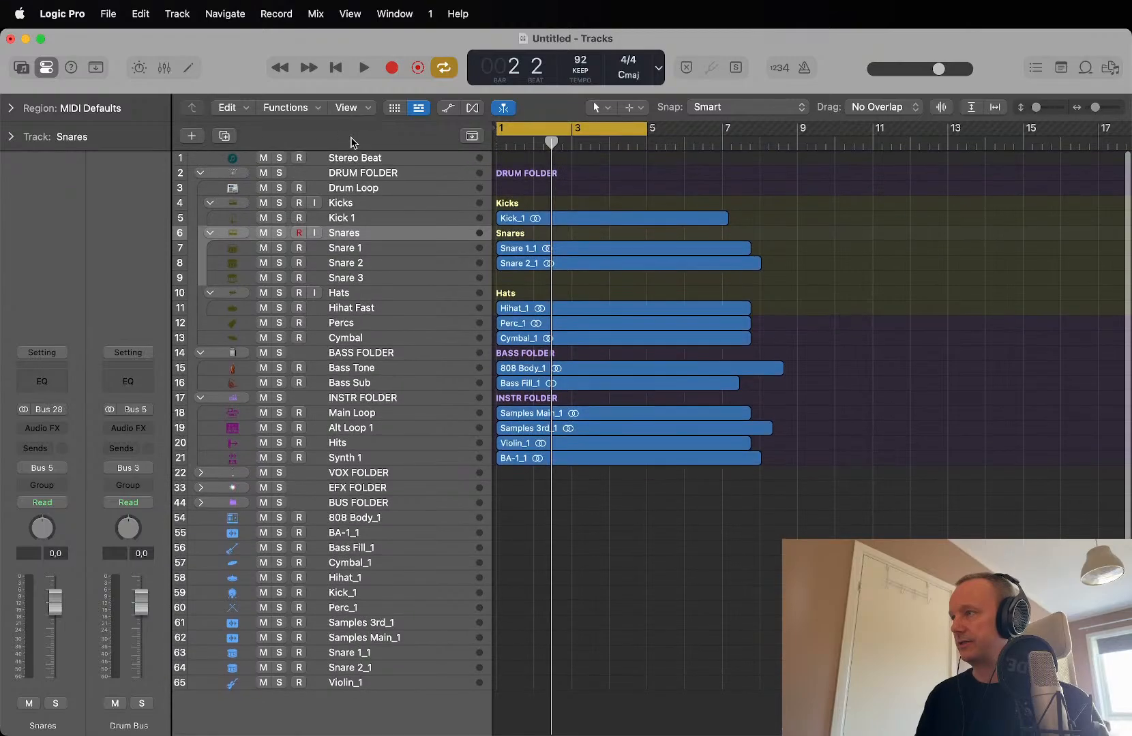
# Step: Delete the remaining empty Drum Loop, Stereo Beat and Snare 3 tracks
pyautogui.click(395, 188)
pyautogui.press('super+BackSpace')
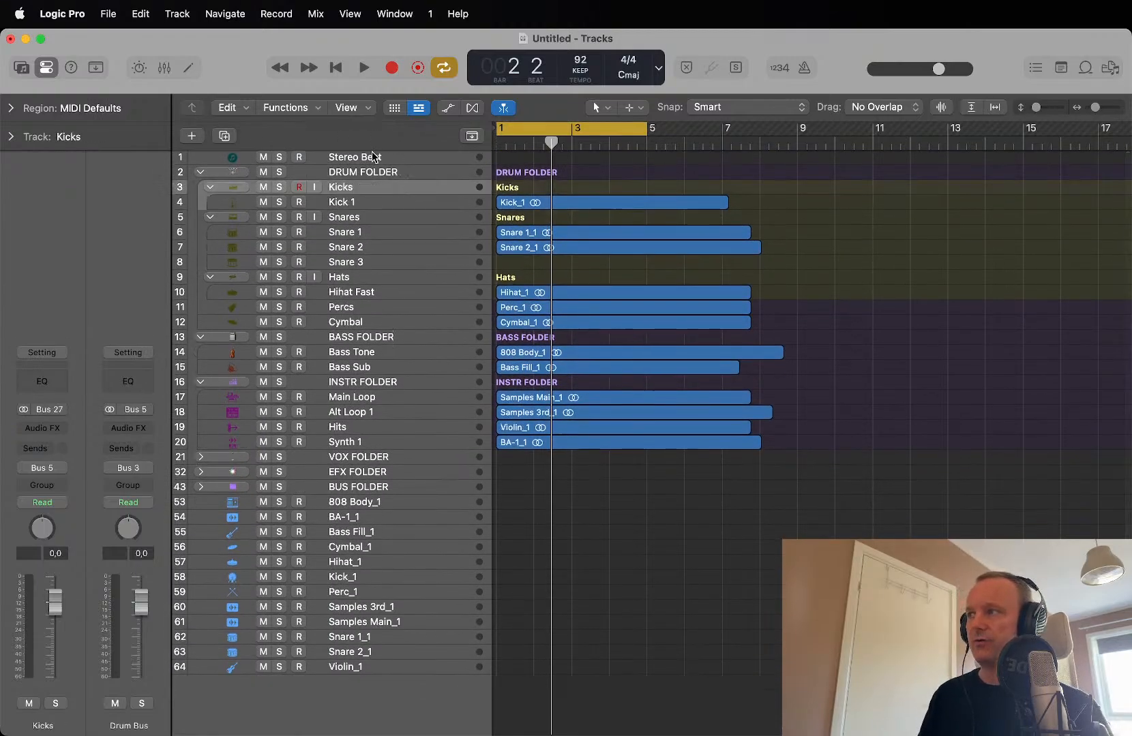
pyautogui.click(373, 156)
pyautogui.press('super+BackSpace')
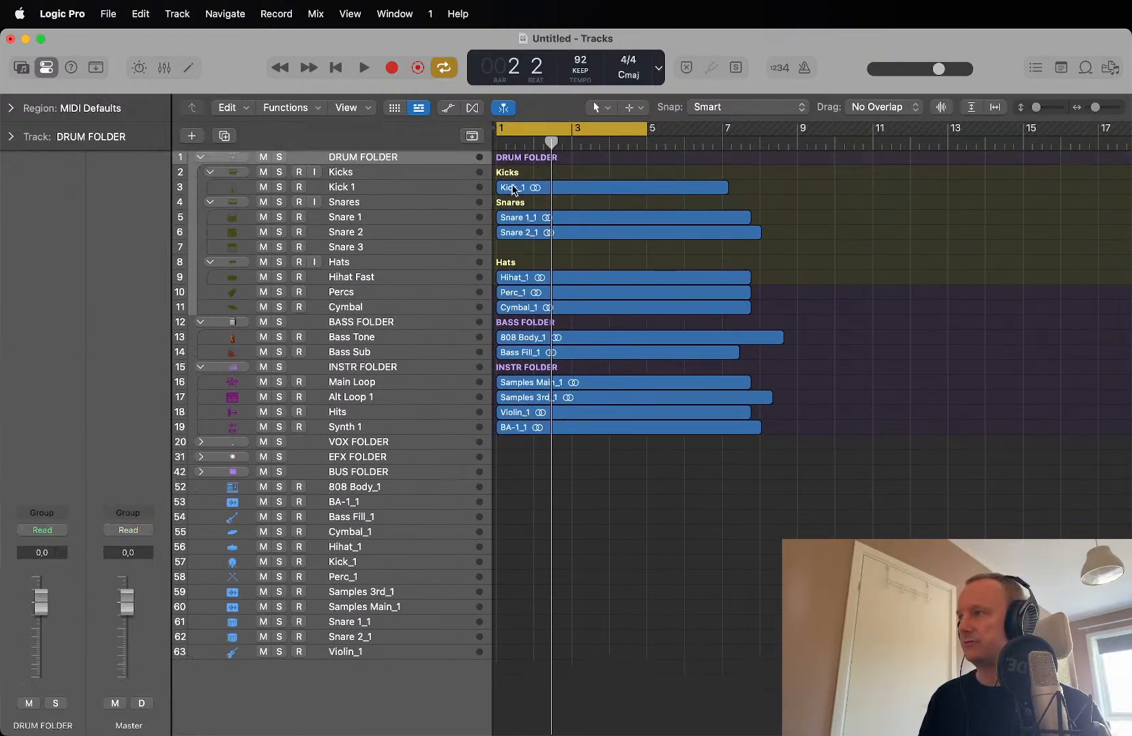
pyautogui.click(381, 247)
pyautogui.press('super+BackSpace')
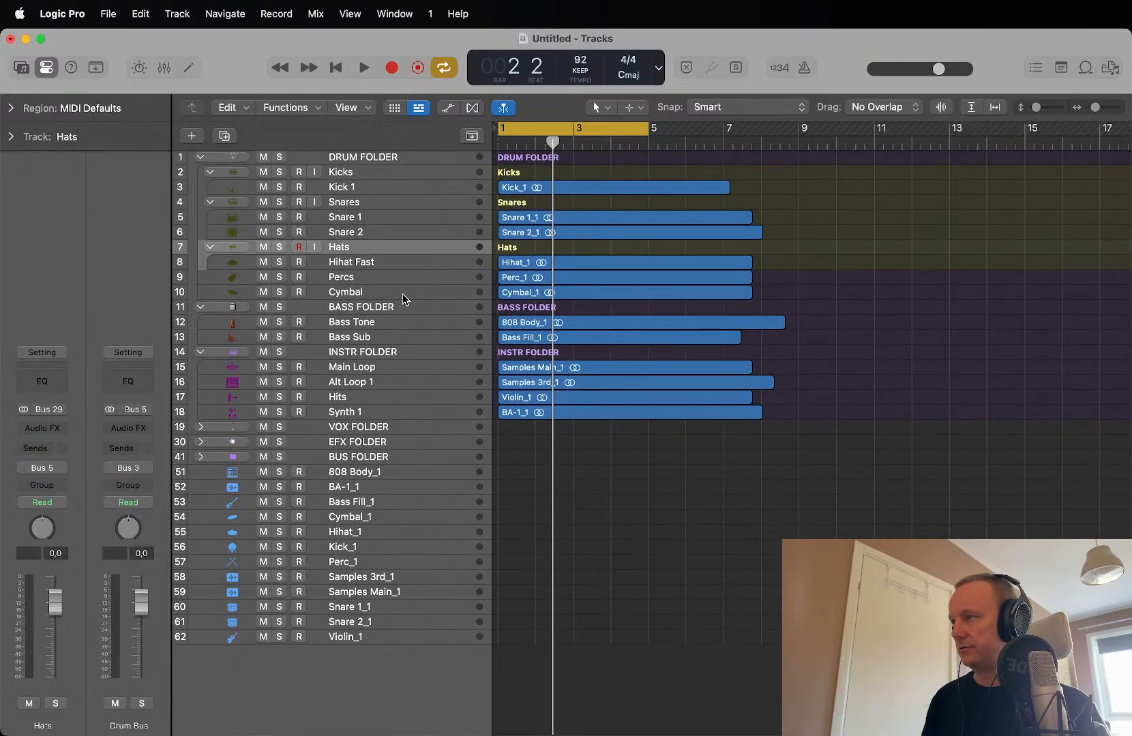
pyautogui.hscroll(1, 377, 225)
pyautogui.hscroll(-1, 385, 249)
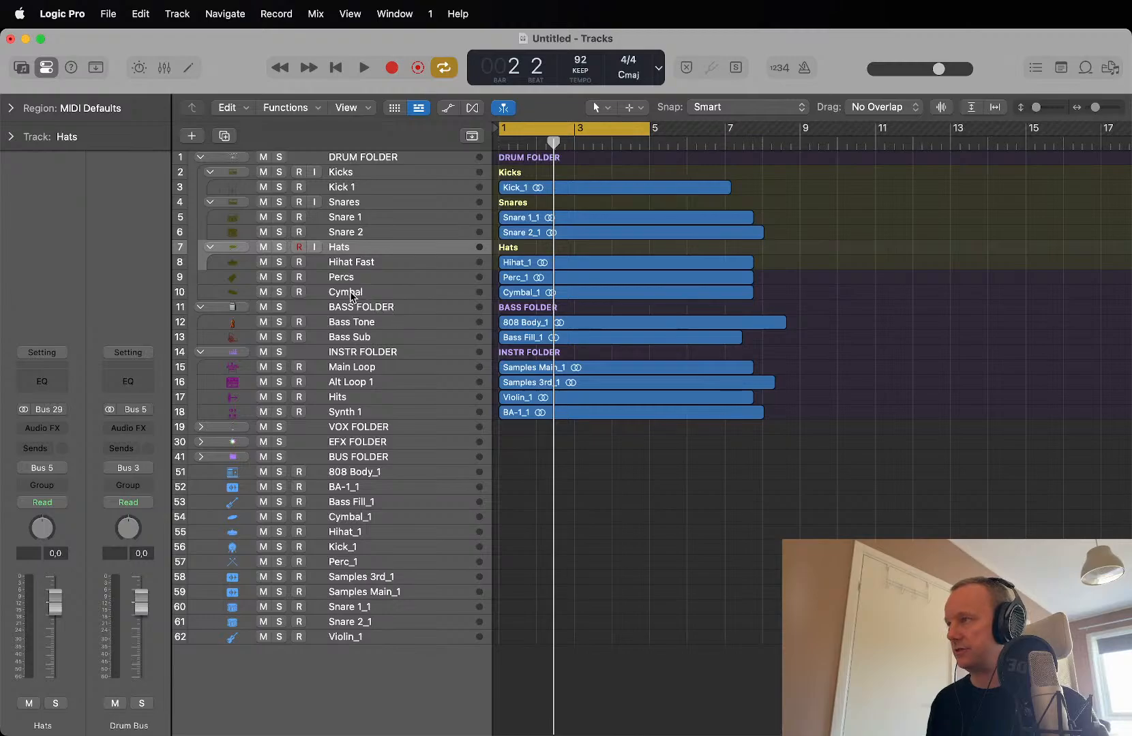
# Step: Rename the Bass Tone track in the BASS FOLDER as Bass Main
pyautogui.doubleClick(358, 325)
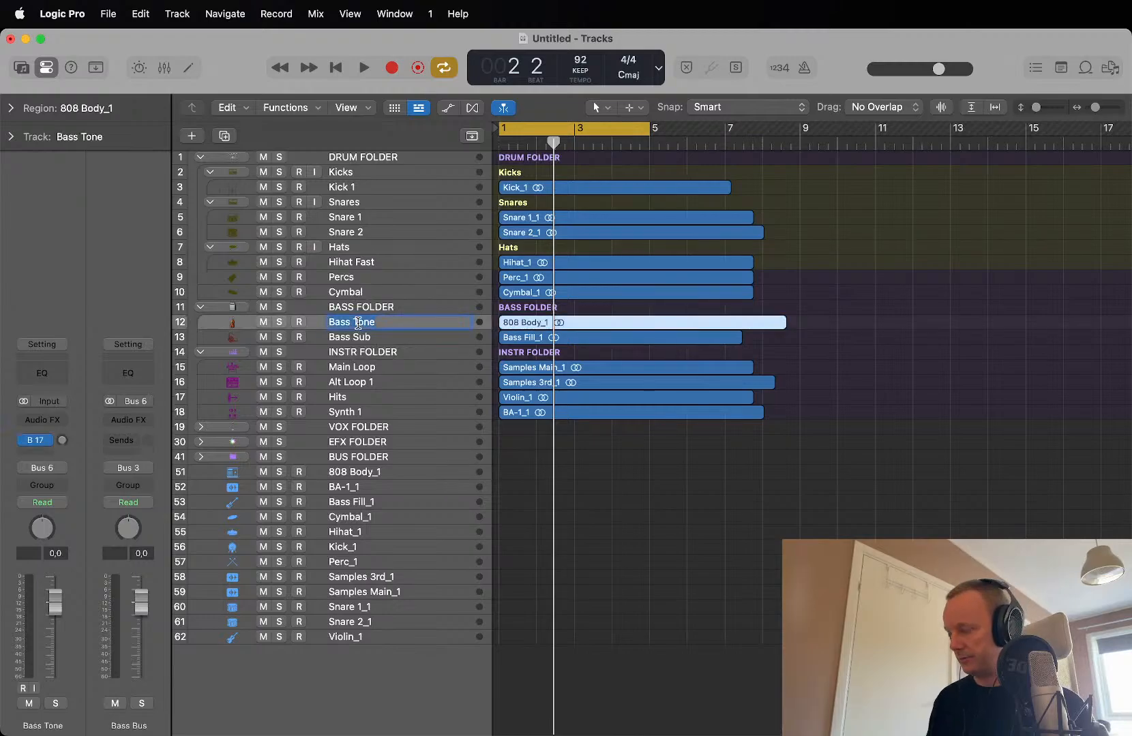
pyautogui.write('B')
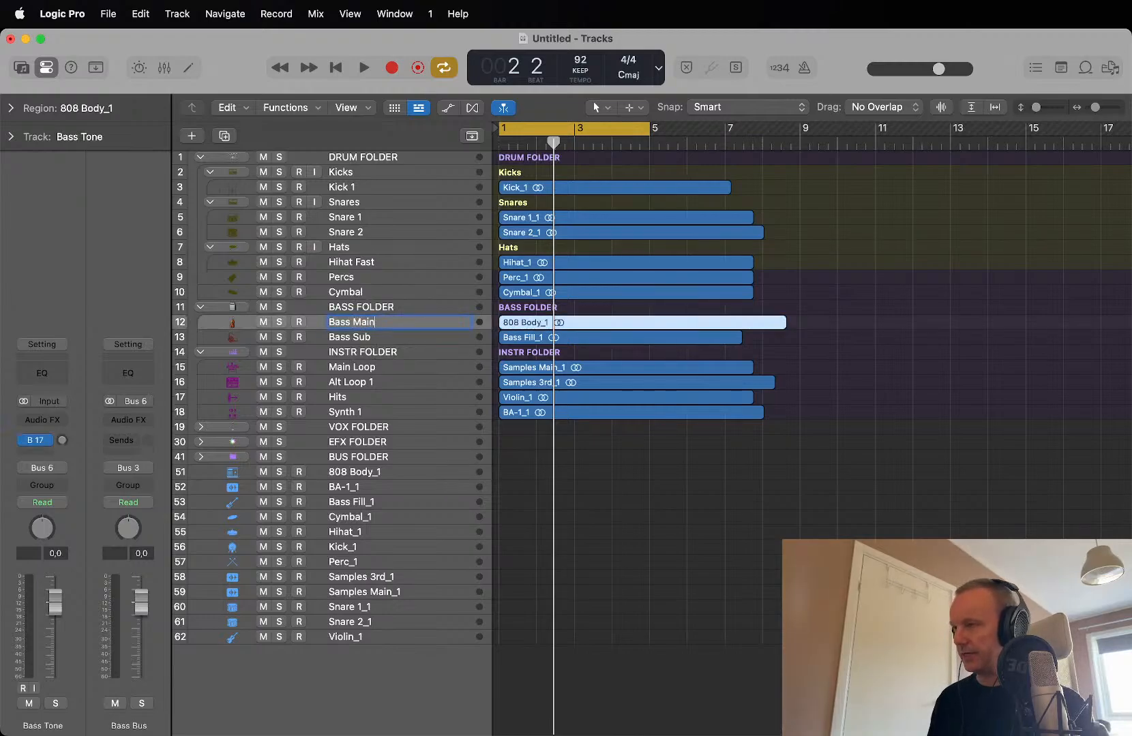
pyautogui.press('Return')
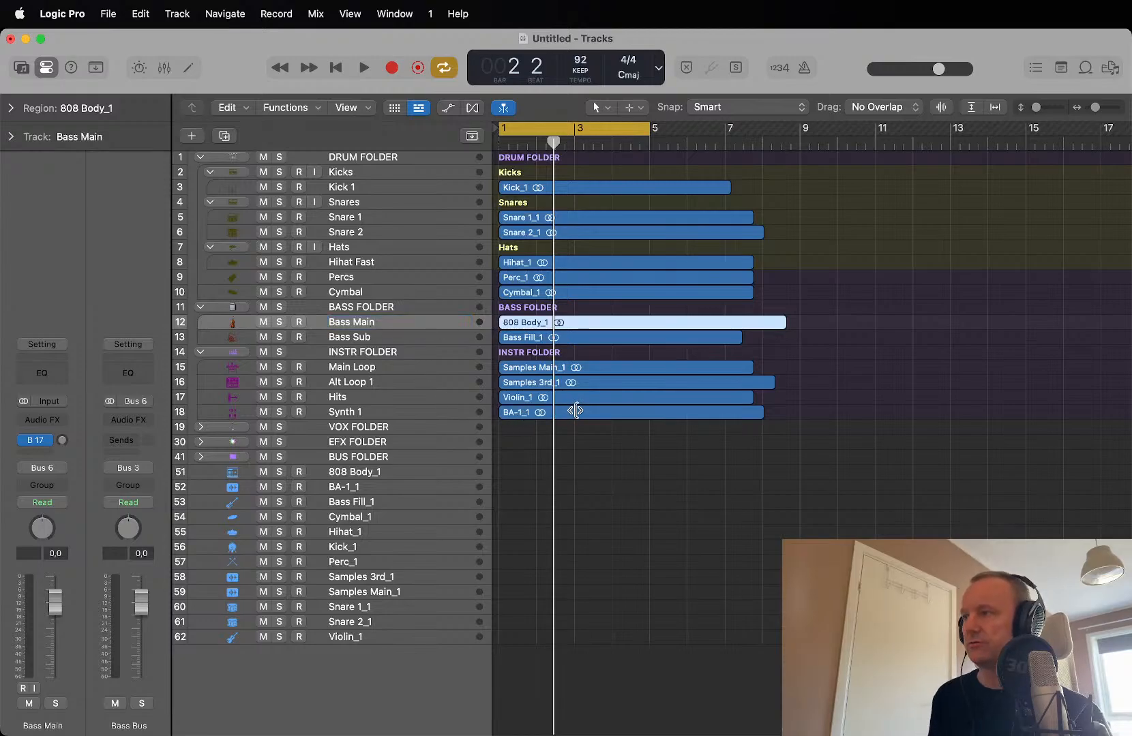
# Step: Enlarge the track heights to show the waveforms and rename the Bass Sub track as Bass Fillin
pyautogui.press('super+Down')
pyautogui.press('super+Down')
pyautogui.press('super+Down')
pyautogui.press('super+Down')
pyautogui.press('super+Down')
pyautogui.press('super+Down')
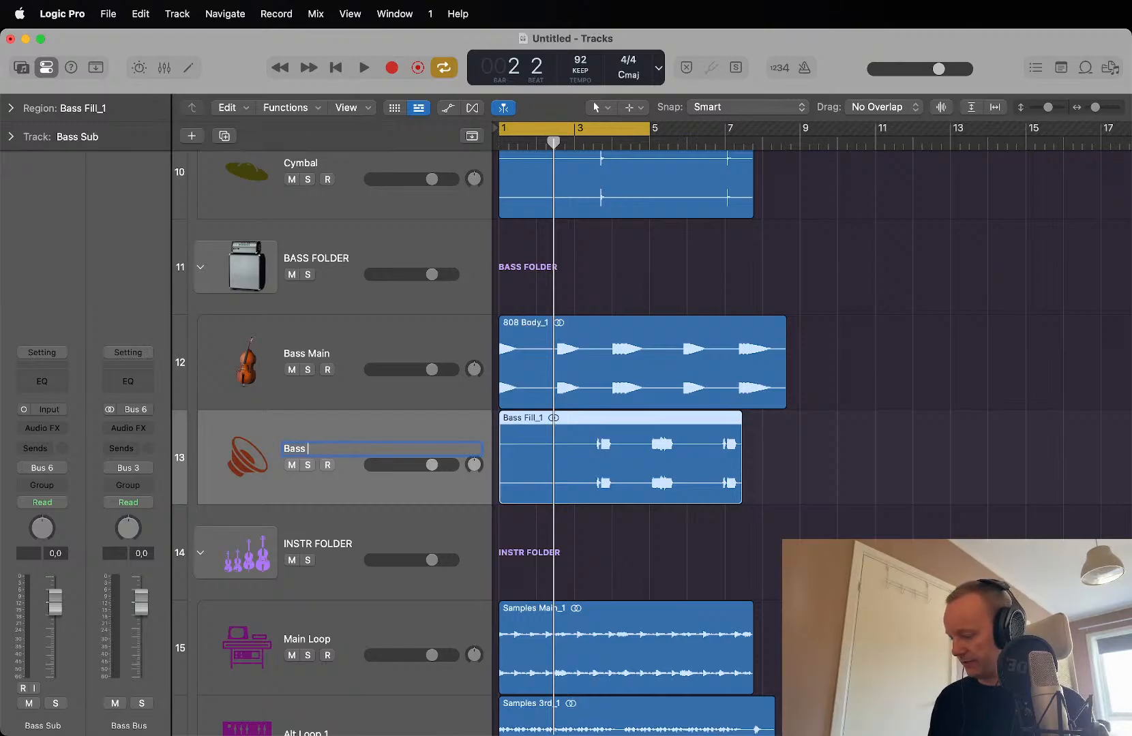
pyautogui.press('Return')
pyautogui.scroll(-5, 453, 562)
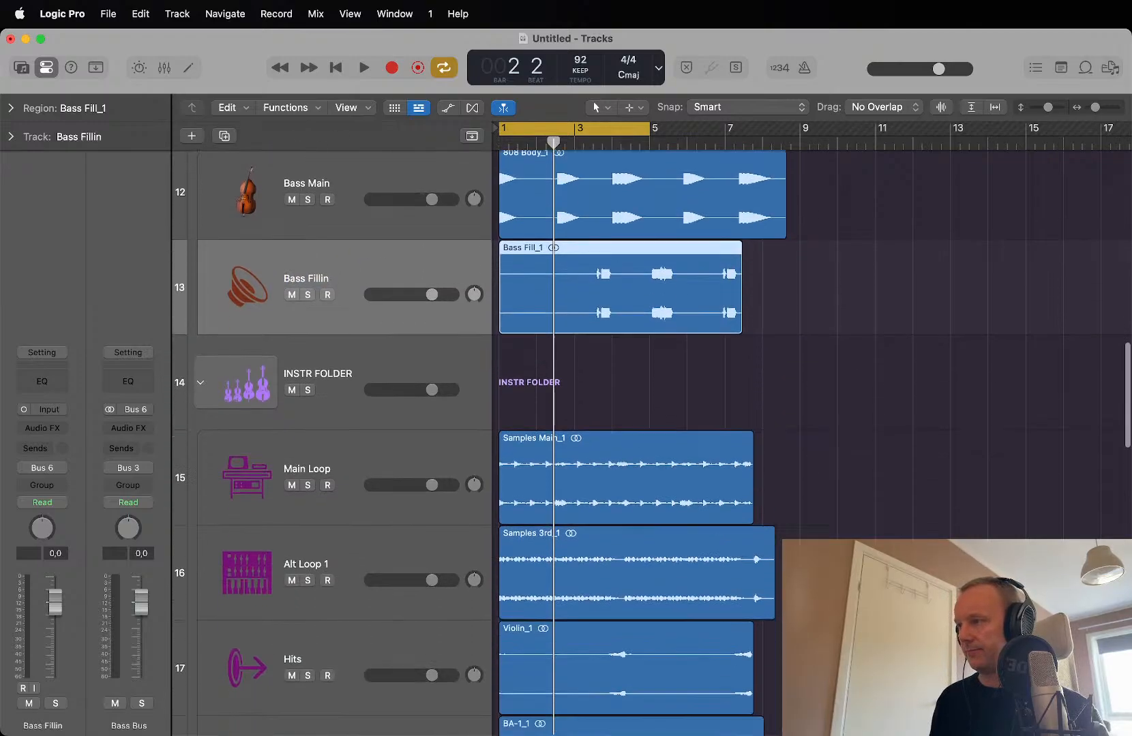
pyautogui.press('z')
pyautogui.press('x')
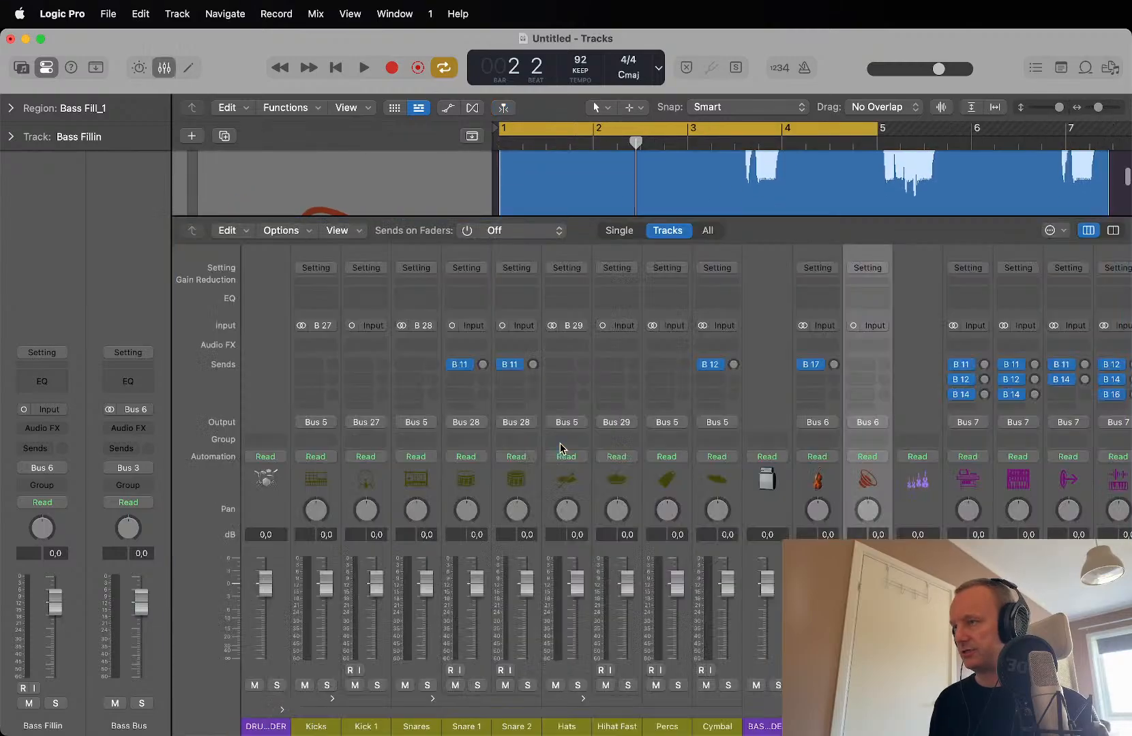
pyautogui.press('x')
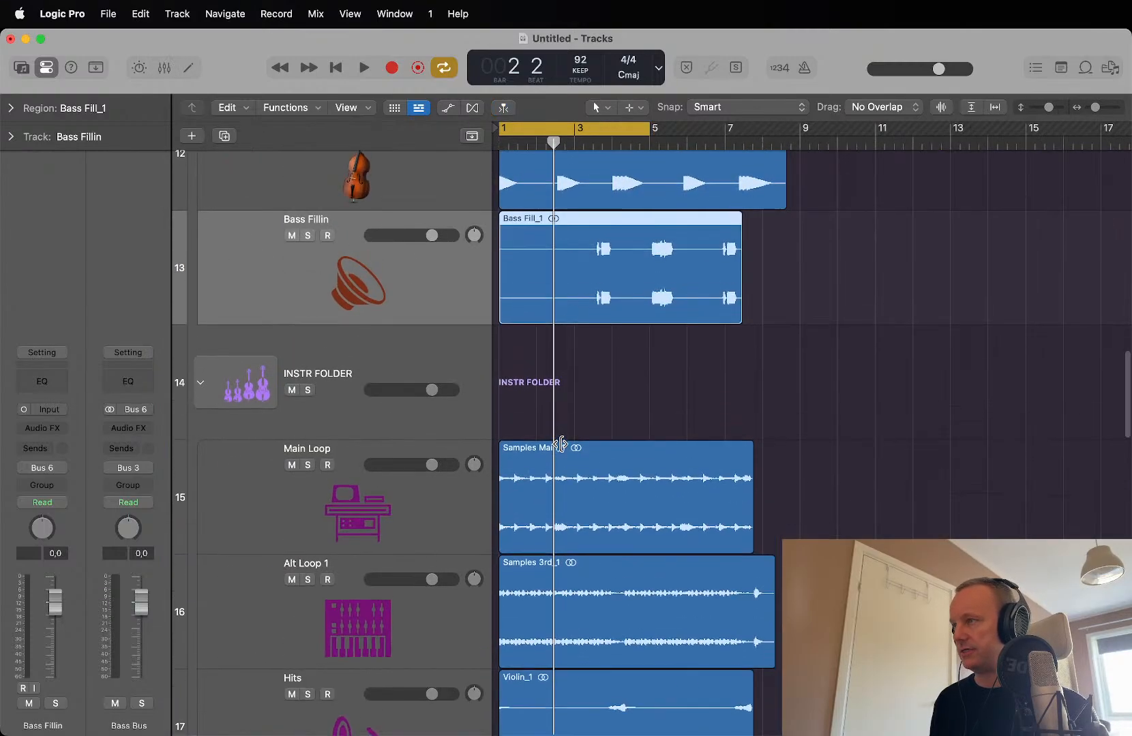
# Step: Solo the Main Loop track and play it briefly from bar 1 to identify its instrument
pyautogui.scroll(-6, 560, 445)
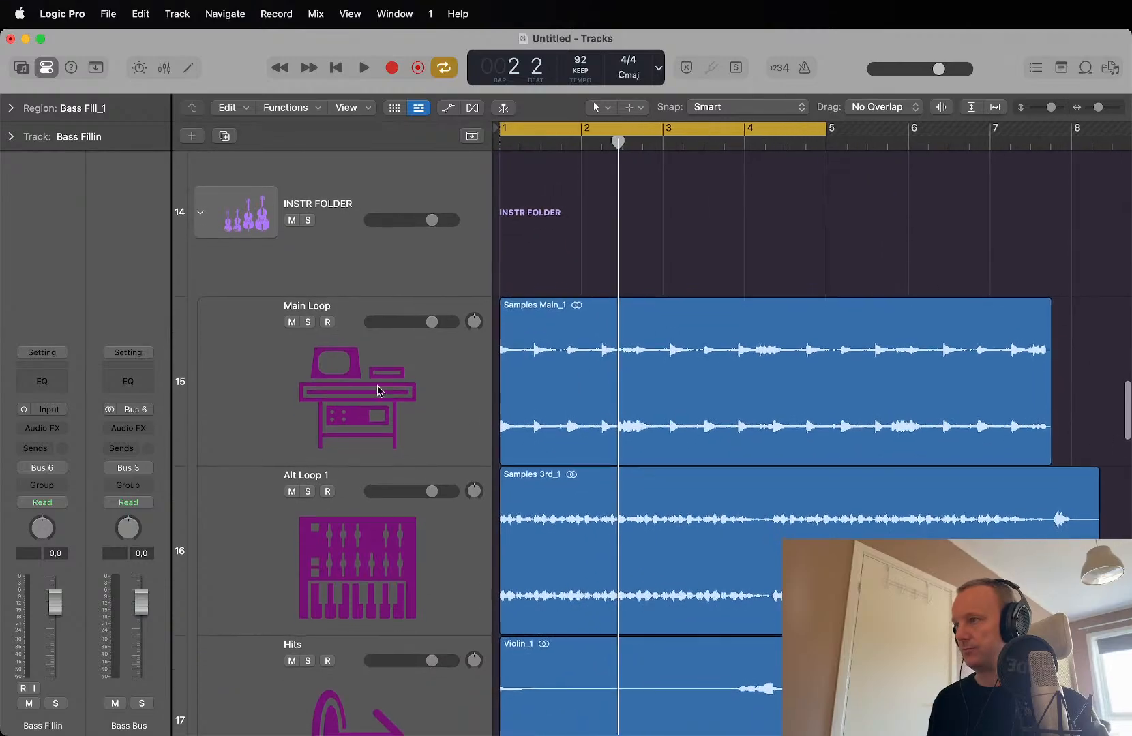
pyautogui.click(308, 321)
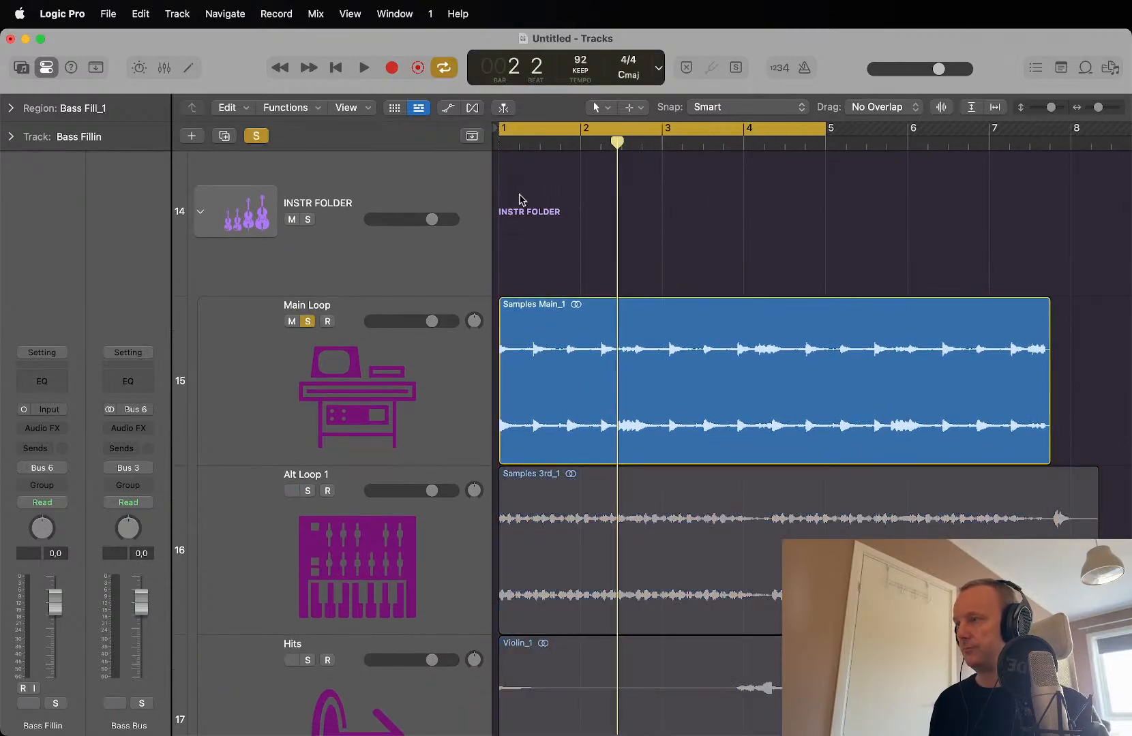
pyautogui.press('Return')
pyautogui.press('space')
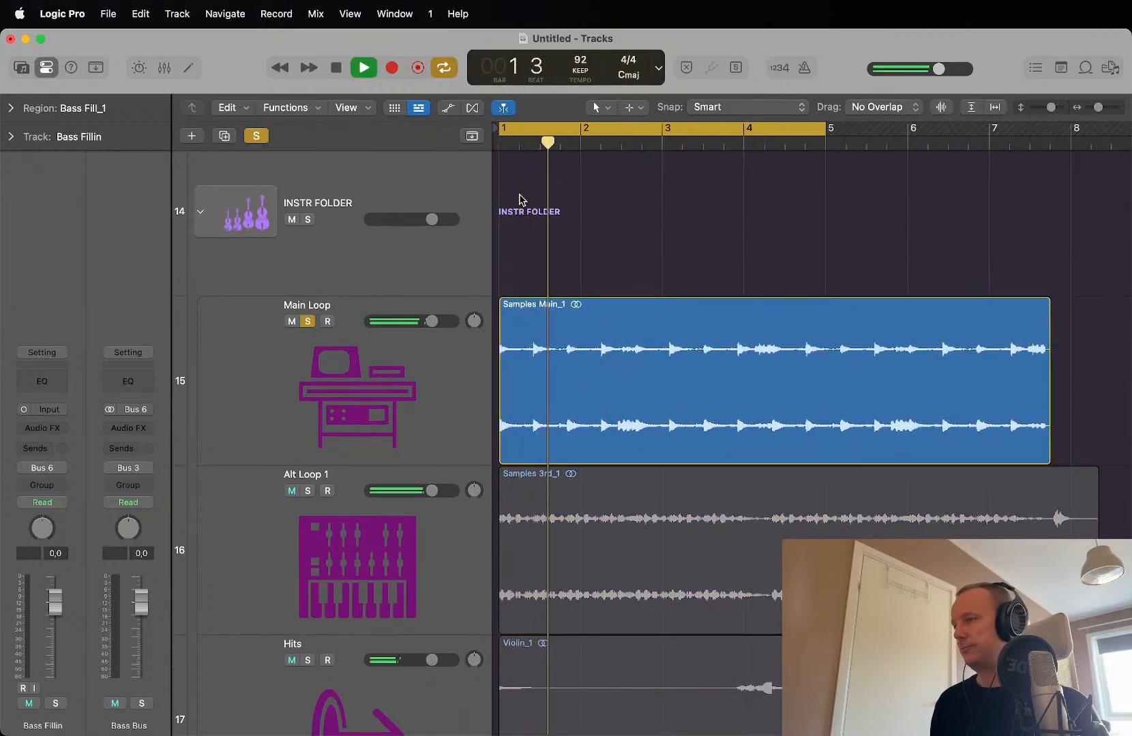
pyautogui.press('space')
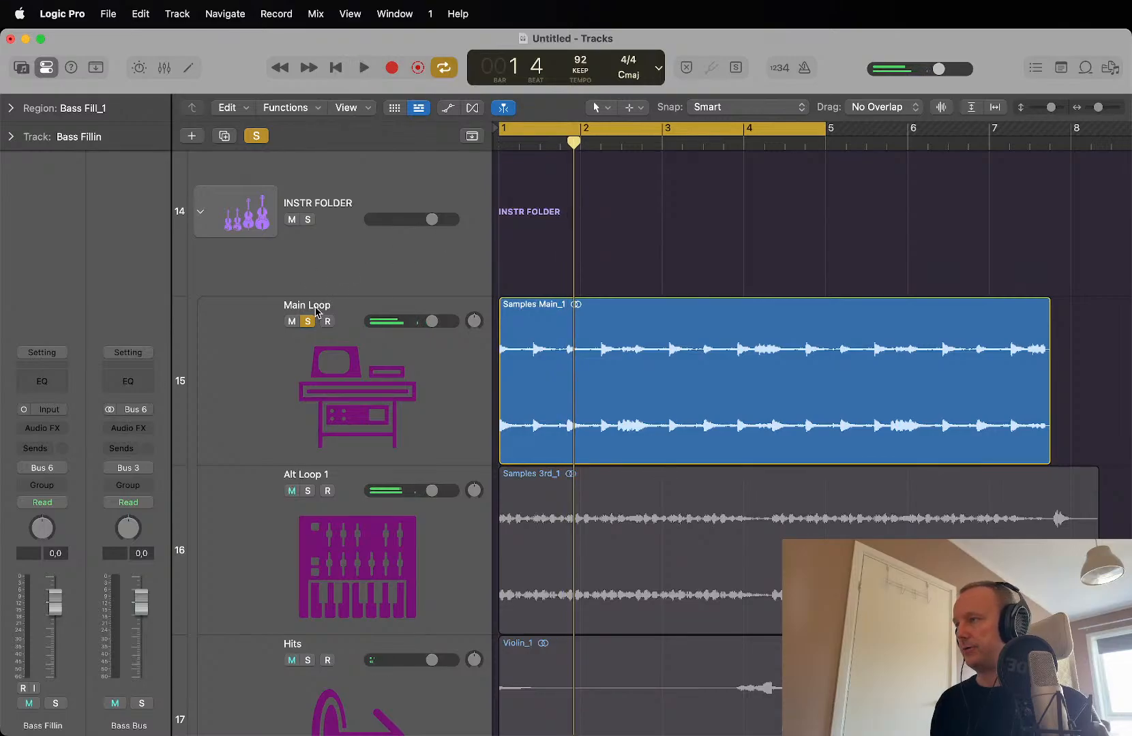
# Step: Rename the Main Loop track in the INSTR FOLDER as Piano
pyautogui.doubleClick(315, 306)
pyautogui.write('Pi')
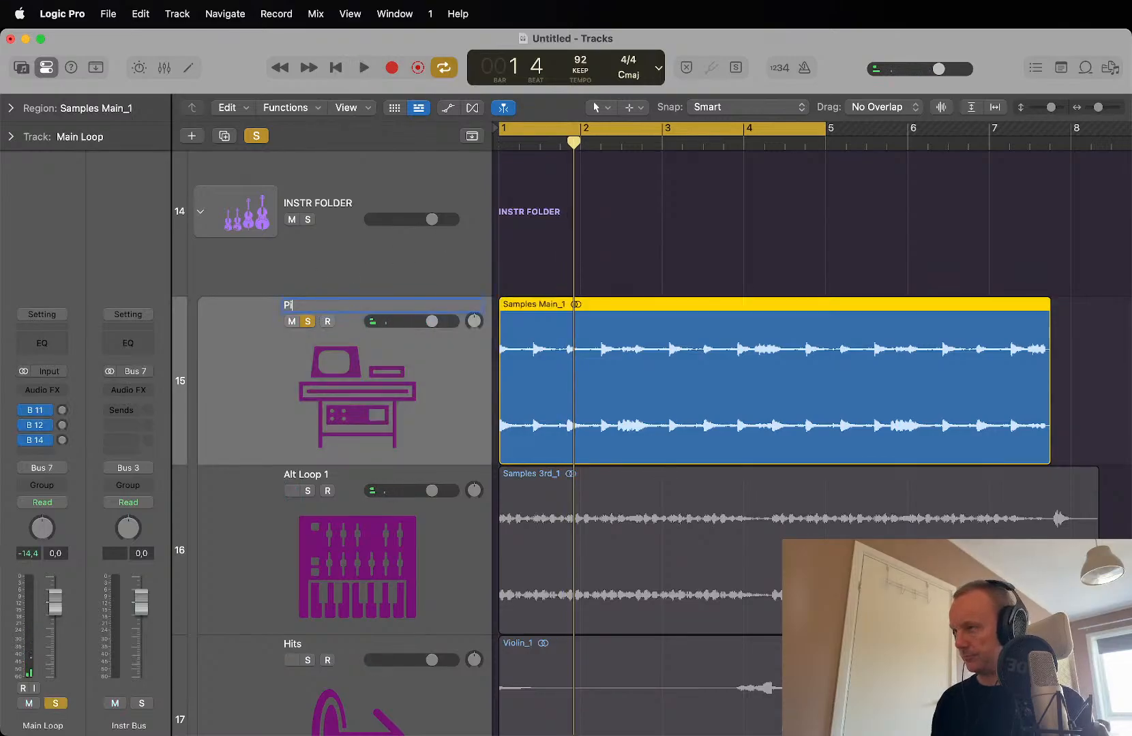
pyautogui.write('ano')
pyautogui.press('Return')
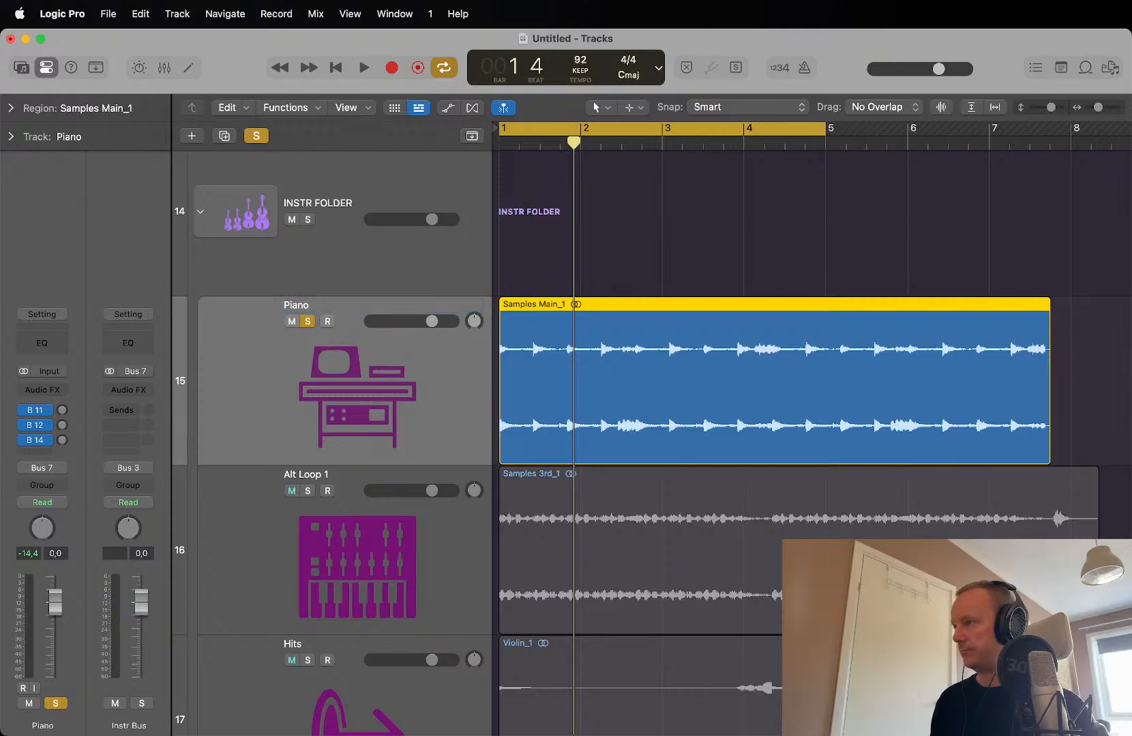
# Step: Reduce the track height and switch the solo from the Piano track to Alt Loop 1
pyautogui.scroll(-5, 373, 341)
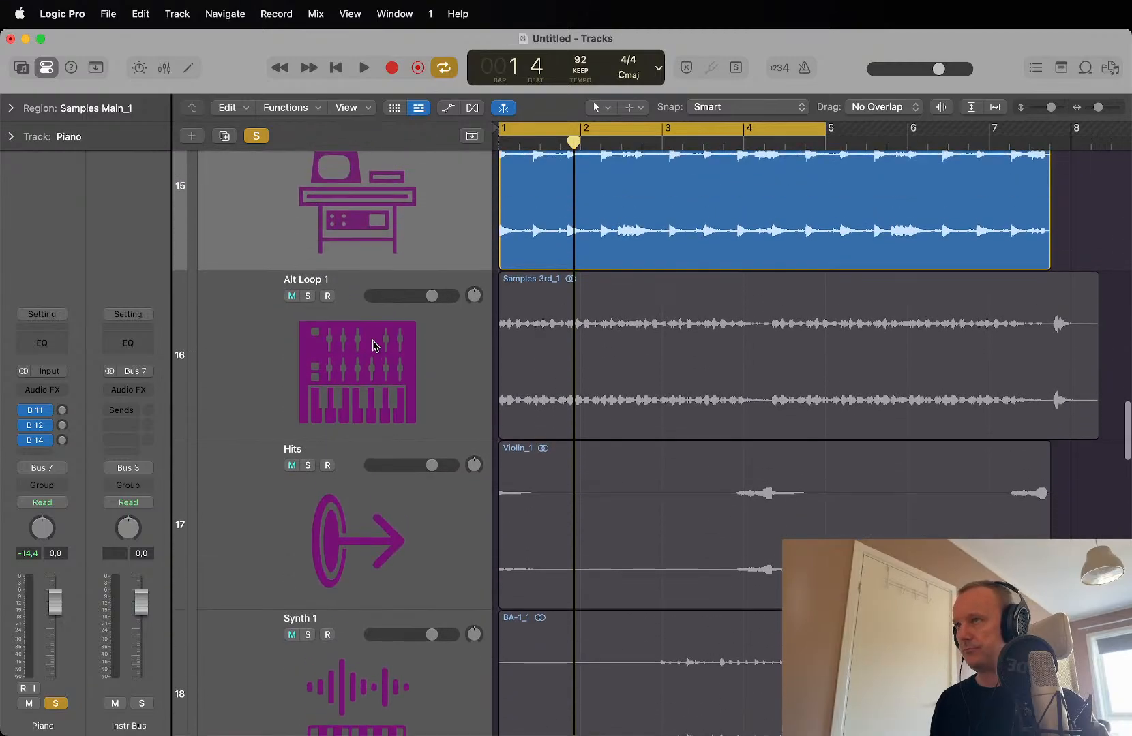
pyautogui.click(313, 340)
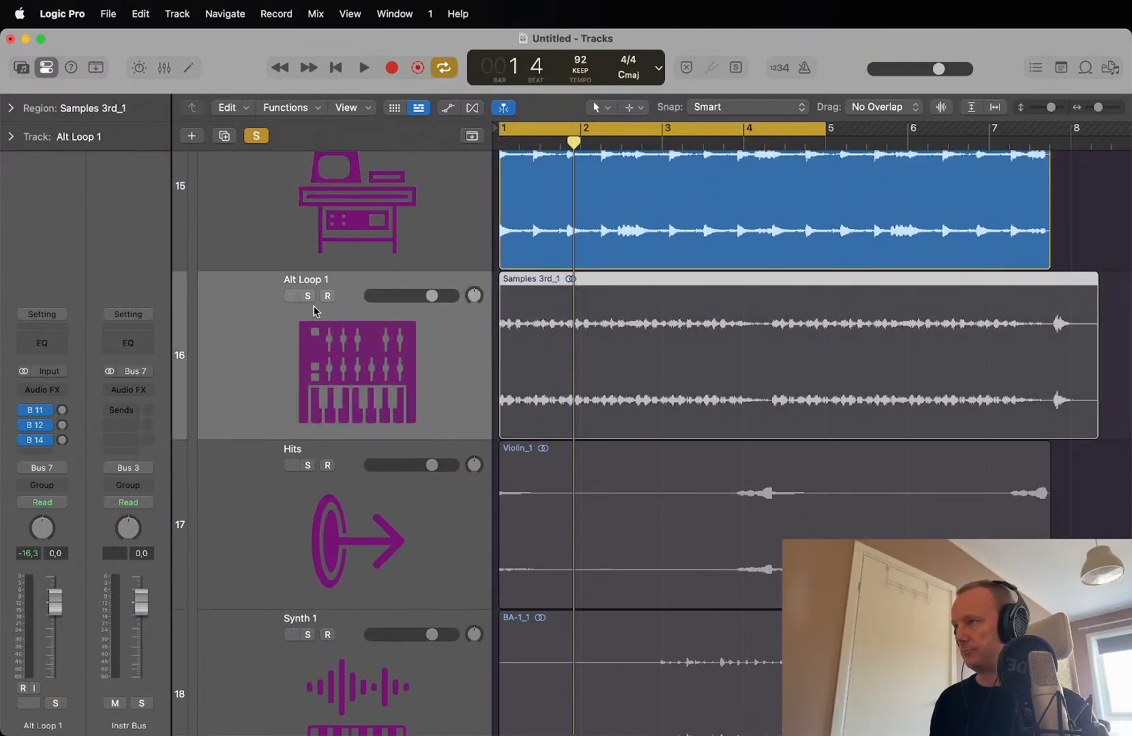
pyautogui.press('super+Up')
pyautogui.press('super+Up')
pyautogui.press('super+Up')
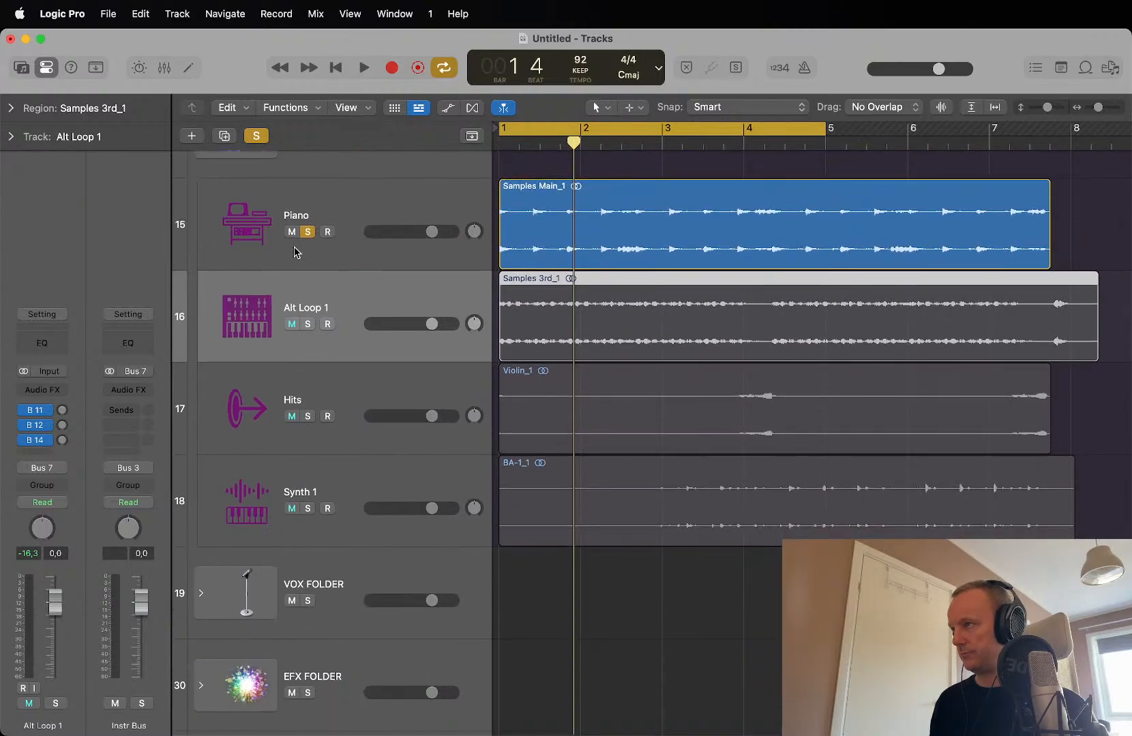
pyautogui.click(306, 232)
pyautogui.click(308, 325)
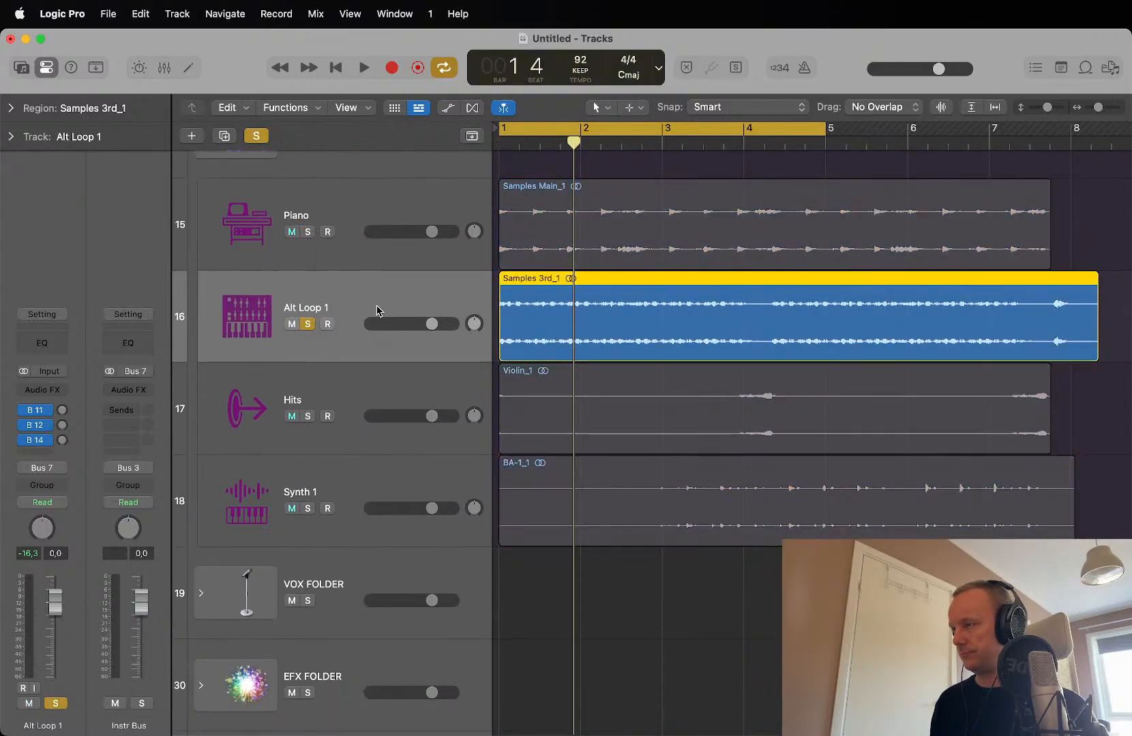
# Step: Play the soloed Alt Loop 1 track briefly and rename it as Violin Plucks
pyautogui.press('space')
pyautogui.press('space')
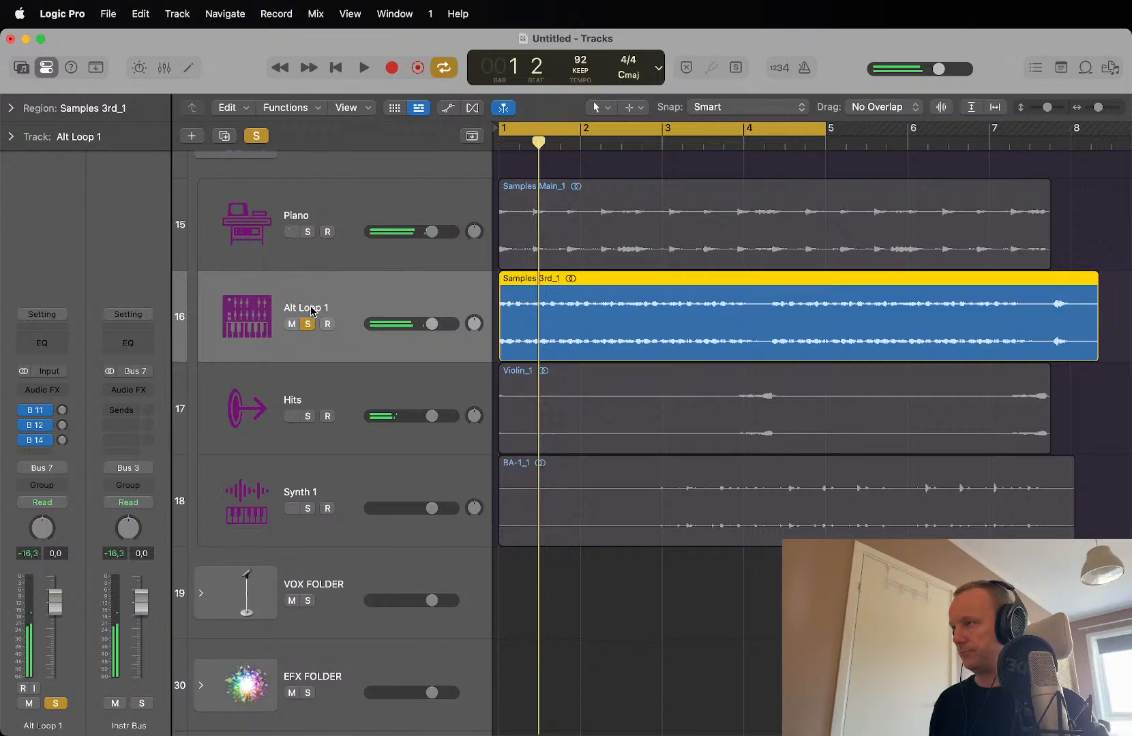
pyautogui.doubleClick(311, 311)
pyautogui.write('Vio')
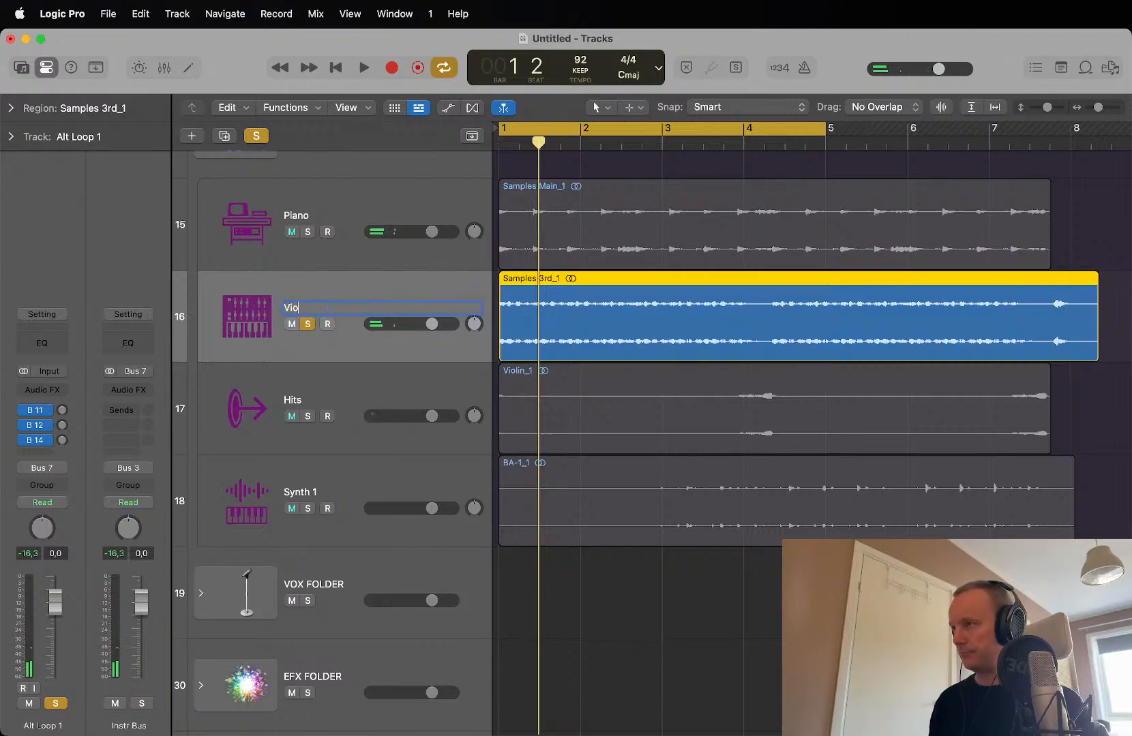
pyautogui.write('lin')
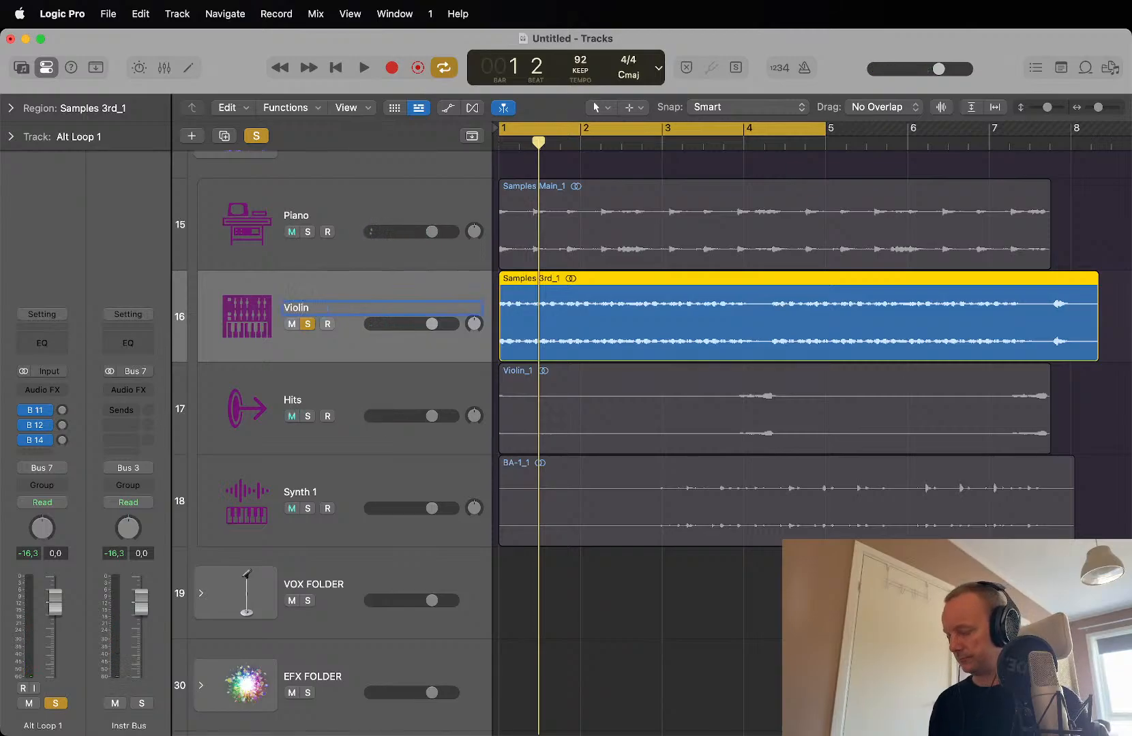
pyautogui.write(' Plucks')
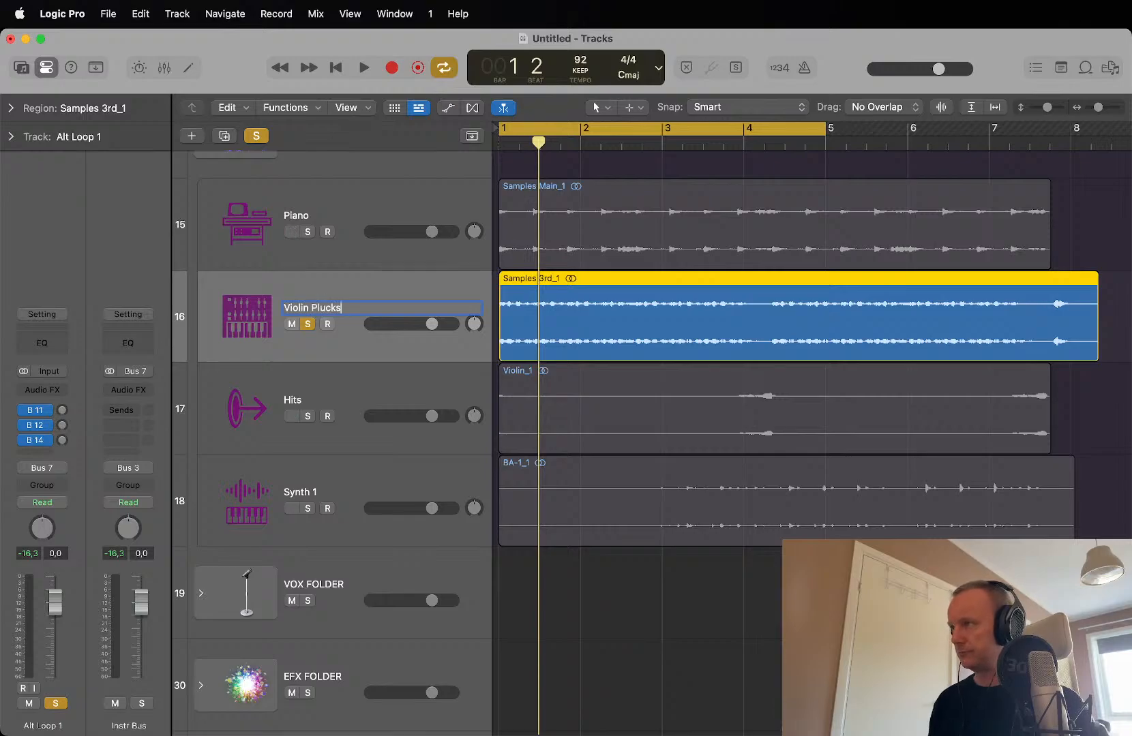
pyautogui.press('Return')
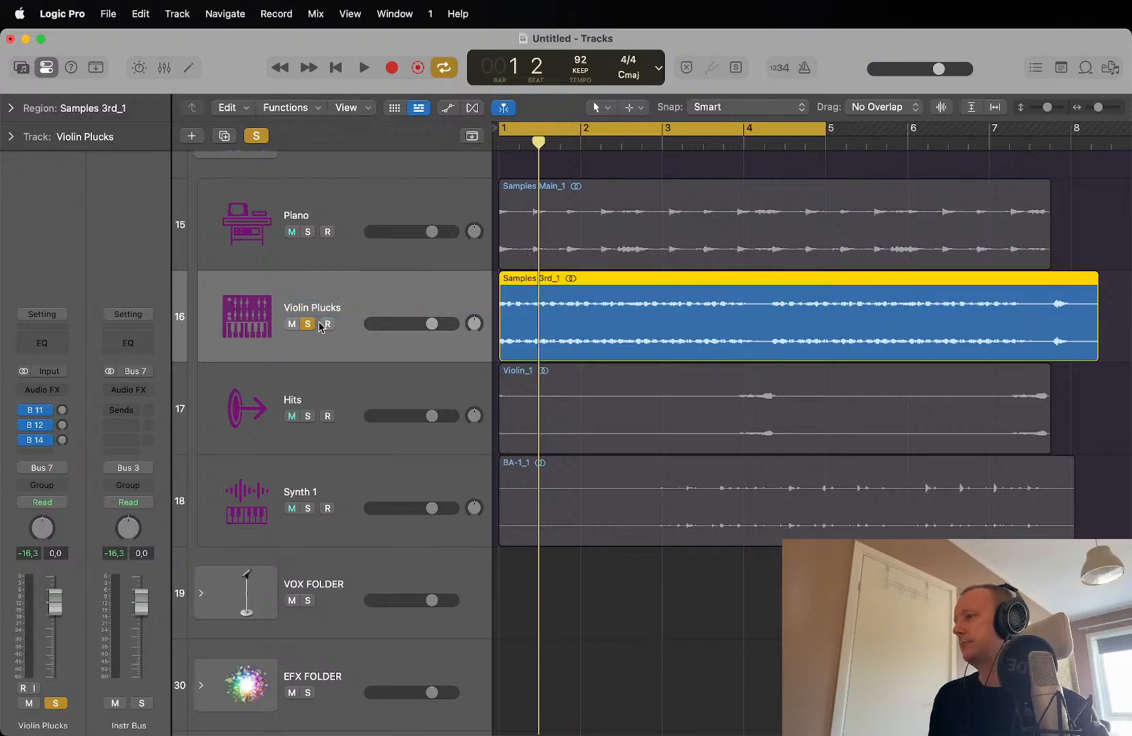
# Step: Rename the Hits track in the INSTR FOLDER as Fillins
pyautogui.doubleClick(294, 400)
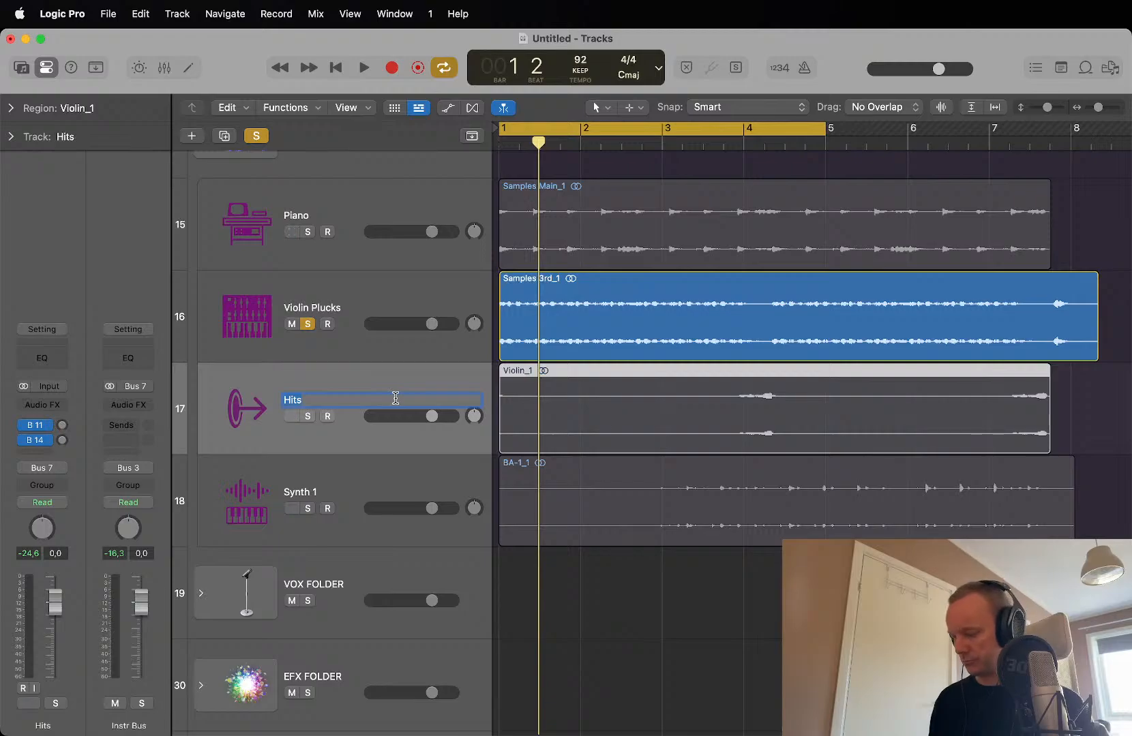
pyautogui.write('Fillin')
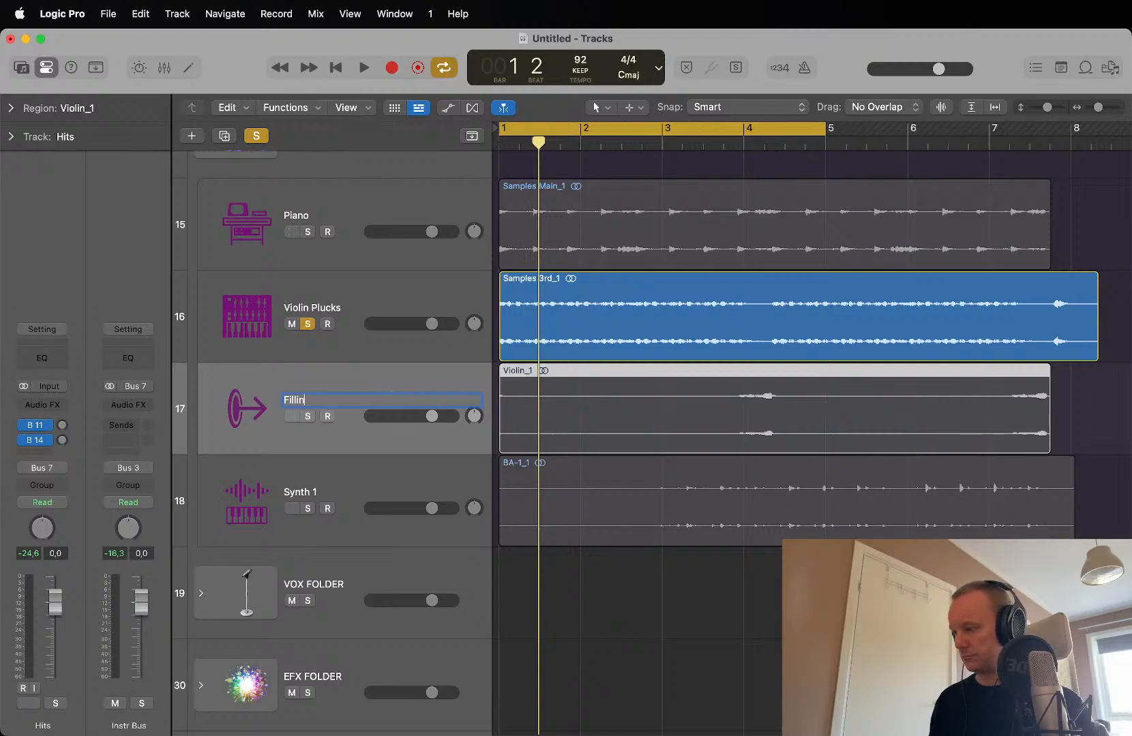
pyautogui.press('Return')
# Step: Switch the solo from Violin Plucks to the Fillins track and play its waveform around bar 4 to identify the sound
pyautogui.click(308, 324)
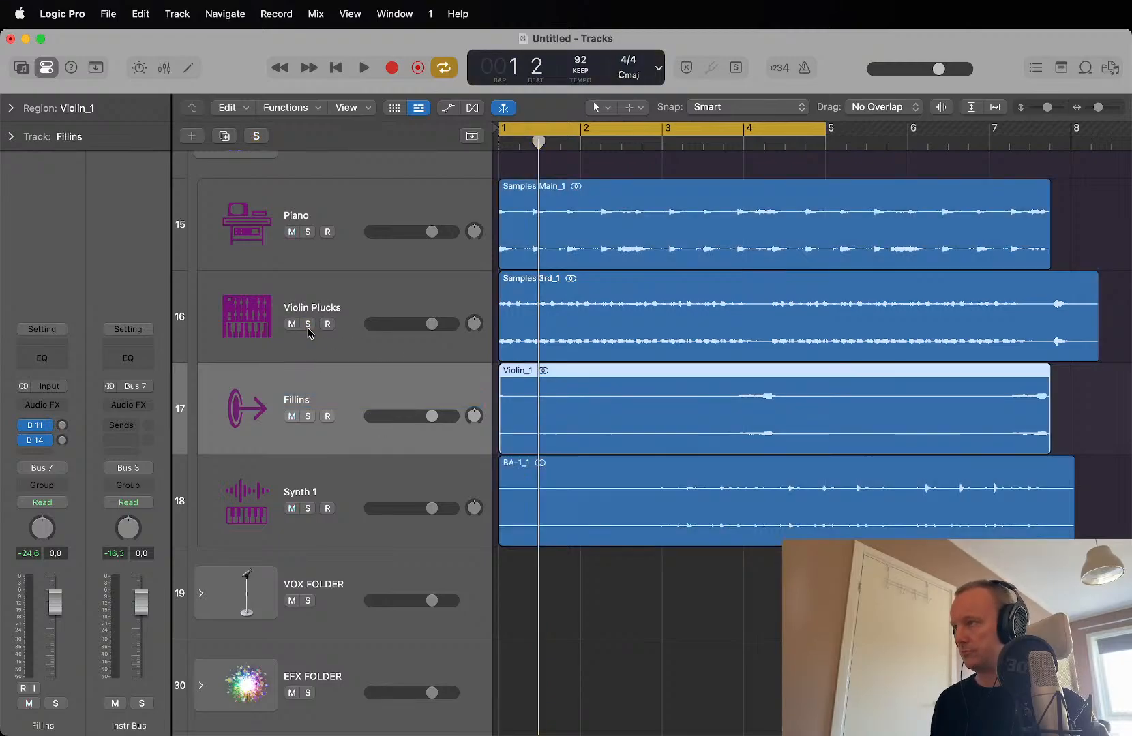
pyautogui.click(308, 415)
pyautogui.press('space')
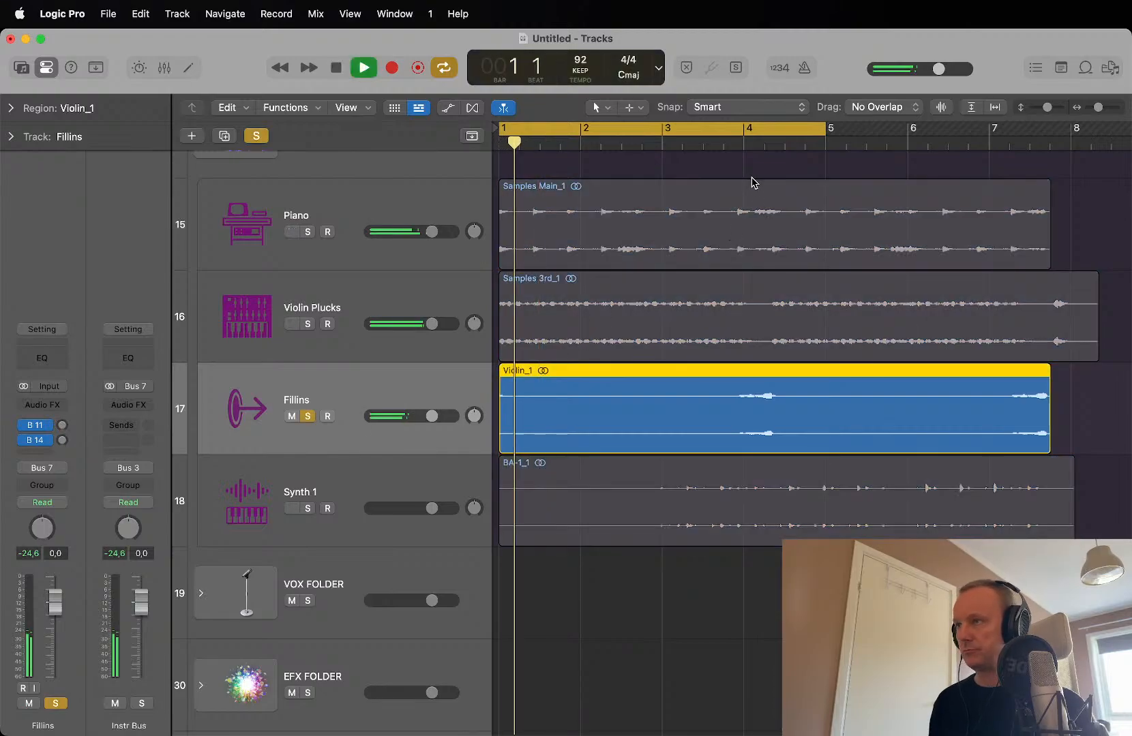
pyautogui.click(743, 146)
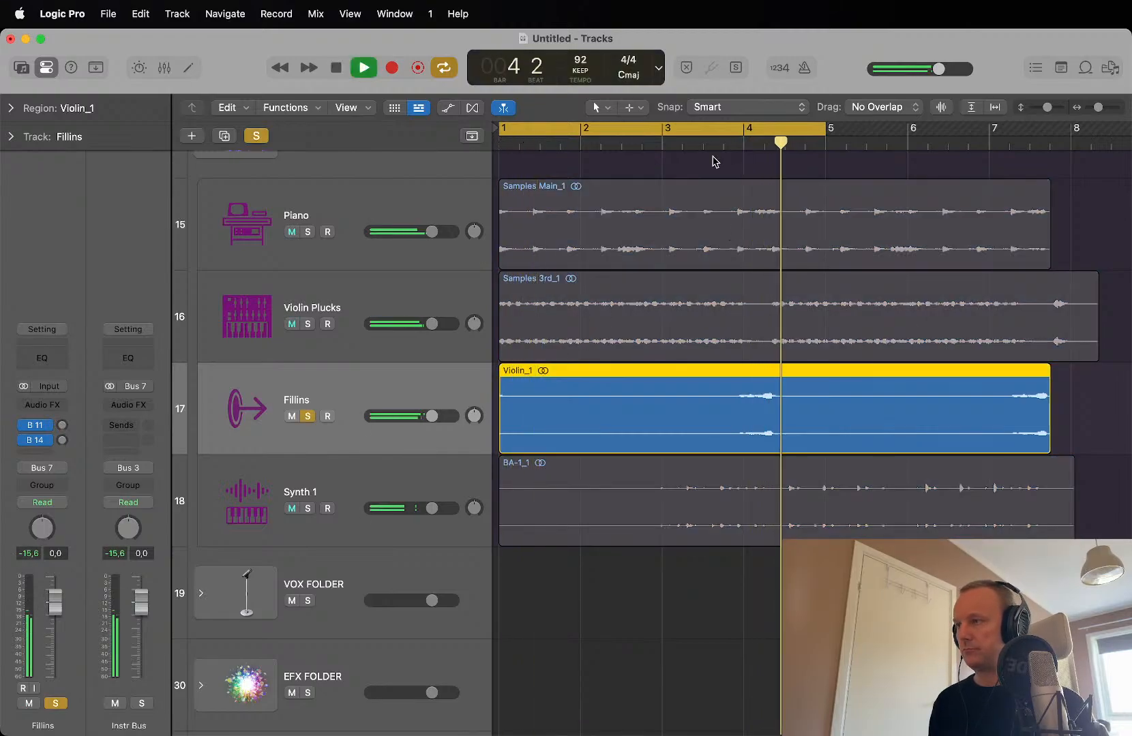
pyautogui.press('space')
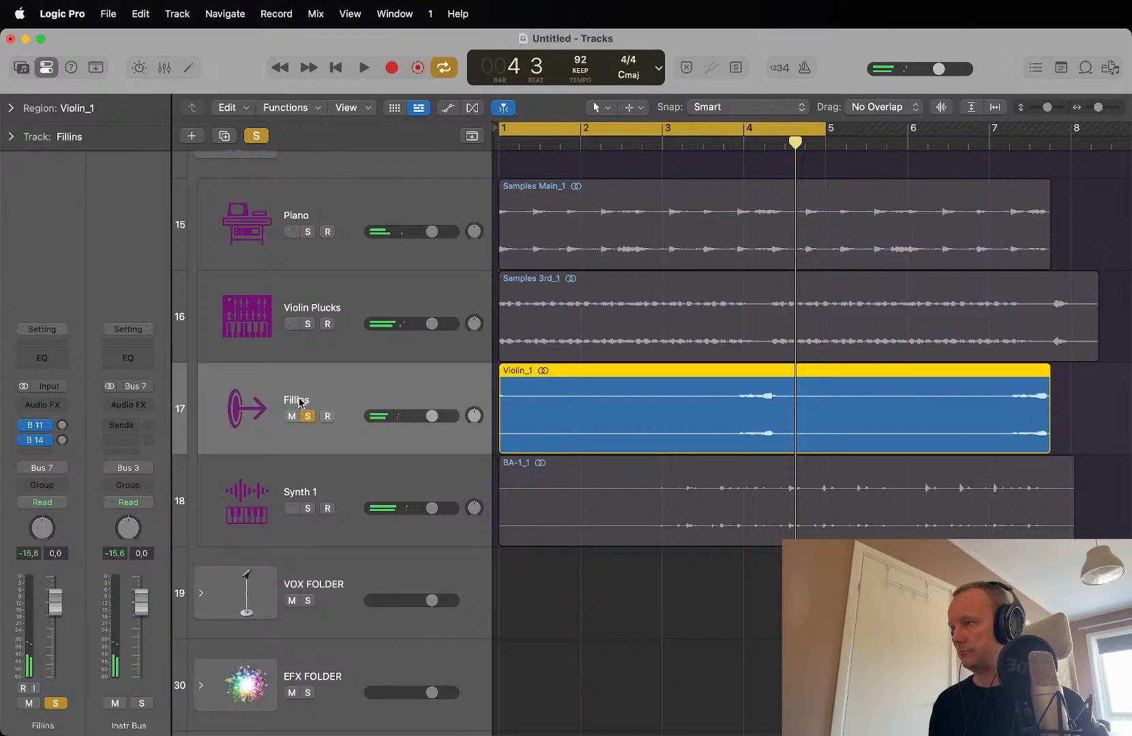
# Step: Rename the Fillins track as Violin Stab
pyautogui.doubleClick(298, 401)
pyautogui.write('Viol')
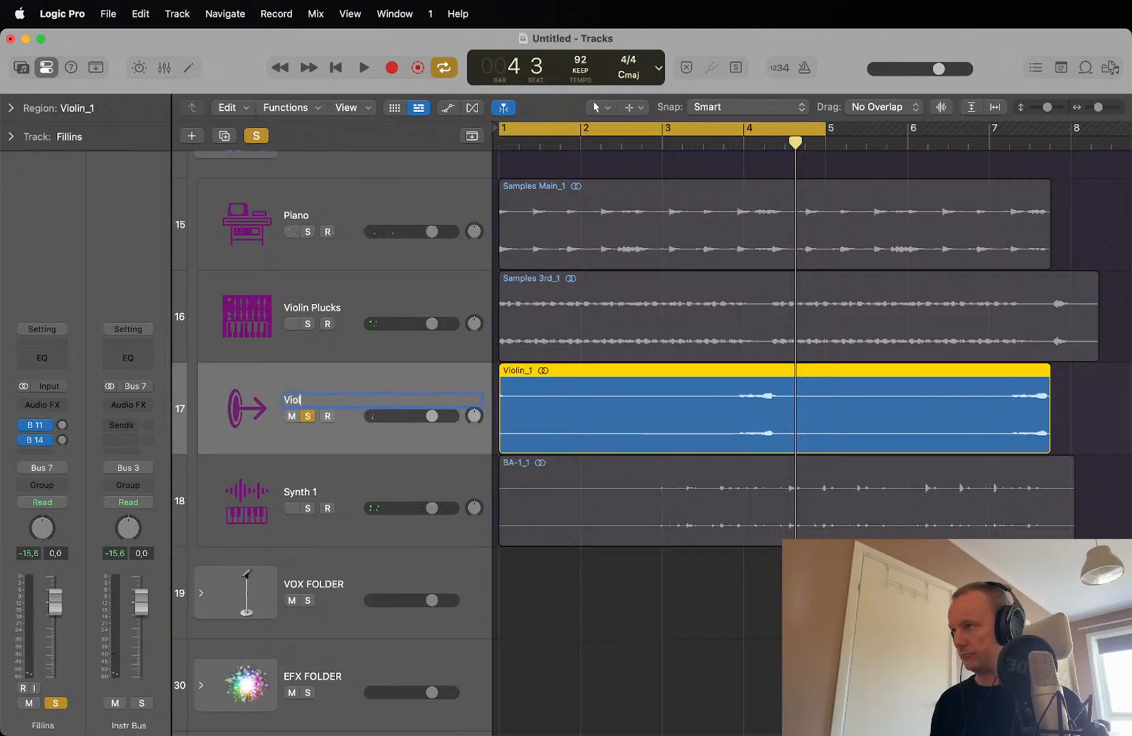
pyautogui.write('in Stab')
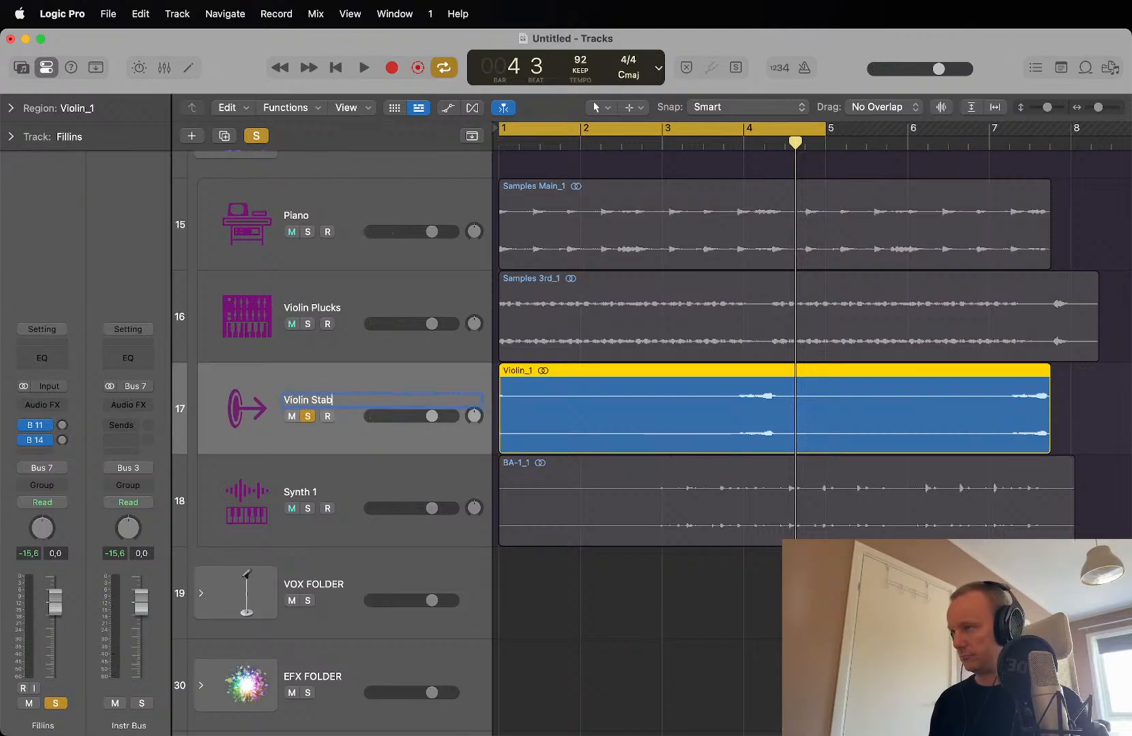
pyautogui.press('Return')
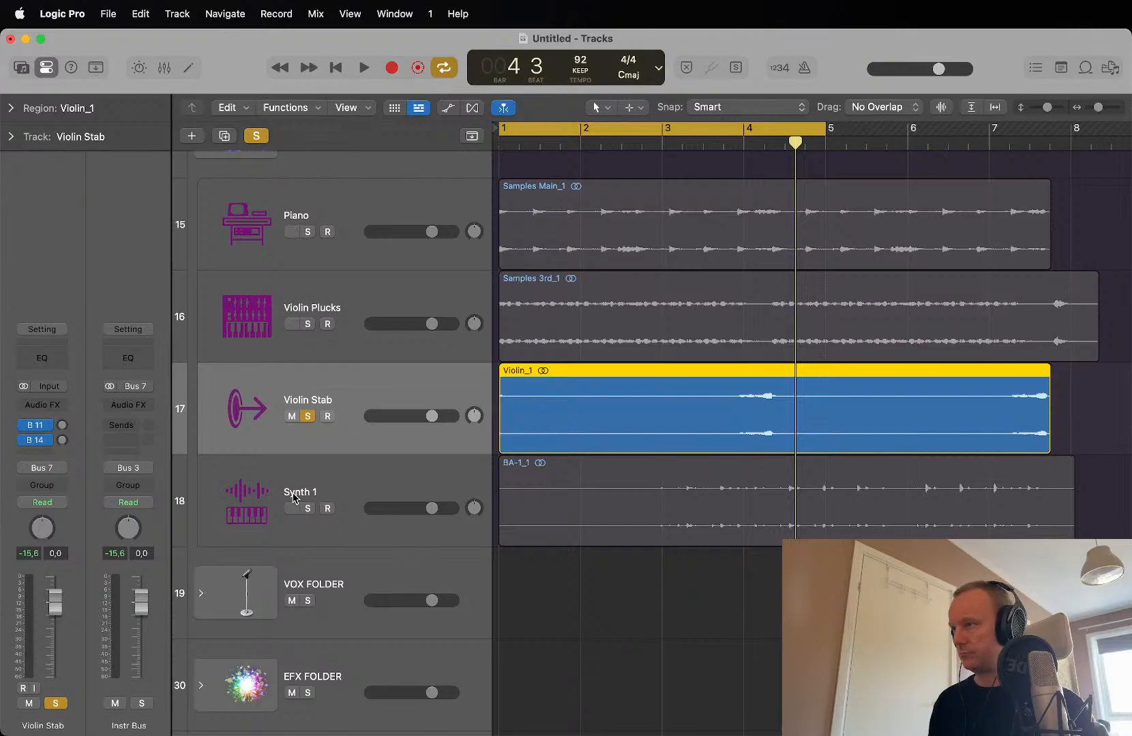
# Step: Switch the solo from Violin Stab to Synth 1 and play it around bar 4 to identify the sound
pyautogui.click(307, 509)
pyautogui.click(308, 417)
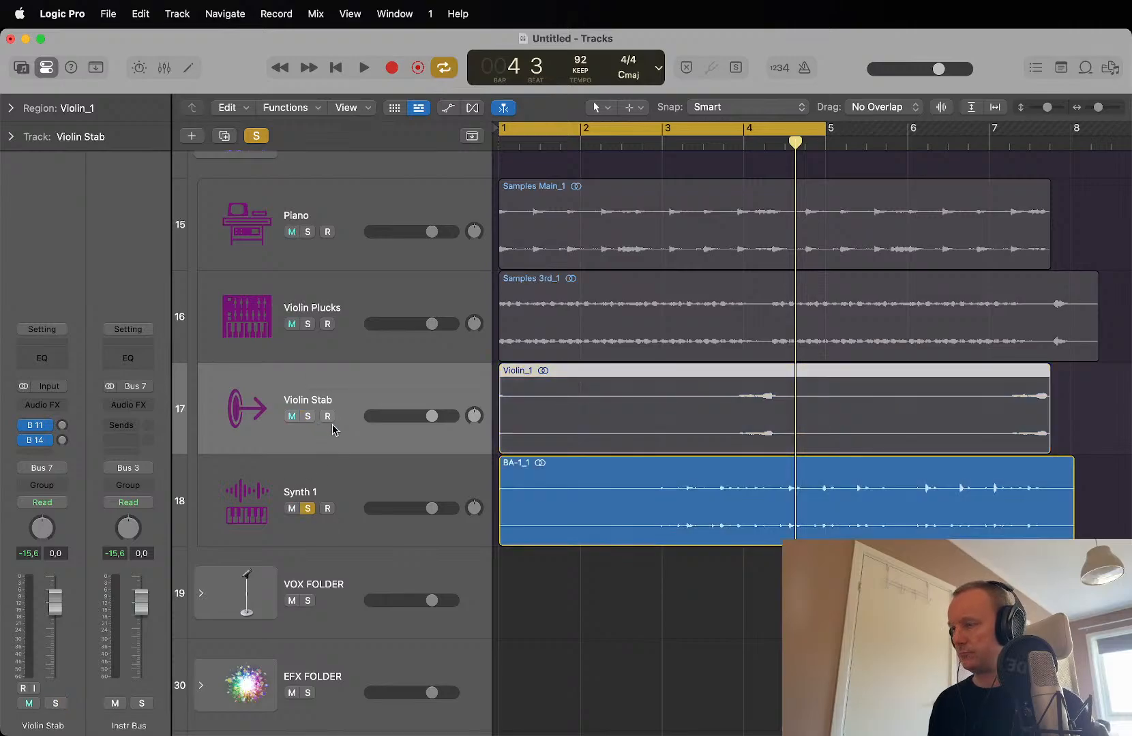
pyautogui.press('space')
pyautogui.click(740, 155)
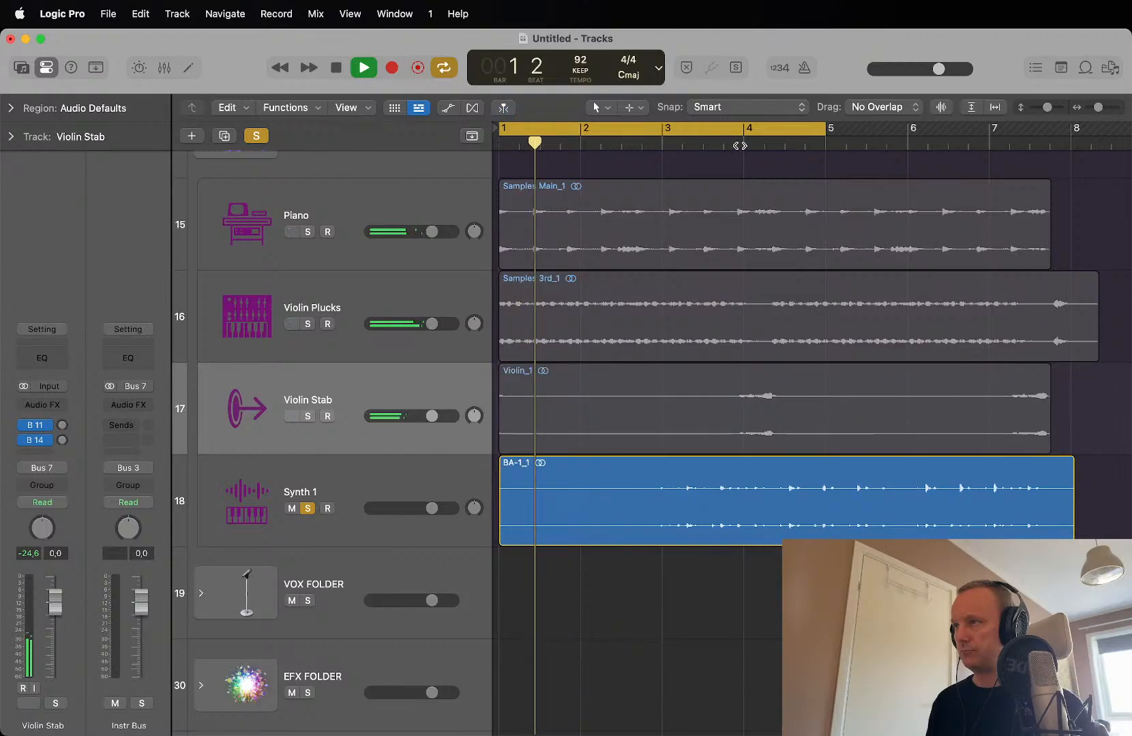
pyautogui.click(740, 146)
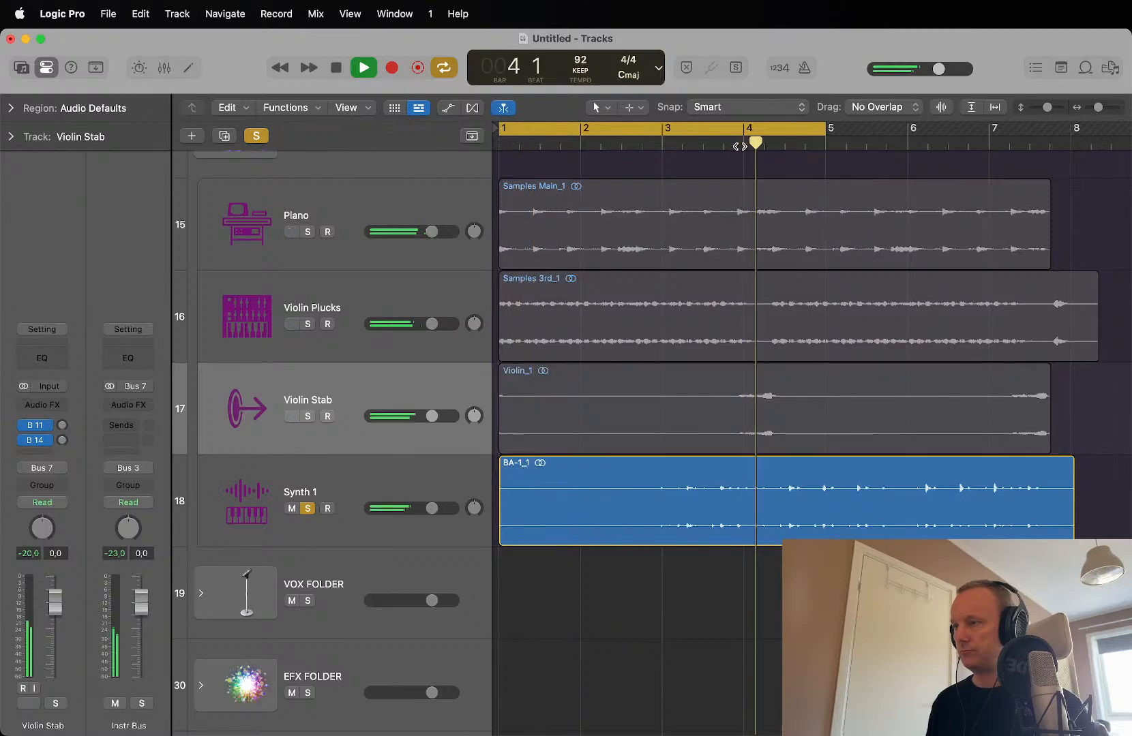
pyautogui.press('space')
# Step: Rename the Synth 1 track as Synth Arp
pyautogui.doubleClick(300, 492)
pyautogui.press('Right')
pyautogui.press('BackSpace')
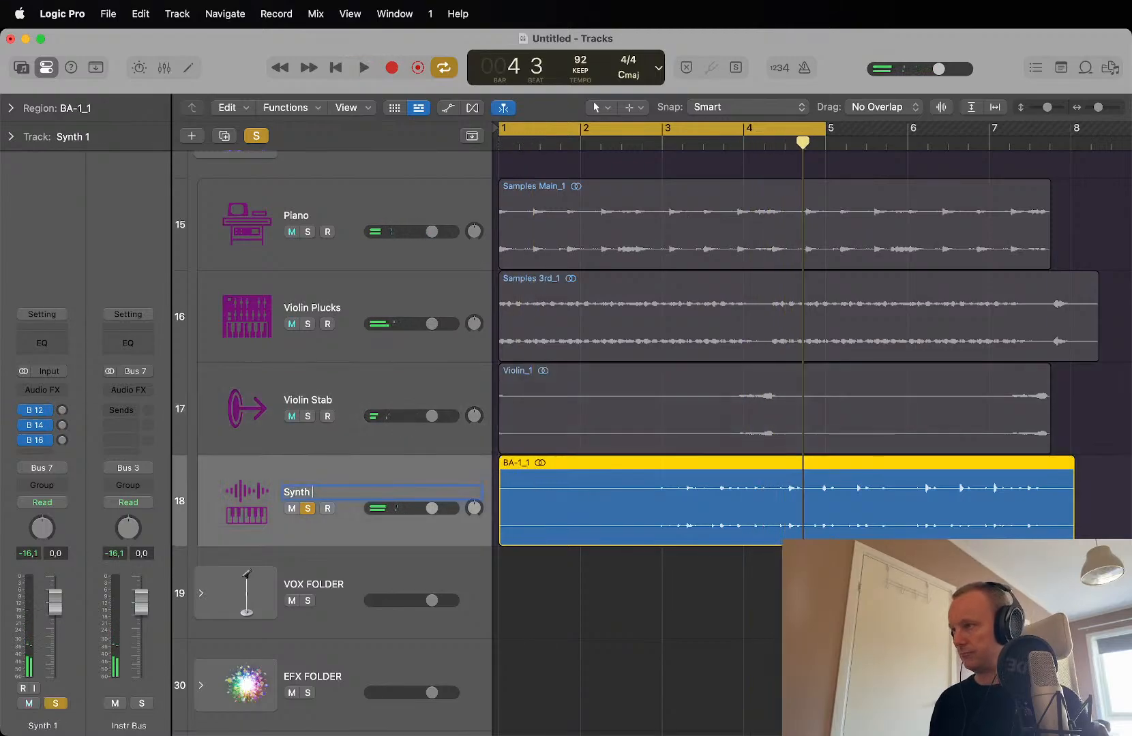
pyautogui.write('Arp')
pyautogui.press('Return')
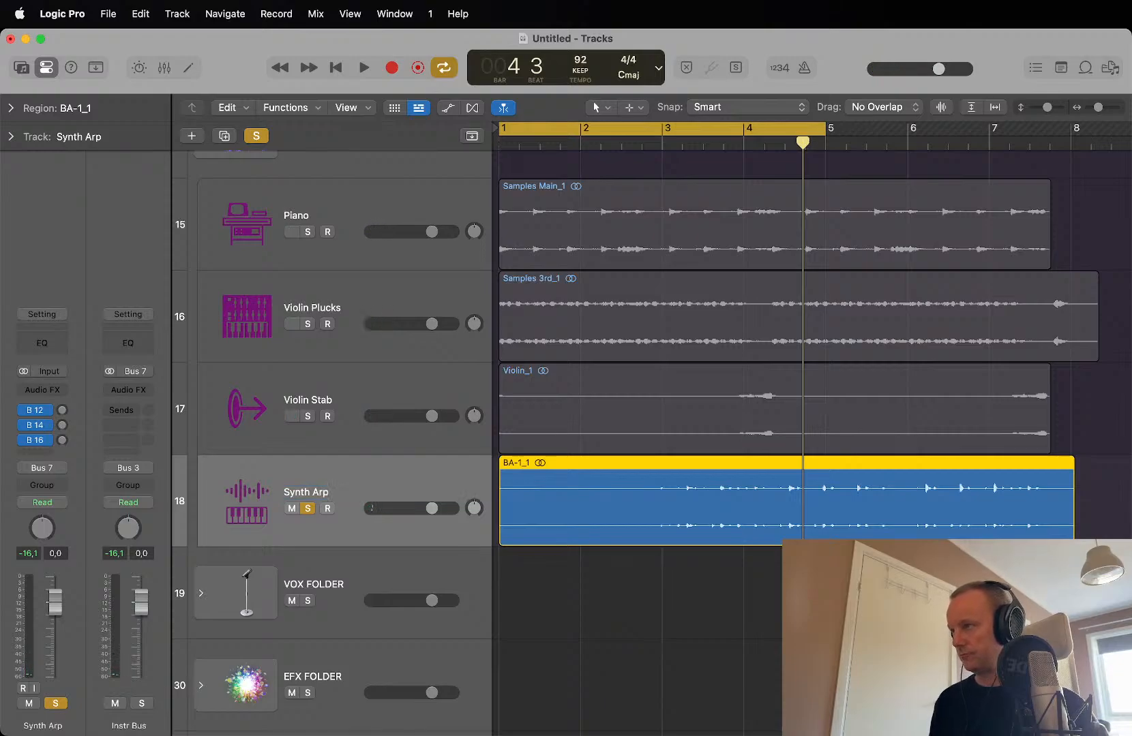
# Step: Rename the Violin Plucks track as Violin Arp and turn off the solo on Synth Arp
pyautogui.doubleClick(381, 312)
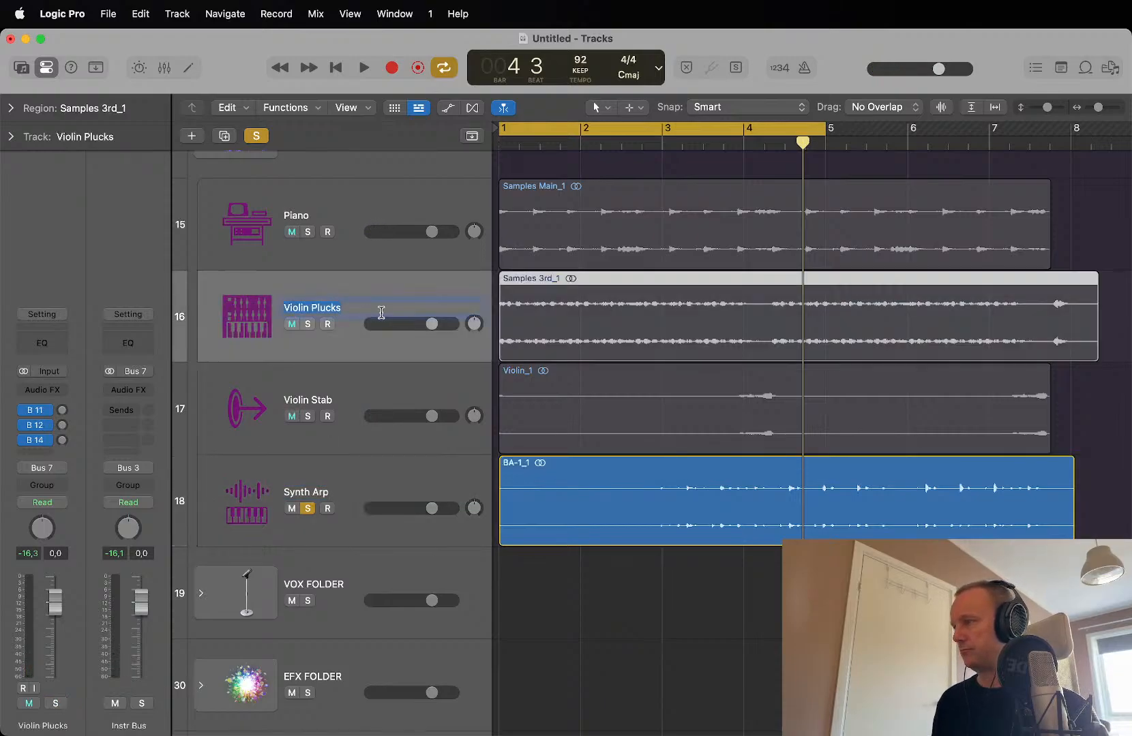
pyautogui.doubleClick(318, 308)
pyautogui.write('Arp')
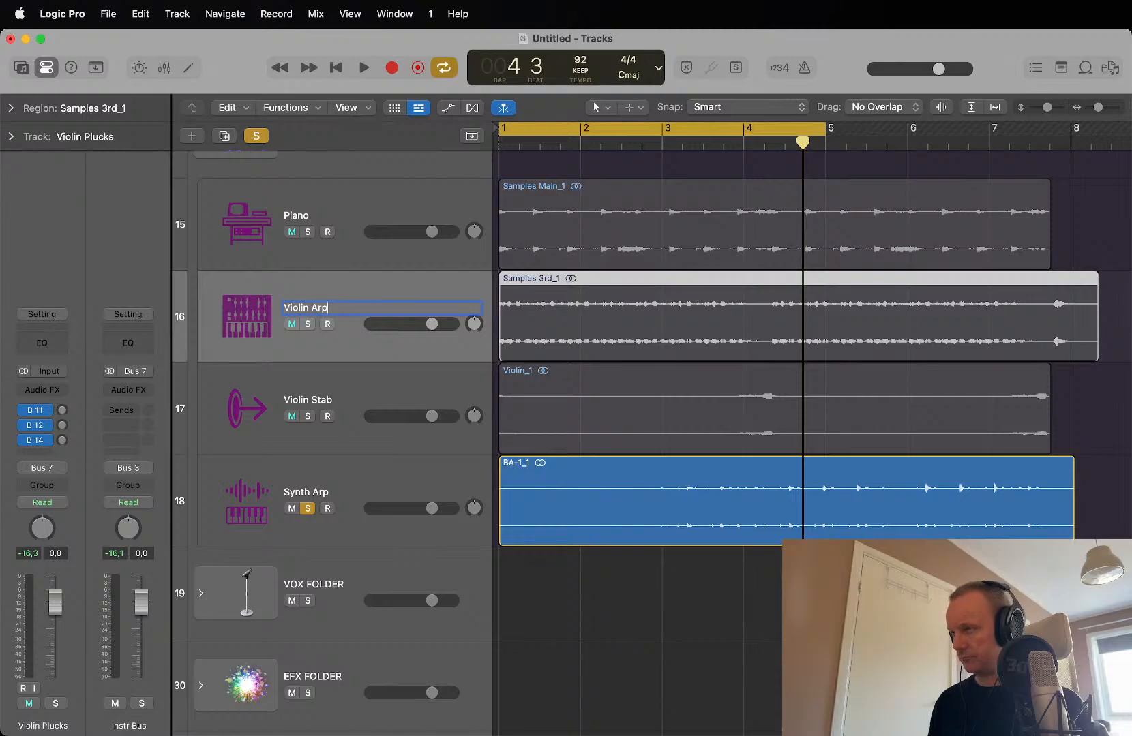
pyautogui.press('Return')
pyautogui.click(308, 509)
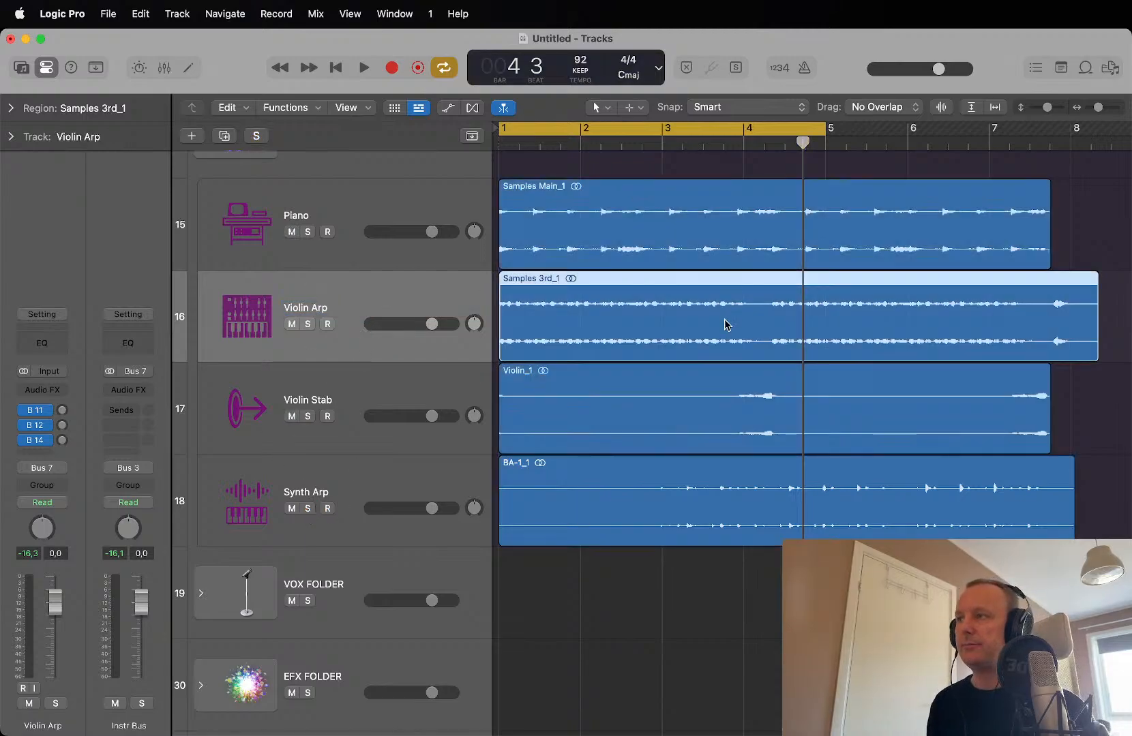
# Step: Set the project tempo to 110
pyautogui.scroll(3, 724, 325)
pyautogui.scroll(-10, 725, 325)
pyautogui.click(655, 409)
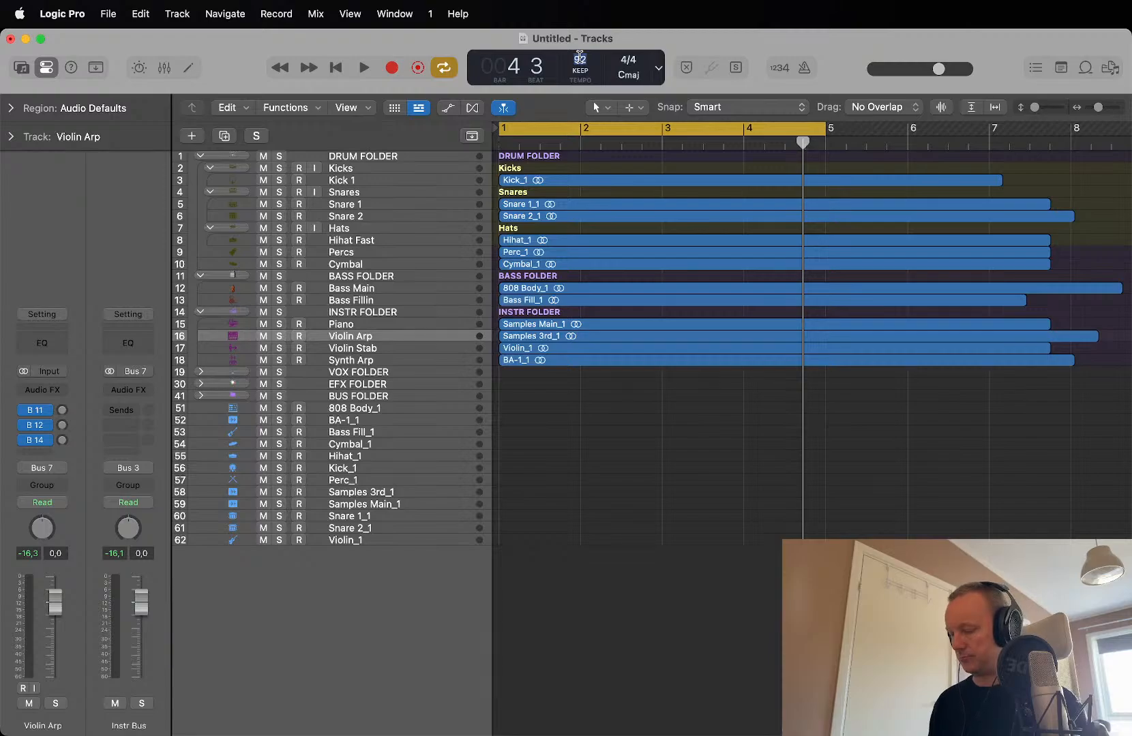
pyautogui.write('110')
pyautogui.press('Return')
# Step: Marquee-select everything past bar 9 across all tracks, split the regions there and delete their tails
pyautogui.scroll(5, 591, 290)
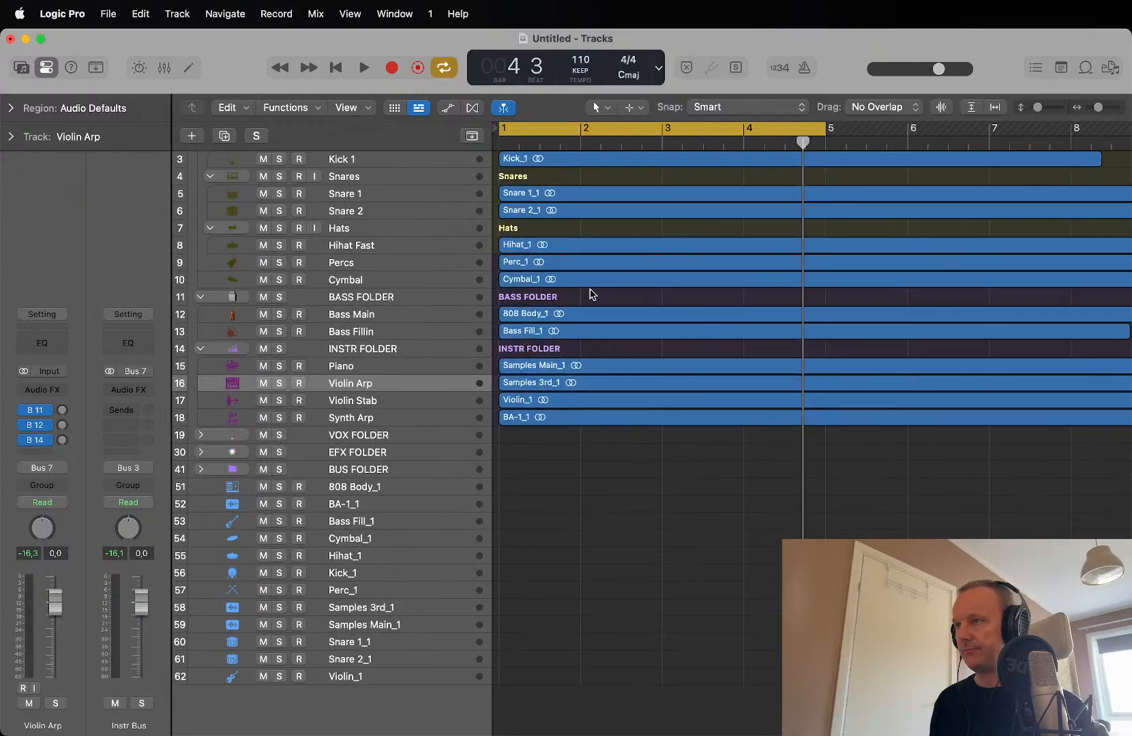
pyautogui.hscroll(-5, 591, 290)
pyautogui.hscroll(3, 593, 286)
pyautogui.scroll(5, 813, 227)
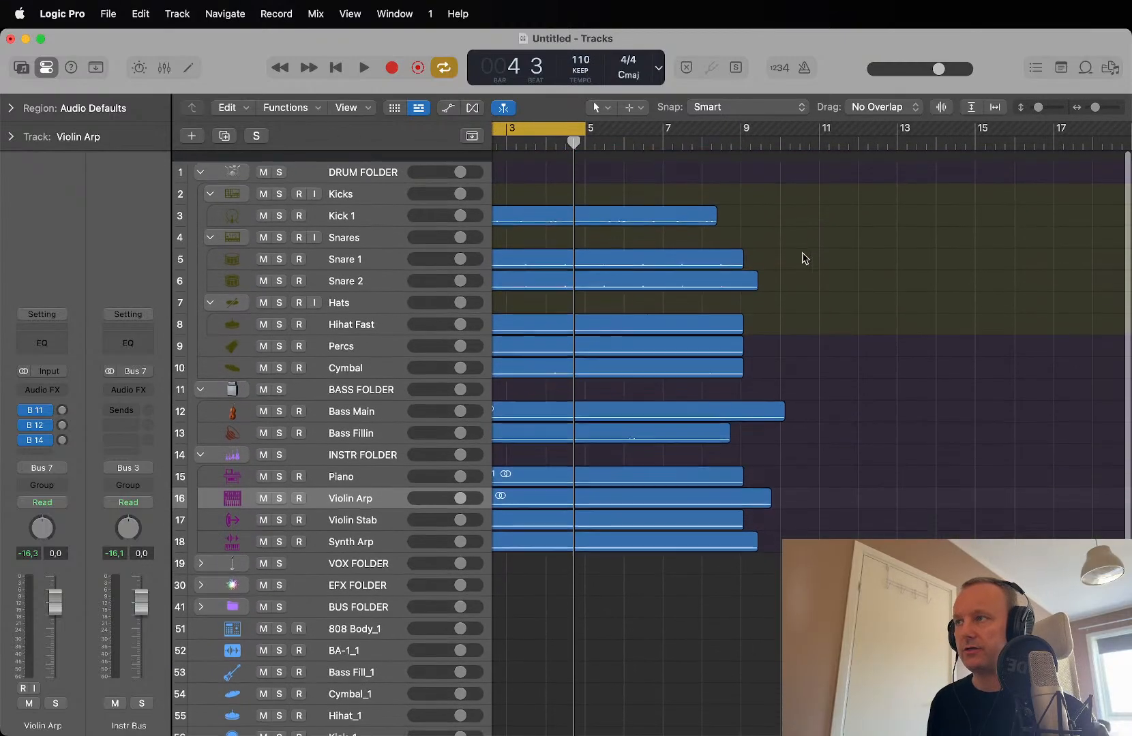
pyautogui.moveTo(741, 164); pyautogui.dragTo(827, 726)
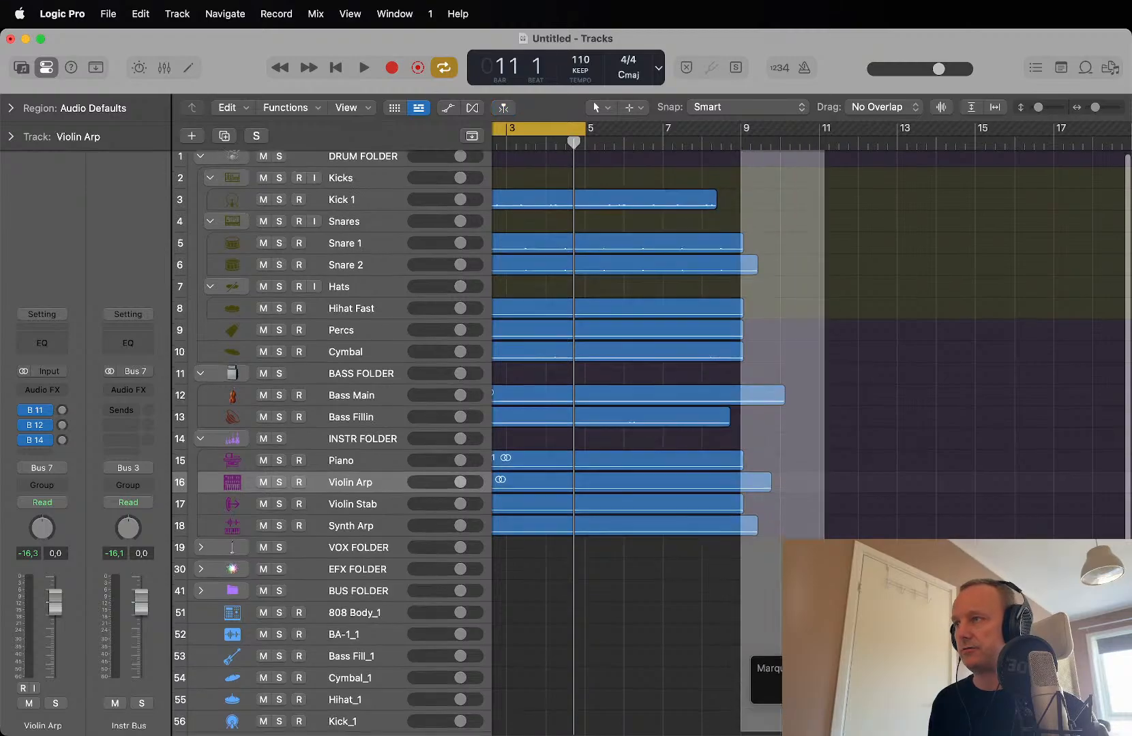
pyautogui.click(768, 394)
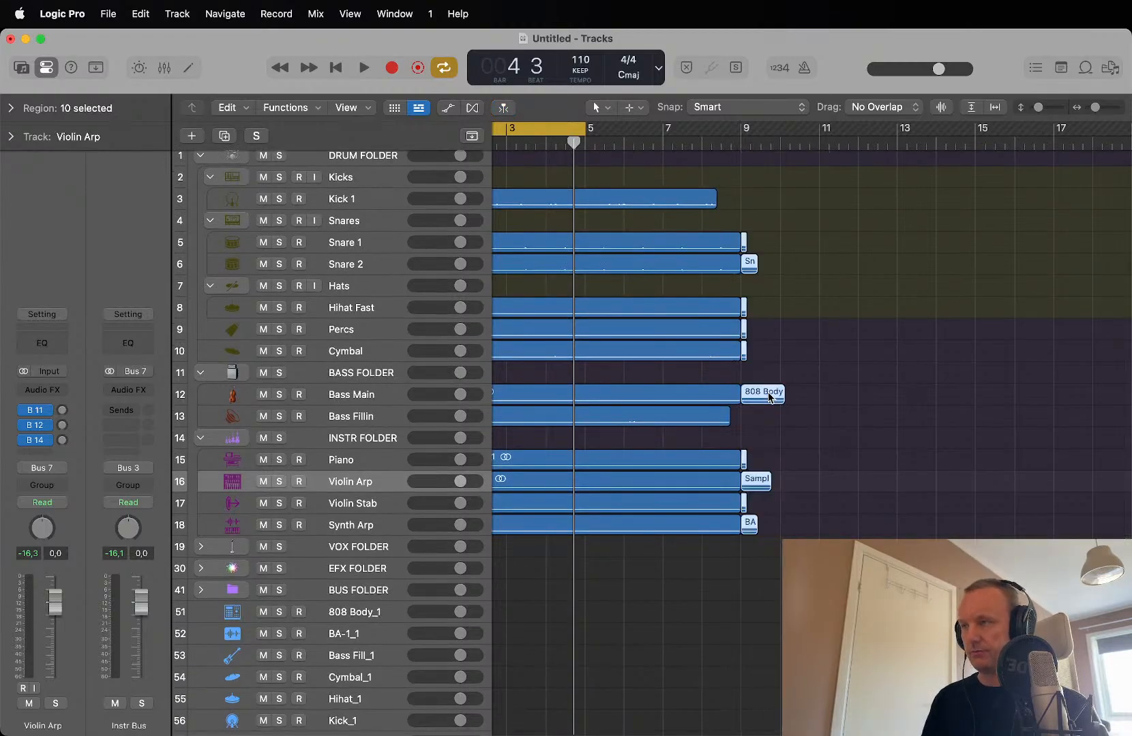
pyautogui.press('Delete')
# Step: Extend the cycle range to cover bars 1 to 9 and return the playhead to bar 1
pyautogui.moveTo(598, 121); pyautogui.dragTo(748, 190)
pyautogui.press('Return')
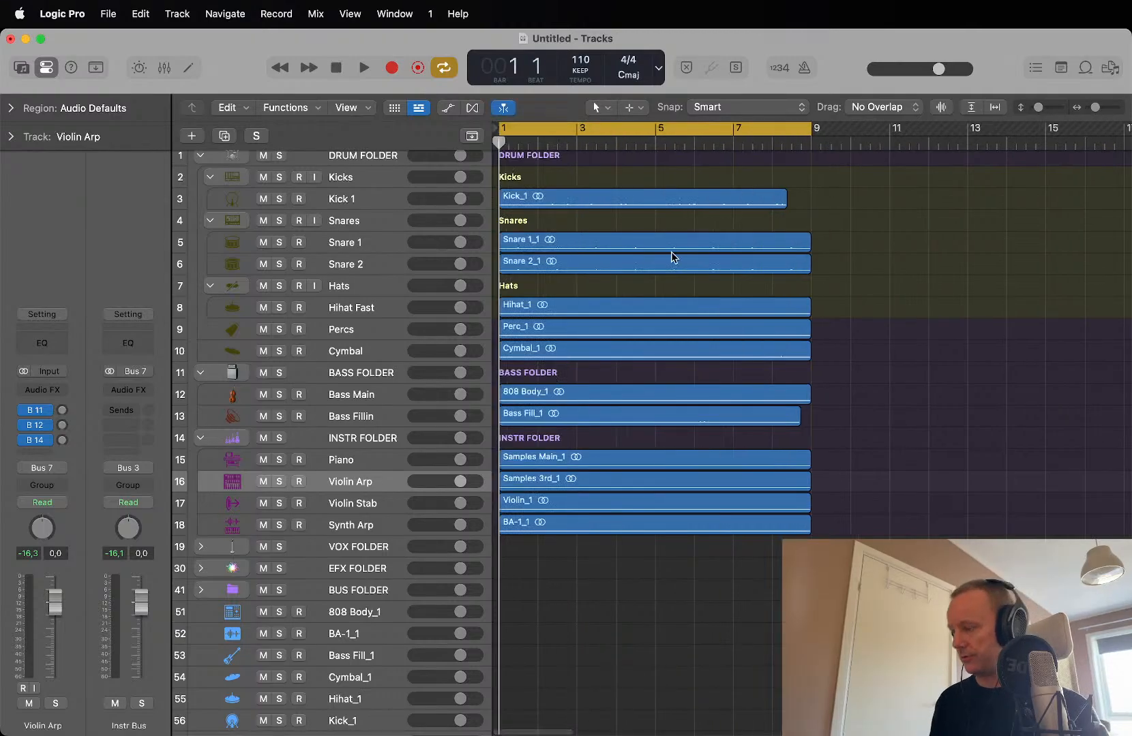
# Step: Delete the emptied import tracks below the BUS FOLDER, from 808 Body_1 through Violin_1
pyautogui.press('super+Up')
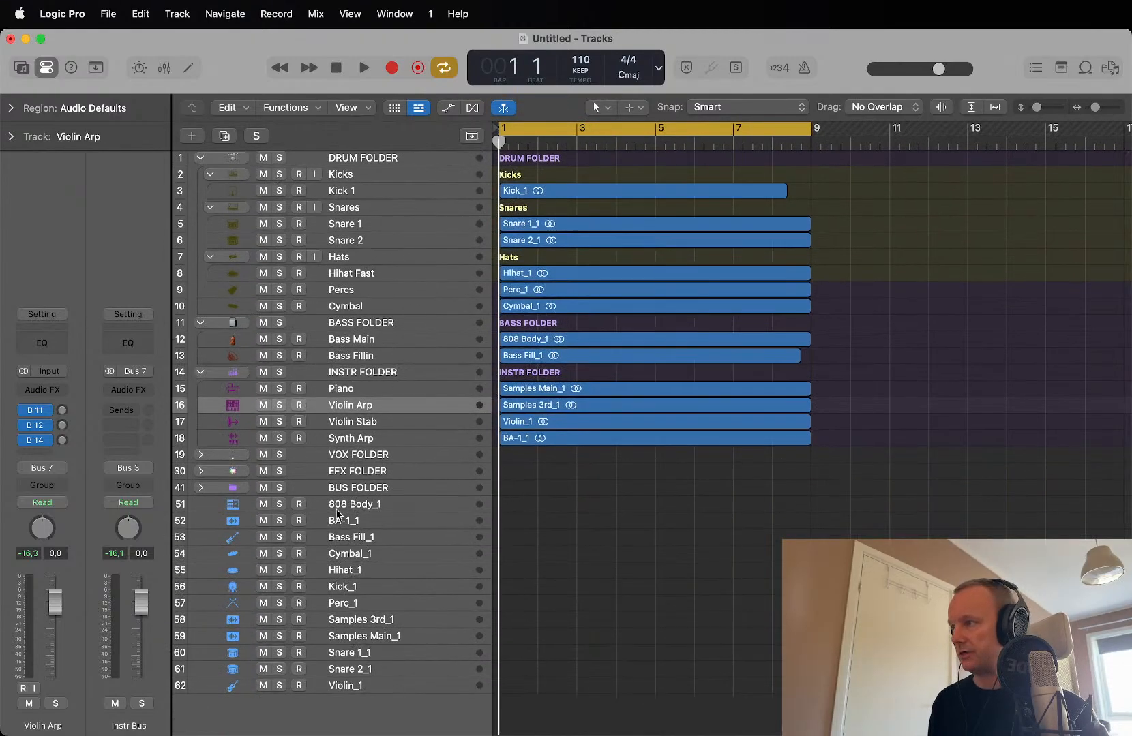
pyautogui.click(366, 508)
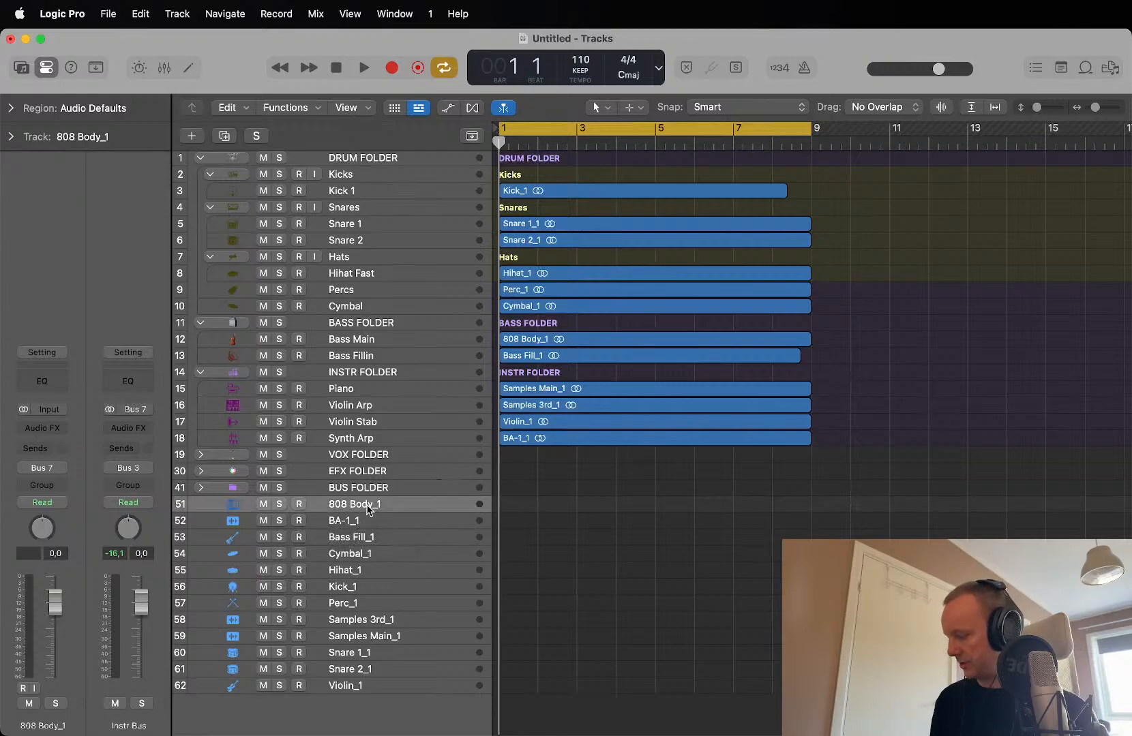
pyautogui.keyDown('shift'); pyautogui.click(377, 690); pyautogui.keyUp('shift')
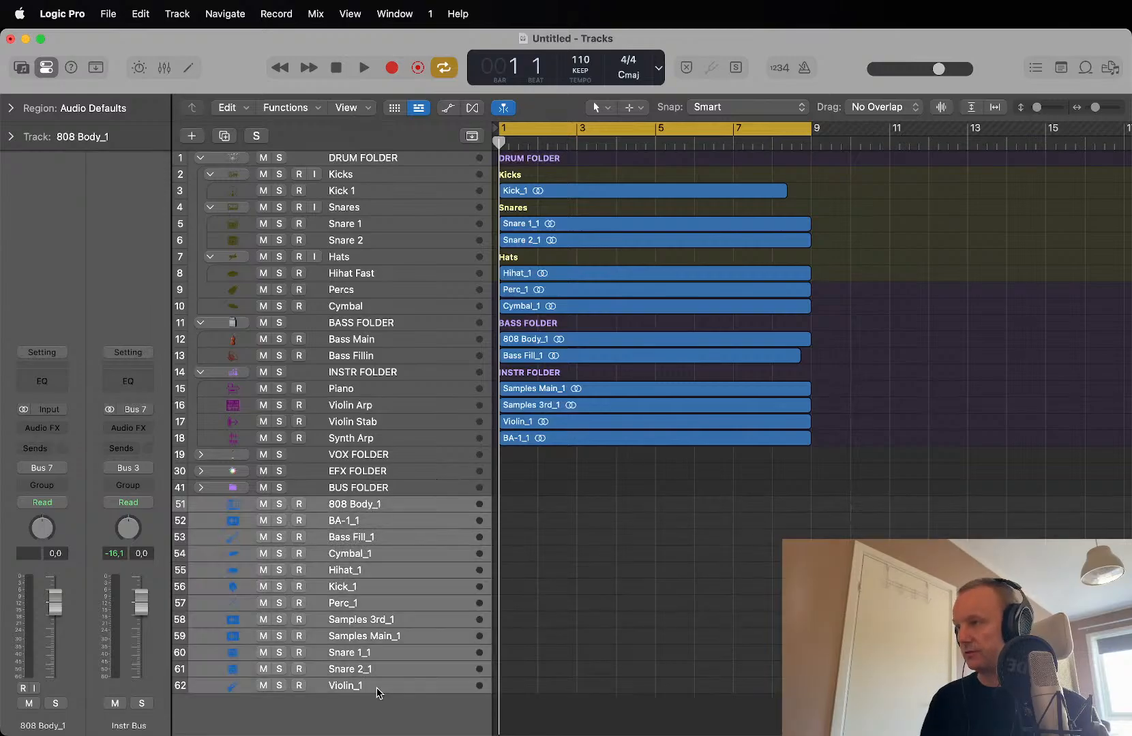
pyautogui.press('super+BackSpace')
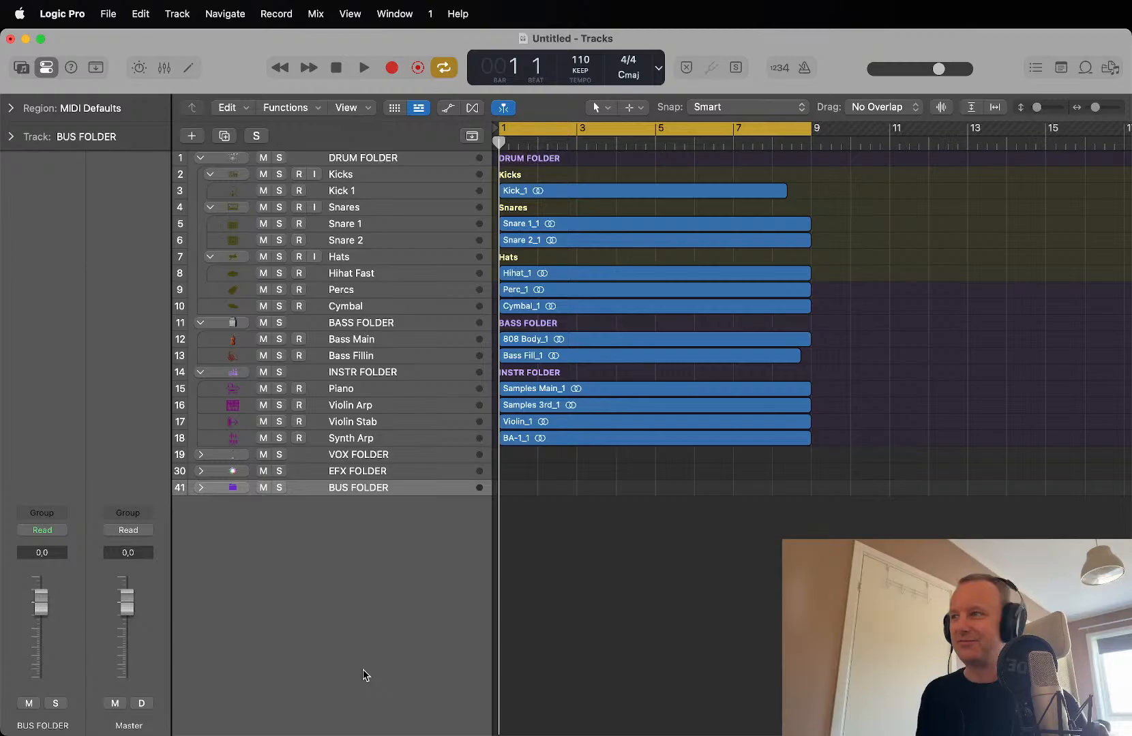
# Step: Select all regions, color them by their tracks and clear the selection
pyautogui.press('super+a')
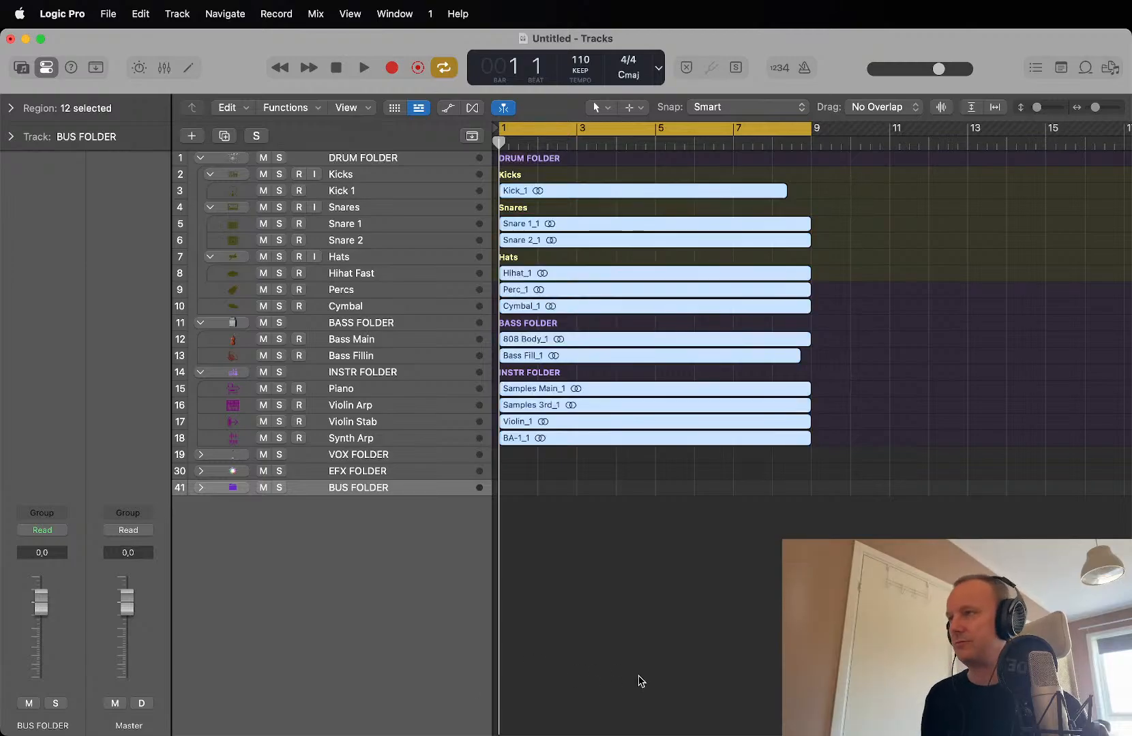
pyautogui.rightClick(607, 391)
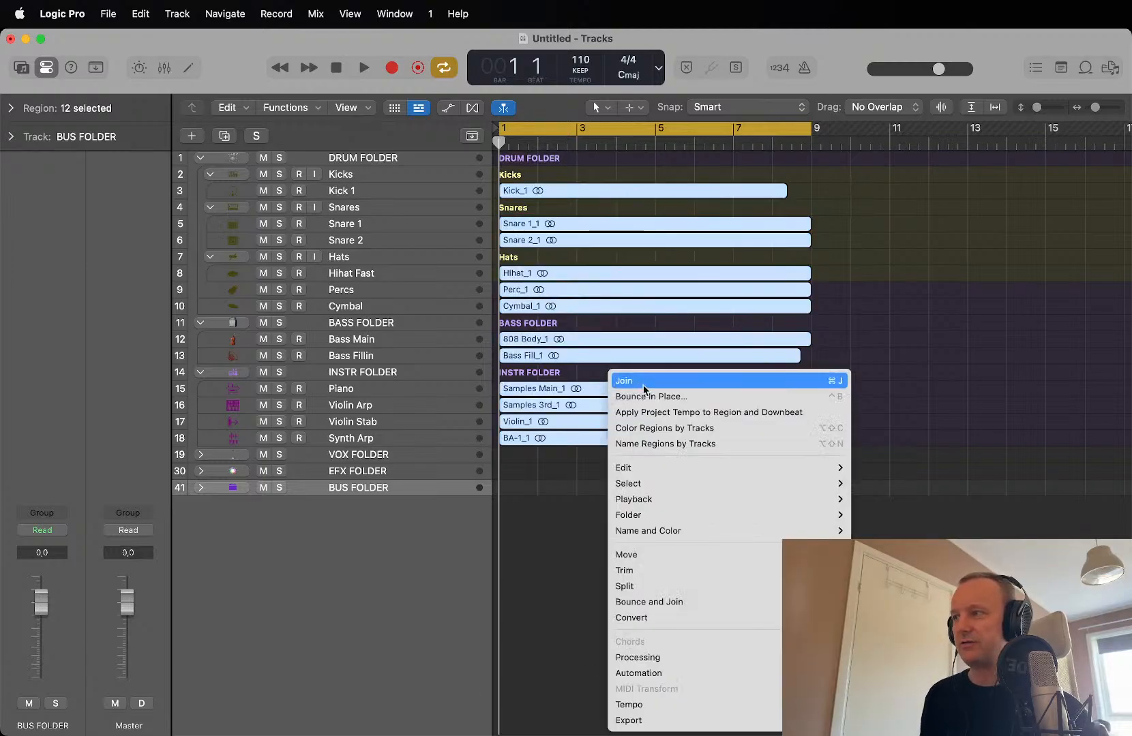
pyautogui.click(686, 430)
pyautogui.click(909, 510)
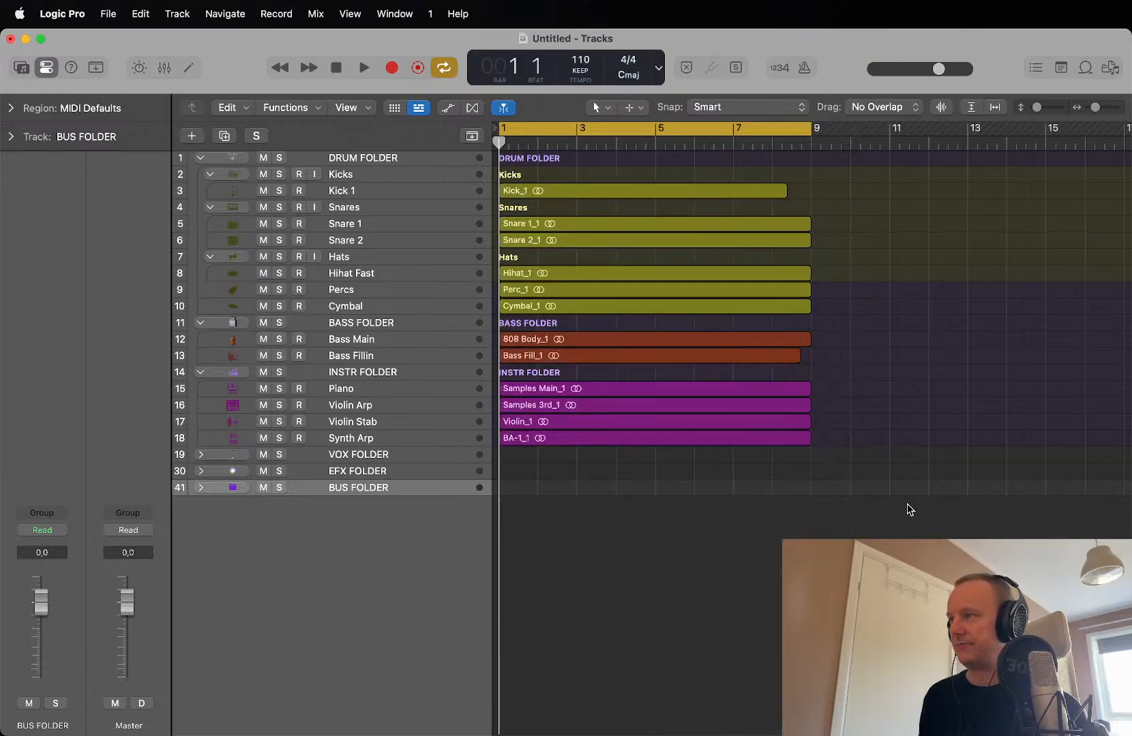
# Step: Look over the waveforms on all tracks at a larger track height, and play the cycle to check it
pyautogui.press('super+Down')
pyautogui.press('super+Down')
pyautogui.press('super+Down')
pyautogui.press('super+Down')
pyautogui.scroll(8, 498, 443)
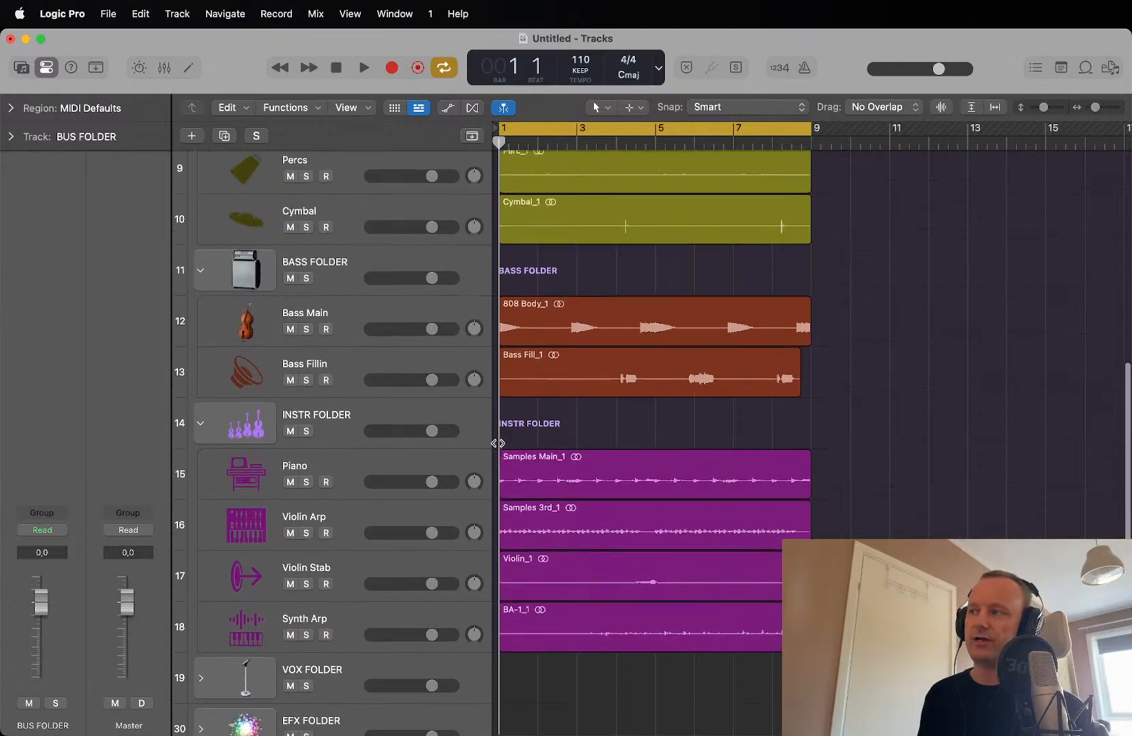
pyautogui.scroll(3, 499, 444)
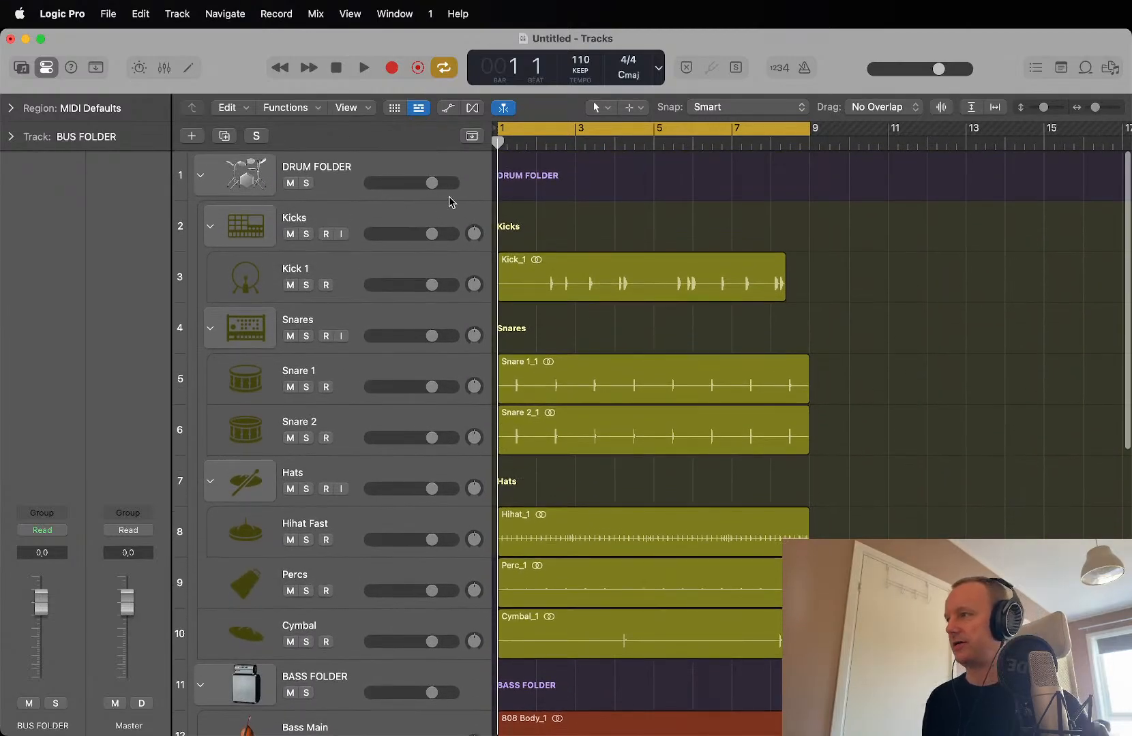
pyautogui.press('super+Up')
pyautogui.press('super+Up')
pyautogui.press('super+Up')
pyautogui.press('super+Up')
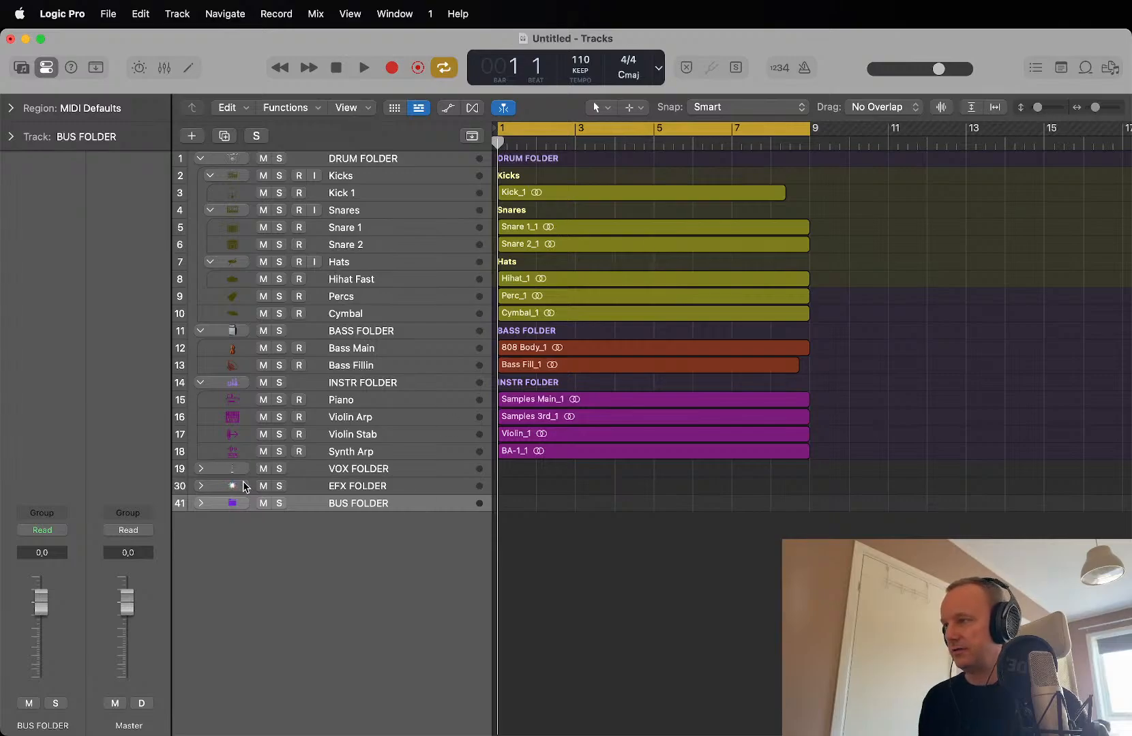
pyautogui.press('space')
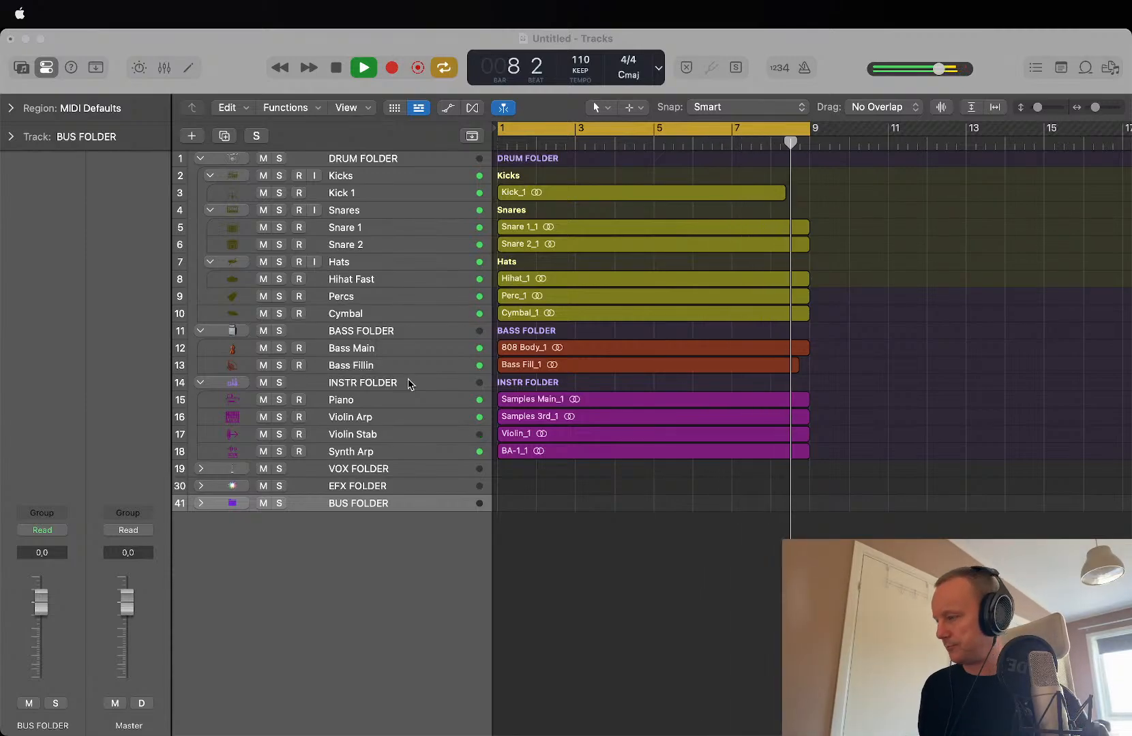
pyautogui.press('space')
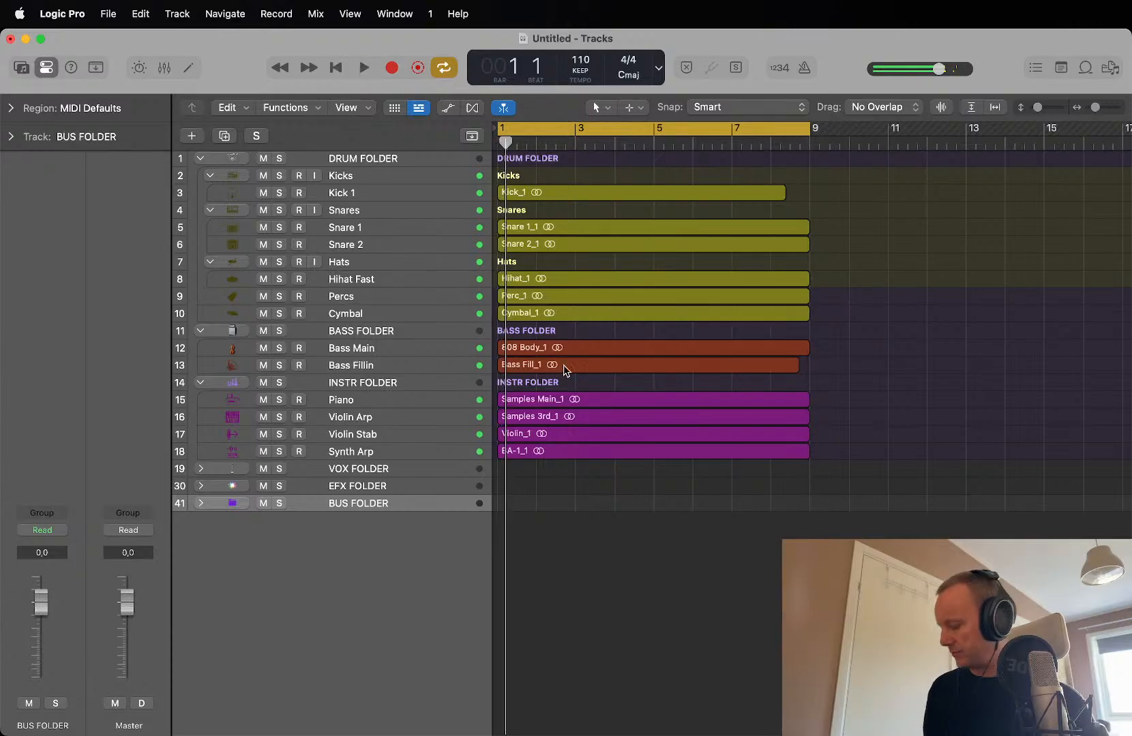
# Step: Select all regions, repeat them three times to fill the arrangement up to bar 33, and clear the selection
pyautogui.scroll(-5, 563, 371)
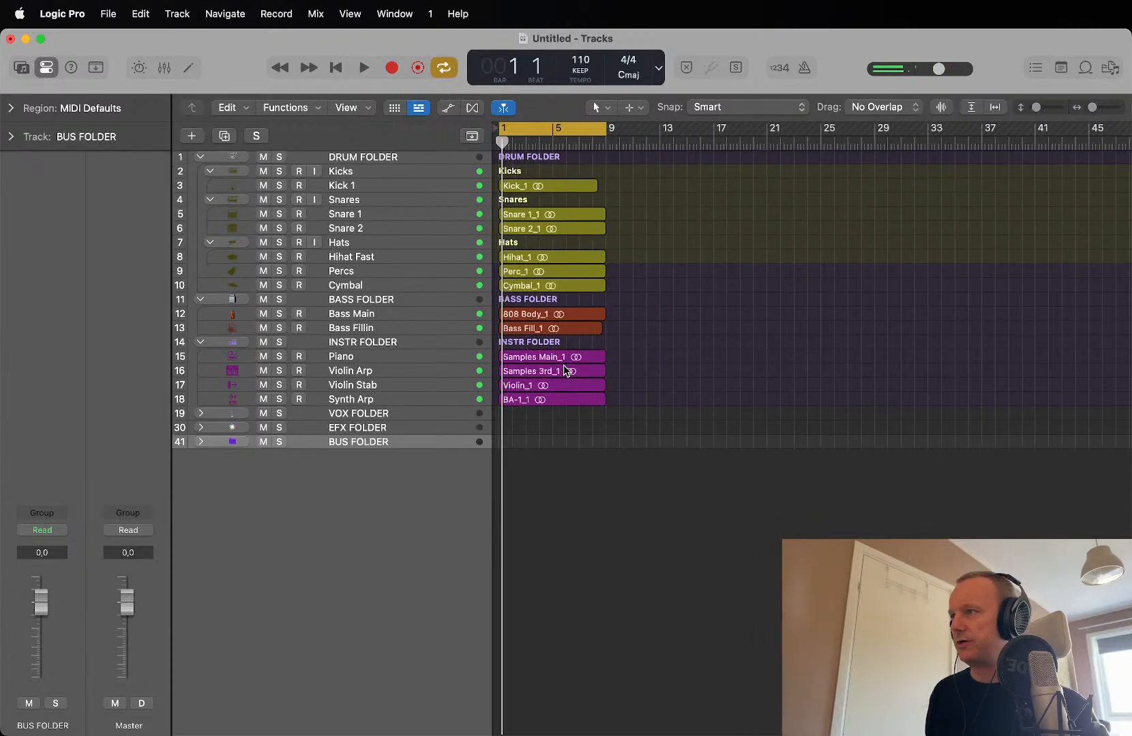
pyautogui.scroll(3, 563, 370)
pyautogui.scroll(1, 563, 370)
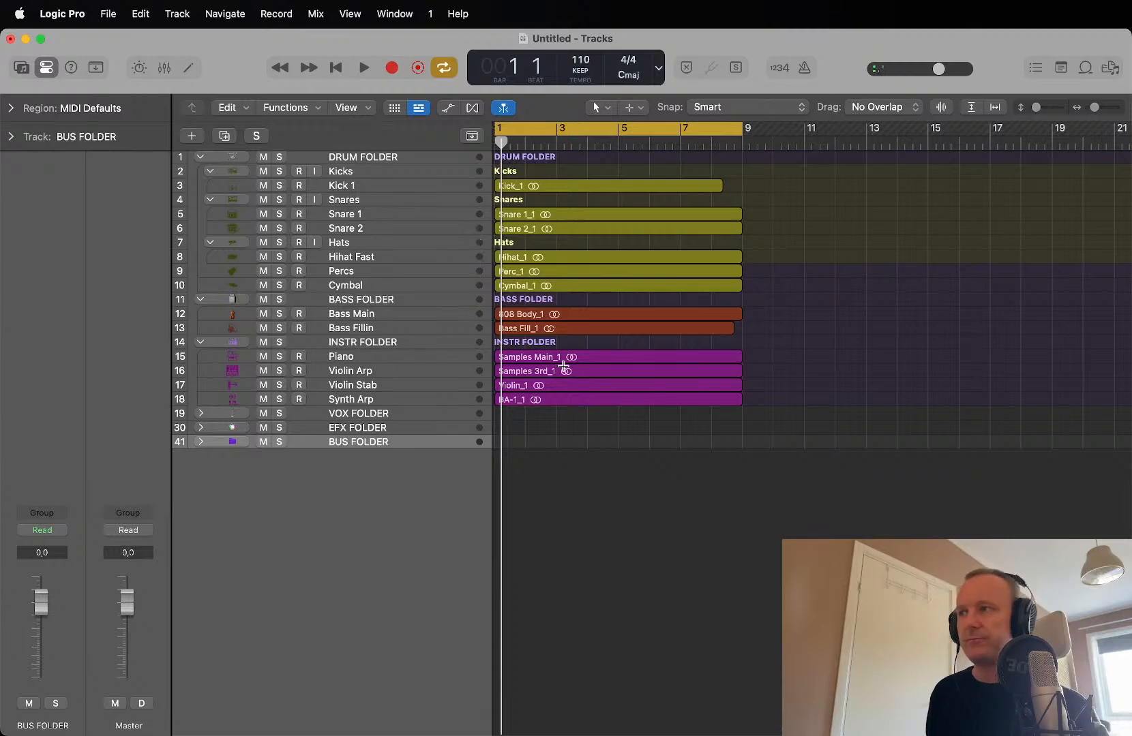
pyautogui.press('super+a')
pyautogui.press('super+r')
pyautogui.press('super+r')
pyautogui.press('super+r')
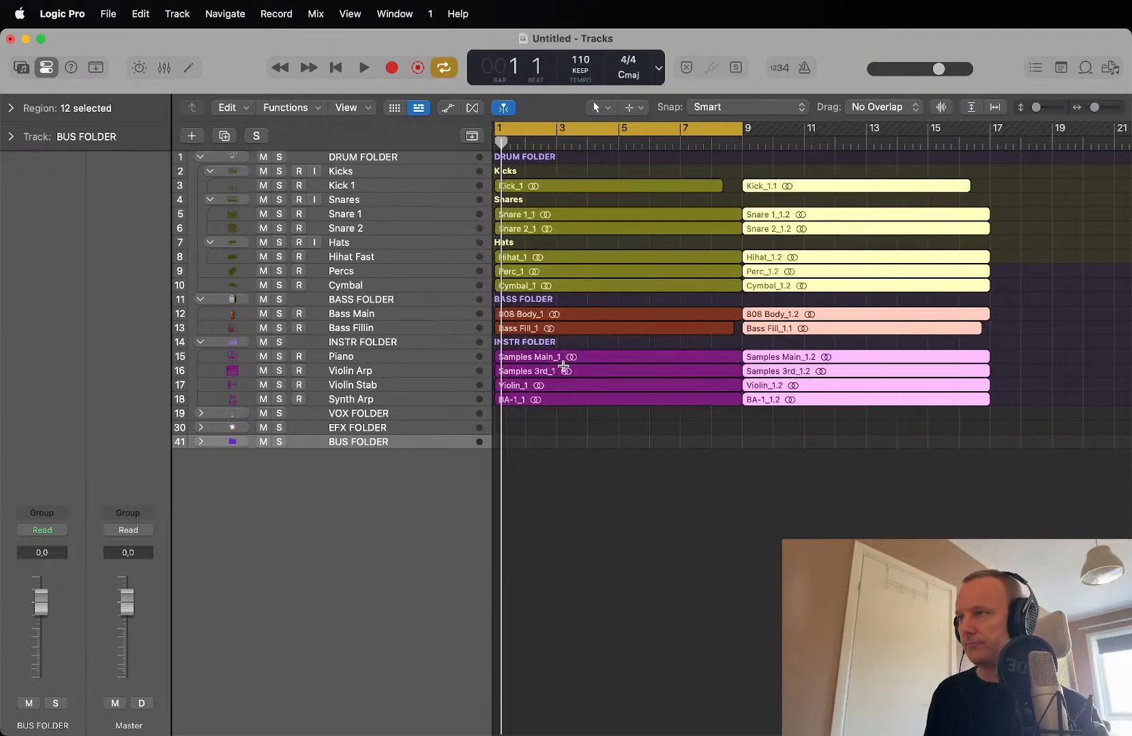
pyautogui.scroll(-3, 564, 365)
pyautogui.scroll(-2, 563, 367)
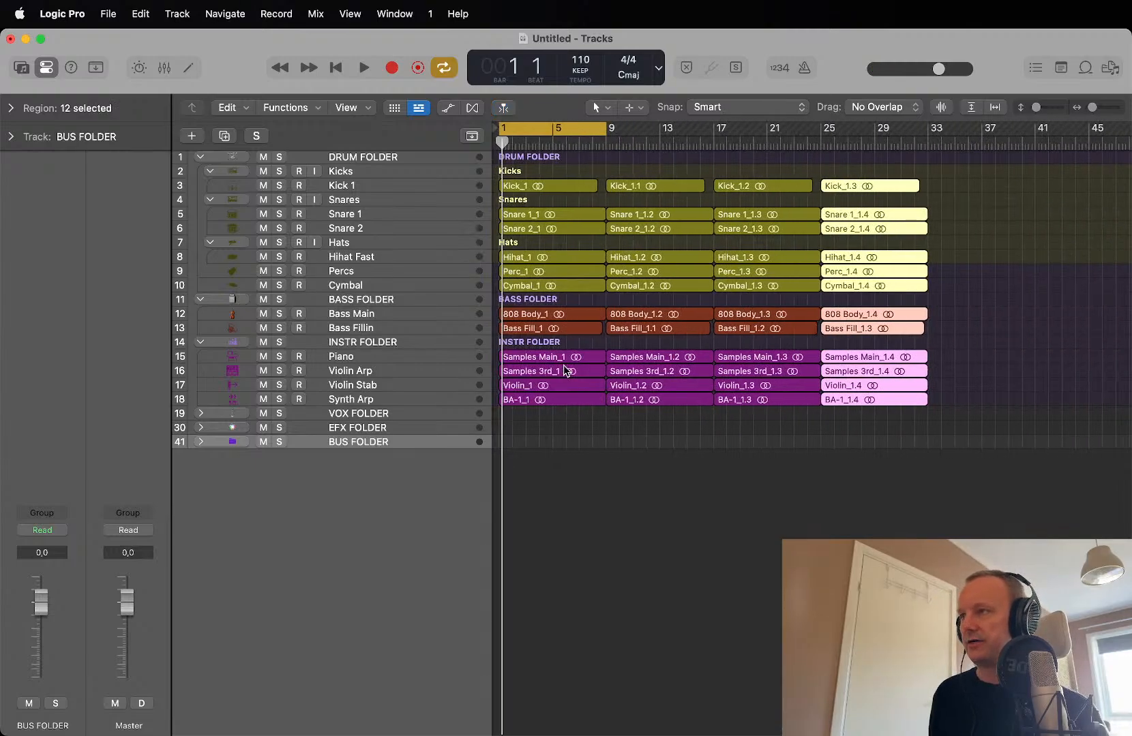
pyautogui.click(949, 247)
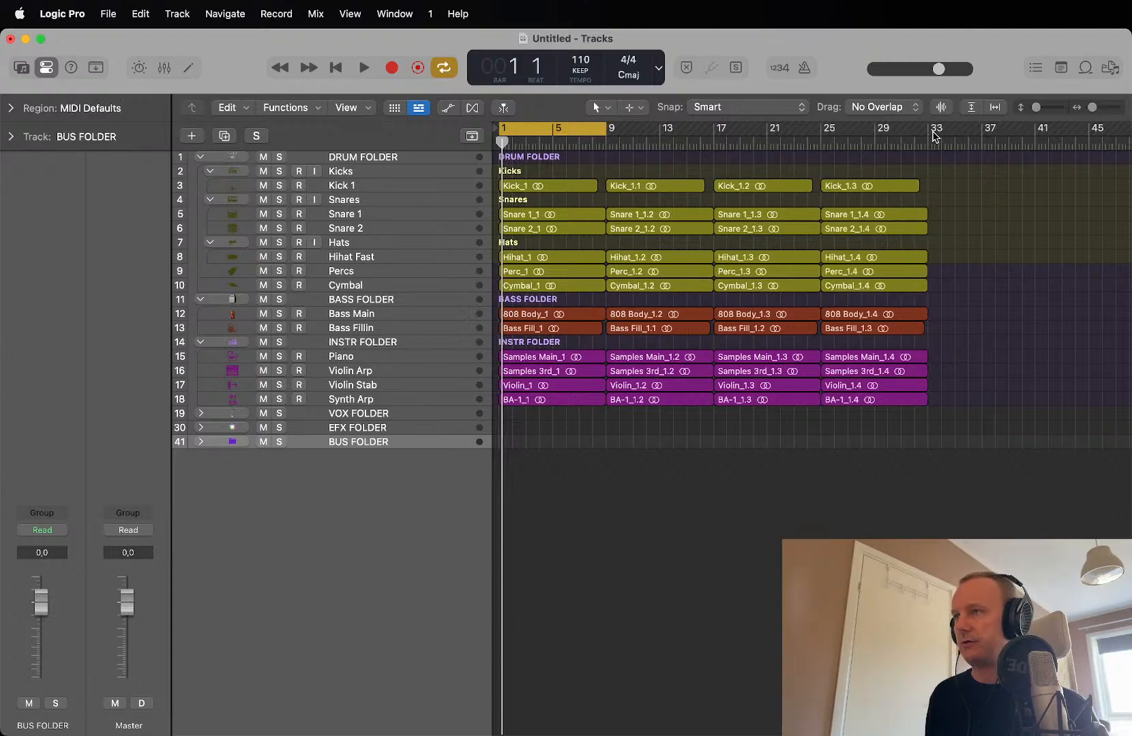
# Step: Place the playhead at bar 33 and switch the transport display to show beats and time
pyautogui.moveTo(921, 143); pyautogui.dragTo(928, 146)
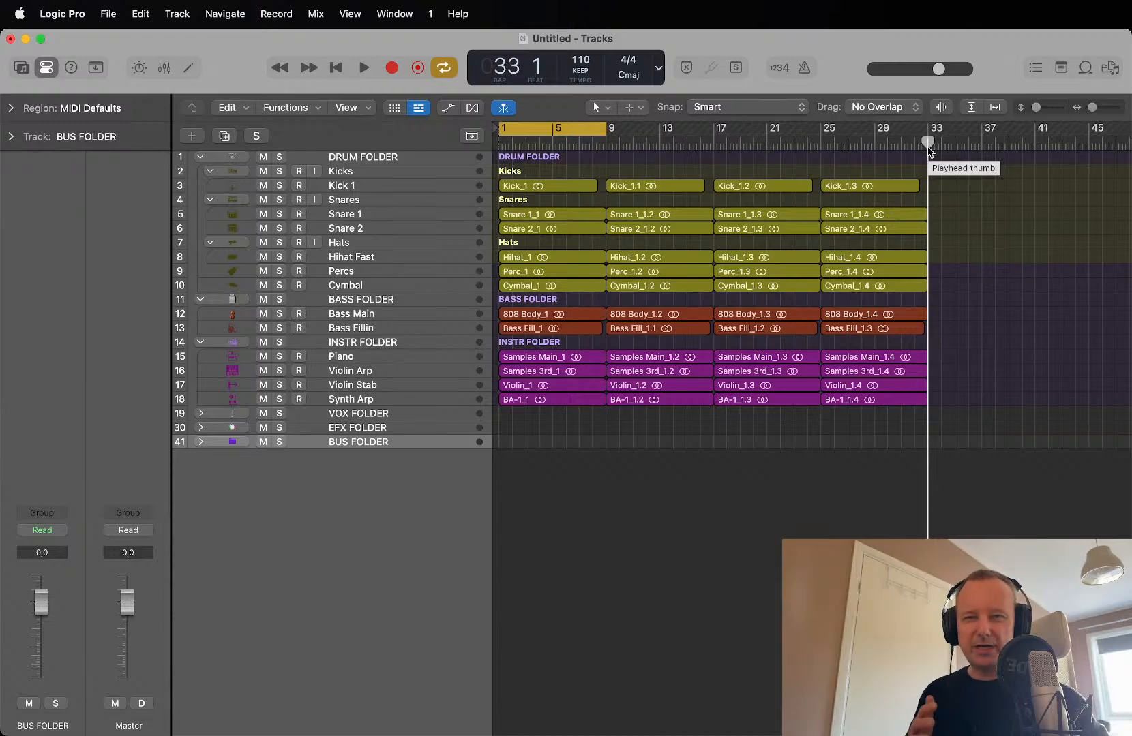
pyautogui.click(658, 67)
pyautogui.click(660, 107)
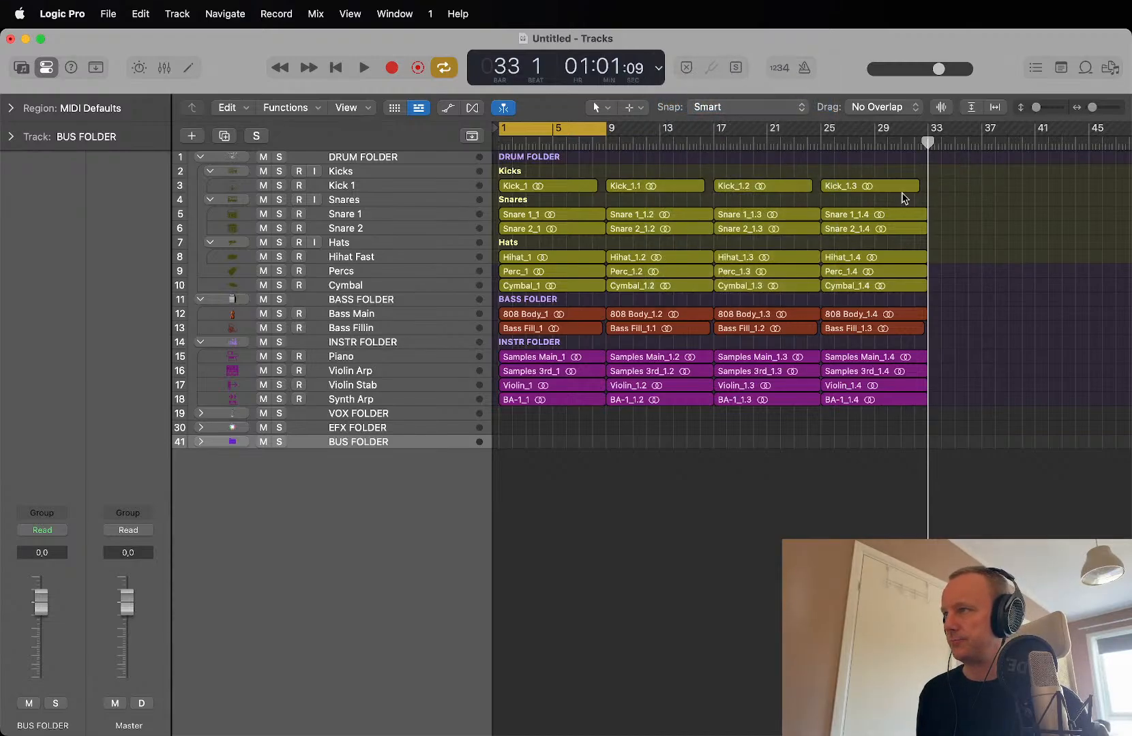
# Step: Select all regions, repeat them once to extend the arrangement to bar 65, and place the playhead at its end
pyautogui.press('super+a')
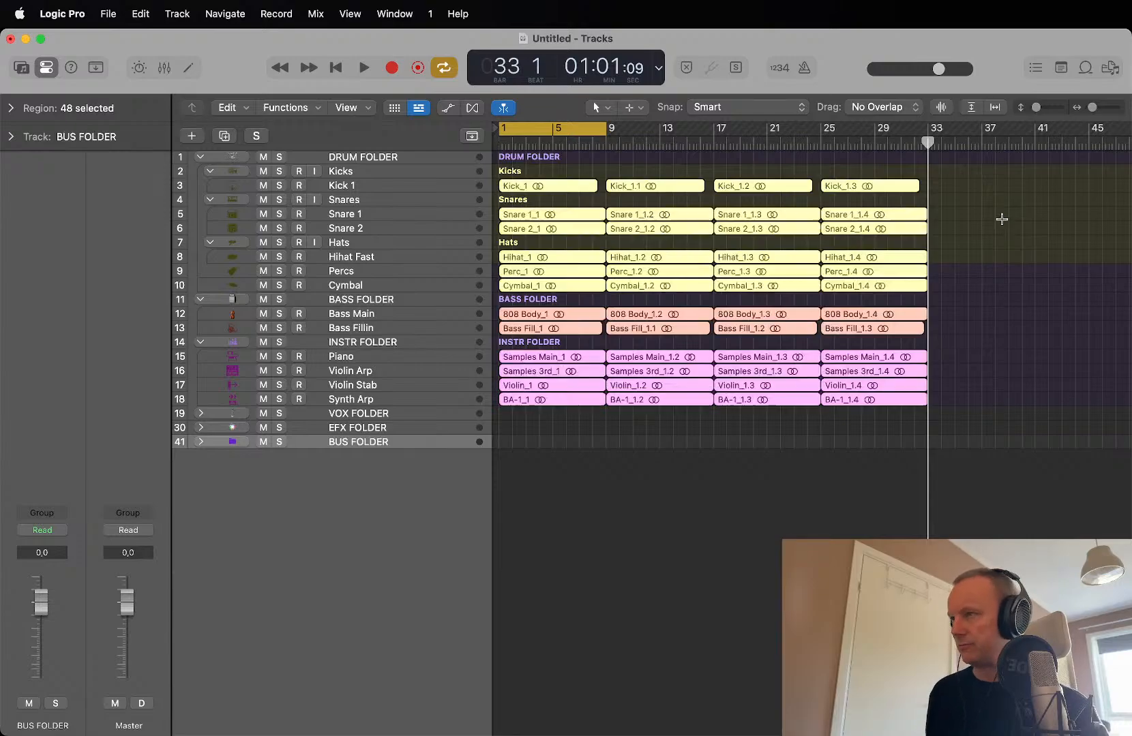
pyautogui.press('super+r')
pyautogui.hscroll(10, 1003, 224)
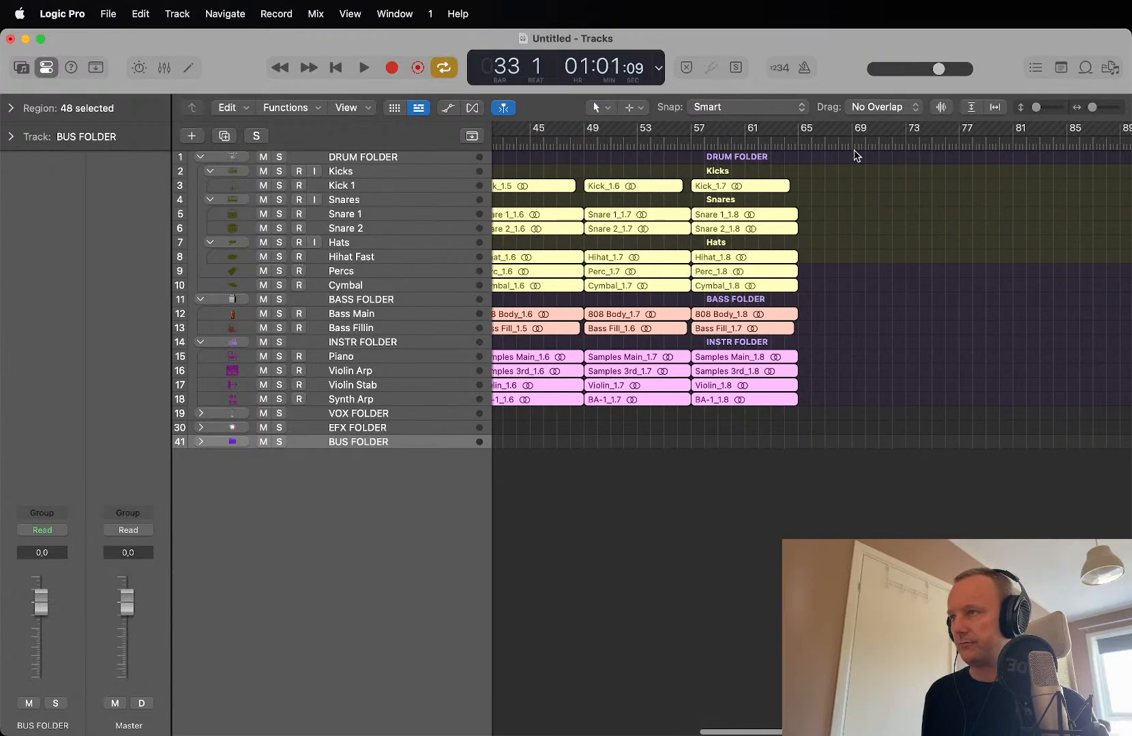
pyautogui.click(797, 143)
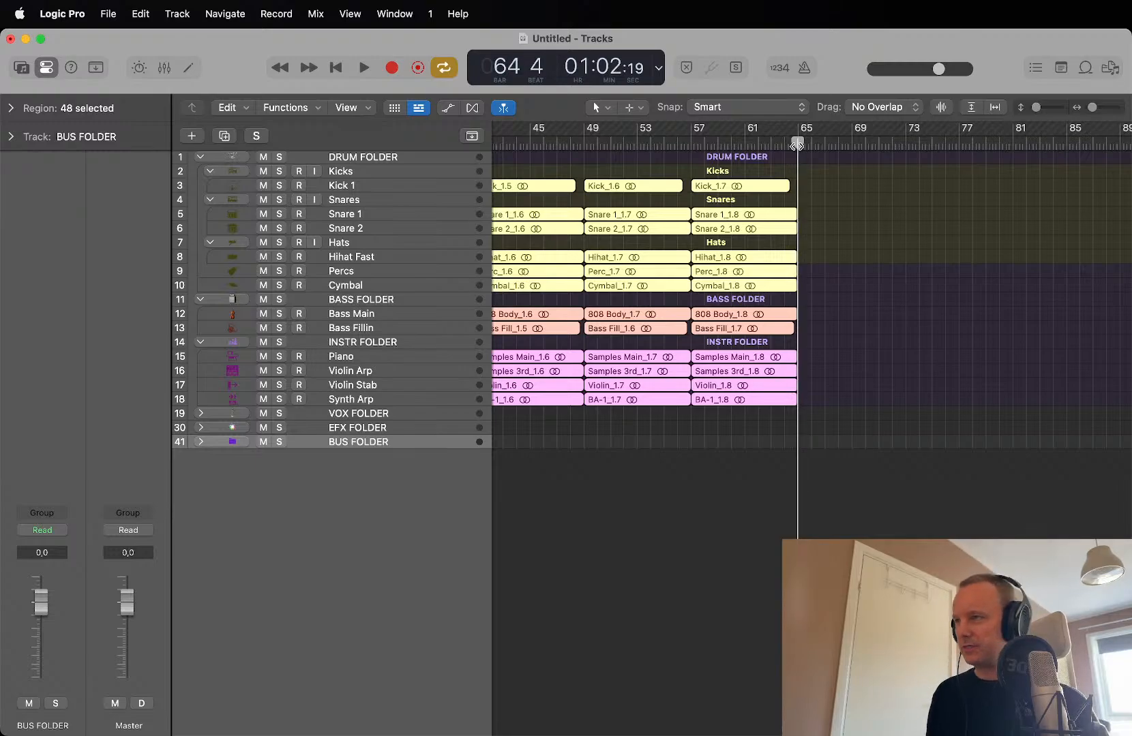
# Step: Move the project end marker to bar 69, fit the arrangement in view and clear the region selection
pyautogui.hscroll(8, 797, 145)
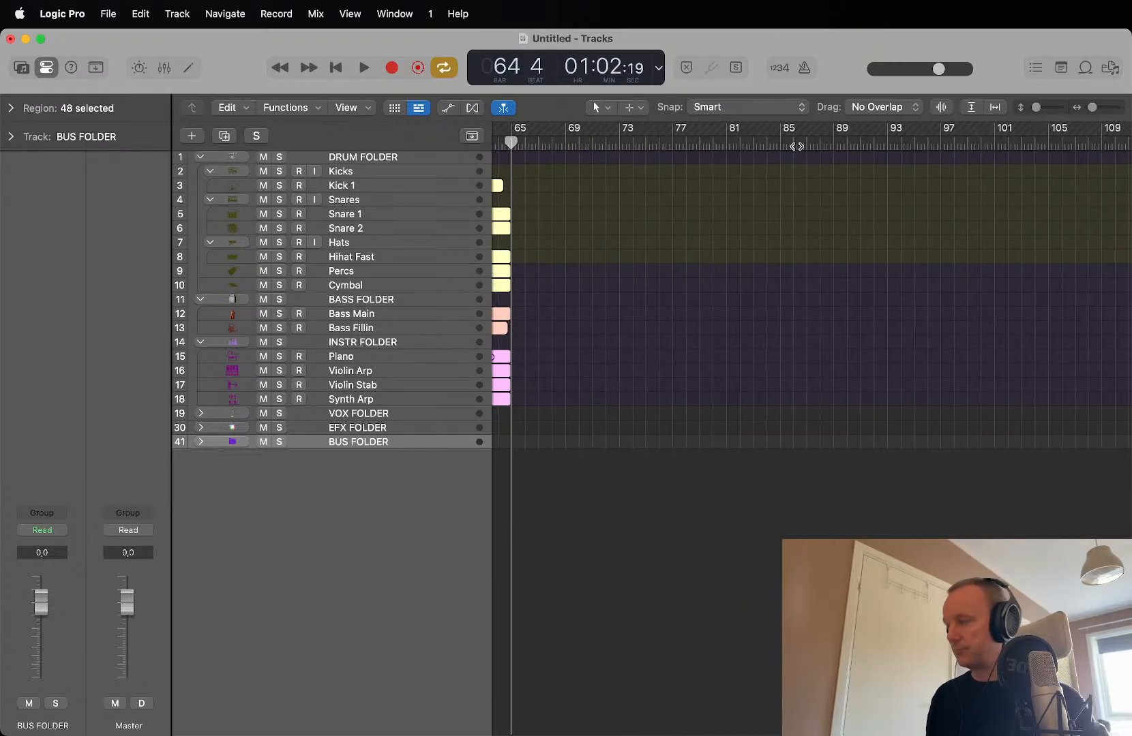
pyautogui.press('super+Left')
pyautogui.press('super+Left')
pyautogui.hscroll(-8, 796, 146)
pyautogui.press('super+Left')
pyautogui.hscroll(-2, 796, 146)
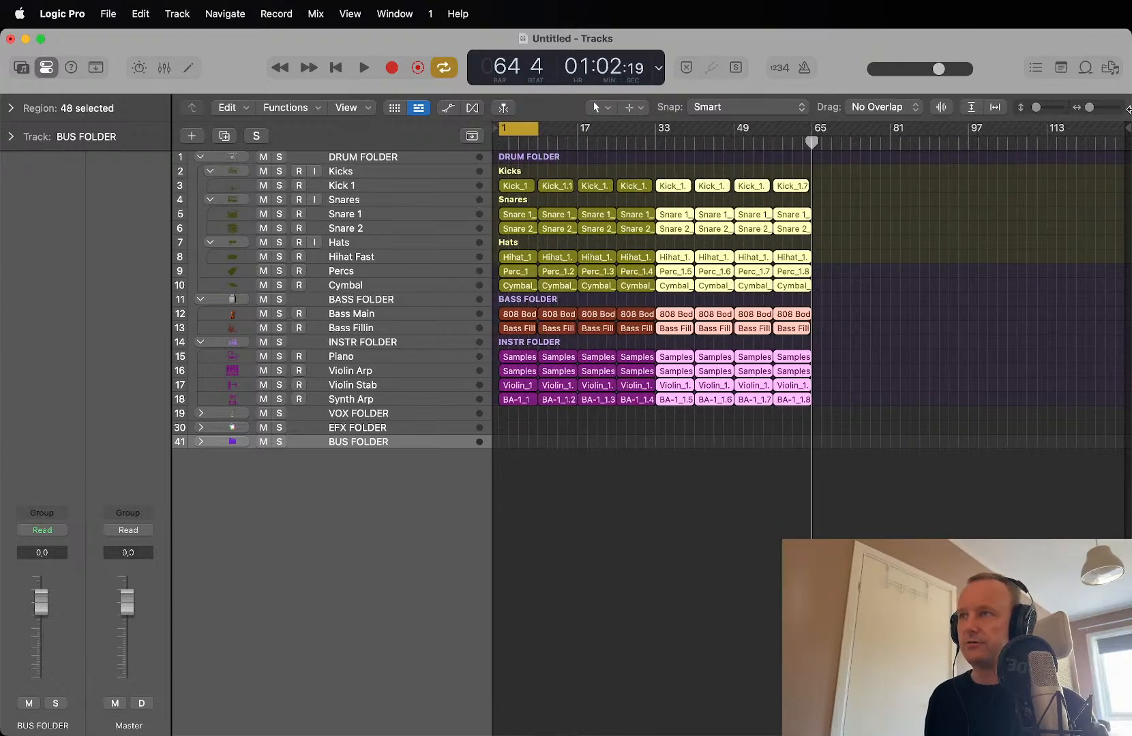
pyautogui.moveTo(1124, 129)
pyautogui.mouseDown()
pyautogui.moveTo(935, 202)
pyautogui.moveTo(813, 273)
pyautogui.moveTo(829, 278)
pyautogui.mouseUp()
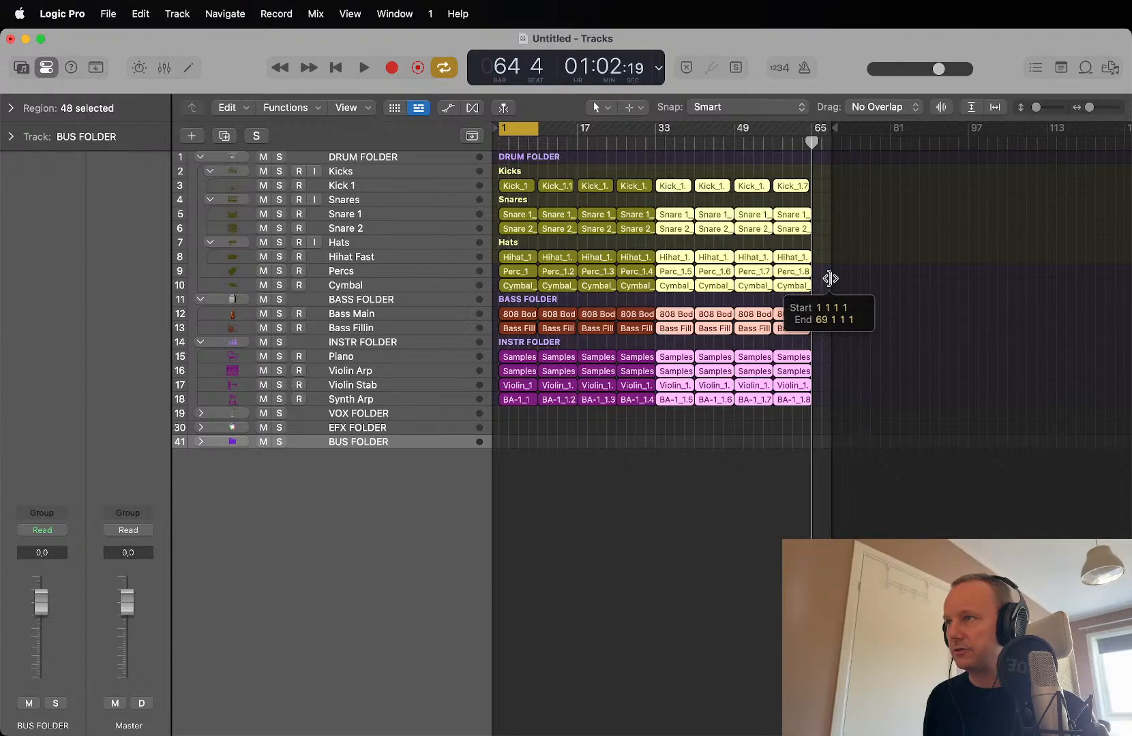
pyautogui.press('z')
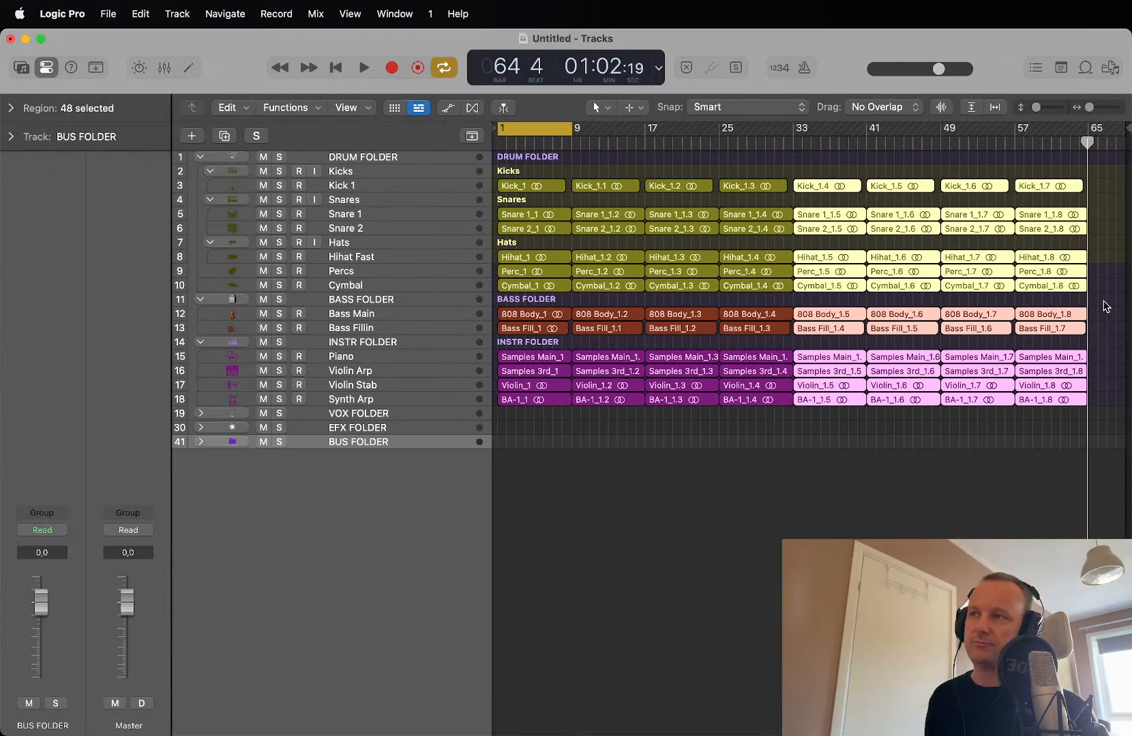
pyautogui.click(1111, 299)
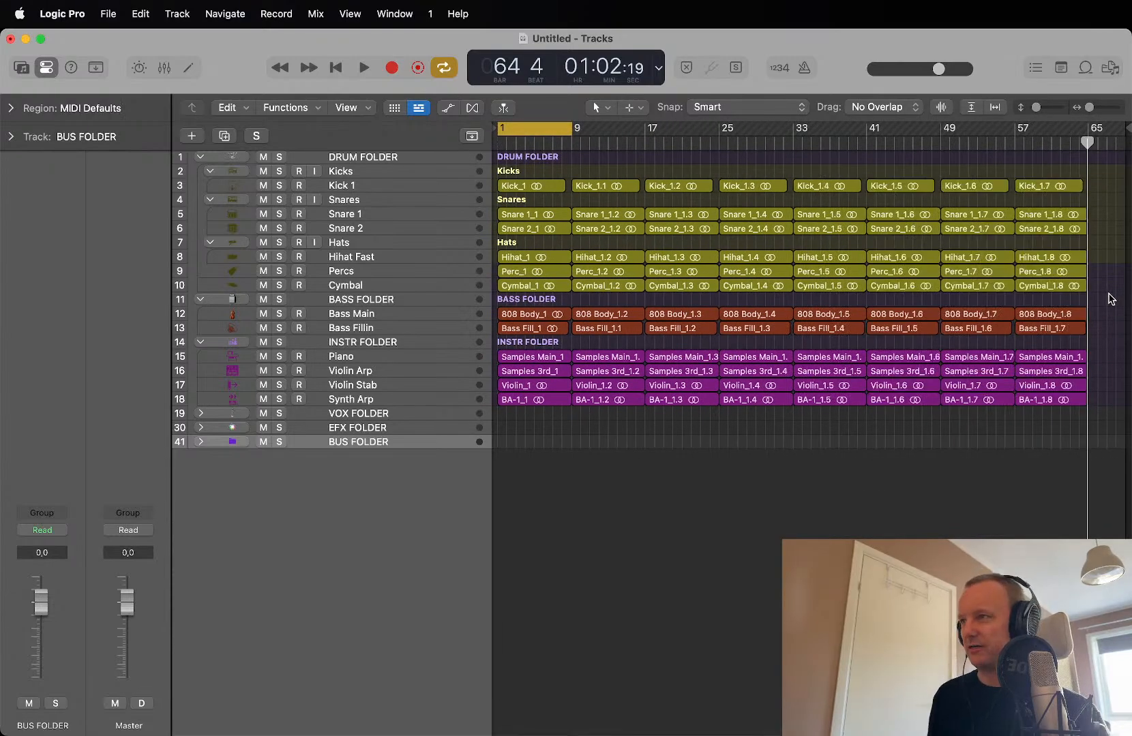
# Step: Turn off cycle mode and return the playhead to bar 1
pyautogui.click(551, 131)
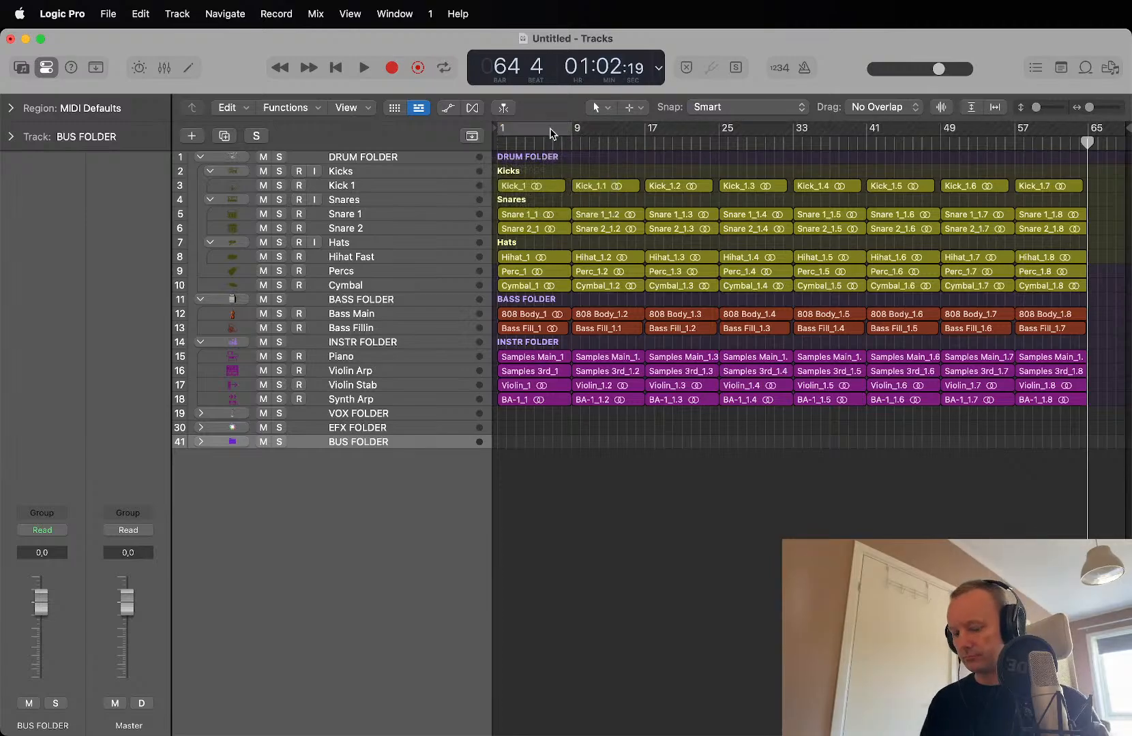
pyautogui.press('Return')
pyautogui.press('super+Down')
pyautogui.press('super+Down')
pyautogui.press('super+Down')
pyautogui.press('super+Down')
pyautogui.press('super+Right')
pyautogui.press('super+Right')
pyautogui.press('super+Right')
pyautogui.press('super+Up')
pyautogui.press('super+Up')
pyautogui.press('super+Up')
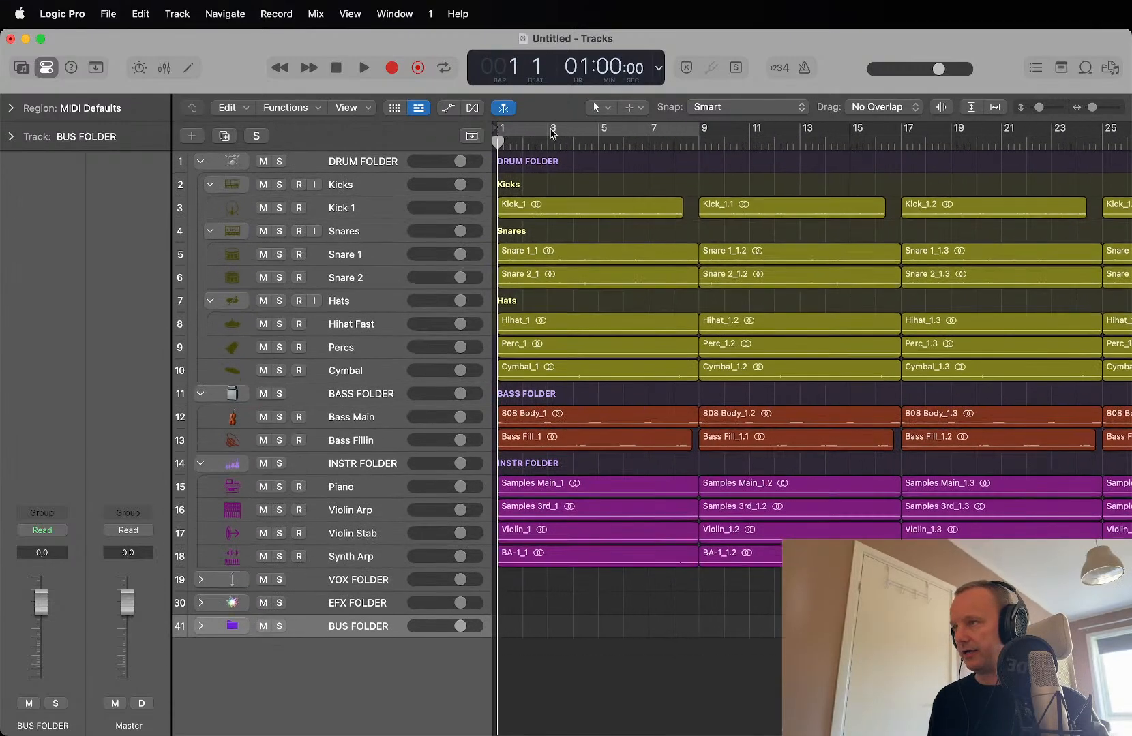
pyautogui.press('super+Left')
pyautogui.press('super+Left')
pyautogui.press('super+Left')
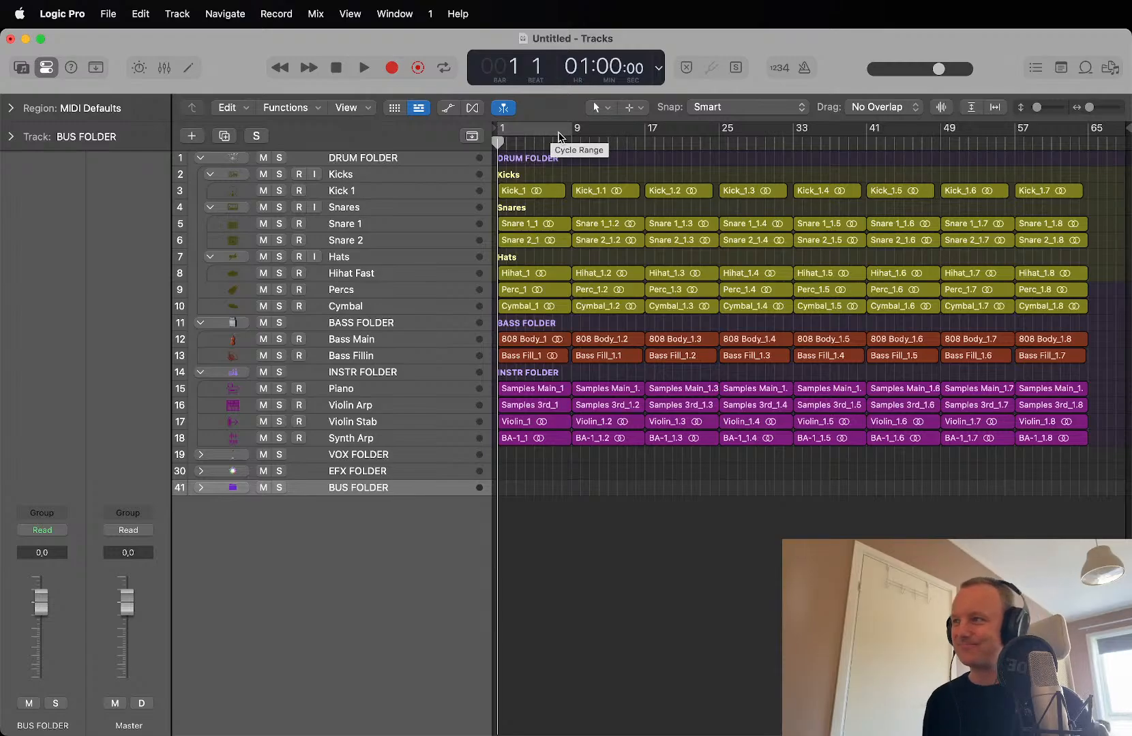
# Step: Play the full arrangement from bar 1 through the first eight bars while viewing the track meters, and stop playback
pyautogui.press('space')
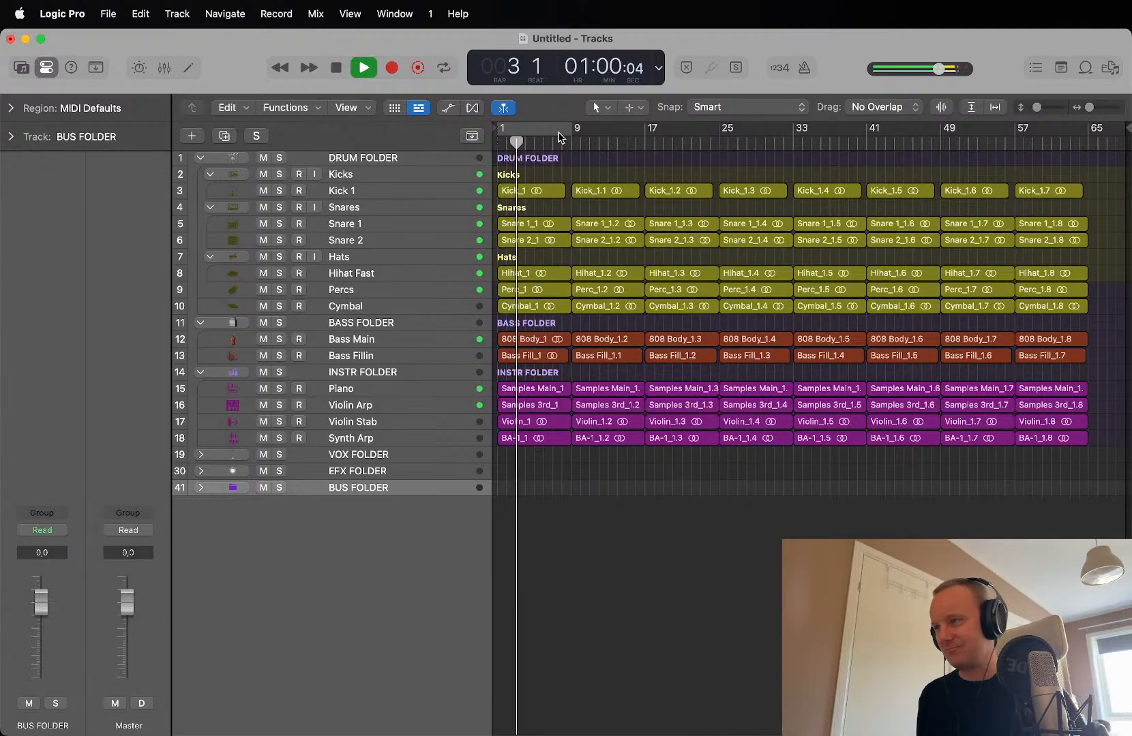
pyautogui.press('super+Down')
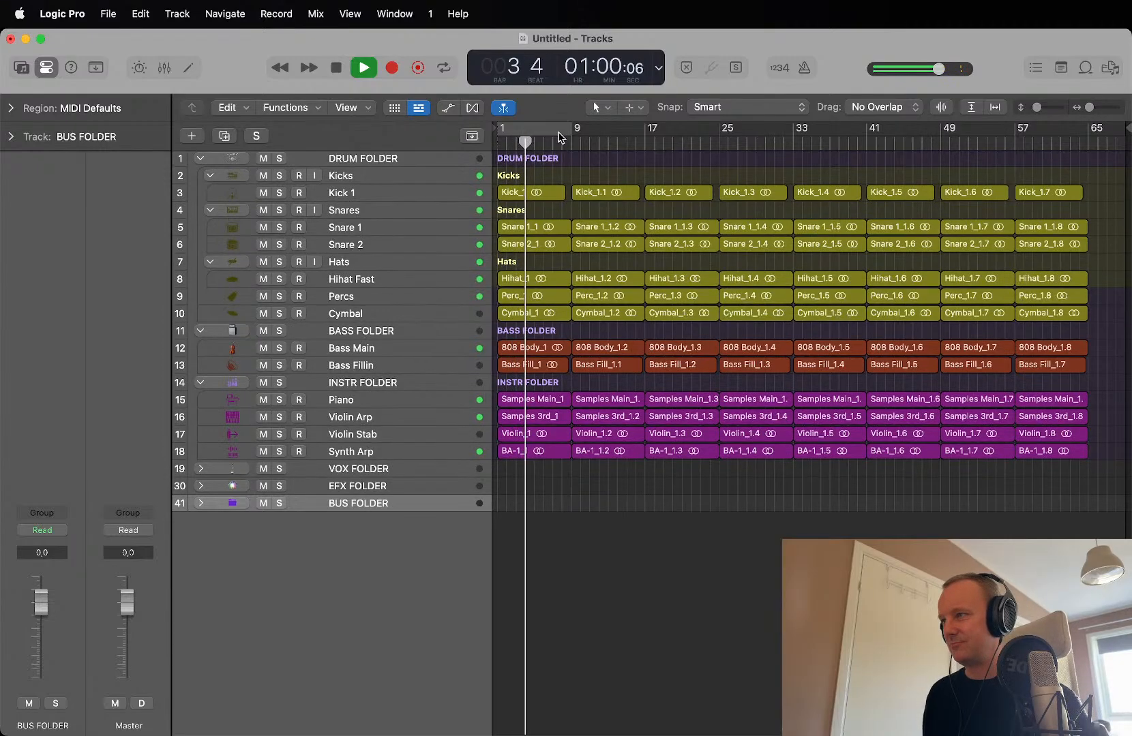
pyautogui.hscroll(-2, 559, 137)
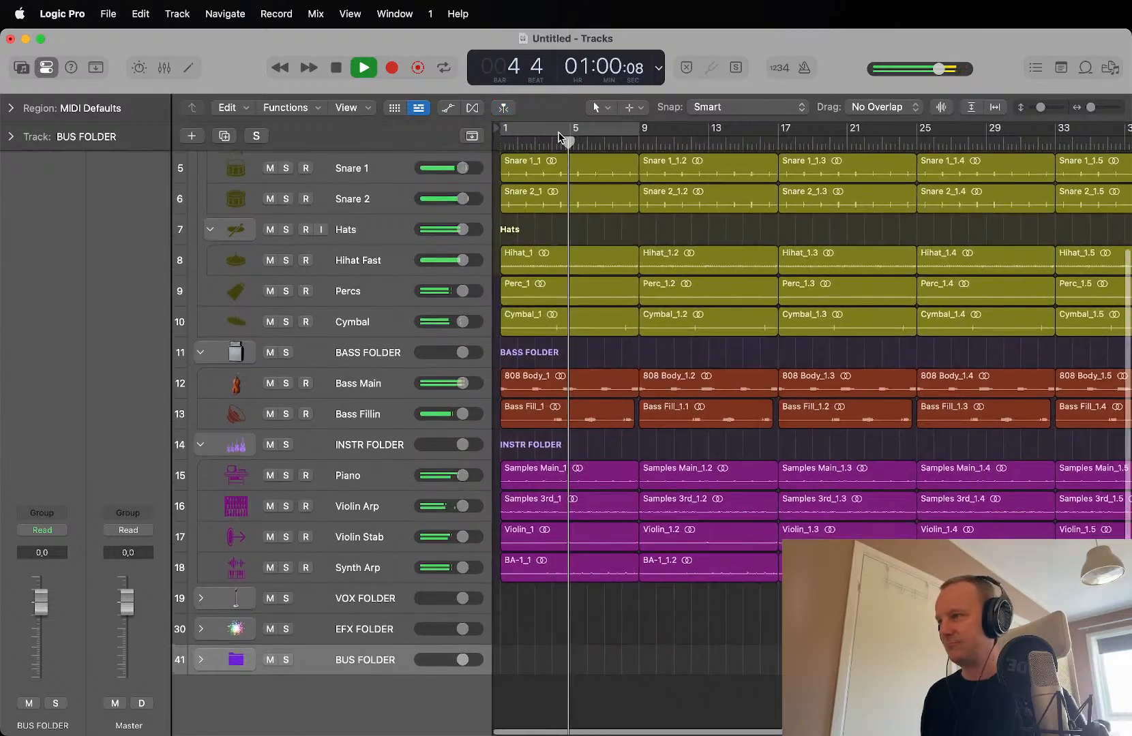
pyautogui.scroll(-3, 559, 137)
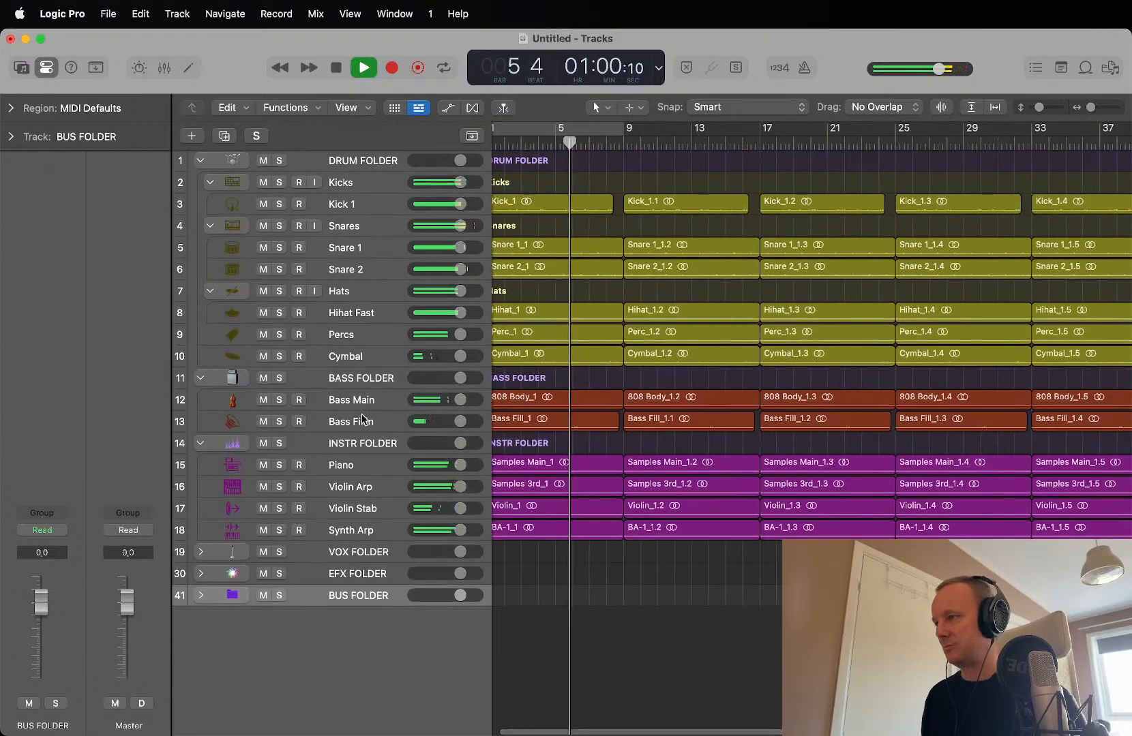
pyautogui.press('super+Right')
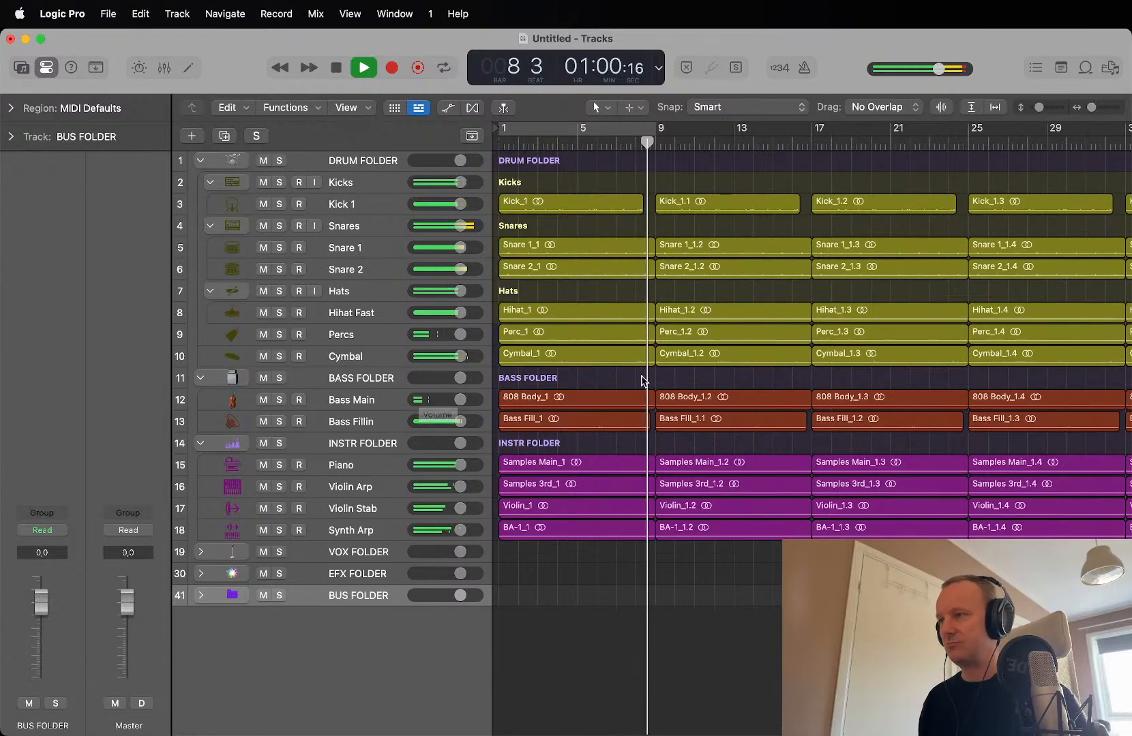
pyautogui.press('space')
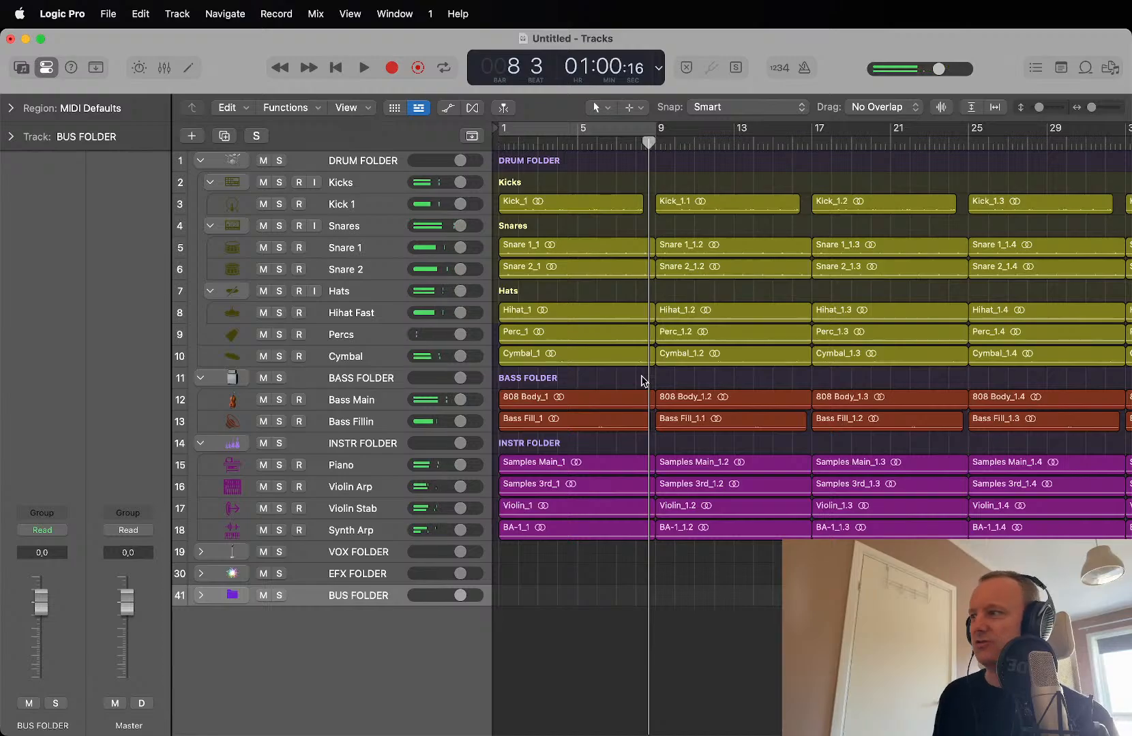
# Step: Solo the Piano track and play it from bar 1
pyautogui.scroll(3, 644, 381)
pyautogui.click(358, 487)
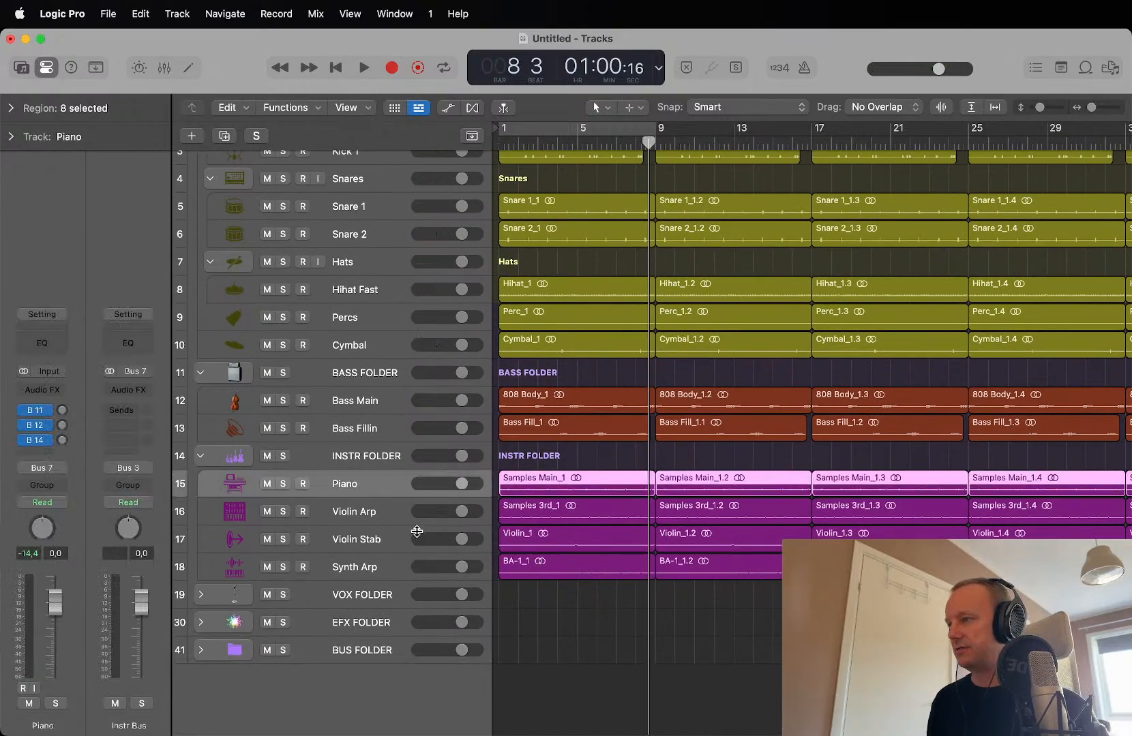
pyautogui.click(284, 484)
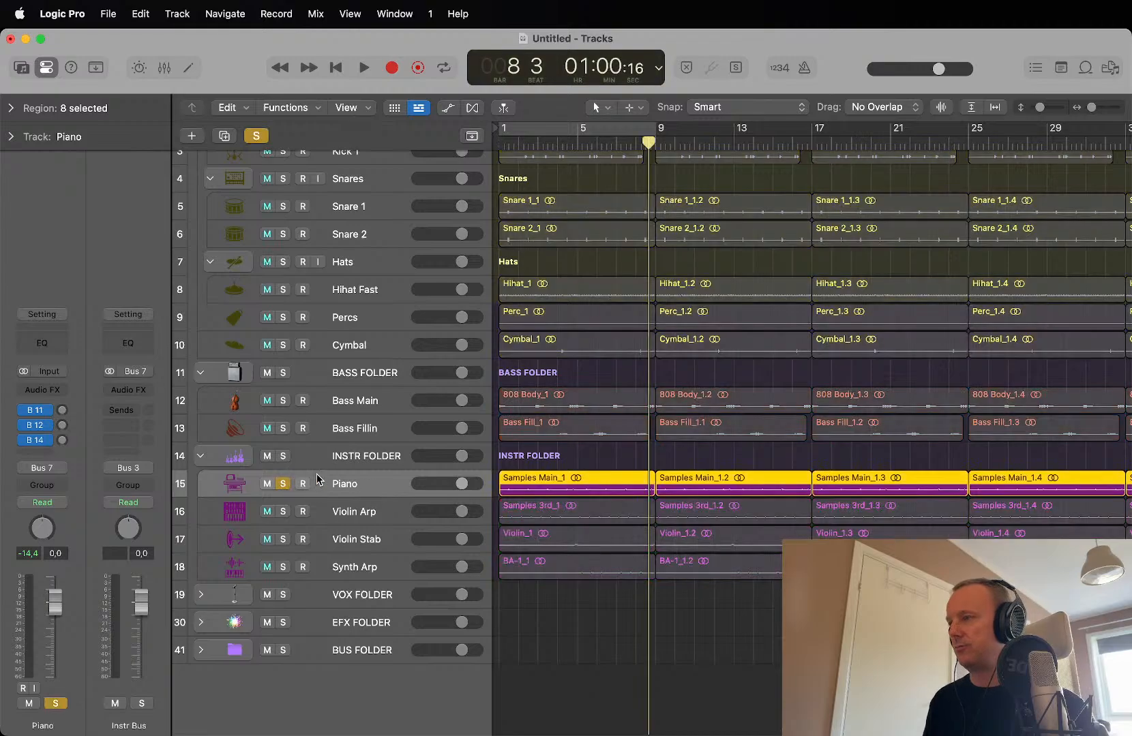
pyautogui.press('Return')
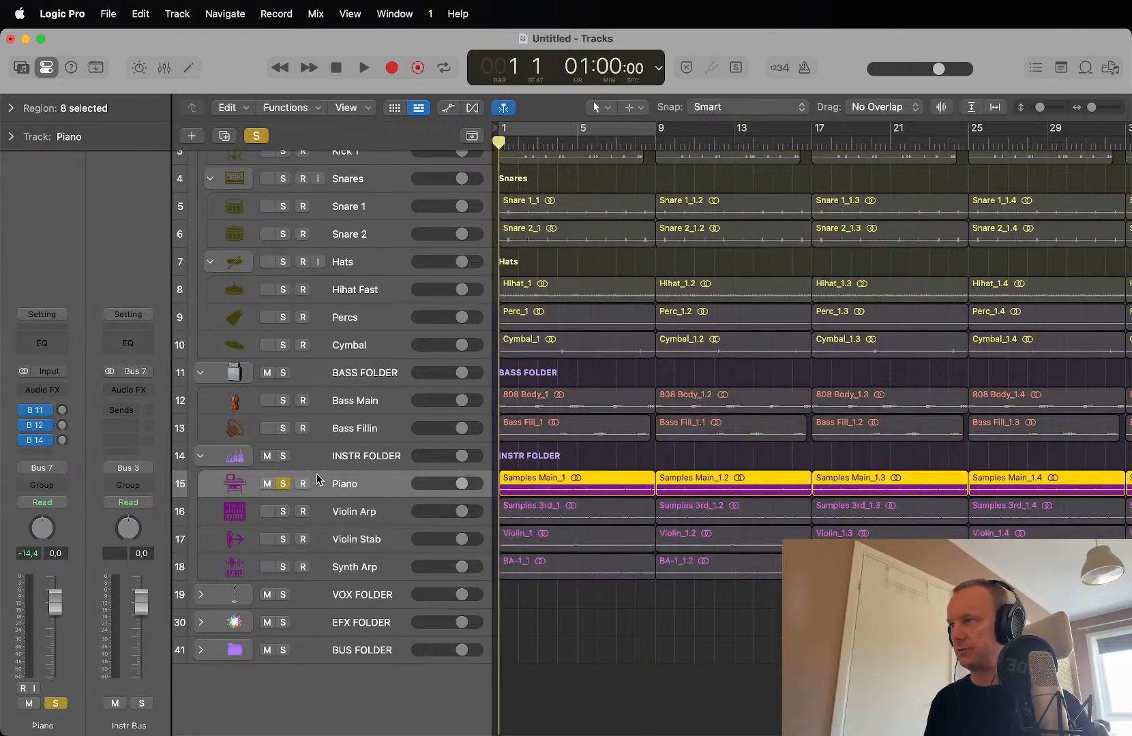
pyautogui.press('space')
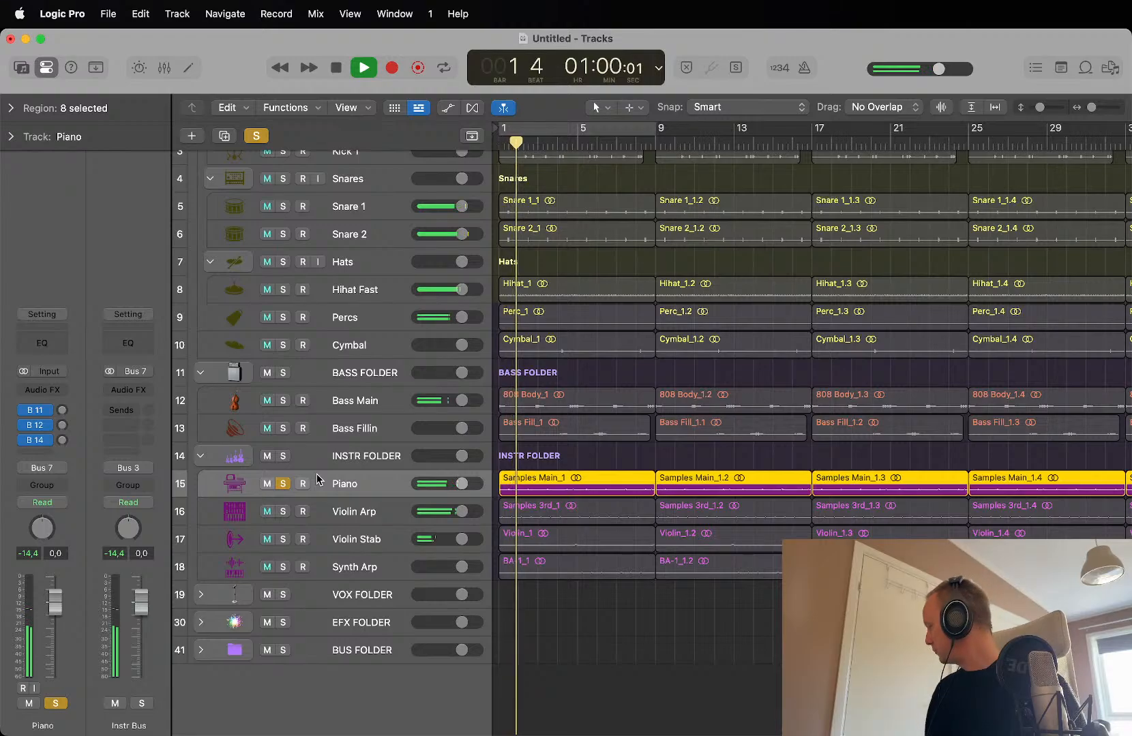
pyautogui.press('super+Down')
pyautogui.press('super+Right')
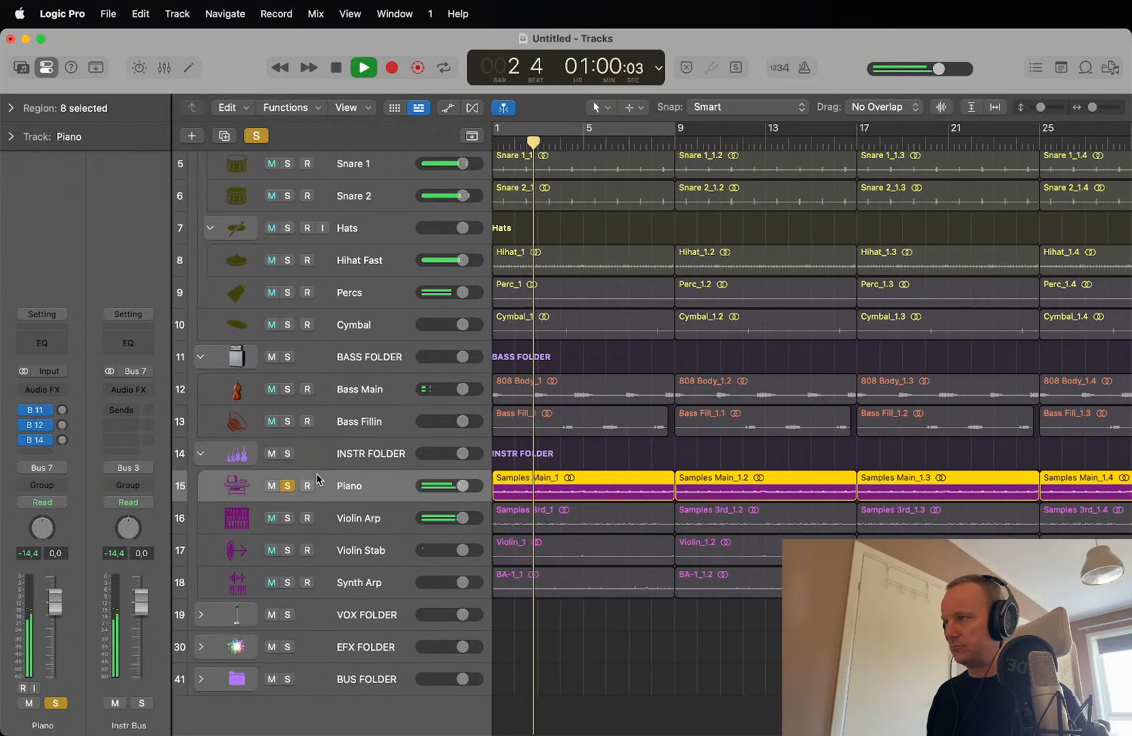
pyautogui.press('super+Up')
pyautogui.press('super+Left')
pyautogui.press('super+Up')
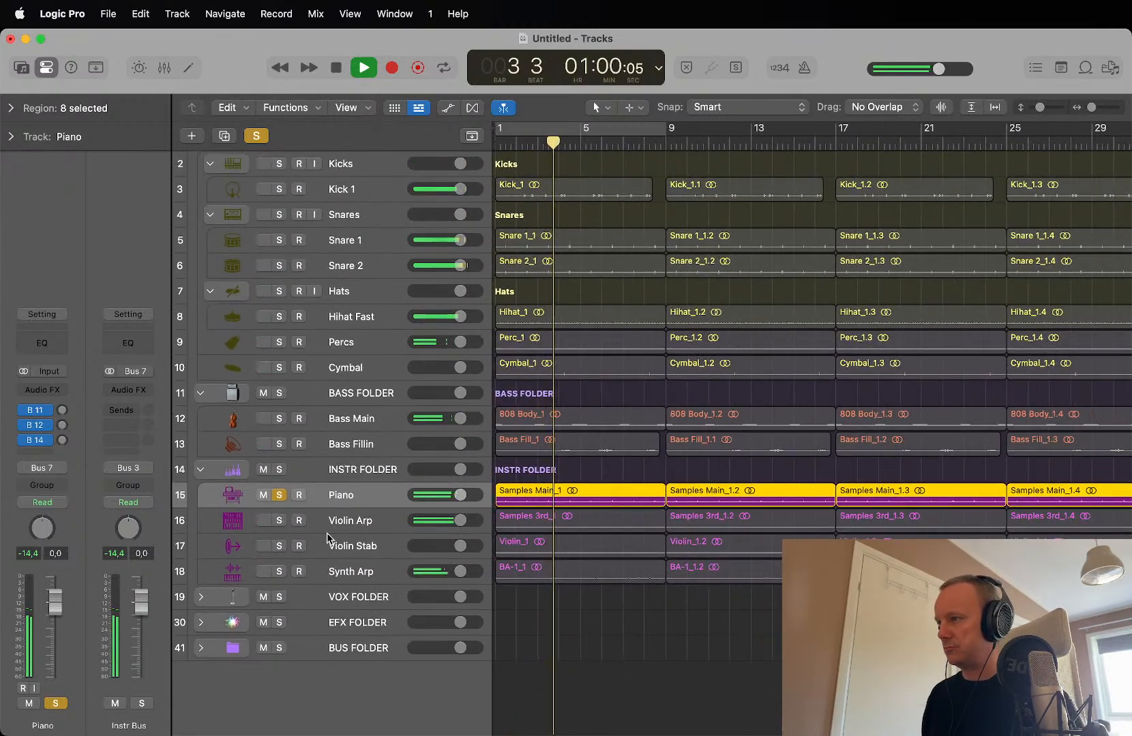
# Step: Solo the Violin Stab track alongside the Piano, stop playback, and trim the start of its first region to bar 3
pyautogui.click(279, 546)
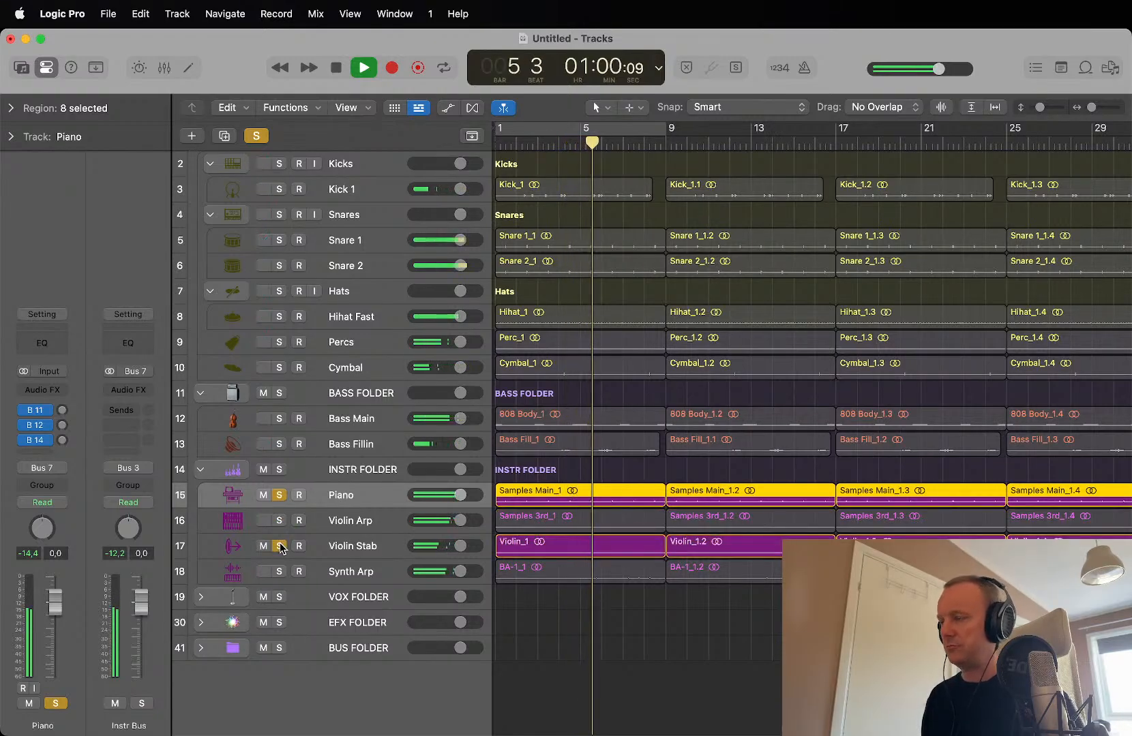
pyautogui.press('space')
pyautogui.press('super+Down')
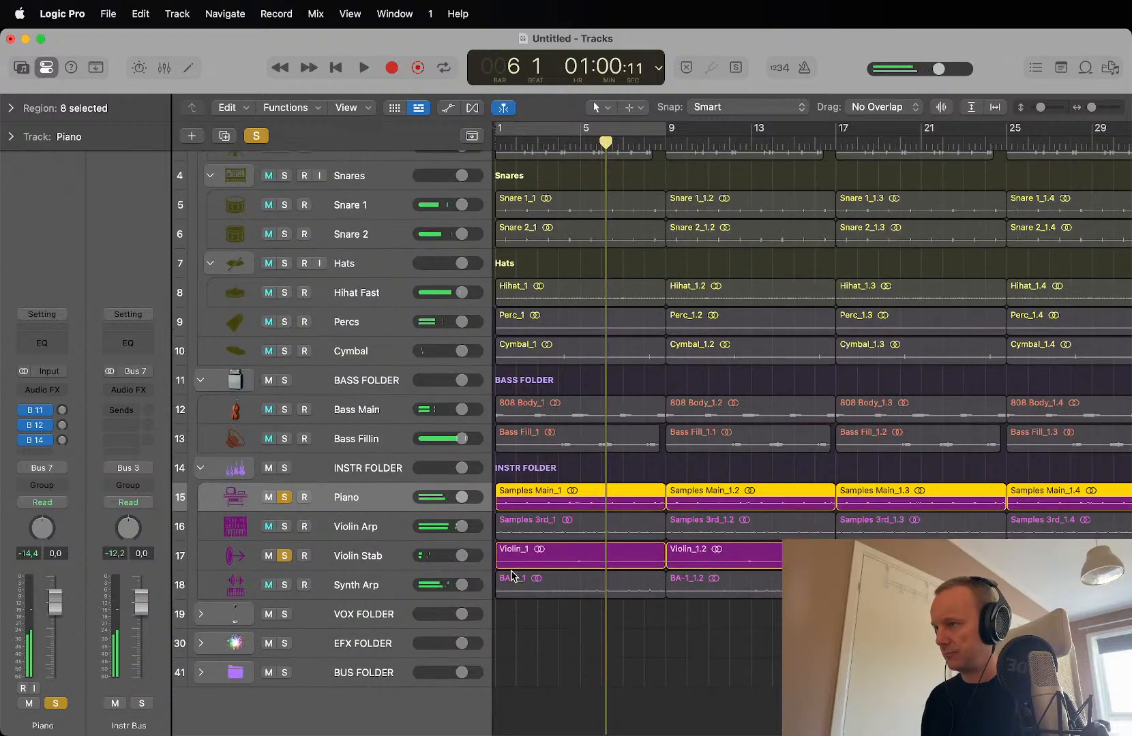
pyautogui.scroll(-3, 512, 575)
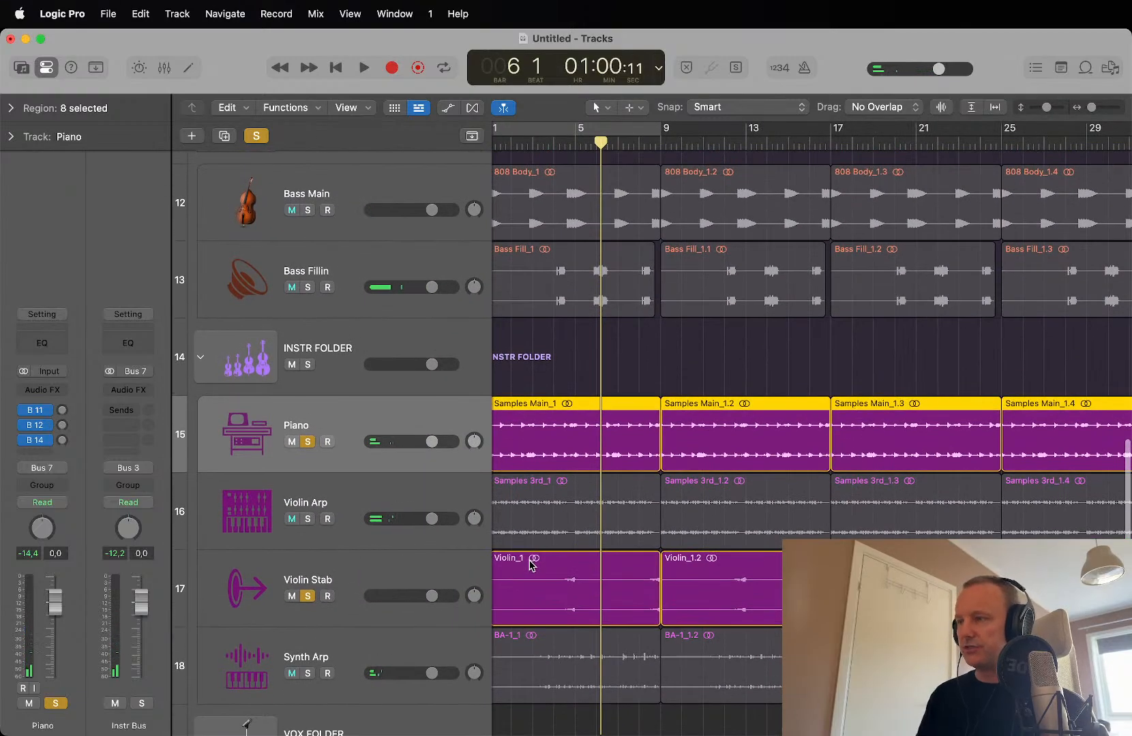
pyautogui.press('Return')
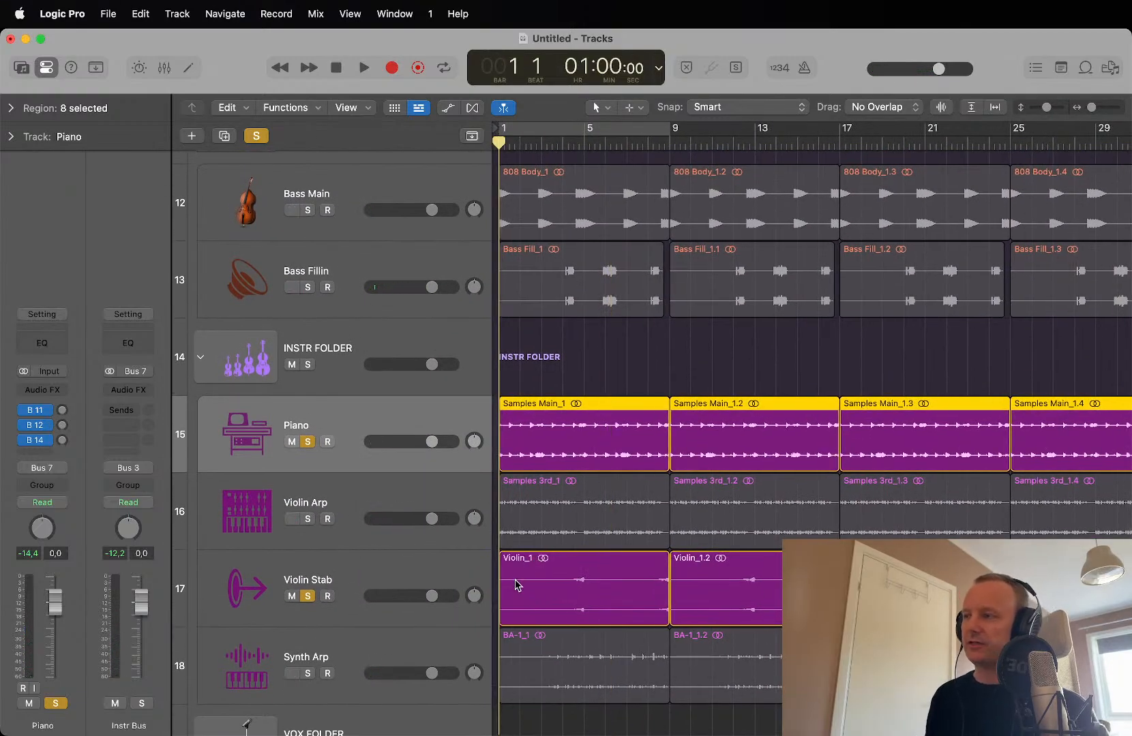
pyautogui.press('space')
pyautogui.moveTo(501, 611); pyautogui.dragTo(544, 616)
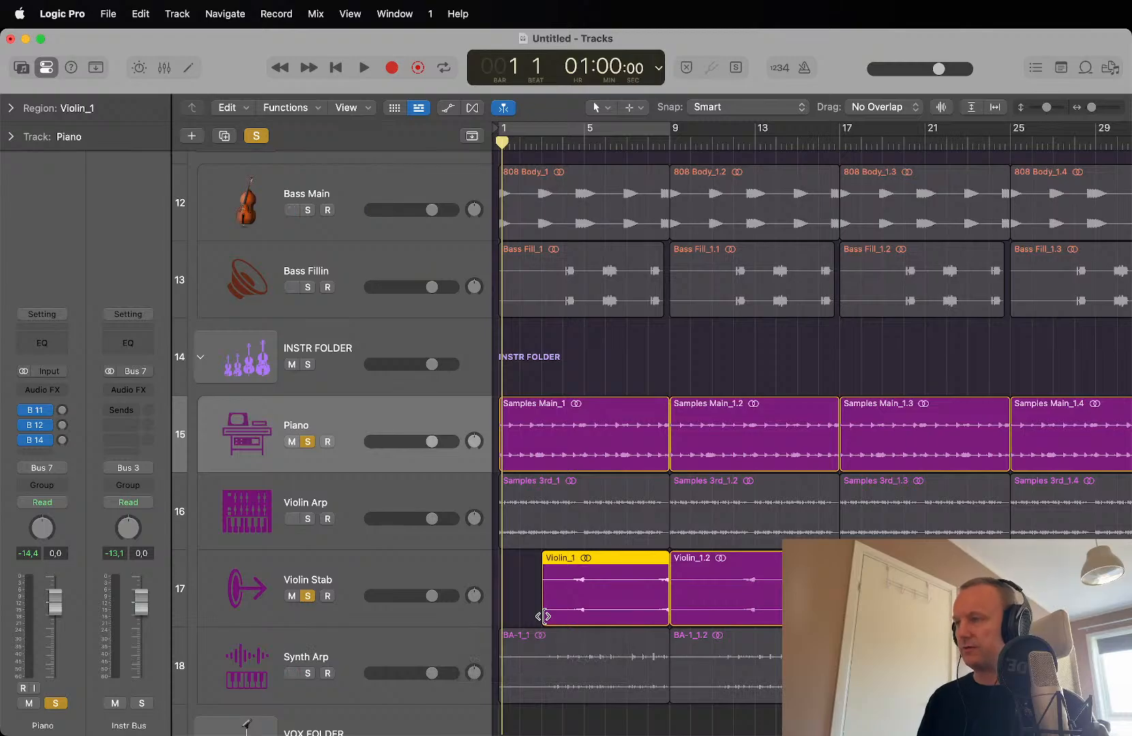
pyautogui.press('Return')
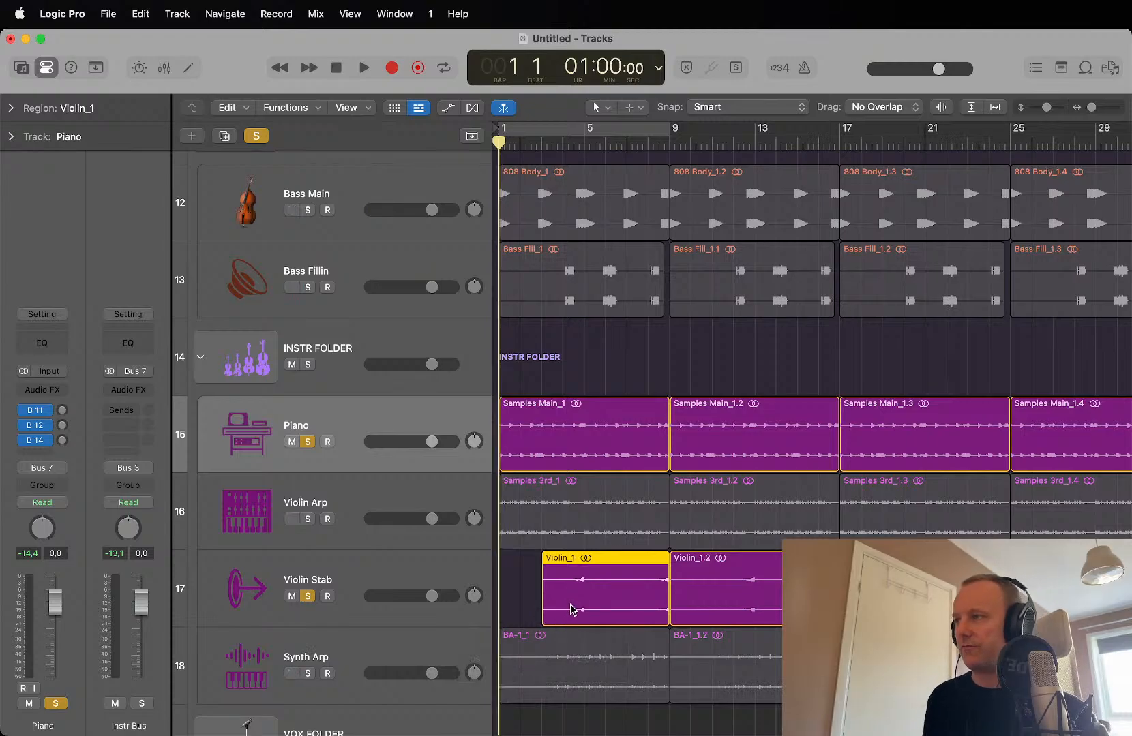
# Step: Play from bar 1 with the Synth Arp track also soloed, lower its volume, stop playback, and return its fader to 0 dB
pyautogui.press('space')
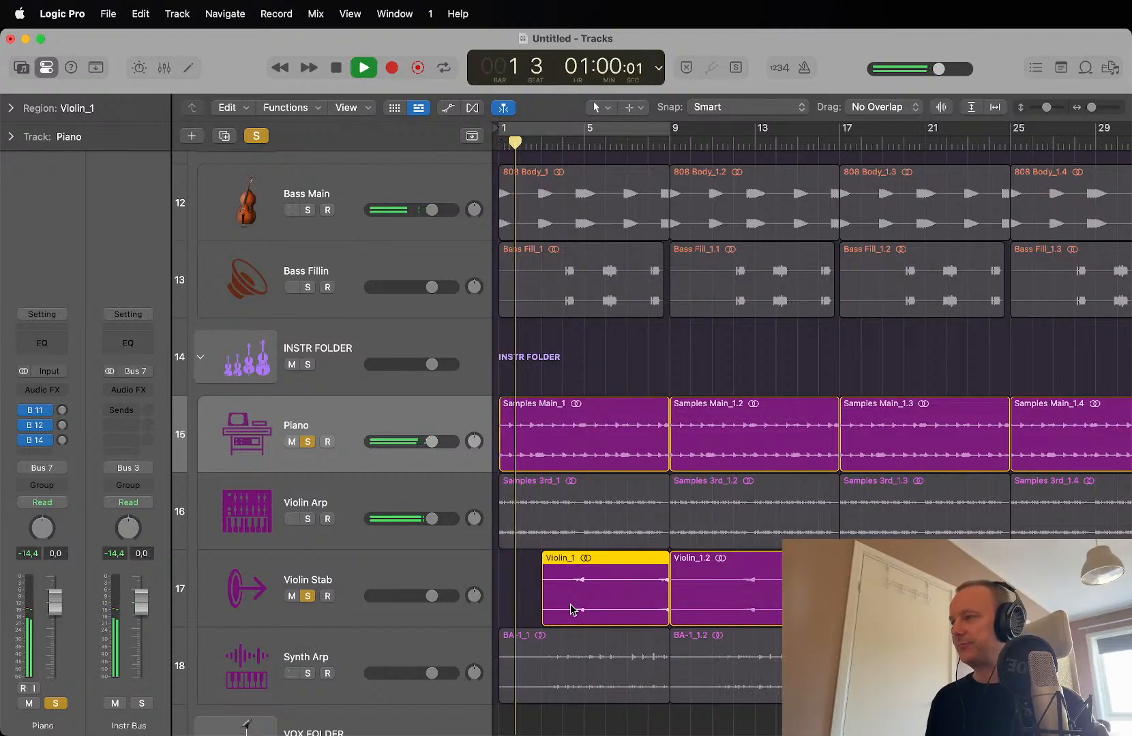
pyautogui.click(308, 674)
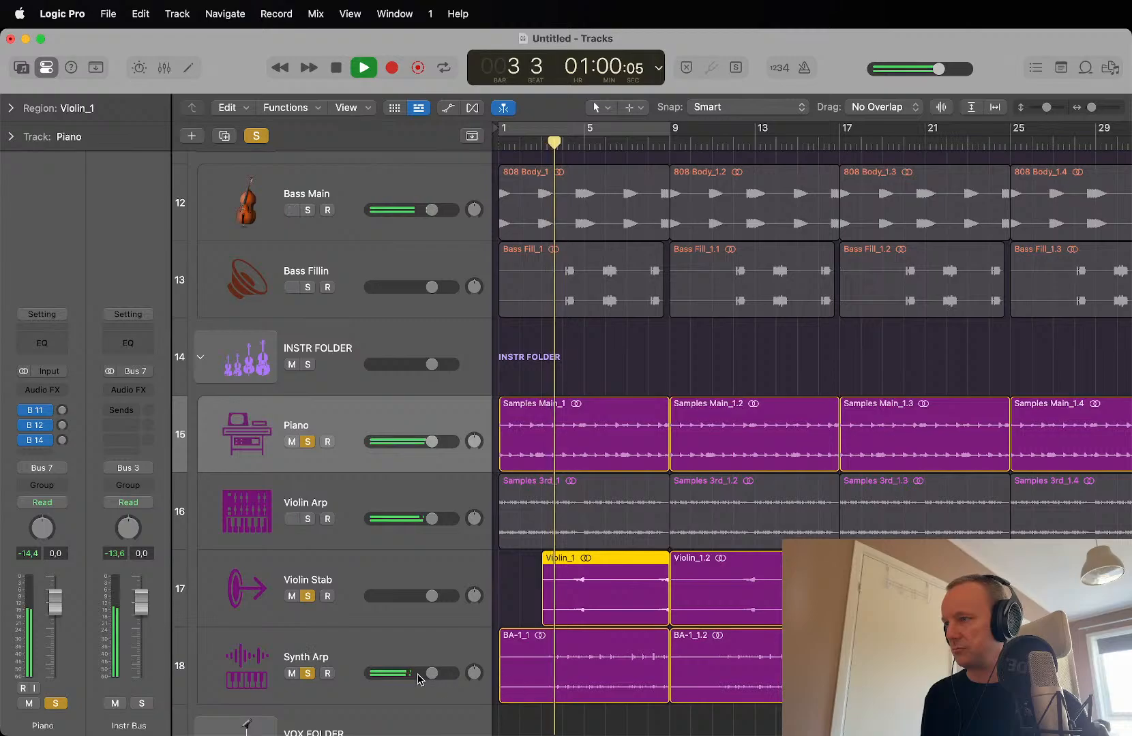
pyautogui.moveTo(417, 675); pyautogui.dragTo(371, 674)
pyautogui.press('space')
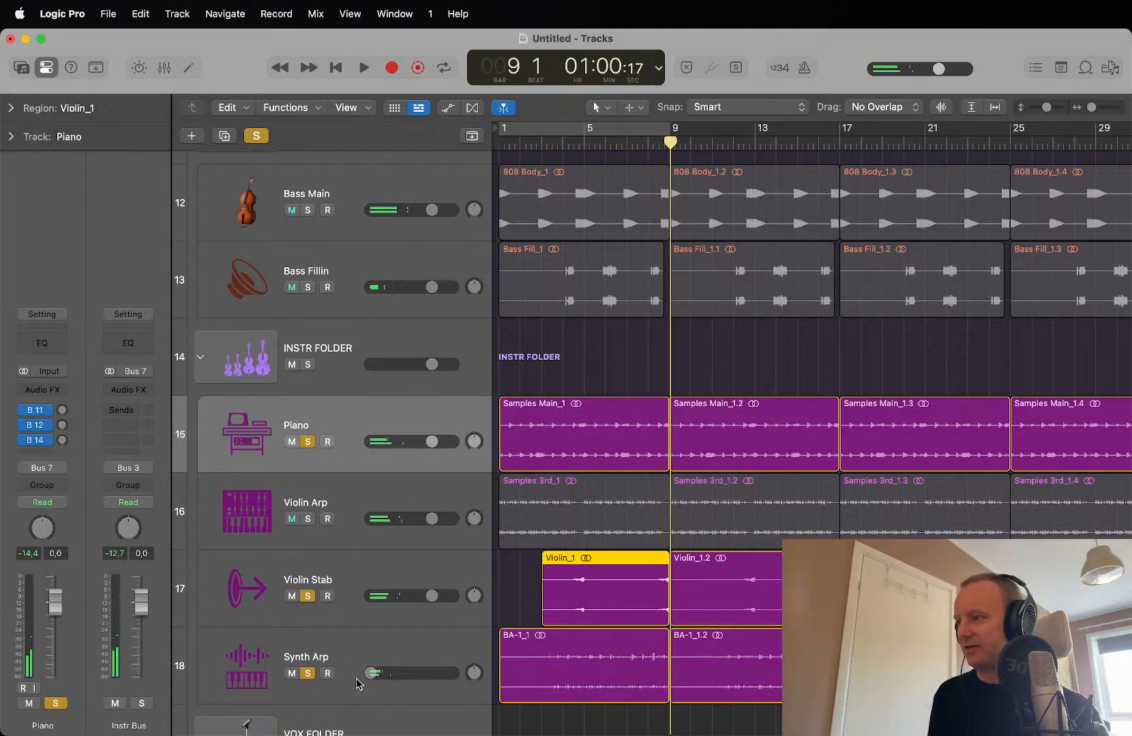
pyautogui.moveTo(371, 673); pyautogui.dragTo(432, 674)
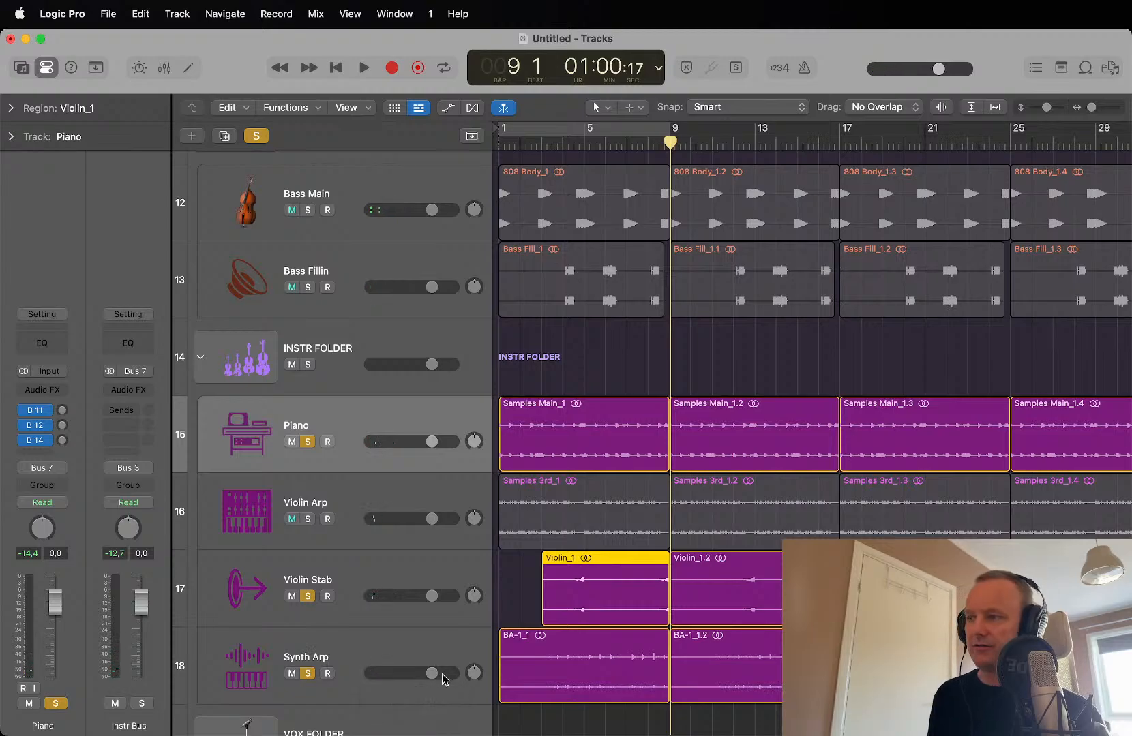
# Step: Select the Synth Arp track and set its automation mode to Touch
pyautogui.click(604, 660)
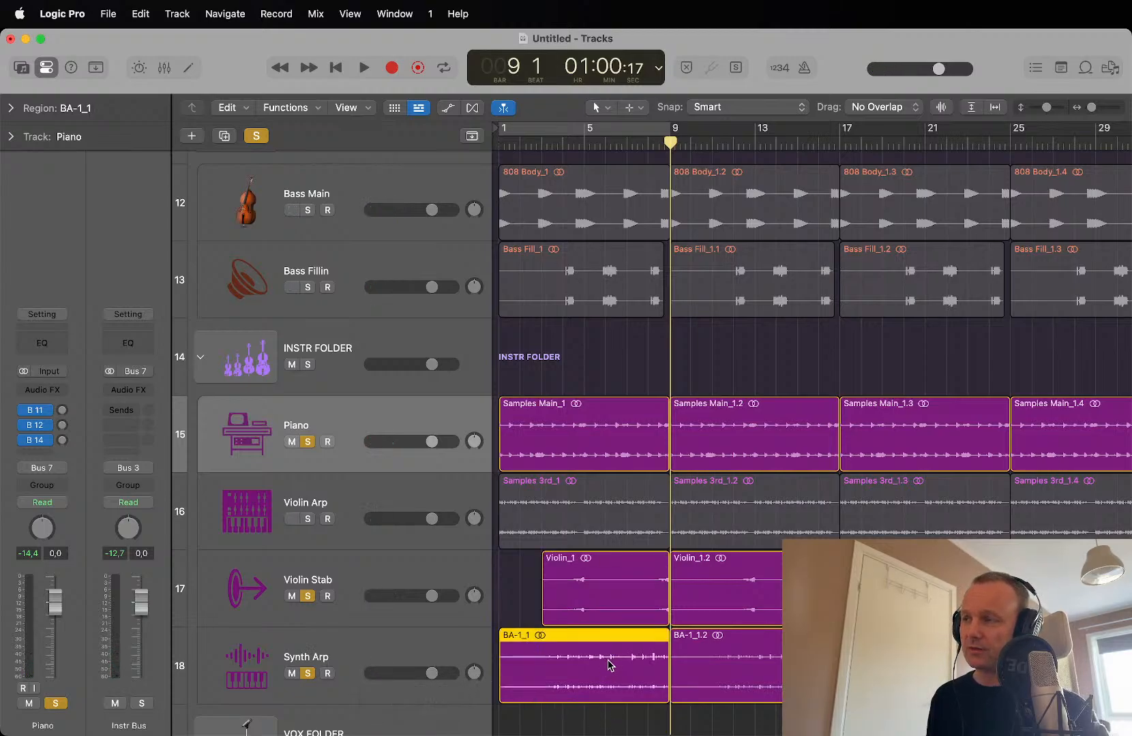
pyautogui.click(384, 650)
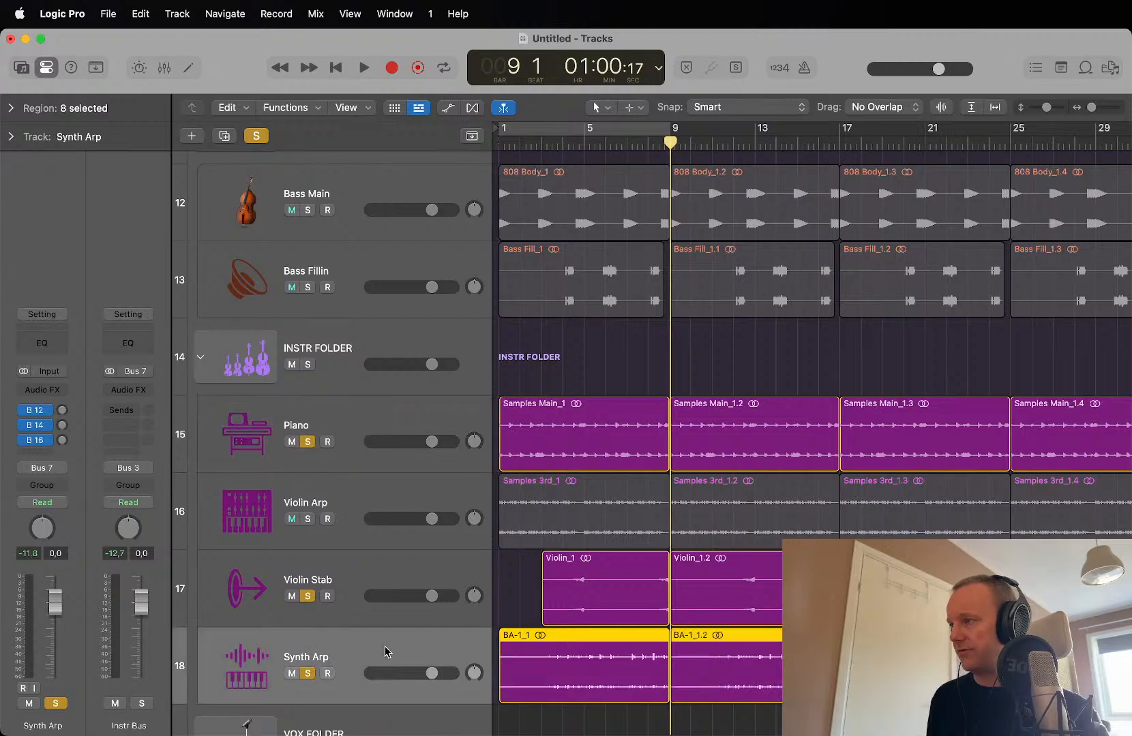
pyautogui.click(57, 504)
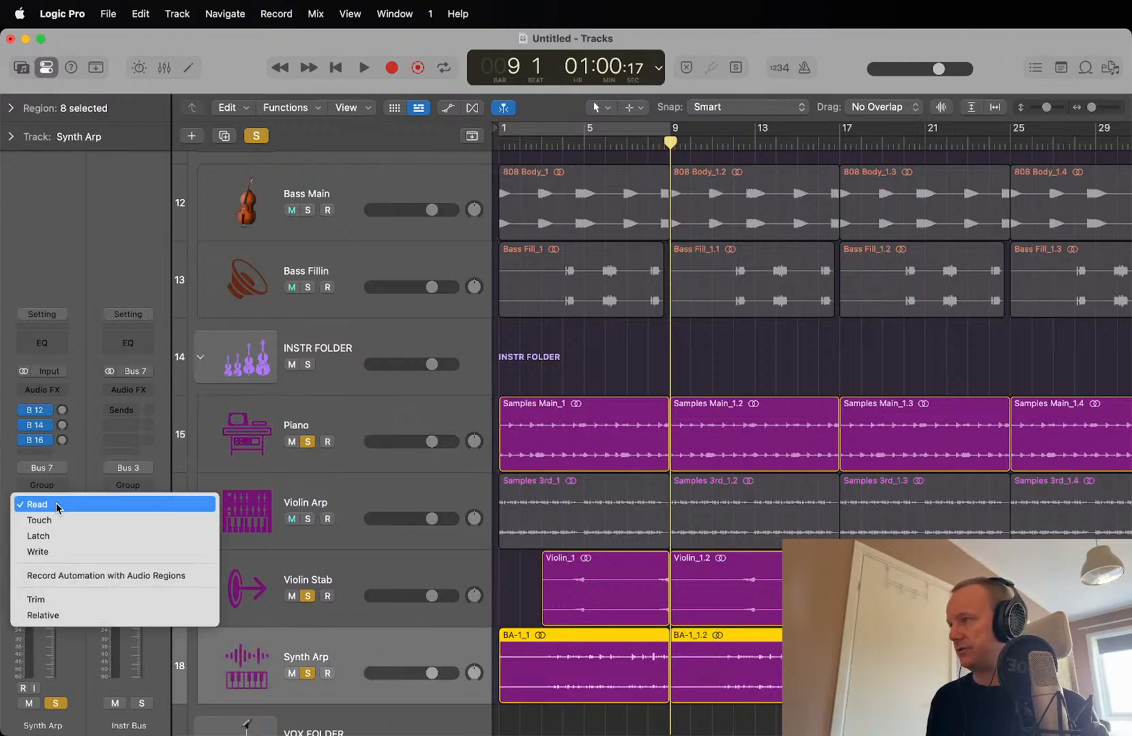
pyautogui.click(71, 522)
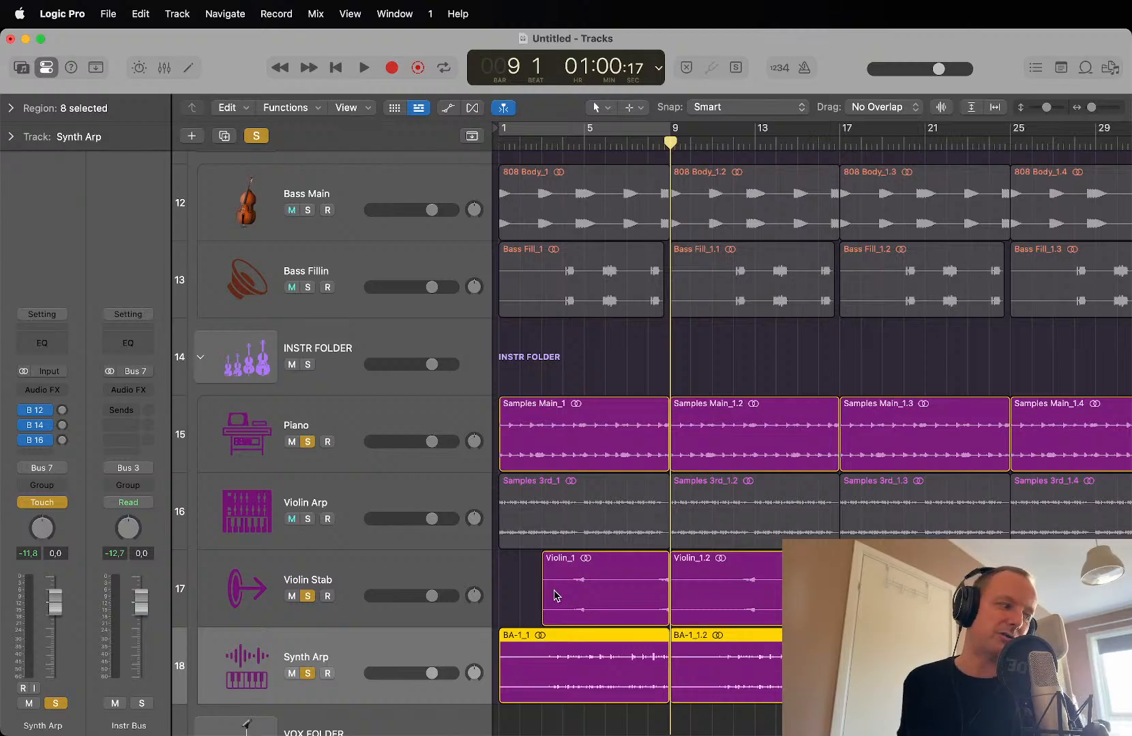
# Step: Show the track automation and record fader-ridden volume automation on the Synth Arp track from bar 1 to about bar 9
pyautogui.press('z')
pyautogui.press('z')
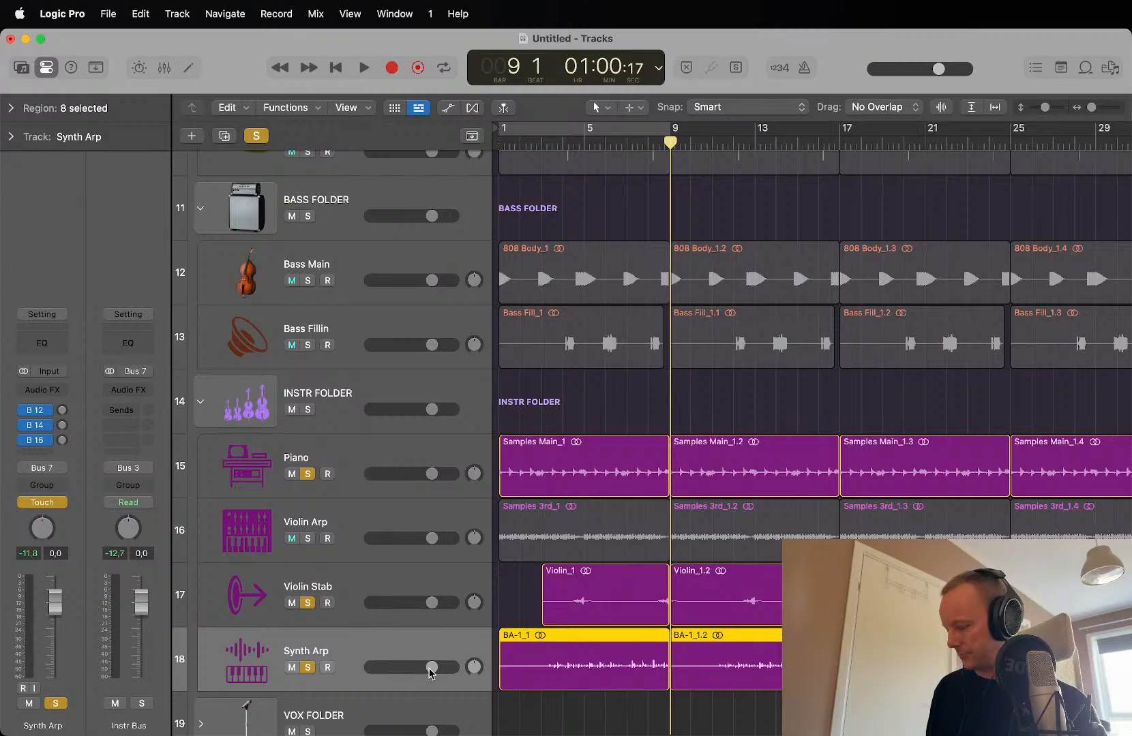
pyautogui.press('Return')
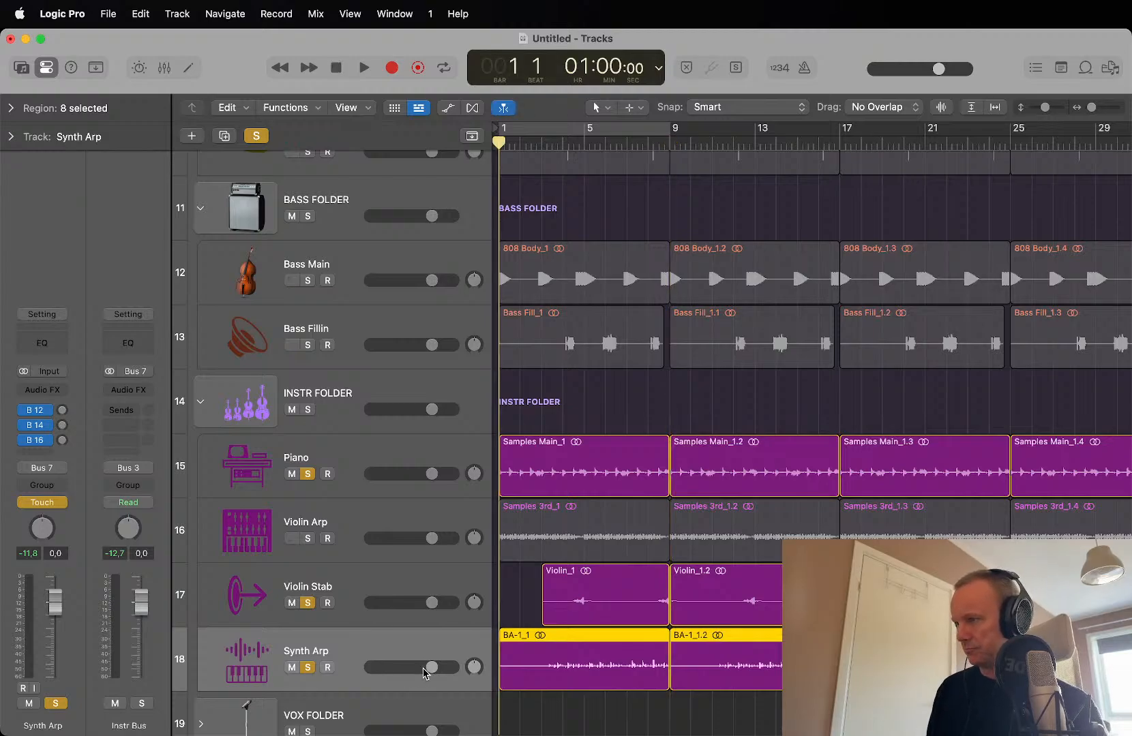
pyautogui.press('a')
pyautogui.press('space')
pyautogui.moveTo(436, 659); pyautogui.dragTo(259, 675)
pyautogui.press('space')
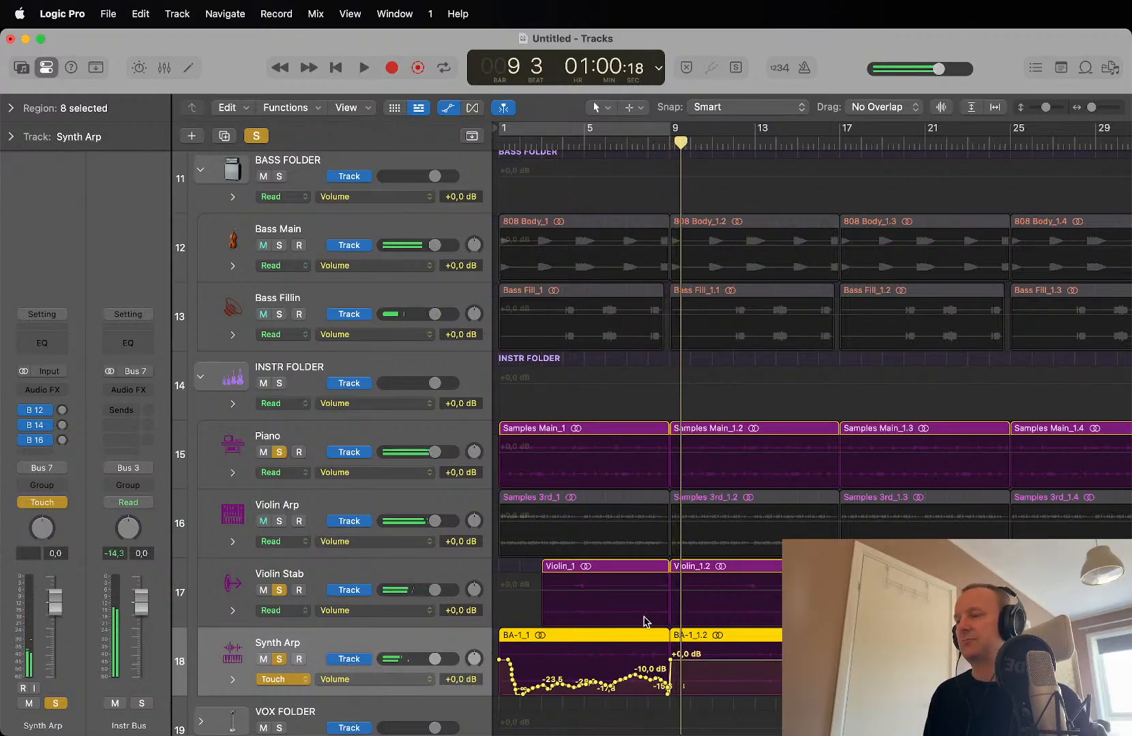
# Step: Return the playhead to bar 1 and set the Synth Arp track's automation mode back to Read
pyautogui.press('Return')
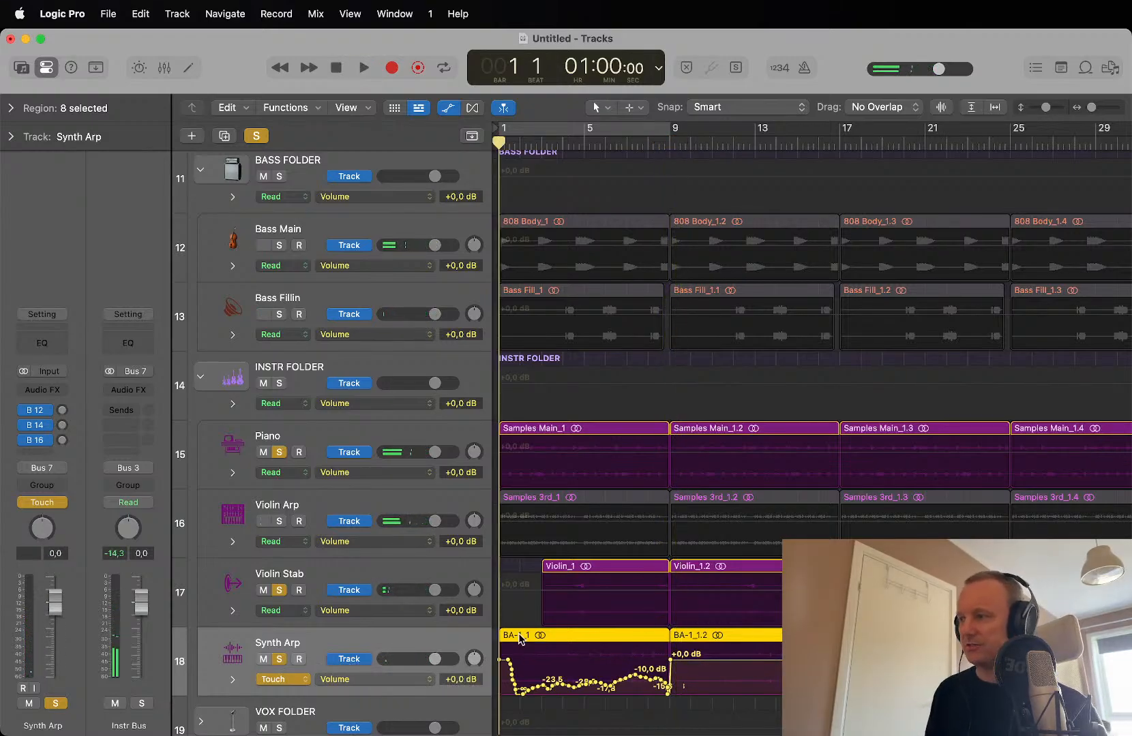
pyautogui.click(303, 678)
pyautogui.click(295, 656)
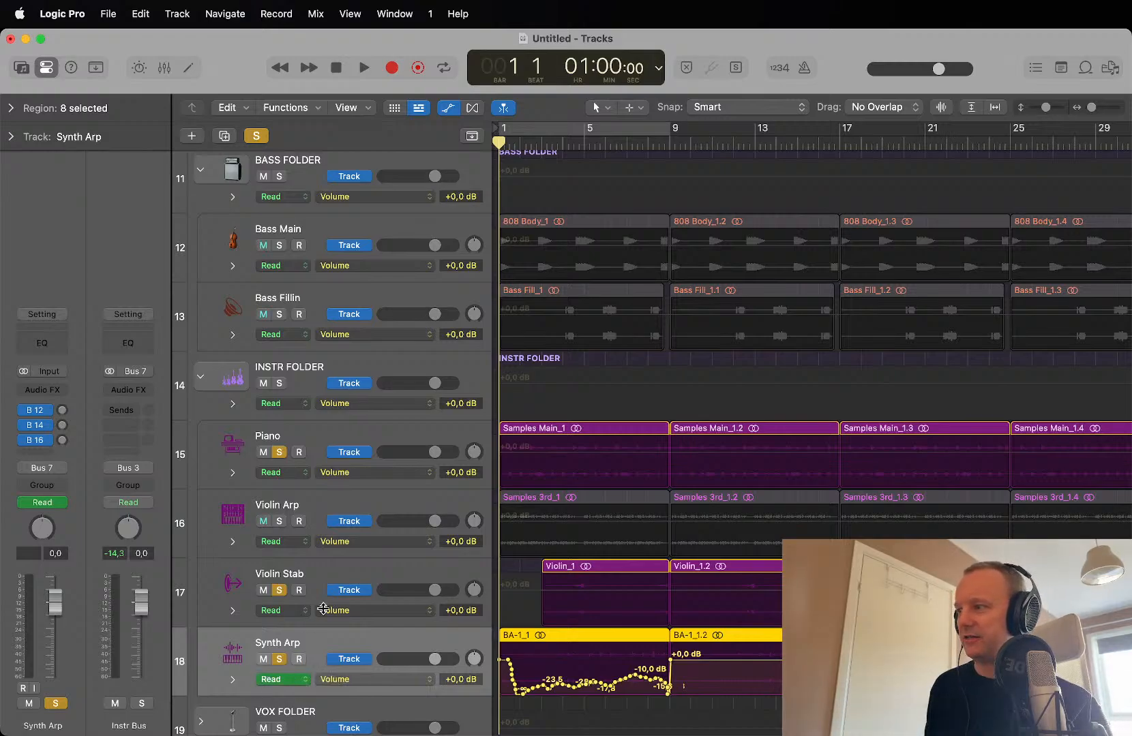
# Step: Select the Violin Arp track and solo it along with the other instrument tracks
pyautogui.click(328, 516)
pyautogui.click(279, 520)
pyautogui.click(325, 515)
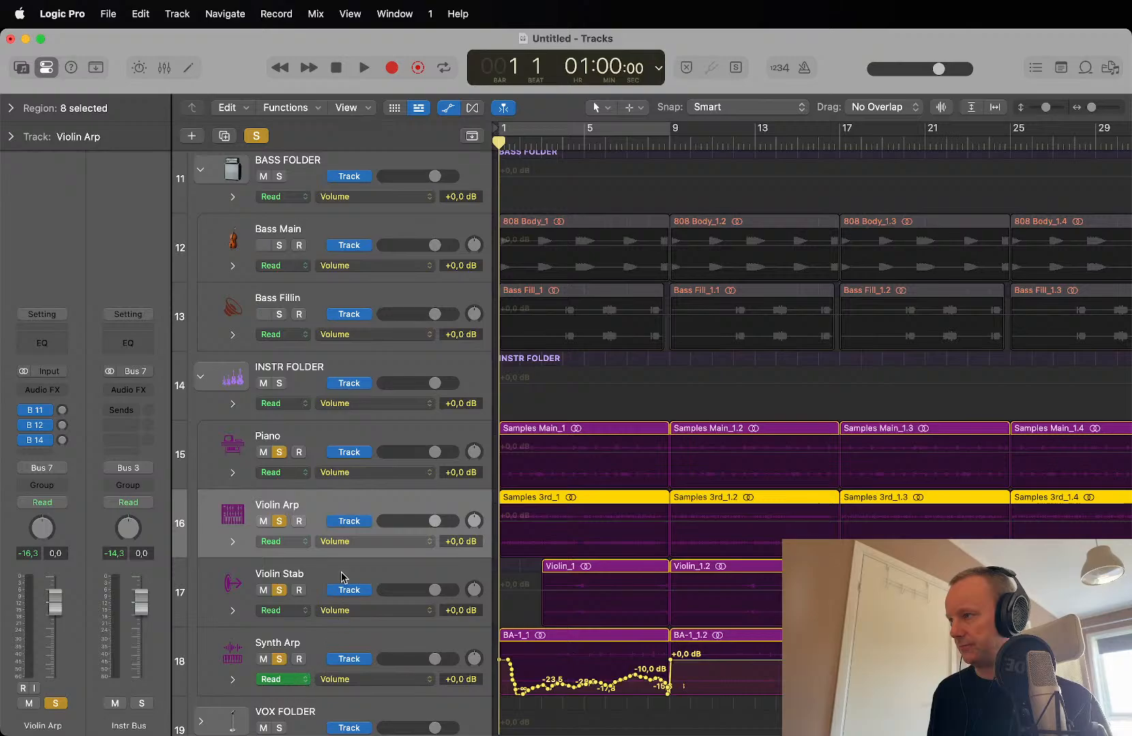
pyautogui.click(297, 544)
pyautogui.click(286, 547)
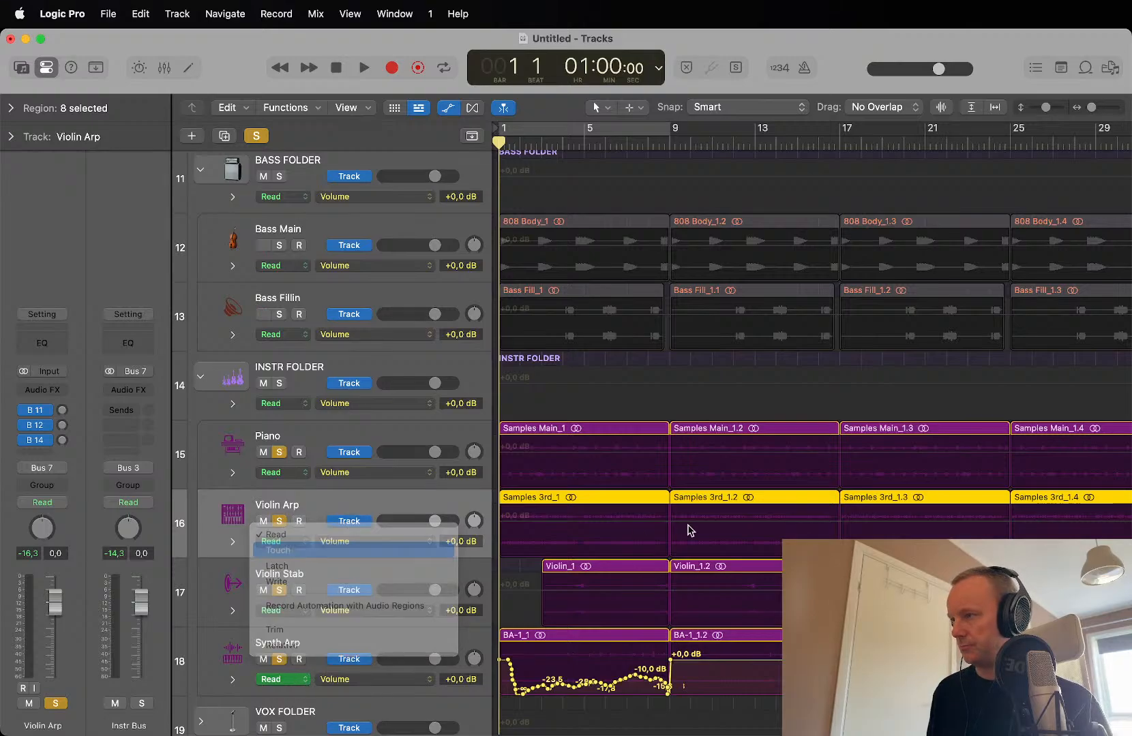
pyautogui.click(286, 542)
pyautogui.click(288, 518)
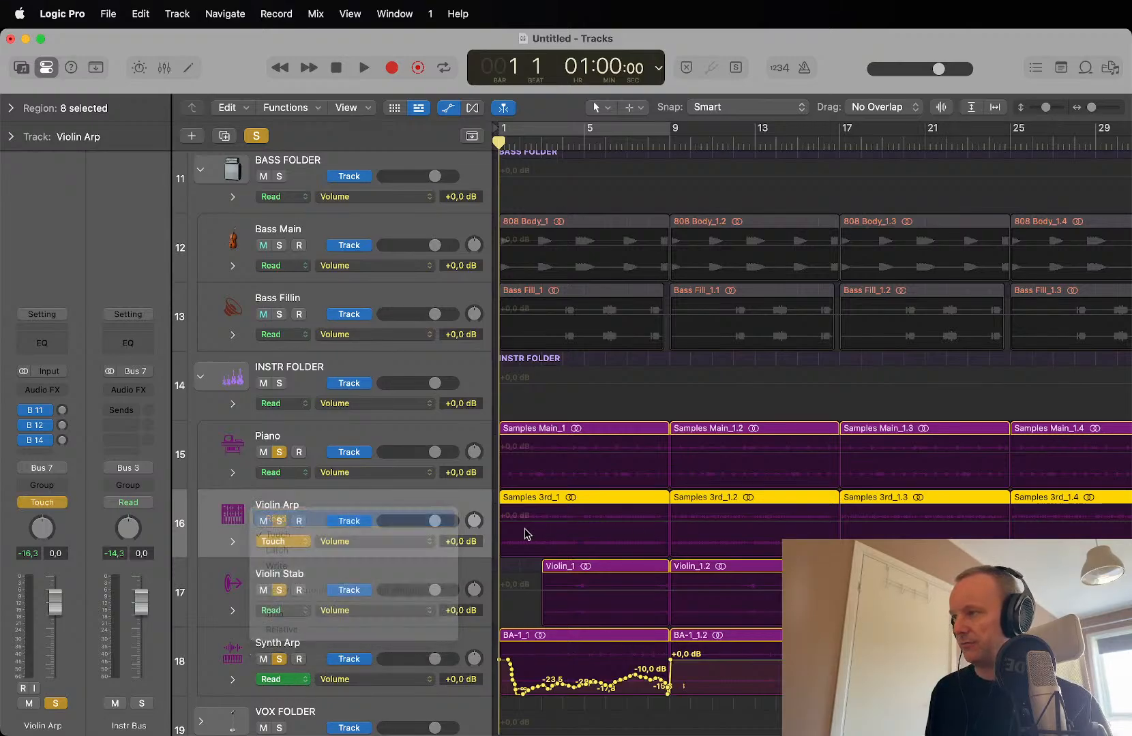
# Step: Clear all track solos and hide the track automation
pyautogui.press('super+Left')
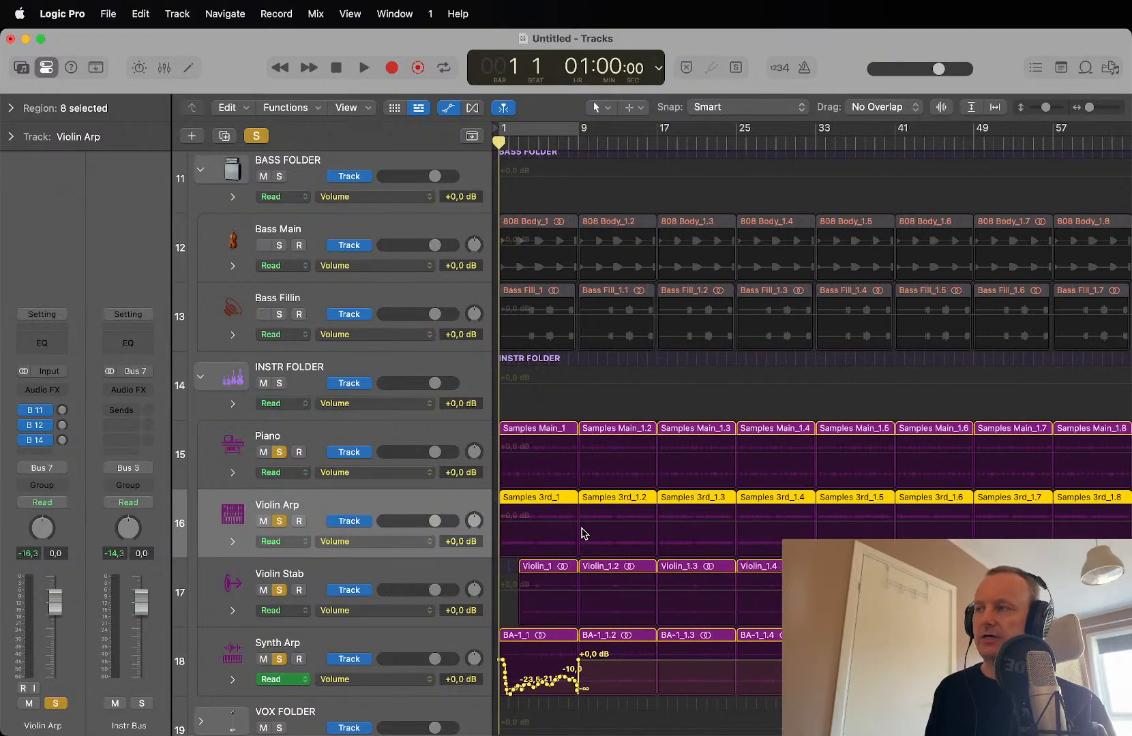
pyautogui.click(258, 137)
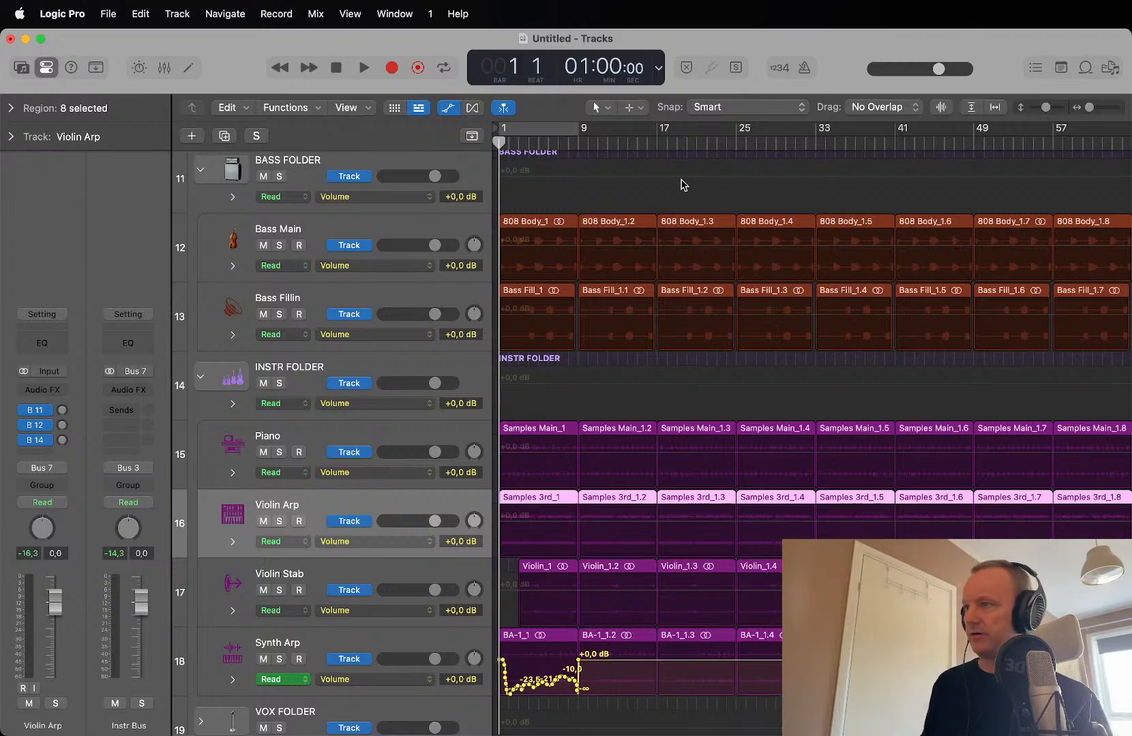
pyautogui.press('a')
# Step: Play the full mix from about bar 22 and clear the region selection
pyautogui.click(709, 140)
pyautogui.press('space')
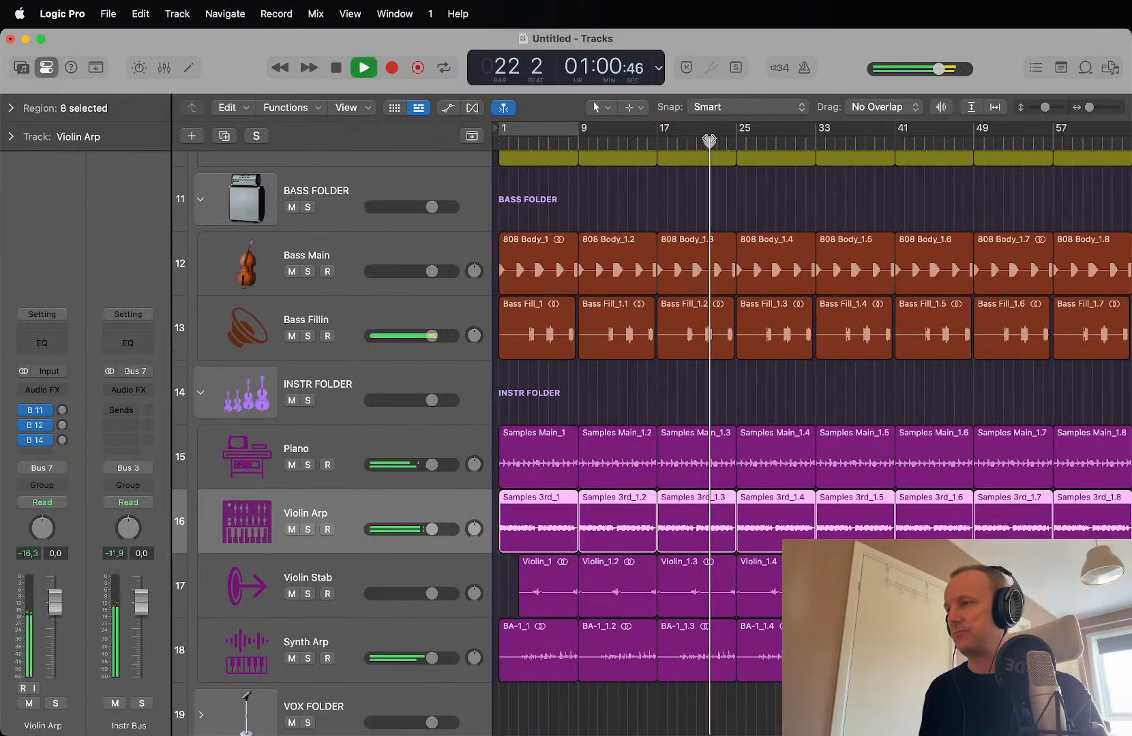
pyautogui.press('super+Up')
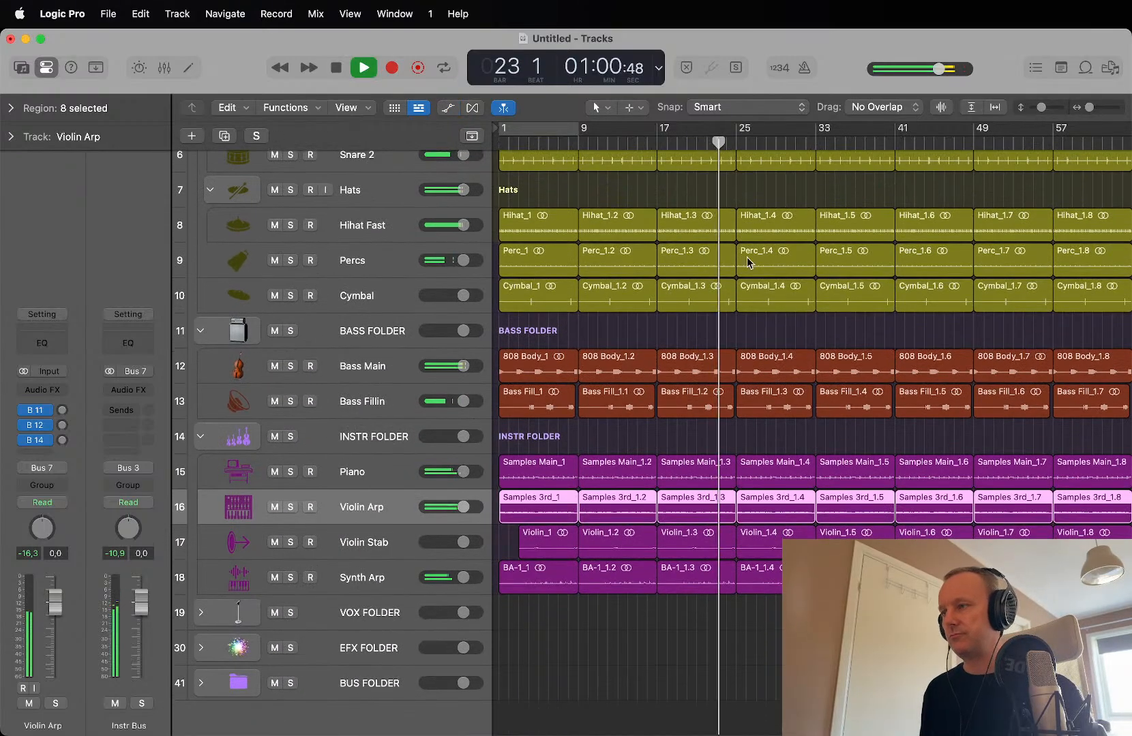
pyautogui.click(711, 605)
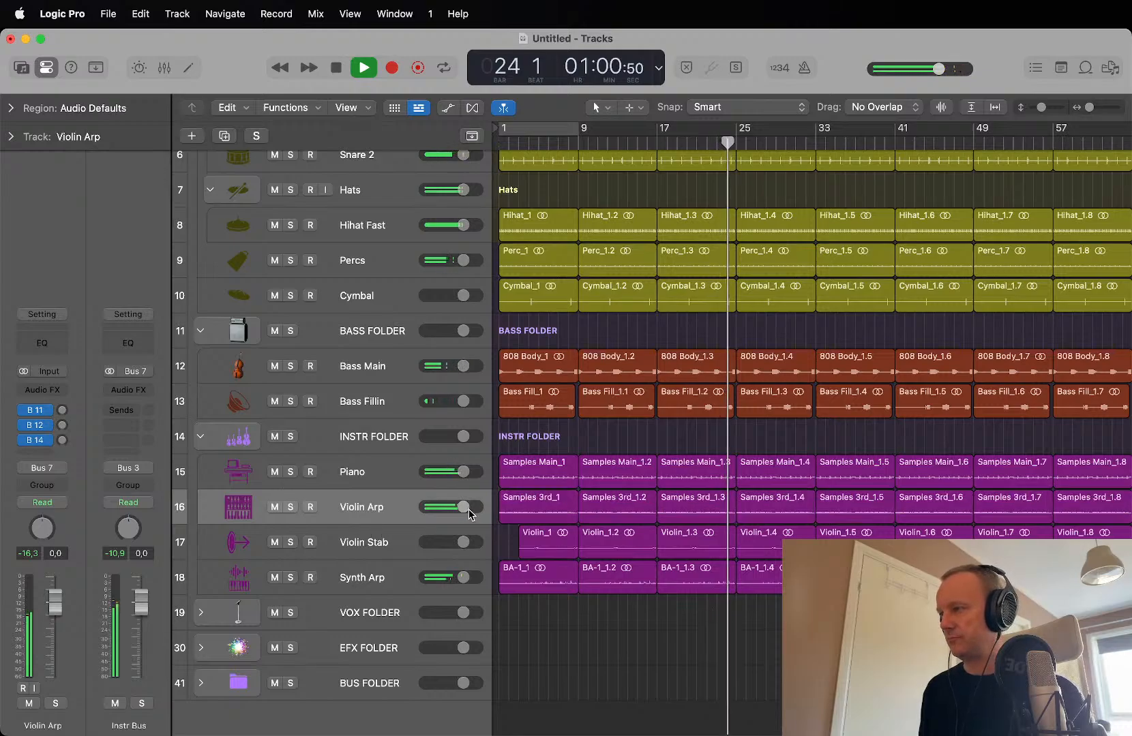
# Step: Set the Violin Arp track's volume to +0.2 dB during playback, and stop playback
pyautogui.moveTo(469, 512); pyautogui.dragTo(463, 507)
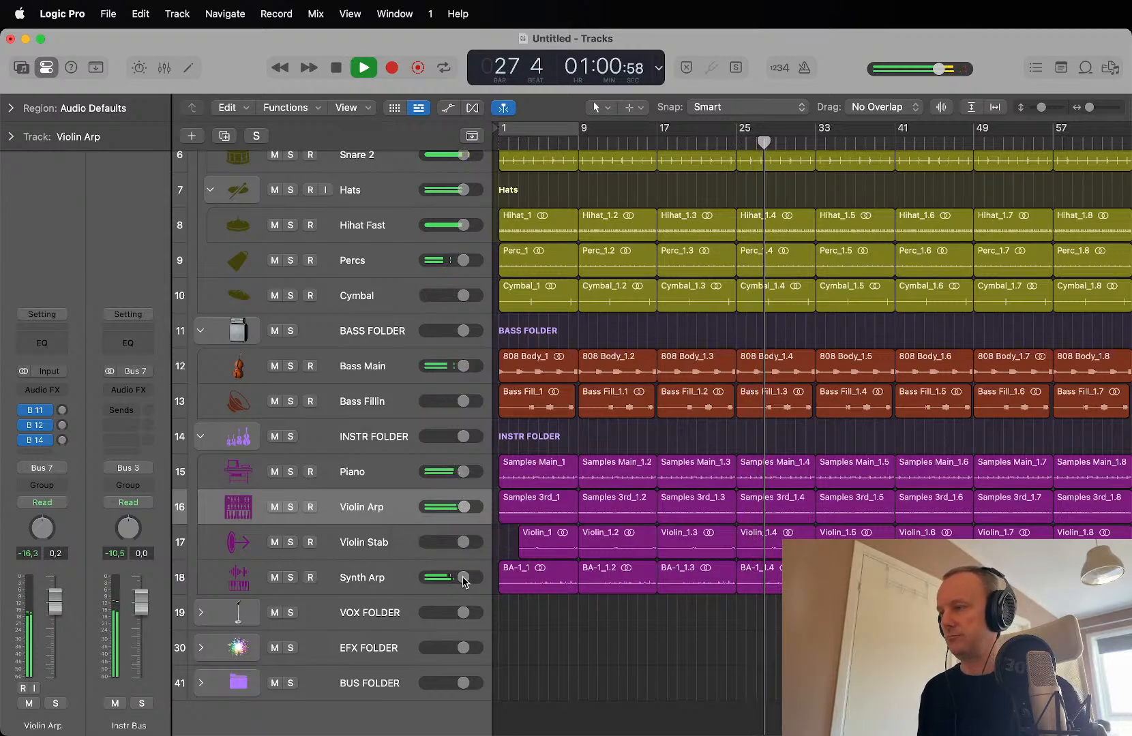
pyautogui.scroll(-1, 527, 568)
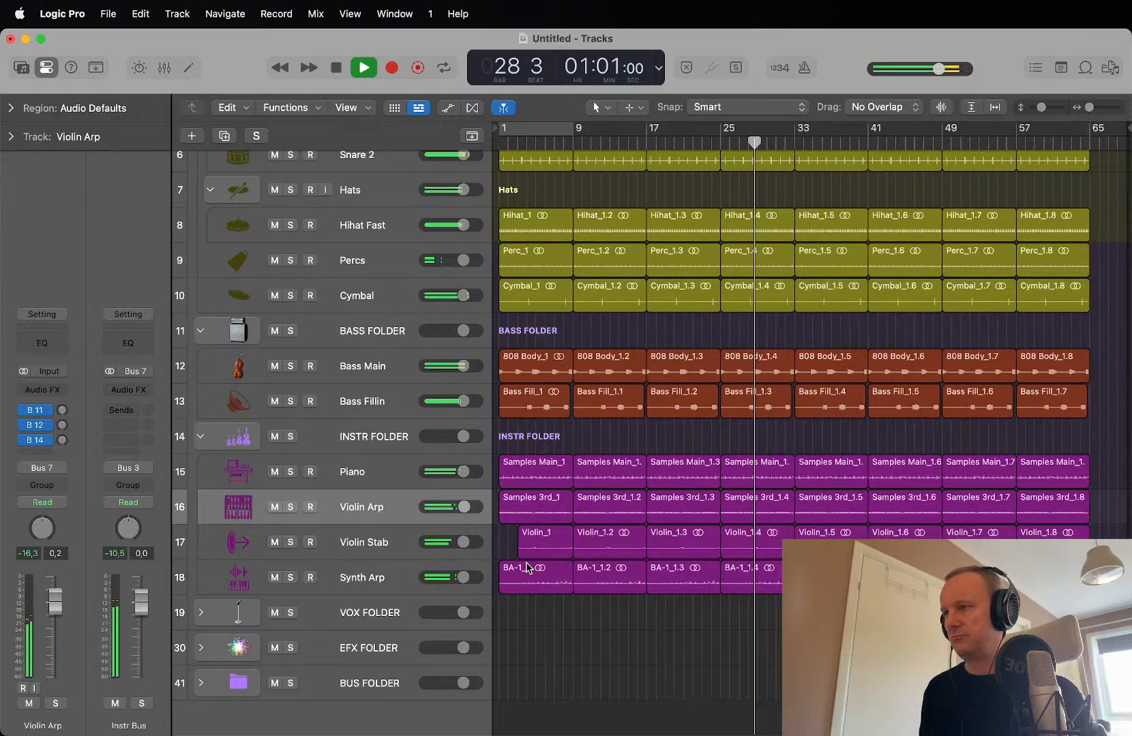
pyautogui.scroll(2, 527, 568)
pyautogui.press('space')
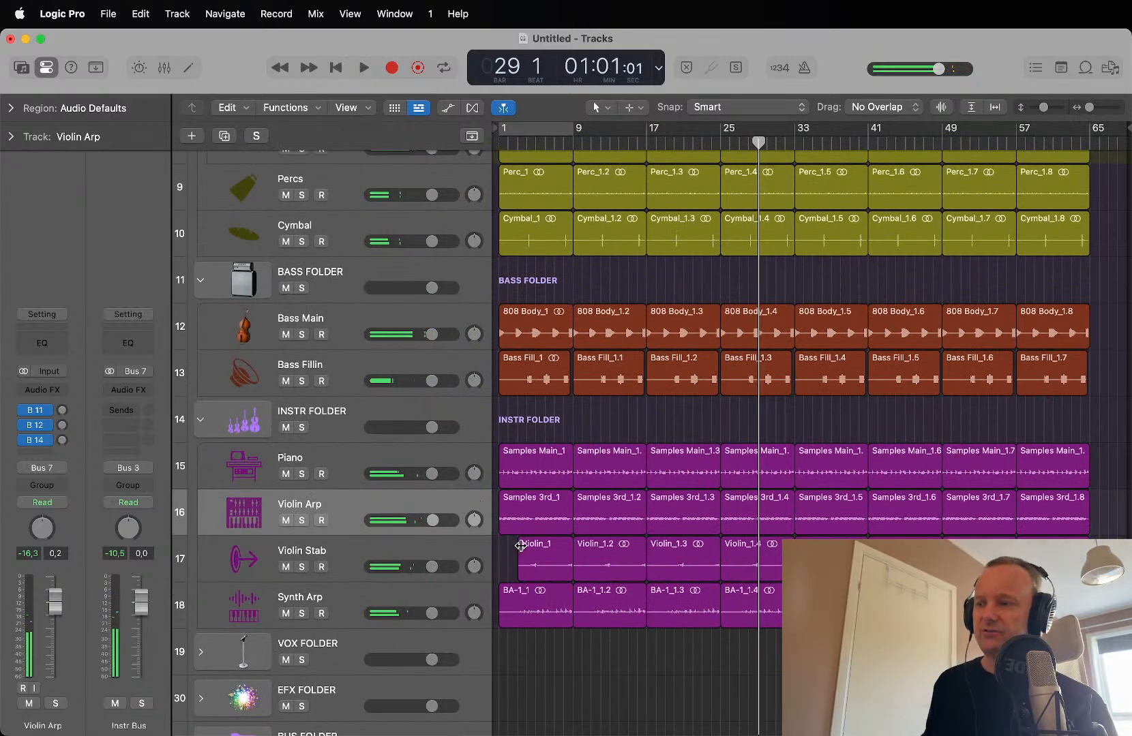
# Step: Return the playhead to bar 1, set the Violin Arp track's automation mode to Touch, and show the track automation
pyautogui.press('Return')
pyautogui.scroll(2, 540, 540)
pyautogui.scroll(3, 540, 541)
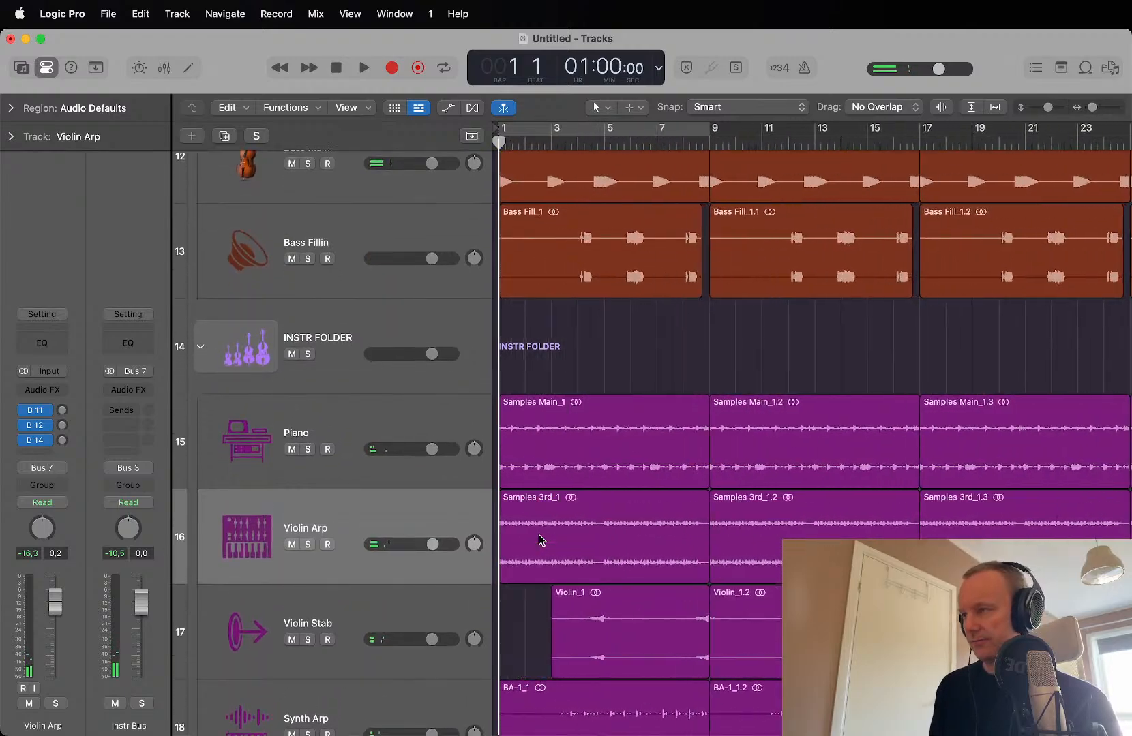
pyautogui.click(58, 506)
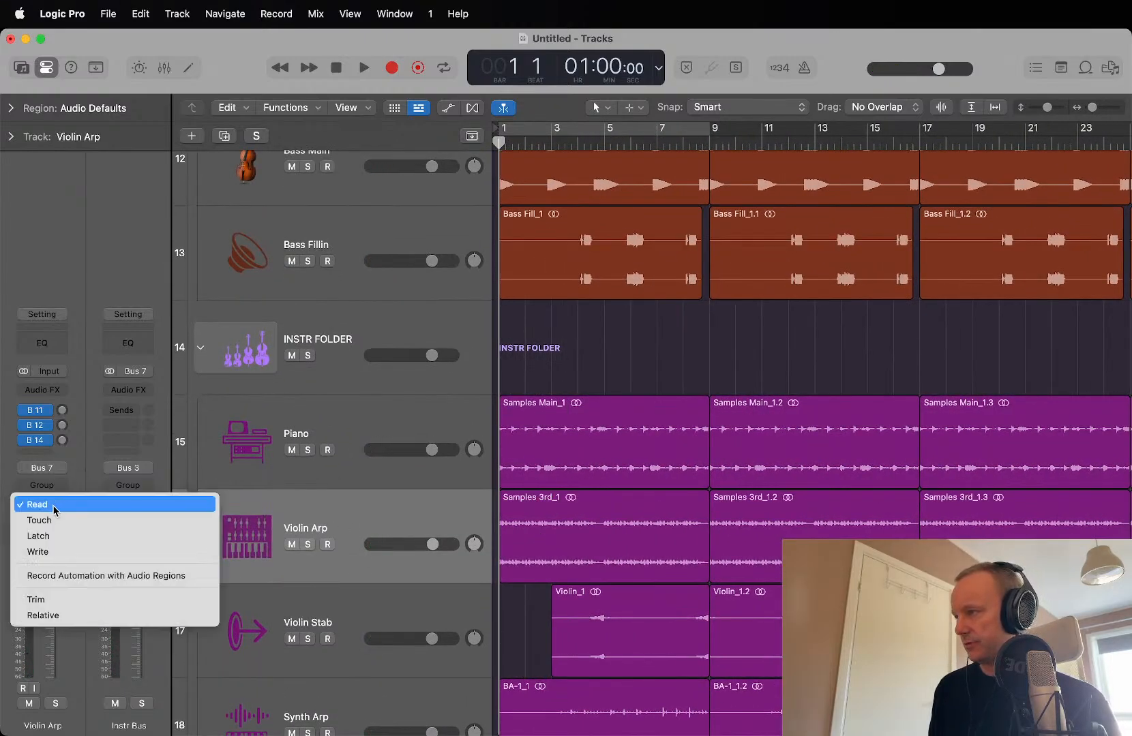
pyautogui.click(49, 519)
pyautogui.press('a')
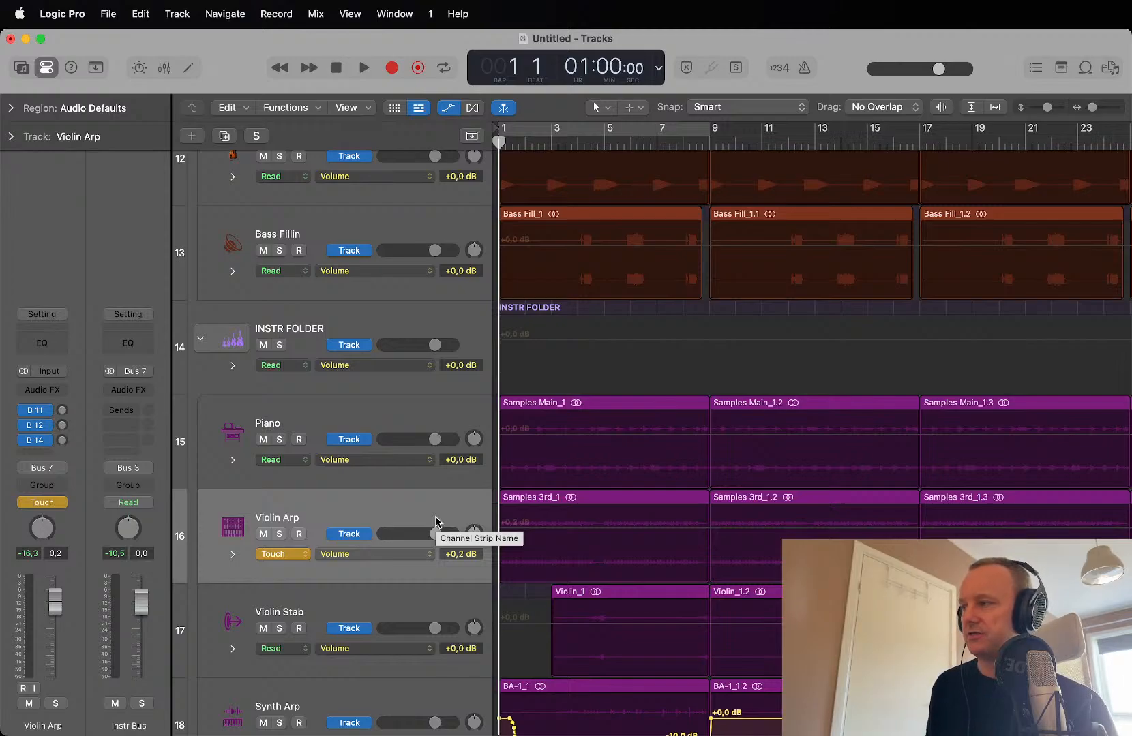
# Step: View the automation parameter choices for the Violin Arp track and leave Volume selected
pyautogui.click(406, 554)
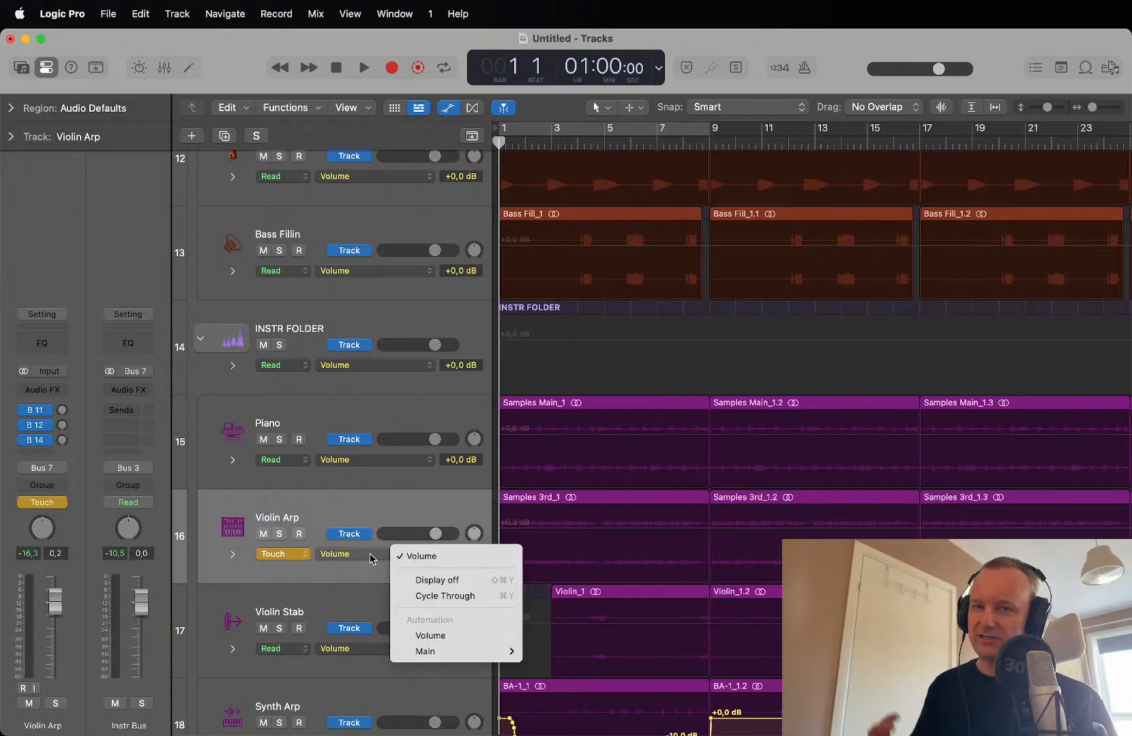
pyautogui.click(361, 515)
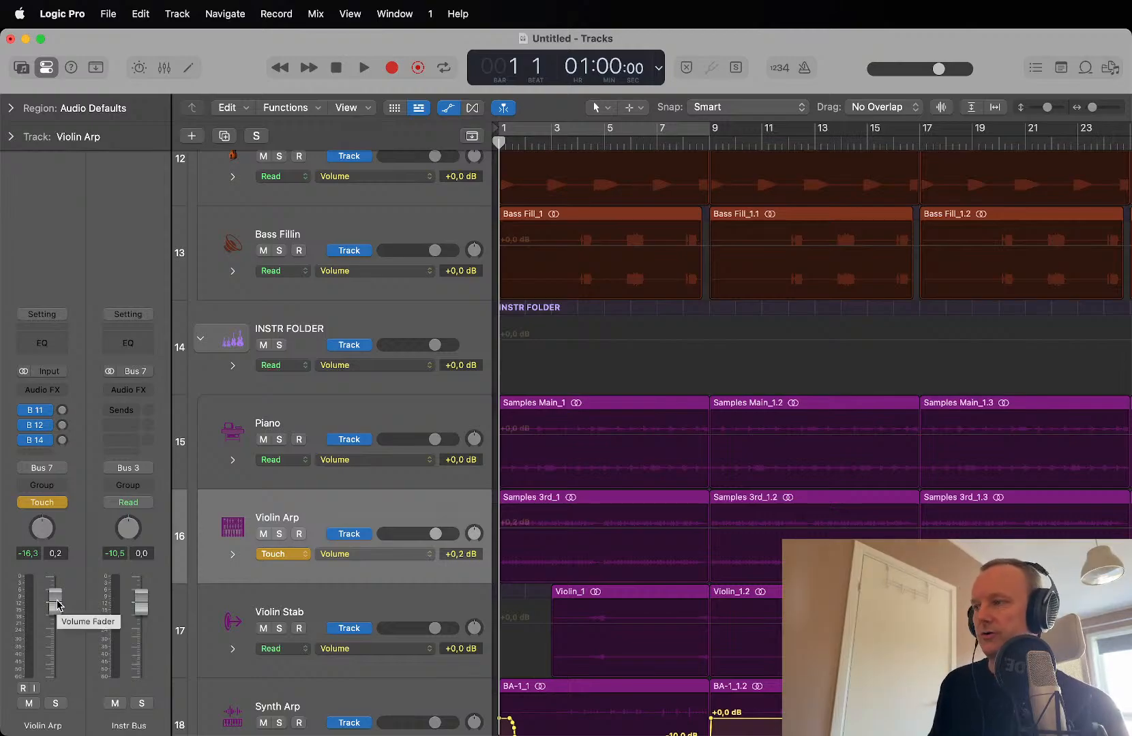
# Step: Record Touch volume automation on the Violin Arp track from bar 1 to about bar 9, stop playback, and set its automation mode to Read
pyautogui.press('space')
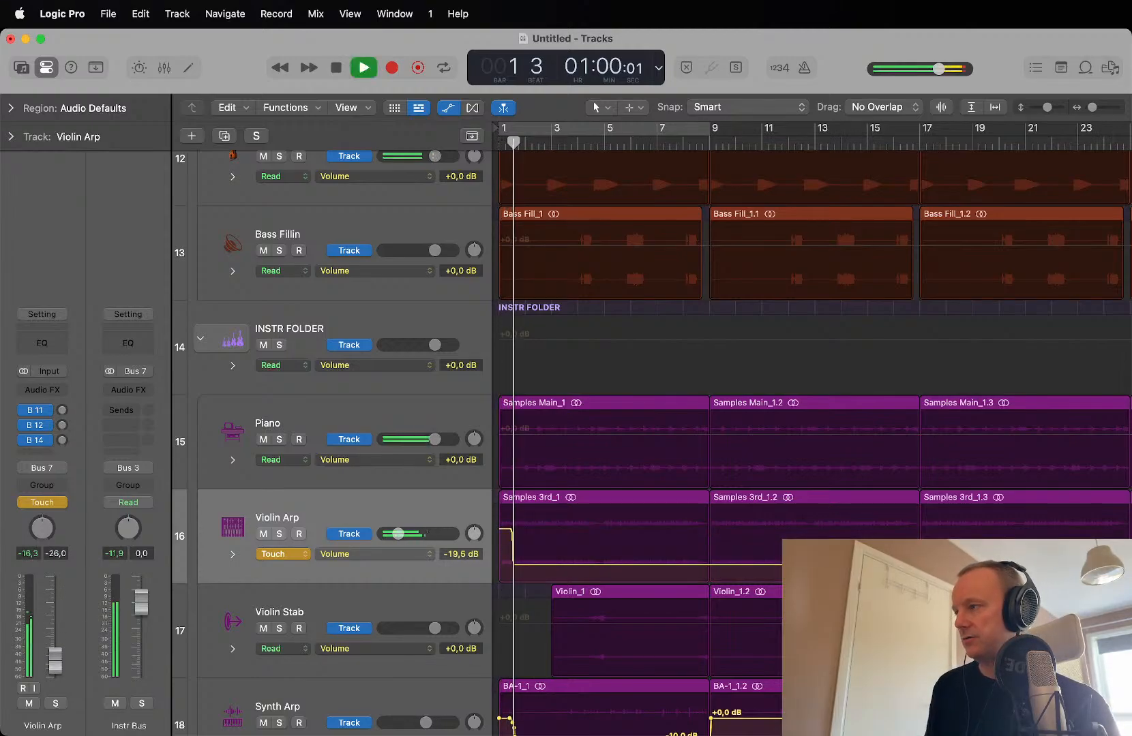
pyautogui.moveTo(56, 598)
pyautogui.mouseDown()
pyautogui.moveTo(55, 673)
pyautogui.moveTo(55, 601)
pyautogui.mouseUp()
pyautogui.press('space')
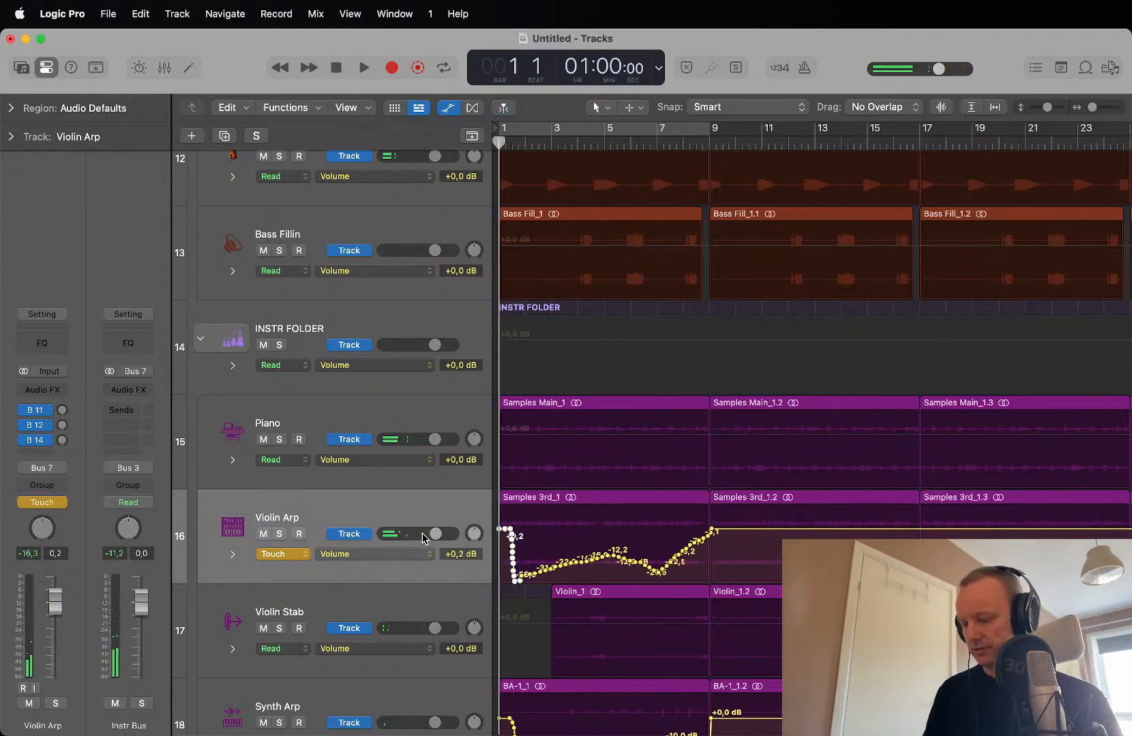
pyautogui.click(48, 505)
# Step: Hide the track automation for the whole arrangement
pyautogui.scroll(10, 676, 496)
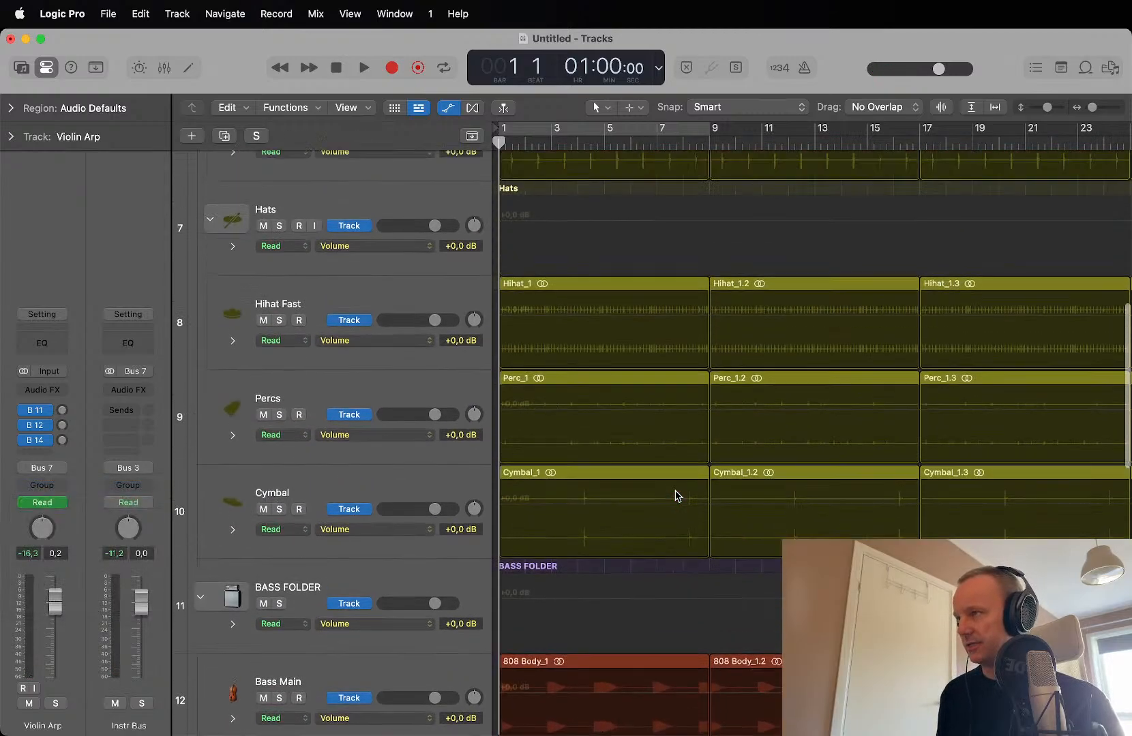
pyautogui.scroll(-5, 676, 496)
pyautogui.scroll(2, 675, 496)
pyautogui.scroll(-1, 675, 496)
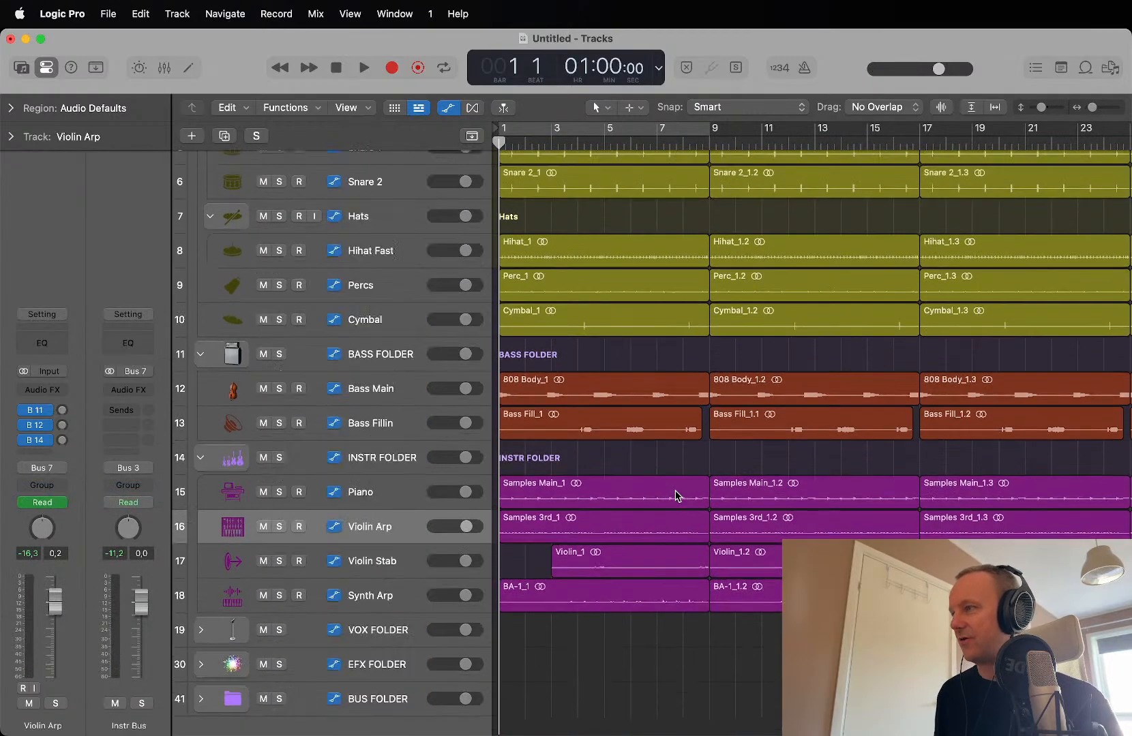
pyautogui.scroll(8, 675, 497)
pyautogui.press('a')
pyautogui.scroll(-2, 676, 496)
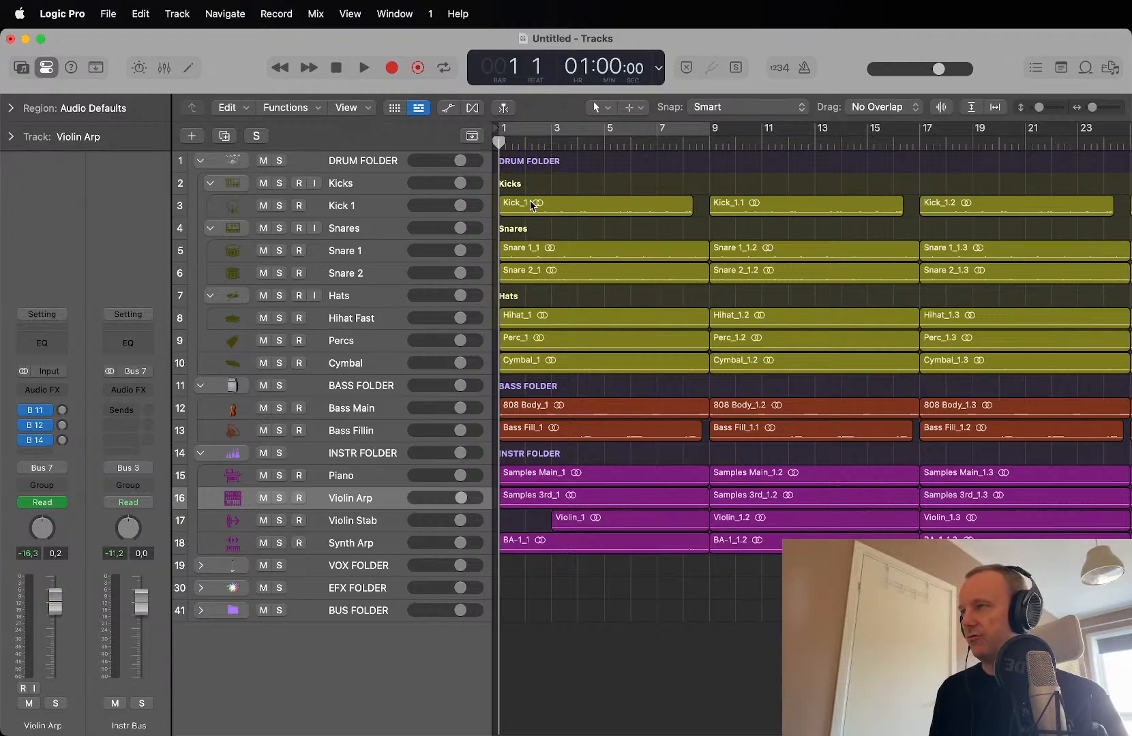
# Step: Trim the starts of the six first-section drum regions to just before bar 7 and play the arrangement from bar 1
pyautogui.moveTo(518, 186); pyautogui.dragTo(652, 385)
pyautogui.press('space')
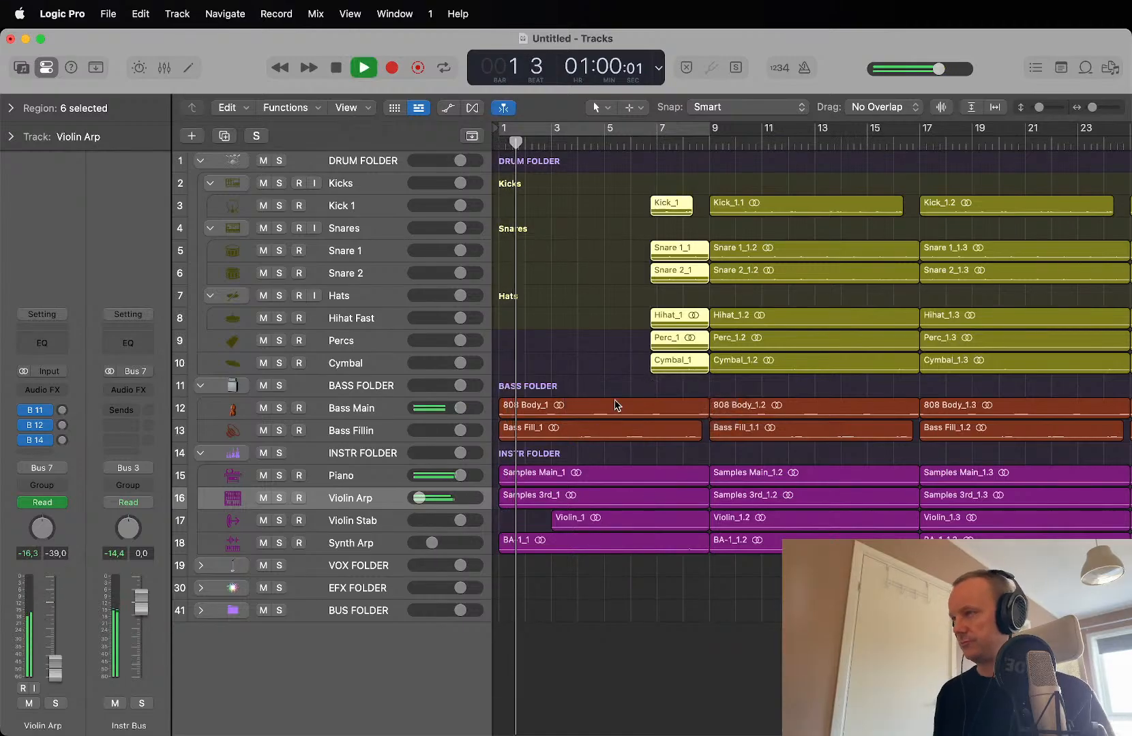
pyautogui.moveTo(509, 379)
pyautogui.mouseDown()
pyautogui.moveTo(510, 410)
pyautogui.moveTo(510, 395)
pyautogui.mouseUp()
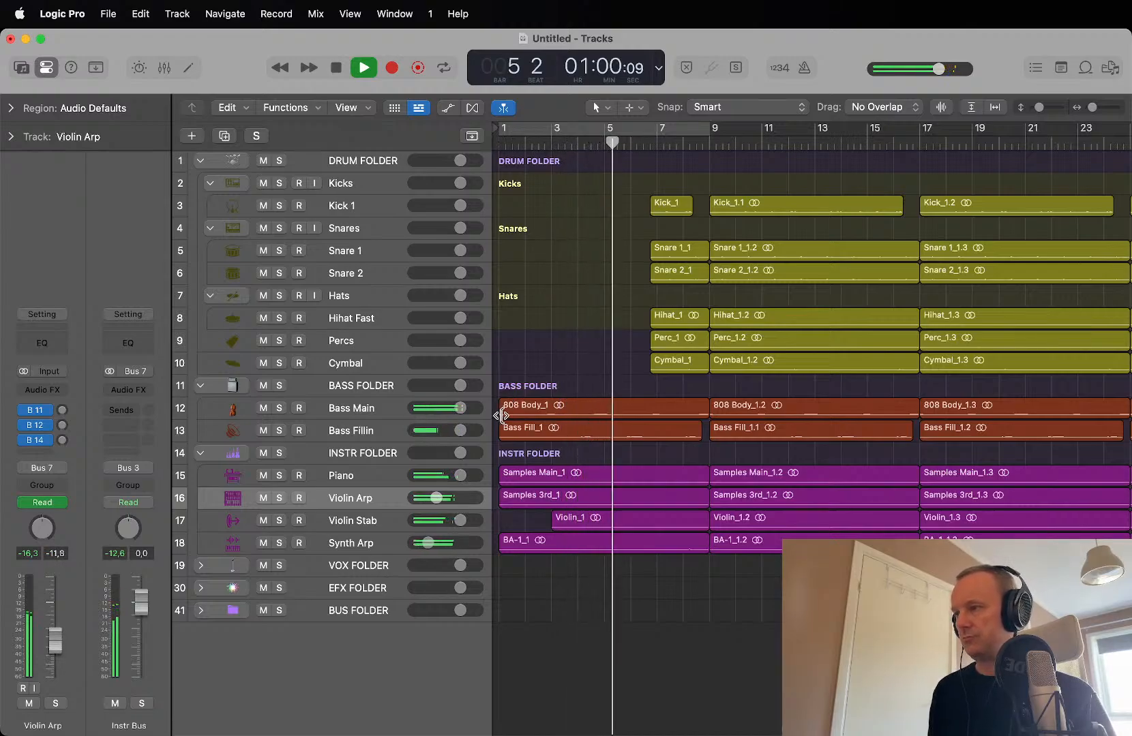
pyautogui.press('a')
pyautogui.press('a')
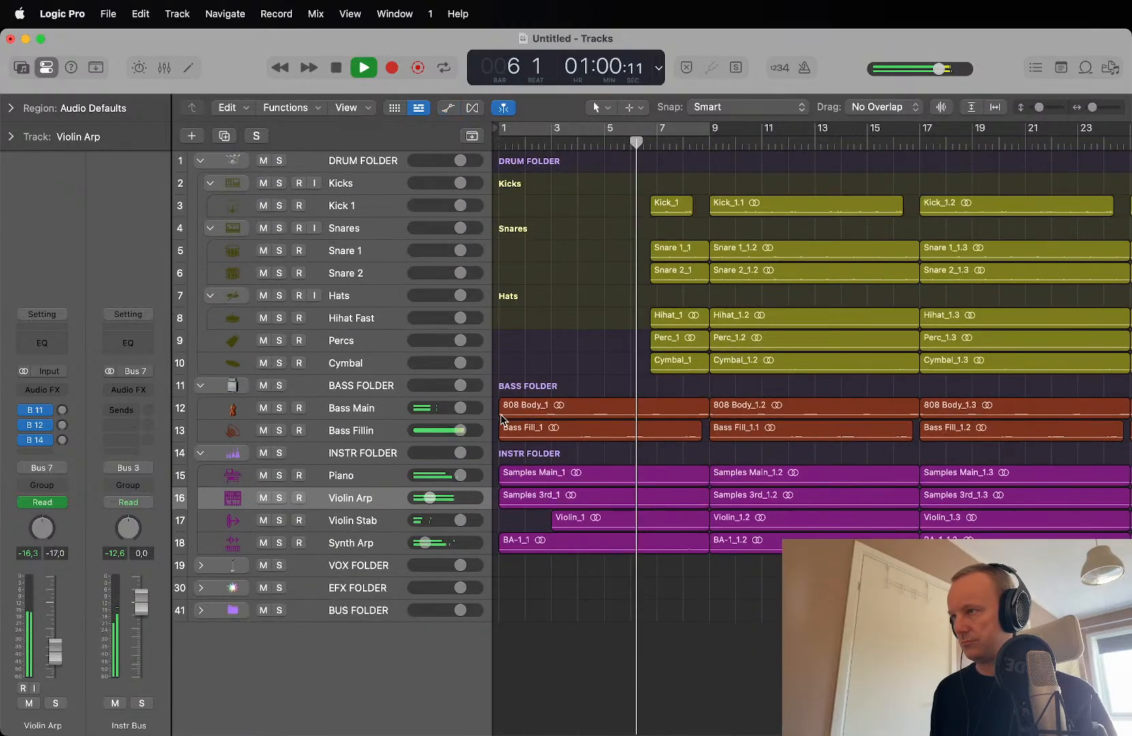
# Step: Delete the first 808 Body region and the first Kick, Snare 1, Snare 2, Hihat and Cymbal regions before bar 9
pyautogui.click(525, 412)
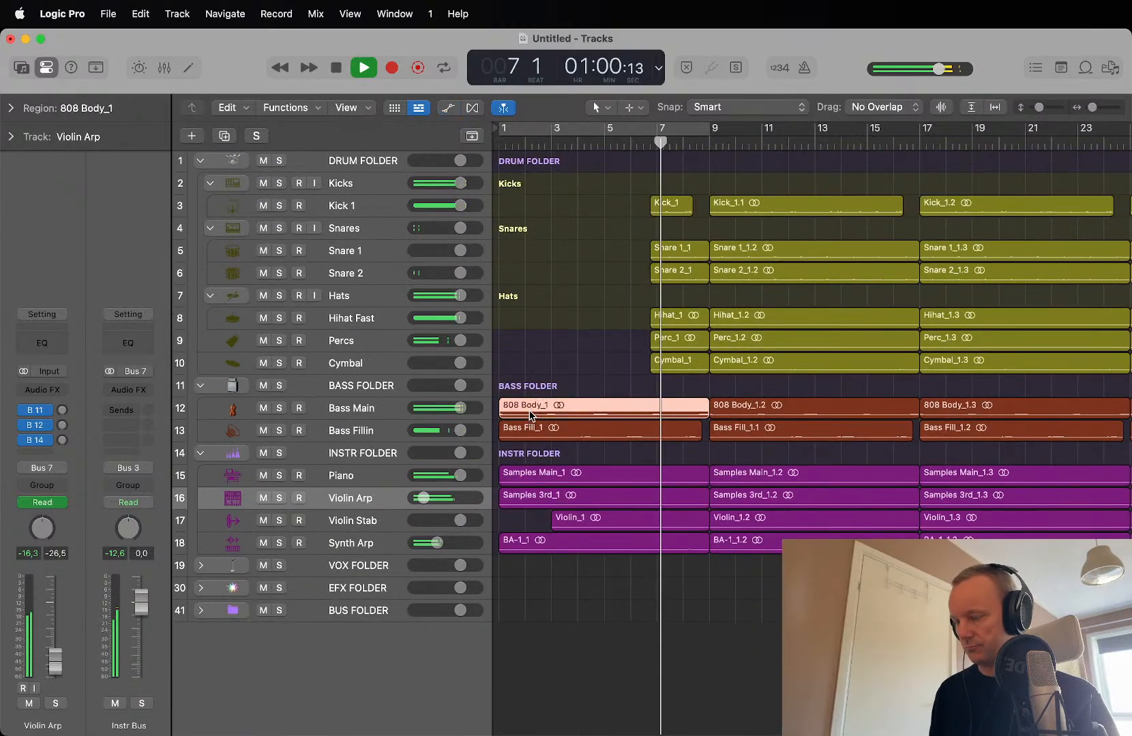
pyautogui.press('Delete')
pyautogui.moveTo(609, 386); pyautogui.dragTo(629, 349)
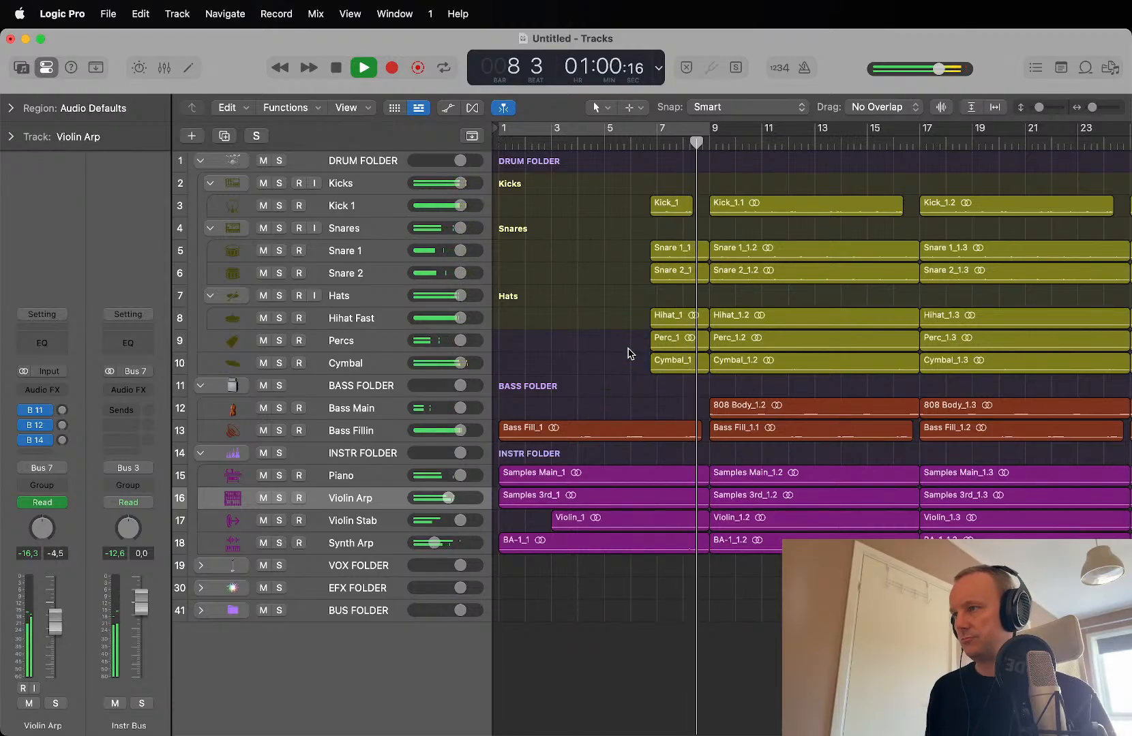
pyautogui.click(659, 367)
pyautogui.press('Delete')
pyautogui.click(672, 319)
pyautogui.press('Delete')
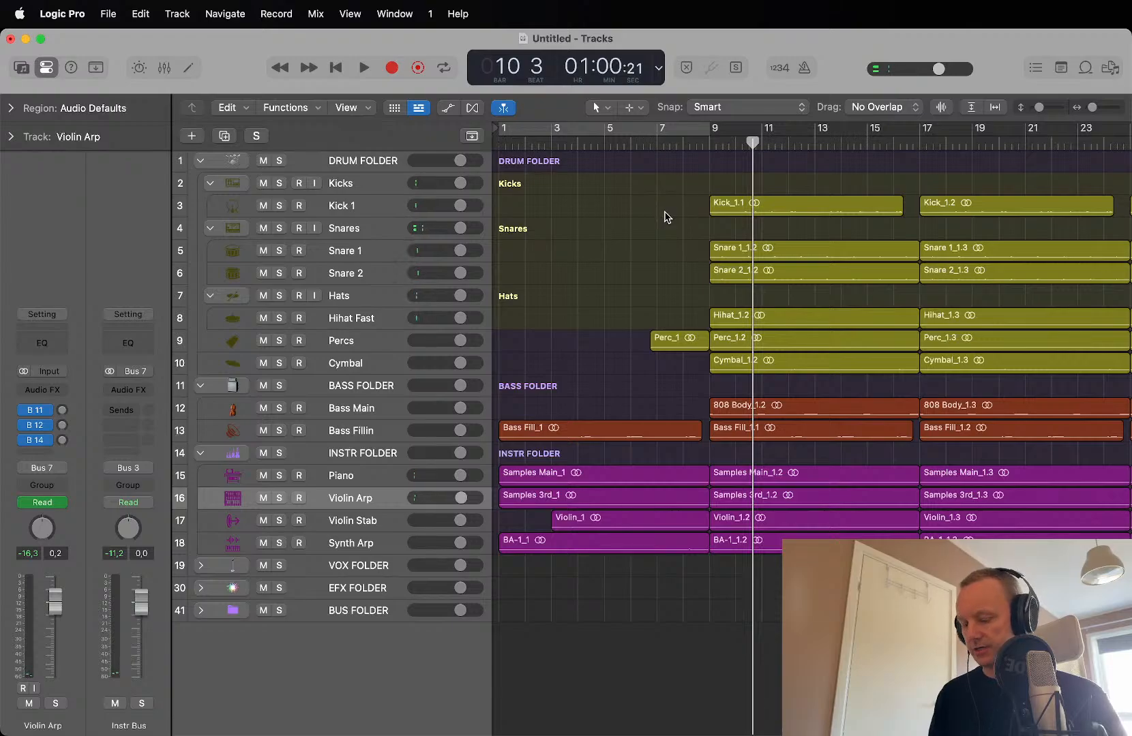
# Step: Return the playhead to bar 1 and play the thinned-out intro
pyautogui.press('Return')
pyautogui.press('space')
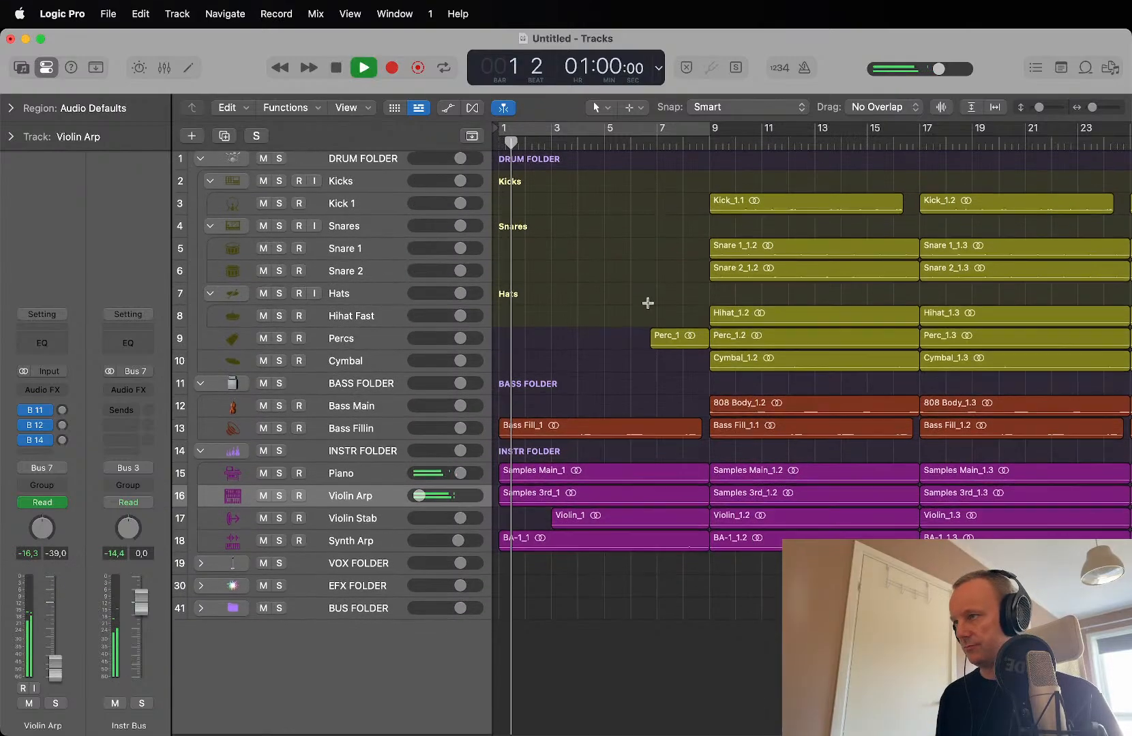
pyautogui.press('super+Down')
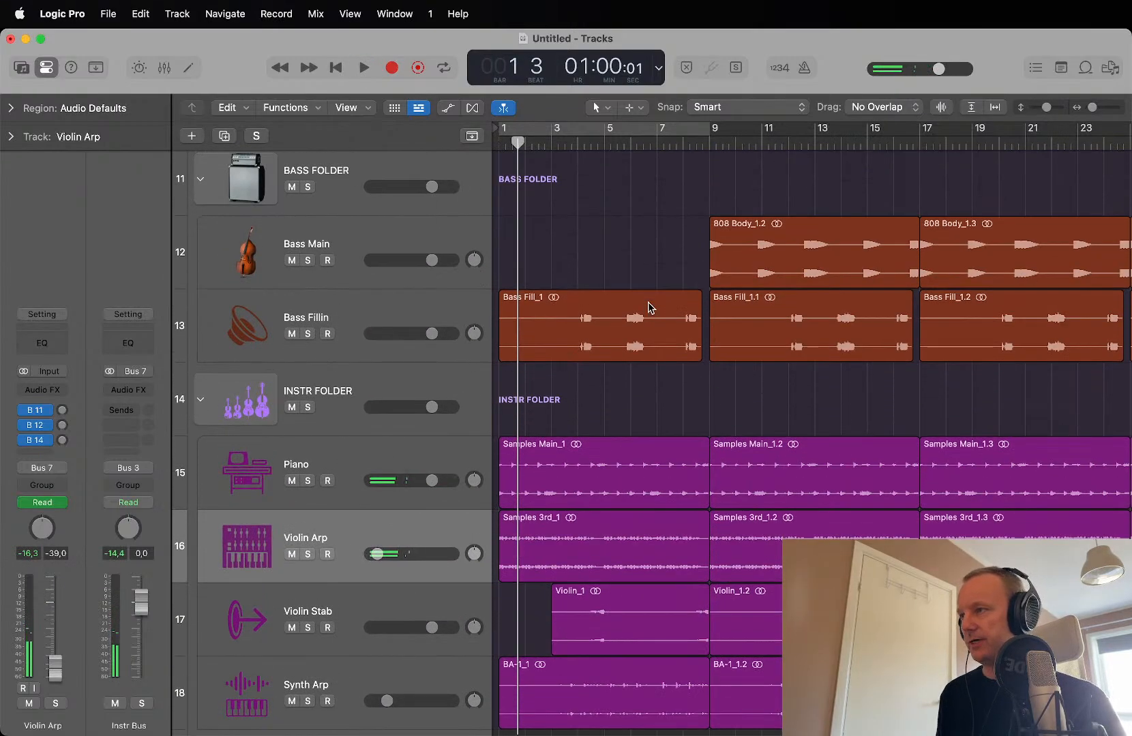
pyautogui.press('super+Right')
pyautogui.press('space')
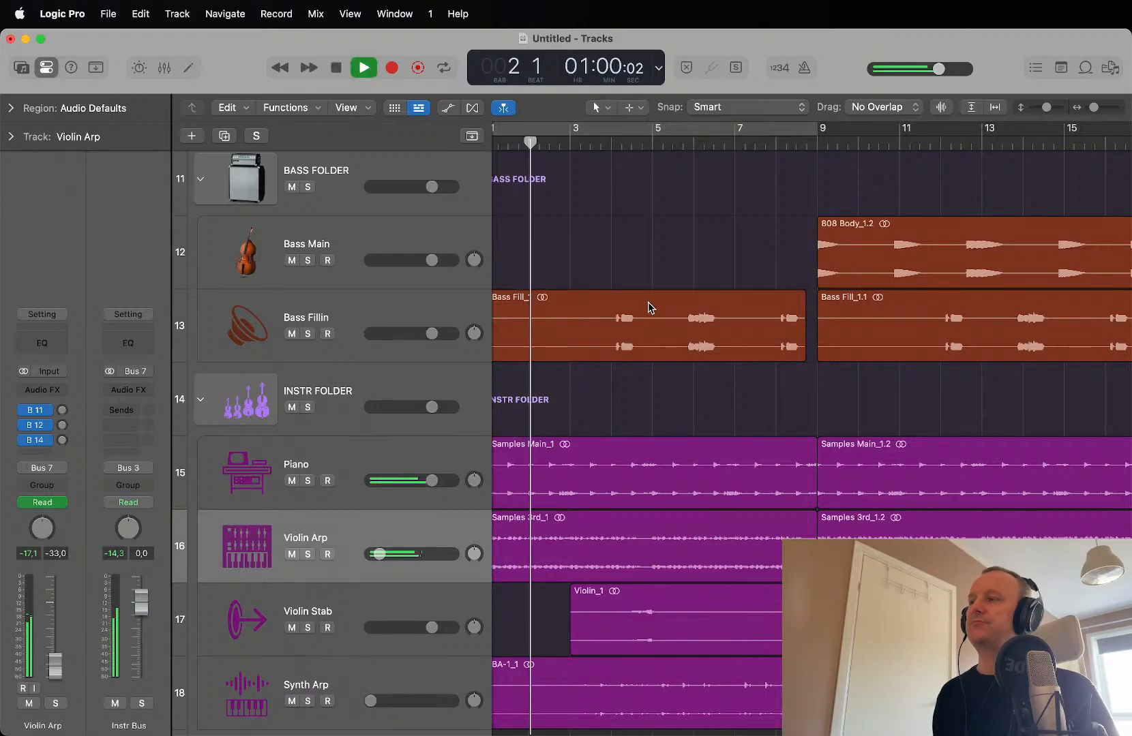
# Step: Extend the Perc_1 region back to bar 1, and then shorten it to start at bar 5 with a length of 4 bars
pyautogui.scroll(1, 650, 307)
pyautogui.scroll(-5, 649, 304)
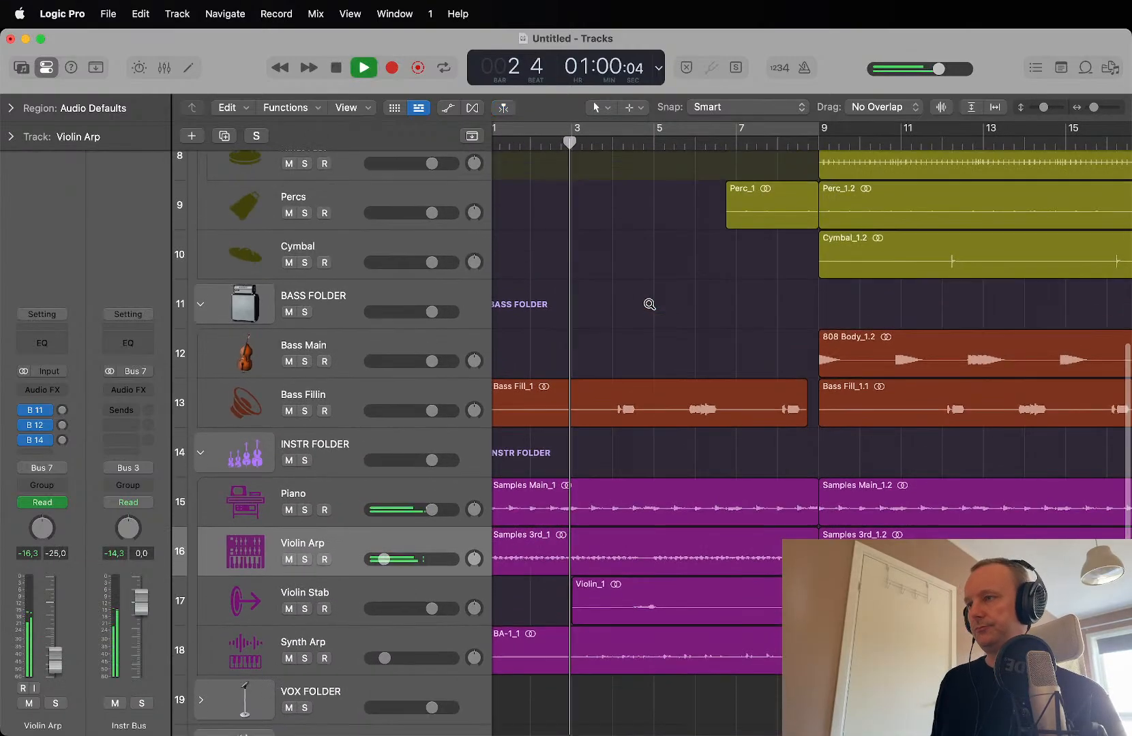
pyautogui.scroll(-2, 649, 304)
pyautogui.scroll(3, 649, 306)
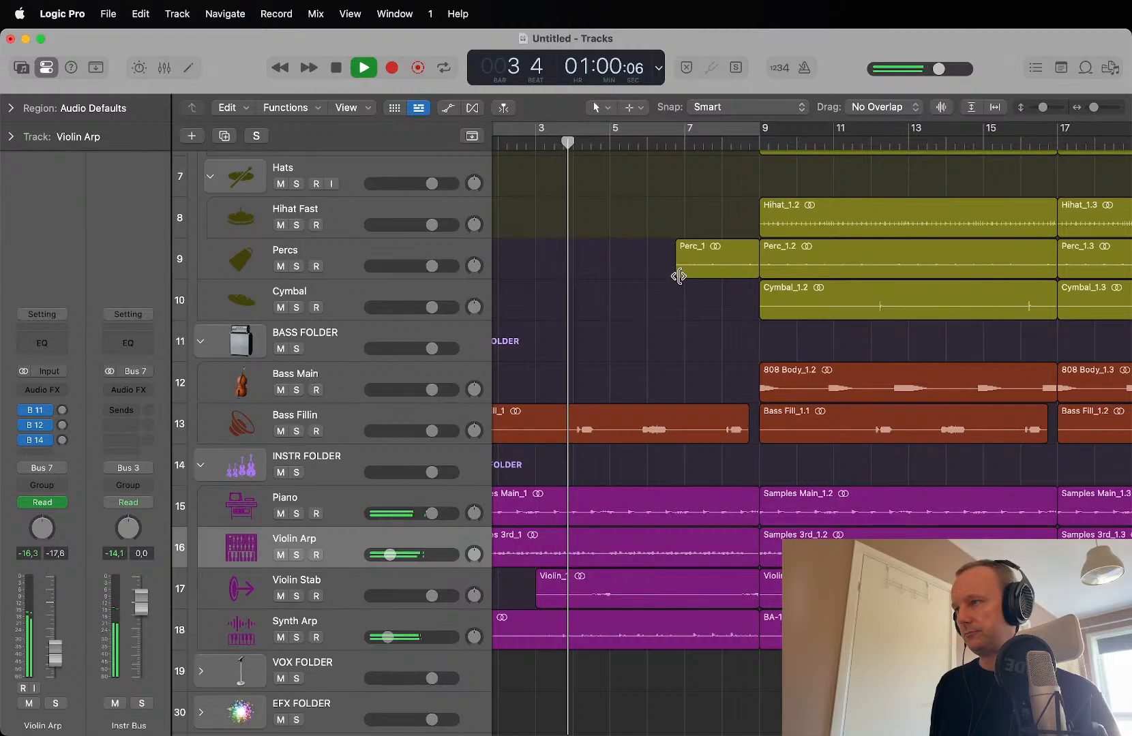
pyautogui.moveTo(675, 273); pyautogui.dragTo(223, 238)
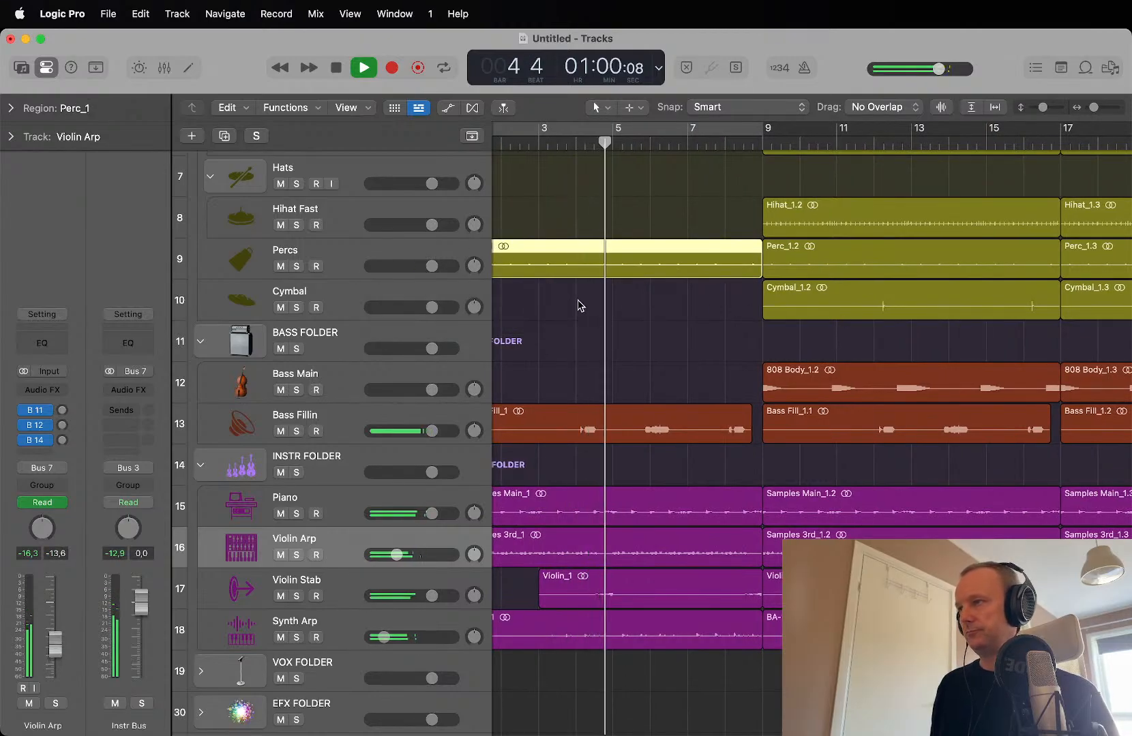
pyautogui.hscroll(-2, 575, 306)
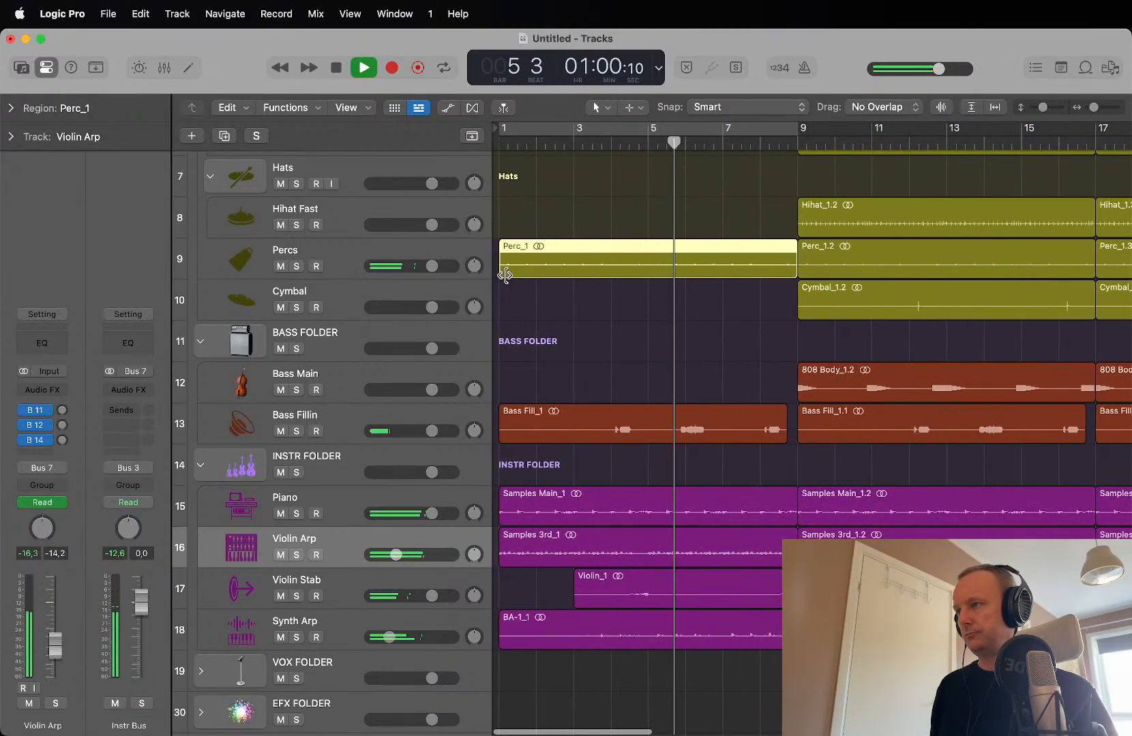
pyautogui.moveTo(503, 271); pyautogui.dragTo(650, 315)
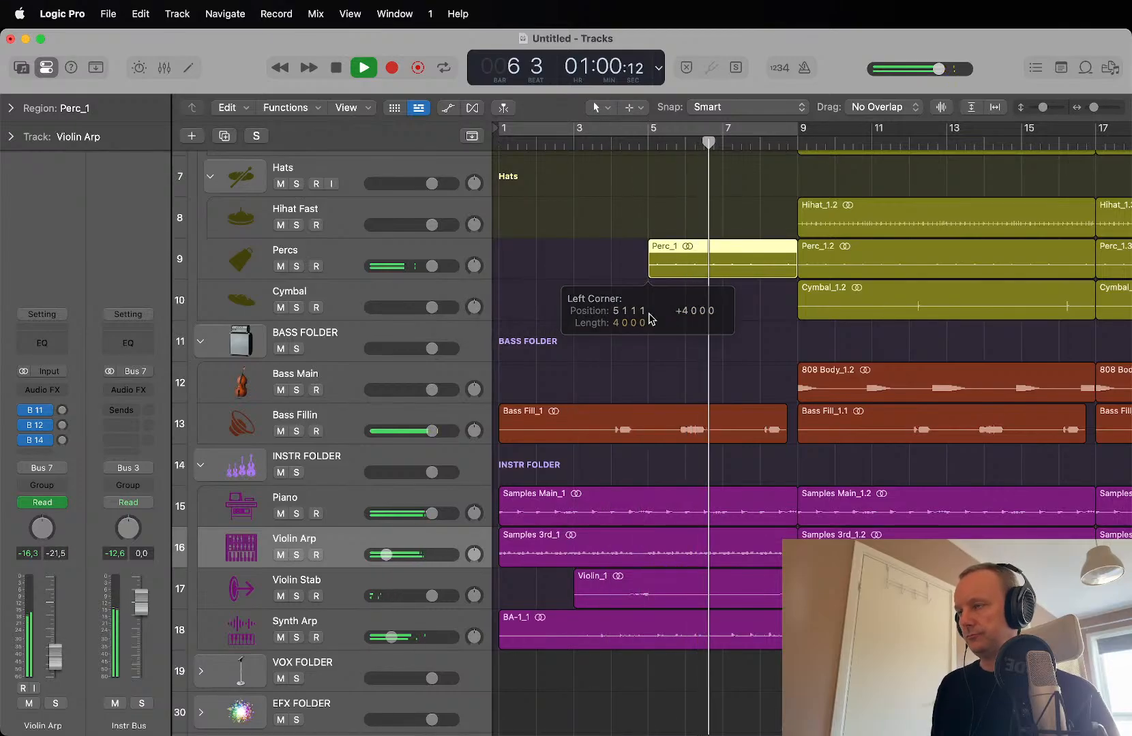
pyautogui.click(651, 319)
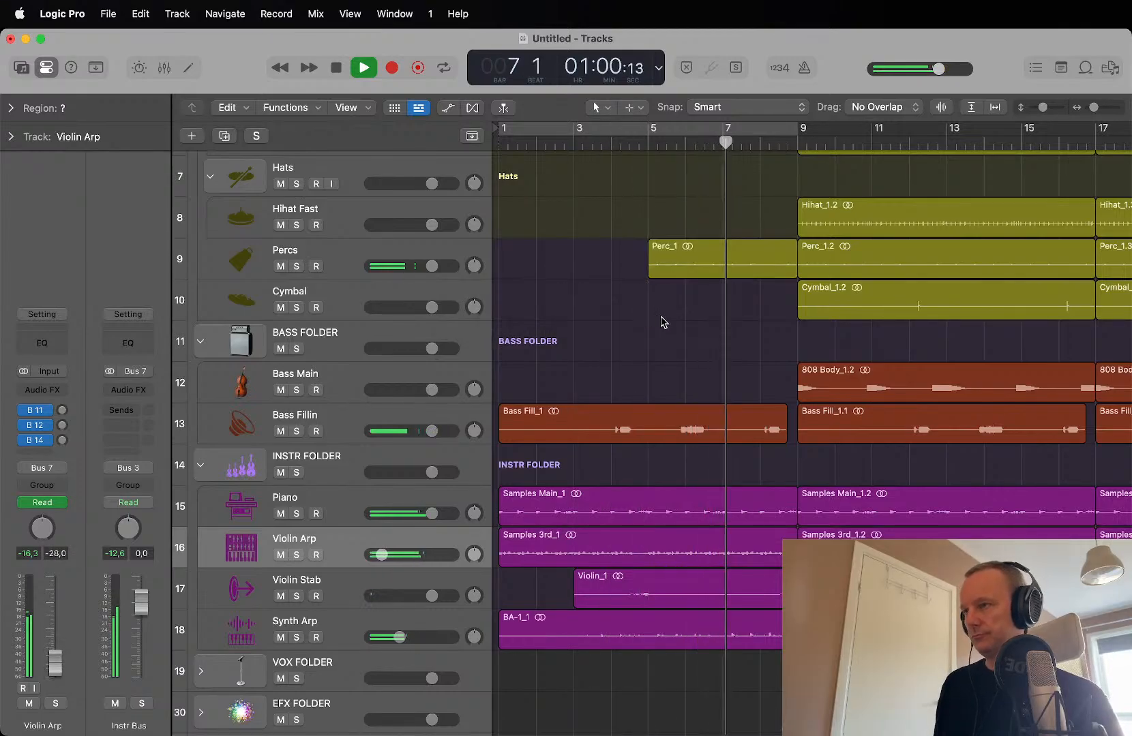
# Step: Delete the Samples Main_1.2 region starting at bar 9 on the Piano track and return the playhead to bar 1
pyautogui.click(844, 516)
pyautogui.press('Delete')
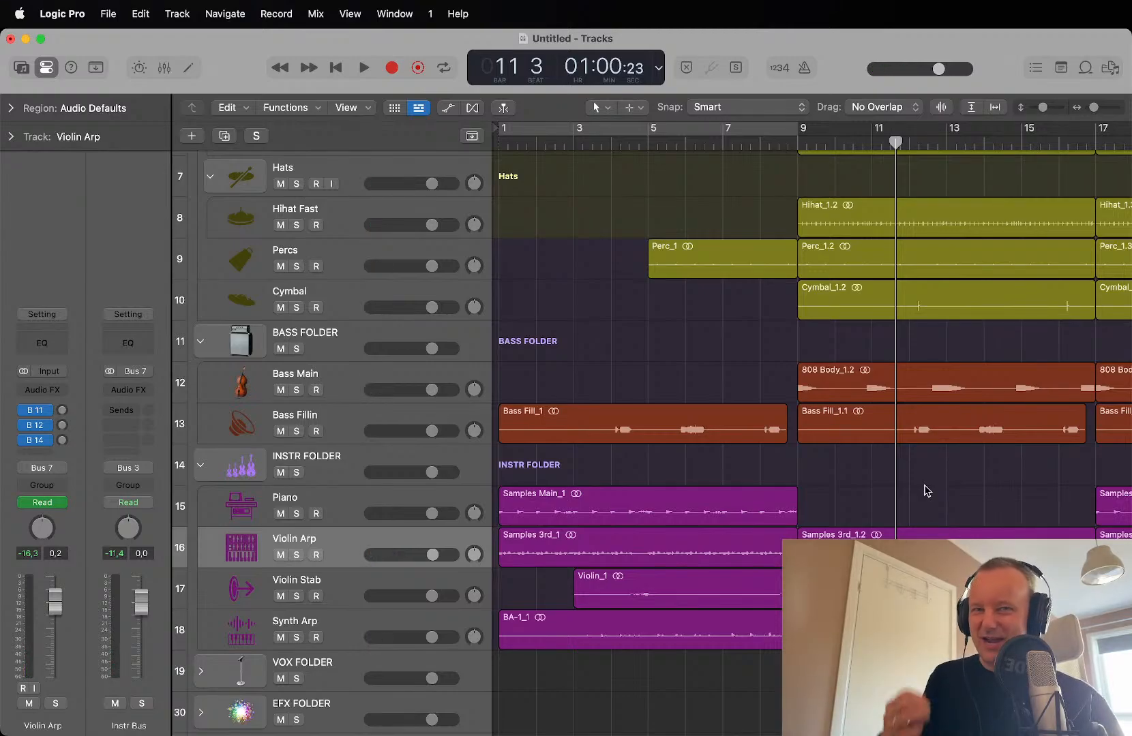
pyautogui.press('Return')
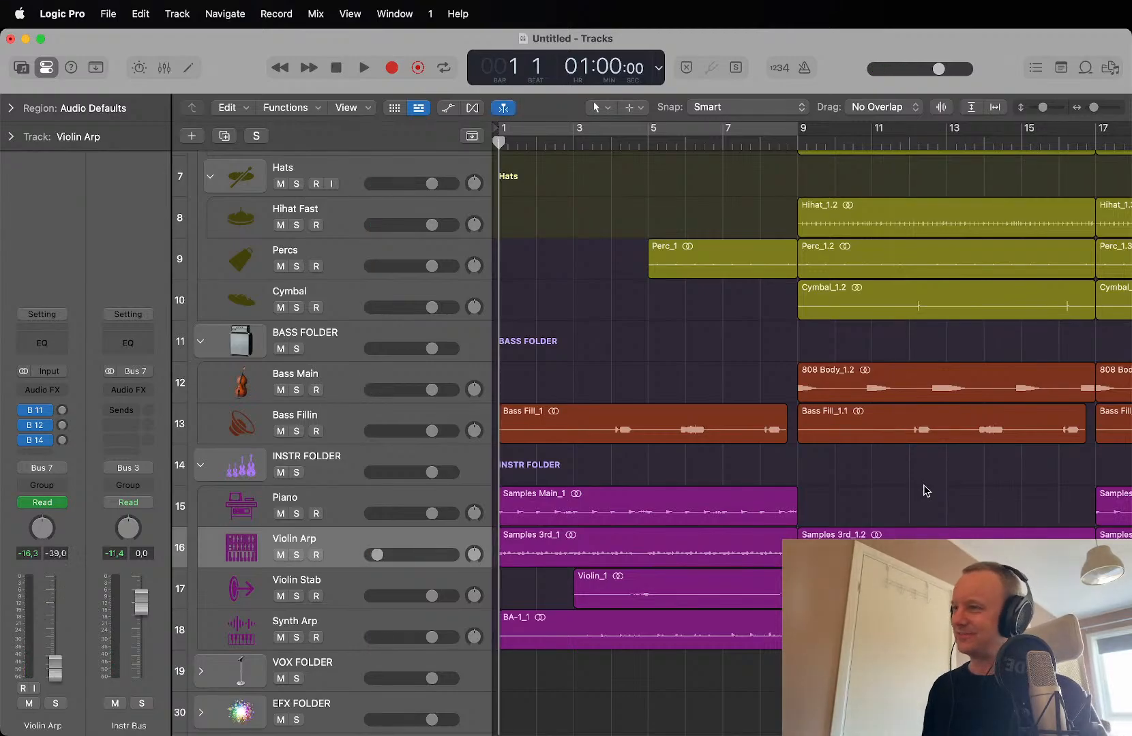
# Step: Place the playhead at bar 5, play through the transition past bar 9, and stop playback
pyautogui.scroll(3, 924, 487)
pyautogui.hscroll(-3, 924, 488)
pyautogui.scroll(-2, 925, 487)
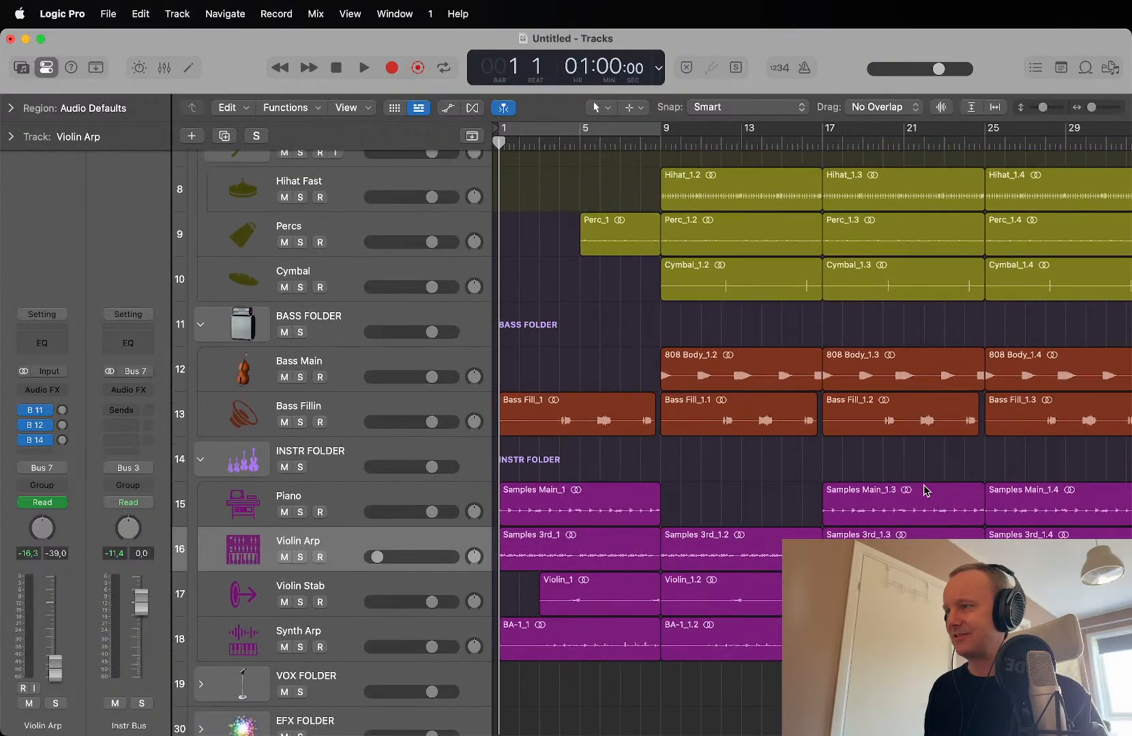
pyautogui.hscroll(3, 924, 487)
pyautogui.click(667, 147)
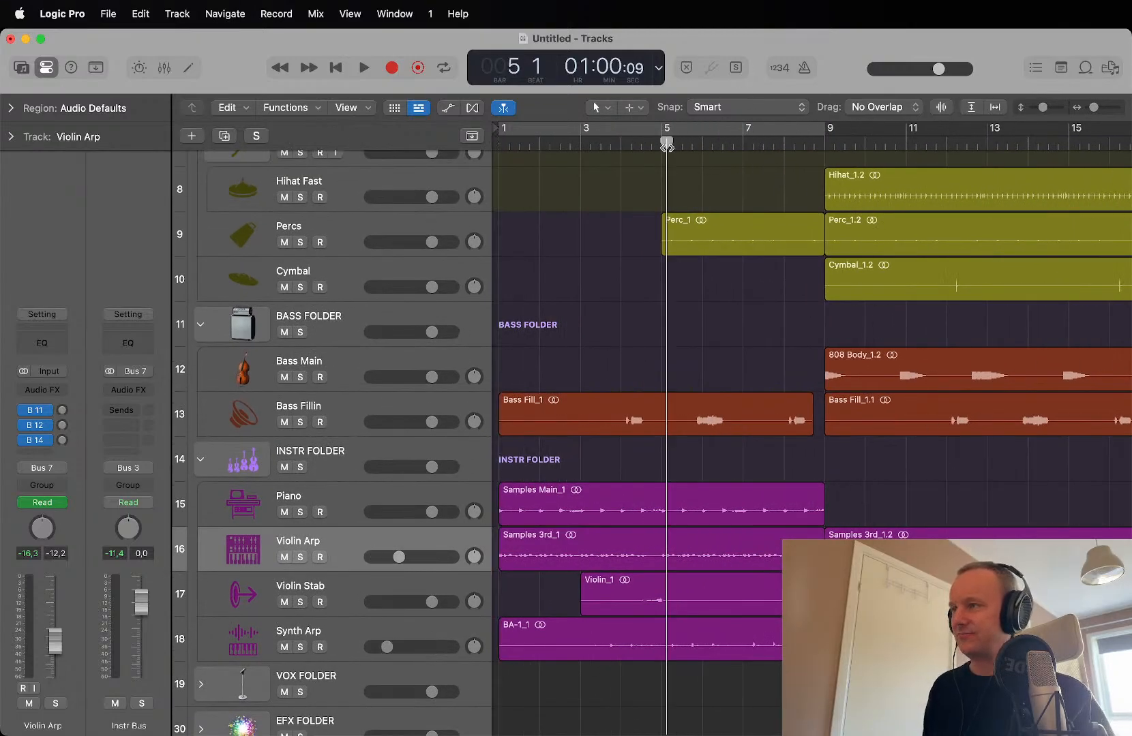
pyautogui.moveTo(666, 146); pyautogui.dragTo(658, 145)
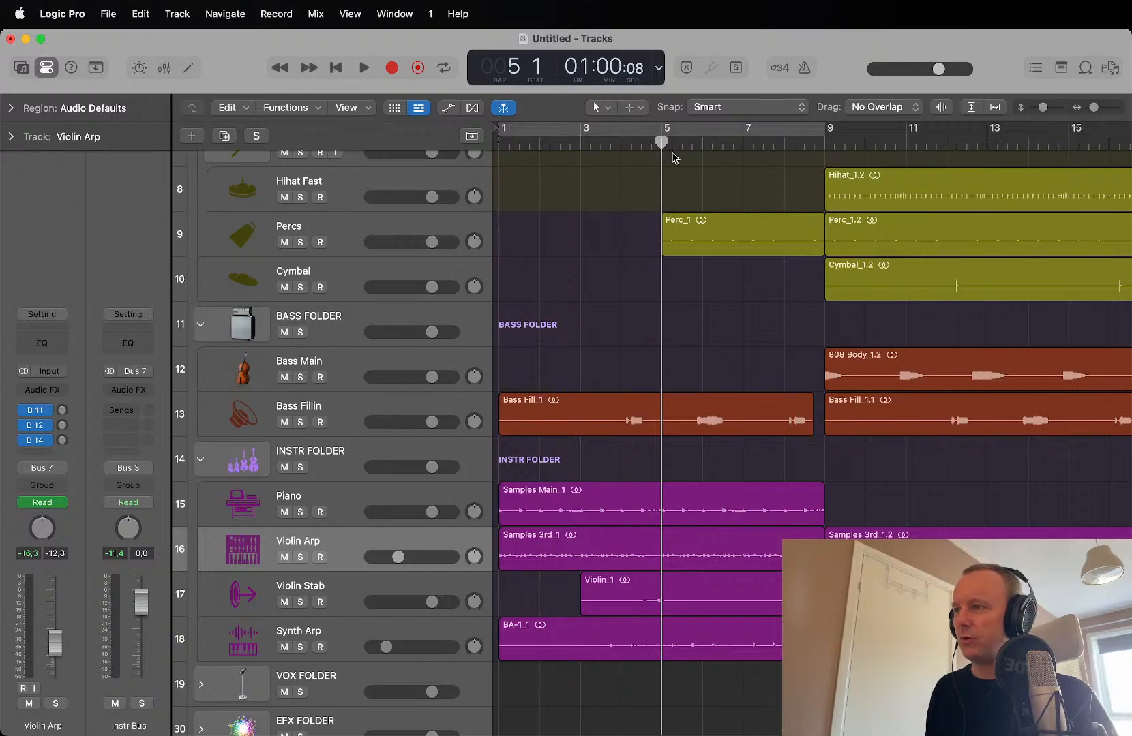
pyautogui.press('space')
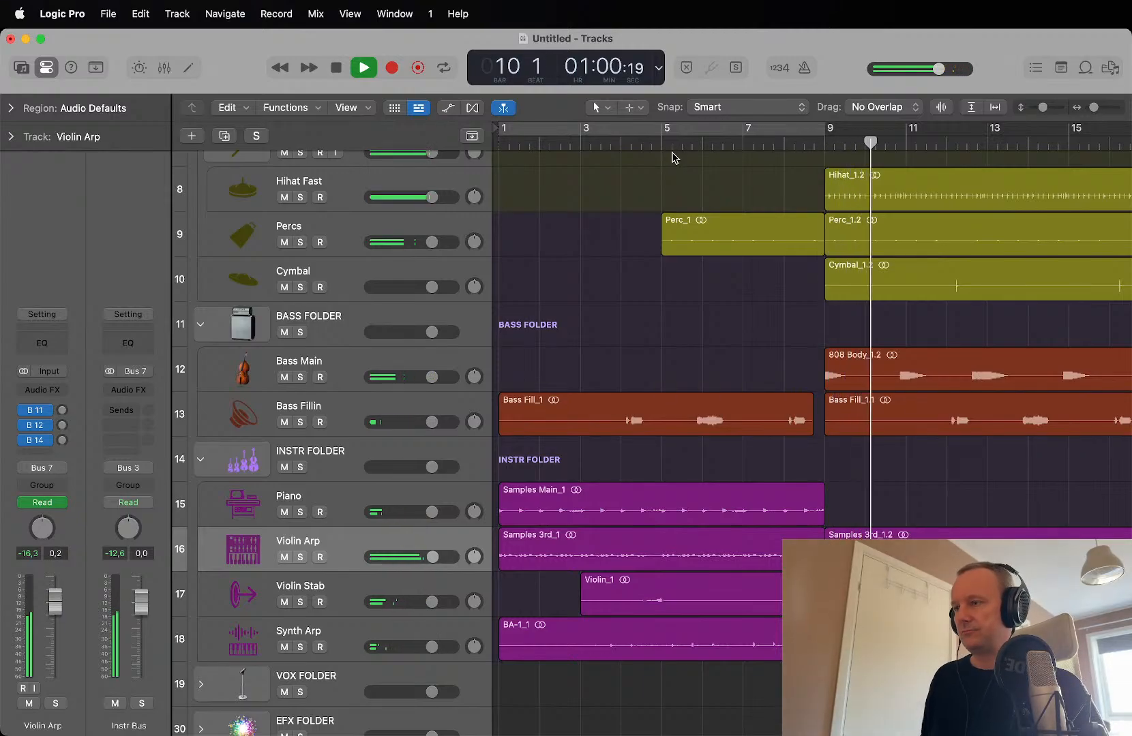
pyautogui.scroll(-5, 673, 158)
pyautogui.press('space')
# Step: Trim the start of Violin_1.2 to bar 11 and the end of Violin_1 to just after bar 7, playing the transition to check
pyautogui.moveTo(826, 473); pyautogui.dragTo(909, 475)
pyautogui.doubleClick(779, 141)
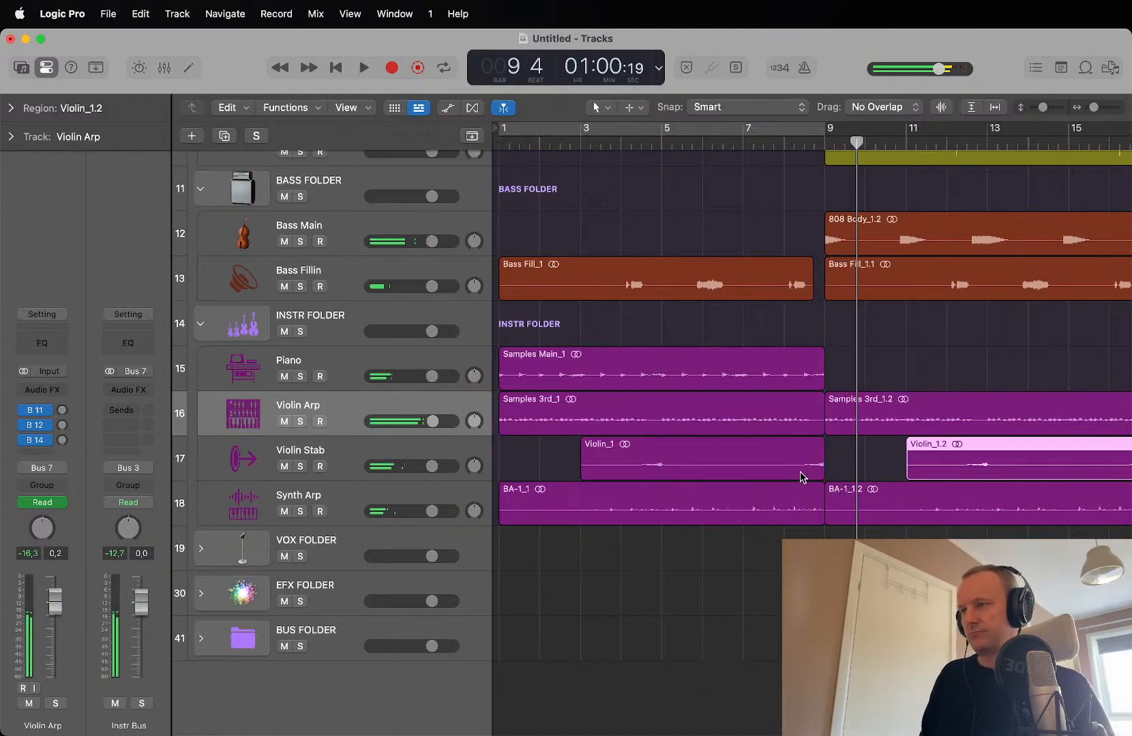
pyautogui.moveTo(820, 476); pyautogui.dragTo(753, 471)
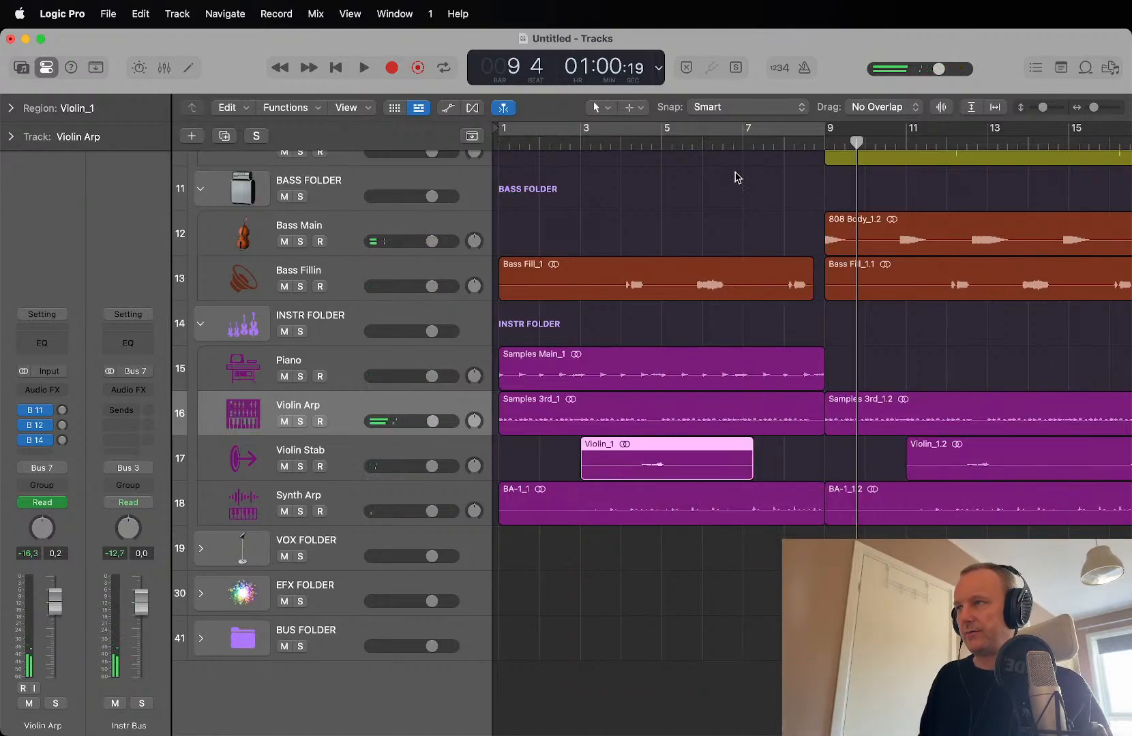
pyautogui.click(754, 145)
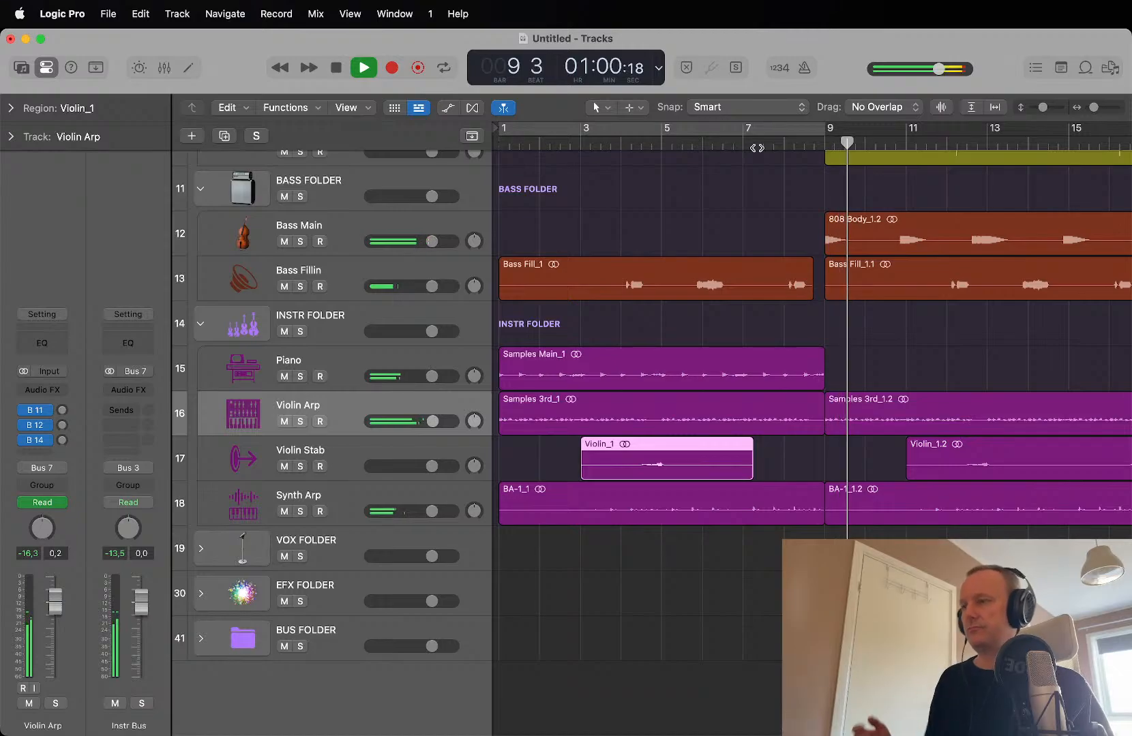
pyautogui.click(816, 145)
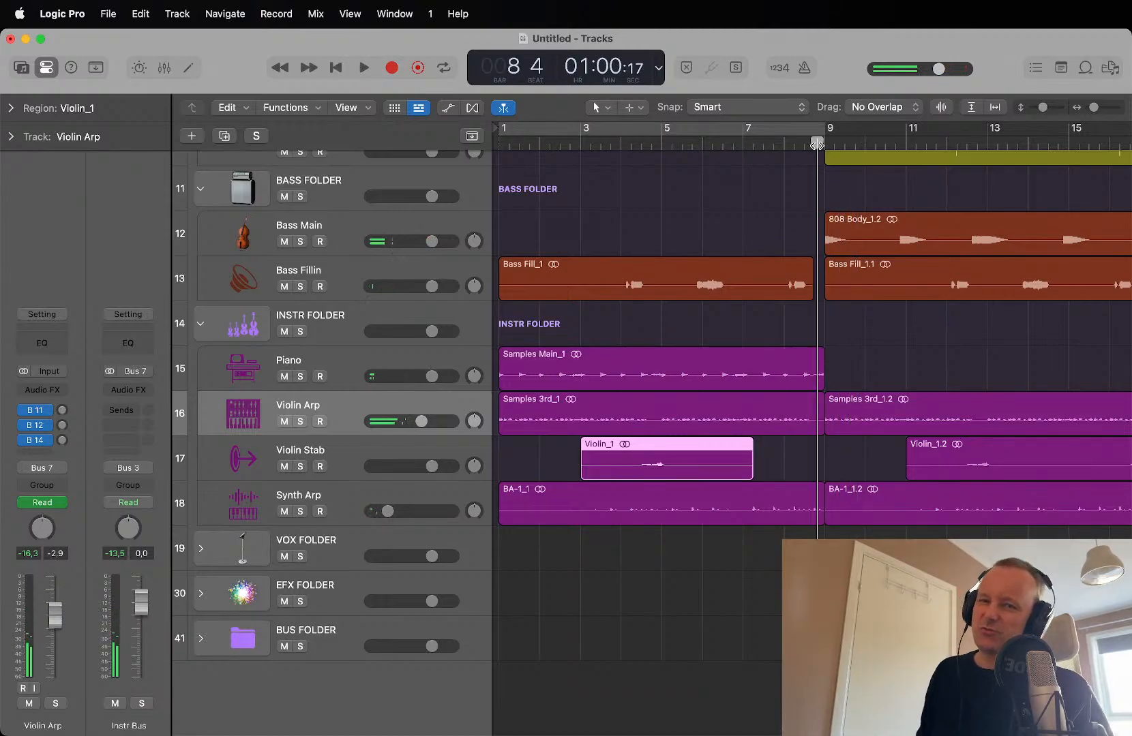
# Step: Move the playhead to about bar 8 and repeat the Samples Main_1 region into the gap at bar 9 on the Piano track
pyautogui.click(797, 147)
pyautogui.click(655, 359)
pyautogui.press('super+r')
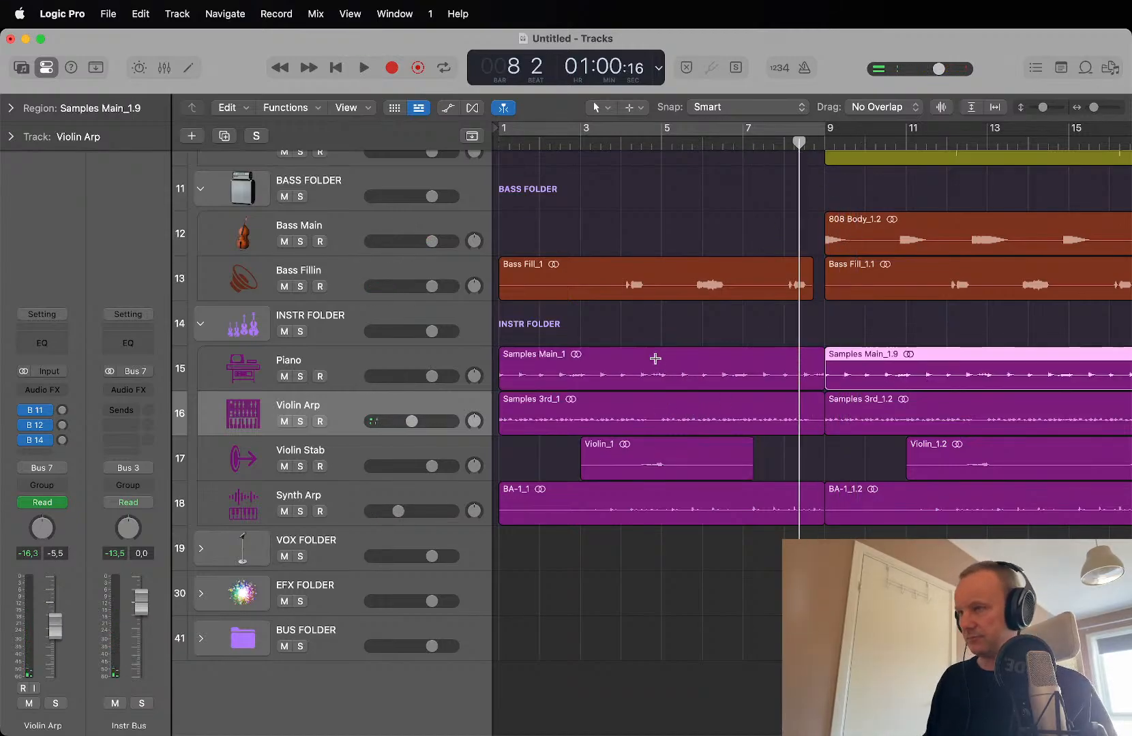
# Step: Insert the Pro-Q 3 equalizer in stereo on the Piano track and move its window clear of the arrangement
pyautogui.scroll(-5, 811, 375)
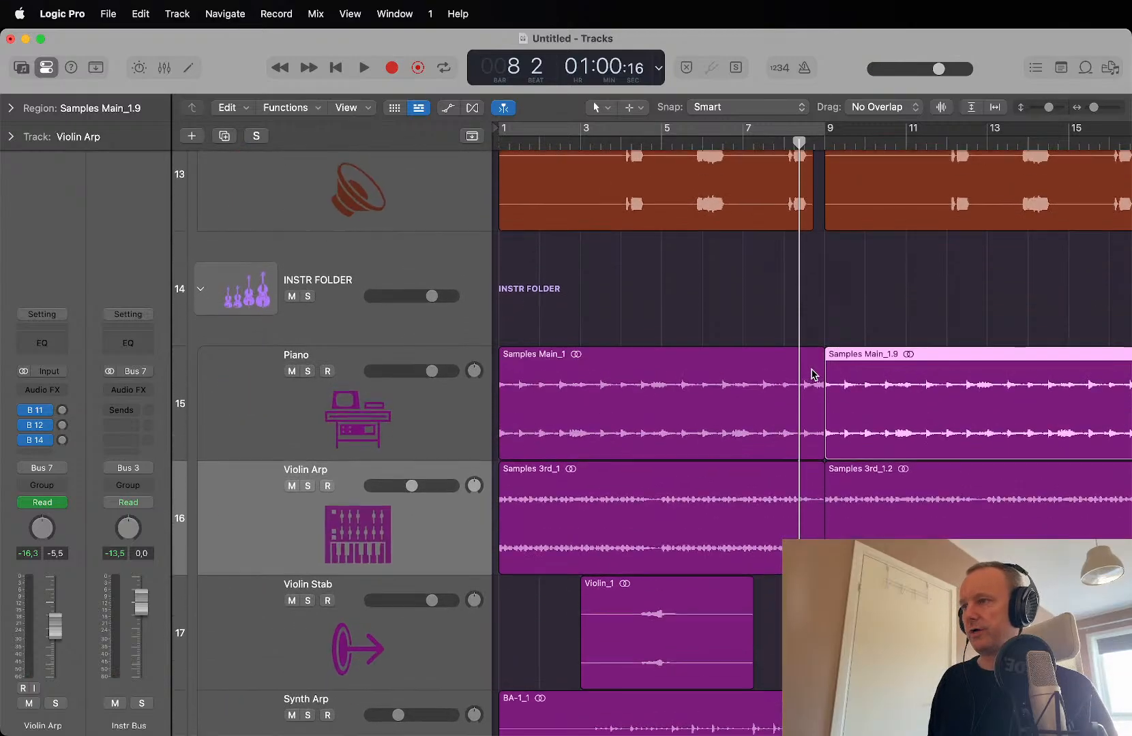
pyautogui.hscroll(-5, 811, 374)
pyautogui.click(439, 419)
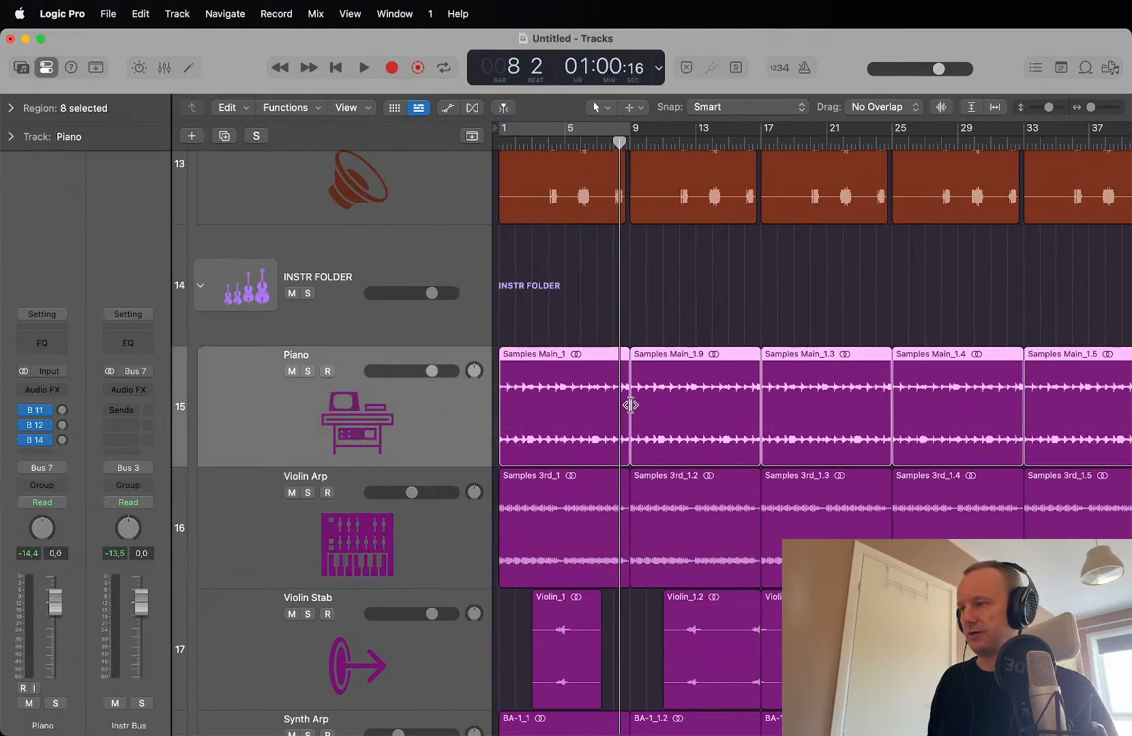
pyautogui.click(605, 342)
pyautogui.hscroll(5, 606, 342)
pyautogui.scroll(-3, 606, 342)
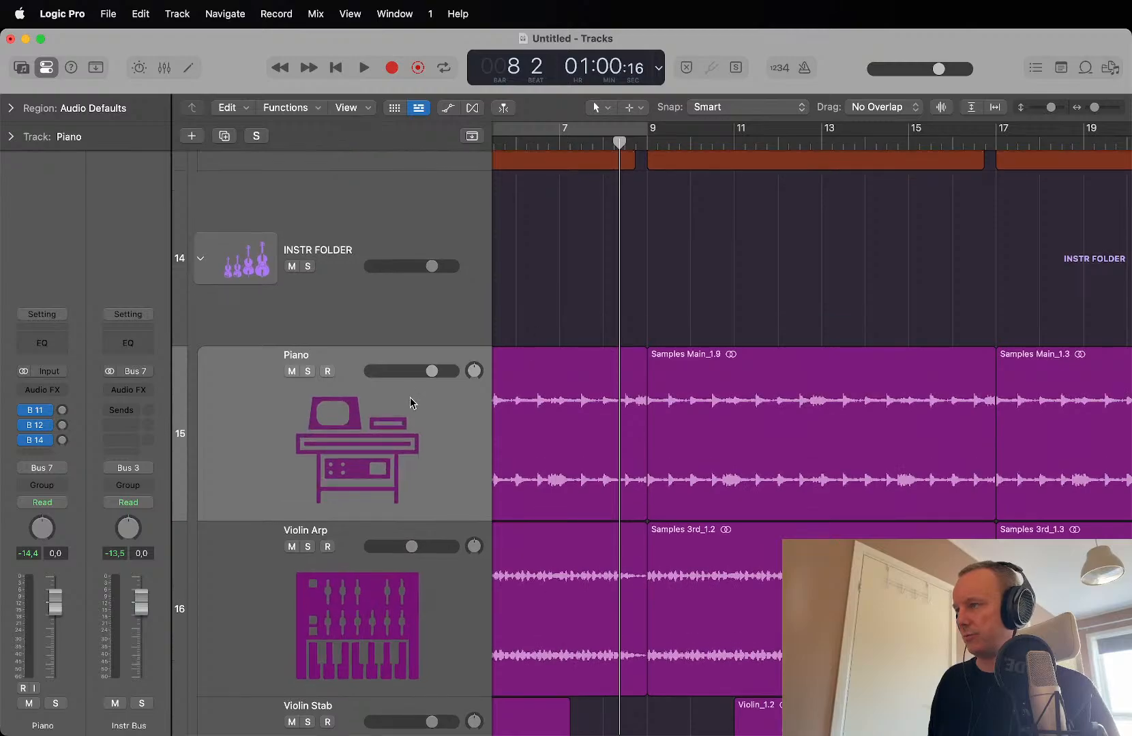
pyautogui.click(409, 403)
pyautogui.click(42, 389)
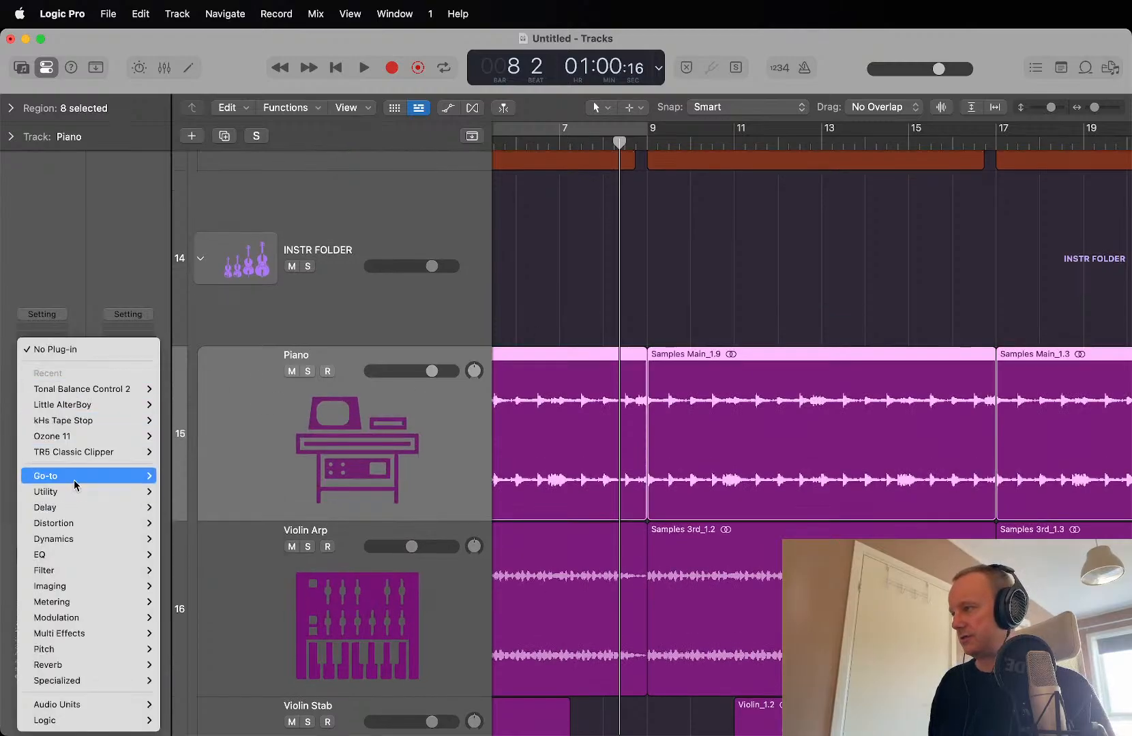
pyautogui.moveTo(75, 485)
pyautogui.moveTo(281, 499)
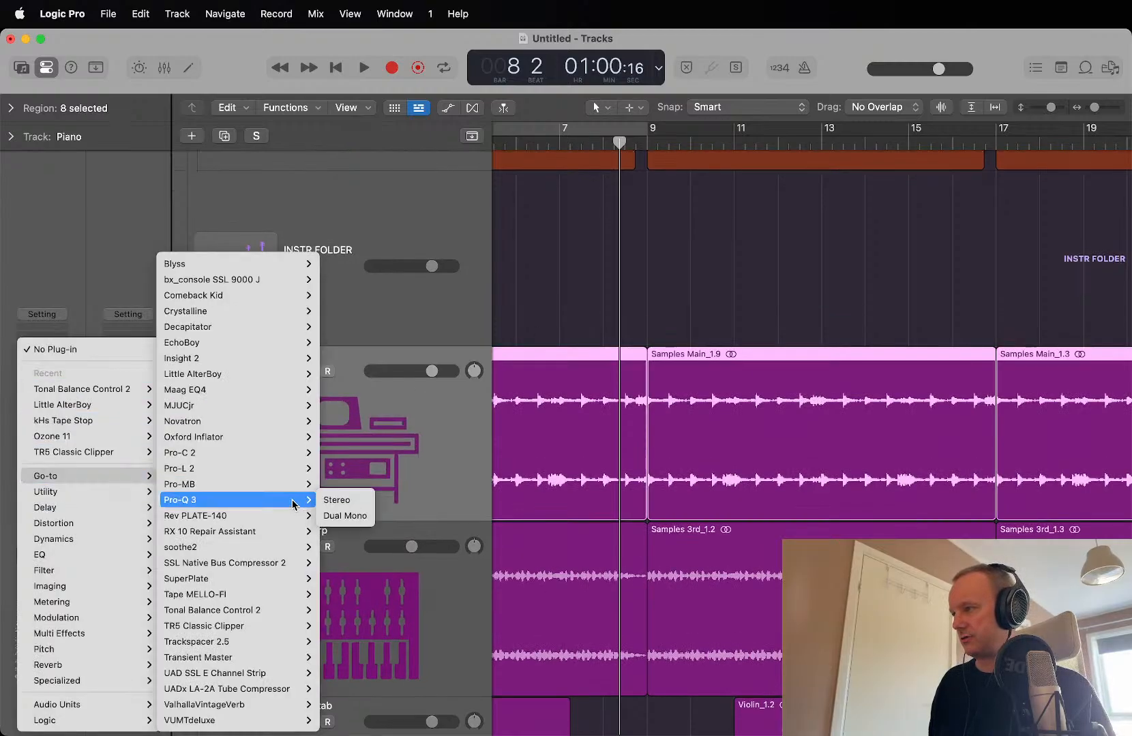
pyautogui.click(344, 501)
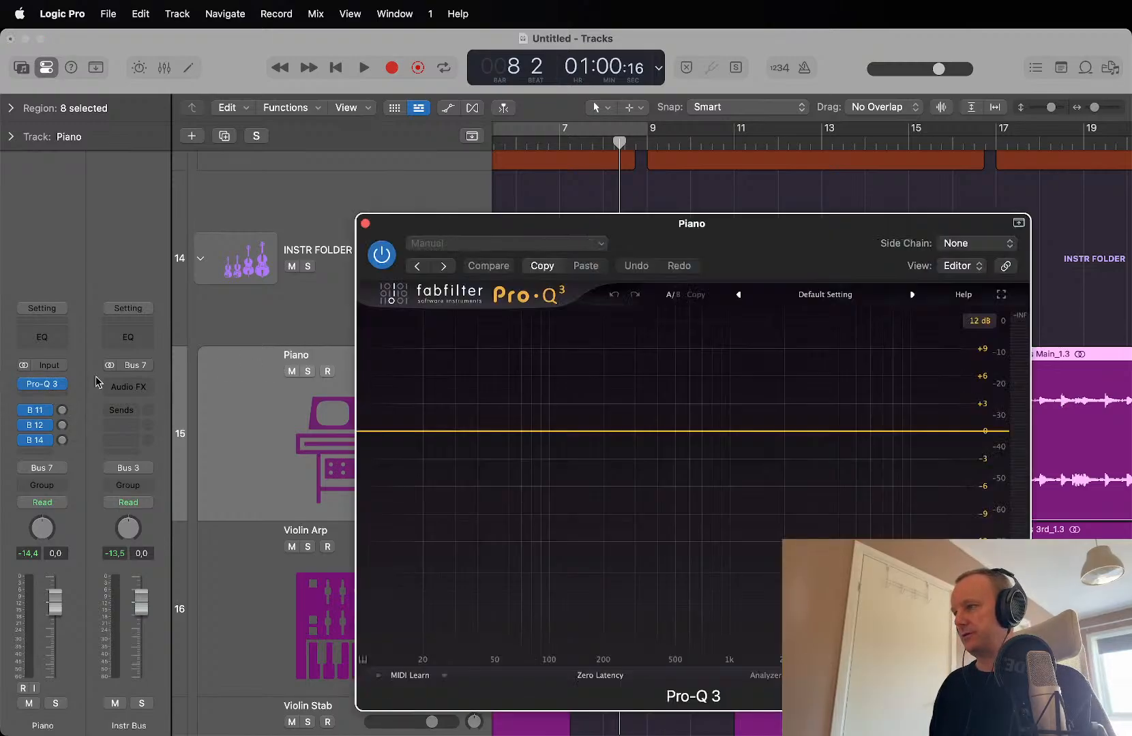
pyautogui.moveTo(669, 253); pyautogui.dragTo(451, 72)
pyautogui.press('space')
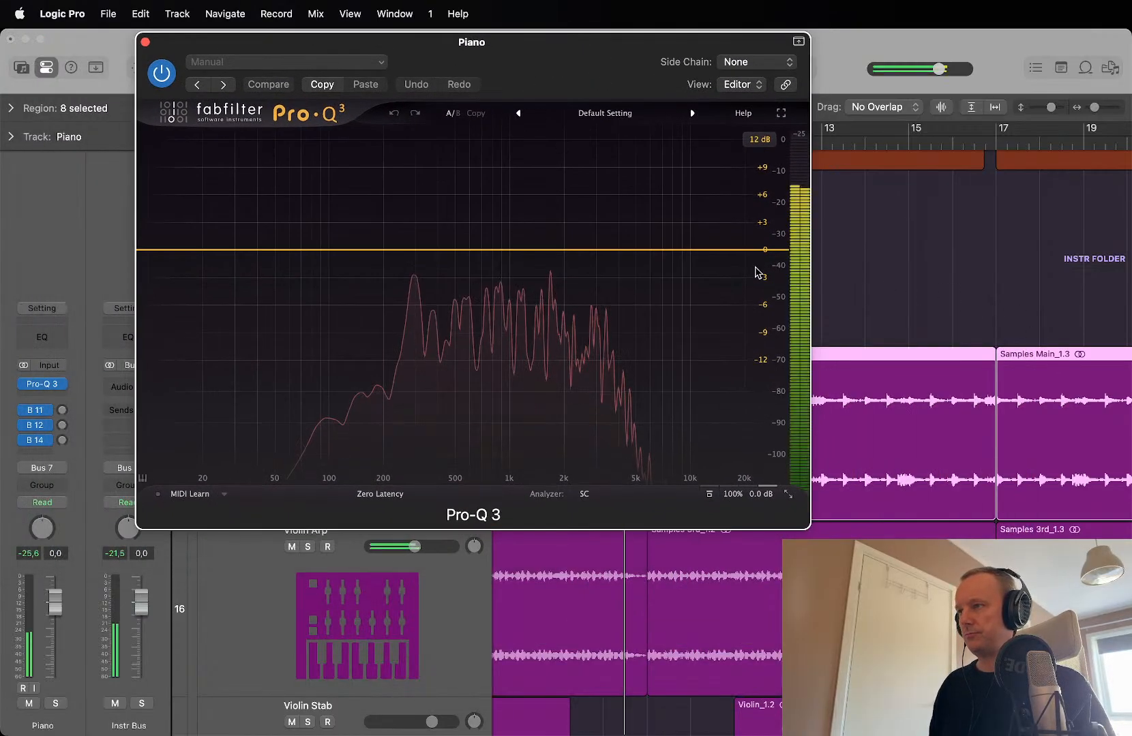
pyautogui.moveTo(154, 252); pyautogui.dragTo(493, 254)
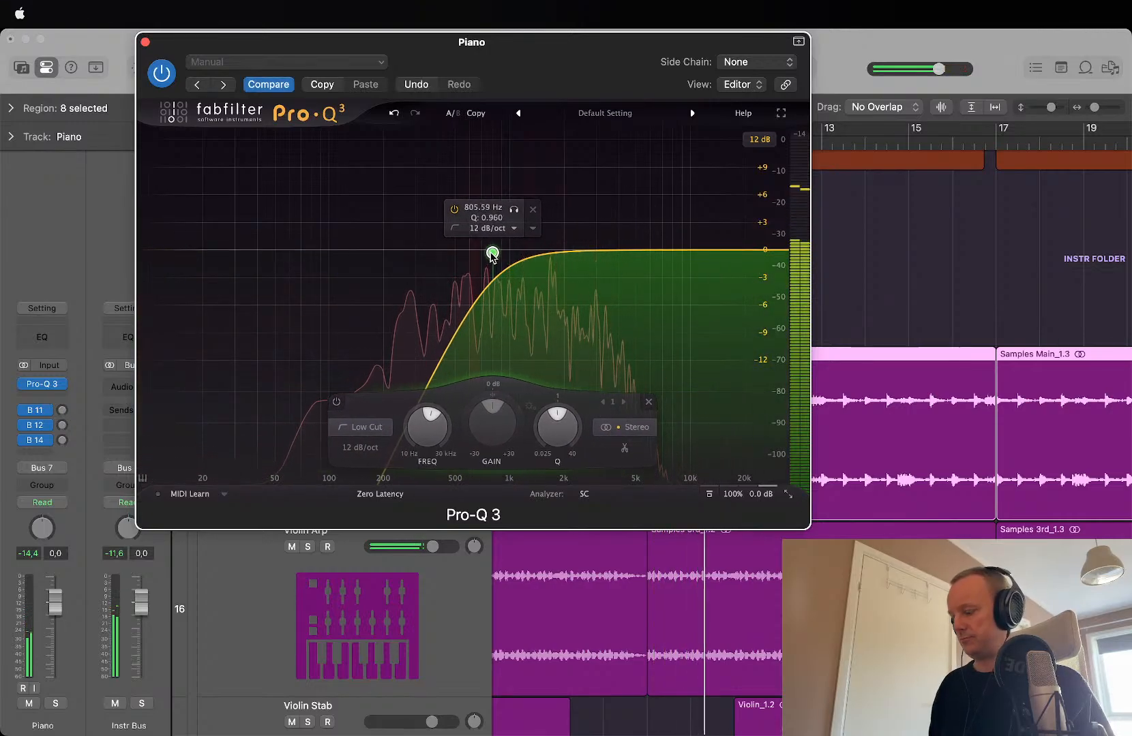
pyautogui.click(533, 210)
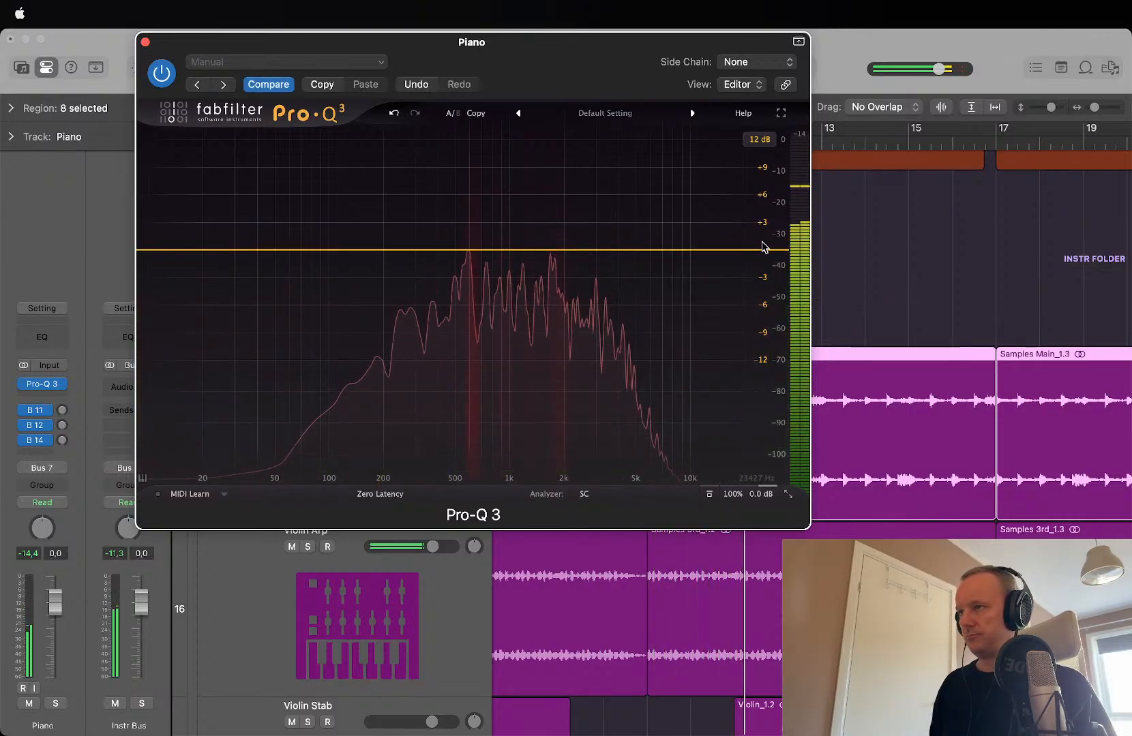
# Step: Add a 12 dB/oct high cut in the Piano's Pro-Q 3 and record a downward sweep of its frequency in Touch mode
pyautogui.moveTo(791, 254)
pyautogui.mouseDown()
pyautogui.moveTo(442, 232)
pyautogui.moveTo(478, 235)
pyautogui.moveTo(417, 238)
pyautogui.moveTo(395, 256)
pyautogui.moveTo(700, 258)
pyautogui.moveTo(586, 250)
pyautogui.moveTo(750, 262)
pyautogui.moveTo(490, 245)
pyautogui.moveTo(781, 257)
pyautogui.mouseUp()
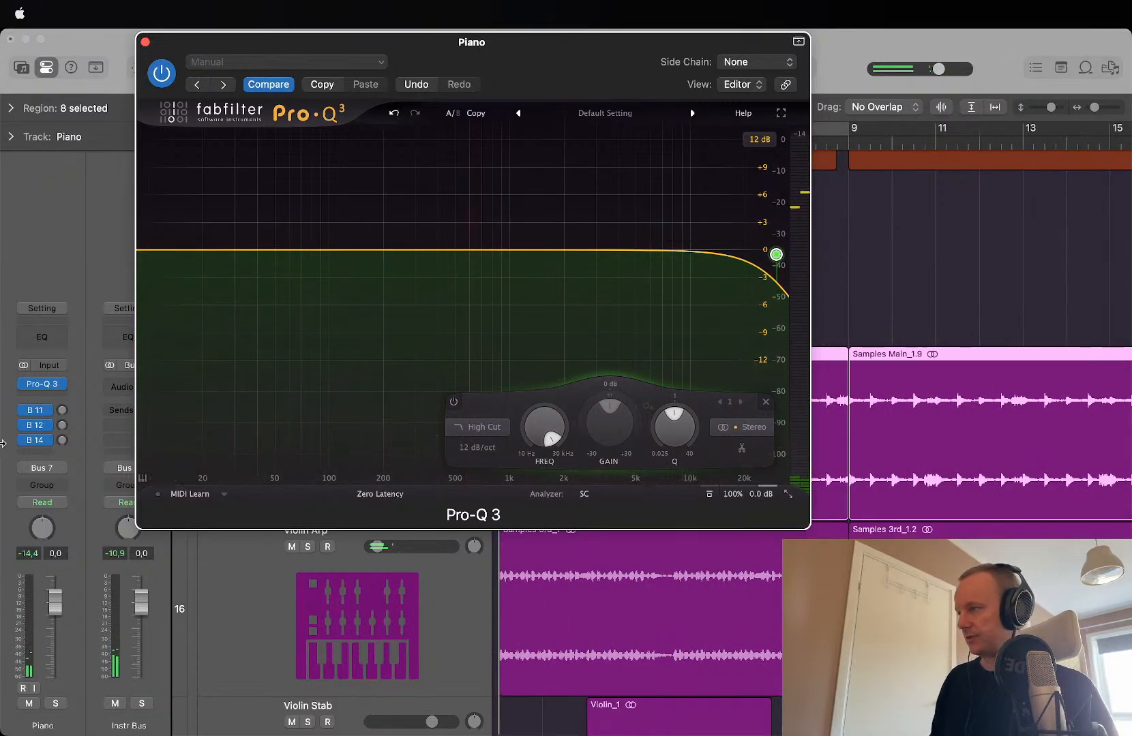
pyautogui.click(42, 502)
pyautogui.click(60, 521)
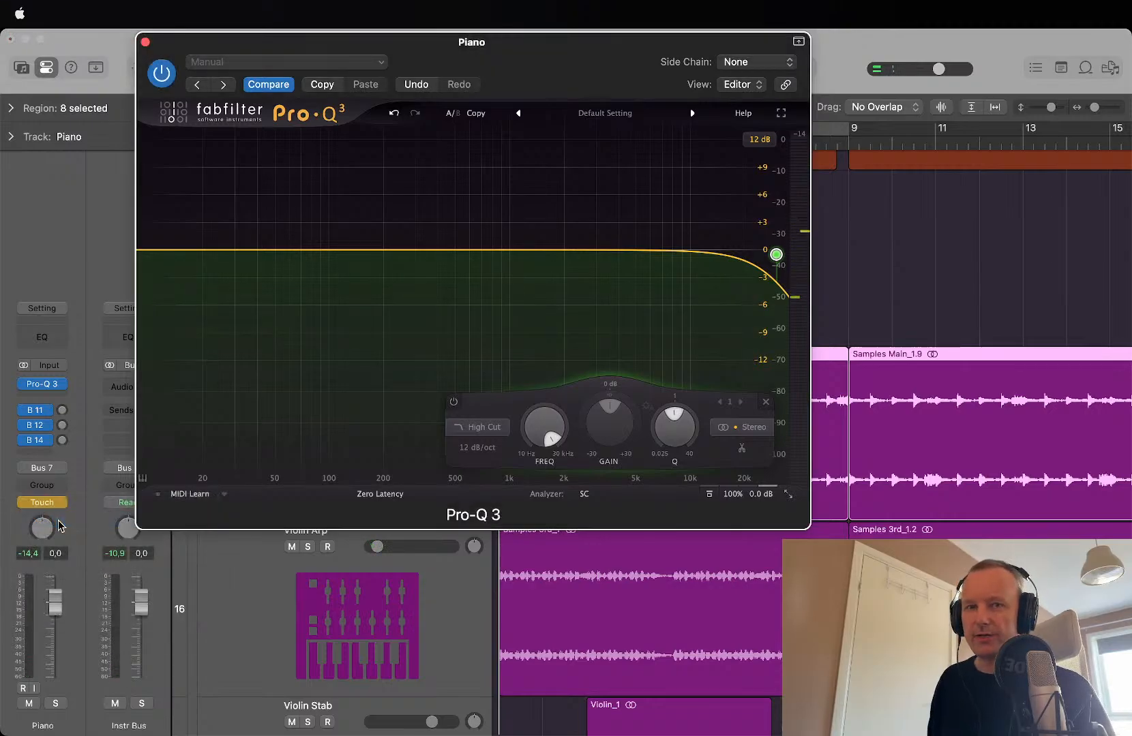
pyautogui.moveTo(551, 444); pyautogui.dragTo(522, 423)
pyautogui.click(145, 41)
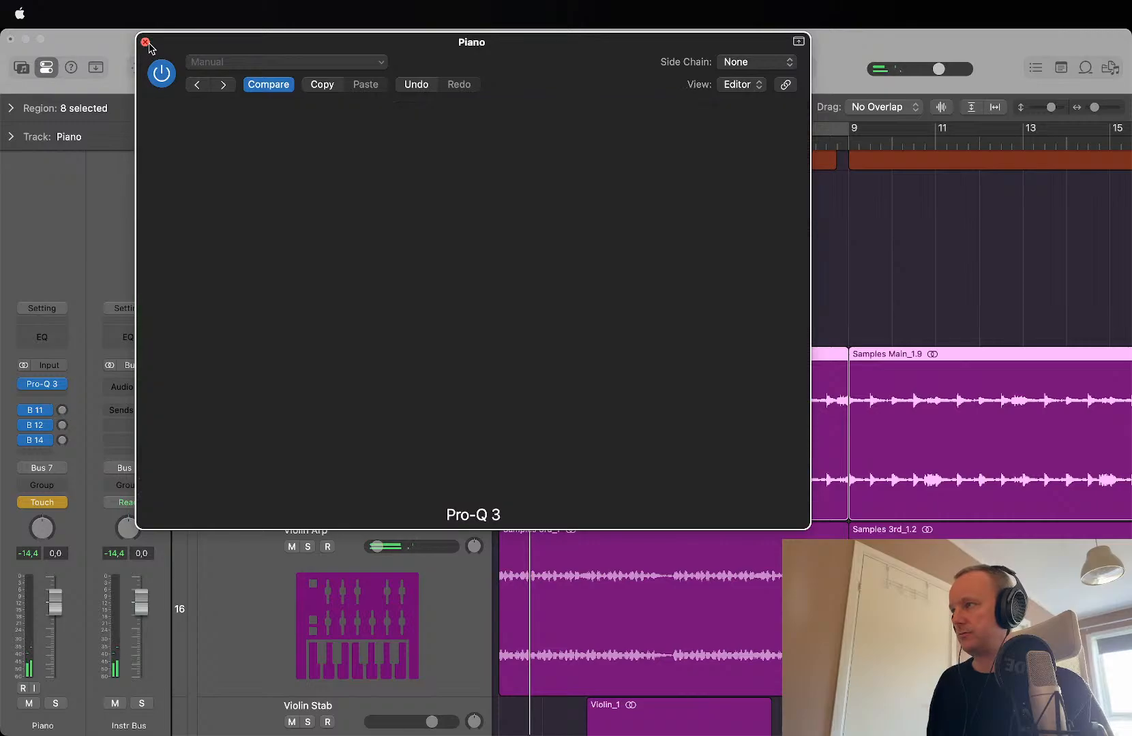
# Step: Return the Piano track's automation mode to Read and display its Pro-Q 3 Band 1 Frequency automation
pyautogui.click(42, 508)
pyautogui.click(40, 492)
pyautogui.press('a')
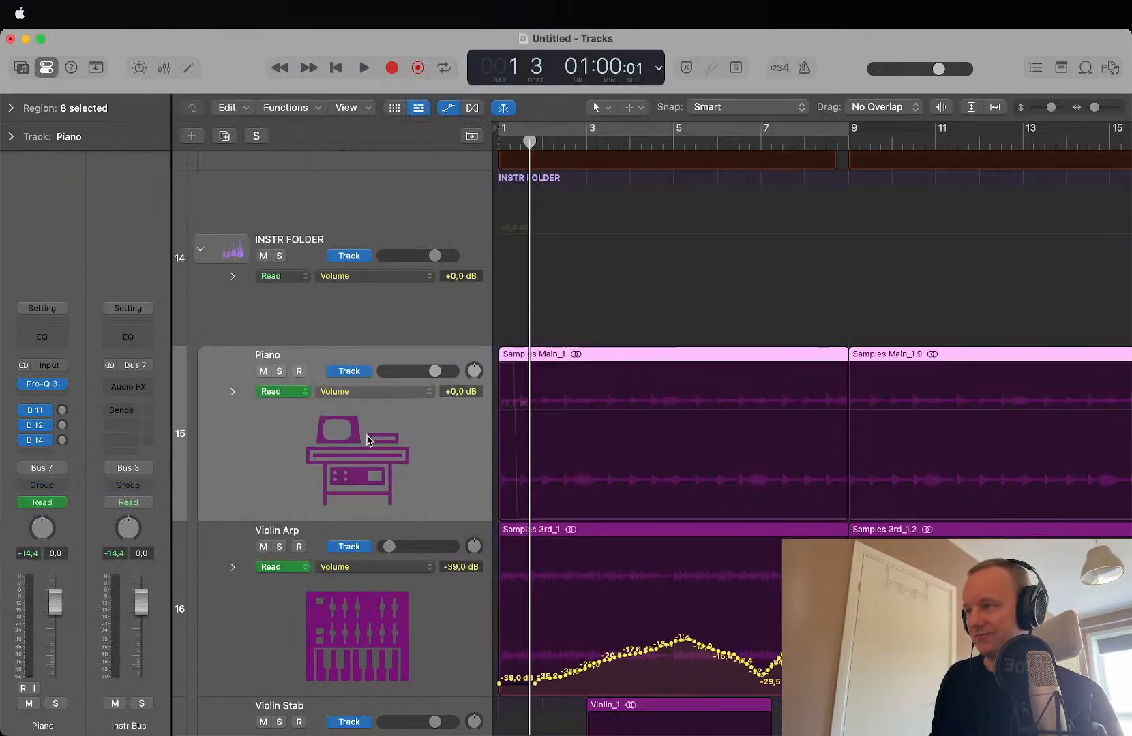
pyautogui.click(384, 389)
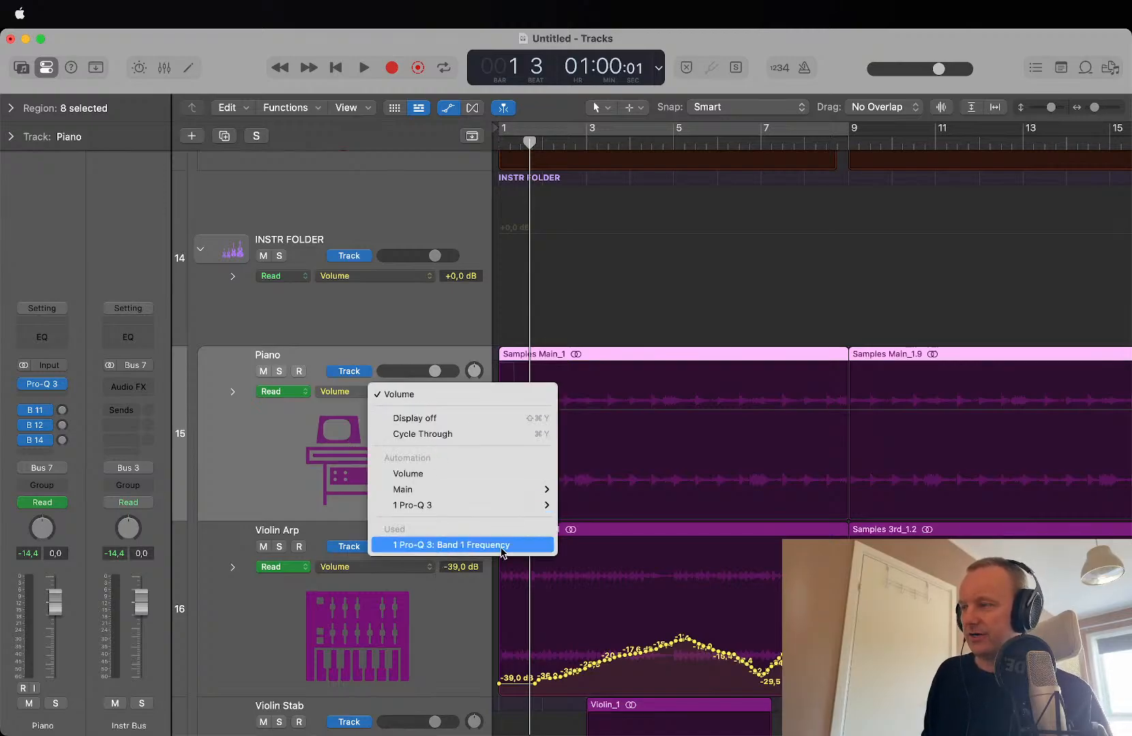
pyautogui.click(405, 545)
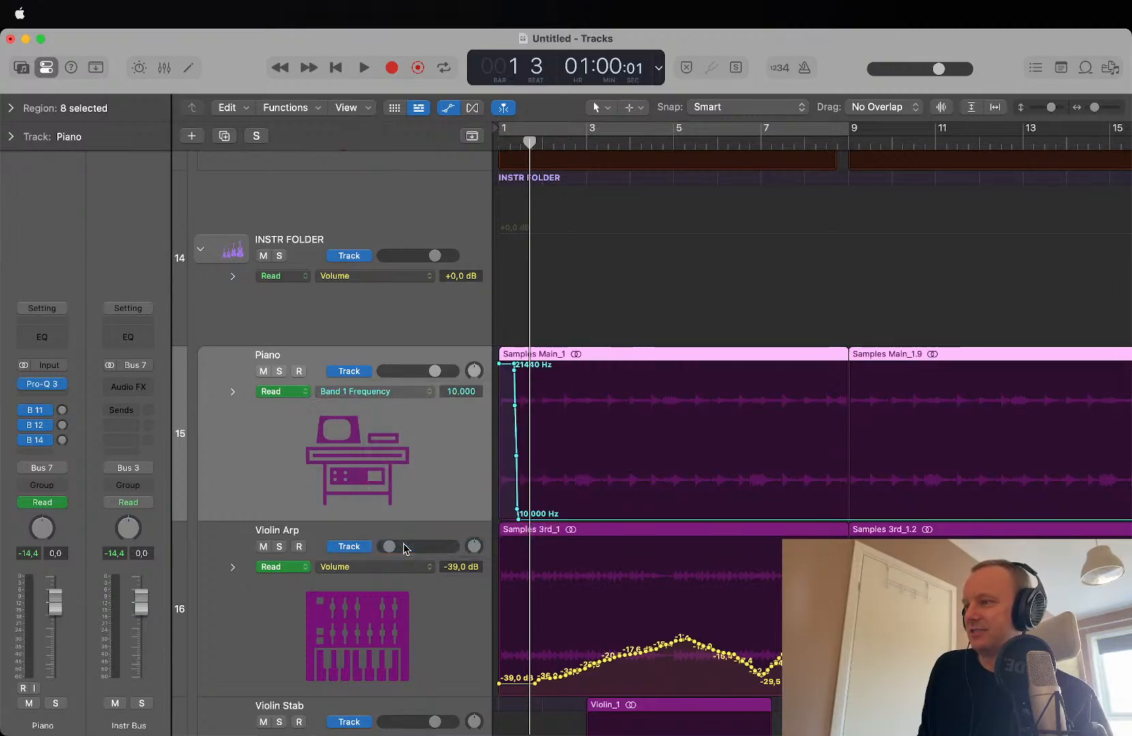
# Step: Delete all recorded Band 1 Frequency automation points near bar 1 on the Piano track
pyautogui.moveTo(546, 471); pyautogui.dragTo(492, 458)
pyautogui.moveTo(520, 391); pyautogui.dragTo(497, 389)
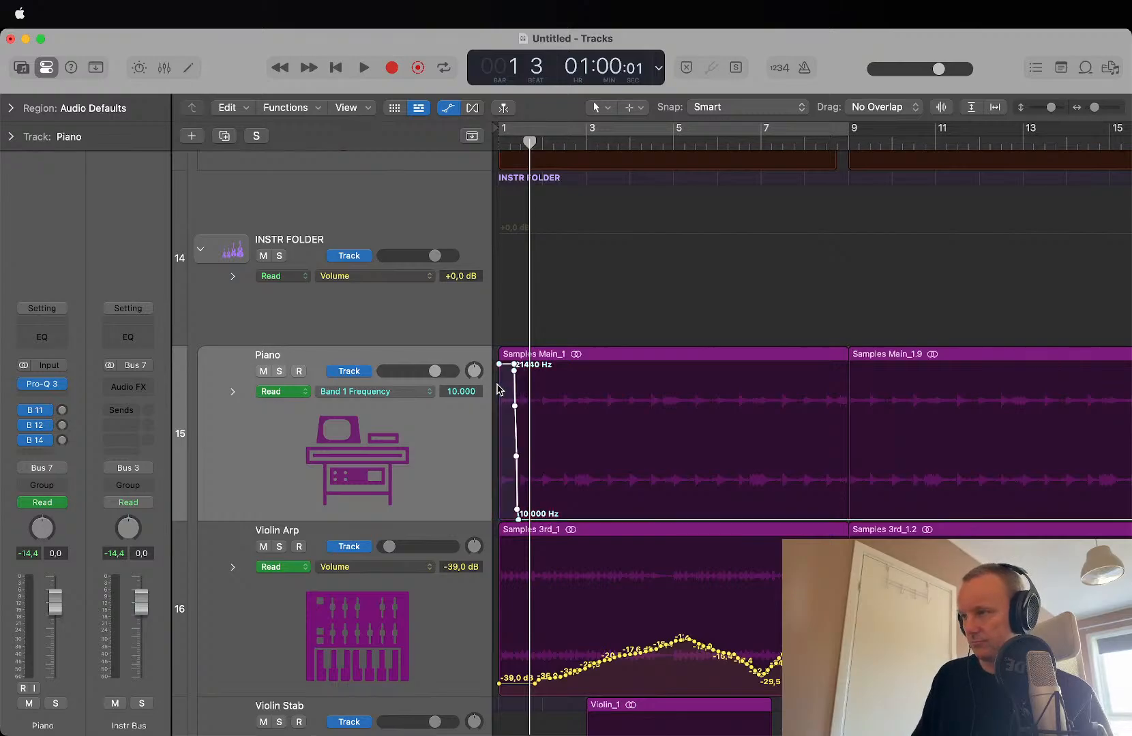
pyautogui.press('Delete')
# Step: Set the Piano track to Touch during playback and record the Pro-Q 3 high-cut frequency rising to 29986 Hz before bar 5
pyautogui.press('space')
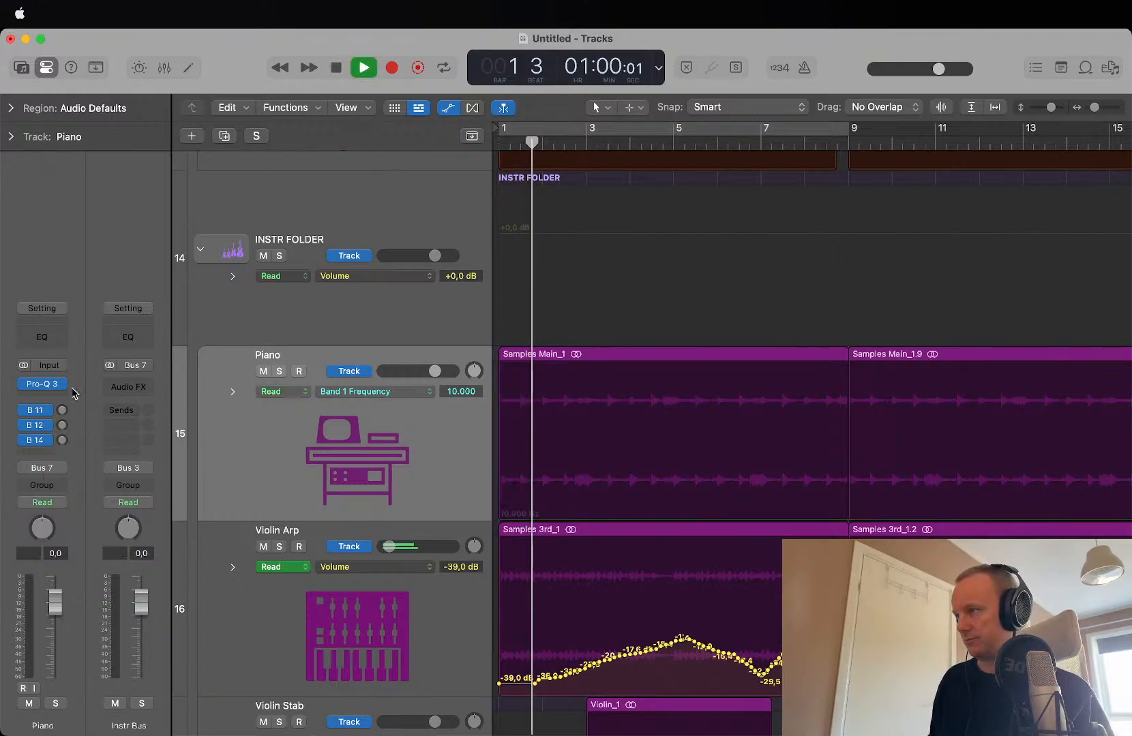
pyautogui.click(41, 502)
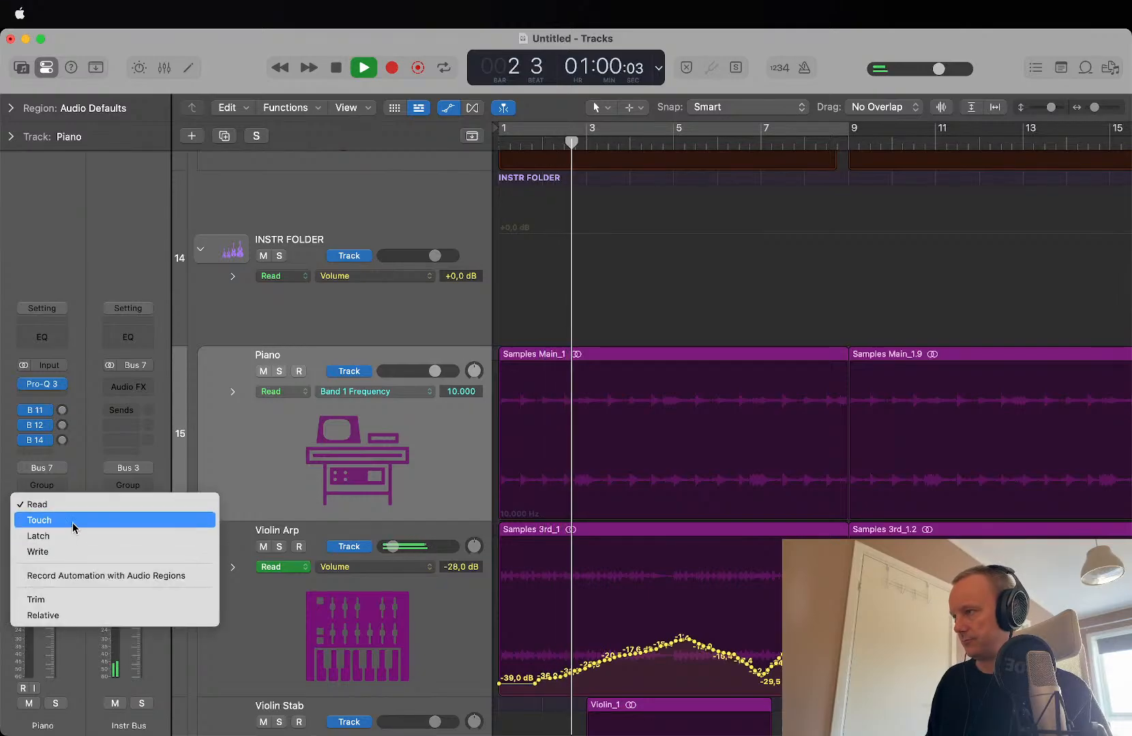
pyautogui.click(72, 522)
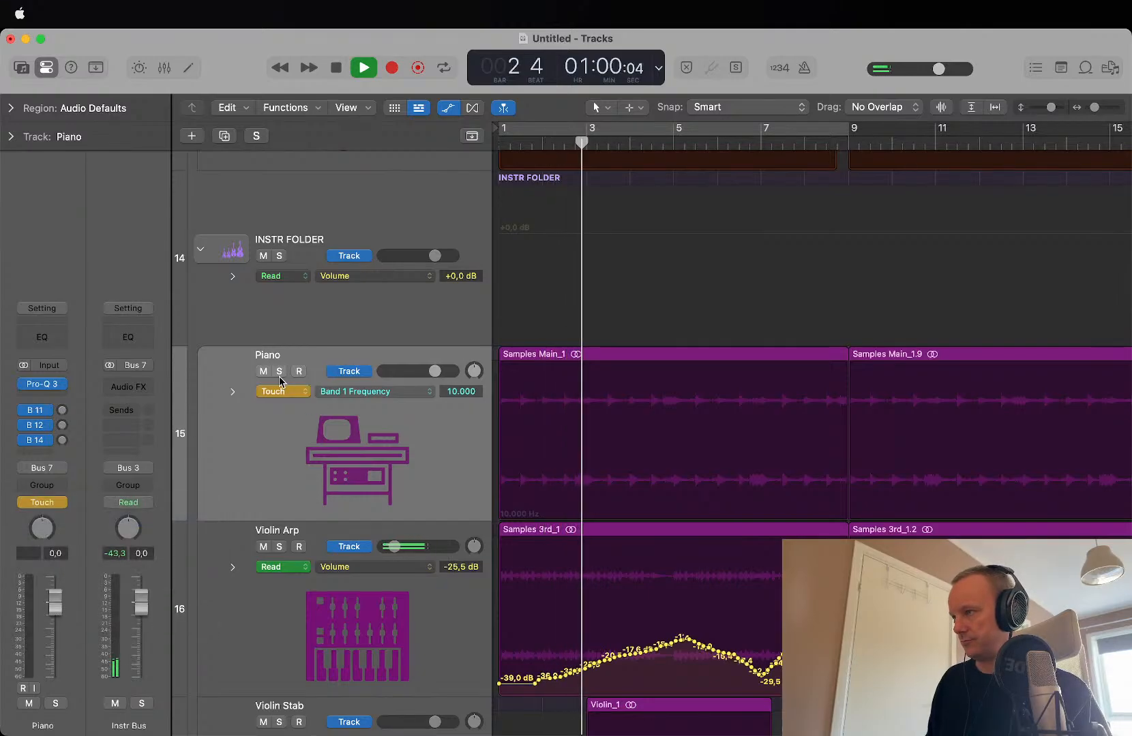
pyautogui.click(41, 383)
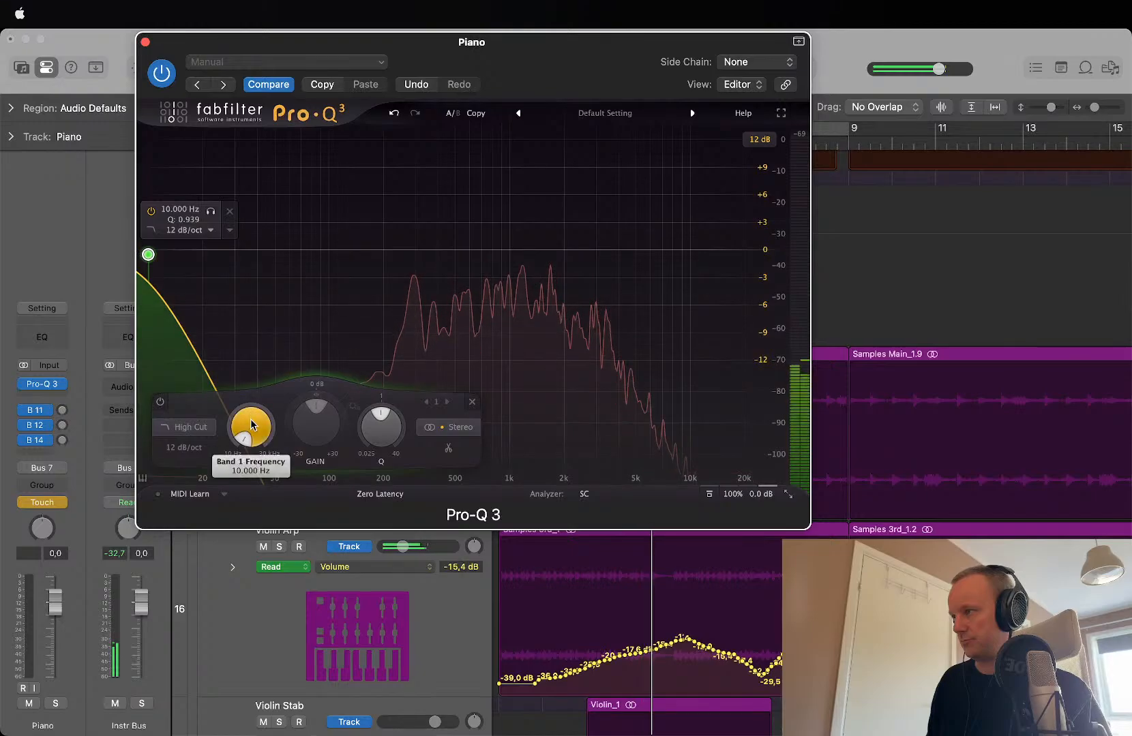
pyautogui.moveTo(250, 428); pyautogui.dragTo(114, 6)
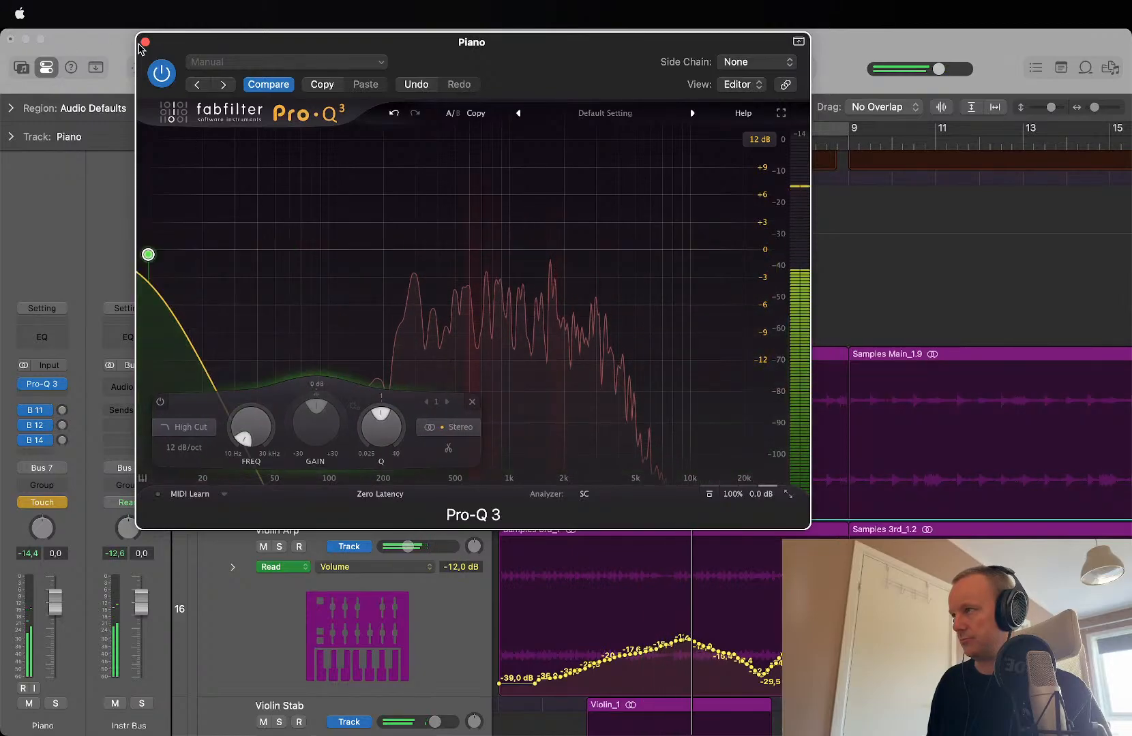
pyautogui.click(146, 42)
pyautogui.press('space')
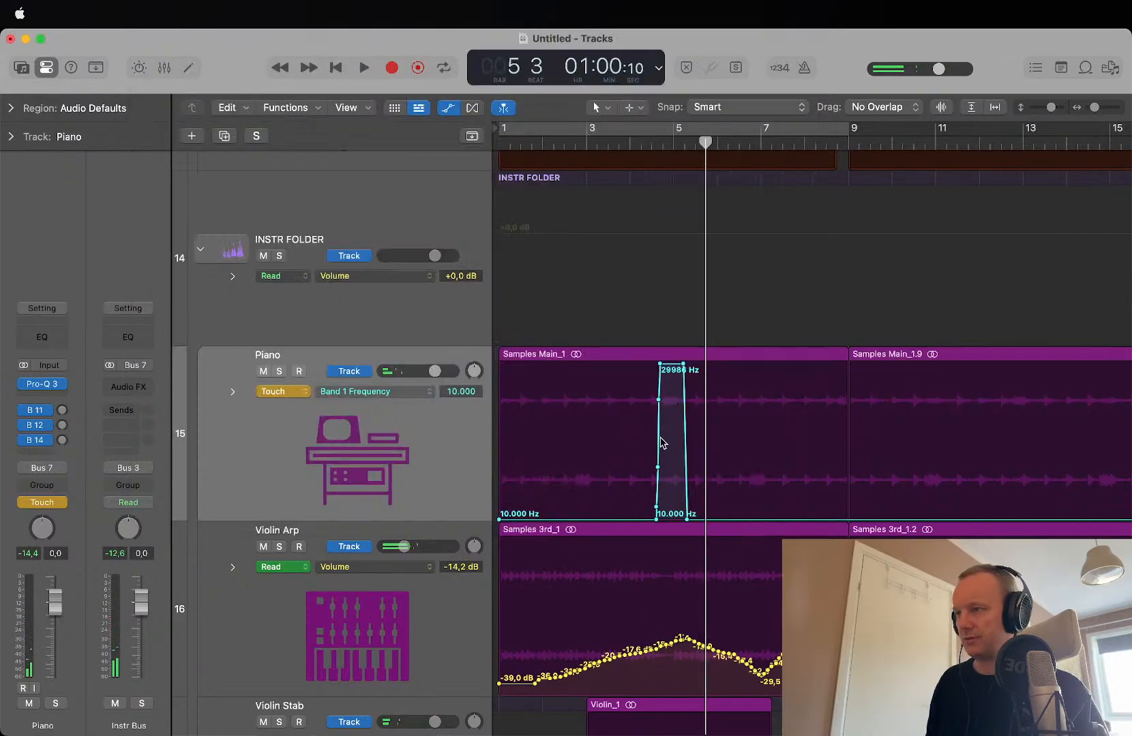
# Step: Delete the recorded sweep points on the Piano track and raise the Band 1 Frequency line from bar 1 to 29986 Hz
pyautogui.press('Delete')
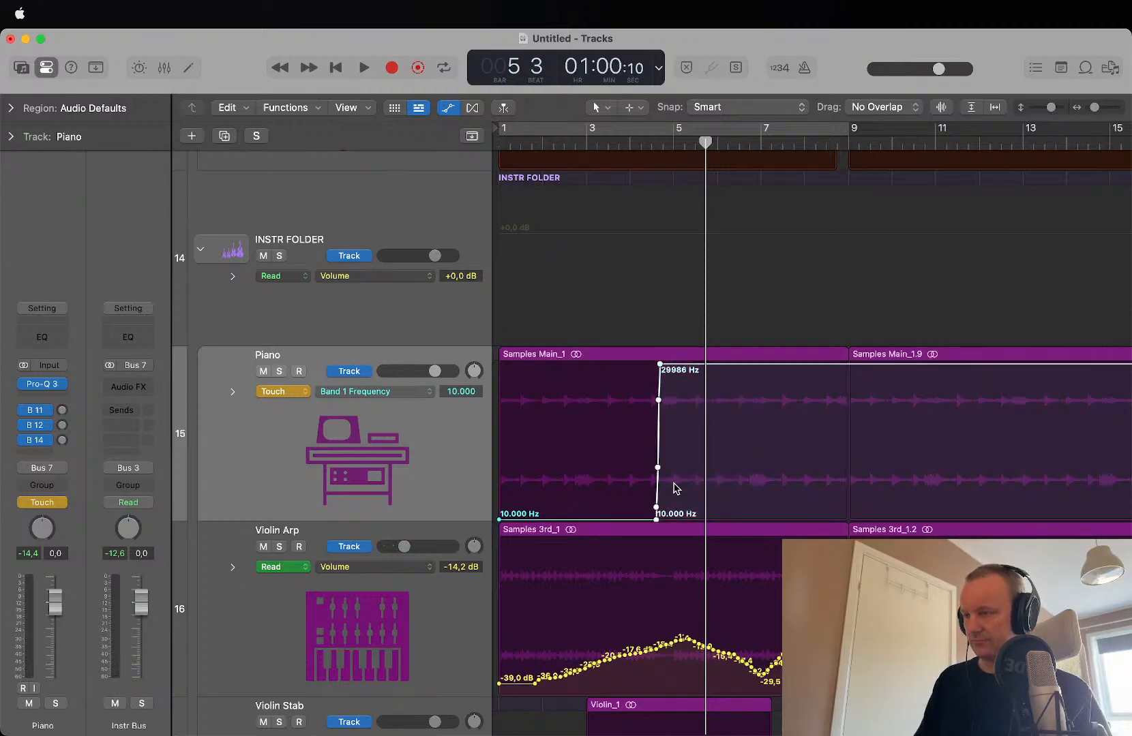
pyautogui.press('Delete')
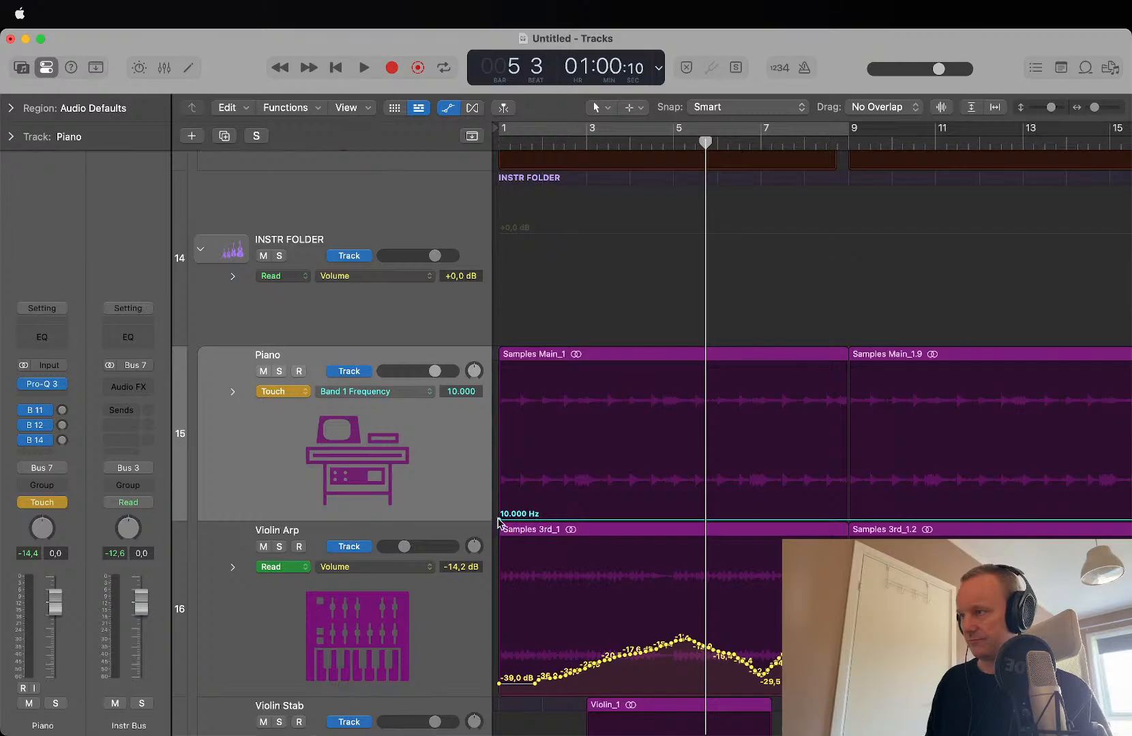
pyautogui.moveTo(499, 520); pyautogui.dragTo(474, 319)
pyautogui.press('space')
pyautogui.press('Return')
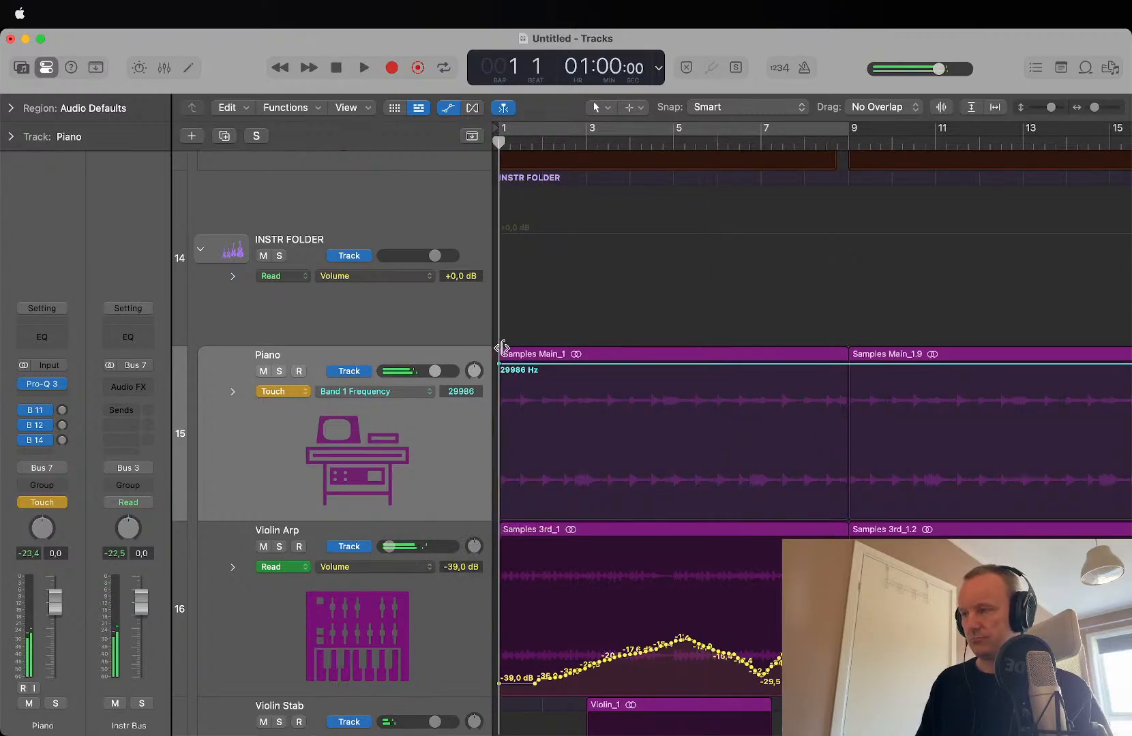
pyautogui.press('space')
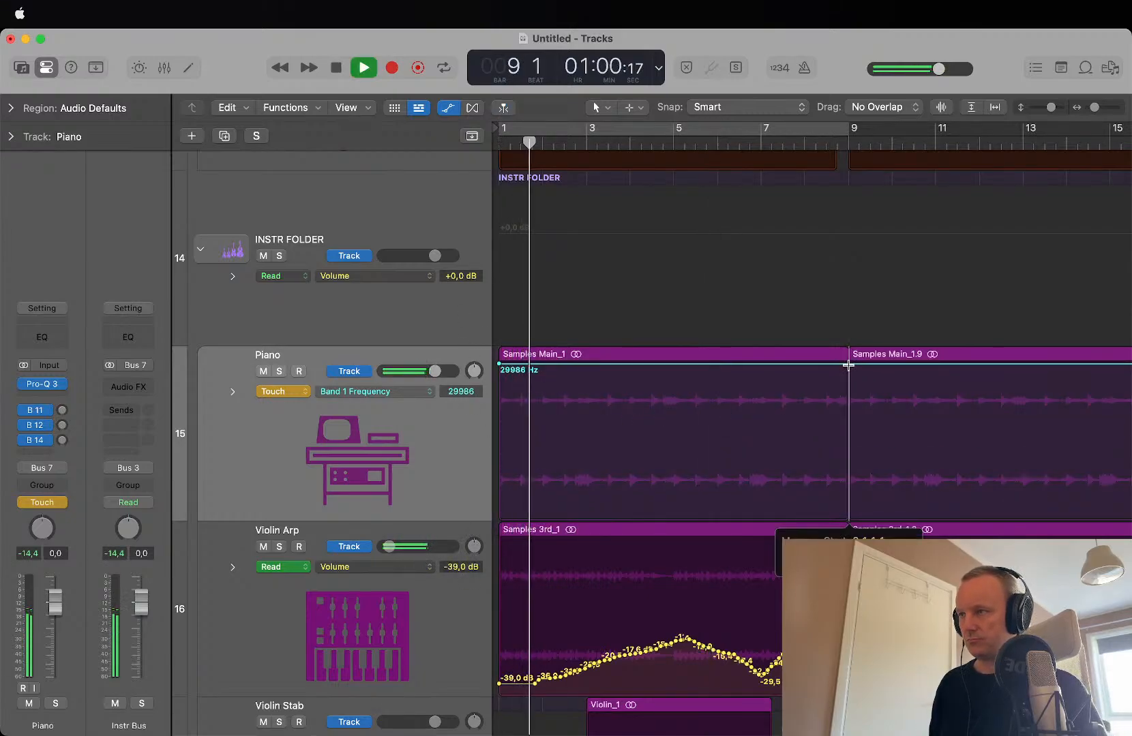
pyautogui.moveTo(848, 365); pyautogui.dragTo(530, 356)
pyautogui.click(727, 406)
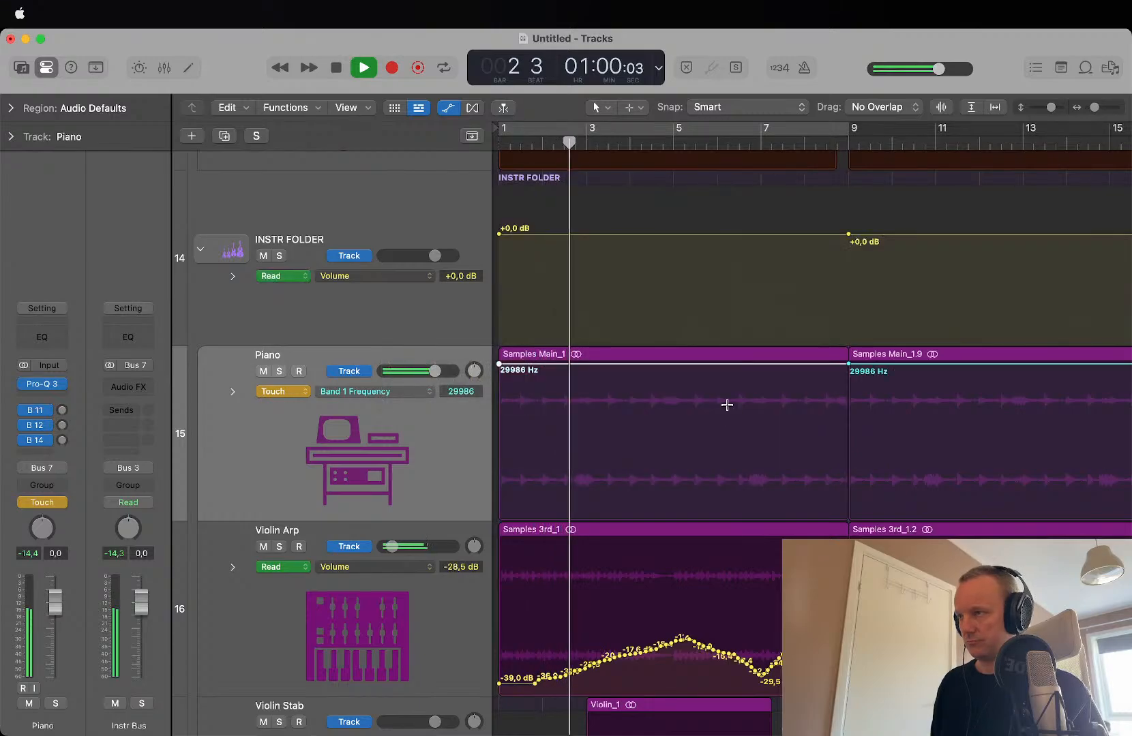
pyautogui.press('super+z')
pyautogui.press('super+z')
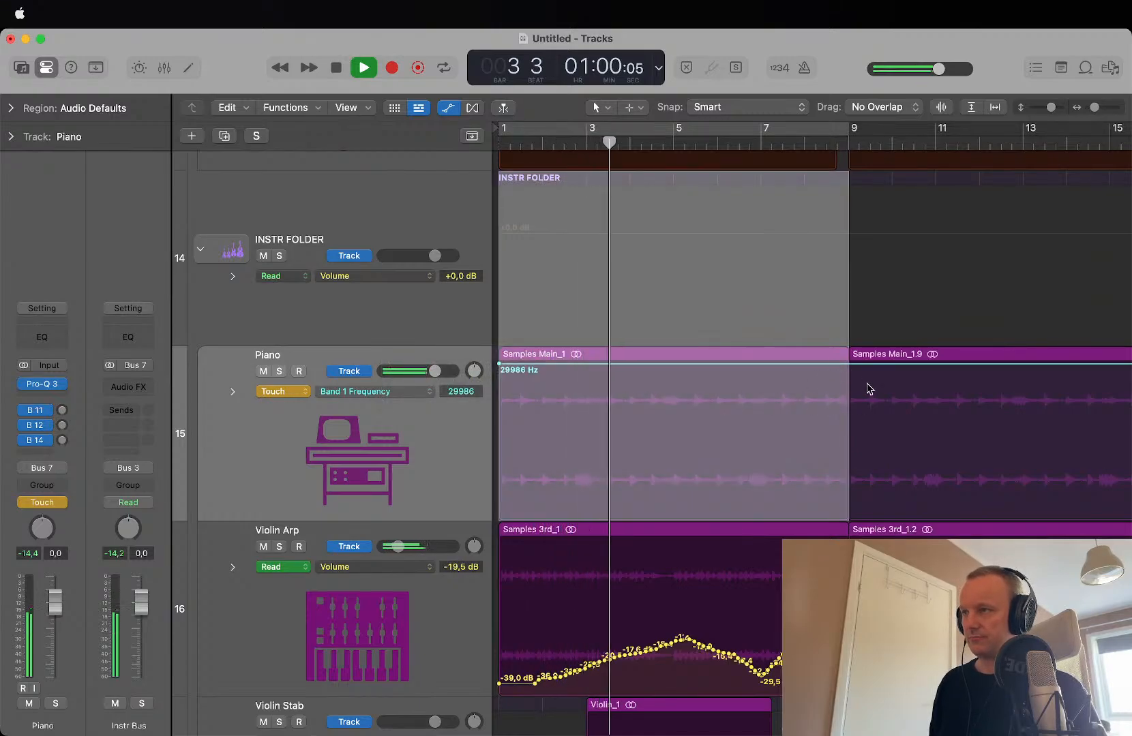
# Step: Marquee-select bars 1 to 9 on the Piano track only and lower Band 1 Frequency there to 10 Hz
pyautogui.click(860, 385)
pyautogui.moveTo(846, 379); pyautogui.dragTo(487, 394)
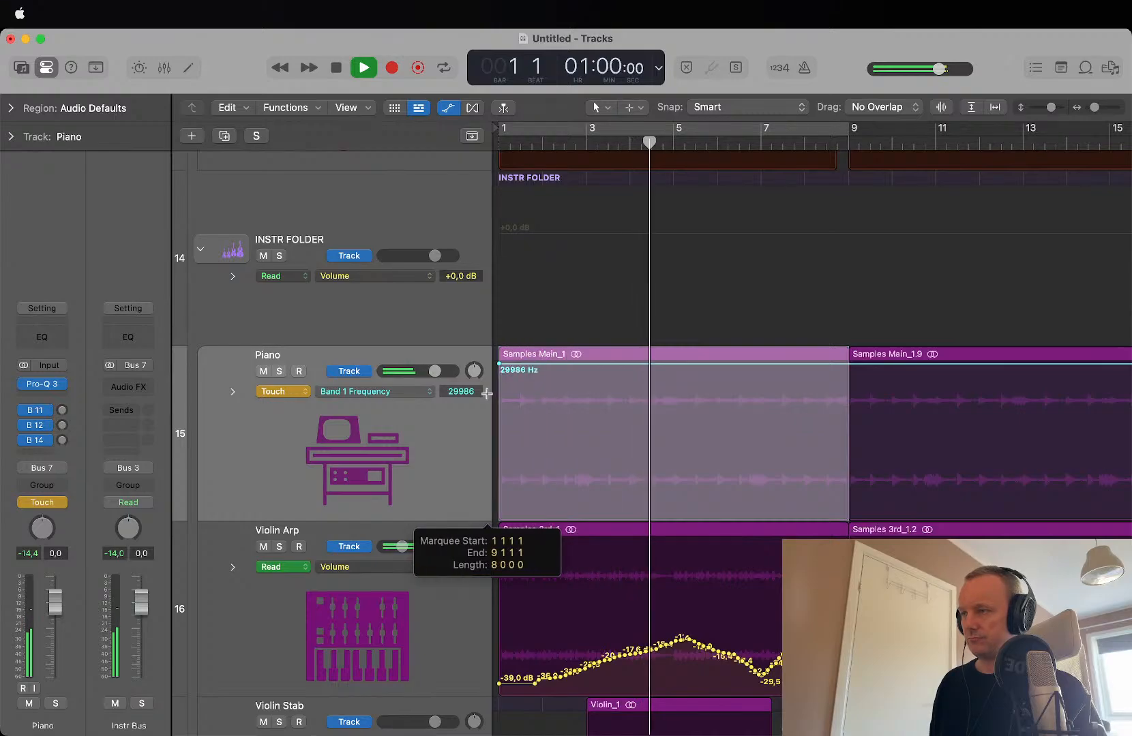
pyautogui.click(606, 369)
pyautogui.moveTo(606, 369); pyautogui.dragTo(606, 576)
# Step: Delete the upper point at bar 1 and the lower point at bar 9 to form a rising Band 1 Frequency ramp
pyautogui.click(500, 366)
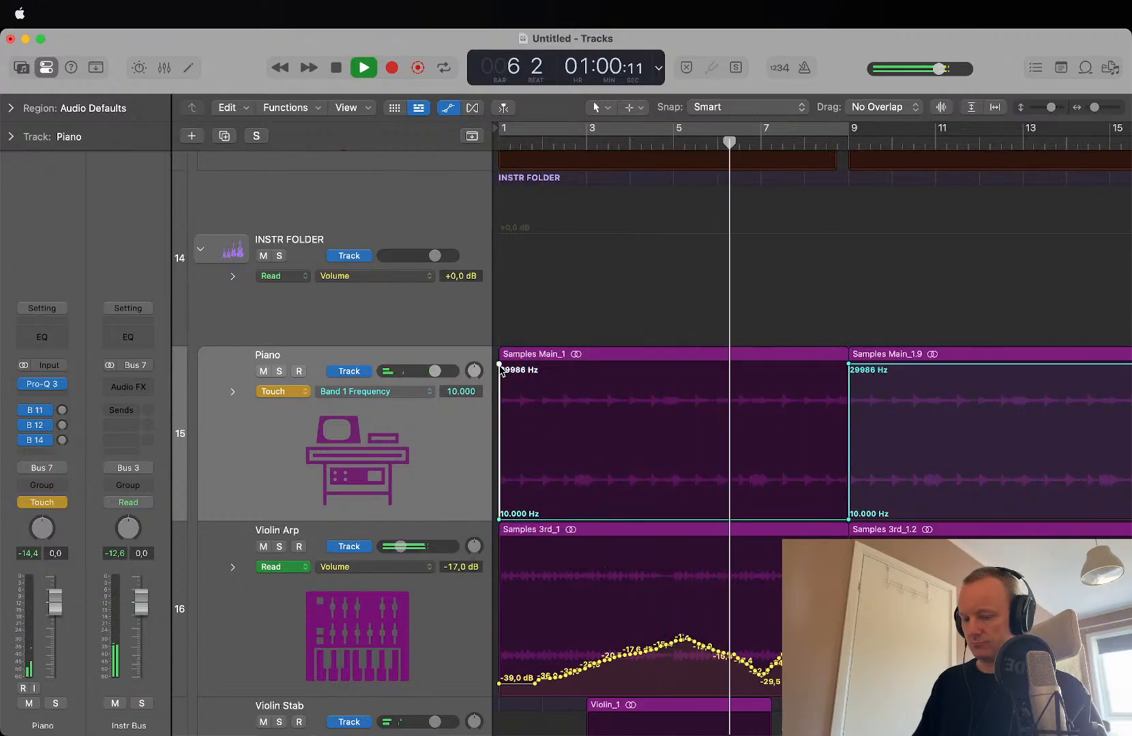
pyautogui.press('Delete')
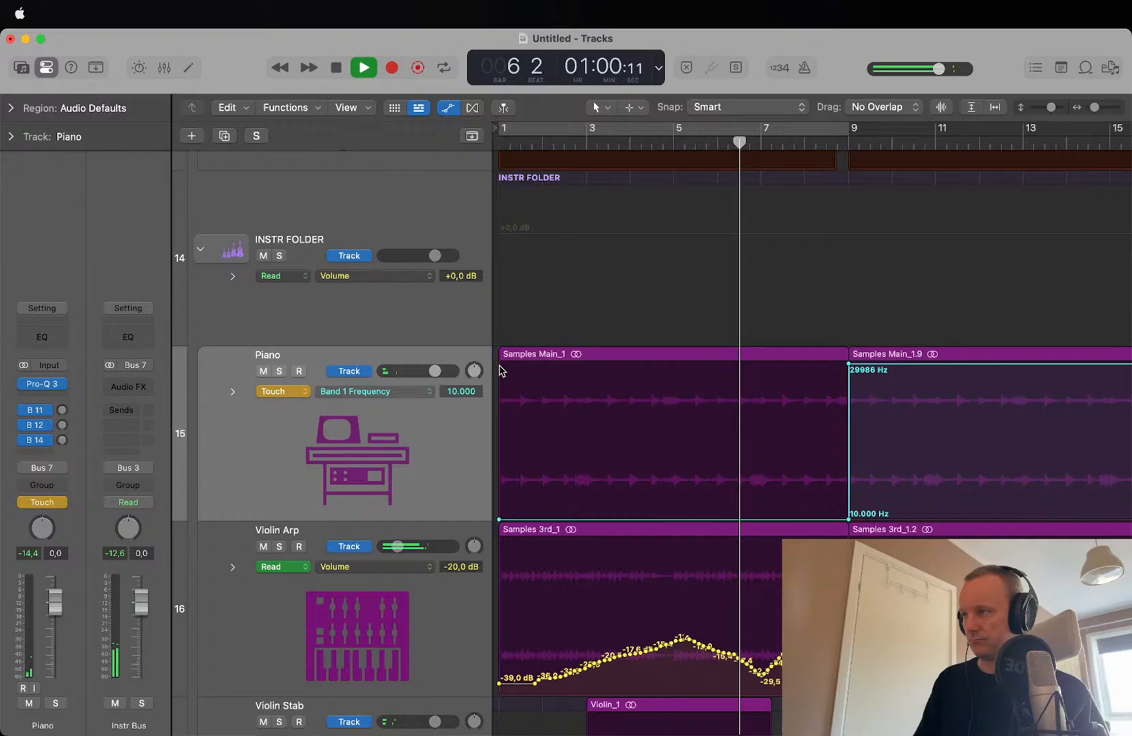
pyautogui.click(849, 520)
pyautogui.press('Delete')
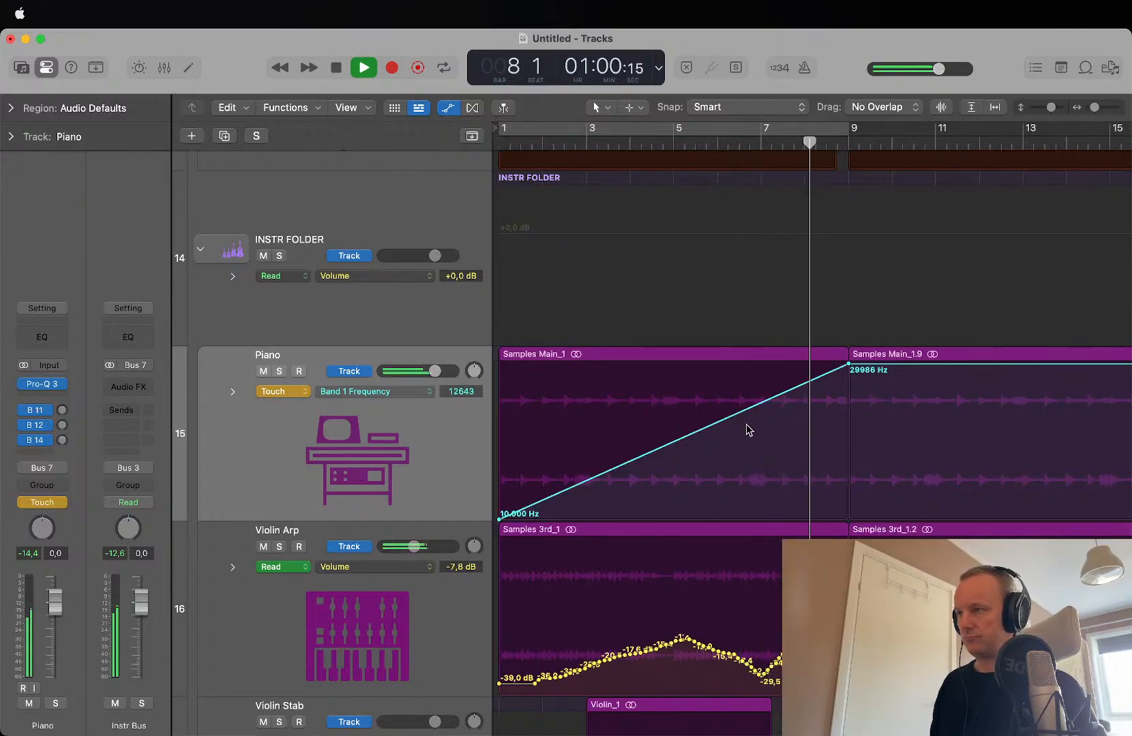
# Step: Raise the Piano's Band 1 Frequency at bar 1 to 29986 Hz and lower bars 9 to 25 to 1247.7 Hz
pyautogui.moveTo(499, 520); pyautogui.dragTo(500, 365)
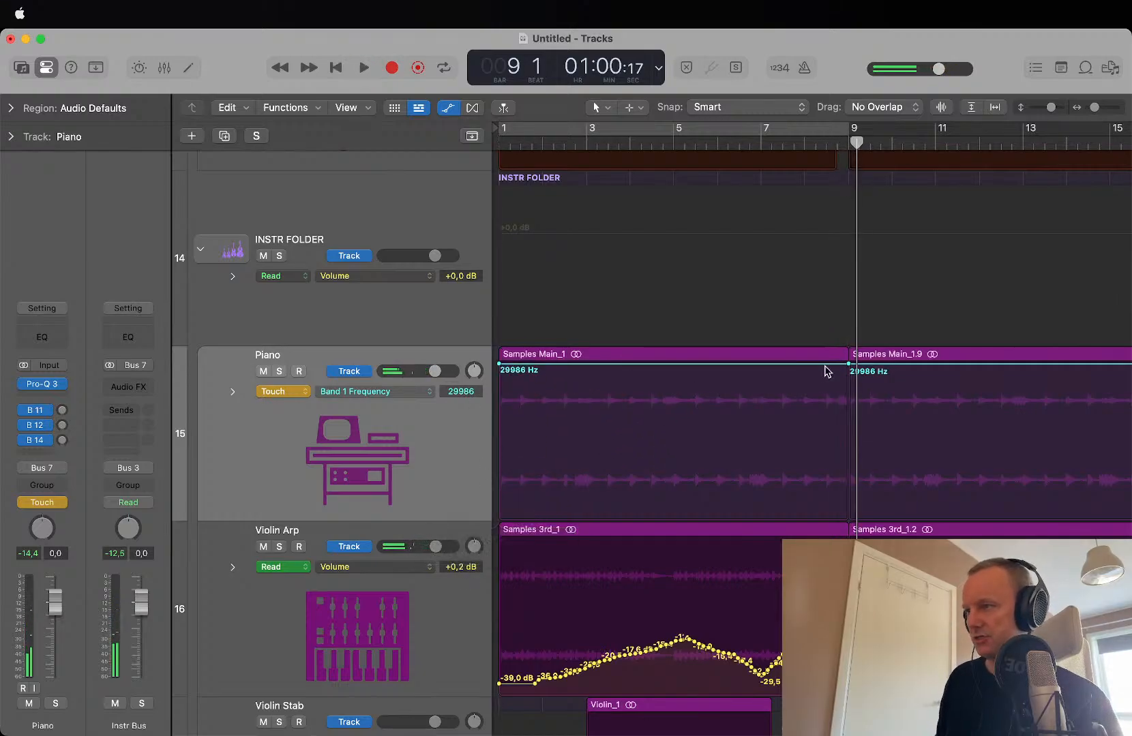
pyautogui.scroll(-5, 827, 371)
pyautogui.moveTo(632, 369); pyautogui.dragTo(835, 433)
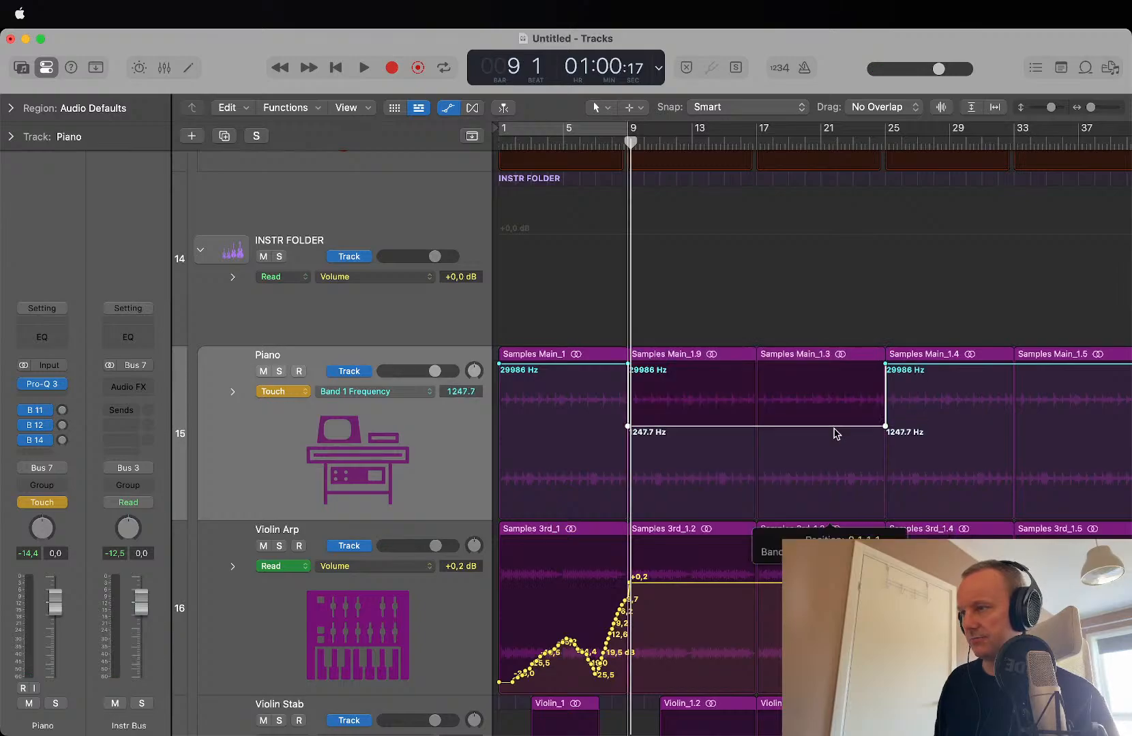
# Step: Create a falling Band 1 Frequency ramp on the Piano from 29986 Hz midway through bar 8 to 1247.7 Hz at bar 9
pyautogui.click(581, 148)
pyautogui.press('space')
pyautogui.press('super+Right')
pyautogui.press('super+Right')
pyautogui.press('super+Right')
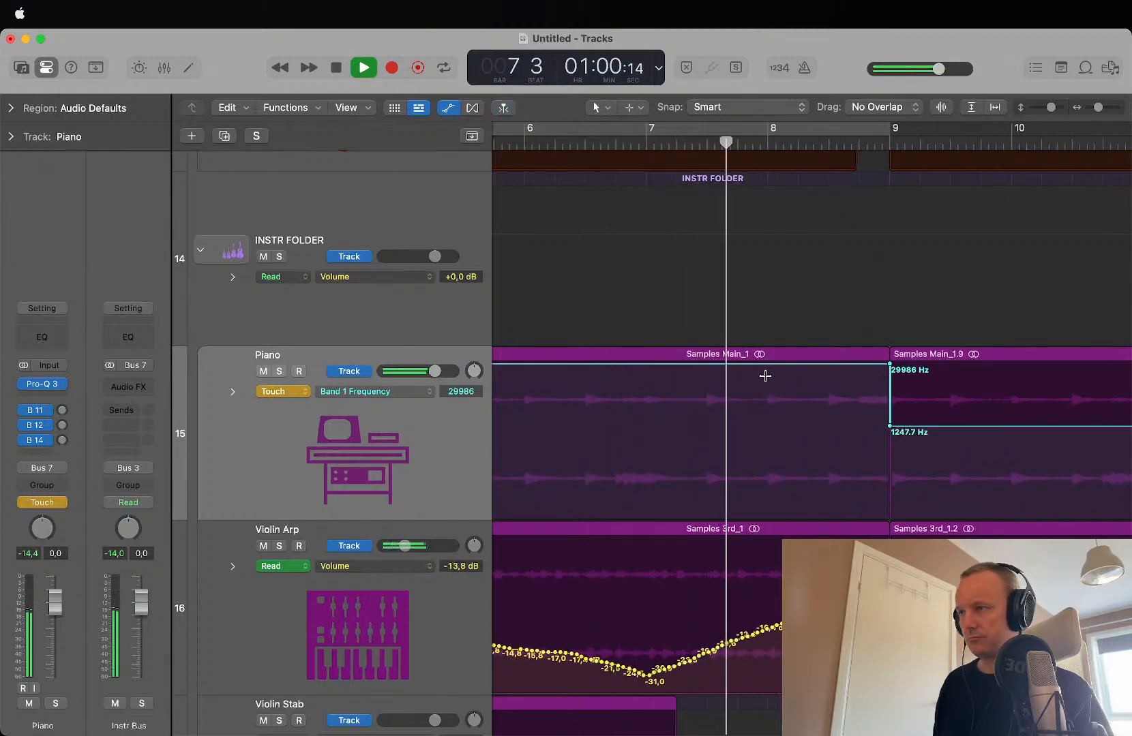
pyautogui.moveTo(829, 371); pyautogui.dragTo(835, 417)
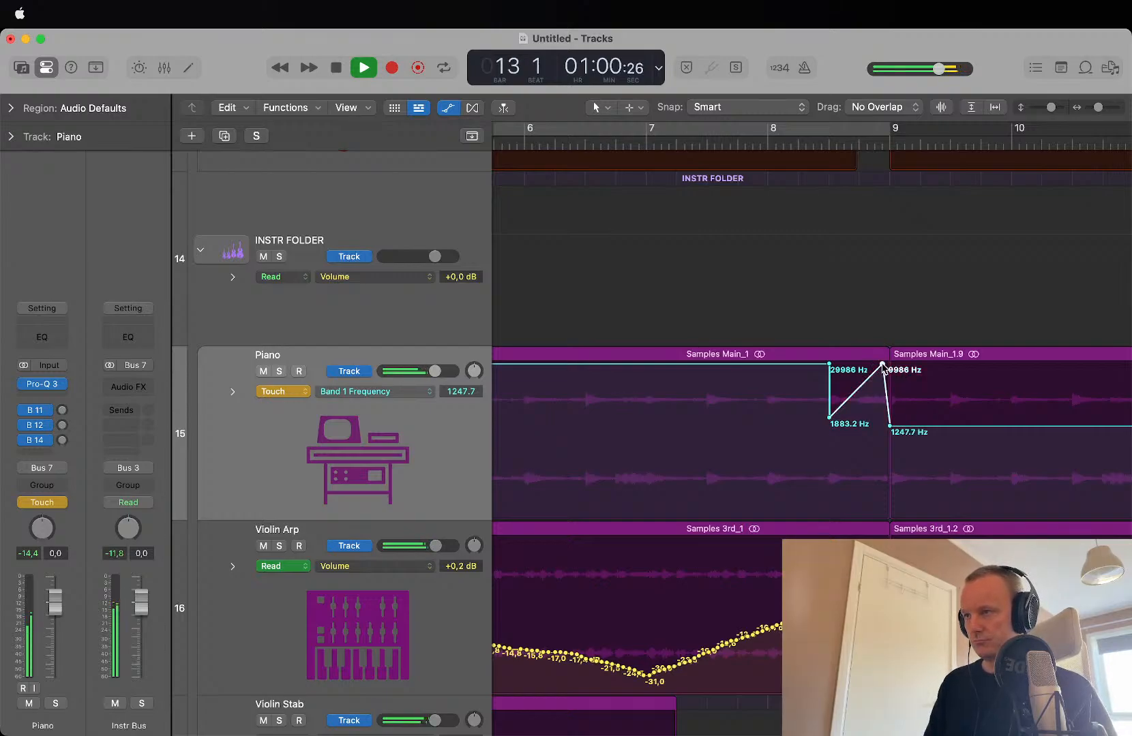
pyautogui.scroll(1, 847, 463)
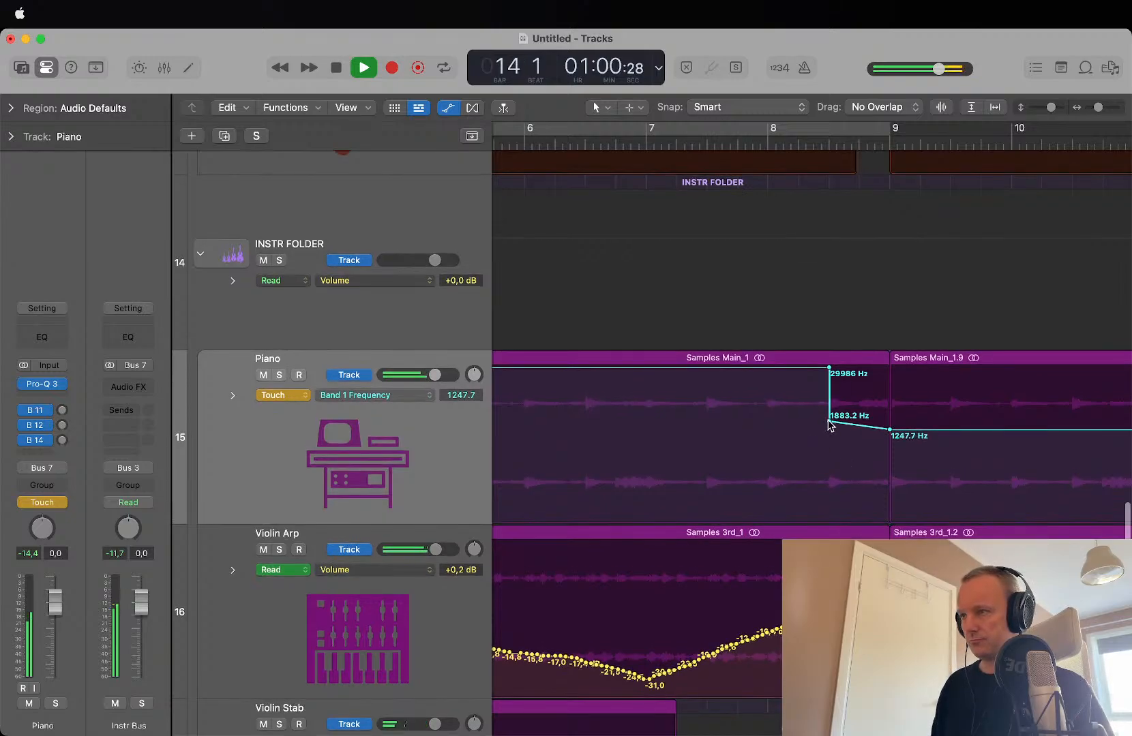
pyautogui.scroll(-1, 830, 425)
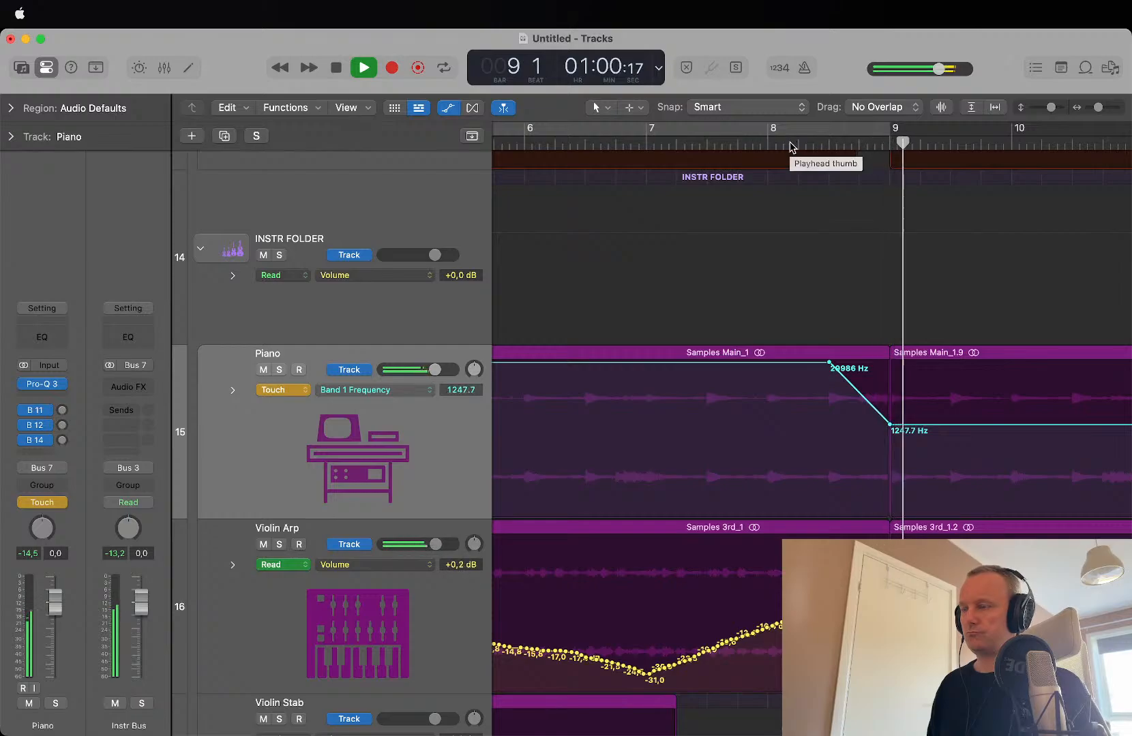
# Step: Move the start of the Piano's falling frequency ramp back to bar 7 and set the track's automation mode to Read
pyautogui.moveTo(829, 362); pyautogui.dragTo(648, 362)
pyautogui.click(576, 143)
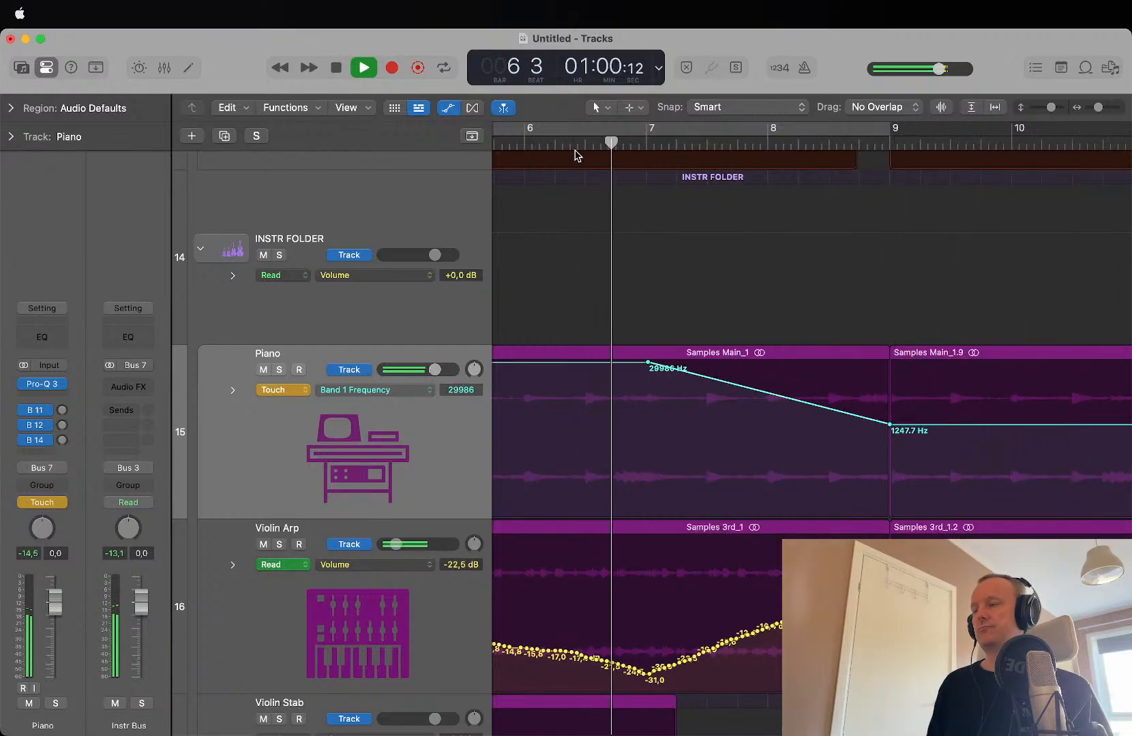
pyautogui.click(294, 391)
pyautogui.click(298, 368)
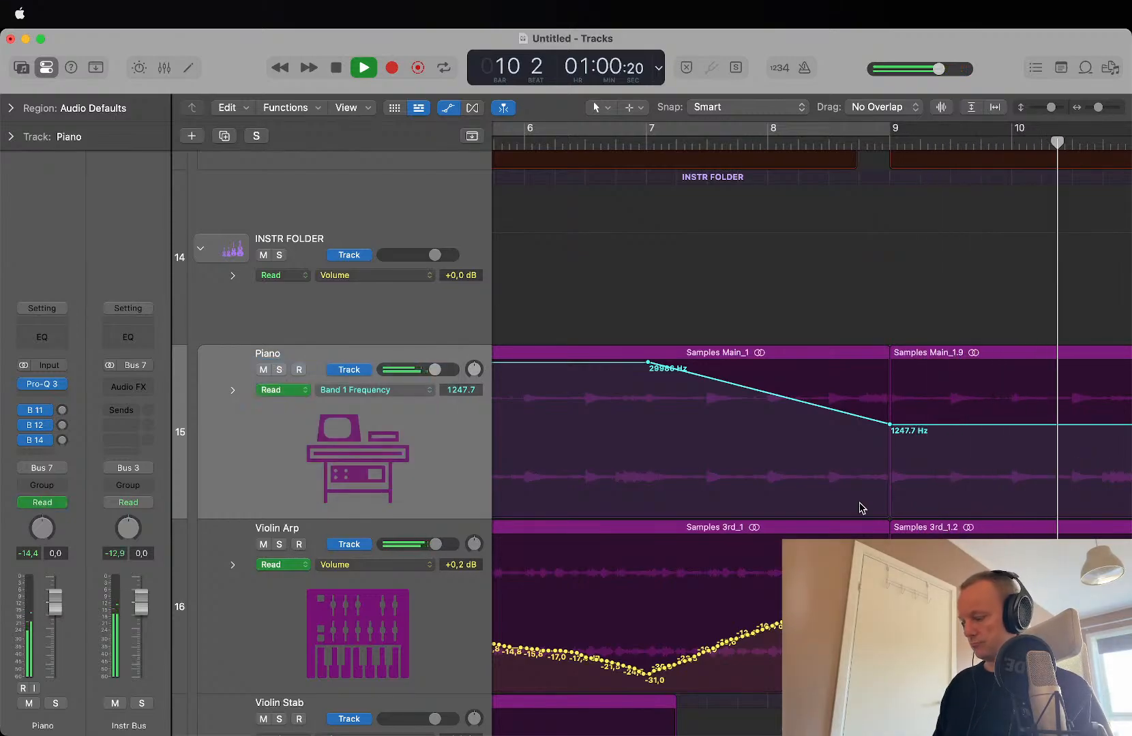
# Step: Play the arrangement from bar 1 and check the automation on the Piano, Violin Arp and Synth Arp tracks
pyautogui.press('super+Up')
pyautogui.press('super+Left')
pyautogui.press('super+Left')
pyautogui.press('super+Left')
pyautogui.press('super+Left')
pyautogui.press('super+Left')
pyautogui.press('super+Left')
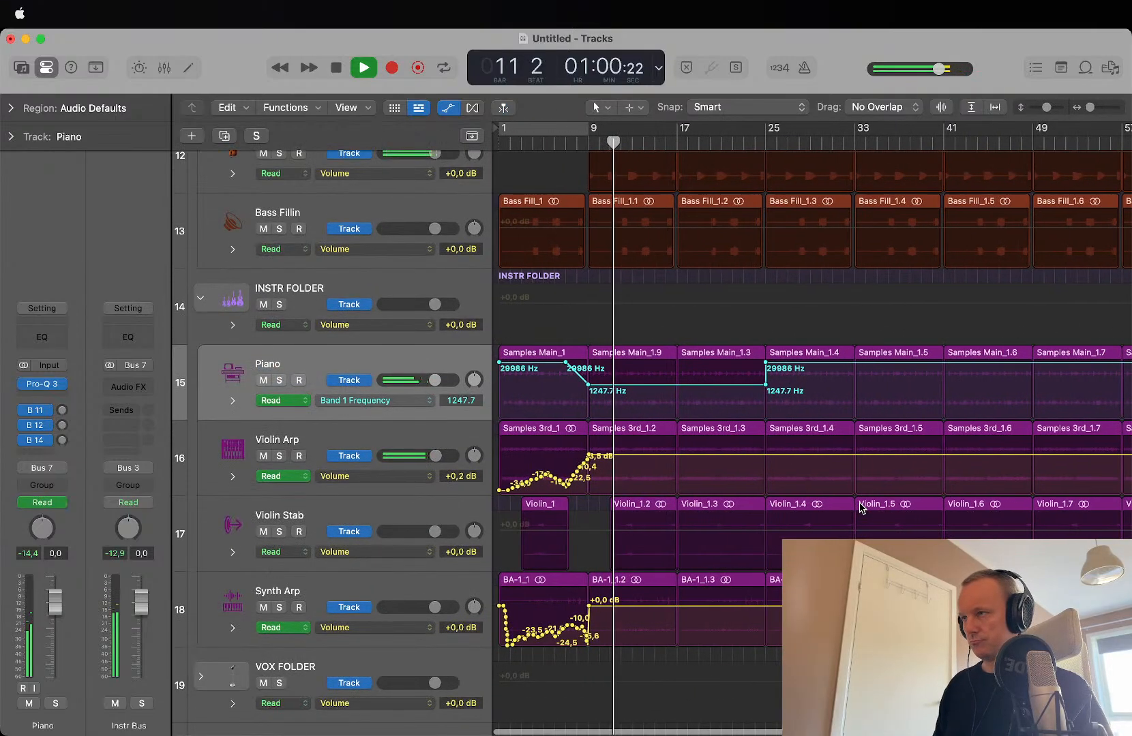
pyautogui.press('space')
pyautogui.press('Return')
pyautogui.press('super+Right')
pyautogui.press('super+Right')
pyautogui.press('super+Right')
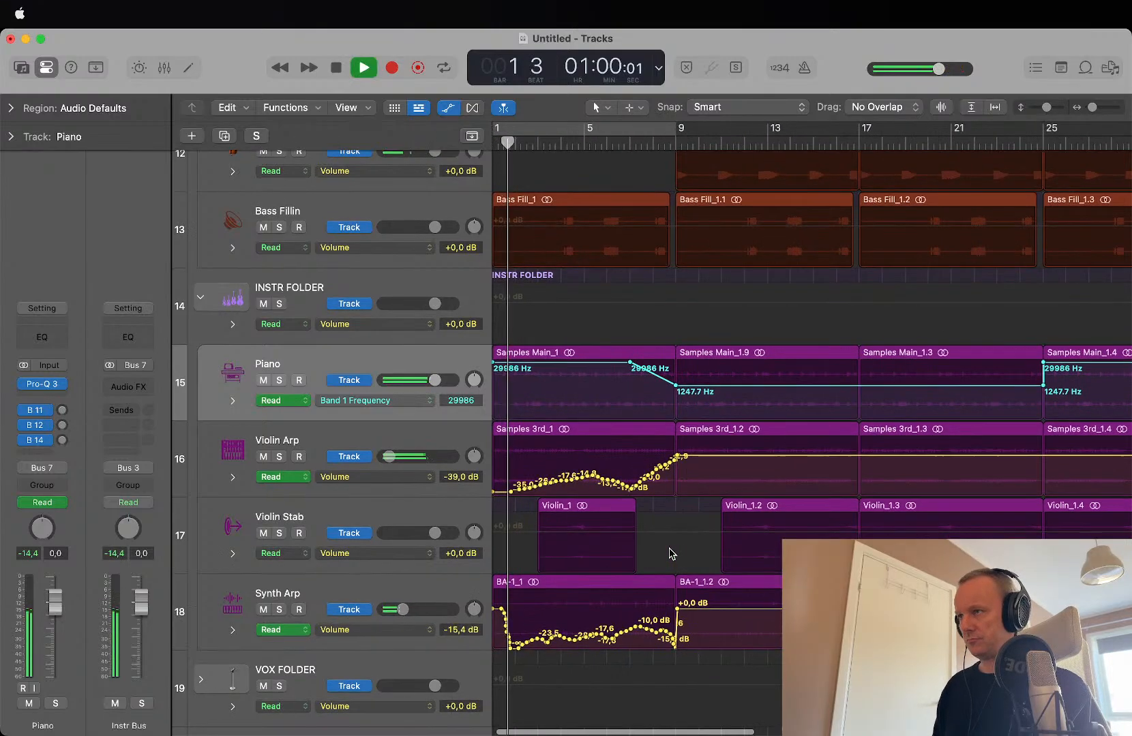
pyautogui.press('super+Down')
pyautogui.press('super+Down')
pyautogui.press('super+Down')
pyautogui.press('super+Up')
pyautogui.press('super+Up')
pyautogui.press('super+Up')
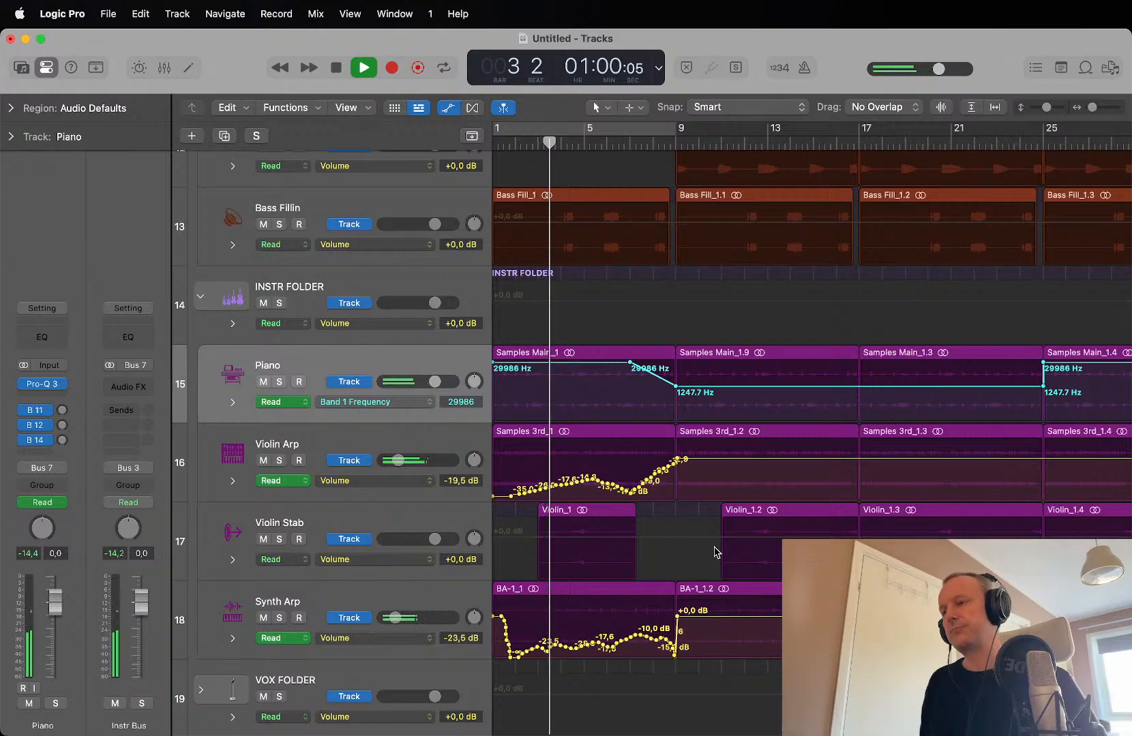
# Step: Delete the initial loud volume automation points on the Synth Arp track at bar 1
pyautogui.hscroll(-1, 715, 552)
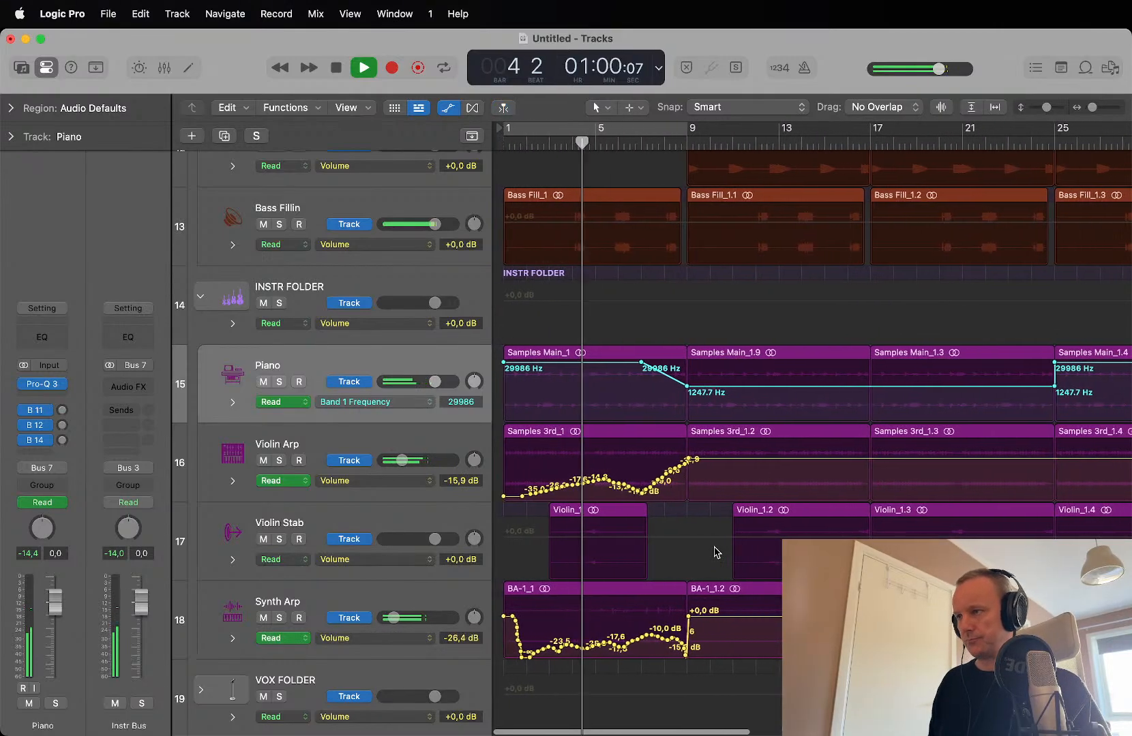
pyautogui.click(516, 627)
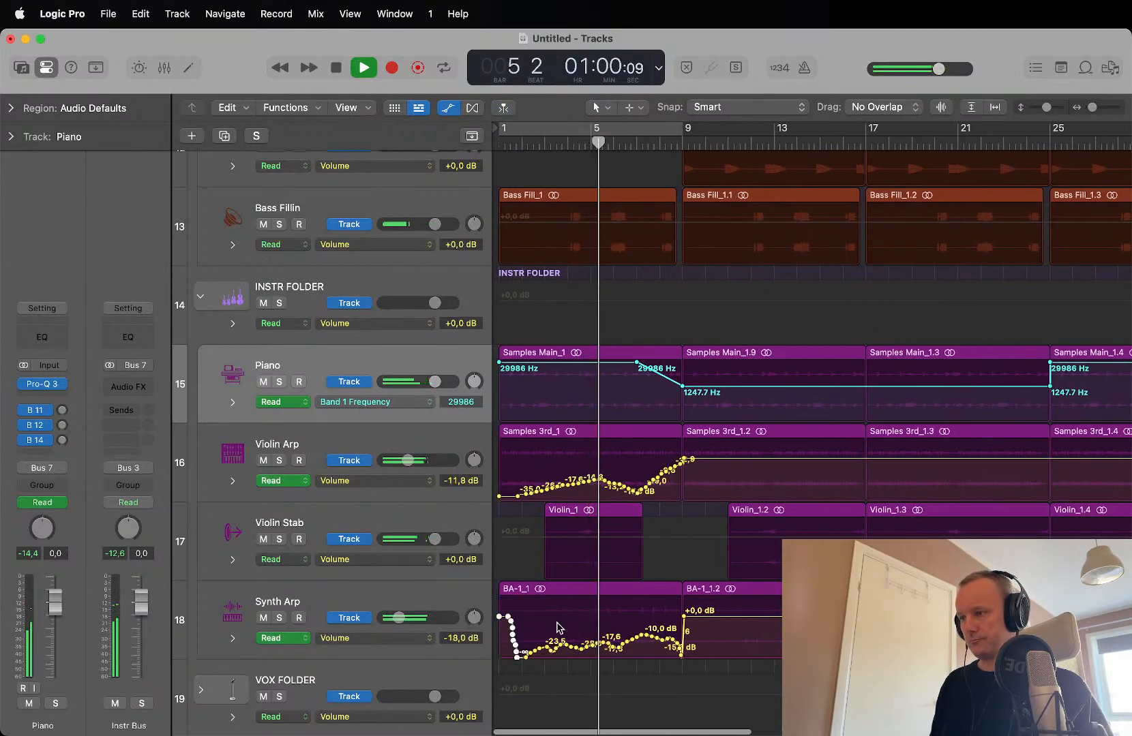
pyautogui.press('Delete')
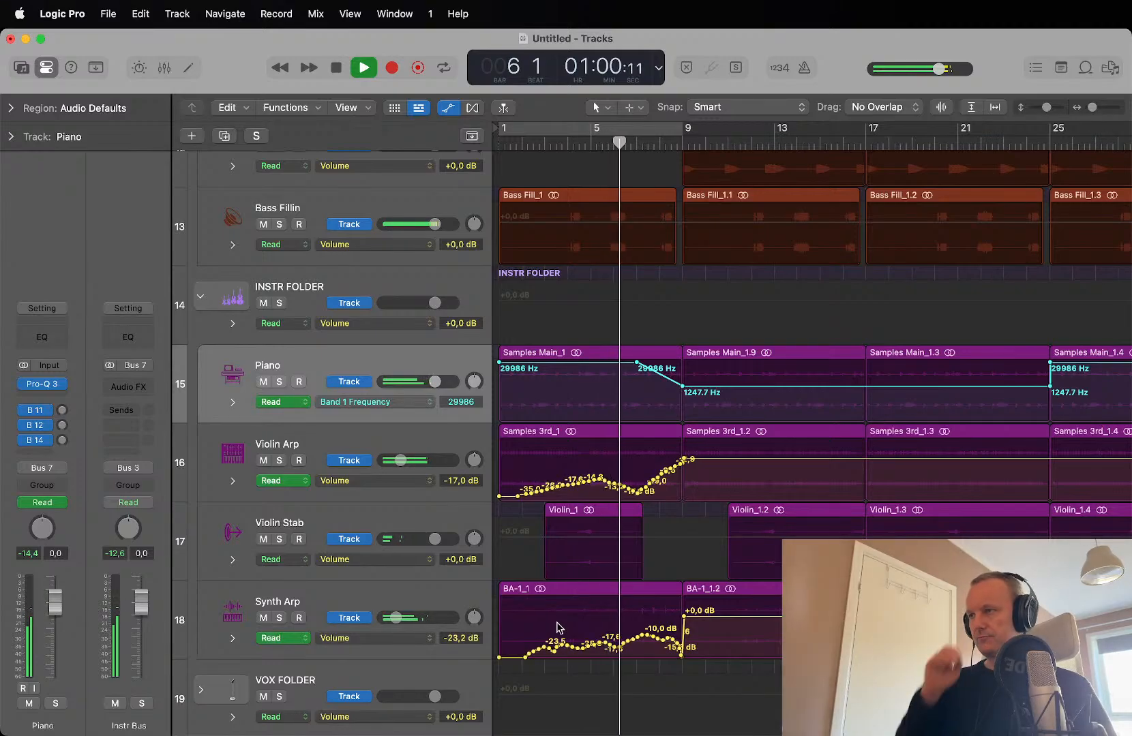
# Step: Hide the automation and delete the Synth Arp region spanning bars 9 to 17
pyautogui.press('super+Down')
pyautogui.press('super+Down')
pyautogui.press('super+Down')
pyautogui.press('super+Right')
pyautogui.press('super+Right')
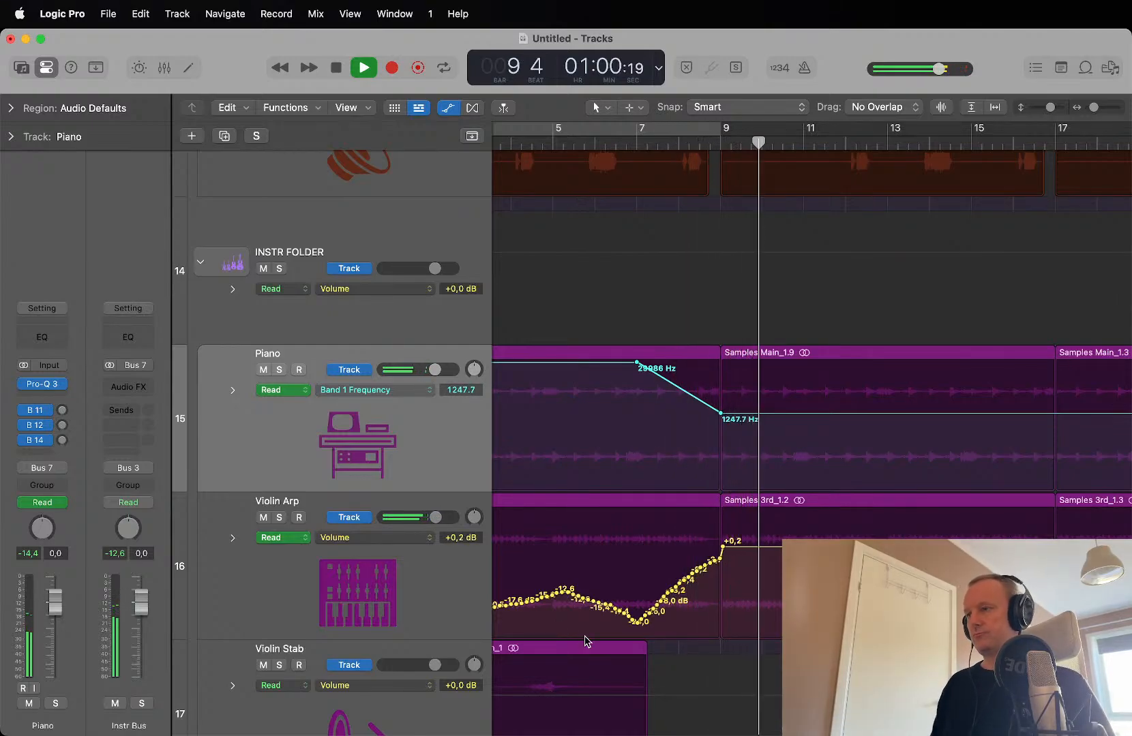
pyautogui.press('super+Up')
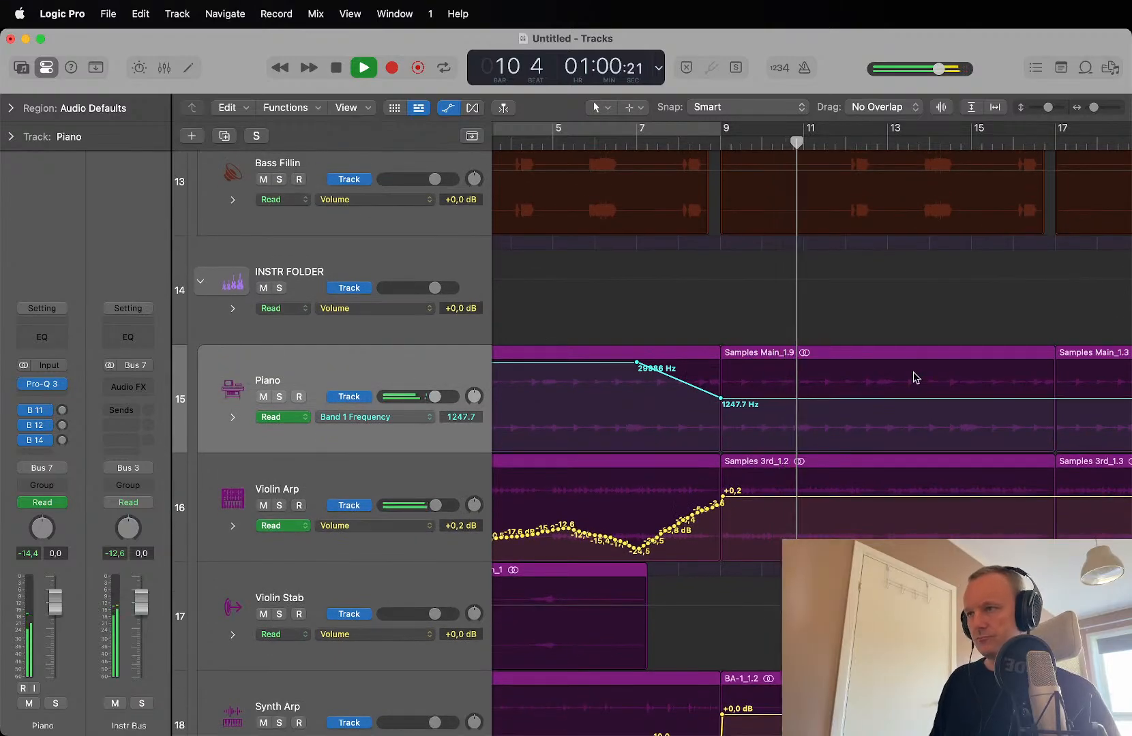
pyautogui.scroll(-6, 915, 382)
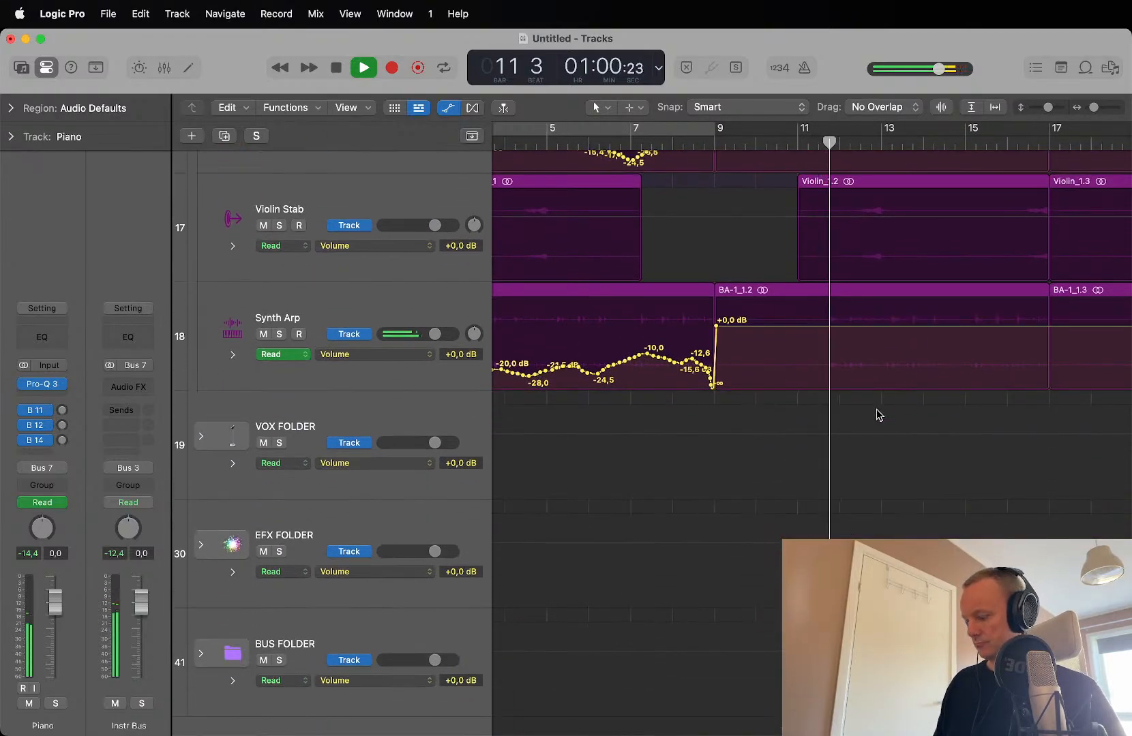
pyautogui.press('a')
pyautogui.click(867, 382)
pyautogui.press('Delete')
# Step: Lower the Violin Stab track's volume while the arrangement plays
pyautogui.scroll(5, 868, 382)
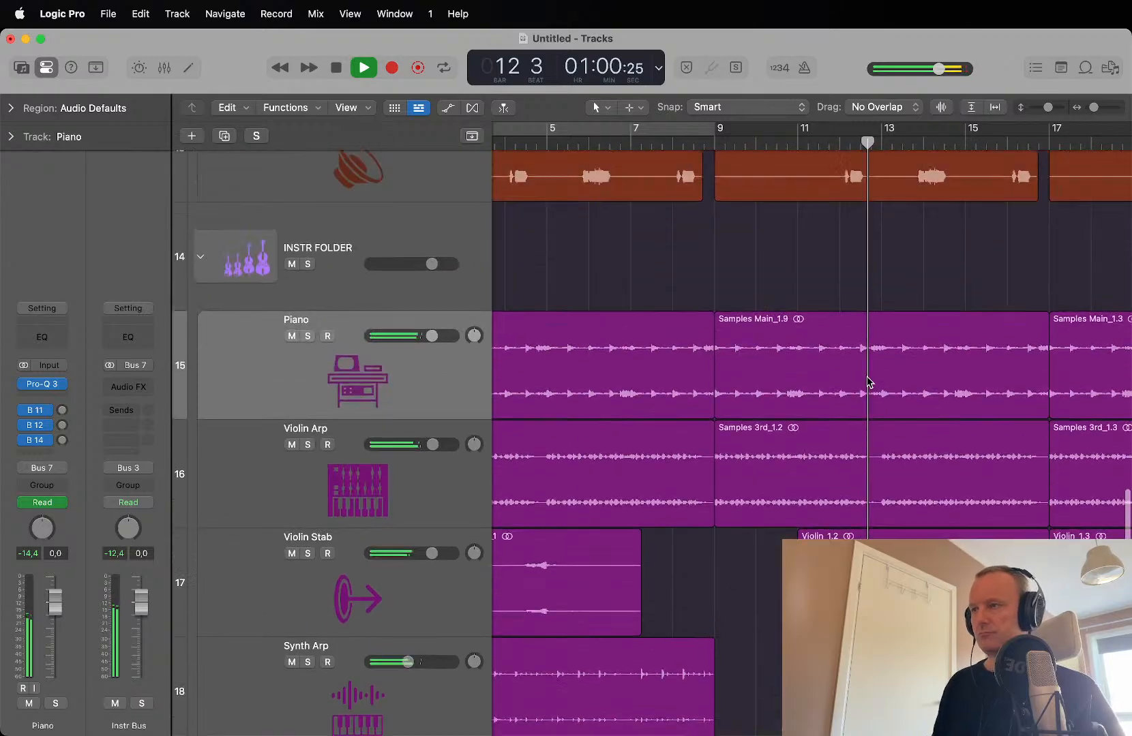
pyautogui.scroll(2, 868, 381)
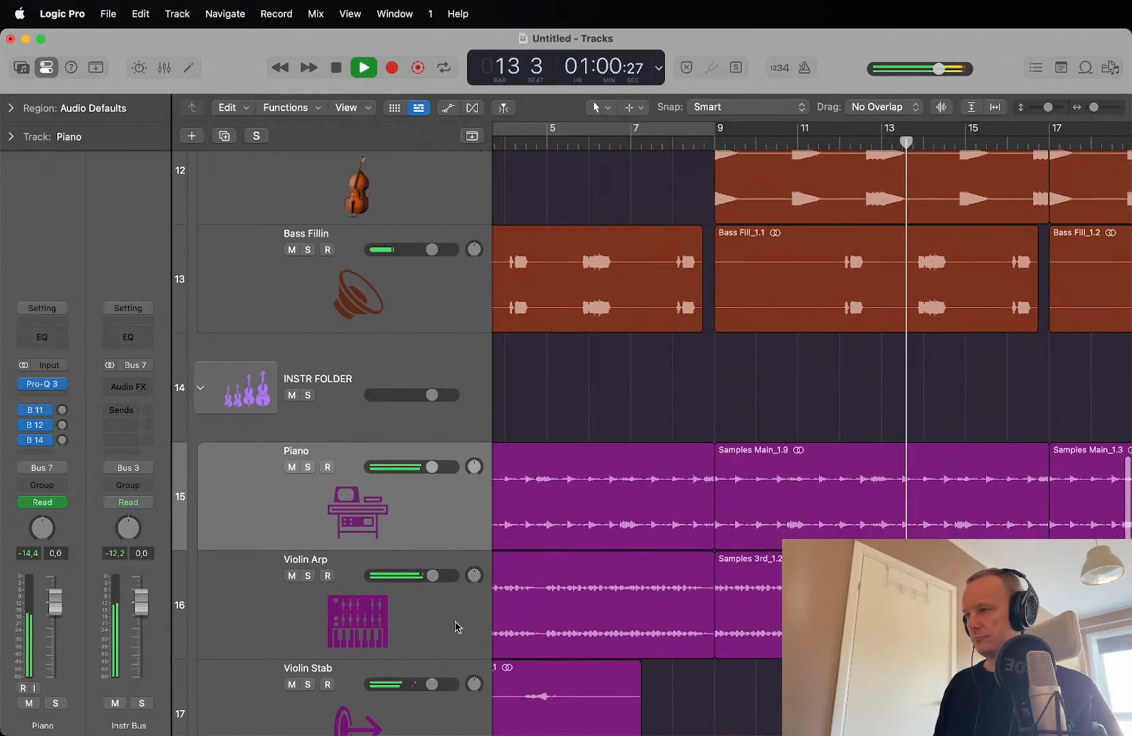
pyautogui.scroll(-3, 450, 600)
pyautogui.moveTo(443, 428); pyautogui.dragTo(435, 437)
pyautogui.scroll(3, 834, 397)
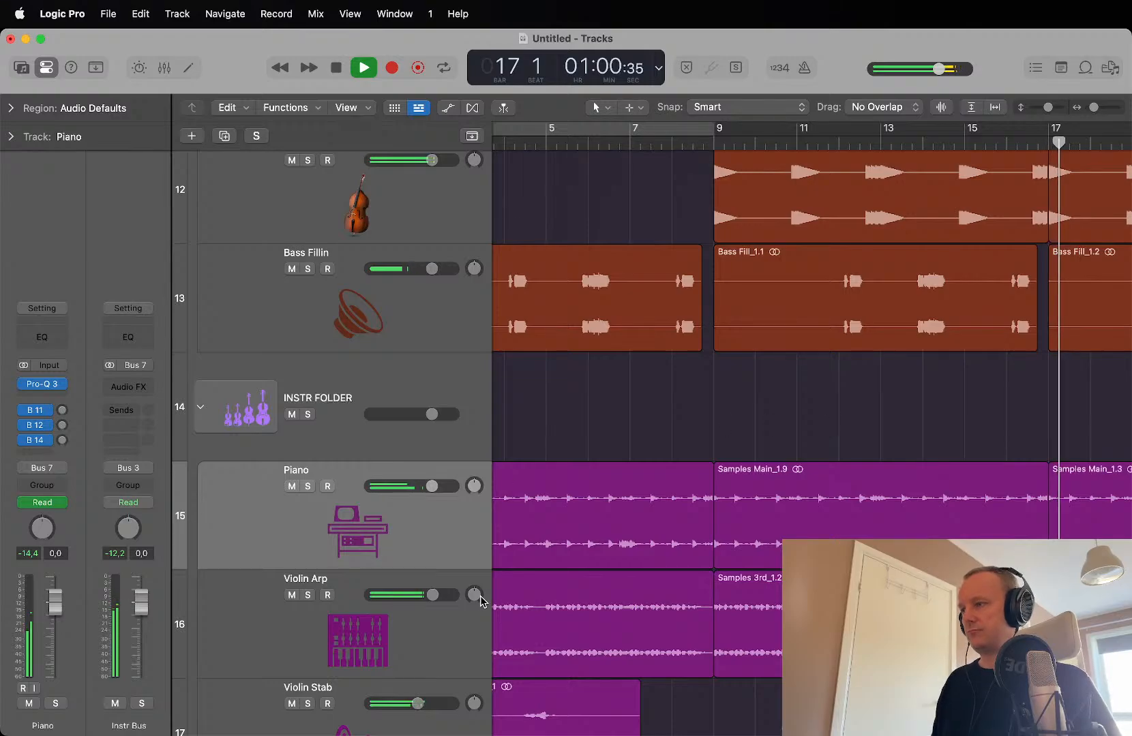
# Step: Try panning Violin Arp left, re-centre it, and pan Violin Stab left instead, replaying the section around bar 9
pyautogui.moveTo(476, 599); pyautogui.dragTo(477, 608)
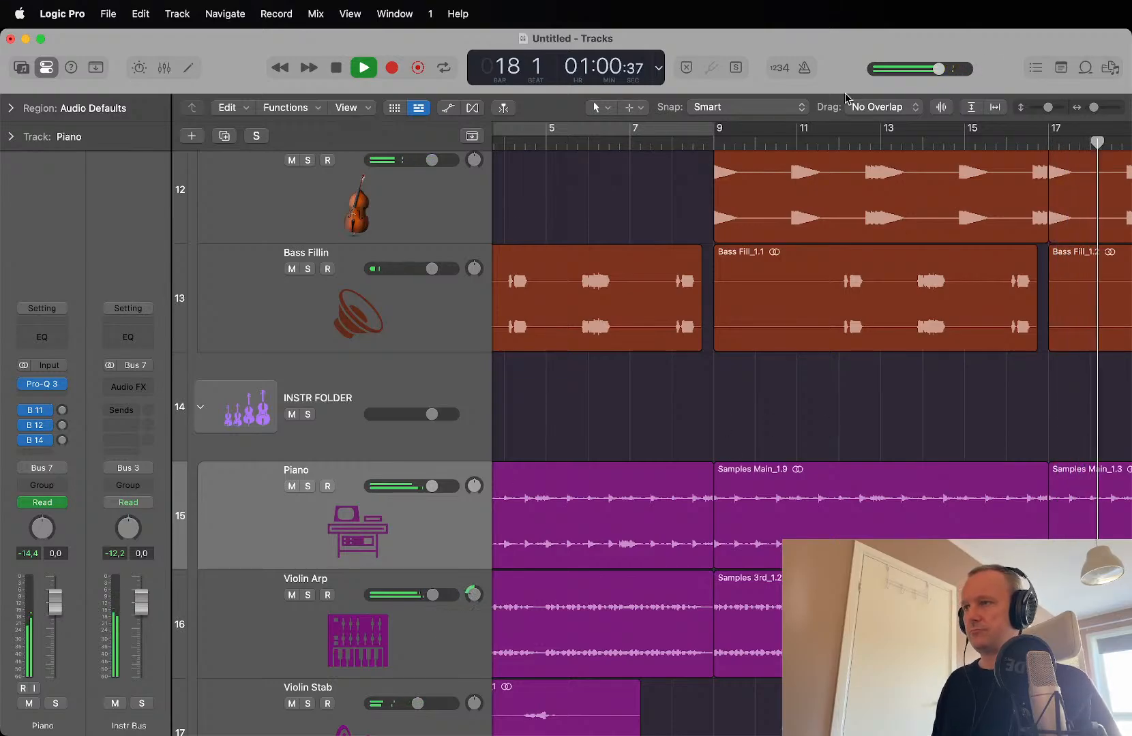
pyautogui.click(770, 138)
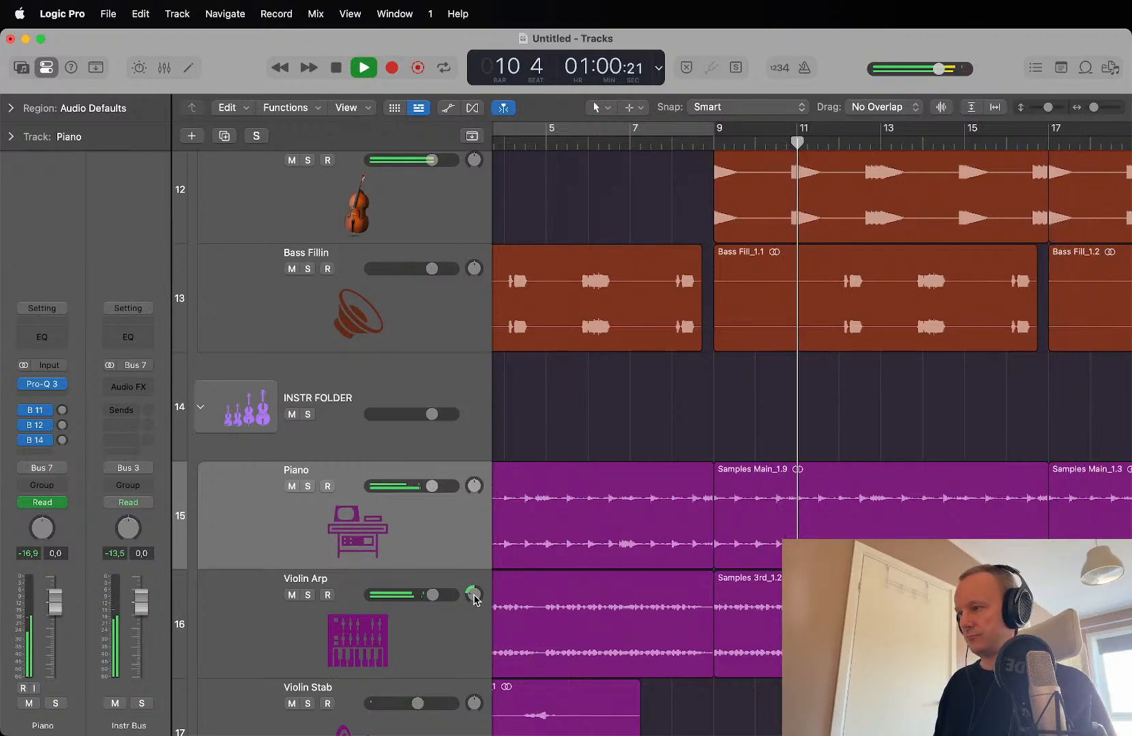
pyautogui.moveTo(474, 703); pyautogui.dragTo(473, 709)
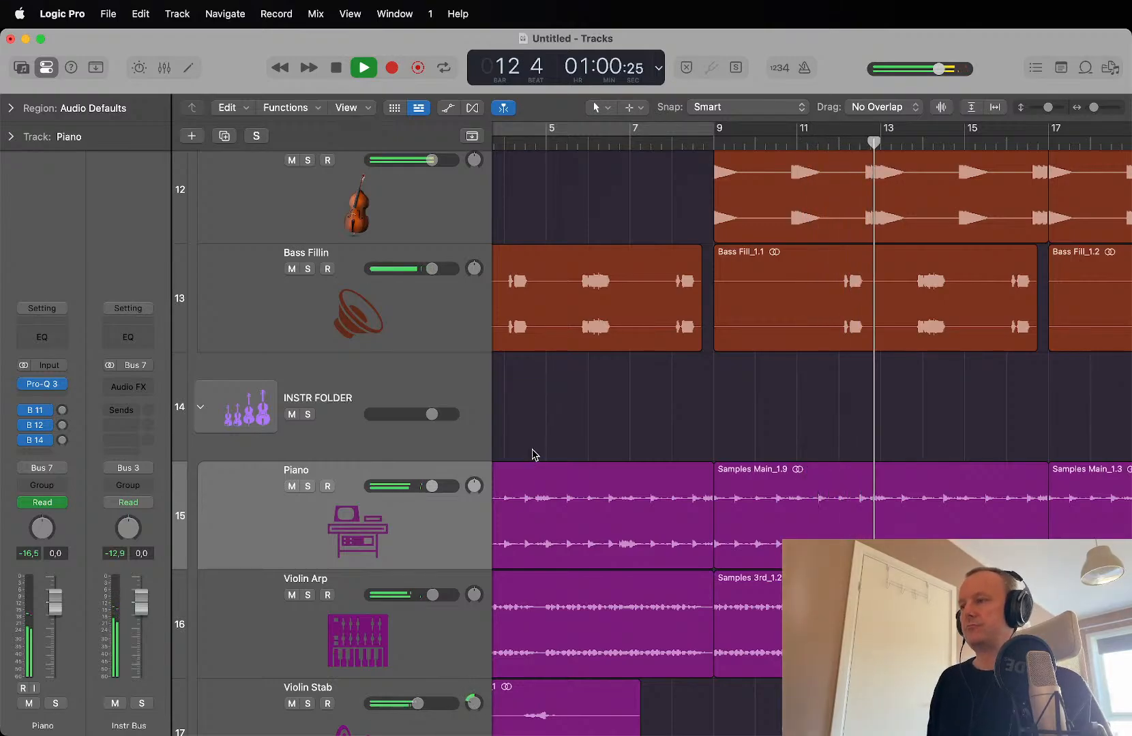
pyautogui.click(702, 143)
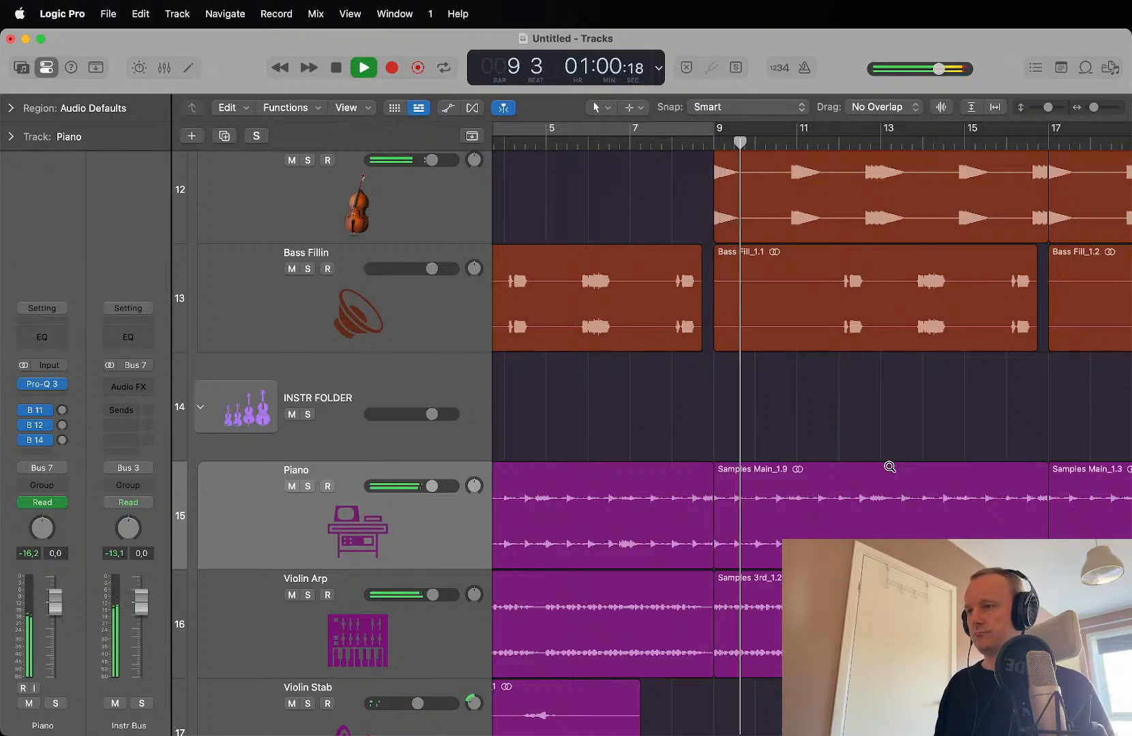
# Step: Show automation and lower the Piano's Band 1 Frequency between bar 13 beat 2 and bar 17 using a marquee selection
pyautogui.press('a')
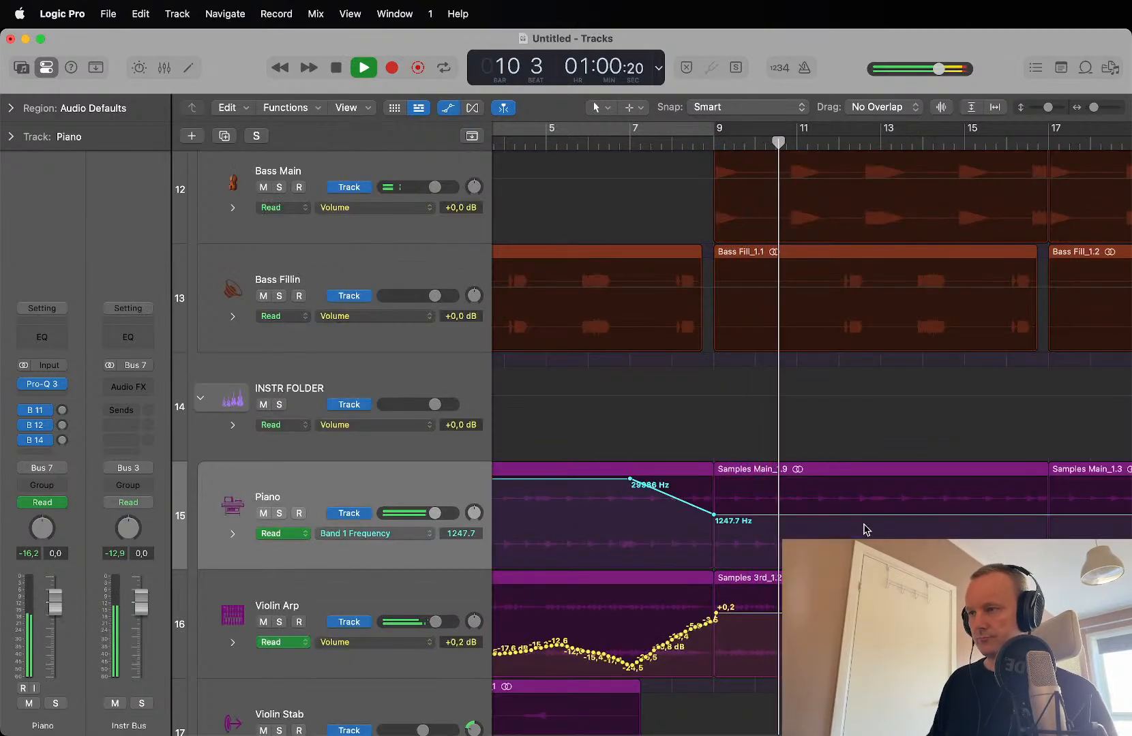
pyautogui.press('space')
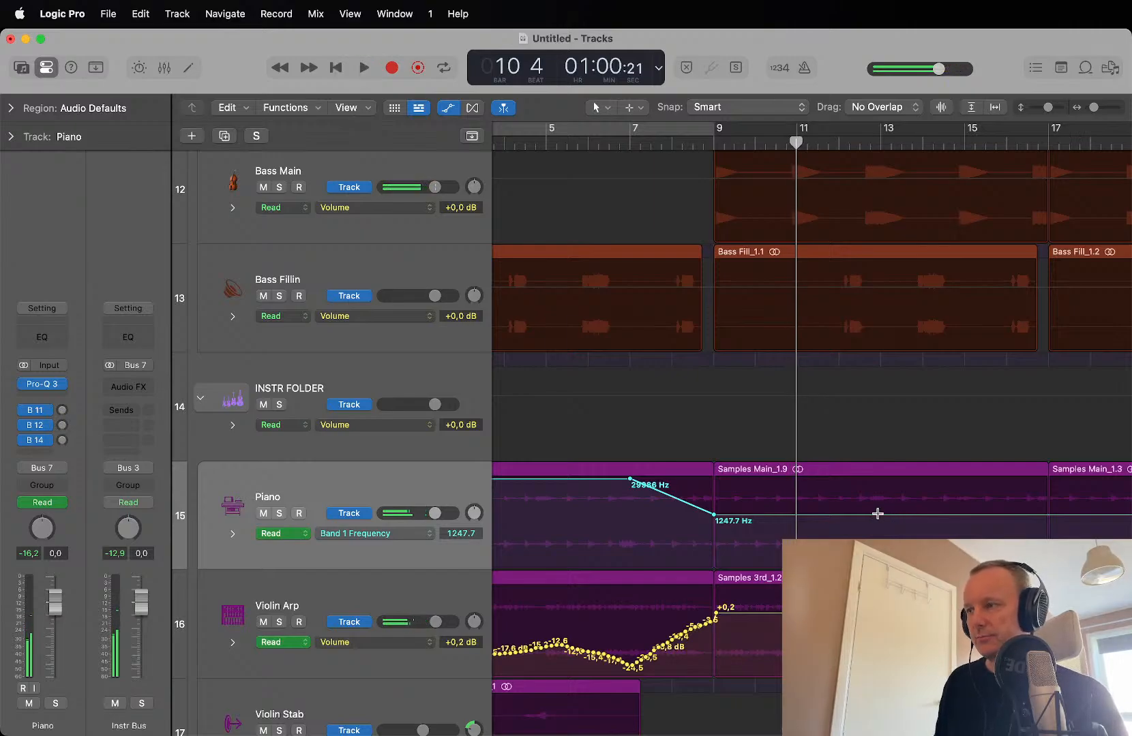
pyautogui.moveTo(887, 515); pyautogui.dragTo(982, 527)
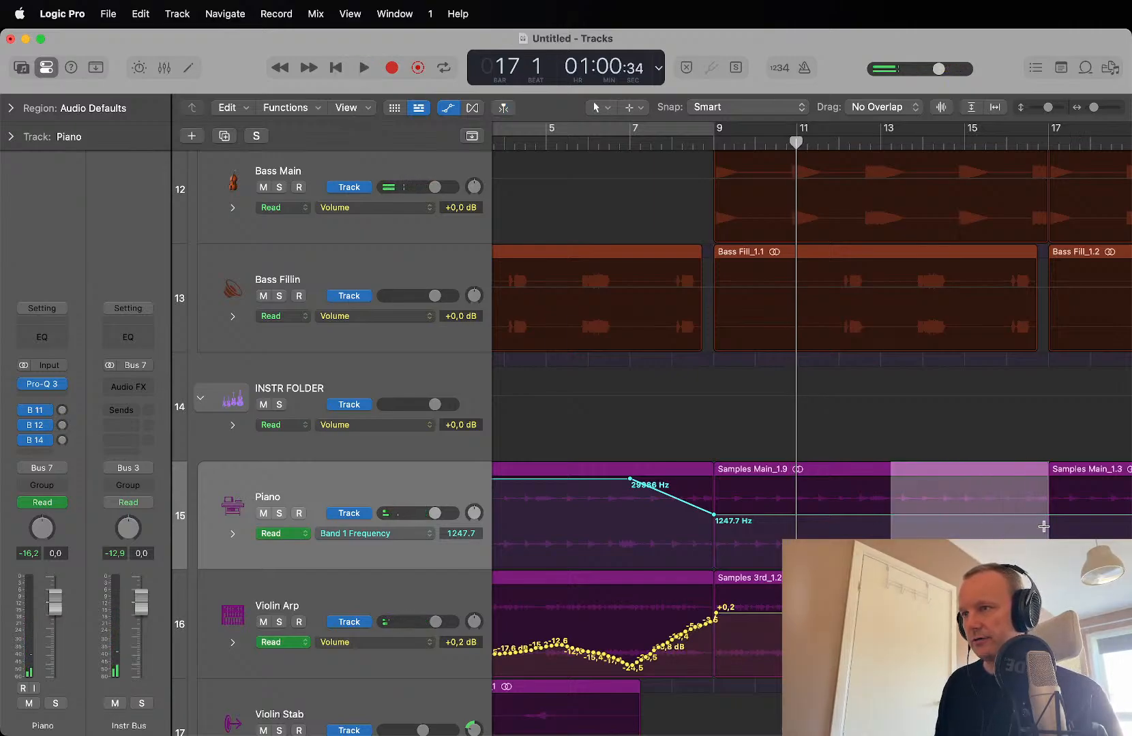
pyautogui.click(1009, 523)
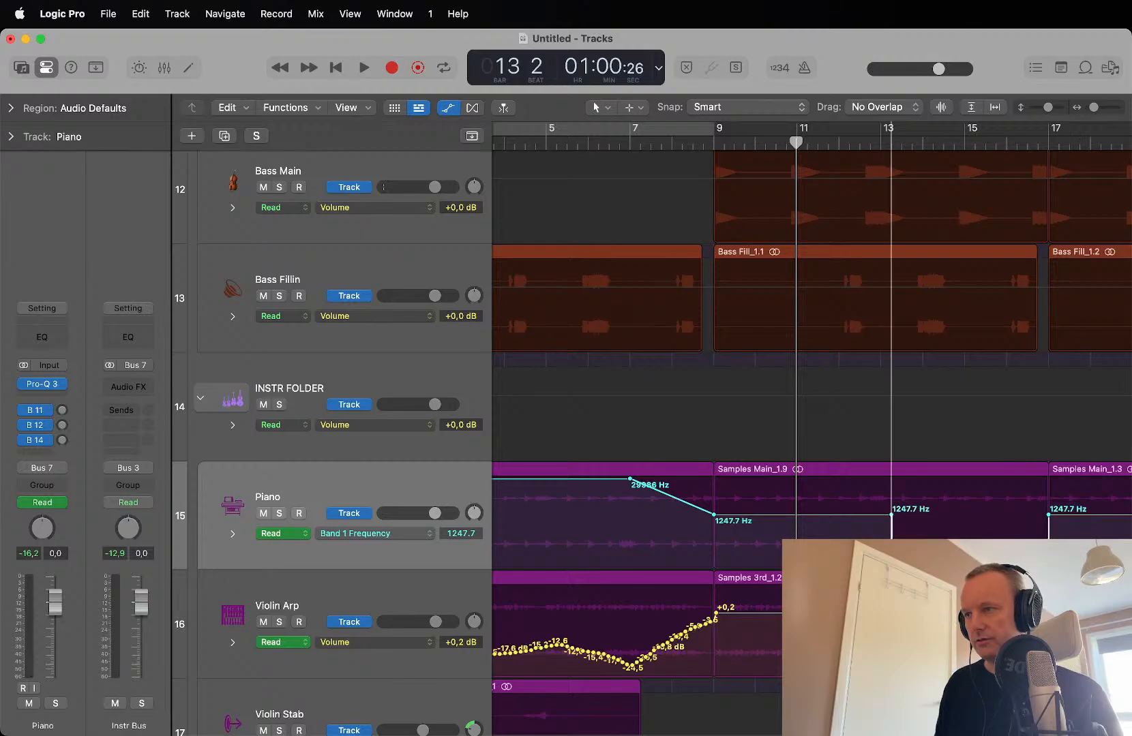
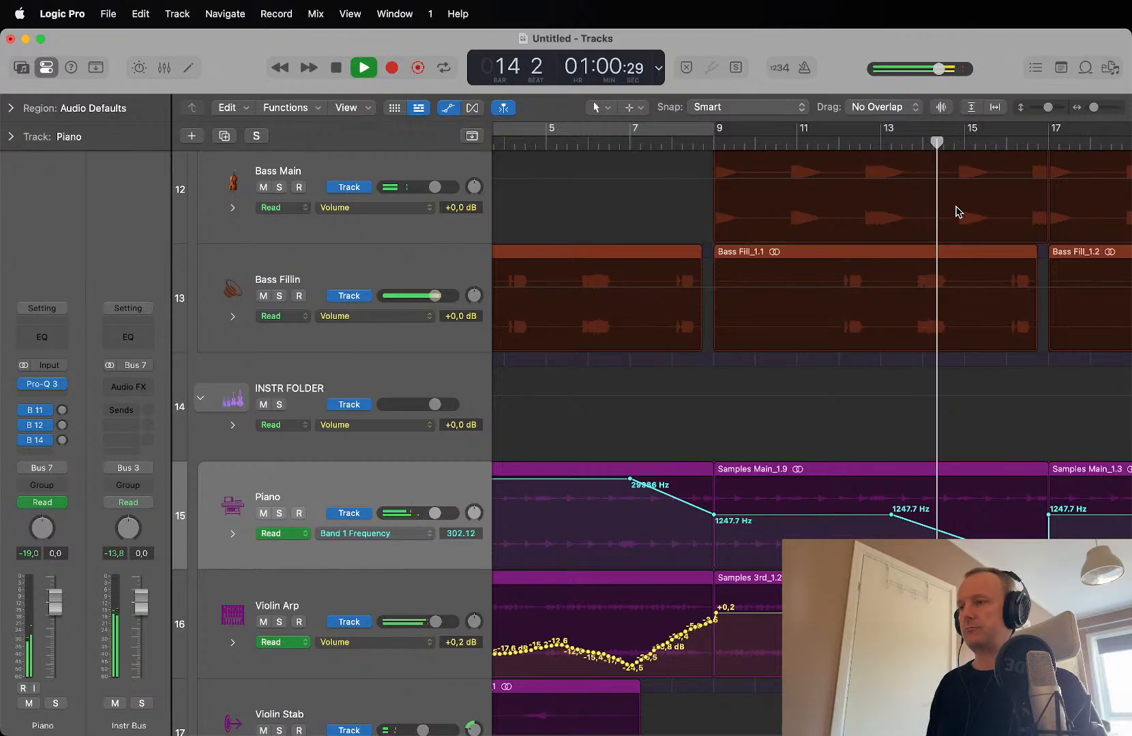
# Step: Raise the low end point of the Piano's falling Band 1 Frequency ramp at bar 17 to make the drop gentler
pyautogui.scroll(3, 958, 212)
pyautogui.hscroll(5, 957, 212)
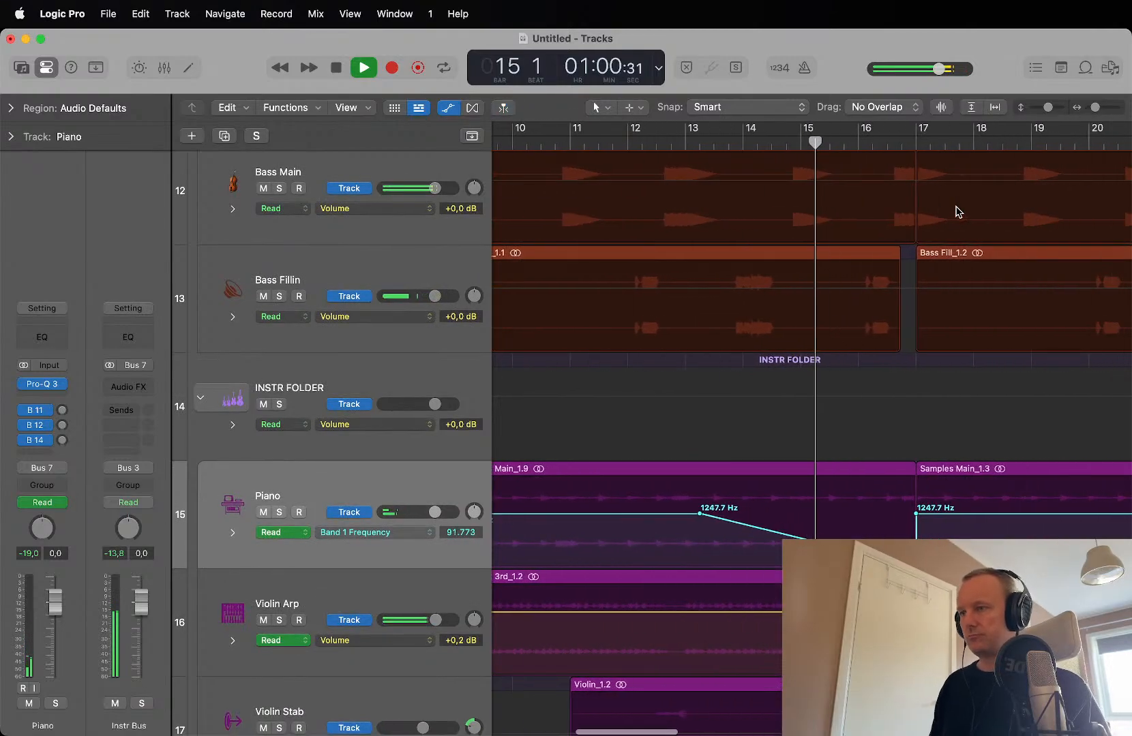
pyautogui.press('space')
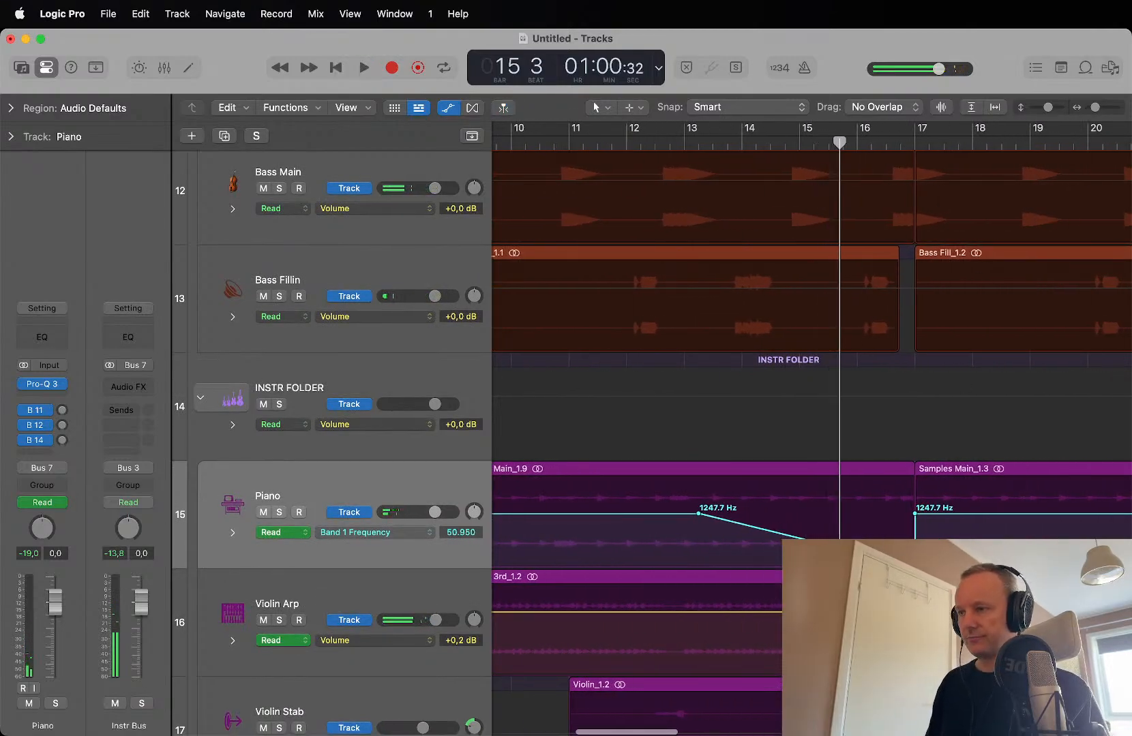
pyautogui.moveTo(915, 565); pyautogui.dragTo(914, 534)
pyautogui.press('space')
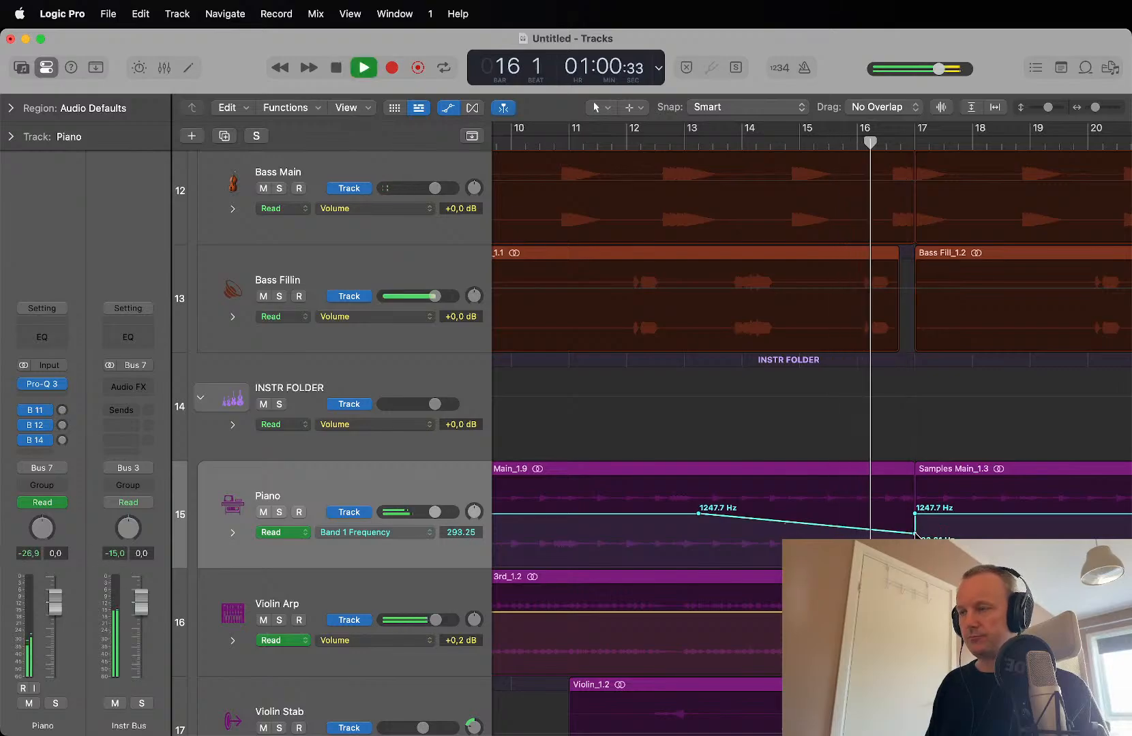
# Step: Hide the automation and delete the Piano region Samples Main_1.3 spanning bars 17 to 25
pyautogui.hscroll(2, 951, 527)
pyautogui.press('a')
pyautogui.click(933, 531)
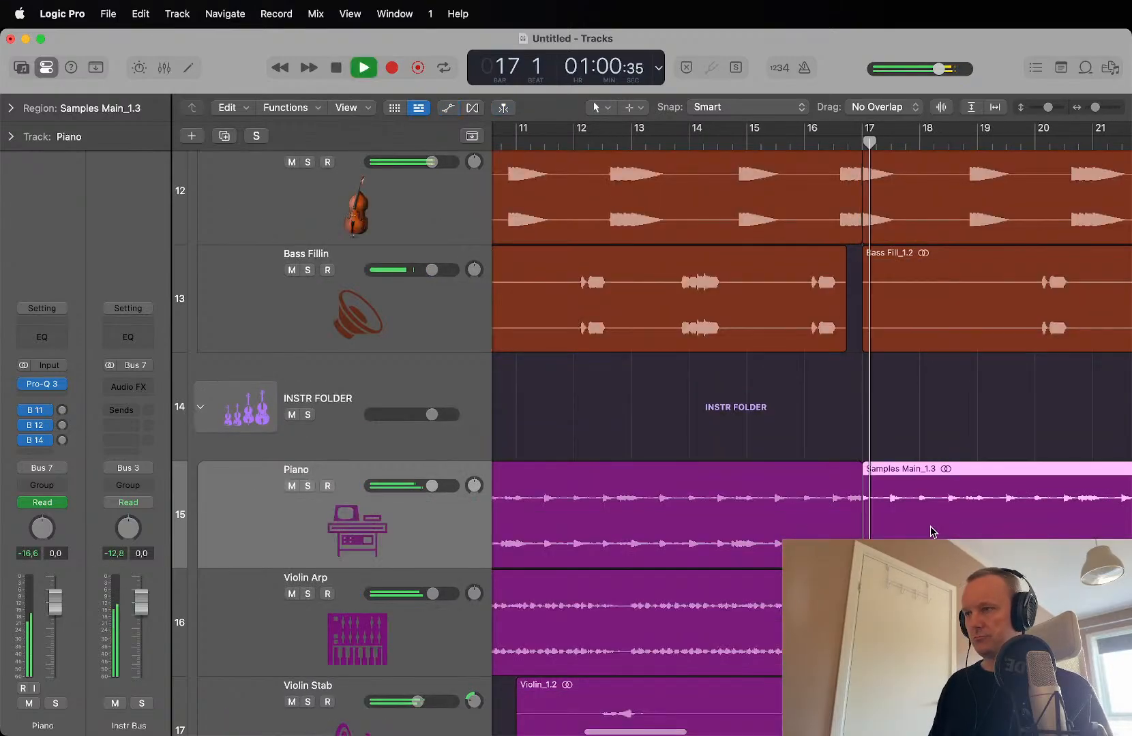
pyautogui.press('BackSpace')
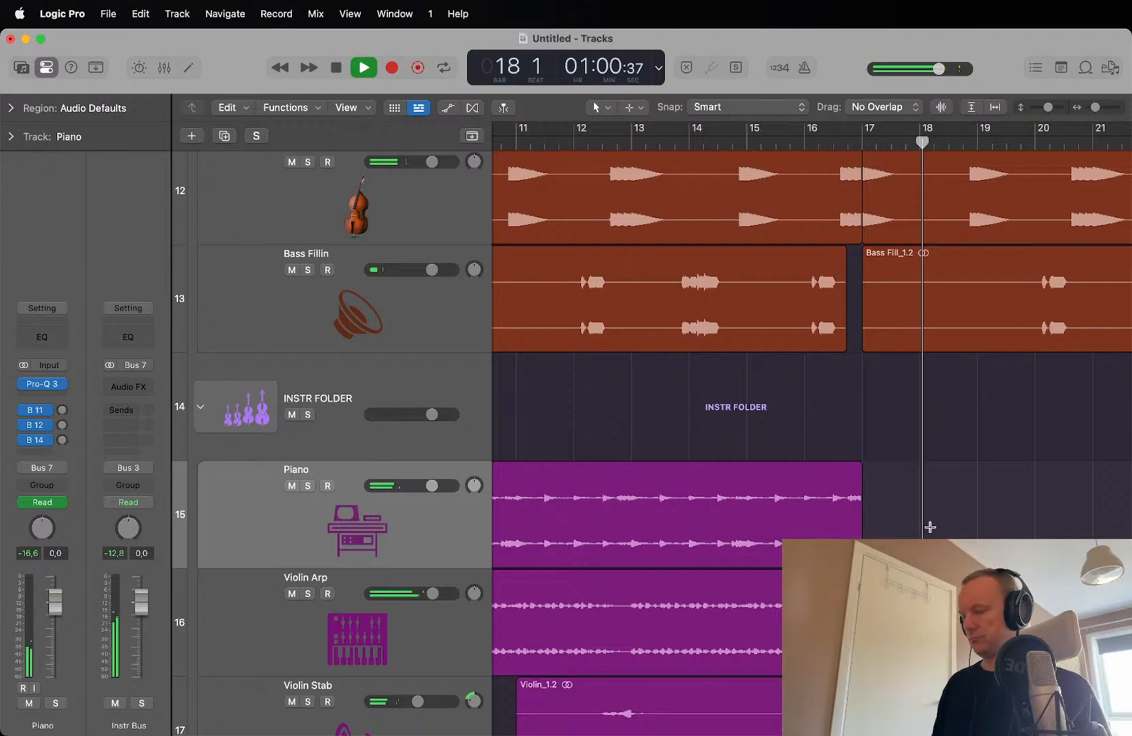
# Step: Pan the Synth Arp track slightly to the right
pyautogui.press('super+Left')
pyautogui.press('super+Up')
pyautogui.press('super+Left')
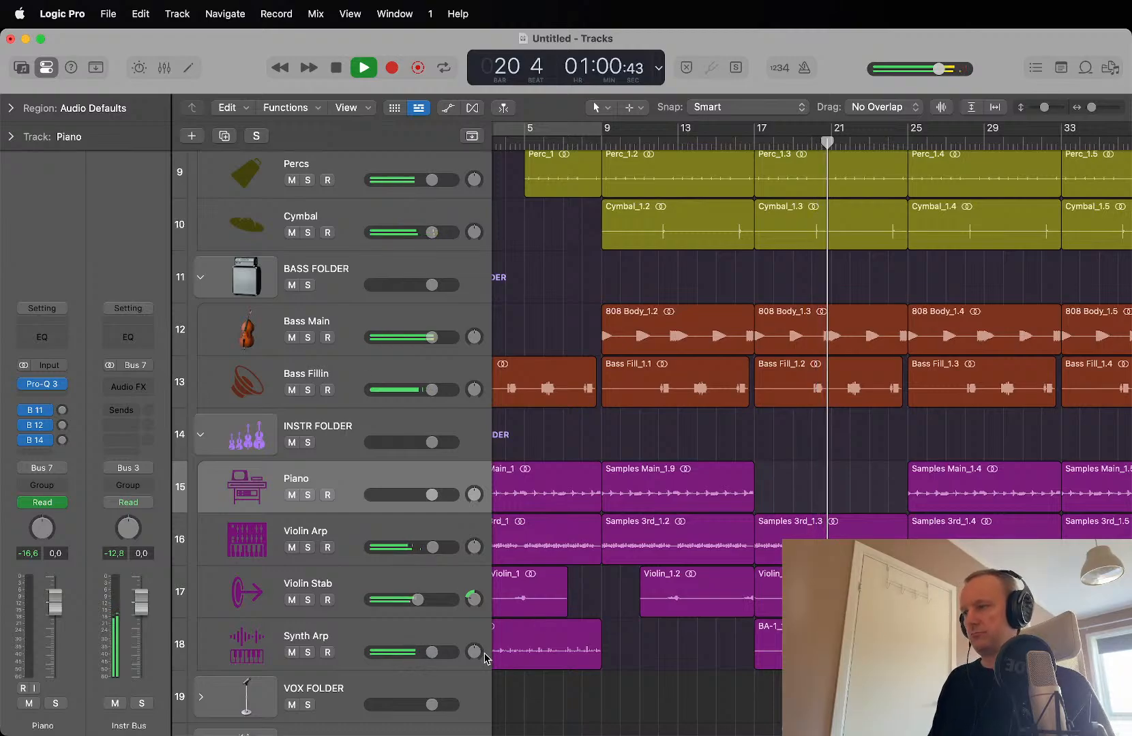
pyautogui.moveTo(475, 654); pyautogui.dragTo(475, 644)
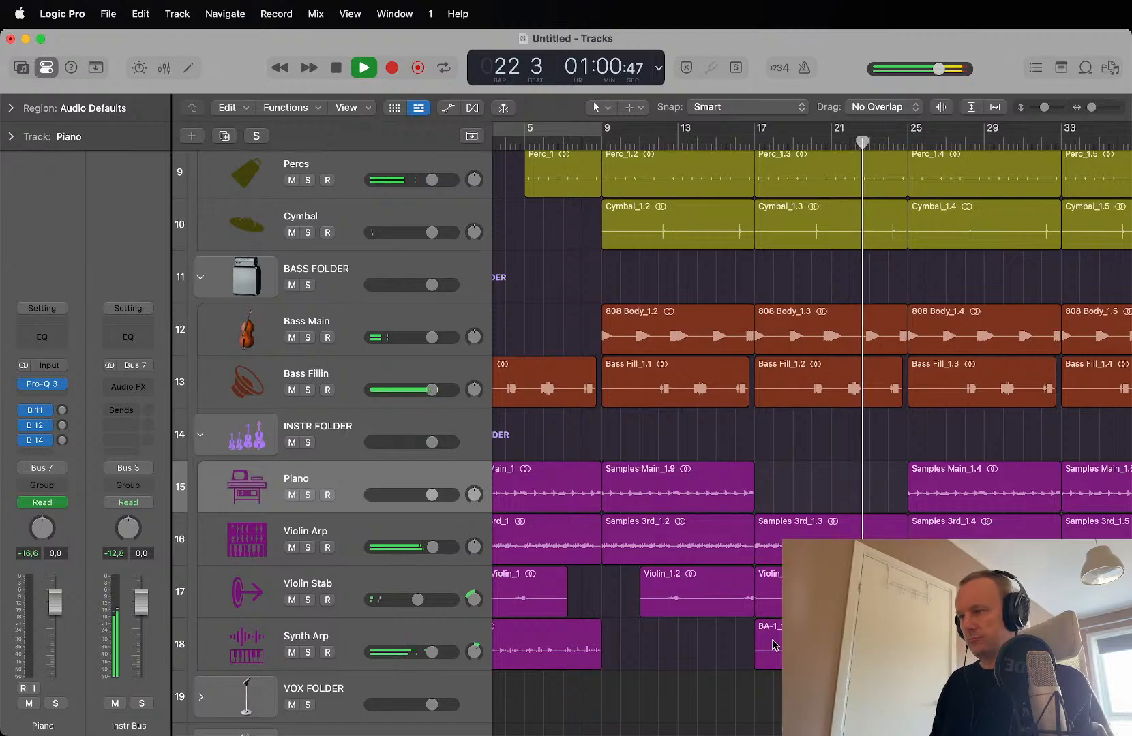
pyautogui.scroll(5, 773, 645)
pyautogui.scroll(-4, 773, 645)
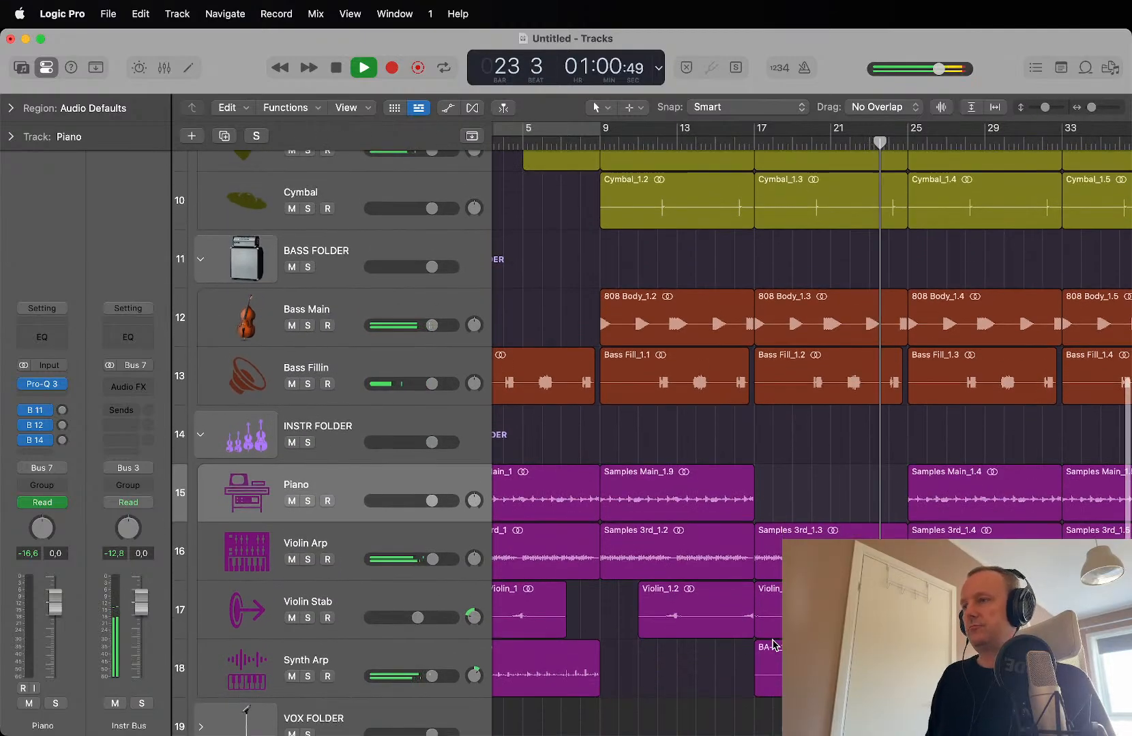
# Step: Show automation and insert a stereo Pro-Q 3 on the Violin Arp track
pyautogui.press('super+Left')
pyautogui.press('super+Left')
pyautogui.press('super+Left')
pyautogui.press('super+Up')
pyautogui.press('super+Right')
pyautogui.press('super+Right')
pyautogui.press('super+Right')
pyautogui.press('super+Right')
pyautogui.press('super+Right')
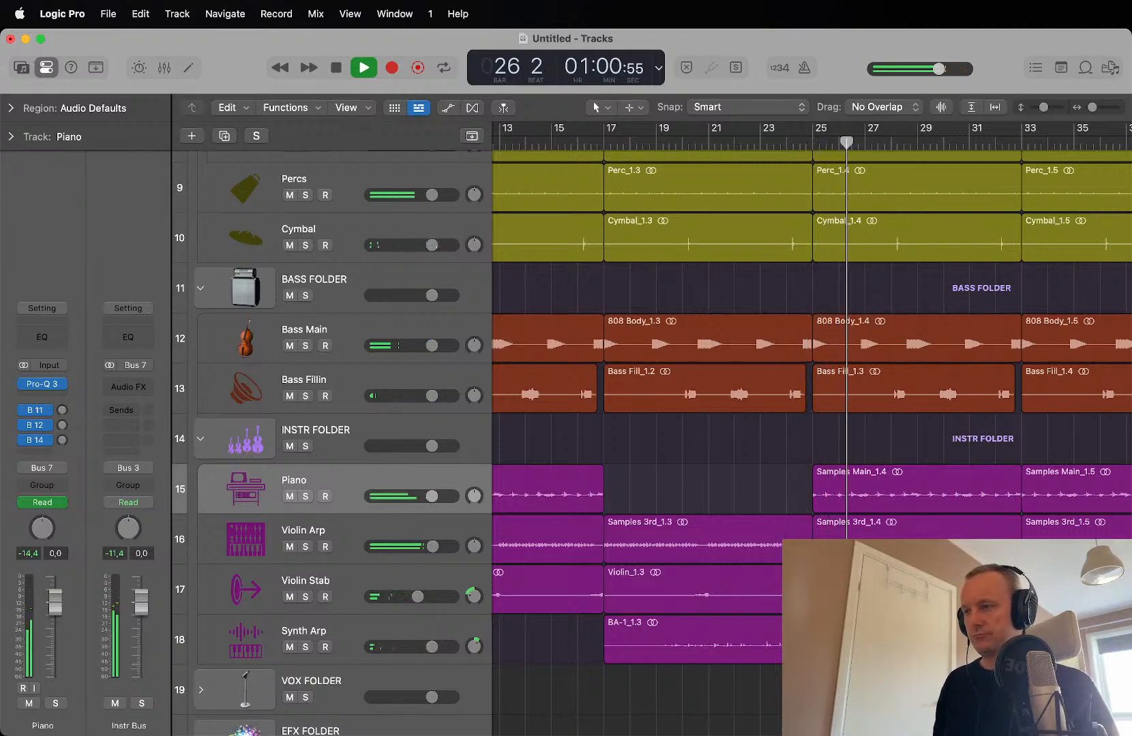
pyautogui.click(483, 538)
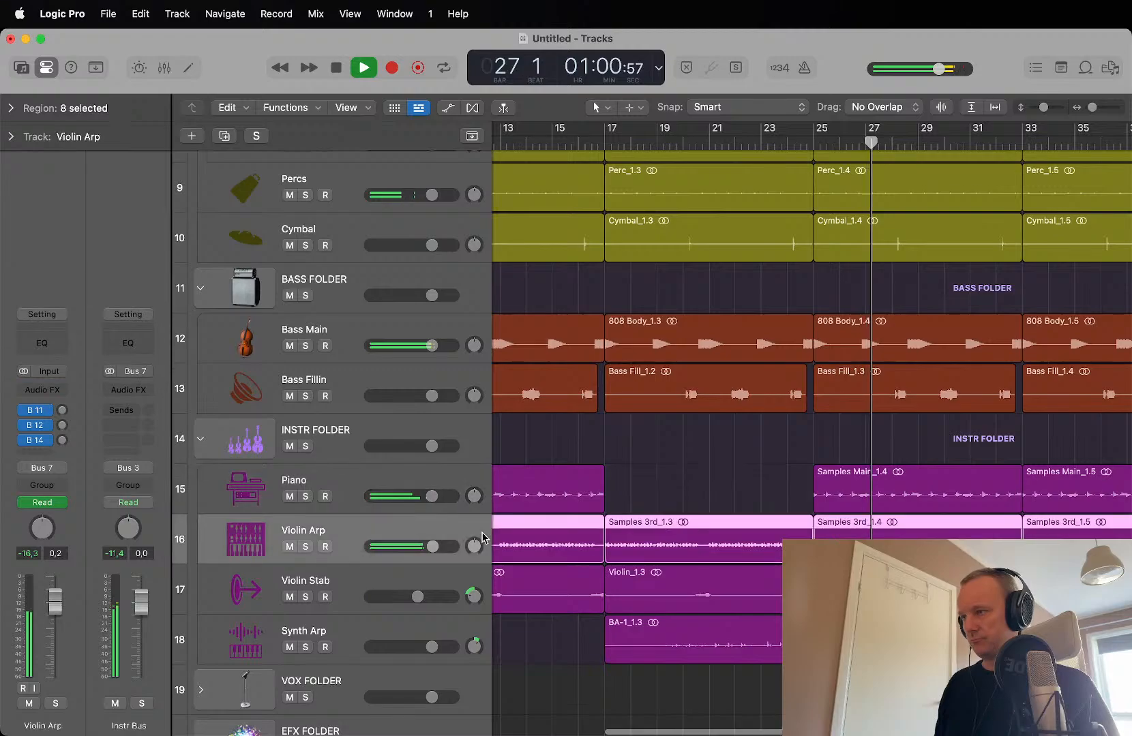
pyautogui.press('a')
pyautogui.press('space')
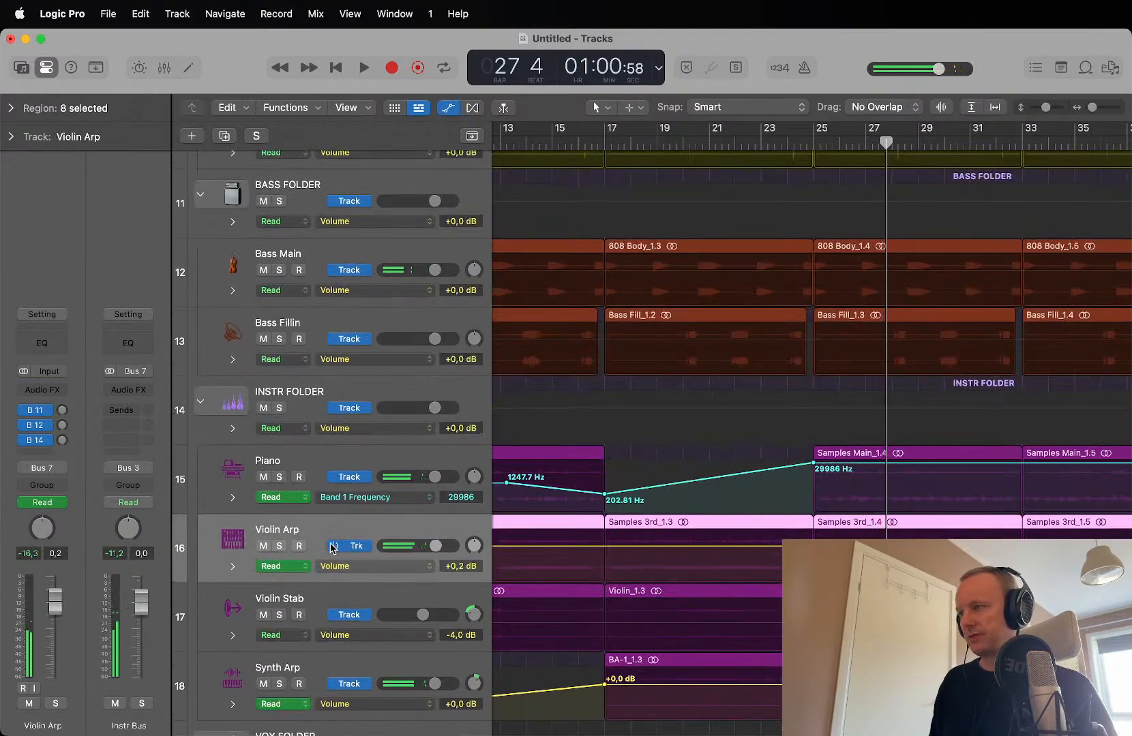
pyautogui.click(55, 393)
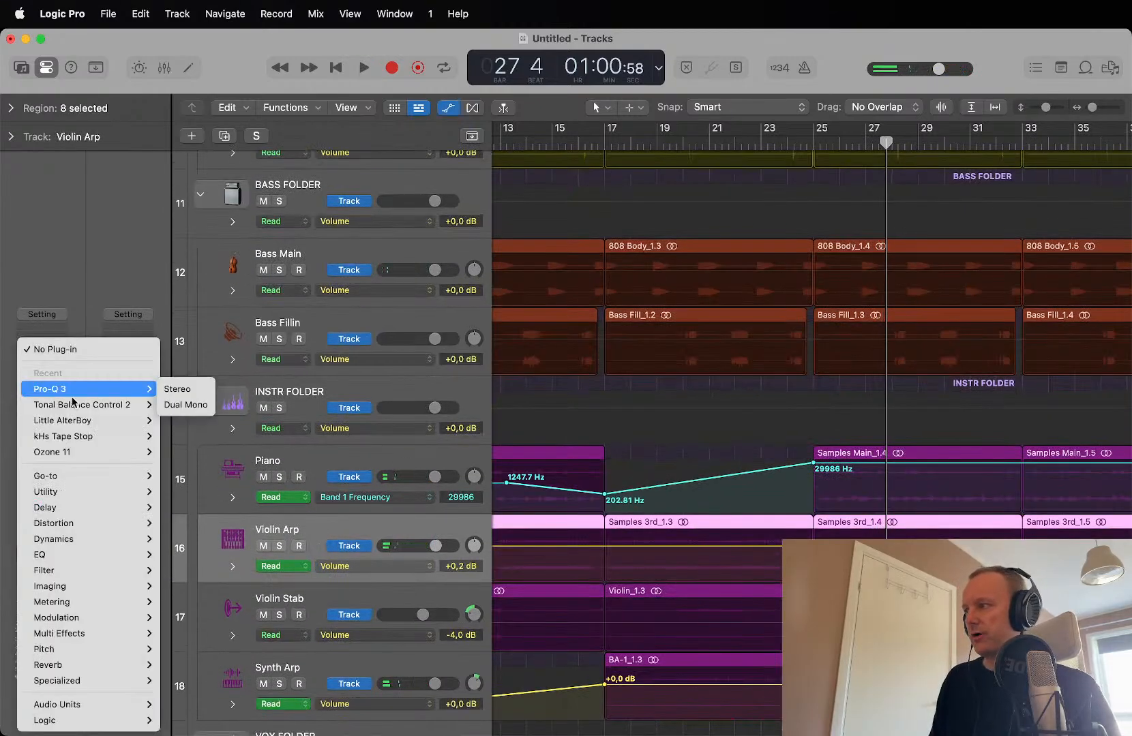
pyautogui.moveTo(109, 388)
pyautogui.click(176, 389)
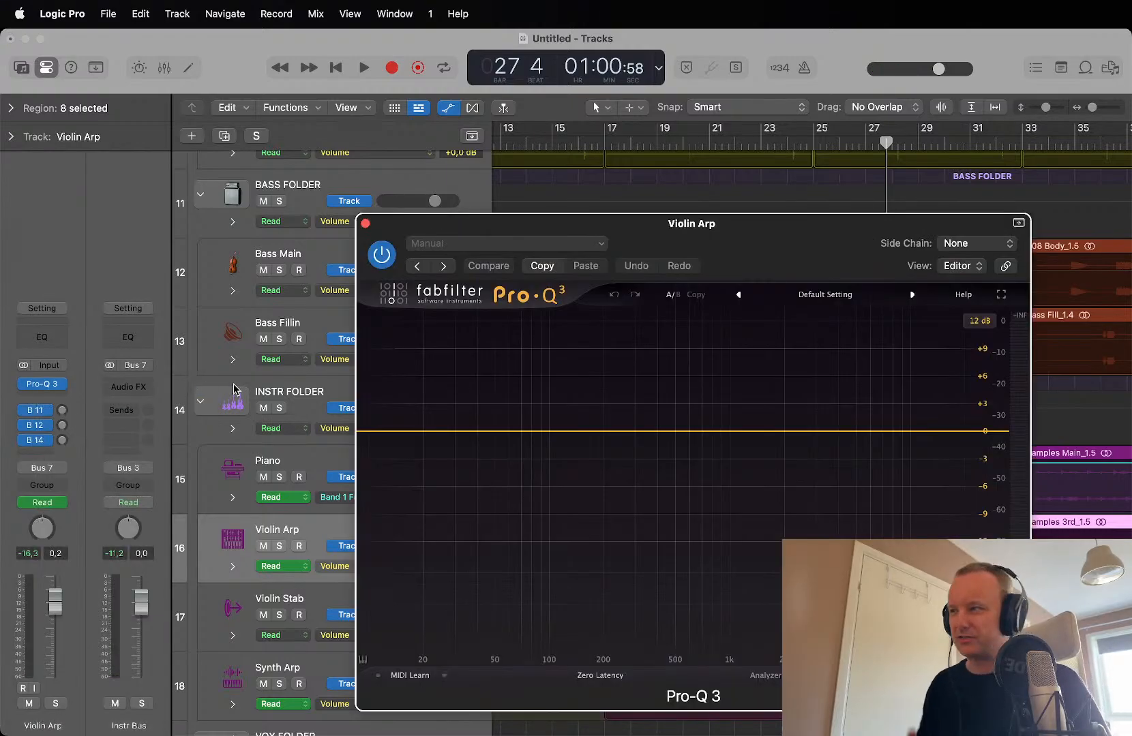
# Step: Add a 12 dB/oct High Cut band at 30000 Hz to the Violin Arp's Pro-Q 3
pyautogui.click(1007, 431)
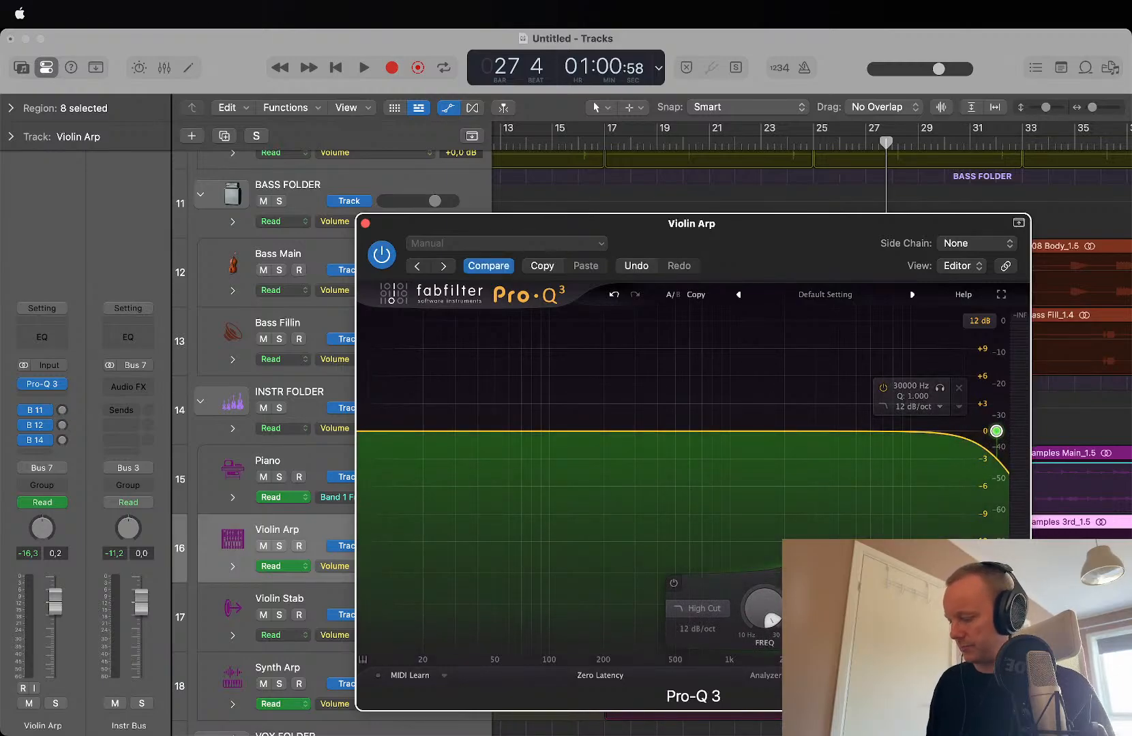
pyautogui.press('a')
pyautogui.press('a')
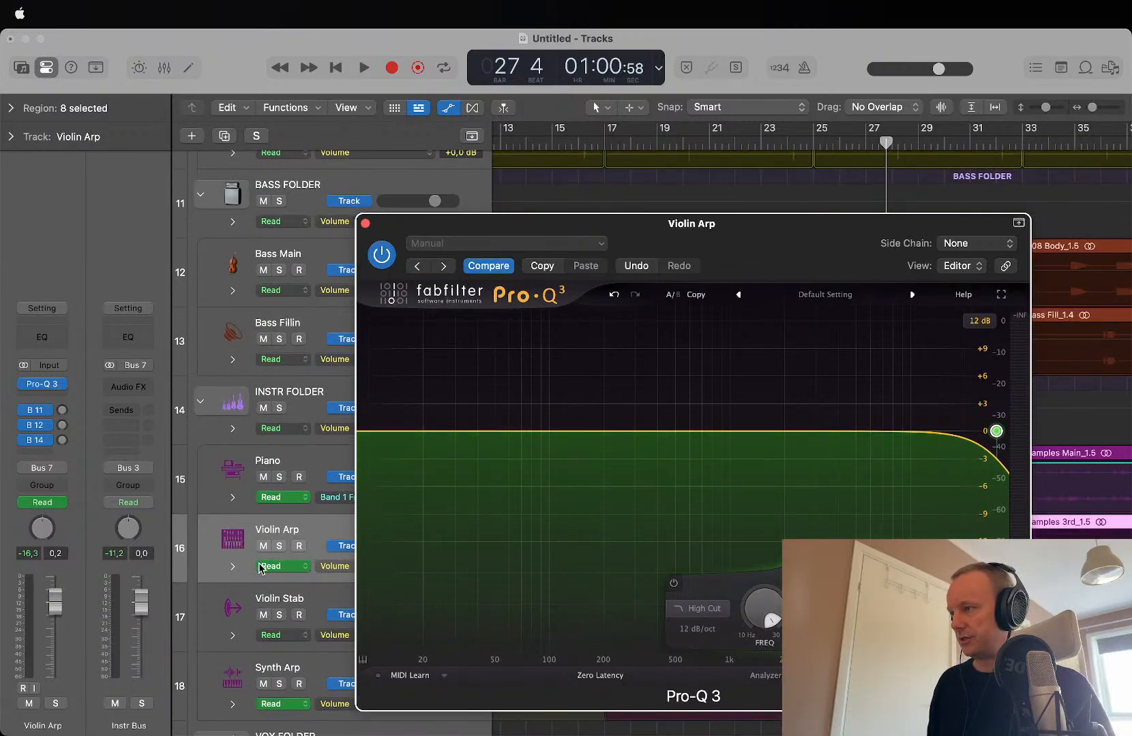
# Step: Set the Violin Arp's automation mode to Touch and nudge the High Cut frequency during playback to bring up its Band 1 Frequency lane
pyautogui.click(279, 566)
pyautogui.click(279, 575)
pyautogui.press('space')
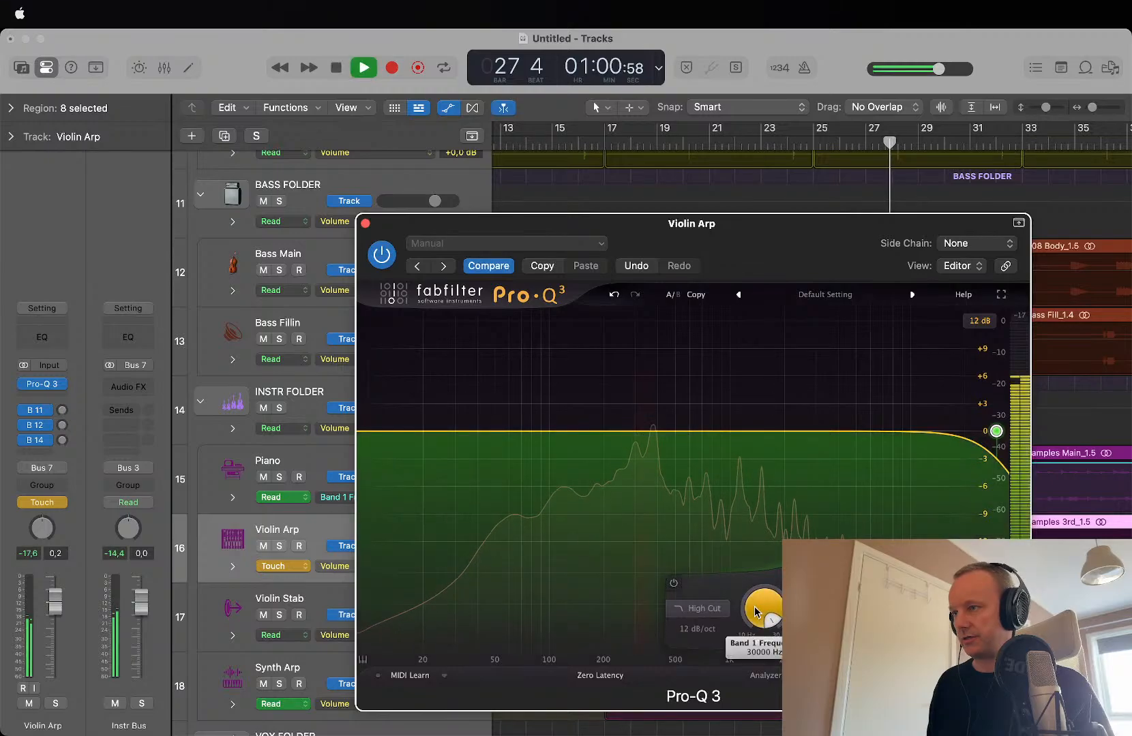
pyautogui.moveTo(768, 616)
pyautogui.mouseDown()
pyautogui.moveTo(752, 607)
pyautogui.moveTo(752, 623)
pyautogui.mouseUp()
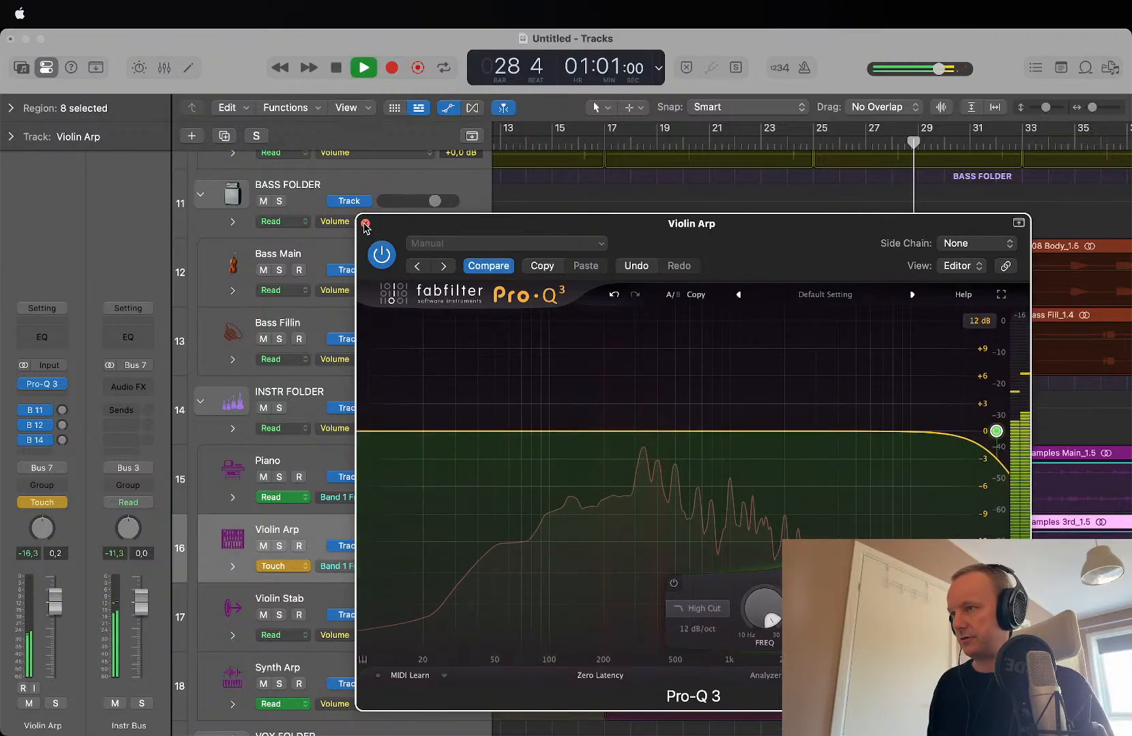
pyautogui.click(365, 224)
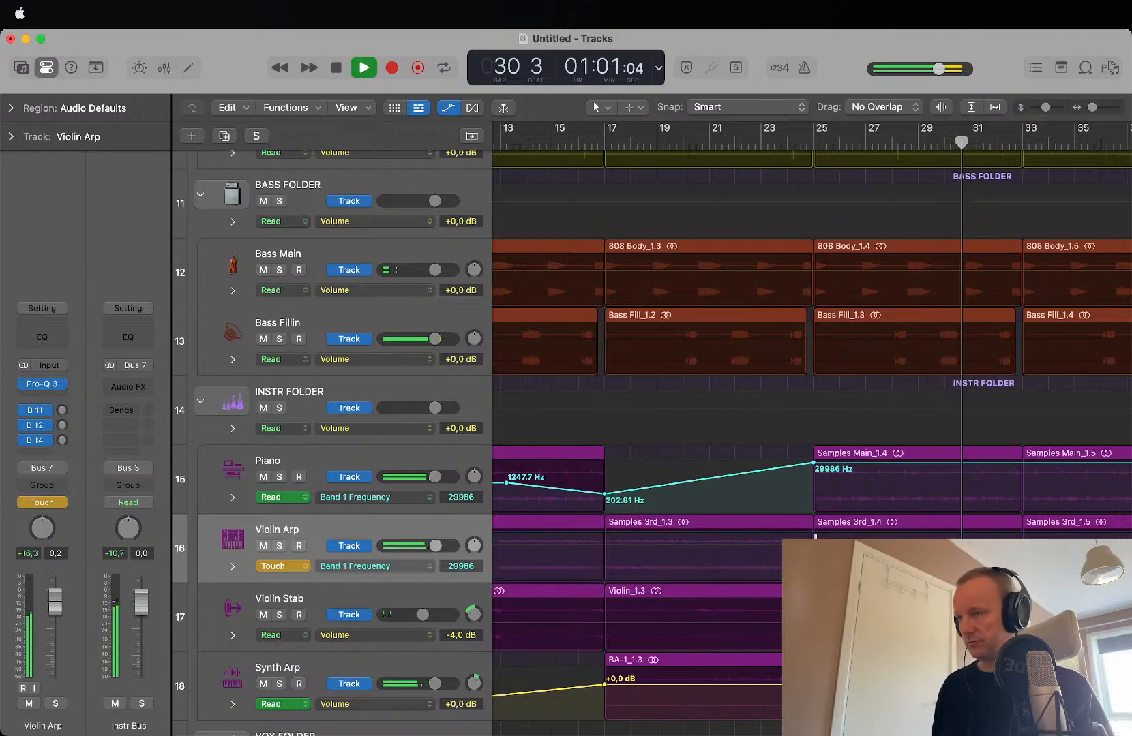
# Step: Lower the Violin Arp's Band 1 Frequency to 416.74 Hz between bars 25 and 33, with the drop starting as a ramp just after bar 23
pyautogui.moveTo(810, 536); pyautogui.dragTo(954, 566)
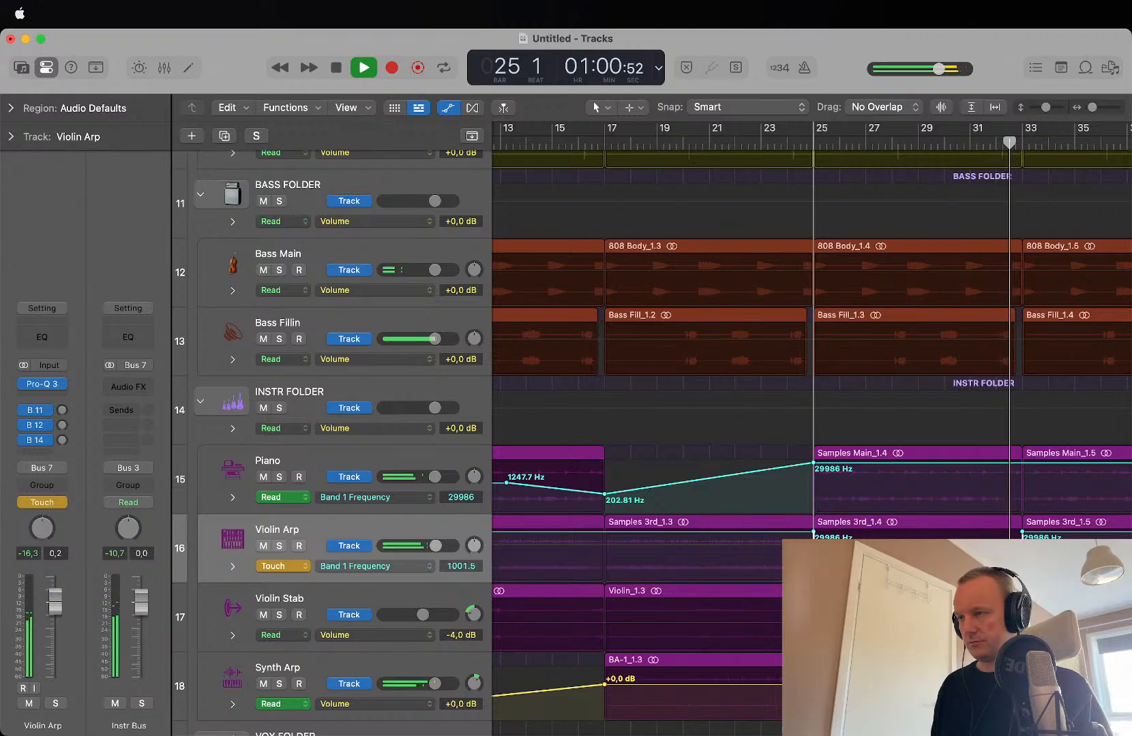
pyautogui.moveTo(813, 533); pyautogui.dragTo(770, 533)
pyautogui.scroll(1, 767, 518)
pyautogui.click(724, 144)
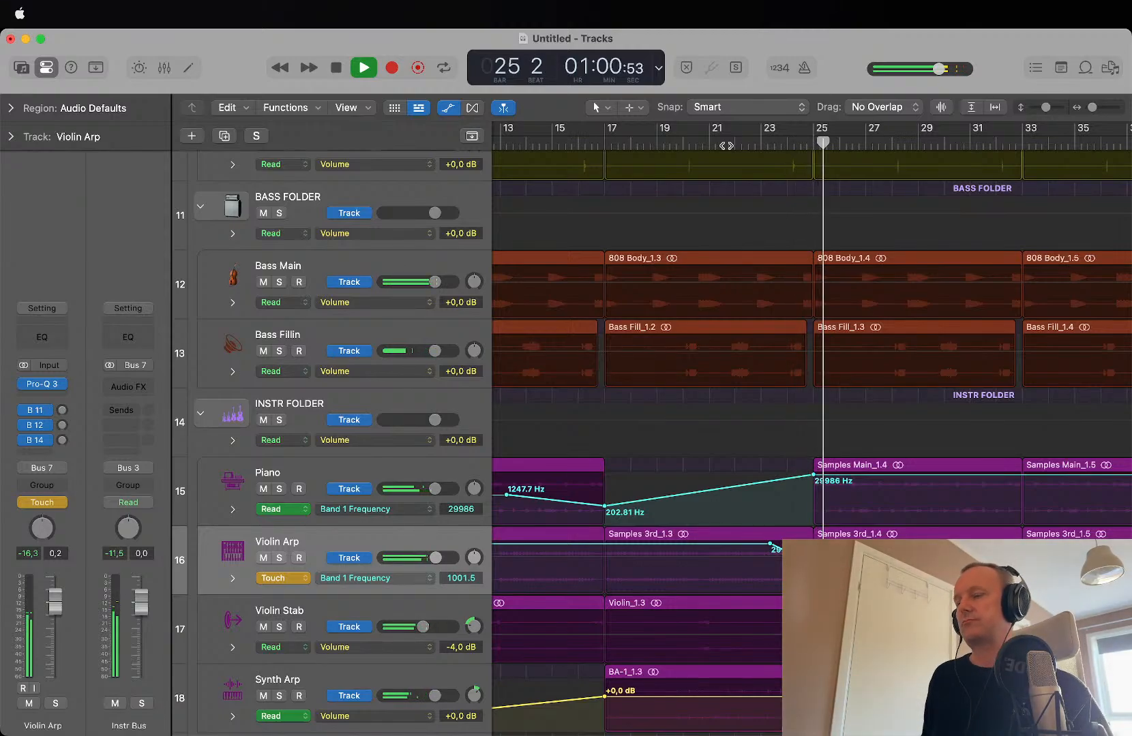
pyautogui.moveTo(818, 560)
pyautogui.mouseDown()
pyautogui.moveTo(813, 583)
pyautogui.moveTo(814, 570)
pyautogui.mouseUp()
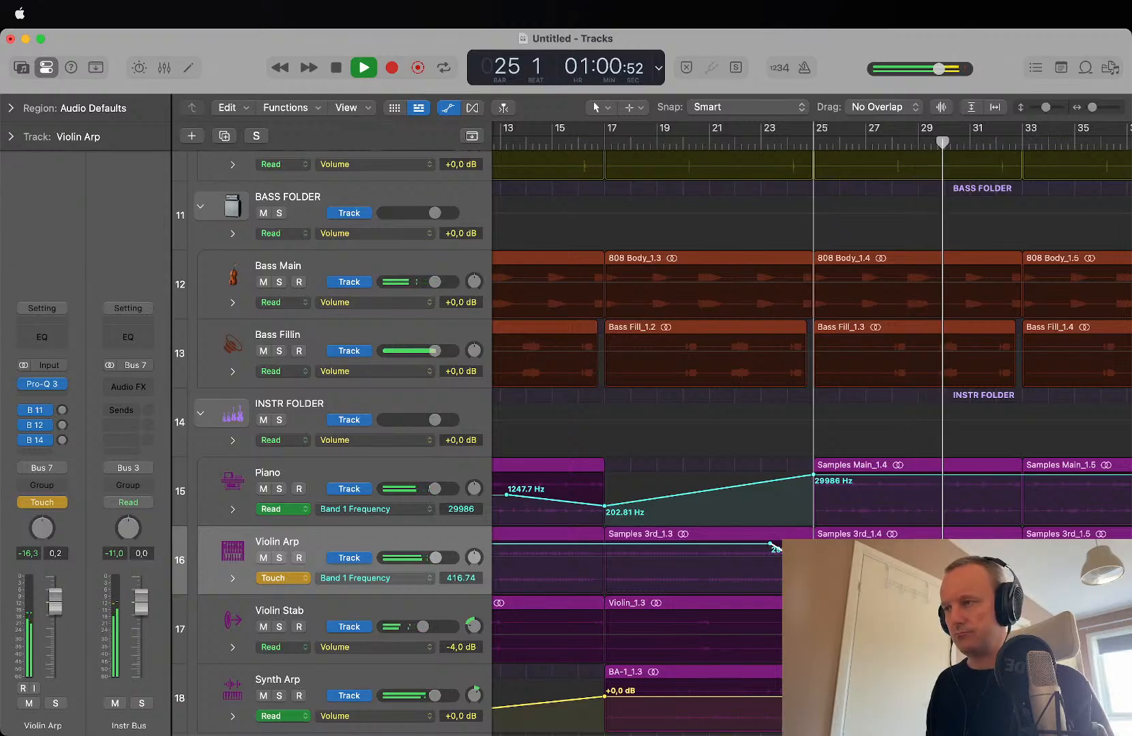
pyautogui.click(732, 146)
# Step: Fade the Synth Arp's volume from +0.0 dB just before bar 22 down to silence at bar 25
pyautogui.scroll(-5, 812, 228)
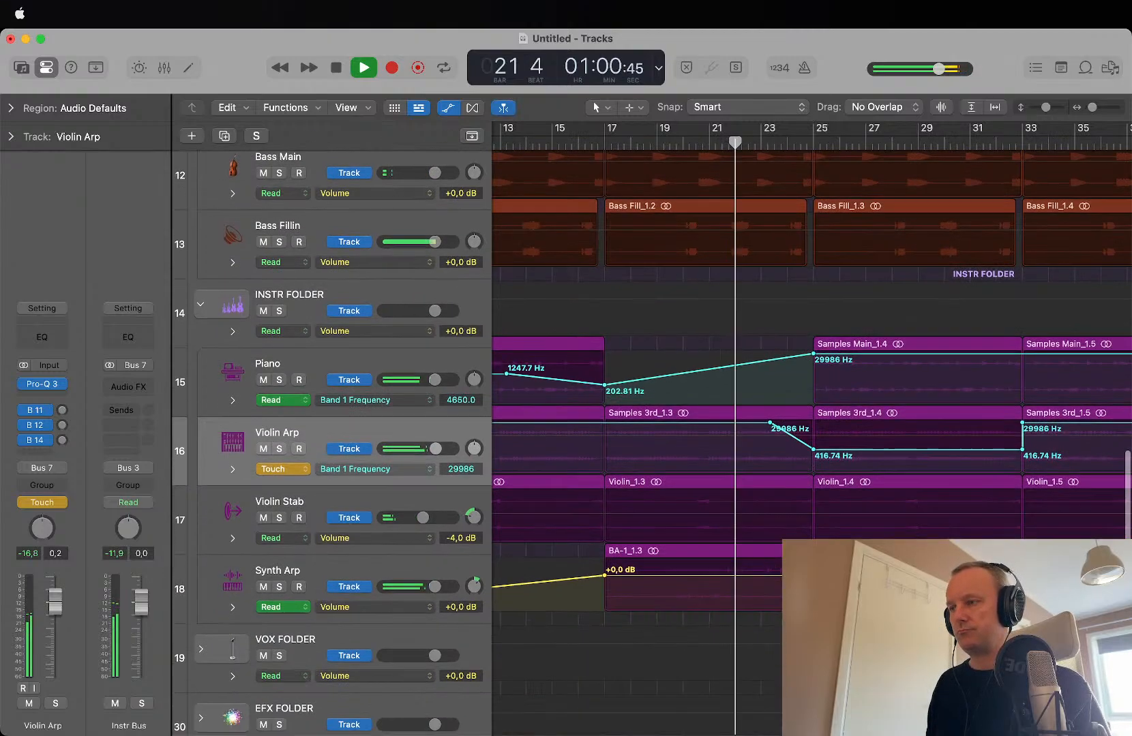
pyautogui.moveTo(728, 516); pyautogui.dragTo(802, 560)
pyautogui.click(803, 524)
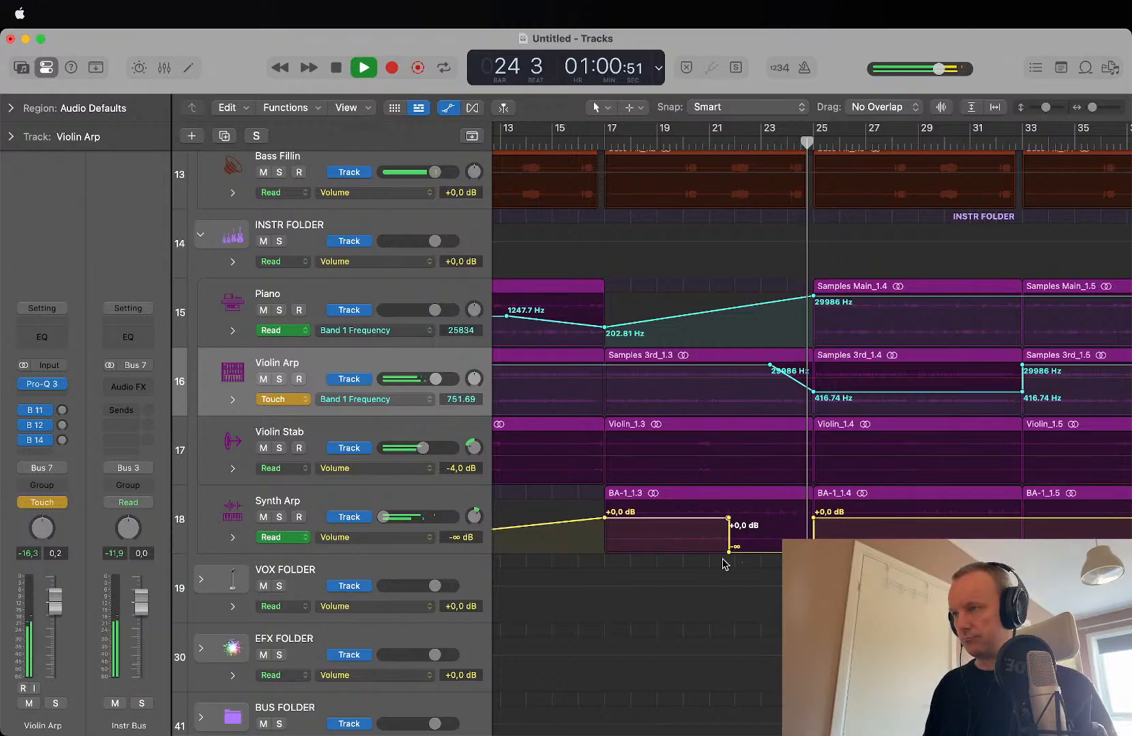
pyautogui.moveTo(730, 553); pyautogui.dragTo(730, 519)
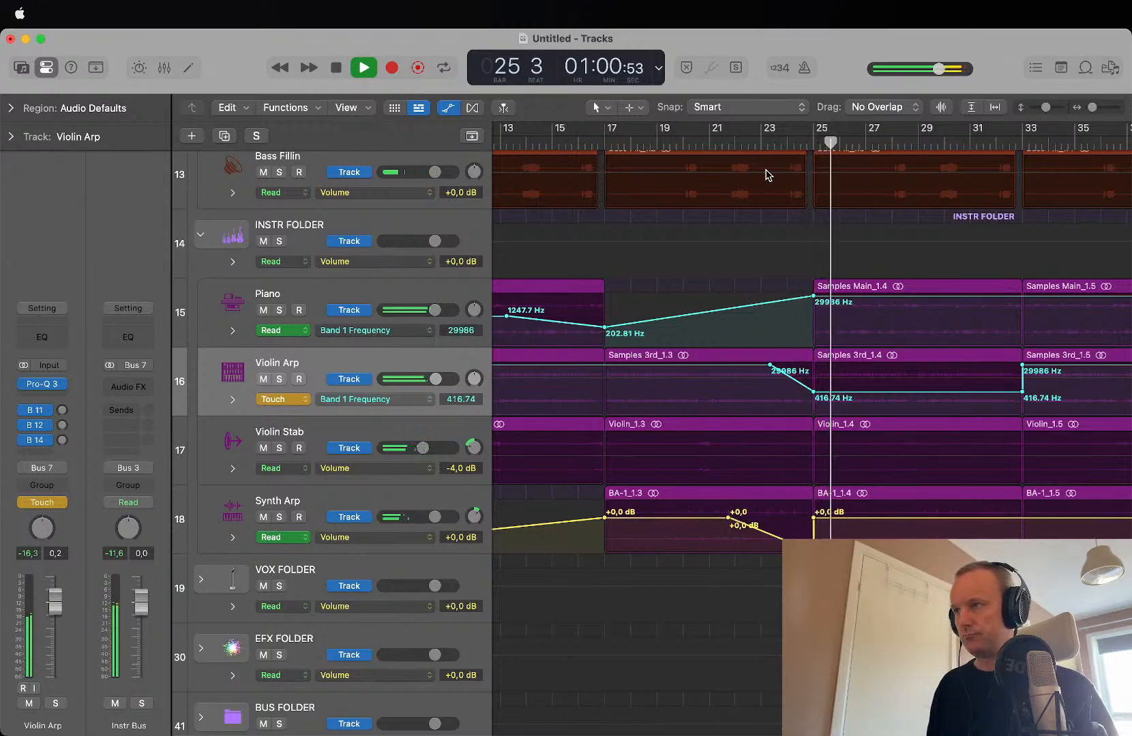
pyautogui.click(753, 145)
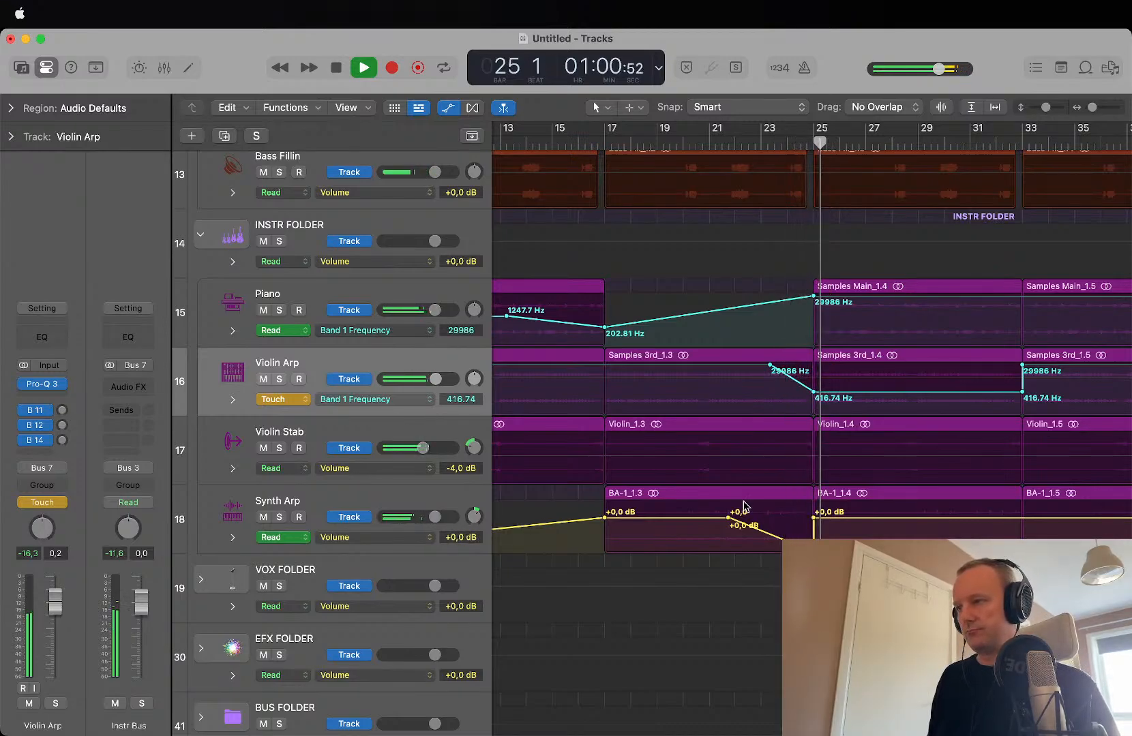
# Step: Start the Synth Arp's volume fade at about bar 23 and set its end point at bar 25 to -24.0 dB
pyautogui.moveTo(727, 517); pyautogui.dragTo(759, 520)
pyautogui.moveTo(812, 551); pyautogui.dragTo(813, 549)
pyautogui.scroll(-1, 811, 545)
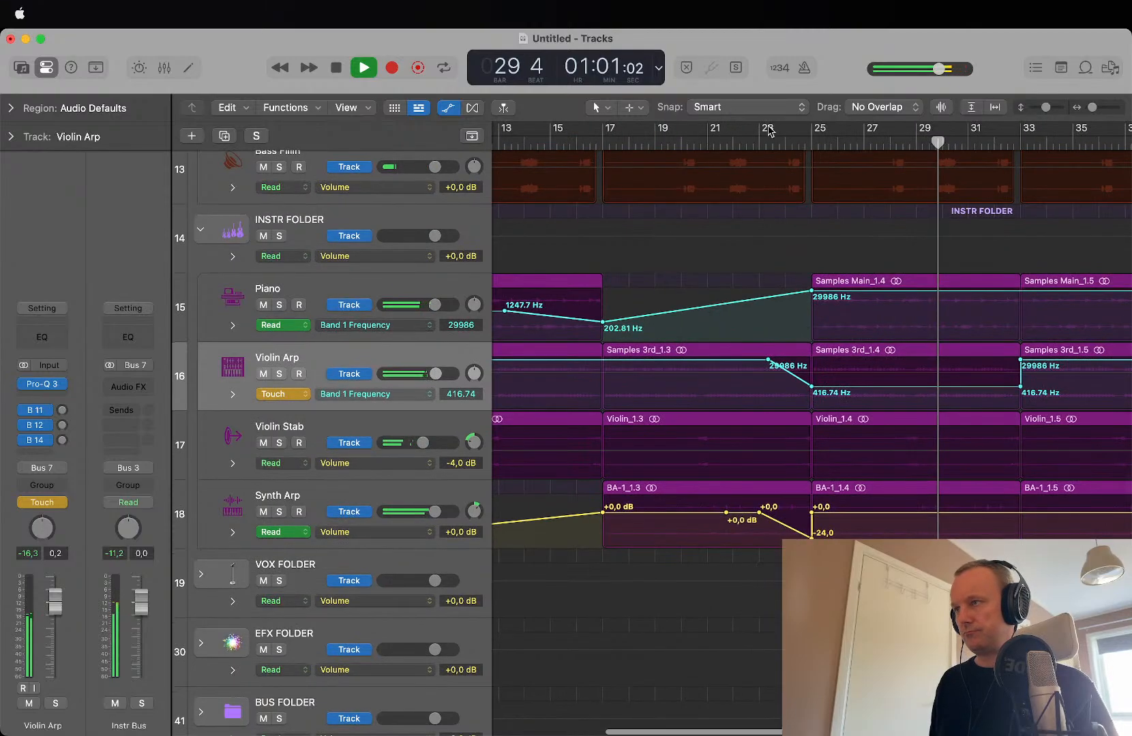
pyautogui.click(729, 143)
# Step: Hide the automation and delete the Synth Arp region BA-1_1.4 spanning bars 25 to 33
pyautogui.press('a')
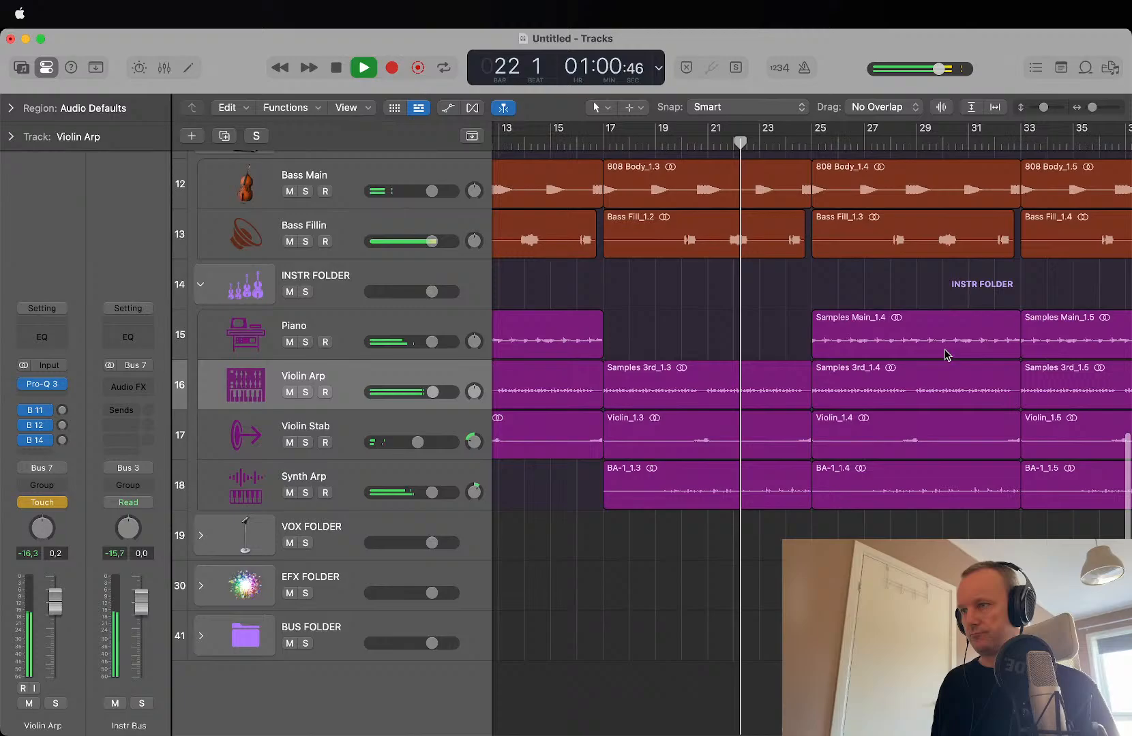
pyautogui.click(897, 478)
pyautogui.press('Delete')
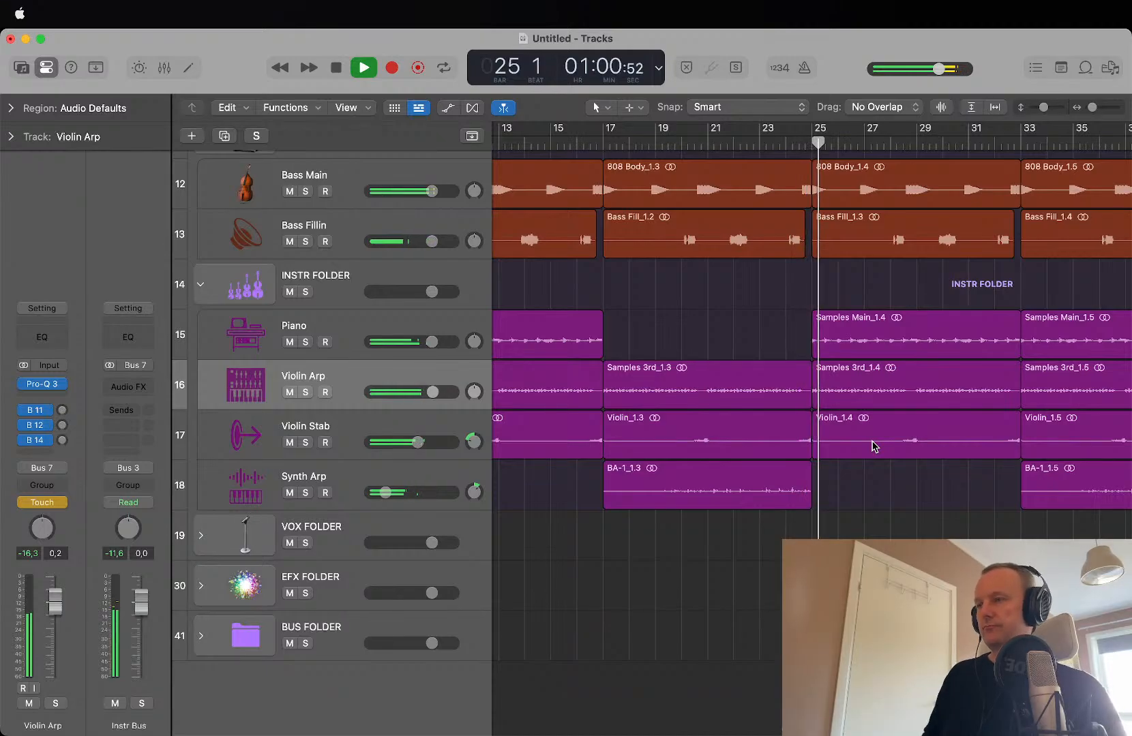
# Step: Split the Violin Stab region Violin_1.4 at bar 27 and about bar 30 beat 3, undoing the deletion of the middle piece
pyautogui.scroll(-6, 872, 446)
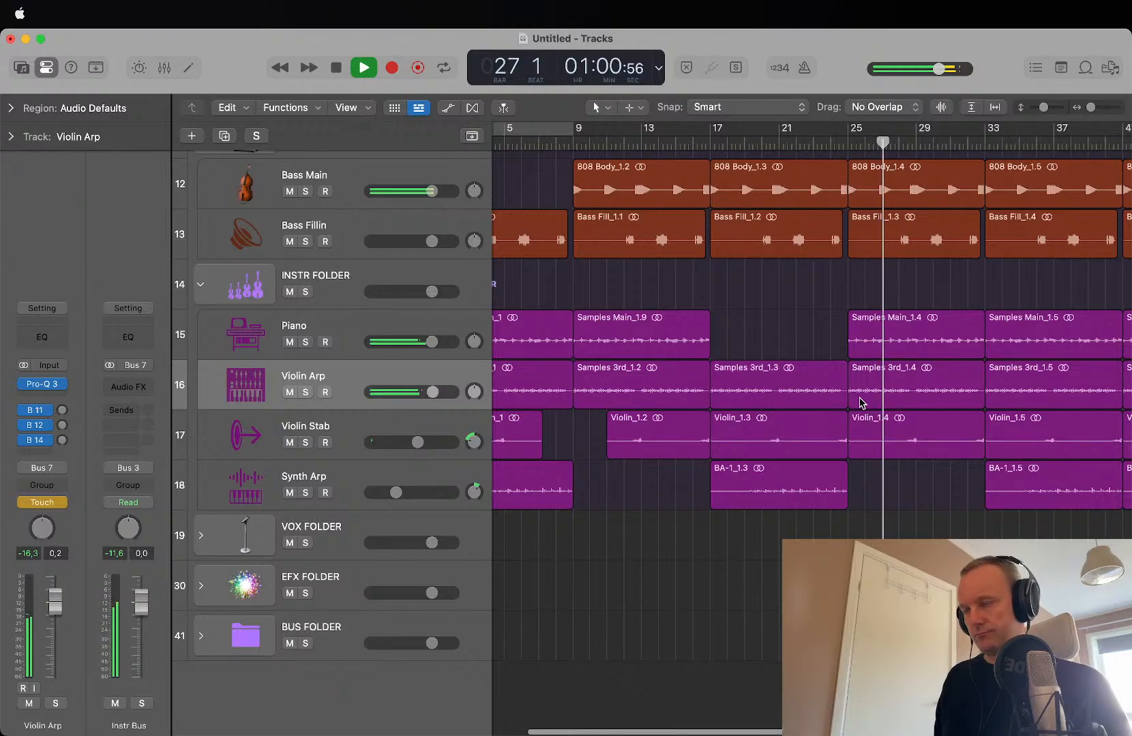
pyautogui.moveTo(879, 450); pyautogui.dragTo(944, 450)
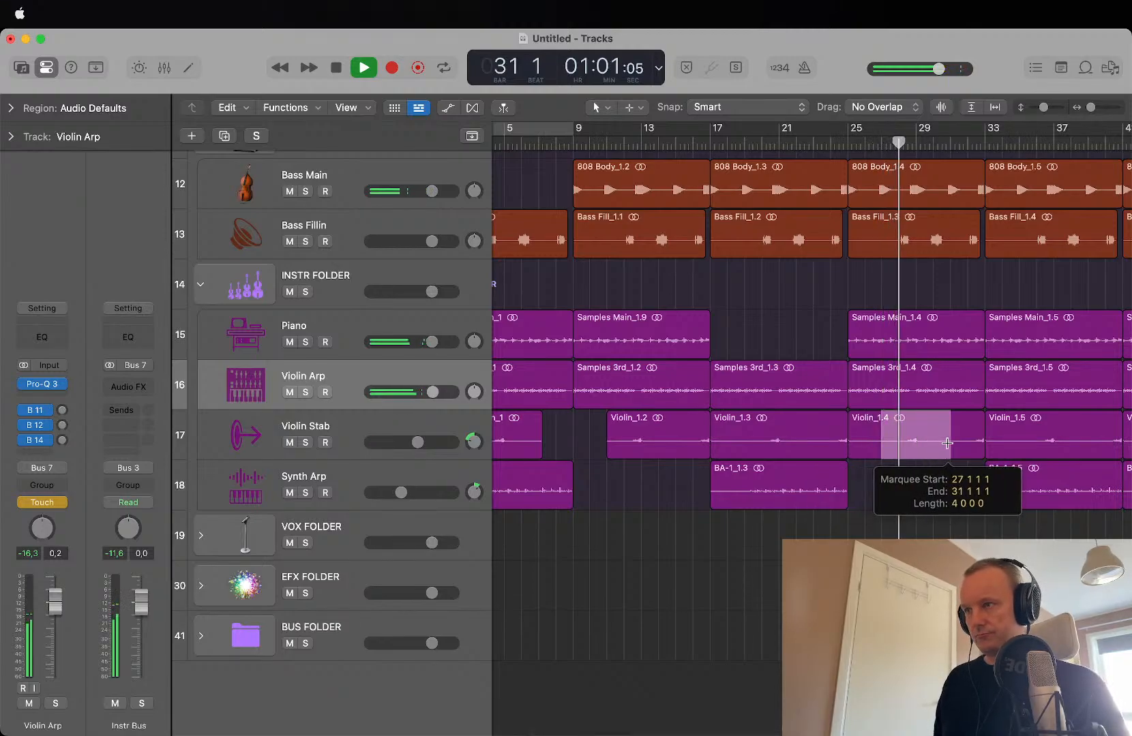
pyautogui.click(934, 445)
pyautogui.press('Delete')
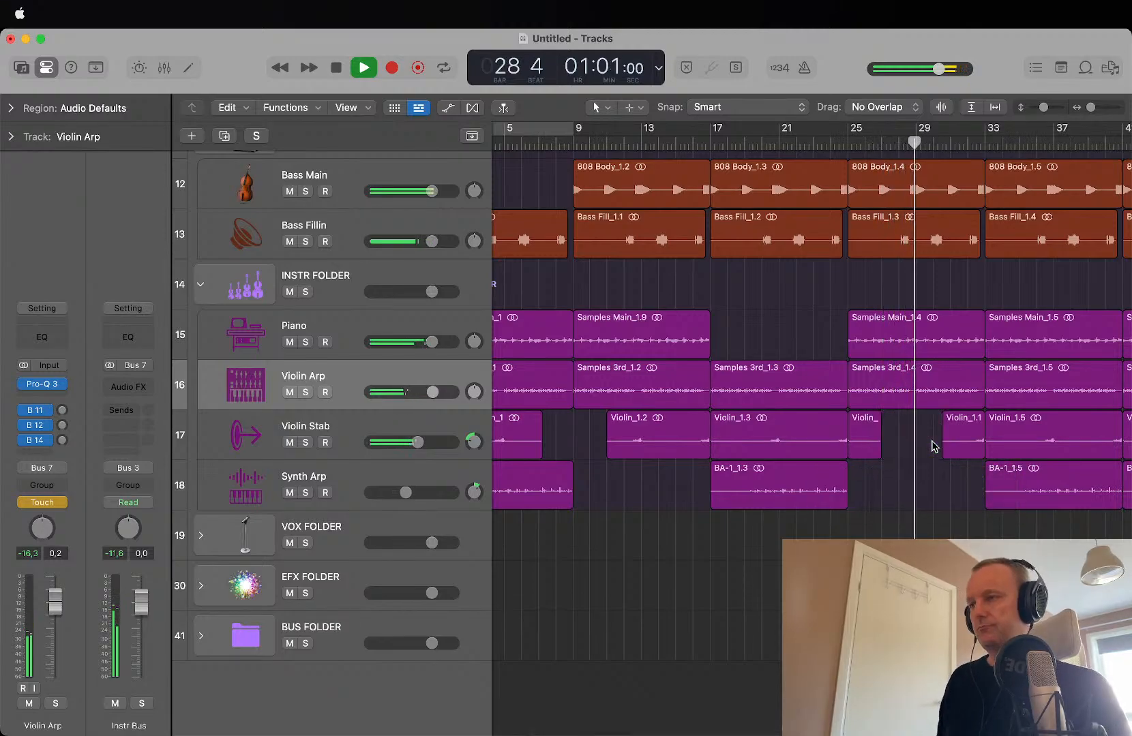
pyautogui.press('super+z')
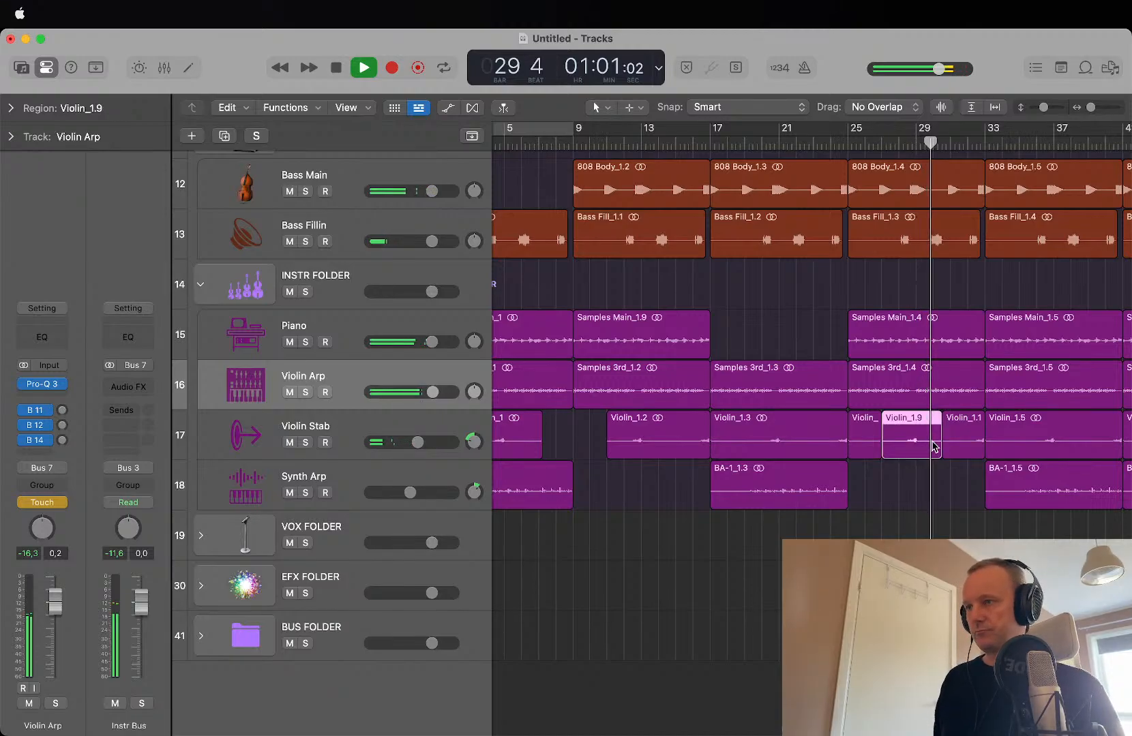
# Step: Shorten the end of the Violin Stab region Violin_1.9 to about bar 28 beat 4 and play back the cut
pyautogui.press('space')
pyautogui.press('super+Right')
pyautogui.press('super+Right')
pyautogui.press('super+Down')
pyautogui.press('super+Down')
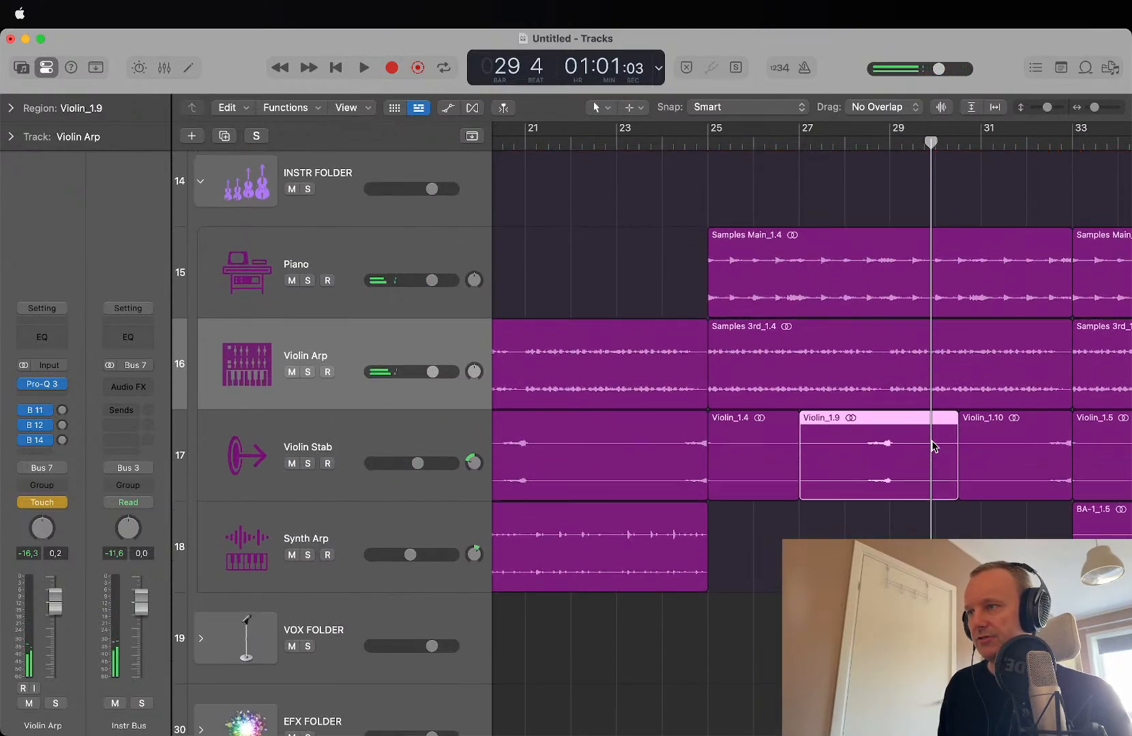
pyautogui.moveTo(956, 504); pyautogui.dragTo(878, 503)
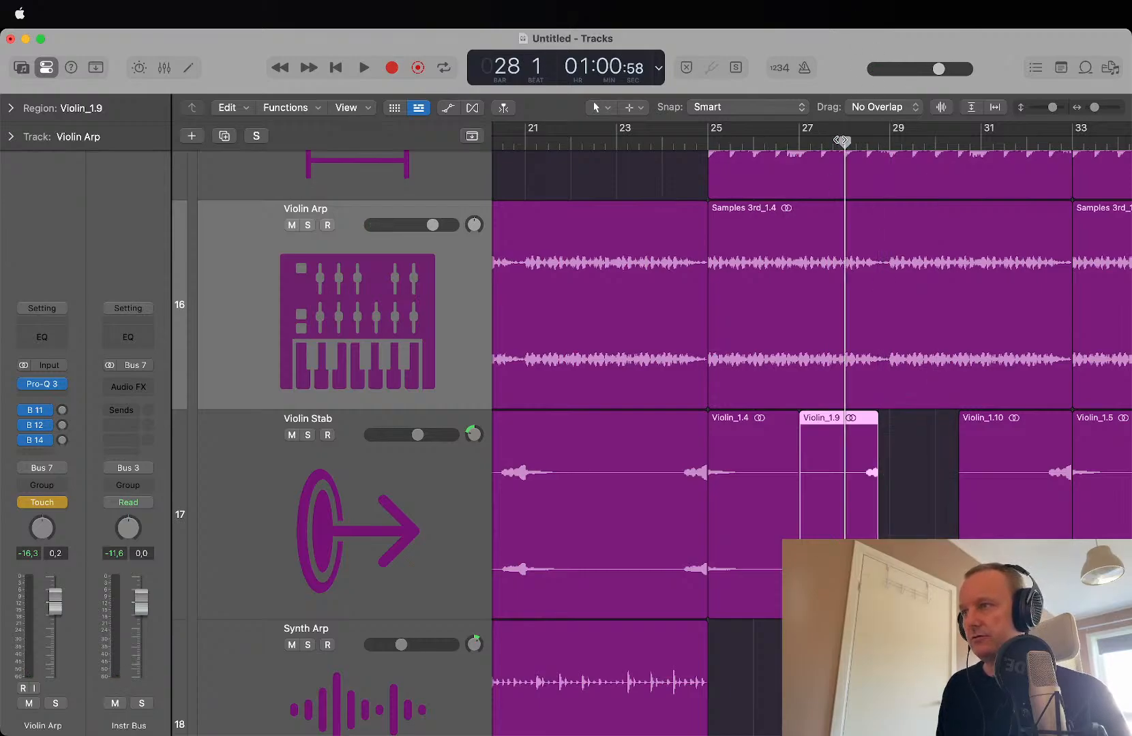
pyautogui.press('space')
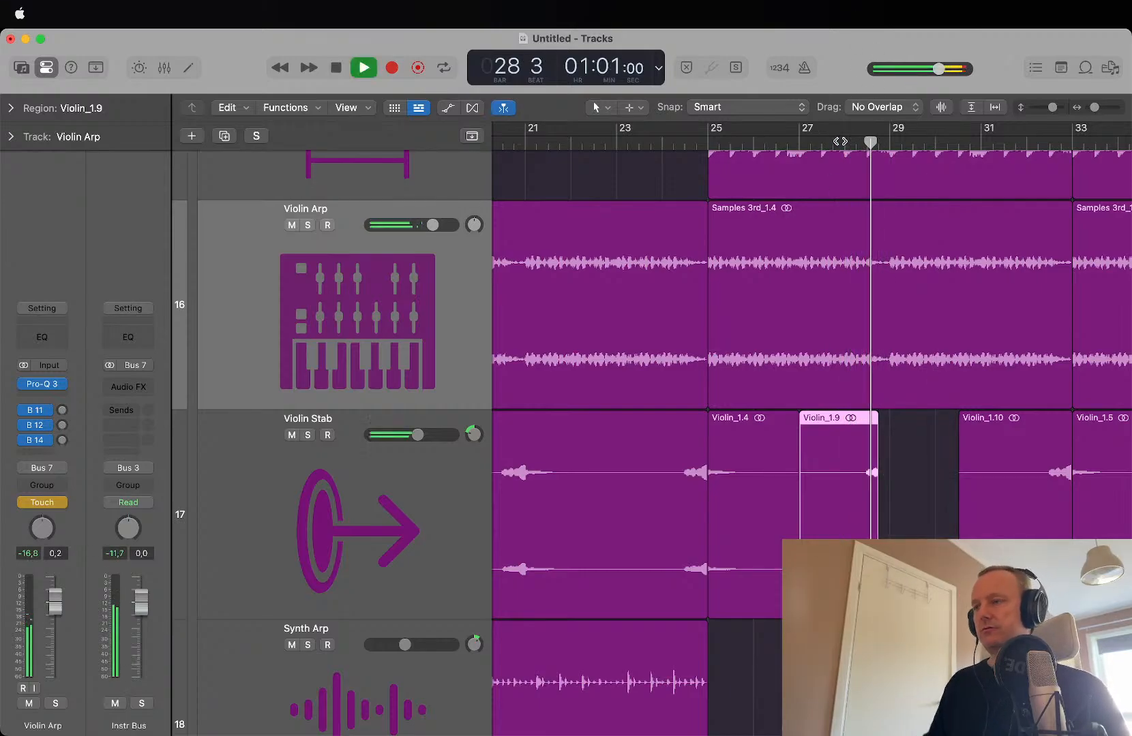
# Step: Extend the end of the Violin_1.9 region slightly to just before bar 29 and play the passage
pyautogui.press('super+Right')
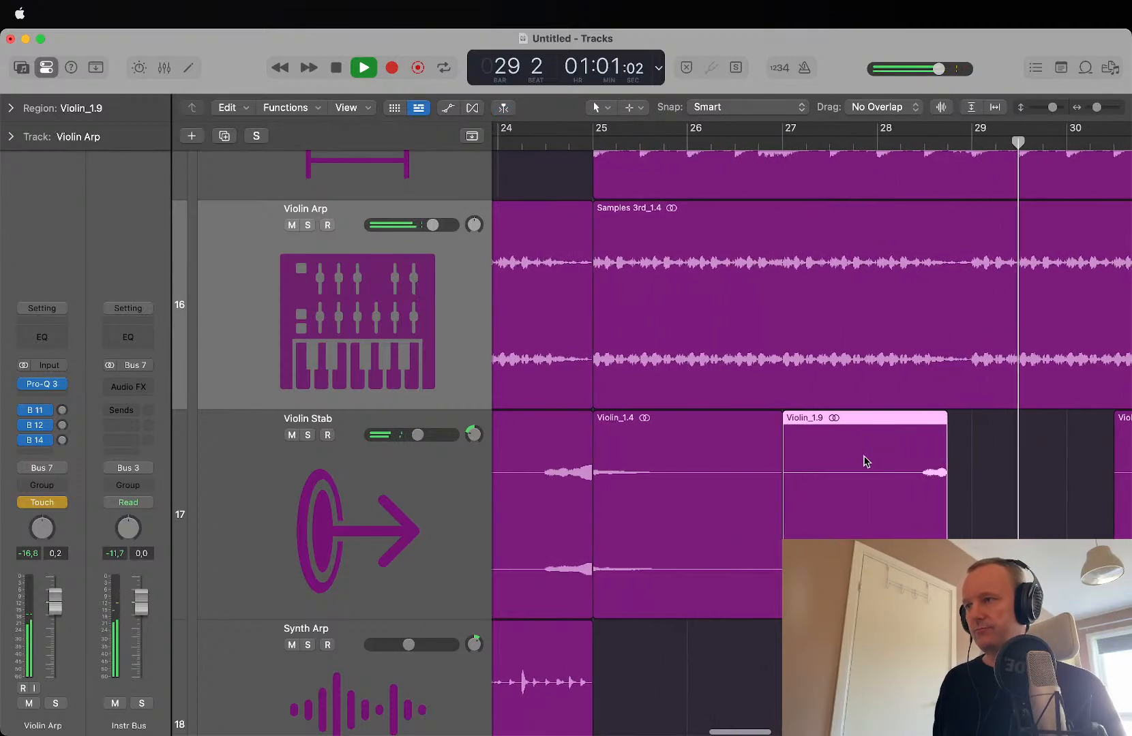
pyautogui.press('space')
pyautogui.moveTo(946, 546); pyautogui.dragTo(958, 545)
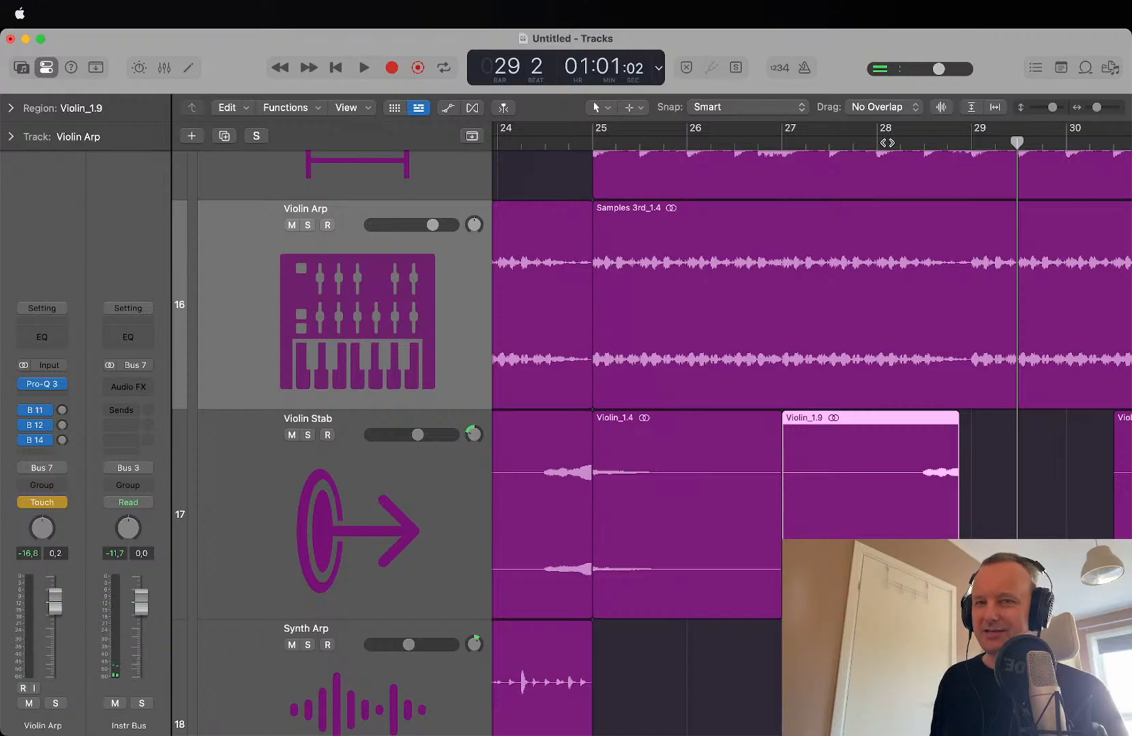
pyautogui.press('space')
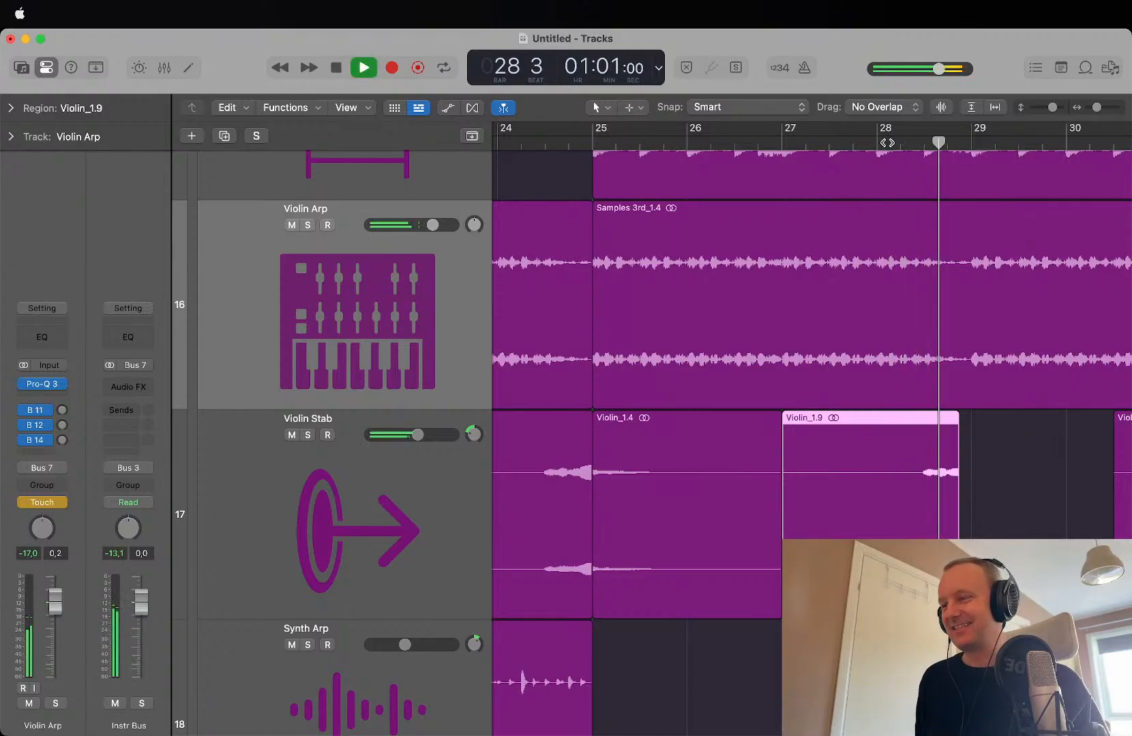
# Step: Stop playback and place the playhead exactly at the end of the Violin_1.9 region, in bar 28 beat 4
pyautogui.press('super+Up')
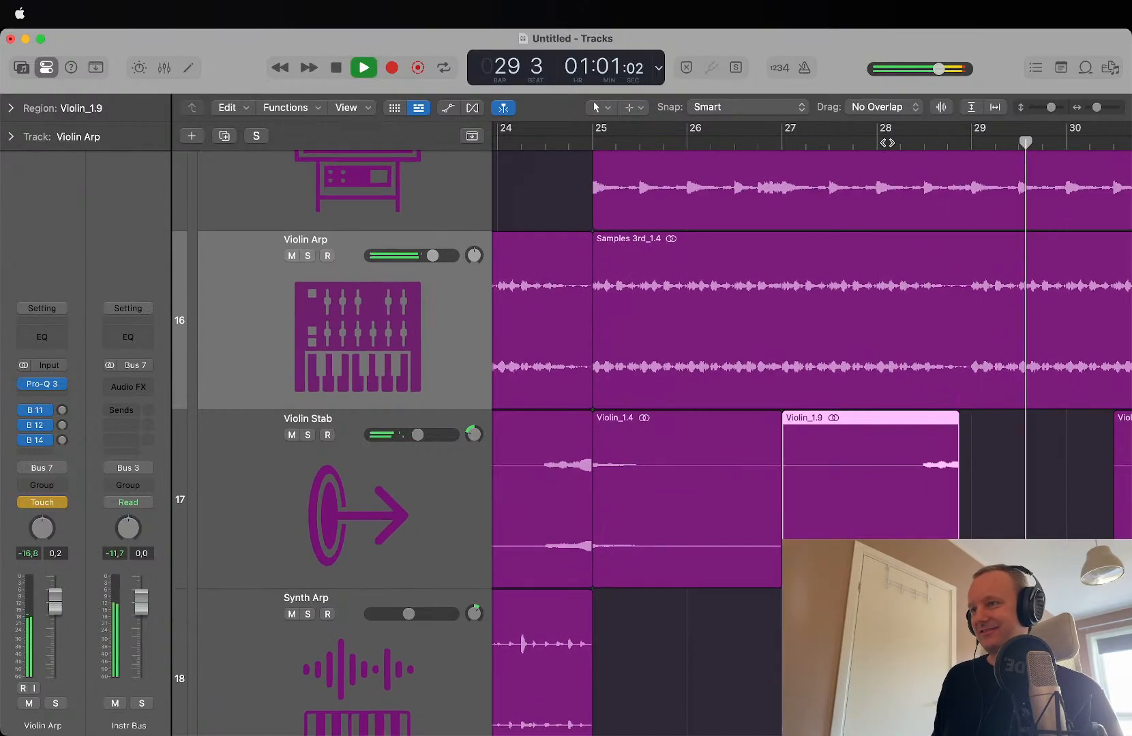
pyautogui.press('super+Right')
pyautogui.press('space')
pyautogui.hscroll(-5, 887, 142)
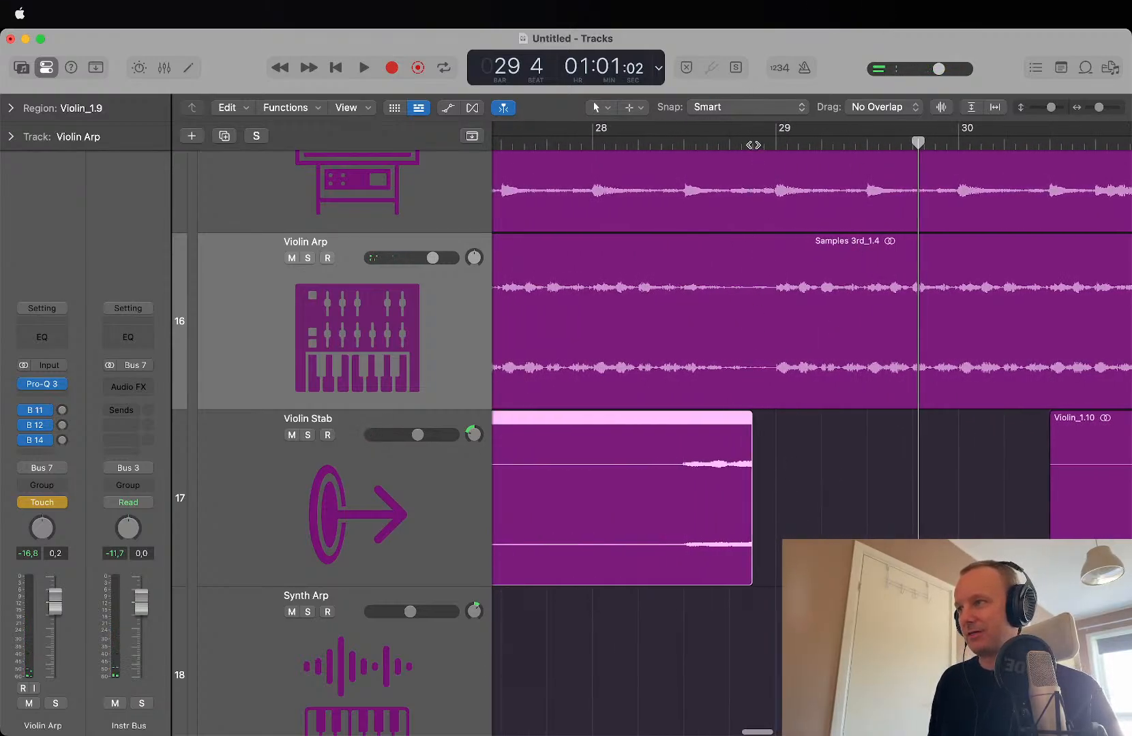
pyautogui.moveTo(748, 146); pyautogui.dragTo(749, 159)
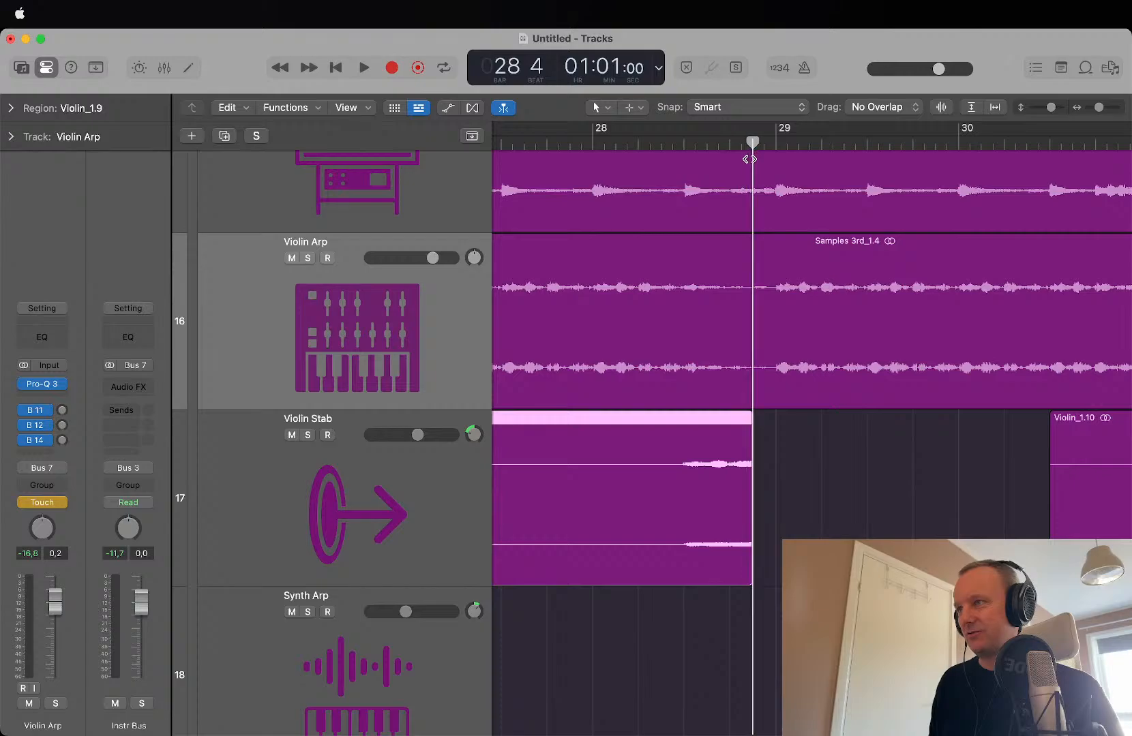
# Step: Play back the transition across bars 28 and 29, where the Violin Stab region is cut short
pyautogui.click(593, 145)
pyautogui.press('space')
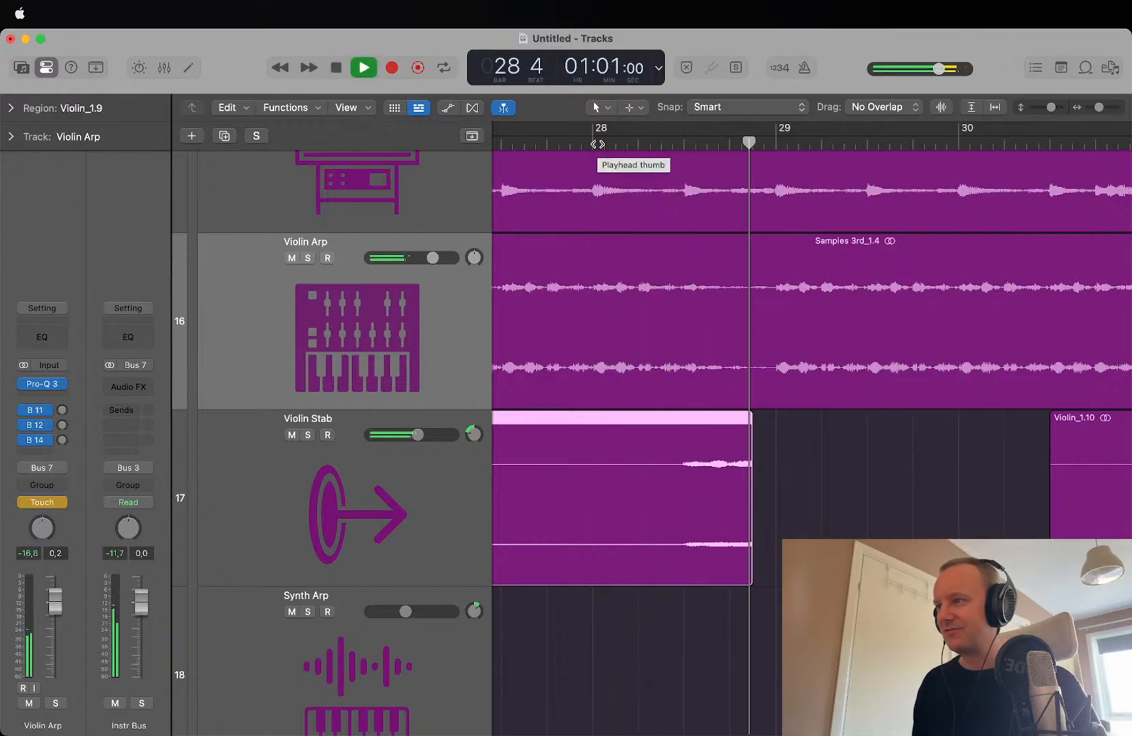
pyautogui.press('space')
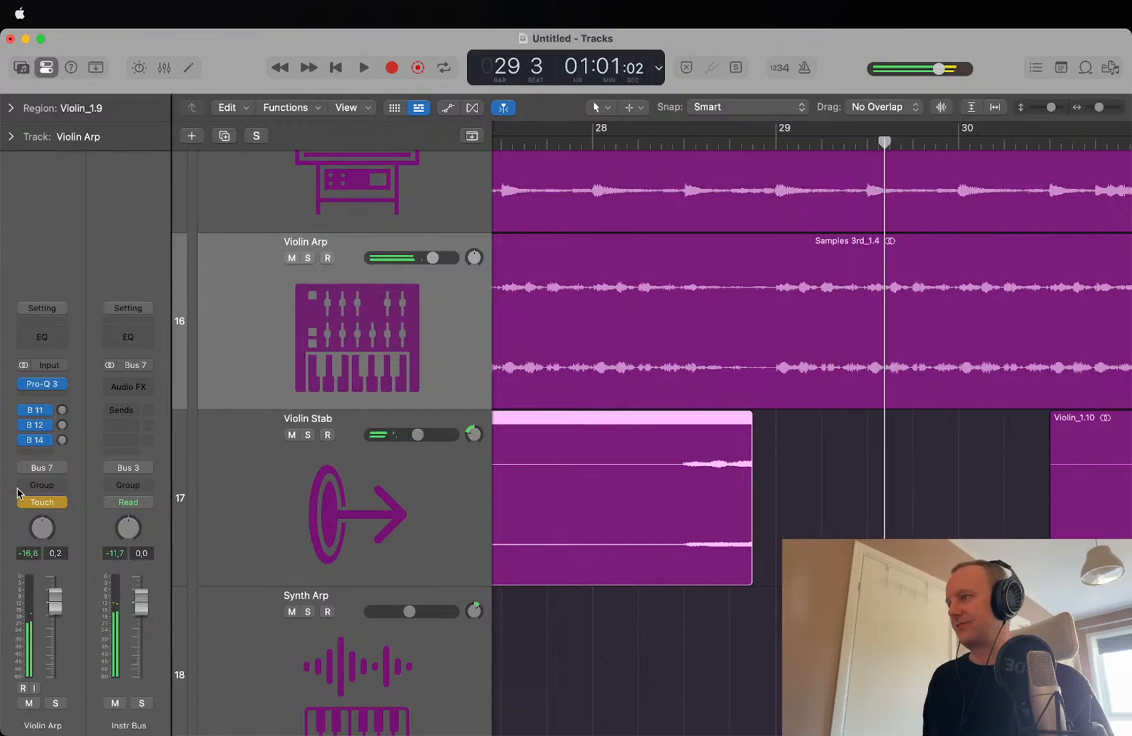
# Step: Set the Violin Arp track's automation mode to Read and deselect the Violin Stab region
pyautogui.click(63, 501)
pyautogui.click(62, 493)
pyautogui.press('z')
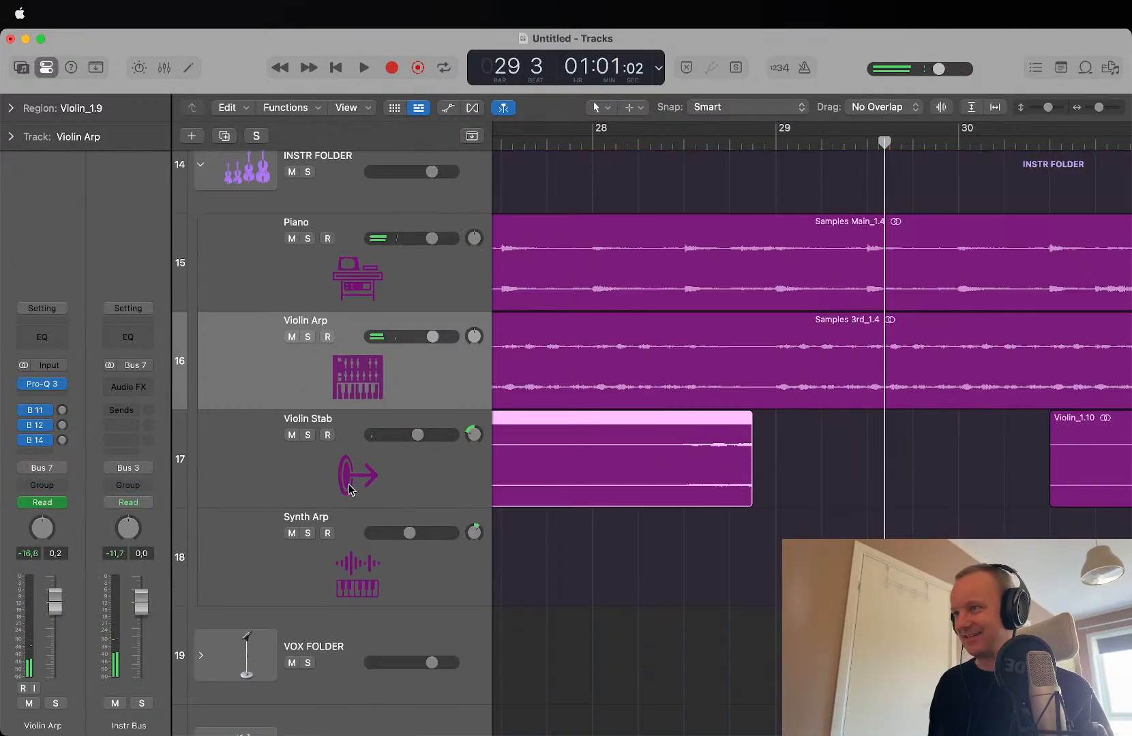
pyautogui.press('z')
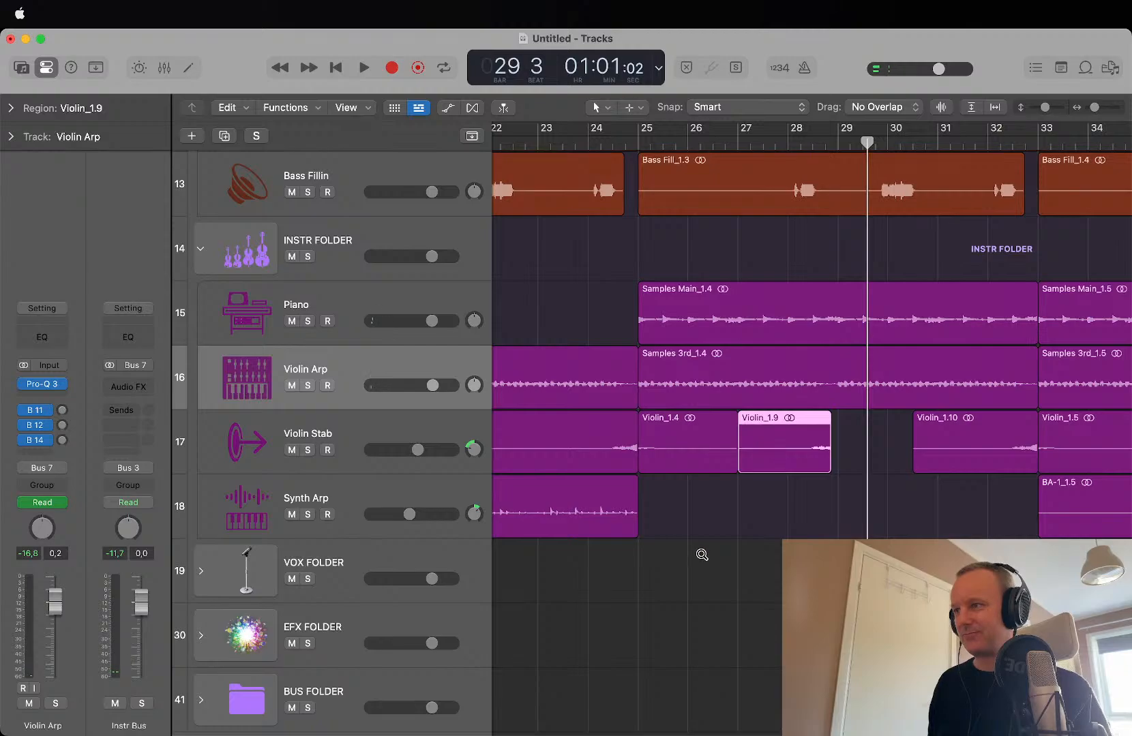
pyautogui.click(702, 554)
# Step: Play the arrangement onward from bar 29 and examine the instrument regions up to bar 65
pyautogui.press('space')
pyautogui.press('super+Left')
pyautogui.press('super+Left')
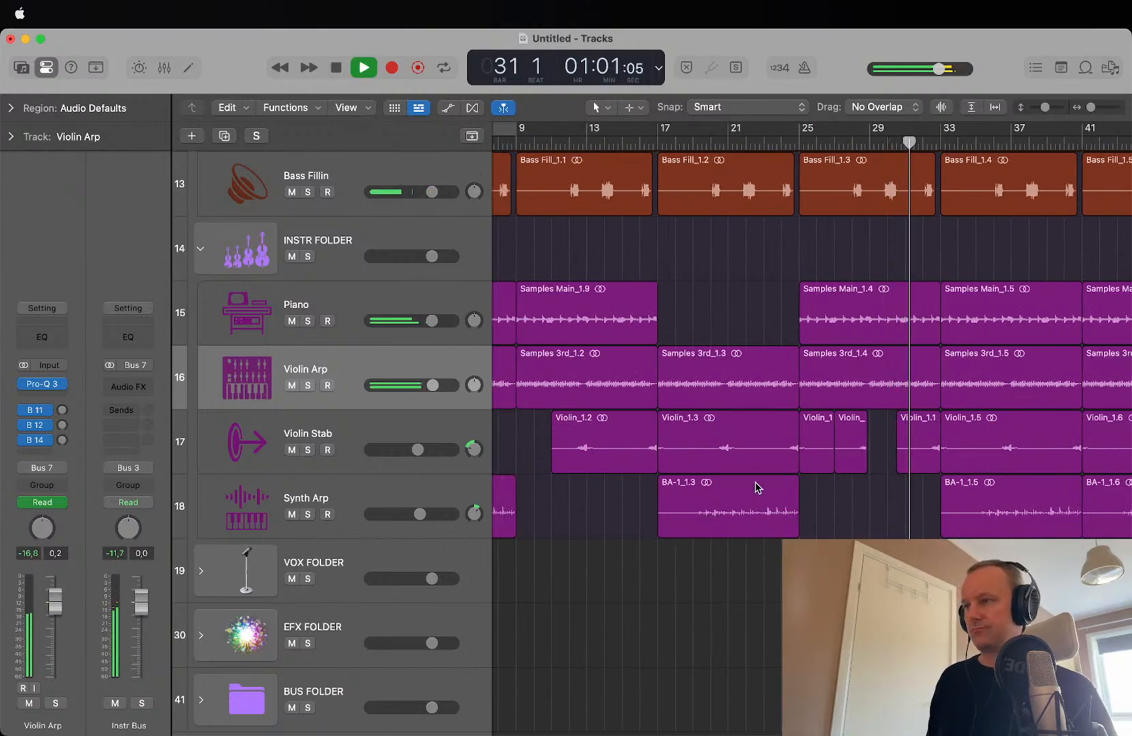
pyautogui.press('super+Right')
pyautogui.press('super+Right')
pyautogui.press('super+Left')
pyautogui.press('super+Left')
pyautogui.press('super+Left')
pyautogui.hscroll(6, 756, 486)
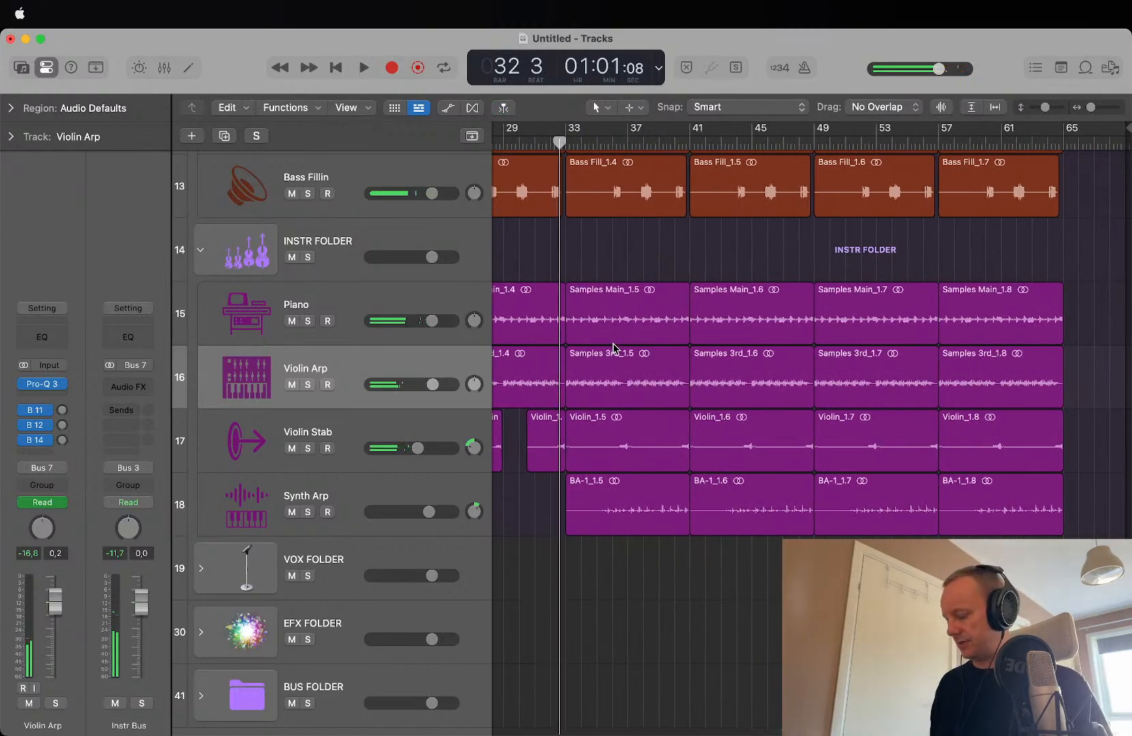
# Step: Show track automation and add Band 1 Frequency points on the Piano track at the middle of bar 30 and at bar 33
pyautogui.press('a')
pyautogui.press('super+Down')
pyautogui.press('super+Down')
pyautogui.press('super+Down')
pyautogui.press('super+Right')
pyautogui.press('super+Right')
pyautogui.hscroll(-5, 617, 344)
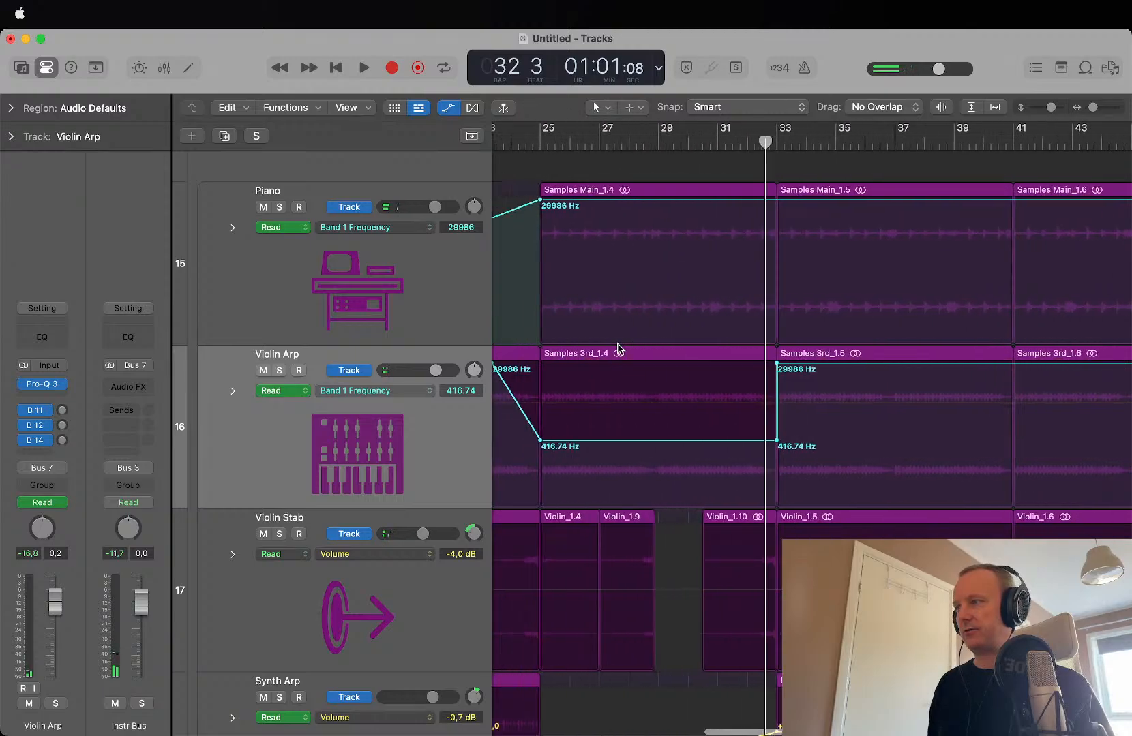
pyautogui.scroll(3, 619, 348)
pyautogui.moveTo(696, 272); pyautogui.dragTo(770, 287)
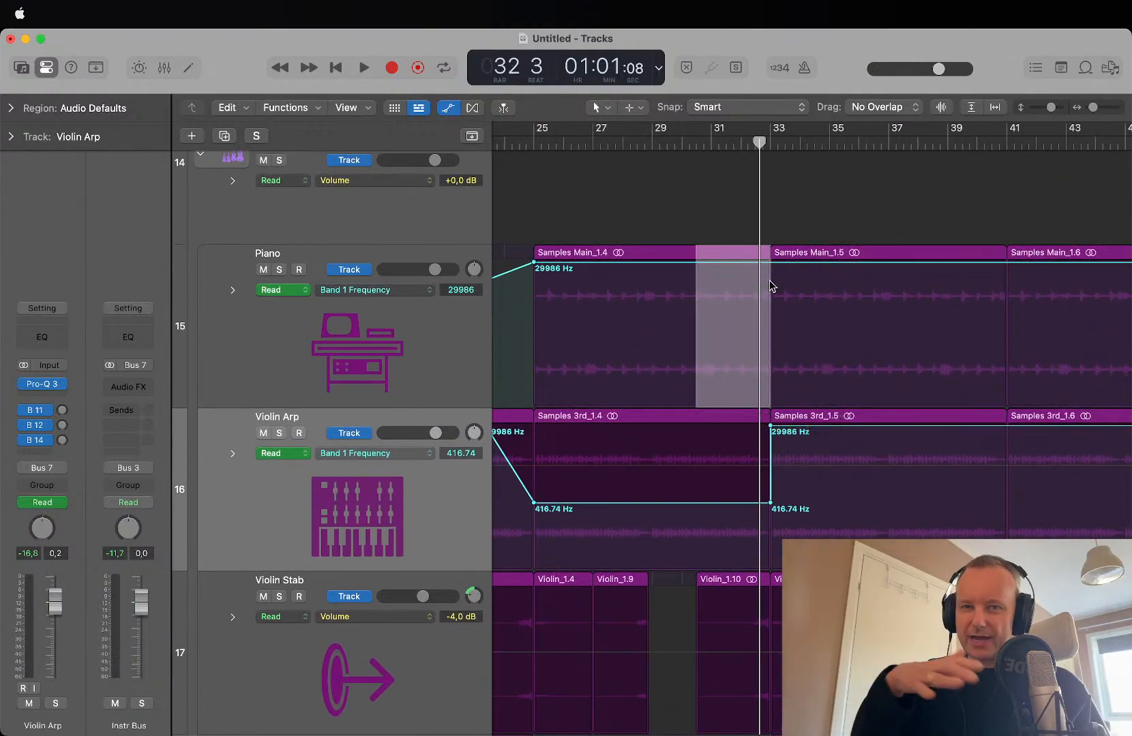
pyautogui.scroll(-3, 769, 259)
pyautogui.scroll(3, 750, 195)
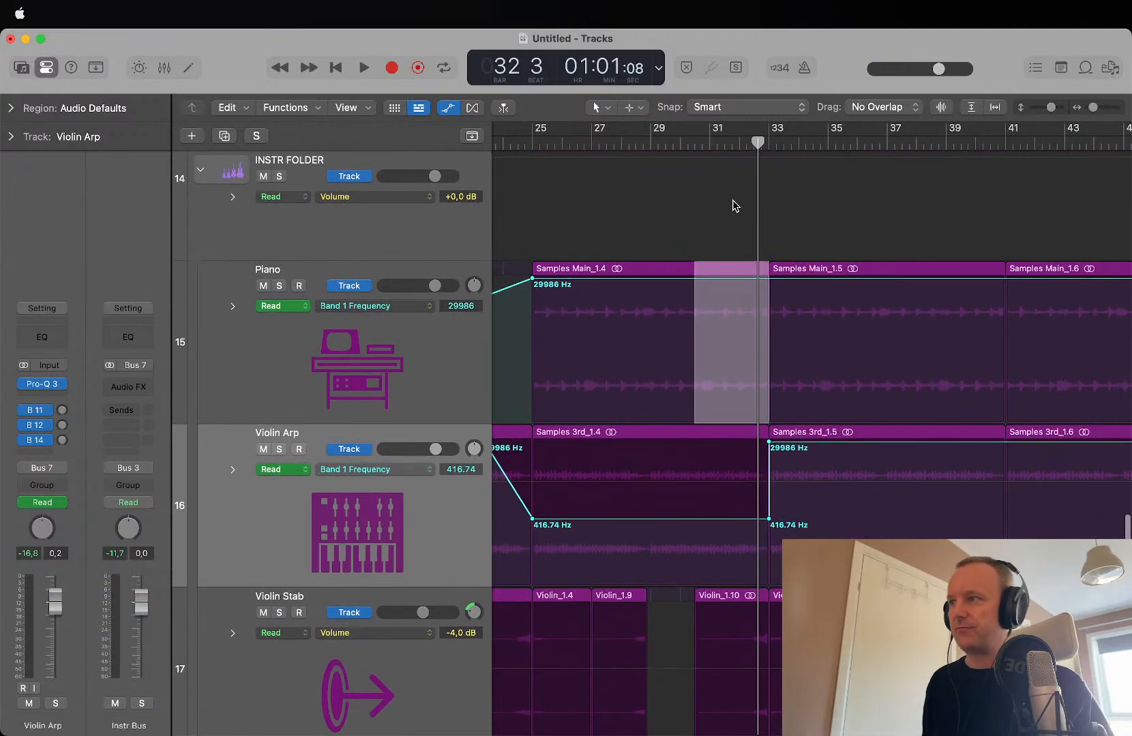
pyautogui.click(719, 284)
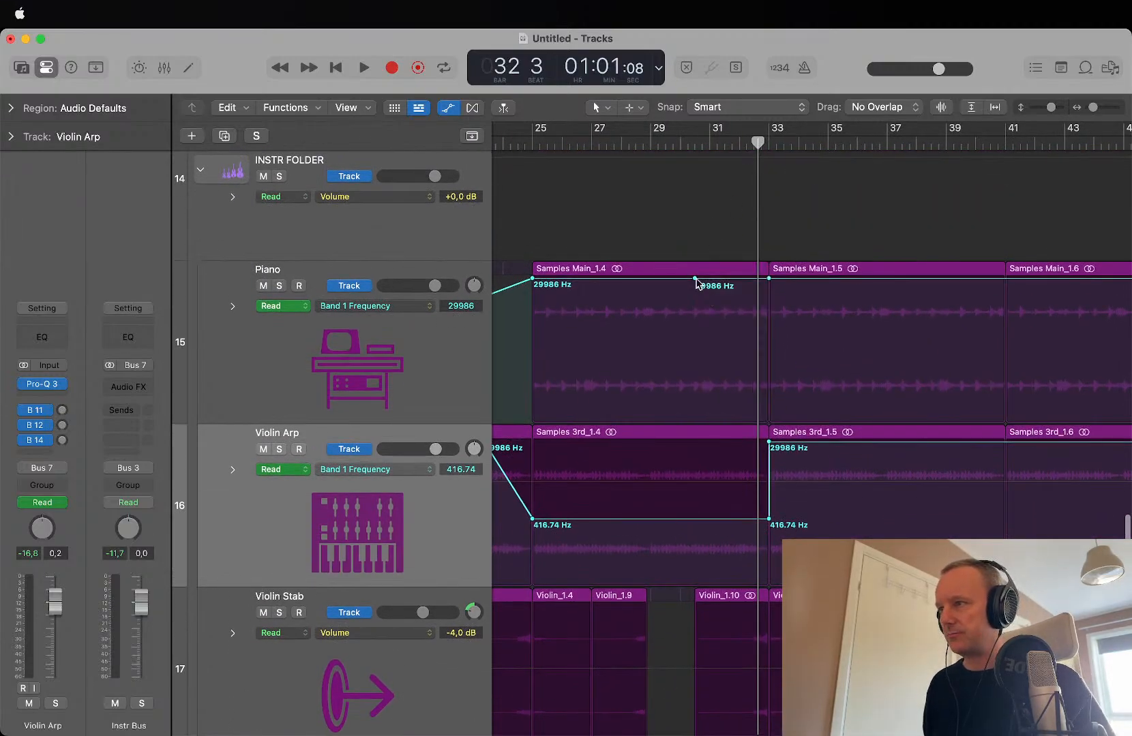
# Step: Lower the Piano's Band 1 Frequency automation to 3704.3 Hz up to bar 33, sloping down from mid-bar 30 to about bar 31
pyautogui.moveTo(695, 279); pyautogui.dragTo(740, 349)
pyautogui.scroll(1, 735, 293)
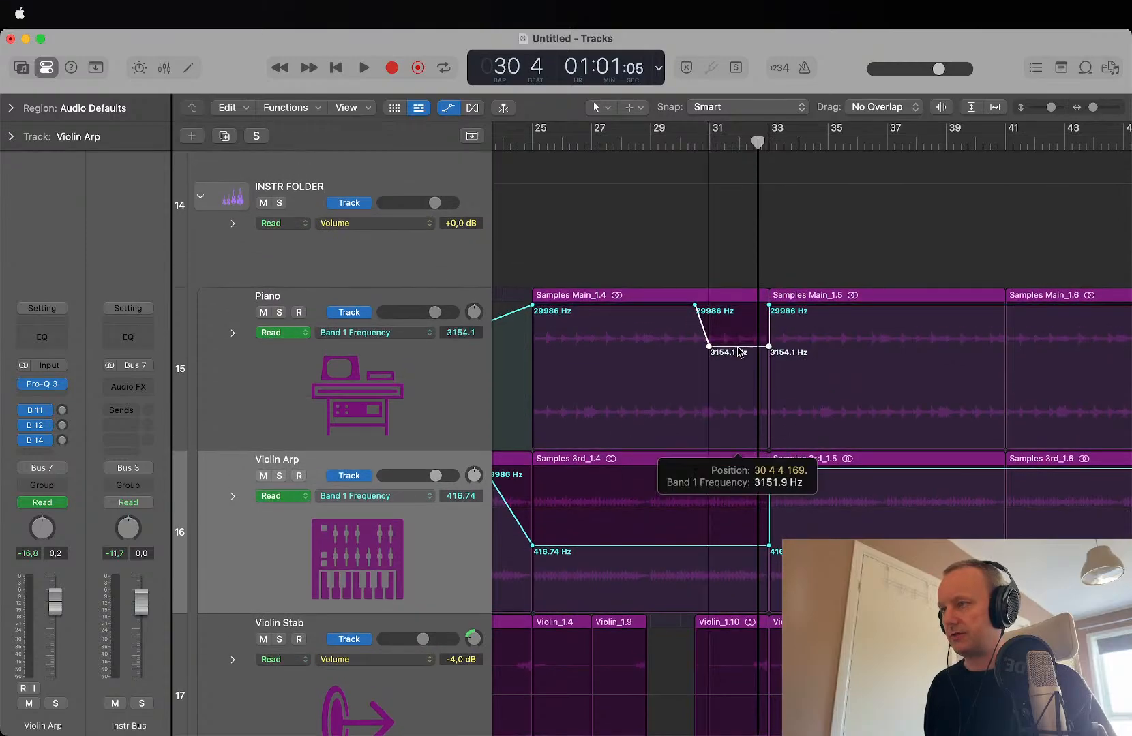
pyautogui.scroll(1, 743, 346)
pyautogui.press('a')
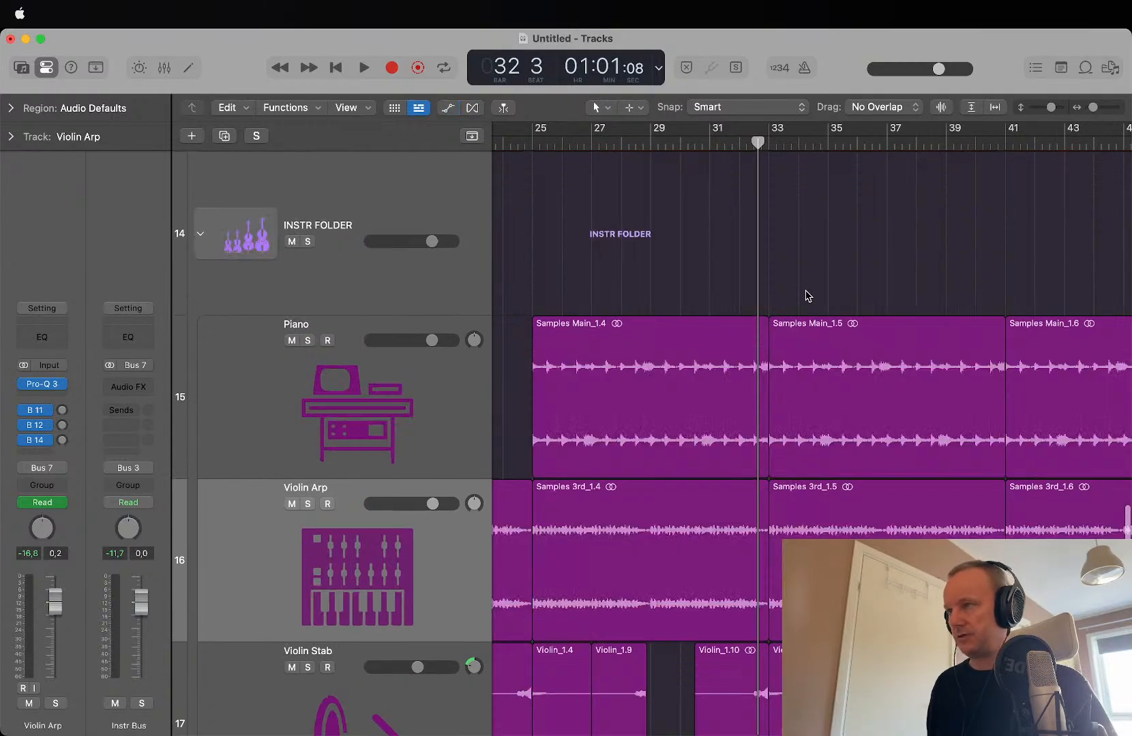
pyautogui.press('a')
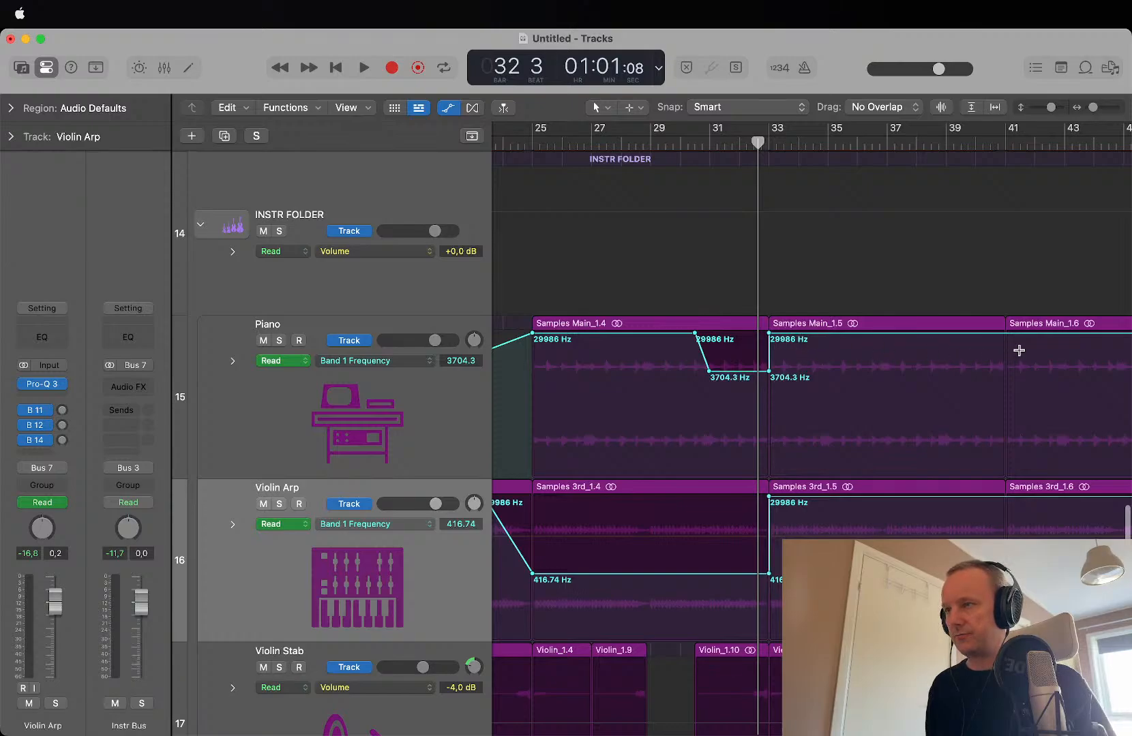
# Step: Lower the Piano's Band 1 Frequency automation to 321.80 Hz from bar 33 to bar 41, sloping down from the 3704.3 Hz point
pyautogui.moveTo(1003, 347); pyautogui.dragTo(770, 347)
pyautogui.scroll(-1, 813, 348)
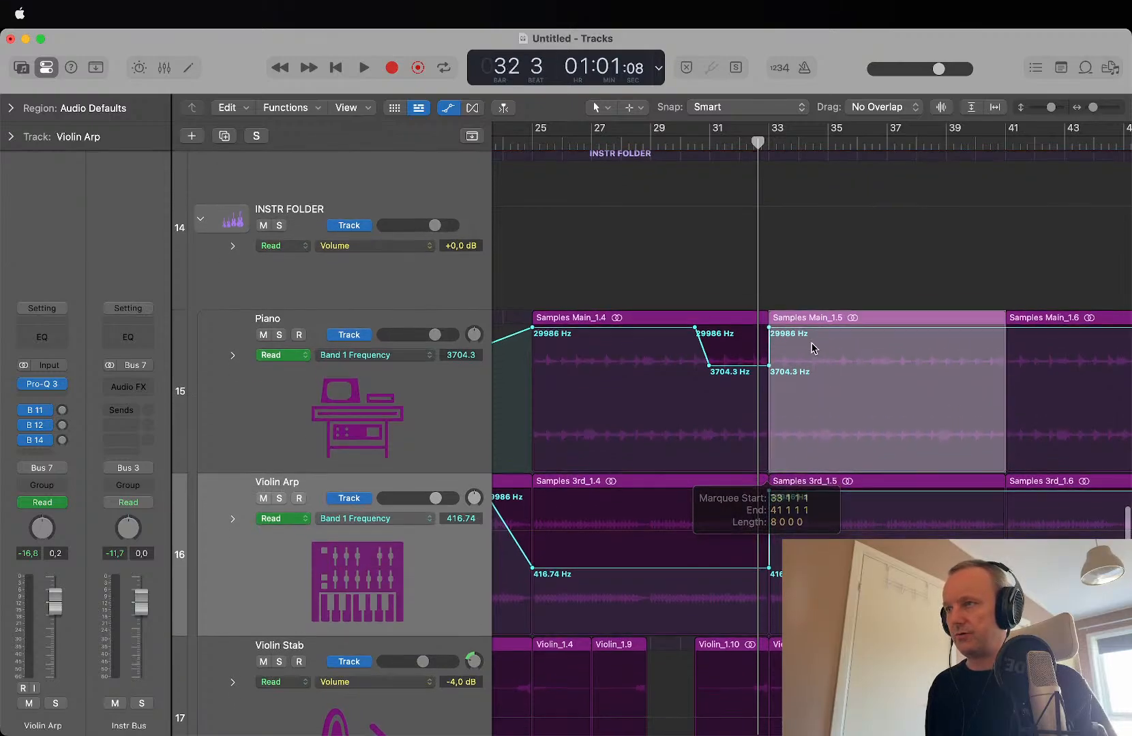
pyautogui.moveTo(843, 330); pyautogui.dragTo(846, 436)
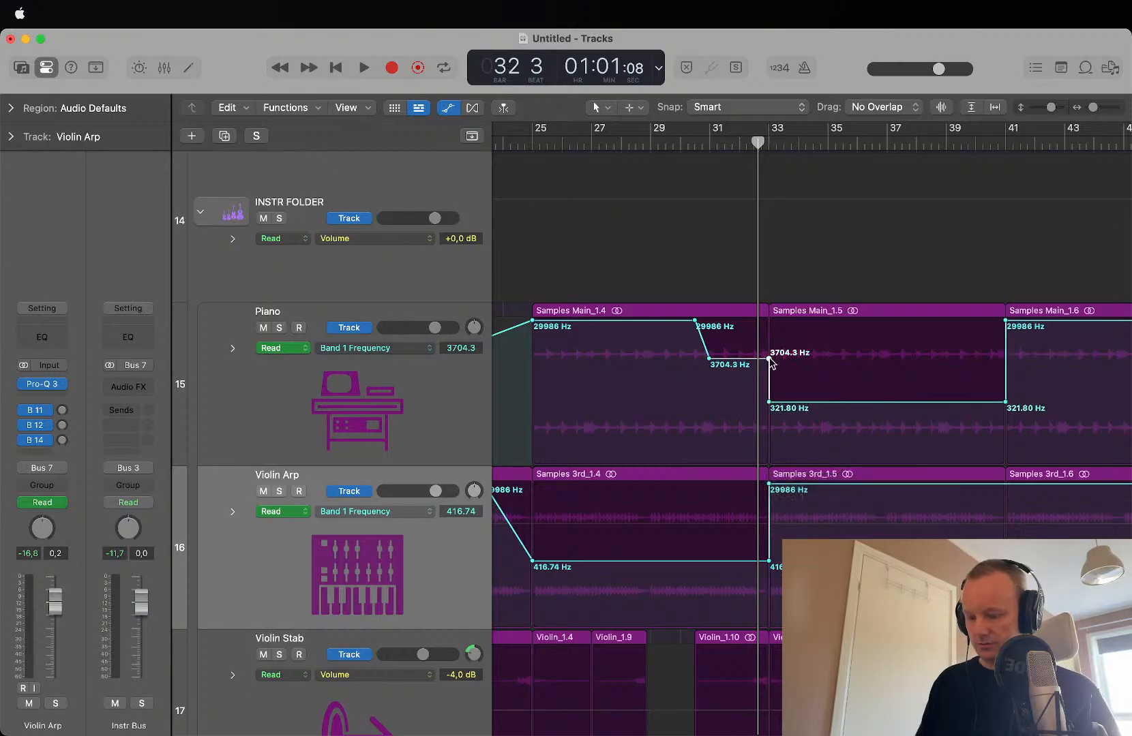
# Step: Play back from about bar 30 and check the filter sweep and the automation of the other instrument tracks
pyautogui.click(695, 140)
pyautogui.press('space')
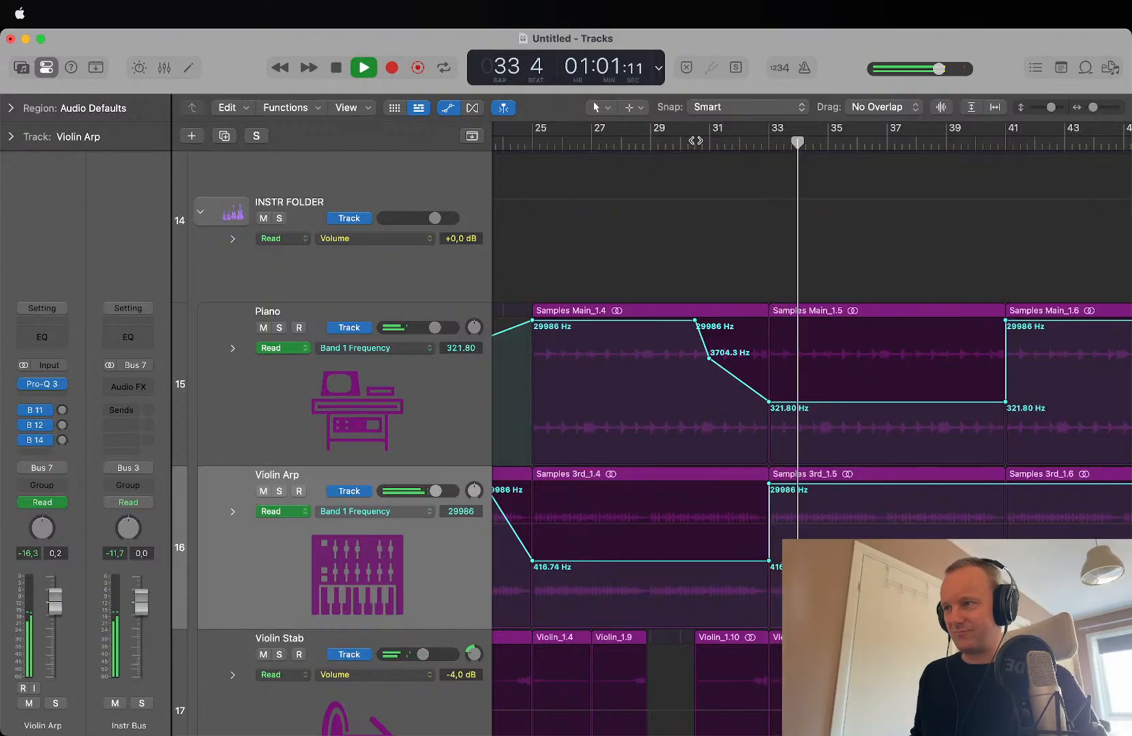
pyautogui.scroll(-5, 705, 182)
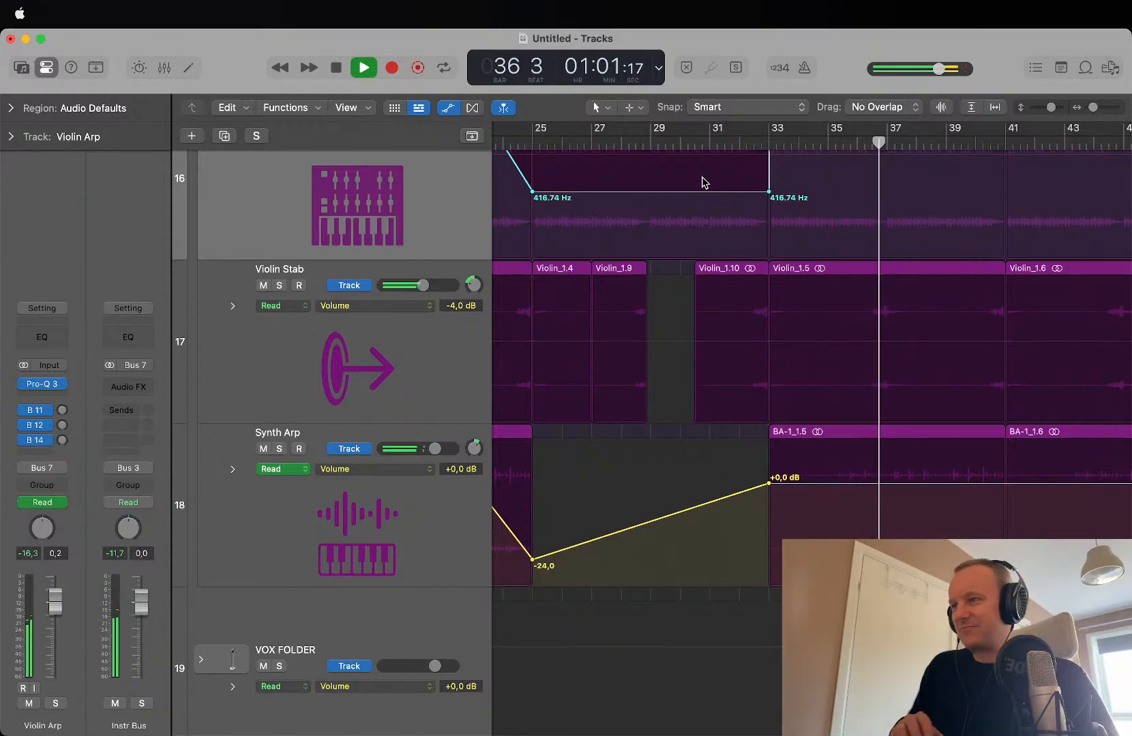
pyautogui.press('super+Up')
pyautogui.press('super+Up')
pyautogui.press('super+Left')
pyautogui.press('super+Left')
pyautogui.press('super+Left')
pyautogui.press('super+Up')
pyautogui.press('super+Up')
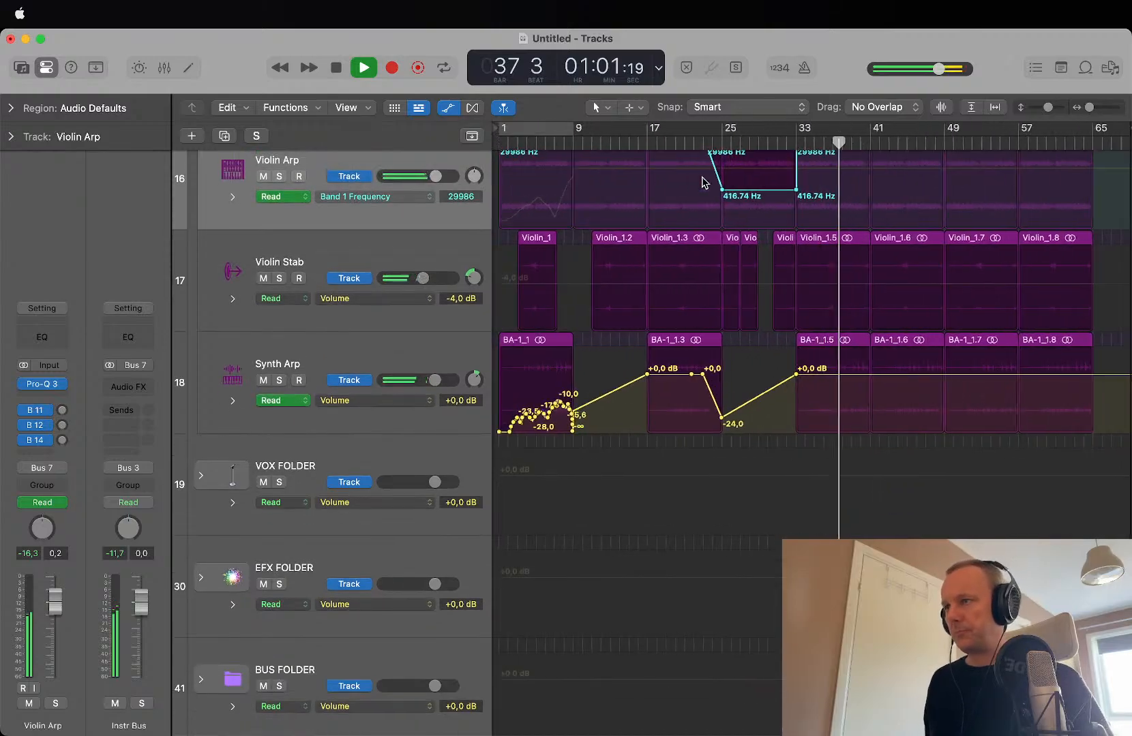
# Step: Move the Piano's 321.80 Hz automation point at bar 41 back to about bar 39 so the frequency ramps up into bar 41
pyautogui.scroll(4, 704, 182)
pyautogui.press('super+Right')
pyautogui.press('super+Right')
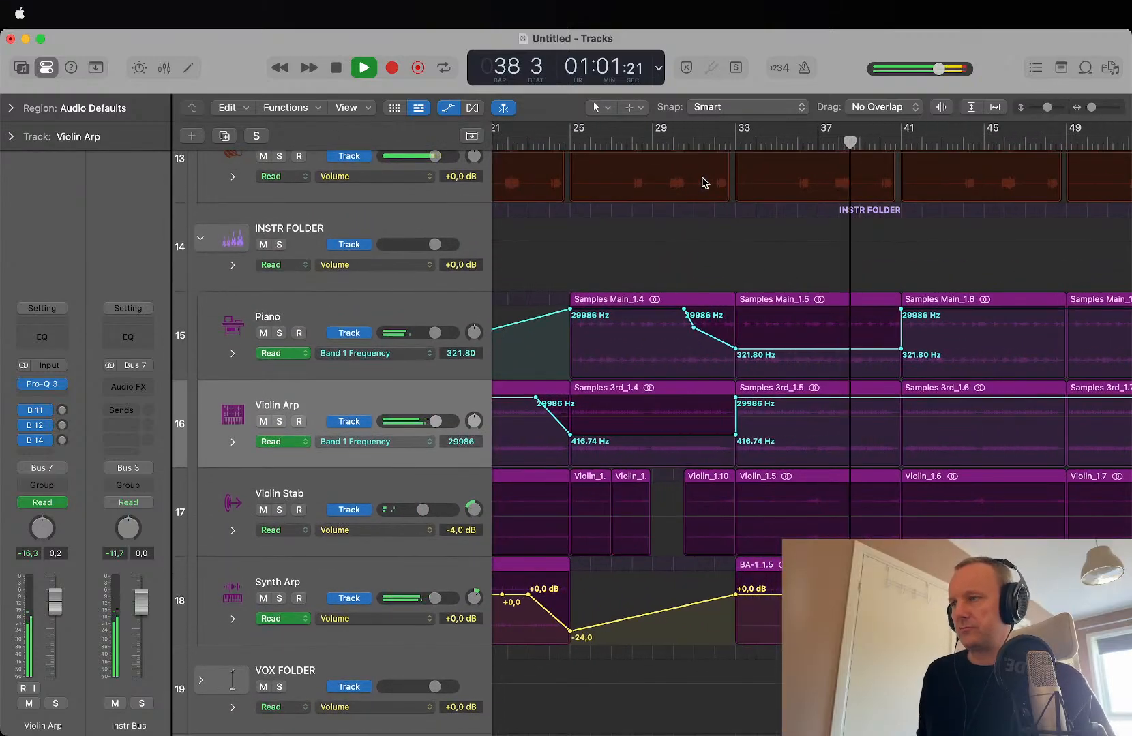
pyautogui.moveTo(901, 351); pyautogui.dragTo(866, 348)
pyautogui.press('super+Right')
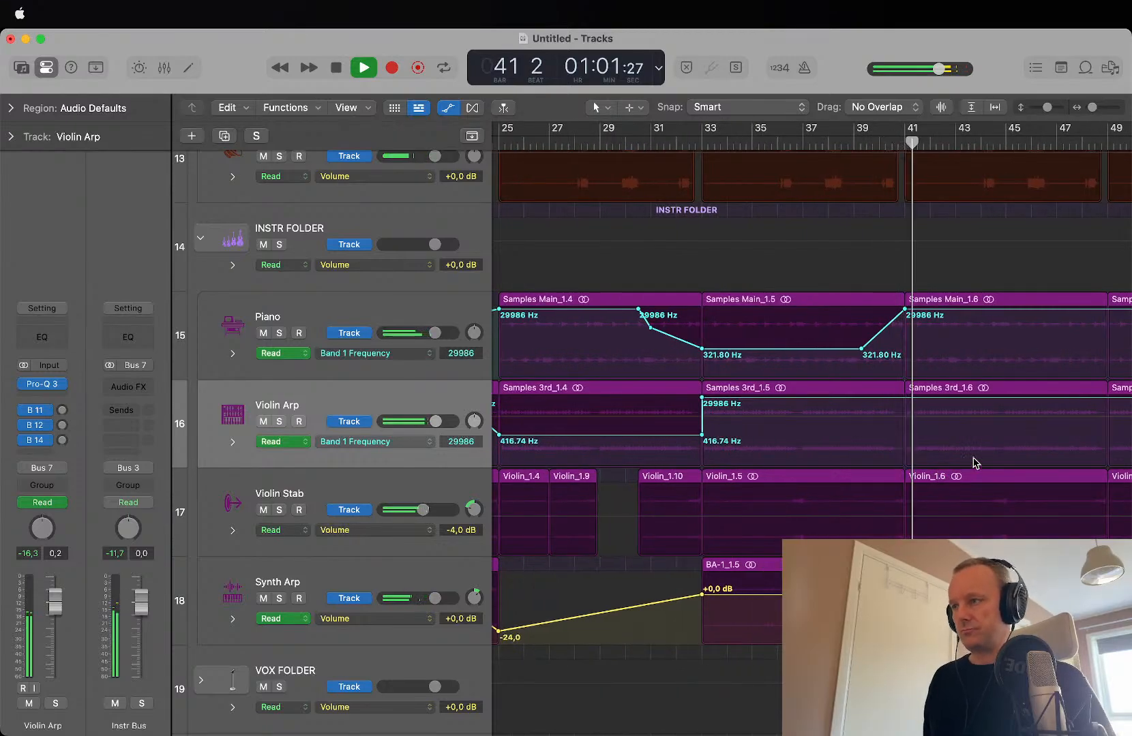
# Step: Hide automation and delete bars 35 to 39 of the Violin_1.5 region on Violin Stab and the BA-1_1.6 region on Synth Arp
pyautogui.press('a')
pyautogui.press('super+Left')
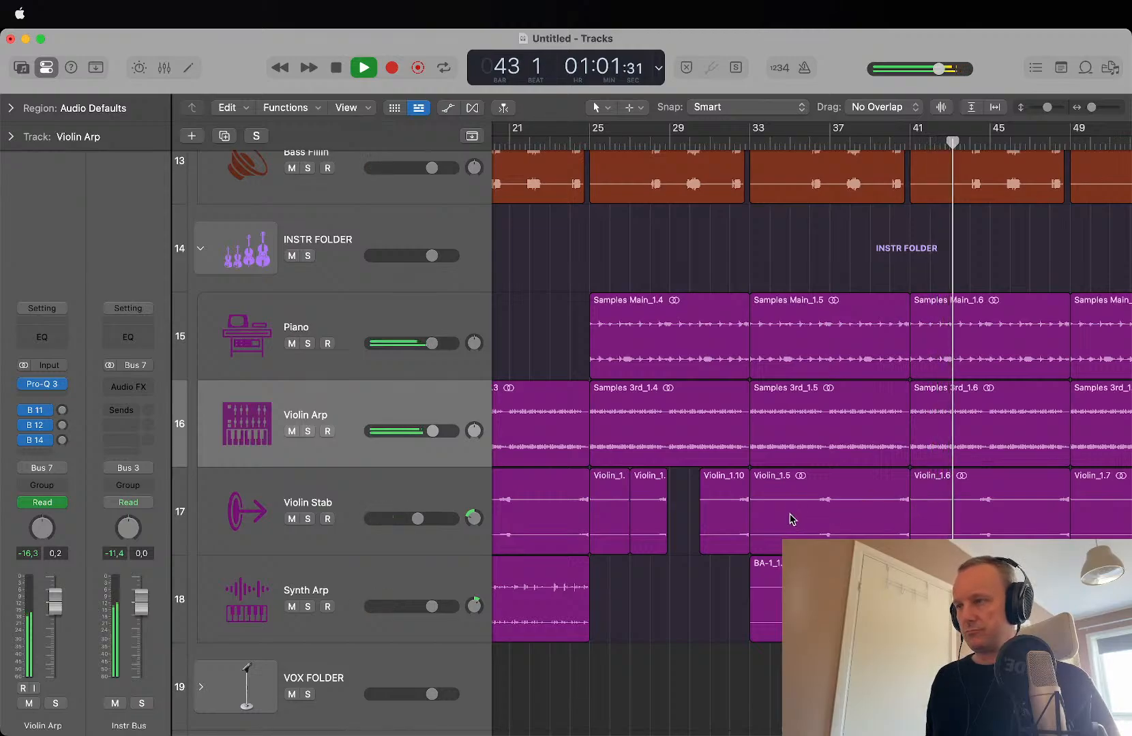
pyautogui.moveTo(791, 520); pyautogui.dragTo(871, 516)
pyautogui.click(833, 514)
pyautogui.press('Delete')
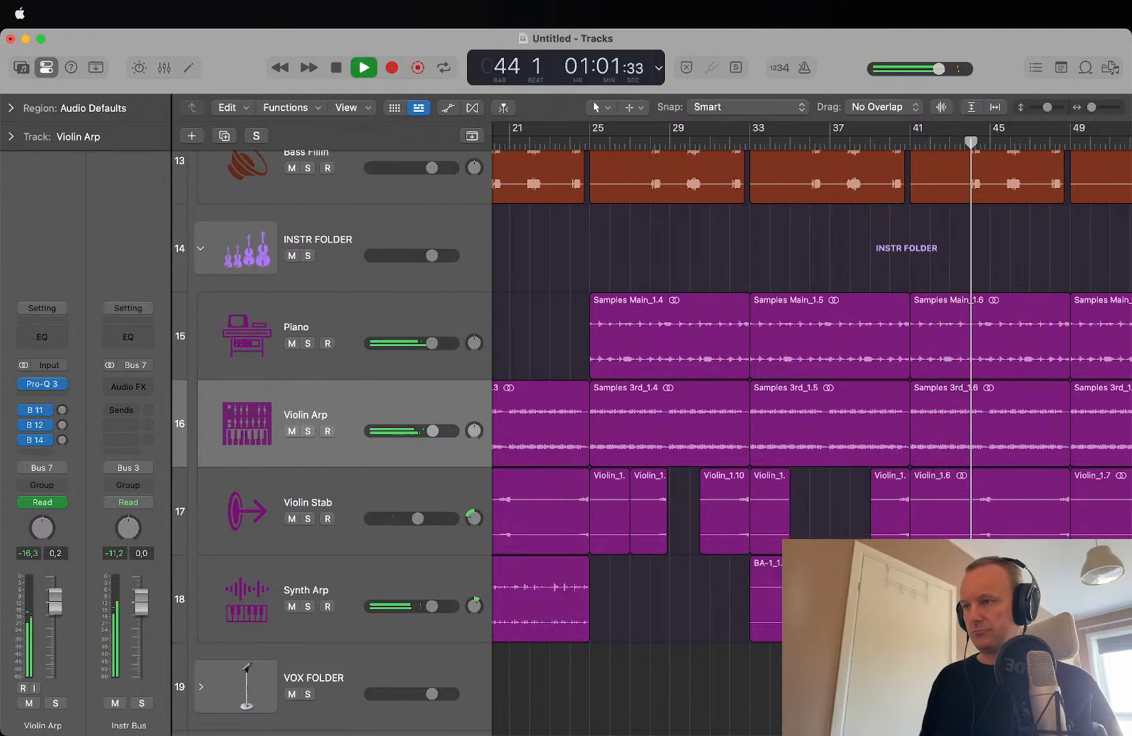
pyautogui.hscroll(5, 930, 489)
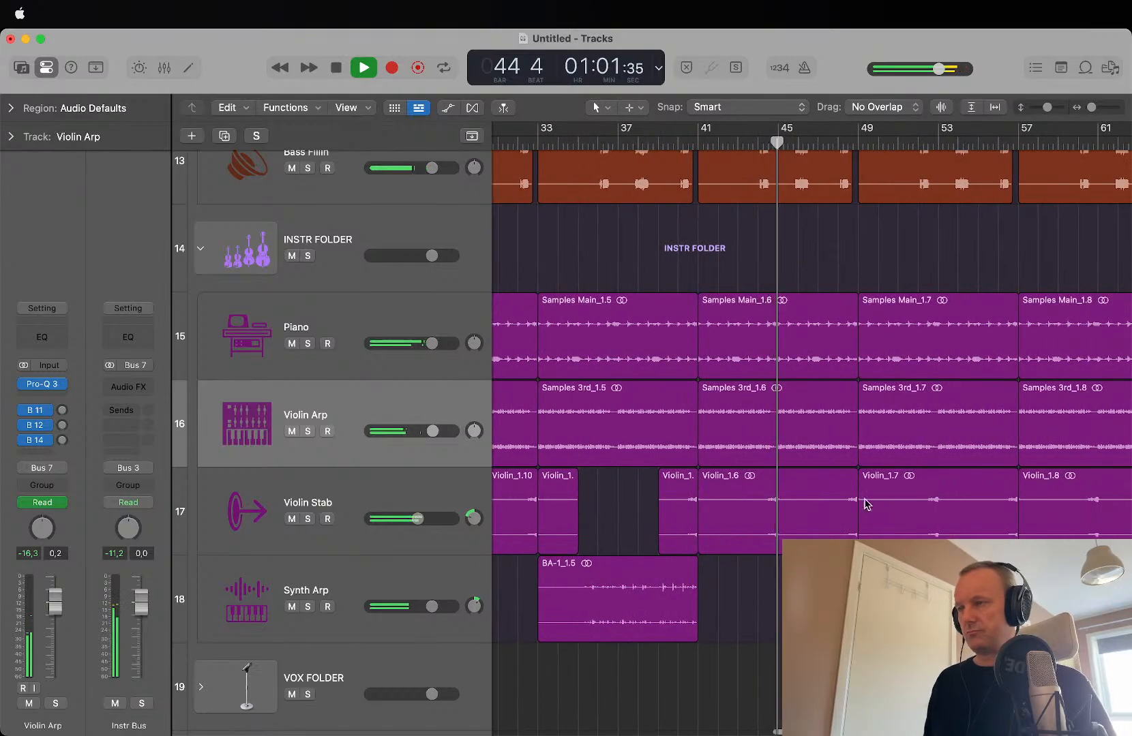
# Step: Lower the Violin Arp's Band 1 Frequency automation to 1460.3 Hz for bars 41 to 49, with a downward ramp starting at about bar 39
pyautogui.press('a')
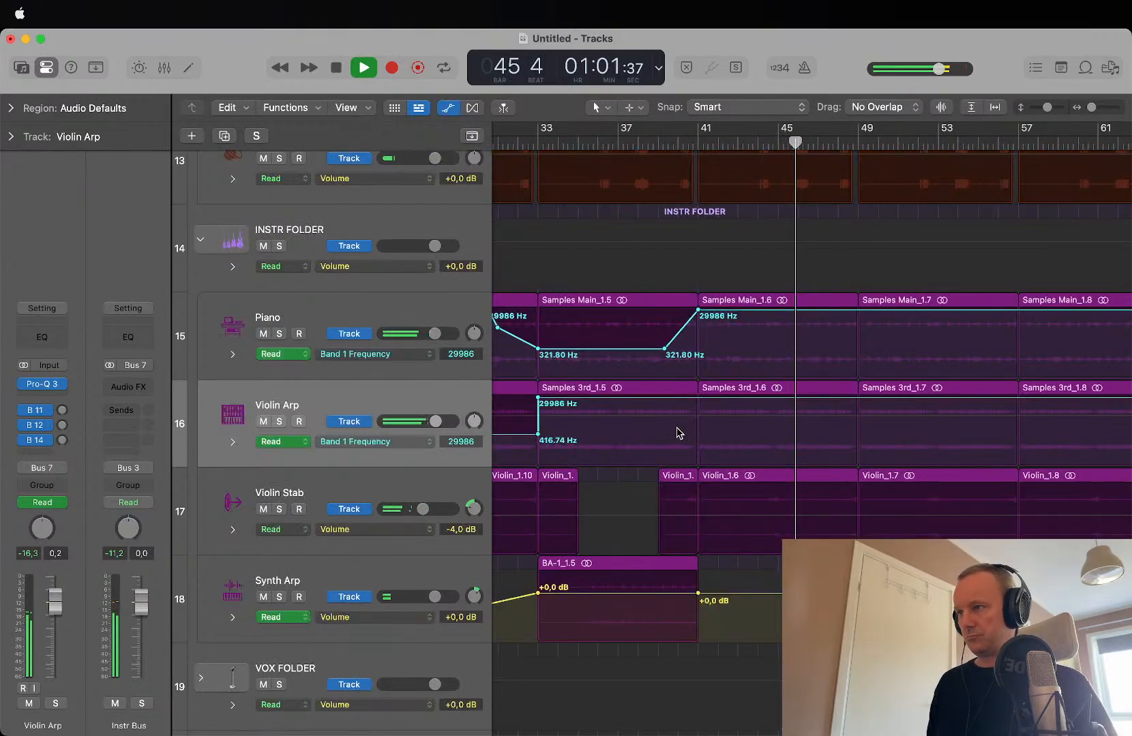
pyautogui.moveTo(698, 397); pyautogui.dragTo(832, 432)
pyautogui.click(713, 435)
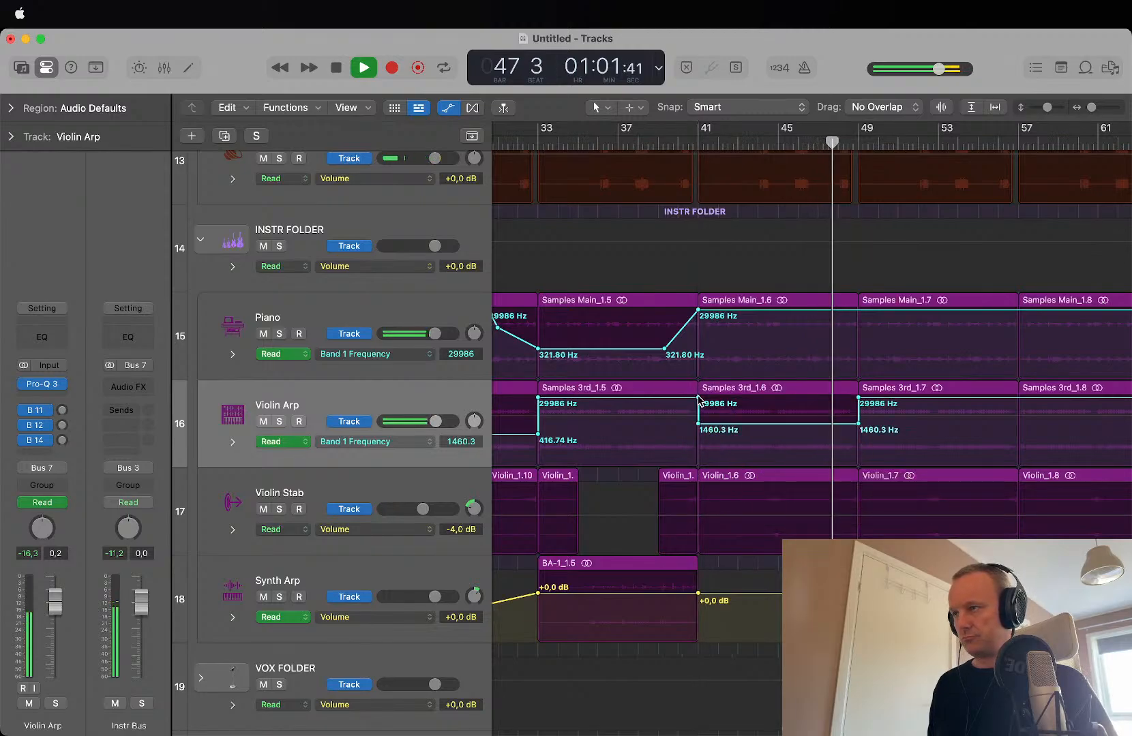
pyautogui.moveTo(700, 404); pyautogui.dragTo(665, 398)
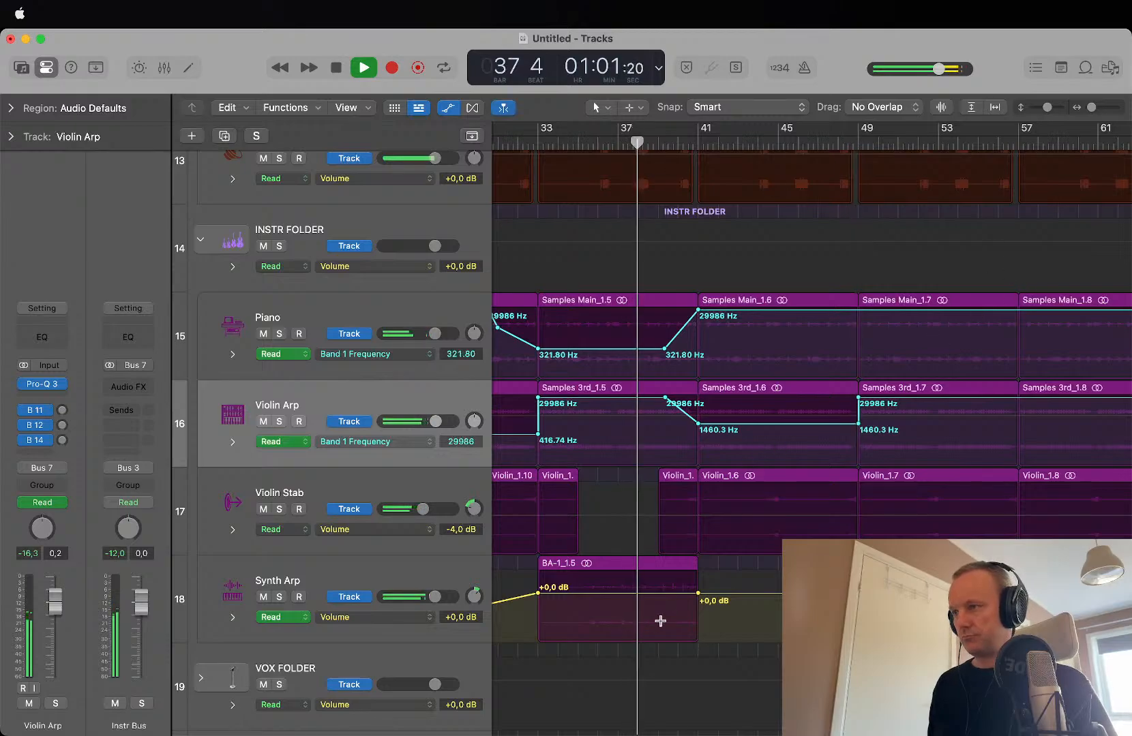
# Step: Fade the Synth Arp's volume automation from bar 39 down to -10.8 dB at bar 41, with a short ramp back to +0.0 dB after it
pyautogui.moveTo(665, 597); pyautogui.dragTo(687, 619)
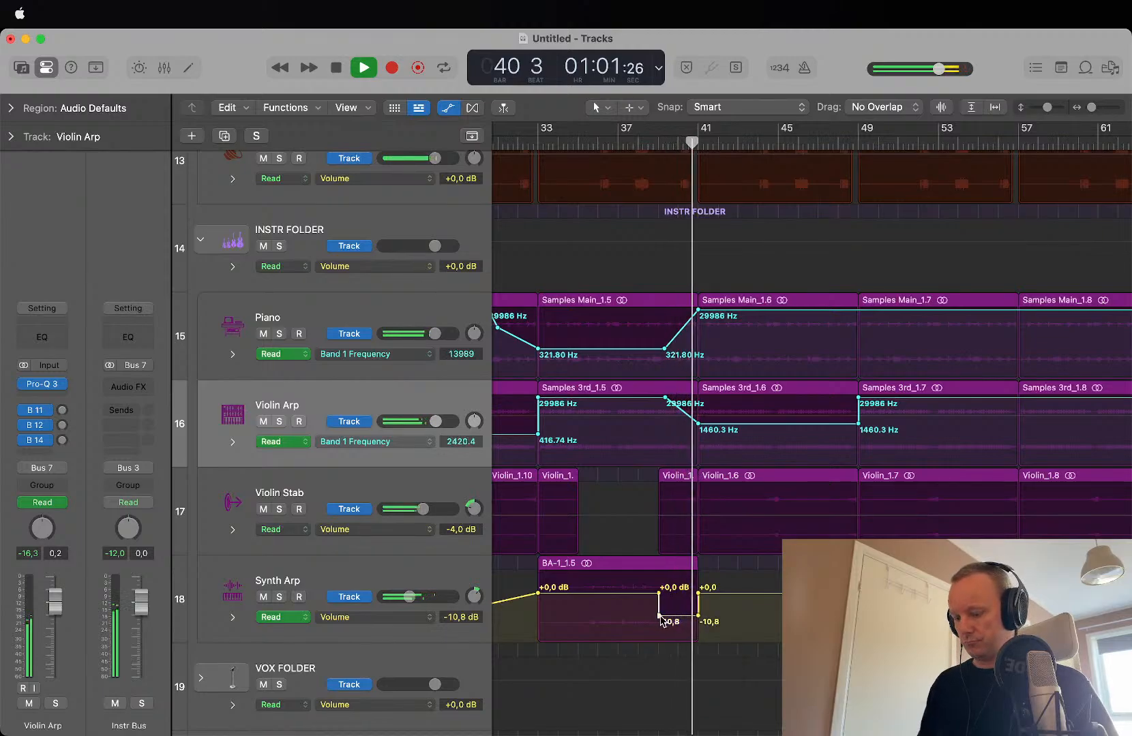
pyautogui.doubleClick(661, 616)
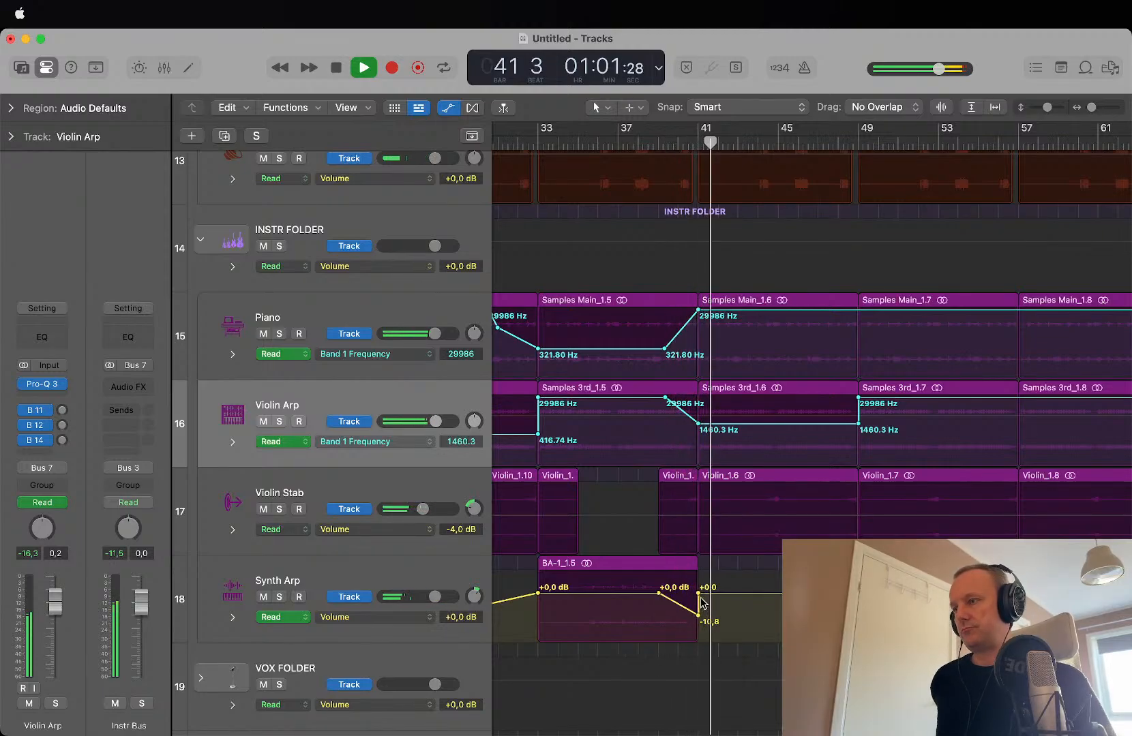
pyautogui.moveTo(699, 594); pyautogui.dragTo(704, 593)
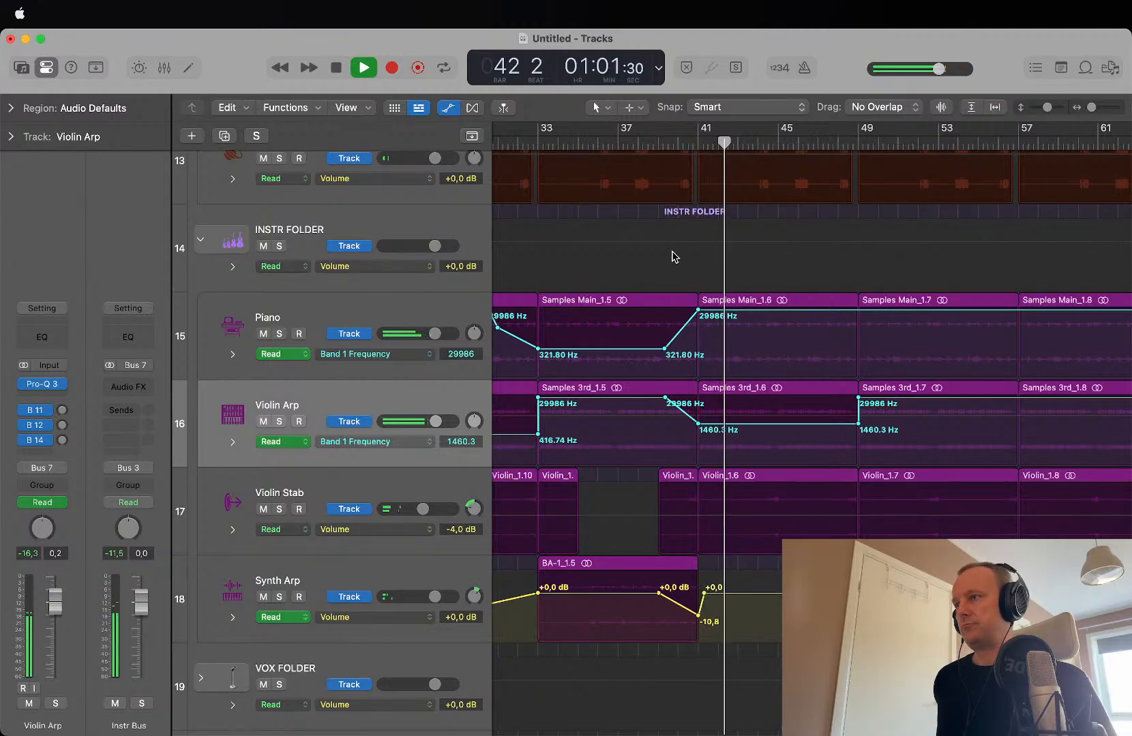
# Step: Play back from about bar 39, hide automation, and review the instrument and bass regions towards bar 65
pyautogui.click(657, 144)
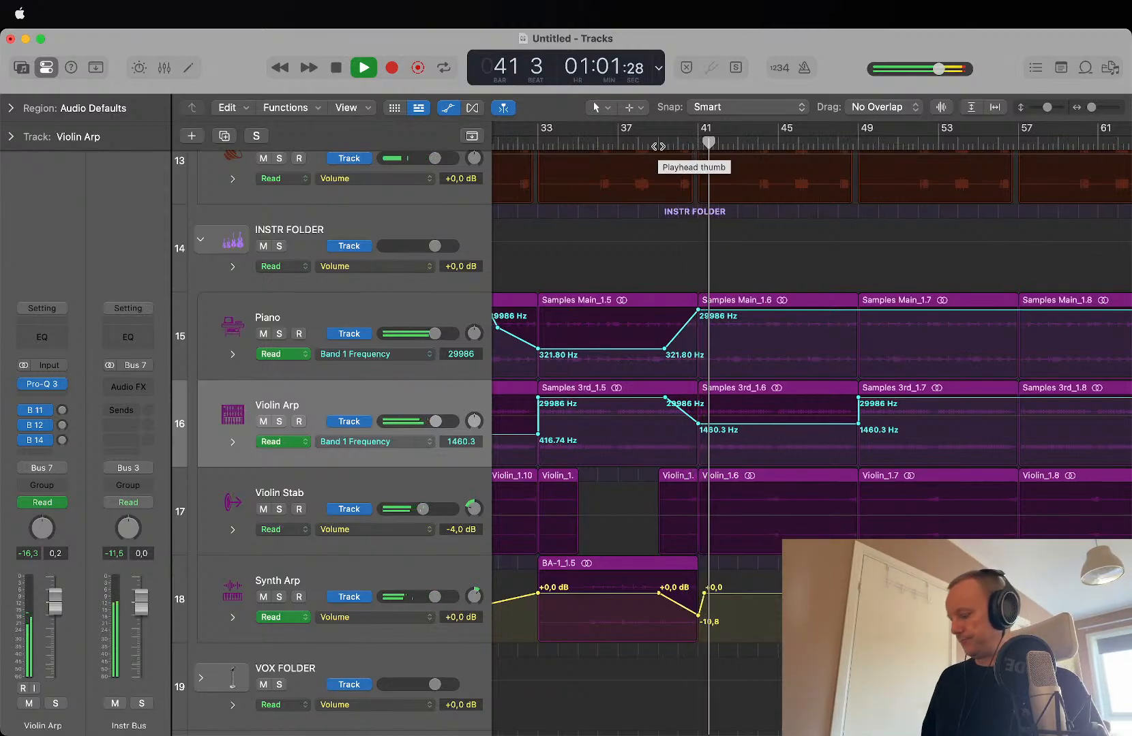
pyautogui.press('a')
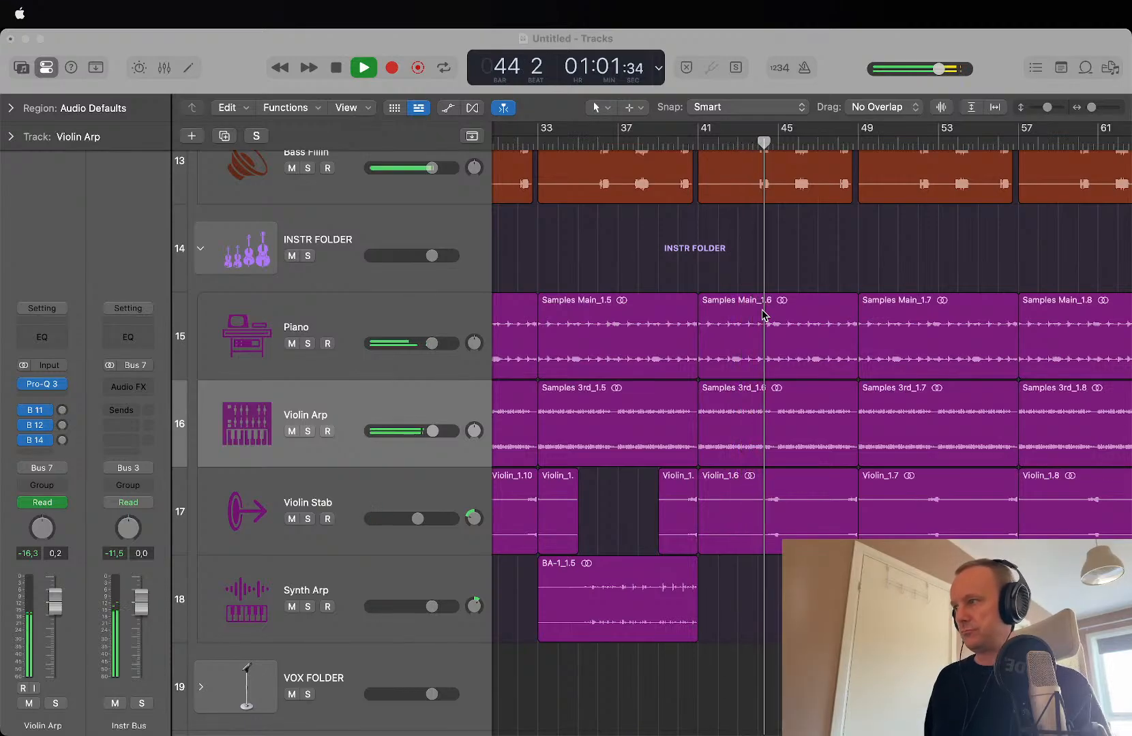
pyautogui.click(762, 314)
pyautogui.press('super+Up')
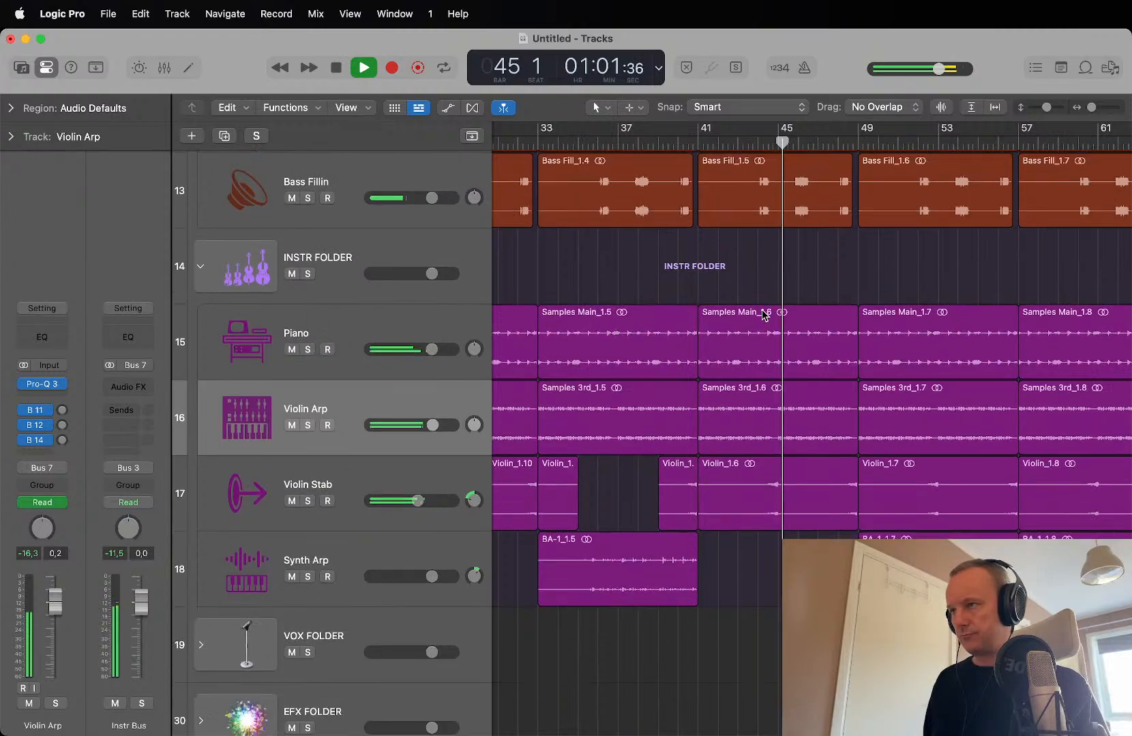
pyautogui.press('super+Left')
pyautogui.press('super+Up')
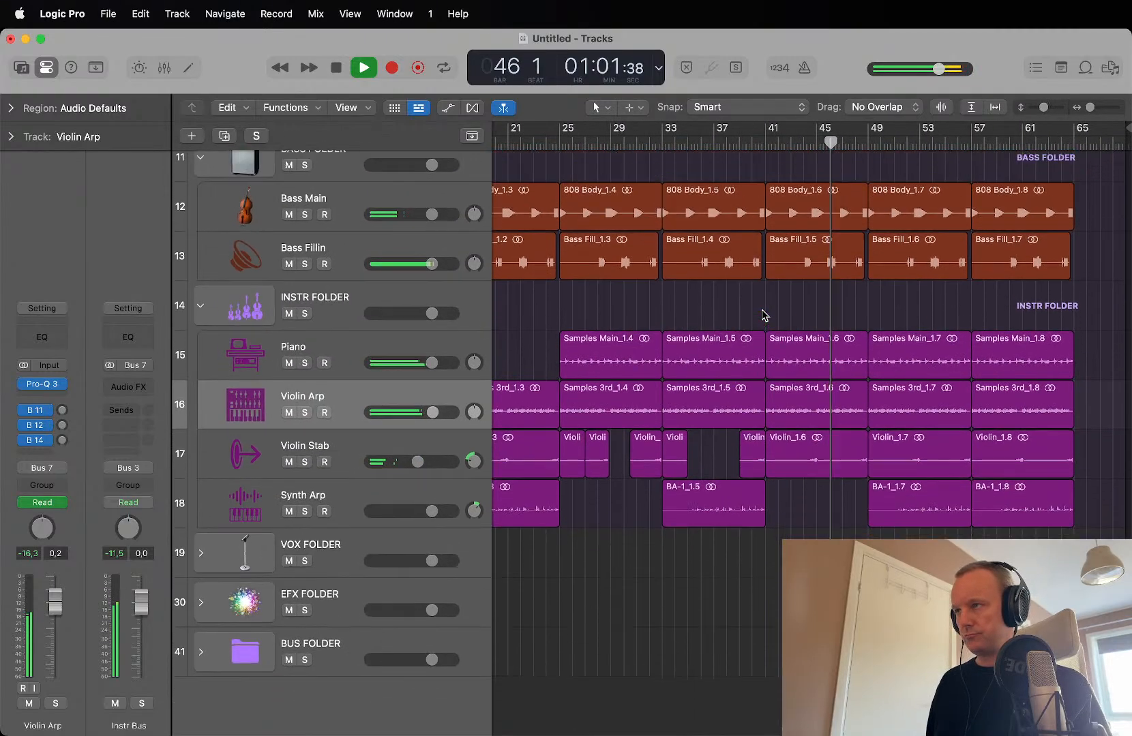
pyautogui.press('super+Left')
pyautogui.press('super+Down')
pyautogui.press('super+Right')
pyautogui.press('super+Right')
pyautogui.press('super+Right')
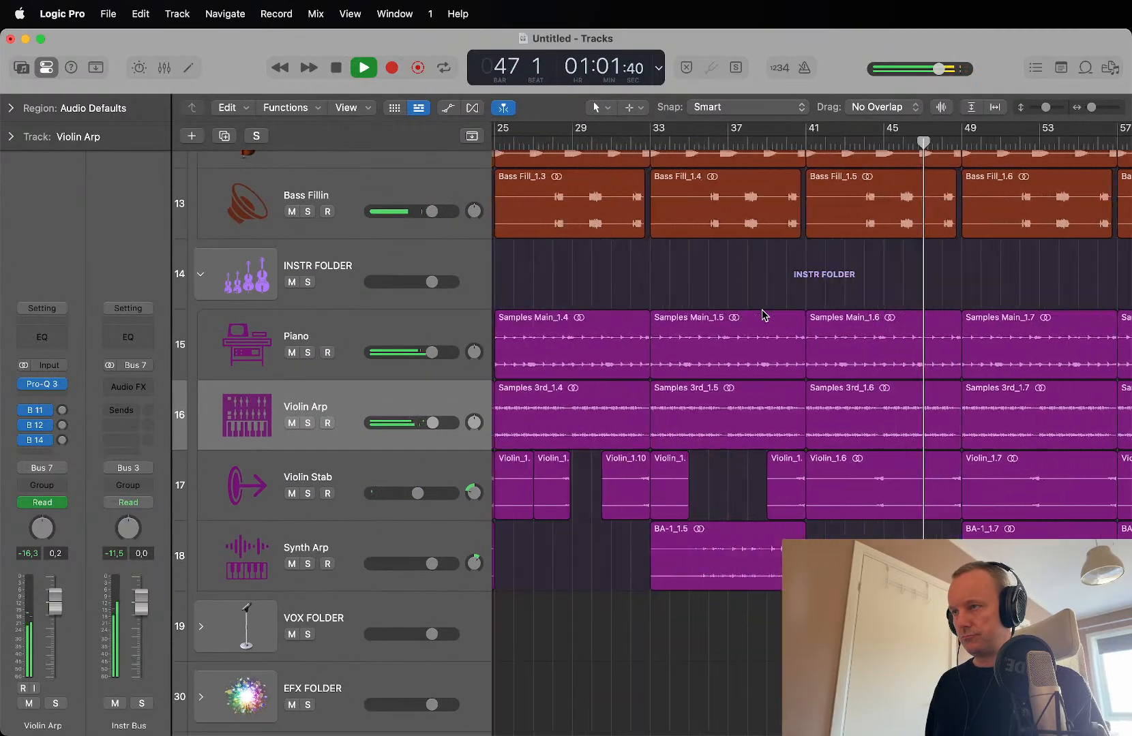
pyautogui.press('super+Up')
pyautogui.hscroll(-2, 764, 315)
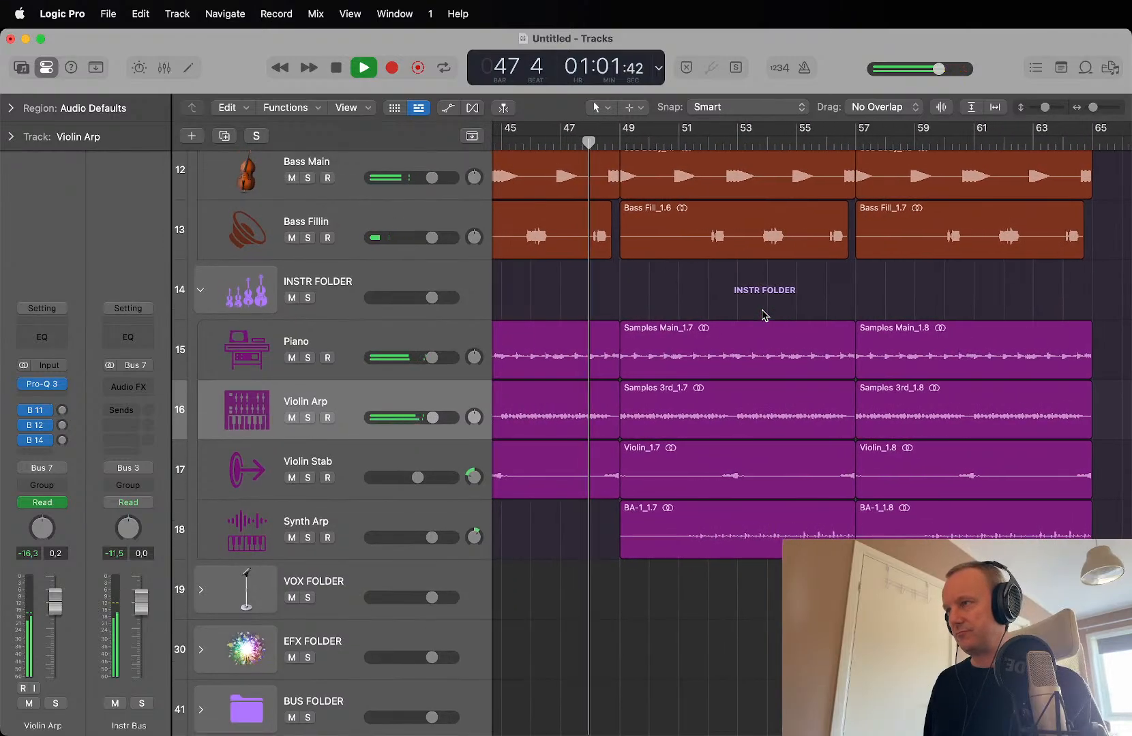
# Step: Stop playback, delete all drum, bass and instrument regions from bar 49 to bar 65, and fit the remaining arrangement in view
pyautogui.scroll(3, 763, 315)
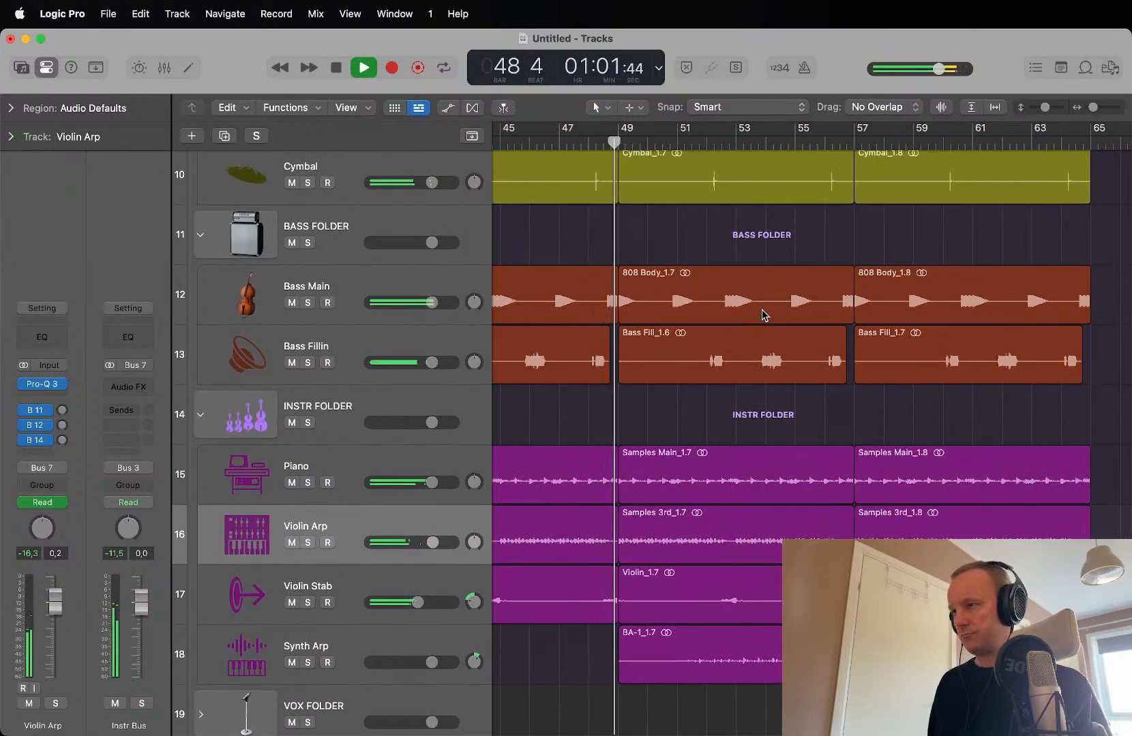
pyautogui.press('super+Up')
pyautogui.press('space')
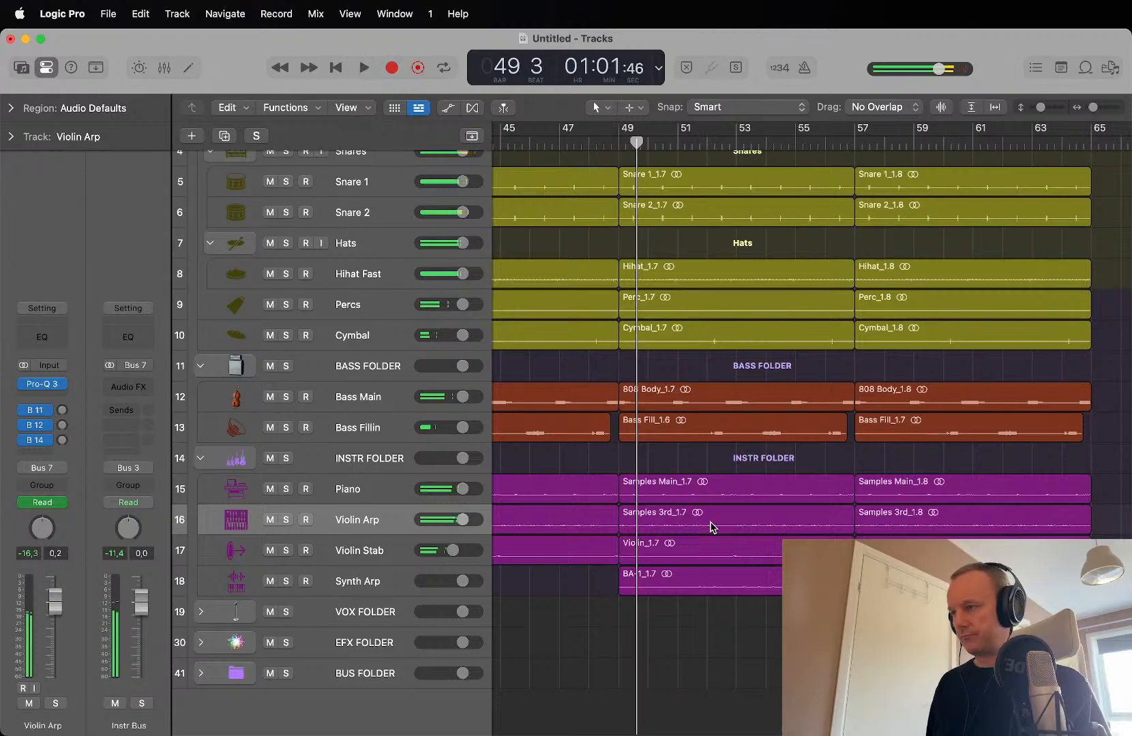
pyautogui.moveTo(629, 637); pyautogui.dragTo(1100, 166)
pyautogui.press('Delete')
pyautogui.press('z')
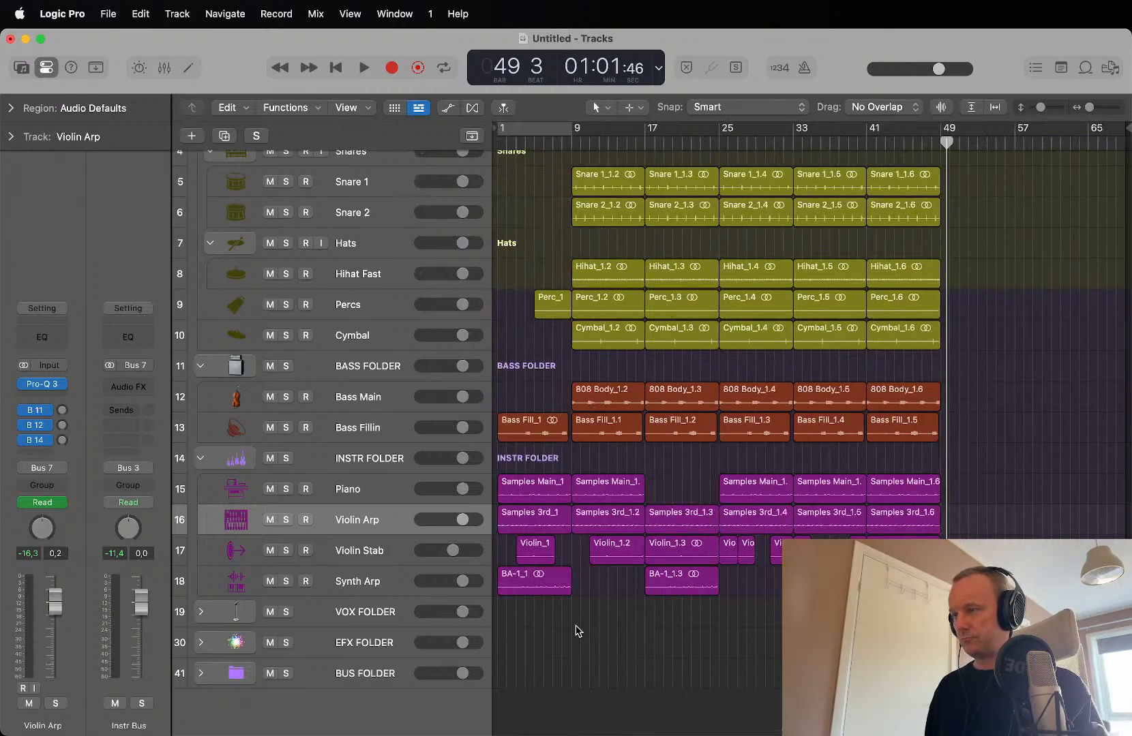
# Step: Review the automation curves on the instrument tracks while playing briefly from about bar 42, leaving automation hidden
pyautogui.press('a')
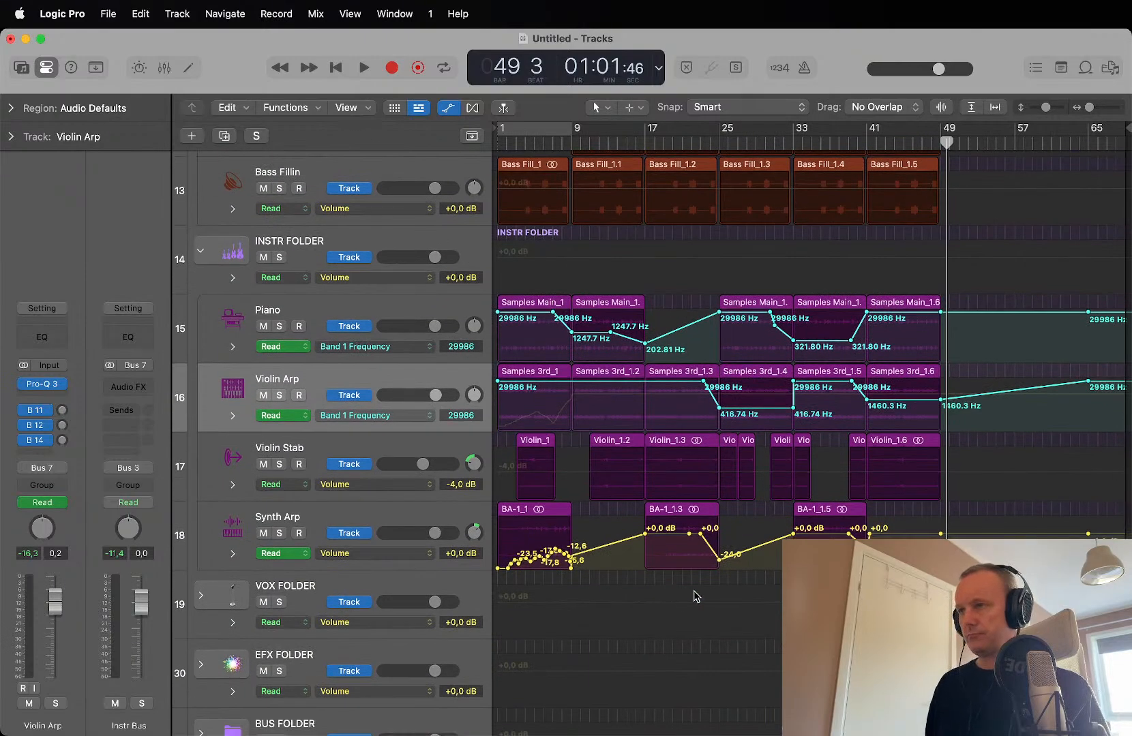
pyautogui.click(879, 142)
pyautogui.press('space')
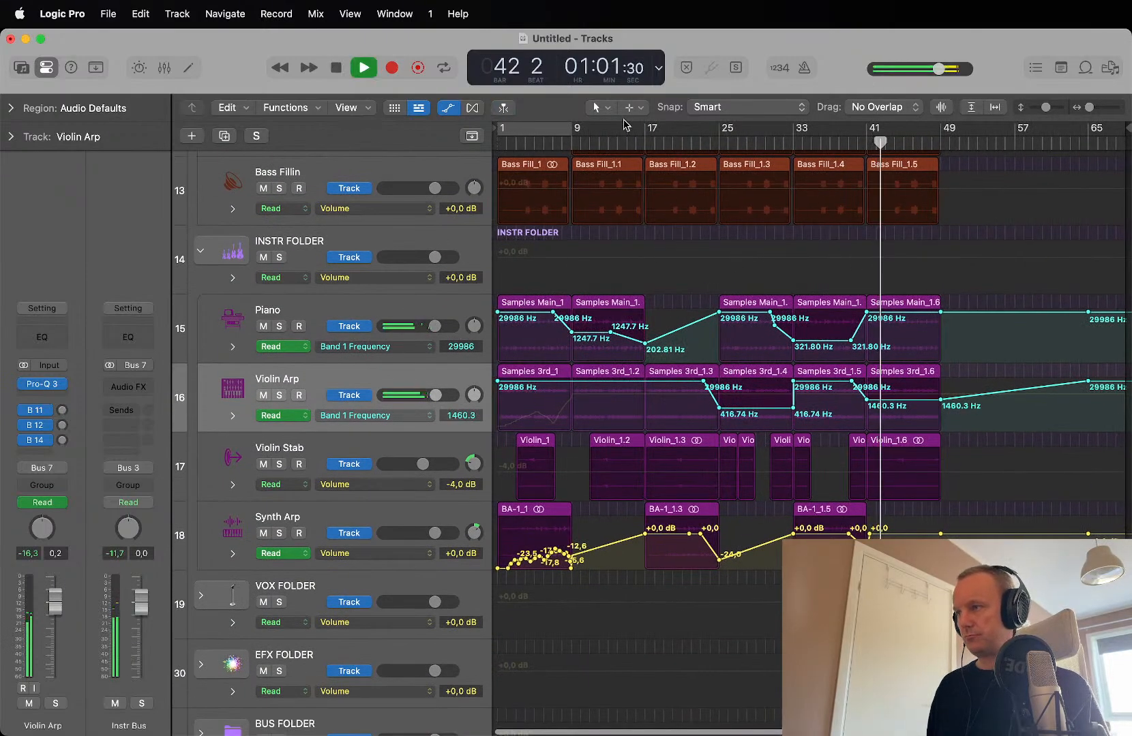
pyautogui.press('a')
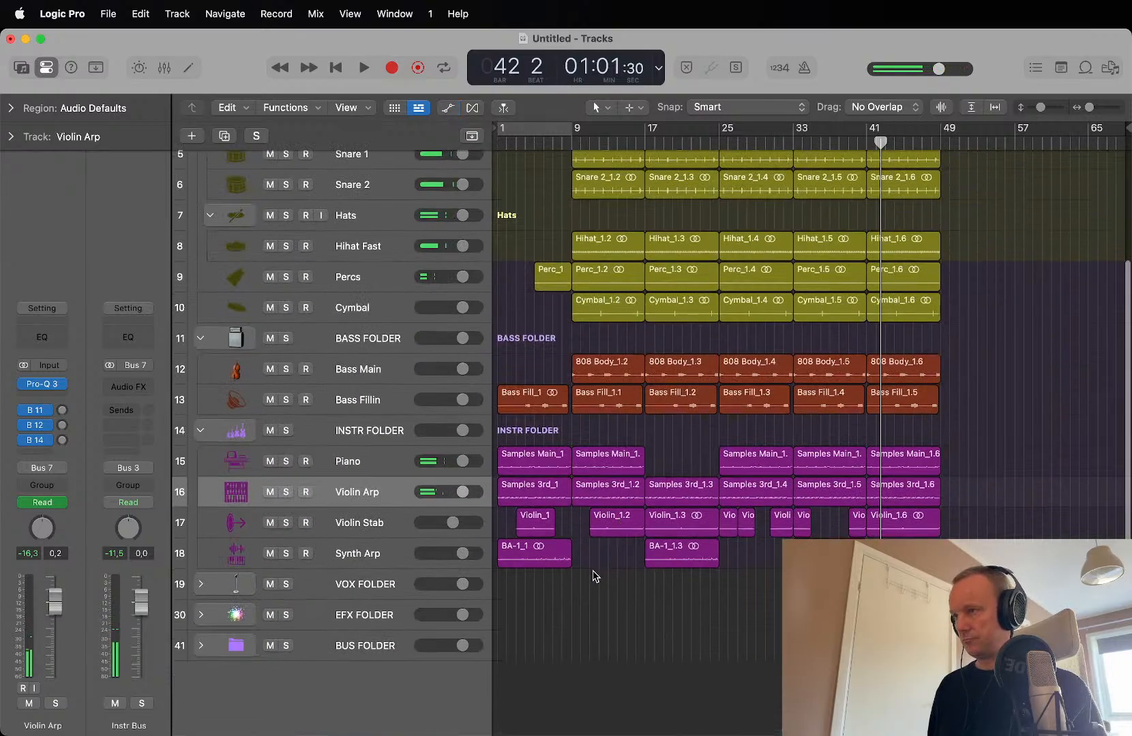
# Step: Copy all regions of bars 9 to 17 to bar 49, and the intro regions of bars 1 to 9 to bar 57
pyautogui.moveTo(575, 580); pyautogui.dragTo(611, 59)
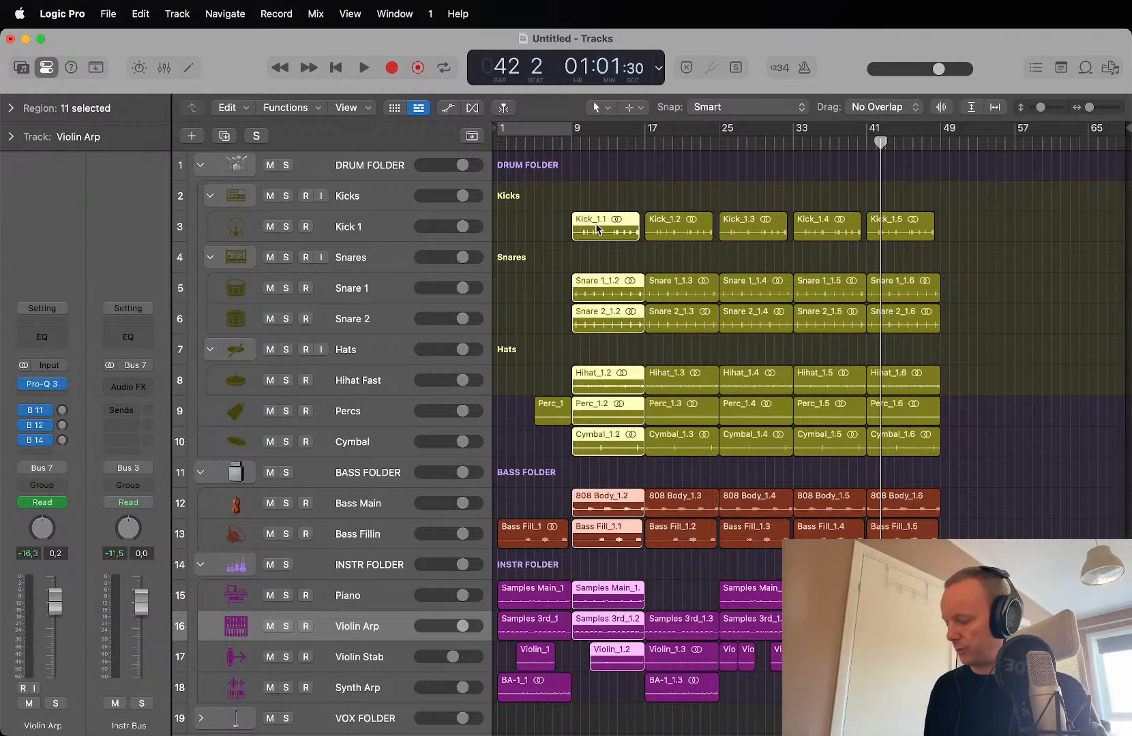
pyautogui.moveTo(624, 227); pyautogui.dragTo(968, 235)
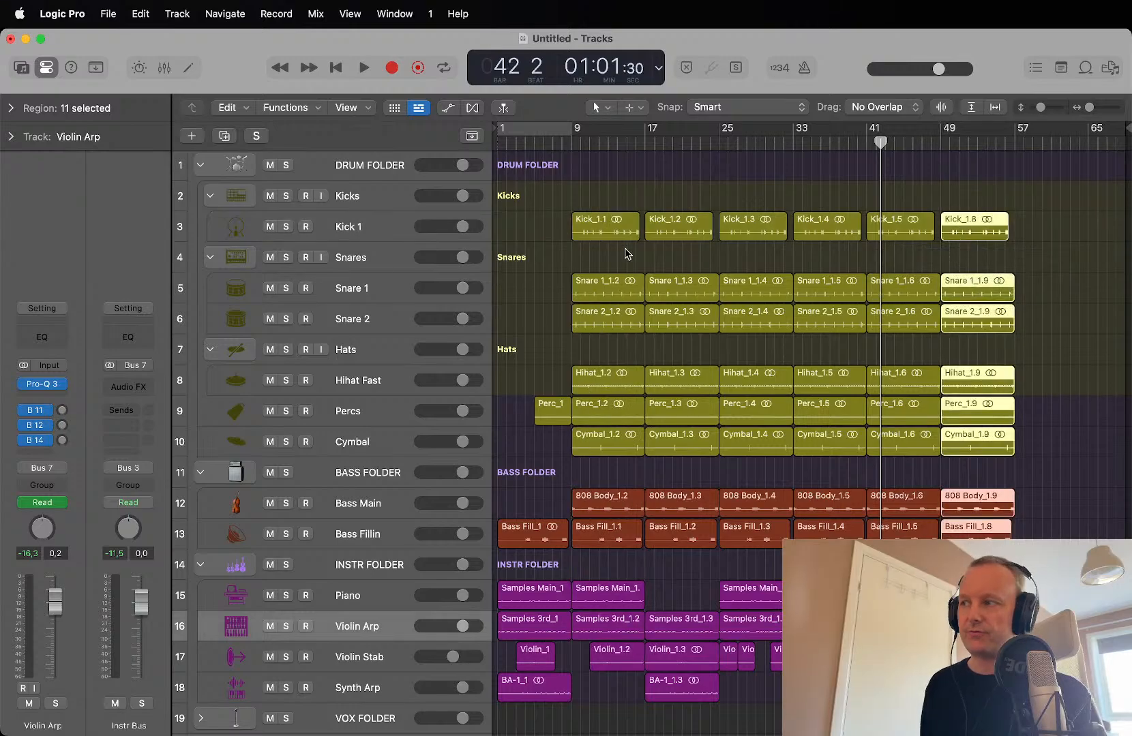
pyautogui.moveTo(497, 346); pyautogui.dragTo(556, 714)
pyautogui.moveTo(533, 548); pyautogui.dragTo(1047, 524)
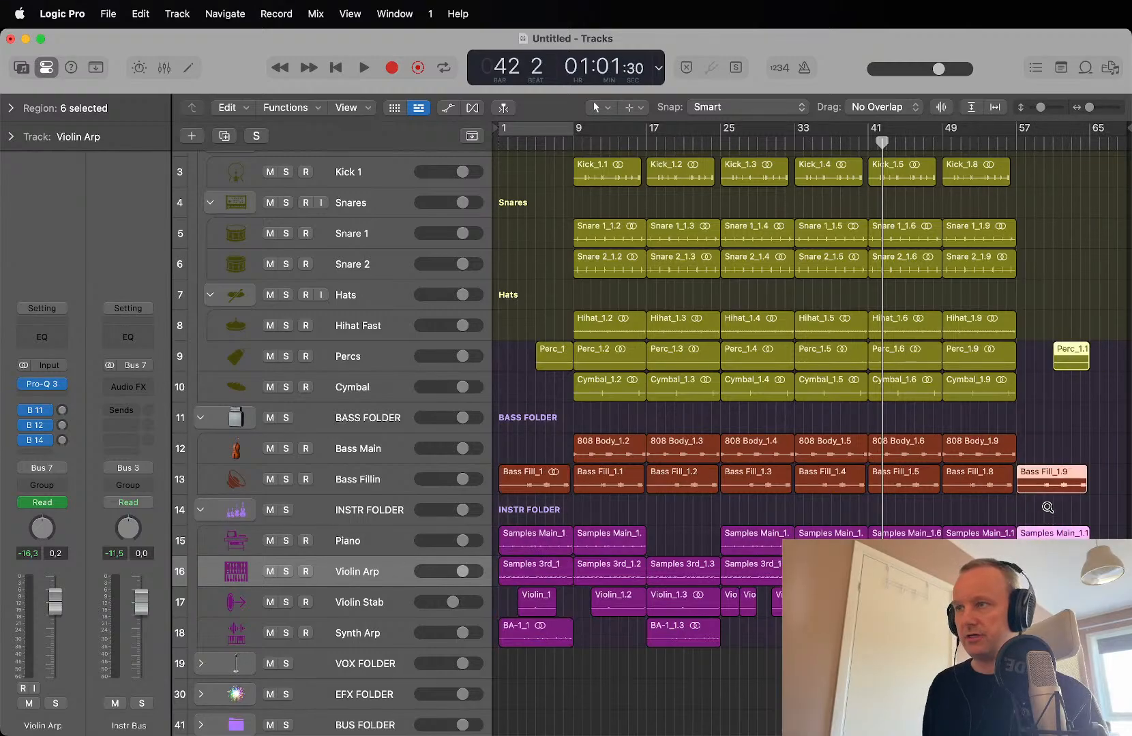
pyautogui.click(1080, 427)
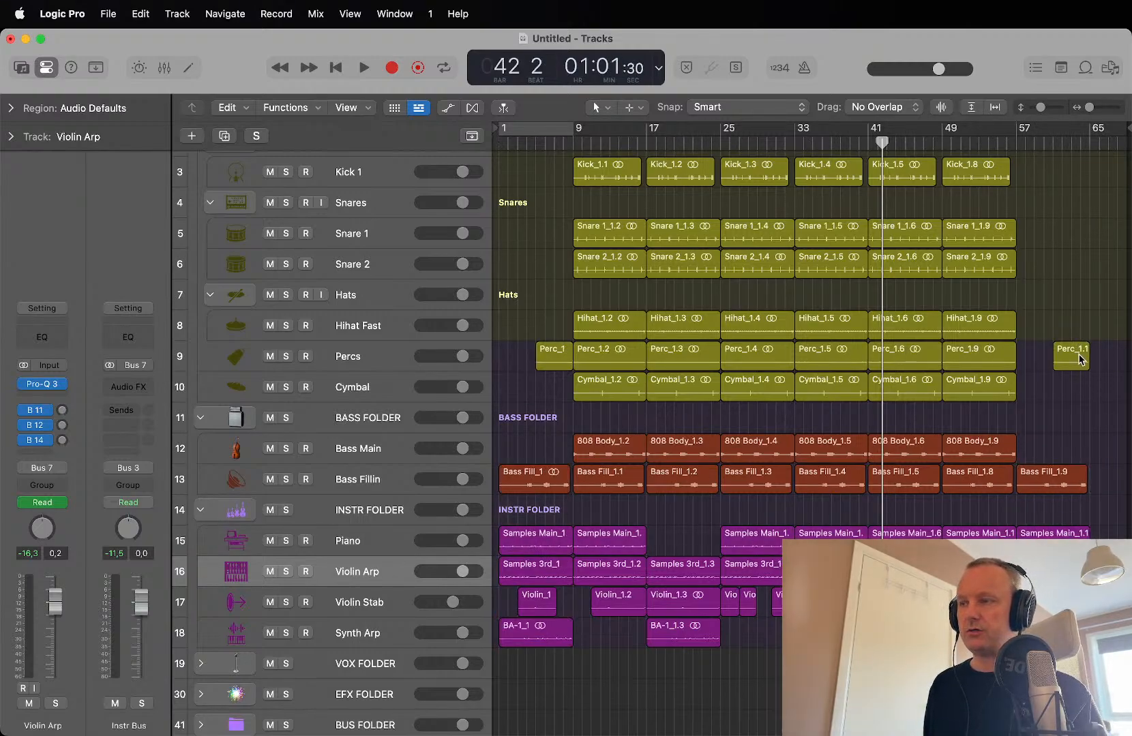
# Step: Delete the copied Percs region at bars 61 to 65 and enlarge the track view
pyautogui.press('super+Down')
pyautogui.press('super+Down')
pyautogui.press('super+Down')
pyautogui.press('super+Down')
pyautogui.press('super+Down')
pyautogui.press('super+Down')
pyautogui.press('super+Down')
pyautogui.press('super+Down')
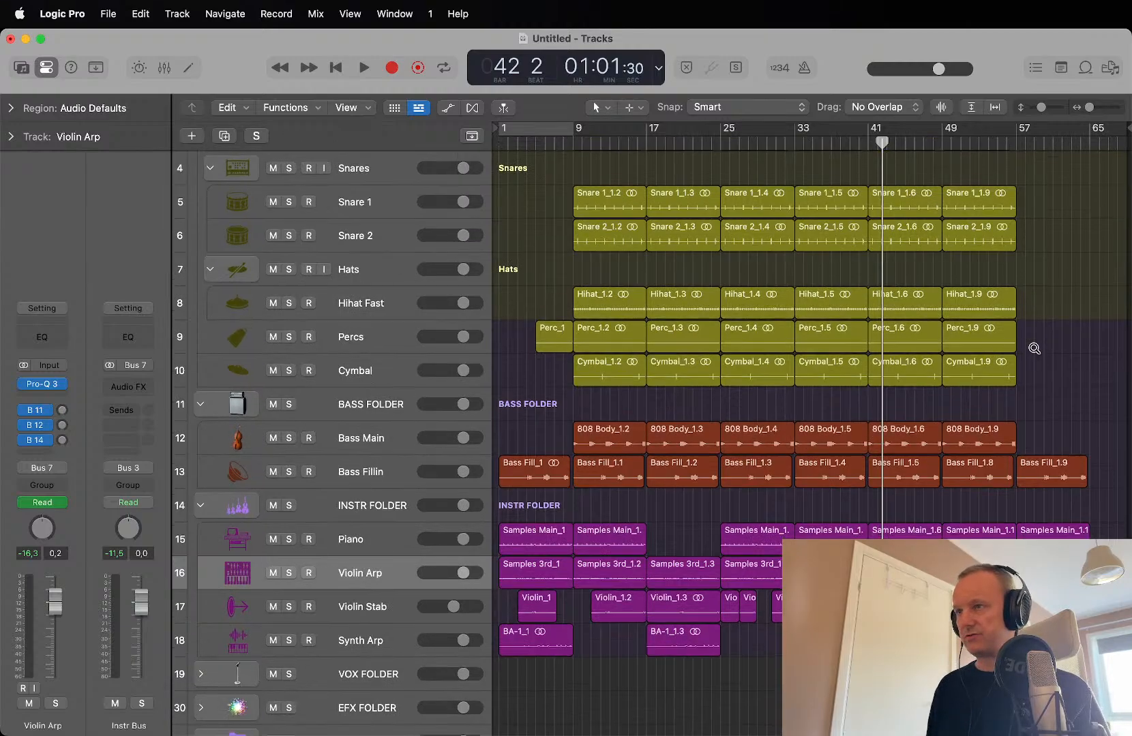
# Step: Play back from bar 54 to listen to the transition into the copied intro section at bar 57
pyautogui.click(988, 140)
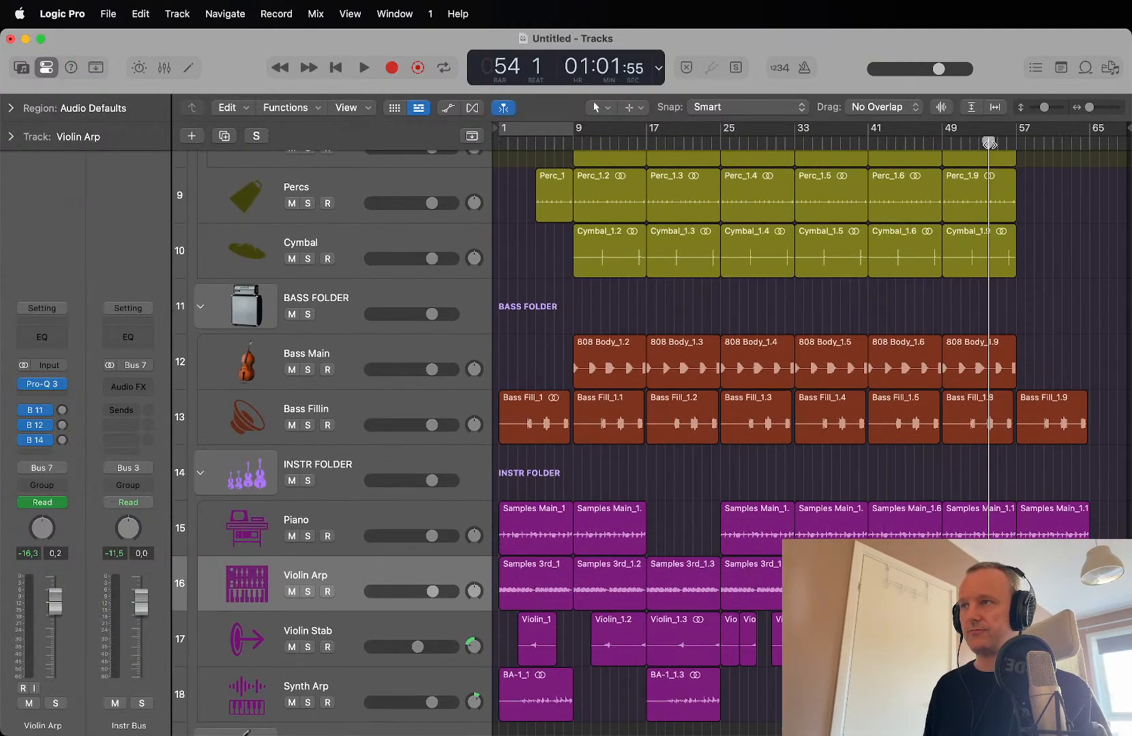
pyautogui.press('space')
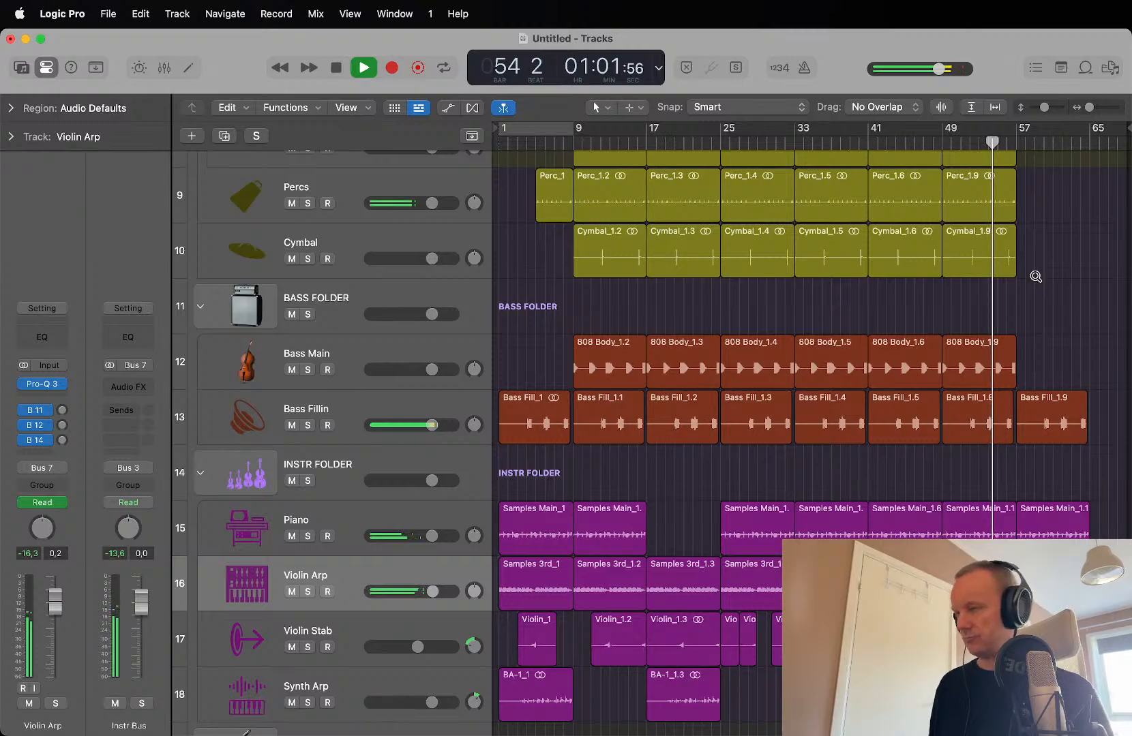
pyautogui.scroll(-5, 1036, 277)
pyautogui.hscroll(5, 1035, 276)
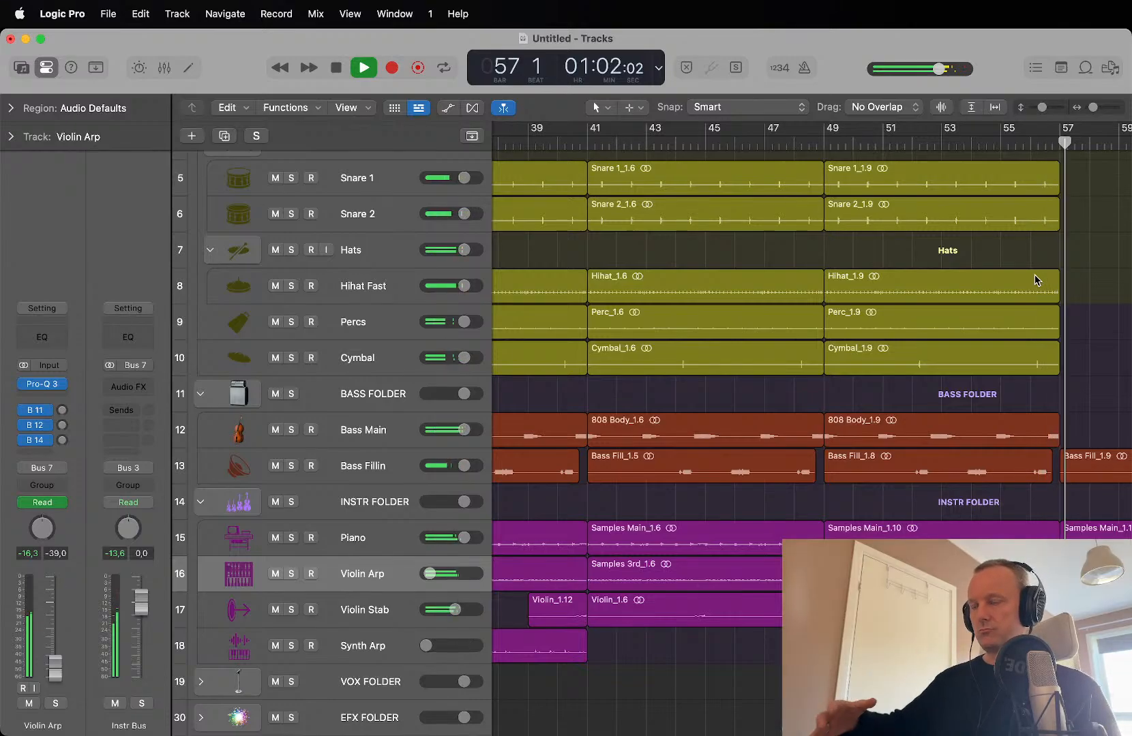
pyautogui.hscroll(5, 1035, 277)
pyautogui.press('space')
pyautogui.hscroll(-5, 1036, 280)
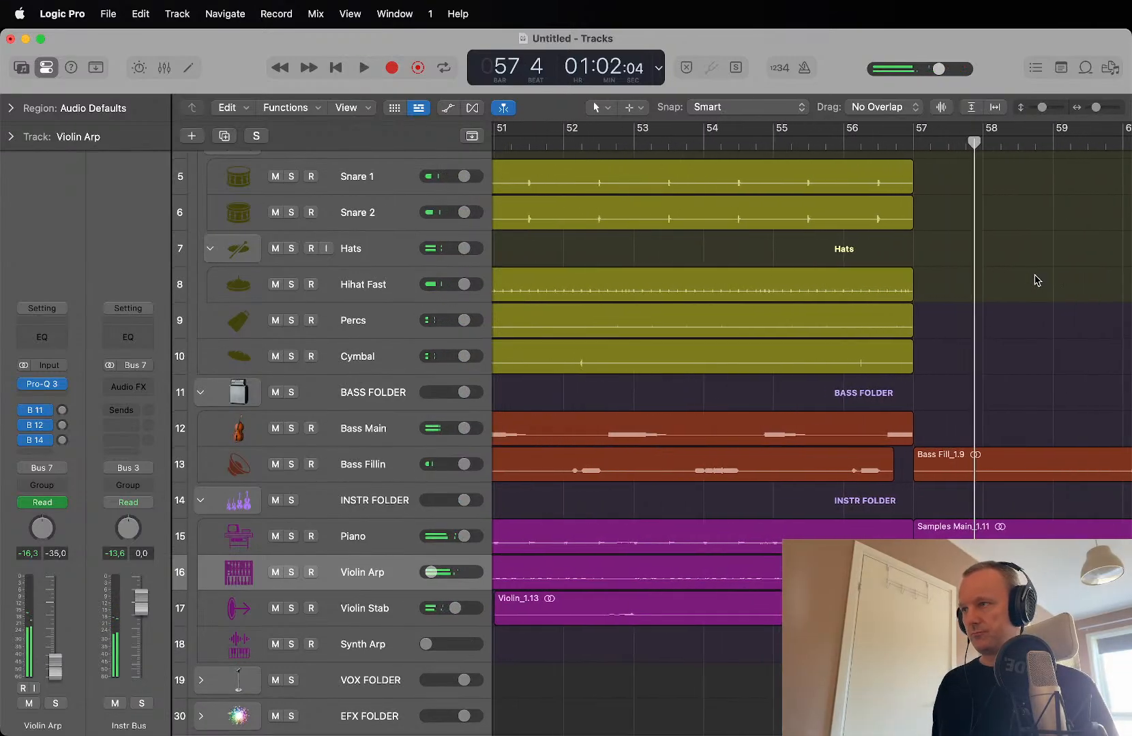
# Step: Ramp the Piano's Band 1 Frequency automation from bar 57 up to 29986 Hz at bar 59, and play it back from about bar 55
pyautogui.press('a')
pyautogui.scroll(-5, 1035, 278)
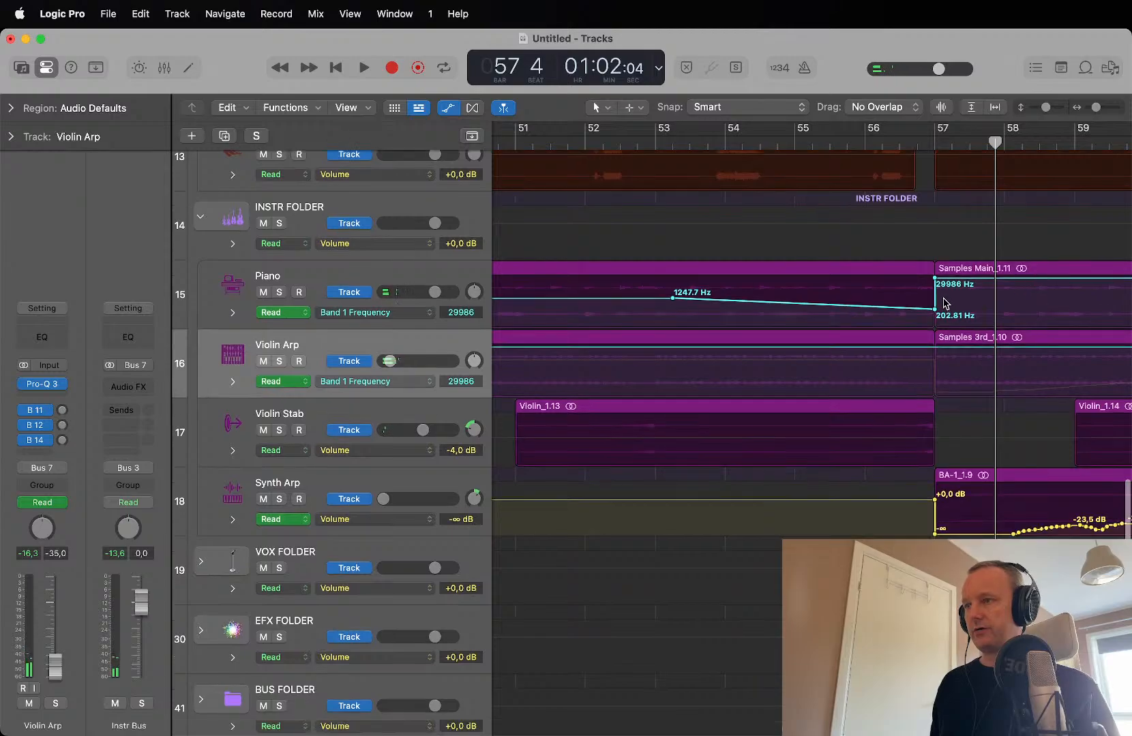
pyautogui.moveTo(938, 286); pyautogui.dragTo(1016, 288)
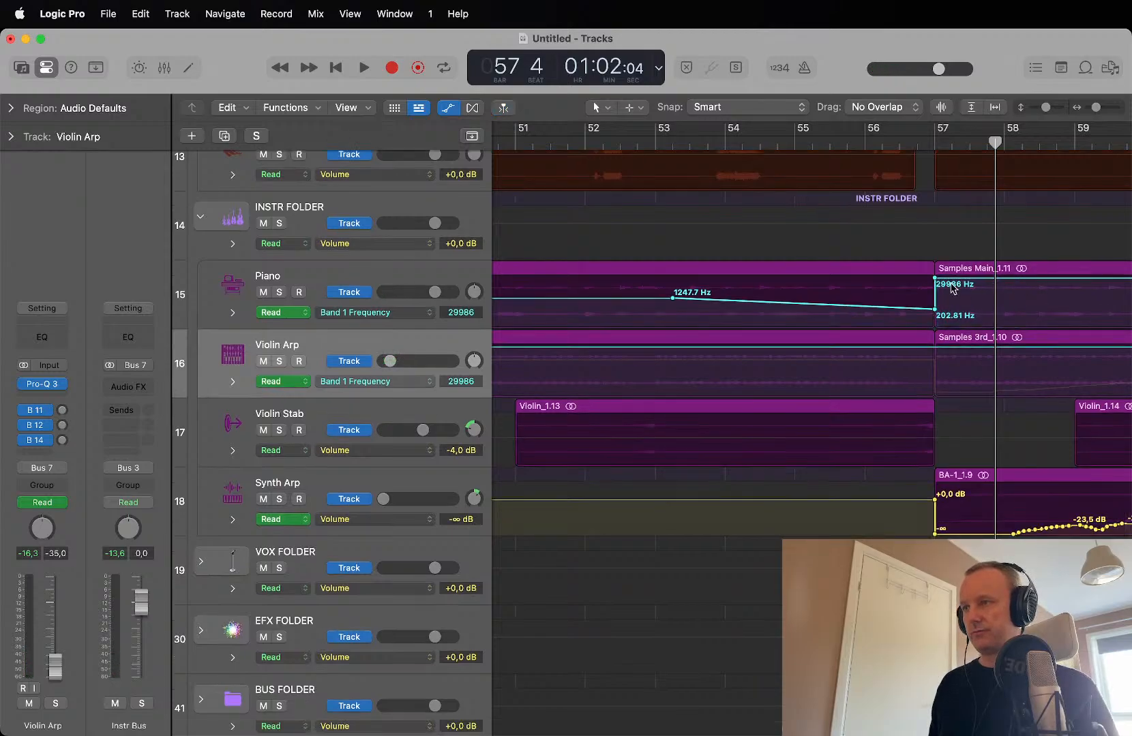
pyautogui.moveTo(936, 281); pyautogui.dragTo(1074, 280)
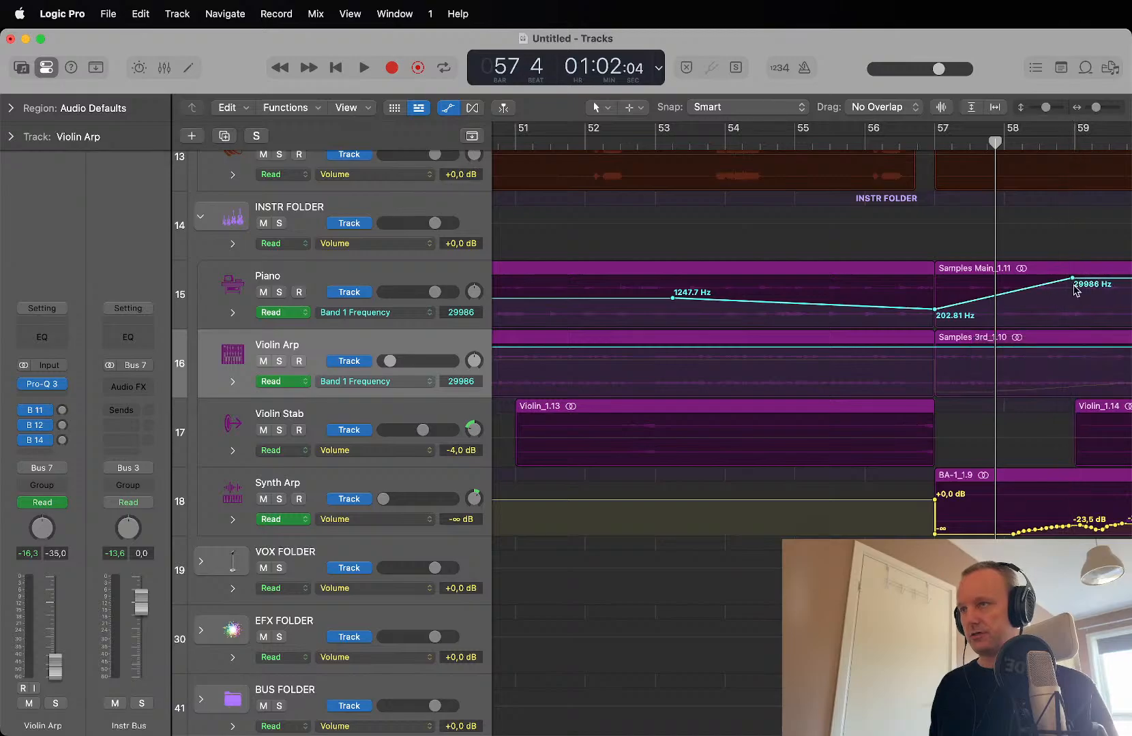
pyautogui.hscroll(-2, 1076, 289)
pyautogui.scroll(-5, 1075, 290)
pyautogui.click(986, 145)
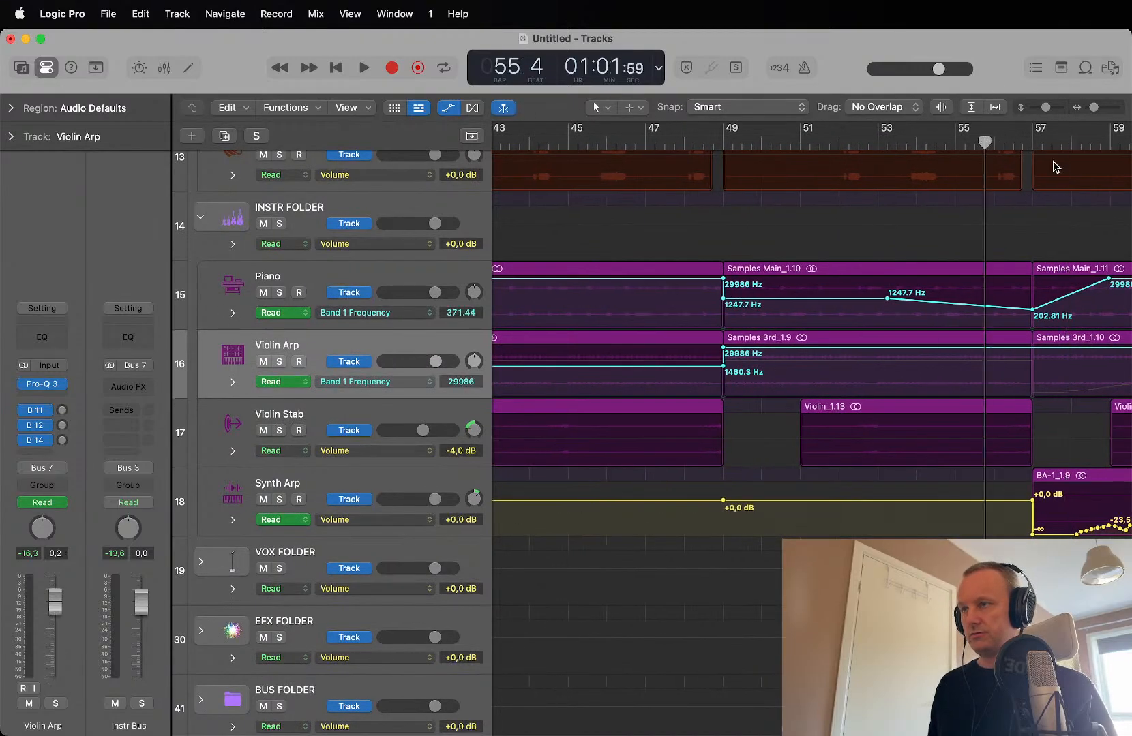
pyautogui.press('space')
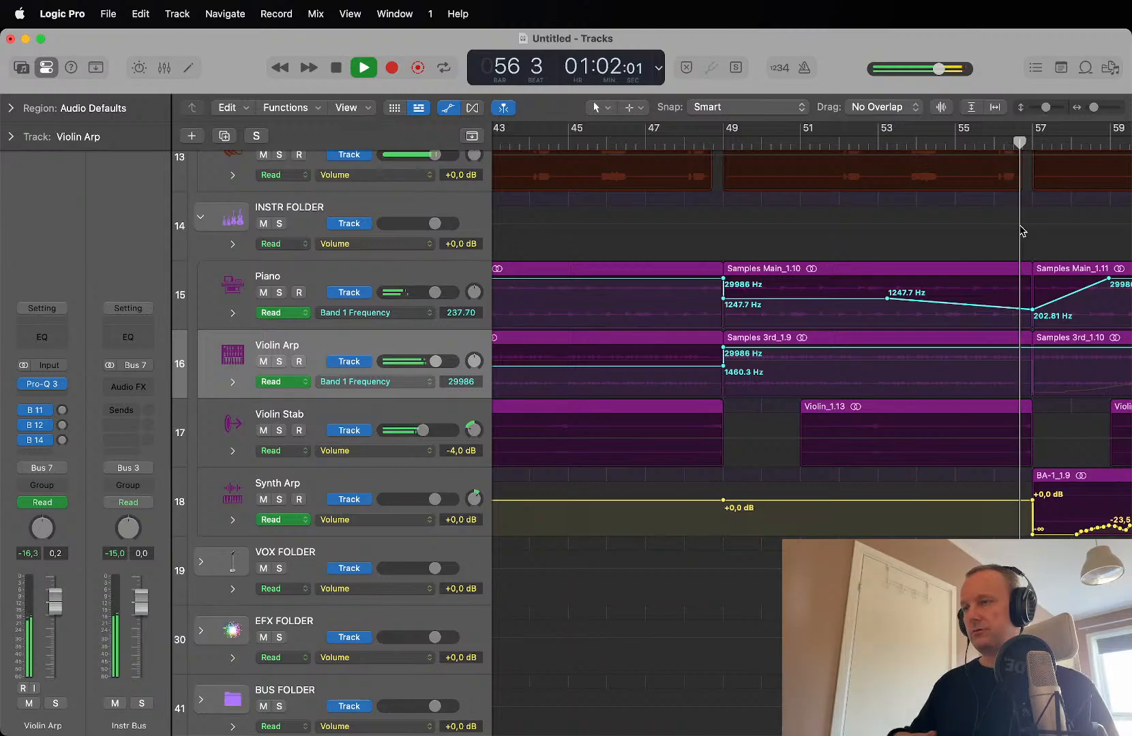
# Step: Hide automation, extend the start of Violin Stab's Violin_1.14 region back to bar 57, and listen to the transition
pyautogui.press('a')
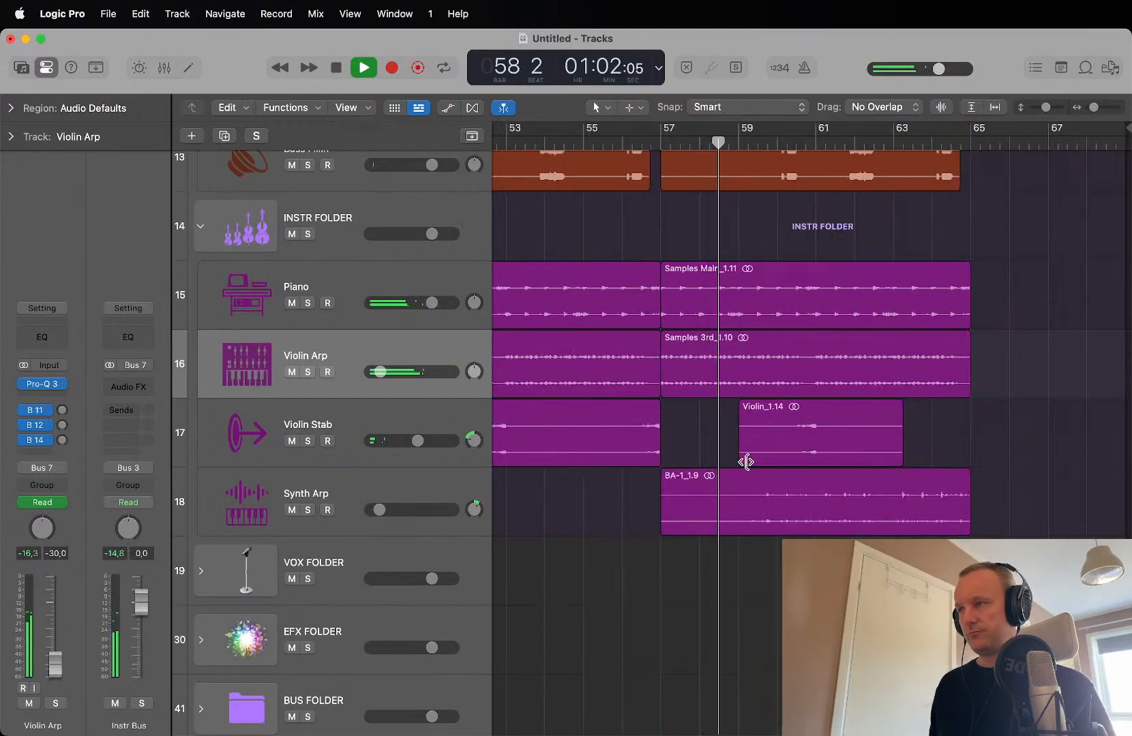
pyautogui.moveTo(741, 455); pyautogui.dragTo(656, 109)
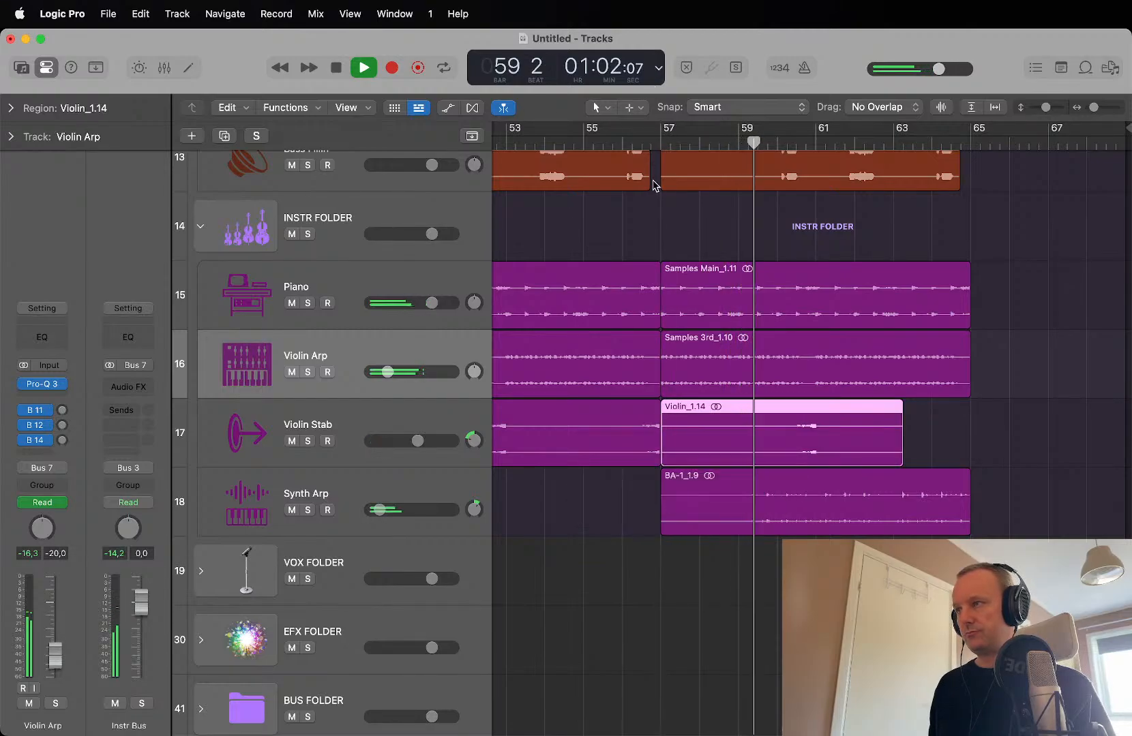
pyautogui.click(639, 147)
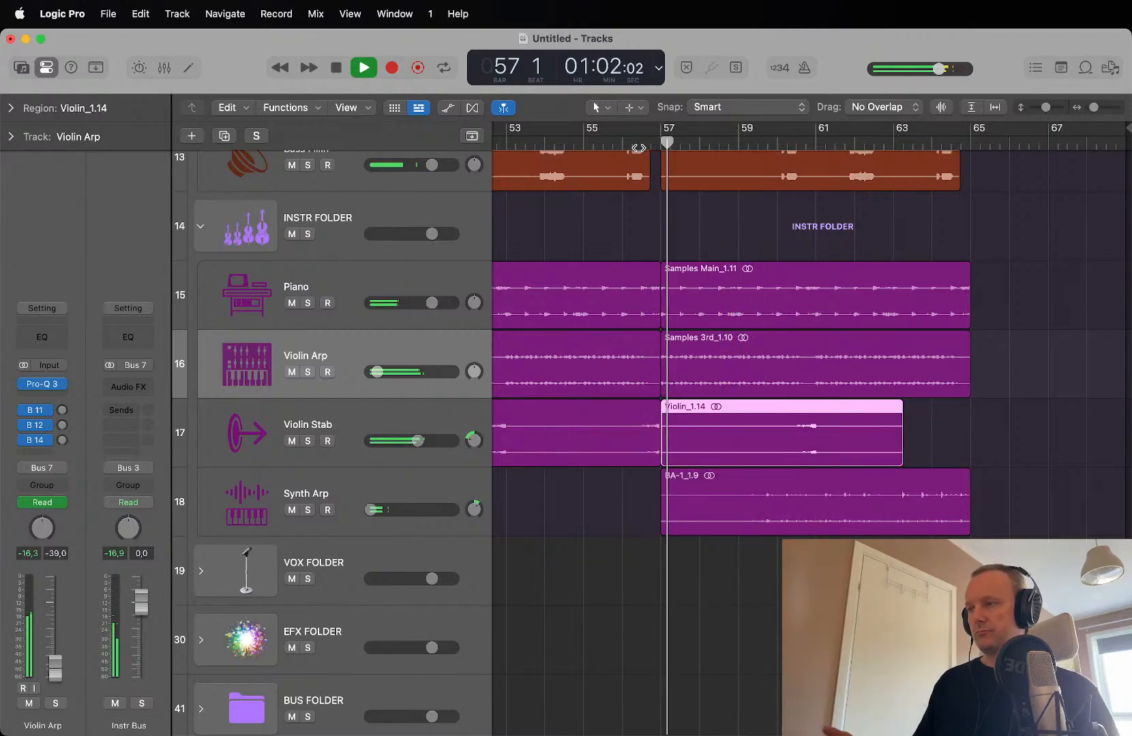
pyautogui.scroll(5, 636, 260)
pyautogui.press('space')
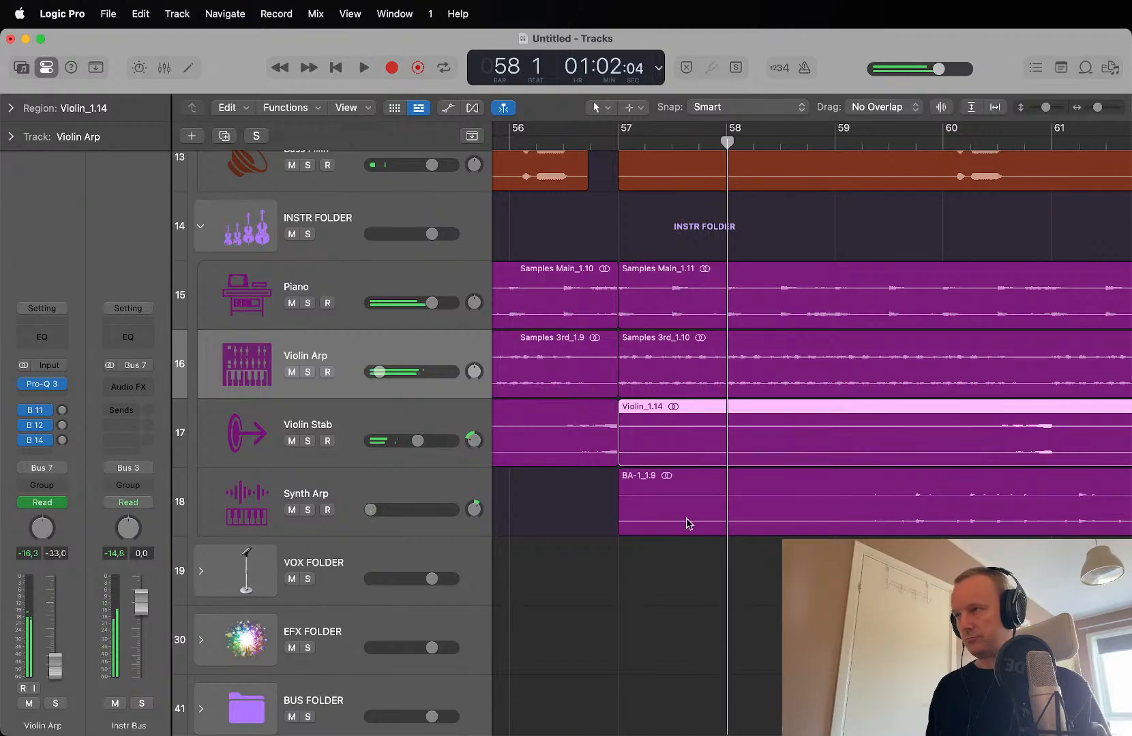
# Step: Create a short crossfade between the Violin_1.13 and Violin_1.14 regions at bar 57 on the Violin Stab track
pyautogui.scroll(10, 697, 465)
pyautogui.scroll(-2, 697, 465)
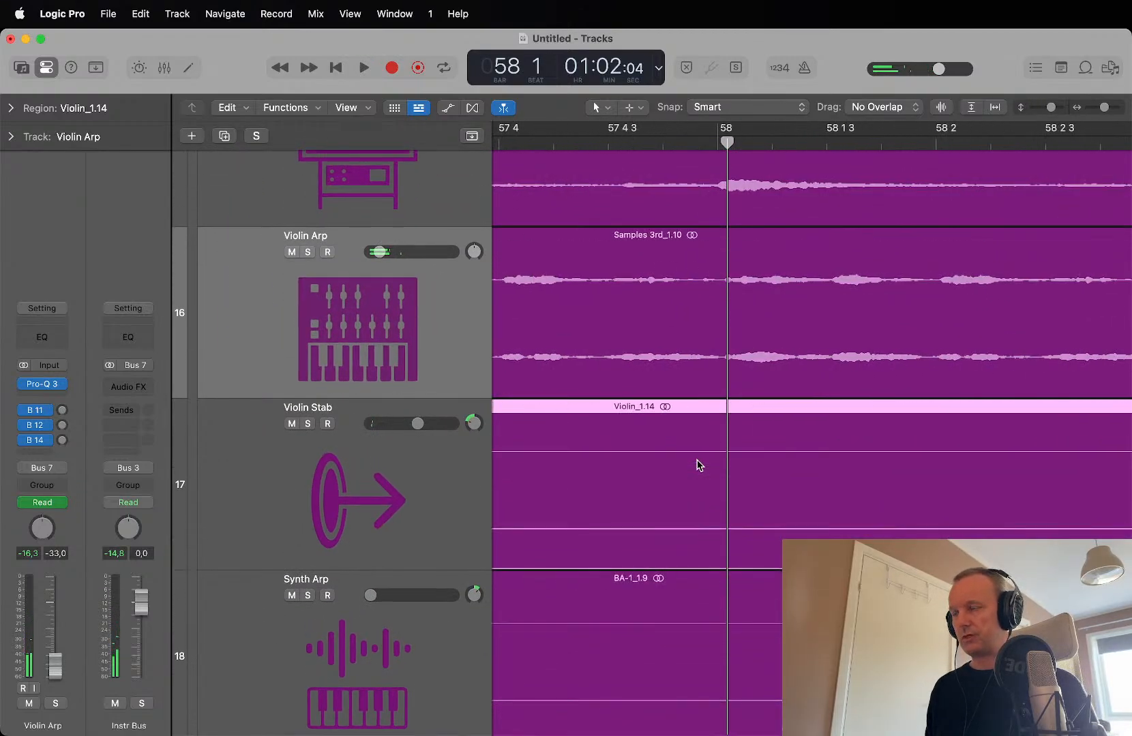
pyautogui.hscroll(-10, 696, 465)
pyautogui.hscroll(-3, 697, 465)
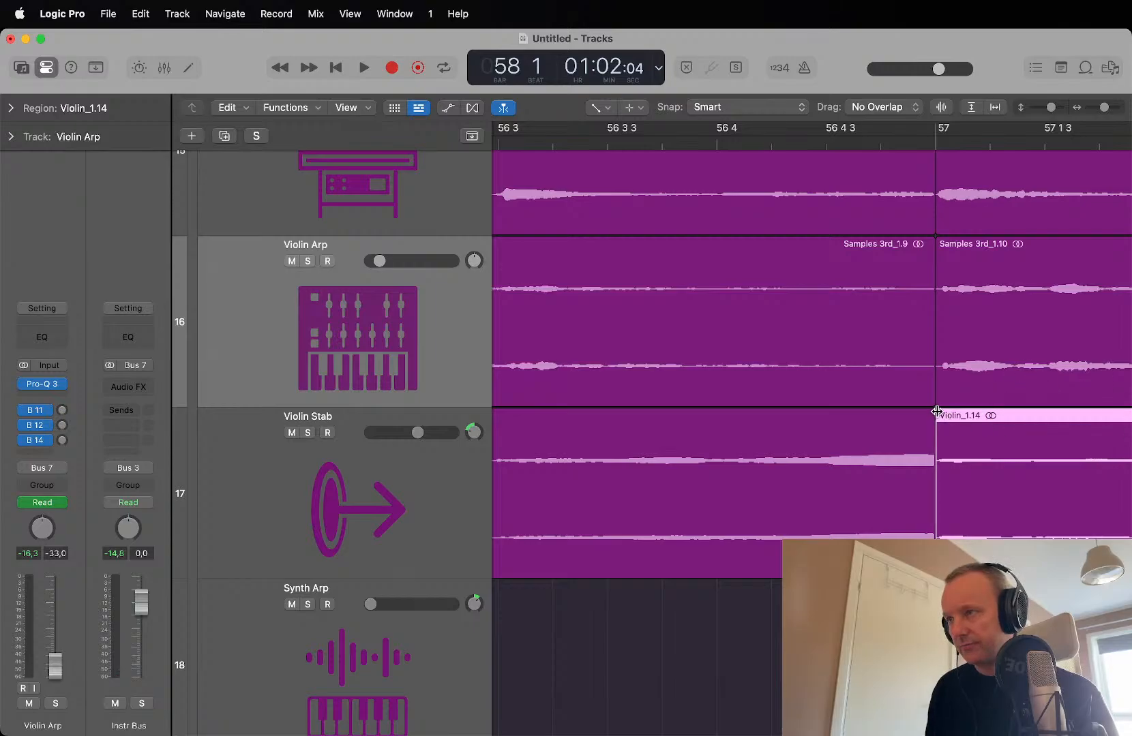
pyautogui.scroll(-1, 935, 410)
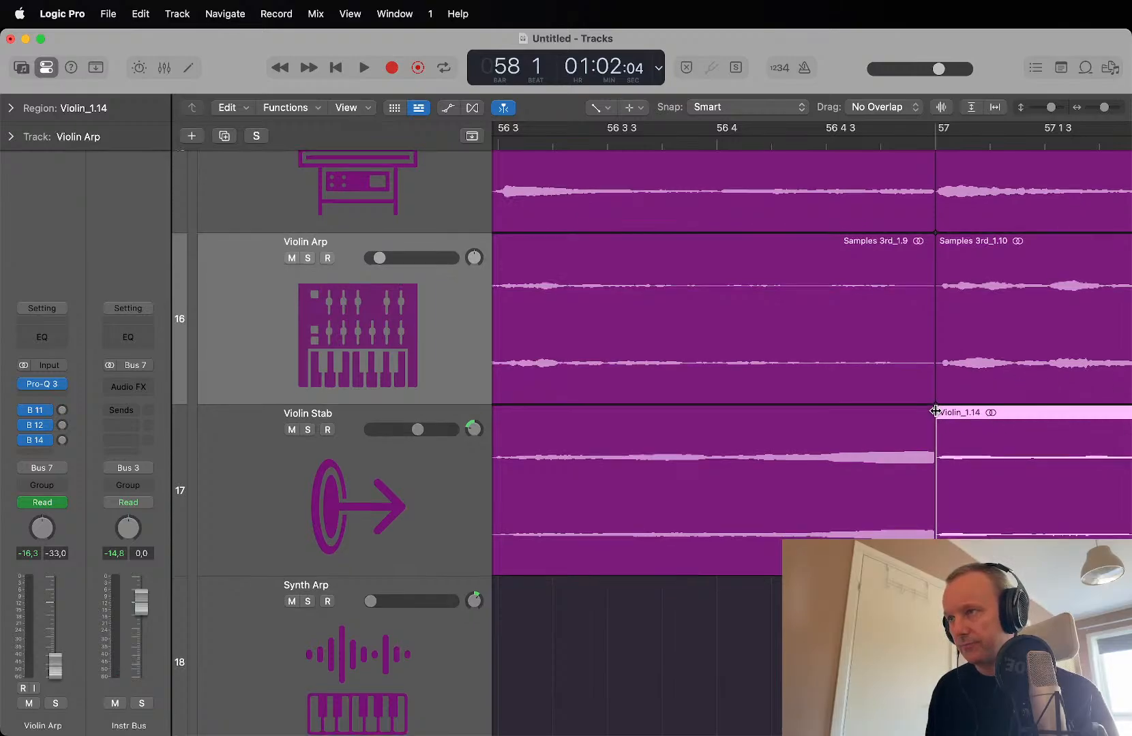
pyautogui.click(928, 418)
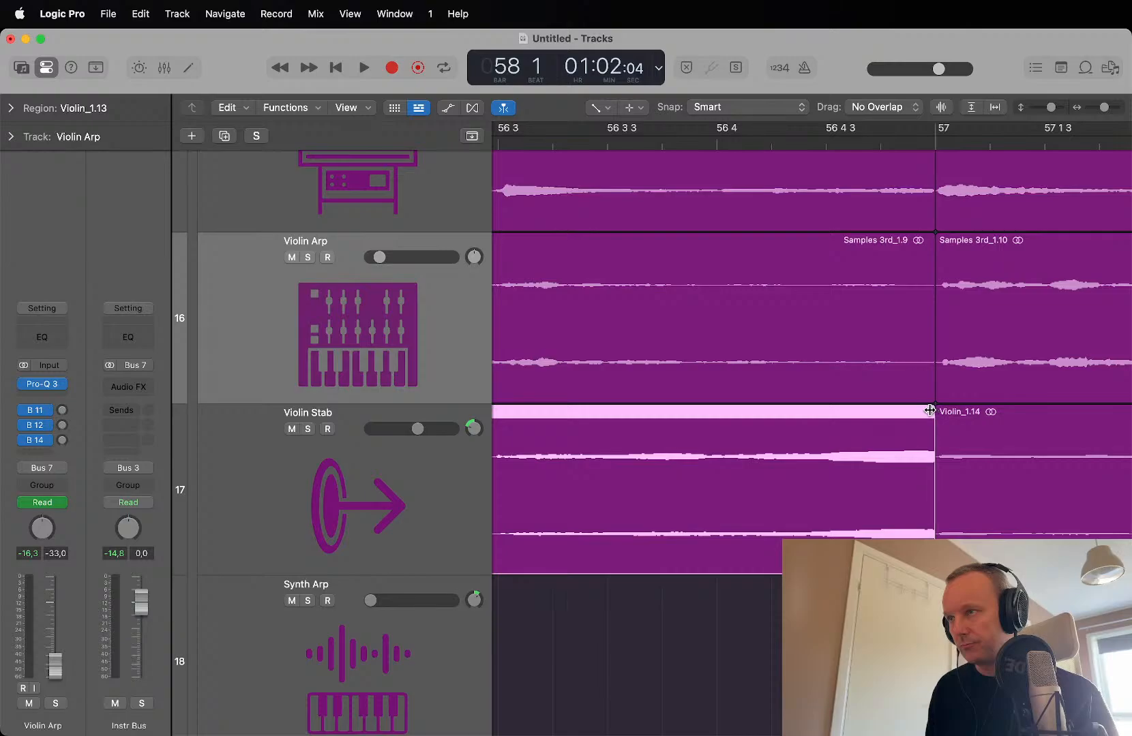
pyautogui.click(887, 145)
pyautogui.press('space')
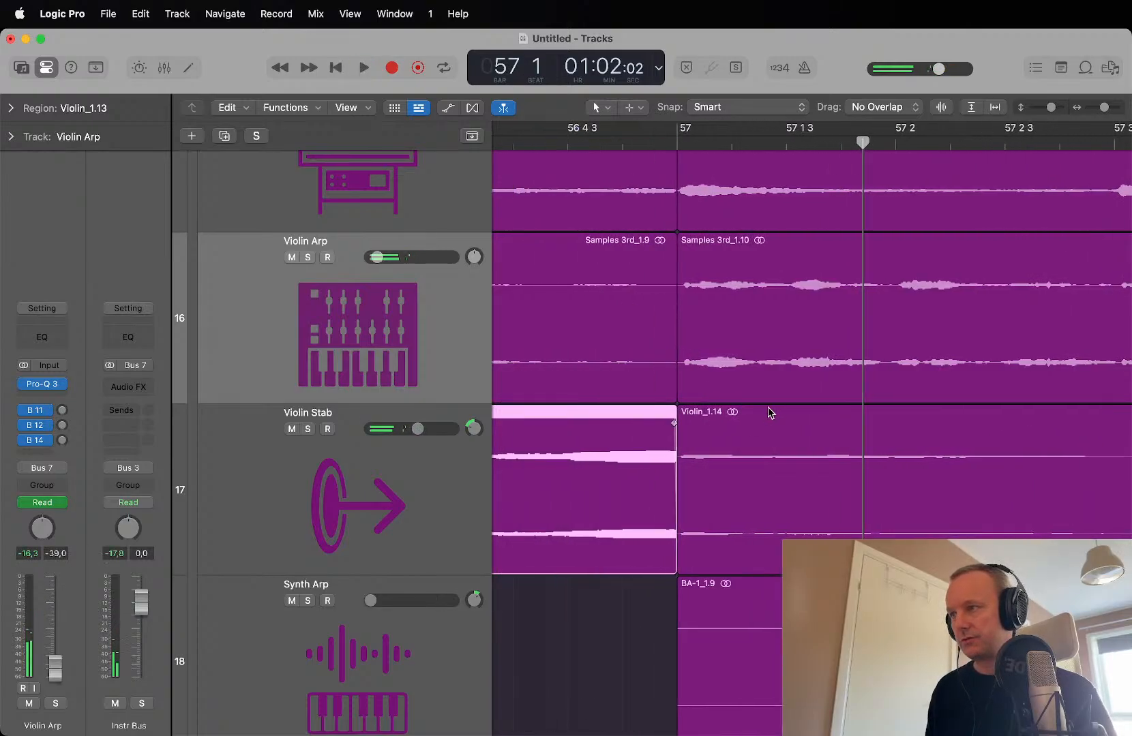
pyautogui.moveTo(673, 424)
pyautogui.mouseDown()
pyautogui.moveTo(699, 422)
pyautogui.moveTo(682, 422)
pyautogui.mouseUp()
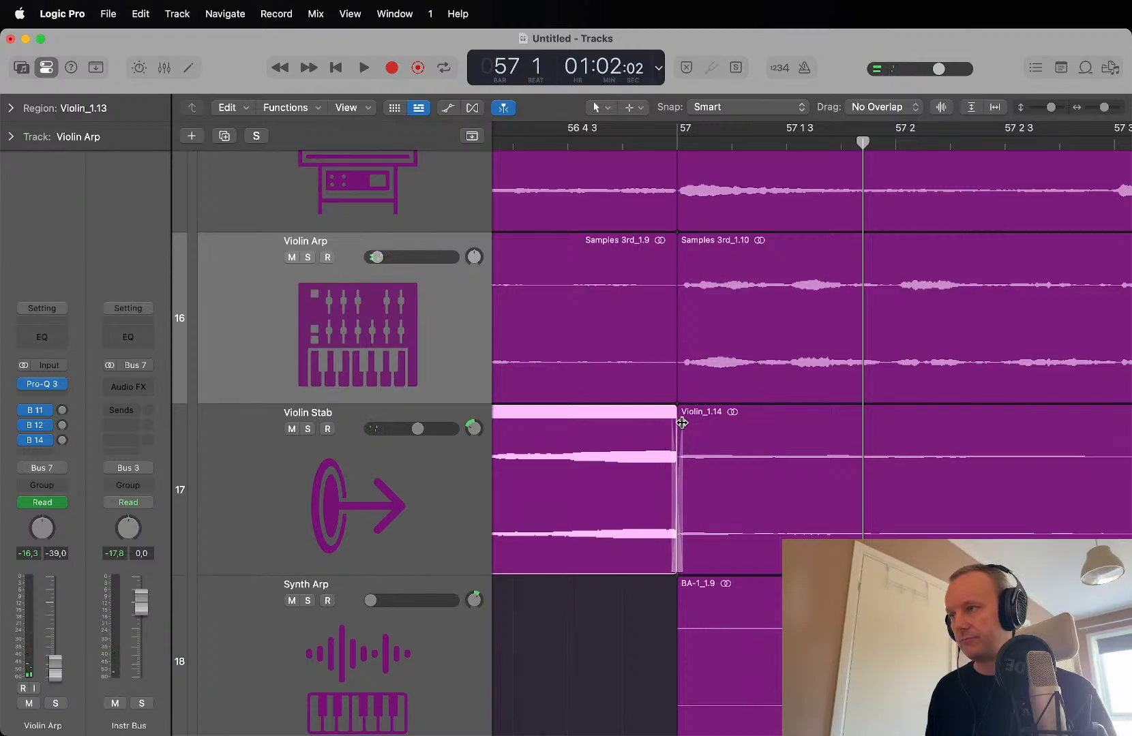
# Step: Play back the Violin Stab crossfade from beat 4 of bar 56 and examine the instrument regions after bar 57
pyautogui.click(538, 142)
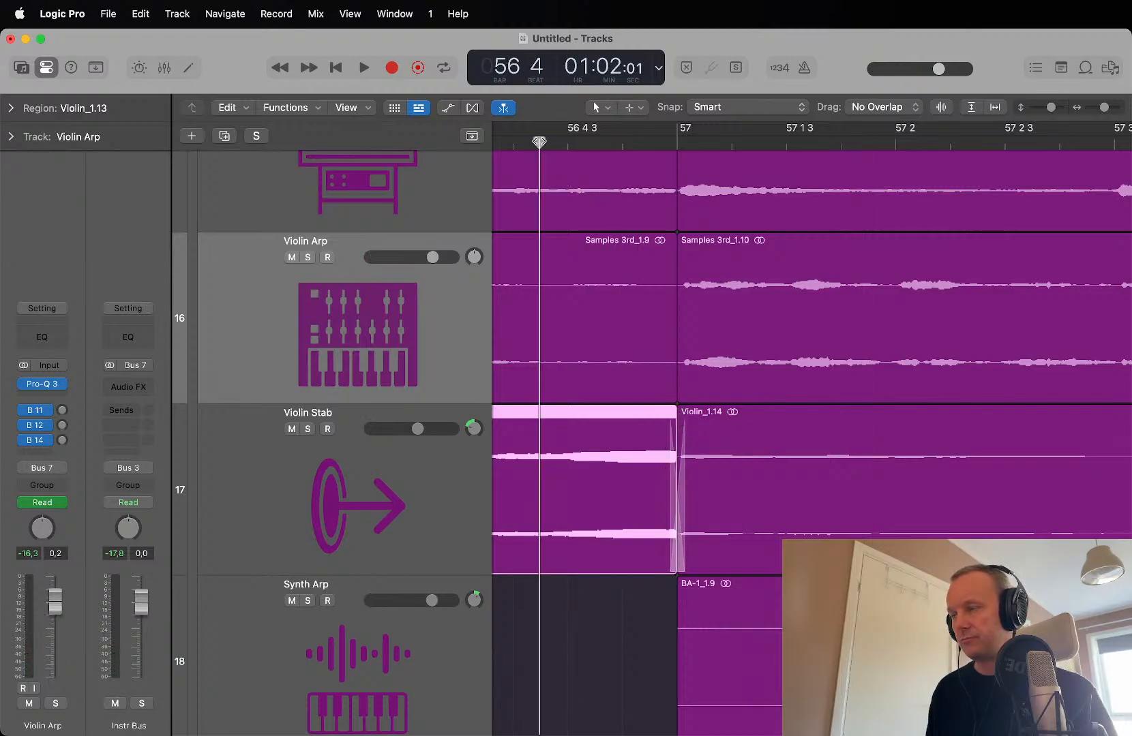
pyautogui.press('space')
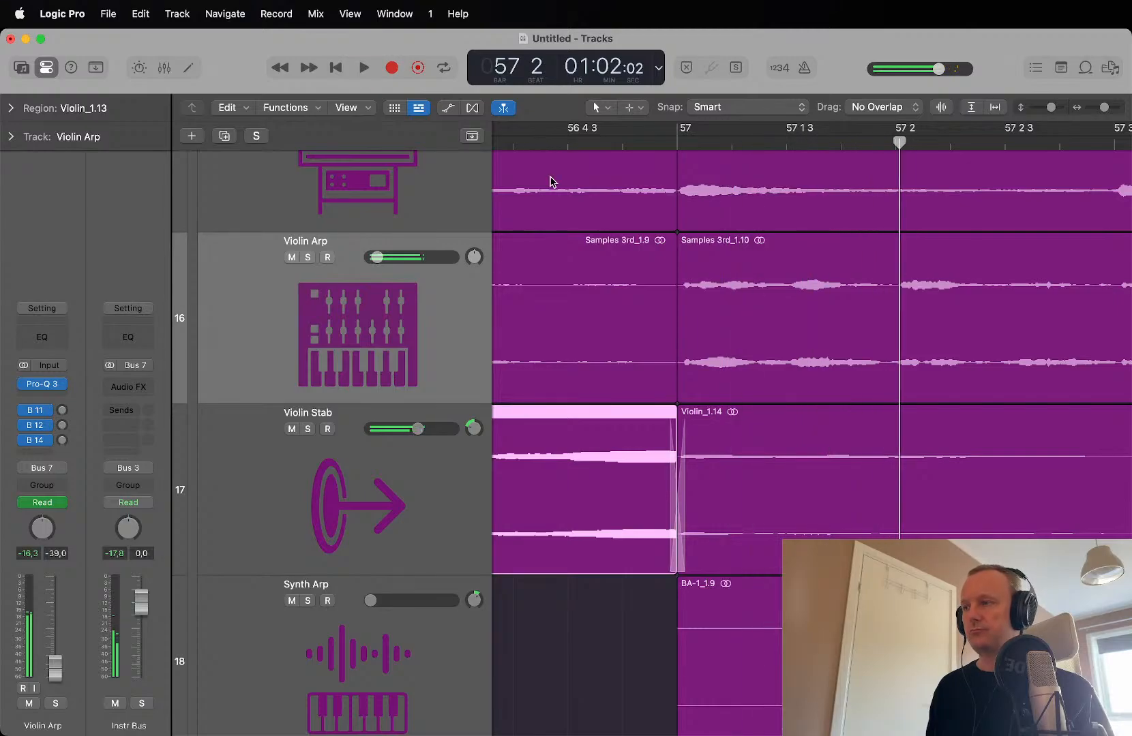
pyautogui.press('super+Up')
pyautogui.press('super+Up')
pyautogui.press('super+Left')
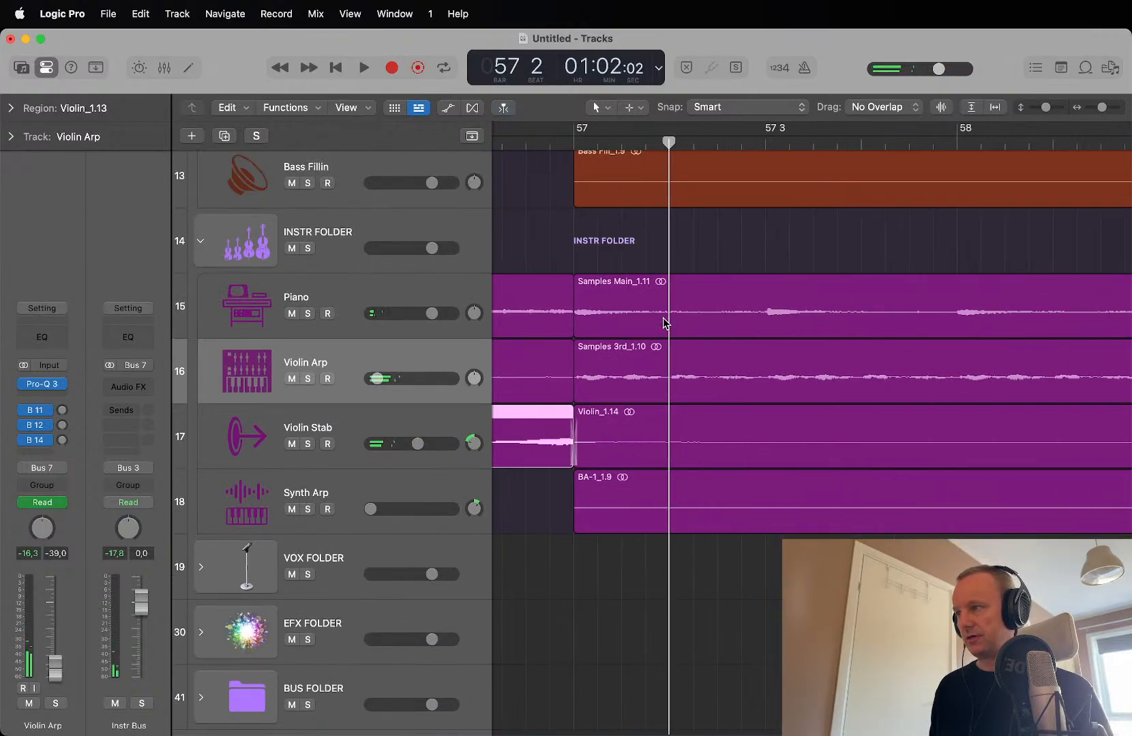
pyautogui.press('super+Left')
pyautogui.scroll(1, 560, 526)
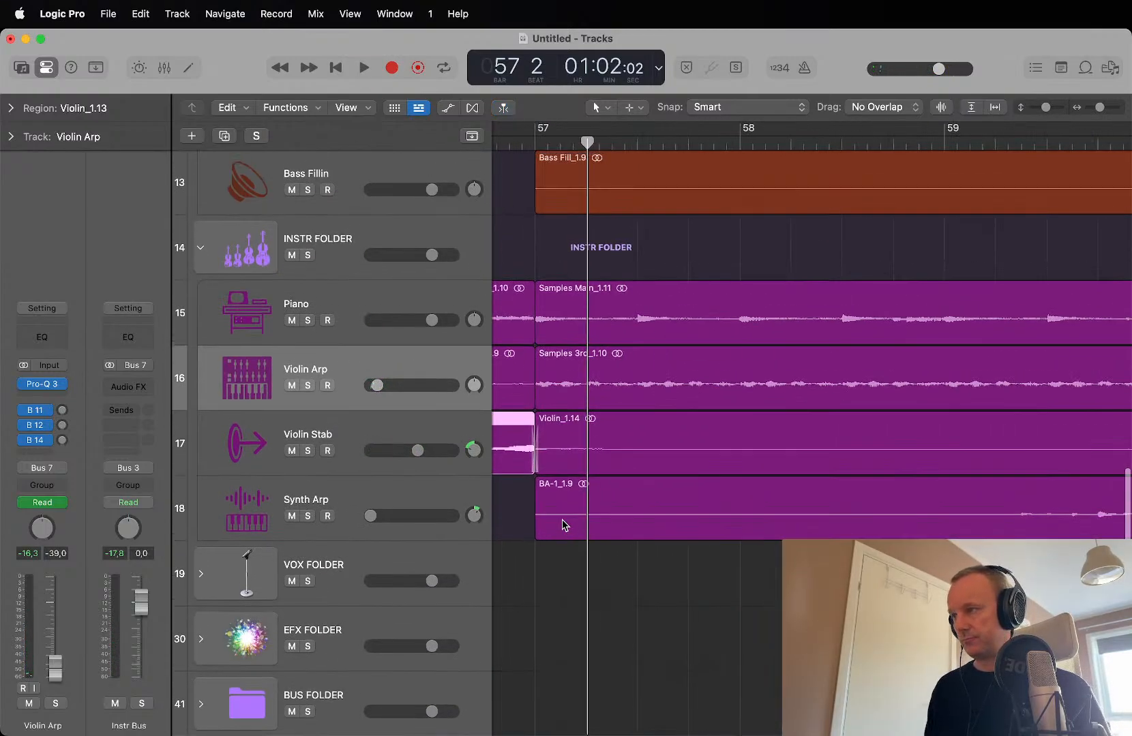
pyautogui.hscroll(1, 563, 525)
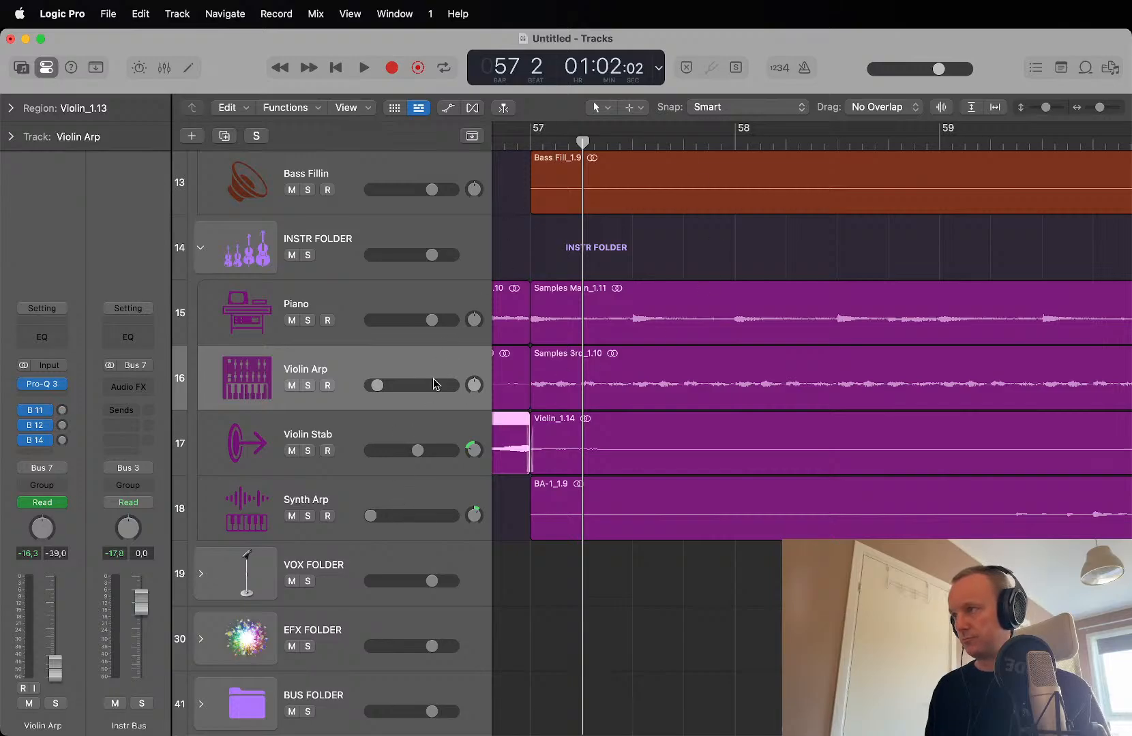
# Step: Solo the Synth Arp track, listen to the transition into bar 57 from about the middle of bar 56, and take it off solo
pyautogui.click(308, 517)
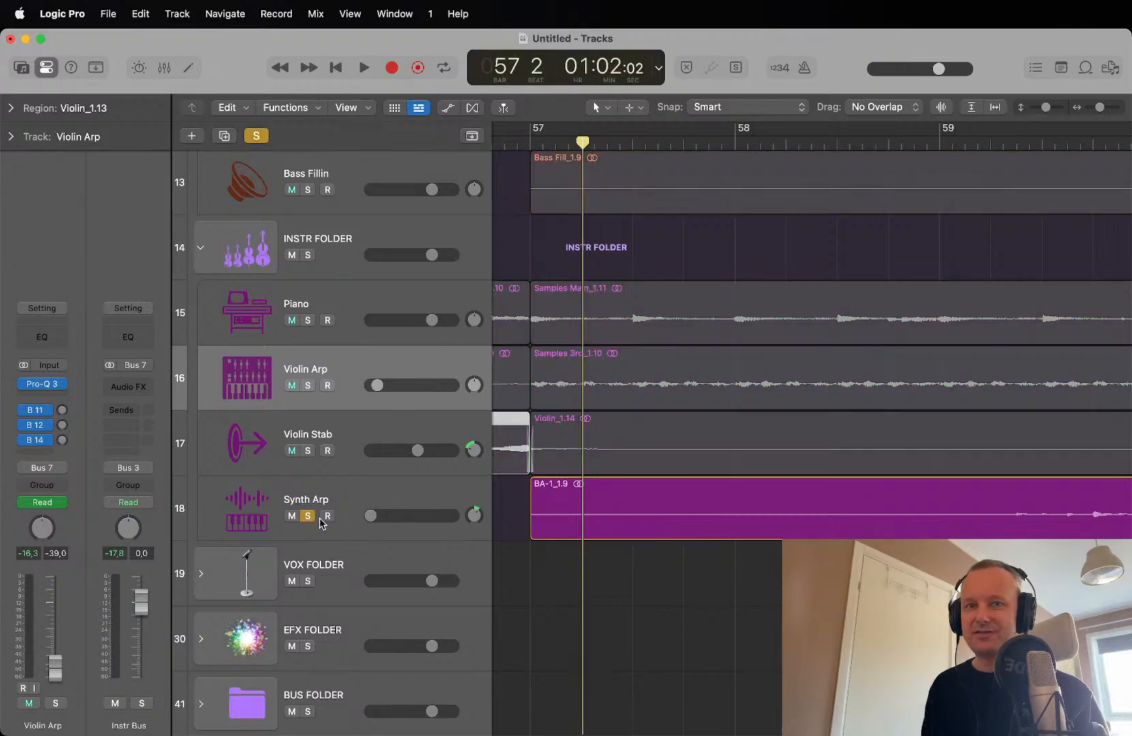
pyautogui.press('super+Up')
pyautogui.press('super+Left')
pyautogui.hscroll(5, 365, 487)
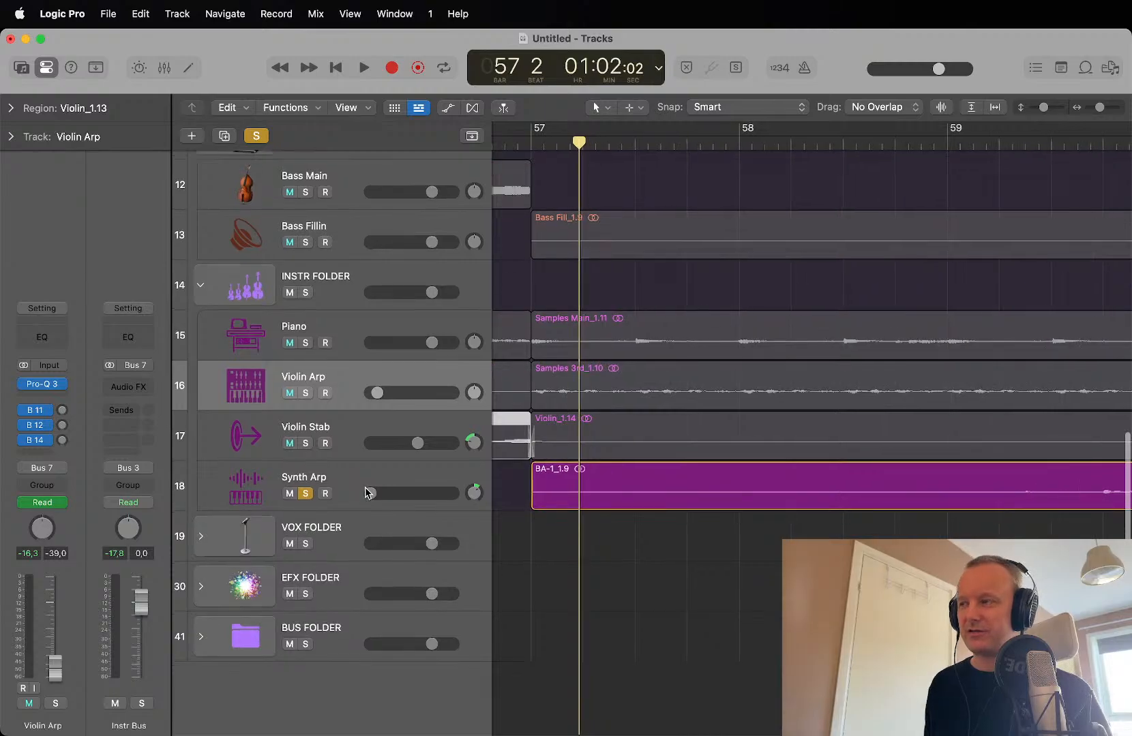
pyautogui.hscroll(-10, 670, 384)
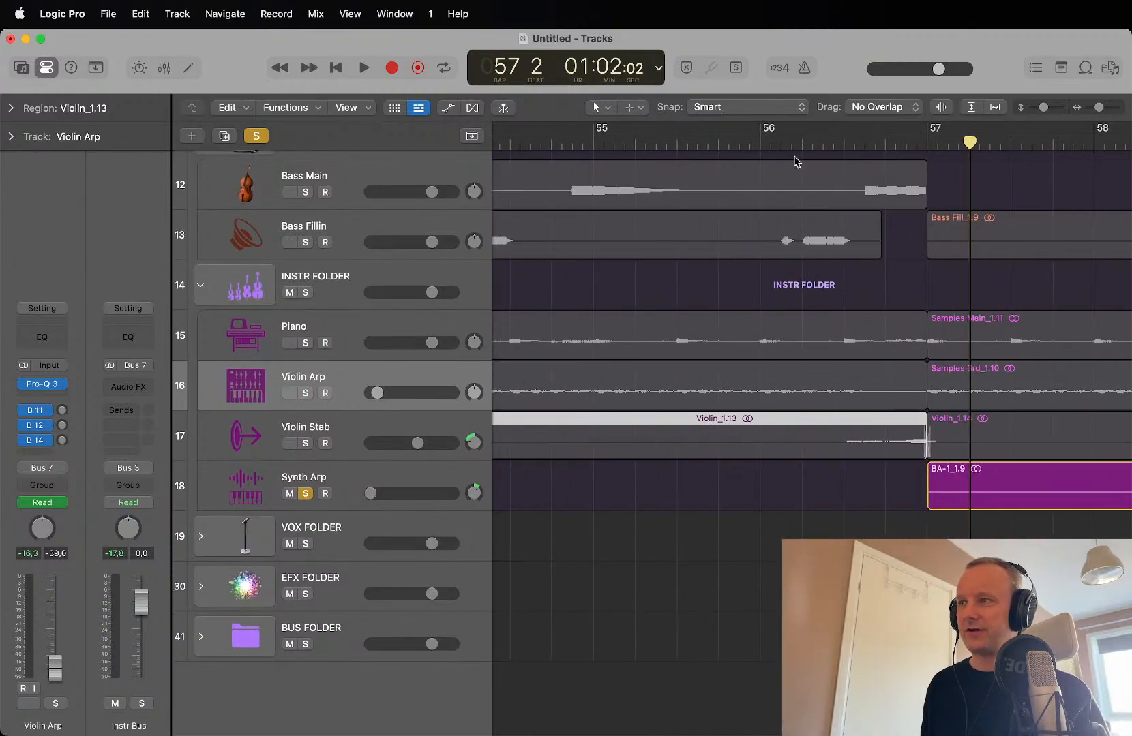
pyautogui.click(830, 143)
pyautogui.press('space')
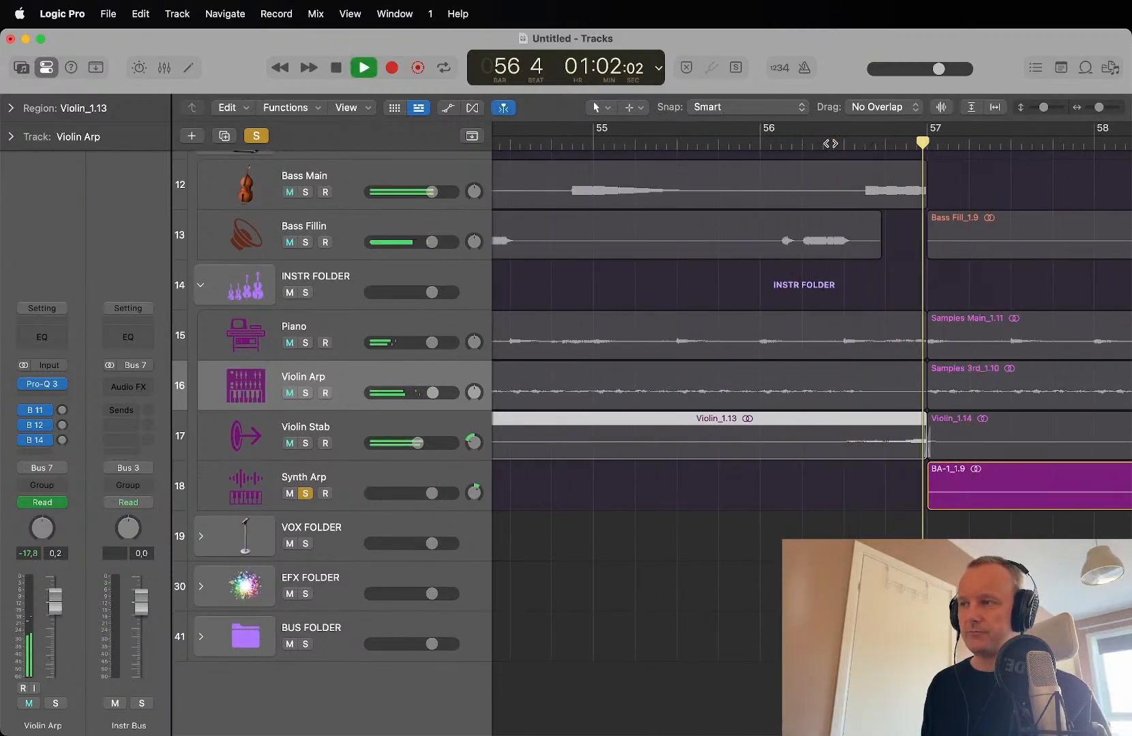
pyautogui.press('space')
pyautogui.click(306, 493)
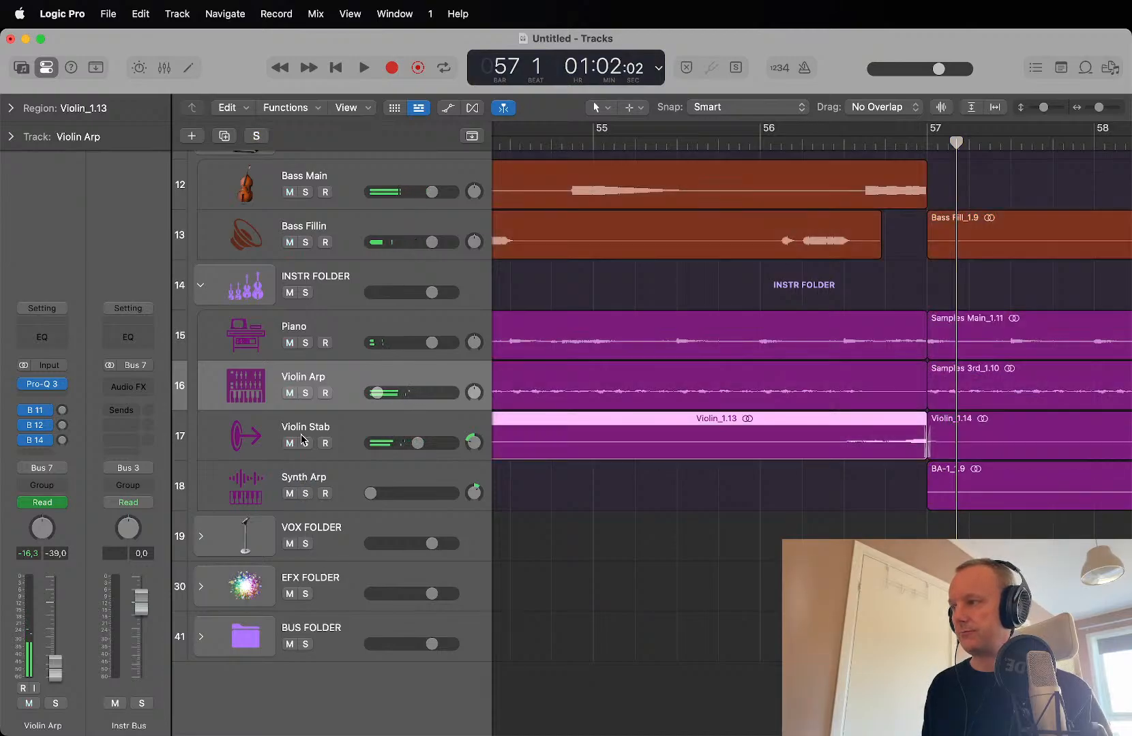
# Step: Solo the Violin Stab track, play back the transition at bar 57, and take it off solo
pyautogui.click(305, 443)
pyautogui.click(884, 144)
pyautogui.press('space')
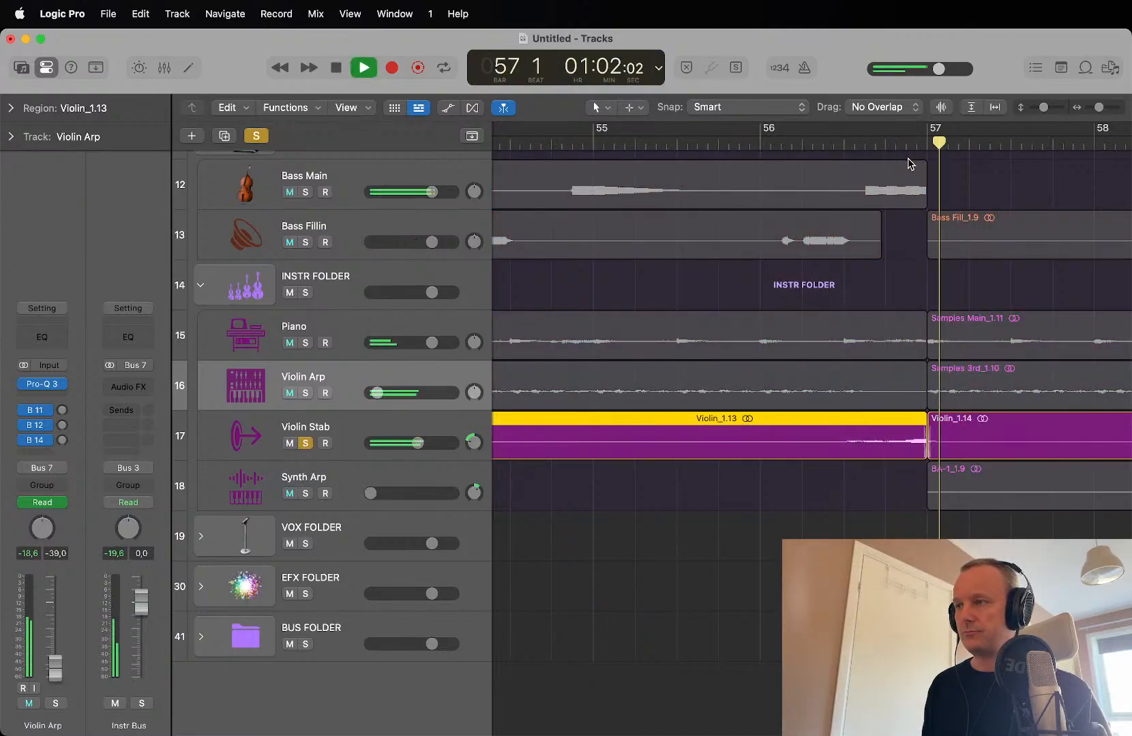
pyautogui.press('space')
pyautogui.click(306, 443)
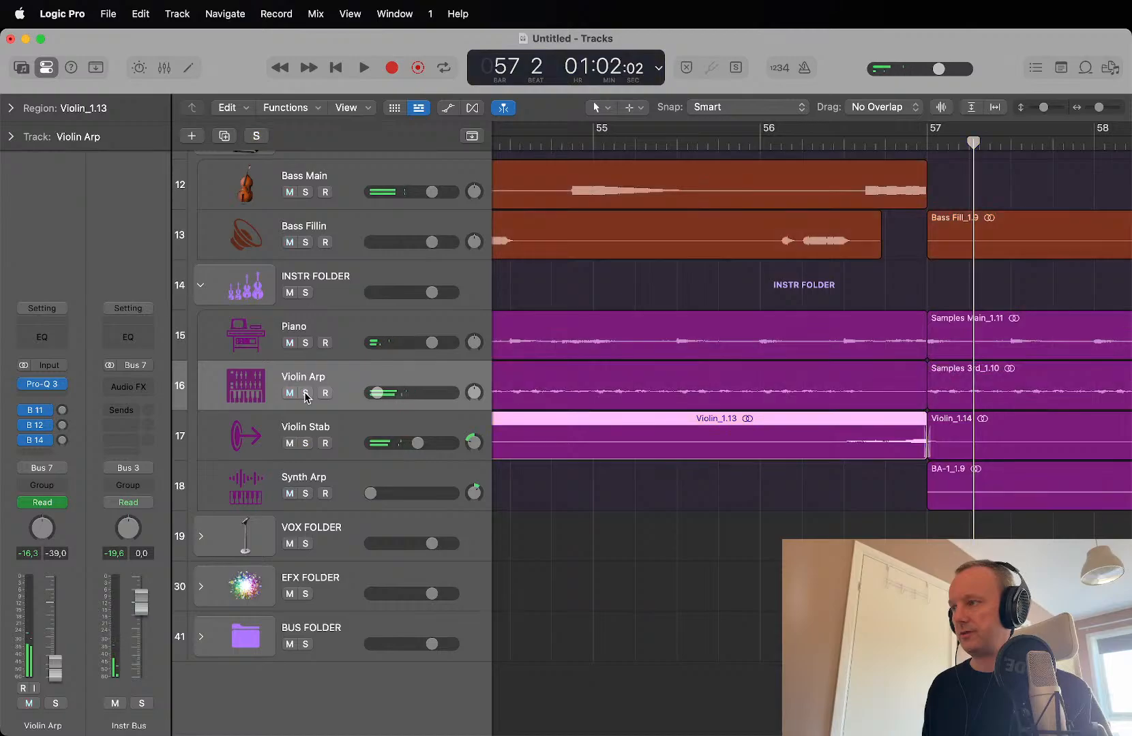
# Step: Solo the Violin Arp track and listen repeatedly to the transition from bar 56 into bar 57
pyautogui.click(306, 392)
pyautogui.click(905, 144)
pyautogui.press('space')
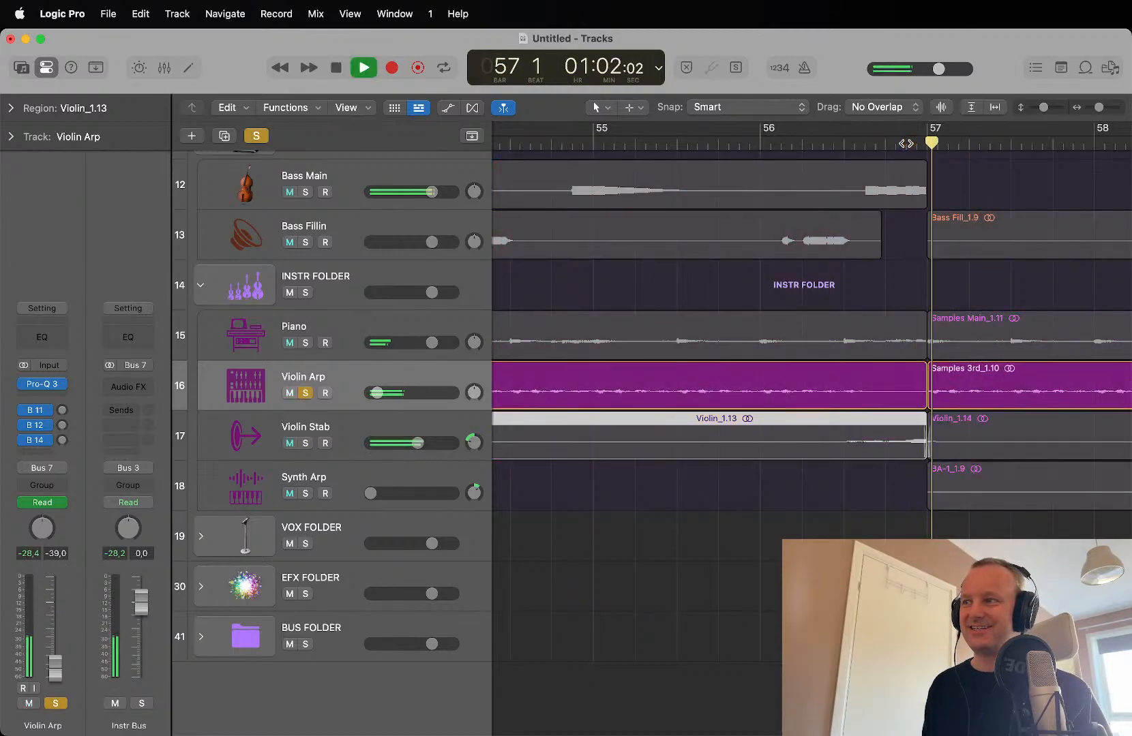
pyautogui.press('space')
pyautogui.press('space')
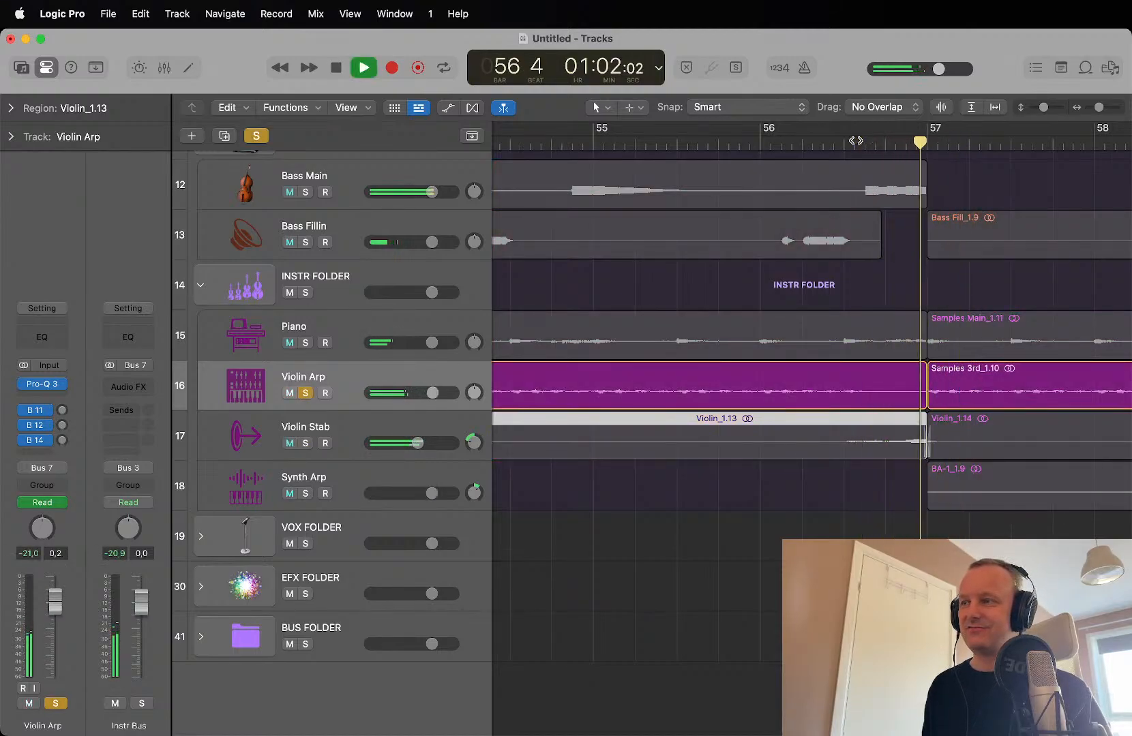
pyautogui.press('space')
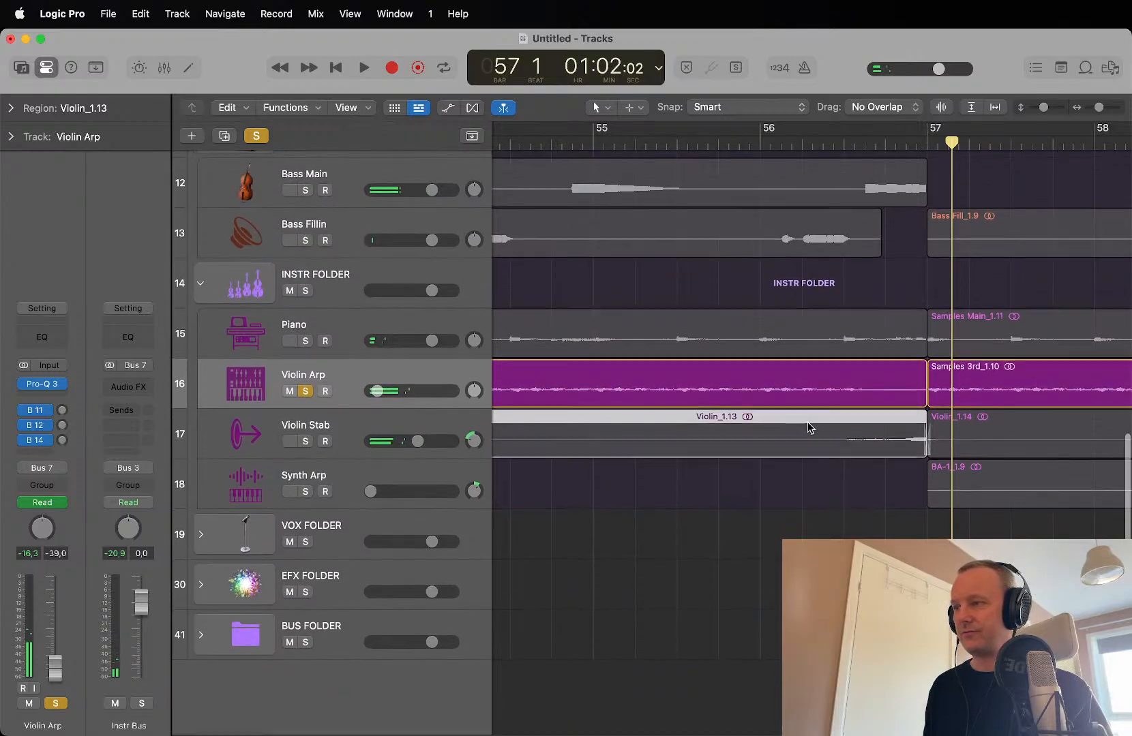
# Step: Select all eight Violin Arp regions and apply short fades at their edges and crossfades at their joins with the Fade tool
pyautogui.press('z')
pyautogui.press('z')
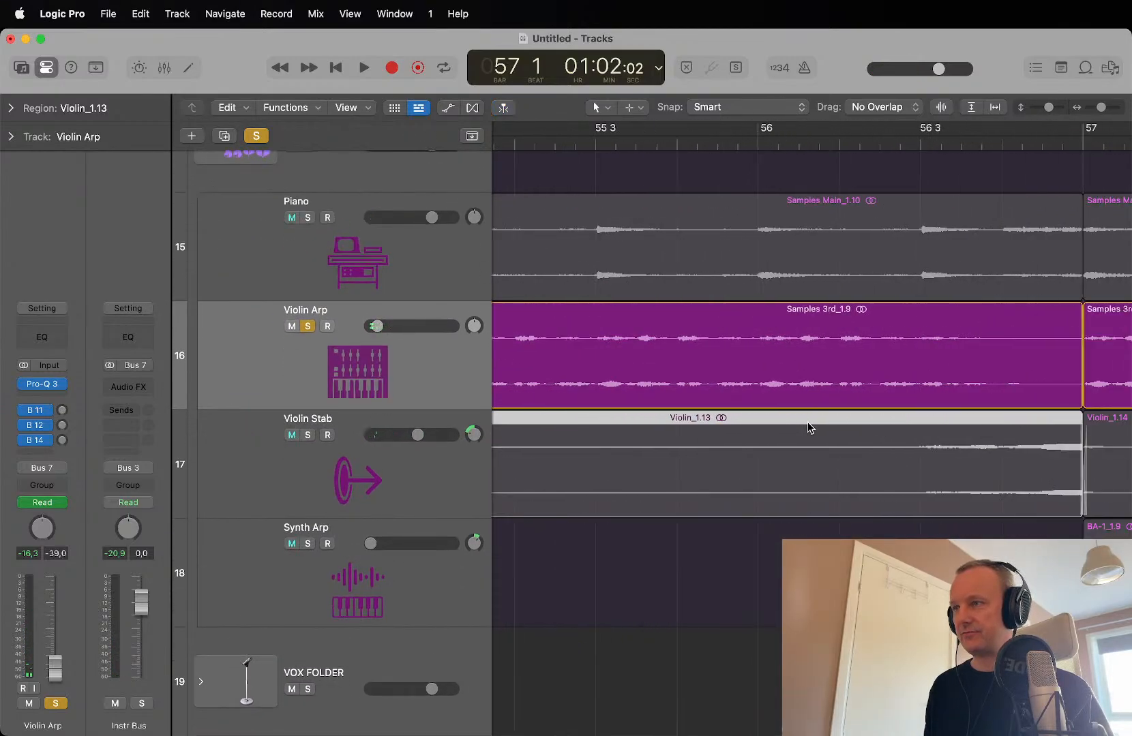
pyautogui.click(255, 353)
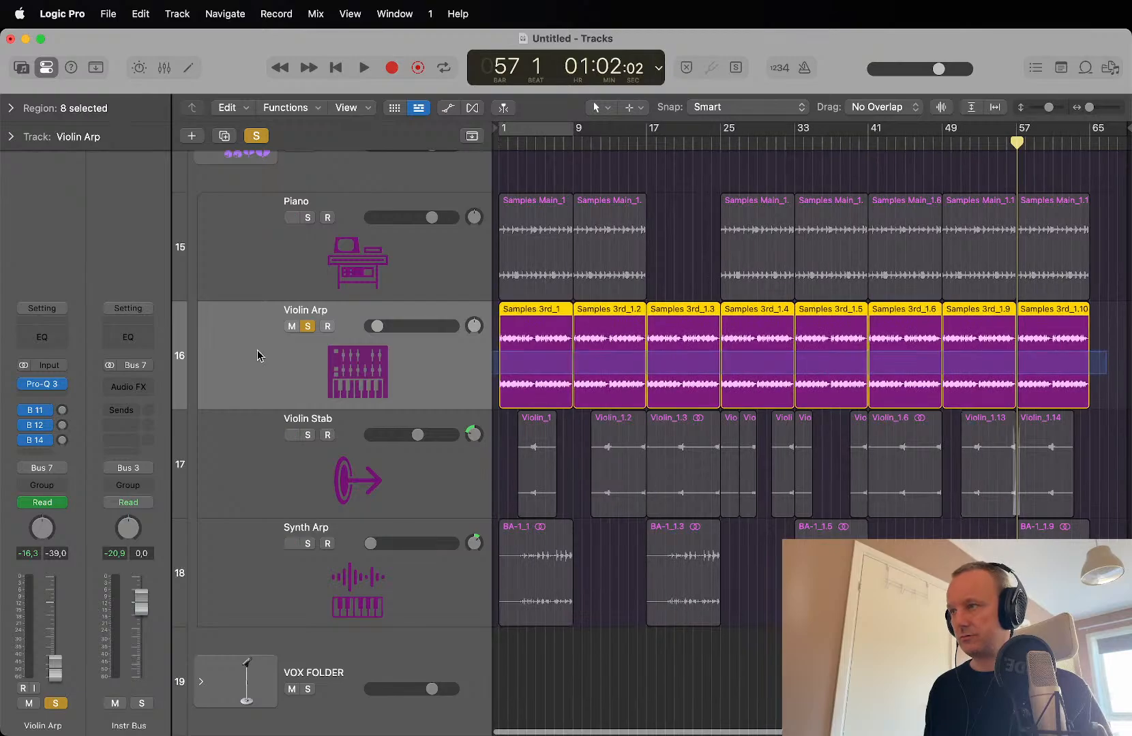
pyautogui.press('z')
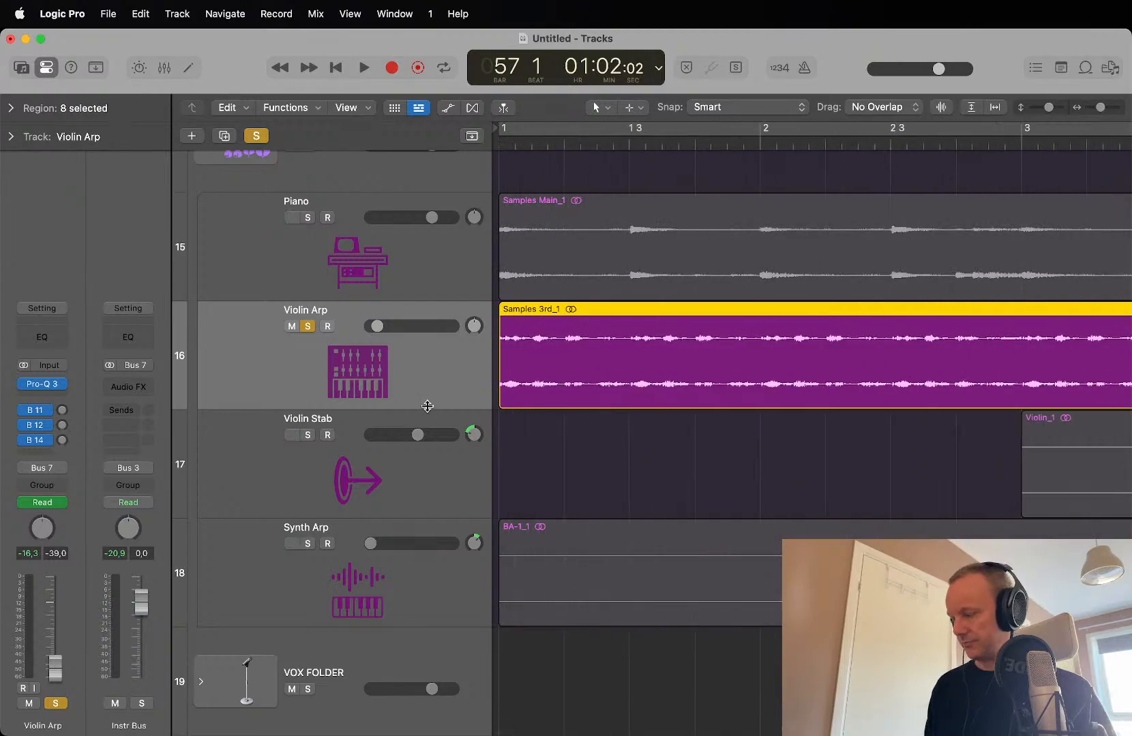
pyautogui.press('super+Right')
pyautogui.press('super+Right')
pyautogui.press('super+Right')
pyautogui.press('super+Right')
pyautogui.press('super+Right')
pyautogui.press('super+Right')
pyautogui.press('super+Right')
pyautogui.press('super+Right')
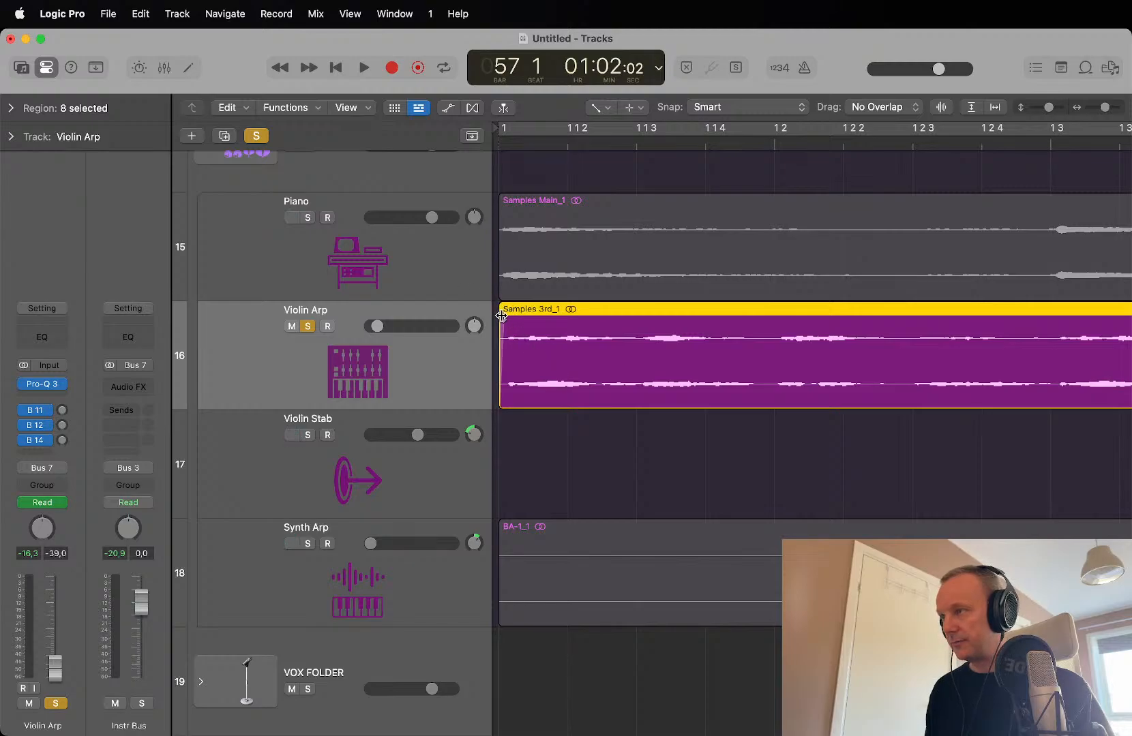
pyautogui.hscroll(15, 504, 321)
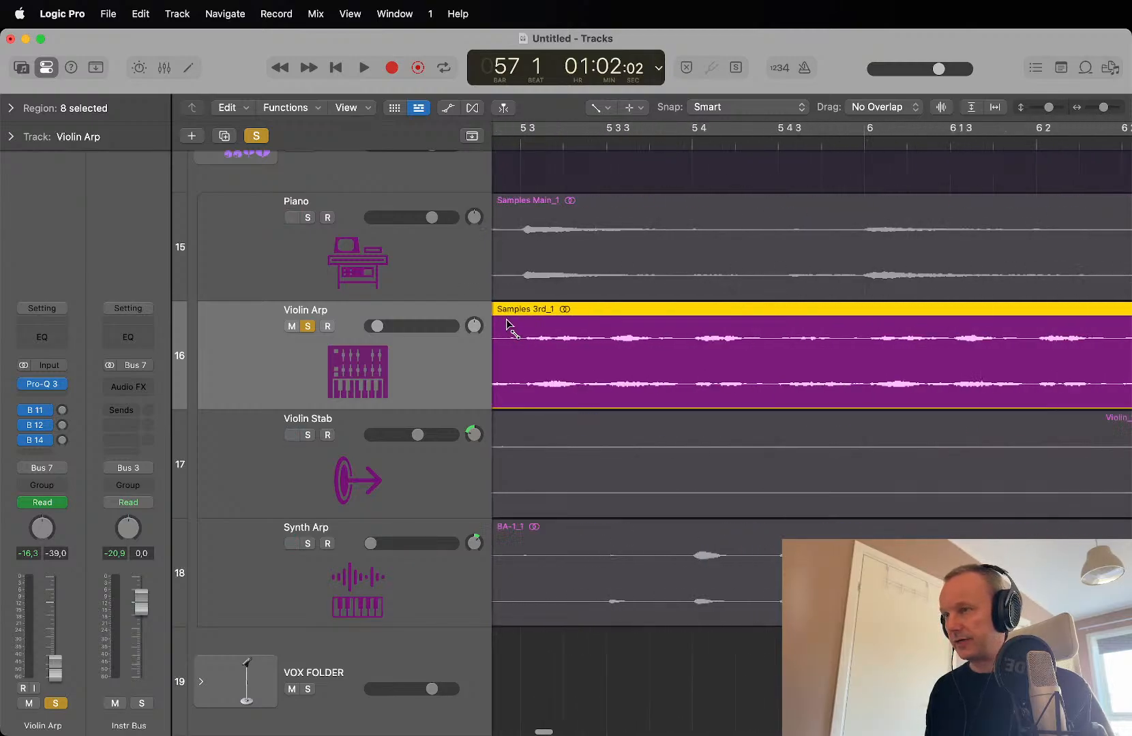
pyautogui.hscroll(10, 508, 326)
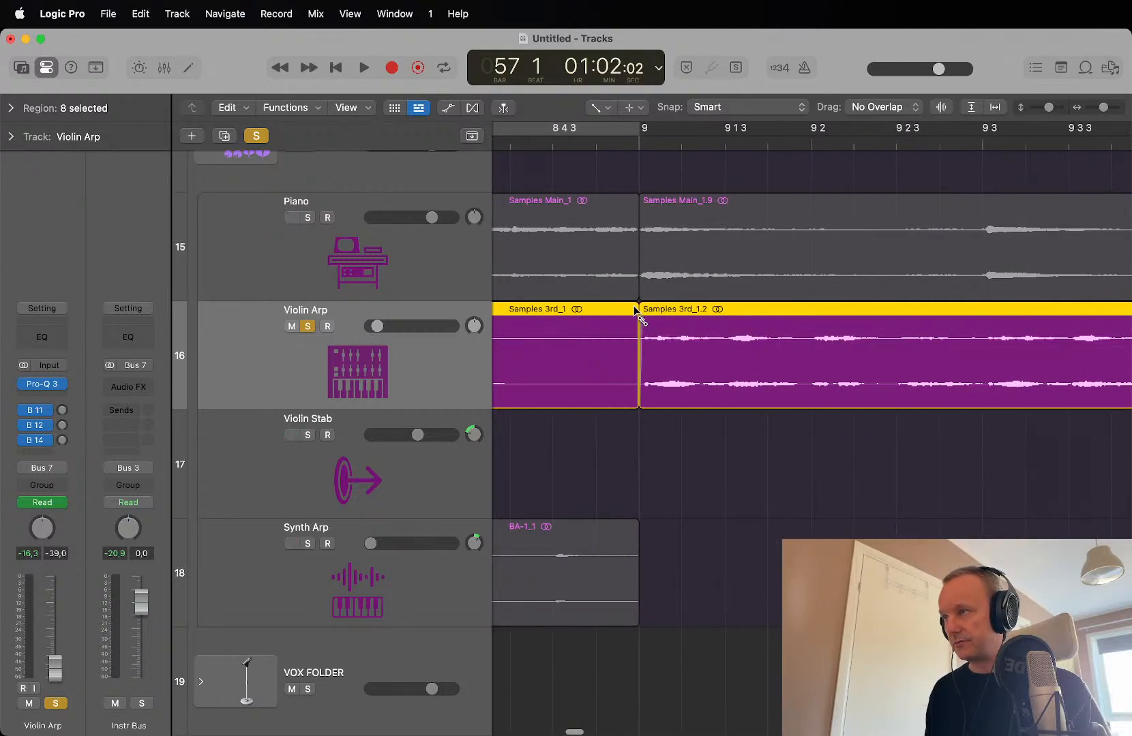
pyautogui.press('z')
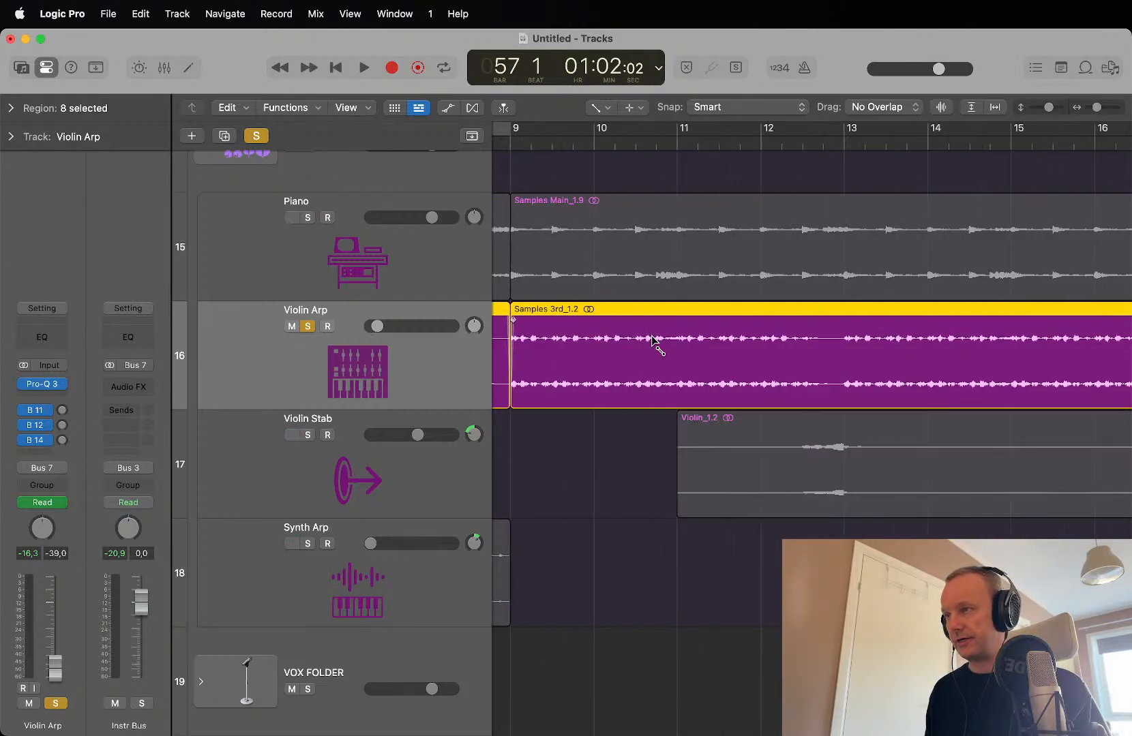
# Step: Play back the soloed Violin Arp from bar 56 to check the crossfade at bar 57
pyautogui.moveTo(1024, 147); pyautogui.dragTo(1004, 147)
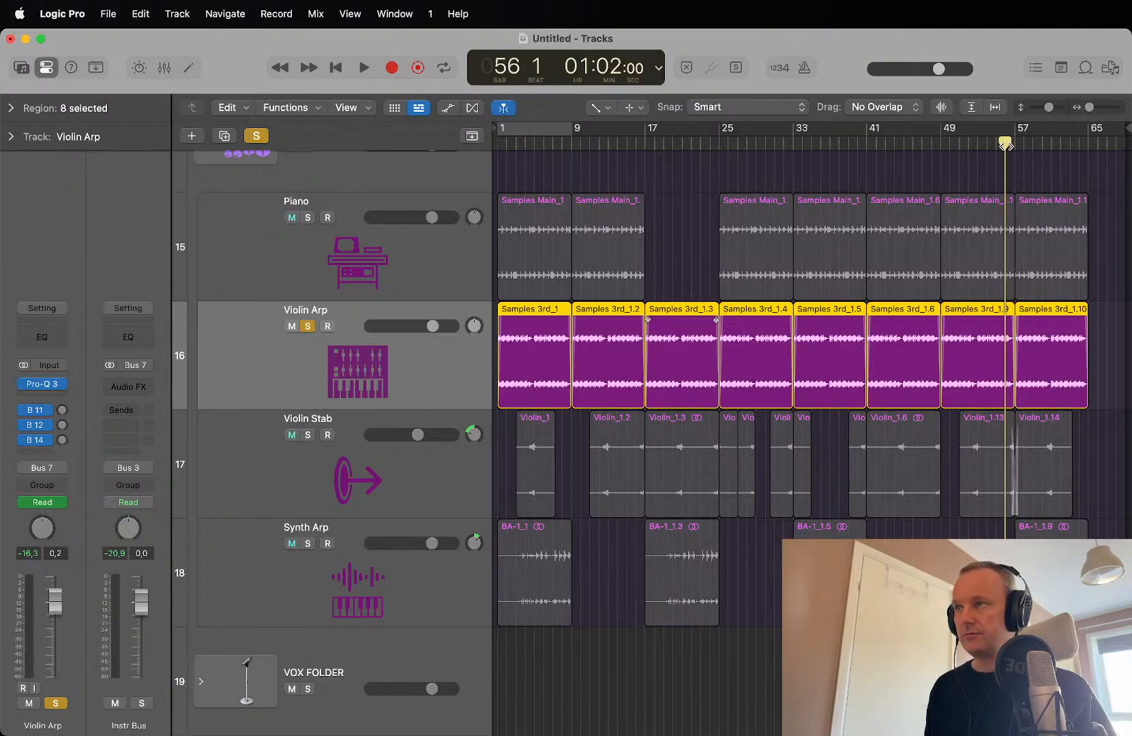
pyautogui.press('space')
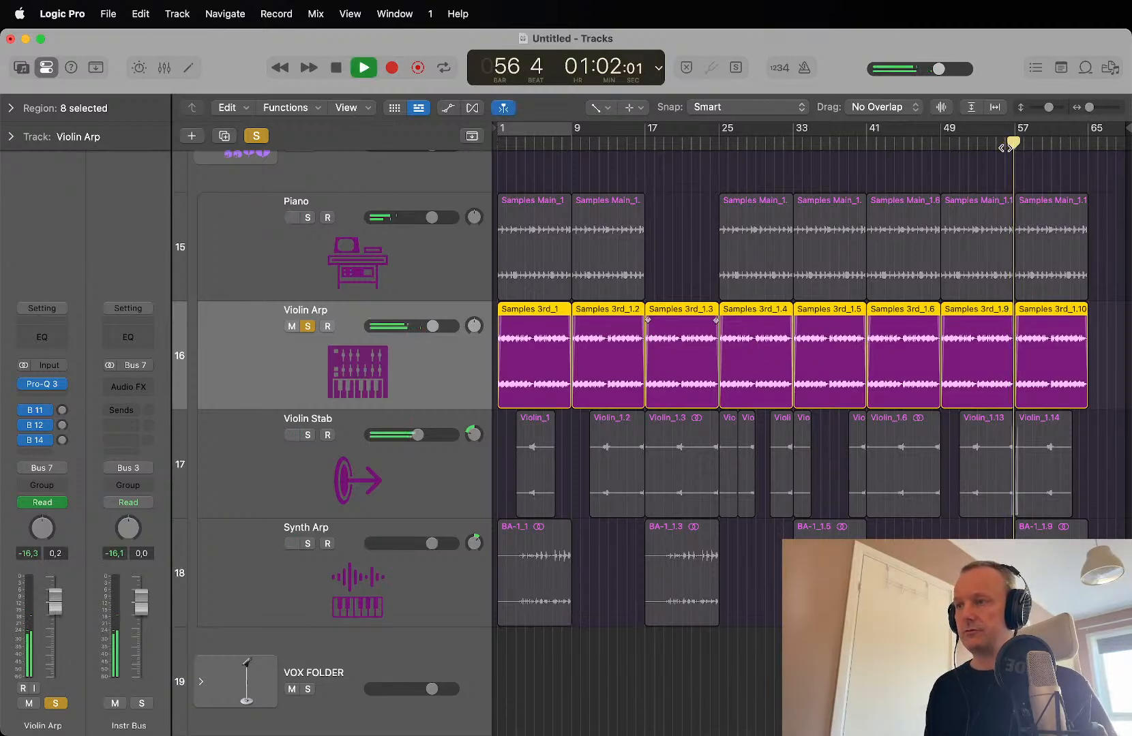
pyautogui.press('super+Right')
pyautogui.press('super+Right')
pyautogui.press('super+Right')
pyautogui.press('super+Right')
pyautogui.press('super+Right')
pyautogui.press('super+Right')
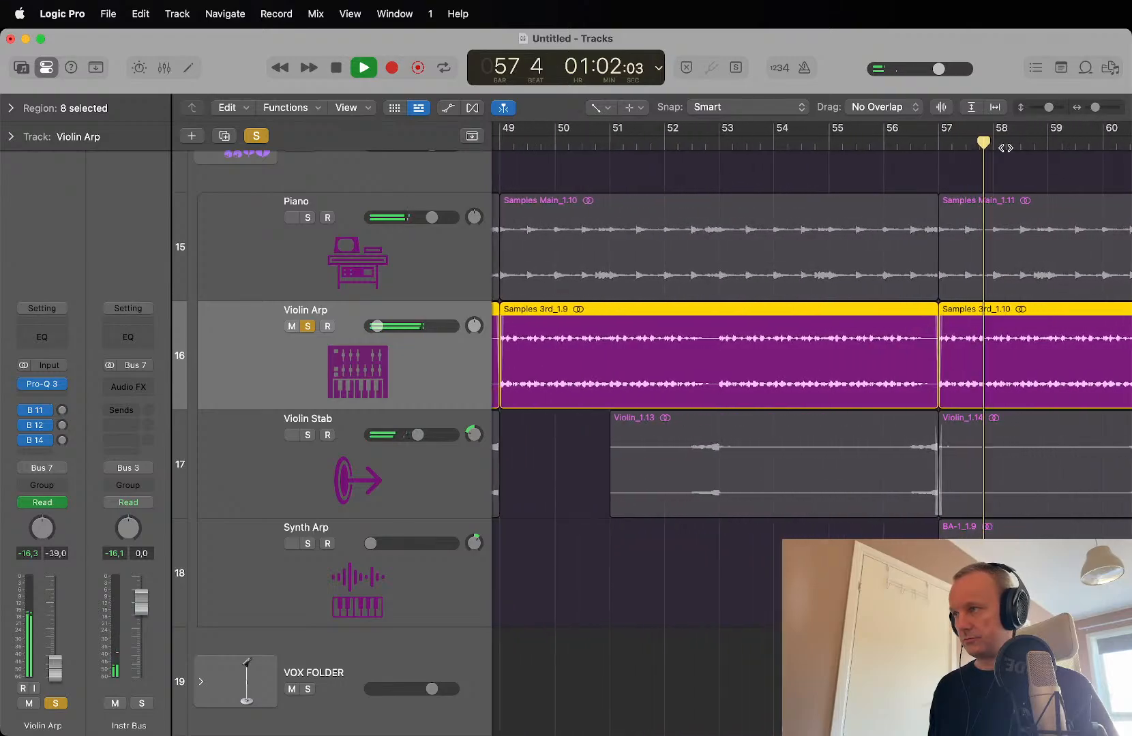
# Step: Take Violin Arp off solo and listen to the full mix from bar 56 into bar 57
pyautogui.press('s')
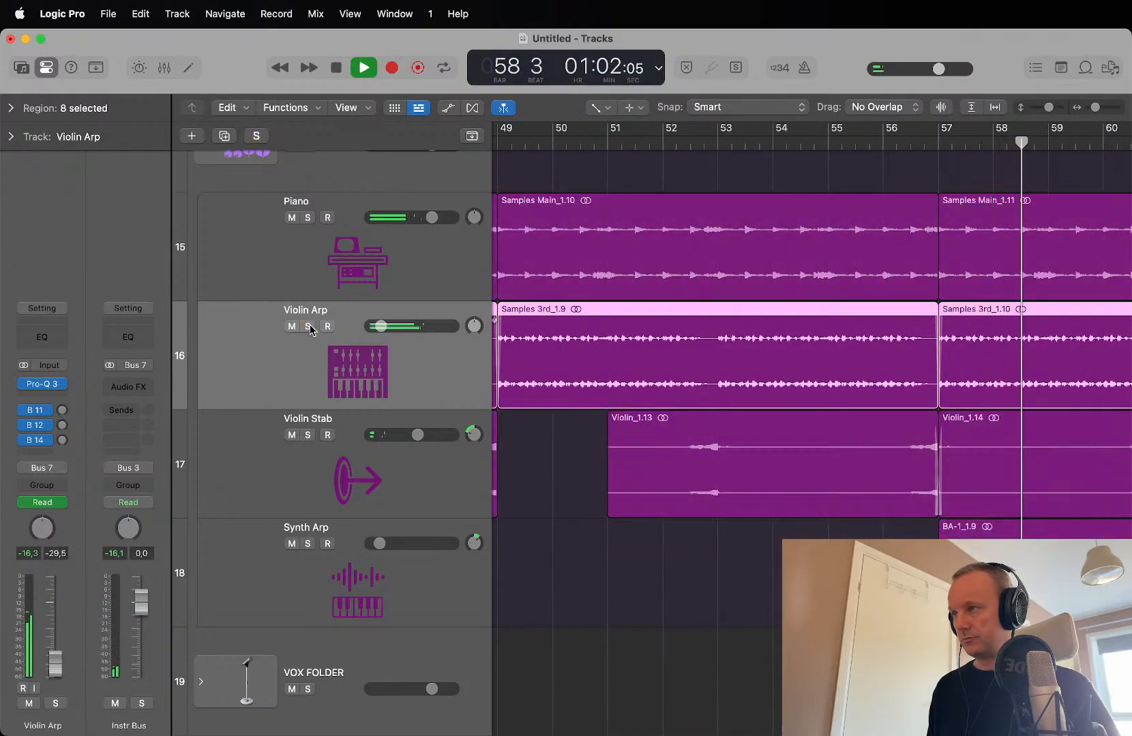
pyautogui.click(889, 149)
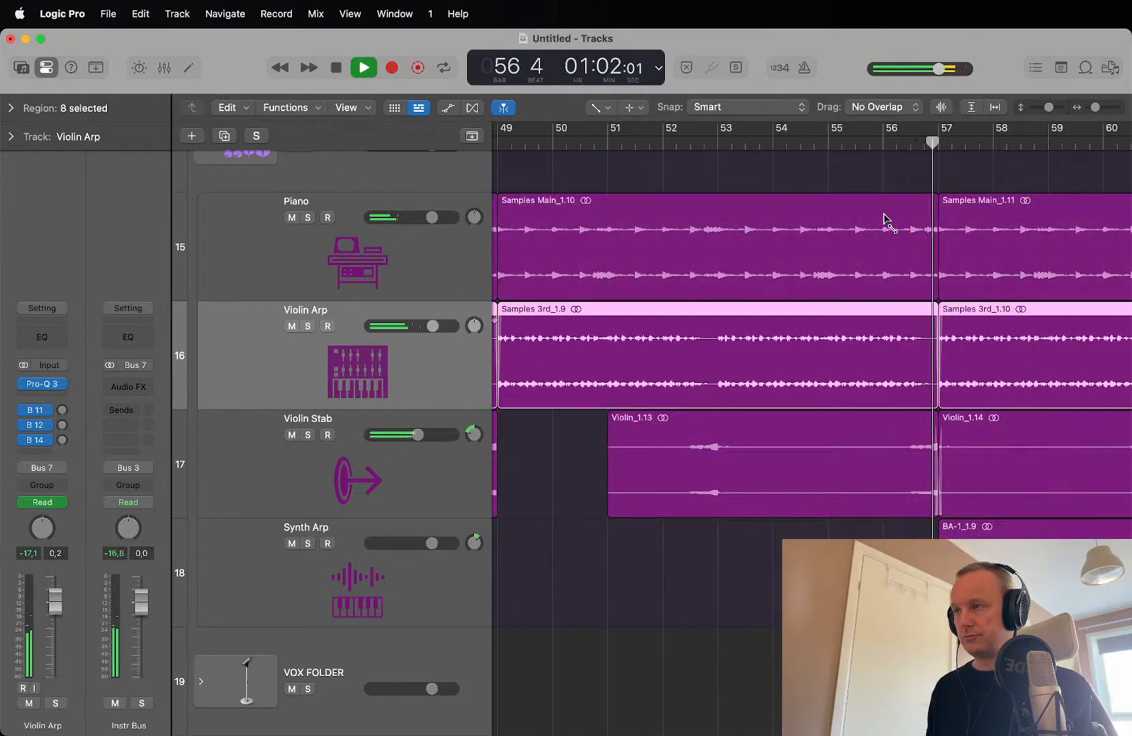
pyautogui.scroll(3, 884, 214)
pyautogui.press('super+Right')
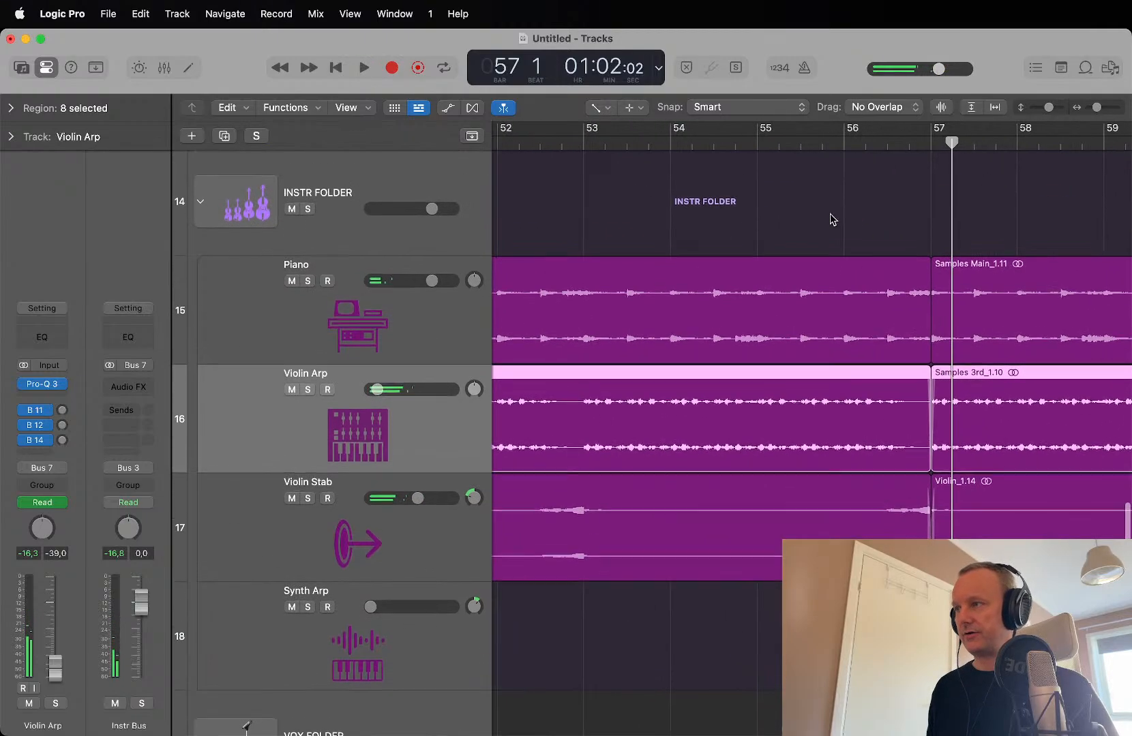
# Step: Solo the Piano track and listen to the end of bar 56 leading into bar 57
pyautogui.click(307, 283)
pyautogui.click(902, 150)
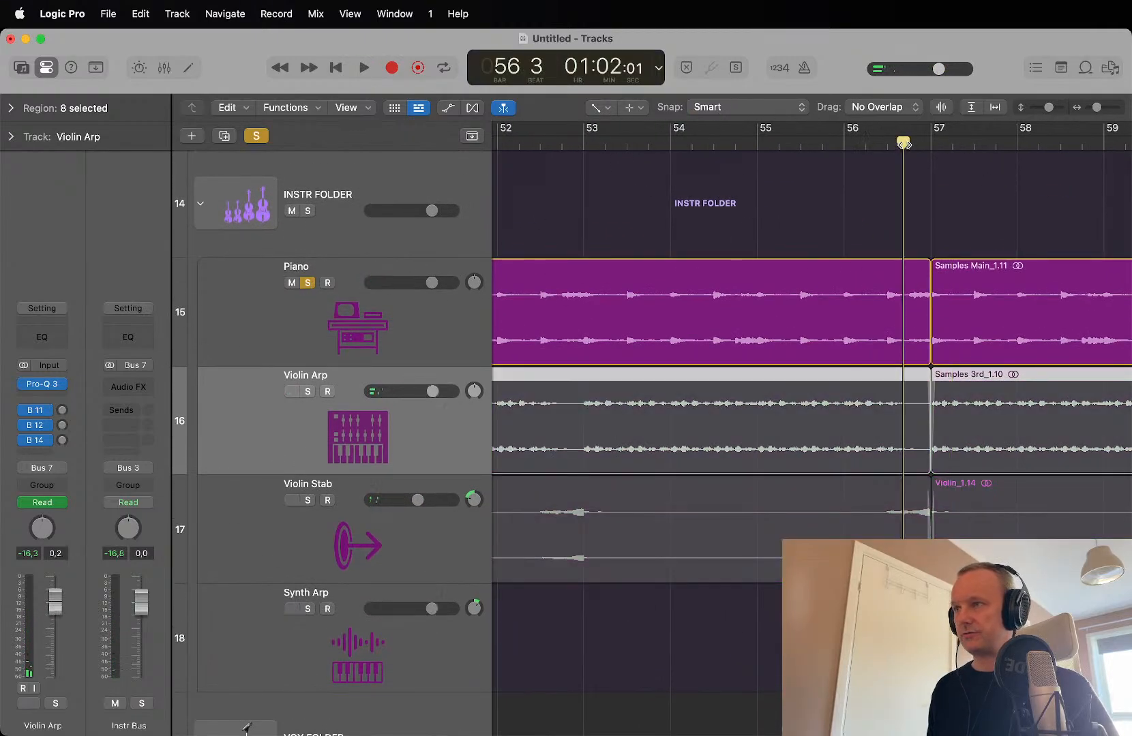
pyautogui.scroll(1, 920, 187)
pyautogui.scroll(6, 919, 187)
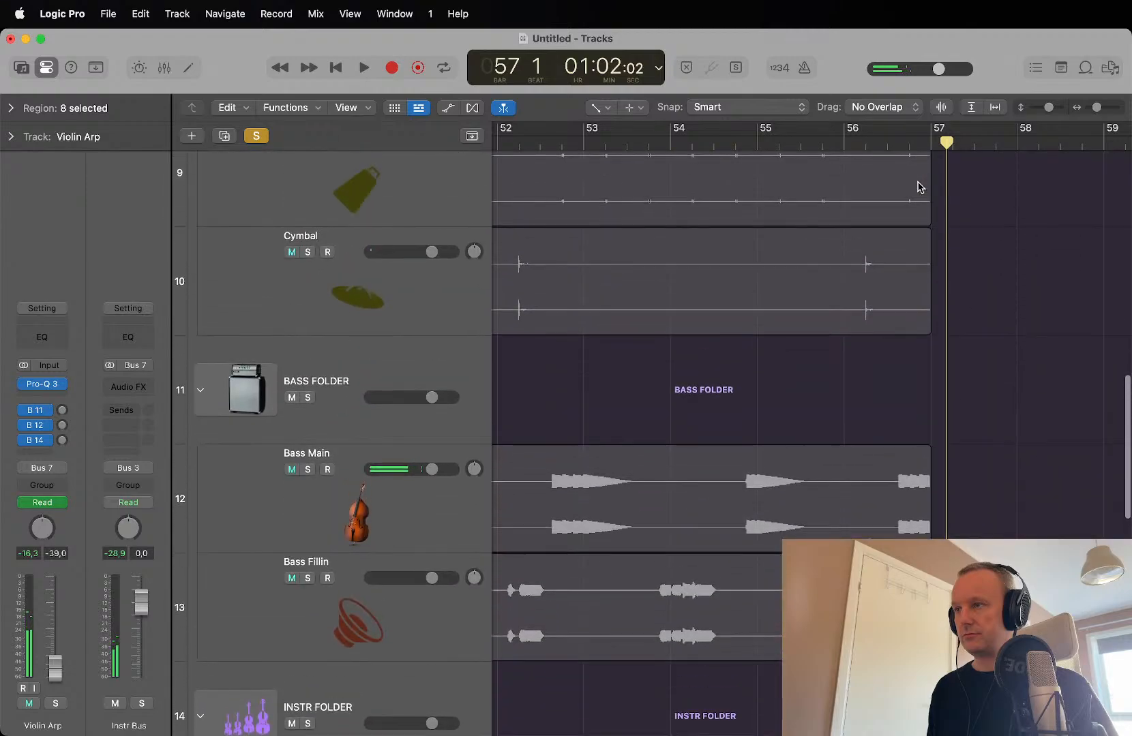
pyautogui.click(907, 144)
pyautogui.press('space')
pyautogui.press('space')
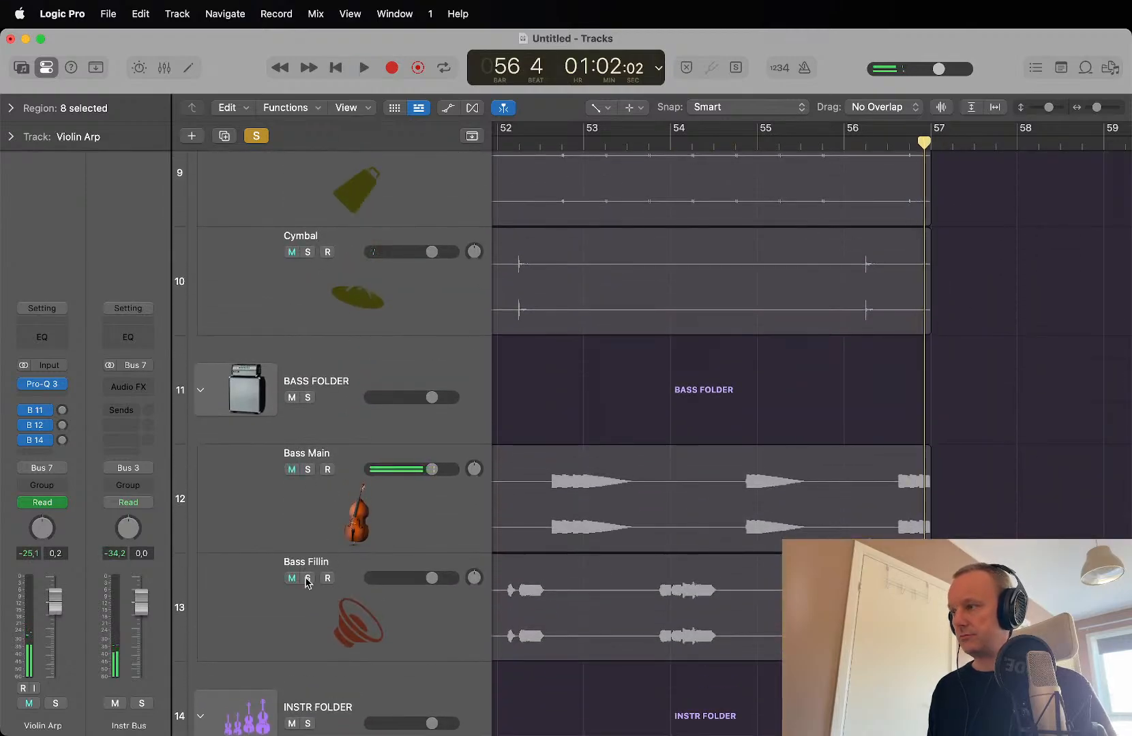
# Step: Solo Bass Fillin along with Piano, play from the middle of bar 56, and examine the drum and bass region ends at bar 57
pyautogui.click(889, 142)
pyautogui.press('space')
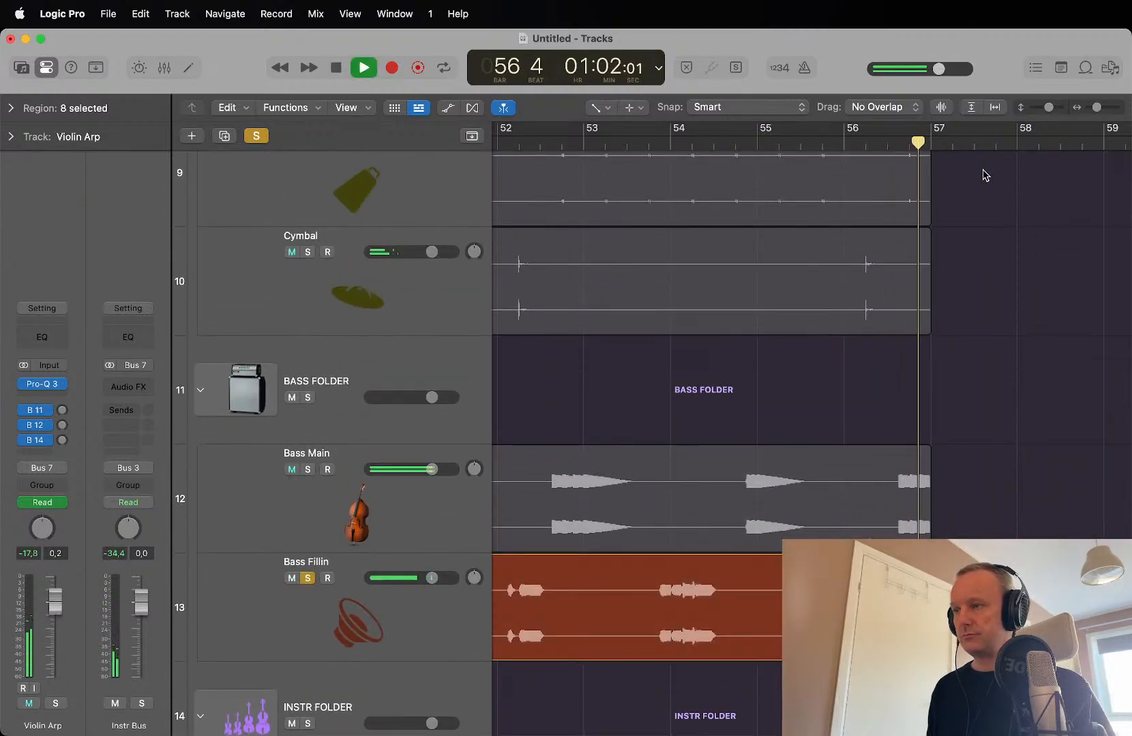
pyautogui.scroll(6, 907, 315)
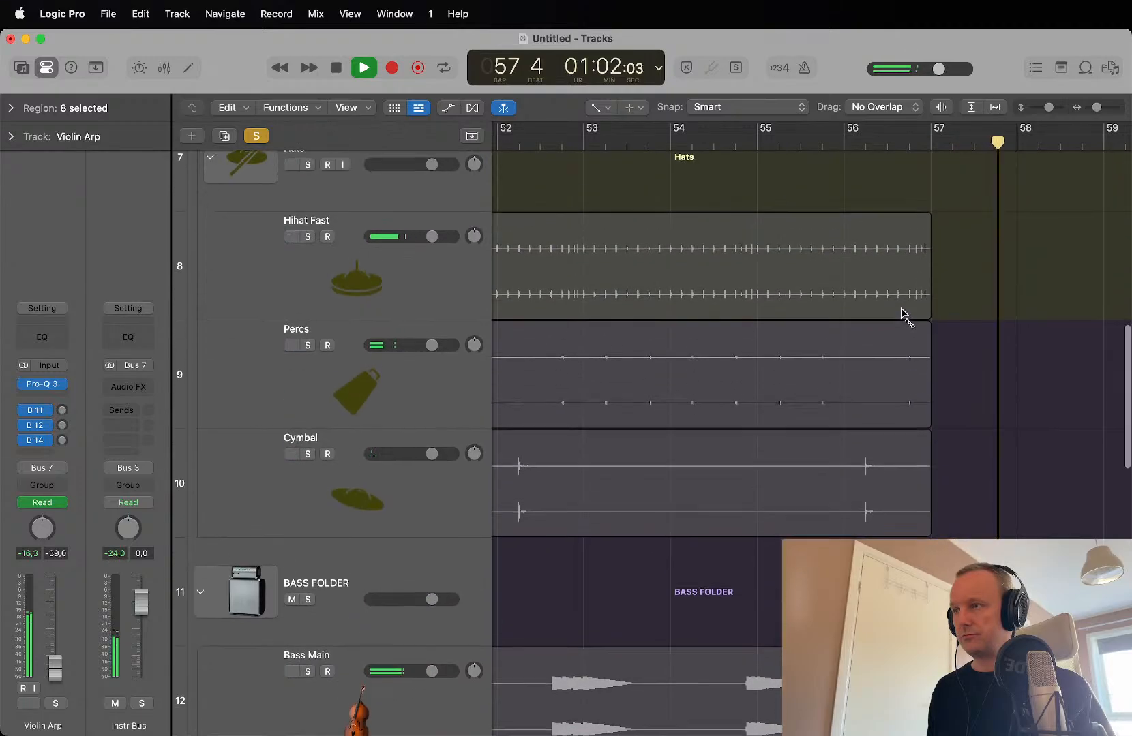
pyautogui.scroll(5, 904, 317)
pyautogui.scroll(-6, 904, 317)
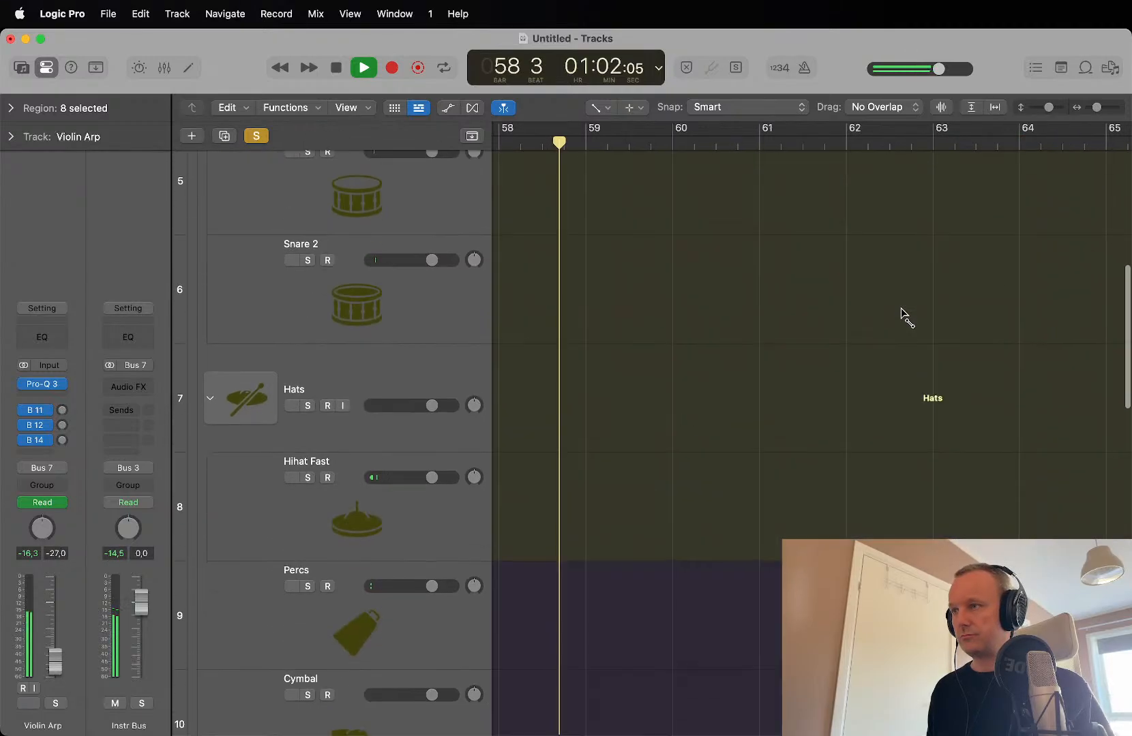
pyautogui.scroll(4, 903, 317)
pyautogui.hscroll(-10, 904, 317)
pyautogui.hscroll(4, 901, 310)
pyautogui.scroll(-8, 902, 310)
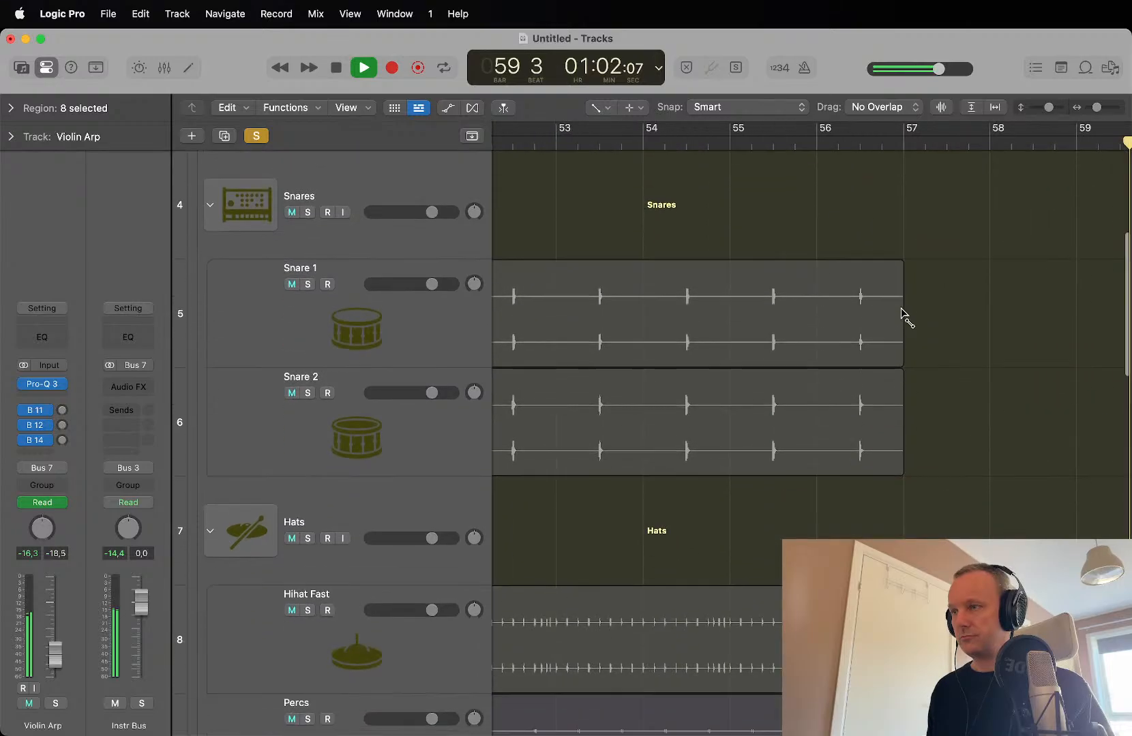
pyautogui.scroll(-2, 900, 309)
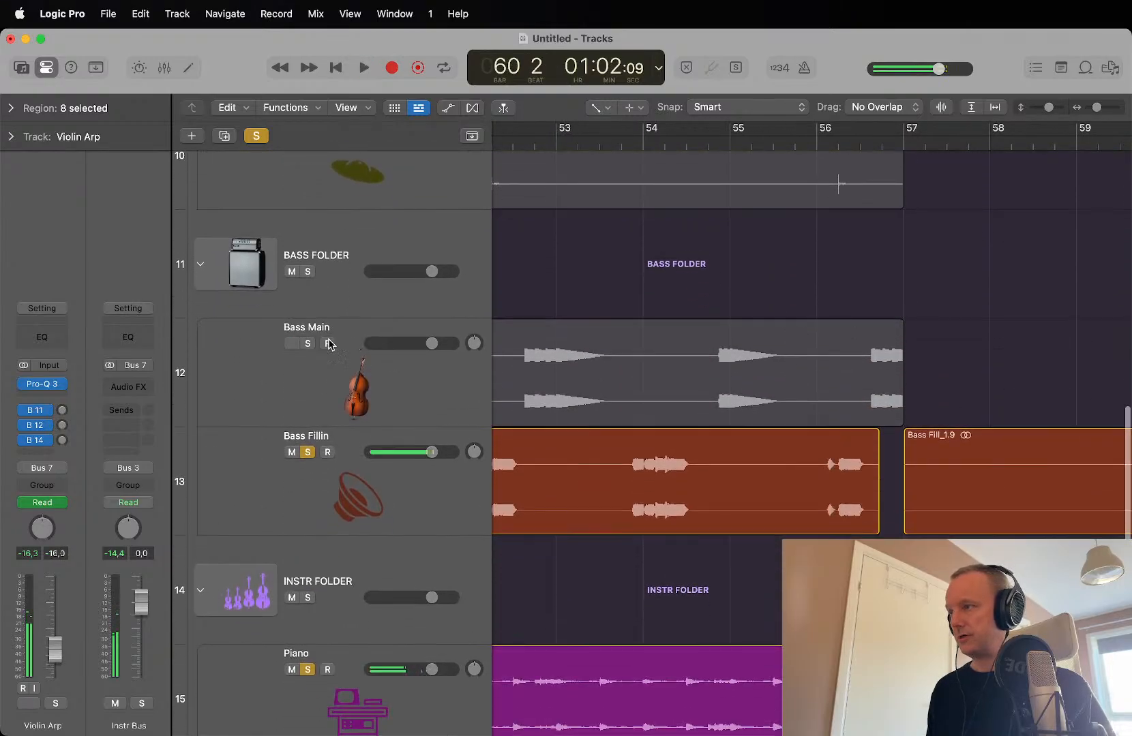
# Step: Solo Bass Main in place of Bass Fillin and play back the transition from bar 56 into bar 57
pyautogui.click(307, 344)
pyautogui.click(308, 452)
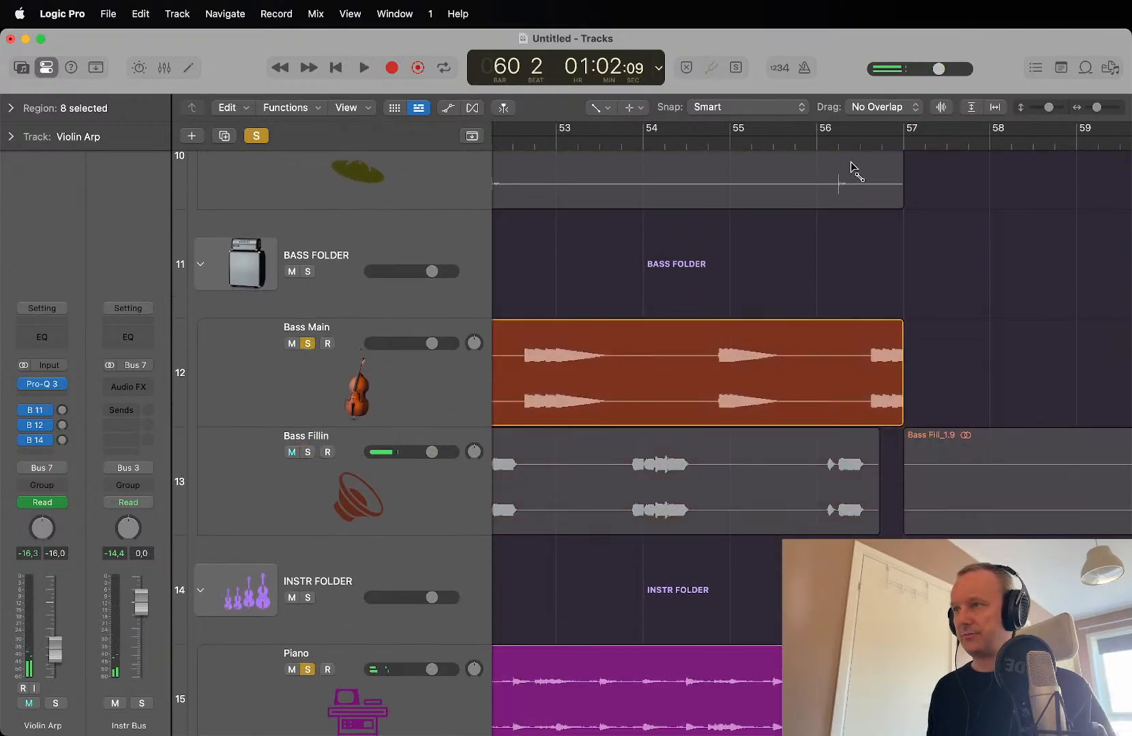
pyautogui.press('space')
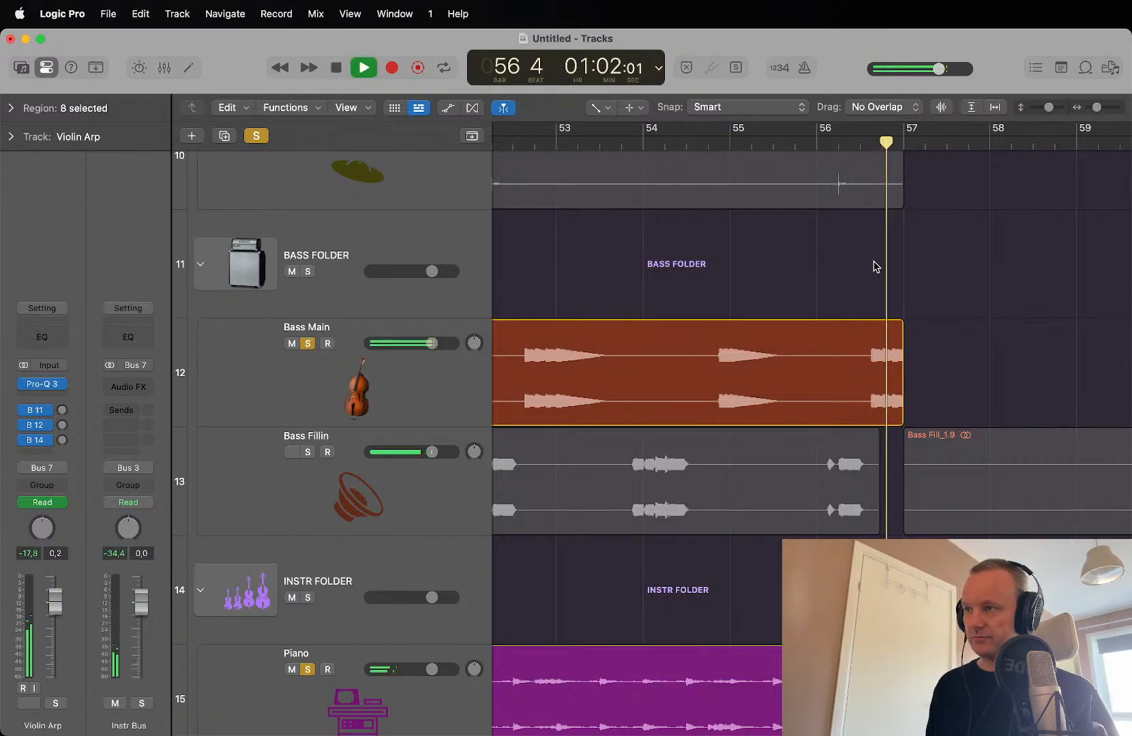
# Step: Shorten the end of Bass Main's 808 Body_1.9 region to about bar 56 beat 3, and place the playhead at bar 54 beat 4
pyautogui.press('t')
pyautogui.press('a')
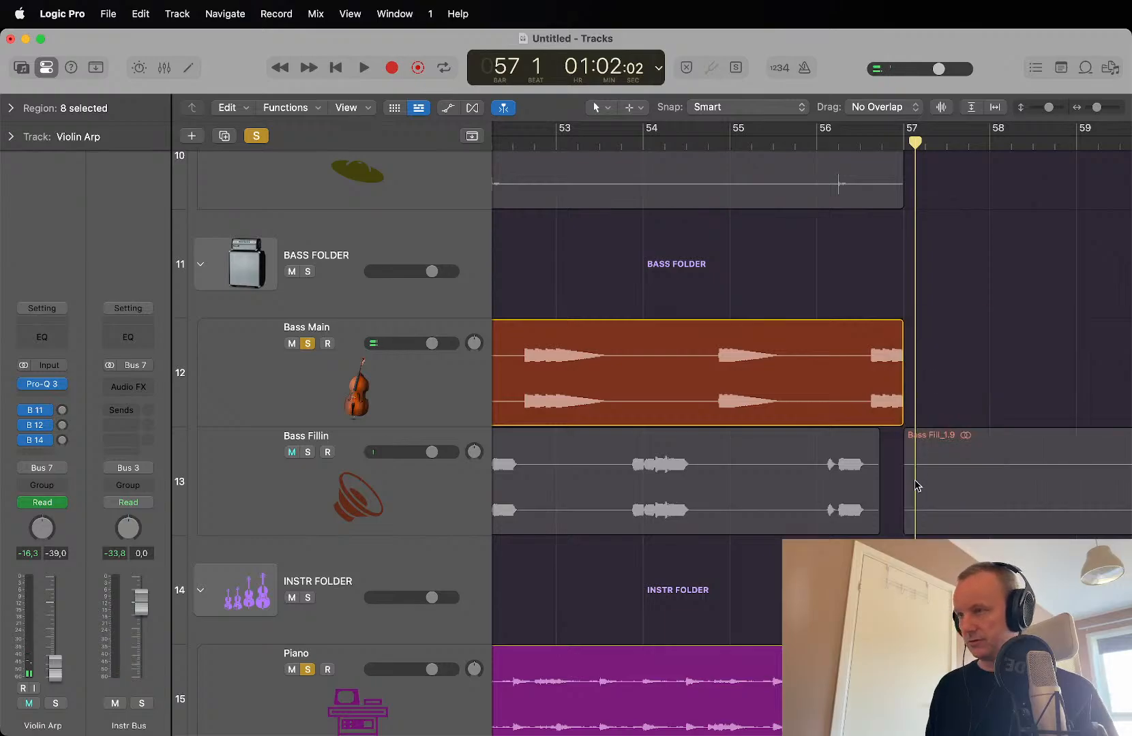
pyautogui.moveTo(899, 417); pyautogui.dragTo(857, 424)
pyautogui.click(711, 140)
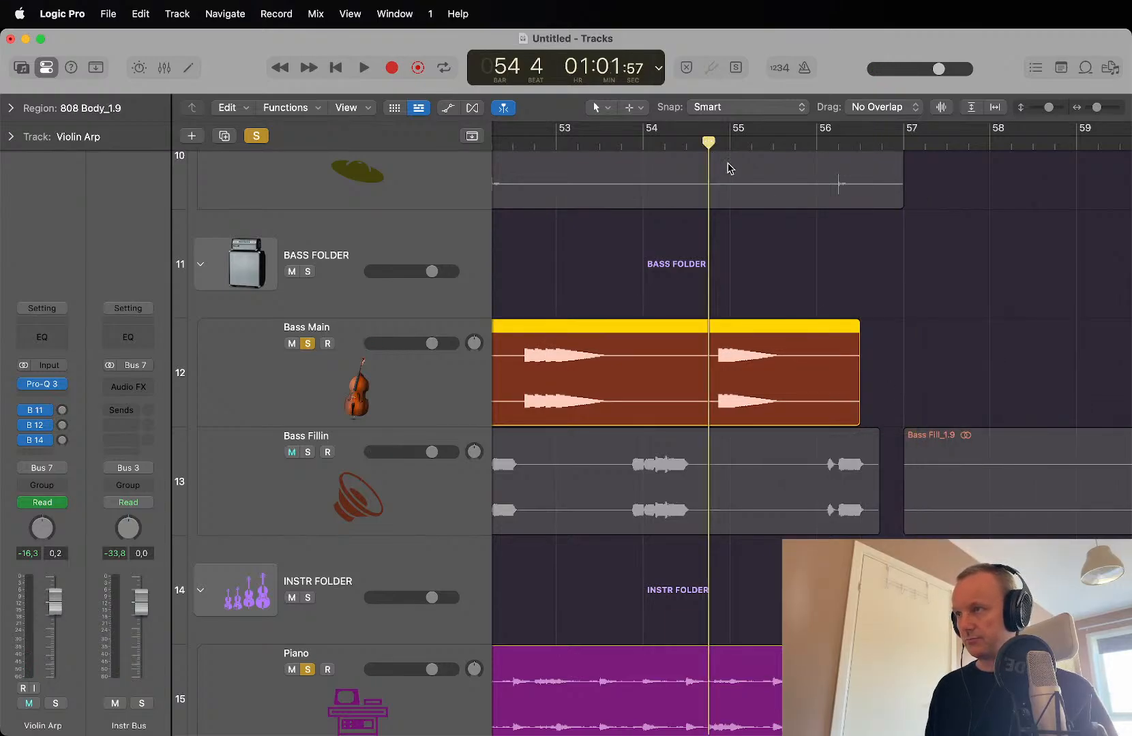
# Step: Play the soloed Bass Main and Piano from bar 54 beat 4, and across the region joint at bar 49
pyautogui.press('space')
pyautogui.keyDown('ctrl'); pyautogui.keyDown('alt'); pyautogui.click(772, 253); pyautogui.keyUp('alt'); pyautogui.keyUp('ctrl')
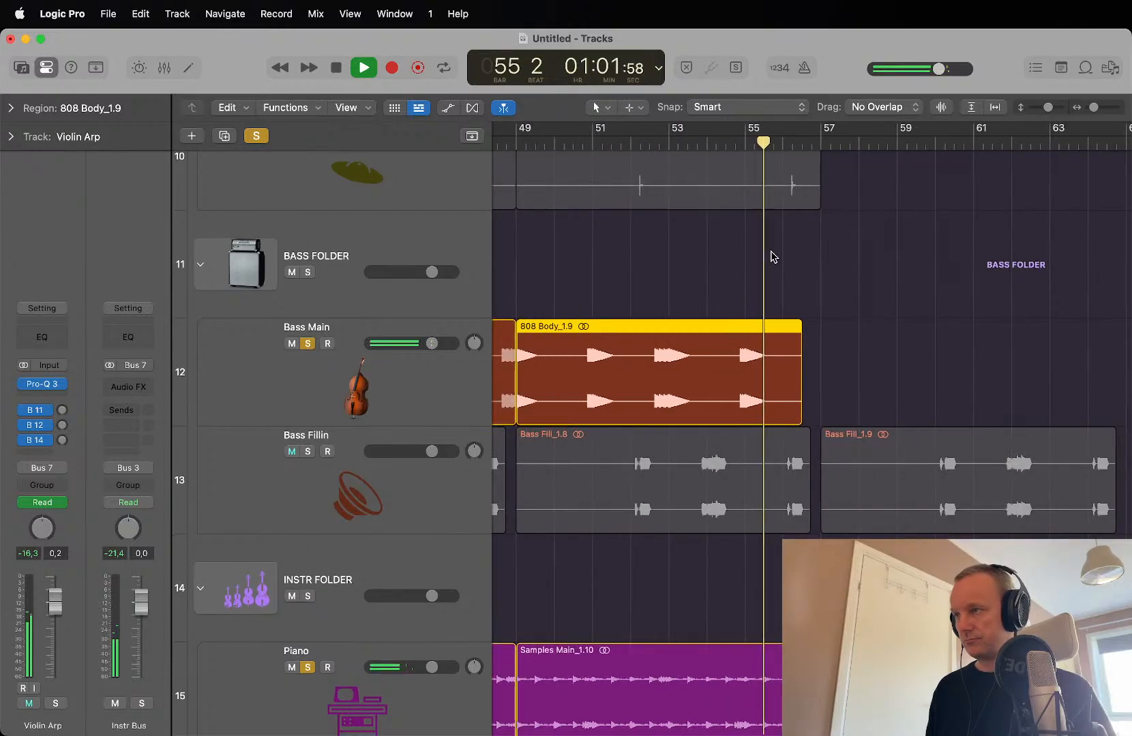
pyautogui.click(689, 142)
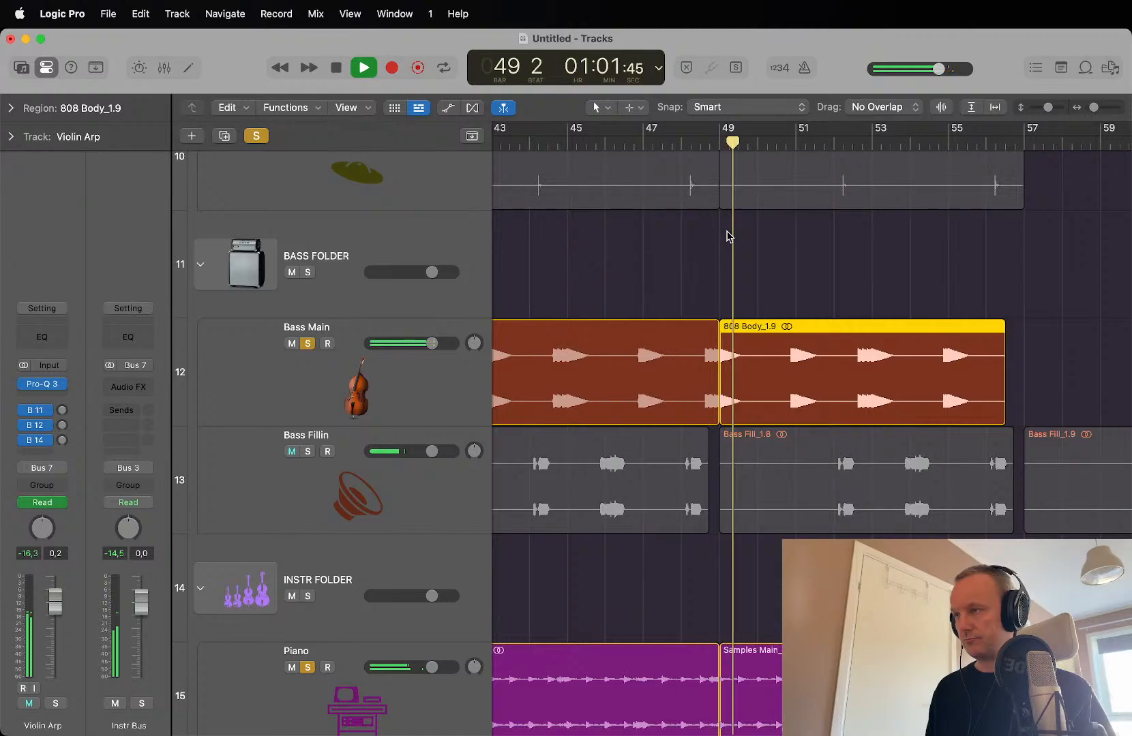
pyautogui.press('space')
# Step: Select all six 808 Body regions on Bass Main, add short fades at their edges, and inspect the joint at bar 17
pyautogui.keyDown('ctrl'); pyautogui.keyDown('alt'); pyautogui.click(748, 326); pyautogui.keyUp('alt'); pyautogui.keyUp('ctrl')
pyautogui.moveTo(1100, 357); pyautogui.dragTo(611, 343)
pyautogui.scroll(10, 610, 344)
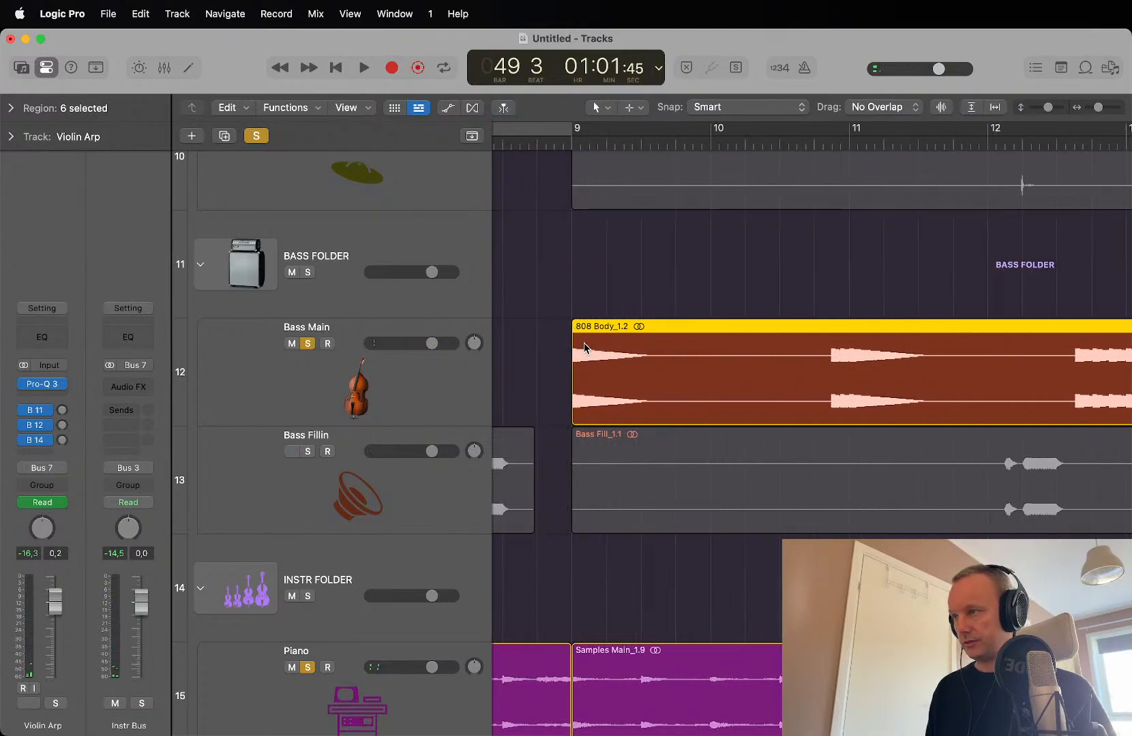
pyautogui.scroll(8, 583, 351)
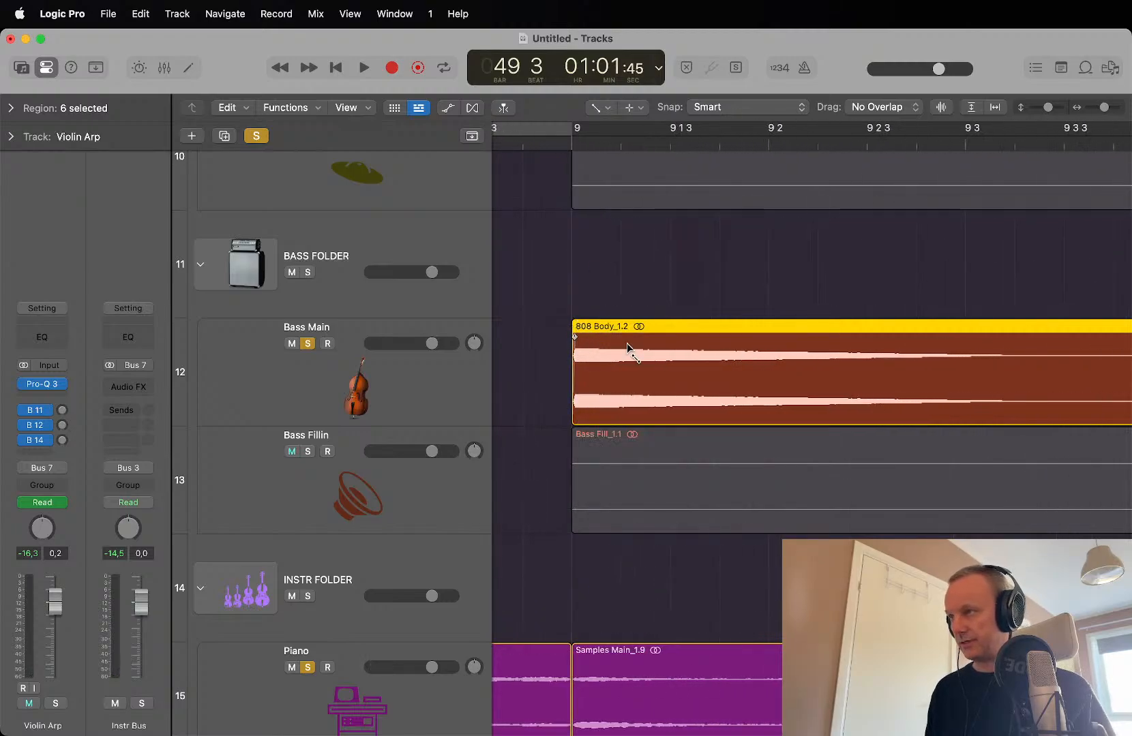
pyautogui.hscroll(15, 627, 343)
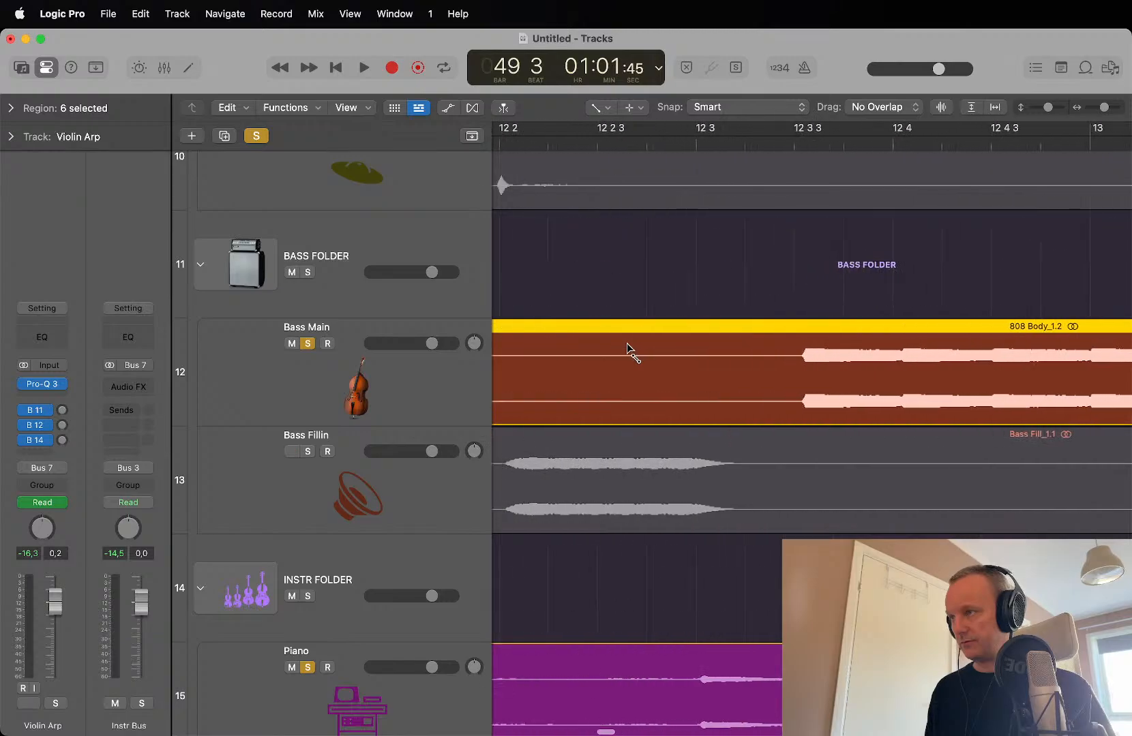
pyautogui.scroll(-10, 626, 343)
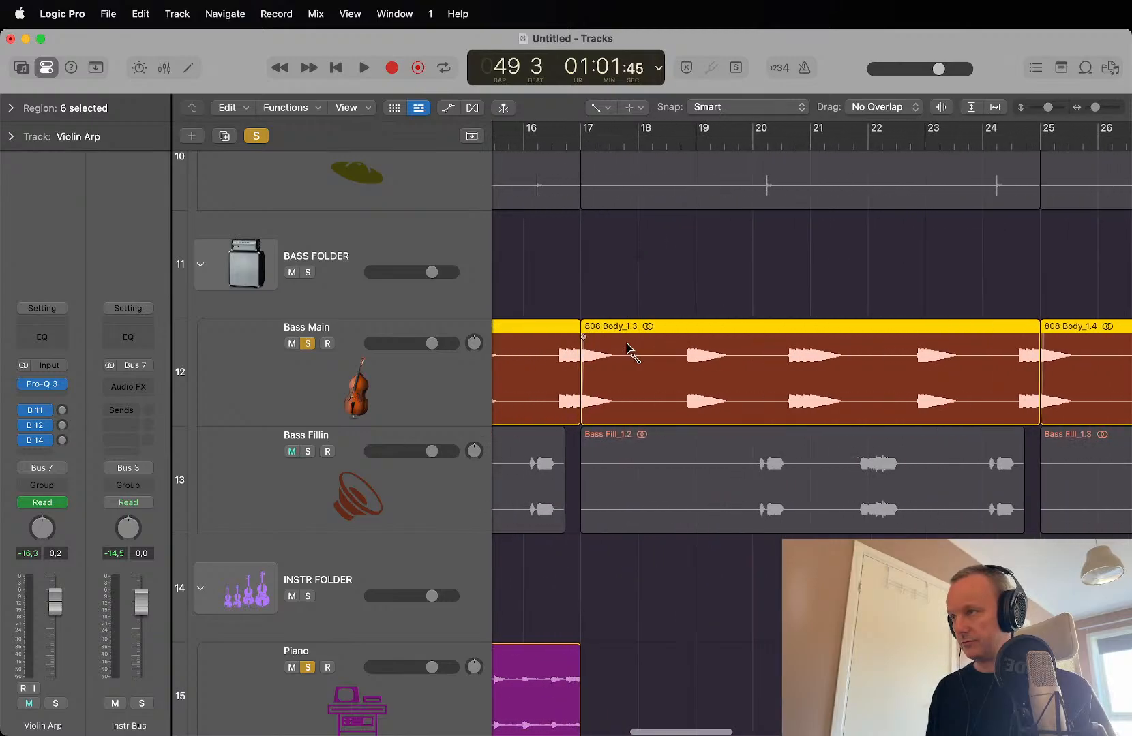
pyautogui.scroll(10, 626, 343)
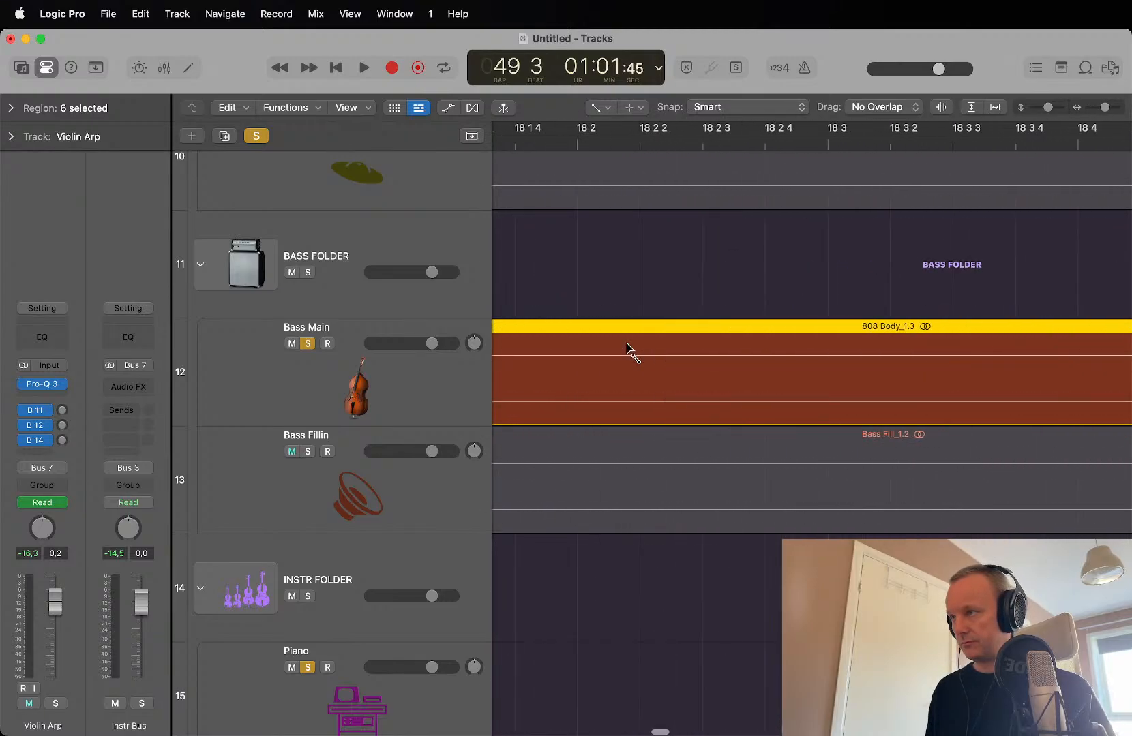
pyautogui.hscroll(-10, 627, 343)
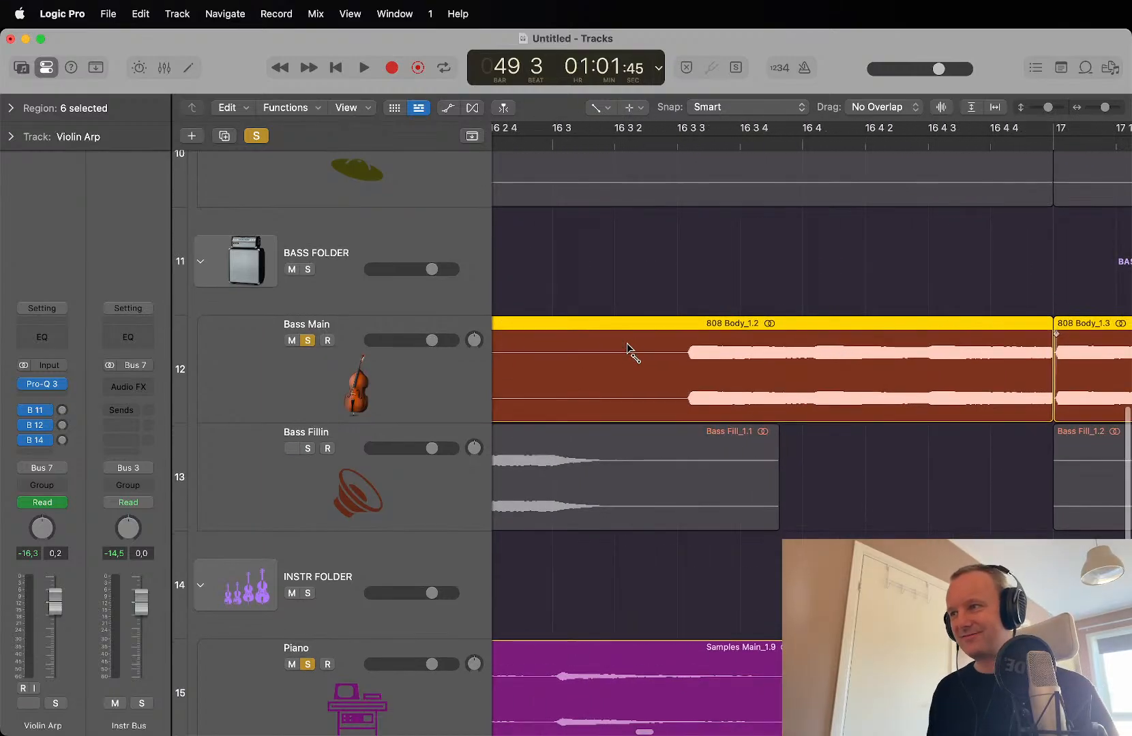
pyautogui.hscroll(5, 627, 343)
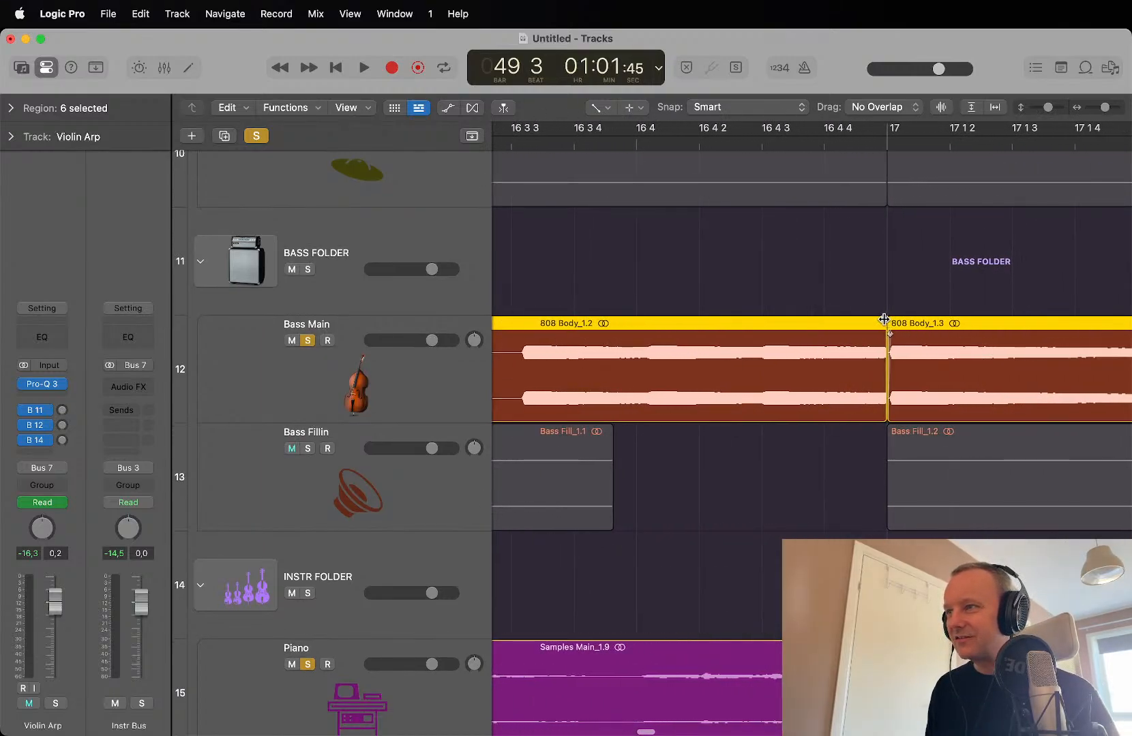
pyautogui.scroll(-1, 880, 321)
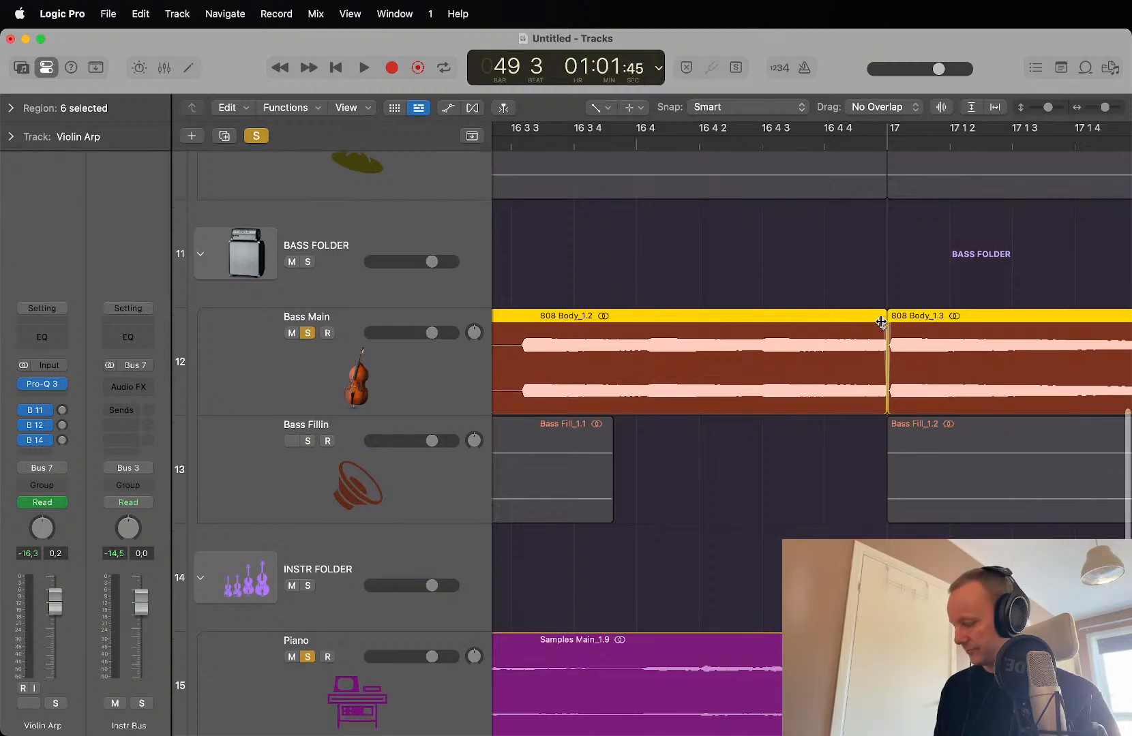
# Step: Play the soloed tracks up to bar 56 and clear the solos on Bass Main and Piano
pyautogui.press('super+Left')
pyautogui.press('super+Left')
pyautogui.press('super+Left')
pyautogui.press('super+Left')
pyautogui.press('super+Left')
pyautogui.press('super+Left')
pyautogui.press('super+Left')
pyautogui.press('super+Left')
pyautogui.press('super+Up')
pyautogui.press('super+Up')
pyautogui.press('super+Up')
pyautogui.press('super+Up')
pyautogui.press('super+Up')
pyautogui.press('super+Up')
pyautogui.press('space')
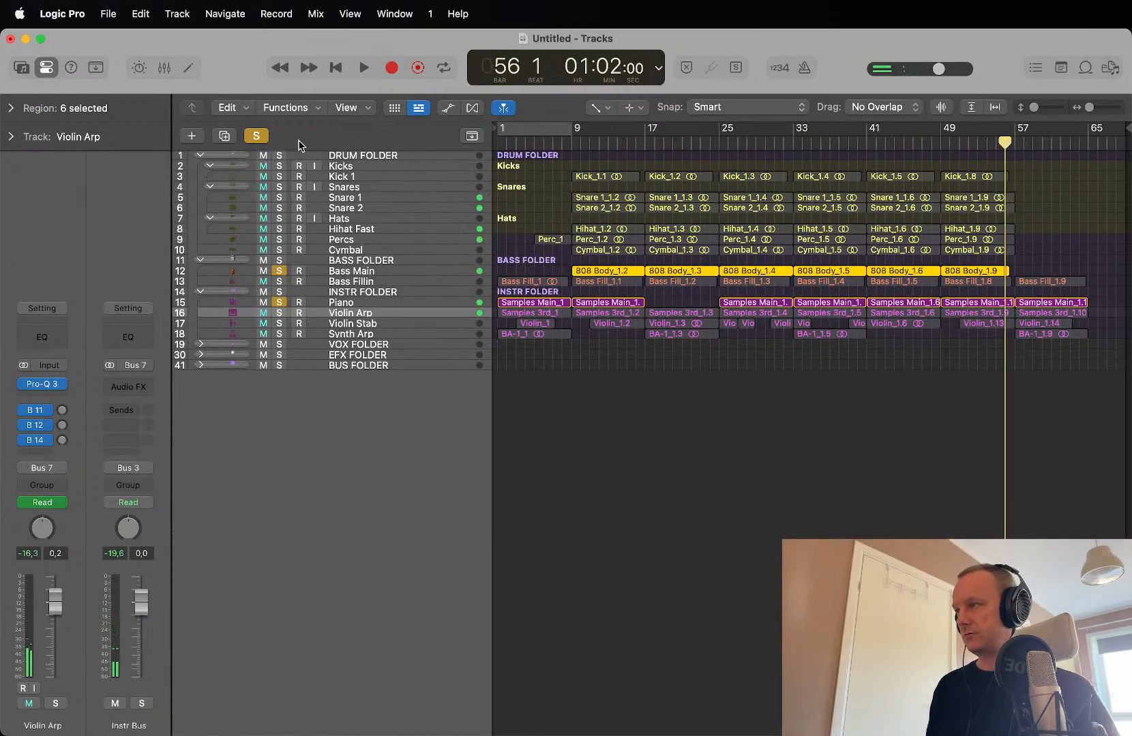
pyautogui.press('ctrl+alt+super+s')
pyautogui.press('super+Down')
pyautogui.press('super+Down')
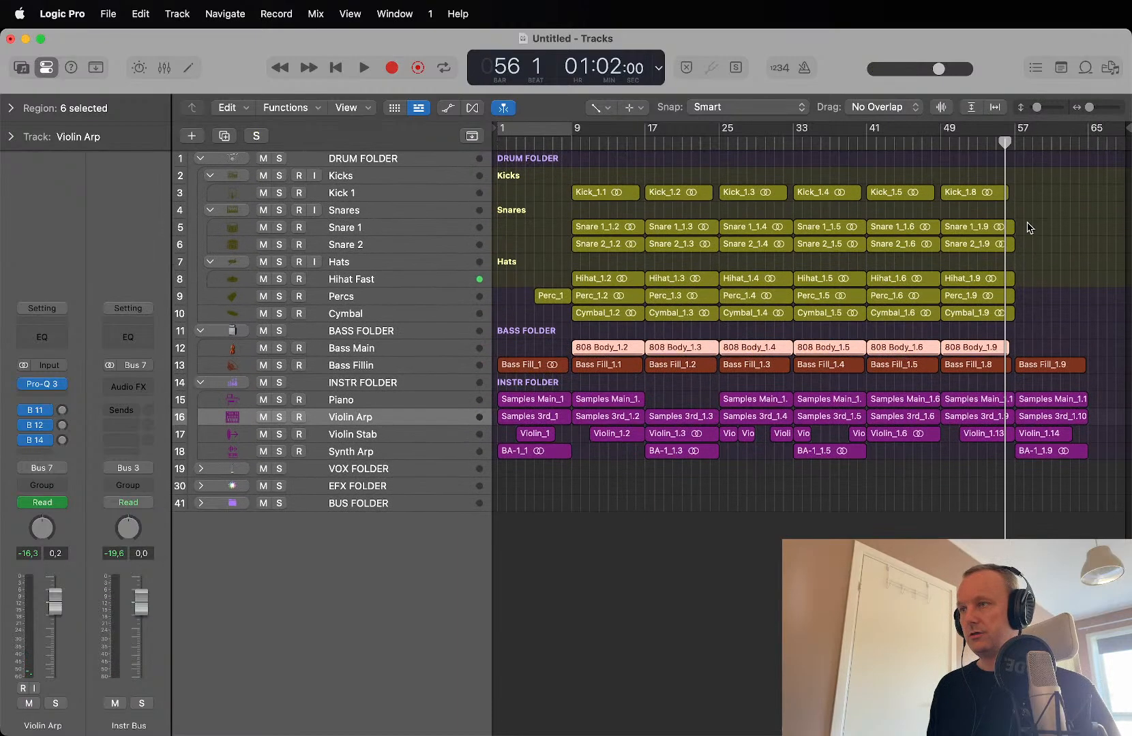
# Step: Play the full mix from bar 56 into bar 58 and examine the Bass Main and Bass Fillin region ends
pyautogui.press('space')
pyautogui.press('super+Right')
pyautogui.press('super+Right')
pyautogui.press('super+Right')
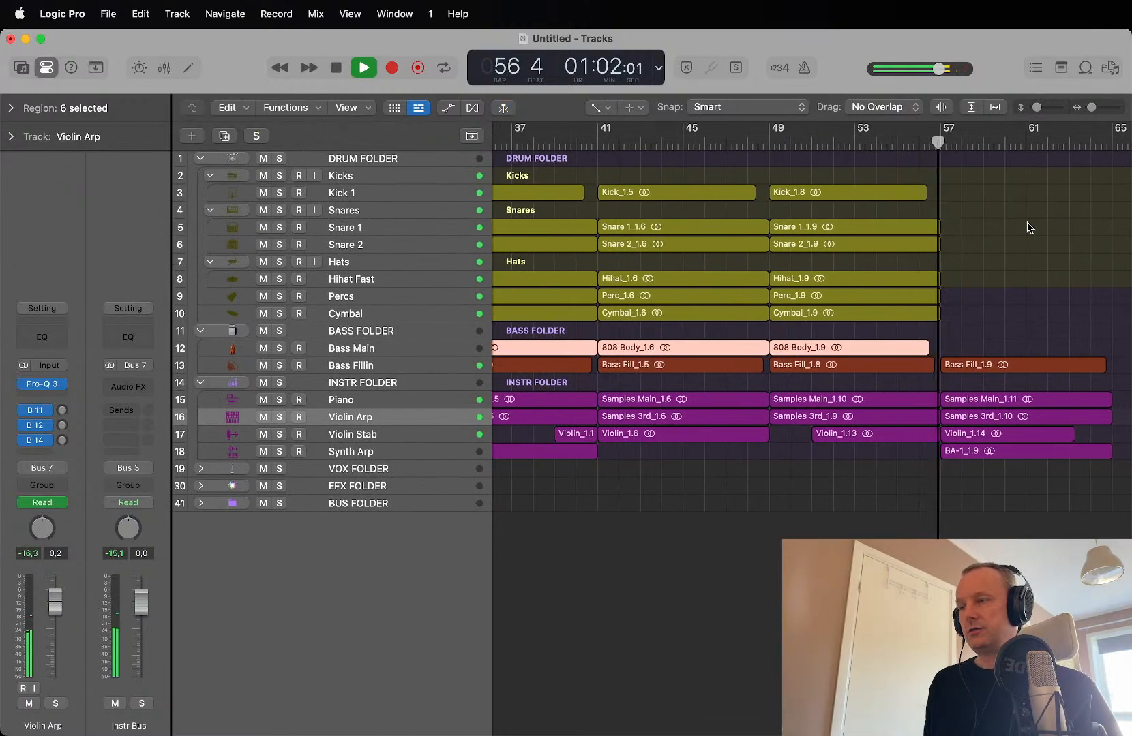
pyautogui.press('super+Down')
pyautogui.press('super+Down')
pyautogui.press('super+Down')
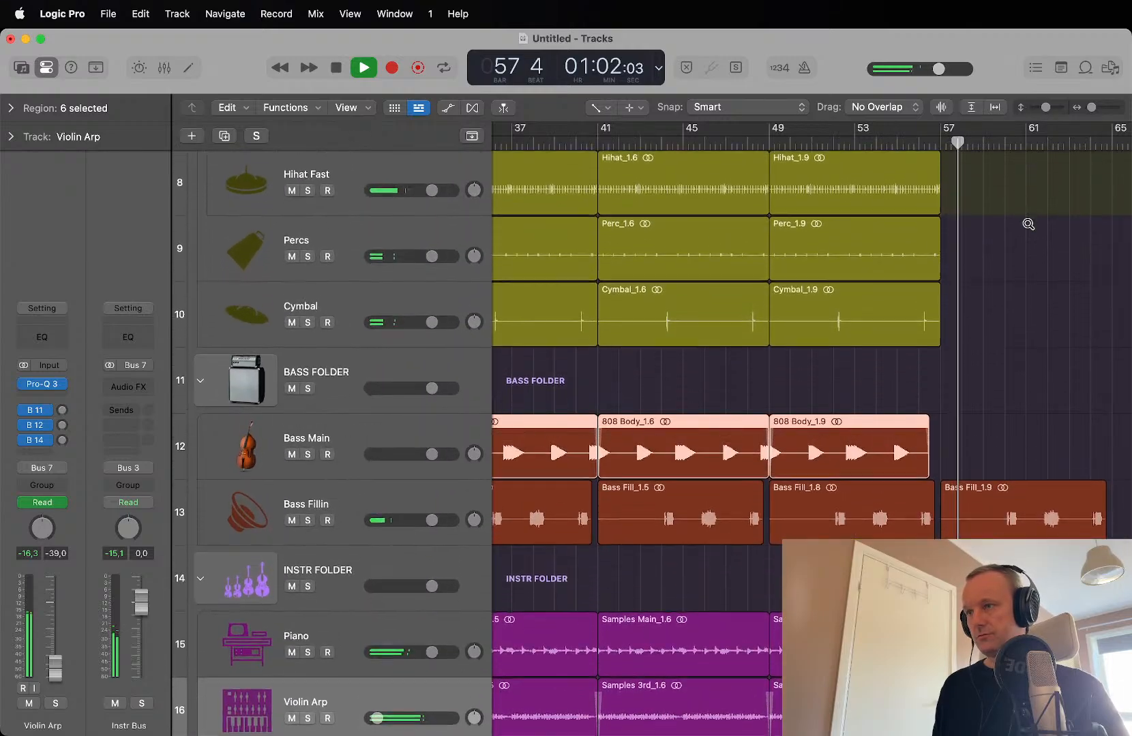
pyautogui.press('super+Right')
pyautogui.press('super+Right')
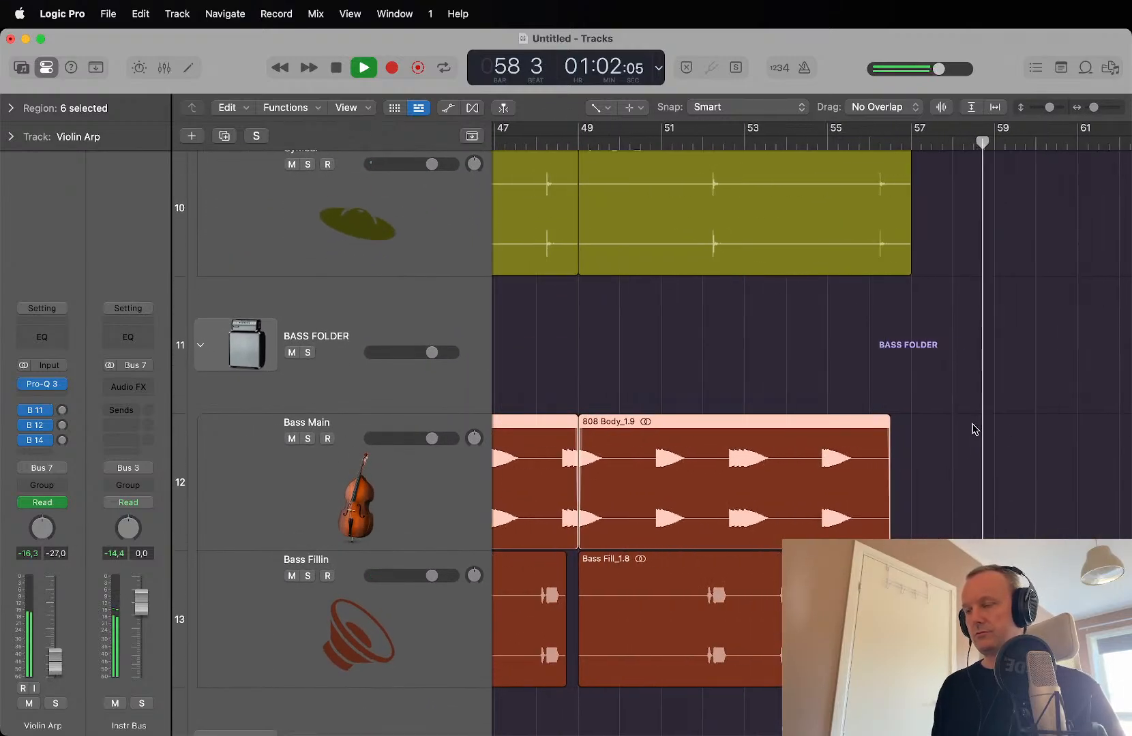
# Step: Delete Bass Fillin's Bass Fill_1.9 region that starts at bar 57
pyautogui.scroll(-5, 975, 429)
pyautogui.press('super+Left')
pyautogui.press('super+Left')
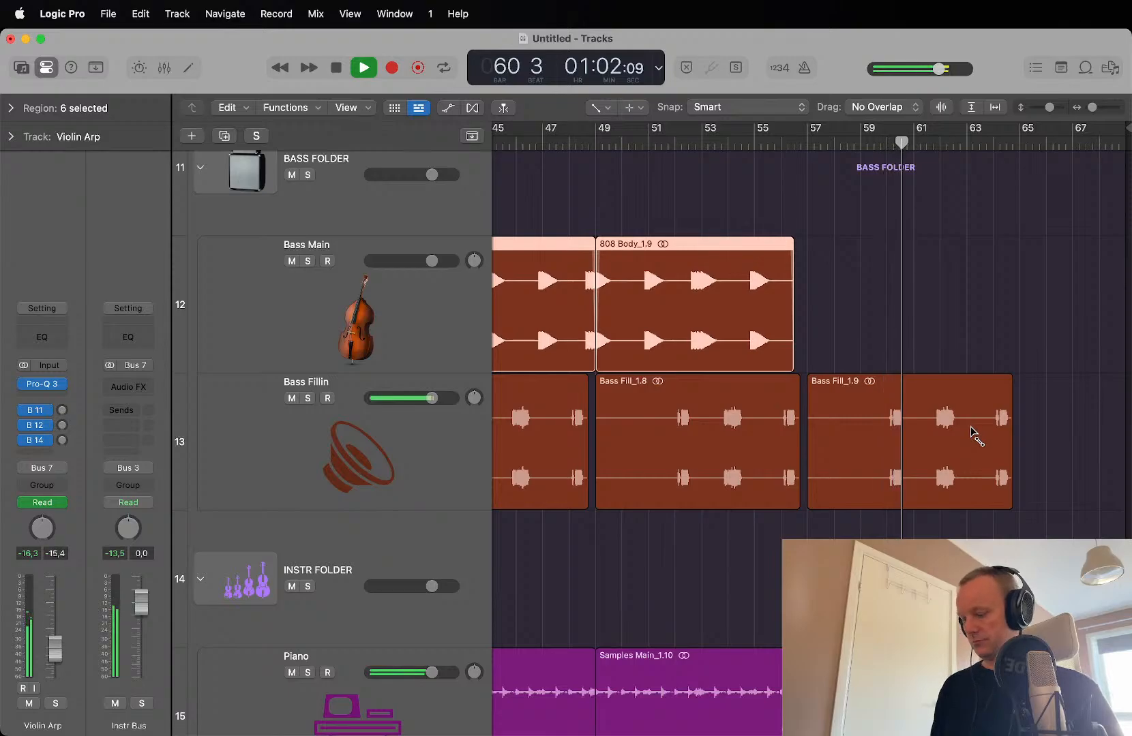
pyautogui.press('space')
pyautogui.click(970, 427)
pyautogui.press('Delete')
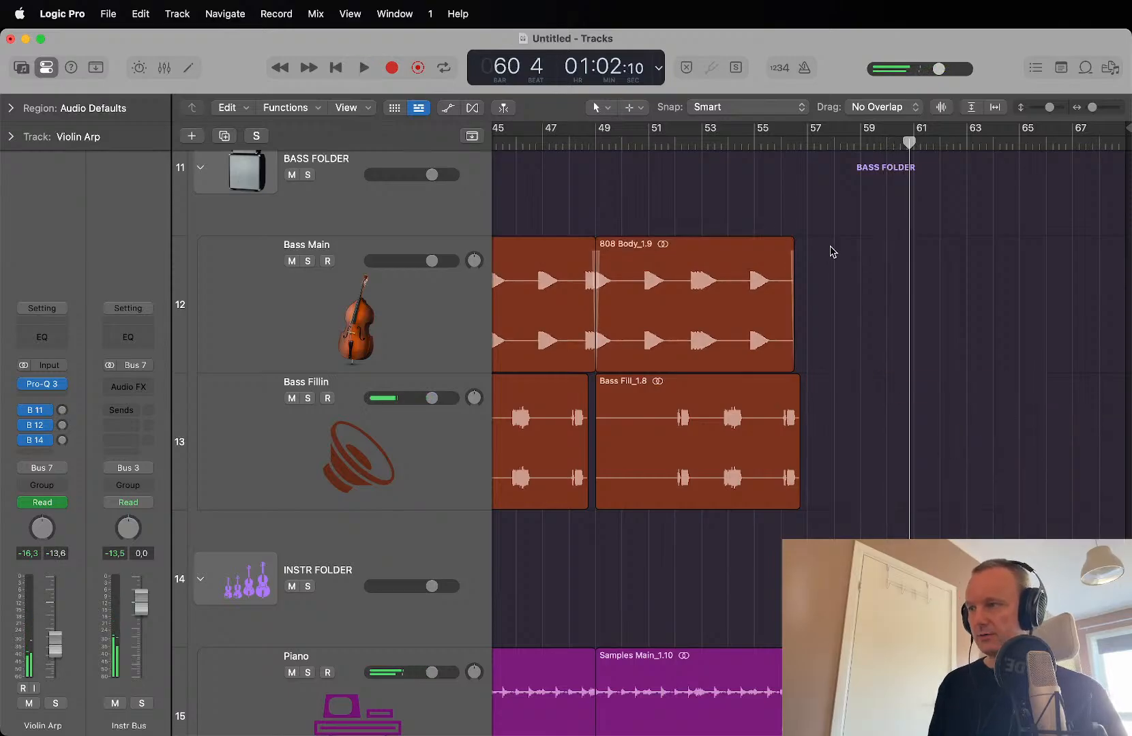
# Step: Play back the transition into bar 57 without the bass fill, and examine the bass and instrument tracks
pyautogui.press('space')
pyautogui.scroll(-10, 897, 305)
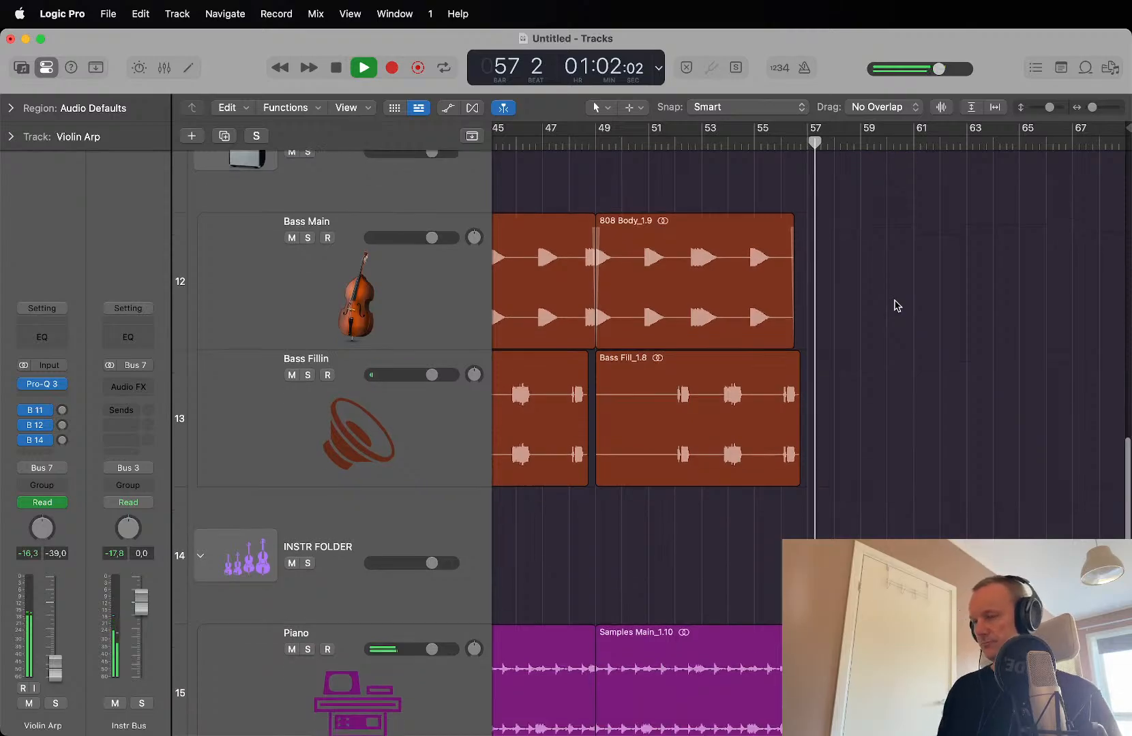
pyautogui.scroll(8, 897, 306)
pyautogui.press('super+Up')
pyautogui.press('super+Up')
pyautogui.press('super+Up')
pyautogui.press('super+Up')
pyautogui.press('super+Up')
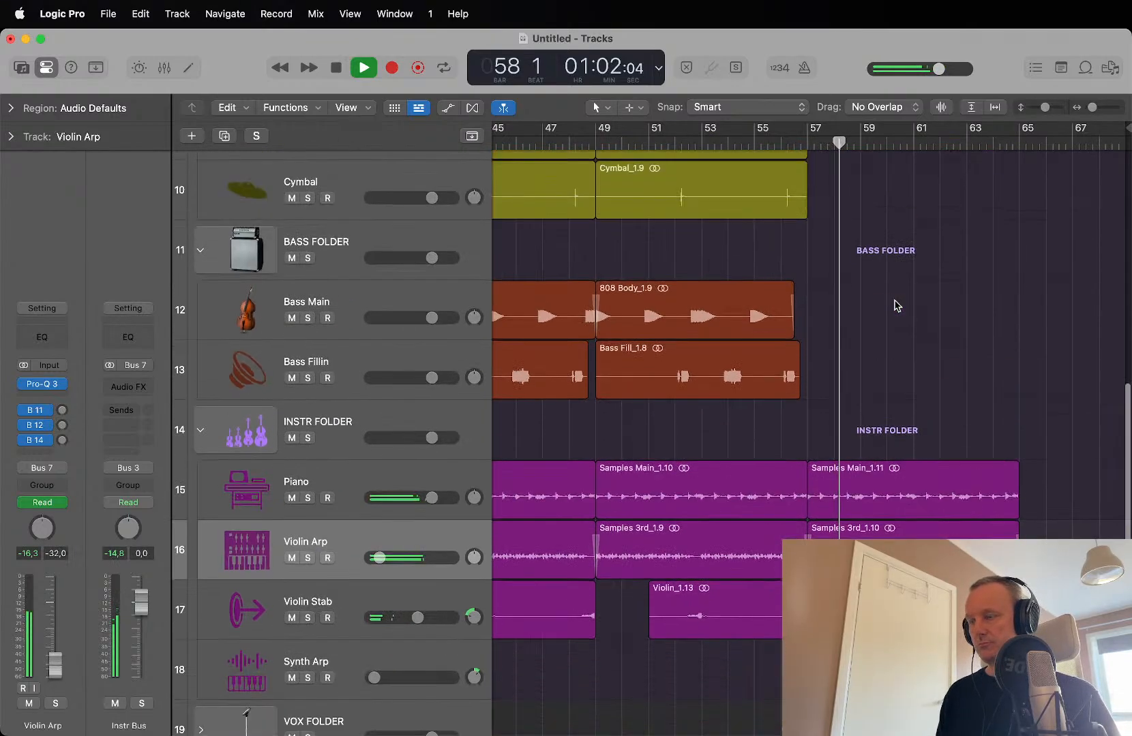
# Step: Show track automation and delete Synth Arp's volume points after about bar 61, leaving a straight fade to −∞ dB at bar 65
pyautogui.press('super+Left')
pyautogui.press('super+Down')
pyautogui.press('super+Down')
pyautogui.press('super+Right')
pyautogui.press('super+Right')
pyautogui.press('super+Right')
pyautogui.press('a')
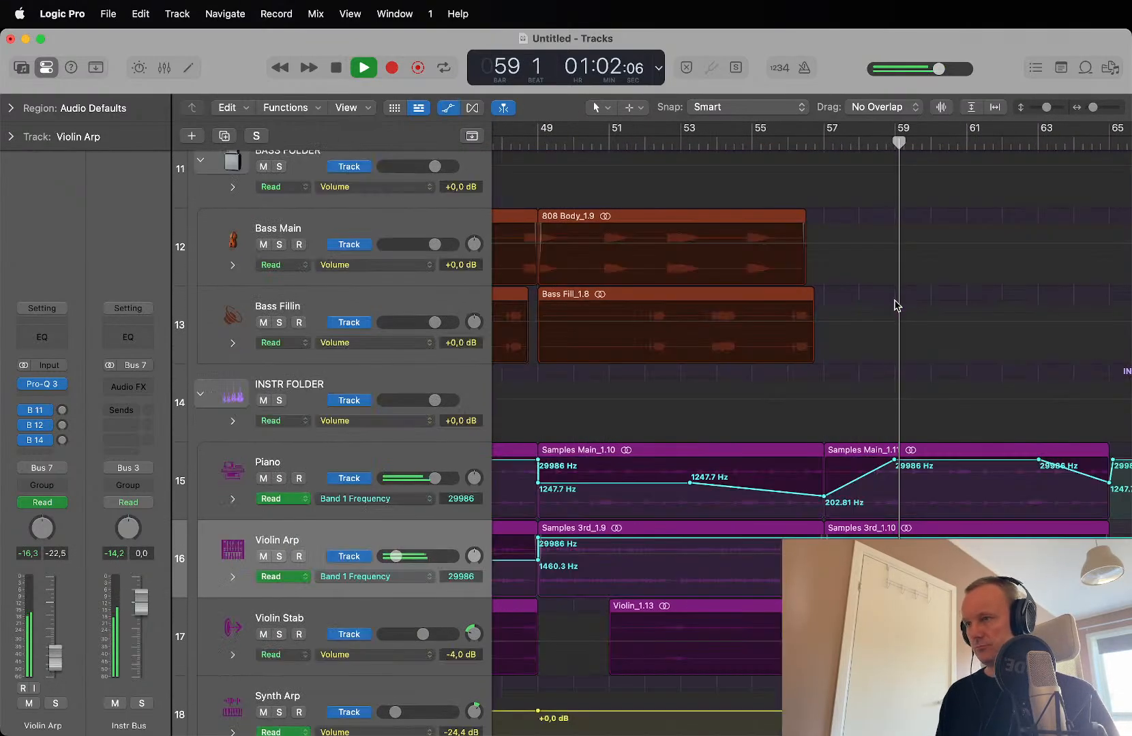
pyautogui.scroll(-5, 897, 305)
pyautogui.hscroll(3, 897, 305)
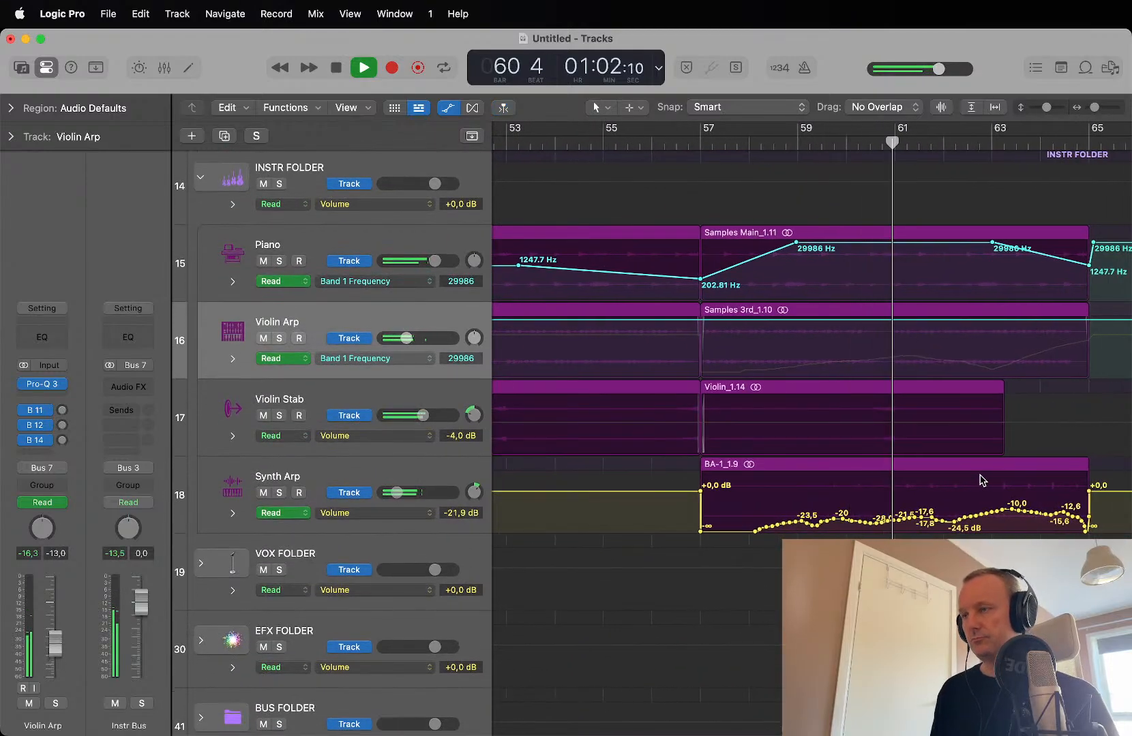
pyautogui.moveTo(944, 535); pyautogui.dragTo(1128, 512)
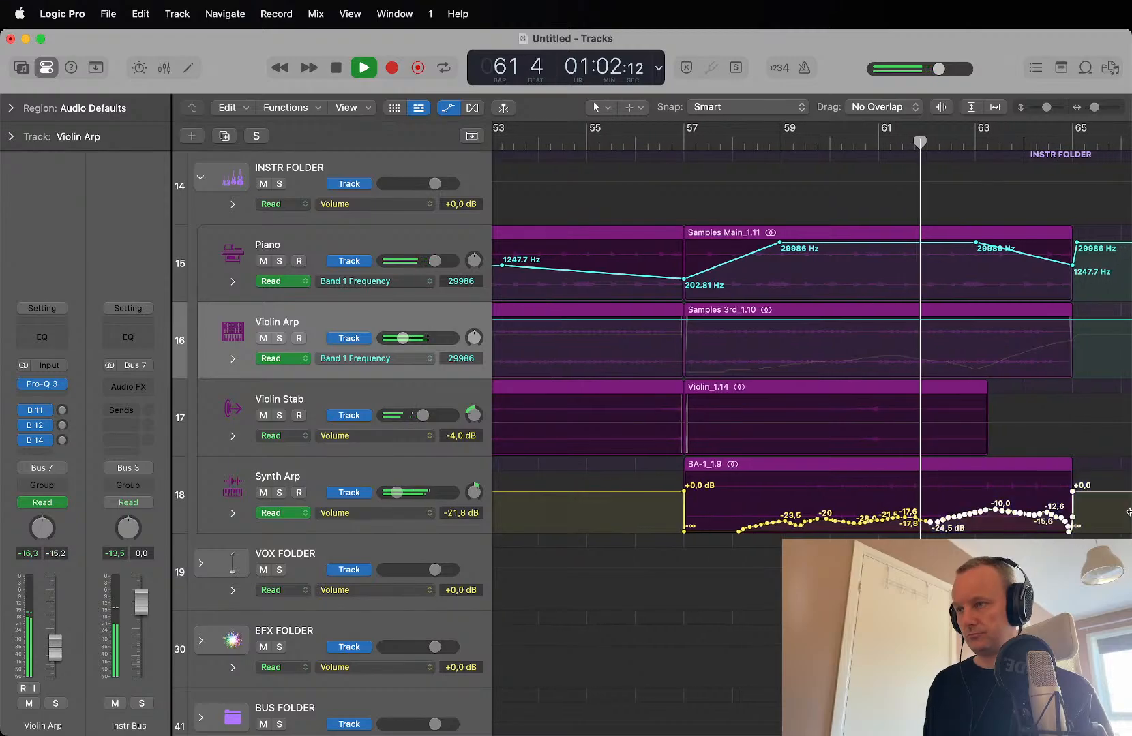
pyautogui.press('Delete')
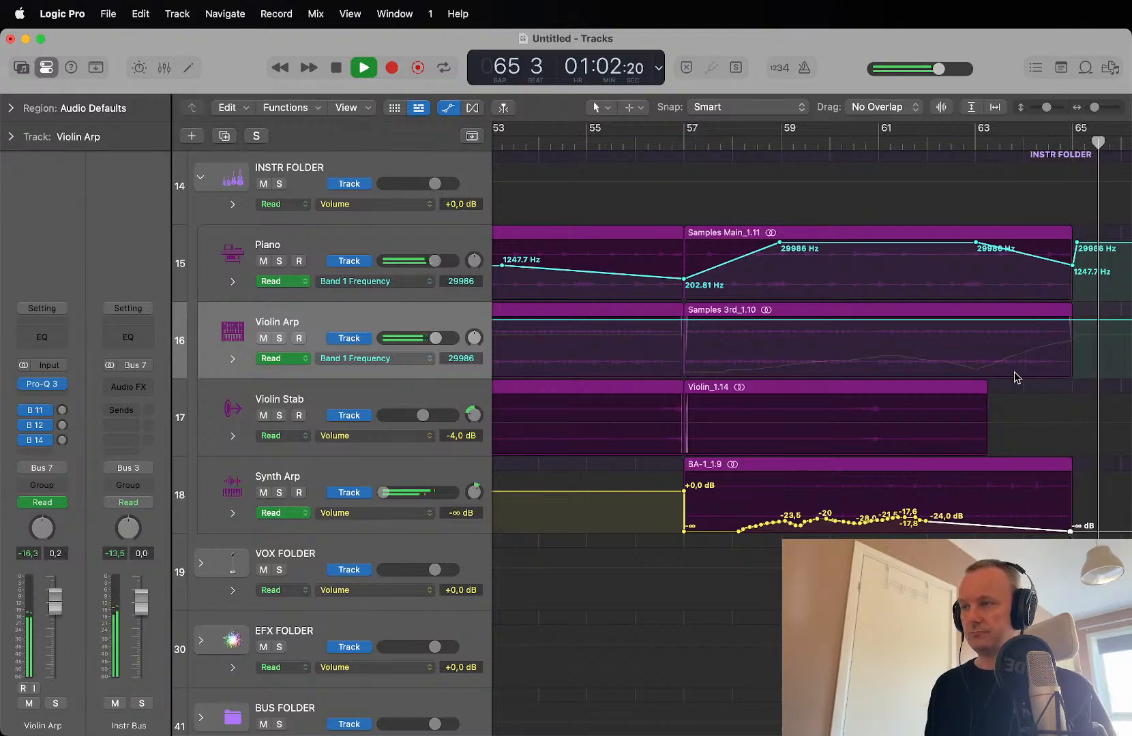
# Step: Lower Piano's Band 1 Frequency automation point at bar 65 to 10.000 Hz
pyautogui.scroll(3, 1054, 383)
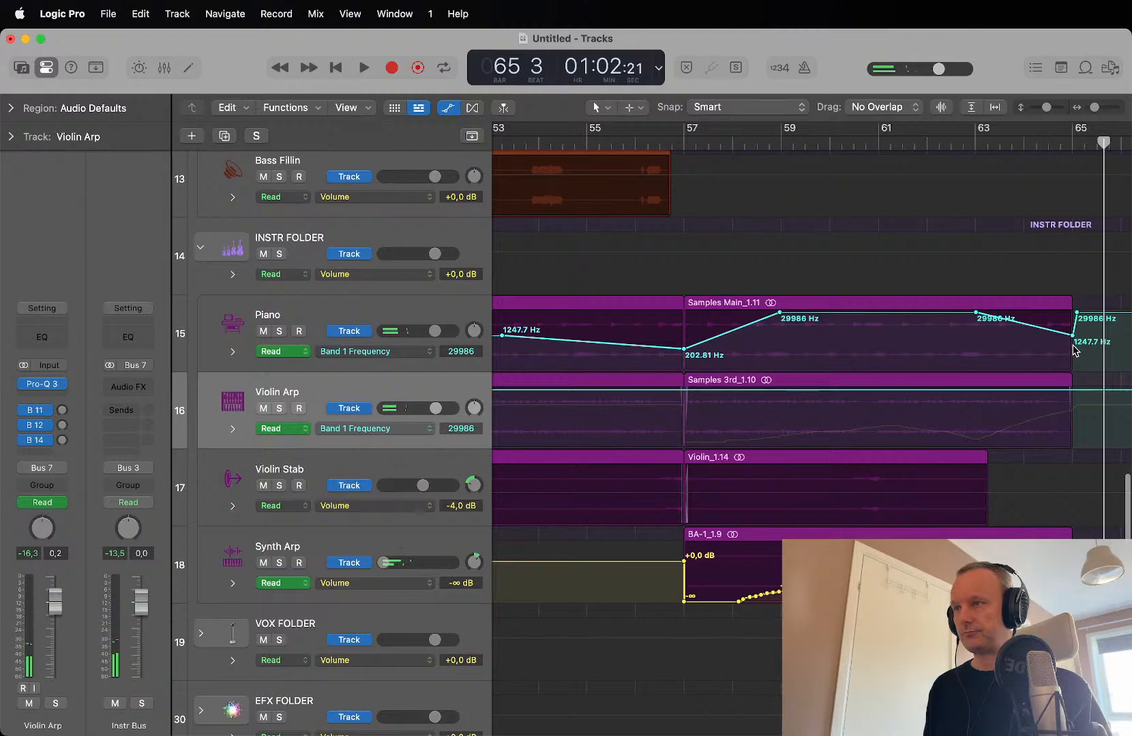
pyautogui.moveTo(1075, 341); pyautogui.dragTo(1072, 369)
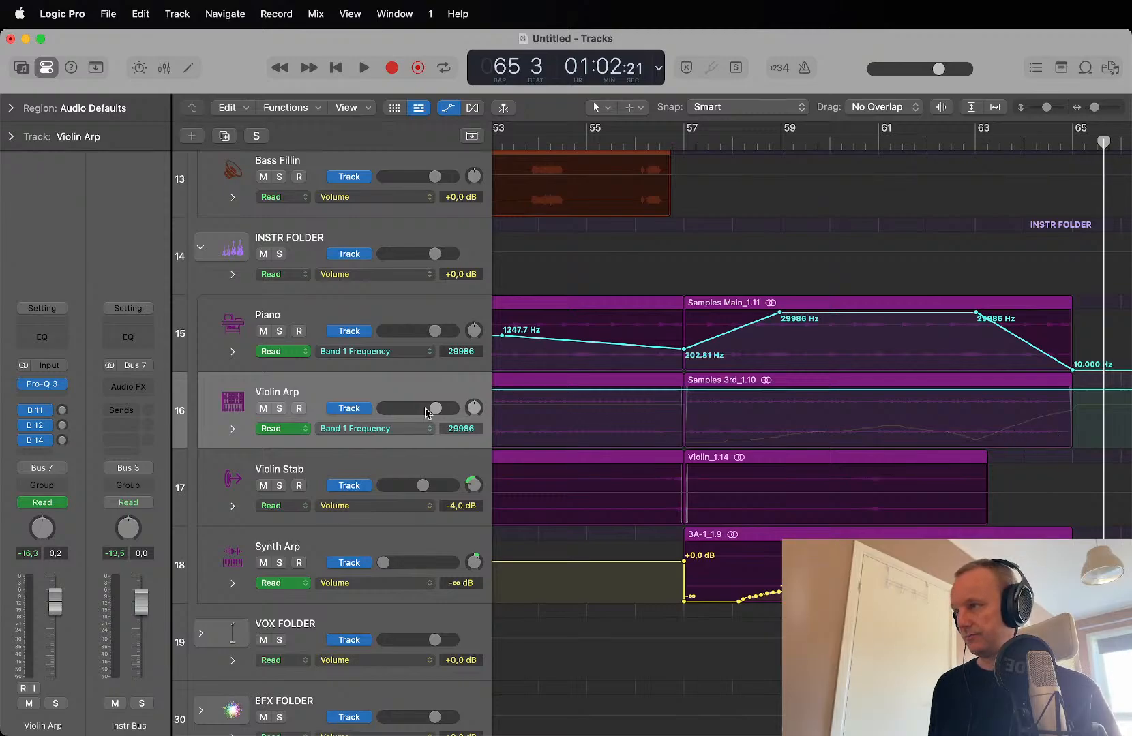
# Step: Display Violin Arp's volume automation and replace the curve after bar 63 with a fade to −∞ dB at bar 65
pyautogui.click(407, 431)
pyautogui.click(428, 410)
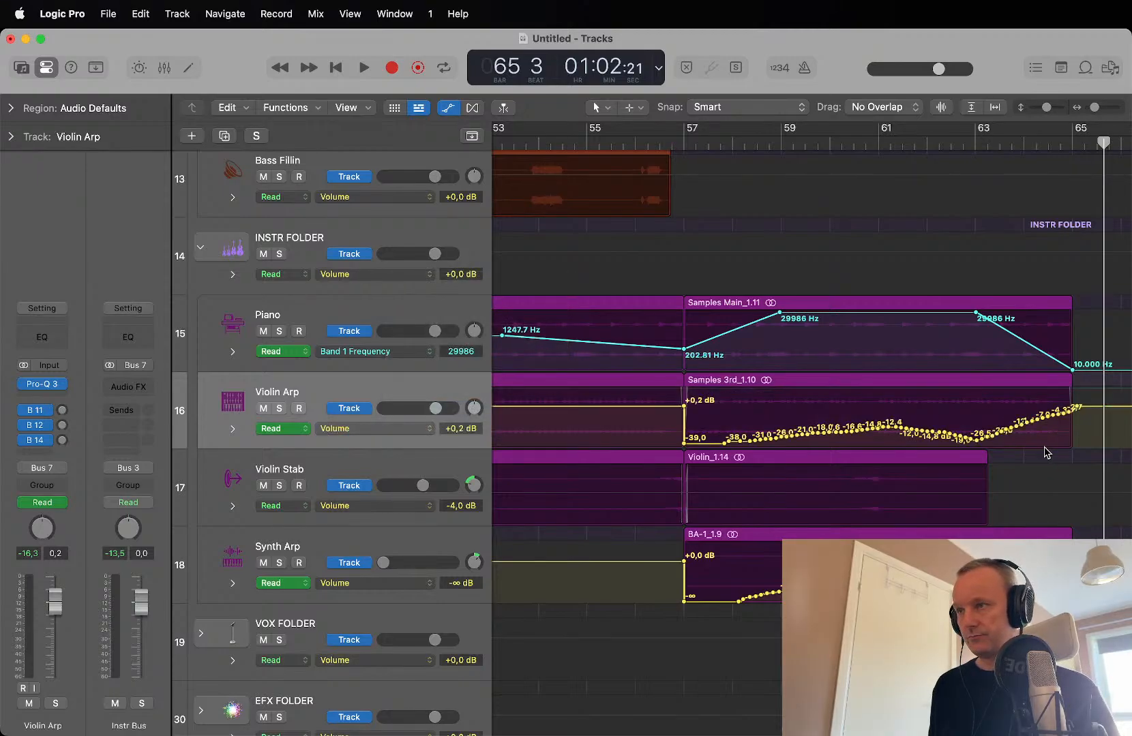
pyautogui.moveTo(1091, 417); pyautogui.dragTo(1077, 456)
pyautogui.press('Delete')
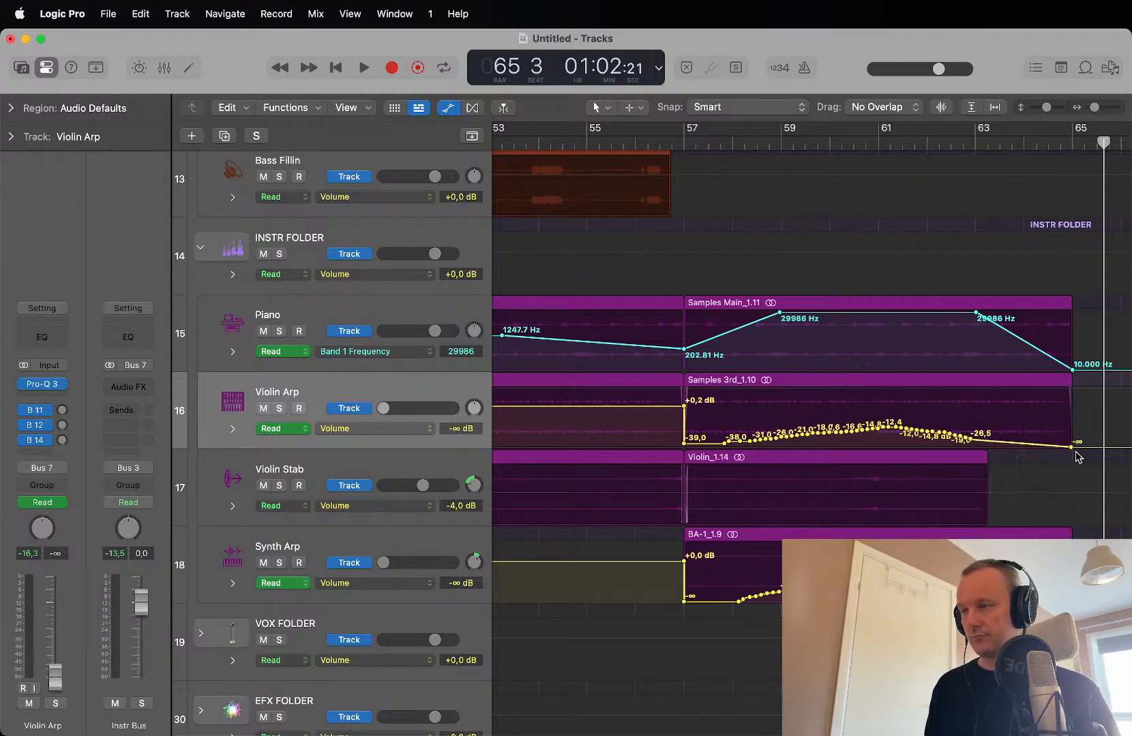
# Step: Add a 28.071 Hz point to Piano's Band 1 Frequency automation at about bar 64, auditioning the ending from around bar 62
pyautogui.doubleClick(939, 145)
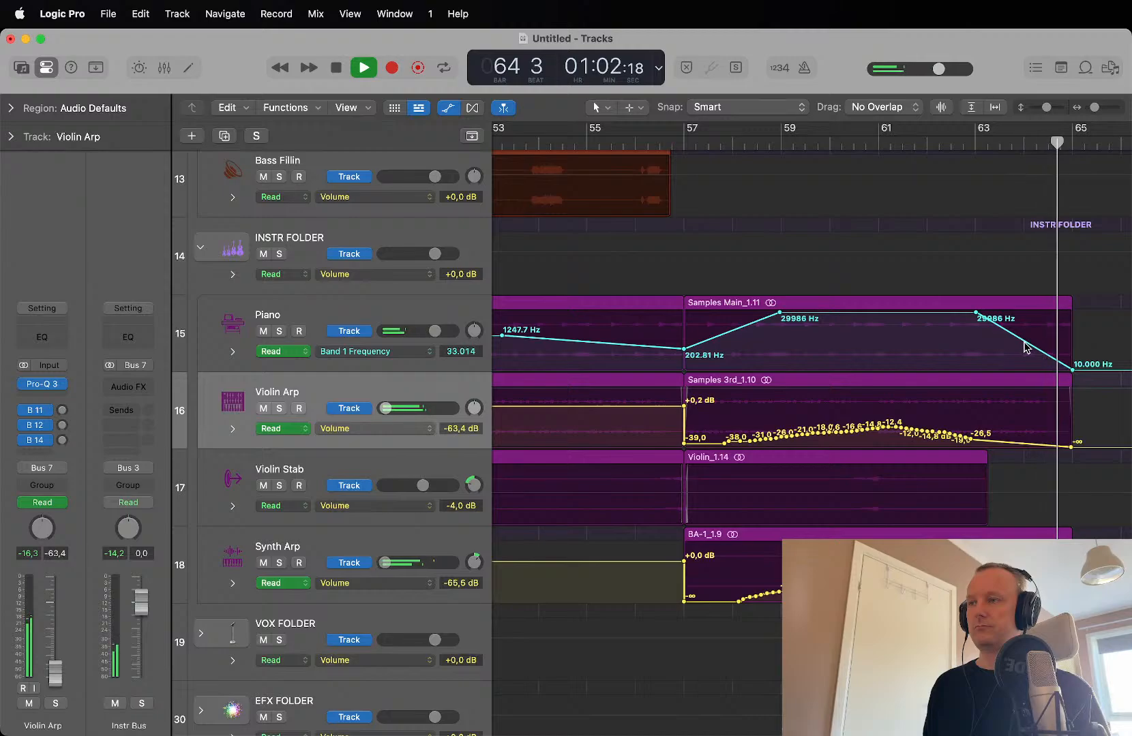
pyautogui.moveTo(1024, 342)
pyautogui.mouseDown()
pyautogui.moveTo(1025, 353)
pyautogui.moveTo(1007, 354)
pyautogui.moveTo(1015, 364)
pyautogui.mouseUp()
pyautogui.click(946, 145)
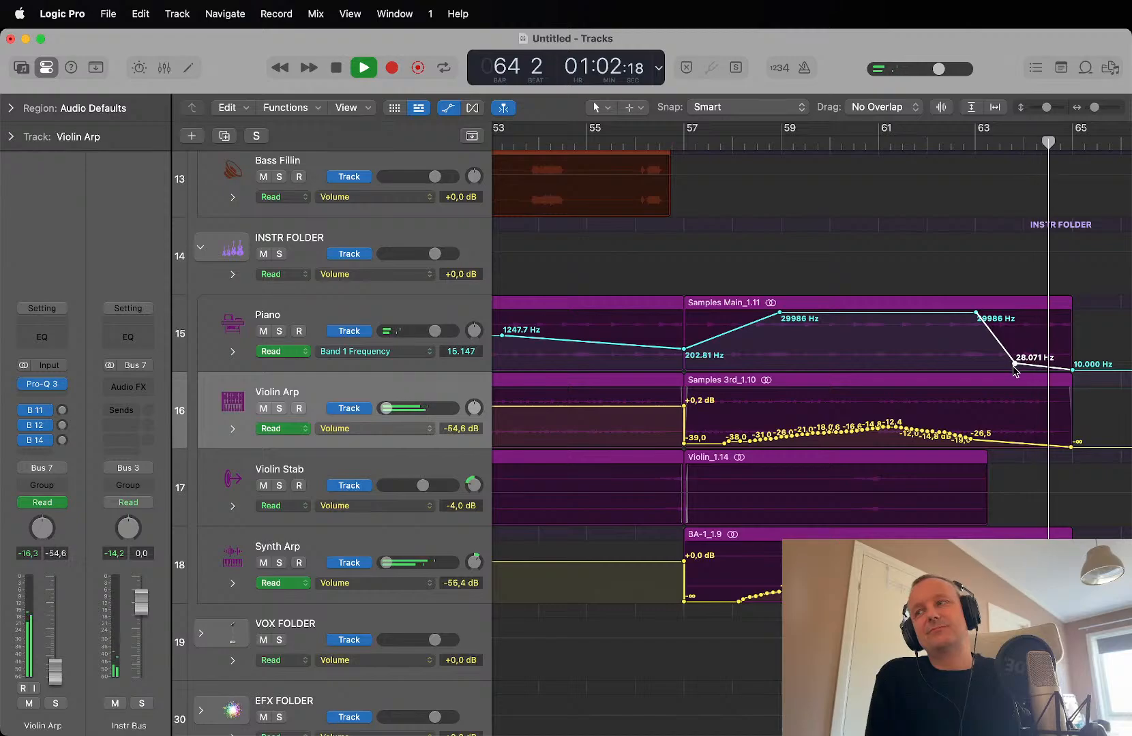
pyautogui.moveTo(1016, 366); pyautogui.dragTo(1040, 365)
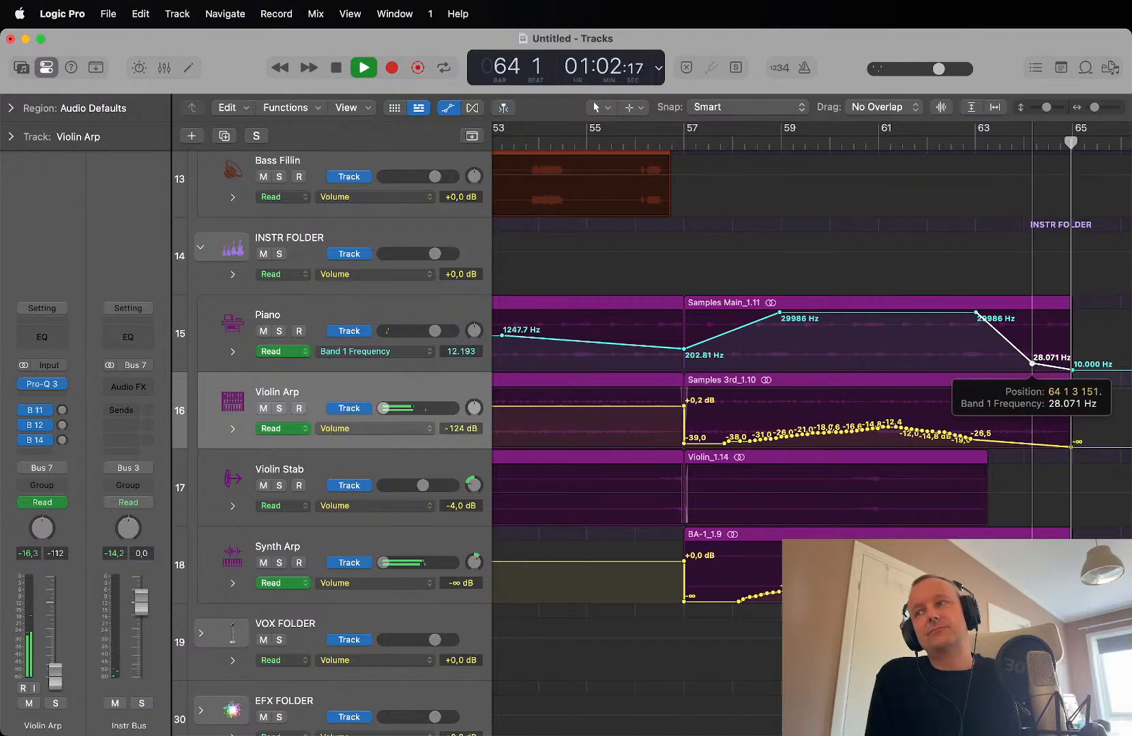
pyautogui.click(975, 147)
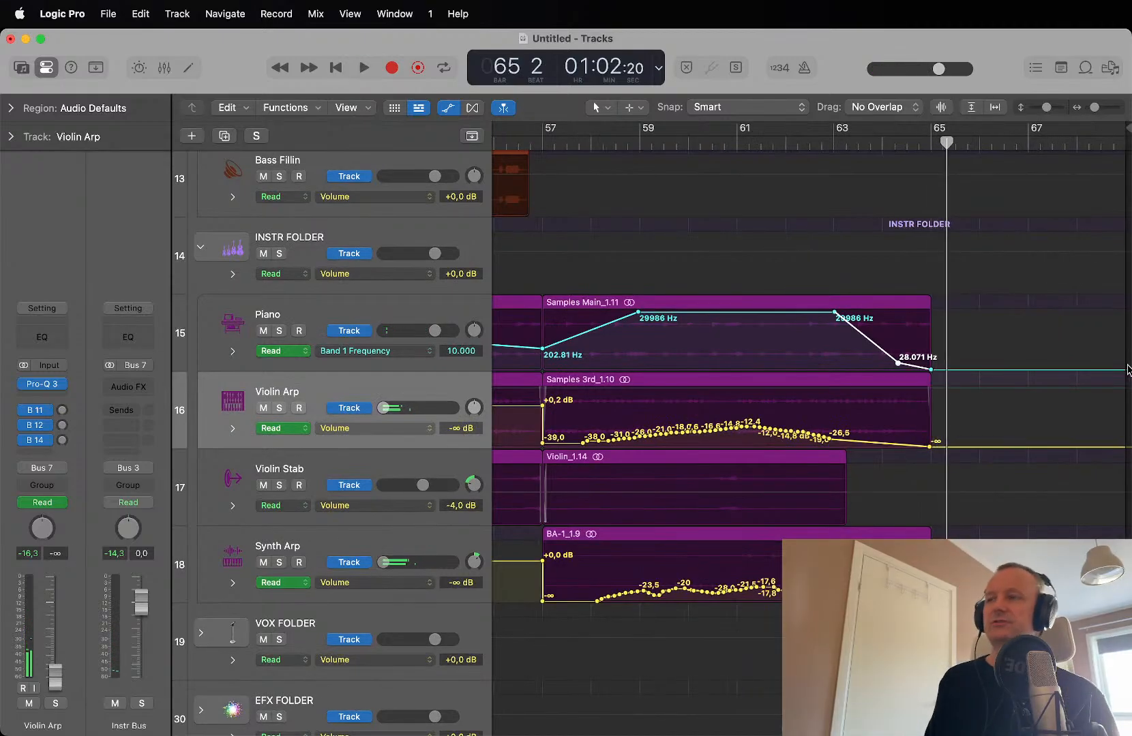
# Step: Hide the automation lanes and play the whole arrangement from bar 1, watching the tracks as they come in
pyautogui.scroll(-3, 1123, 376)
pyautogui.press('a')
pyautogui.scroll(-10, 1122, 374)
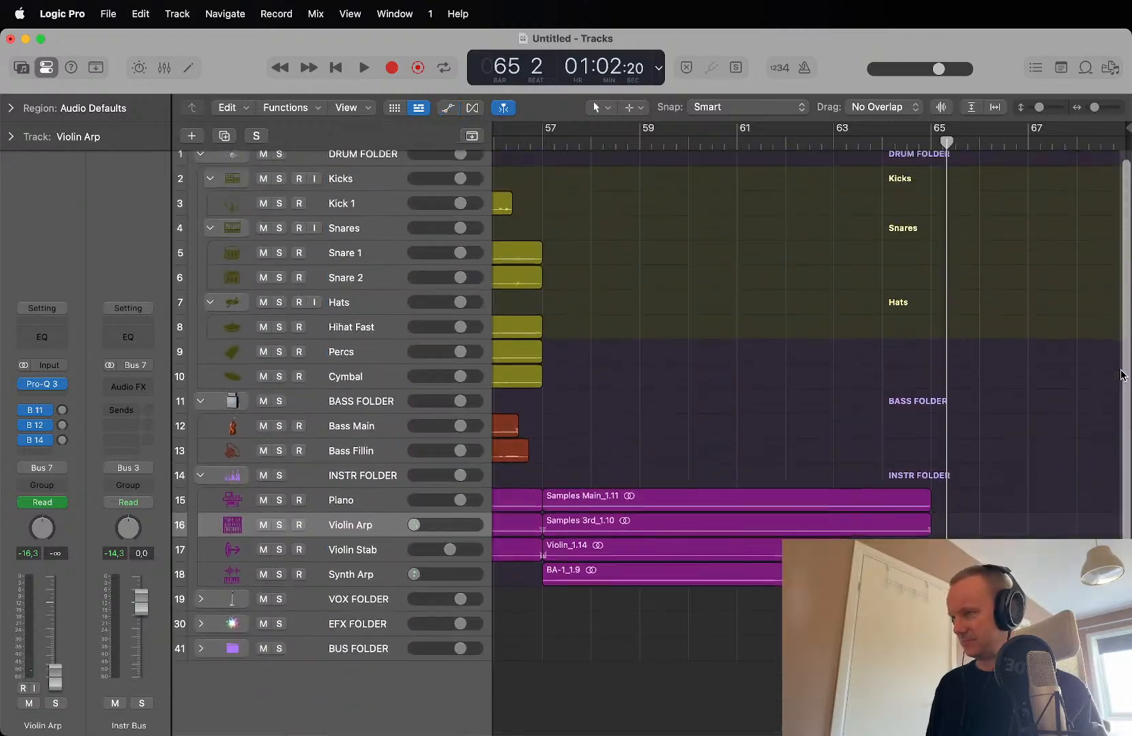
pyautogui.press('Return')
pyautogui.press('space')
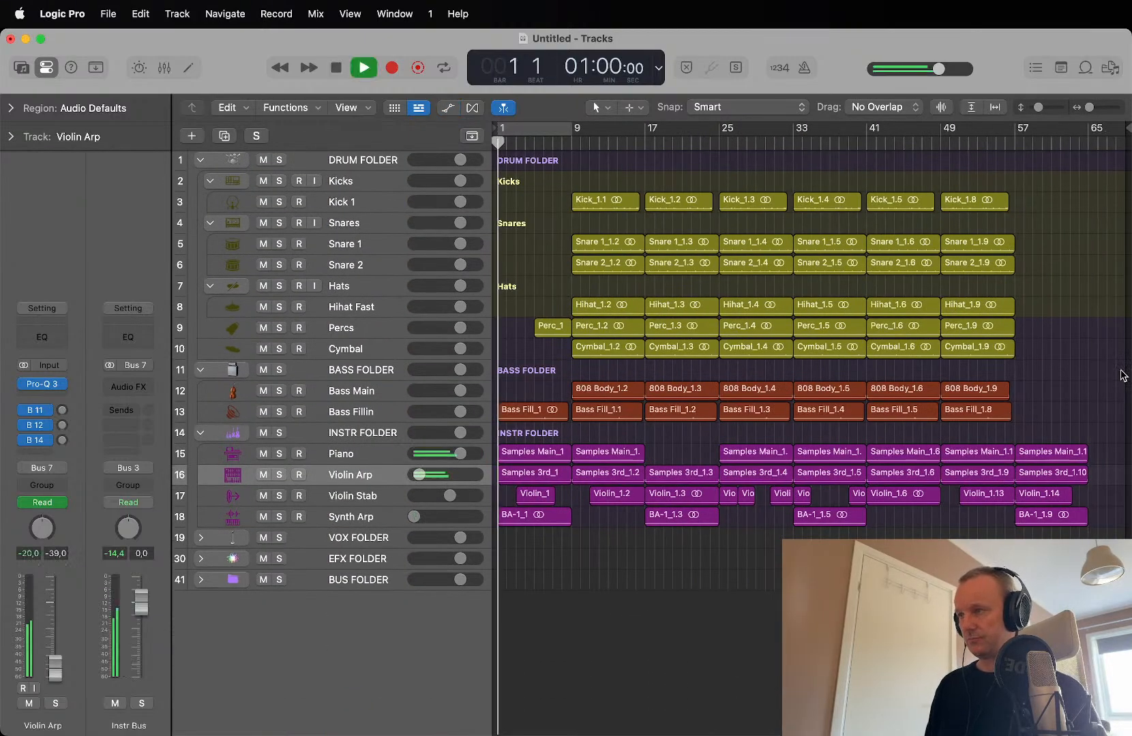
pyautogui.scroll(8, 1122, 375)
pyautogui.scroll(-3, 1121, 375)
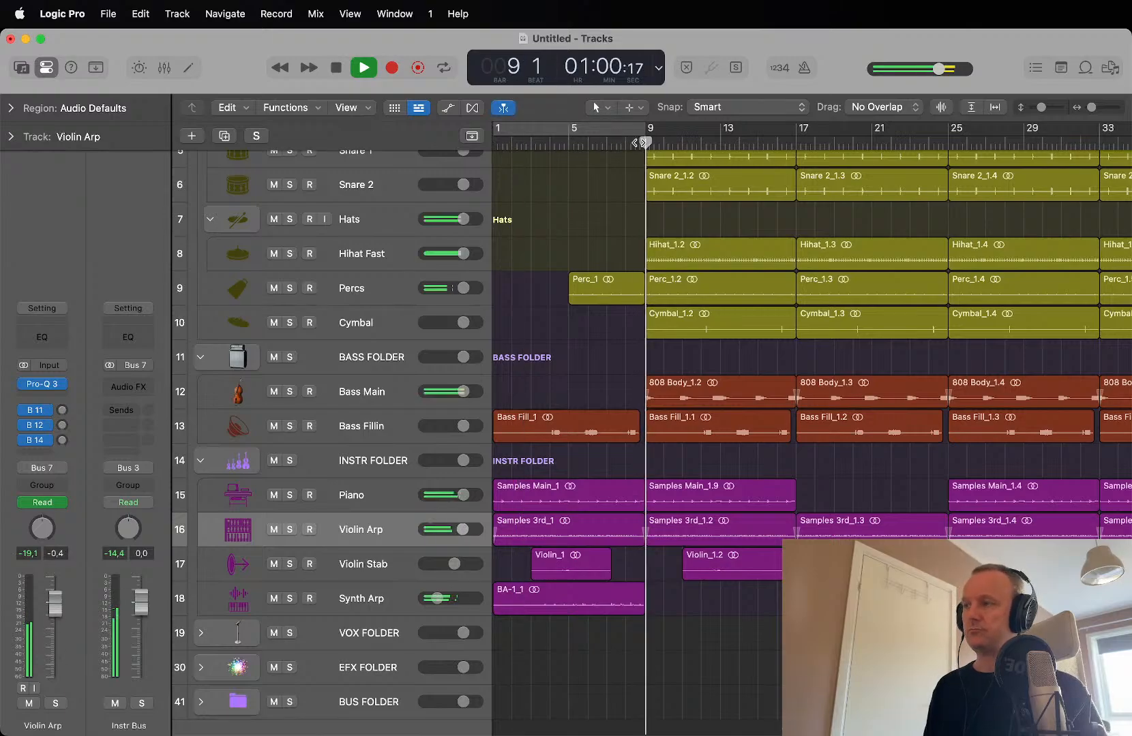
pyautogui.scroll(2, 639, 142)
pyautogui.scroll(2, 639, 142)
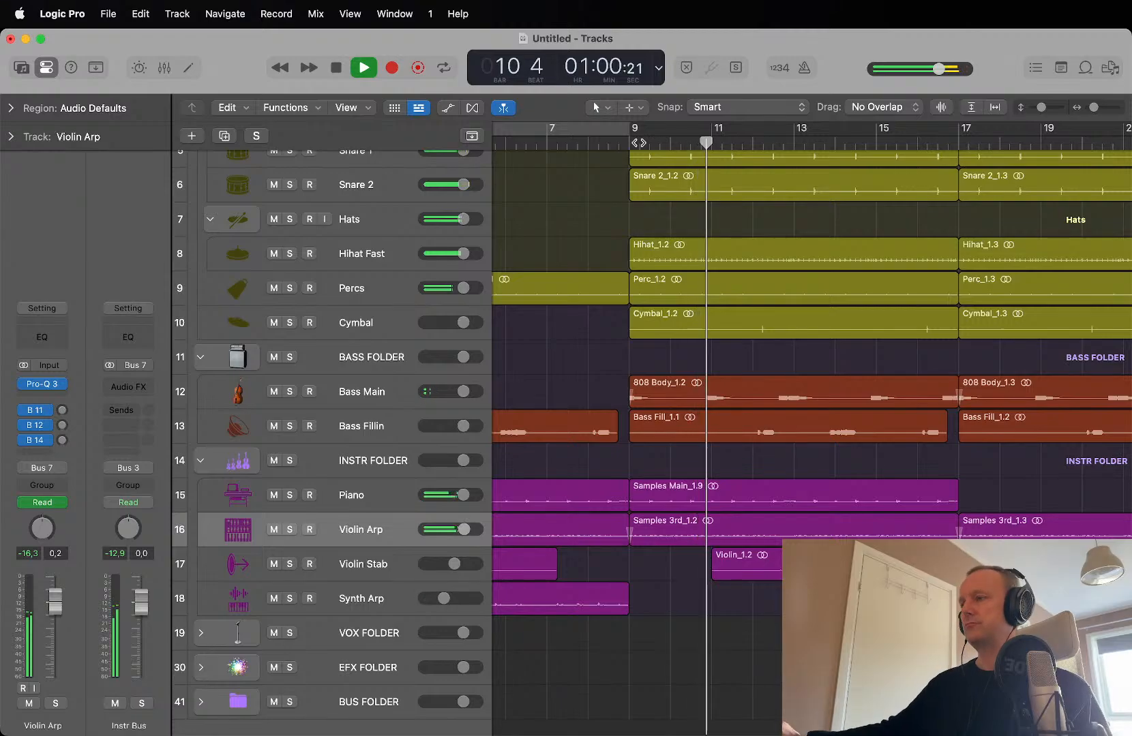
# Step: Copy a cymbal region to the section before bar 9 and trim its start to just before bar 6
pyautogui.press('super+Right')
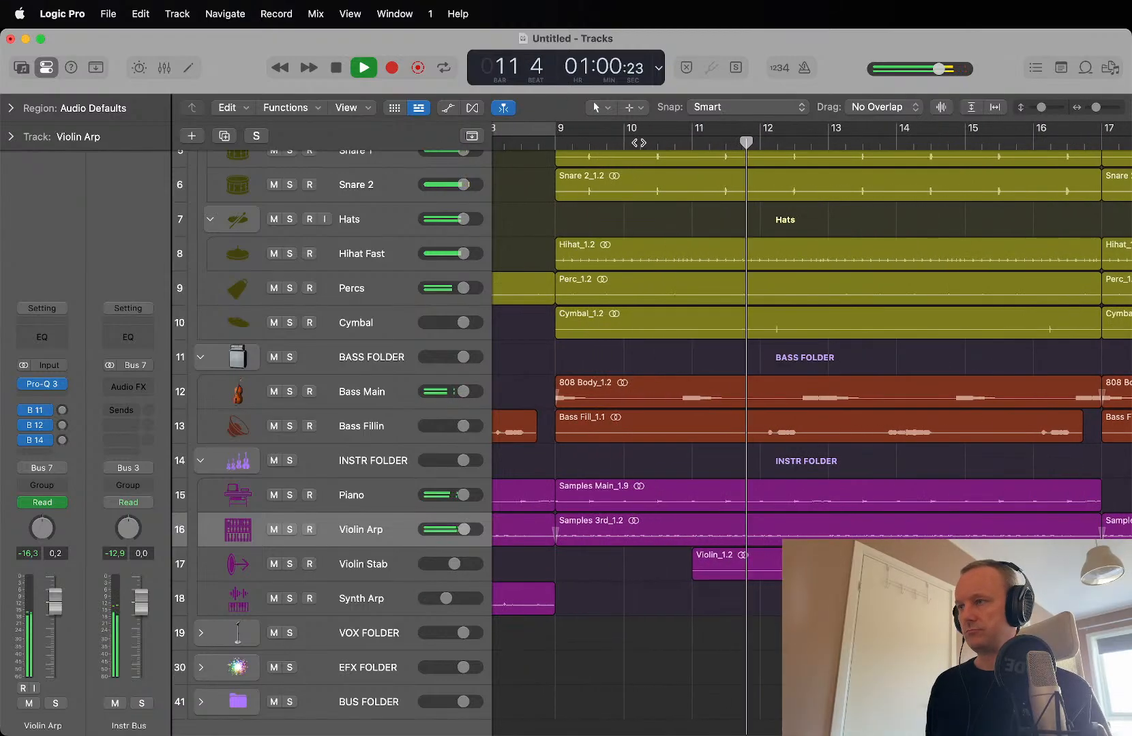
pyautogui.press('super+Down')
pyautogui.press('super+Down')
pyautogui.scroll(3, 639, 143)
pyautogui.scroll(4, 638, 142)
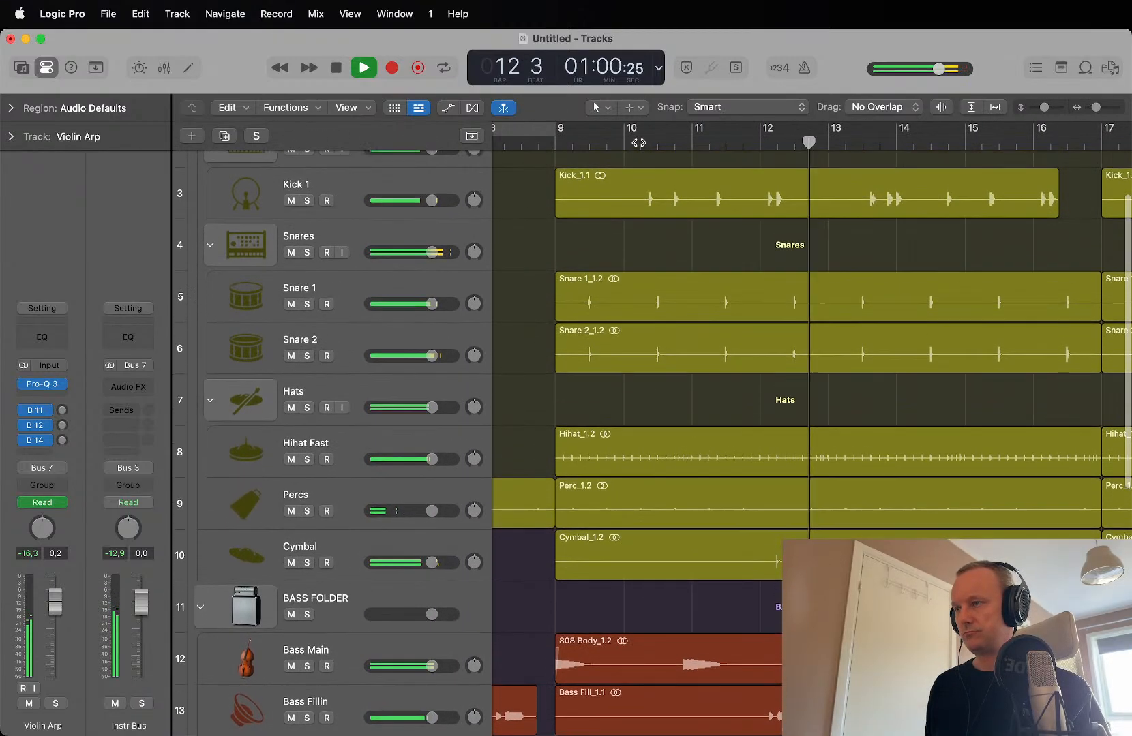
pyautogui.scroll(-3, 639, 143)
pyautogui.scroll(-3, 638, 142)
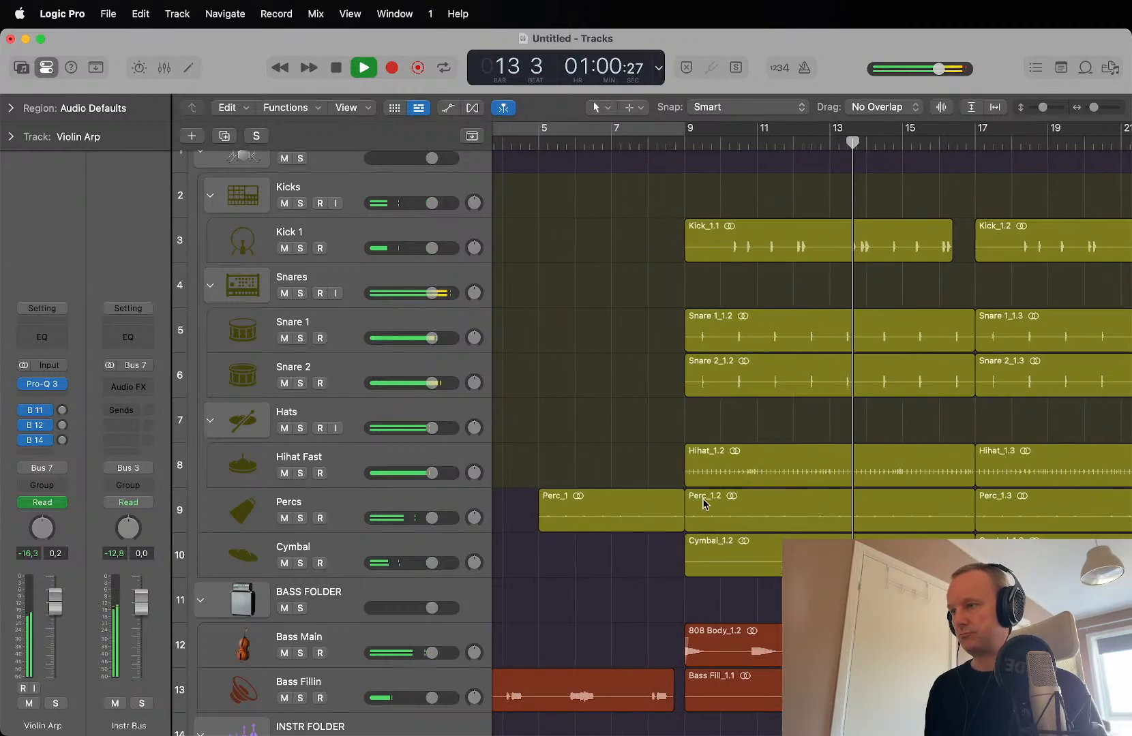
pyautogui.moveTo(754, 559); pyautogui.dragTo(670, 583)
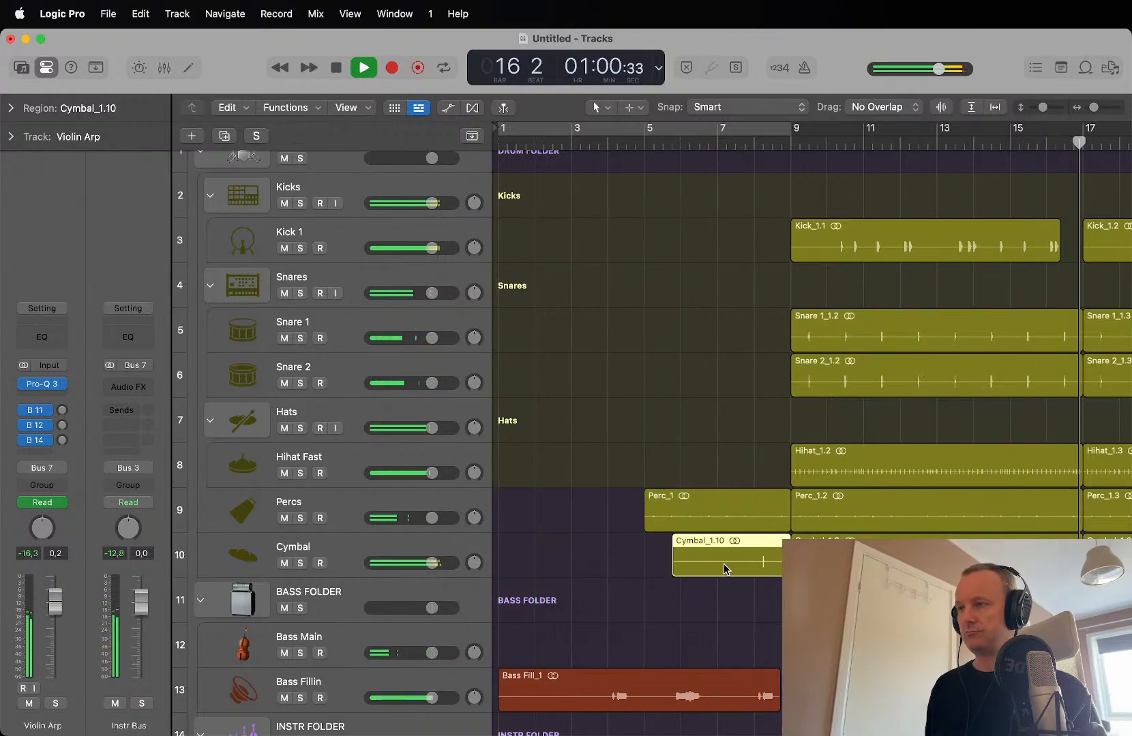
# Step: Trim the end of the Hihat_1.3 region on the Hihat Fast track back from bar 25 to bar 23
pyautogui.scroll(3, 724, 569)
pyautogui.hscroll(10, 724, 568)
pyautogui.scroll(1, 725, 568)
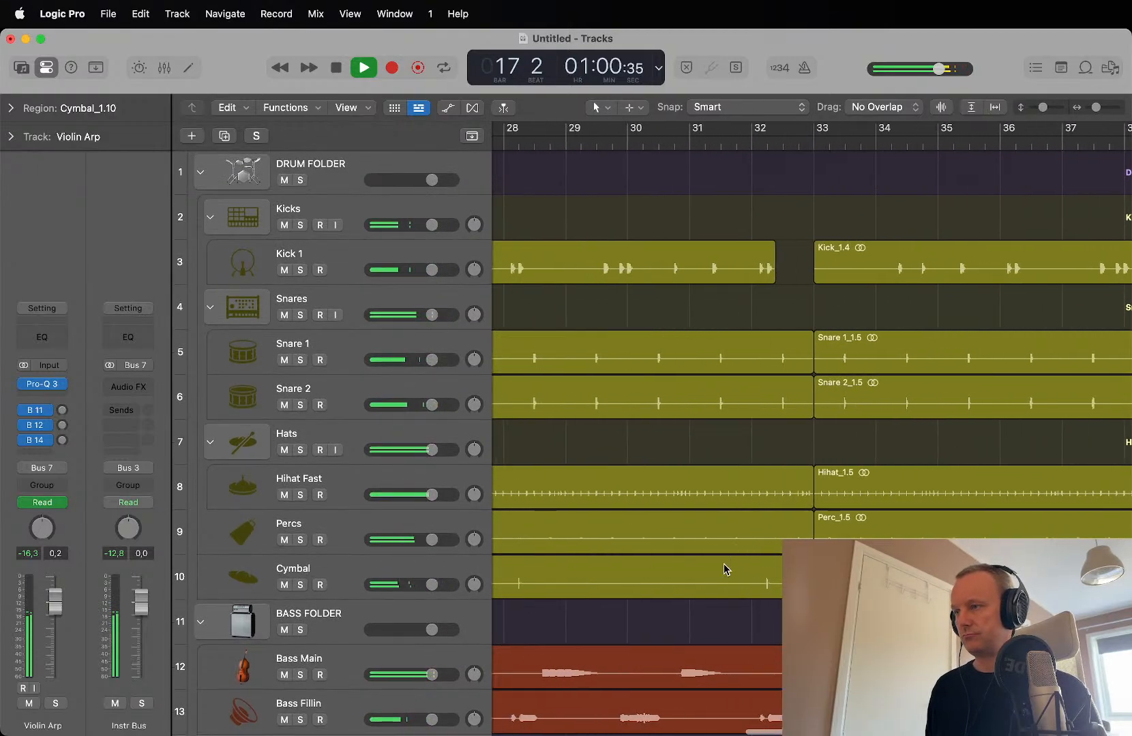
pyautogui.hscroll(-3, 725, 569)
pyautogui.scroll(5, 724, 568)
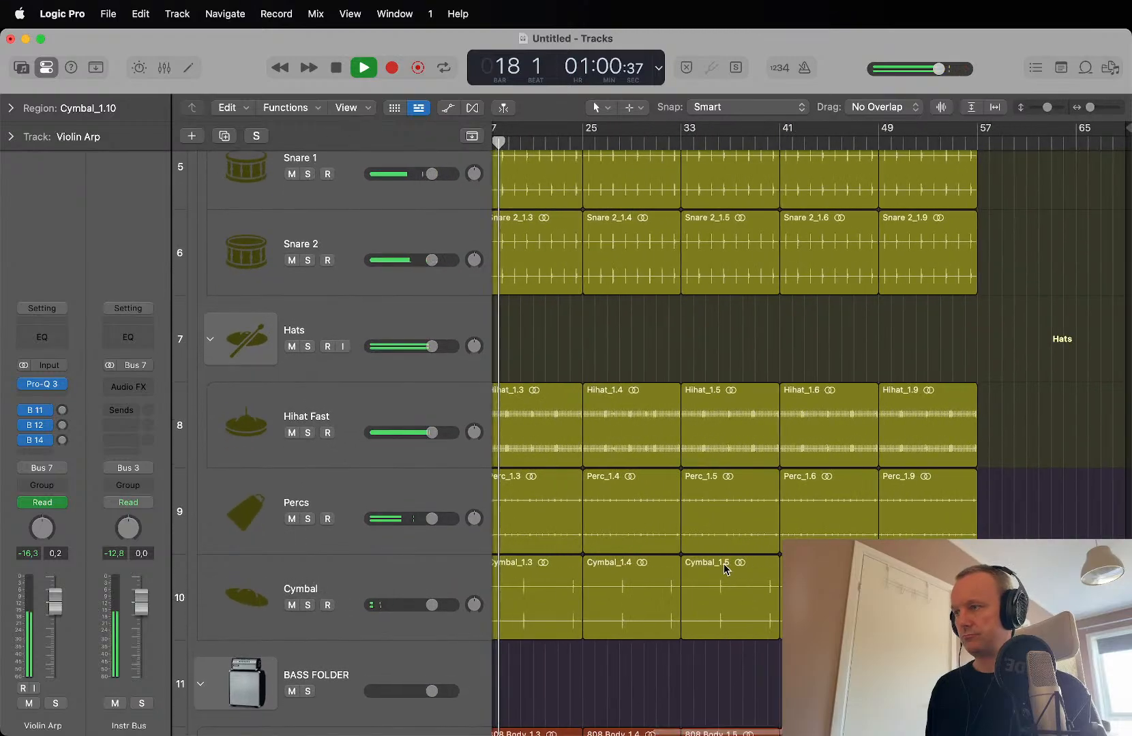
pyautogui.scroll(6, 724, 568)
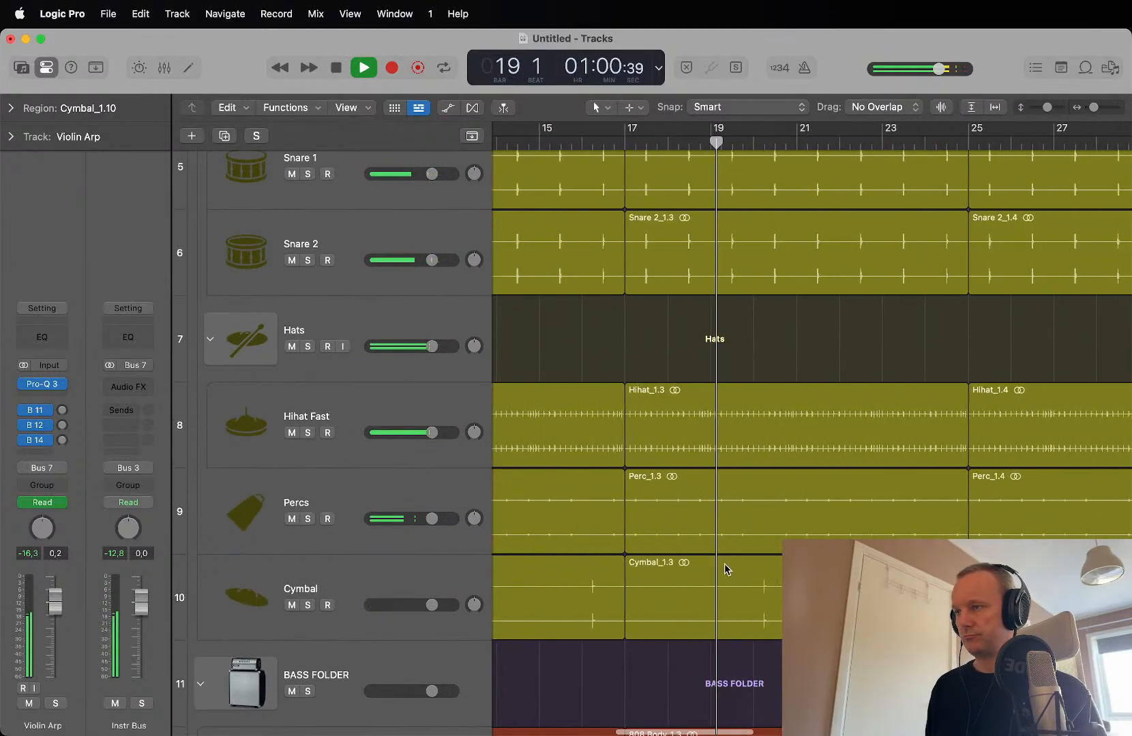
pyautogui.scroll(3, 725, 568)
pyautogui.hscroll(5, 725, 568)
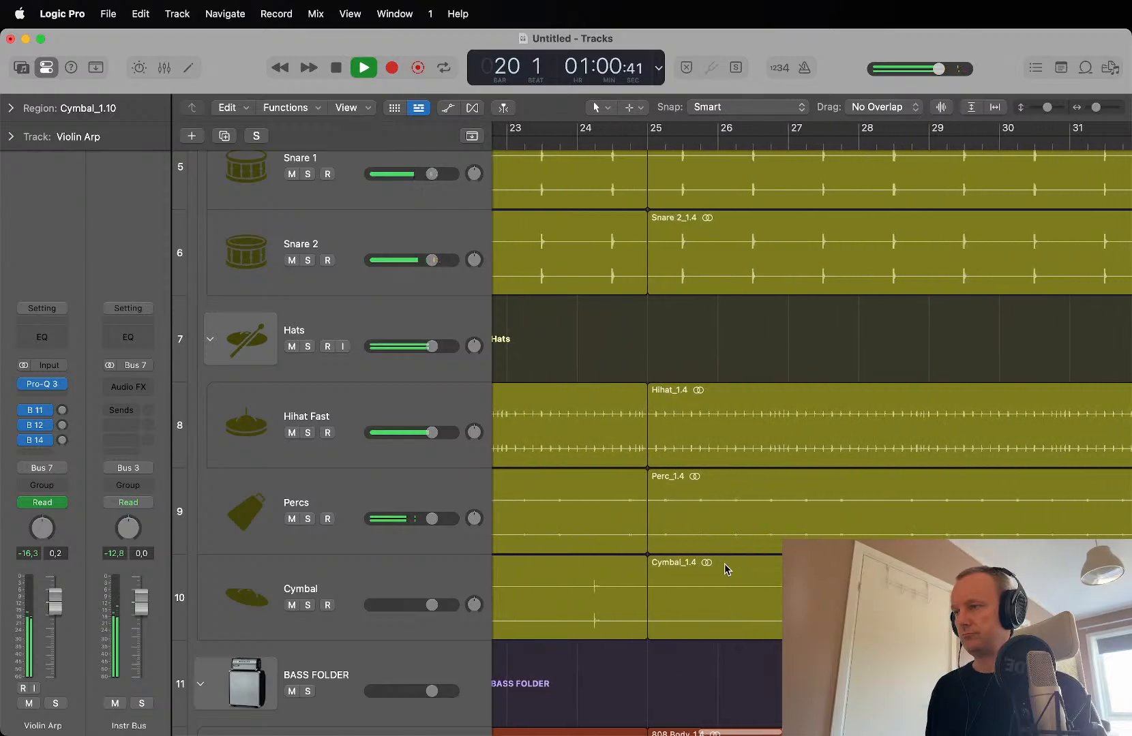
pyautogui.hscroll(-5, 725, 569)
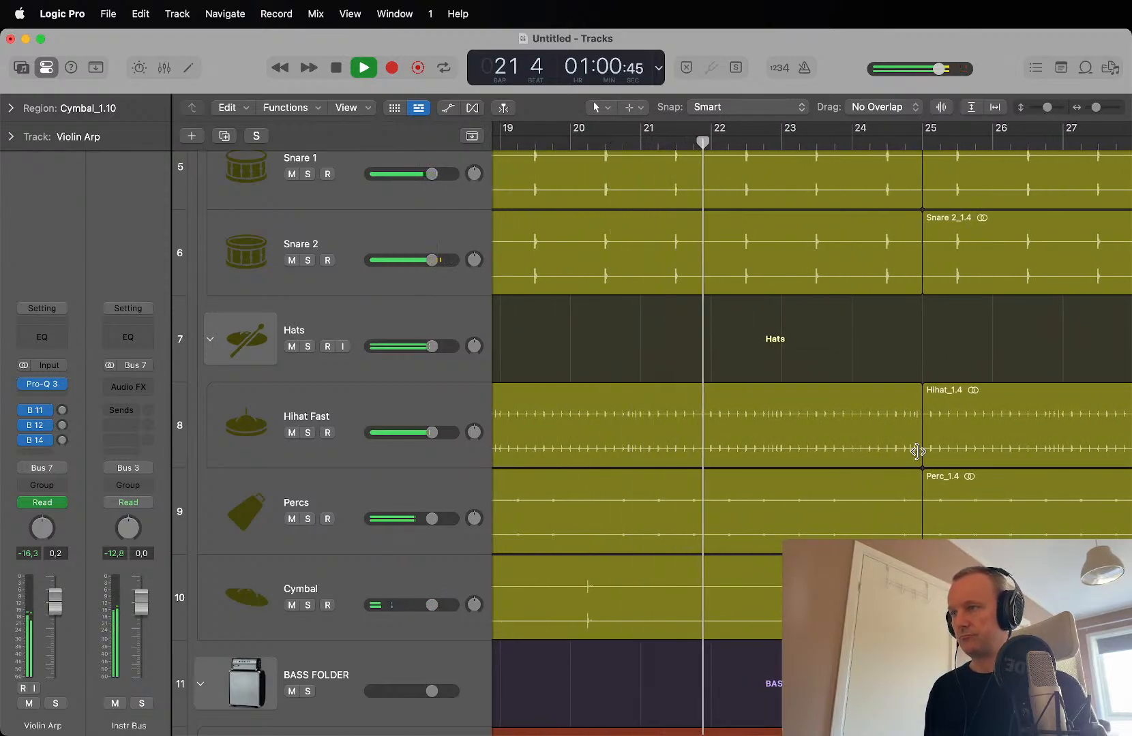
pyautogui.moveTo(917, 451); pyautogui.dragTo(775, 456)
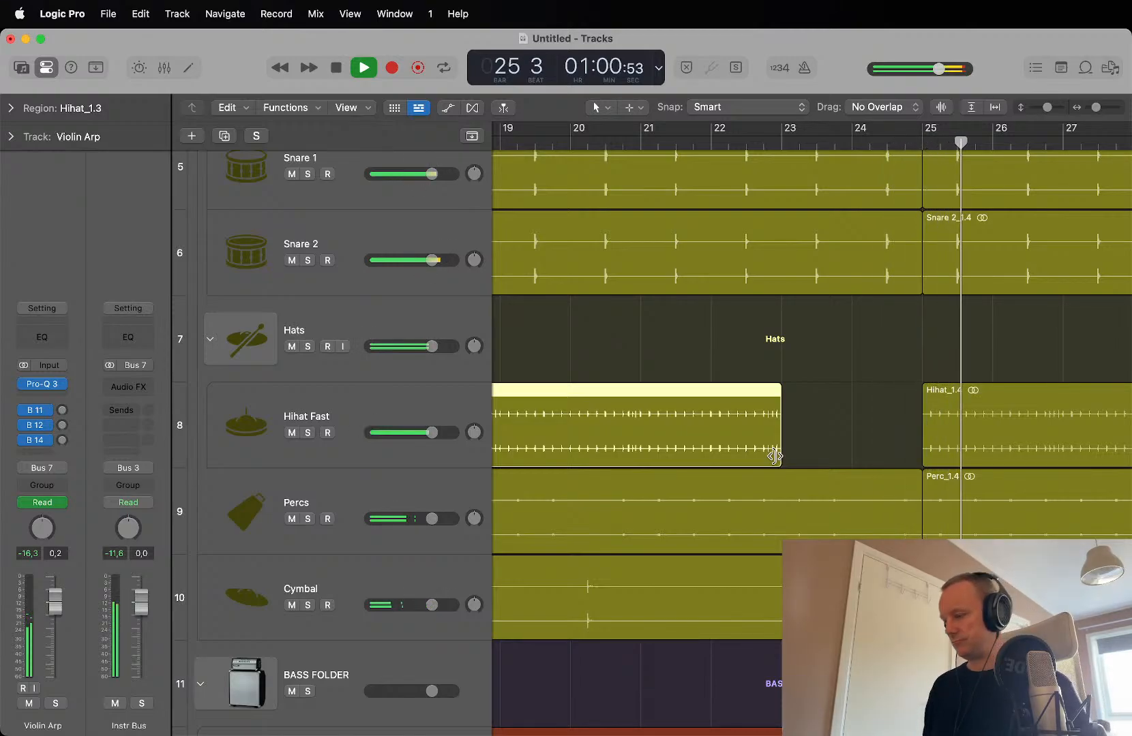
# Step: Pan the Percs track to -15 and the Cymbal track to +25
pyautogui.press('super+Up')
pyautogui.press('super+Left')
pyautogui.hscroll(4, 775, 457)
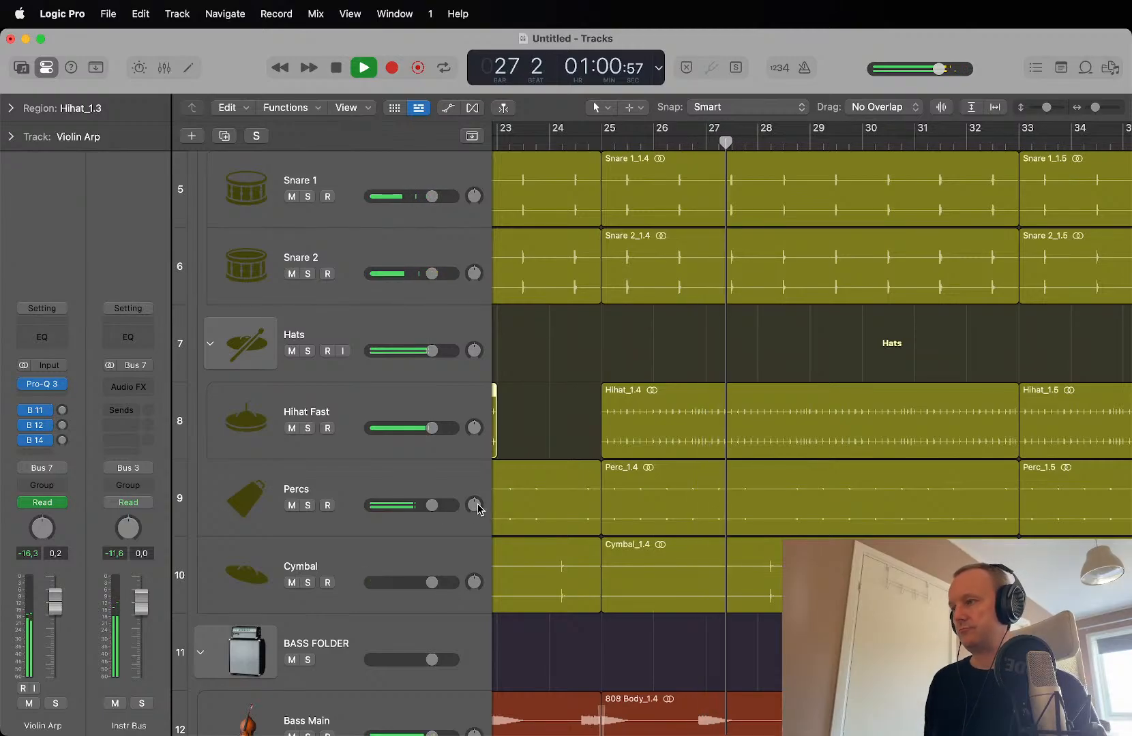
pyautogui.moveTo(473, 506); pyautogui.dragTo(472, 513)
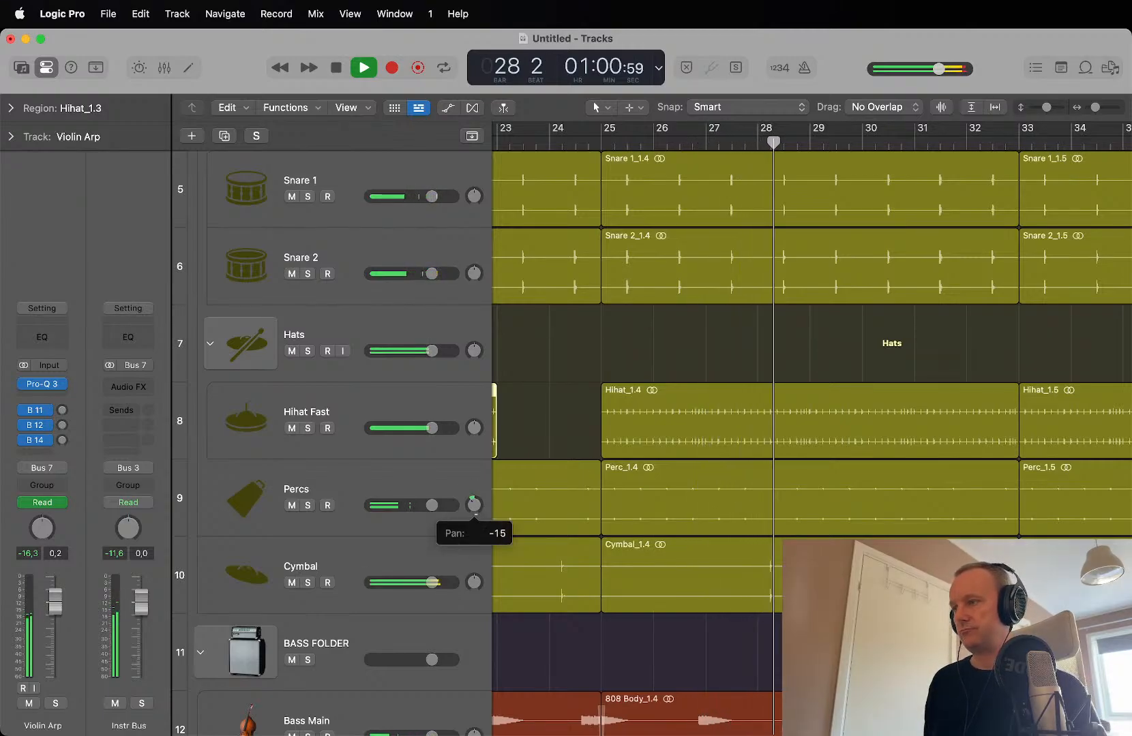
pyautogui.moveTo(473, 582); pyautogui.dragTo(474, 575)
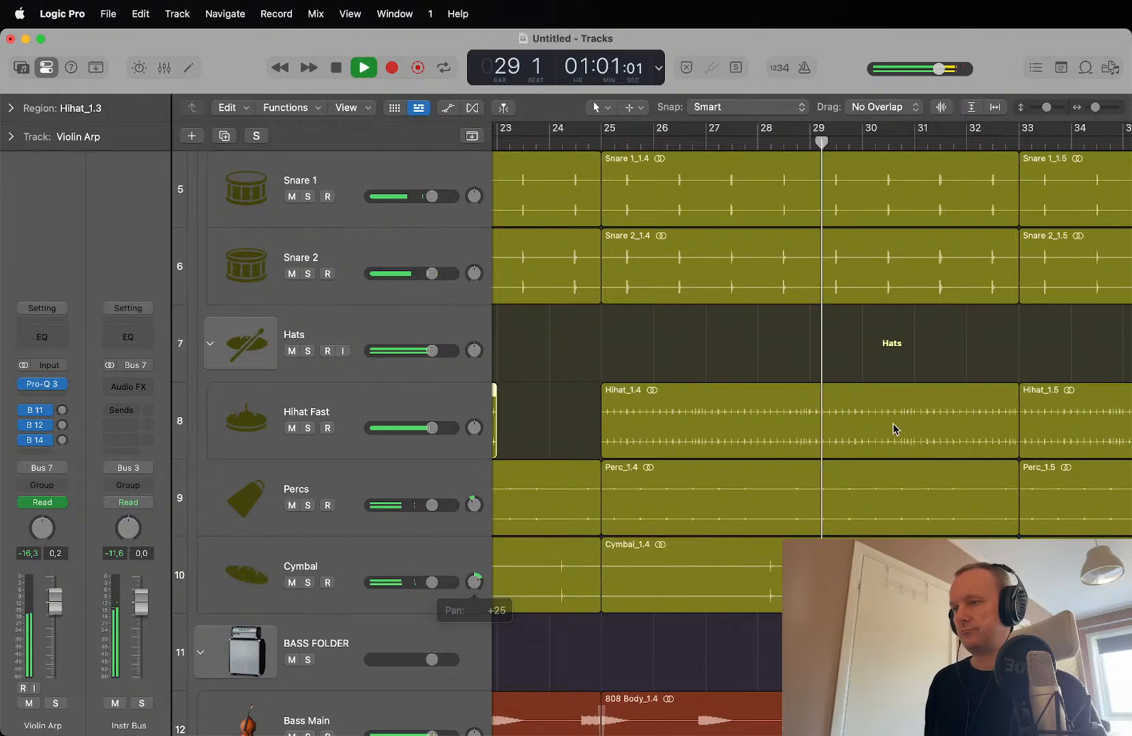
# Step: Pan the Snare 2 track to -10 and the Snare 1 track to +10
pyautogui.press('super+Up')
pyautogui.press('super+Left')
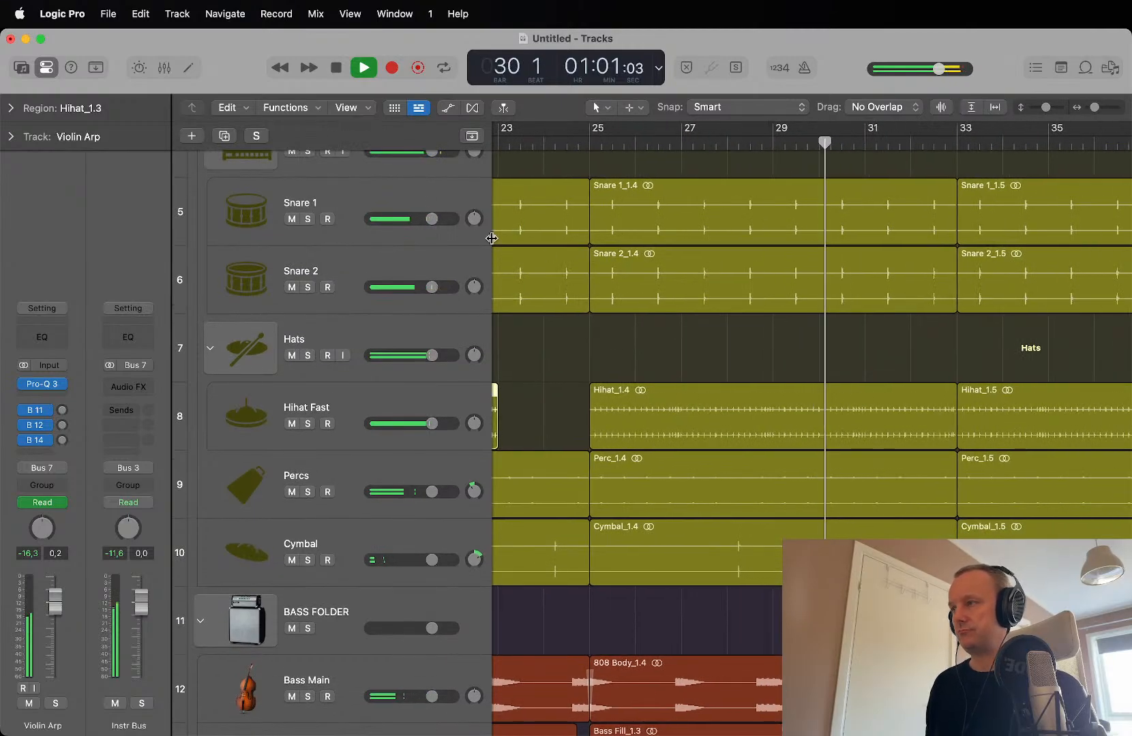
pyautogui.moveTo(472, 287); pyautogui.dragTo(473, 290)
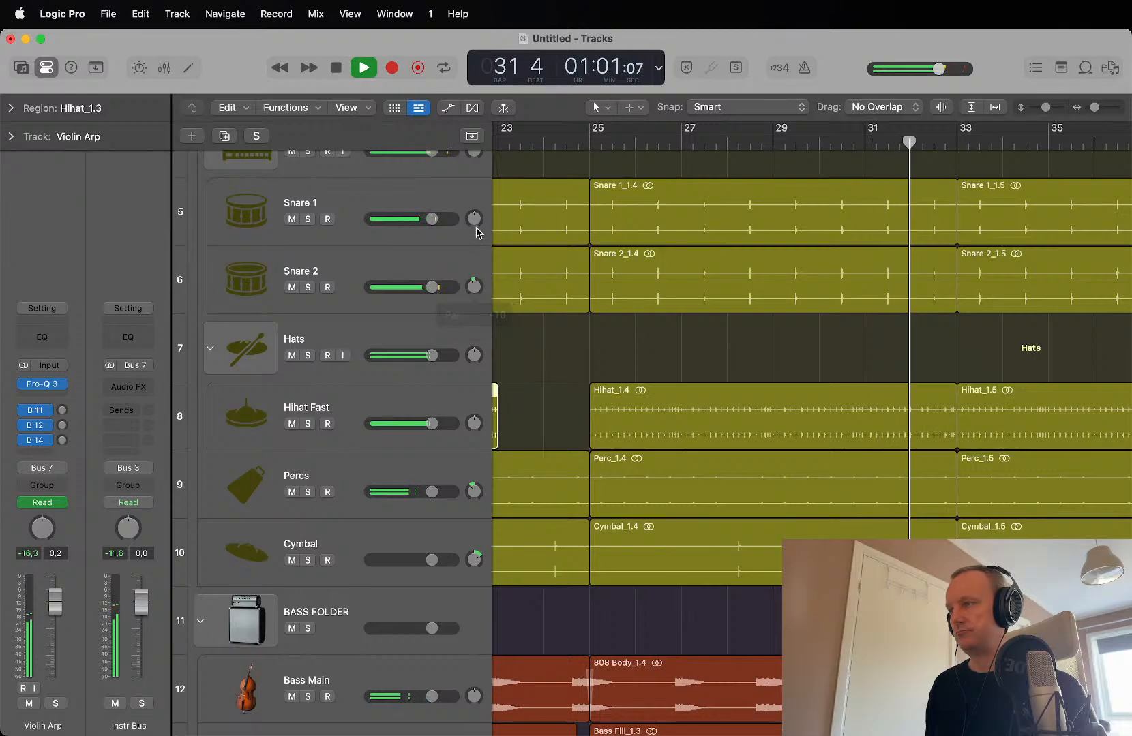
pyautogui.moveTo(474, 219); pyautogui.dragTo(474, 203)
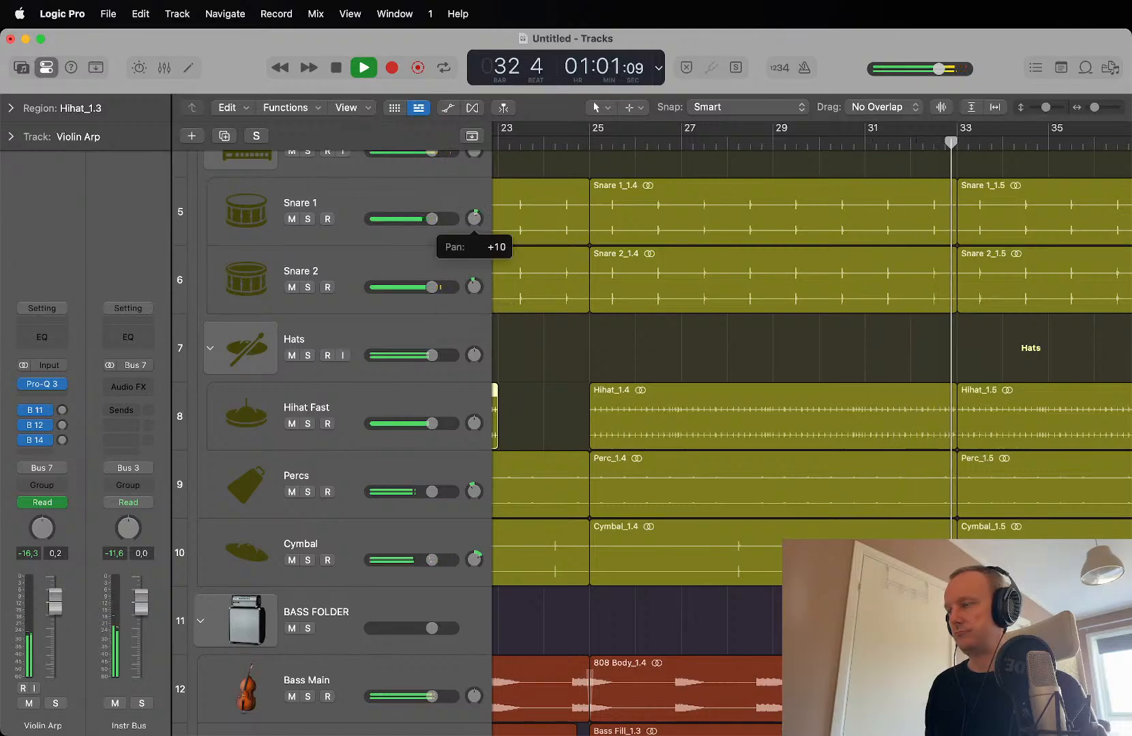
# Step: Trim the ends of the Snare 1_1.5 and Snare 2_1.5 regions together to about bar 40 beat 2
pyautogui.press('super+Up')
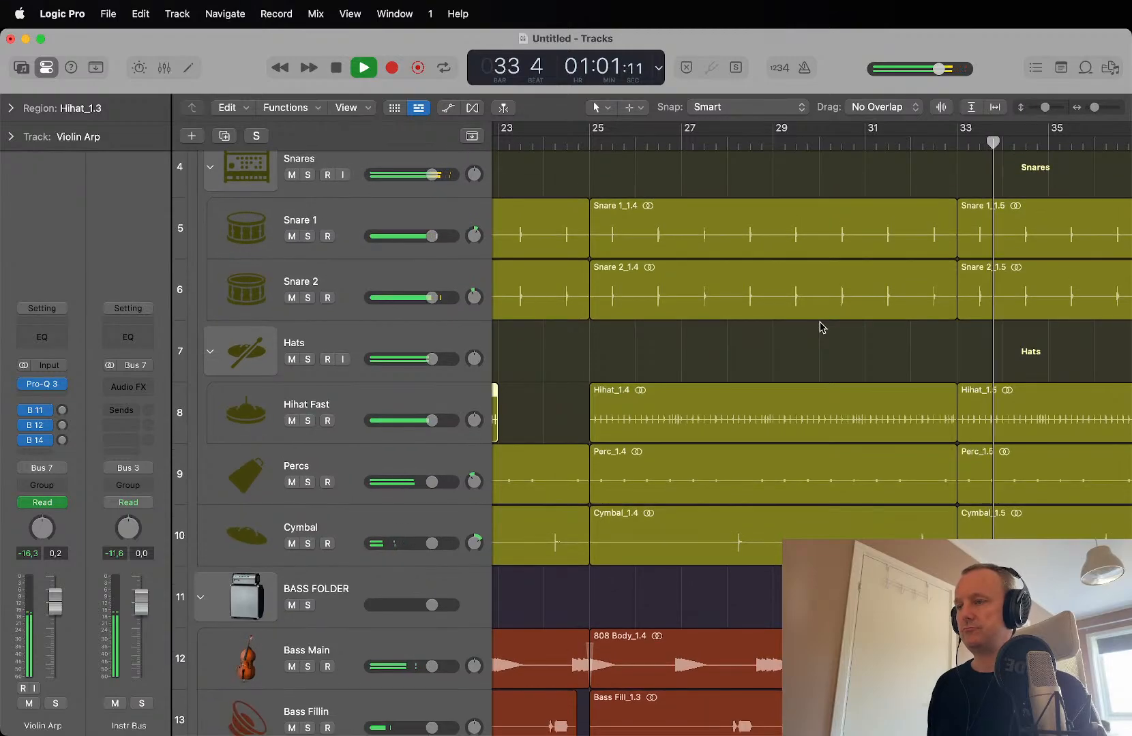
pyautogui.press('super+Left')
pyautogui.scroll(5, 821, 327)
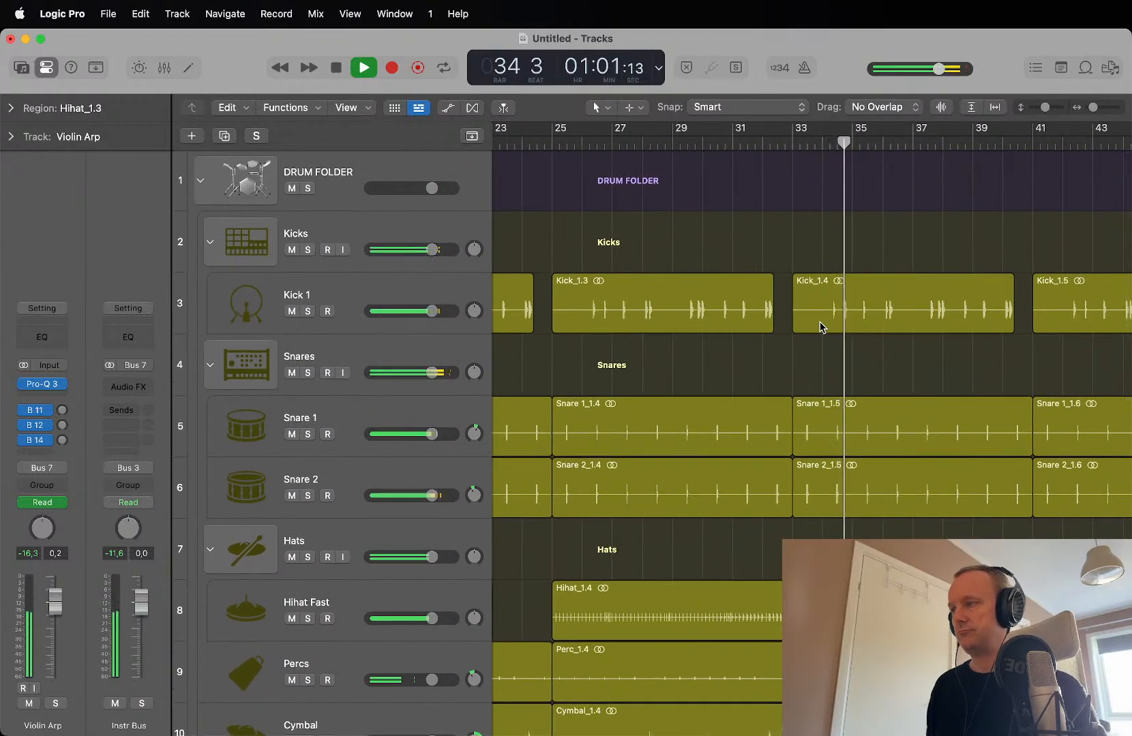
pyautogui.press('super+Up')
pyautogui.press('super+Left')
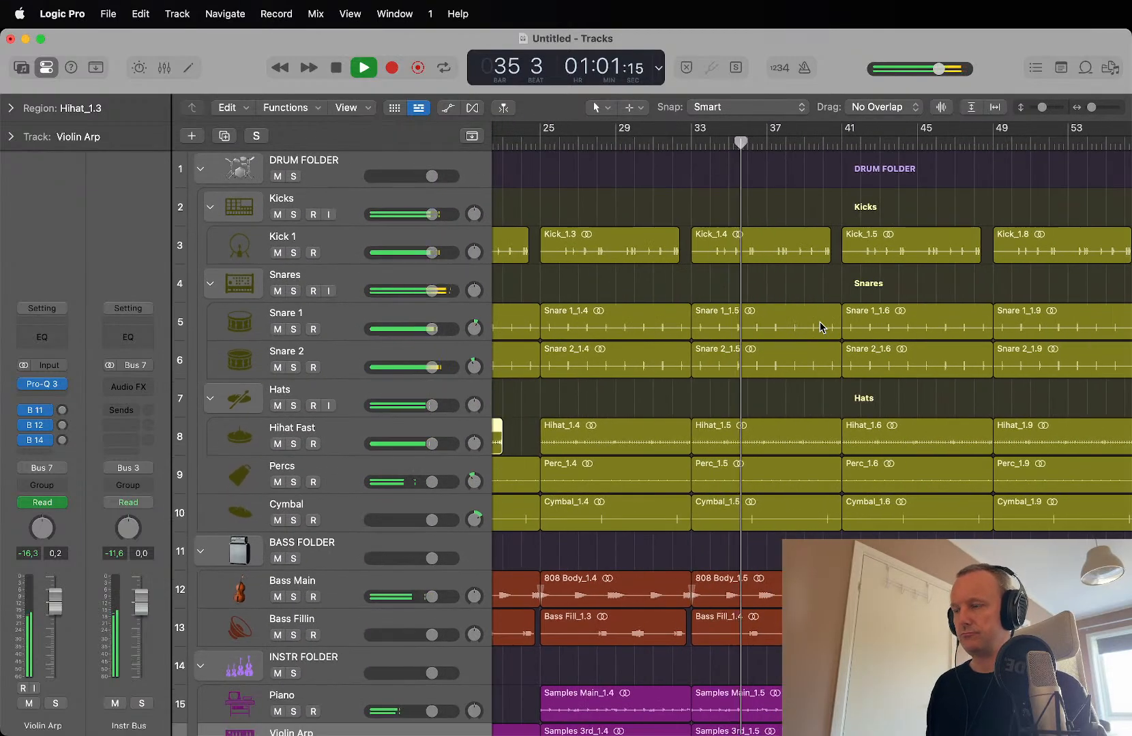
pyautogui.scroll(-4, 821, 327)
pyautogui.press('super+Right')
pyautogui.press('super+Right')
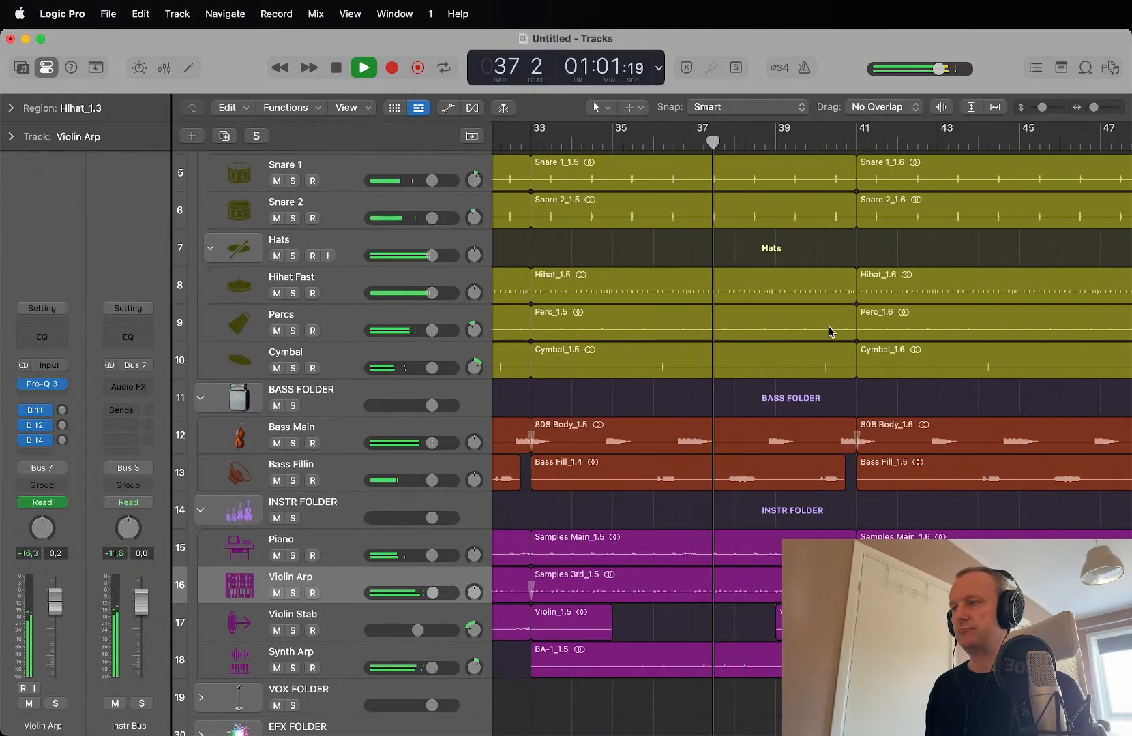
pyautogui.scroll(3, 842, 307)
pyautogui.press('super+Right')
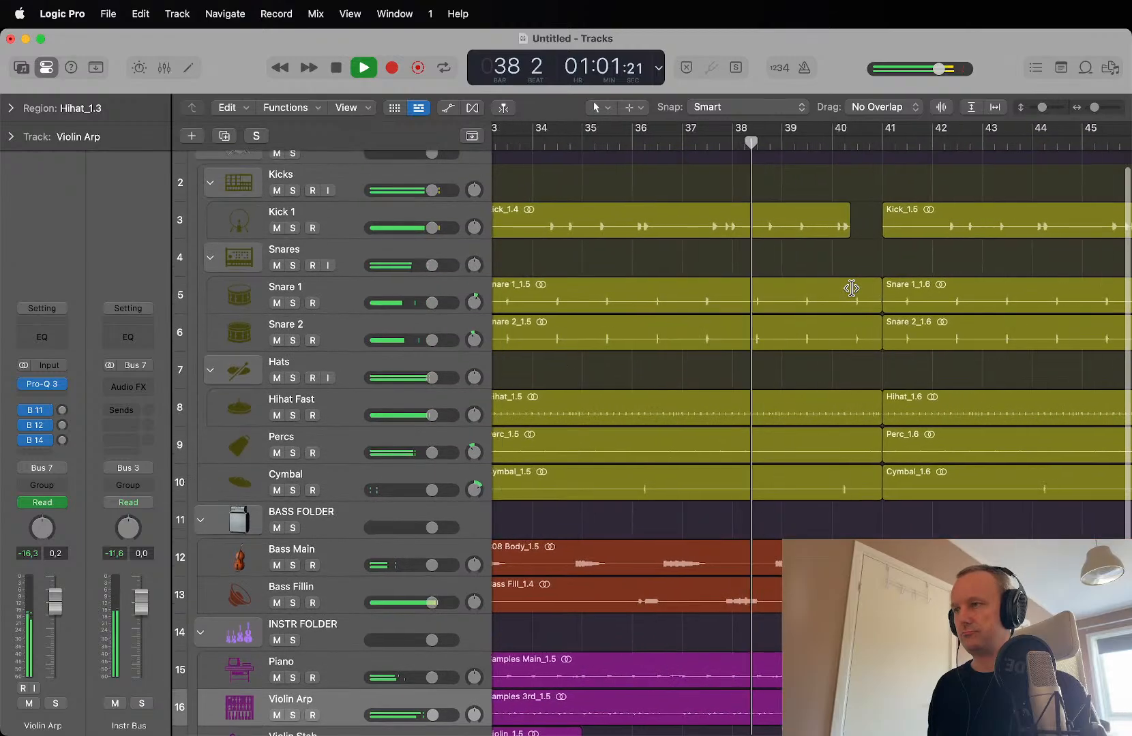
pyautogui.moveTo(857, 364); pyautogui.dragTo(850, 308)
# Step: Trim the start of the Hihat_1.6 region from bar 41 to bar 45 and play from about the middle of bar 40
pyautogui.press('super+Right')
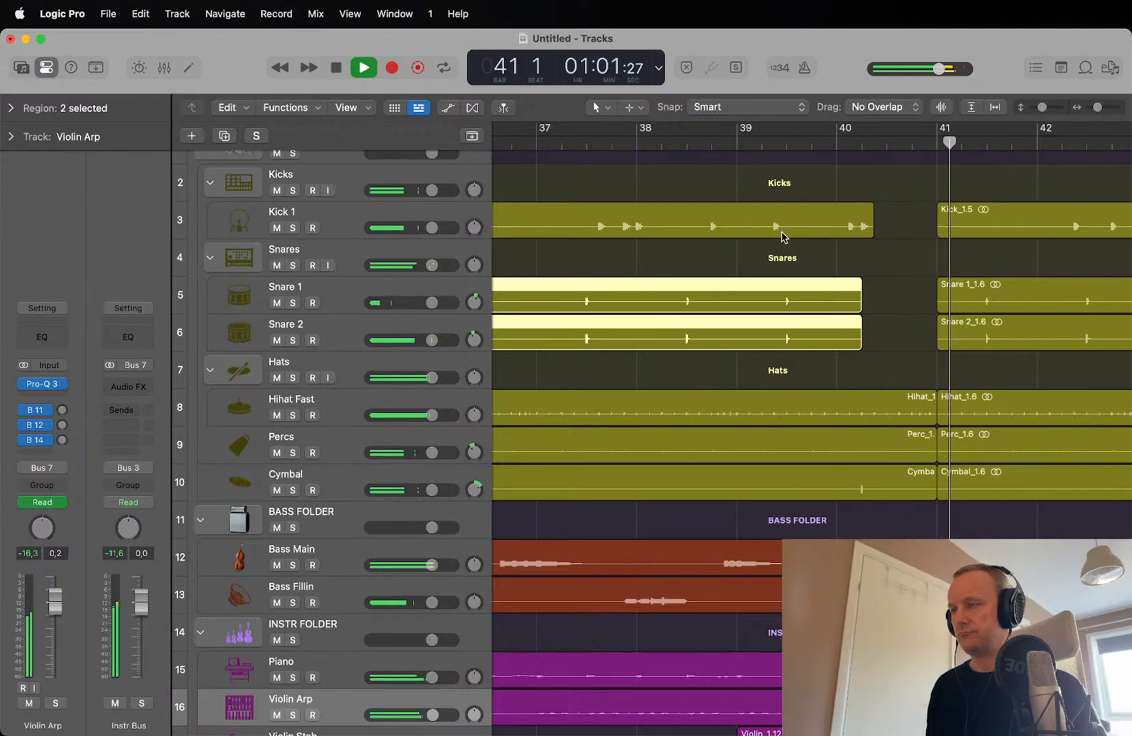
pyautogui.press('super+Left')
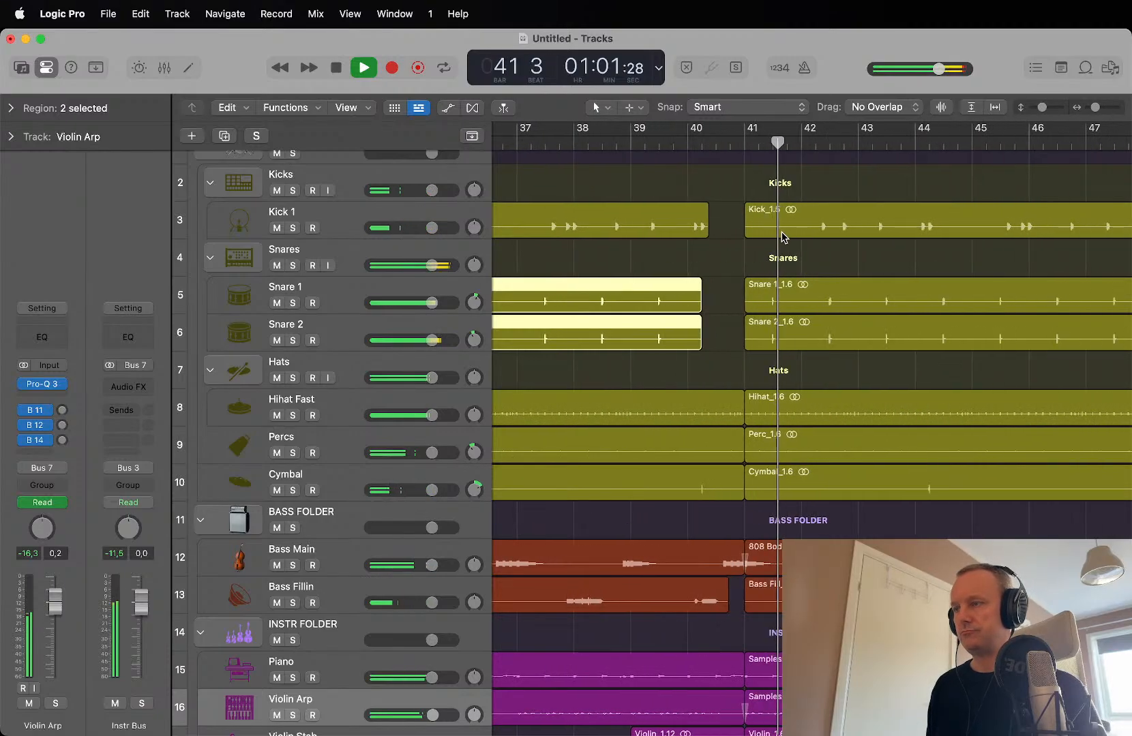
pyautogui.click(749, 380)
pyautogui.keyDown('ctrl'); pyautogui.keyDown('alt'); pyautogui.click(748, 374); pyautogui.keyUp('alt'); pyautogui.keyUp('ctrl')
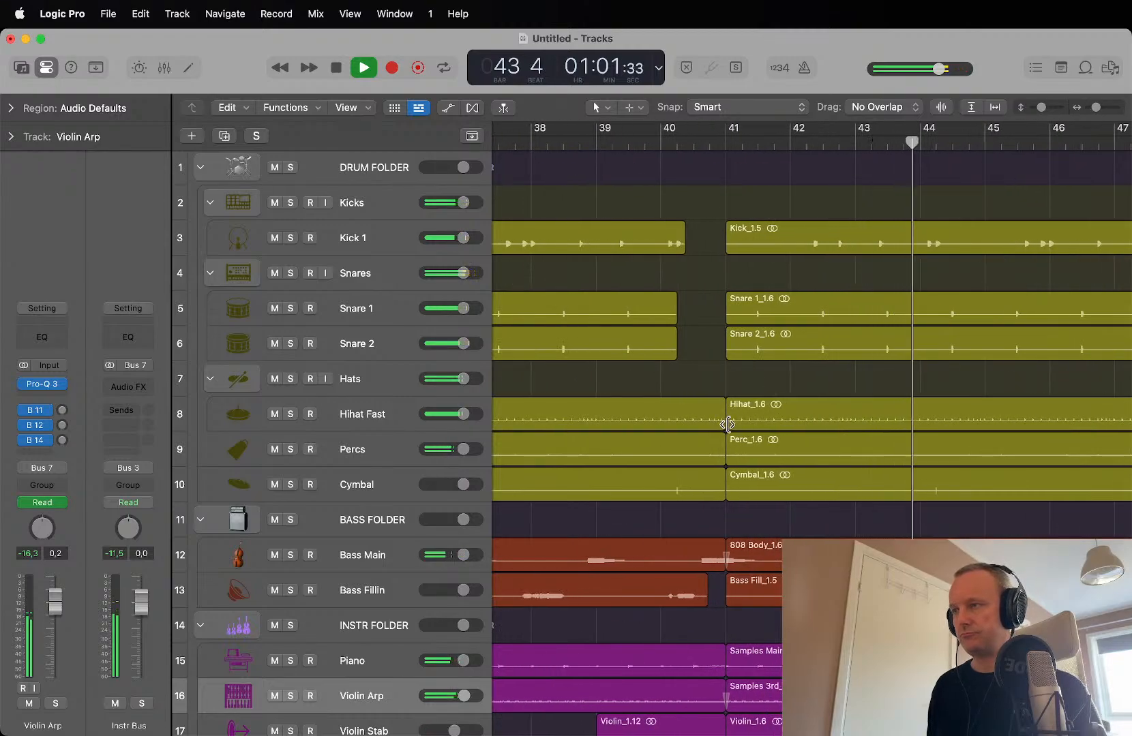
pyautogui.moveTo(726, 425); pyautogui.dragTo(985, 432)
pyautogui.click(692, 145)
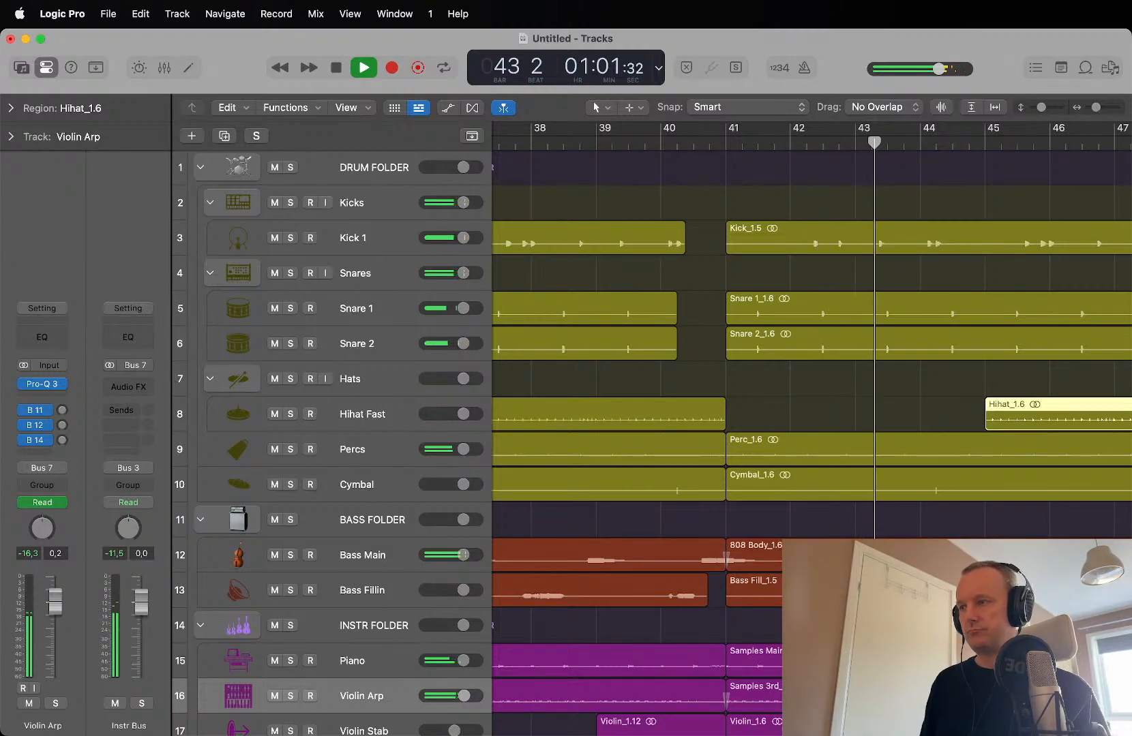
# Step: Split Bass Main's 808 Body_1.6 region around bars 42 and 46, and trim the middle piece's start to bar 45
pyautogui.click(743, 556)
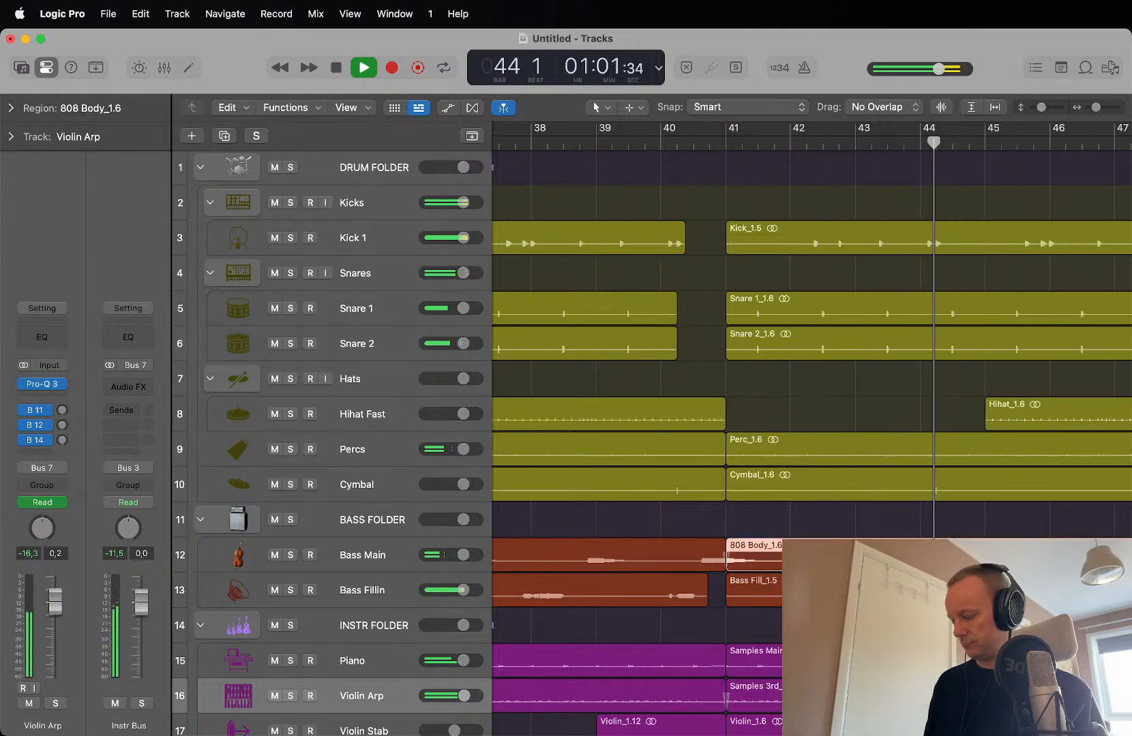
pyautogui.moveTo(797, 555); pyautogui.dragTo(1049, 556)
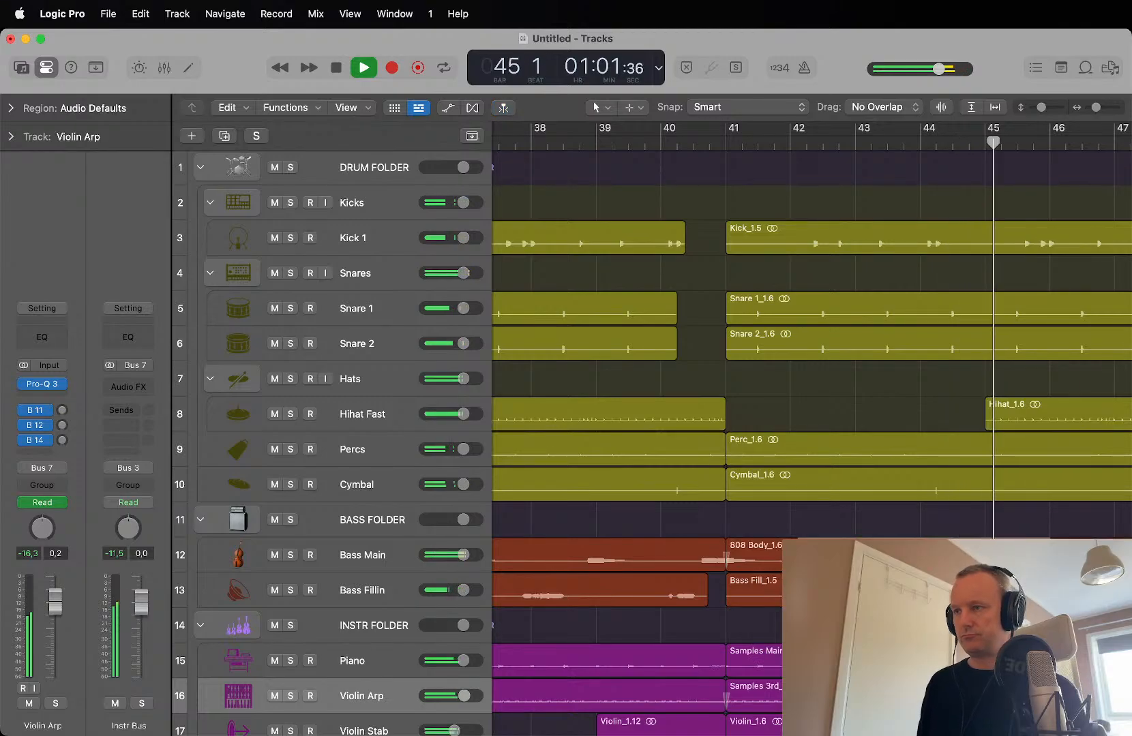
pyautogui.click(1023, 555)
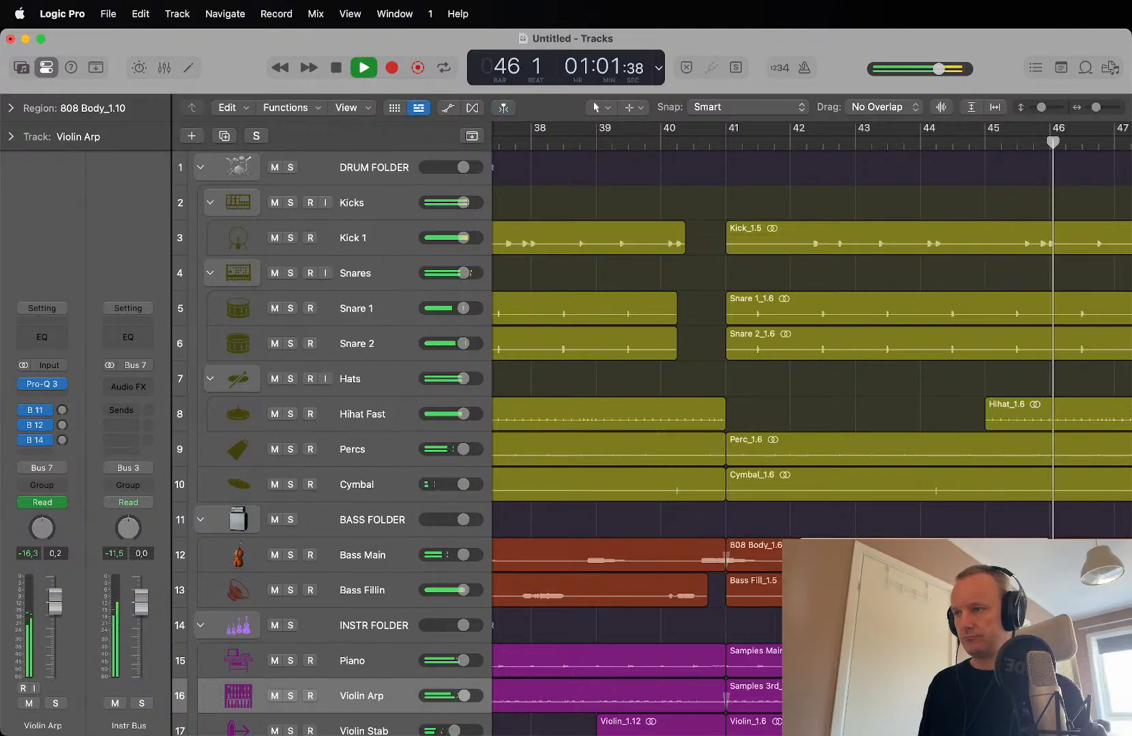
pyautogui.moveTo(800, 566); pyautogui.dragTo(985, 565)
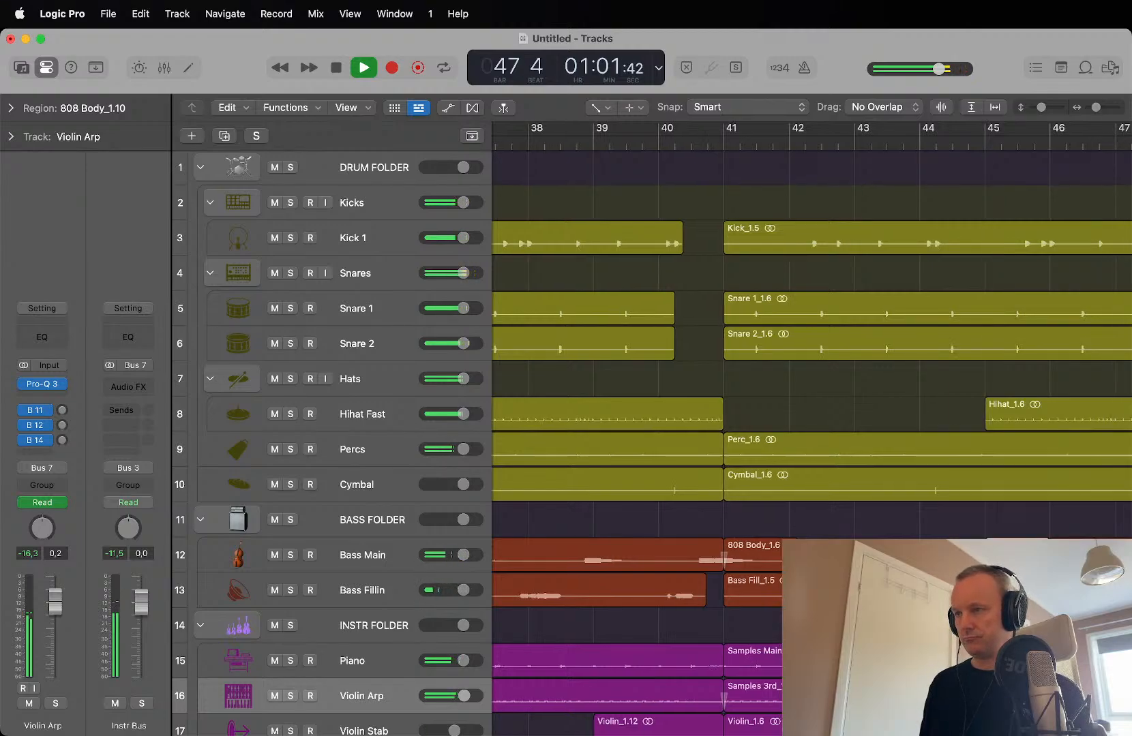
# Step: Inspect the Bass Main entry at bar 45 up close and play from shortly before it
pyautogui.press('super+Right')
pyautogui.press('super+Right')
pyautogui.press('super+Down')
pyautogui.press('super+Down')
pyautogui.press('super+Right')
pyautogui.press('super+Right')
pyautogui.press('super+Right')
pyautogui.press('super+Right')
pyautogui.press('super+Right')
pyautogui.press('super+Right')
pyautogui.press('super+Right')
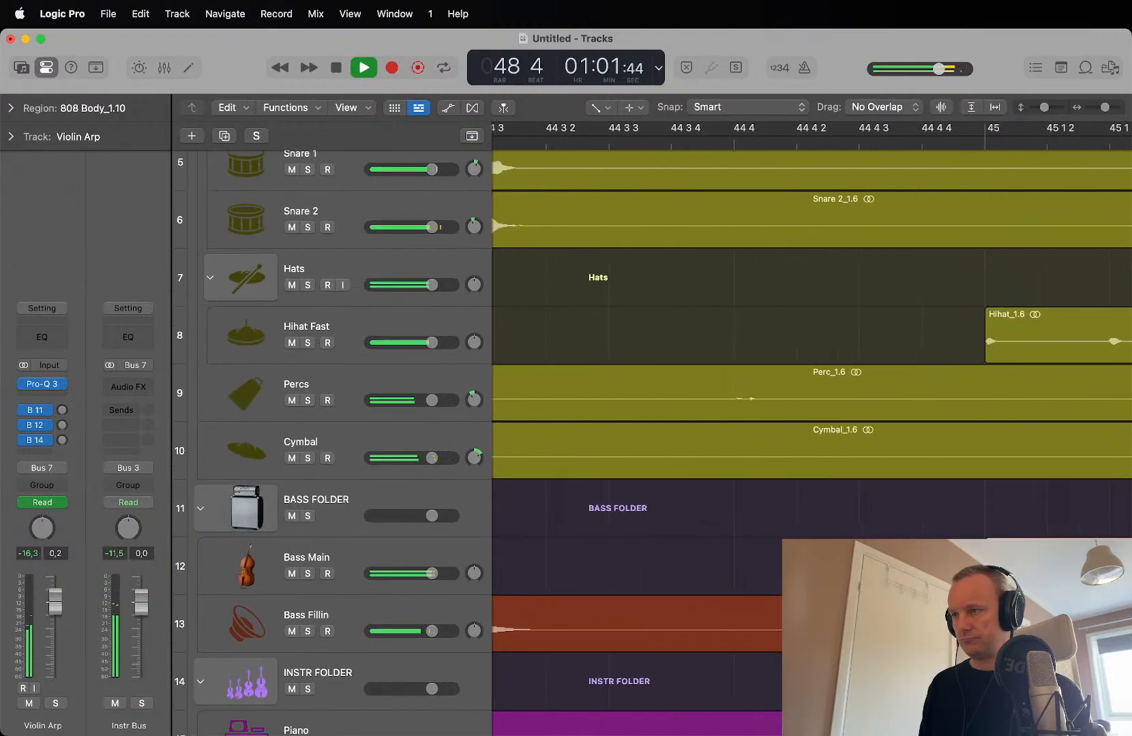
pyautogui.click(893, 145)
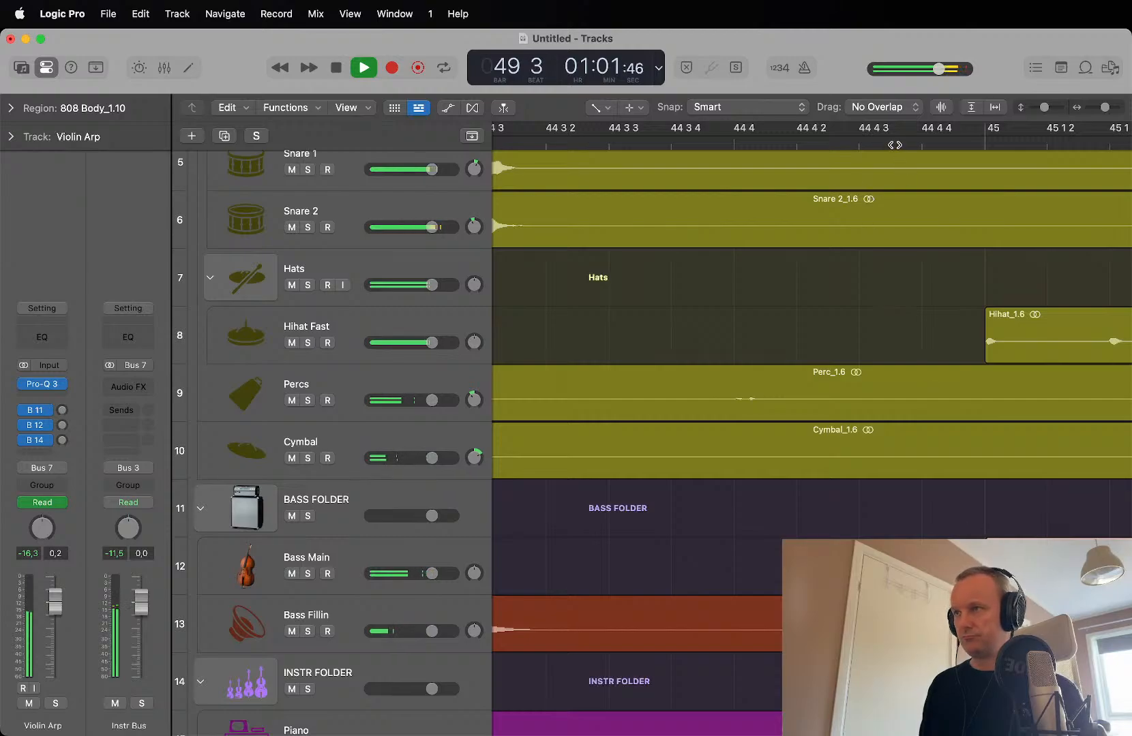
# Step: Replay the bar 45 transition from about bar 44 and switch back to the Pointer tool
pyautogui.press('super+Left')
pyautogui.press('super+Left')
pyautogui.press('super+Left')
pyautogui.press('super+Left')
pyautogui.press('super+Left')
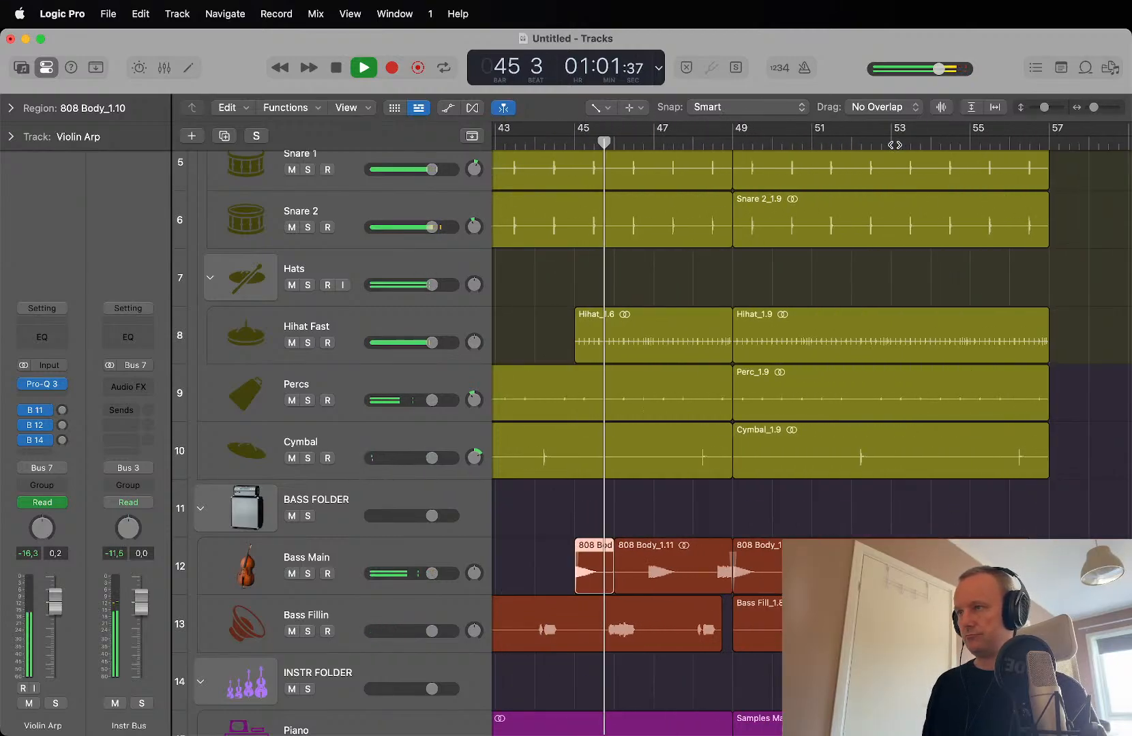
pyautogui.click(545, 144)
pyautogui.press('t')
pyautogui.press('t')
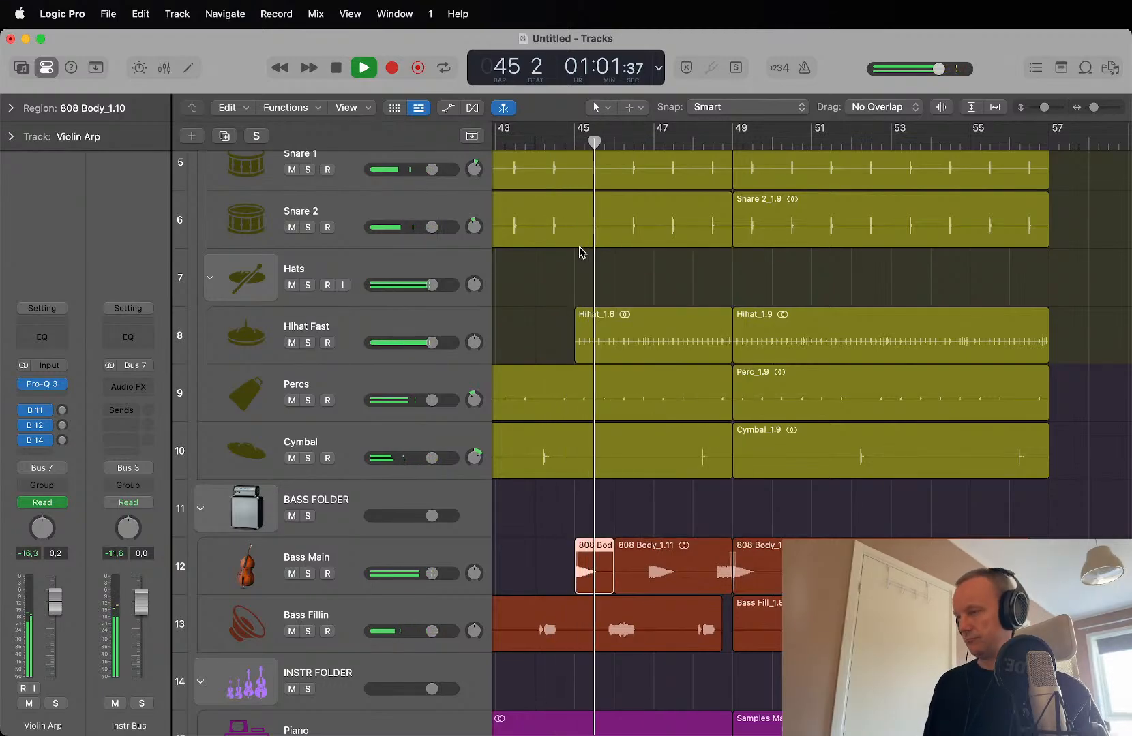
# Step: Clear the region selection and review the arrangement around bars 33 to 53 while the song keeps playing
pyautogui.press('super+Up')
pyautogui.press('super+Left')
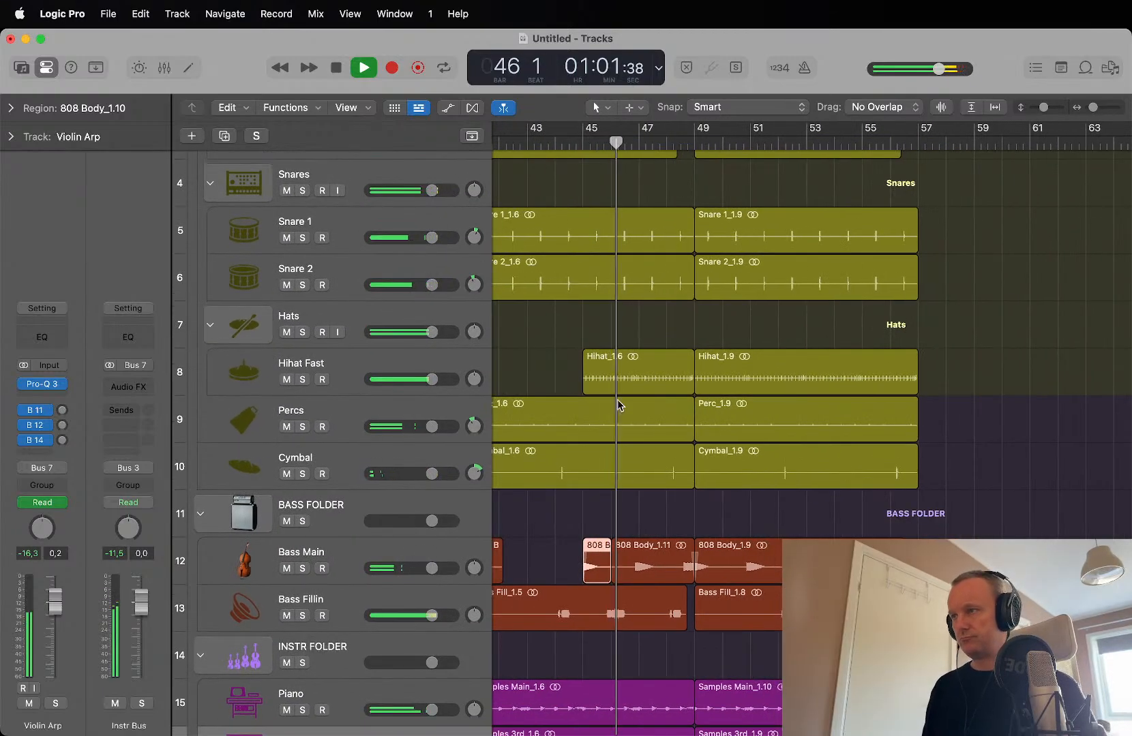
pyautogui.click(689, 524)
pyautogui.hscroll(-5, 691, 522)
pyautogui.press('super+Up')
pyautogui.press('super+Up')
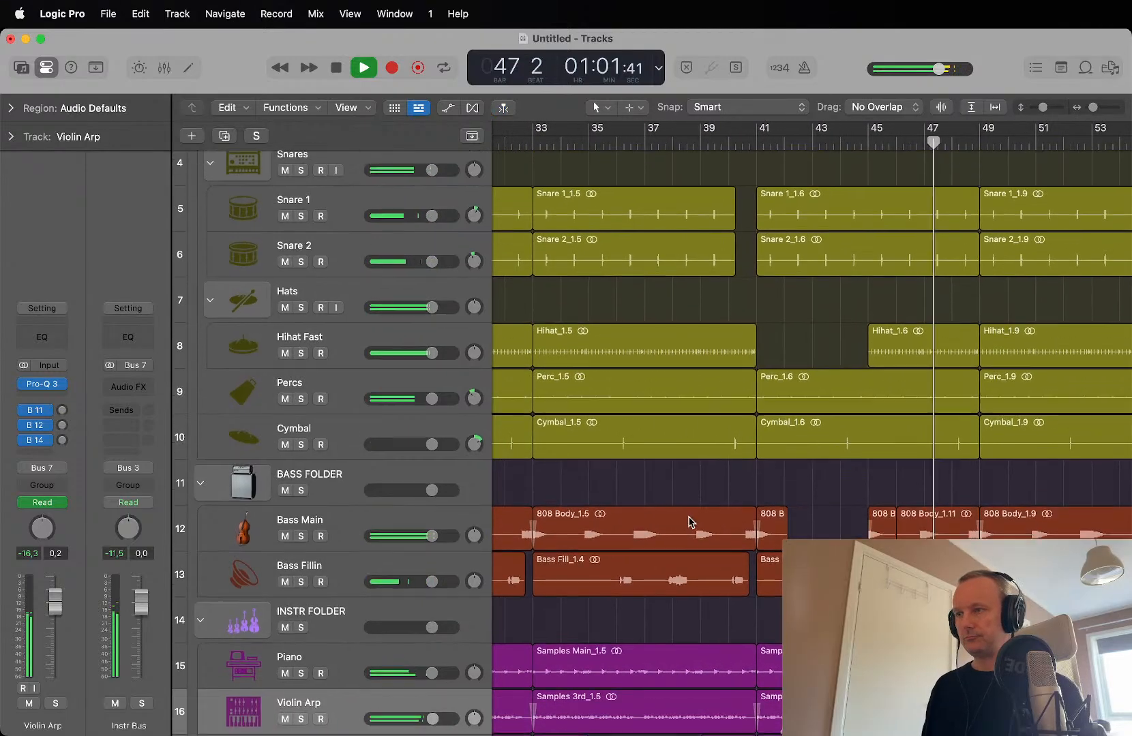
# Step: Play on through to bar 49 while examining the Bass Main and Hihat gaps around bars 41 to 49, and stop playback
pyautogui.press('super+Right')
pyautogui.press('super+Right')
pyautogui.hscroll(3, 734, 526)
pyautogui.press('super+Right')
pyautogui.press('super+Right')
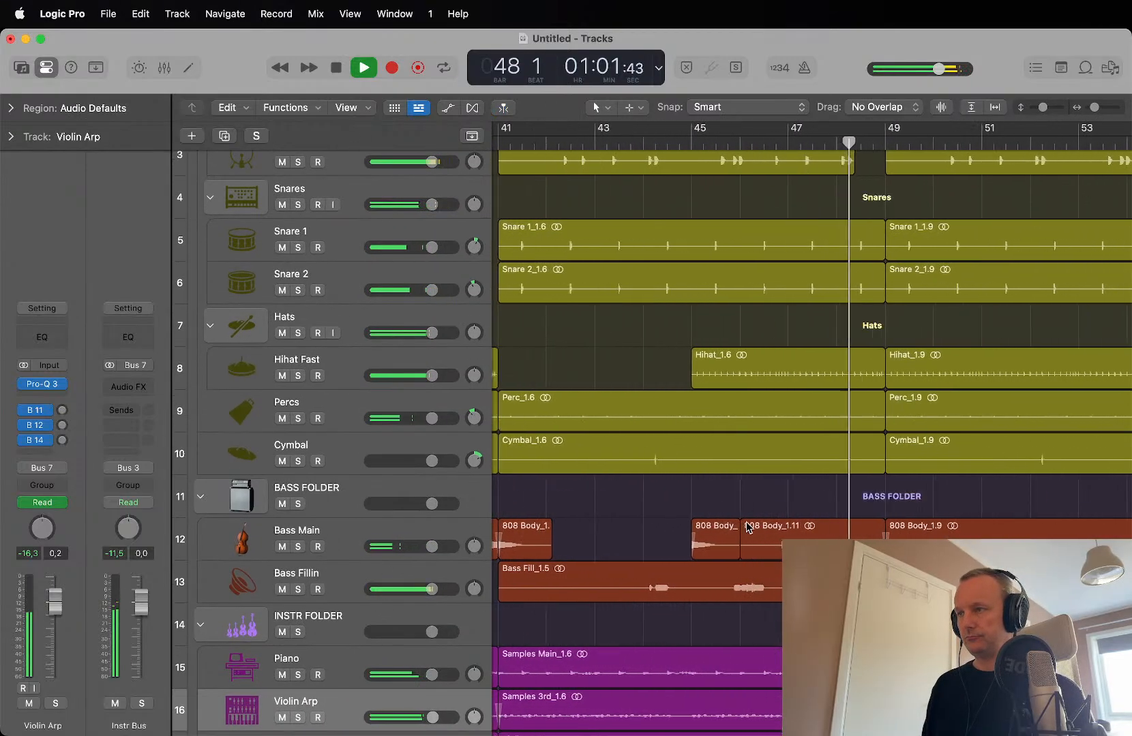
pyautogui.press('super+Left')
pyautogui.press('super+Left')
pyautogui.press('super+Left')
pyautogui.press('super+Left')
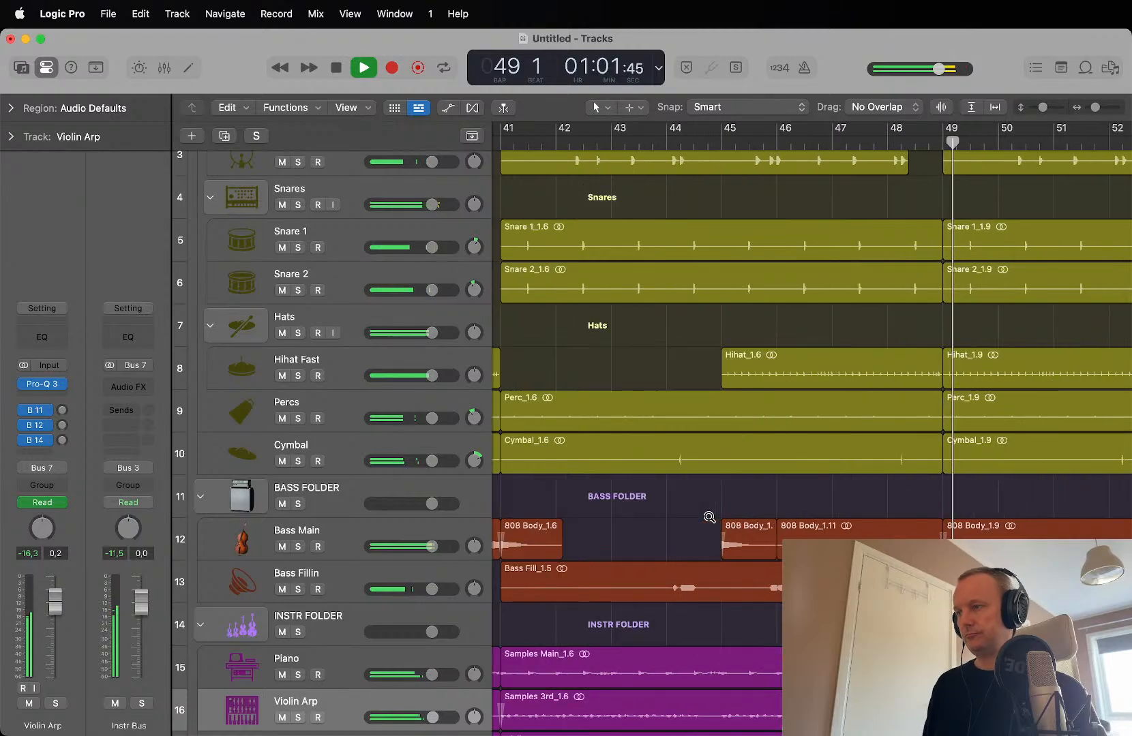
pyautogui.press('space')
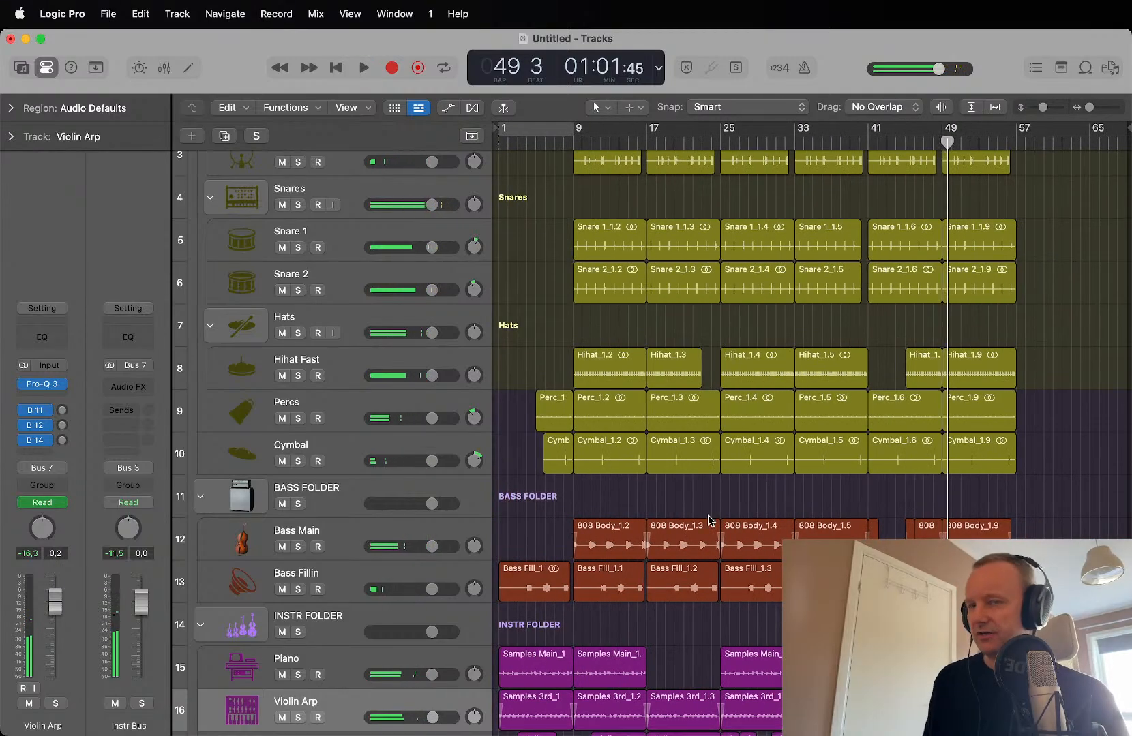
# Step: Look over the drum, bass and instrument regions between about bars 17 and 45 with playback stopped
pyautogui.press('super+Tab')
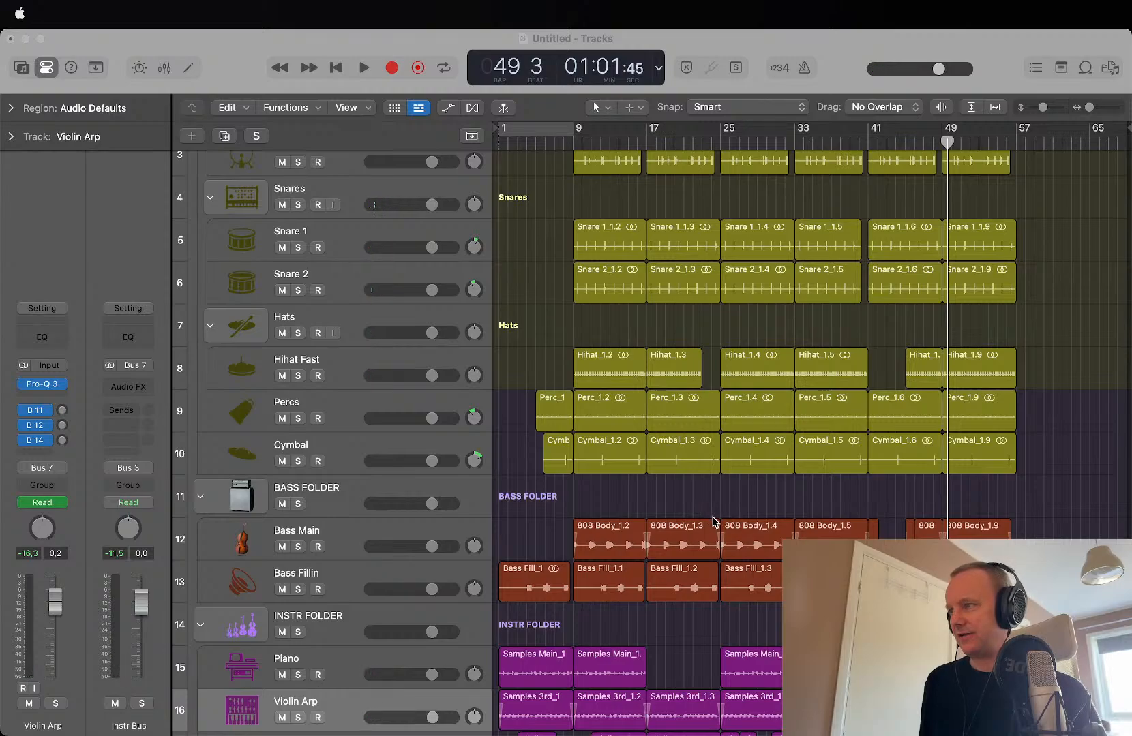
pyautogui.click(713, 522)
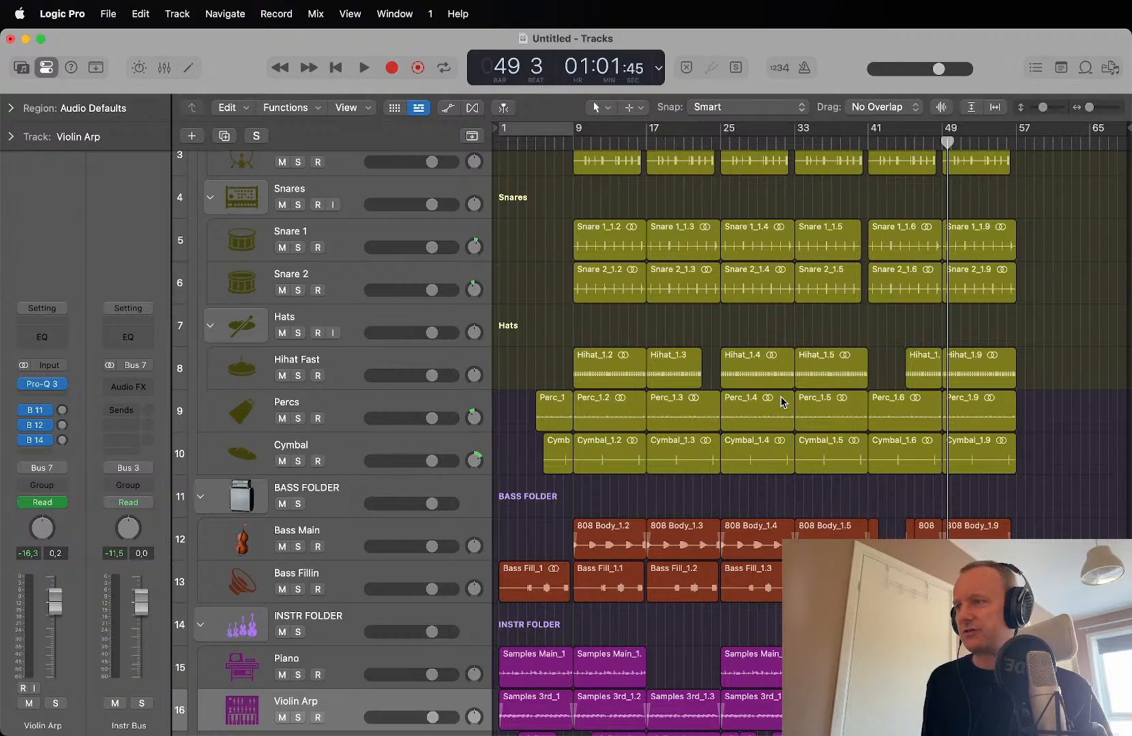
pyautogui.scroll(10, 781, 402)
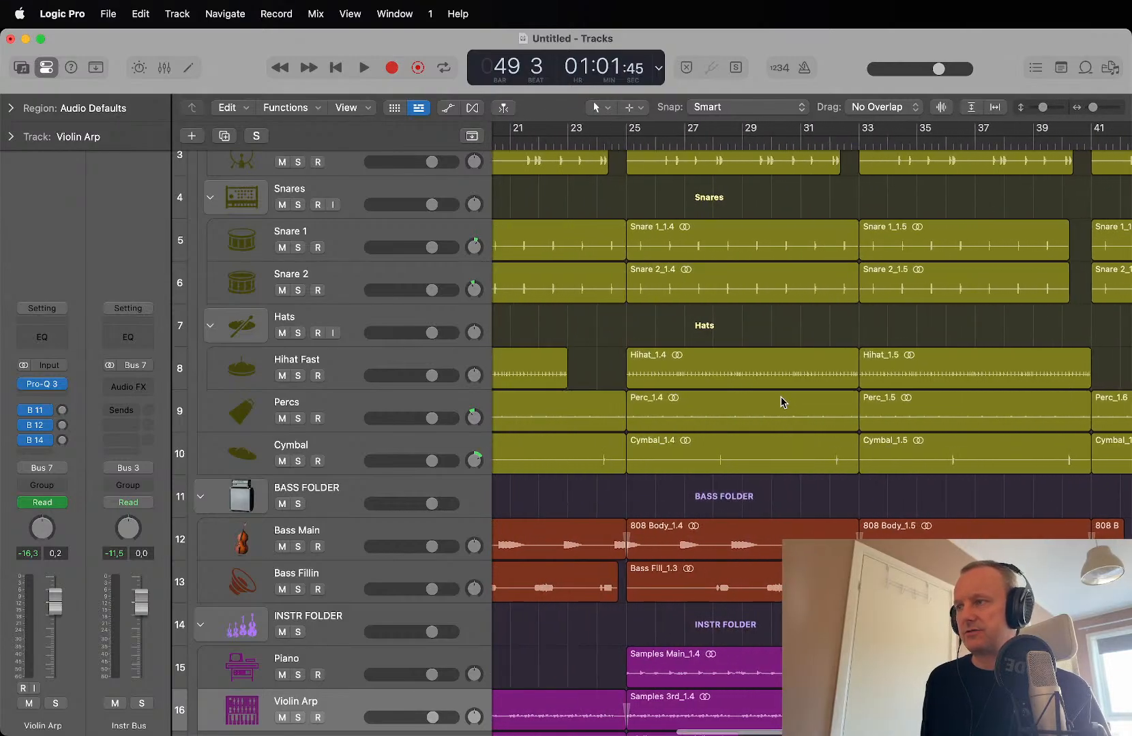
pyautogui.hscroll(3, 781, 402)
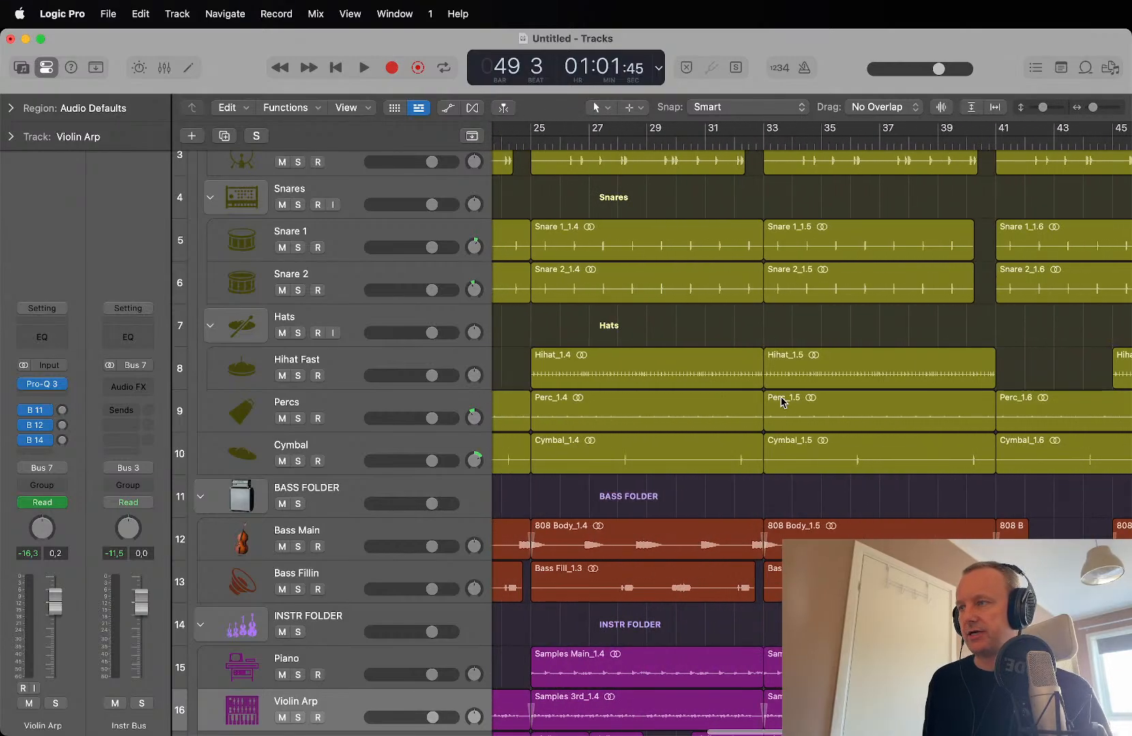
pyautogui.hscroll(10, 781, 402)
pyautogui.hscroll(-12, 782, 402)
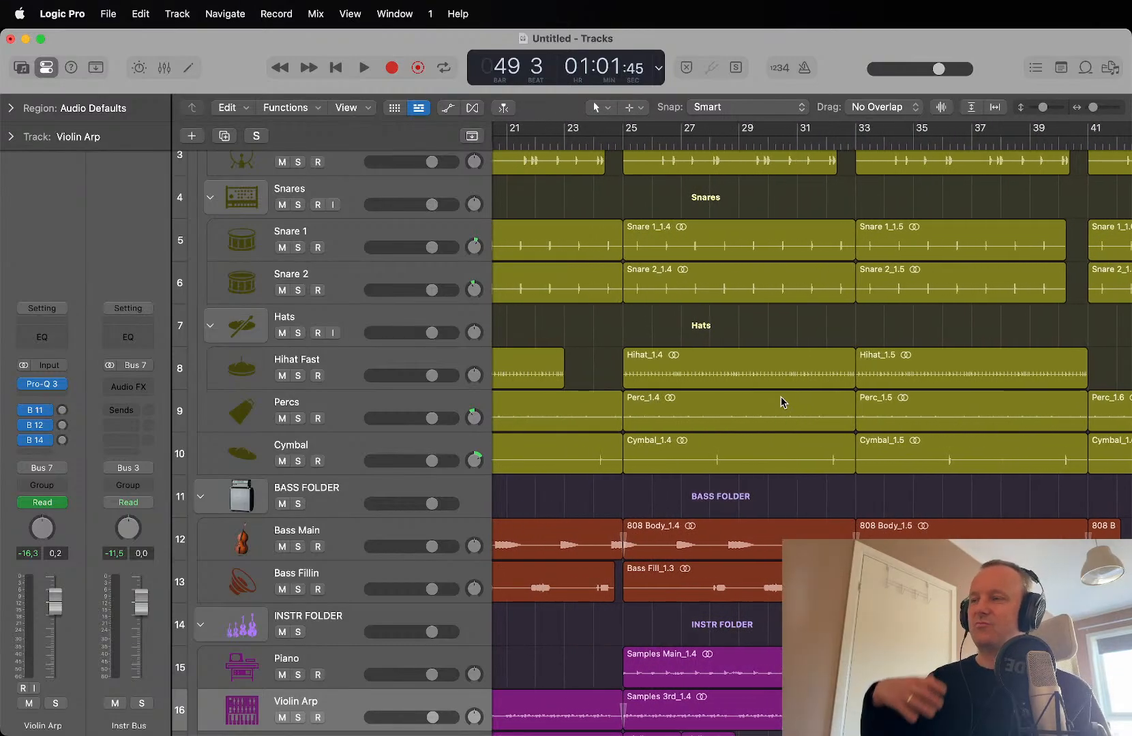
pyautogui.hscroll(-2, 781, 401)
pyautogui.hscroll(-1, 781, 401)
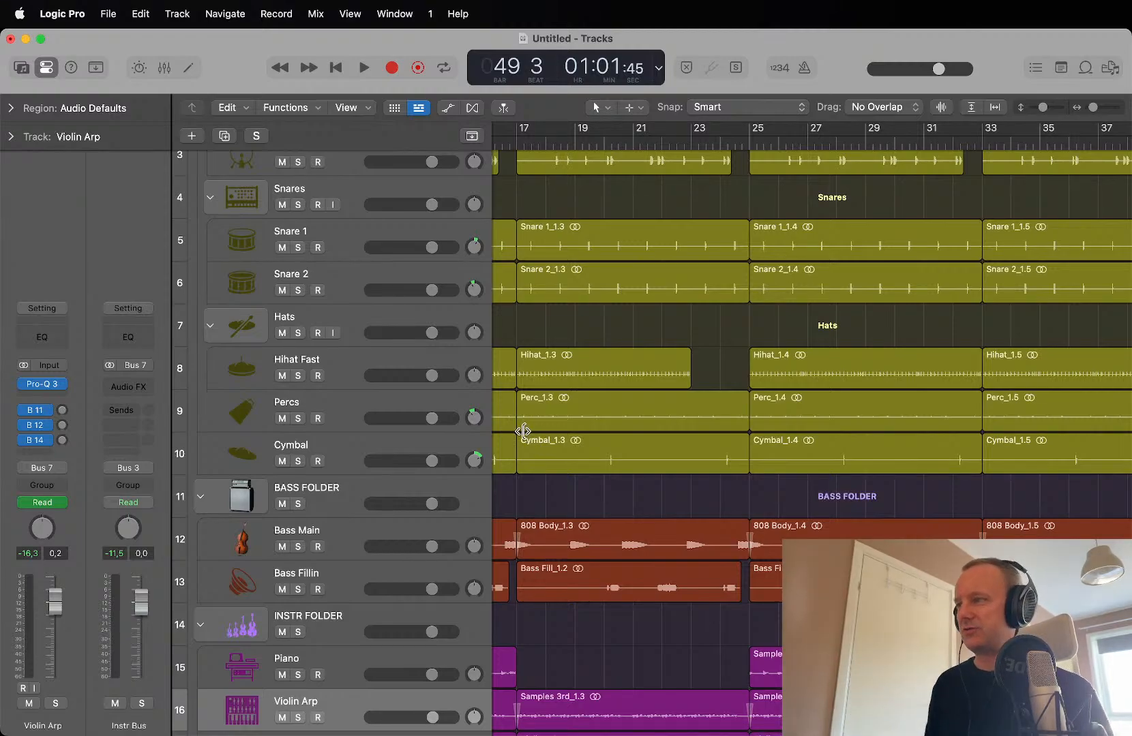
pyautogui.press('super+Up')
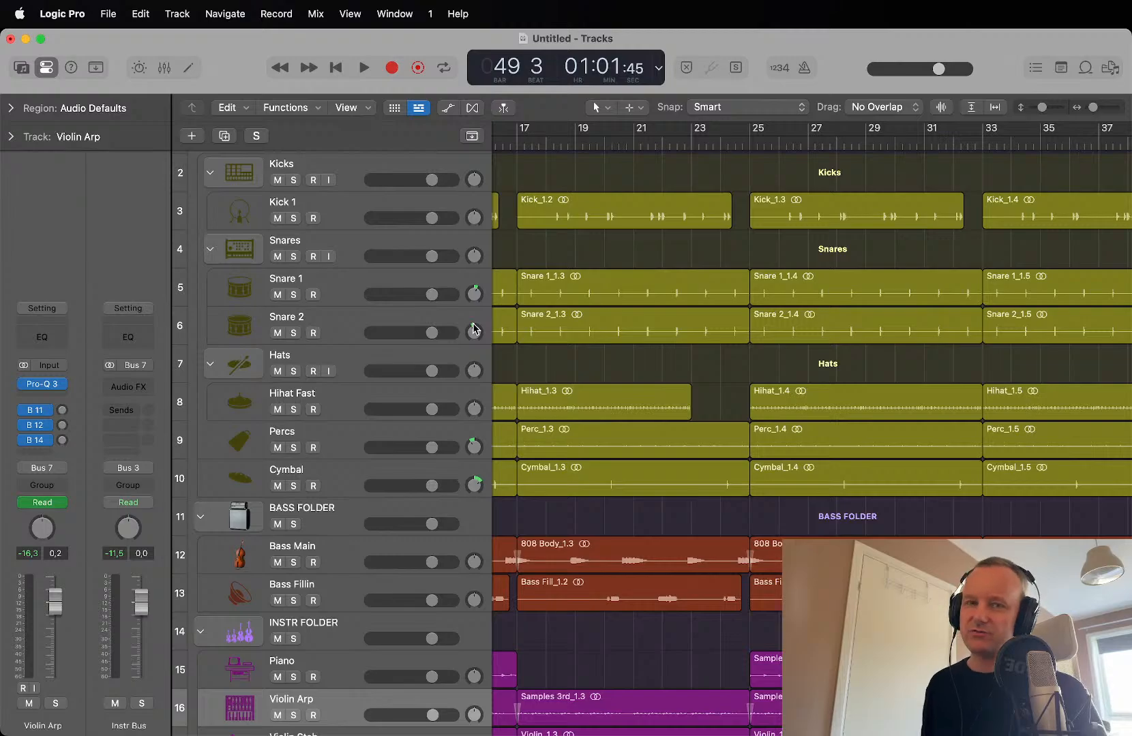
# Step: Examine the pan settings of the Snare 1 and Snare 2 tracks in the drum folder
pyautogui.press('super+Down')
pyautogui.press('super+Down')
pyautogui.press('super+Down')
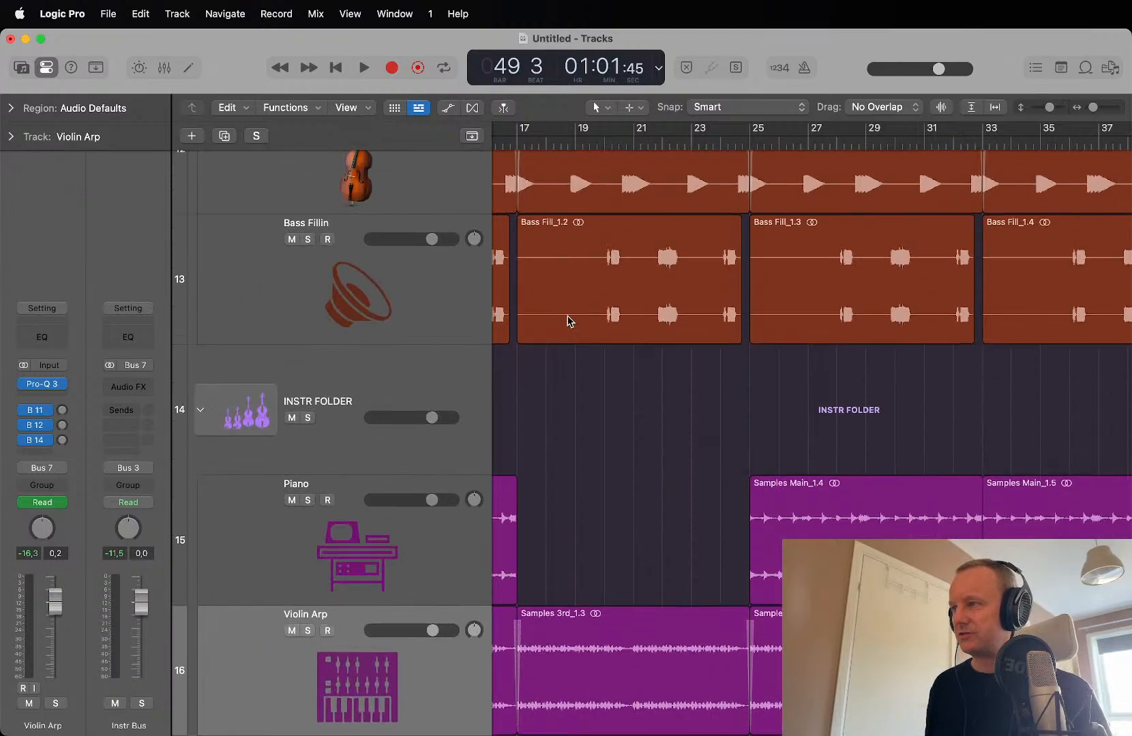
pyautogui.scroll(15, 570, 322)
pyautogui.scroll(6, 570, 321)
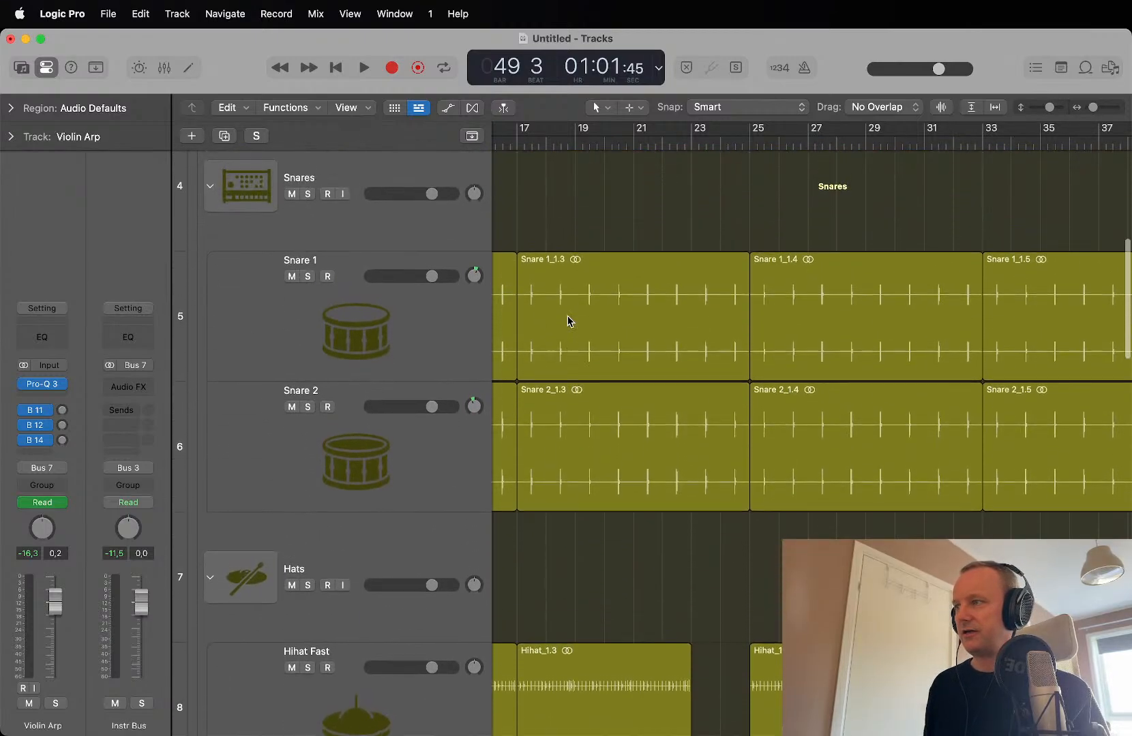
pyautogui.press('super+Right')
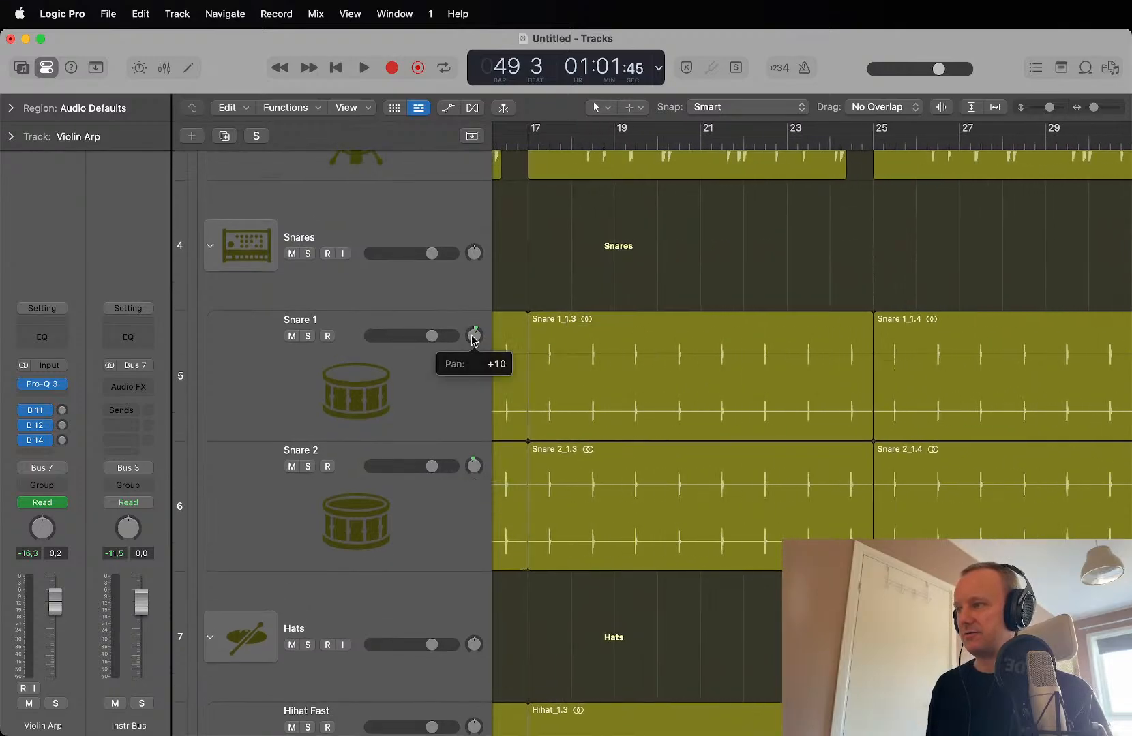
pyautogui.press('super+Up')
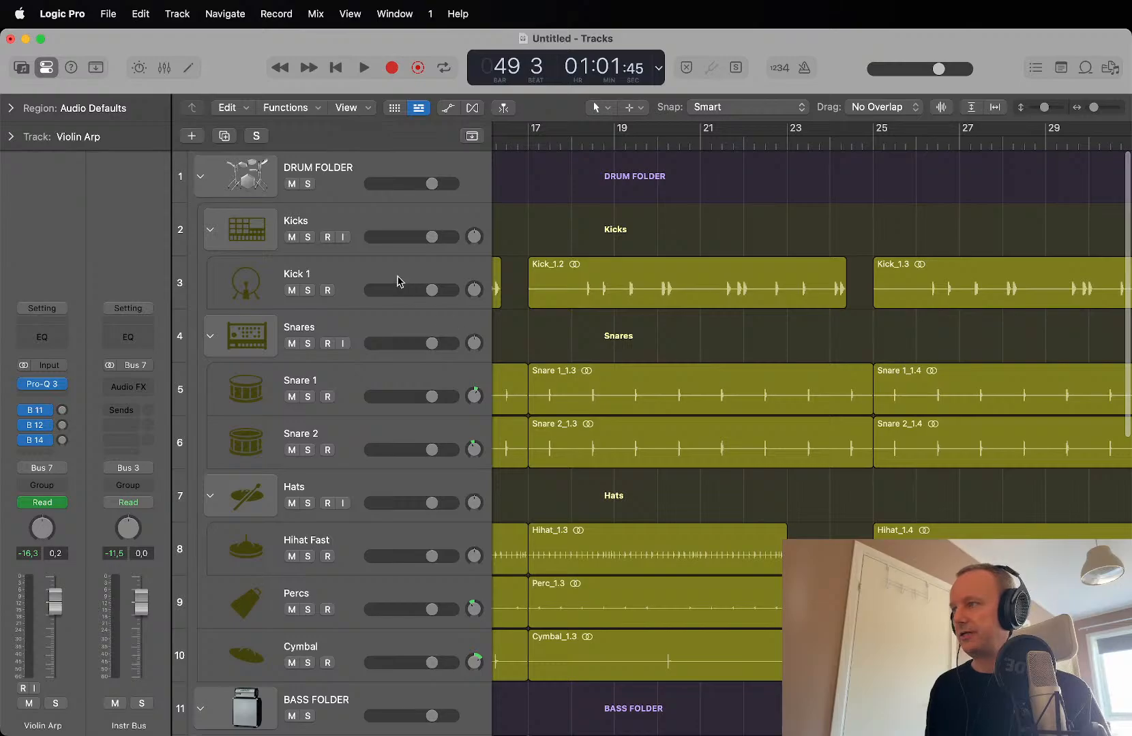
# Step: Select the Kick 1 track, followed by the Bass Main track, to check their pan positions
pyautogui.click(398, 280)
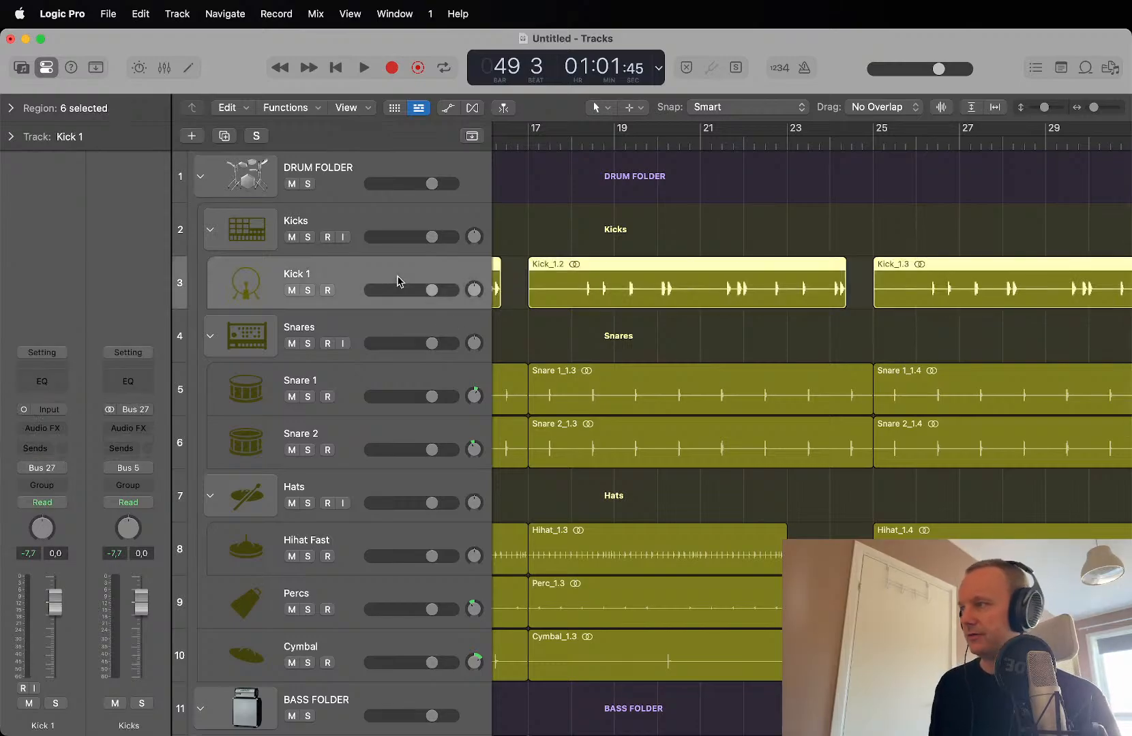
pyautogui.scroll(-10, 397, 276)
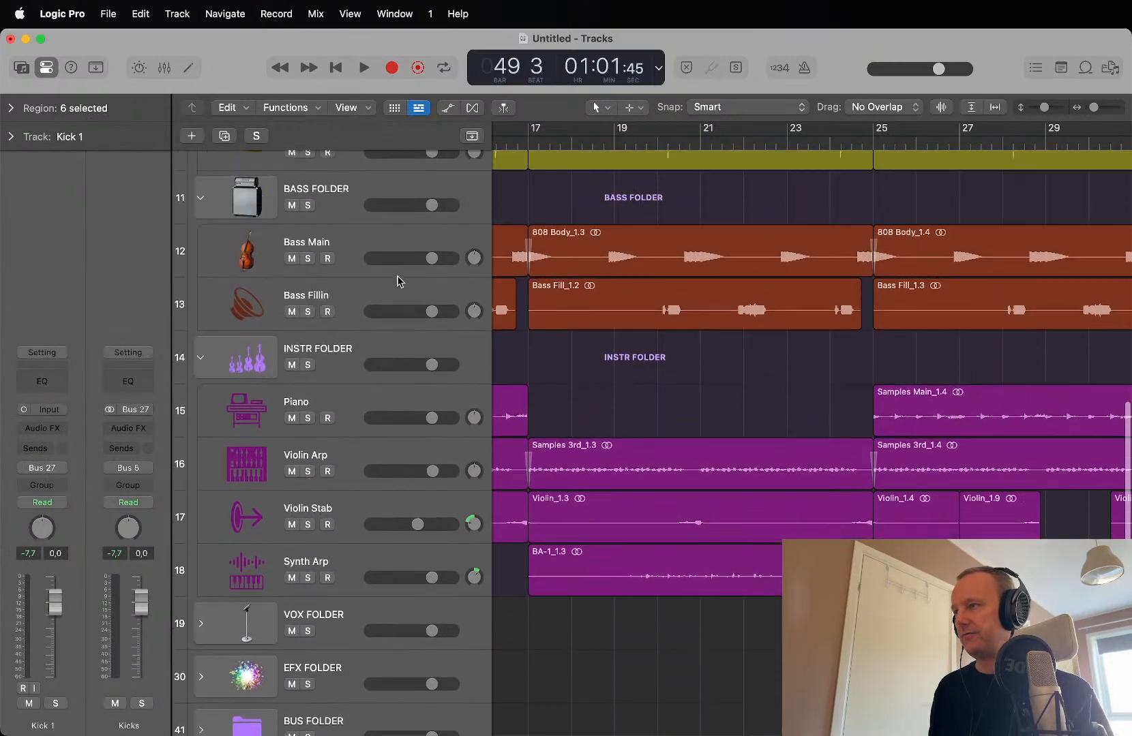
pyautogui.scroll(1, 397, 276)
pyautogui.click(371, 294)
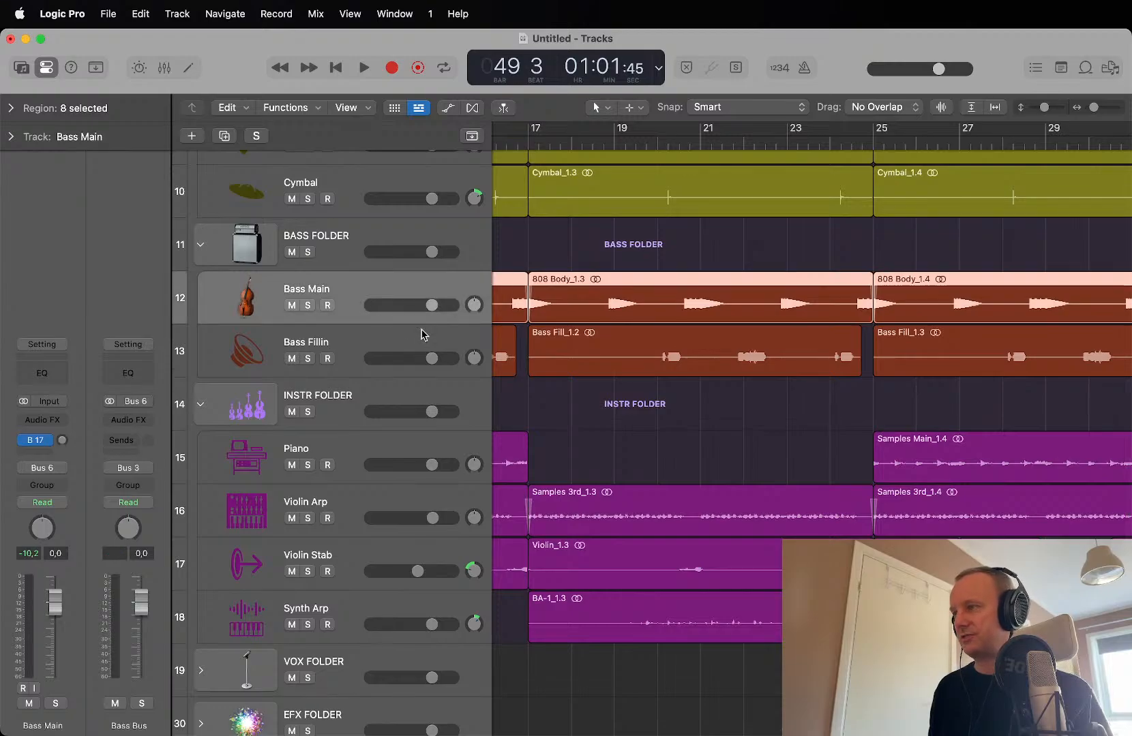
pyautogui.press('super+Down')
pyautogui.scroll(-3, 418, 335)
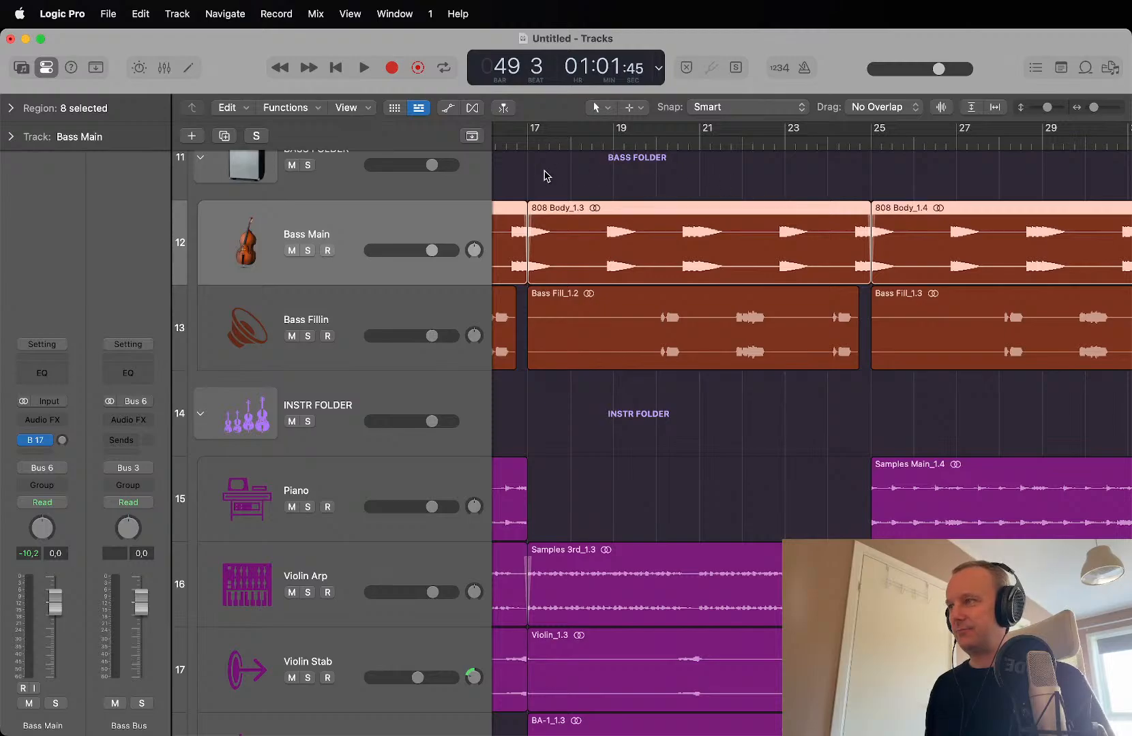
# Step: Play briefly from bar 17 to hear the bass, and clear the region selection
pyautogui.click(526, 145)
pyautogui.press('space')
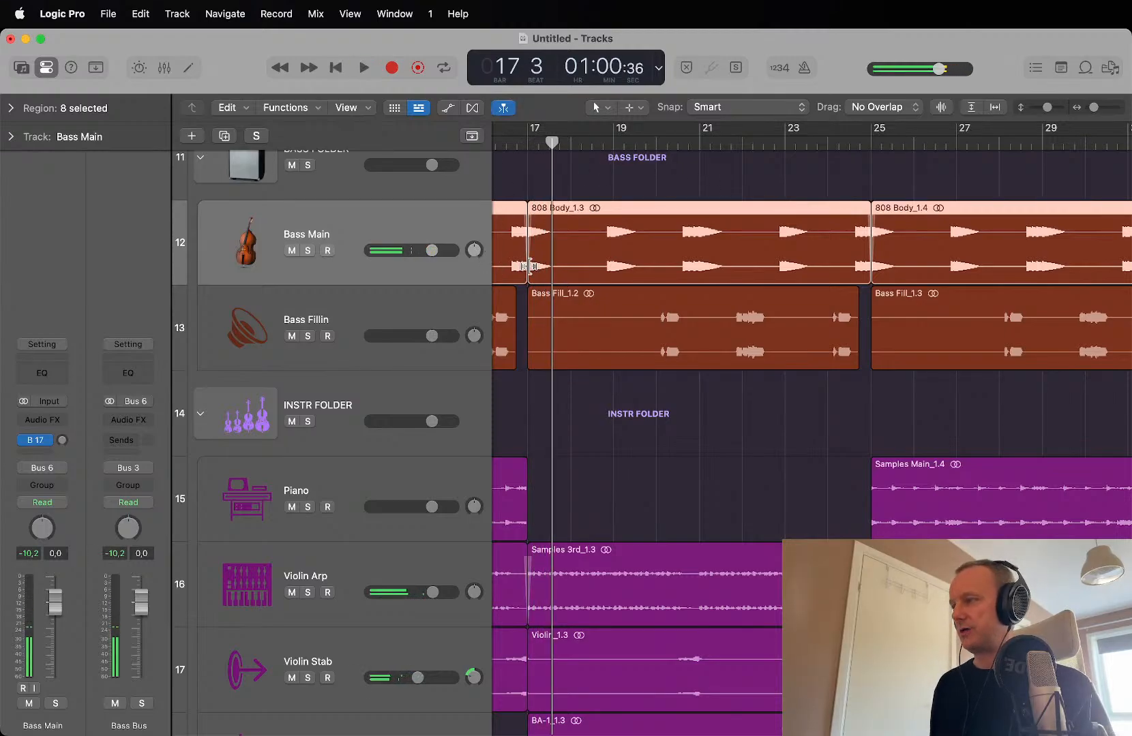
pyautogui.scroll(-5, 530, 266)
pyautogui.click(673, 398)
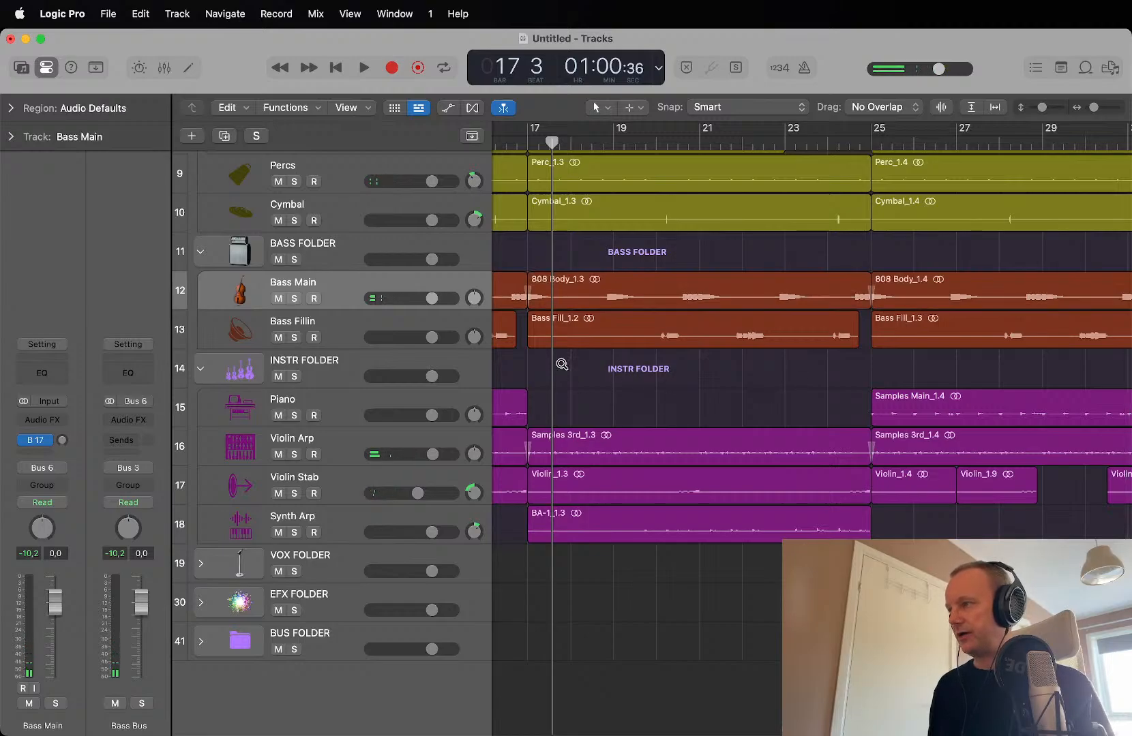
pyautogui.scroll(-6, 561, 364)
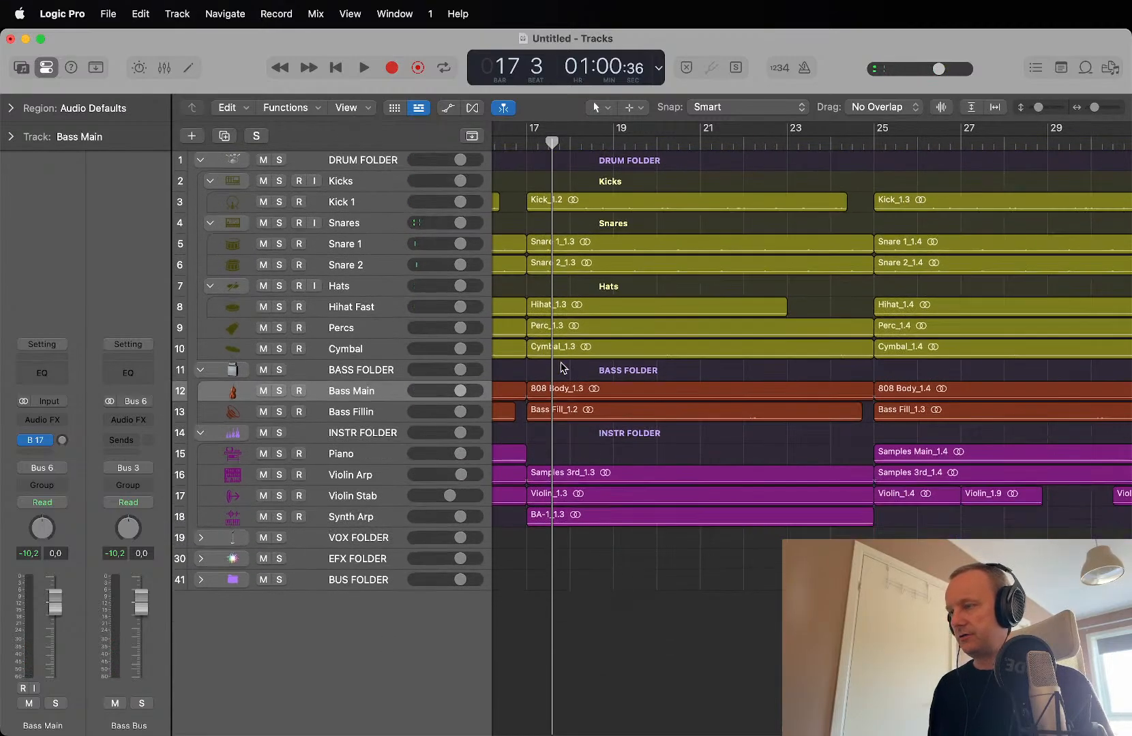
pyautogui.scroll(10, 562, 368)
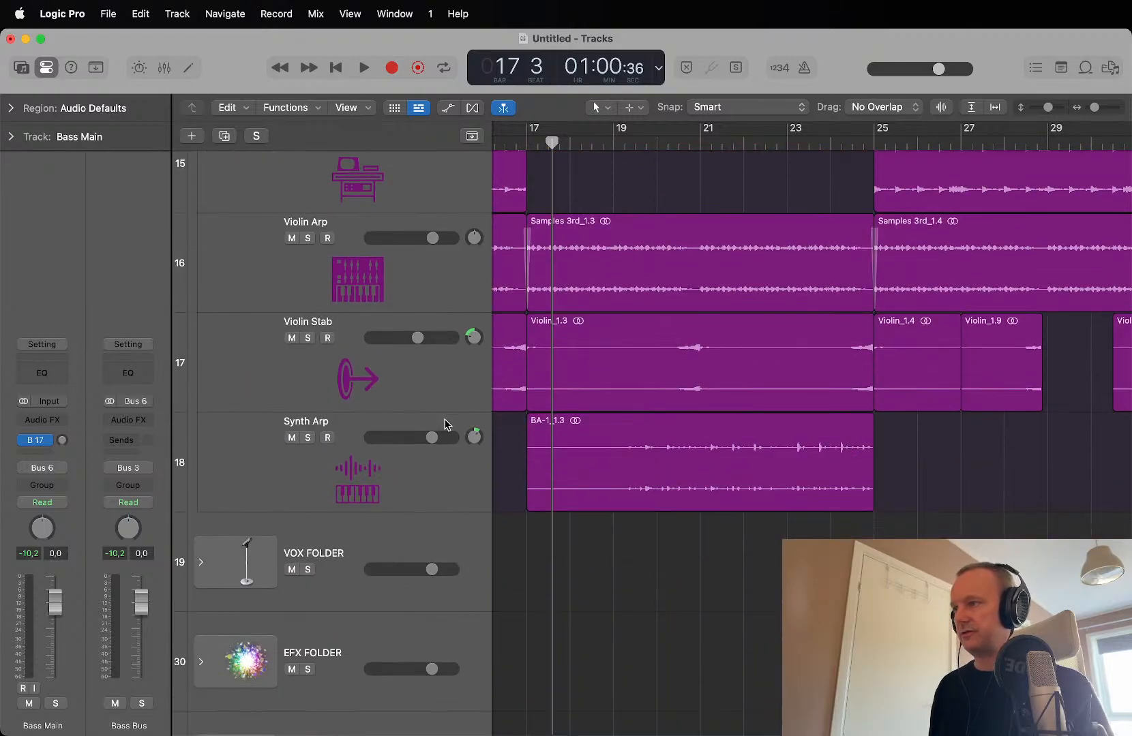
# Step: Select the Synth Arp, Violin Stab and Violin Arp tracks in turn to check their panning
pyautogui.click(444, 424)
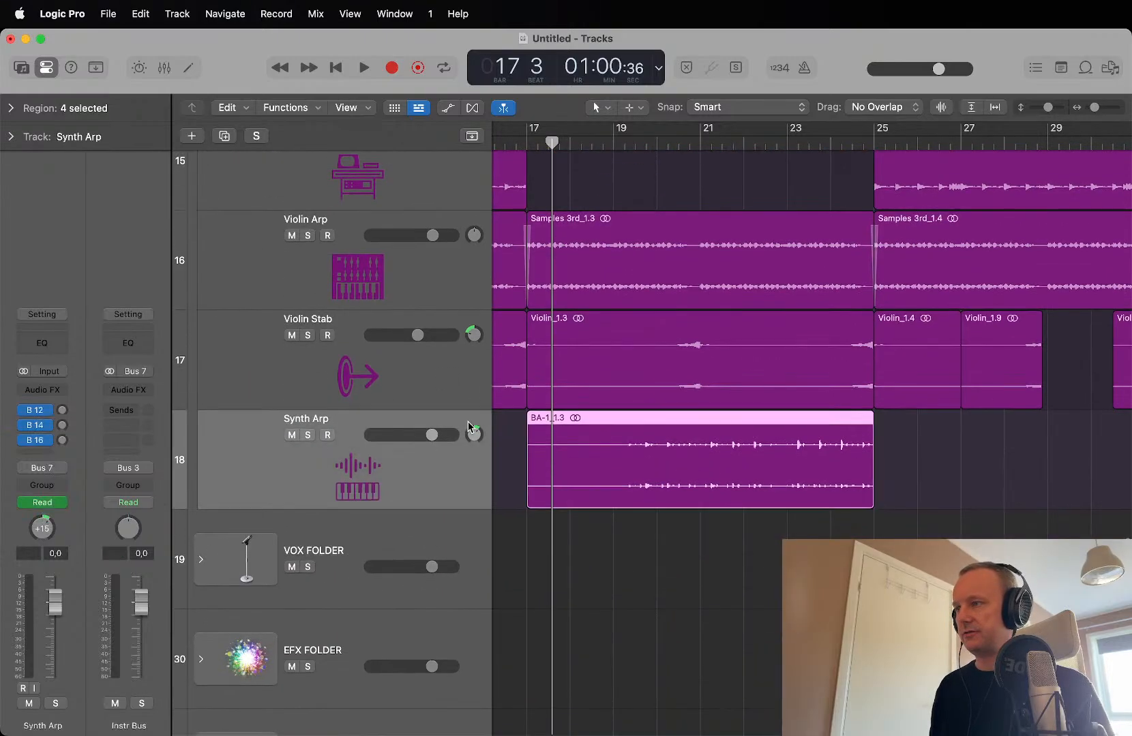
pyautogui.scroll(-3, 454, 466)
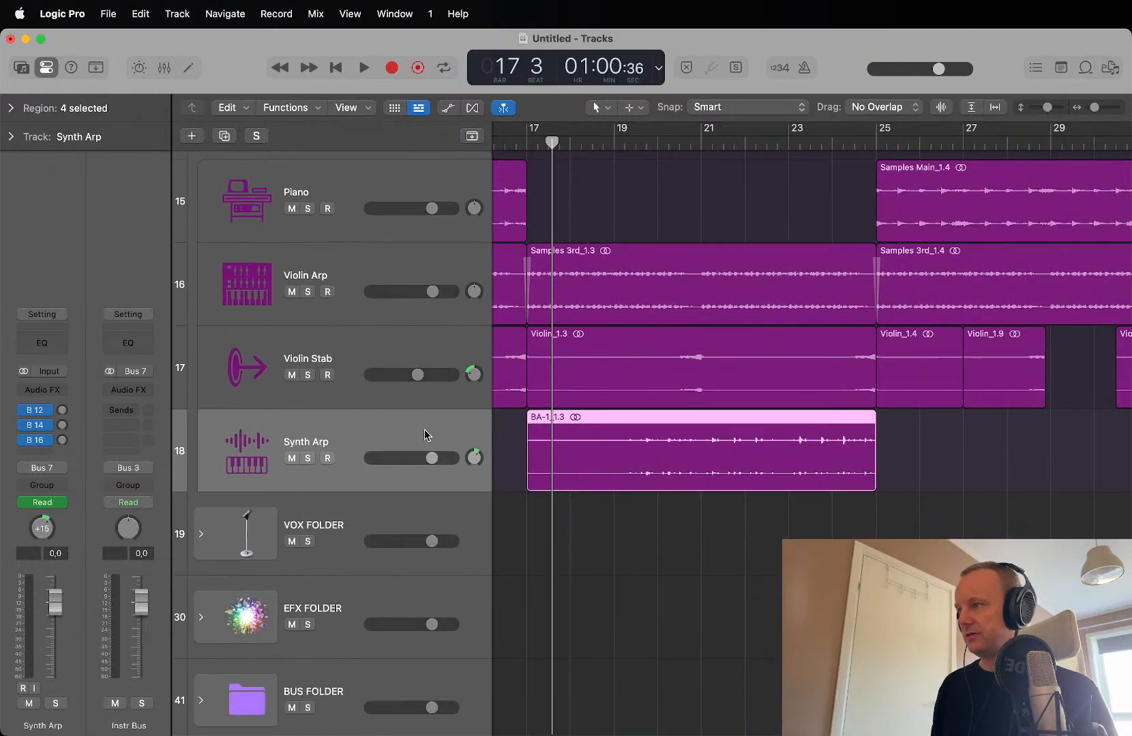
pyautogui.click(380, 347)
pyautogui.scroll(-2, 389, 359)
pyautogui.scroll(-2, 388, 359)
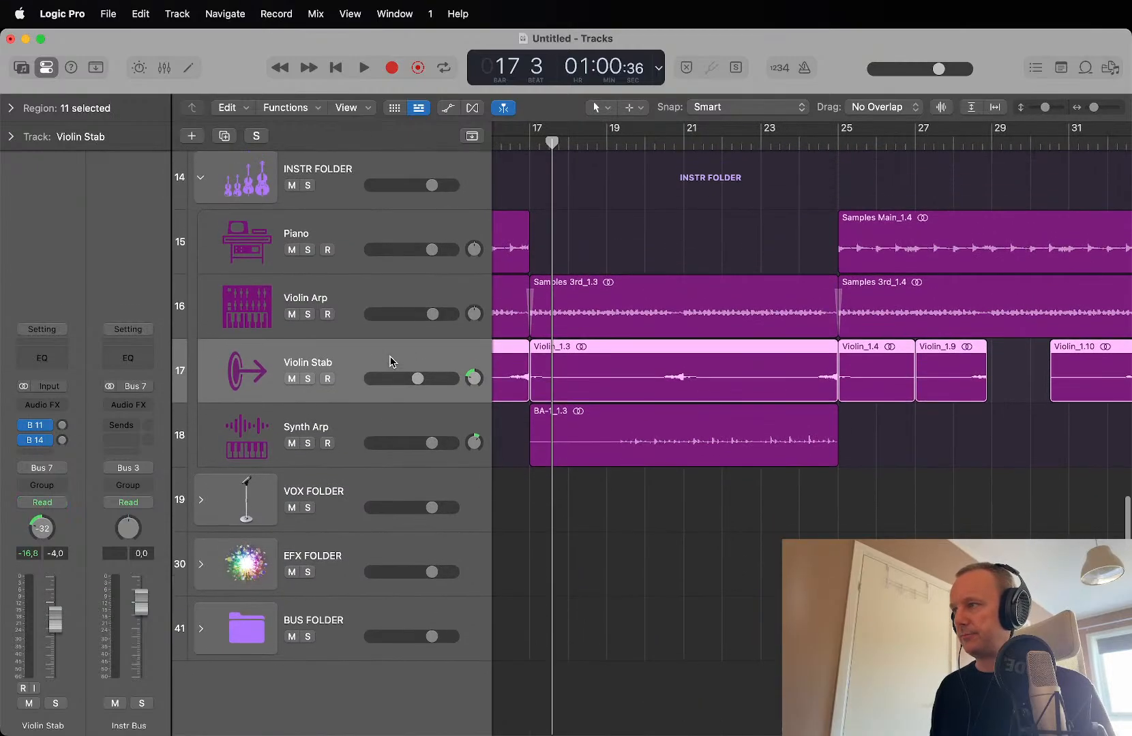
pyautogui.scroll(-2, 390, 362)
pyautogui.click(361, 298)
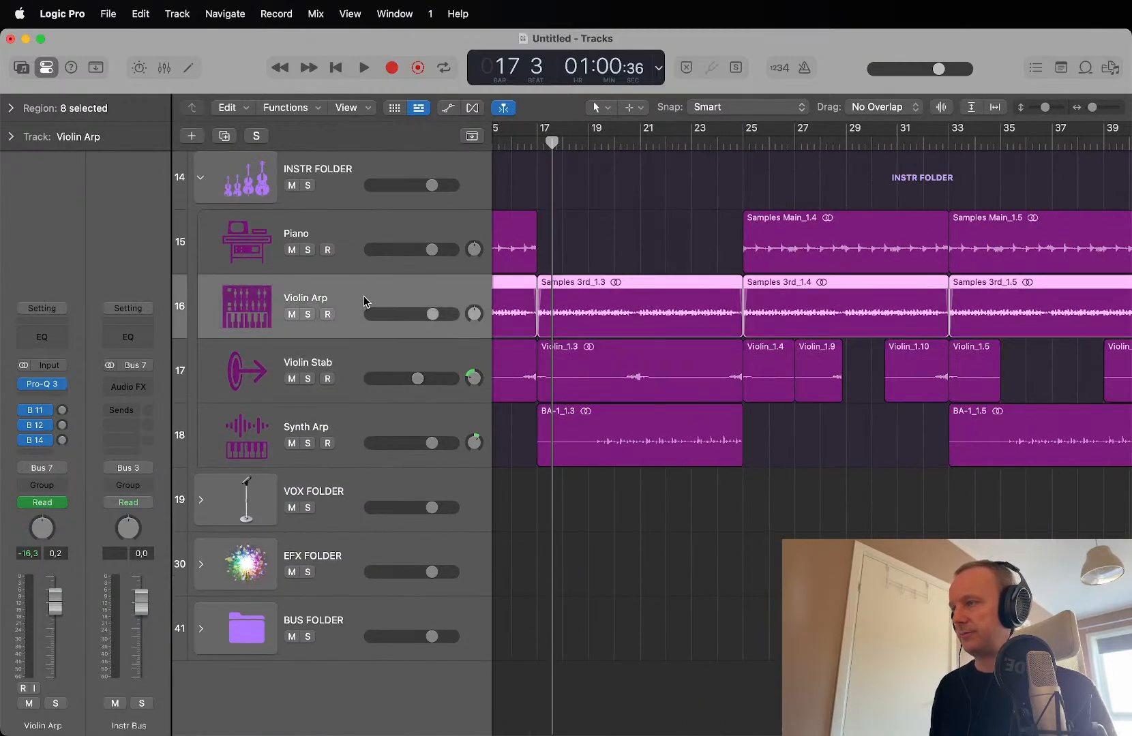
pyautogui.scroll(-2, 363, 301)
pyautogui.scroll(-2, 363, 301)
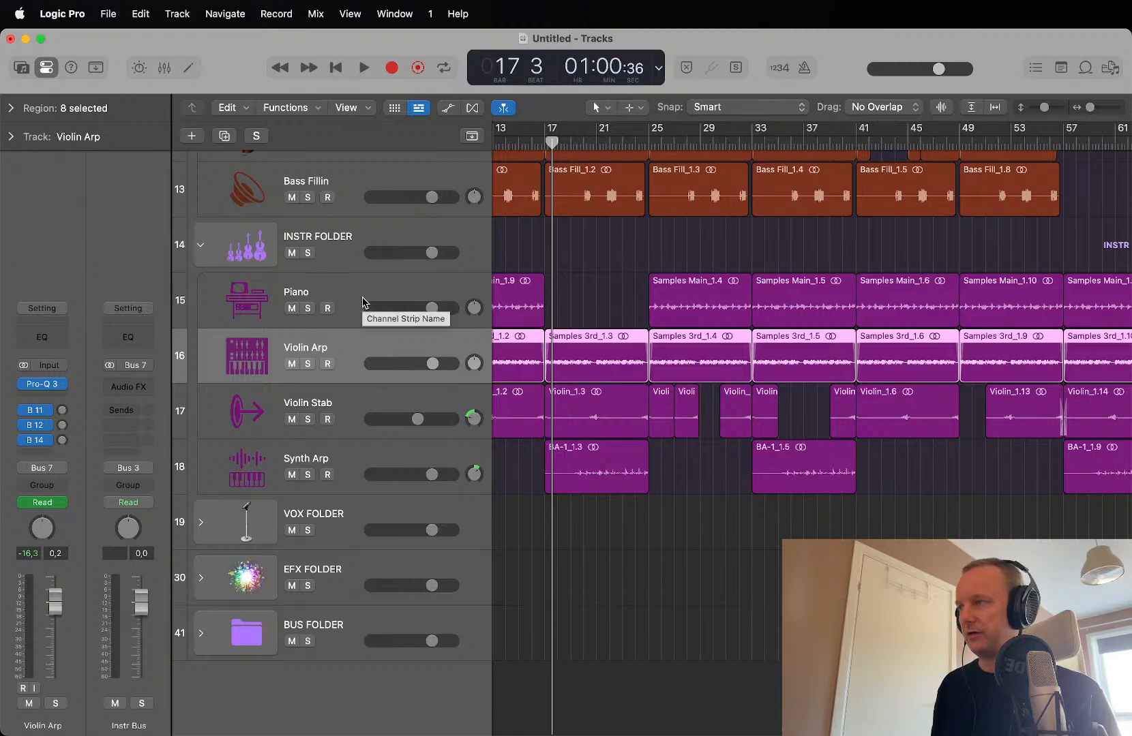
# Step: Clear the region selection and review the whole arrangement across the hats, bass and instrument tracks
pyautogui.click(623, 282)
pyautogui.press('super+Left')
pyautogui.press('super+Up')
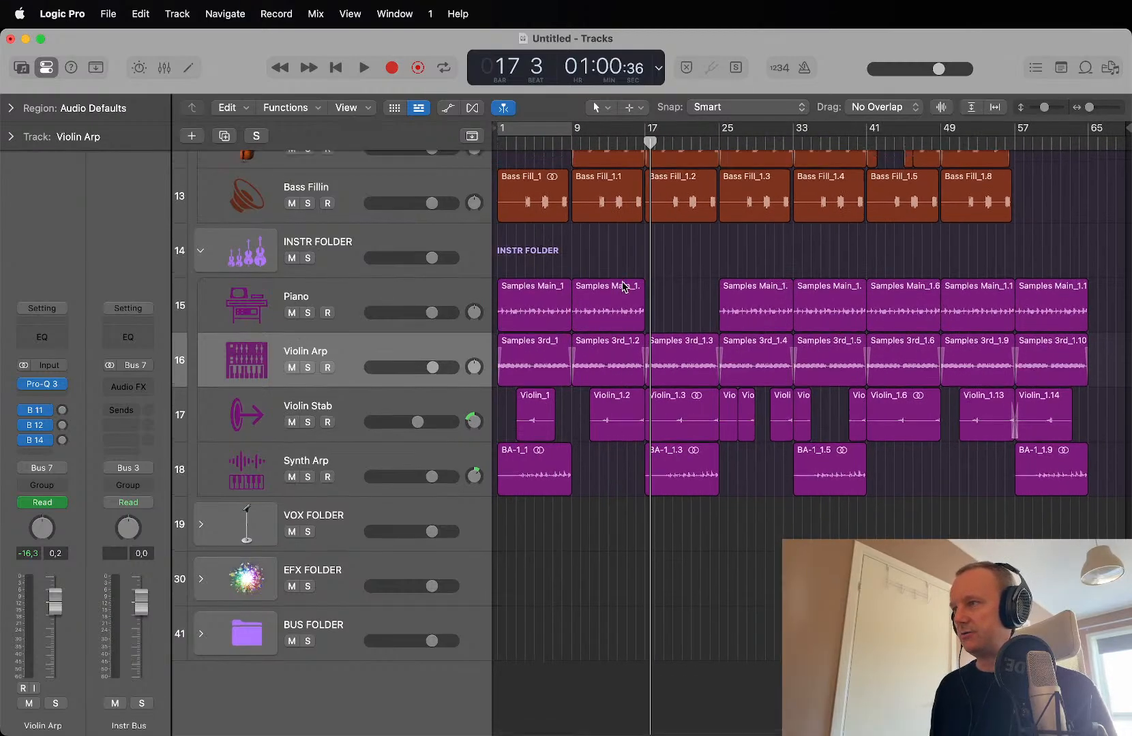
pyautogui.scroll(4, 622, 286)
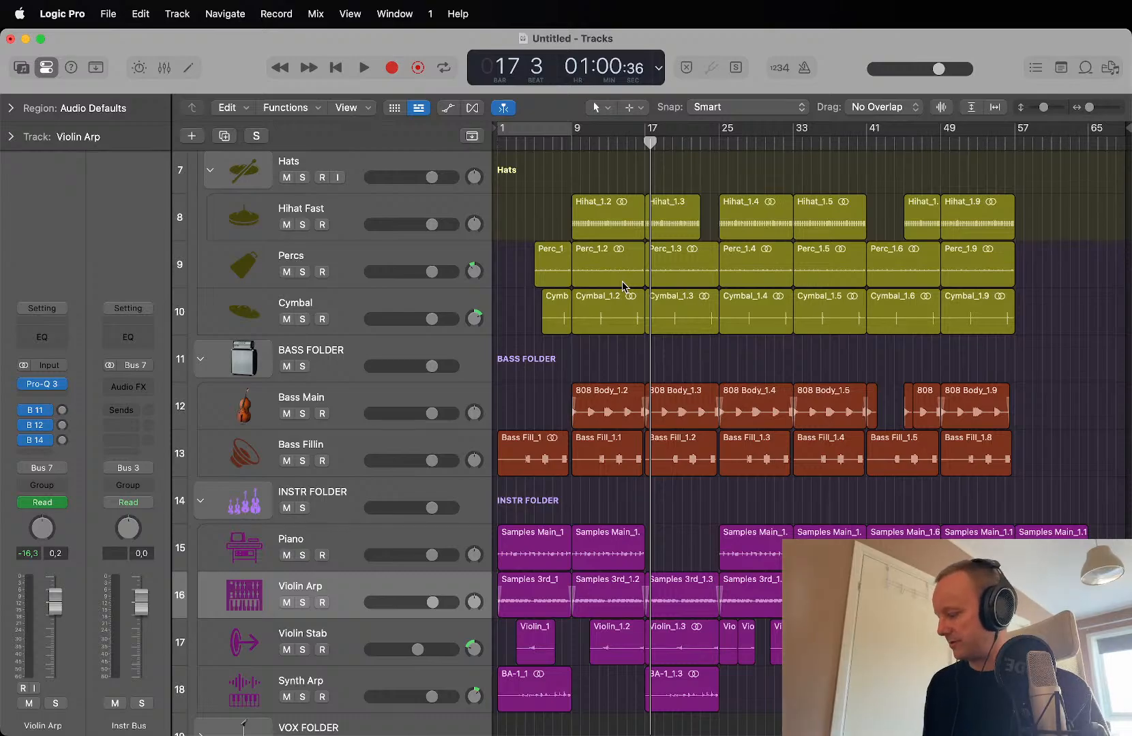
# Step: Show the mixer and expand the bus folder to reveal its bus channels
pyautogui.press('x')
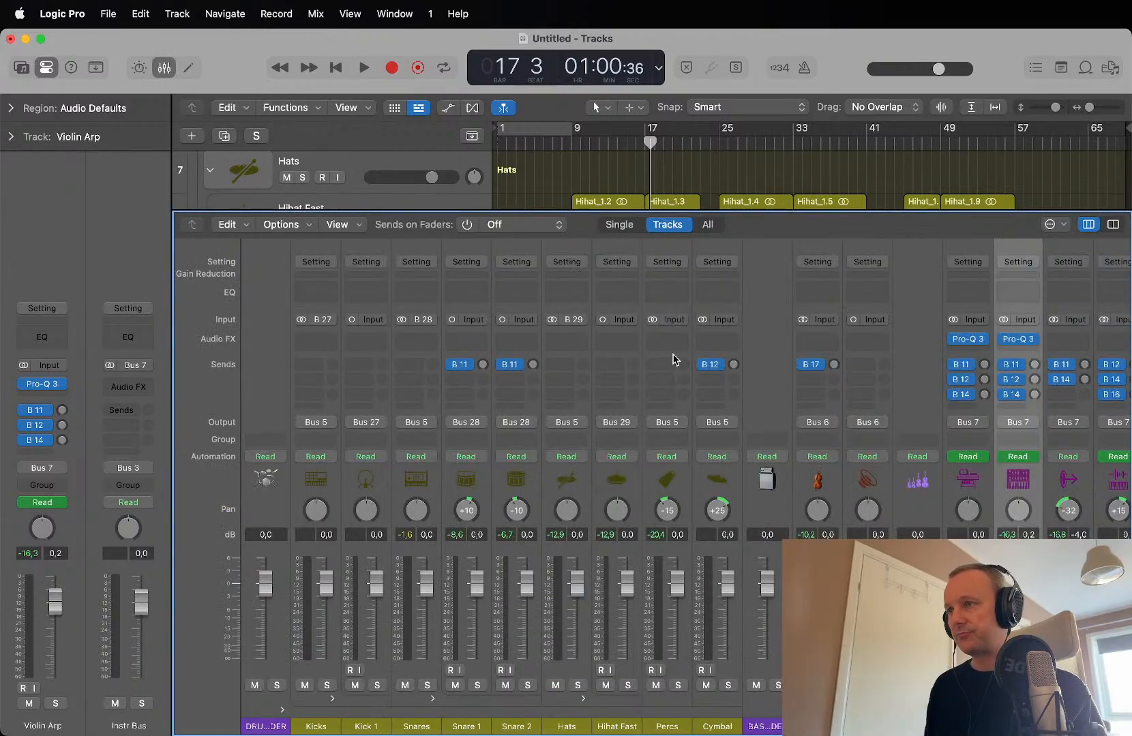
pyautogui.hscroll(10, 674, 359)
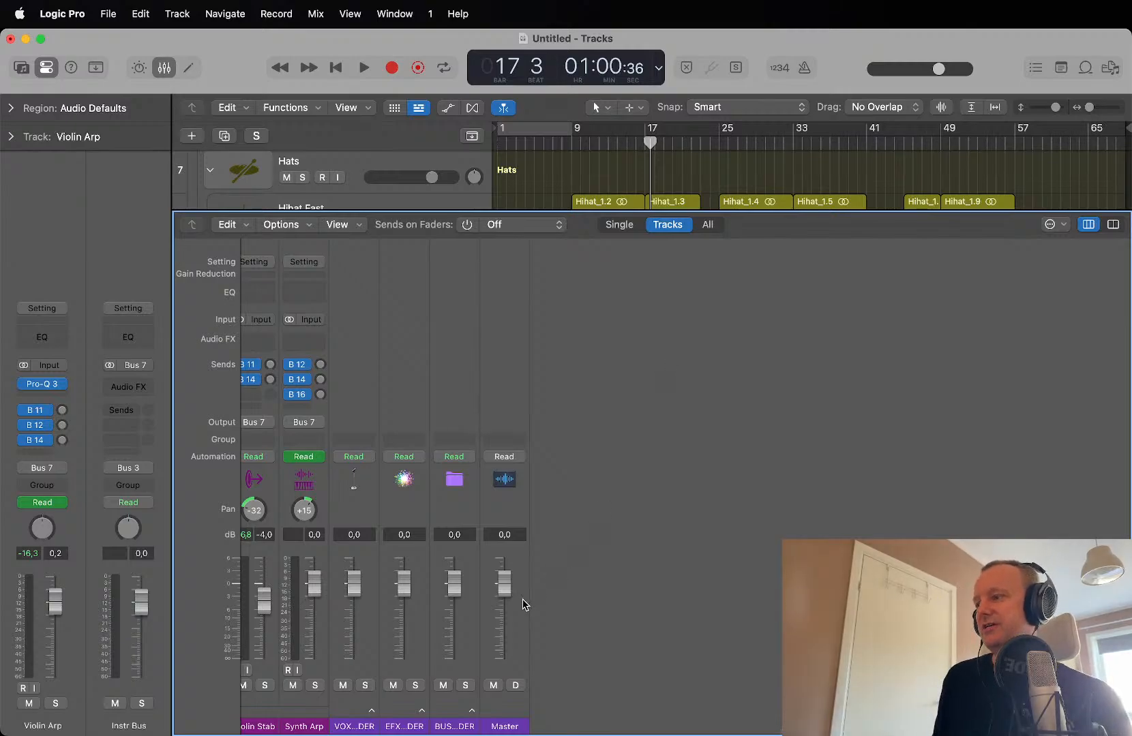
pyautogui.click(470, 712)
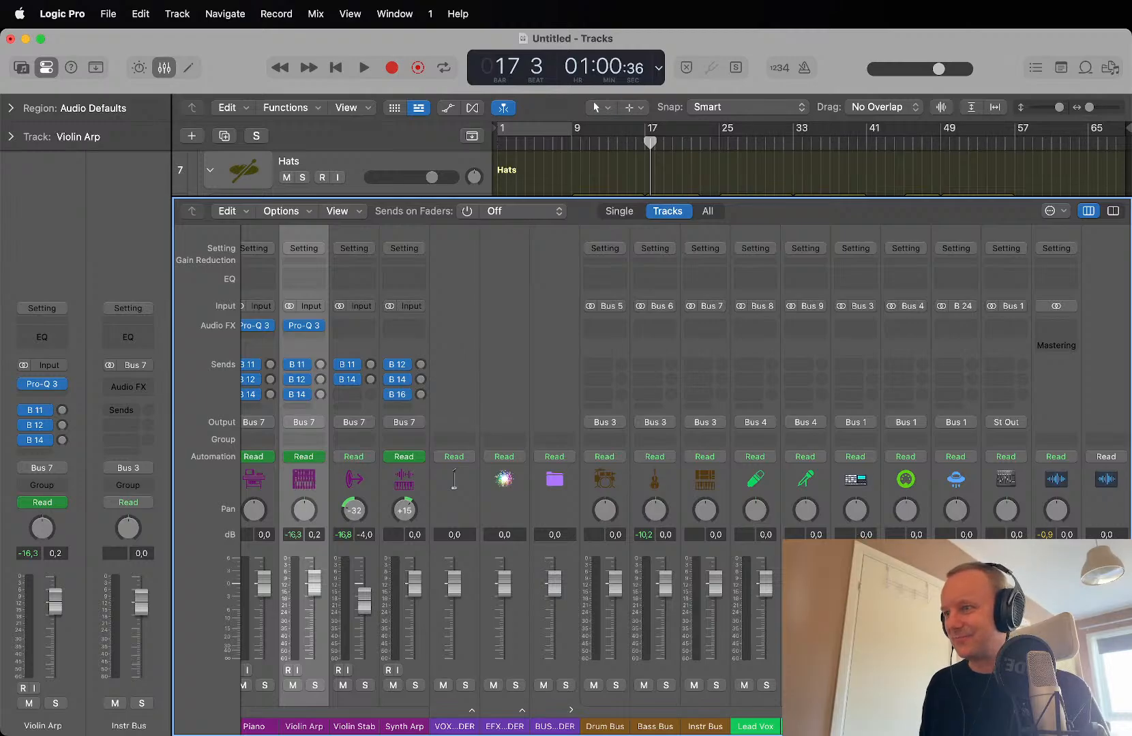
# Step: Insert the SSL Native Bus Compressor 2 in stereo on the MIXBUS channel and arrange its window over the mixer
pyautogui.click(1014, 531)
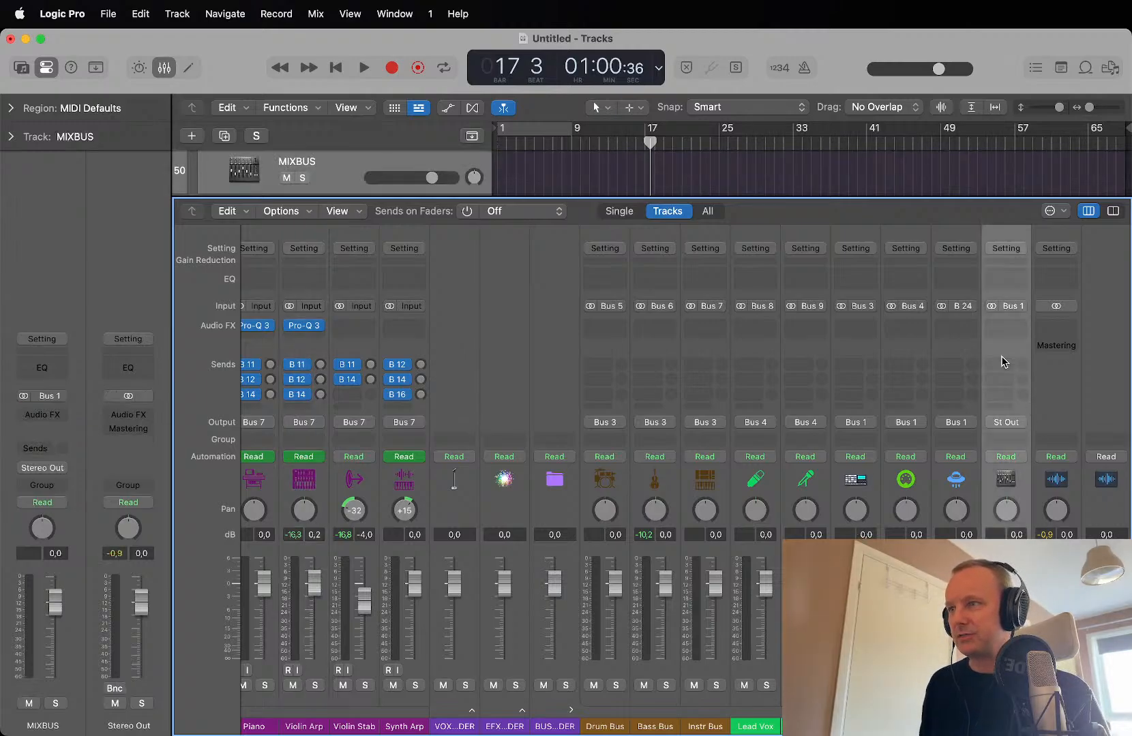
pyautogui.click(1006, 326)
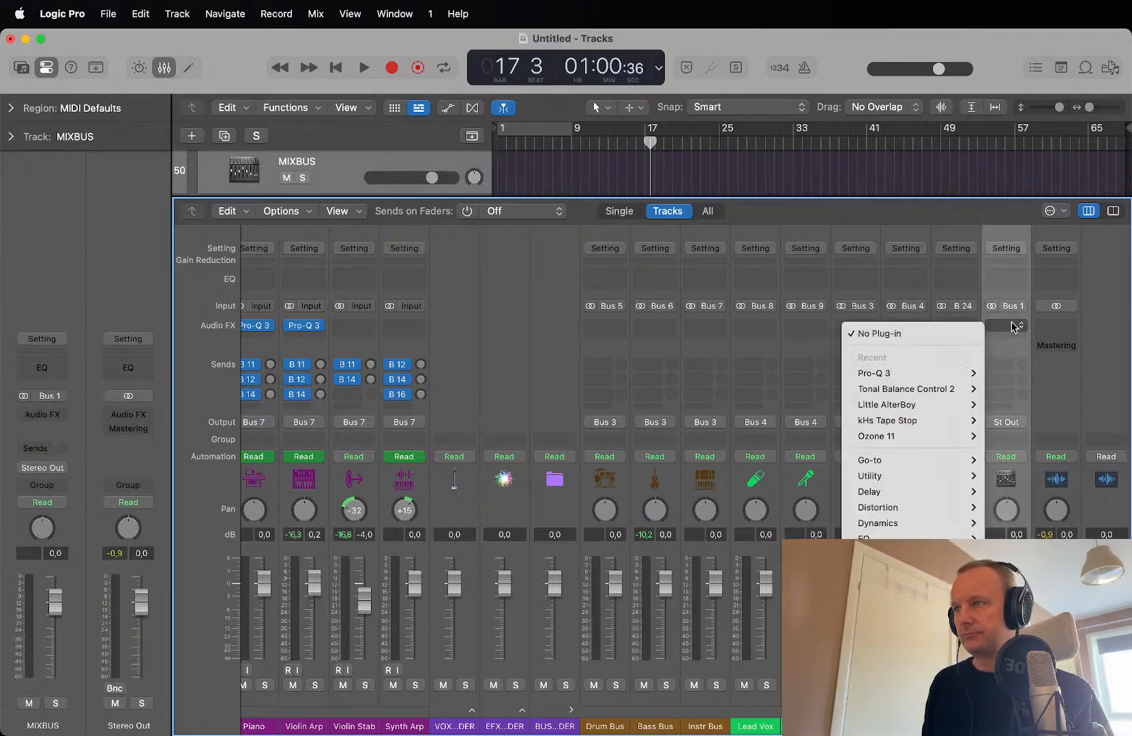
pyautogui.moveTo(903, 460)
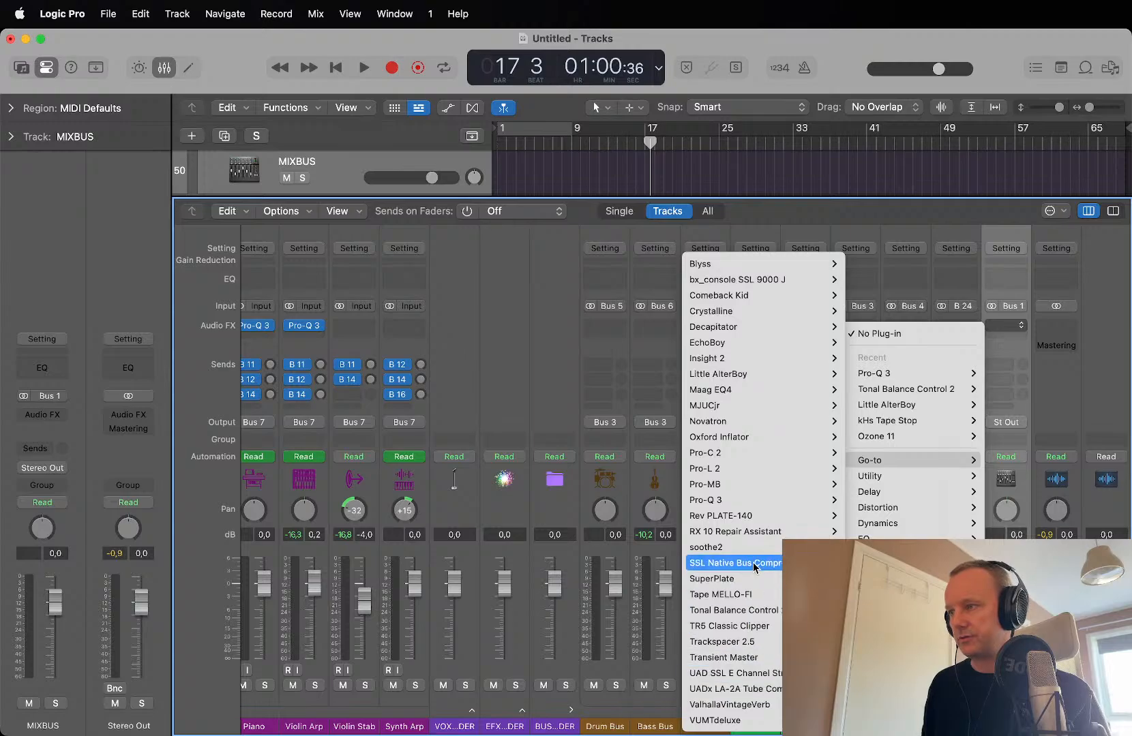
pyautogui.moveTo(743, 563)
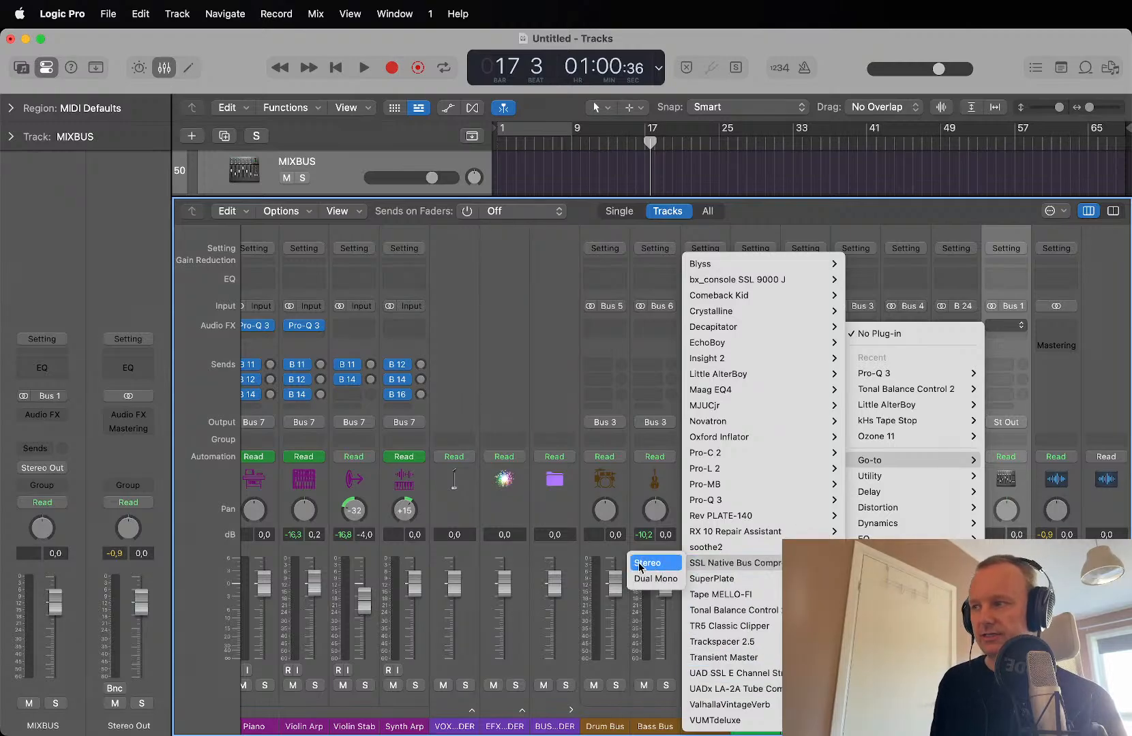
pyautogui.click(638, 562)
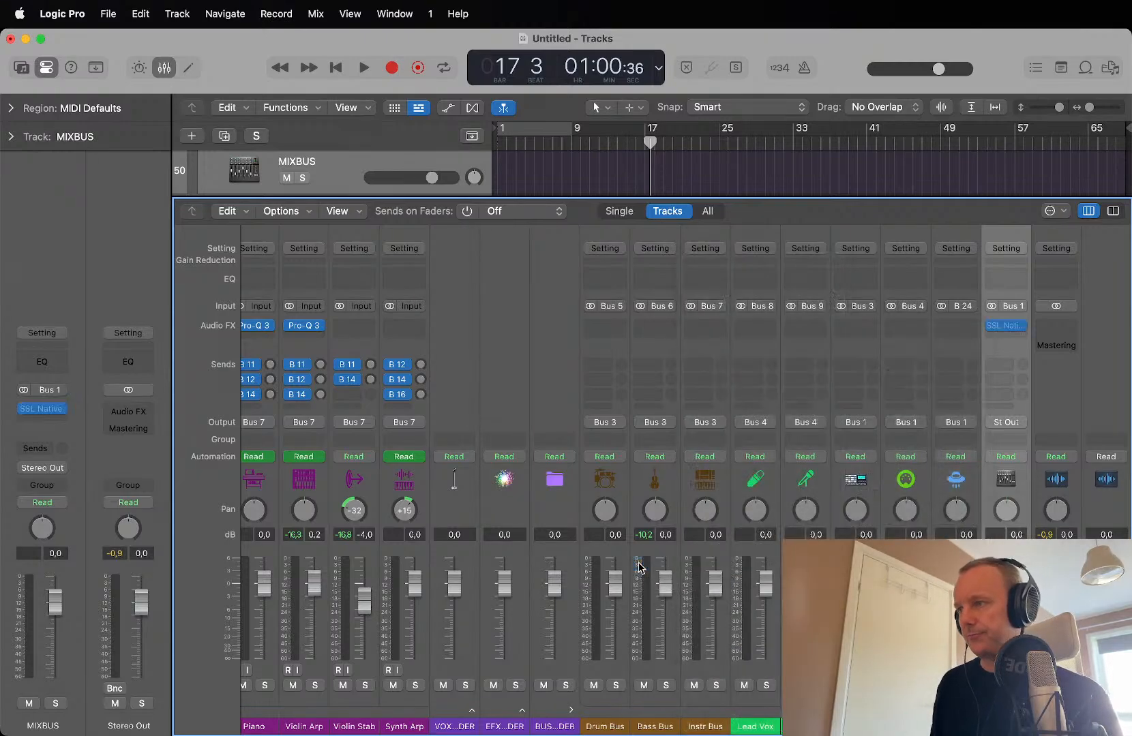
pyautogui.click(1011, 327)
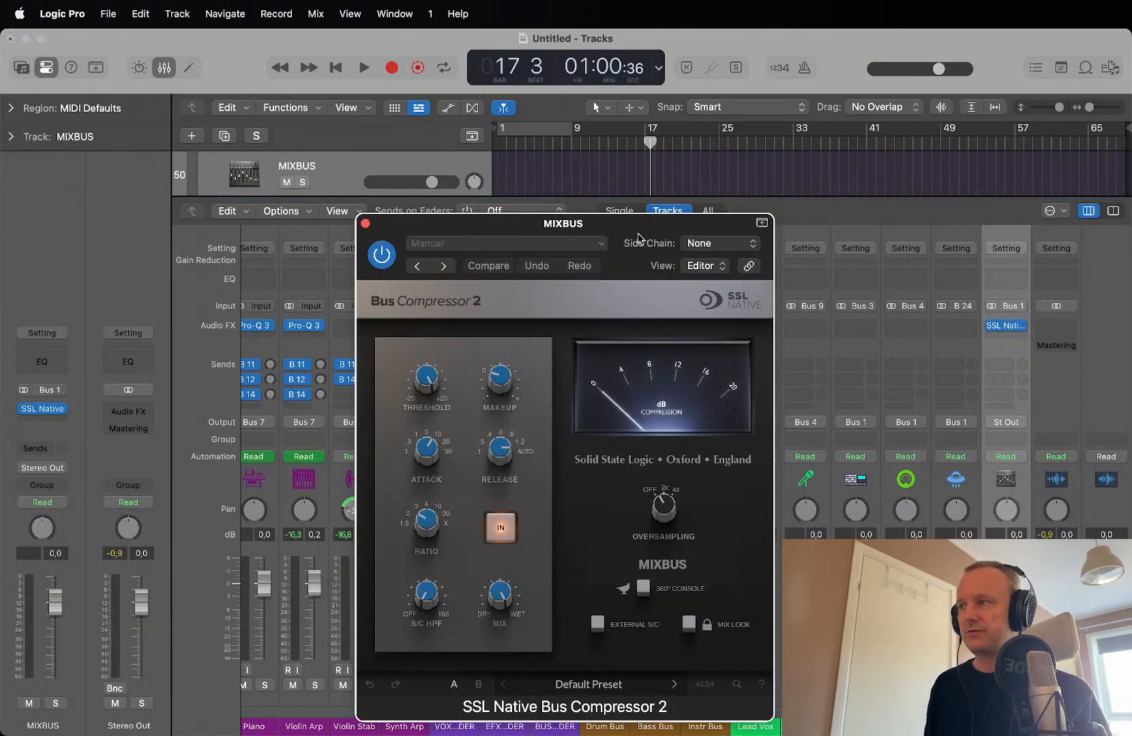
pyautogui.moveTo(638, 237); pyautogui.dragTo(566, 140)
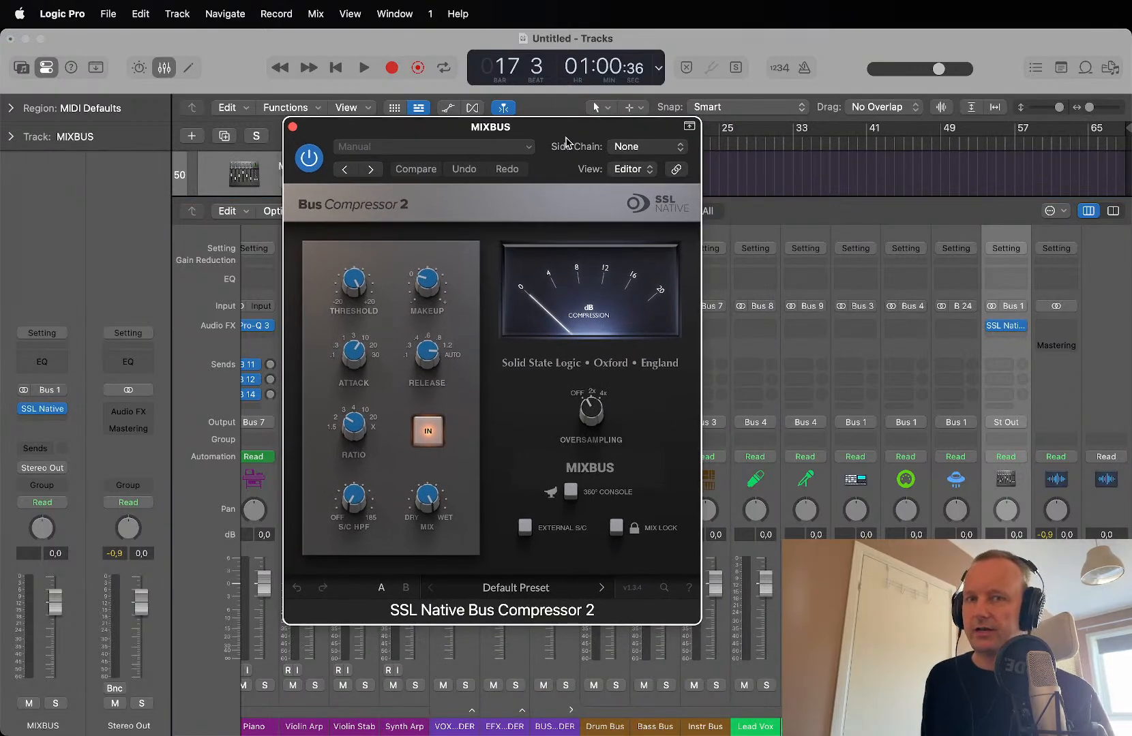
# Step: Lower the MIXBUS compressor's threshold to about -15.4 dB during playback, and adjust its attack and release
pyautogui.press('space')
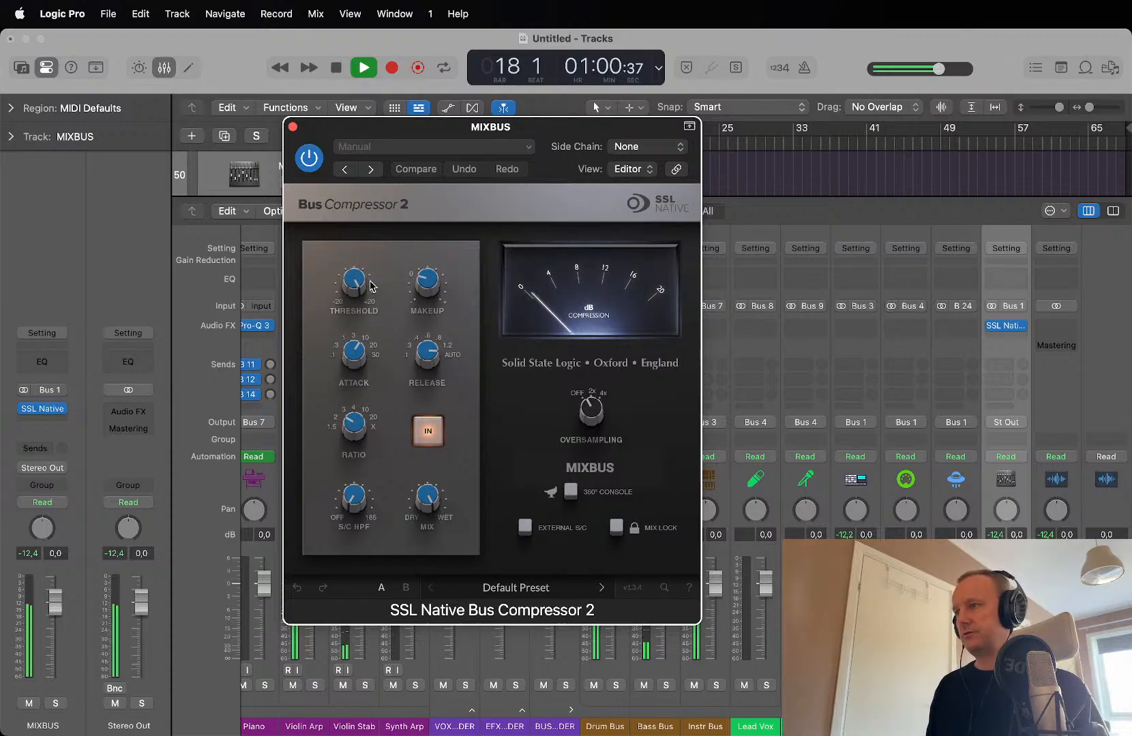
pyautogui.moveTo(354, 285)
pyautogui.moveTo(355, 285); pyautogui.dragTo(349, 466)
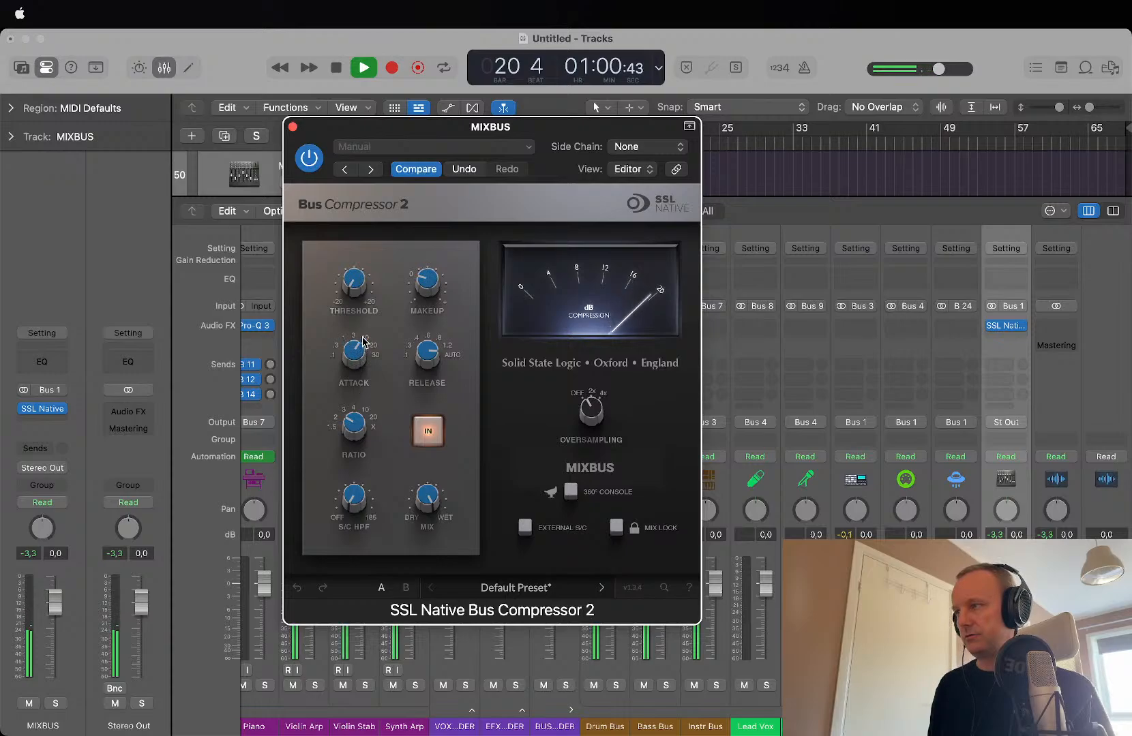
pyautogui.moveTo(366, 292); pyautogui.dragTo(362, 271)
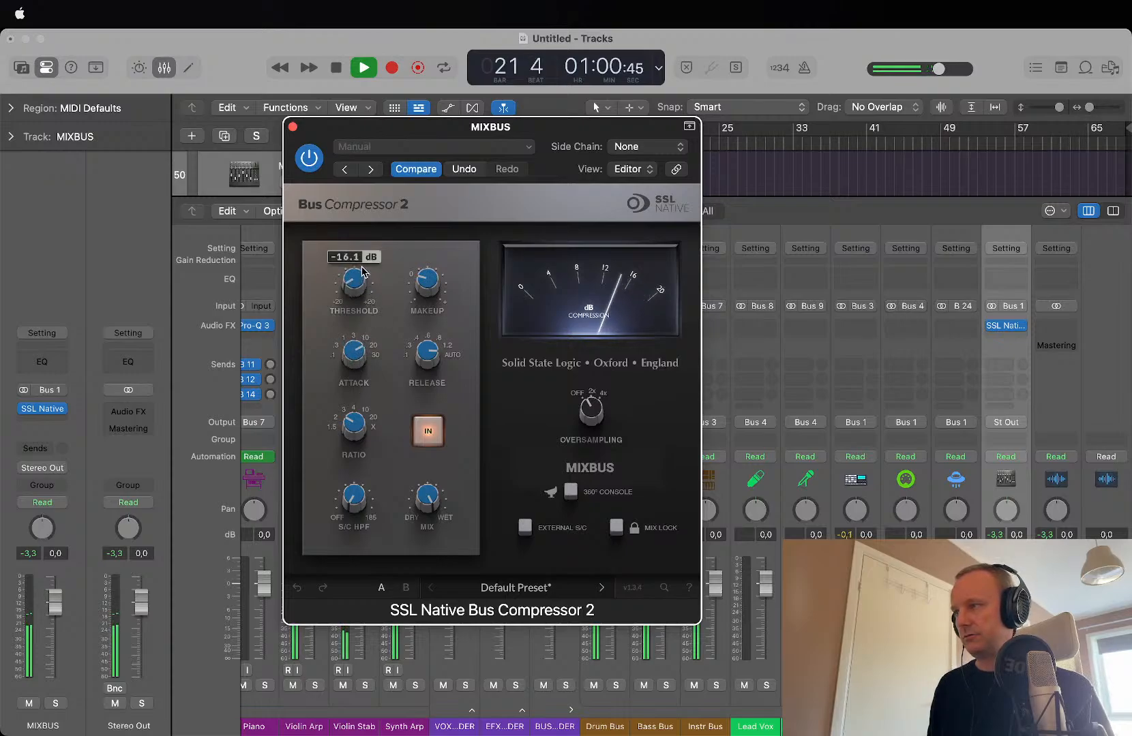
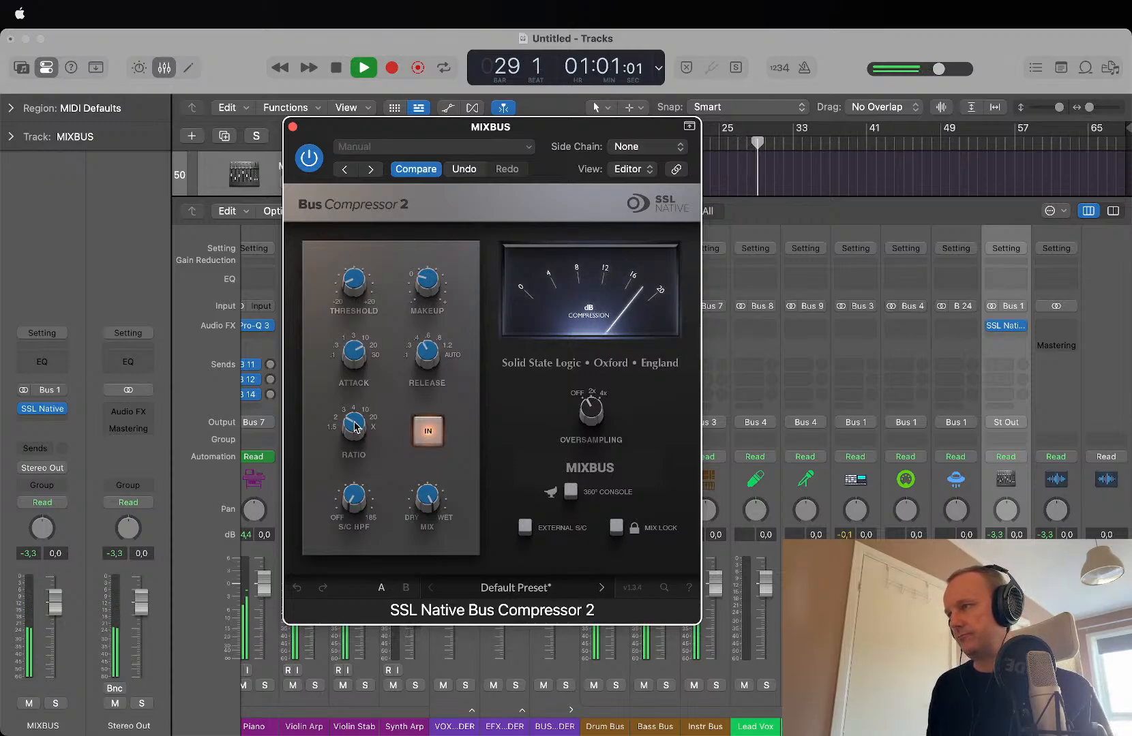
pyautogui.press('space')
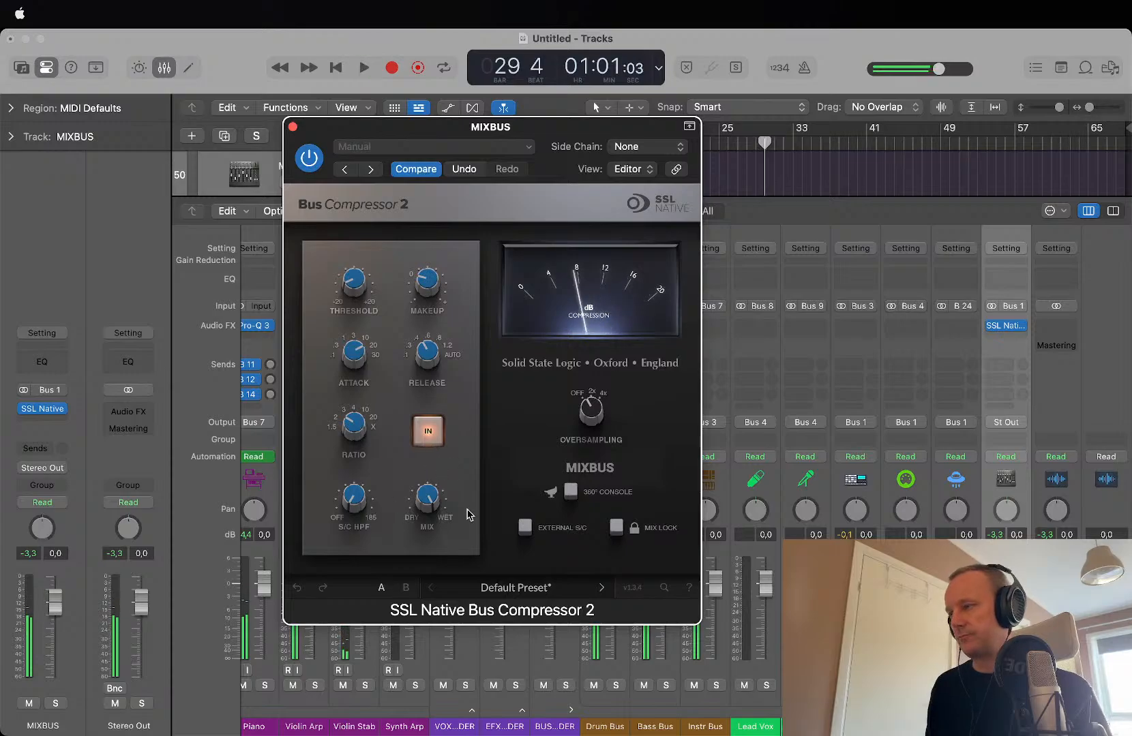
# Step: Raise the compressor's threshold for gentler gain reduction while the song plays, and close the plug-in window
pyautogui.moveTo(356, 280)
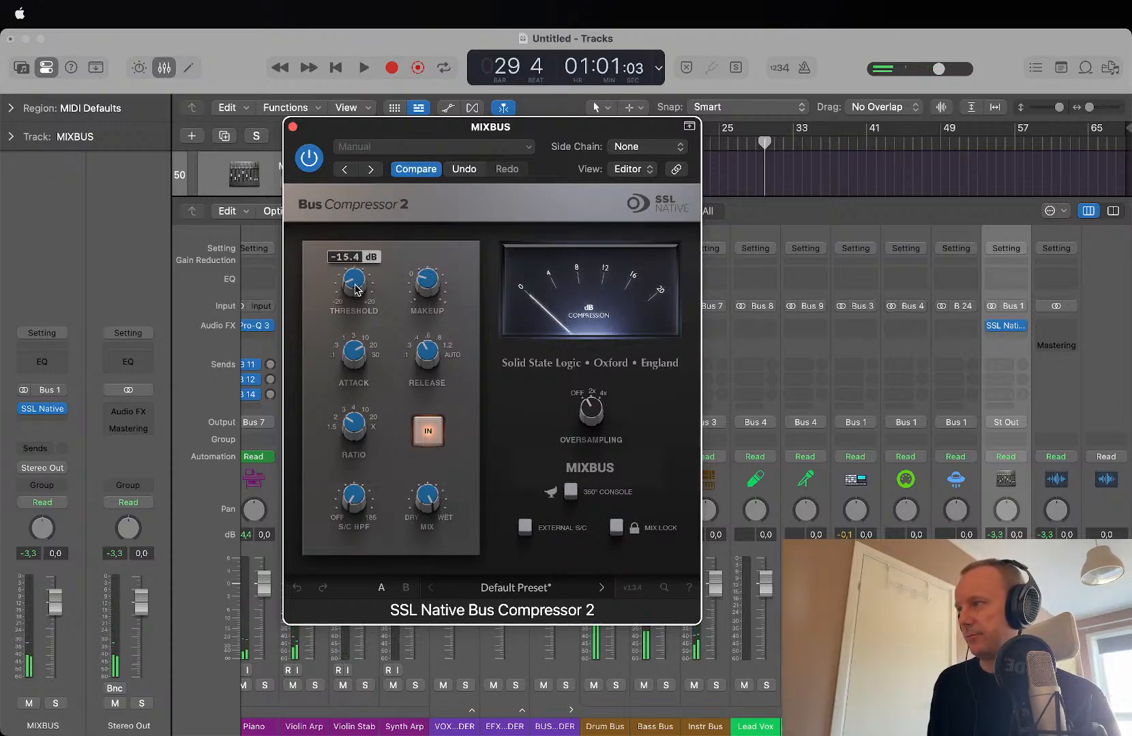
pyautogui.press('space')
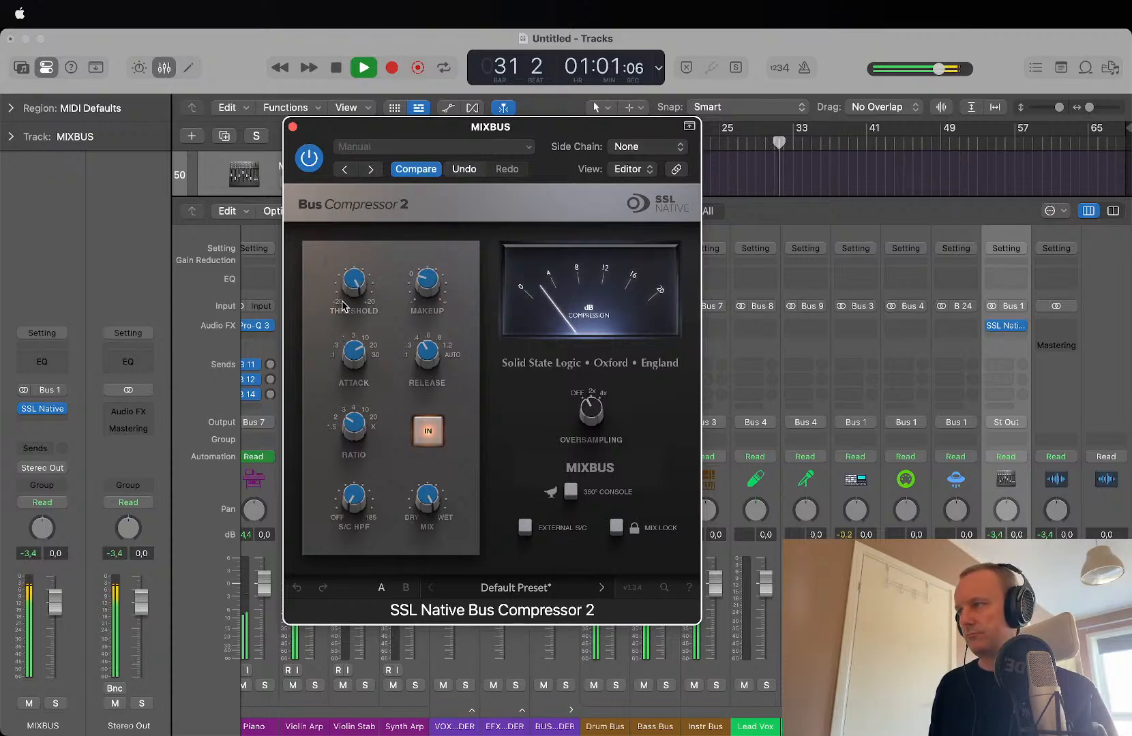
pyautogui.moveTo(356, 283); pyautogui.dragTo(359, 323)
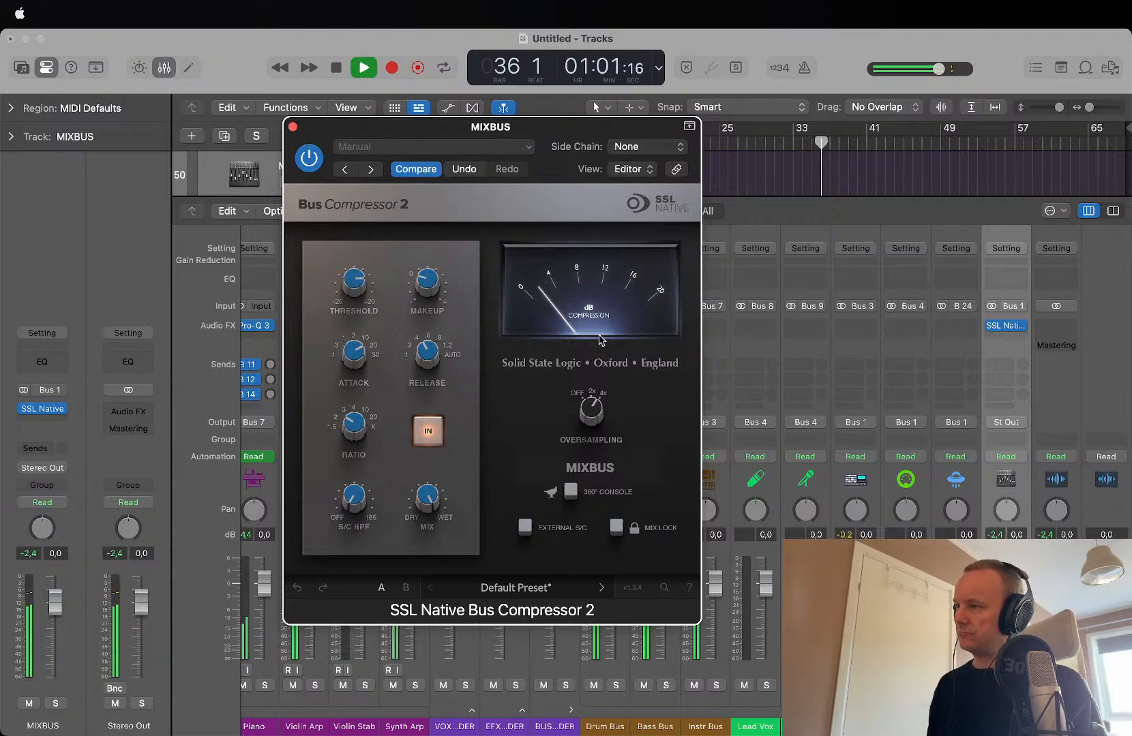
pyautogui.click(364, 69)
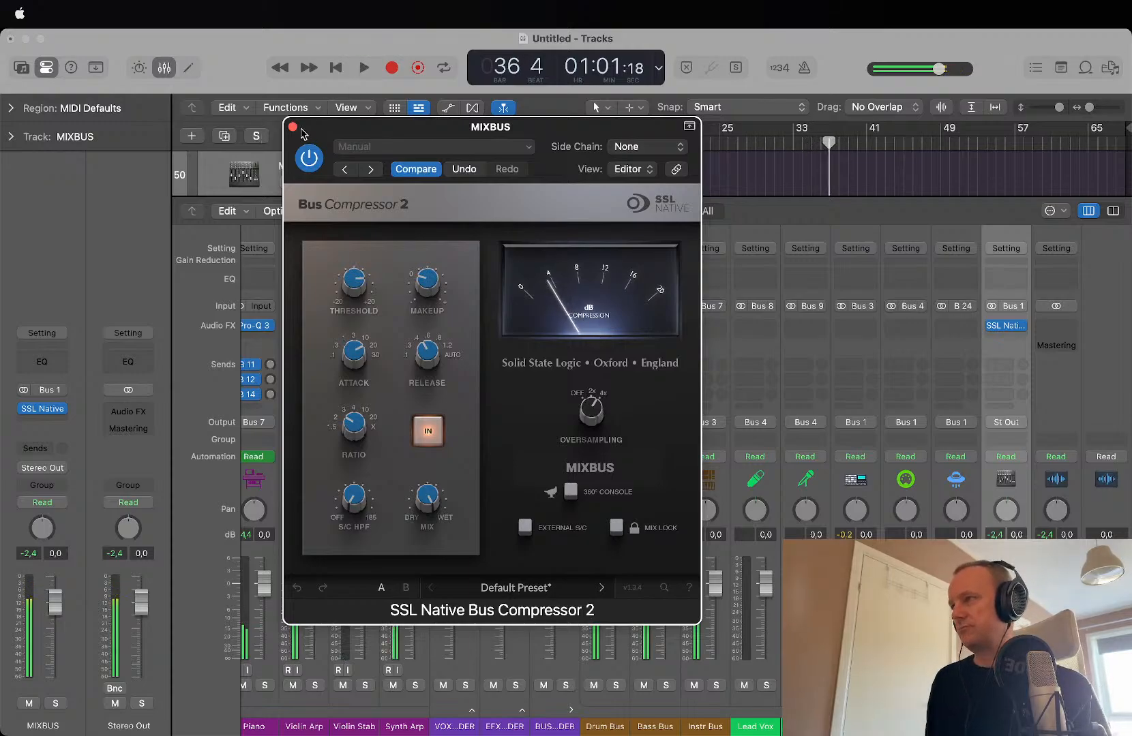
pyautogui.click(293, 127)
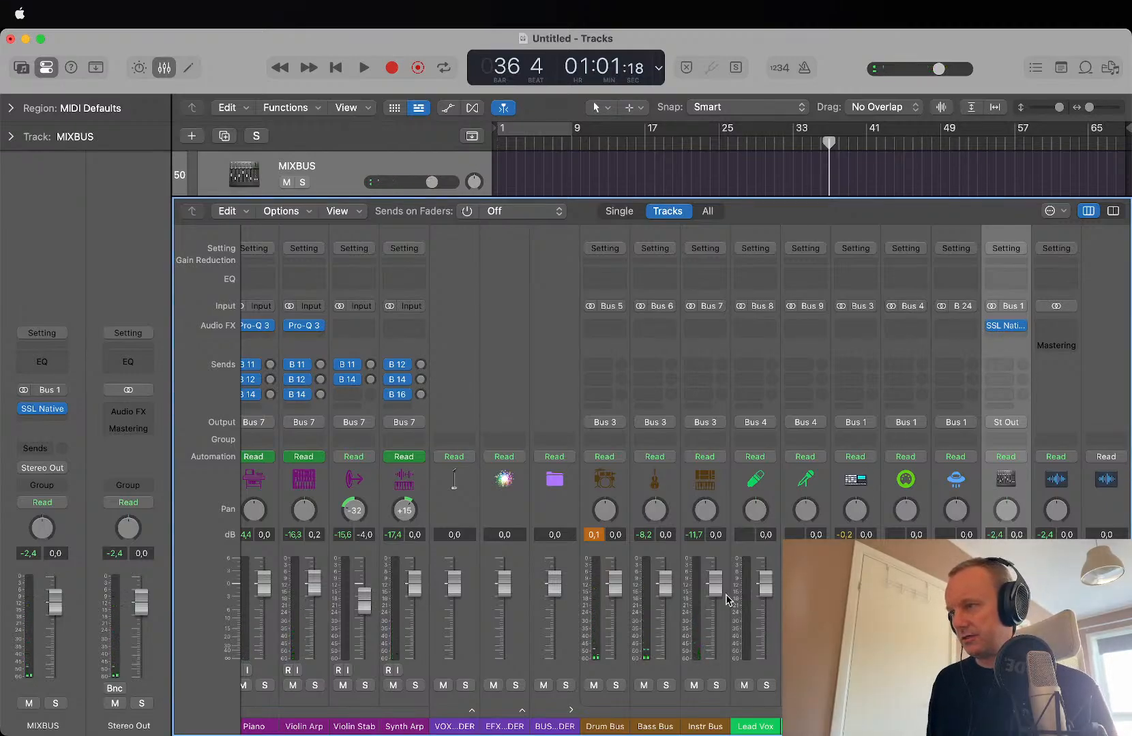
# Step: Reset the mixer's peak levels and play on from bar 36 to check the drum channels' levels
pyautogui.click(596, 536)
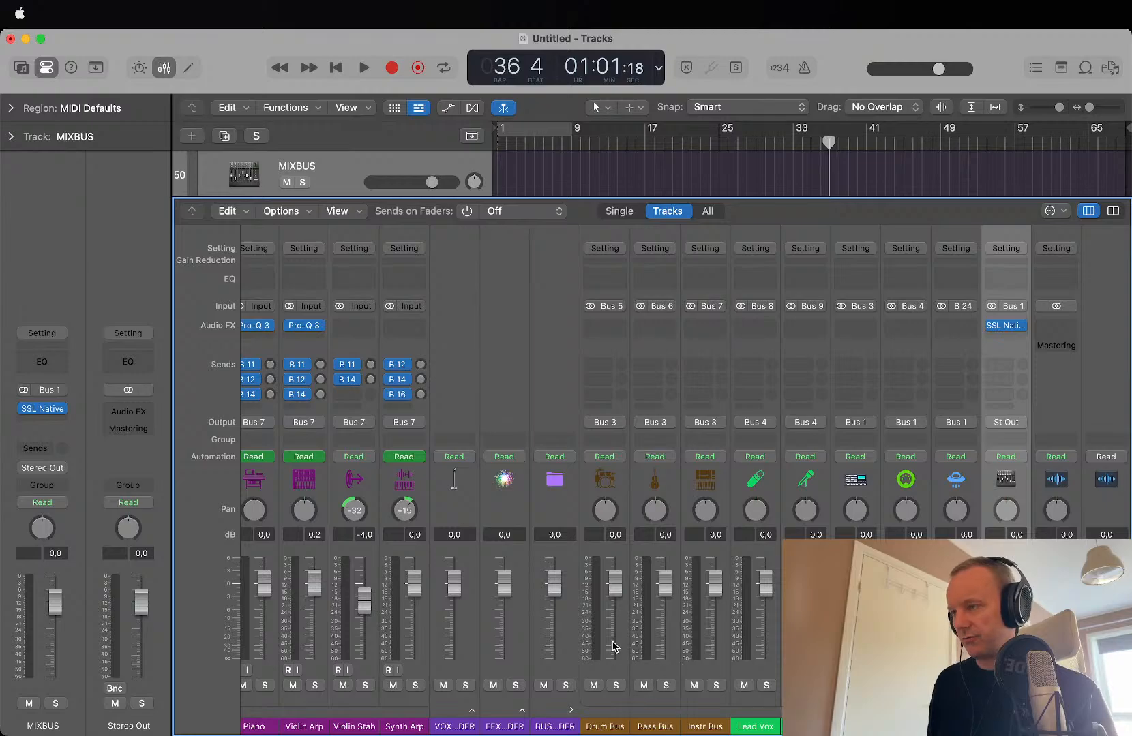
pyautogui.press('space')
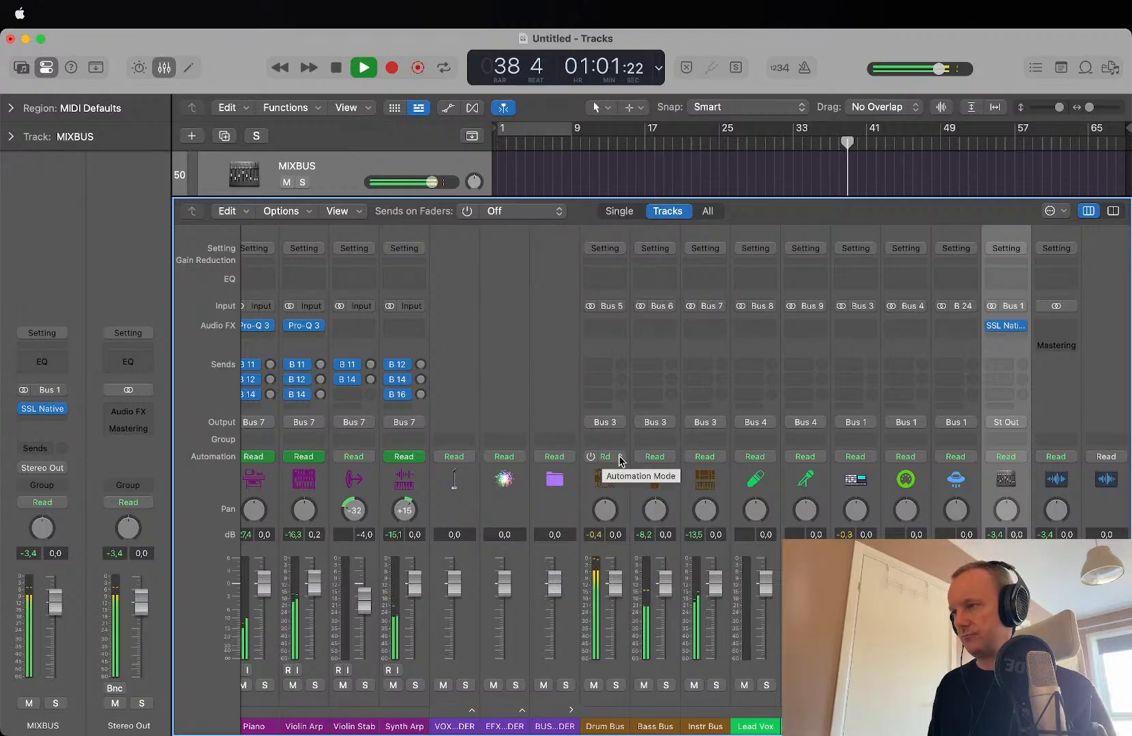
pyautogui.hscroll(-10, 640, 379)
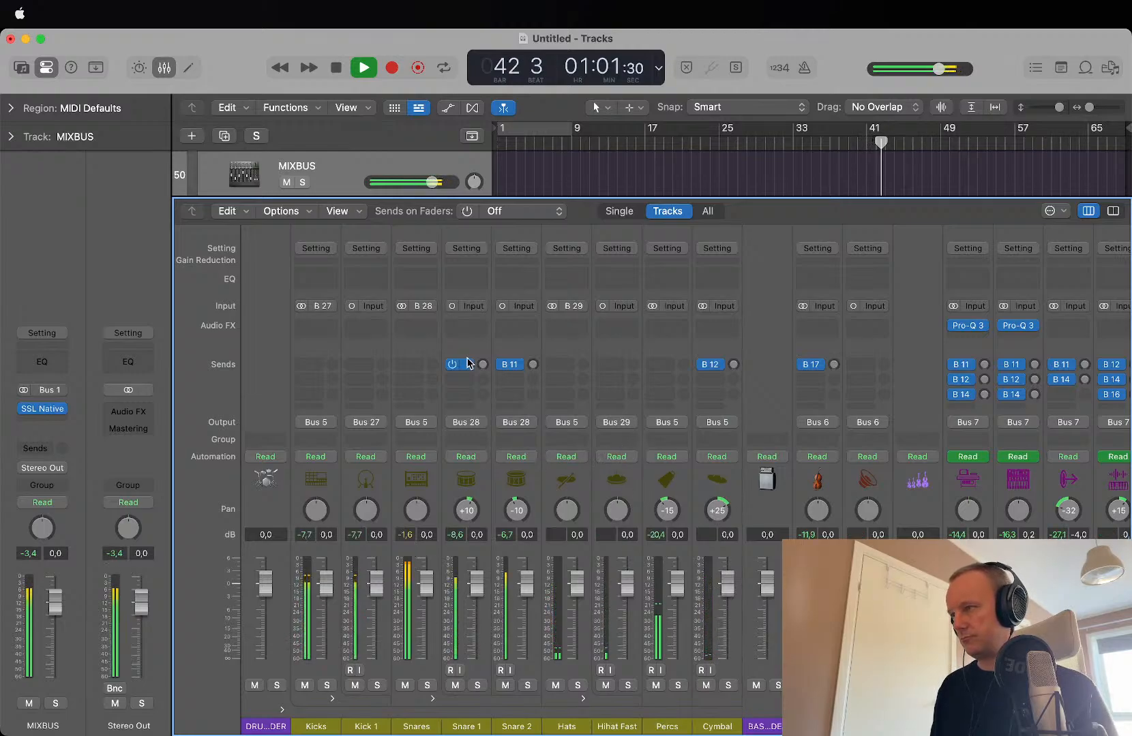
# Step: Stop playback and insert a Pro-Q 3 equalizer on the Snares channel
pyautogui.click(416, 330)
pyautogui.click(417, 332)
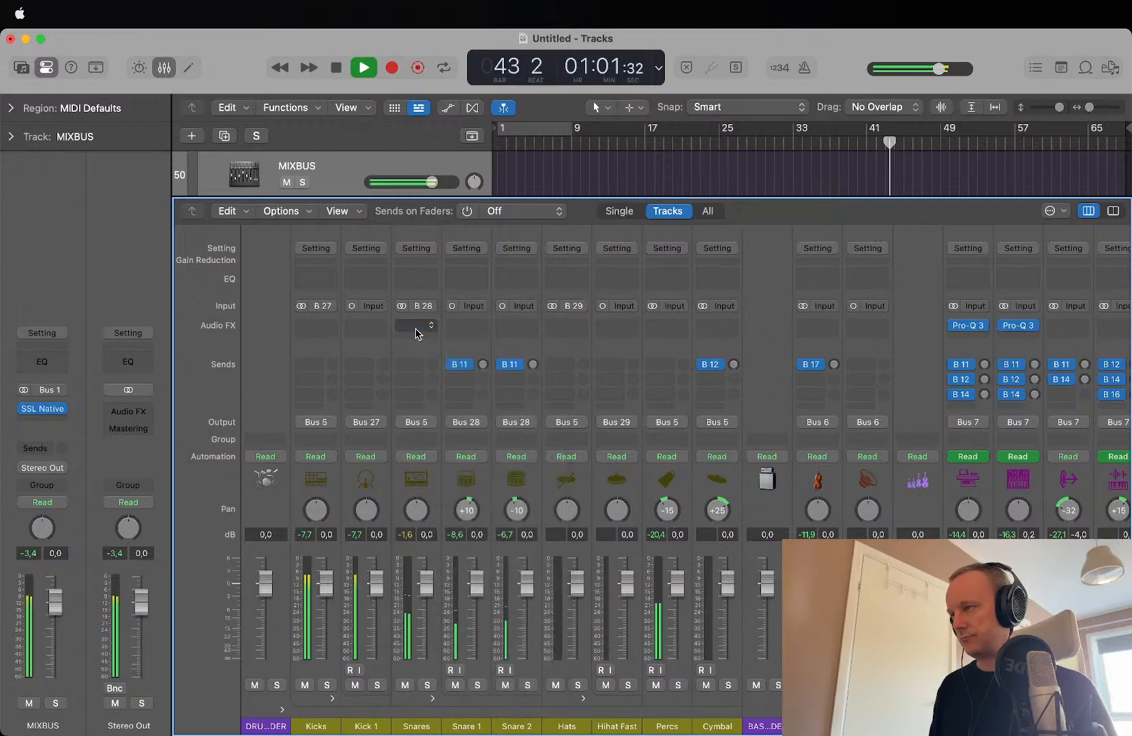
pyautogui.click(418, 333)
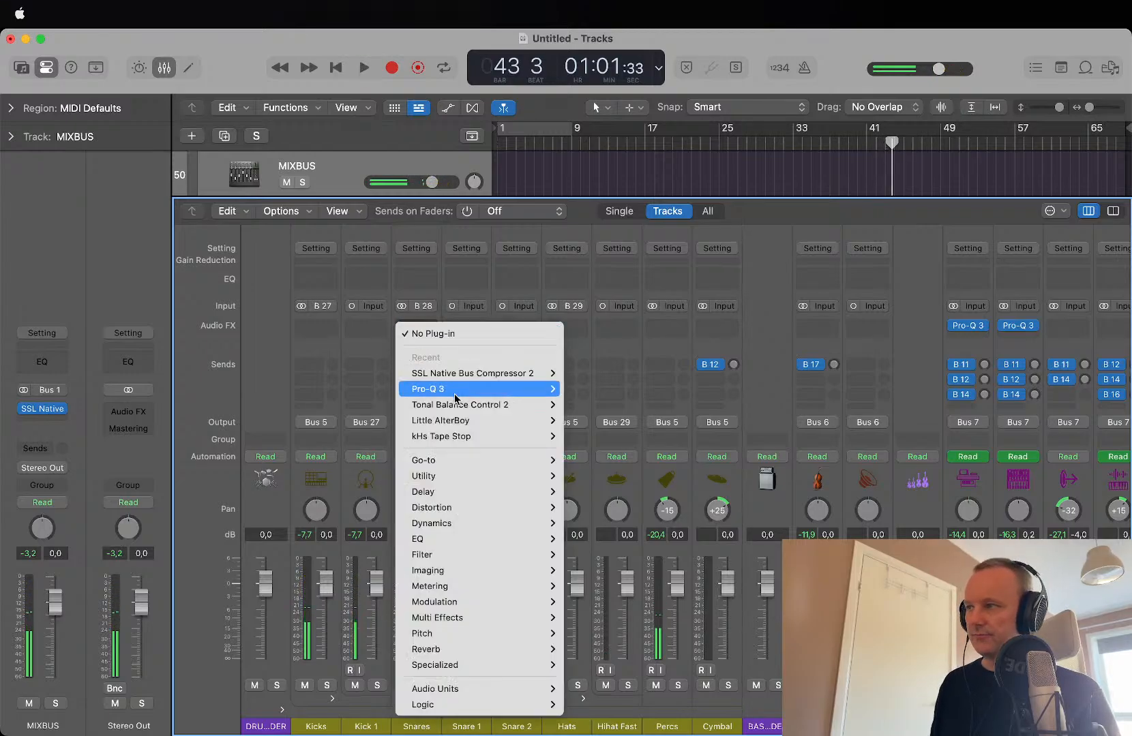
pyautogui.moveTo(480, 389)
pyautogui.click(597, 393)
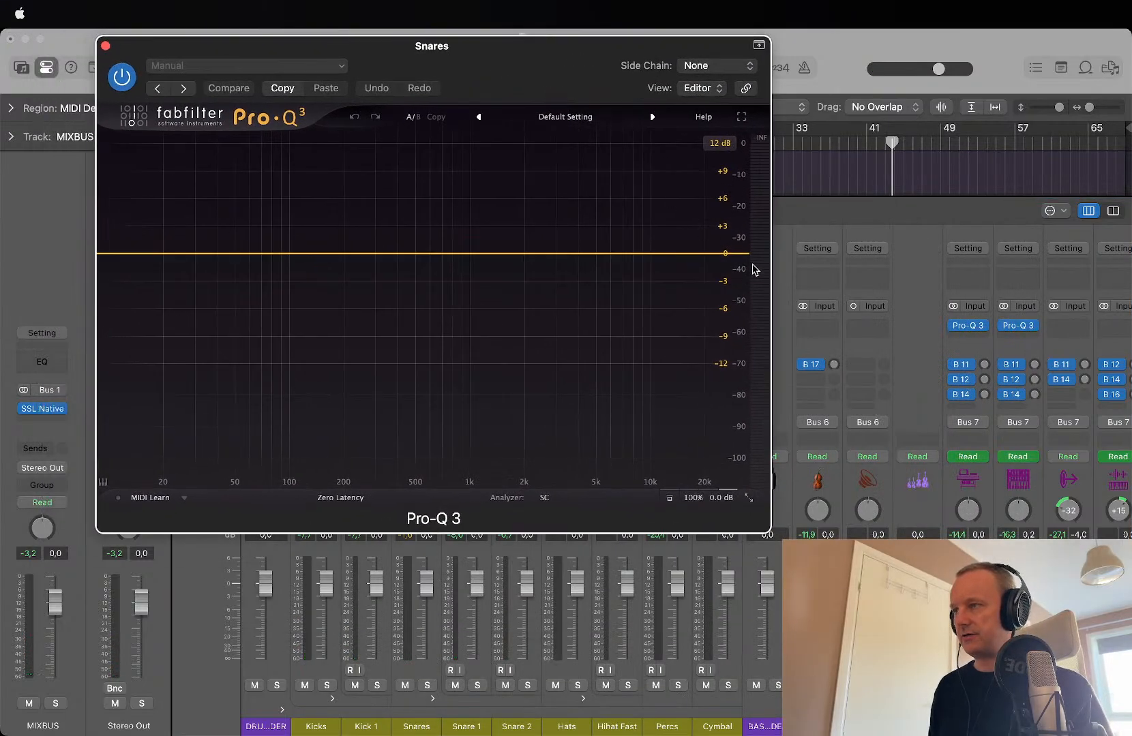
# Step: Add a 12 dB/oct high cut at about 7420 Hz to the Snares EQ during playback, and solo Snare 1
pyautogui.press('space')
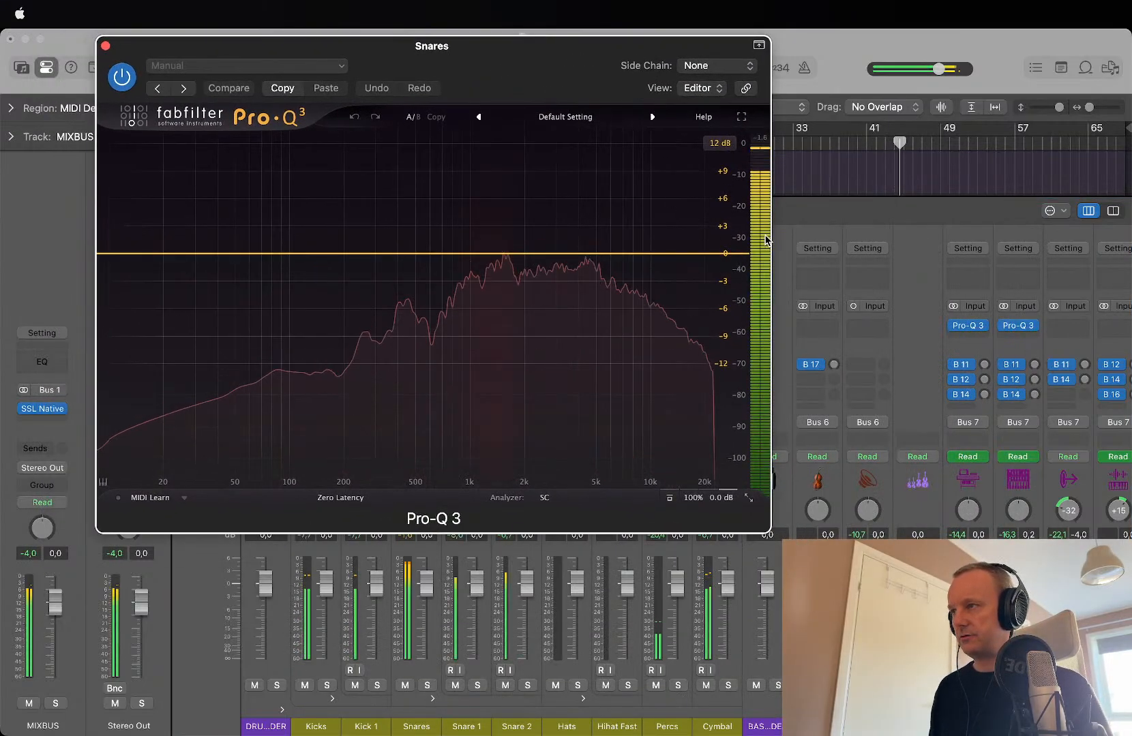
pyautogui.moveTo(735, 253); pyautogui.dragTo(628, 250)
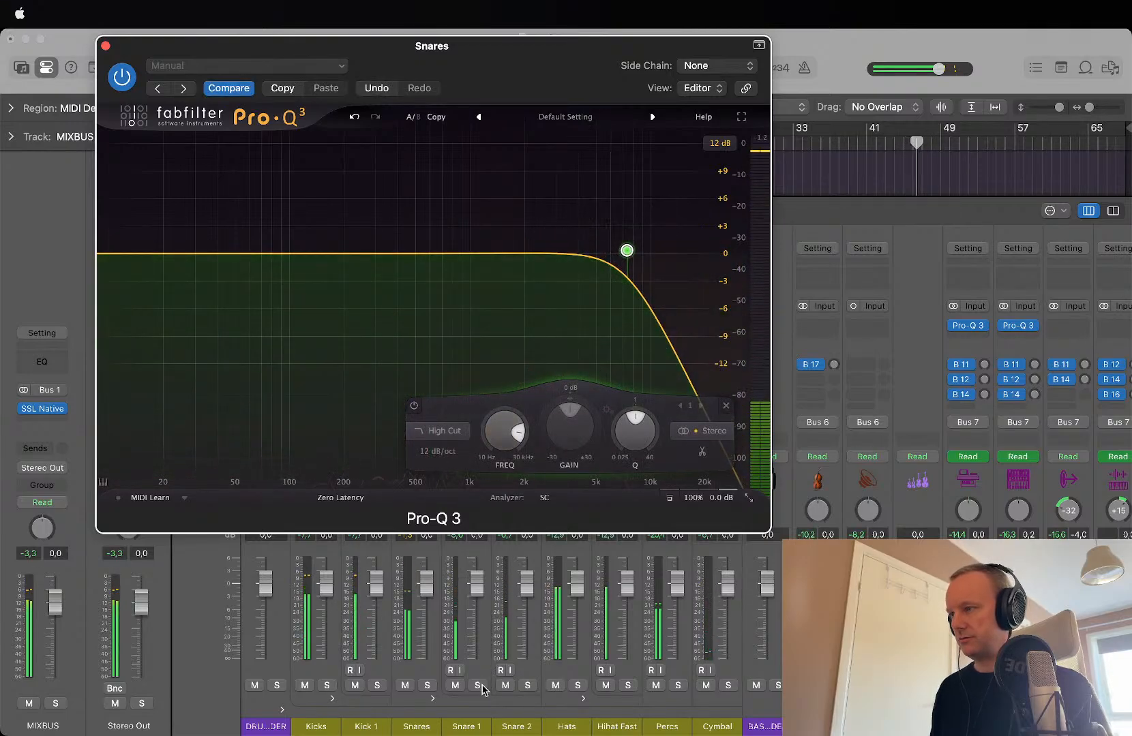
pyautogui.click(480, 685)
pyautogui.moveTo(596, 97); pyautogui.dragTo(1128, 235)
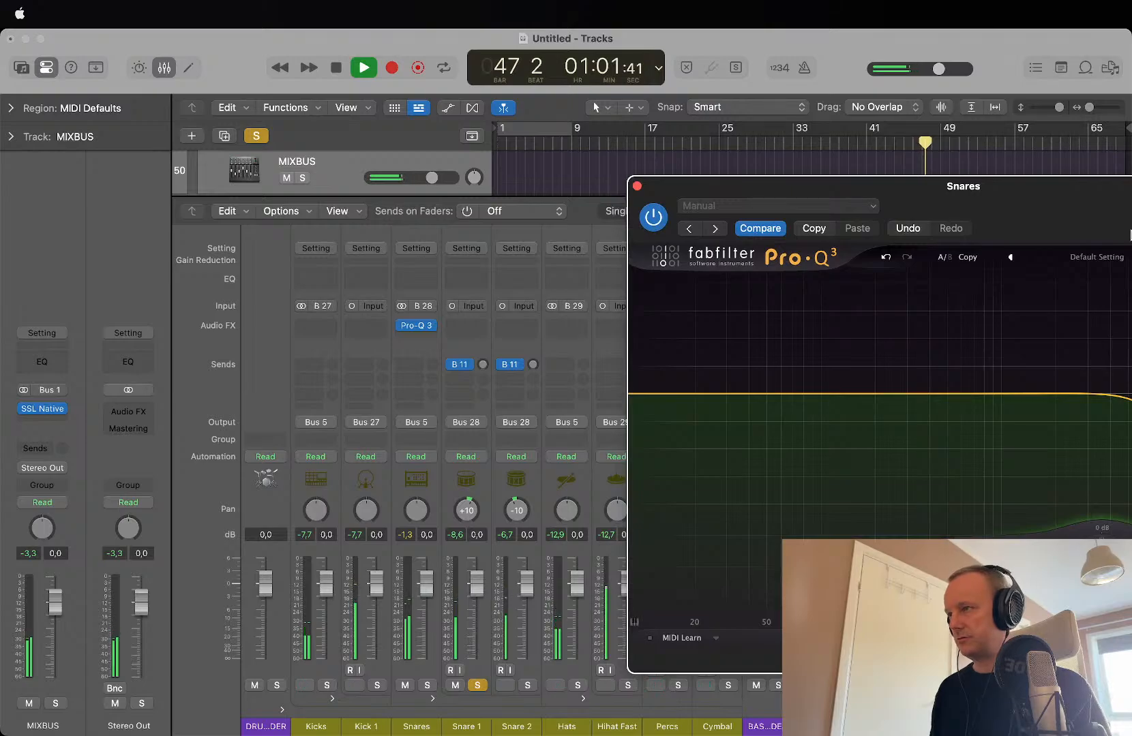
pyautogui.moveTo(886, 185); pyautogui.dragTo(404, 92)
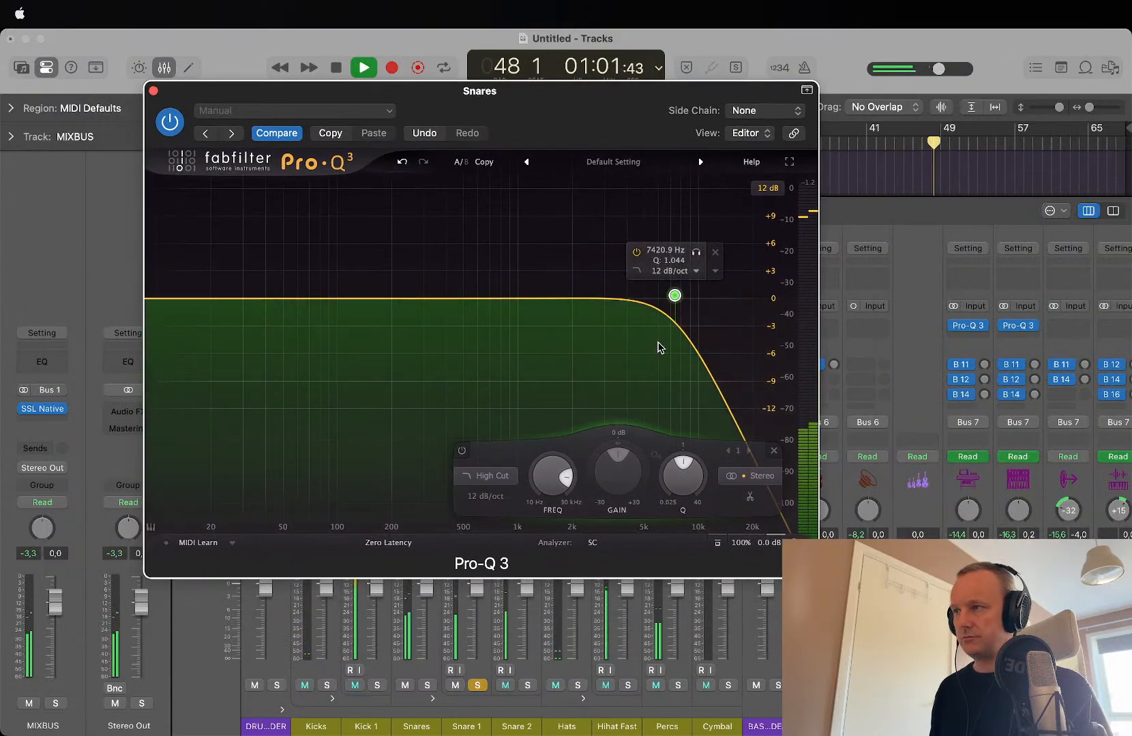
# Step: Raise the Snares EQ's high-cut frequency slightly and add a 12 dB/oct low cut at about 64 Hz
pyautogui.moveTo(552, 475); pyautogui.dragTo(540, 432)
pyautogui.moveTo(147, 300); pyautogui.dragTo(302, 306)
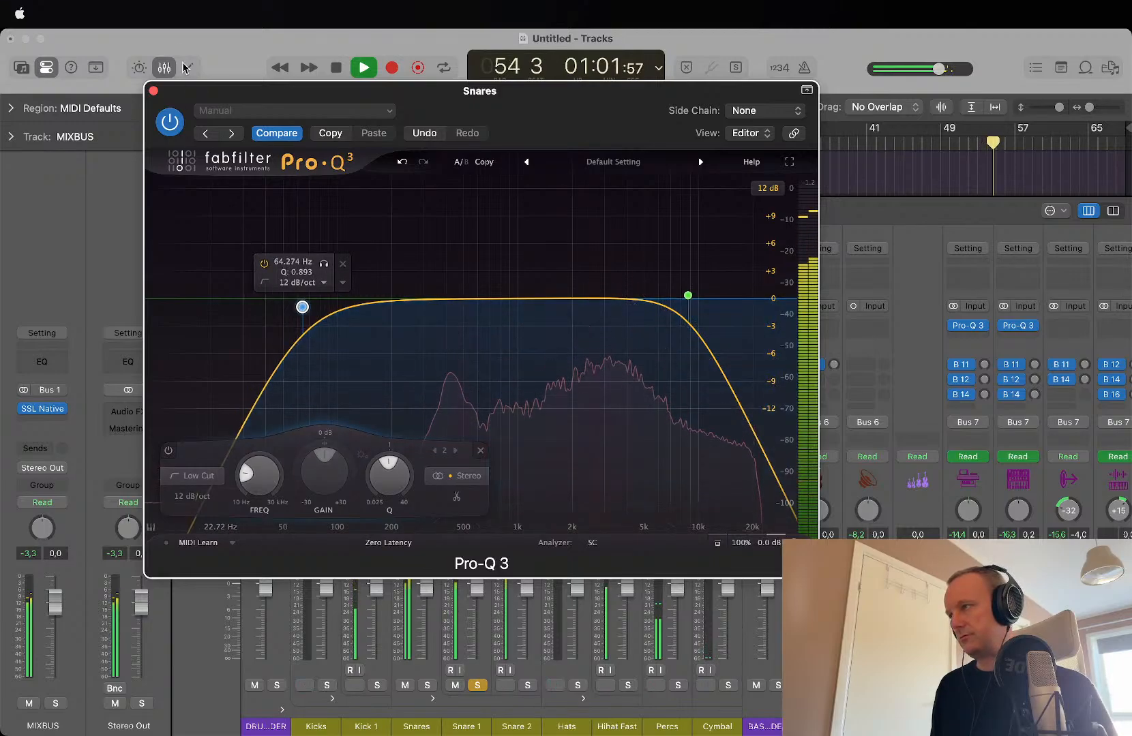
pyautogui.click(153, 91)
# Step: Take Snare 1 out of solo and keep playing to hear the equalized snares in the full mix
pyautogui.press('space')
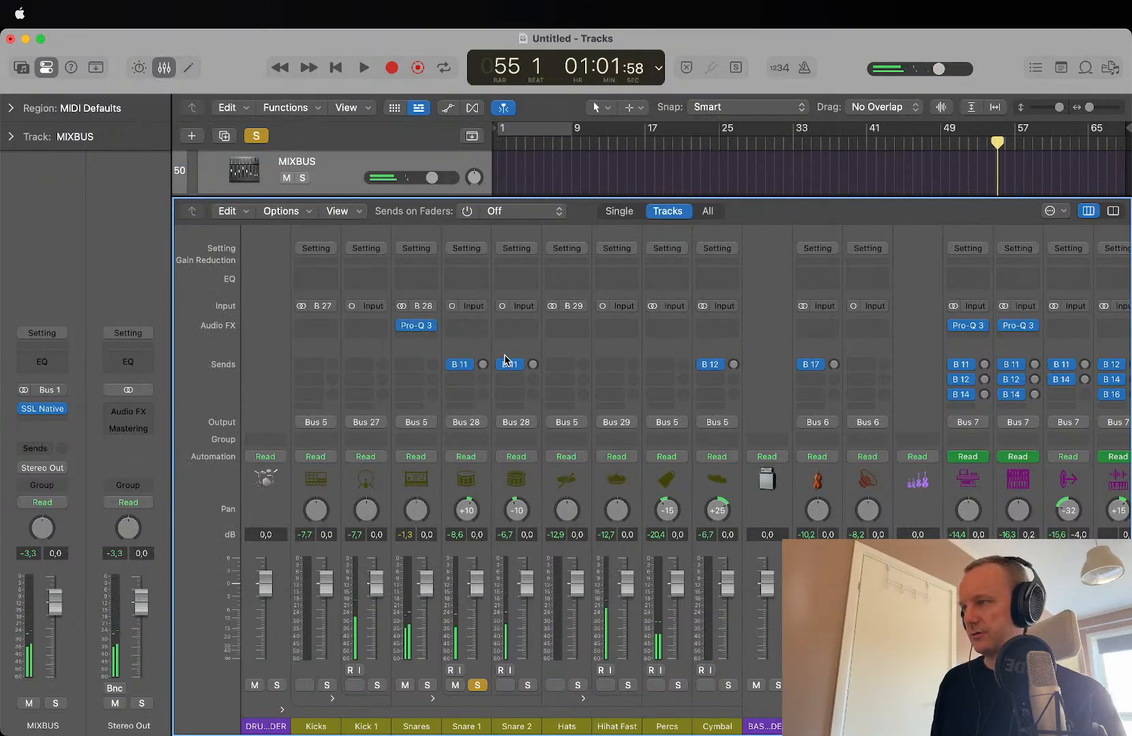
pyautogui.press('space')
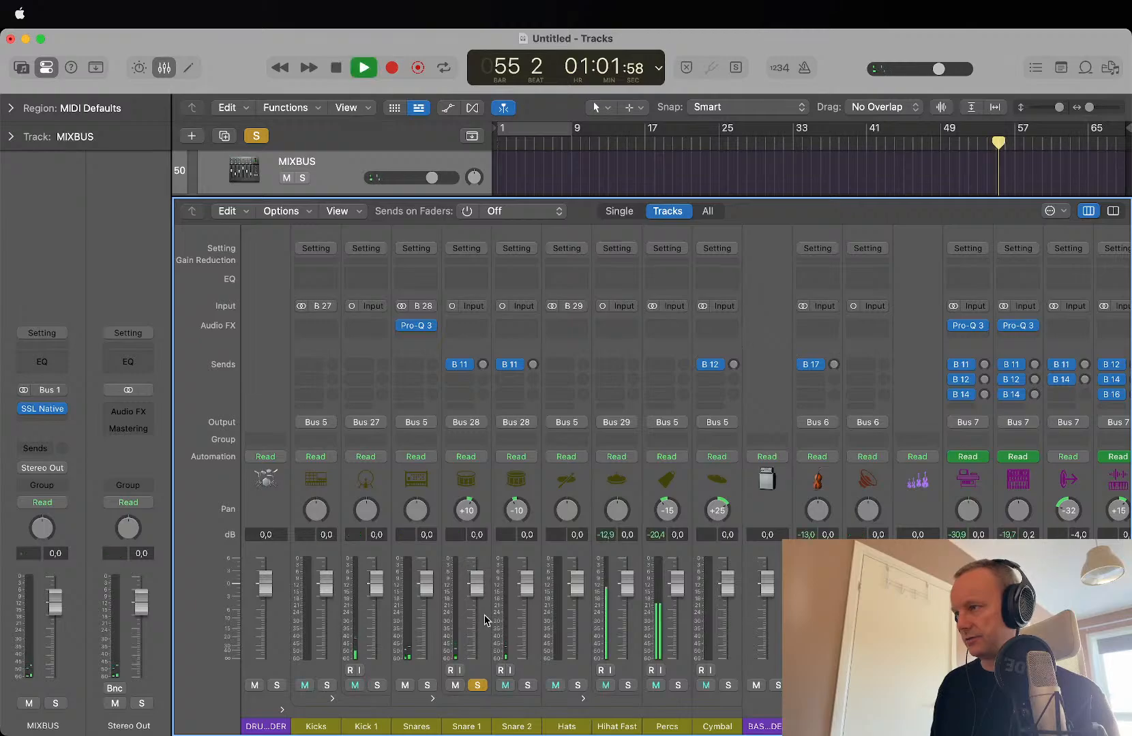
pyautogui.click(478, 685)
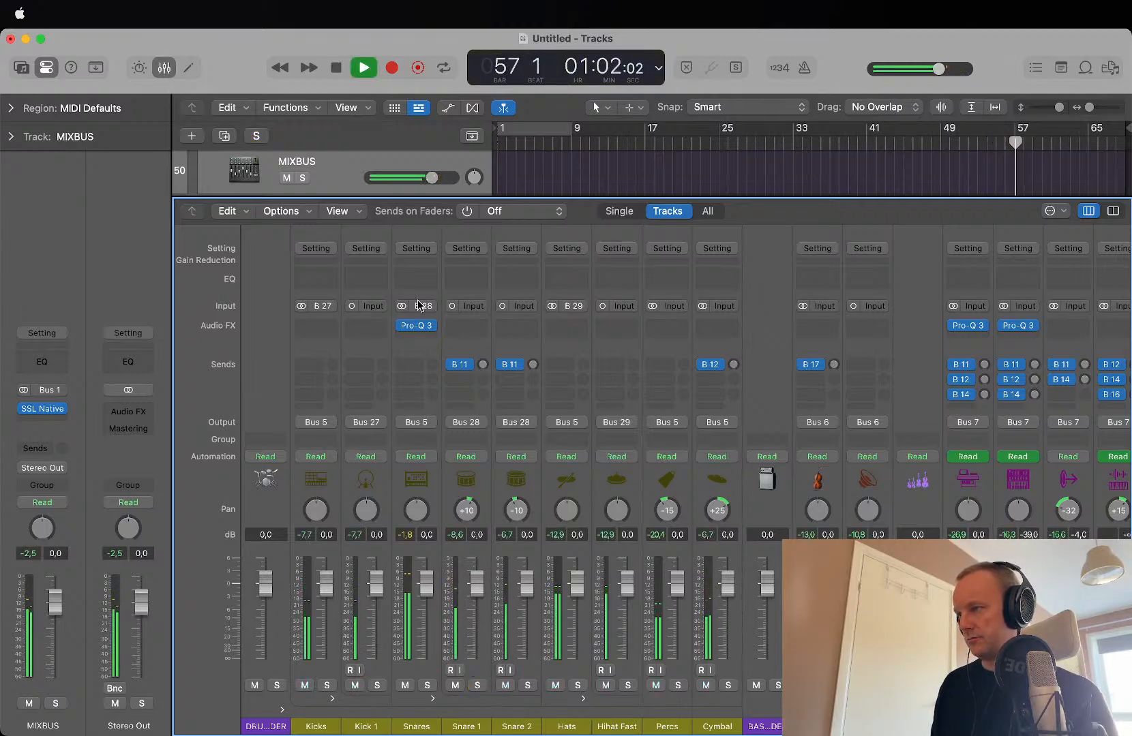
# Step: Loop bars 17 to 25 and bypass the Pro-Q 3 on the Snares channel to compare the sound
pyautogui.click(636, 139)
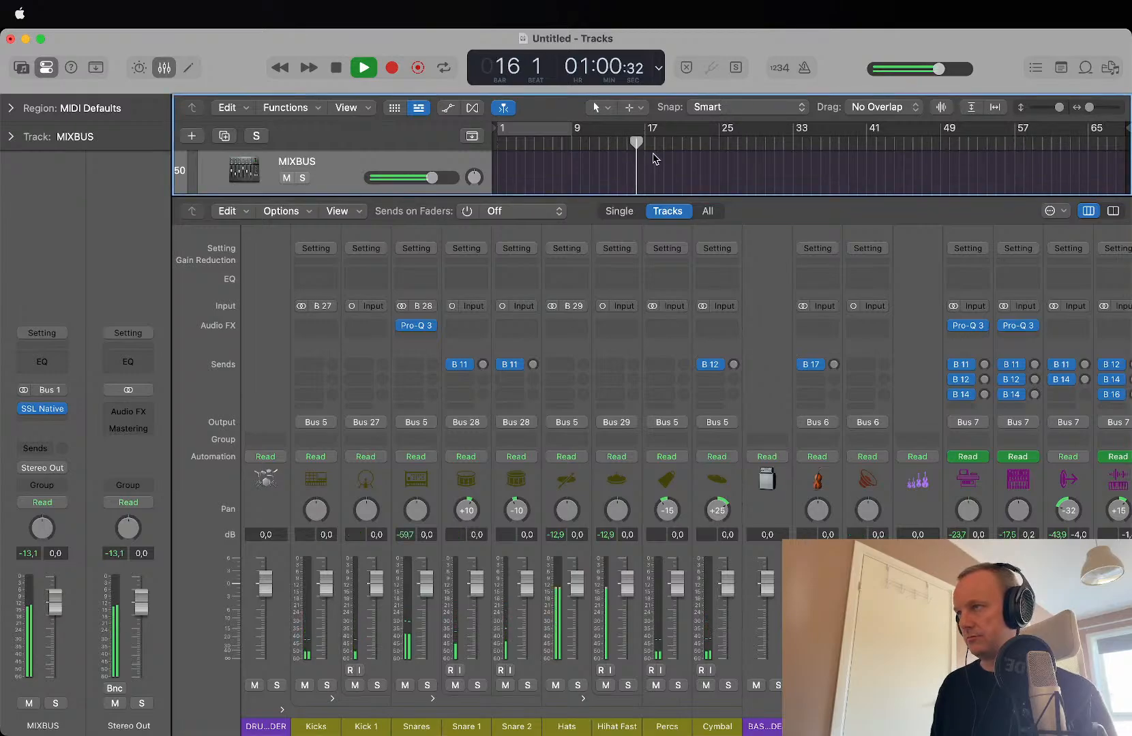
pyautogui.moveTo(645, 129); pyautogui.dragTo(721, 143)
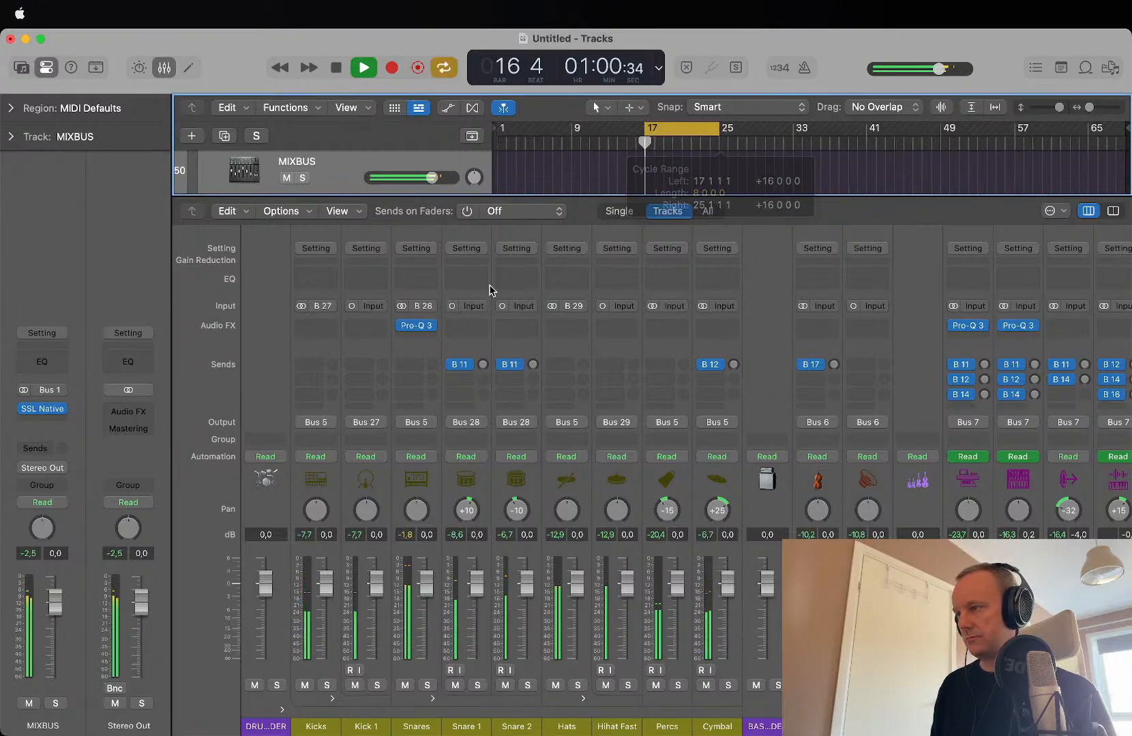
pyautogui.click(402, 326)
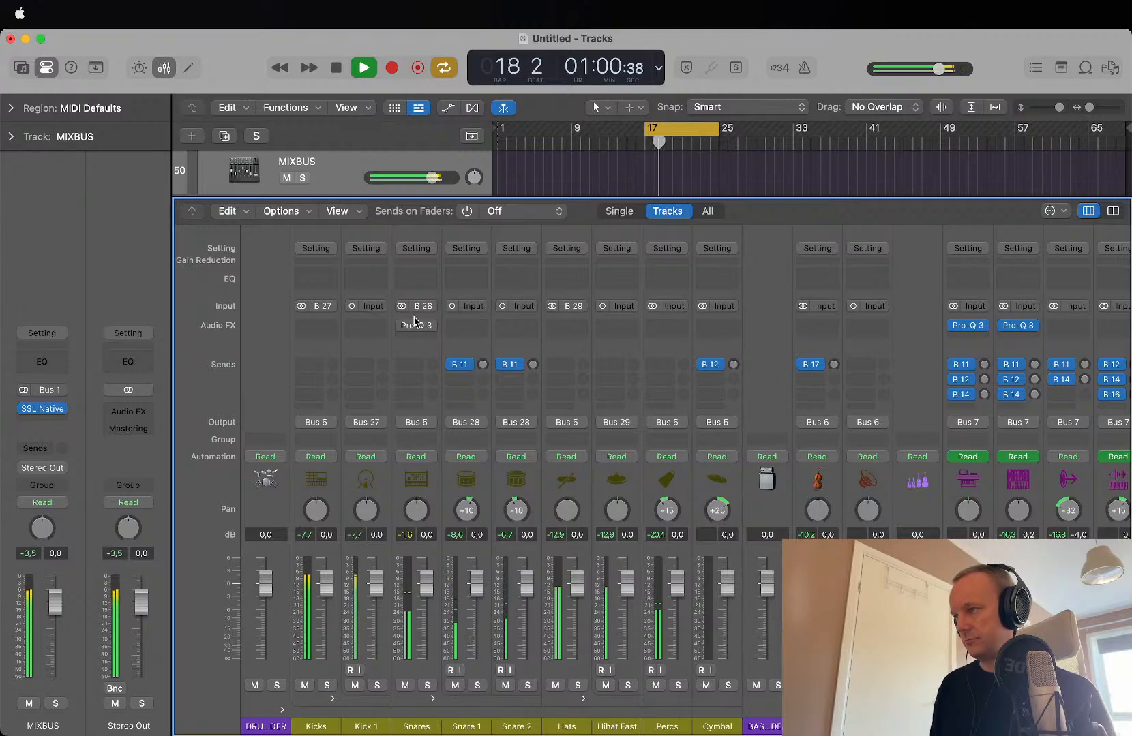
pyautogui.press('space')
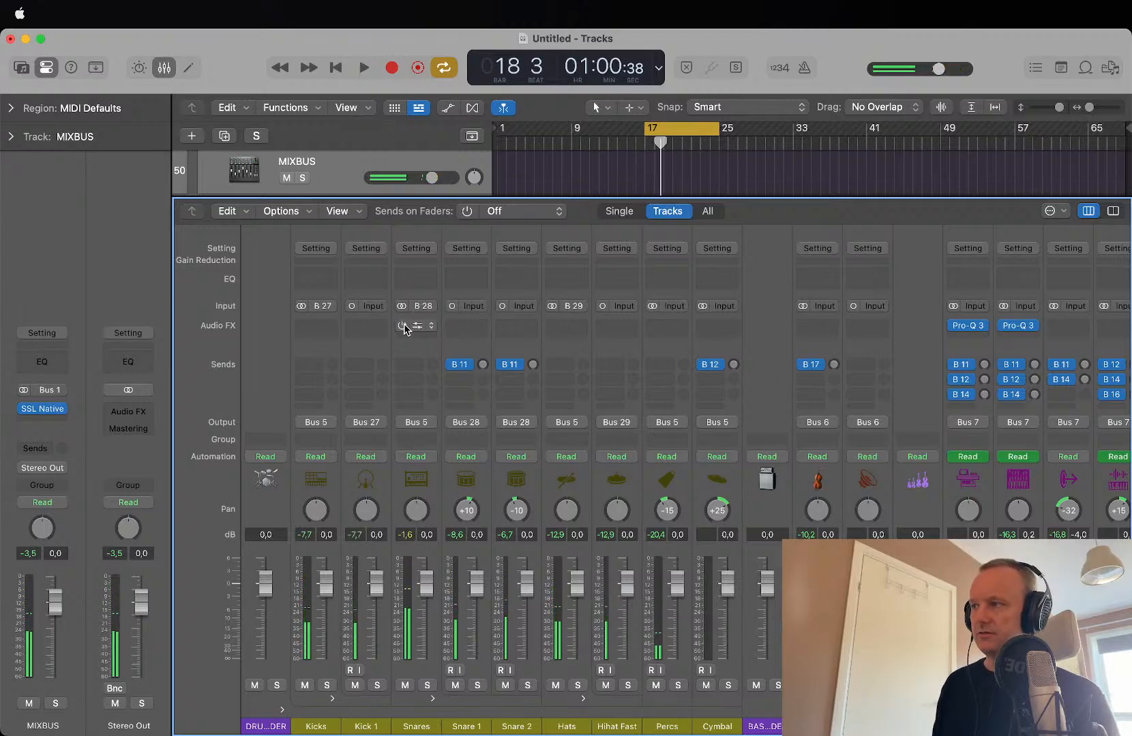
# Step: Inspect the curve of the Pro-Q 3 on the Snares channel while the loop plays, and close the plug-in
pyautogui.click(418, 327)
pyautogui.press('space')
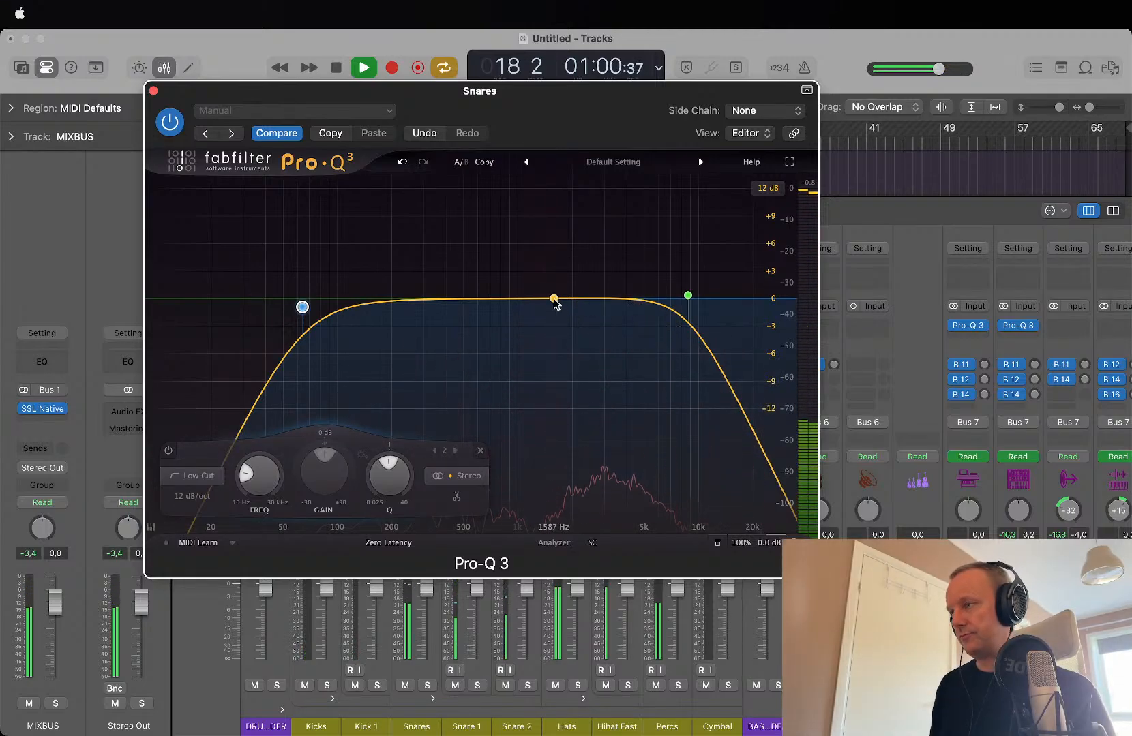
pyautogui.click(154, 91)
pyautogui.press('space')
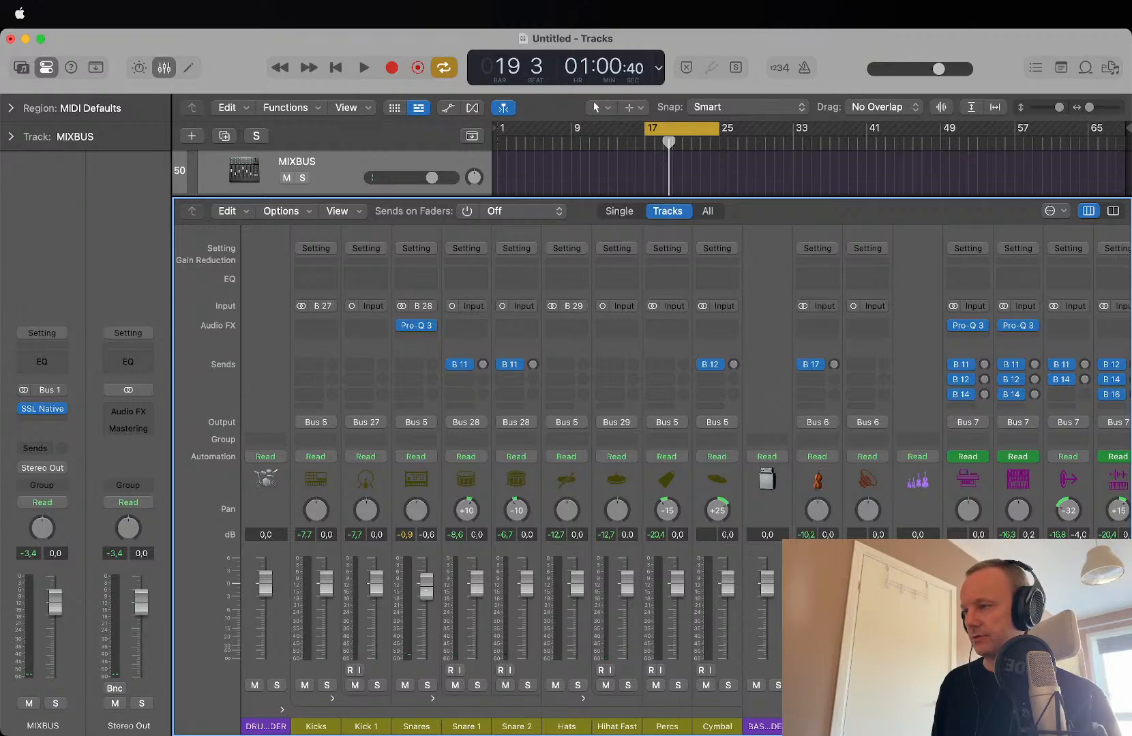
# Step: Pull the Snares fader all the way down during loop playback and reset it to 0 dB
pyautogui.press('space')
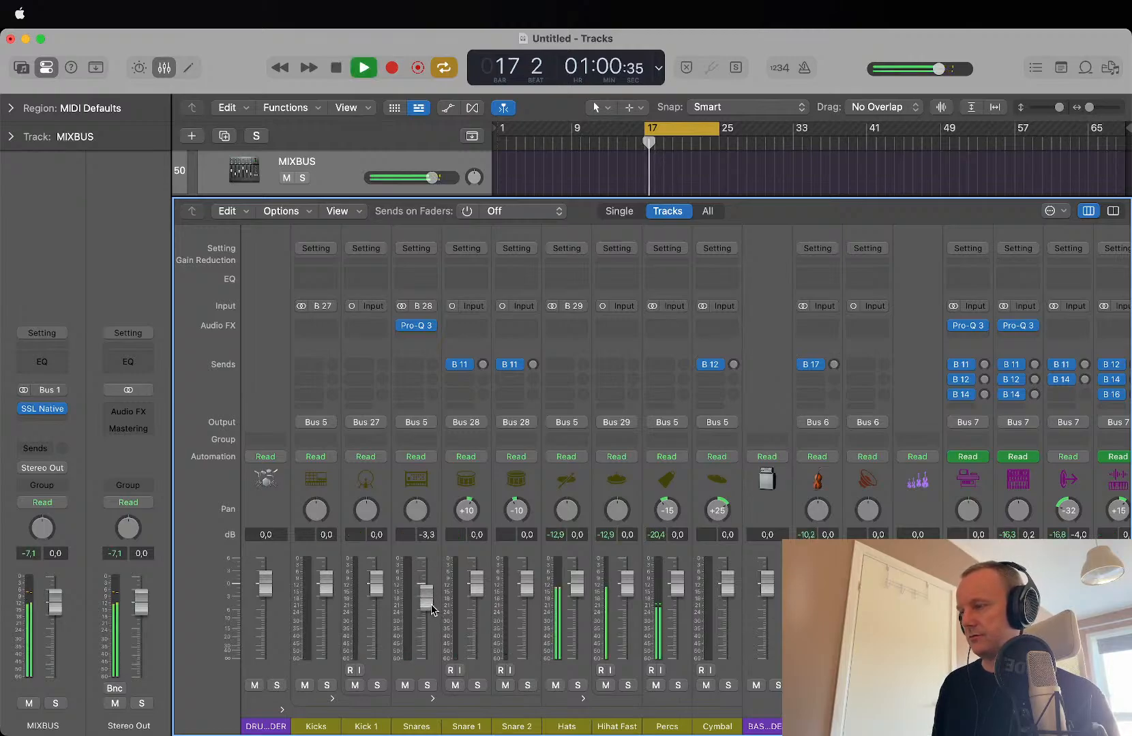
pyautogui.moveTo(431, 609); pyautogui.dragTo(430, 658)
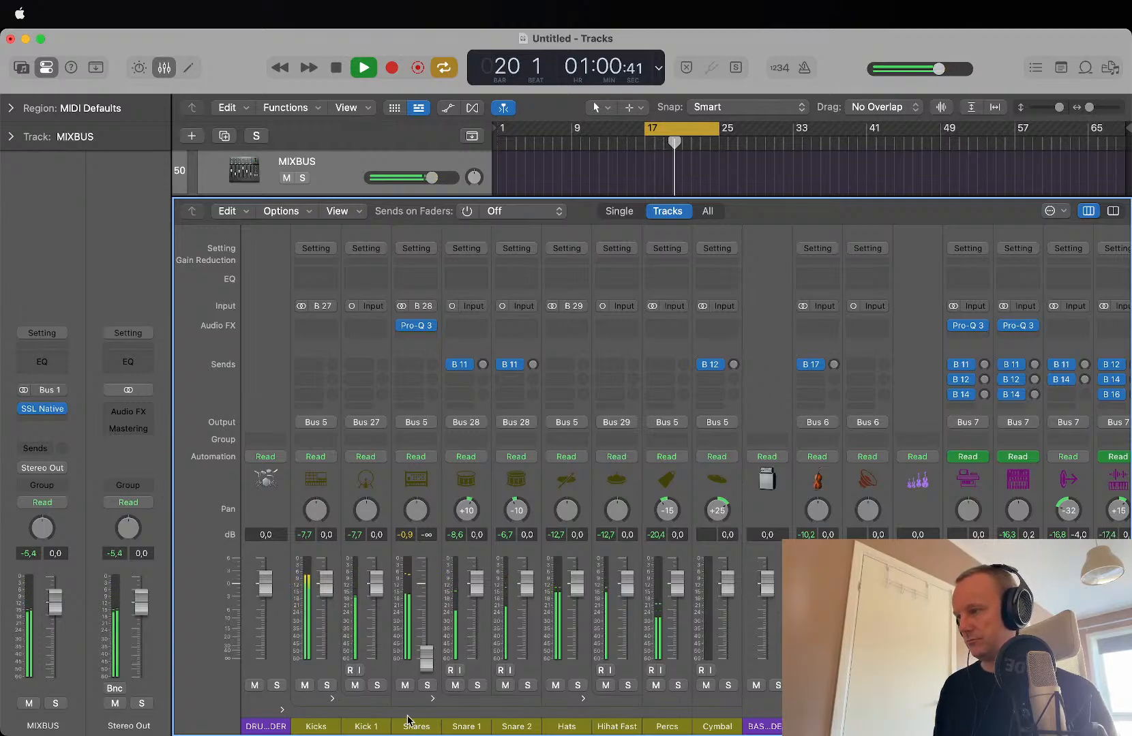
pyautogui.keyDown('alt'); pyautogui.click(424, 656); pyautogui.keyUp('alt')
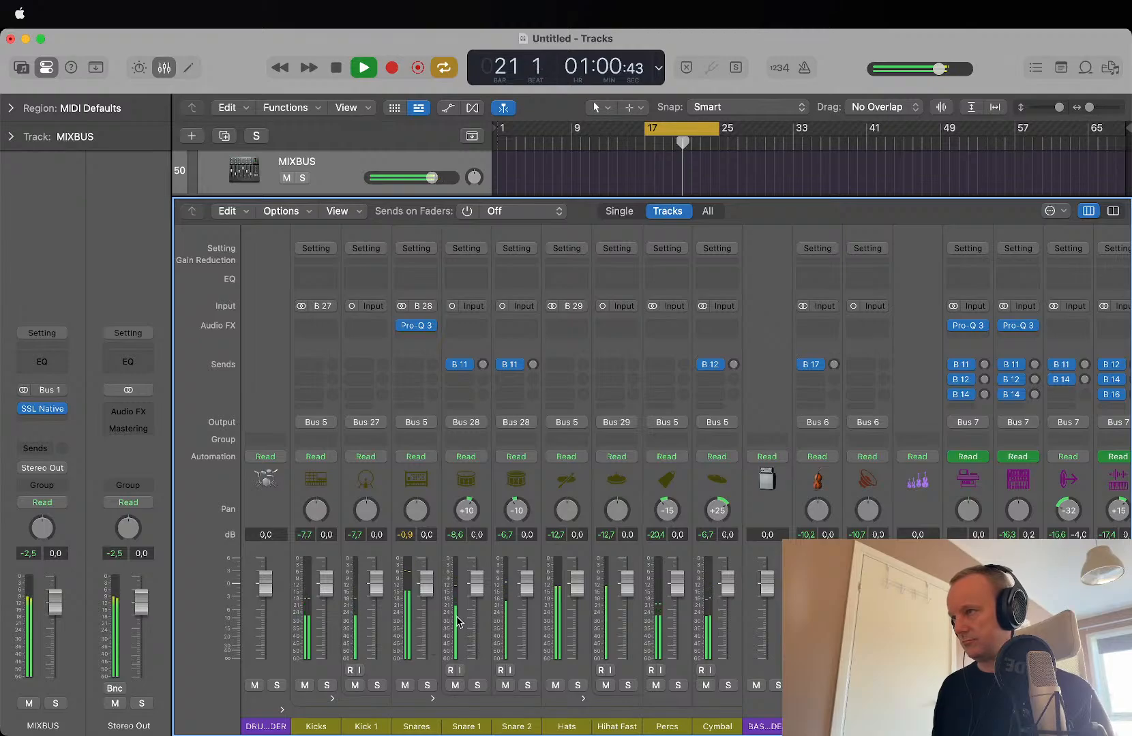
pyautogui.press('space')
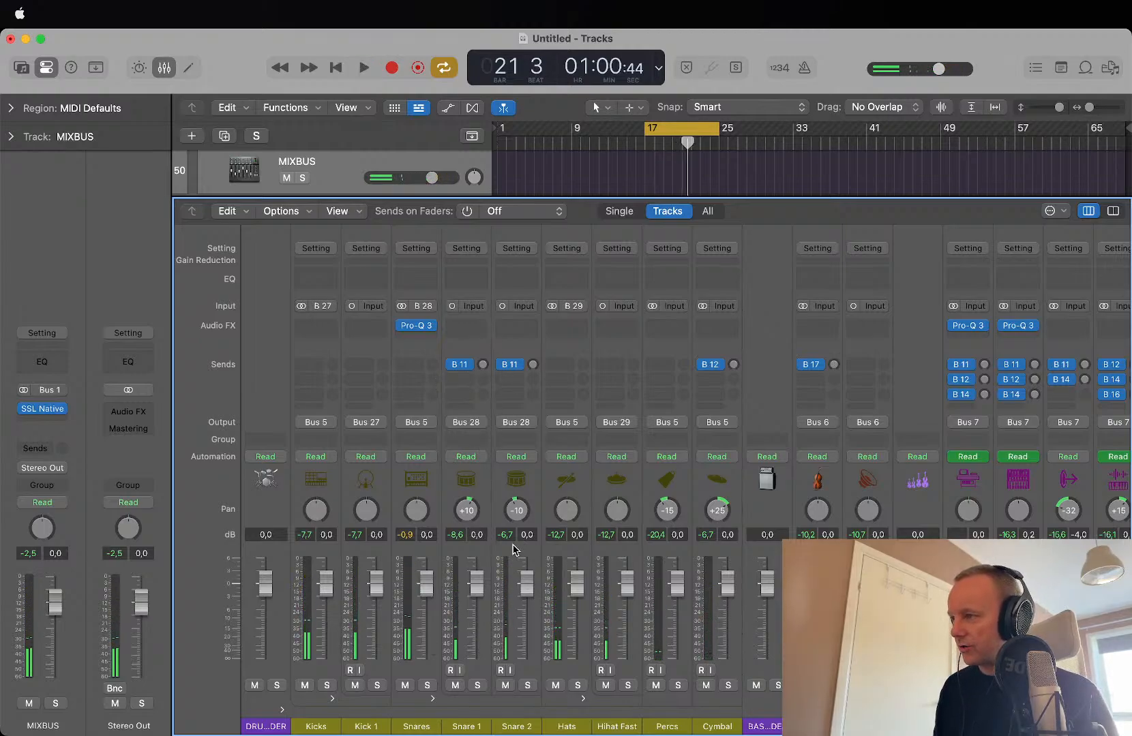
# Step: Move the Pro-Q 3 from the Snares channel to Snare 1 during playback, check its curve and close it
pyautogui.press('space')
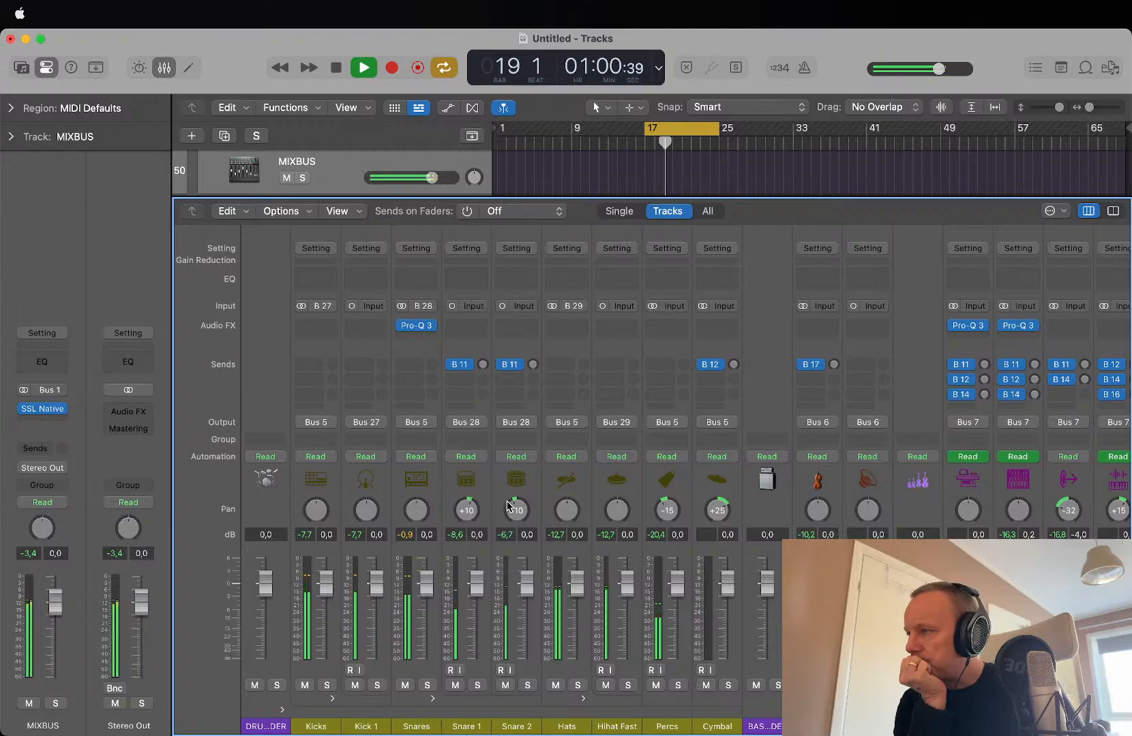
pyautogui.click(406, 536)
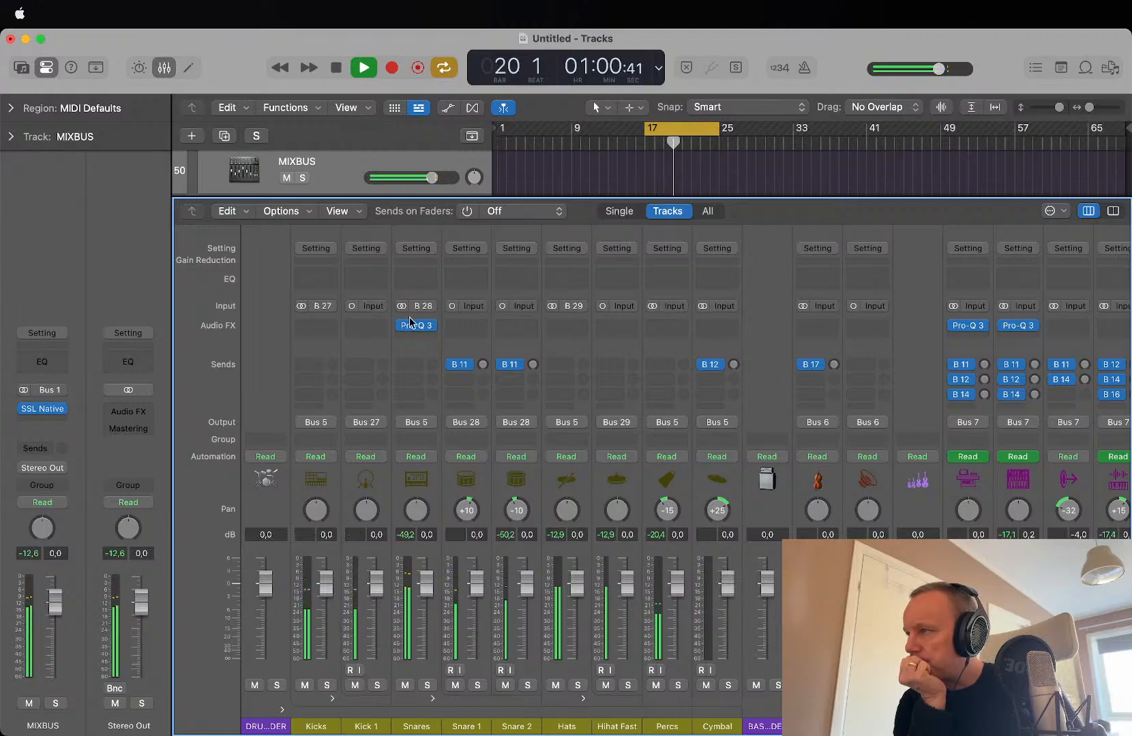
pyautogui.moveTo(409, 321); pyautogui.dragTo(470, 327)
pyautogui.click(473, 330)
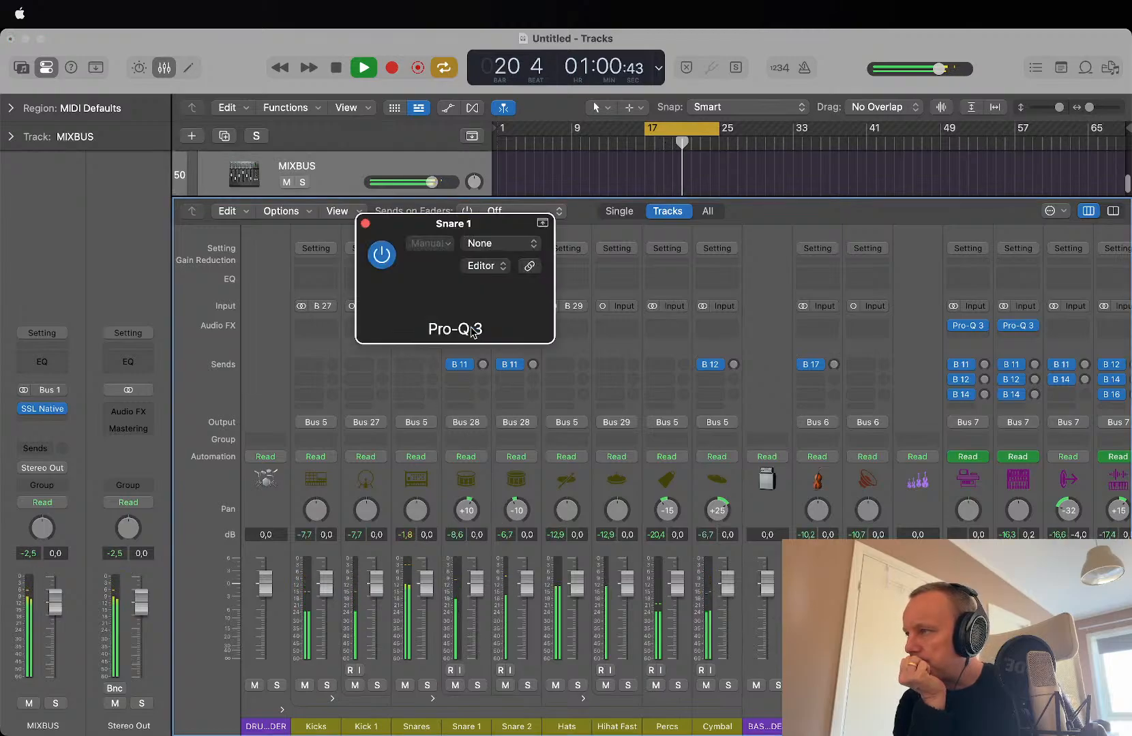
pyautogui.moveTo(481, 237); pyautogui.dragTo(736, 263)
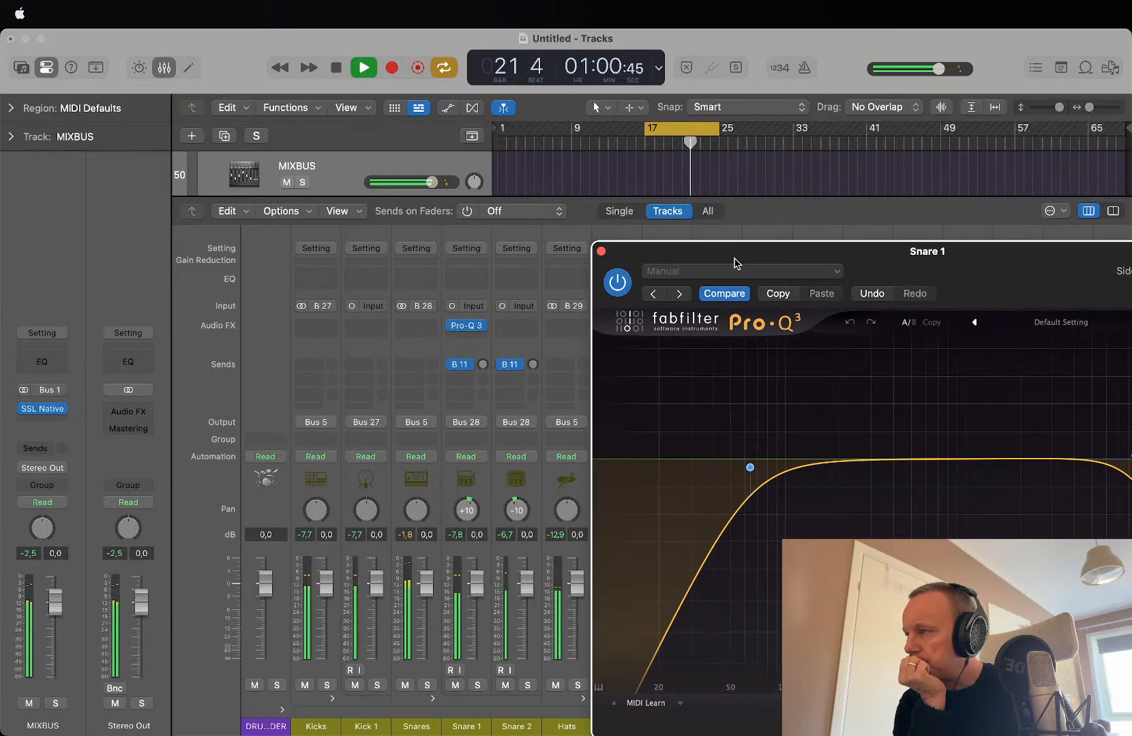
pyautogui.click(600, 251)
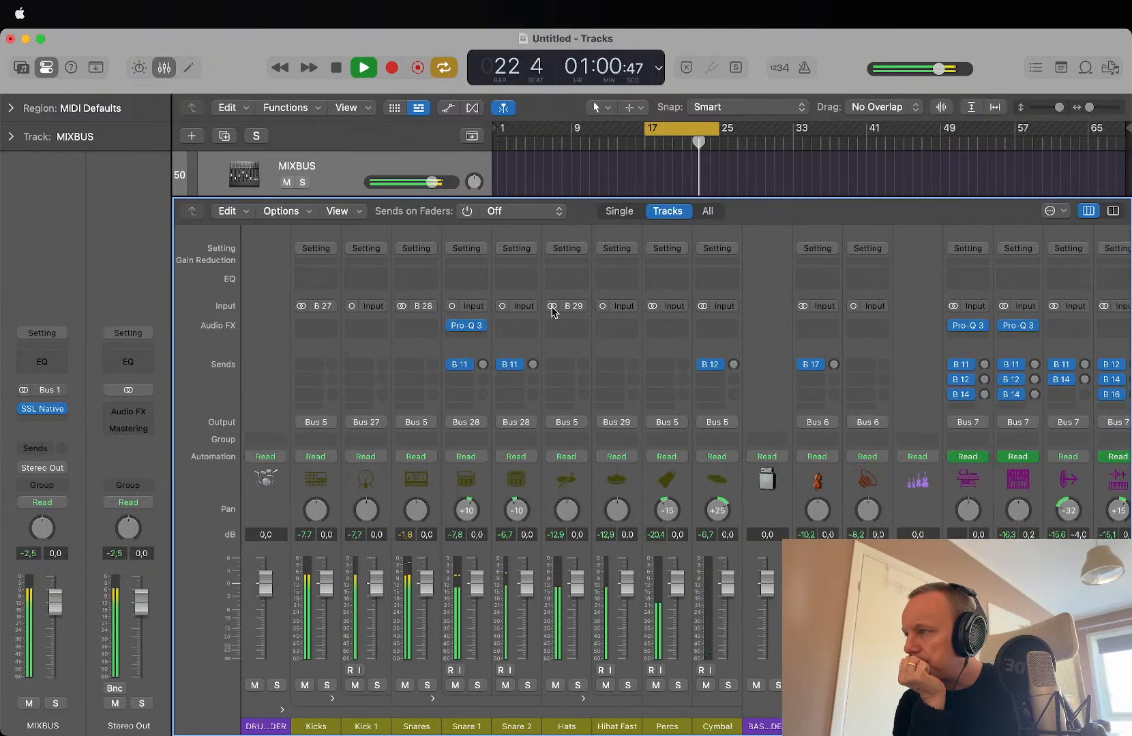
# Step: Reset the Snares peak reading, copy the Pro-Q 3 from Snare 1 to Snare 2, and check its curve
pyautogui.click(406, 535)
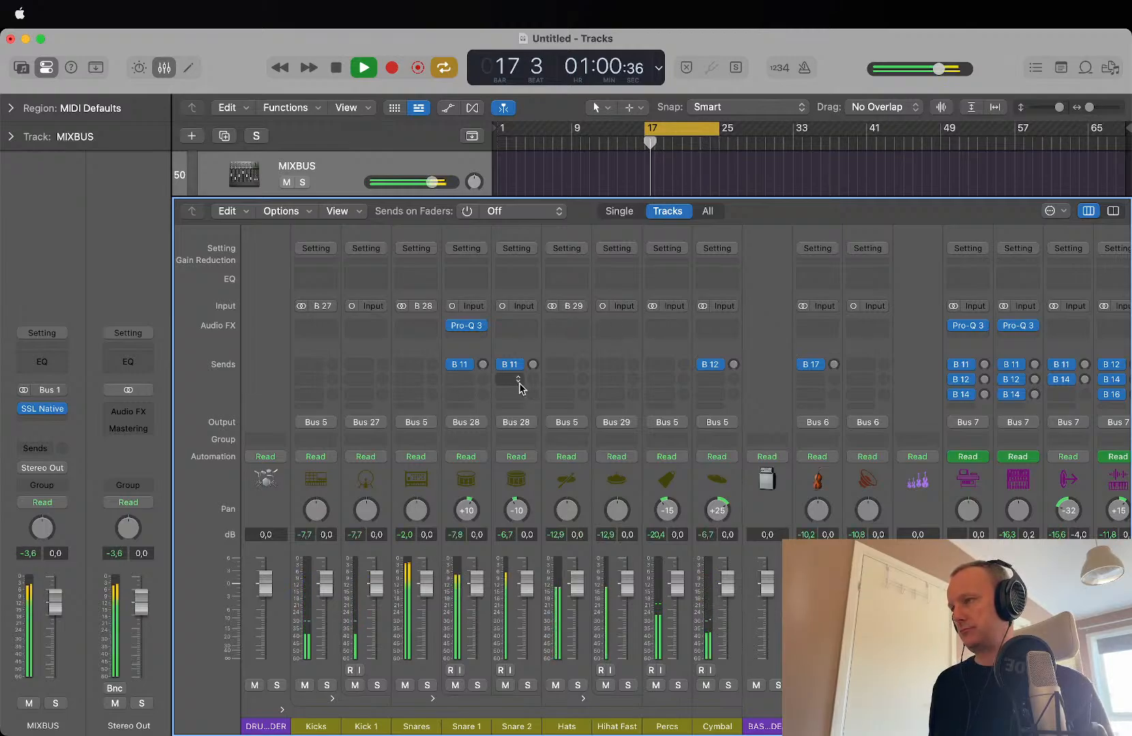
pyautogui.moveTo(469, 328); pyautogui.dragTo(516, 326)
pyautogui.click(516, 325)
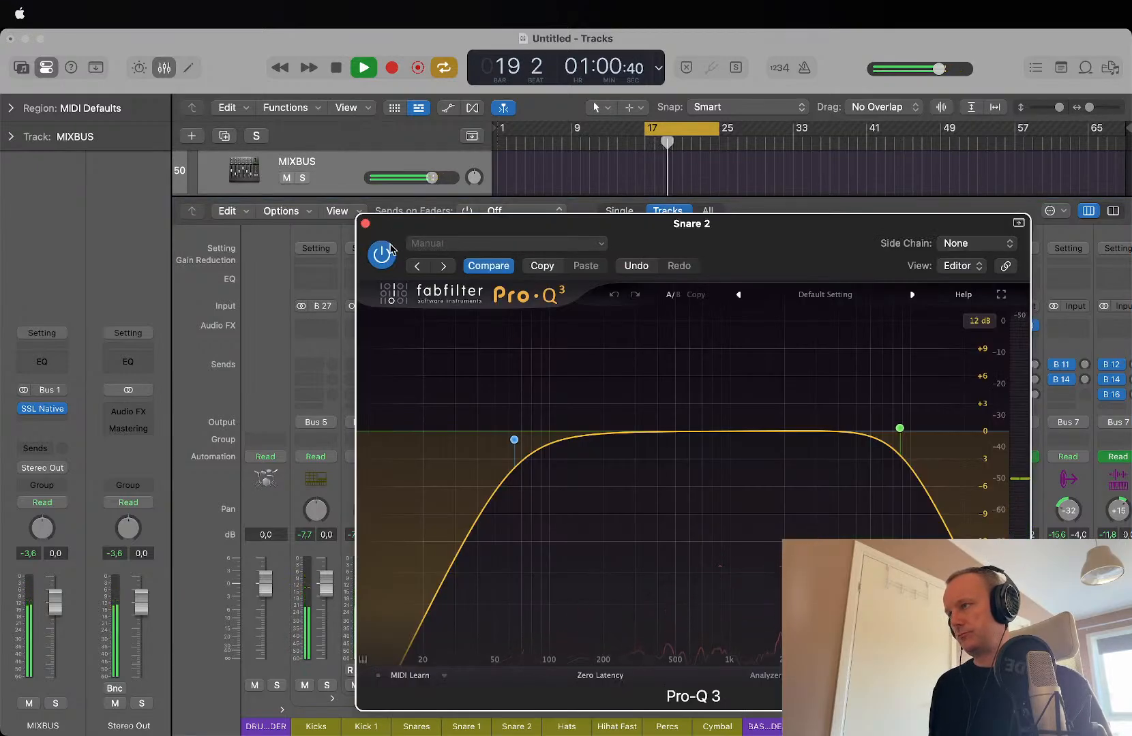
pyautogui.click(365, 224)
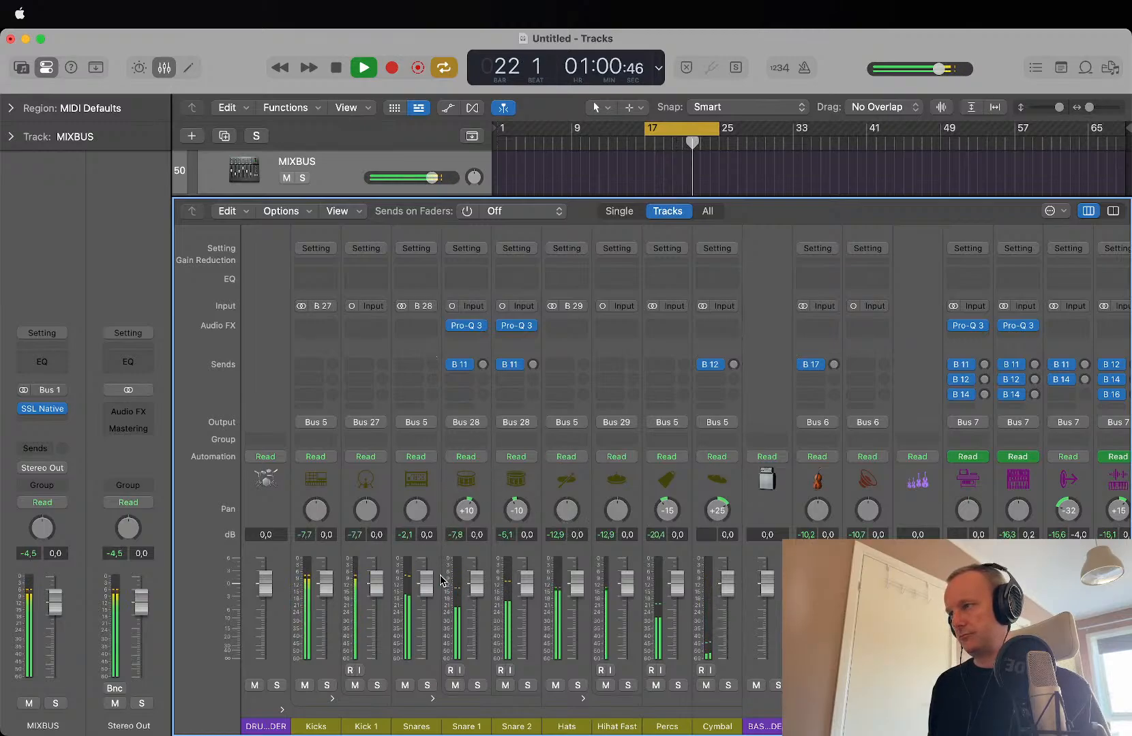
# Step: Adjust the Snares fader to 0.2 dB, bypass the Pro-Q 3 on Snare 1 and Snare 2, and replay the loop
pyautogui.scroll(-1, 431, 539)
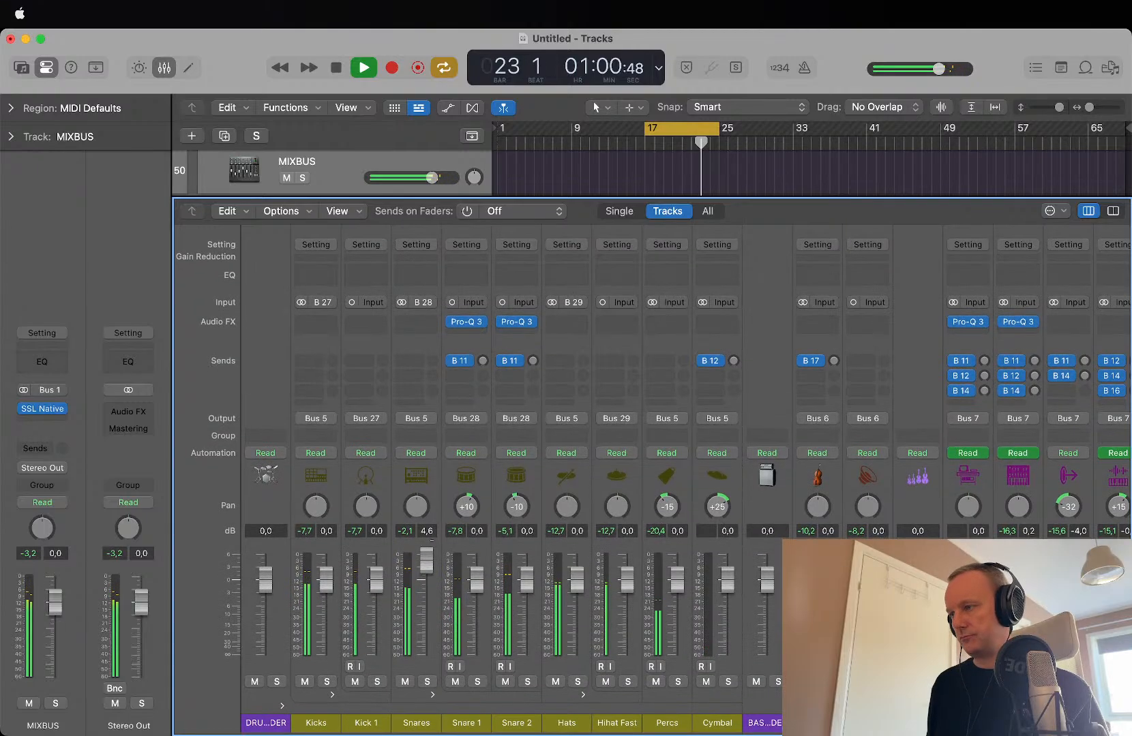
pyautogui.moveTo(426, 560); pyautogui.dragTo(427, 575)
pyautogui.scroll(1, 427, 576)
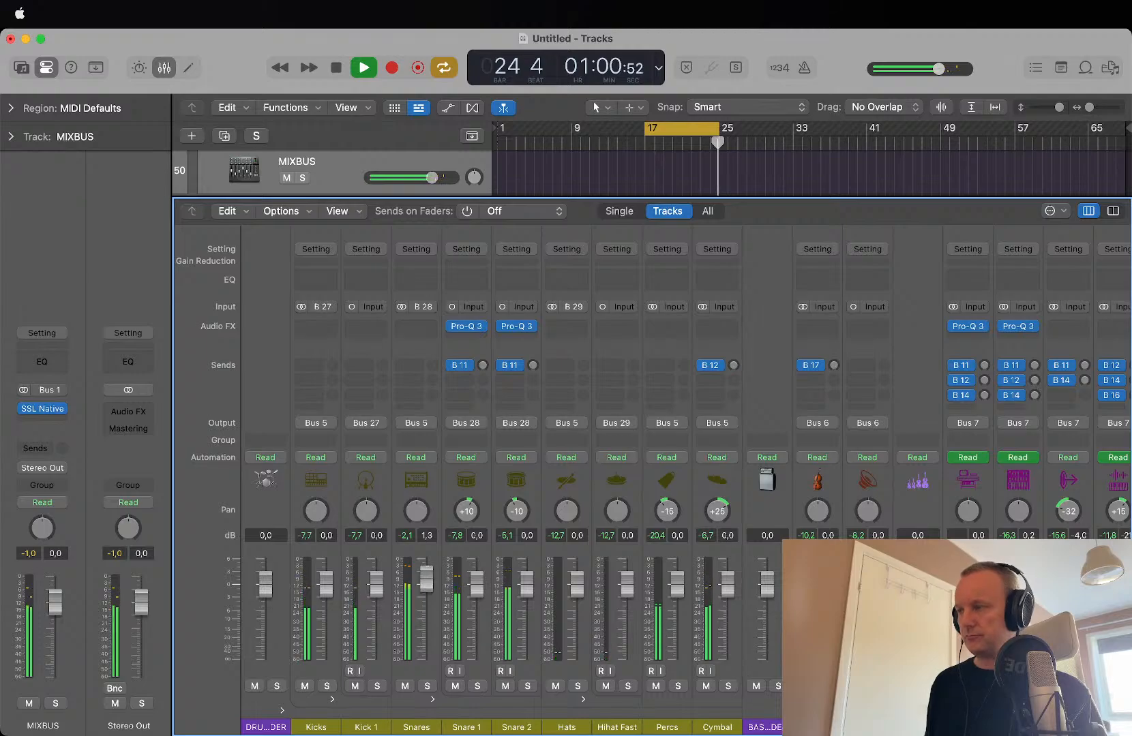
pyautogui.click(452, 327)
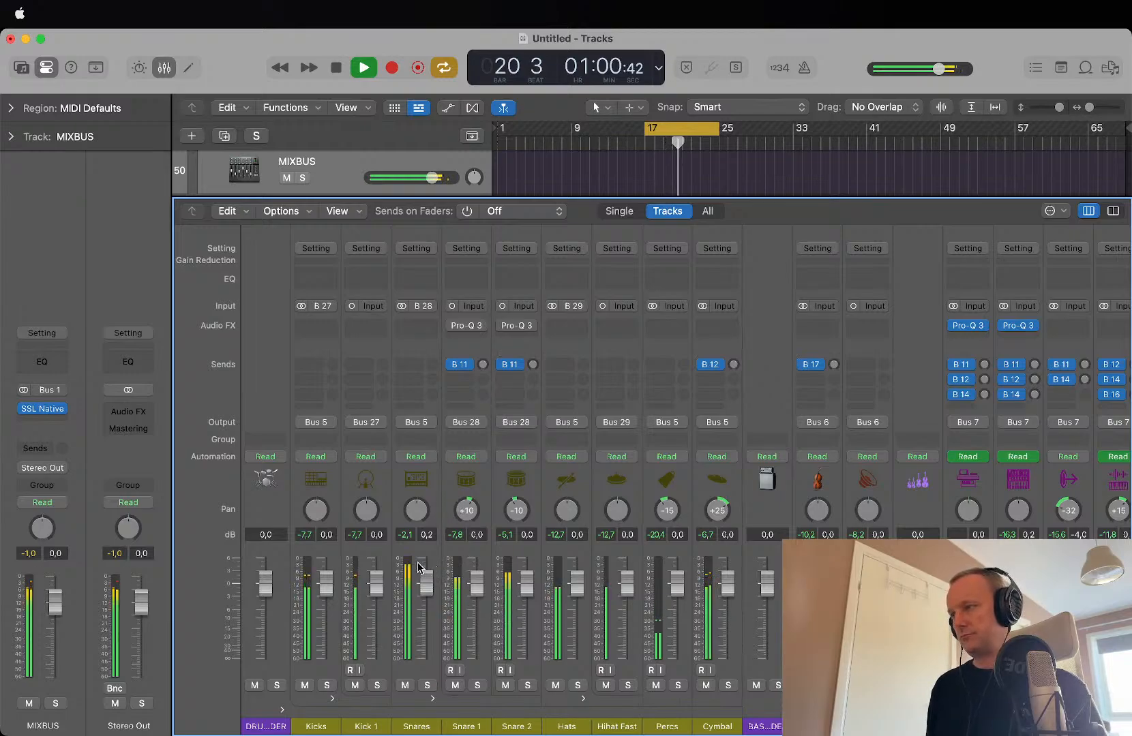
pyautogui.press('space')
pyautogui.press('space')
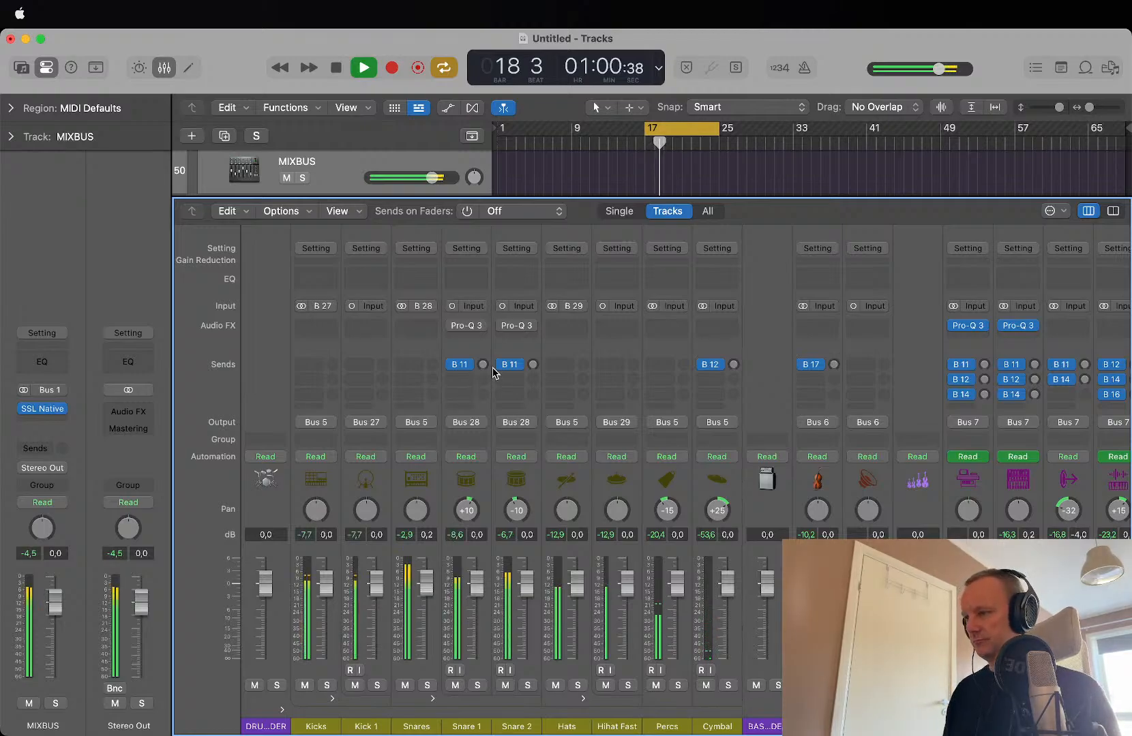
pyautogui.press('space')
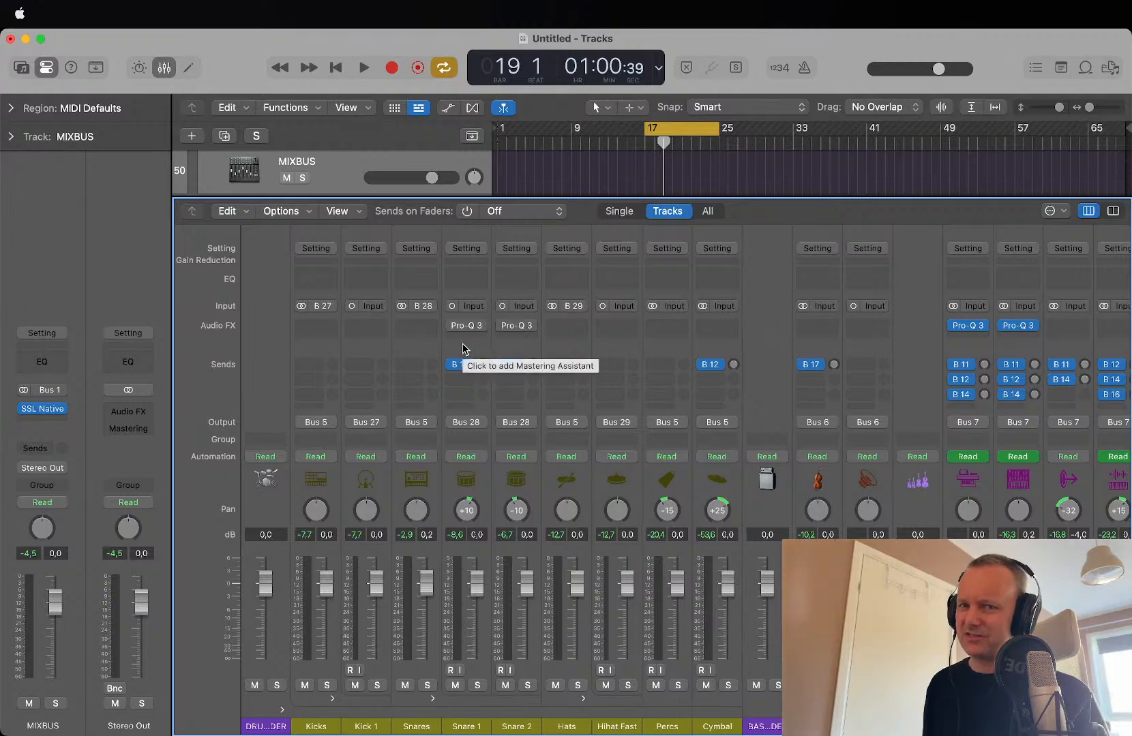
pyautogui.press('super+Tab')
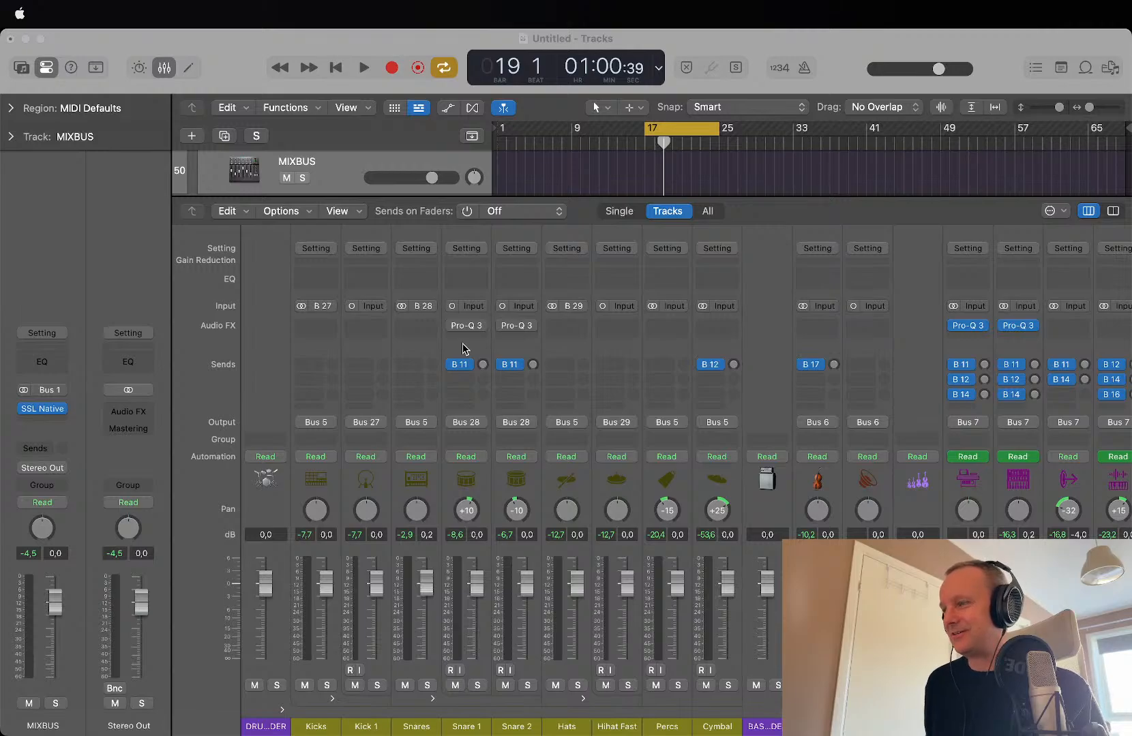
pyautogui.press('super+Tab')
pyautogui.press('space')
pyautogui.press('space')
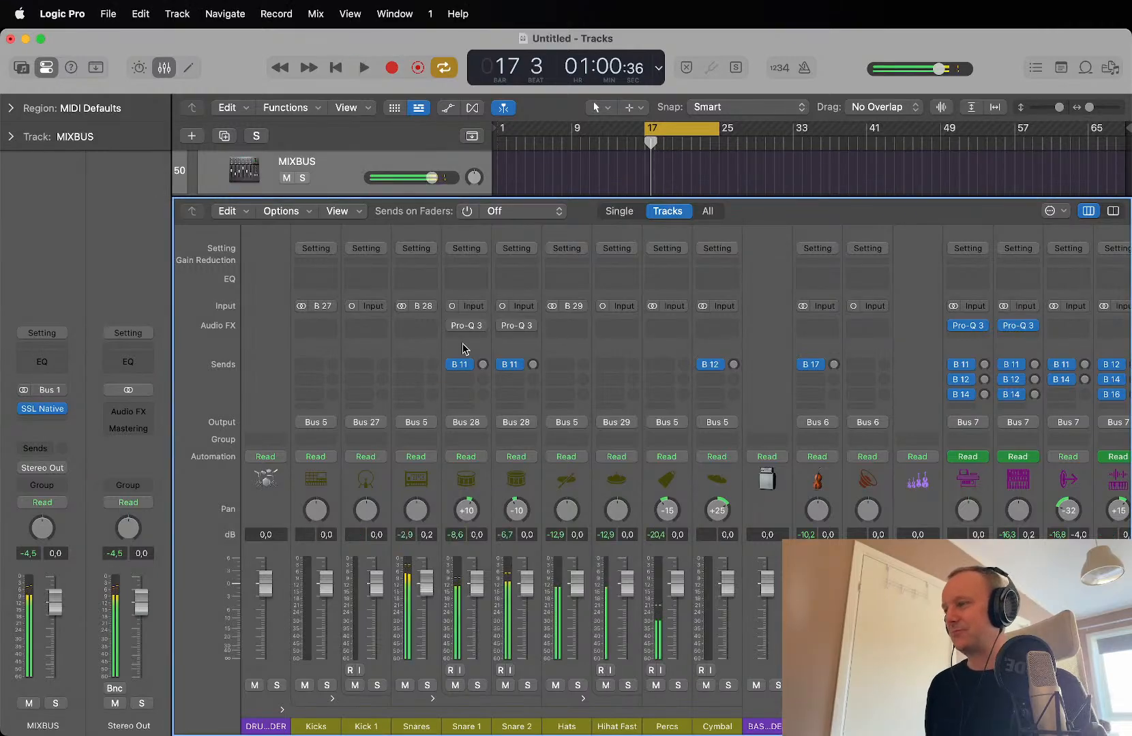
pyautogui.press('super+Tab')
pyautogui.press('super+Tab')
pyautogui.press('space')
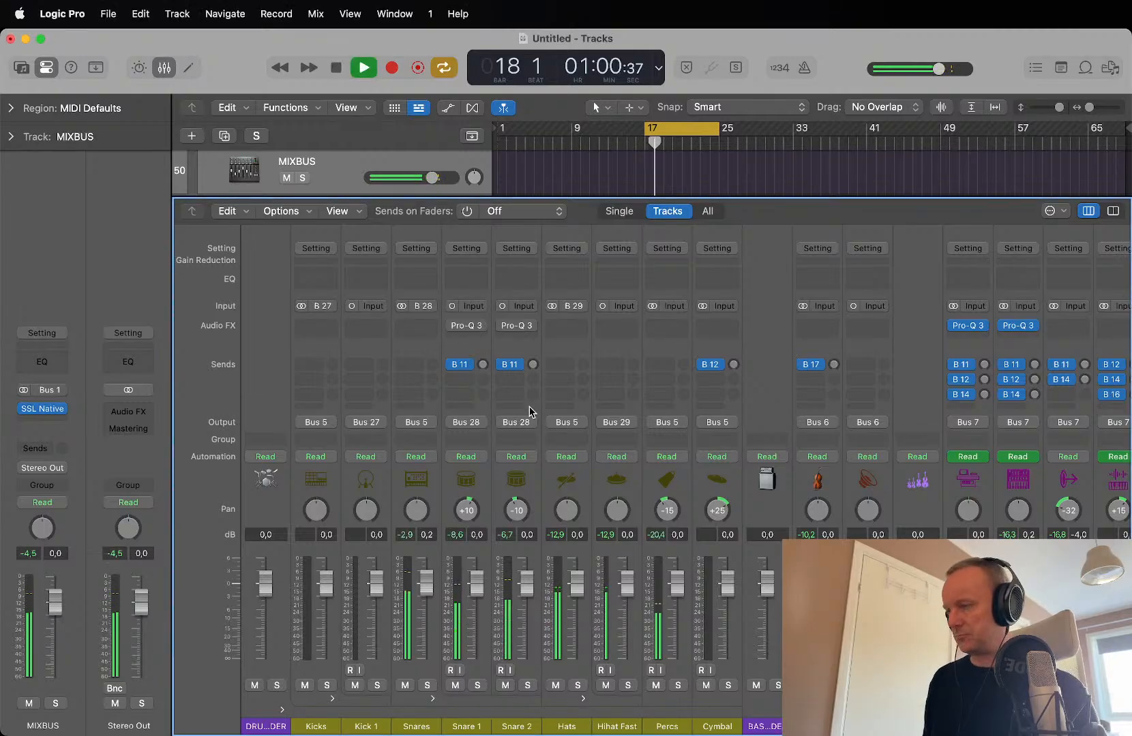
# Step: Insert a stereo Pro-Q 3 on the MIXBUS channel below the SSL Native Bus Compressor
pyautogui.press('x')
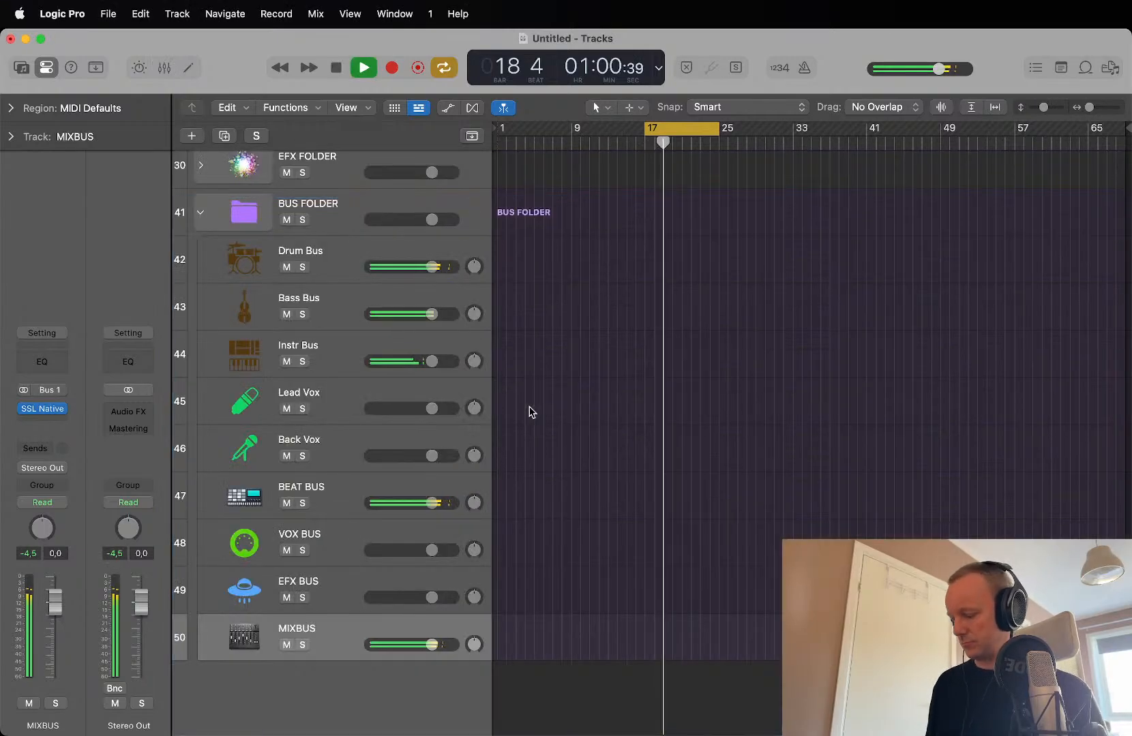
pyautogui.press('x')
pyautogui.press('space')
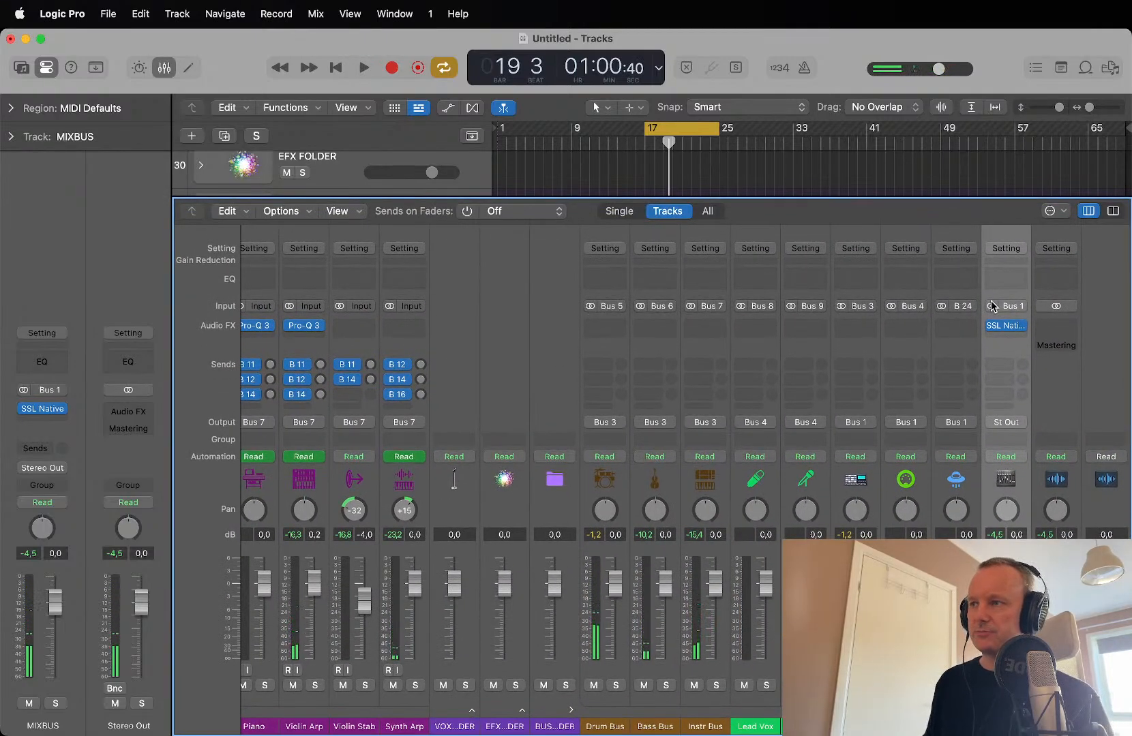
pyautogui.click(1010, 338)
pyautogui.moveTo(968, 381)
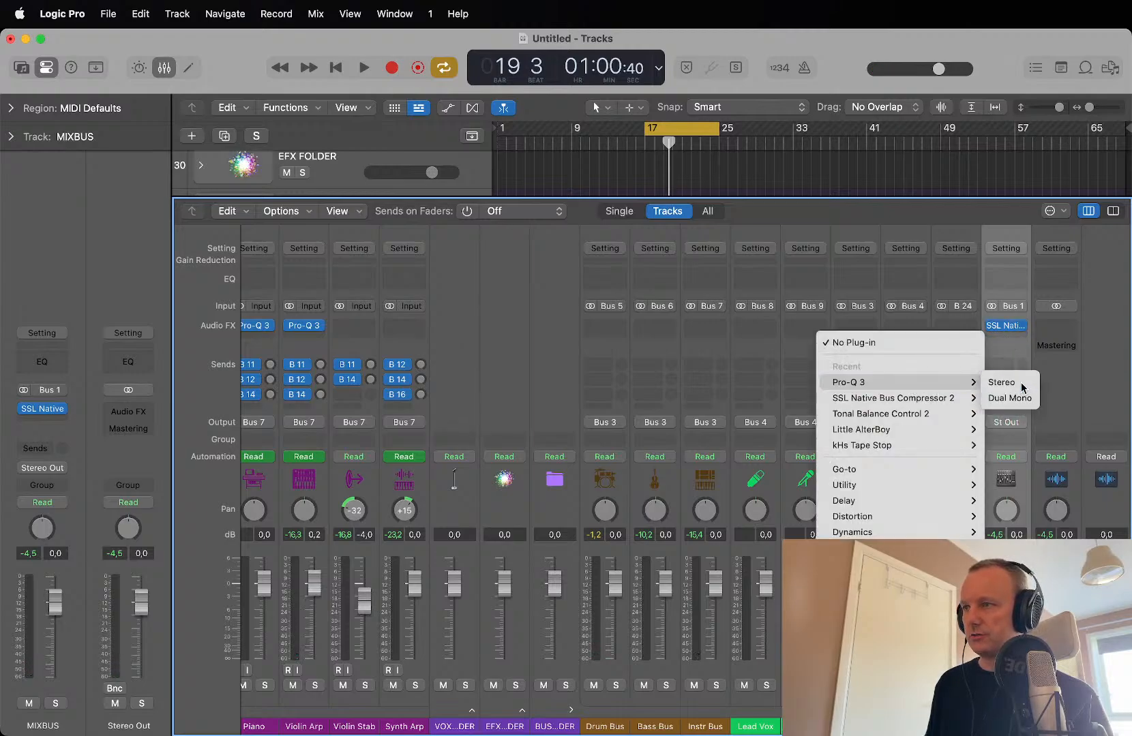
pyautogui.click(1022, 388)
pyautogui.moveTo(741, 244); pyautogui.dragTo(535, 76)
# Step: Add a boosted bell band to the MIXBUS EQ during playback, sweep it across the spectrum and leave it at about 1015 Hz
pyautogui.press('space')
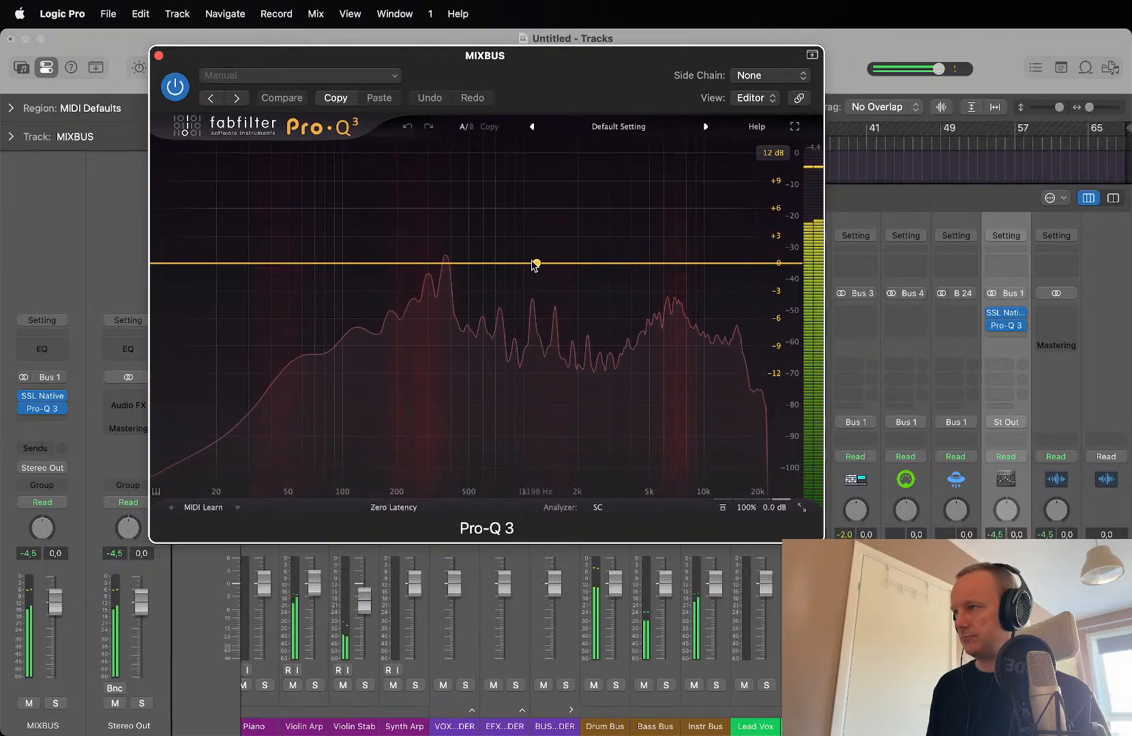
pyautogui.moveTo(510, 262); pyautogui.dragTo(356, 200)
pyautogui.moveTo(377, 157); pyautogui.dragTo(693, 229)
pyautogui.moveTo(706, 230); pyautogui.dragTo(528, 238)
# Step: Refine the MIXBUS bell band's width and position to 1034.5 Hz, +2.97 dB and a Q of 0.662
pyautogui.scroll(-3, 572, 255)
pyautogui.scroll(-5, 572, 255)
pyautogui.press('space')
pyautogui.scroll(-10, 525, 237)
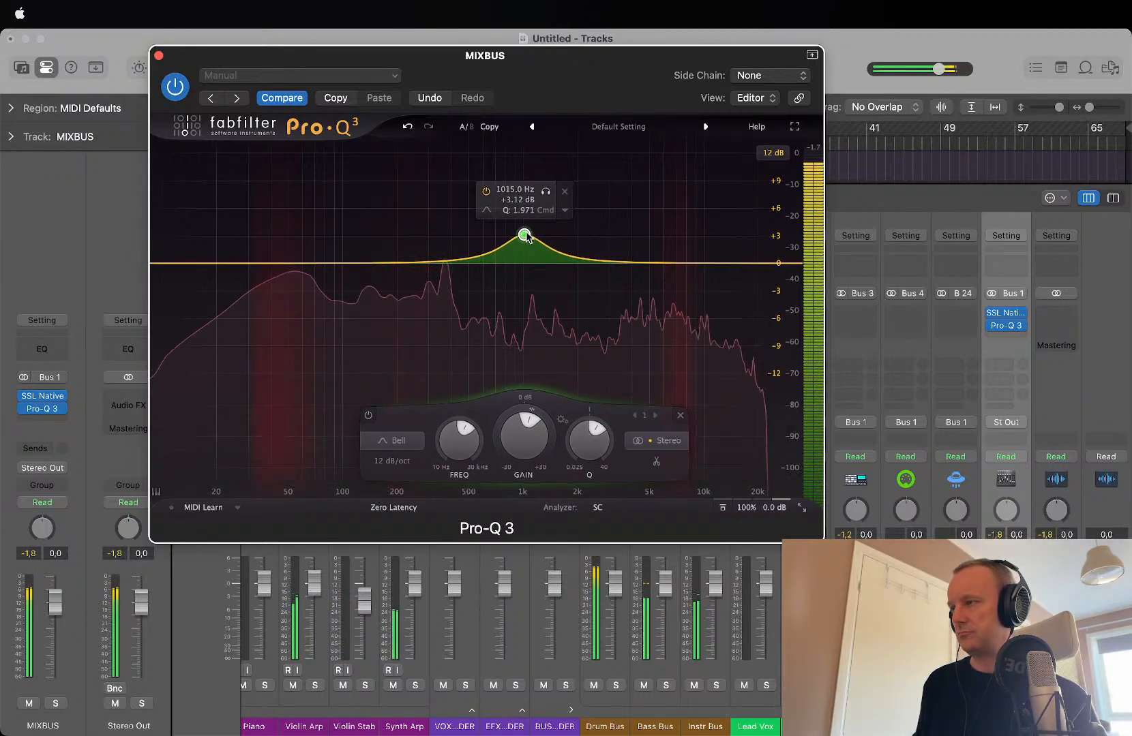
pyautogui.scroll(5, 523, 237)
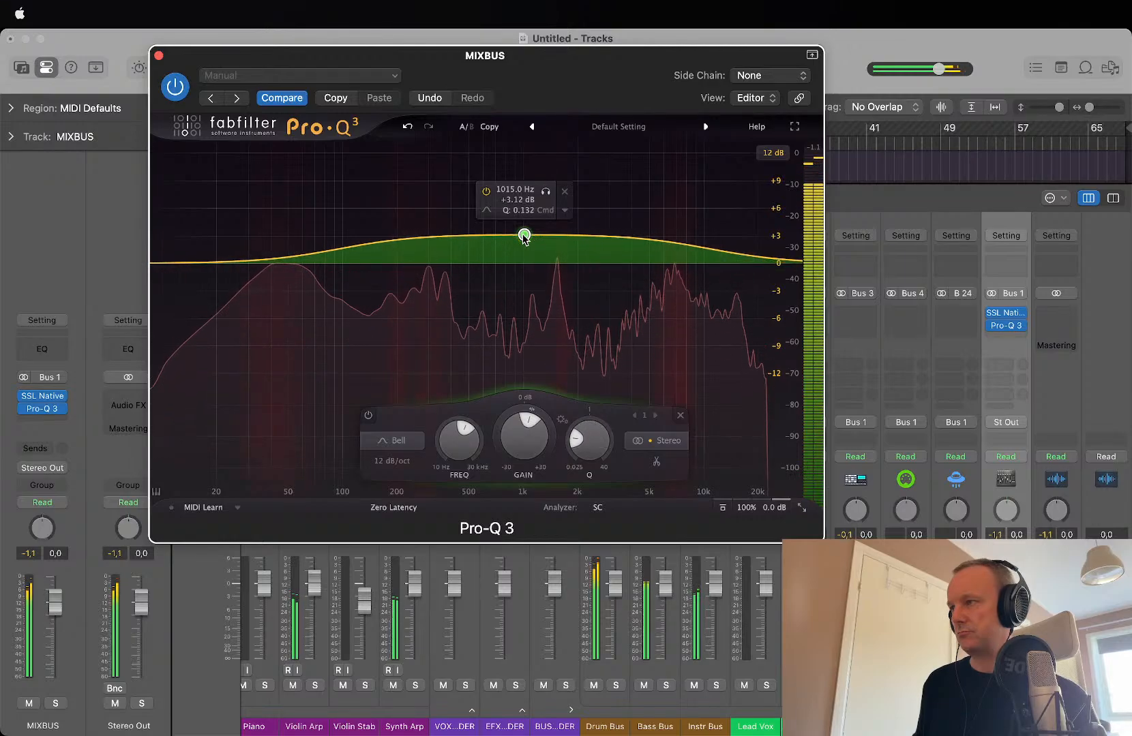
pyautogui.moveTo(524, 236)
pyautogui.mouseDown()
pyautogui.moveTo(404, 222)
pyautogui.moveTo(482, 215)
pyautogui.moveTo(441, 188)
pyautogui.moveTo(308, 182)
pyautogui.moveTo(442, 182)
pyautogui.moveTo(493, 206)
pyautogui.moveTo(533, 245)
pyautogui.moveTo(525, 236)
pyautogui.mouseUp()
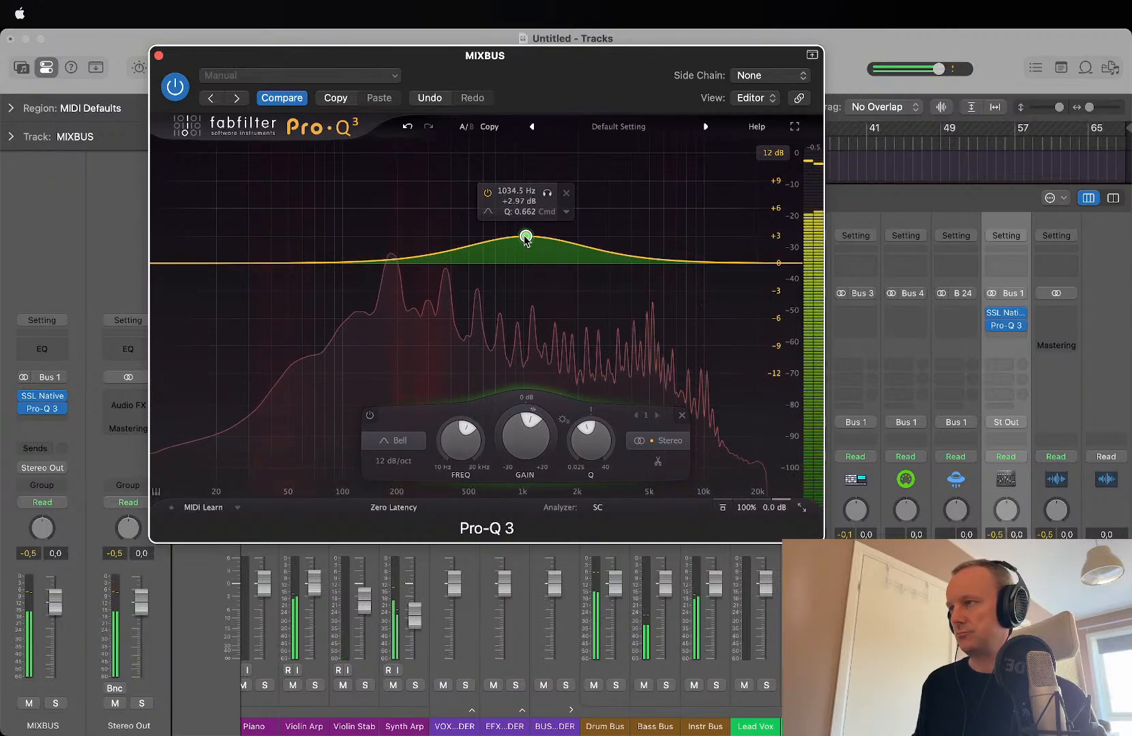
# Step: Make the MIXBUS bell band dynamic with a range of -2.69 dB and replay the loop
pyautogui.scroll(-4, 507, 421)
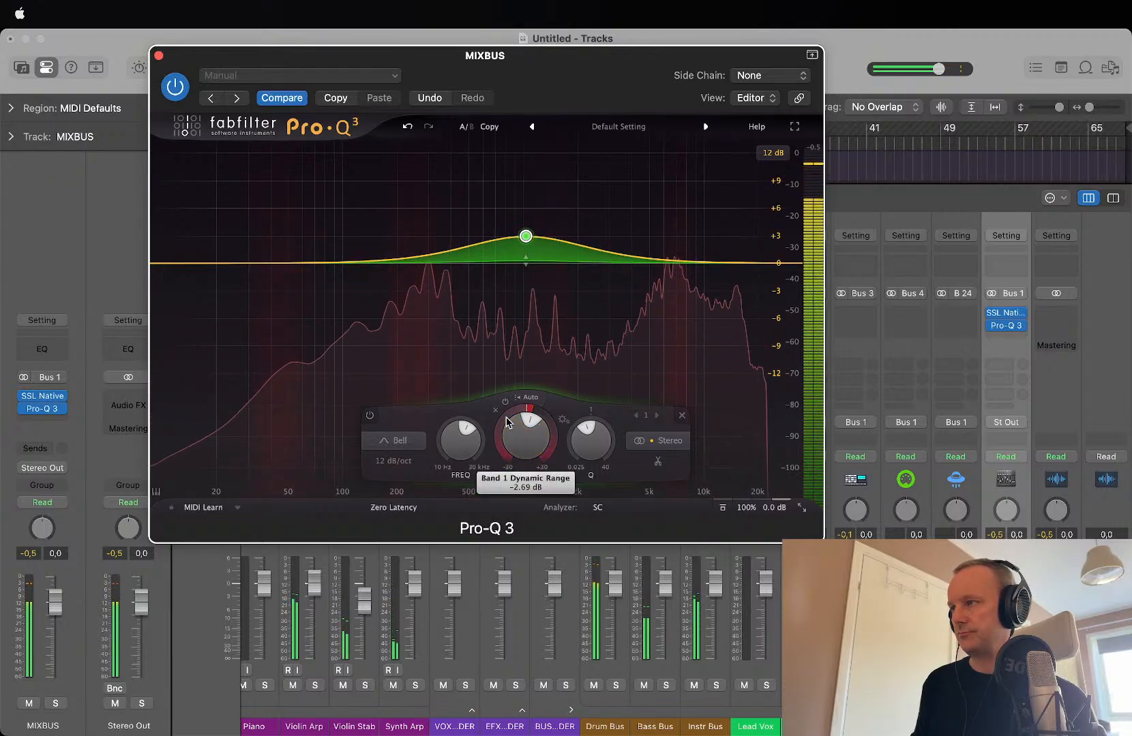
pyautogui.press('space')
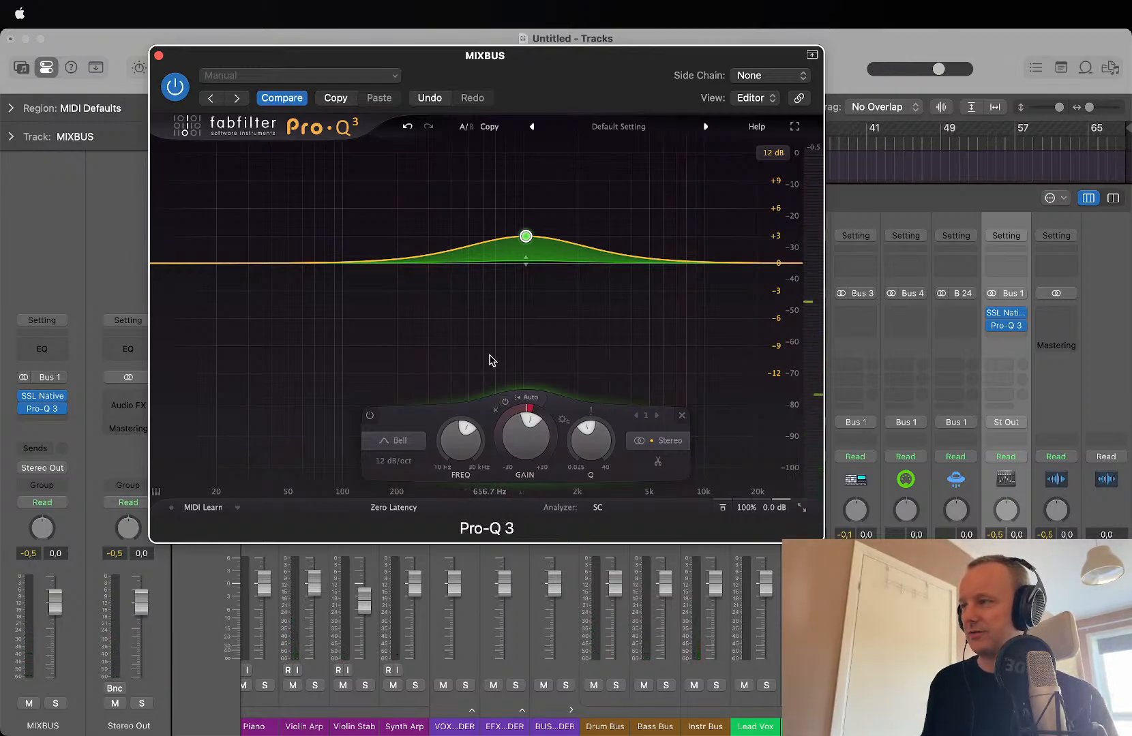
pyautogui.press('space')
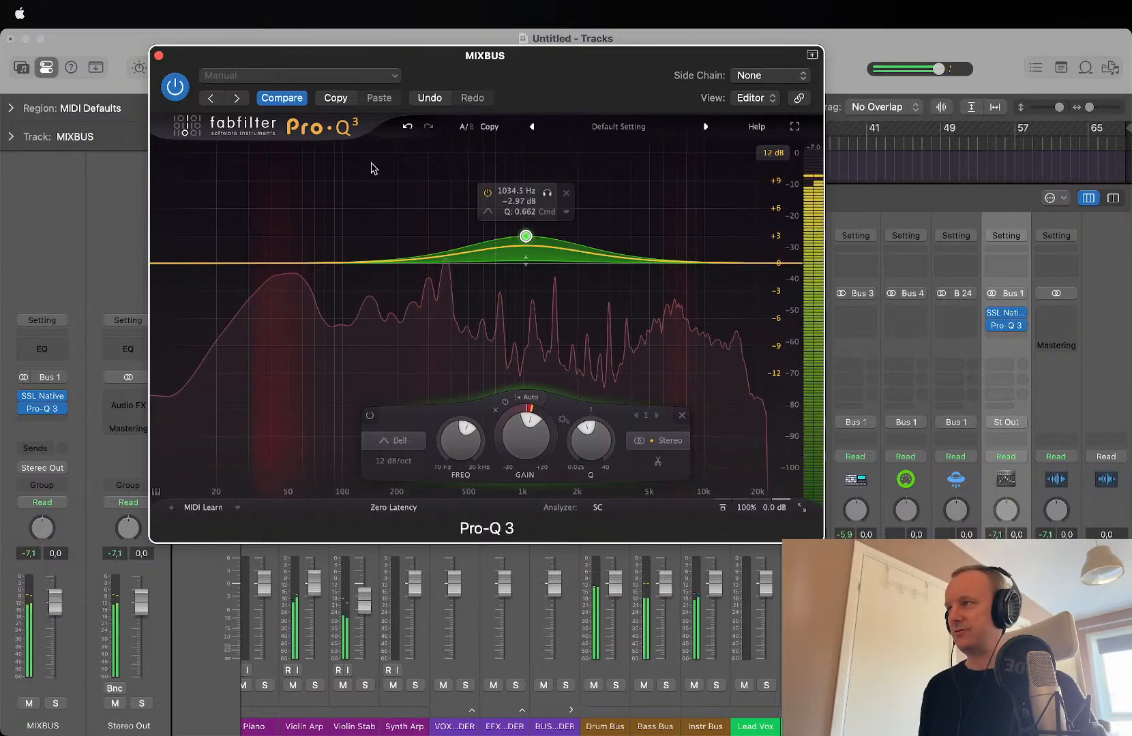
# Step: Compare the mix with the dynamic bell band on MIXBUS disabled and enabled, and resume playback
pyautogui.click(487, 195)
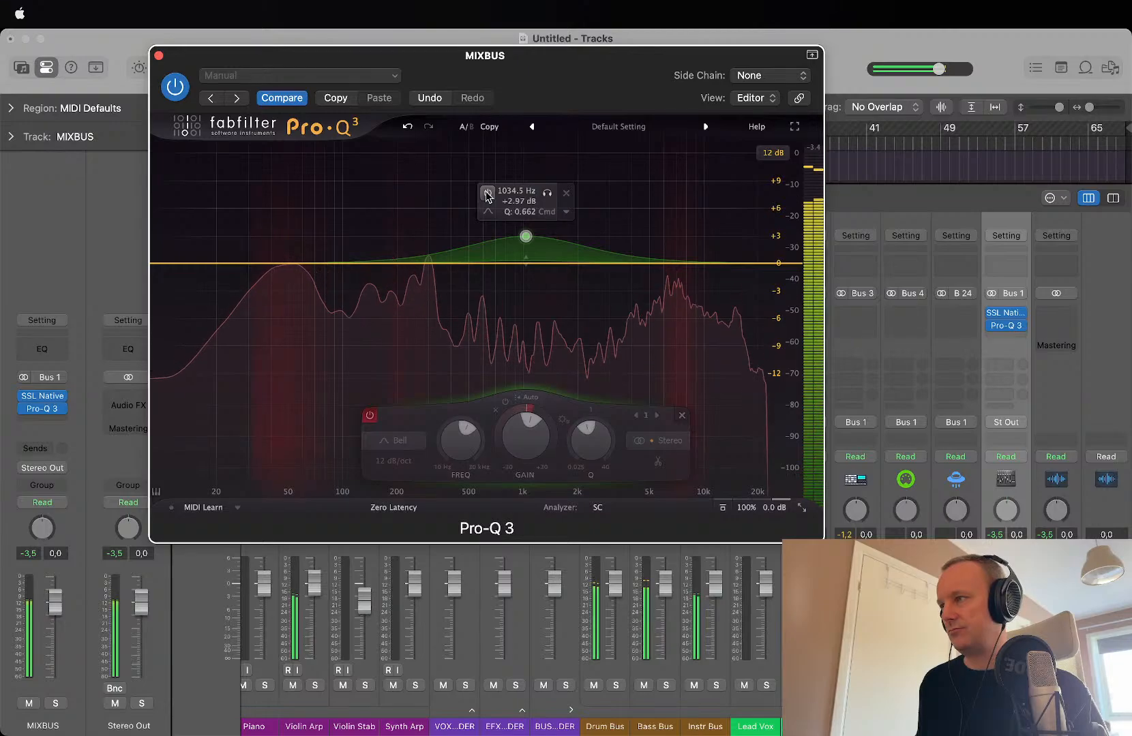
pyautogui.click(486, 195)
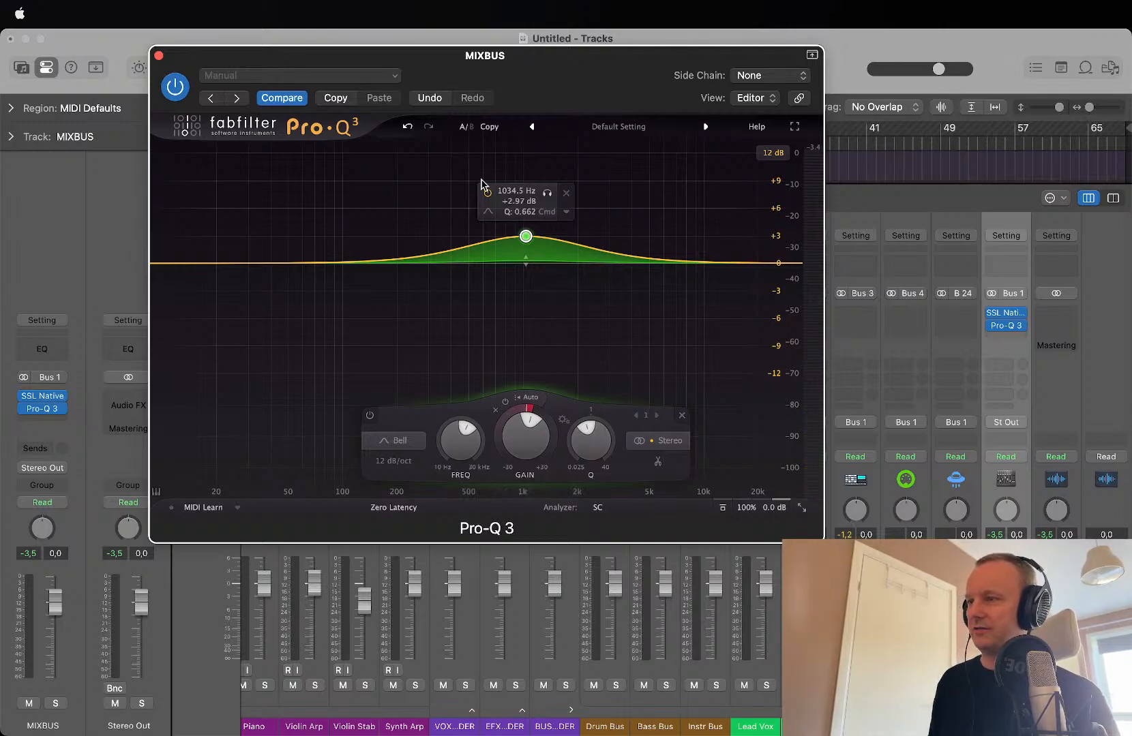
pyautogui.press('space')
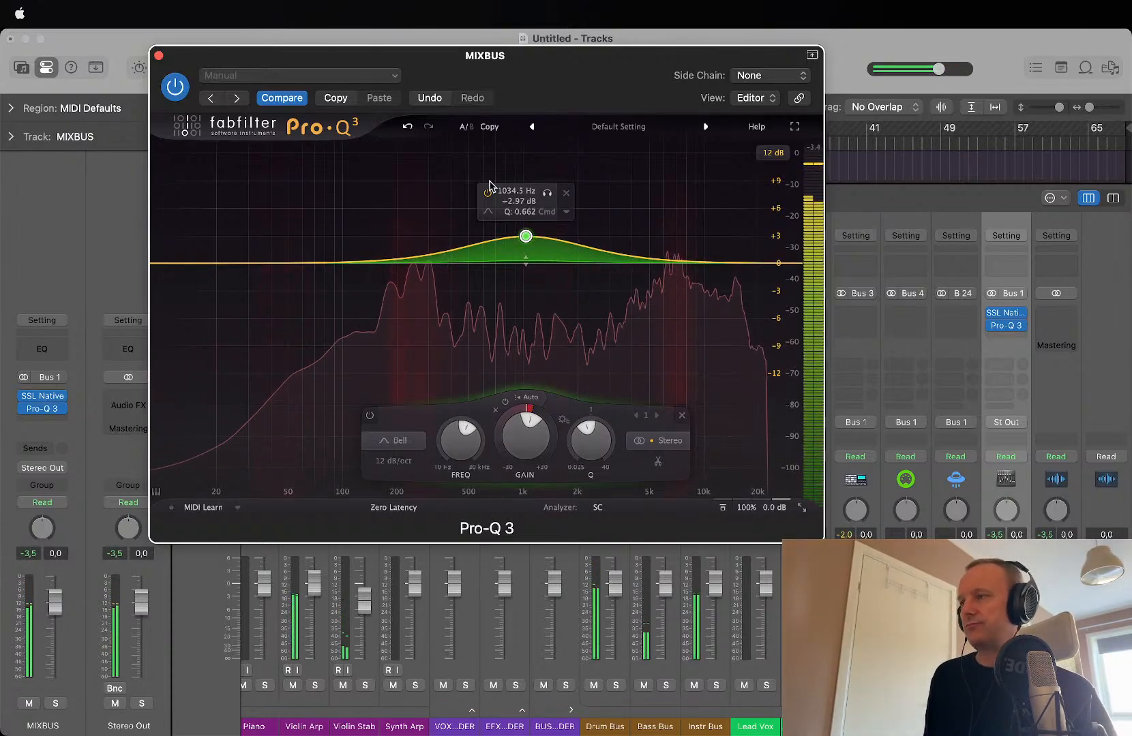
# Step: Insert the TR5 Classic Clipper on the Drum Bus and start loop playback
pyautogui.click(158, 56)
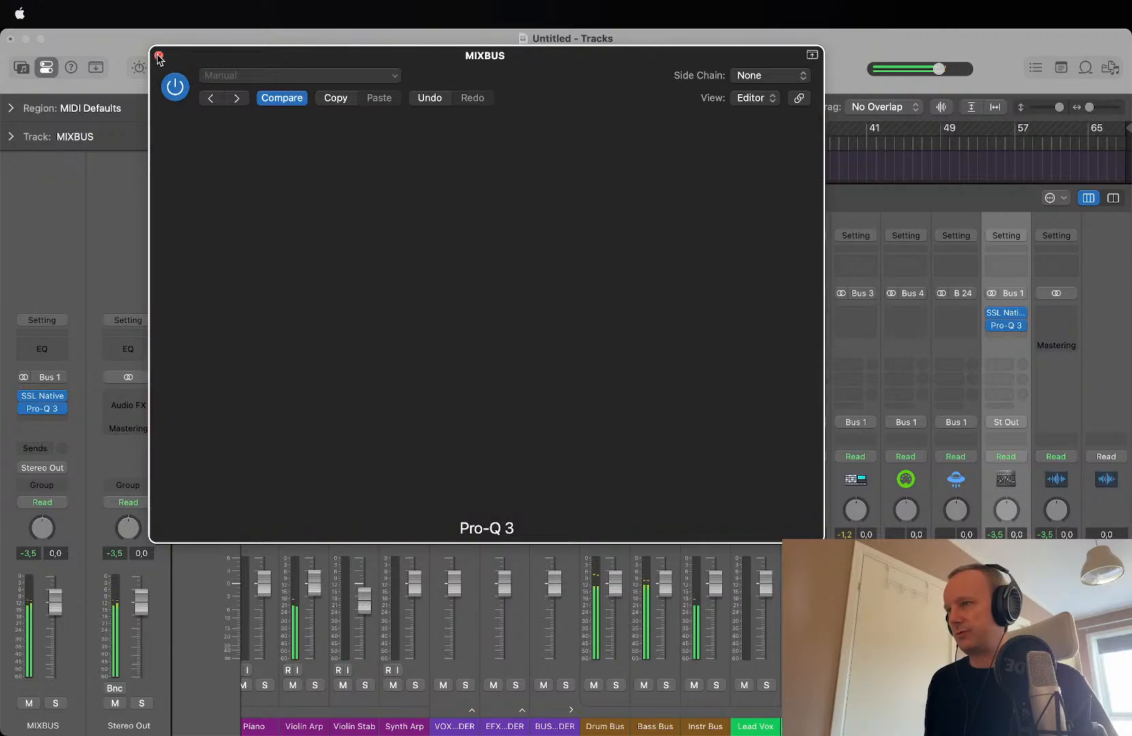
pyautogui.press('space')
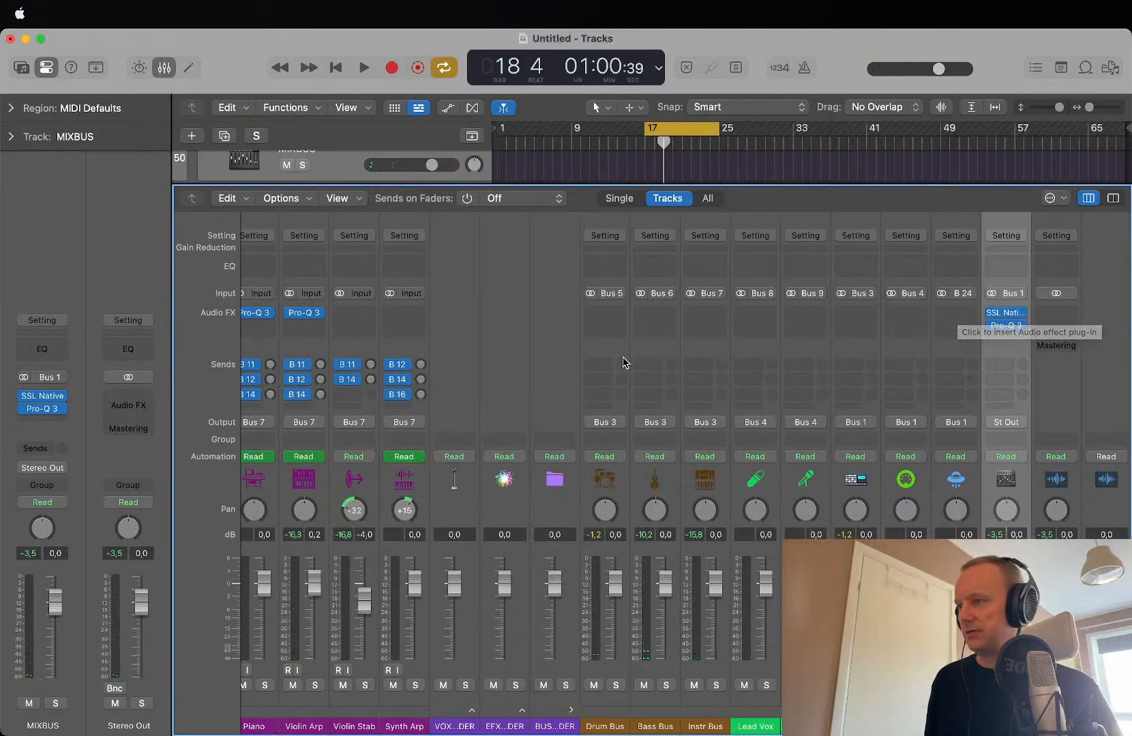
pyautogui.click(601, 317)
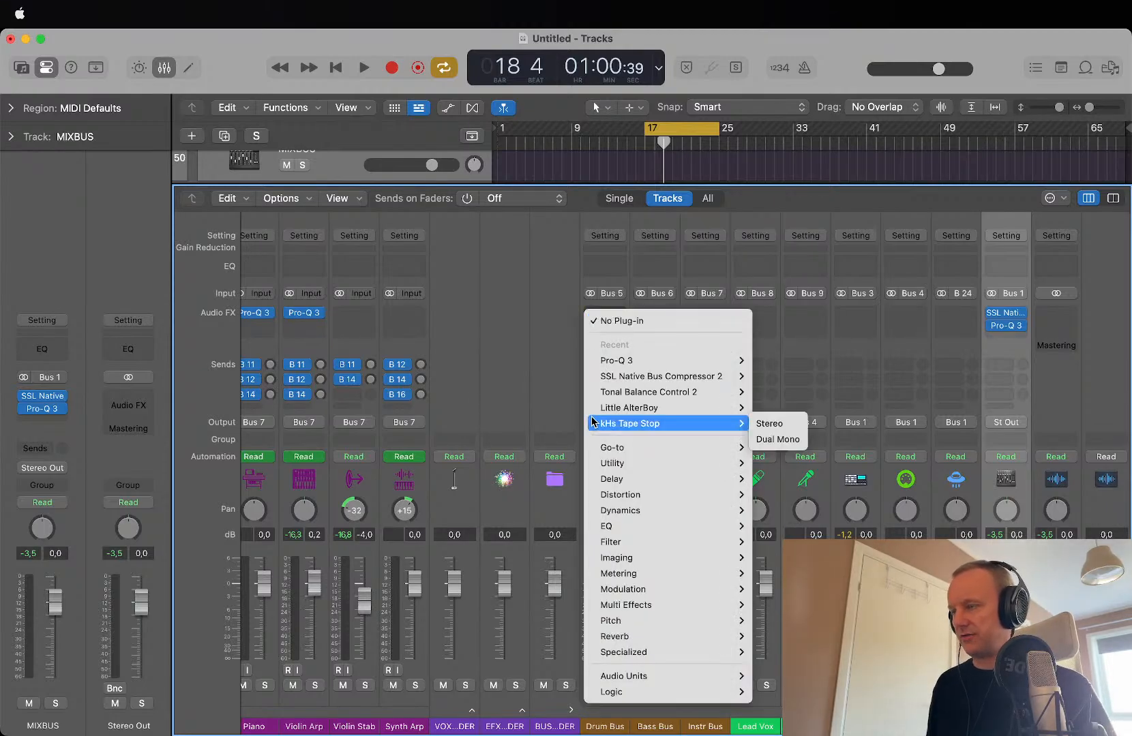
pyautogui.moveTo(611, 362)
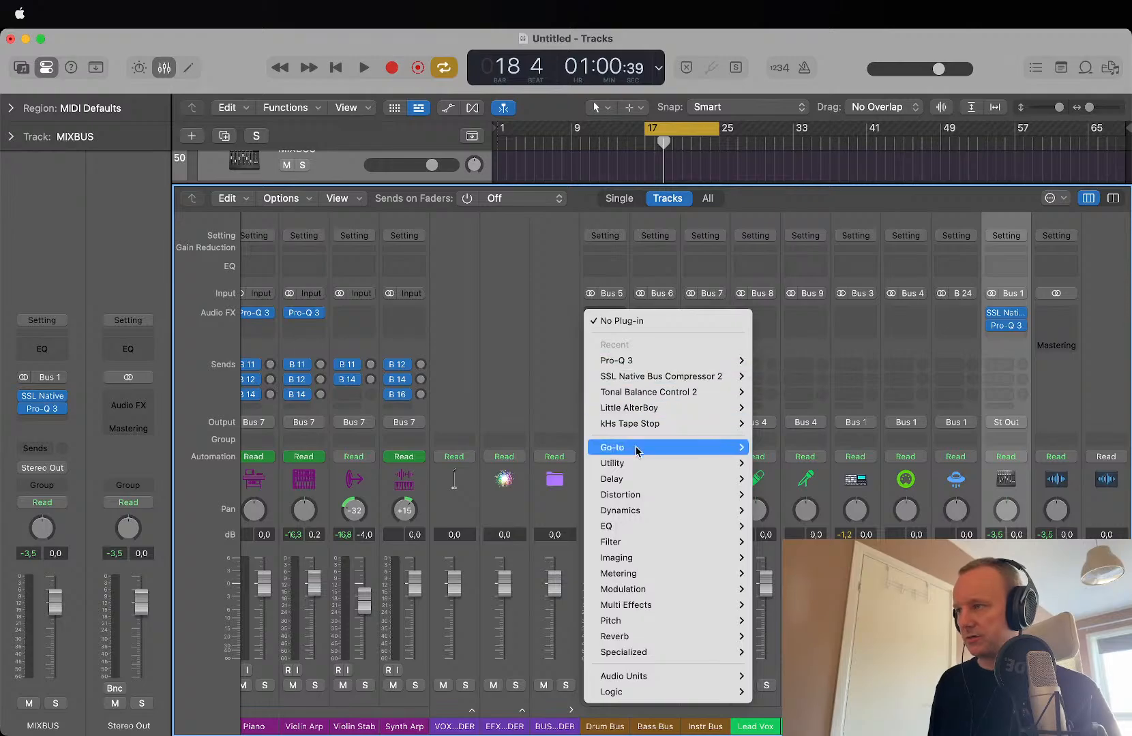
pyautogui.moveTo(638, 451)
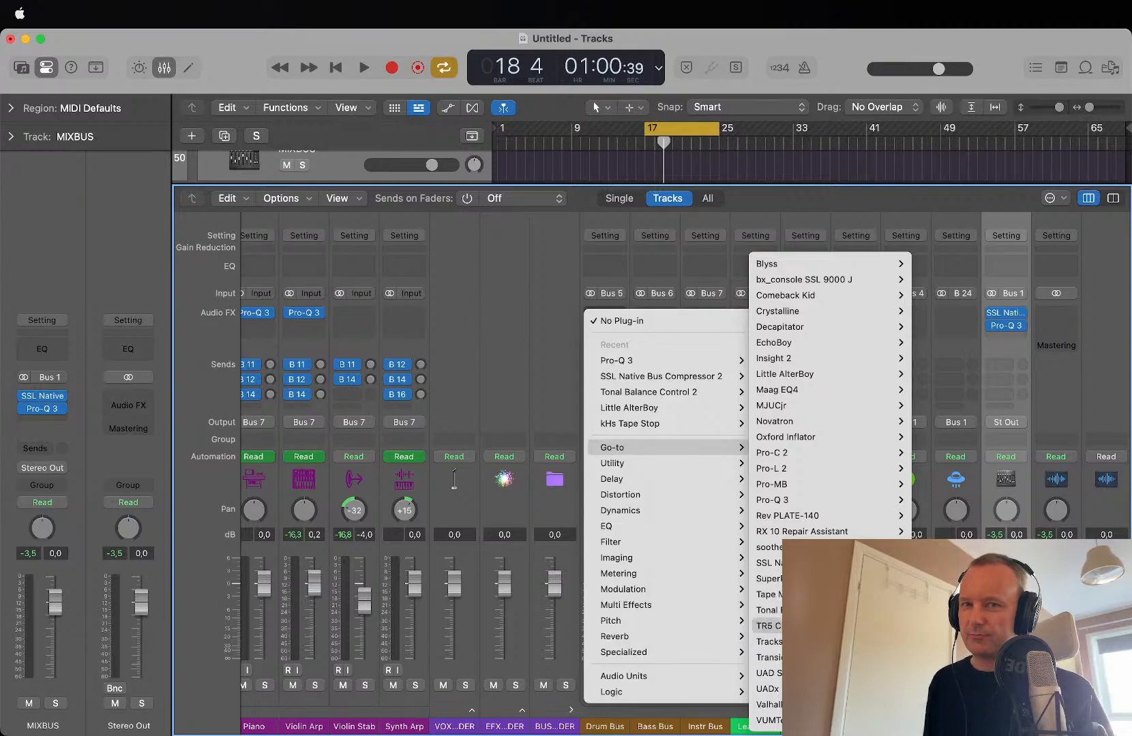
pyautogui.click(818, 625)
pyautogui.press('space')
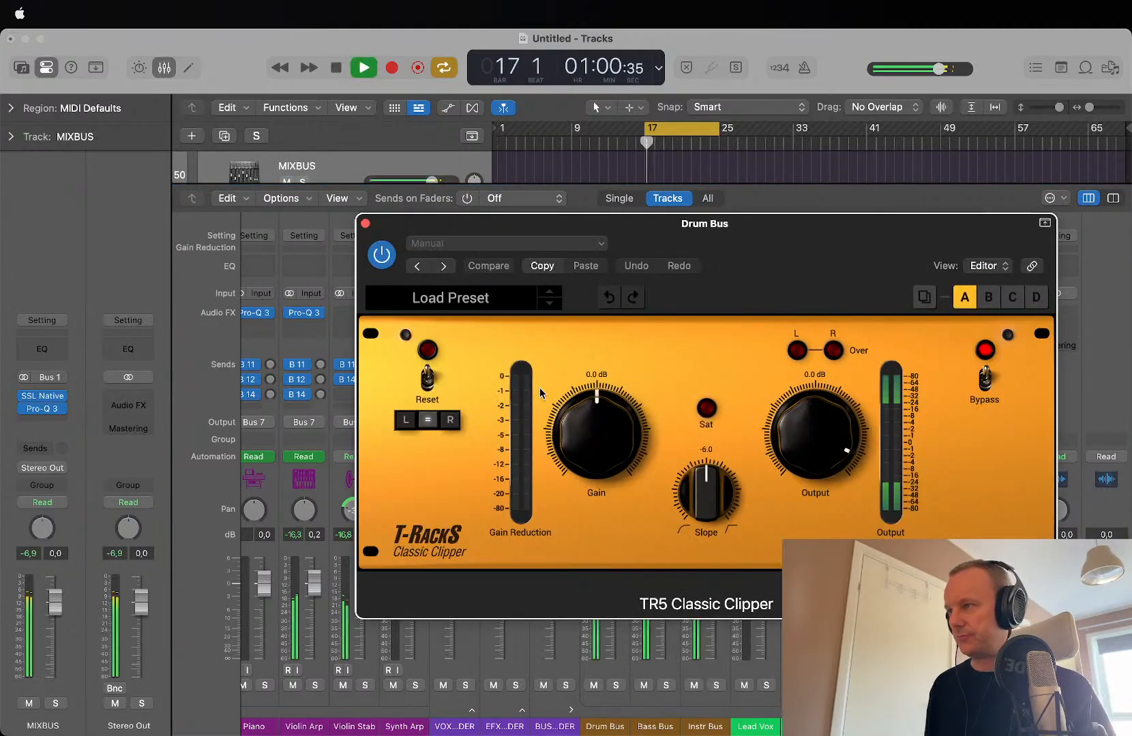
# Step: Set the Drum Bus clipper's gain to 7.5 dB and its output to -7.5 dB during playback
pyautogui.moveTo(587, 424); pyautogui.dragTo(605, 384)
pyautogui.moveTo(808, 402); pyautogui.dragTo(813, 443)
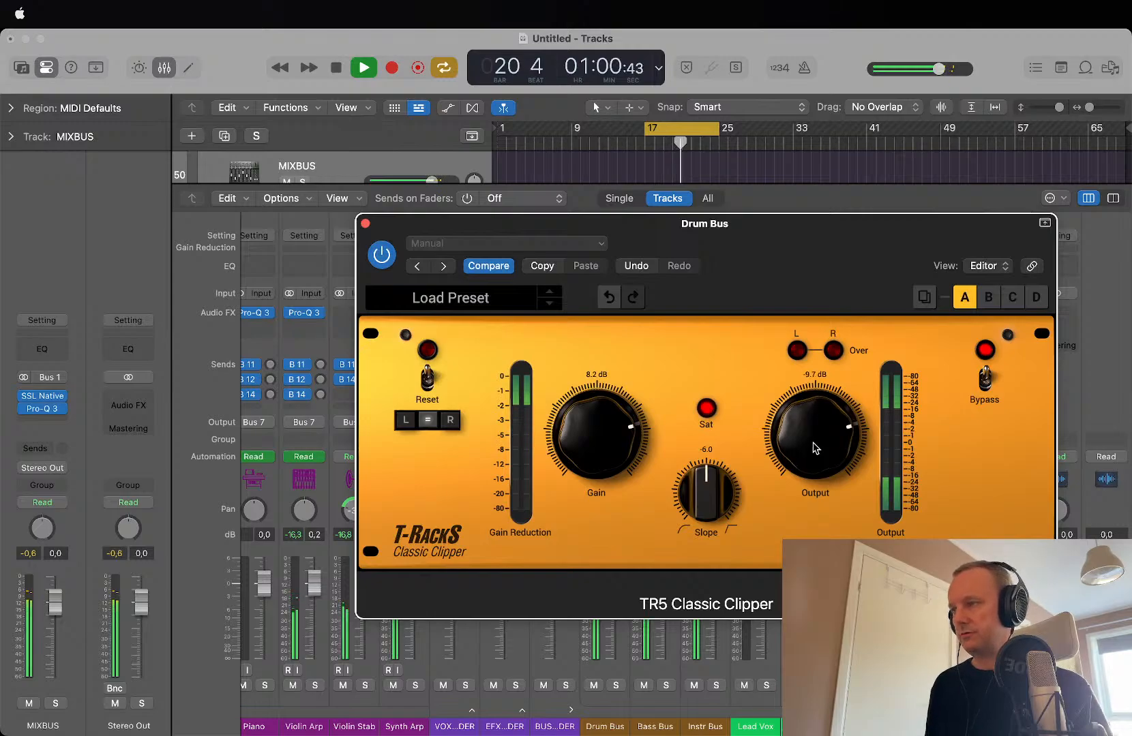
pyautogui.moveTo(732, 224); pyautogui.dragTo(376, 5)
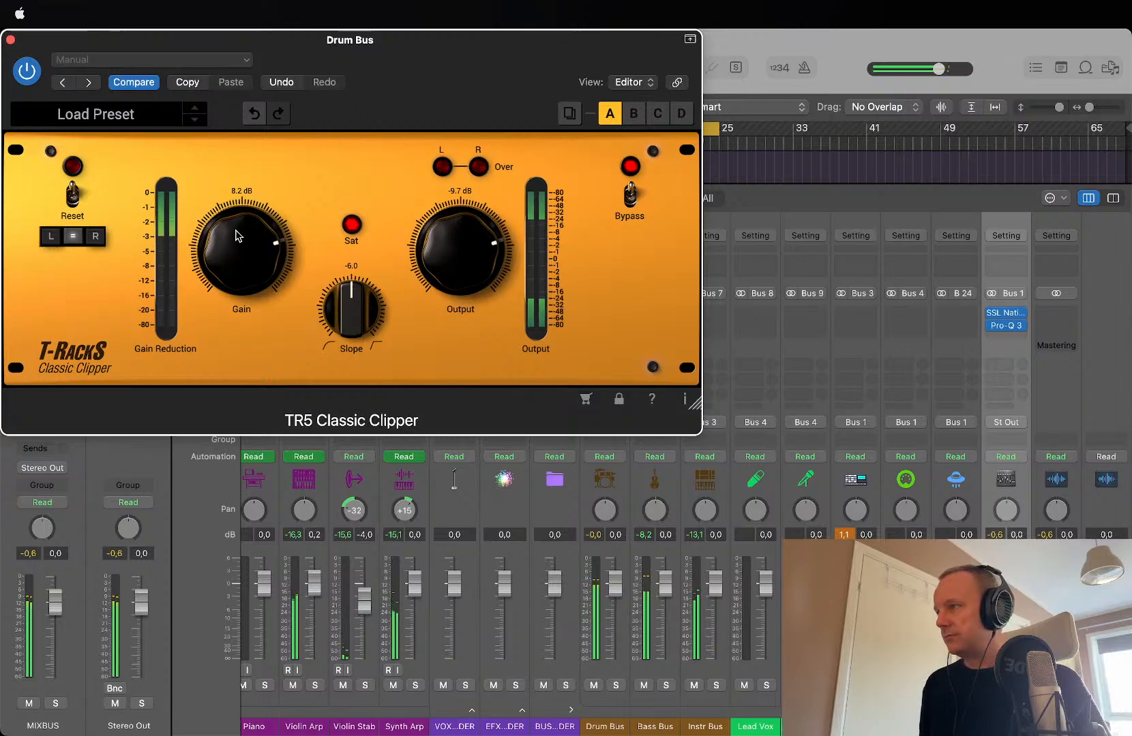
pyautogui.moveTo(237, 232); pyautogui.dragTo(237, 240)
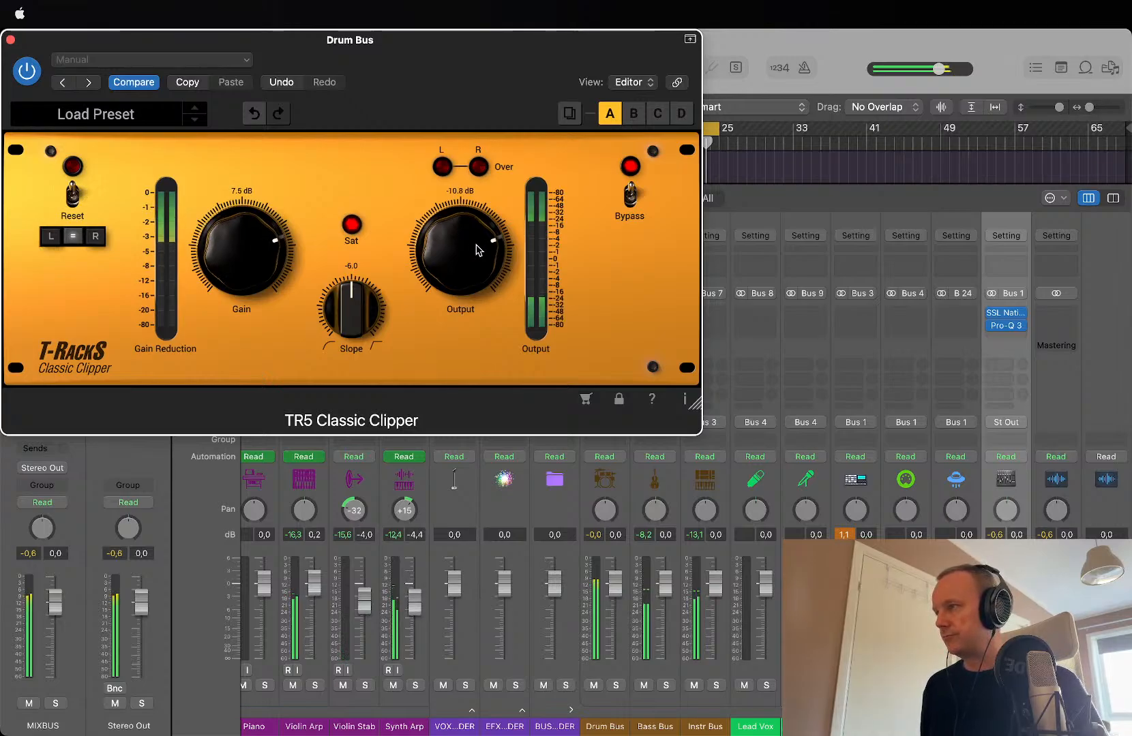
pyautogui.moveTo(480, 245); pyautogui.dragTo(476, 236)
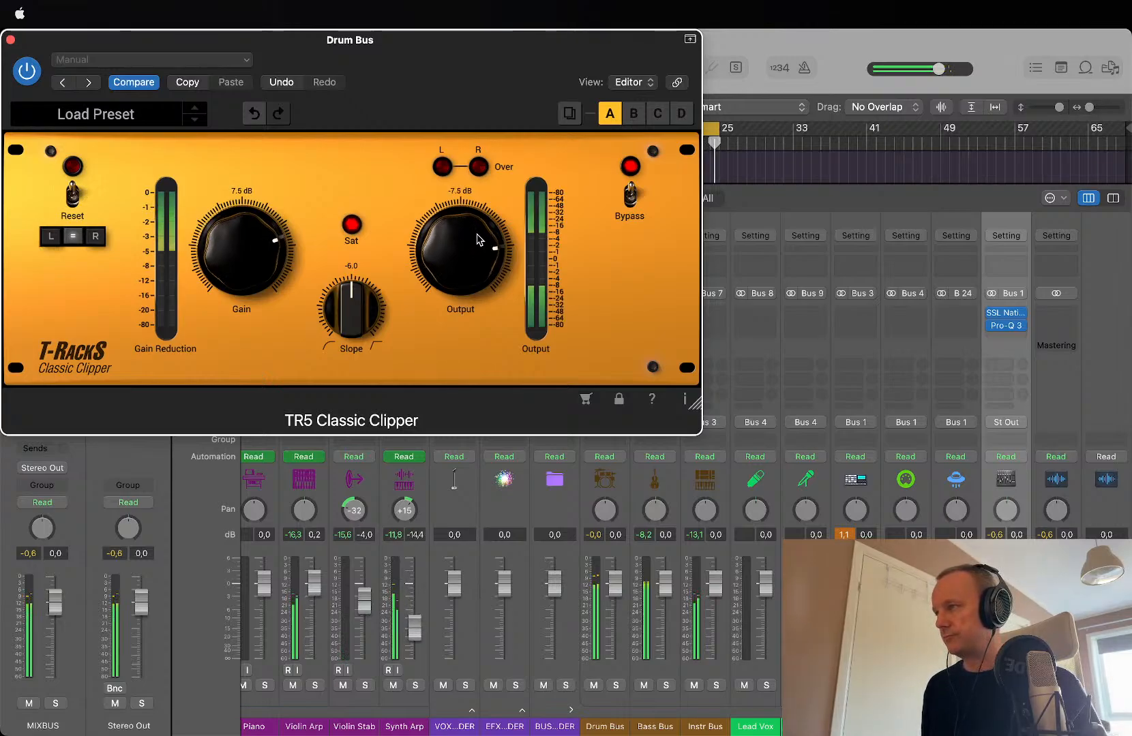
# Step: Solo the Drum Bus and set its clipper's slope to 0.0
pyautogui.moveTo(351, 318); pyautogui.dragTo(351, 310)
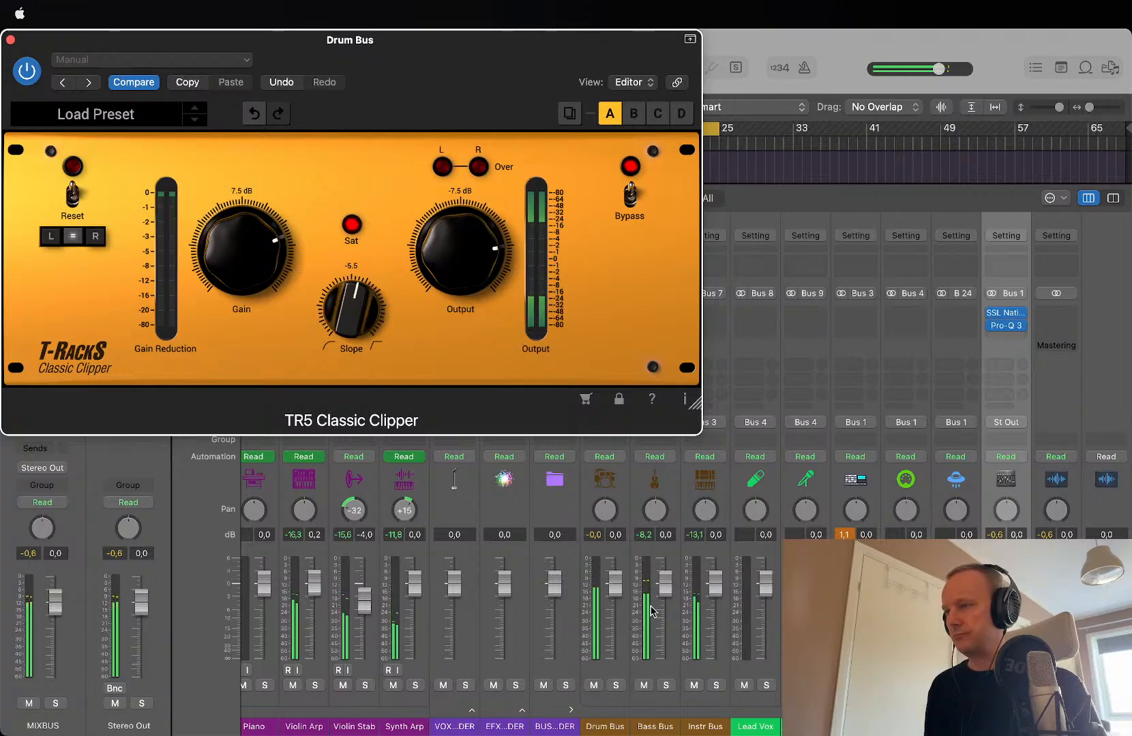
pyautogui.click(616, 686)
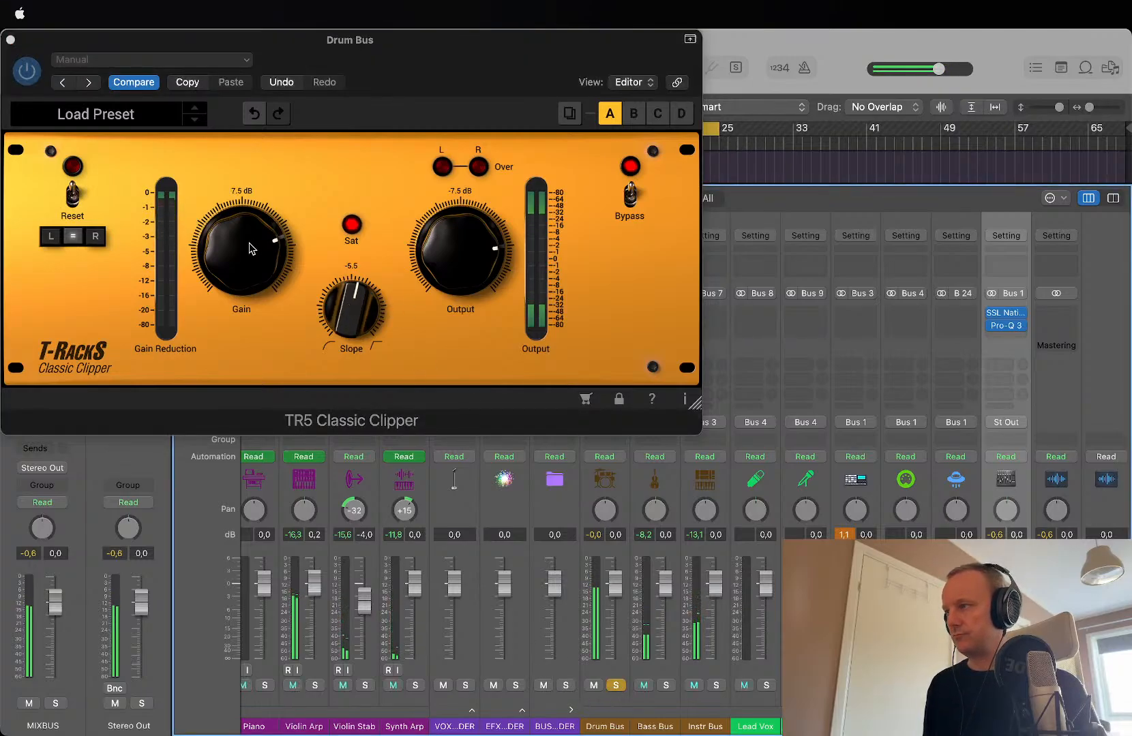
pyautogui.moveTo(369, 311); pyautogui.dragTo(370, 198)
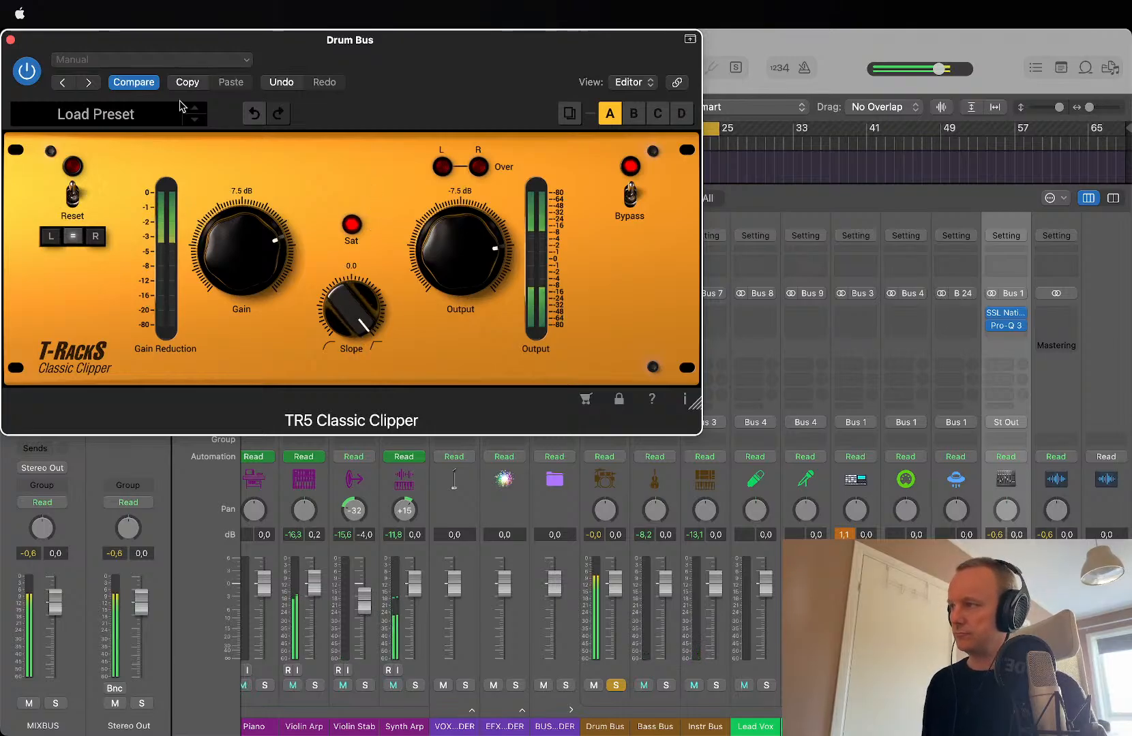
# Step: Compare the soloed drums with the clipper bypassed and enabled, reset the peak levels, and stop playback
pyautogui.click(24, 77)
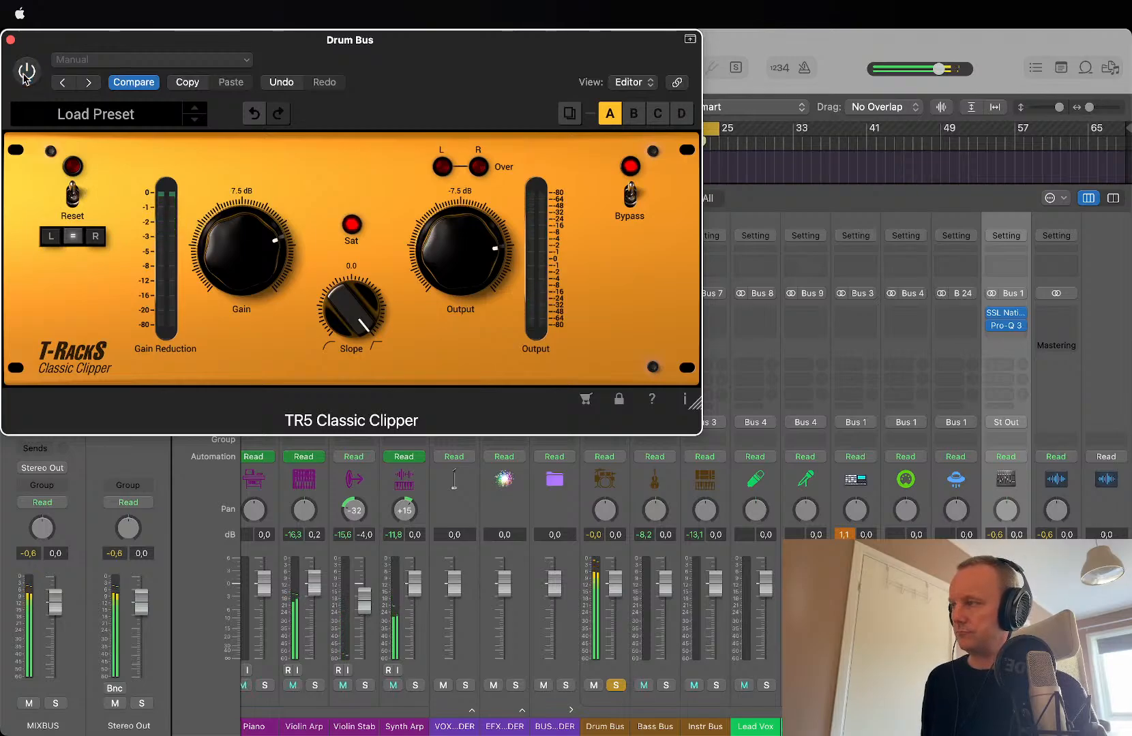
pyautogui.click(24, 77)
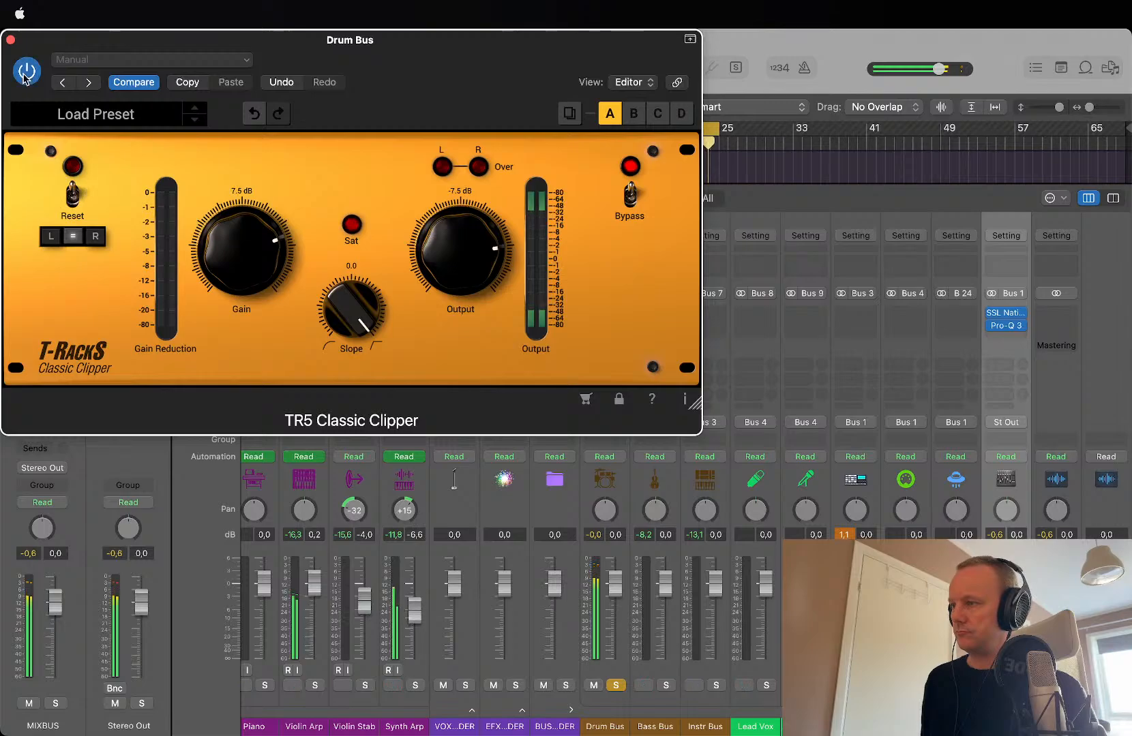
pyautogui.click(586, 534)
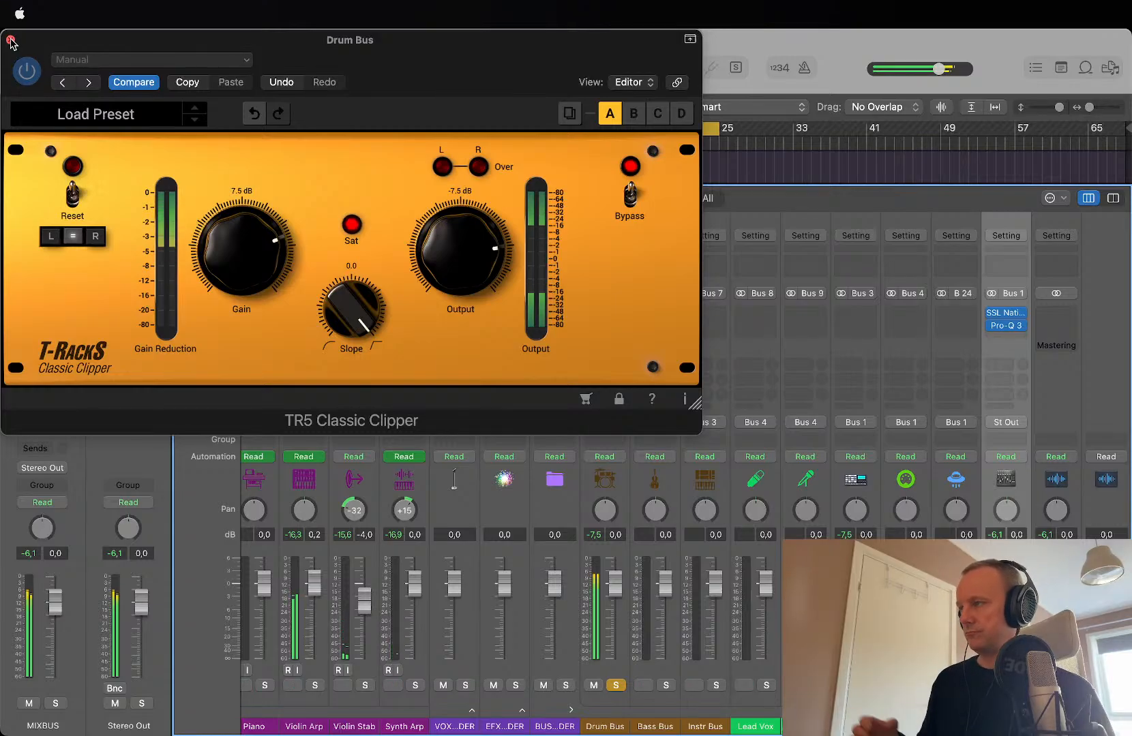
pyautogui.click(451, 297)
pyautogui.click(10, 38)
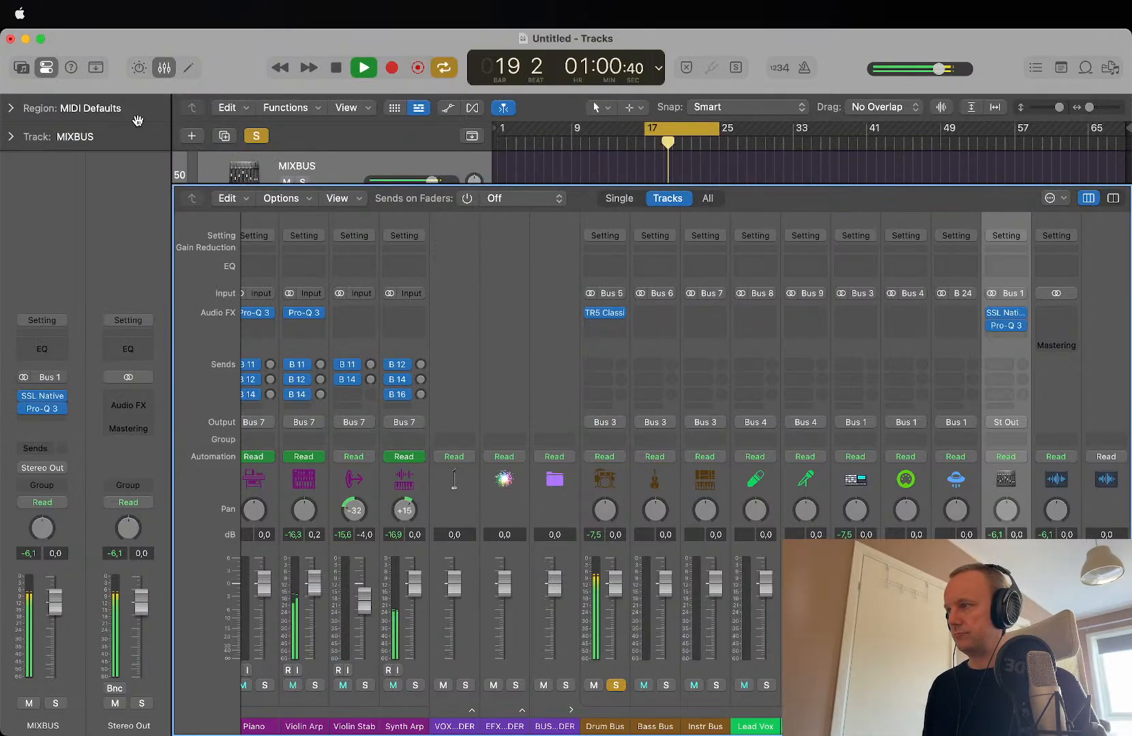
pyautogui.press('space')
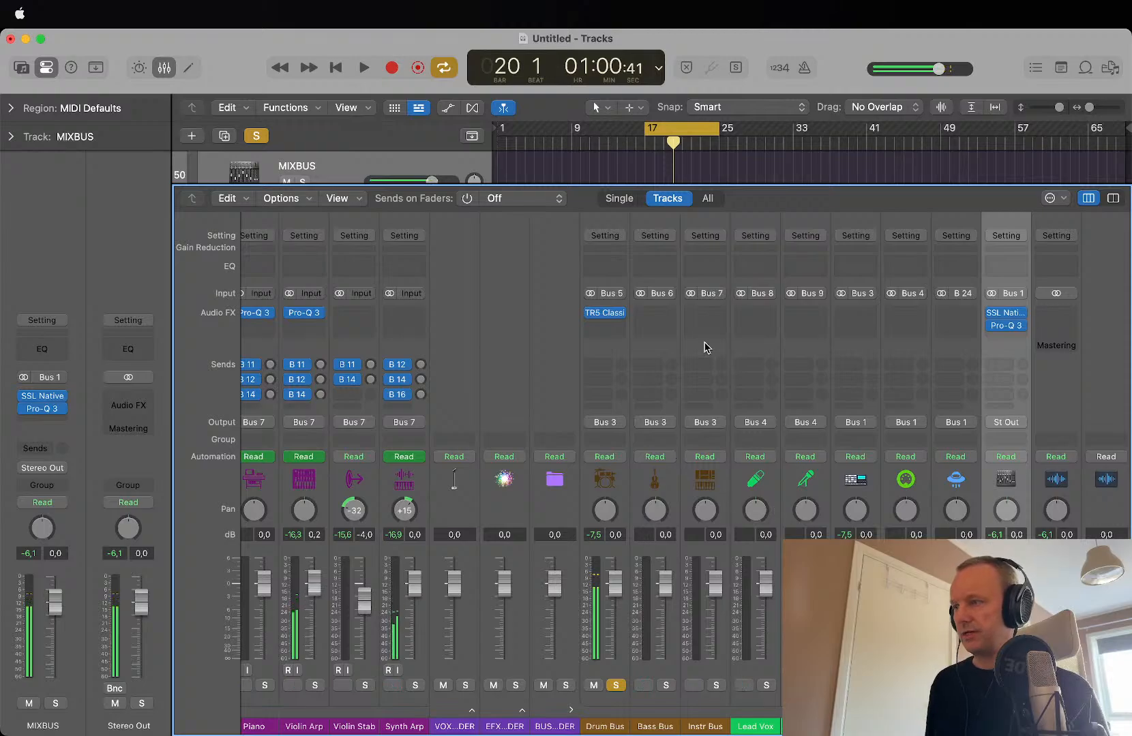
# Step: Insert a stereo TR5 Classic Clipper on the Bass Bus and play that bus soloed together with the Drum Bus
pyautogui.click(633, 321)
pyautogui.moveTo(750, 361)
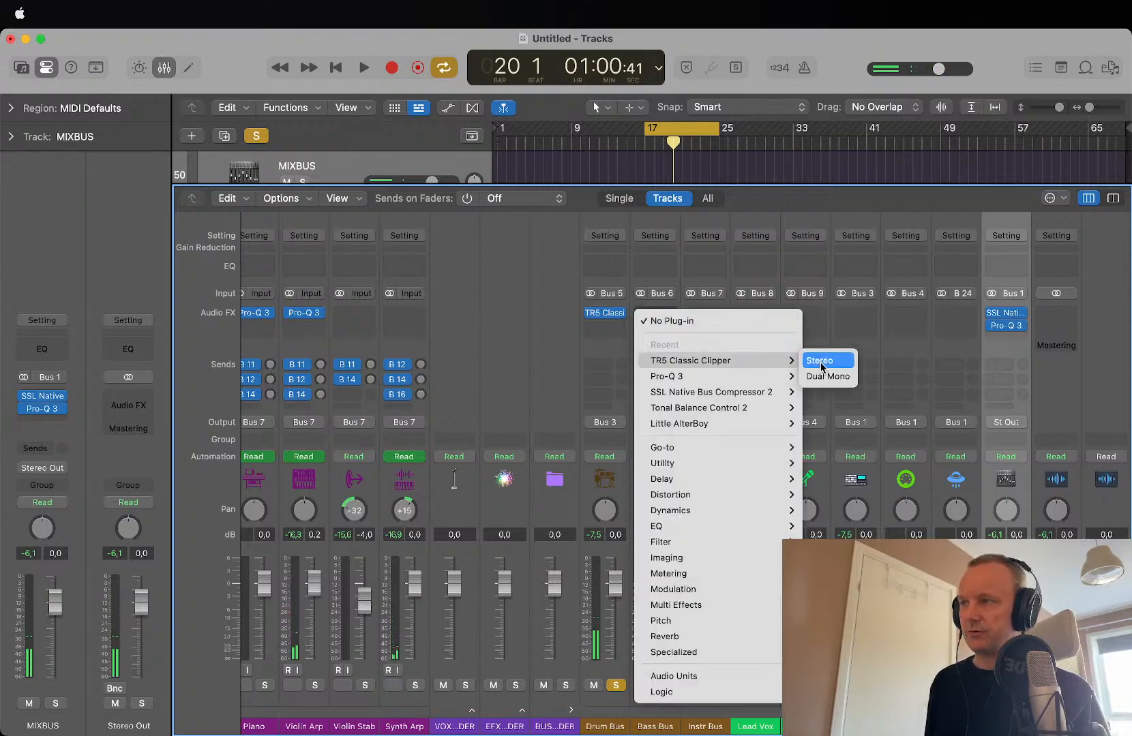
pyautogui.click(818, 368)
pyautogui.press('space')
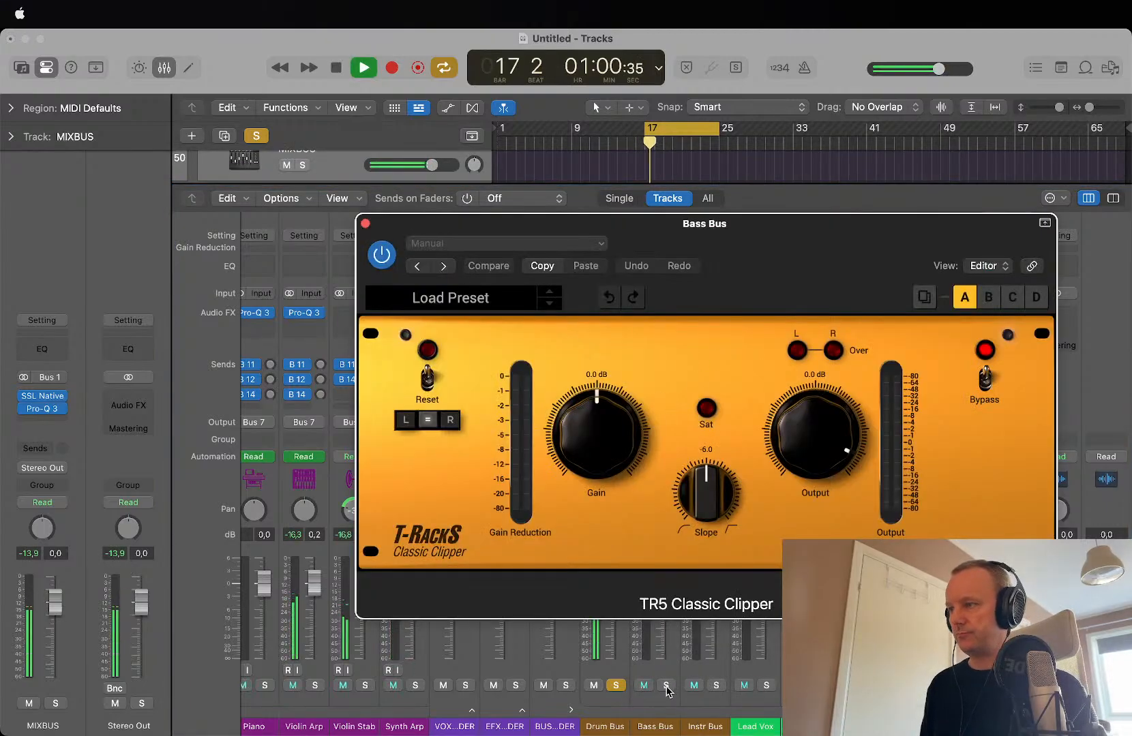
pyautogui.click(667, 685)
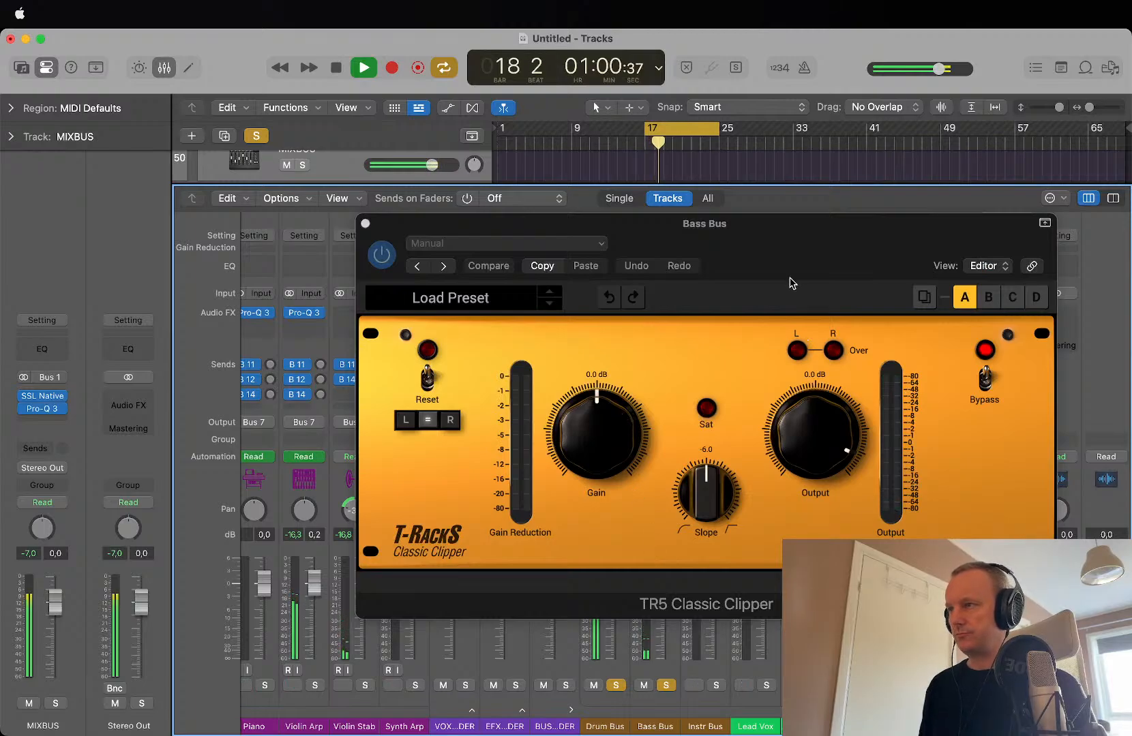
# Step: Set the Bass Bus clipper to 9.2 dB gain, -9.2 dB output and a slope of -1.9
pyautogui.moveTo(790, 283); pyautogui.dragTo(470, 99)
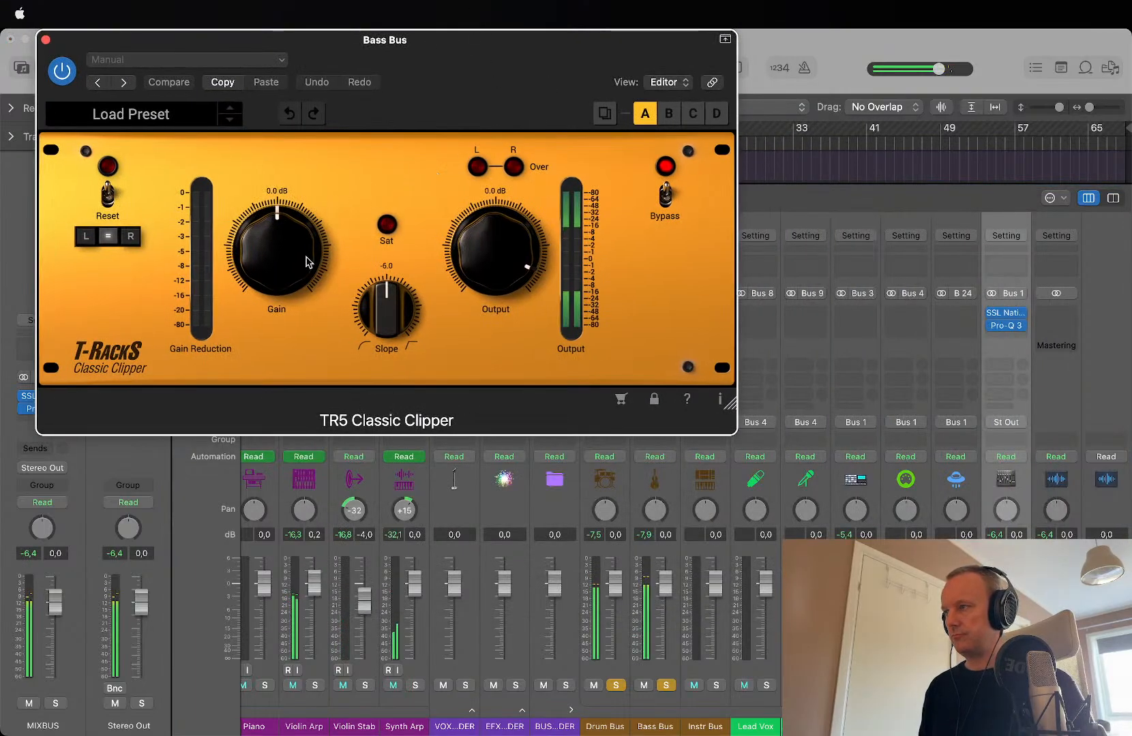
pyautogui.moveTo(300, 264); pyautogui.dragTo(308, 201)
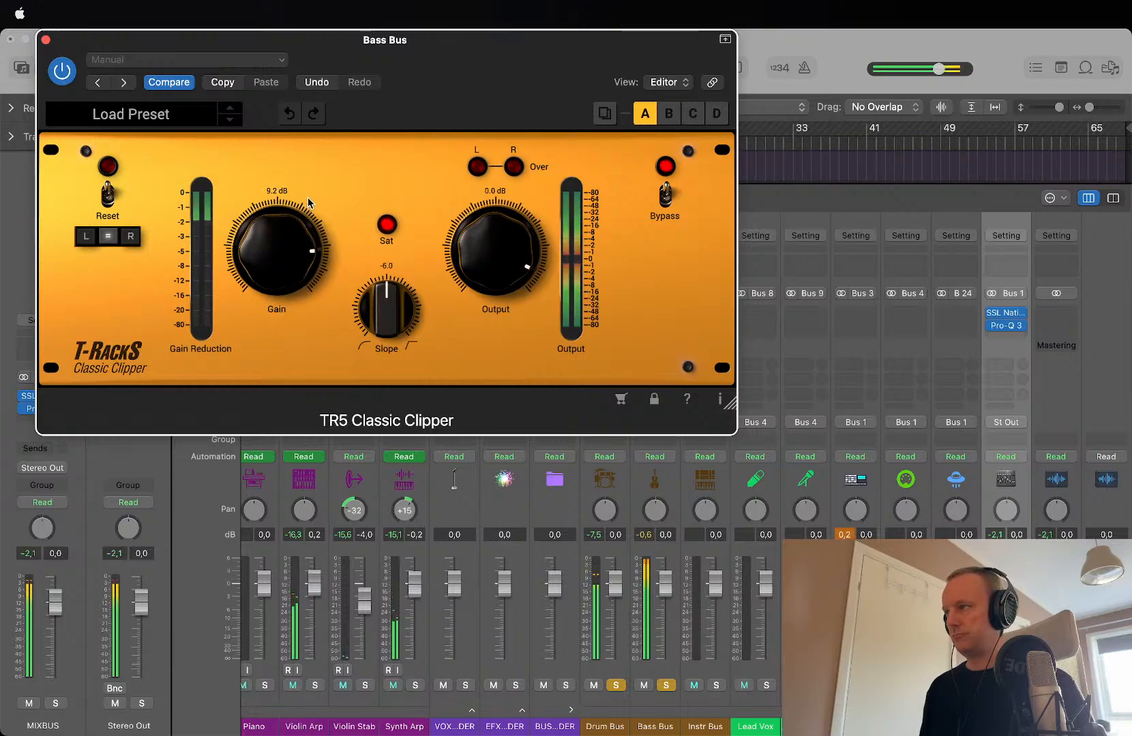
pyautogui.moveTo(523, 252); pyautogui.dragTo(505, 283)
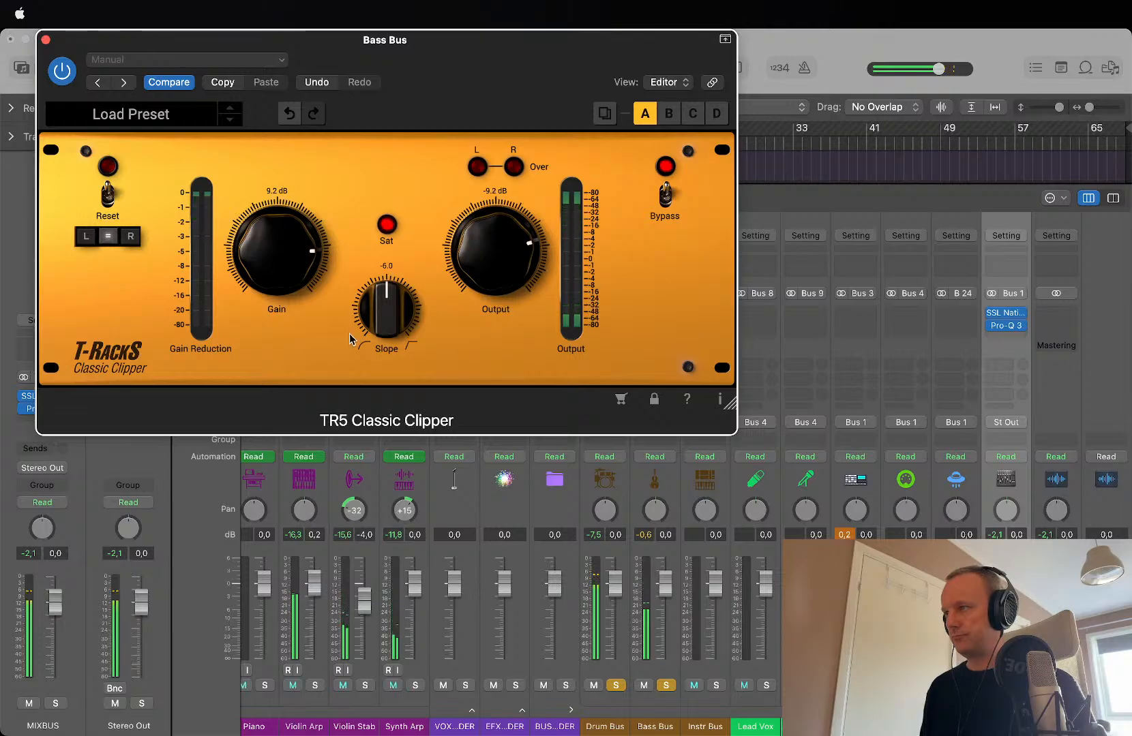
pyautogui.moveTo(374, 327); pyautogui.dragTo(387, 255)
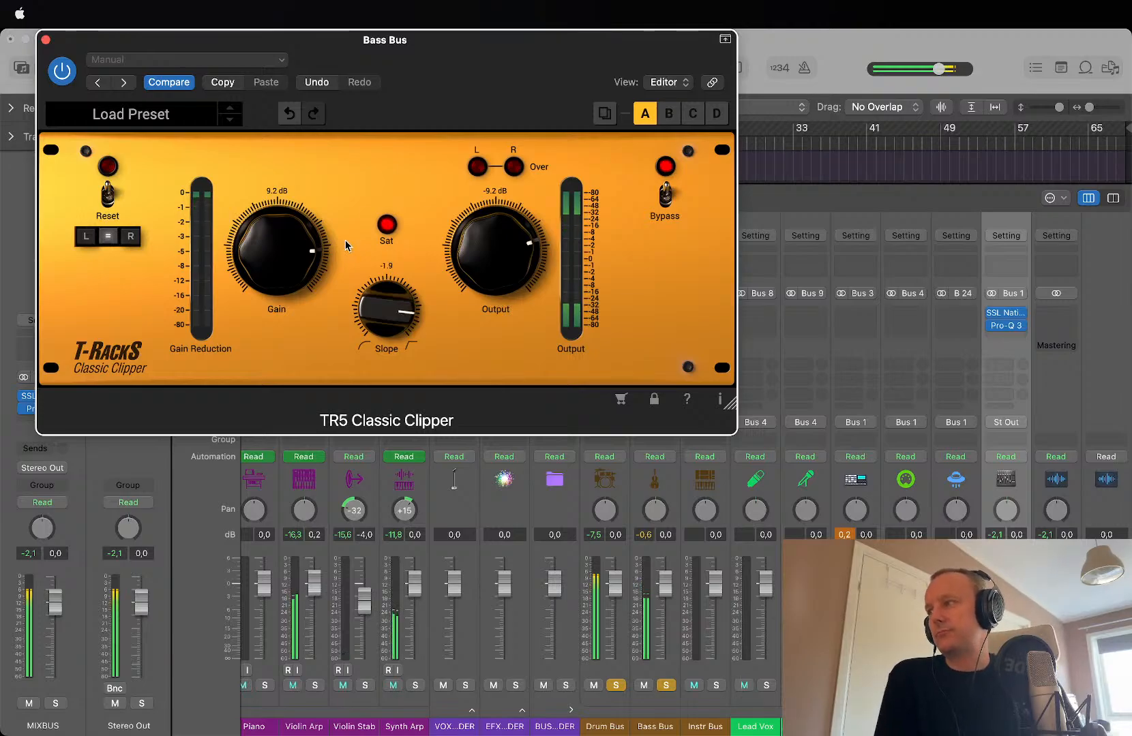
# Step: Compare the bass with the Bass Bus clipper bypassed and enabled, and reset the mixer's peak levels
pyautogui.click(66, 69)
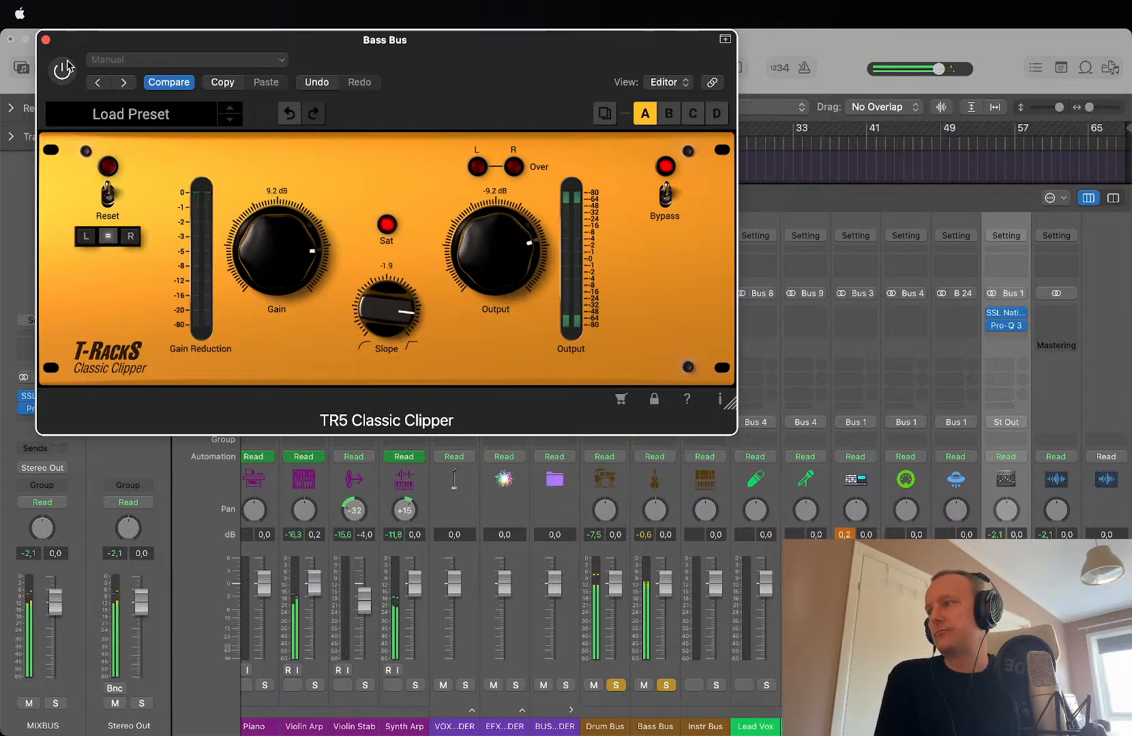
pyautogui.click(62, 70)
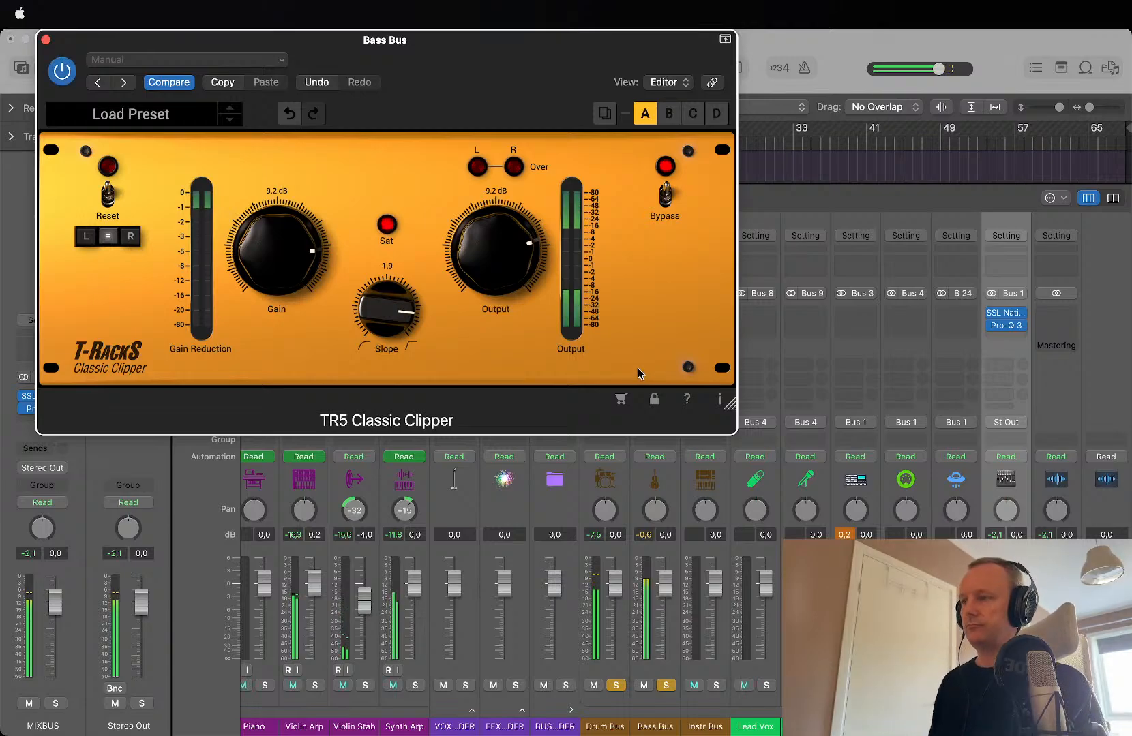
pyautogui.click(844, 535)
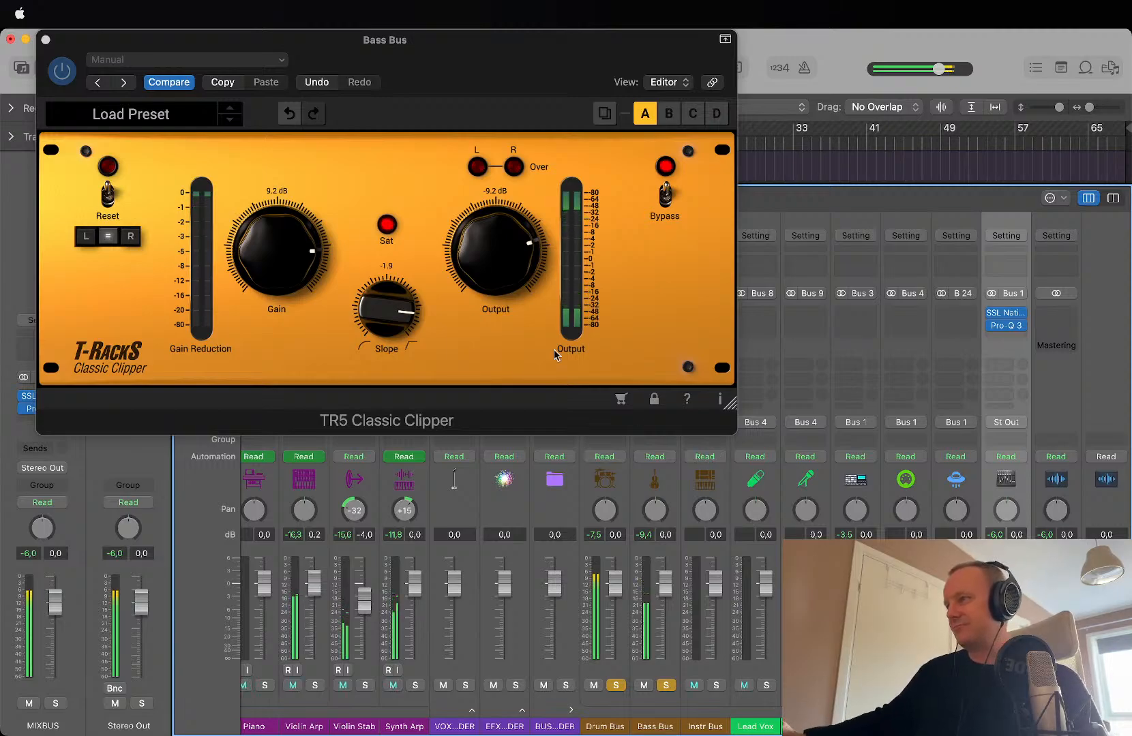
# Step: Close the Bass Bus clipper and compare the Drum Bus and Bass Bus clippers bypassed and active during playback
pyautogui.click(46, 40)
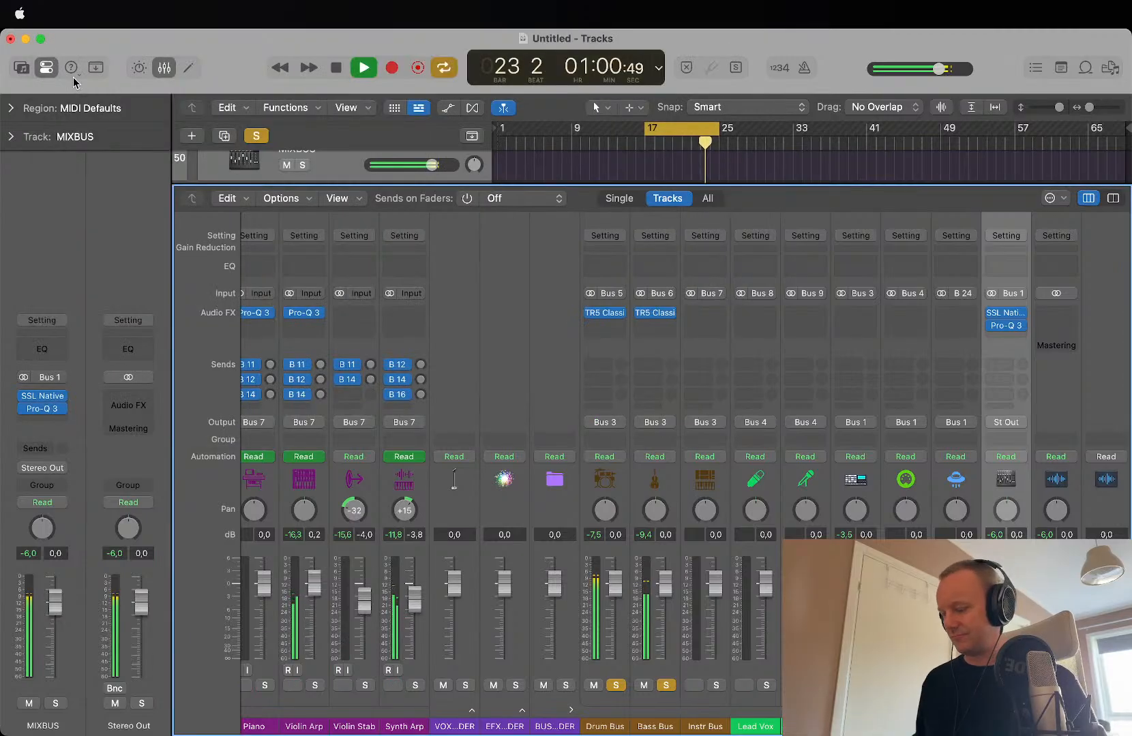
pyautogui.press('space')
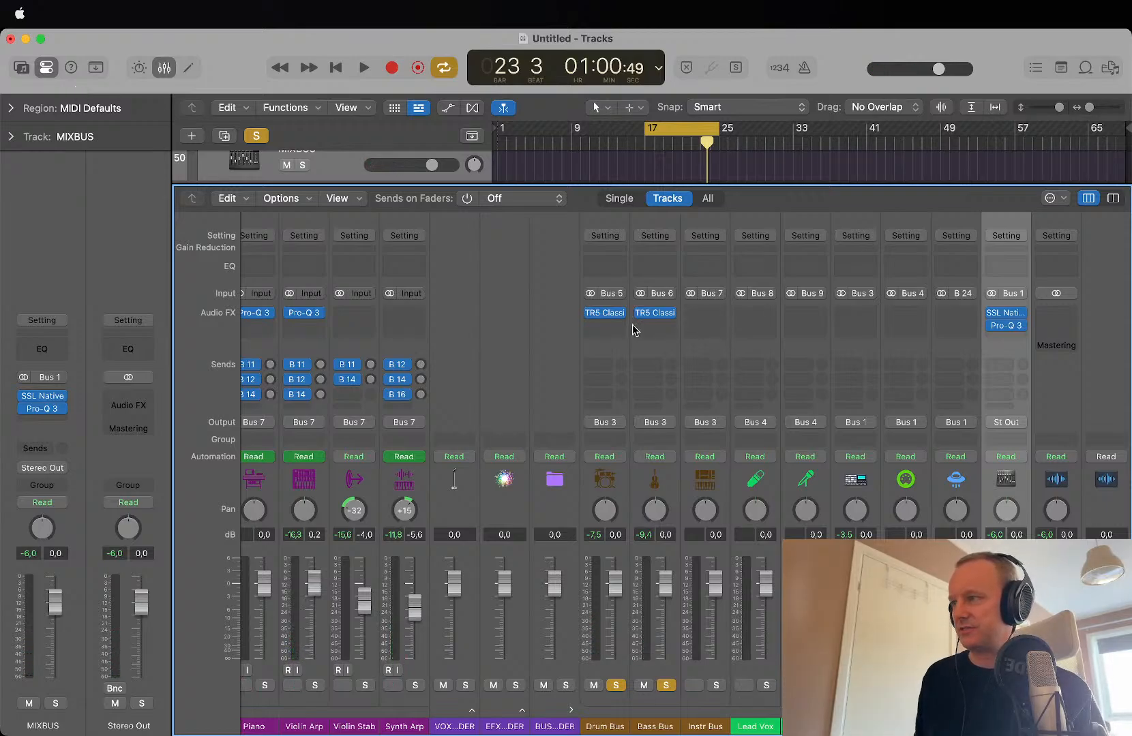
pyautogui.press('space')
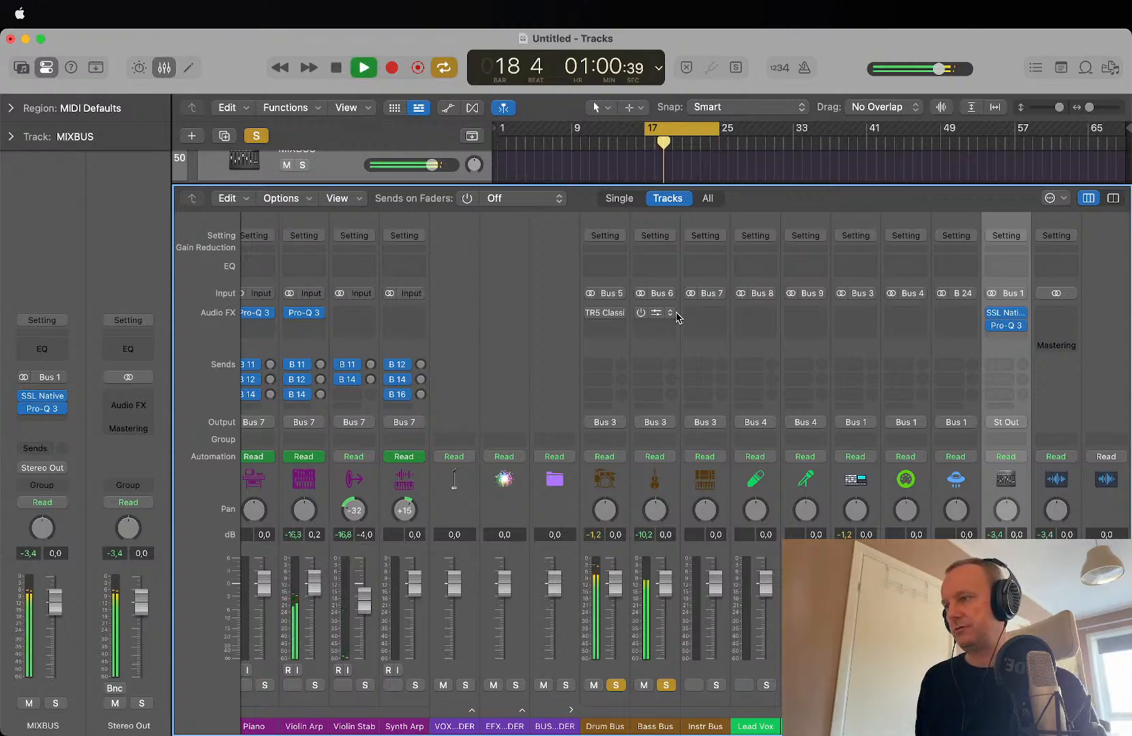
pyautogui.moveTo(646, 317); pyautogui.dragTo(649, 316)
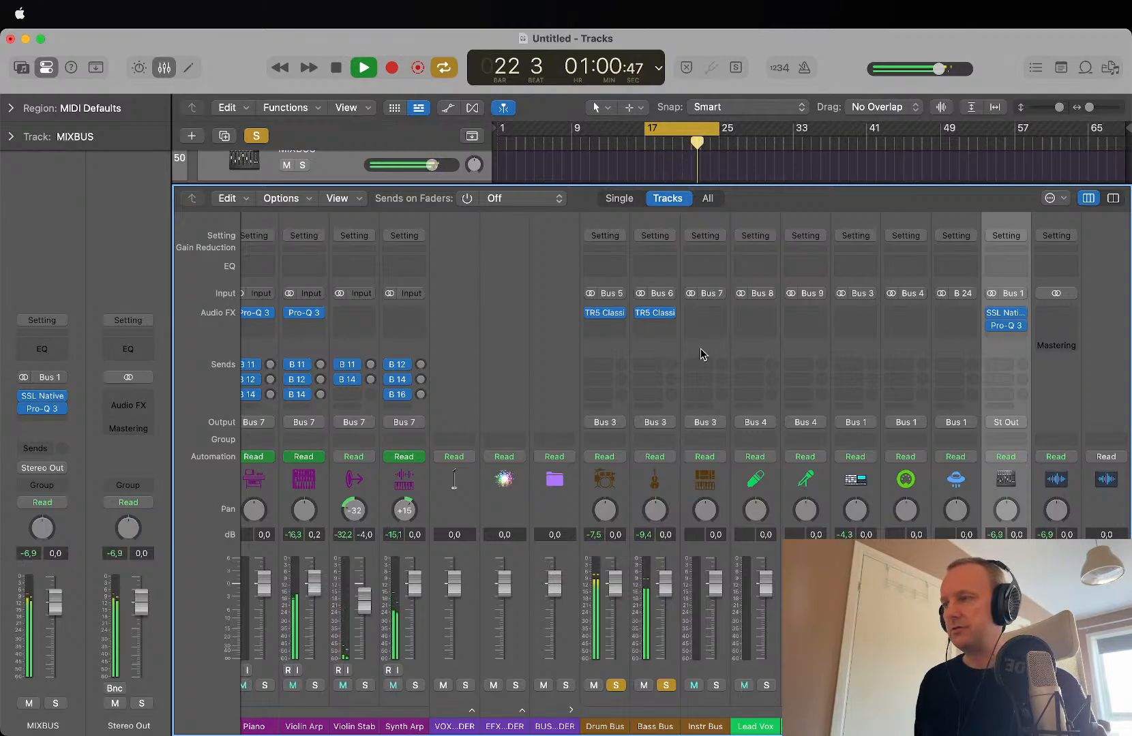
pyautogui.press('space')
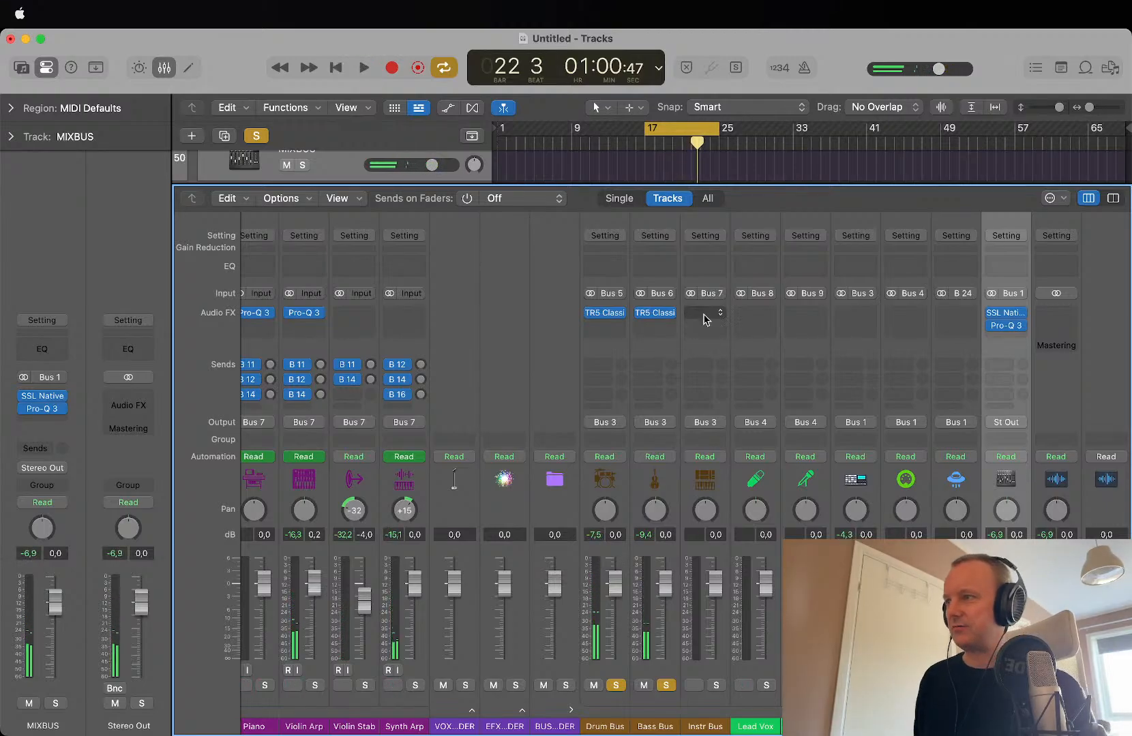
# Step: Insert a stereo TR5 Classic Clipper on the Instr Bus and place its window clear of the mixer's bus channels
pyautogui.click(705, 318)
pyautogui.moveTo(764, 362)
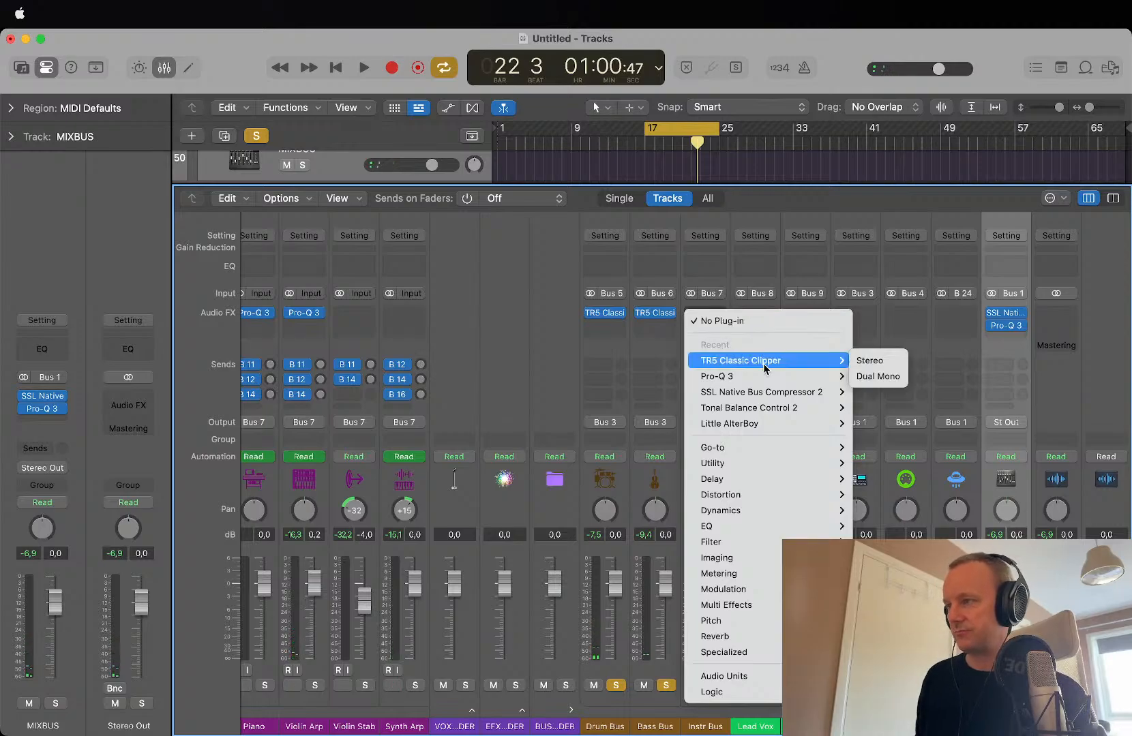
pyautogui.click(895, 364)
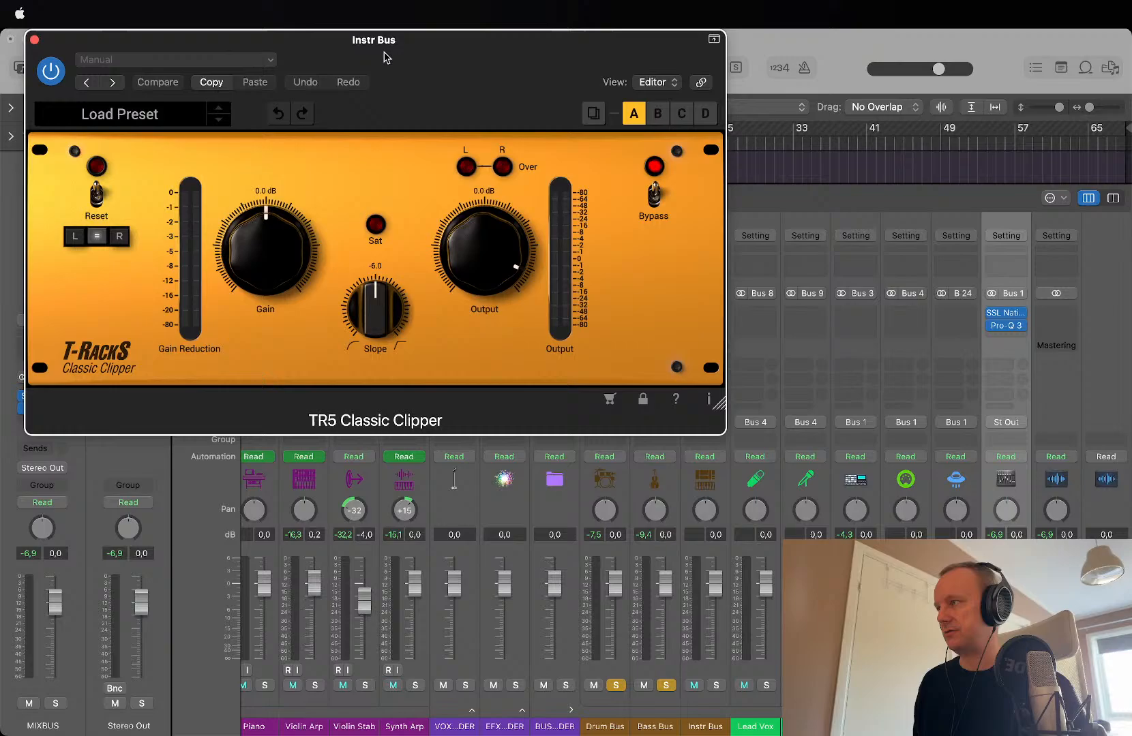
pyautogui.moveTo(387, 58); pyautogui.dragTo(366, 52)
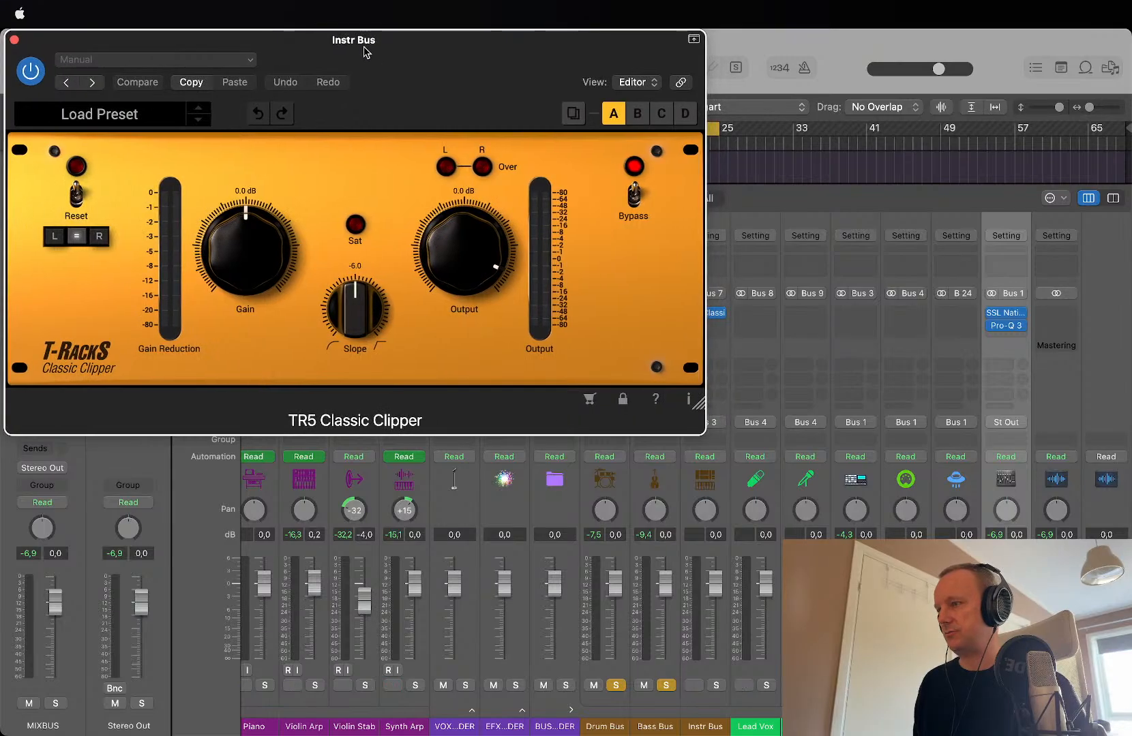
# Step: Solo the Instr Bus and, during playback, set its clipper to 15.0 dB gain, -9.9 slope and -15.0 dB output
pyautogui.click(716, 685)
pyautogui.press('space')
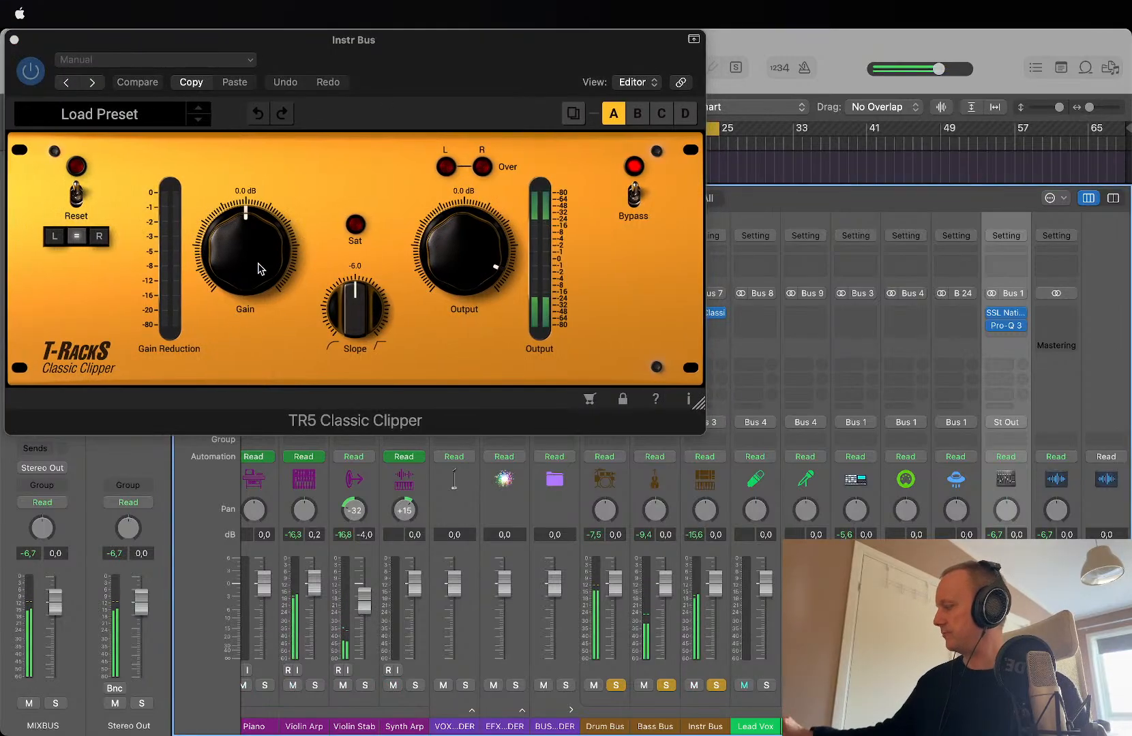
pyautogui.moveTo(259, 268); pyautogui.dragTo(264, 154)
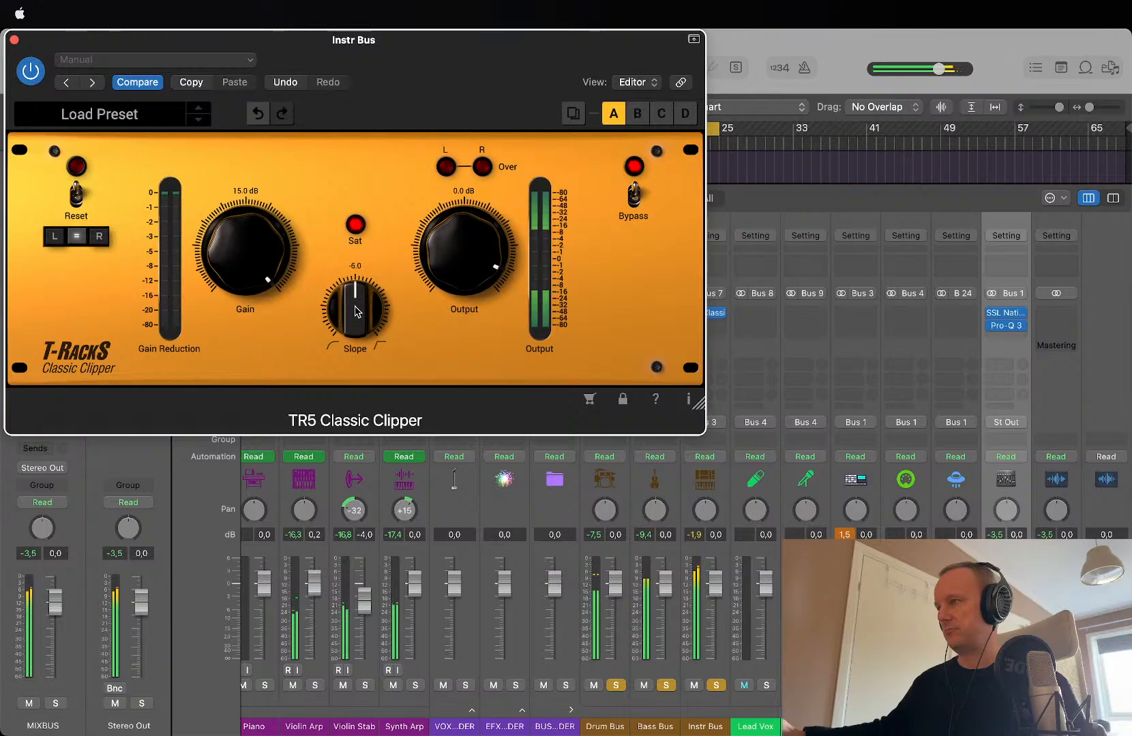
pyautogui.moveTo(355, 310); pyautogui.dragTo(273, 310)
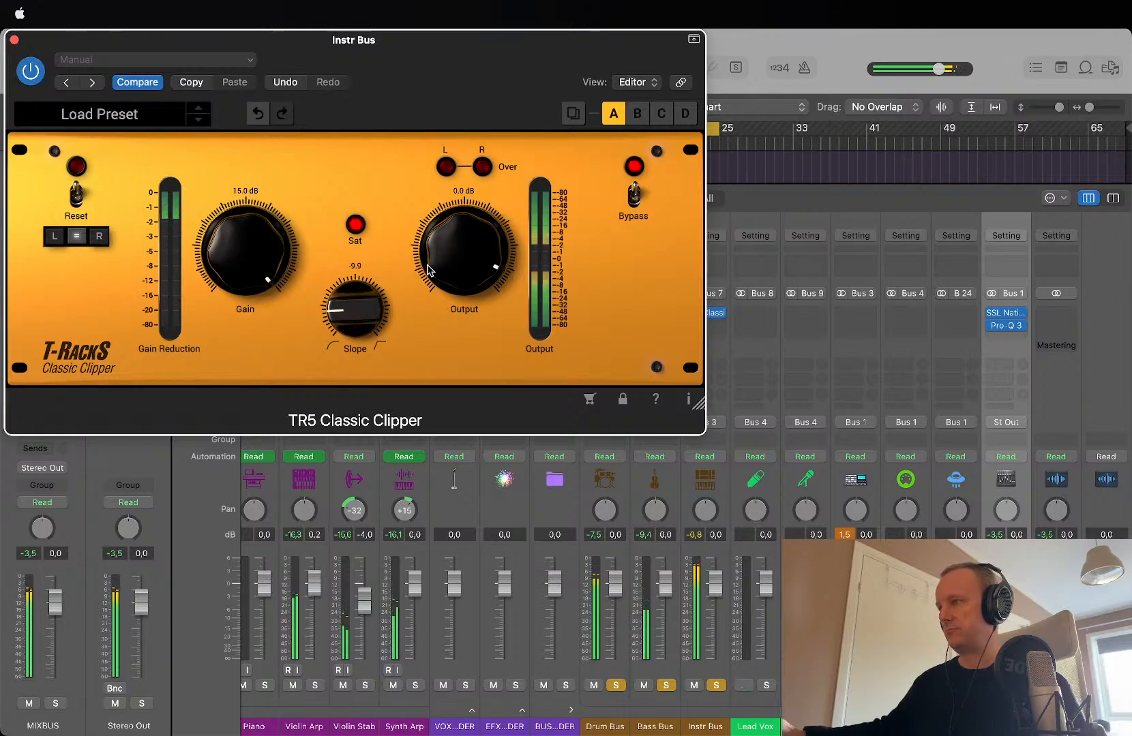
pyautogui.moveTo(428, 269)
pyautogui.mouseDown()
pyautogui.moveTo(430, 395)
pyautogui.moveTo(439, 311)
pyautogui.mouseUp()
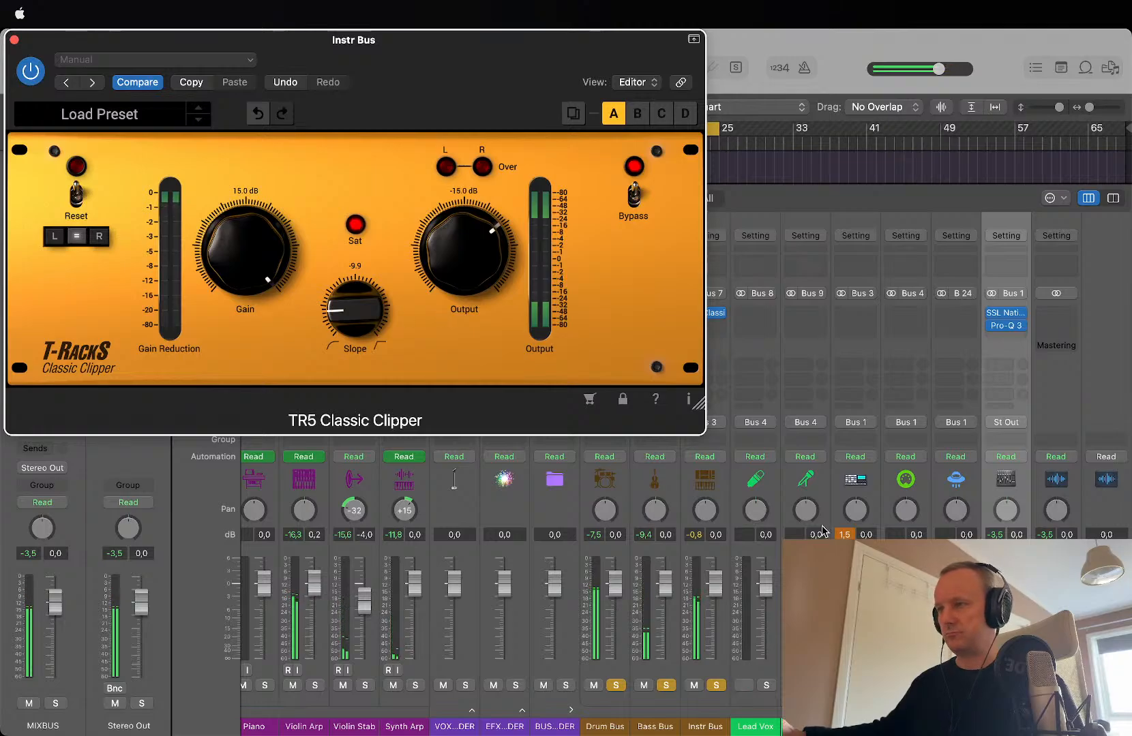
# Step: Reset the peak level reading of the beat bus fed by Bus 3 and close the Instr Bus clipper
pyautogui.click(842, 536)
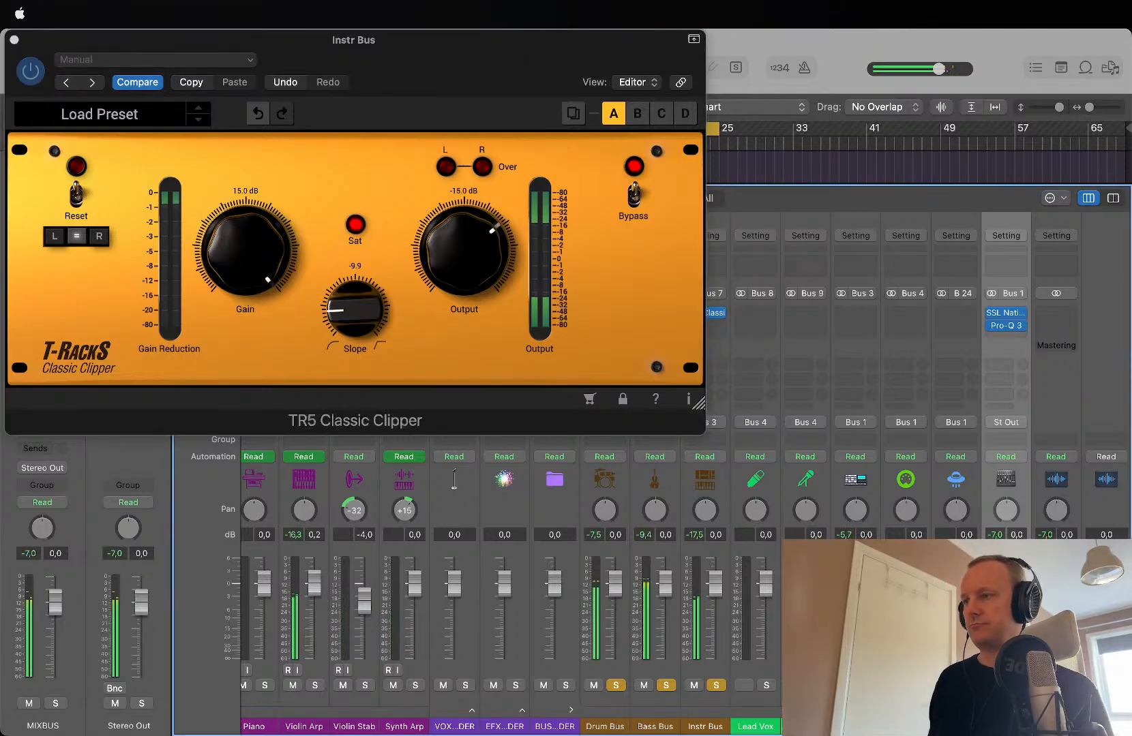
pyautogui.click(468, 256)
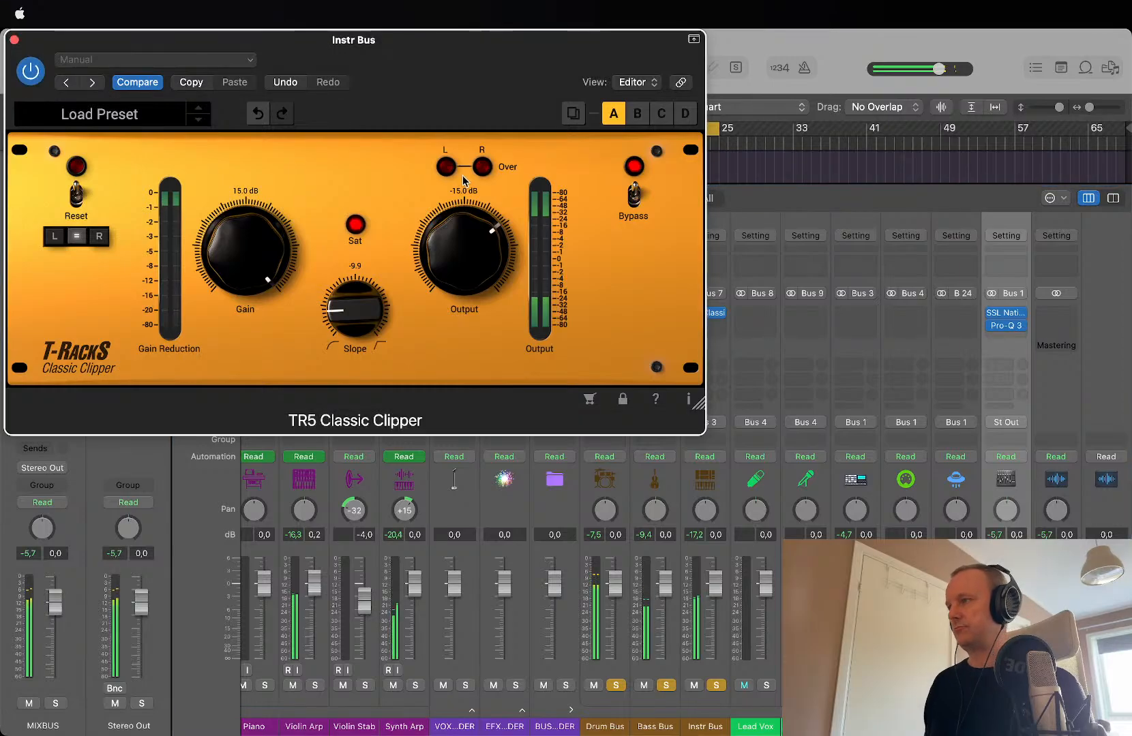
pyautogui.click(14, 41)
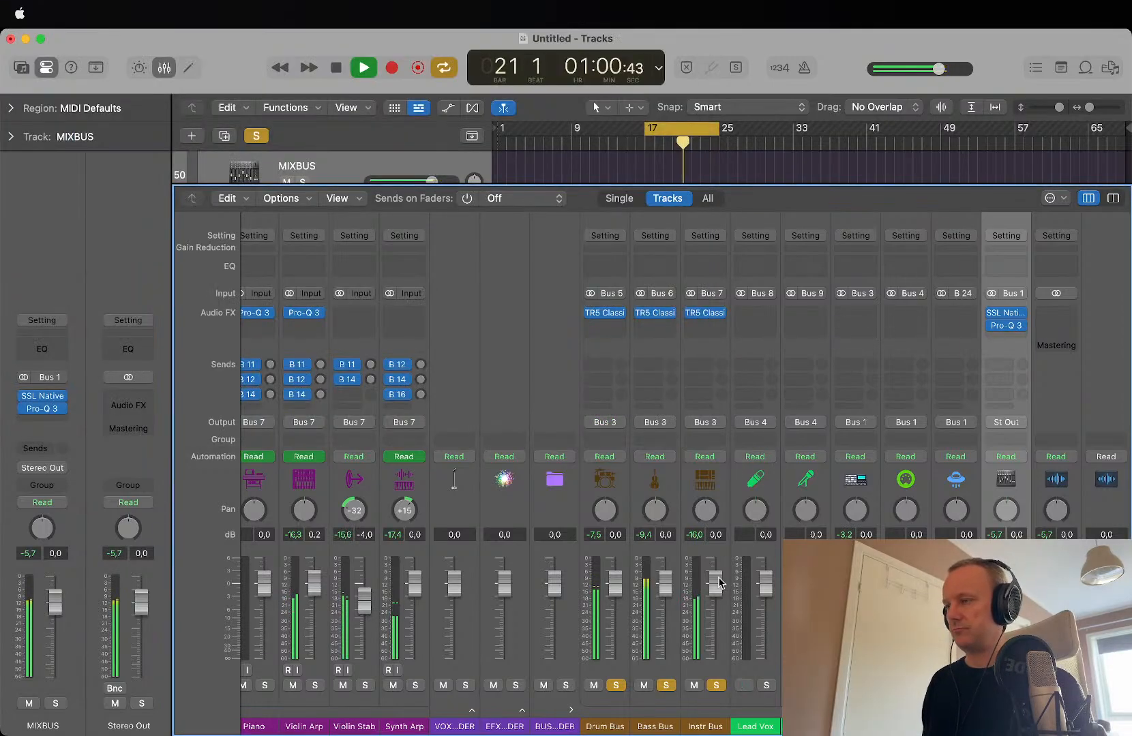
# Step: Listen to the soloed buses while checking the levels of the instrument channels and buses in the mixer
pyautogui.hscroll(-5, 719, 583)
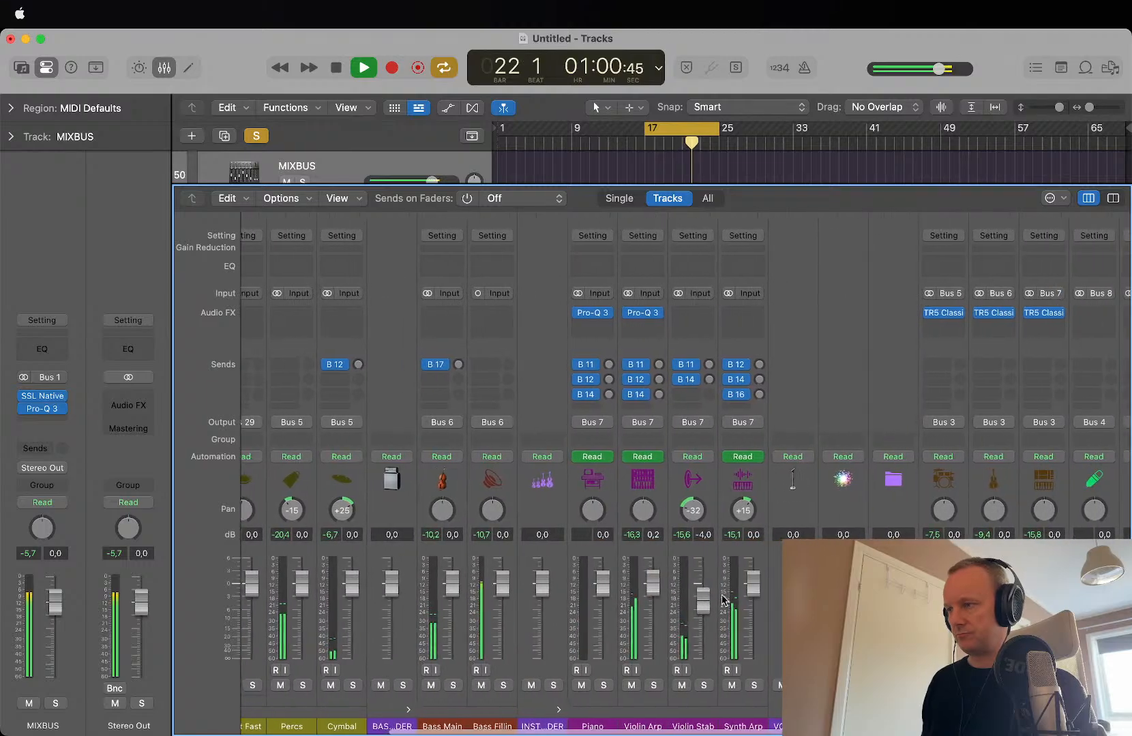
pyautogui.press('space')
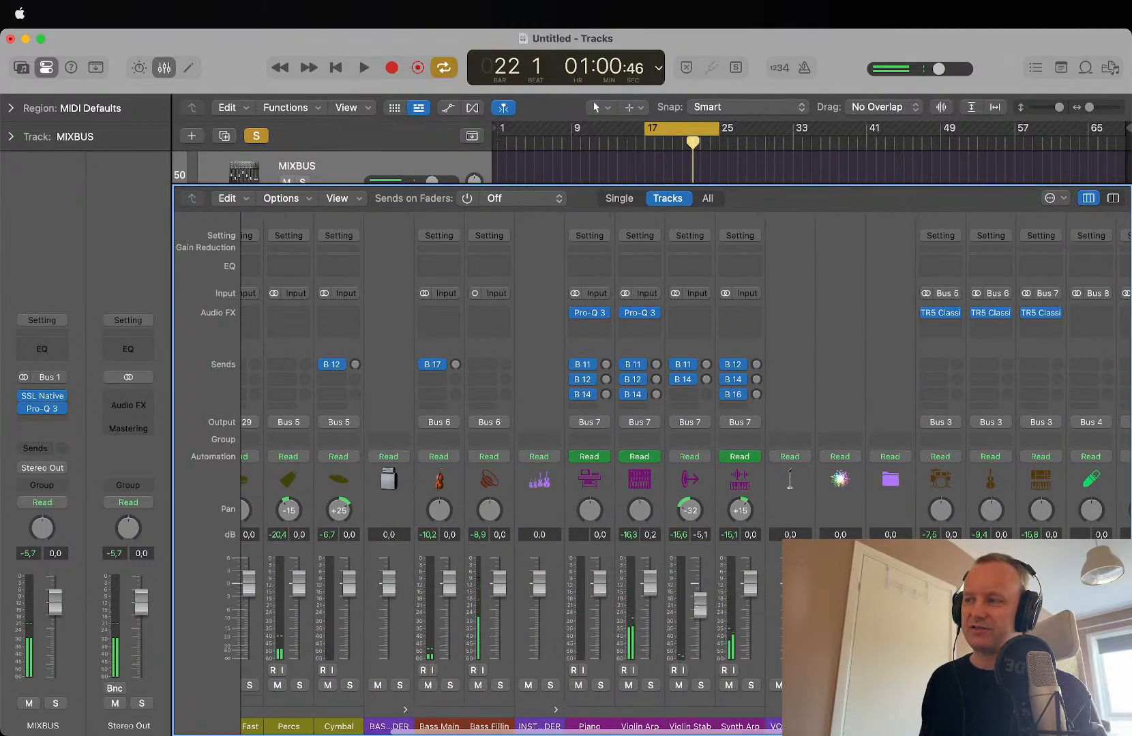
pyautogui.press('space')
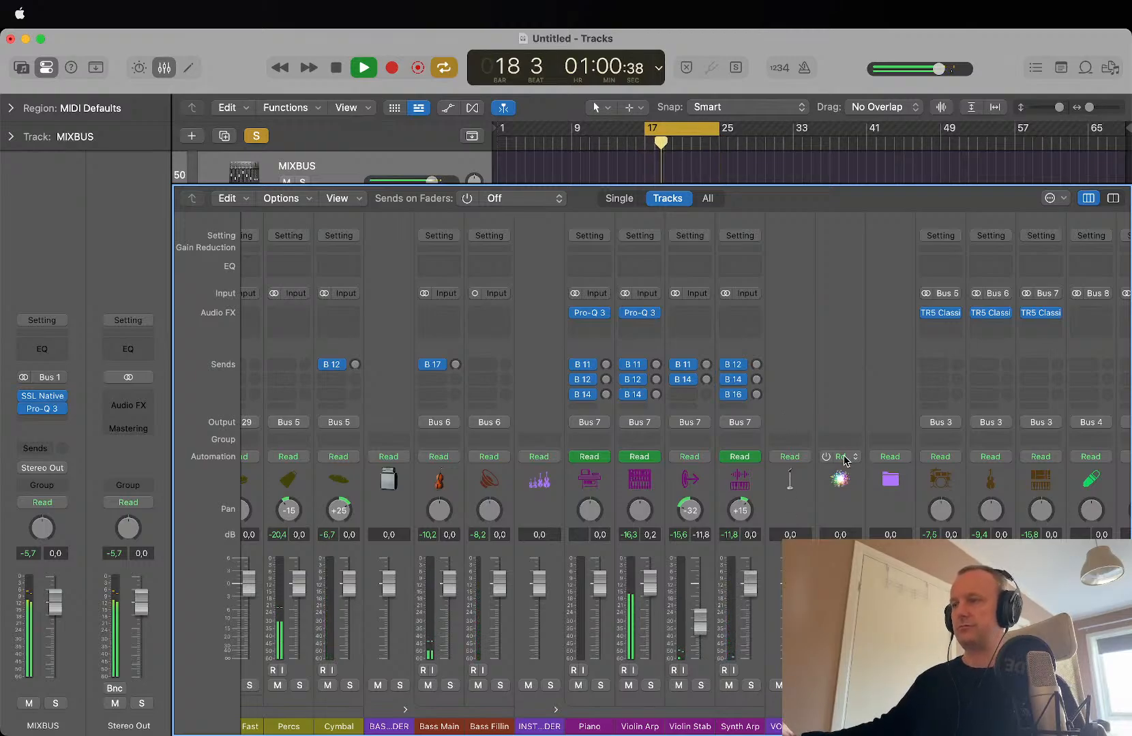
pyautogui.hscroll(10, 844, 461)
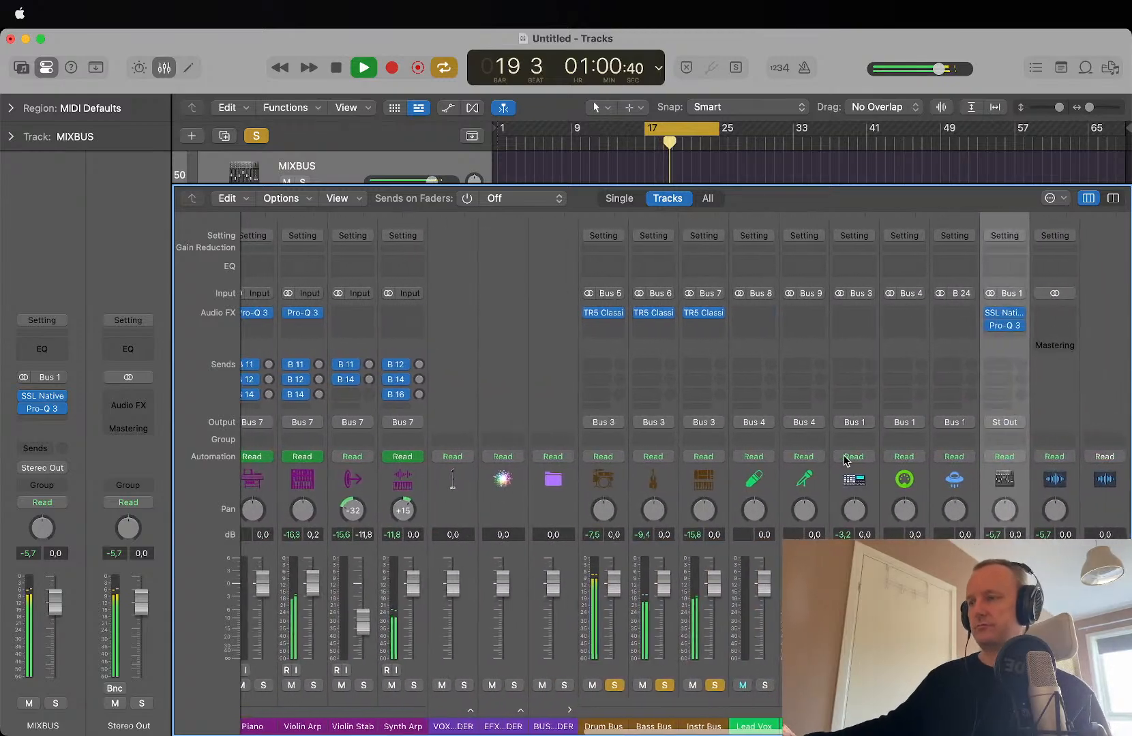
pyautogui.press('space')
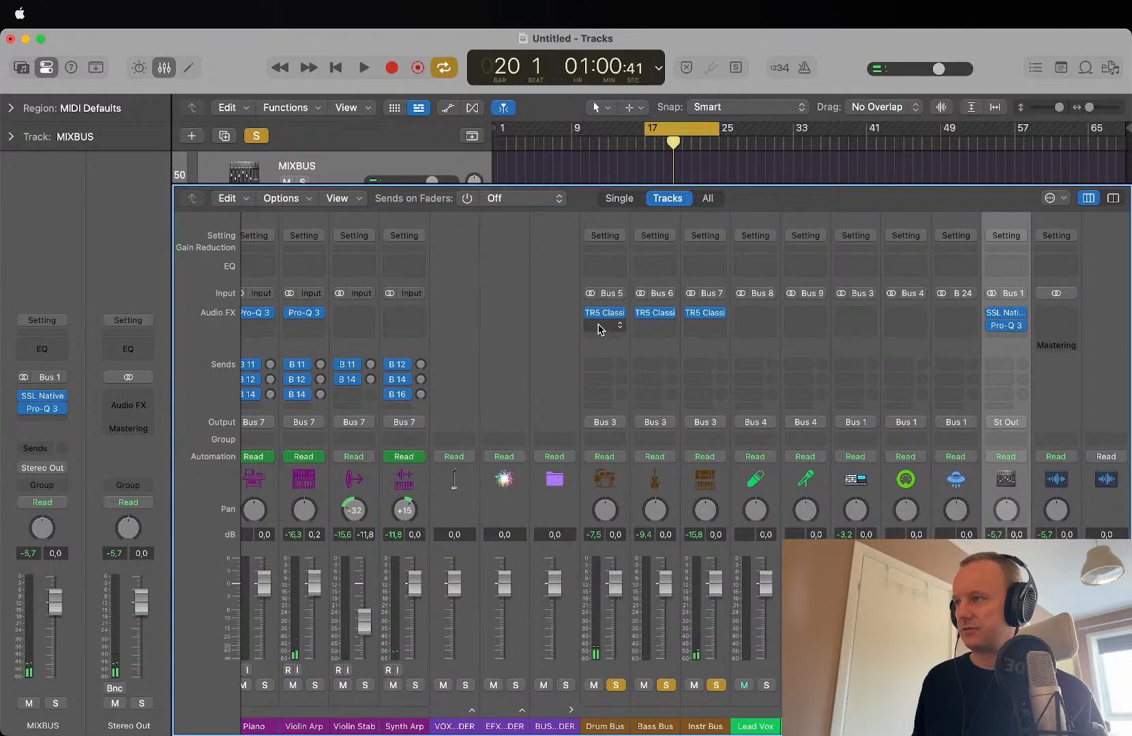
# Step: Compare playback with all plug-ins from Drum Bus through MIXBUS bypassed together and active again, ending with only MIXBUS selected
pyautogui.moveTo(610, 666); pyautogui.dragTo(991, 286)
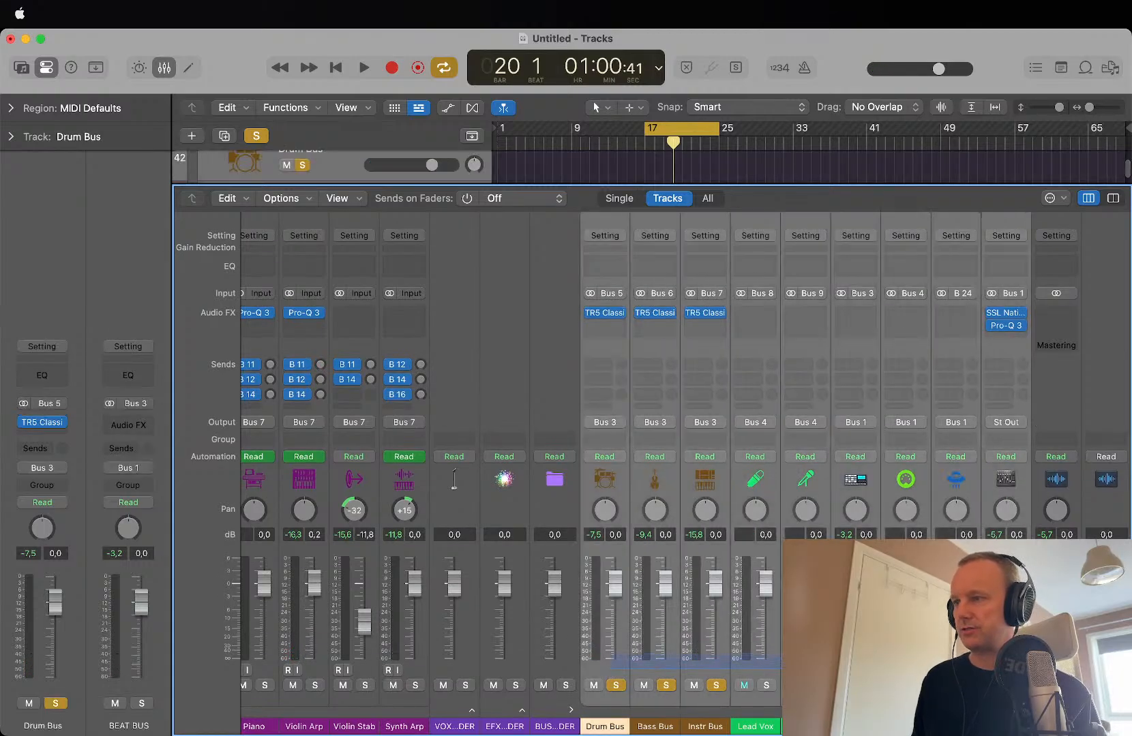
pyautogui.click(992, 313)
pyautogui.press('space')
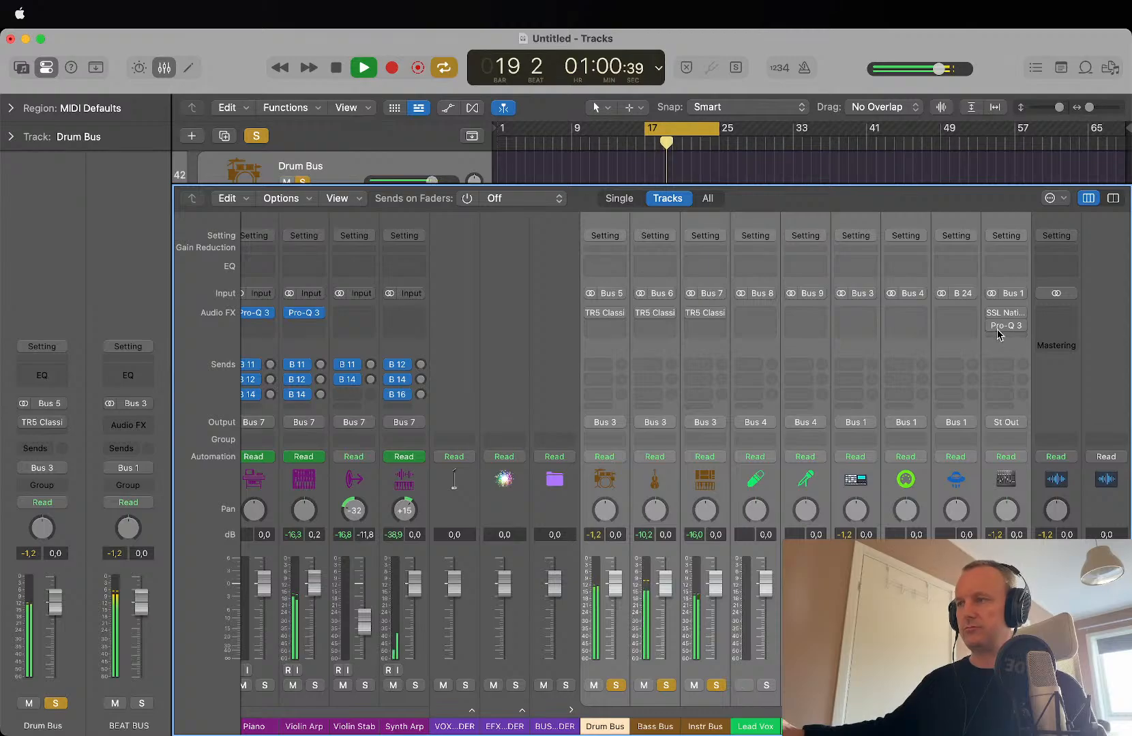
pyautogui.moveTo(994, 330)
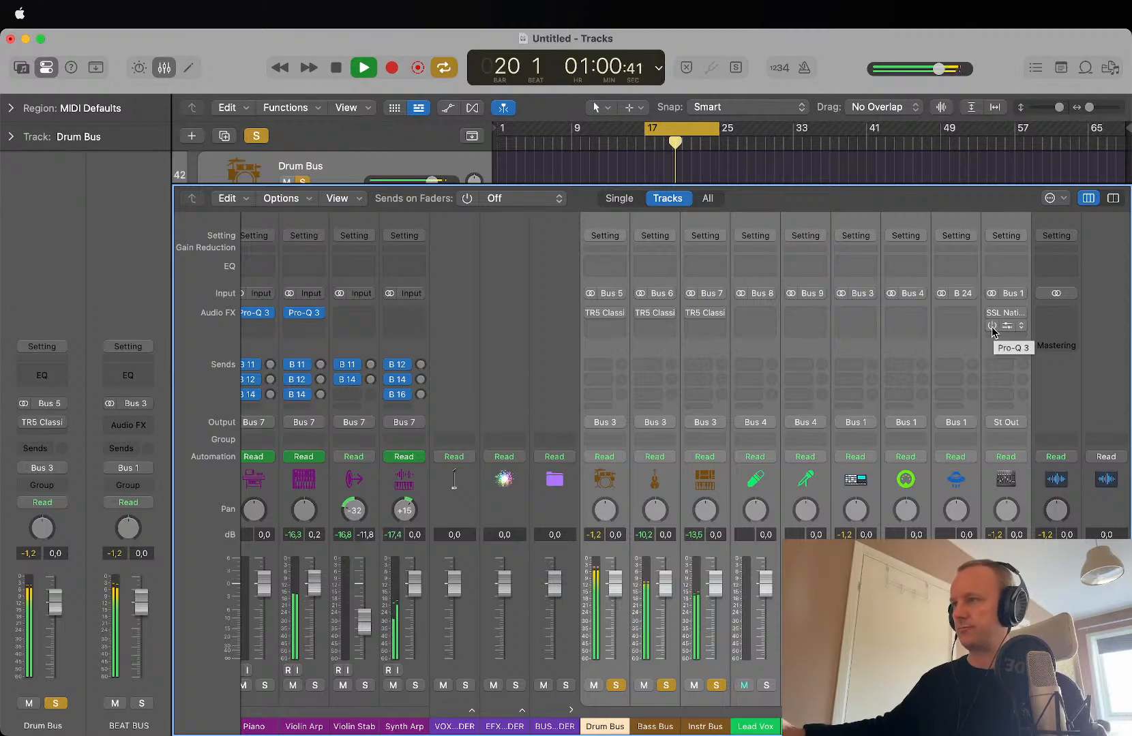
pyautogui.moveTo(992, 328); pyautogui.dragTo(988, 293)
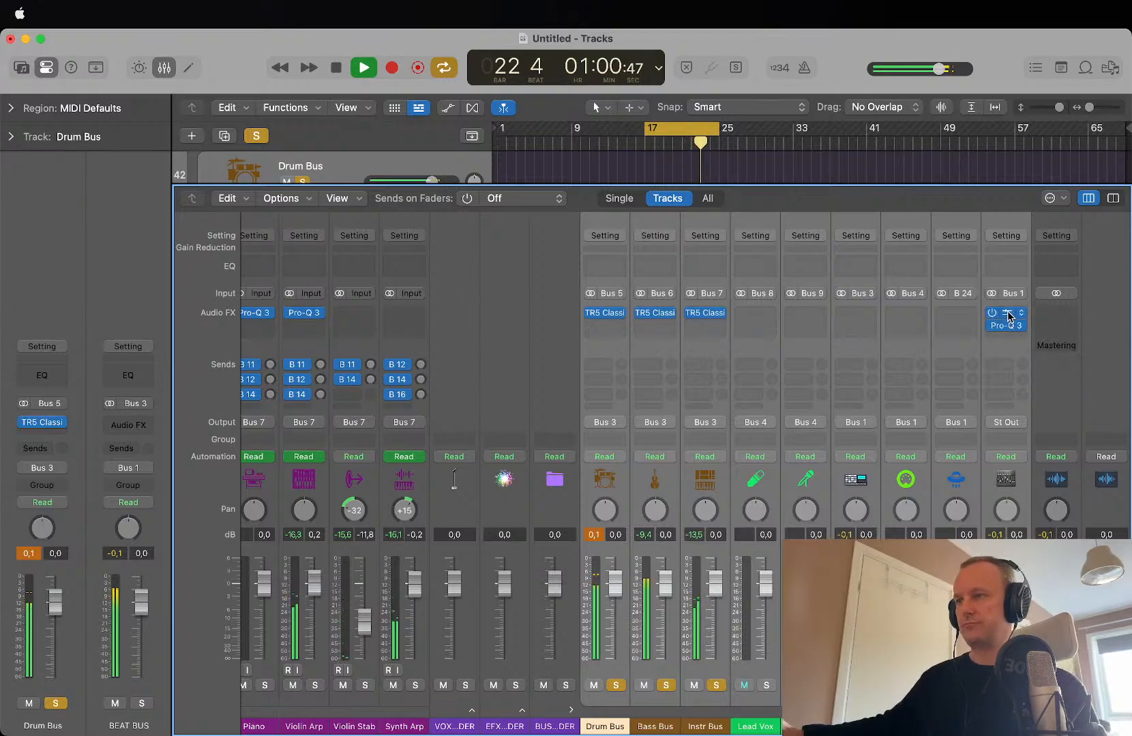
pyautogui.click(1007, 372)
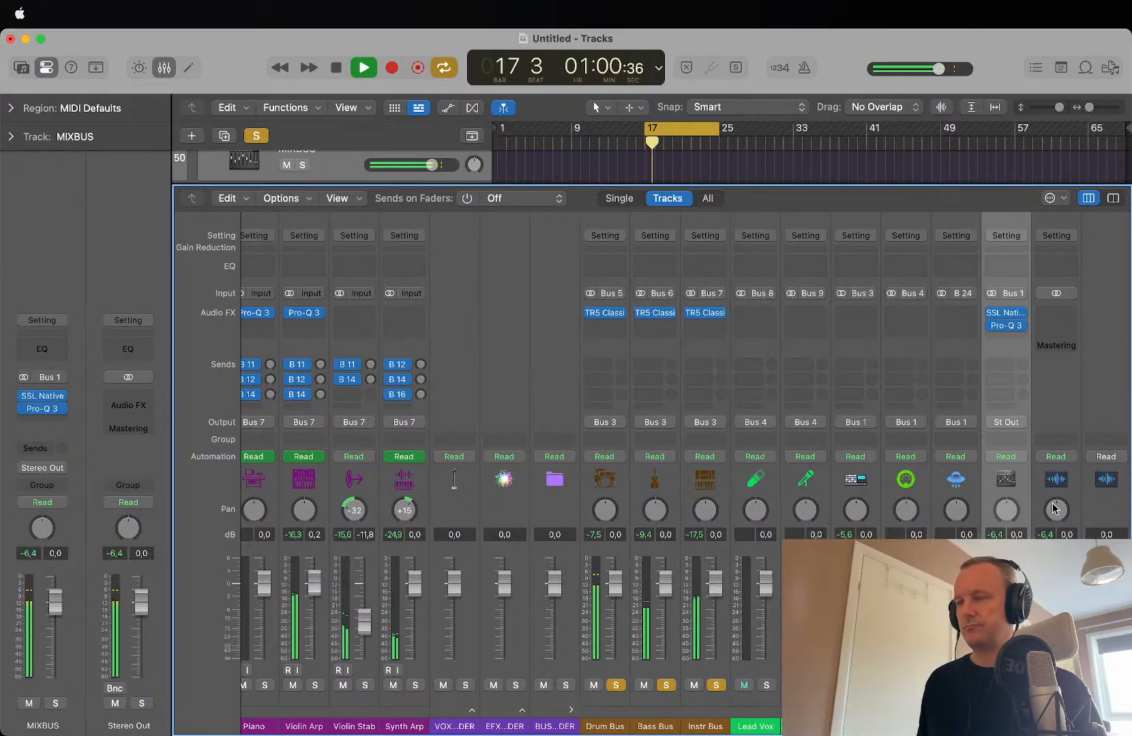
# Step: Stop playback and raise the makeup gain of the SSL Native Bus Compressor 2 on the MIXBUS
pyautogui.press('space')
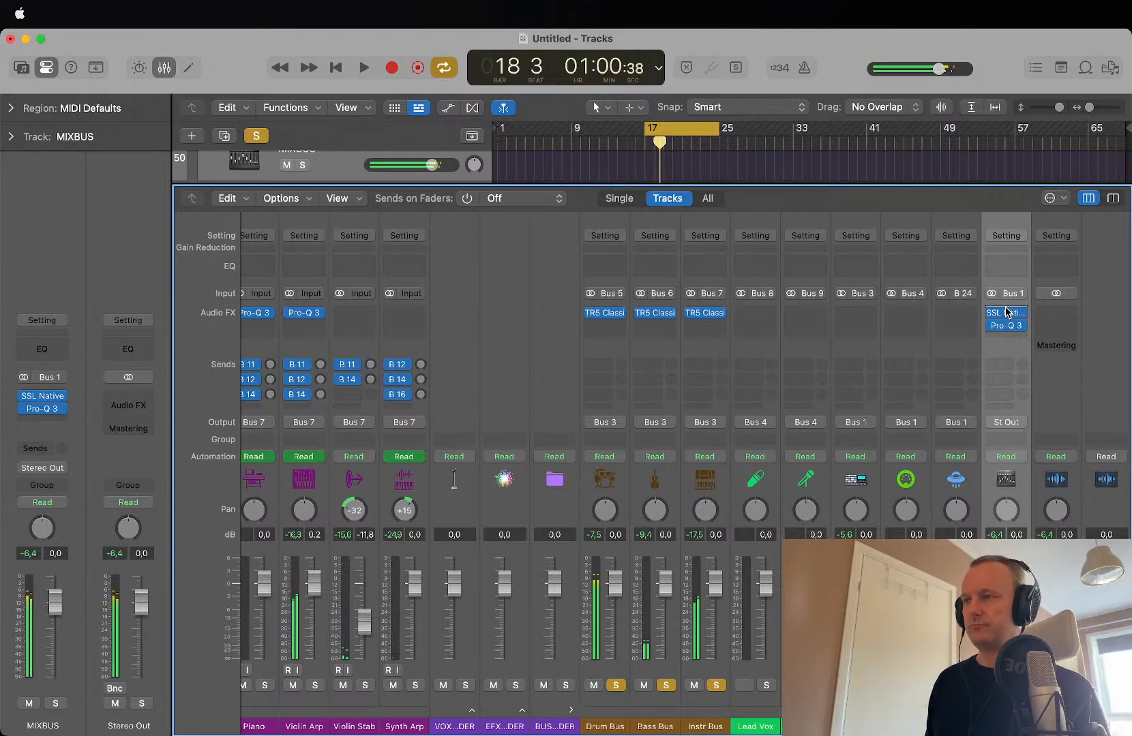
pyautogui.click(1007, 315)
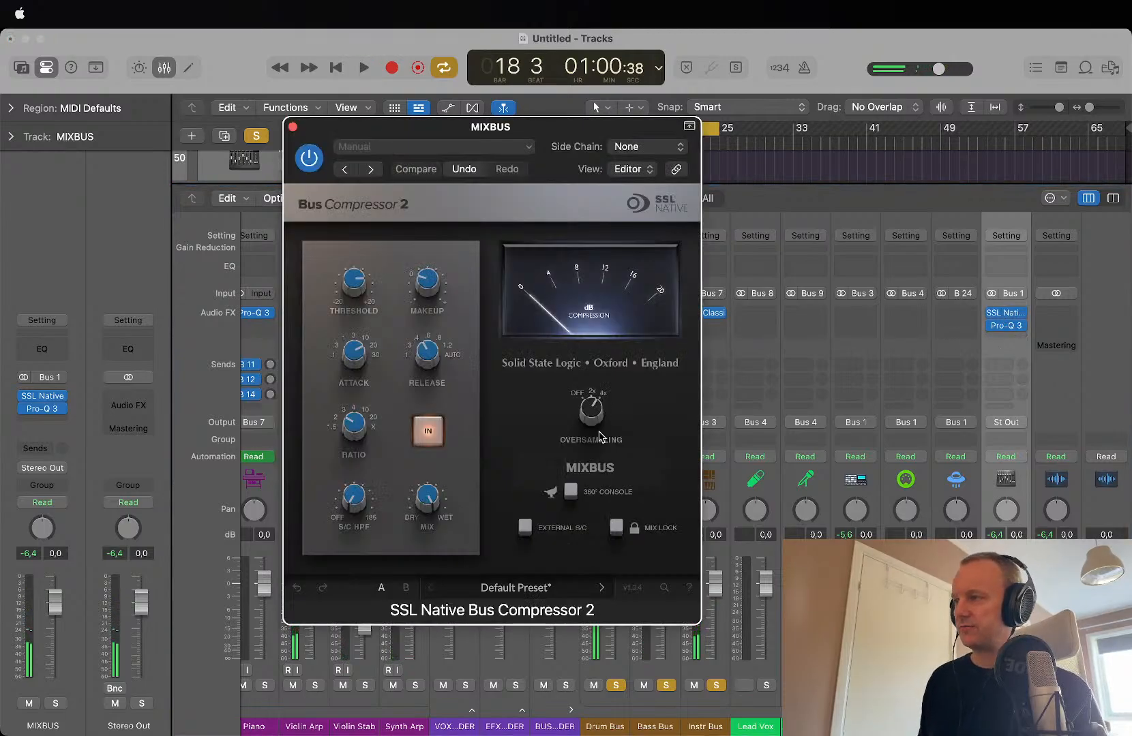
pyautogui.moveTo(428, 286)
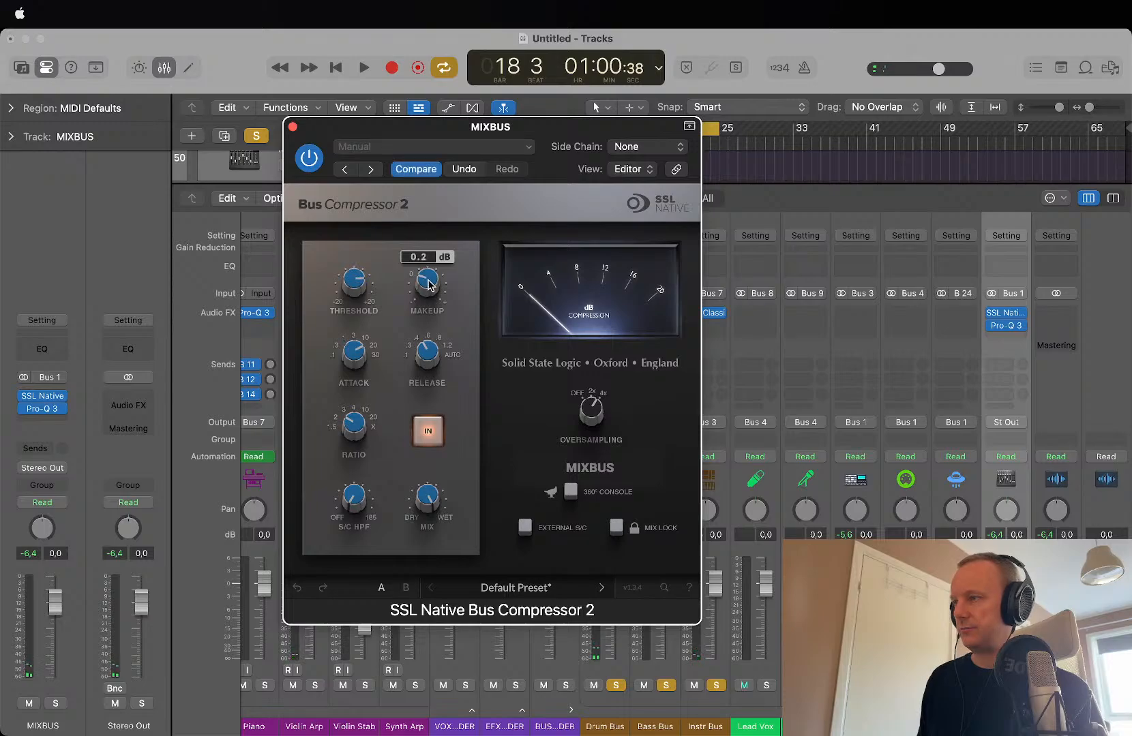
# Step: Compare the mix during playback with the MIXBUS compressor and Pro-Q 3 bypassed and active again
pyautogui.press('space')
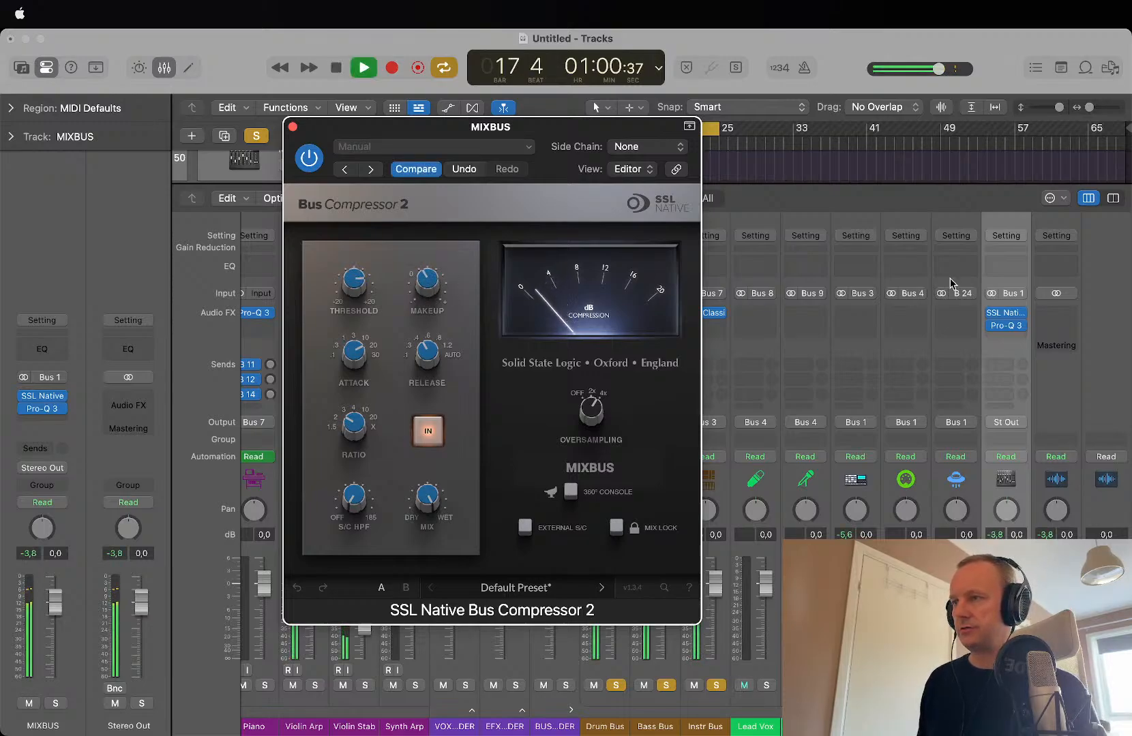
pyautogui.click(993, 325)
pyautogui.click(993, 311)
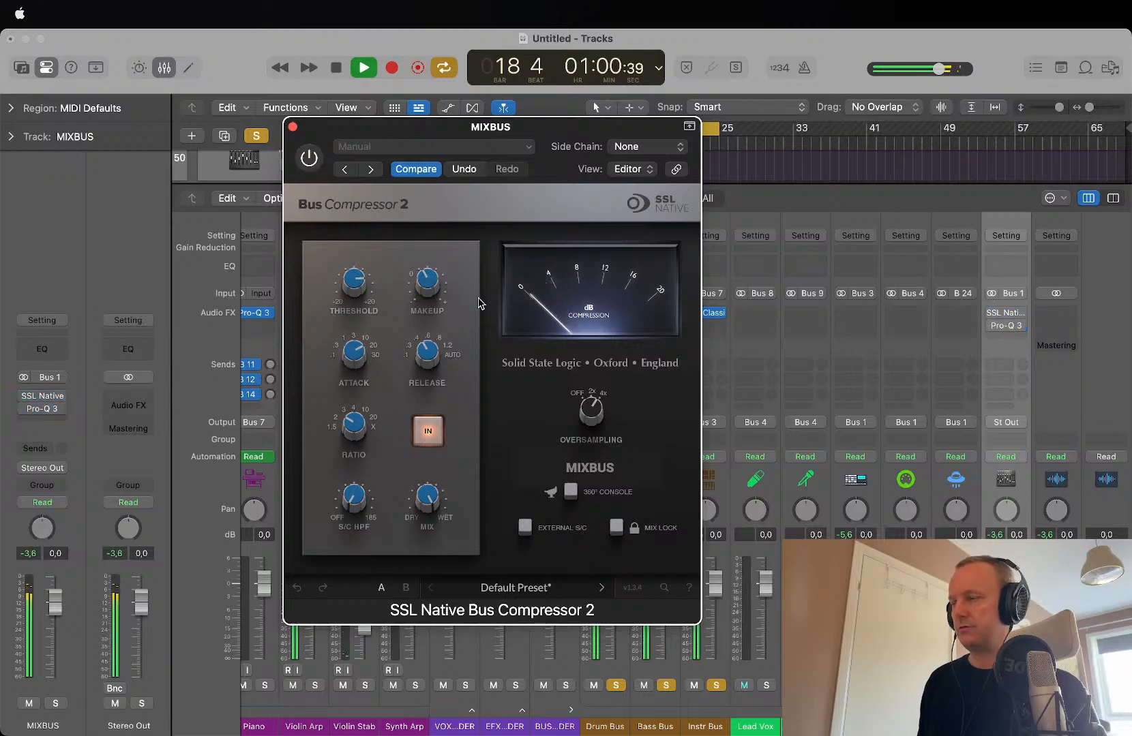
pyautogui.click(992, 326)
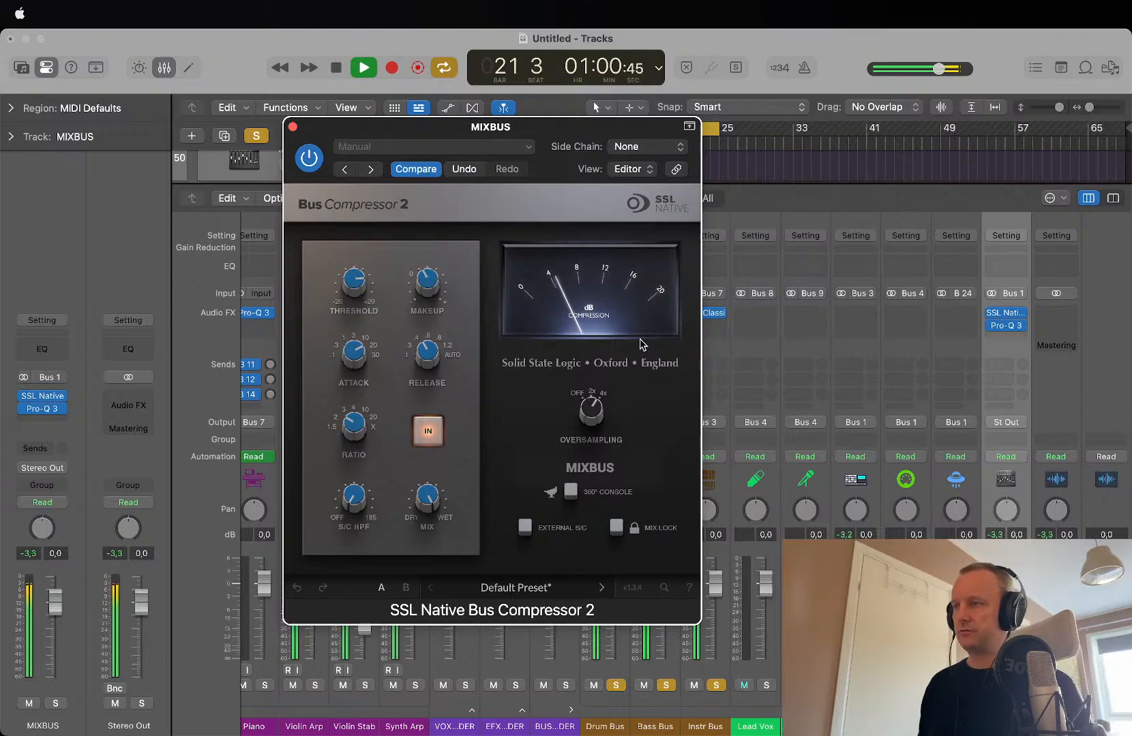
# Step: Move the compressor window aside and compare the Drum, Bass and Instr Bus clippers bypassed and active while watching the compression meter
pyautogui.moveTo(491, 127); pyautogui.dragTo(165, 140)
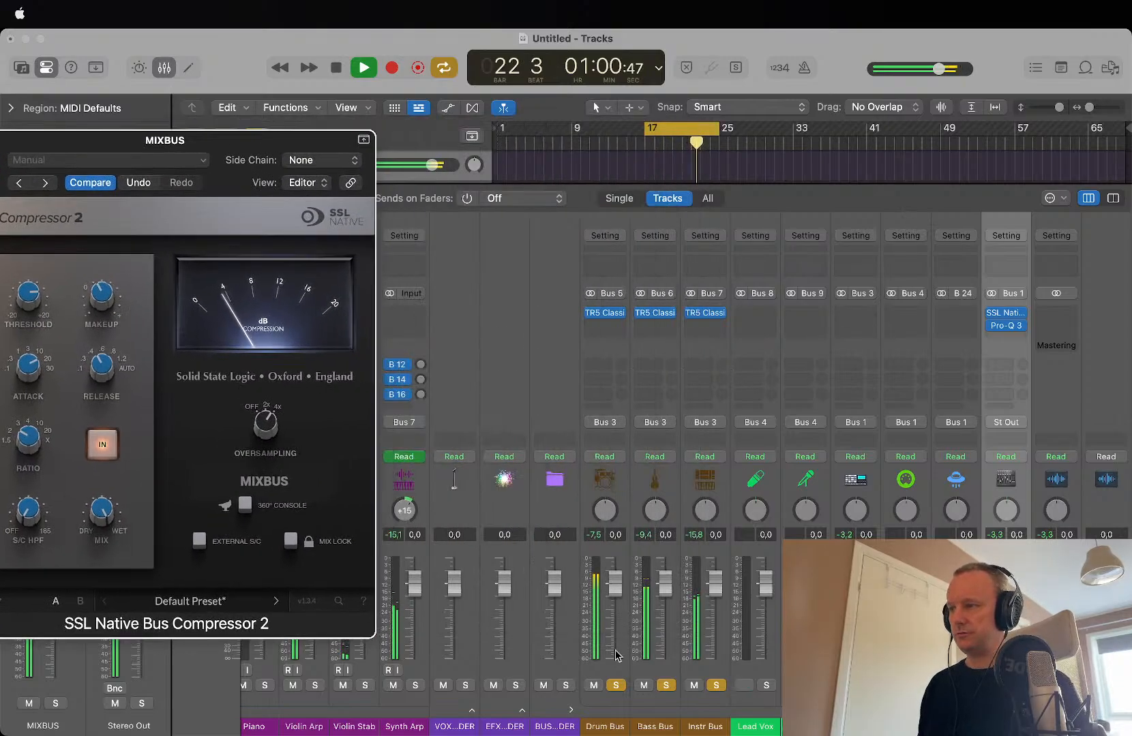
pyautogui.moveTo(586, 316)
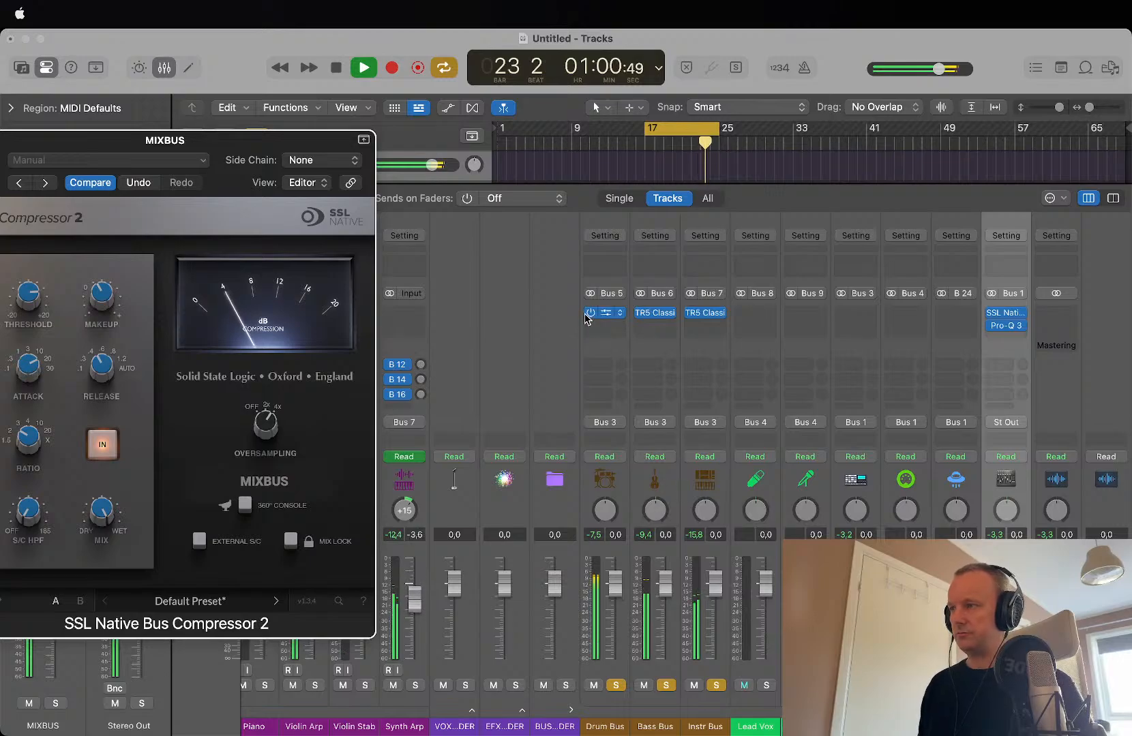
pyautogui.moveTo(587, 315); pyautogui.dragTo(745, 318)
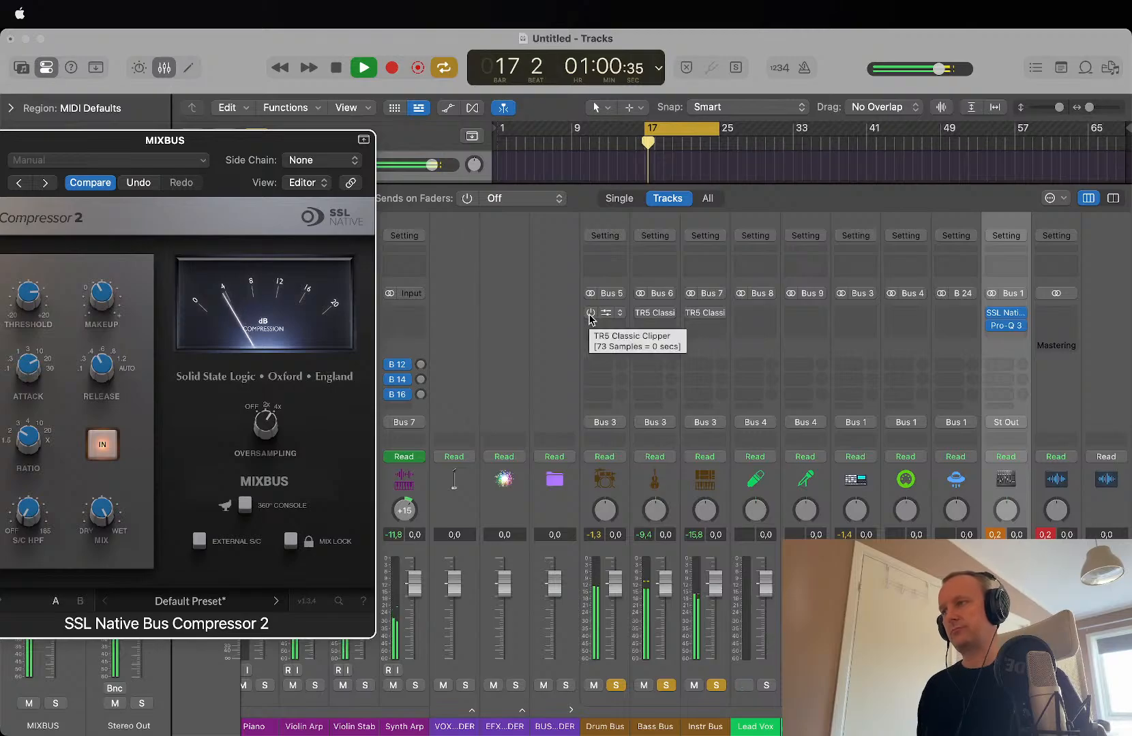
pyautogui.moveTo(590, 313); pyautogui.dragTo(857, 324)
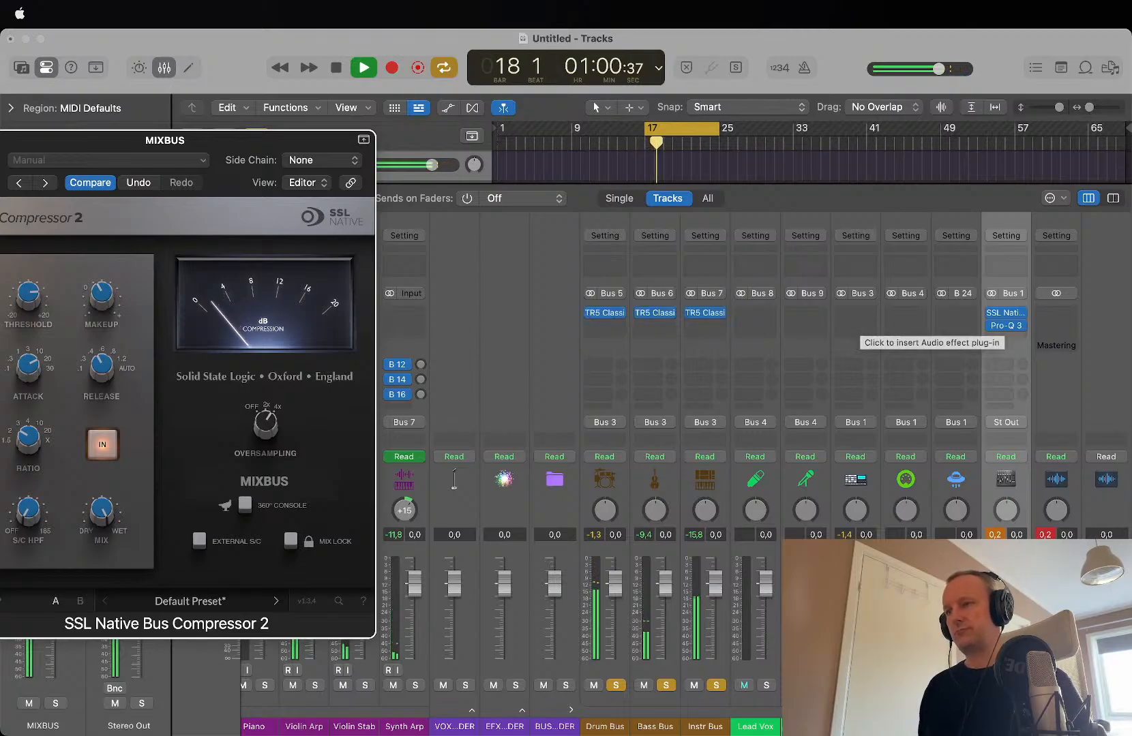
# Step: Clear the peak level displays during playback, close the MIXBUS compressor window and stop playback
pyautogui.click(1051, 535)
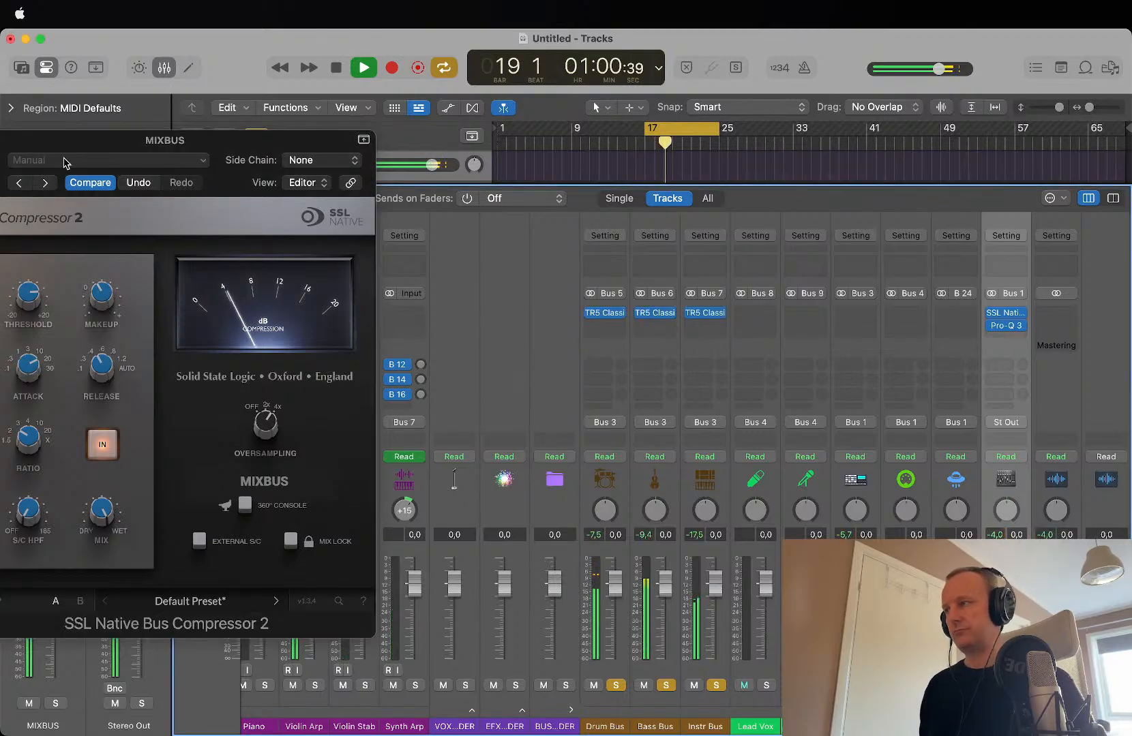
pyautogui.moveTo(181, 143); pyautogui.dragTo(606, 138)
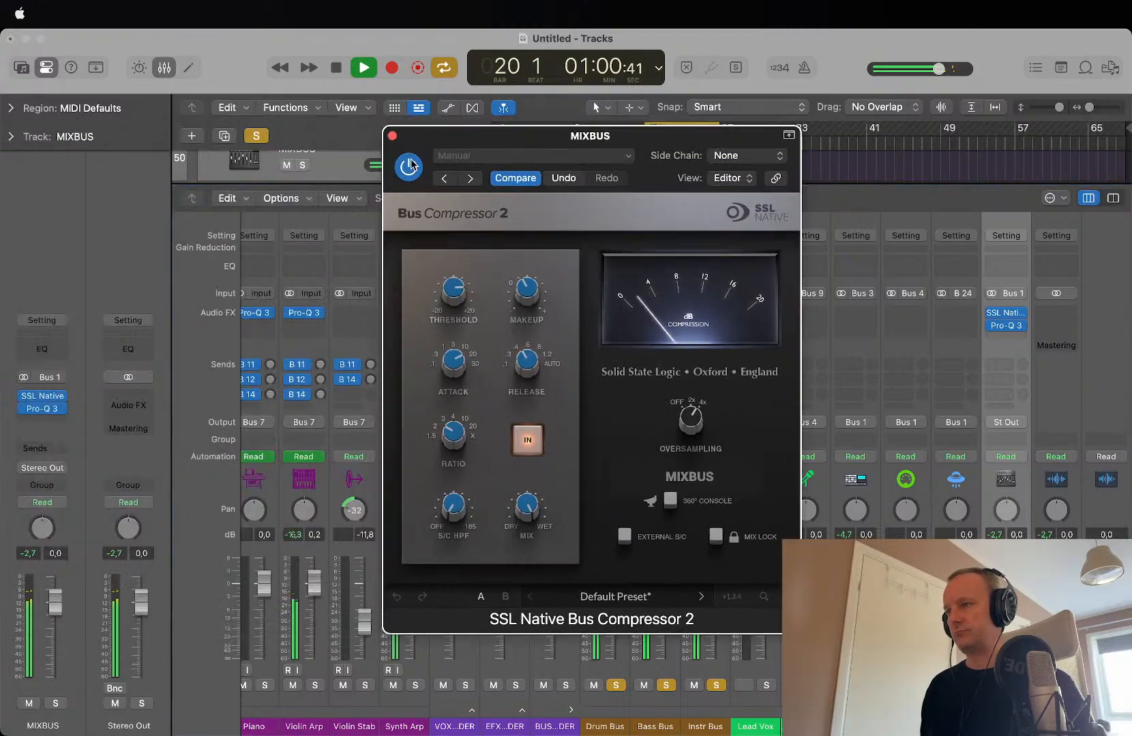
pyautogui.click(393, 137)
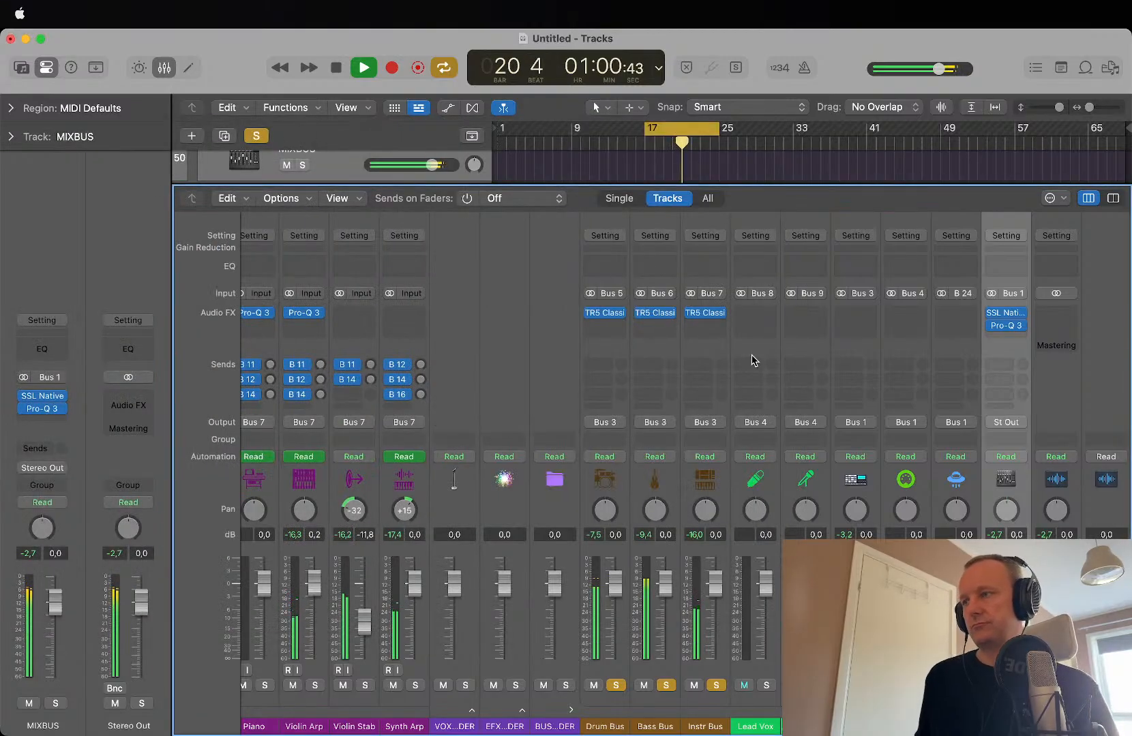
pyautogui.press('space')
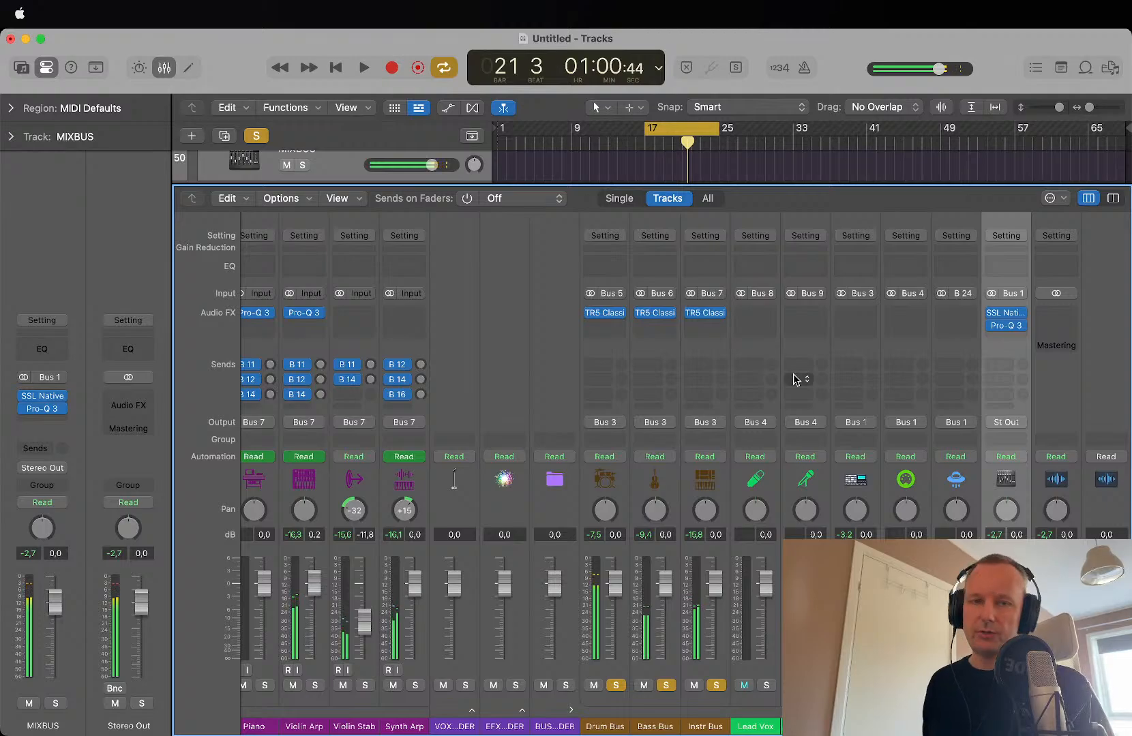
# Step: Hide the mixer and enlarge the Violin Arp and Violin Stab tracks around the cycle range from bar 17 to 25
pyautogui.hscroll(-10, 793, 379)
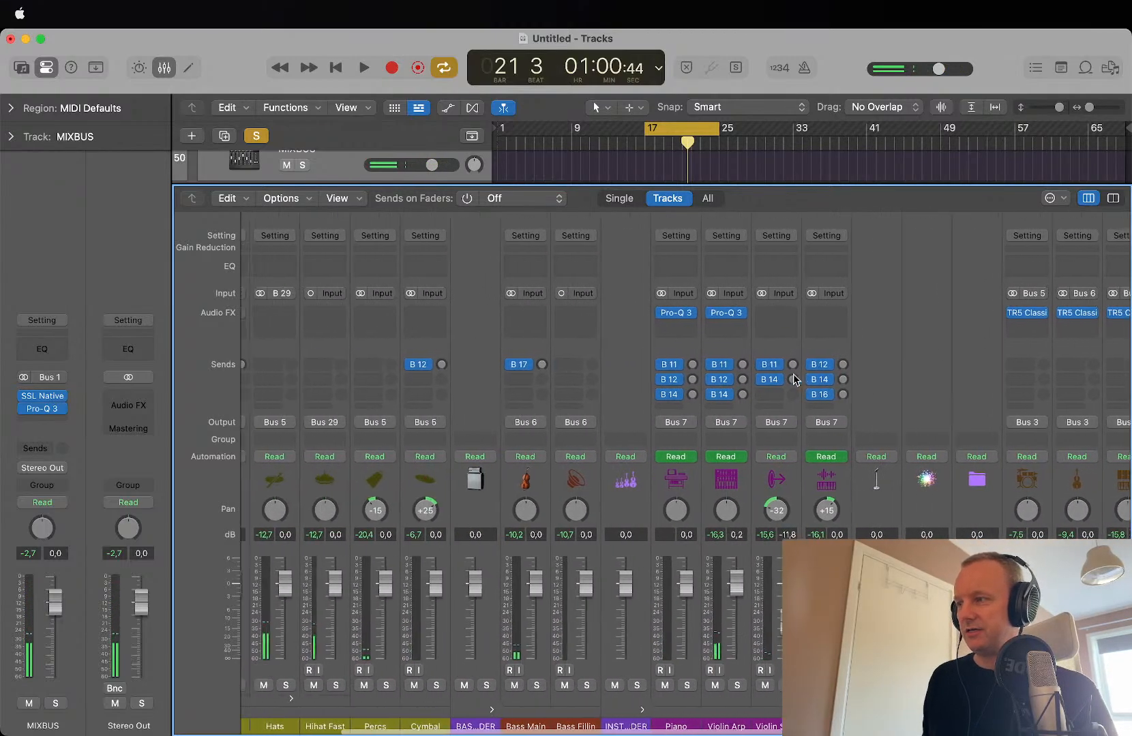
pyautogui.press('x')
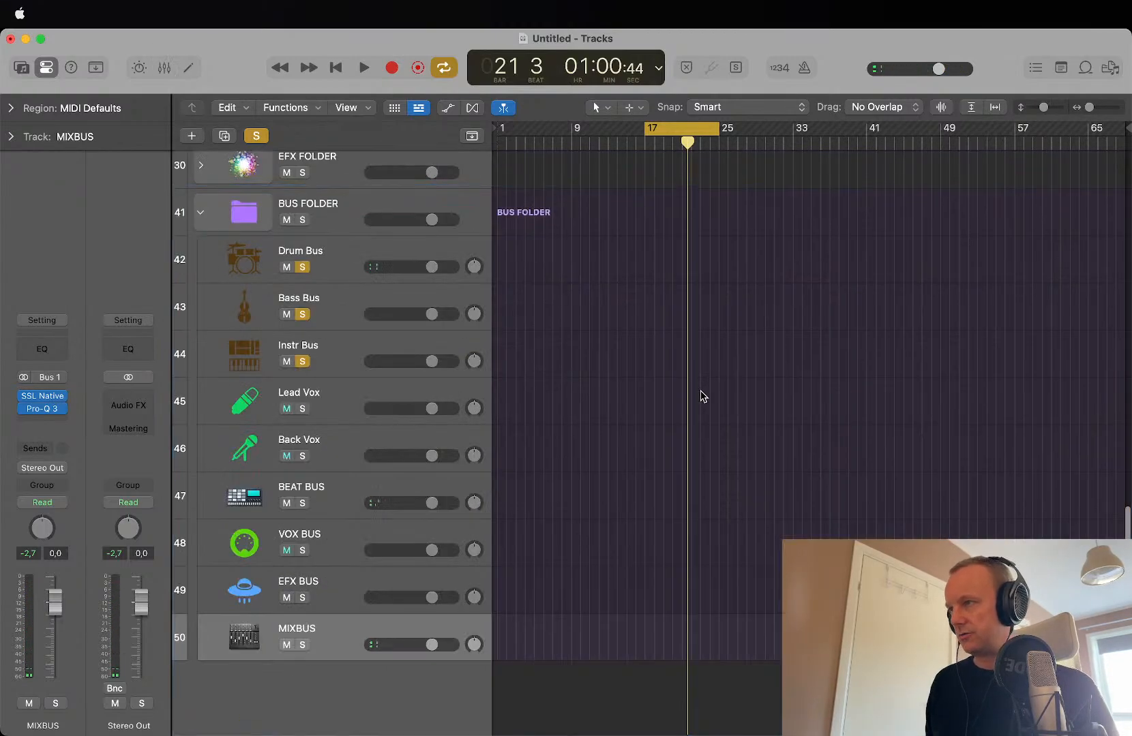
pyautogui.scroll(10, 705, 396)
pyautogui.press('super+Down')
pyautogui.press('super+Down')
pyautogui.press('super+Down')
pyautogui.press('super+Down')
pyautogui.press('super+Down')
pyautogui.press('super+Down')
pyautogui.press('super+Down')
pyautogui.press('super+Down')
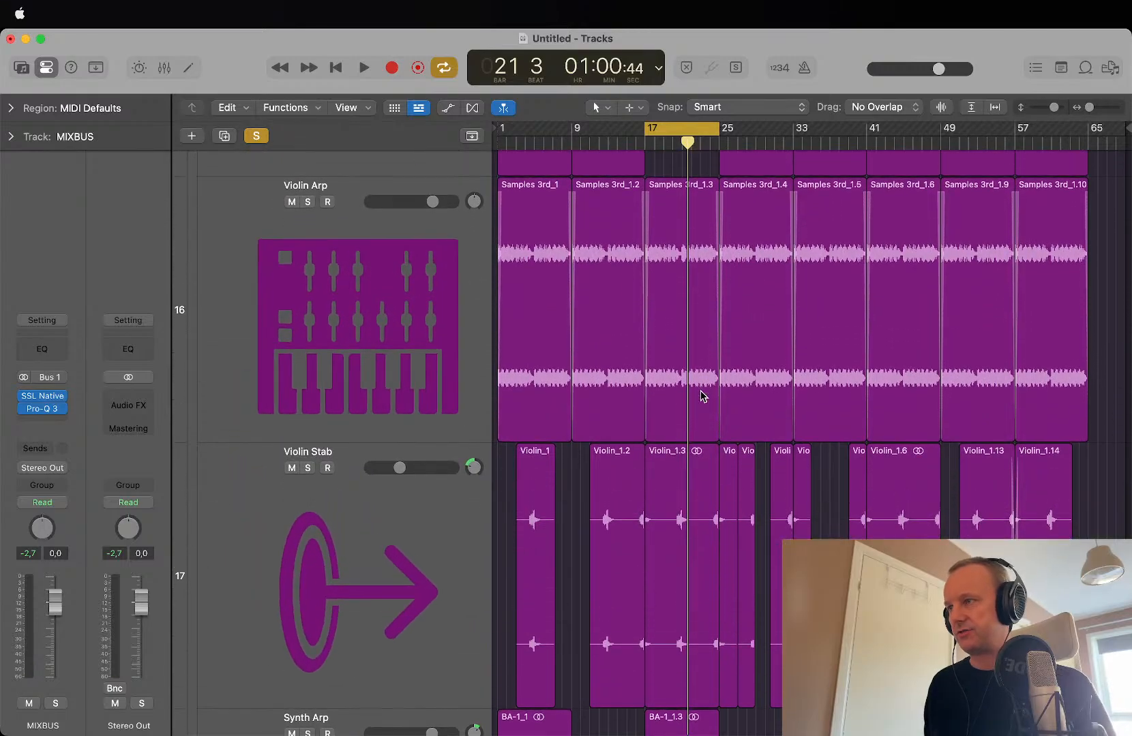
pyautogui.press('super+Right')
pyautogui.press('super+Right')
pyautogui.press('super+Right')
pyautogui.press('super+Right')
pyautogui.press('super+Right')
pyautogui.press('super+Right')
pyautogui.press('super+Right')
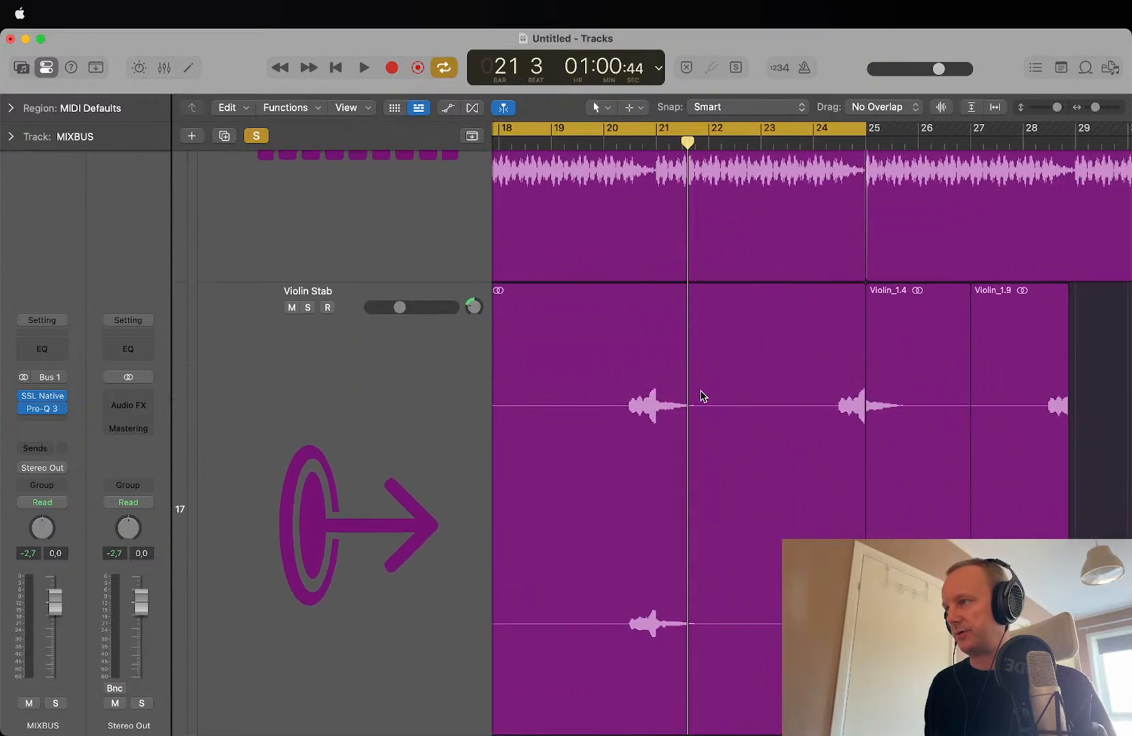
# Step: Start playback, select the Violin Stab track and insert Pro-C 2 in its empty audio effect slot
pyautogui.press('space')
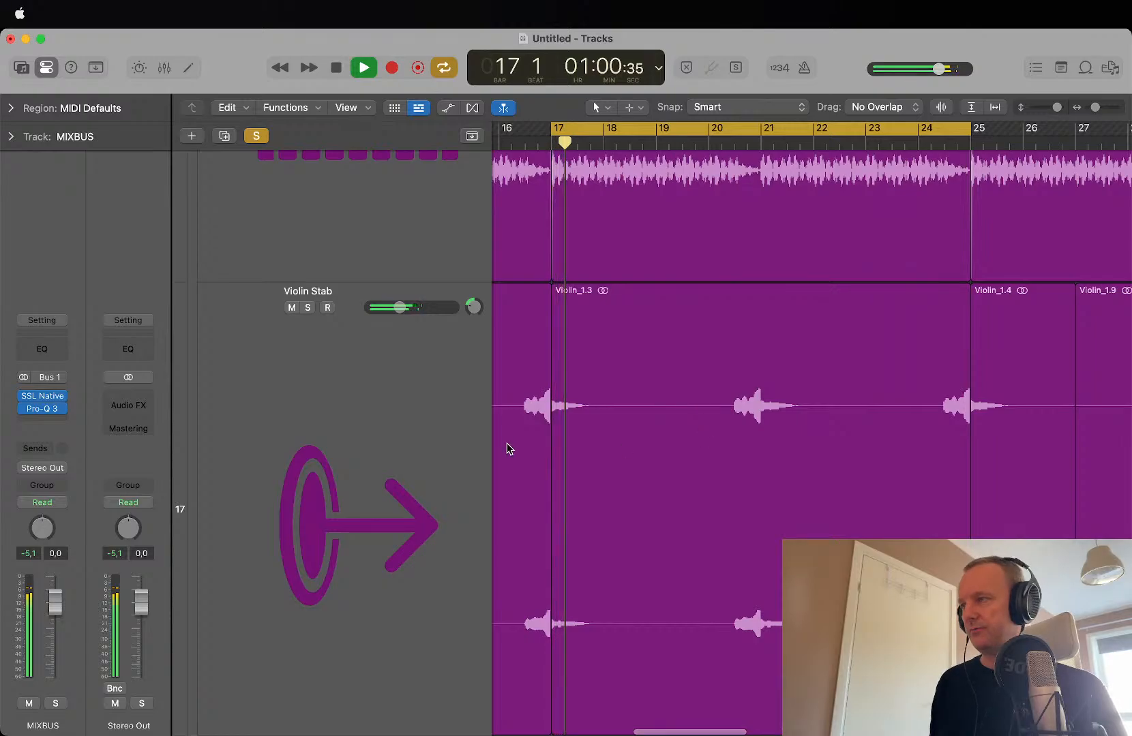
pyautogui.scroll(5, 492, 445)
pyautogui.click(391, 537)
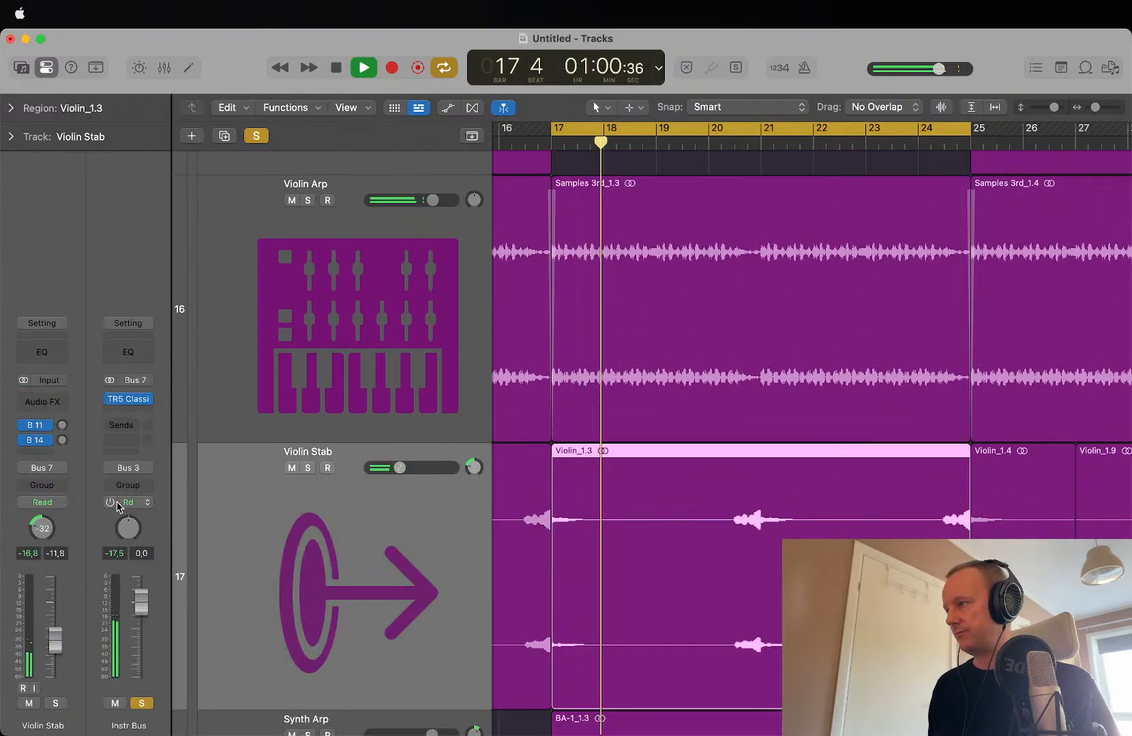
pyautogui.click(41, 405)
pyautogui.moveTo(114, 477)
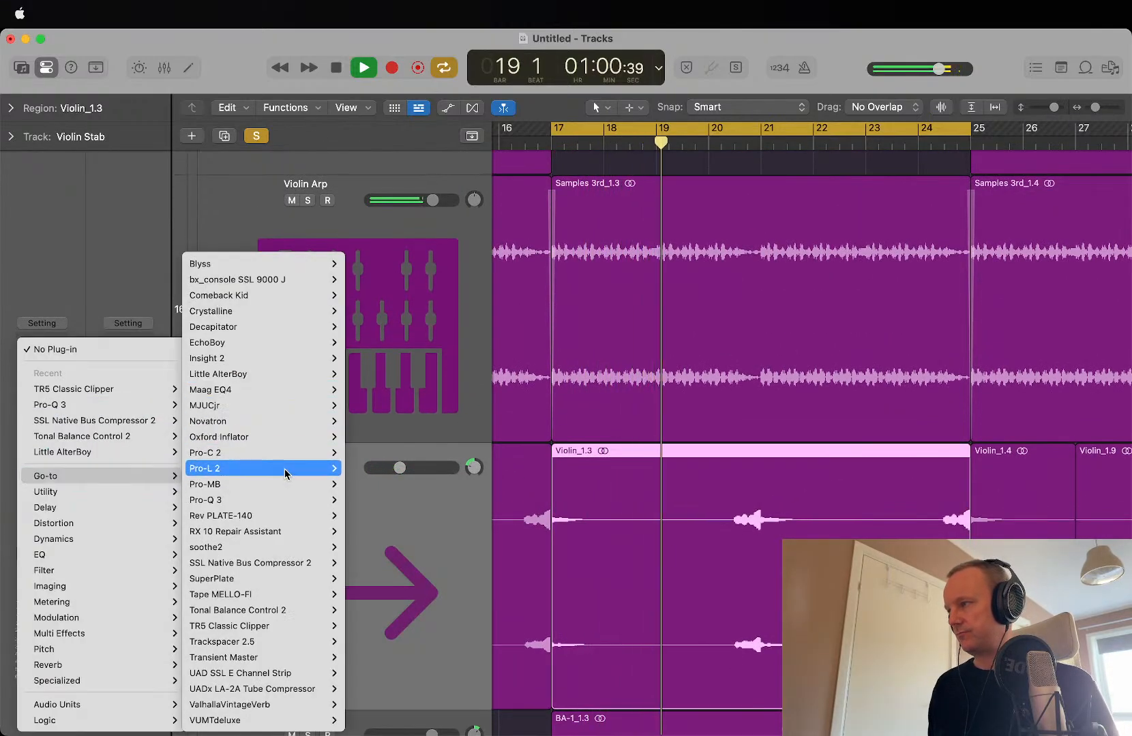
pyautogui.moveTo(300, 452)
pyautogui.click(385, 453)
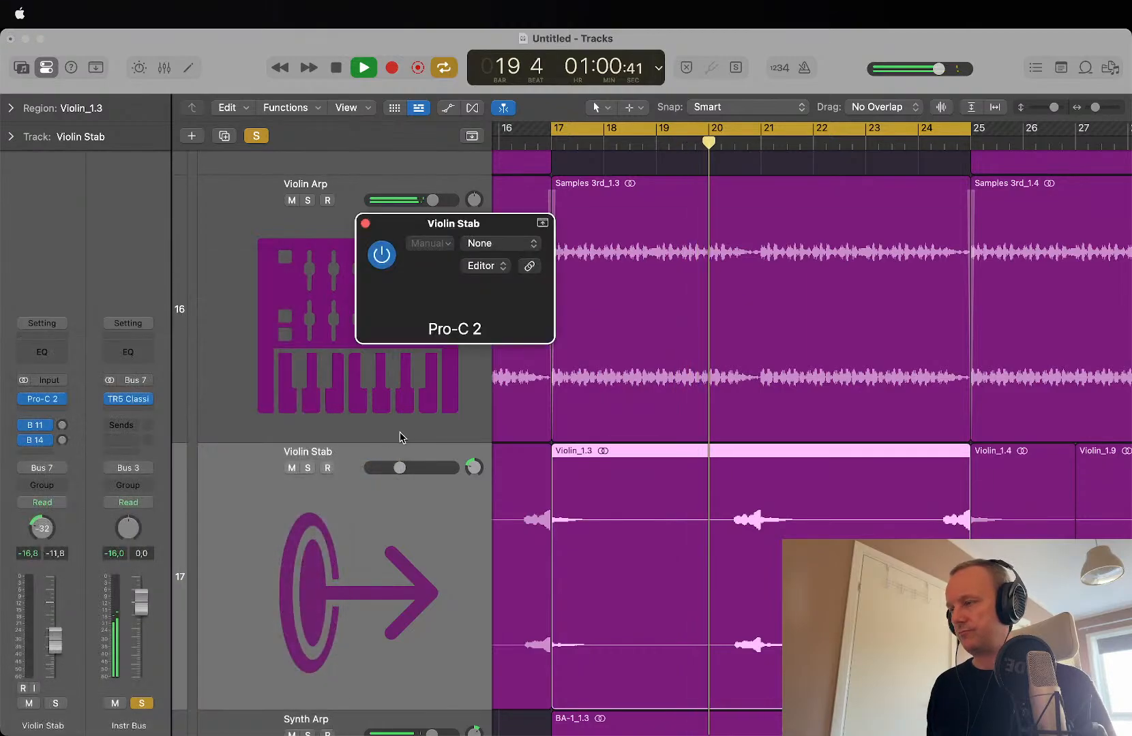
pyautogui.moveTo(649, 227); pyautogui.dragTo(441, 82)
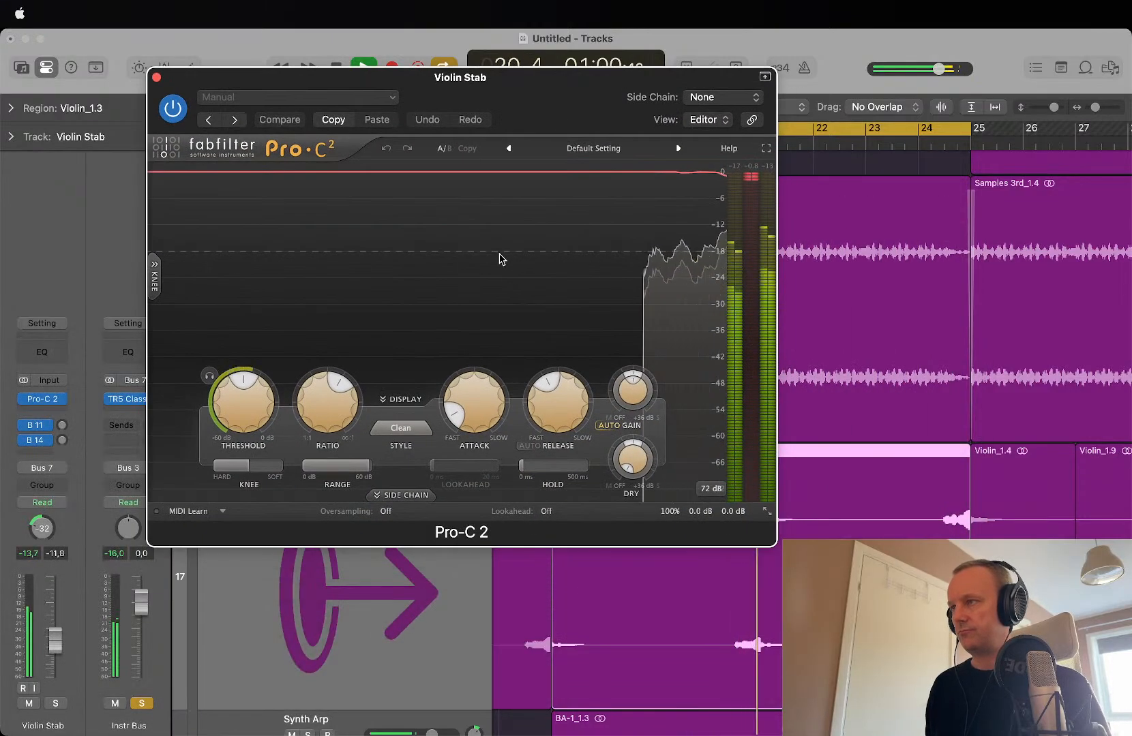
# Step: Lower the threshold and shorten the release of Pro-C 2 on the Violin Stab track
pyautogui.moveTo(240, 383); pyautogui.dragTo(242, 429)
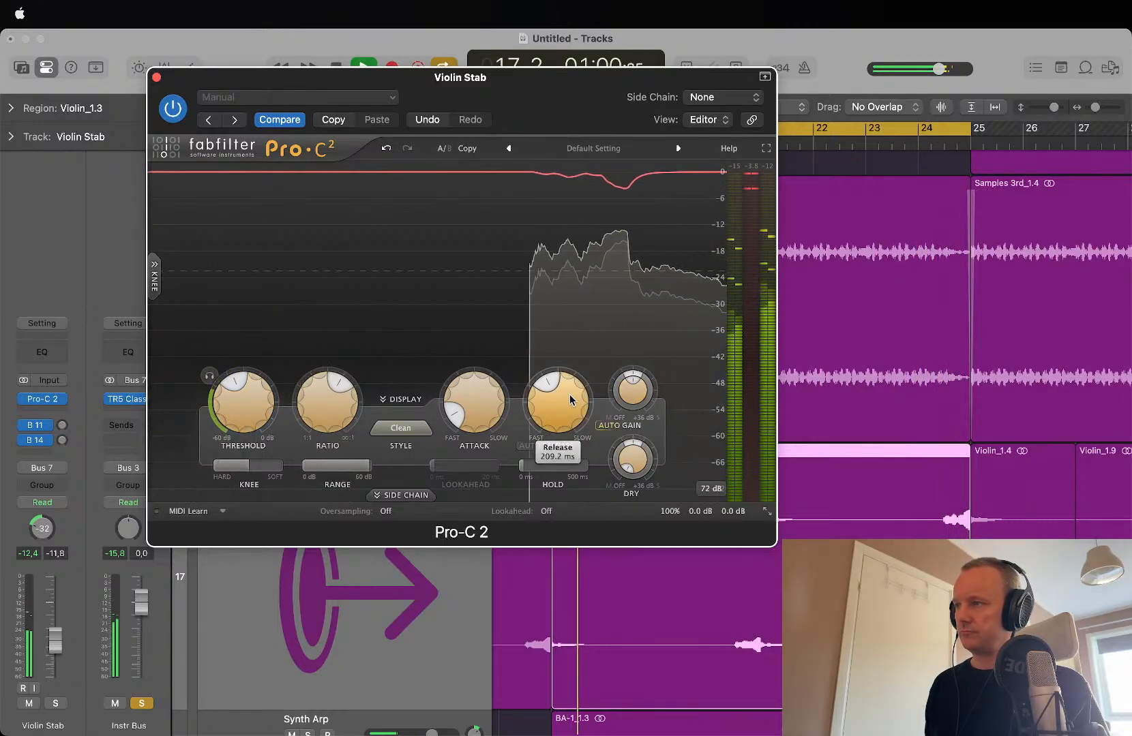
pyautogui.moveTo(569, 399); pyautogui.dragTo(563, 422)
# Step: Set the Violin Stab Pro-C 2 mix to 96% and its output level to about -5.8 dB, and close its window
pyautogui.moveTo(736, 505)
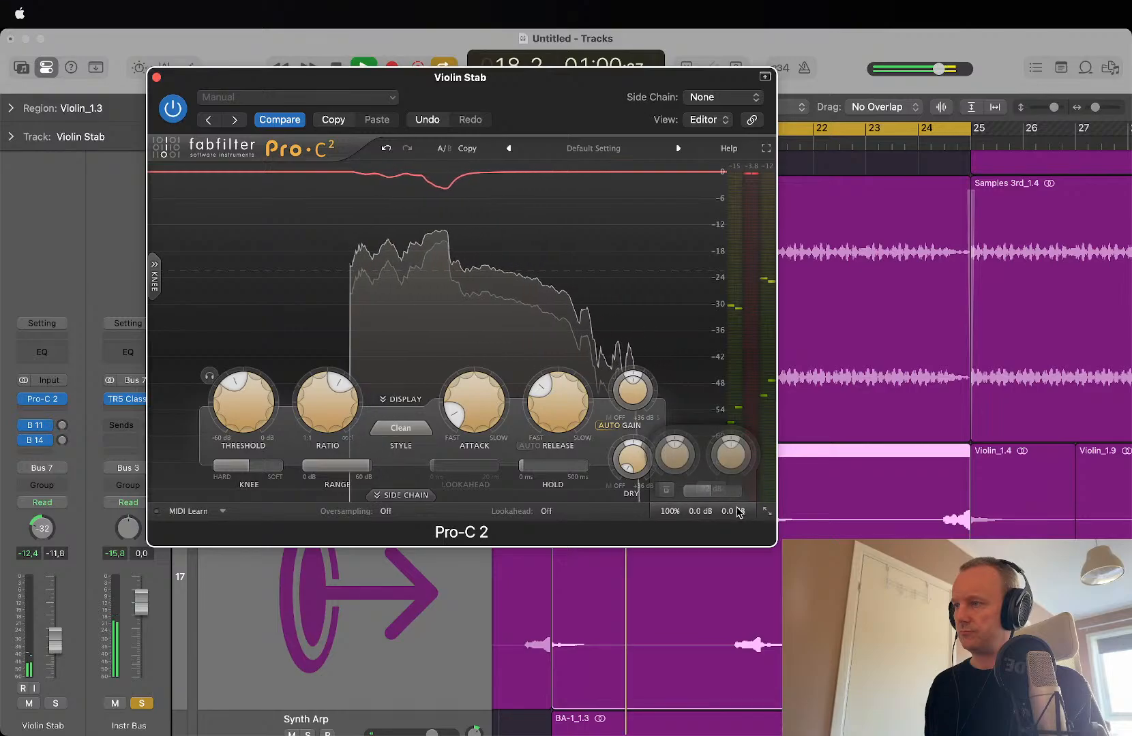
pyautogui.moveTo(736, 503); pyautogui.dragTo(736, 509)
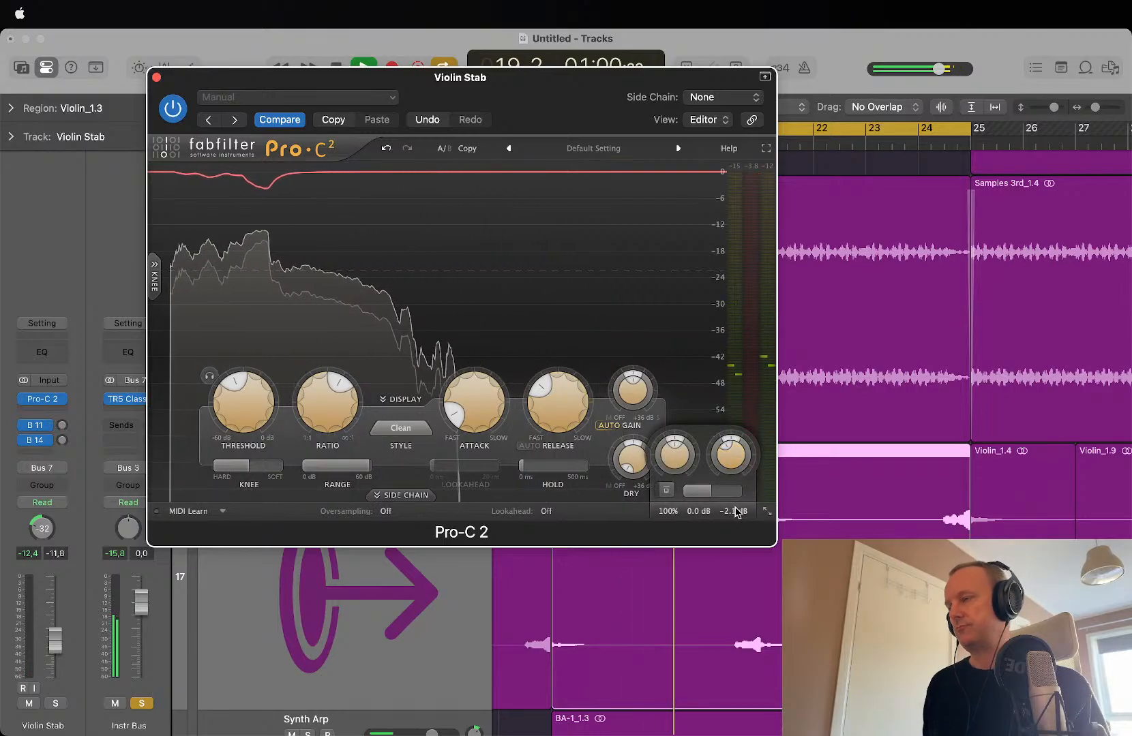
pyautogui.moveTo(721, 496)
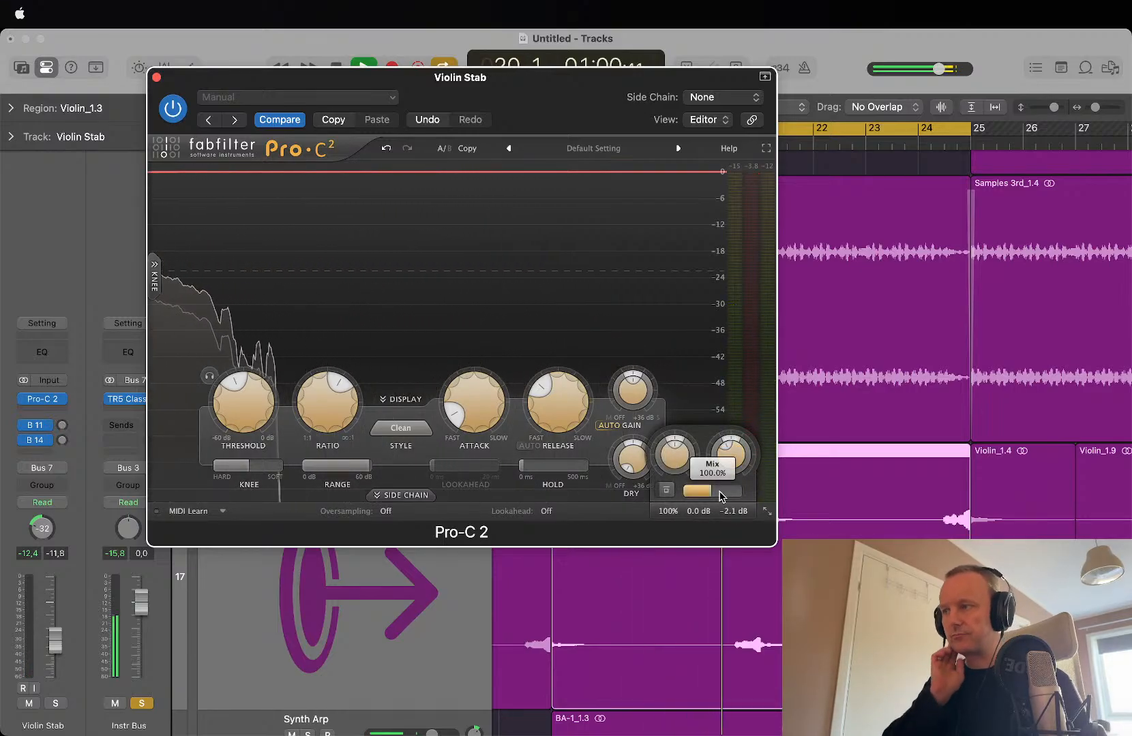
pyautogui.moveTo(720, 494); pyautogui.dragTo(717, 496)
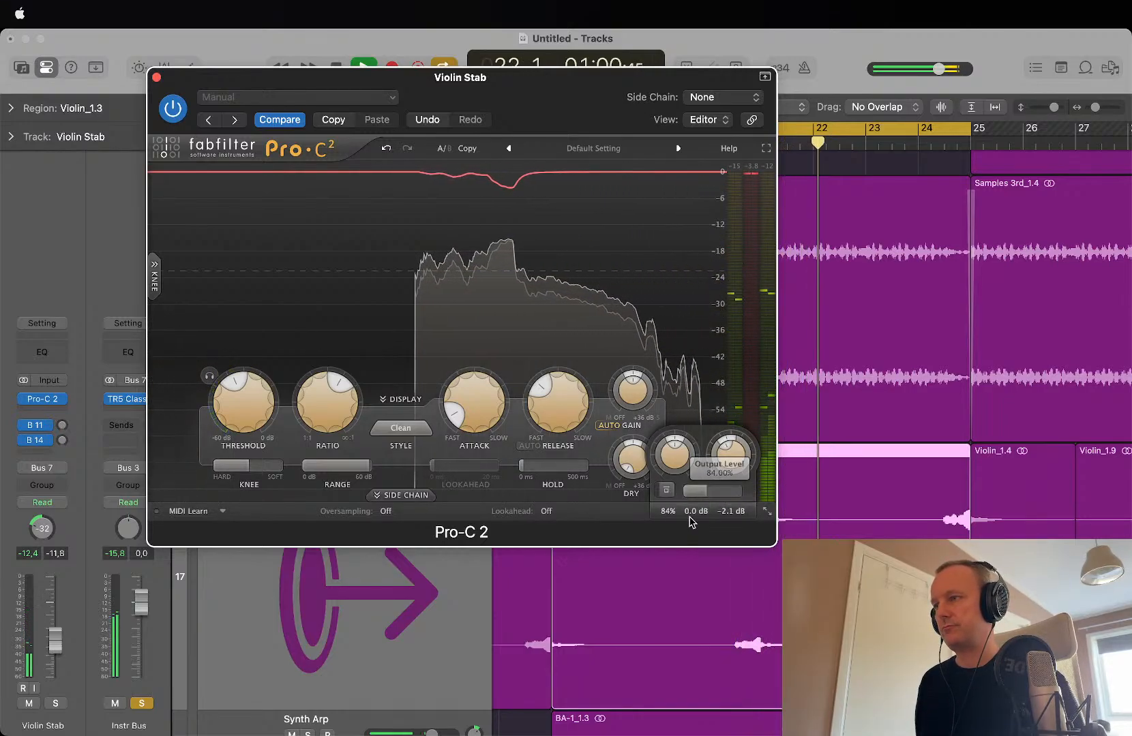
pyautogui.moveTo(709, 492); pyautogui.dragTo(704, 500)
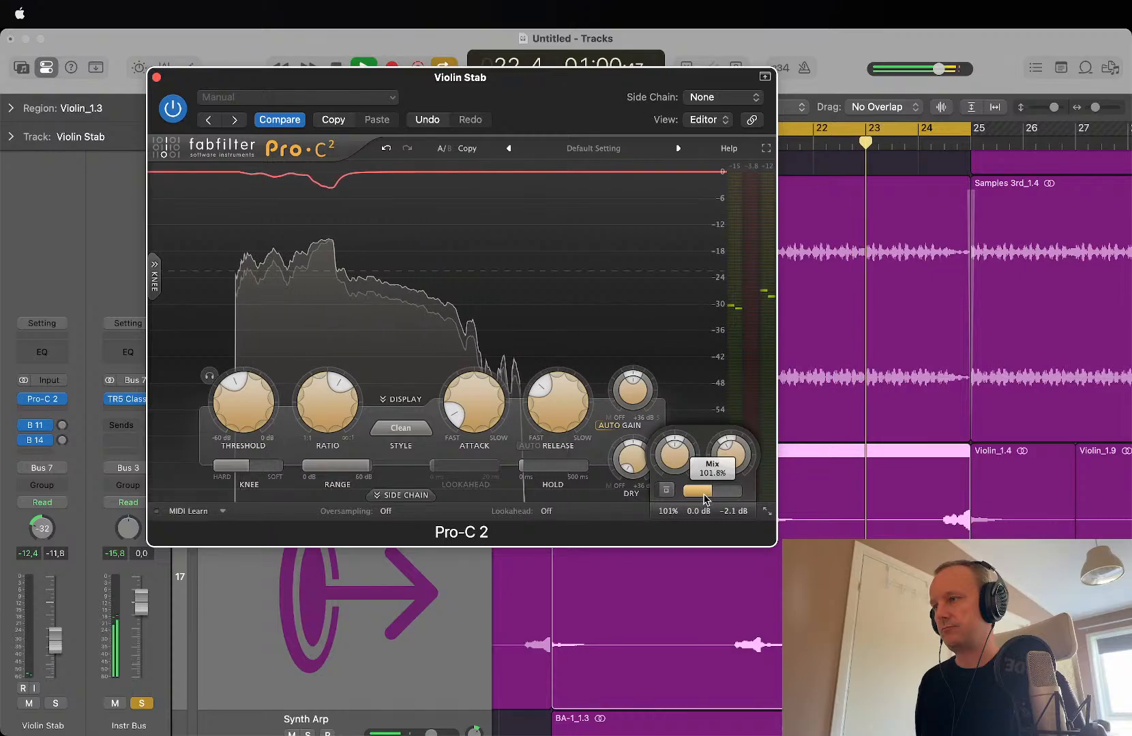
pyautogui.scroll(-3, 731, 459)
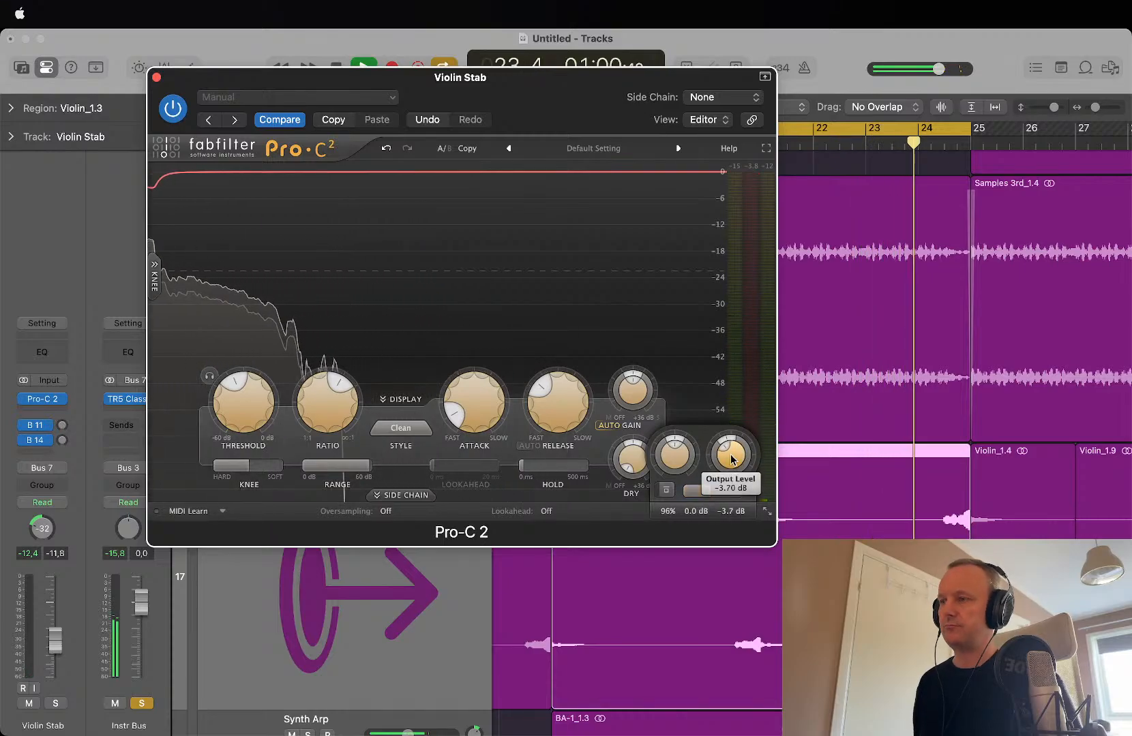
pyautogui.scroll(-5, 731, 460)
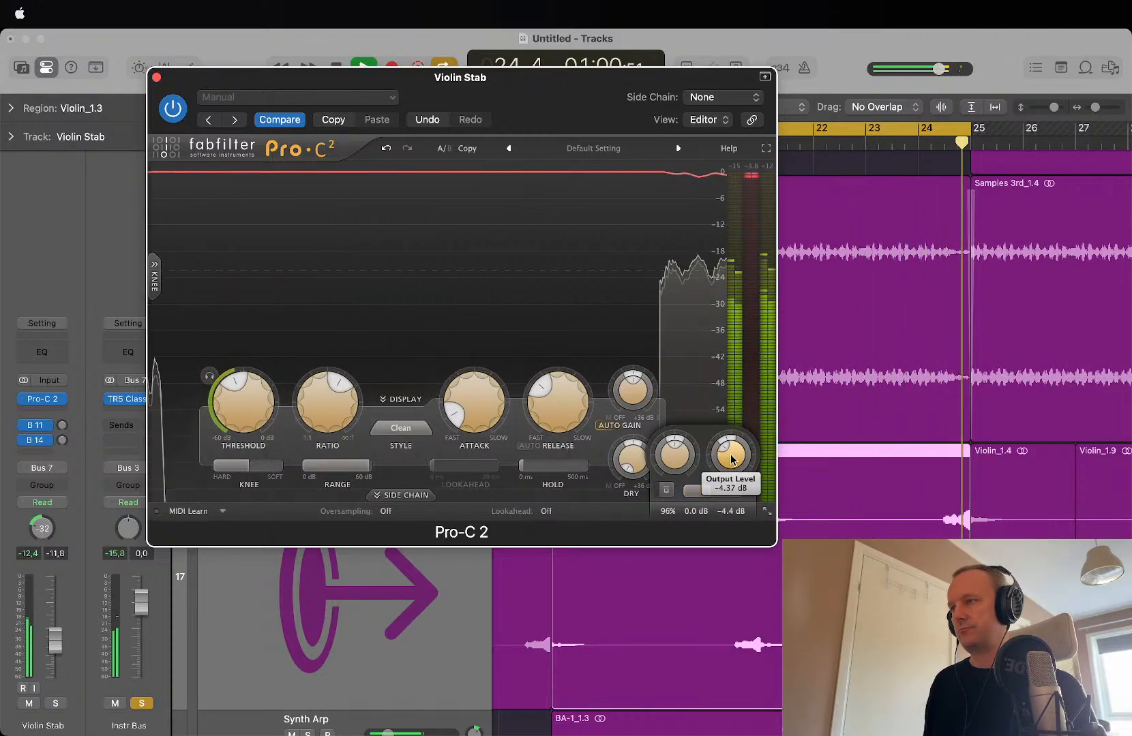
pyautogui.scroll(2, 731, 459)
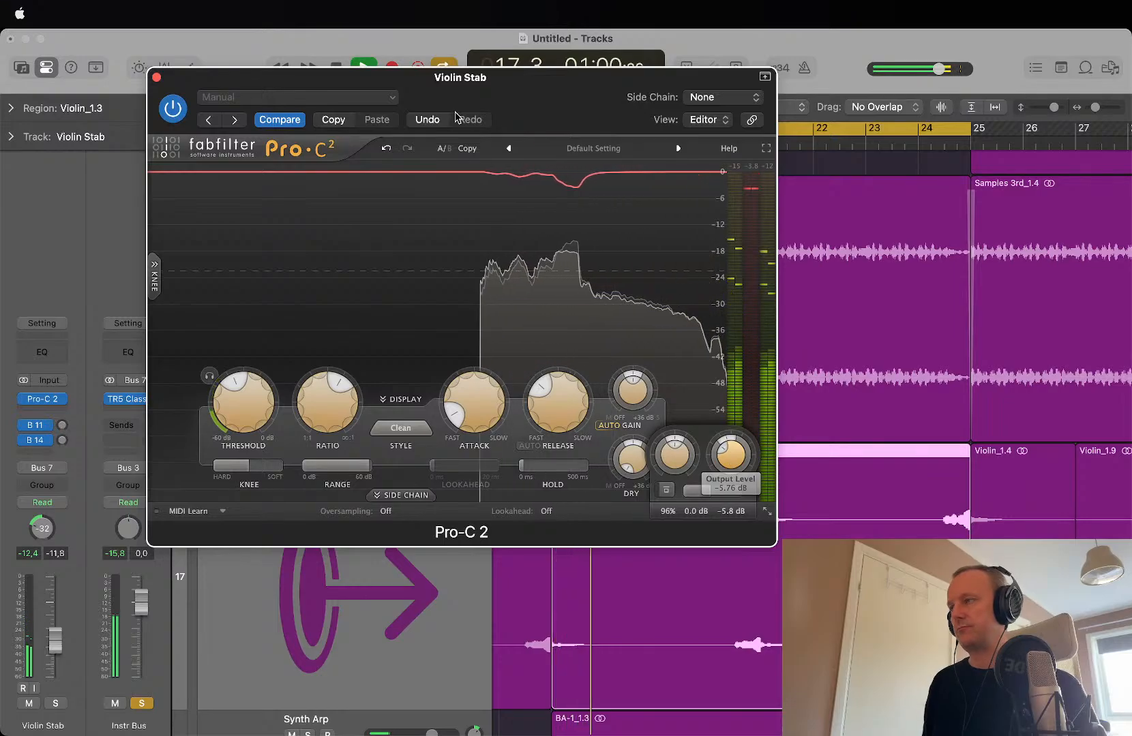
pyautogui.click(156, 77)
pyautogui.press('space')
# Step: Select the Violin Arp track and zoom in on its region between bars 17 and 25
pyautogui.click(362, 296)
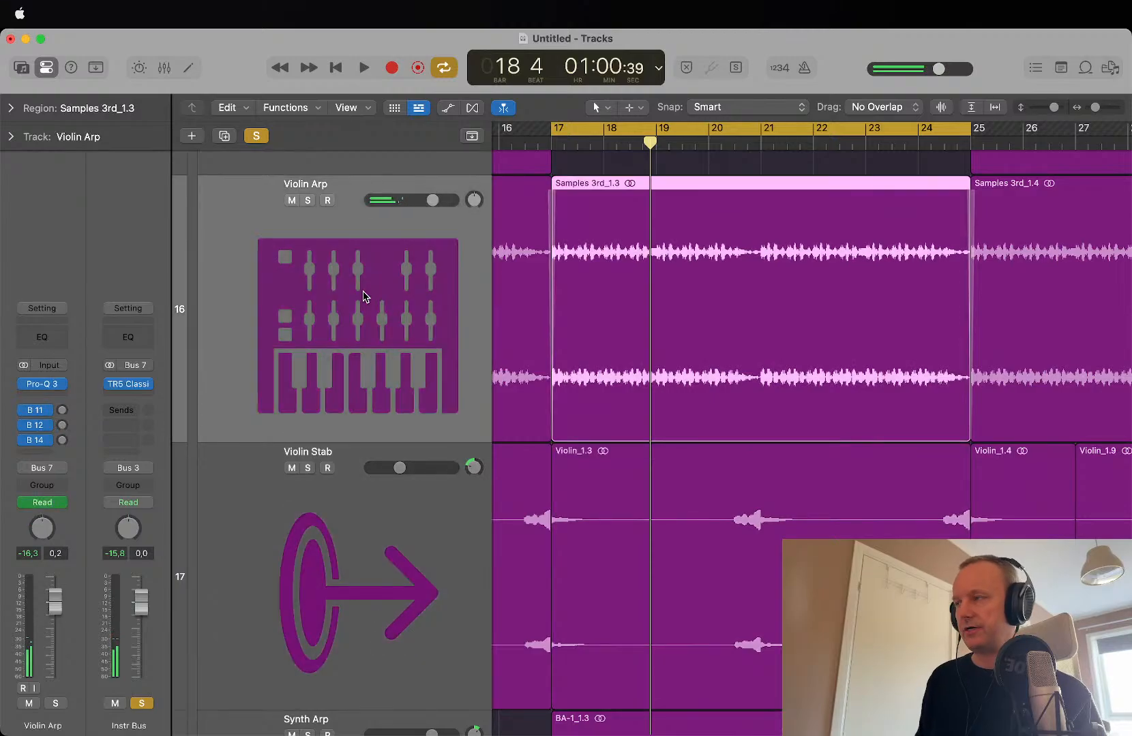
pyautogui.scroll(5, 366, 298)
pyautogui.press('z')
pyautogui.scroll(-3, 383, 461)
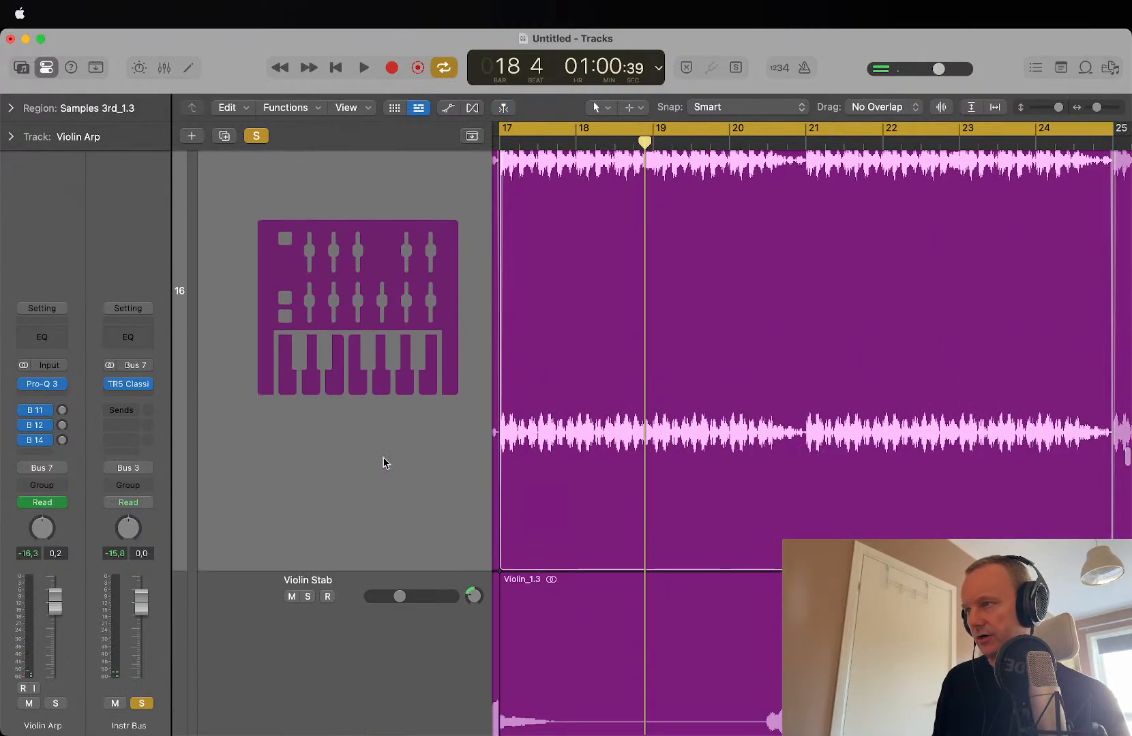
pyautogui.scroll(4, 384, 460)
pyautogui.press('z')
pyautogui.press('z')
pyautogui.scroll(-3, 385, 465)
pyautogui.scroll(3, 385, 467)
pyautogui.scroll(1, 384, 466)
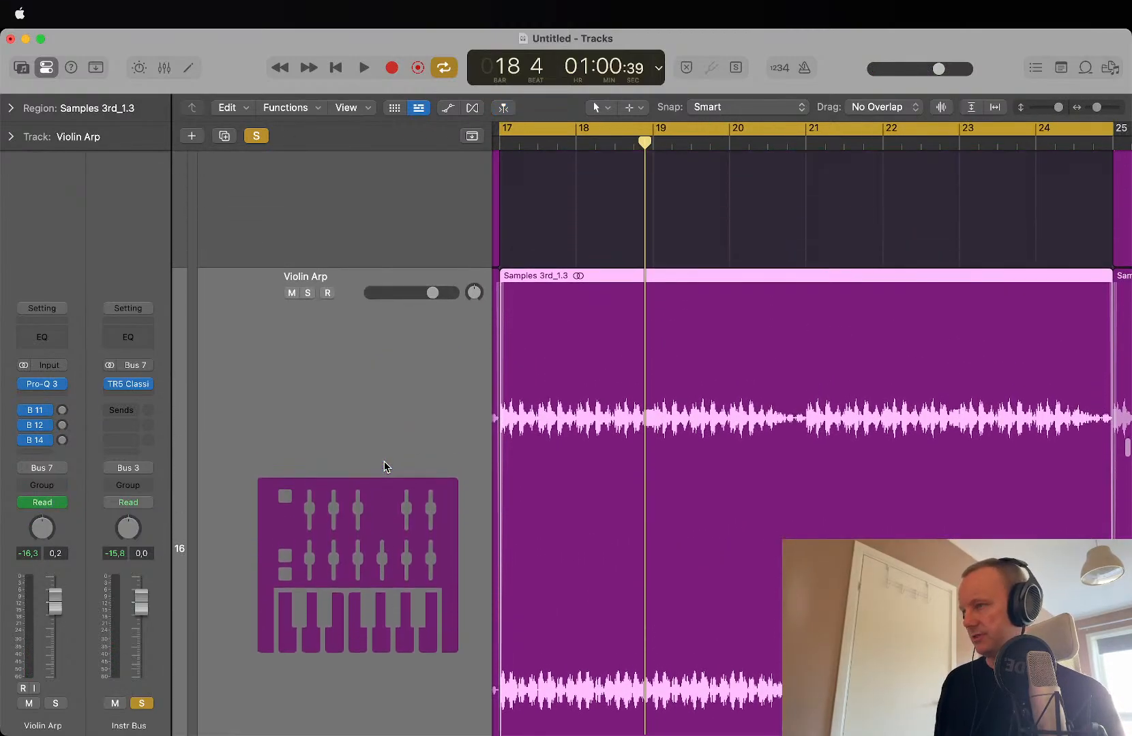
pyautogui.scroll(-2, 384, 466)
# Step: Replace the bus solos with a solo on Violin Arp only and listen to the track before stopping playback
pyautogui.press('space')
pyautogui.scroll(5, 383, 466)
pyautogui.scroll(-5, 384, 466)
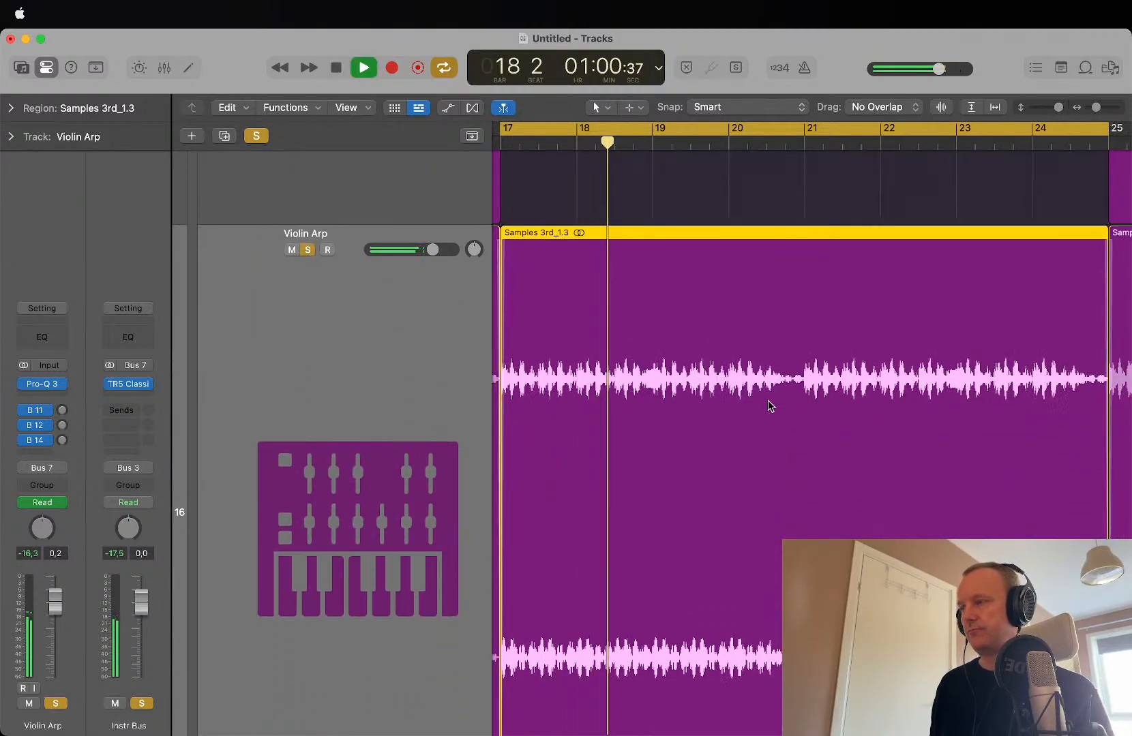
pyautogui.press('z')
pyautogui.click(259, 138)
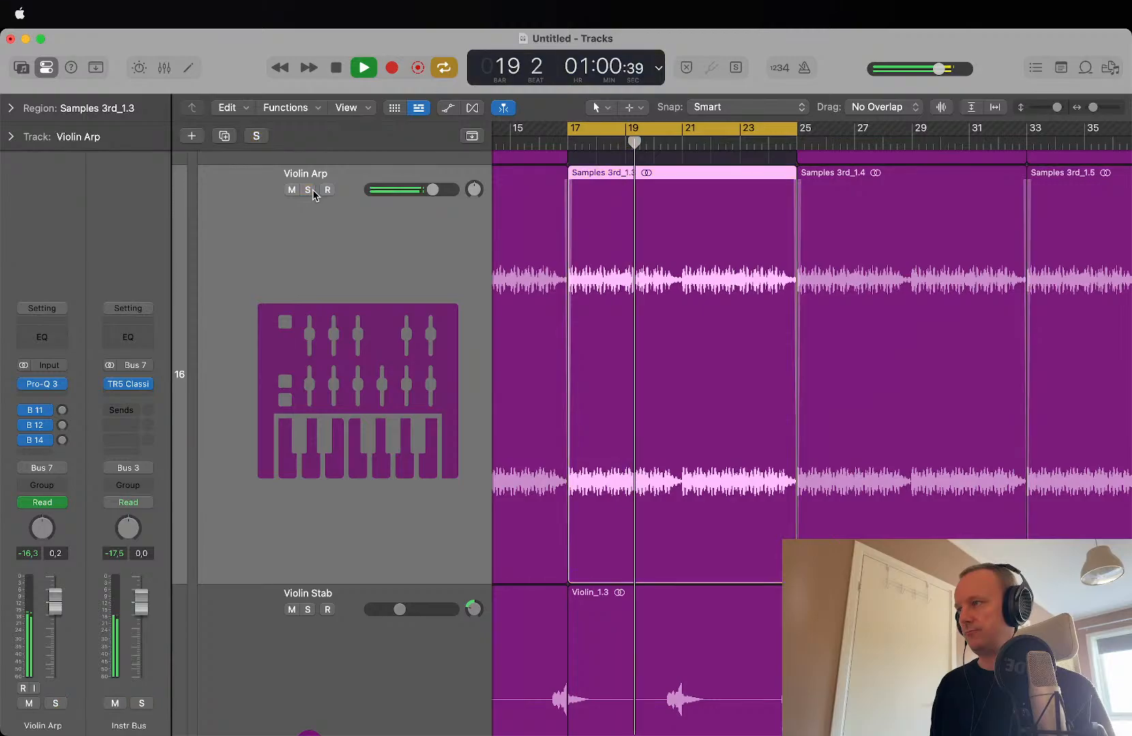
pyautogui.click(309, 190)
pyautogui.scroll(5, 556, 218)
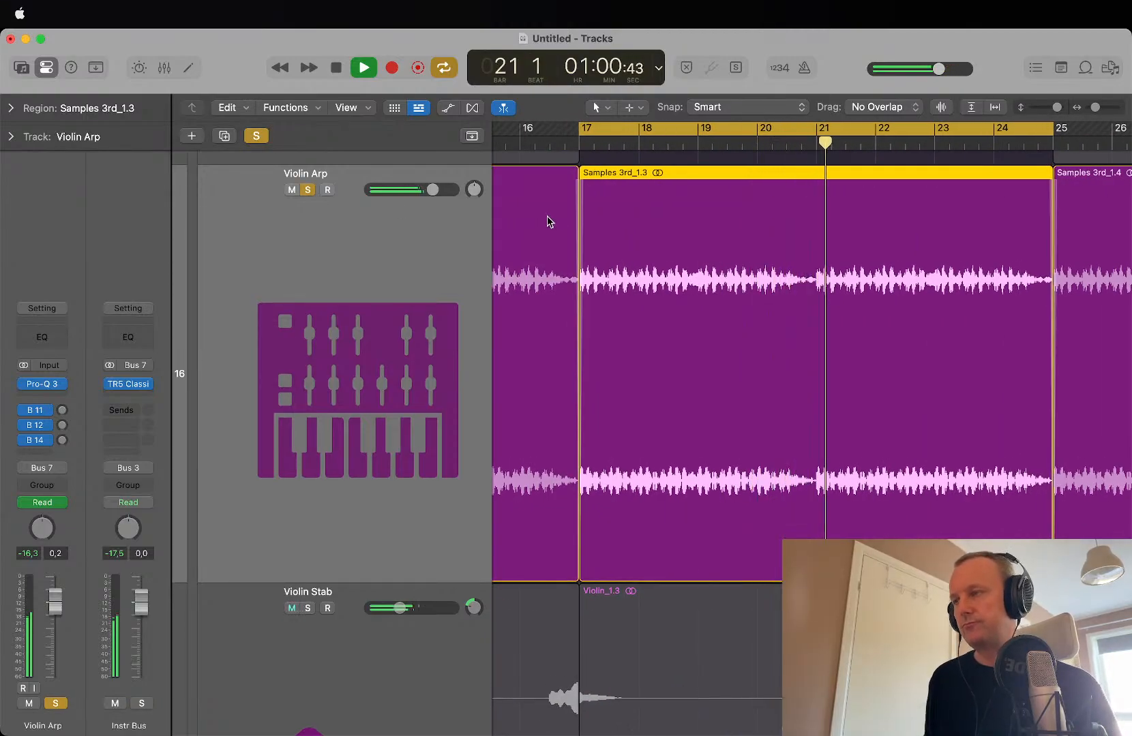
pyautogui.press('space')
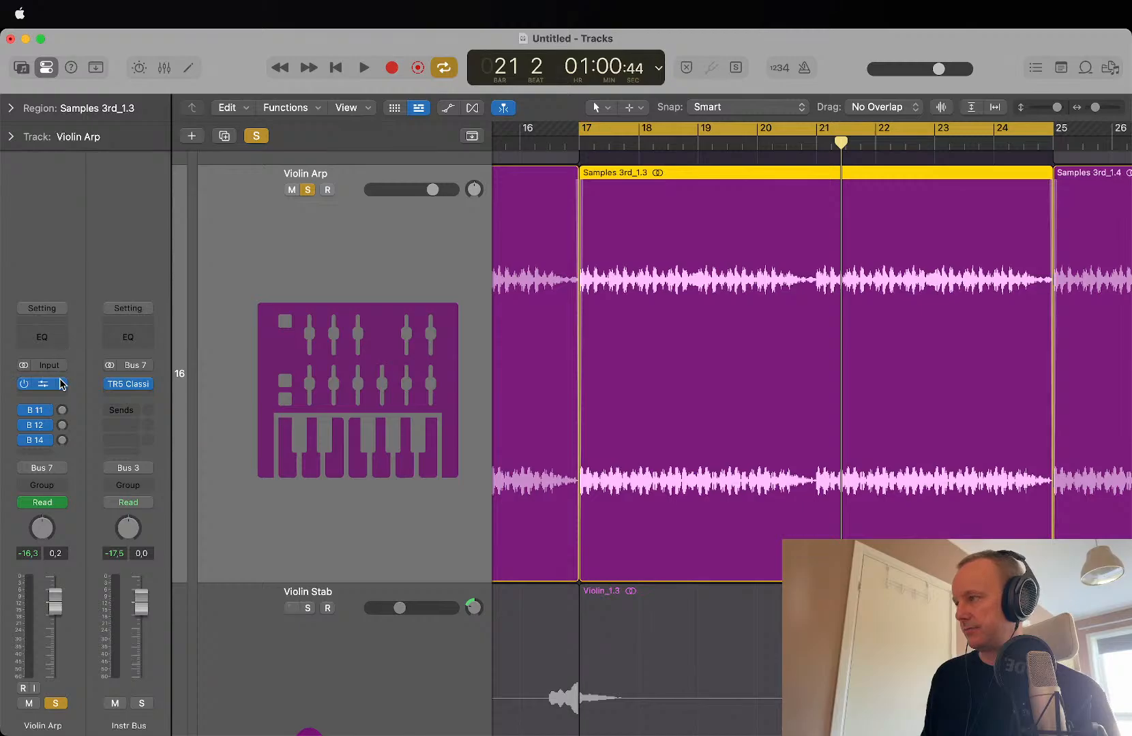
# Step: Insert Pro-C 2 after Pro-Q 3 on the Violin Arp track and move its window clear of the region
pyautogui.click(48, 395)
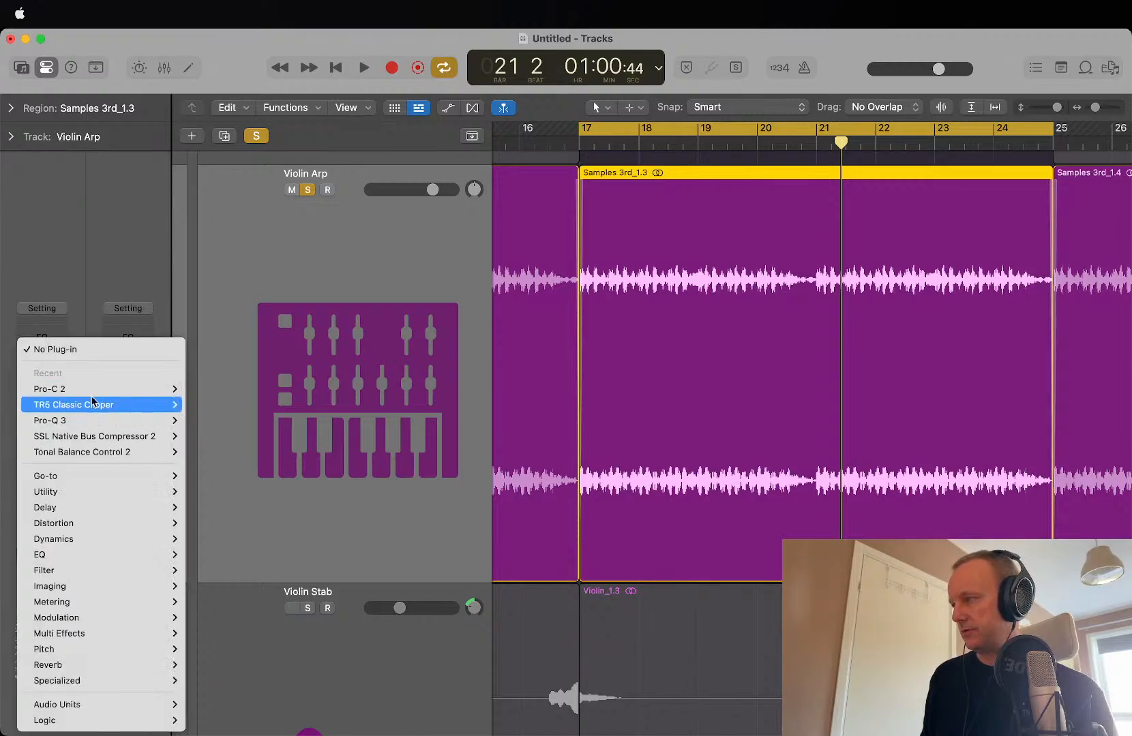
pyautogui.moveTo(163, 389)
pyautogui.click(208, 392)
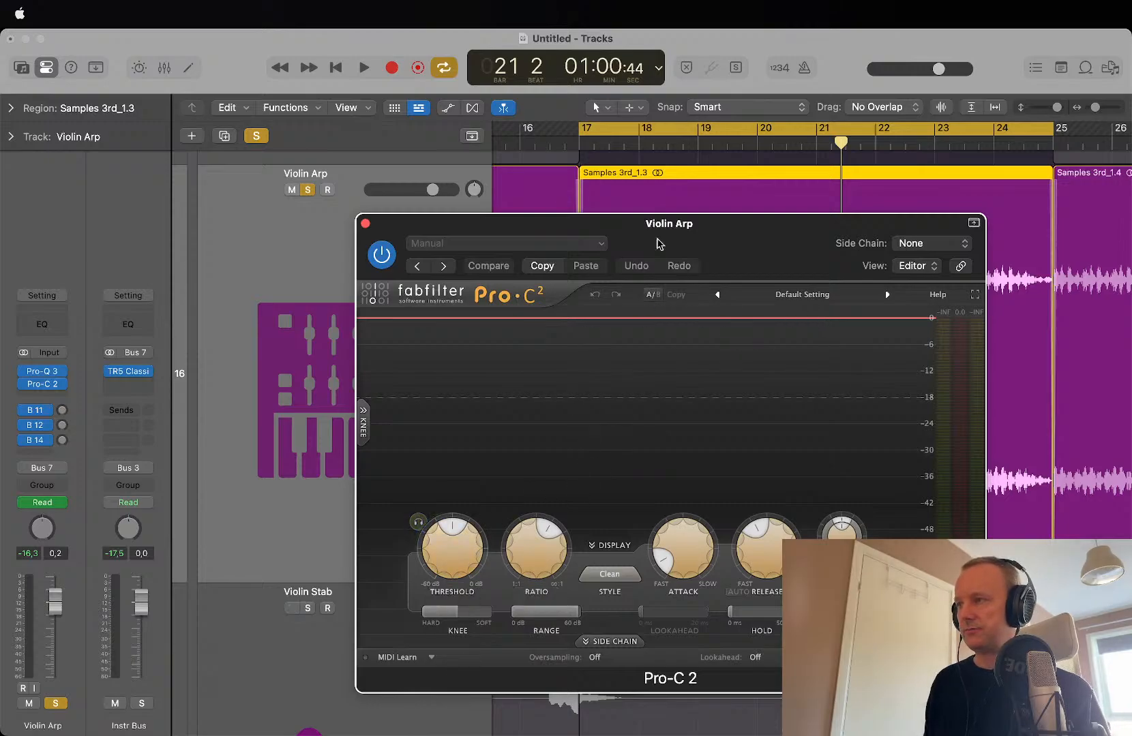
pyautogui.moveTo(657, 240); pyautogui.dragTo(303, 6)
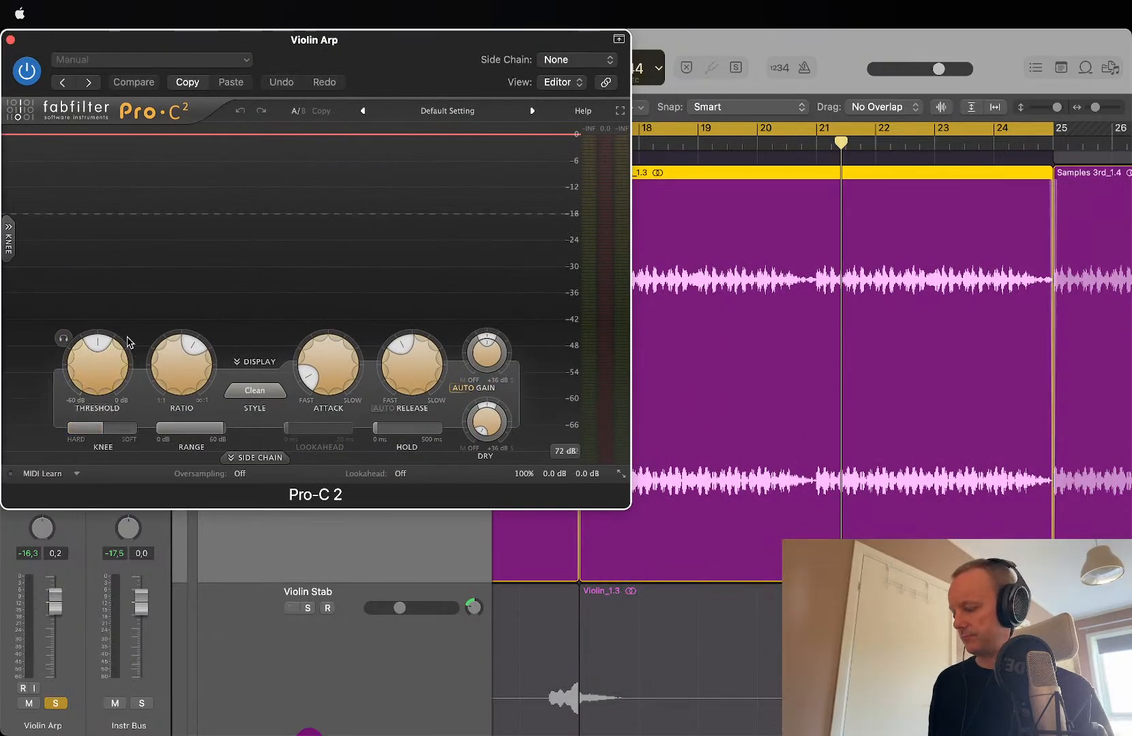
# Step: Set the Violin Arp Pro-C 2 threshold to about -20 dB and its output level to -4.1 dB during playback
pyautogui.press('super+Tab')
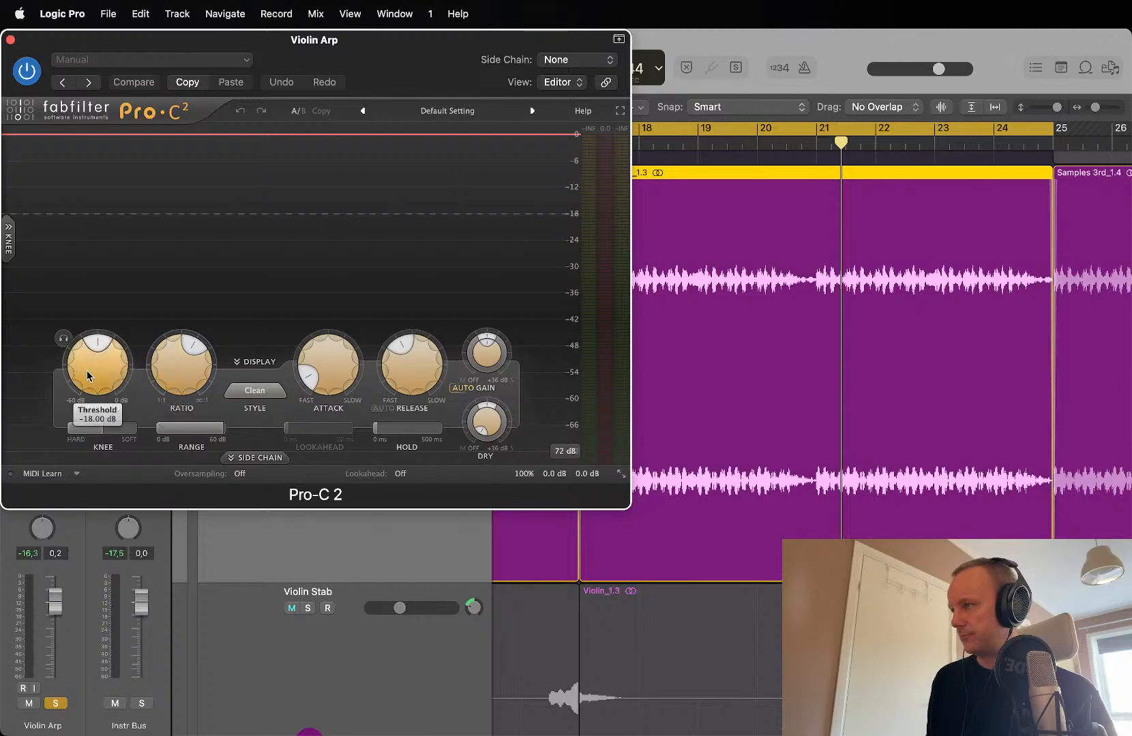
pyautogui.scroll(-5, 86, 370)
pyautogui.press('space')
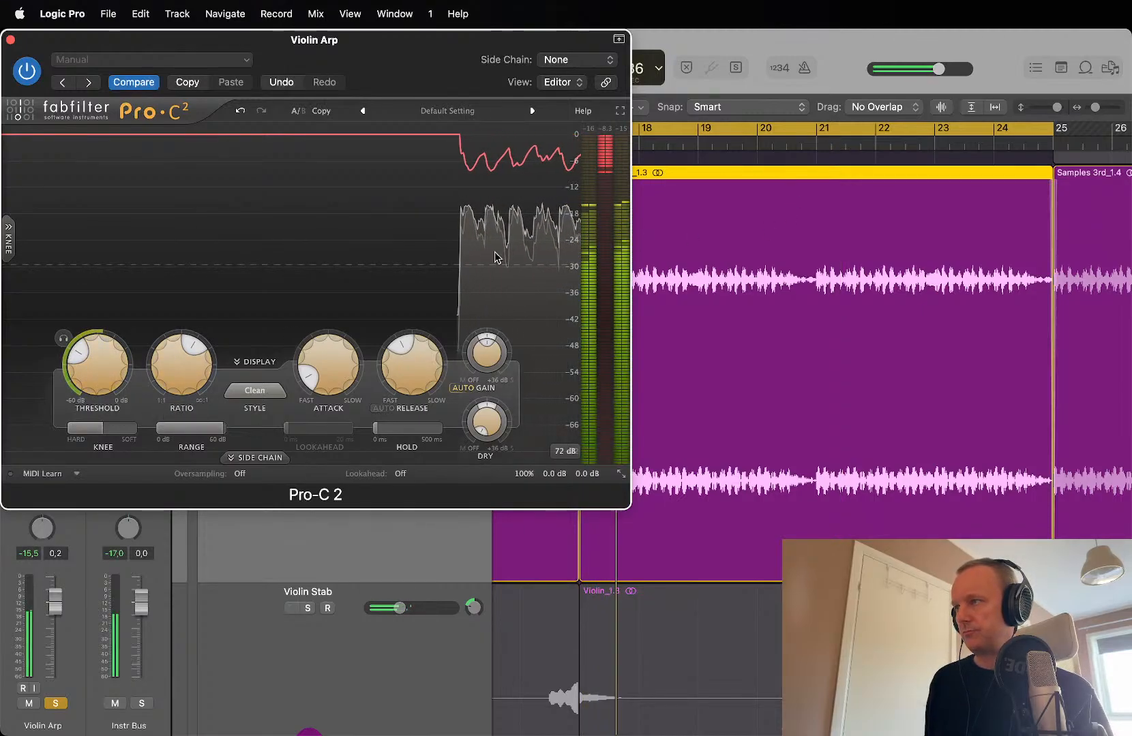
pyautogui.moveTo(109, 366)
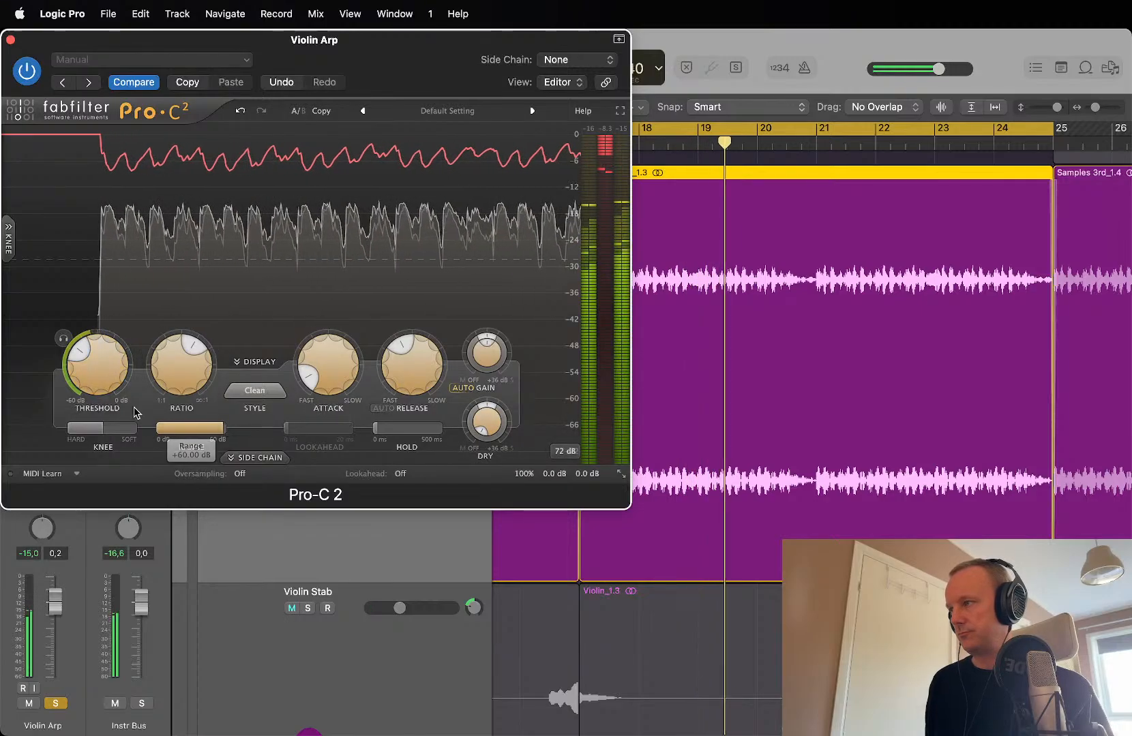
pyautogui.scroll(3, 96, 354)
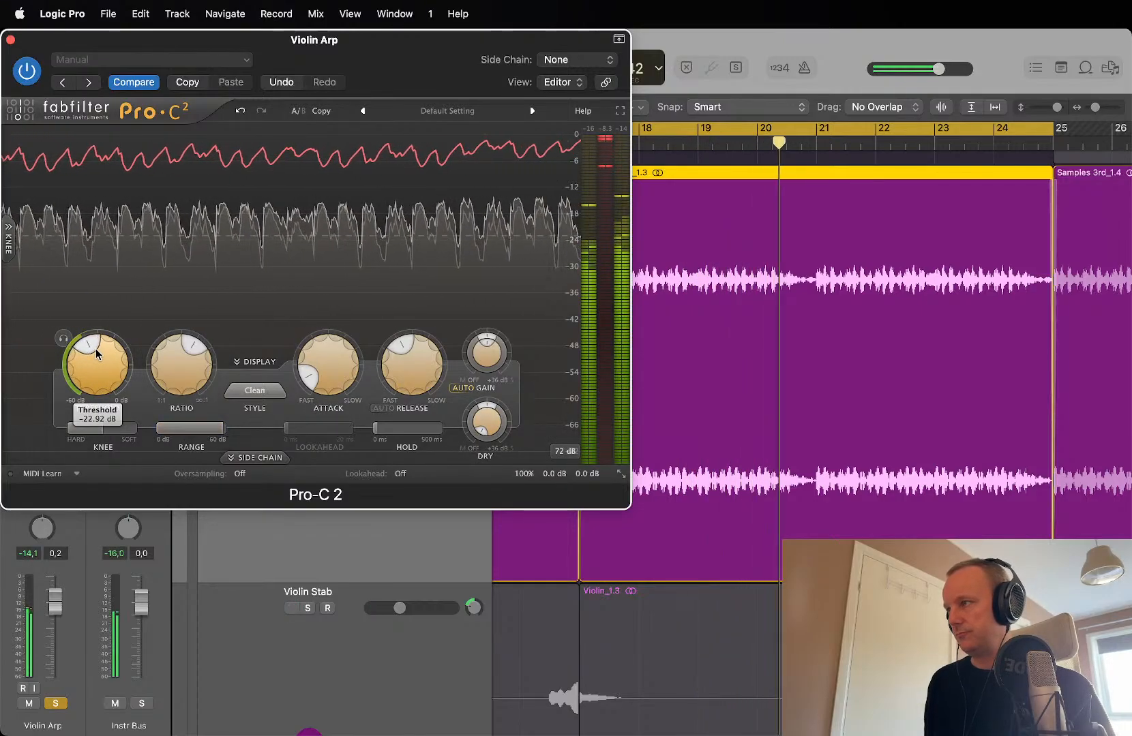
pyautogui.scroll(2, 97, 353)
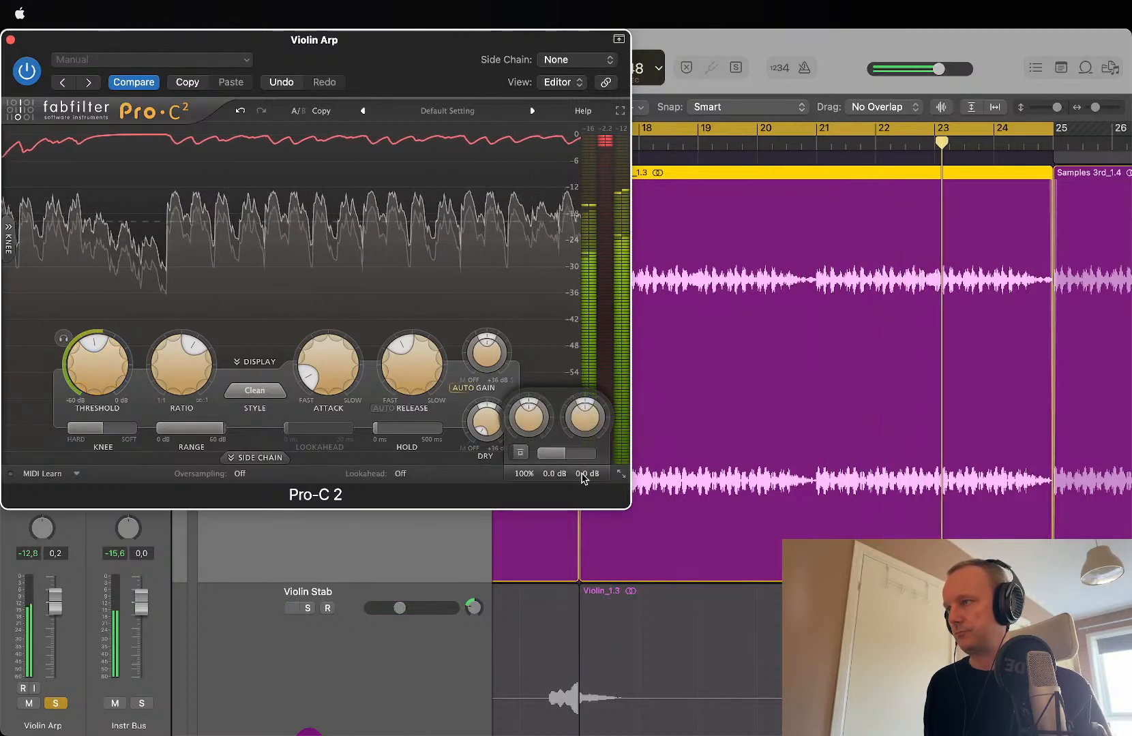
pyautogui.scroll(-2, 584, 477)
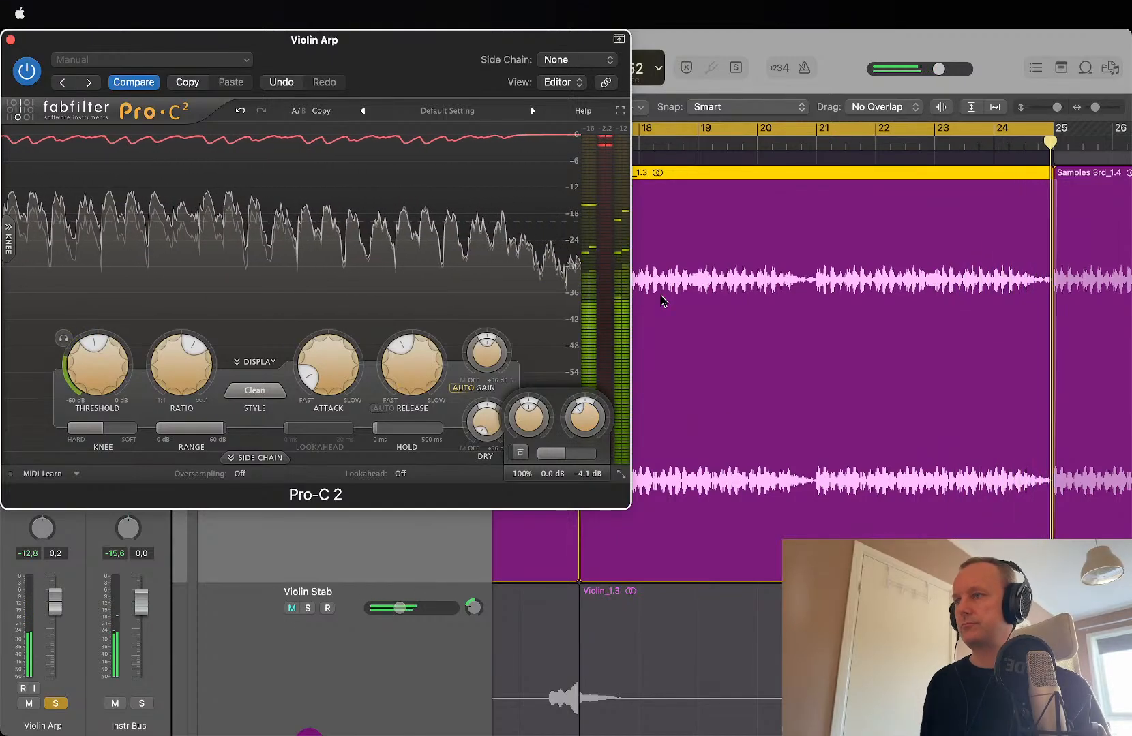
# Step: Replay the Violin Arp passage around bar 20 with Pro-C 2 enabled and bypassed to compare loudness, leaving it enabled
pyautogui.click(749, 142)
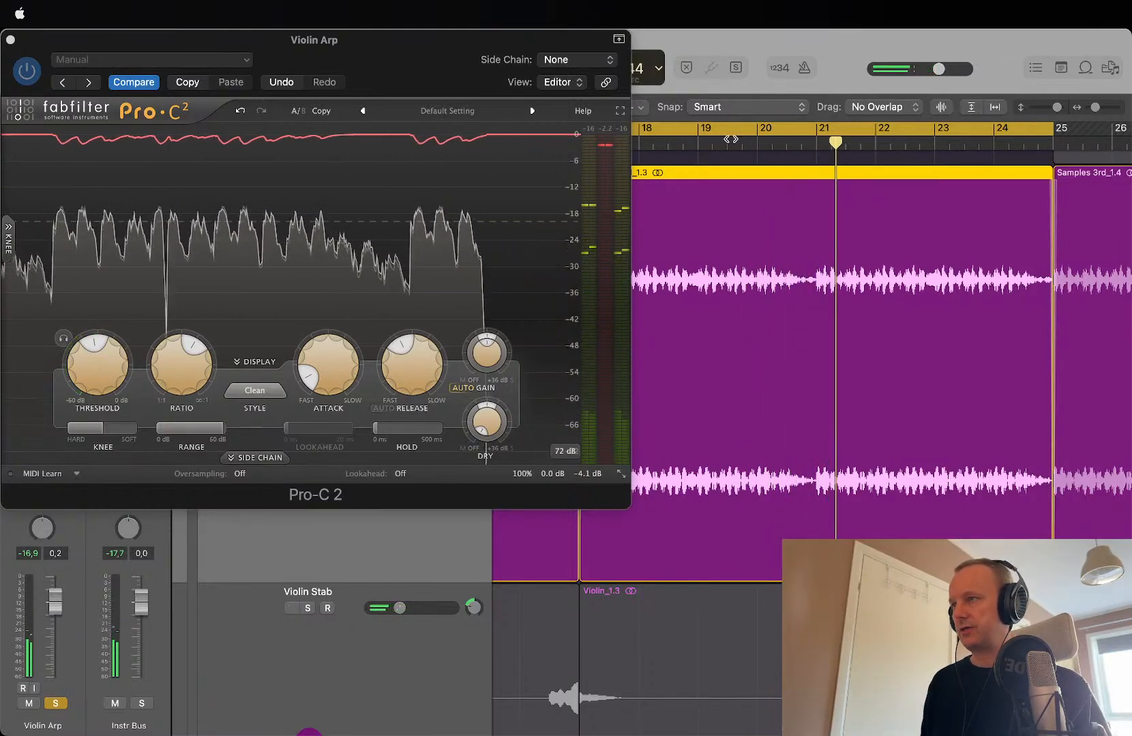
pyautogui.moveTo(794, 148); pyautogui.dragTo(757, 148)
pyautogui.scroll(-1, 742, 148)
pyautogui.press('space')
pyautogui.press('space')
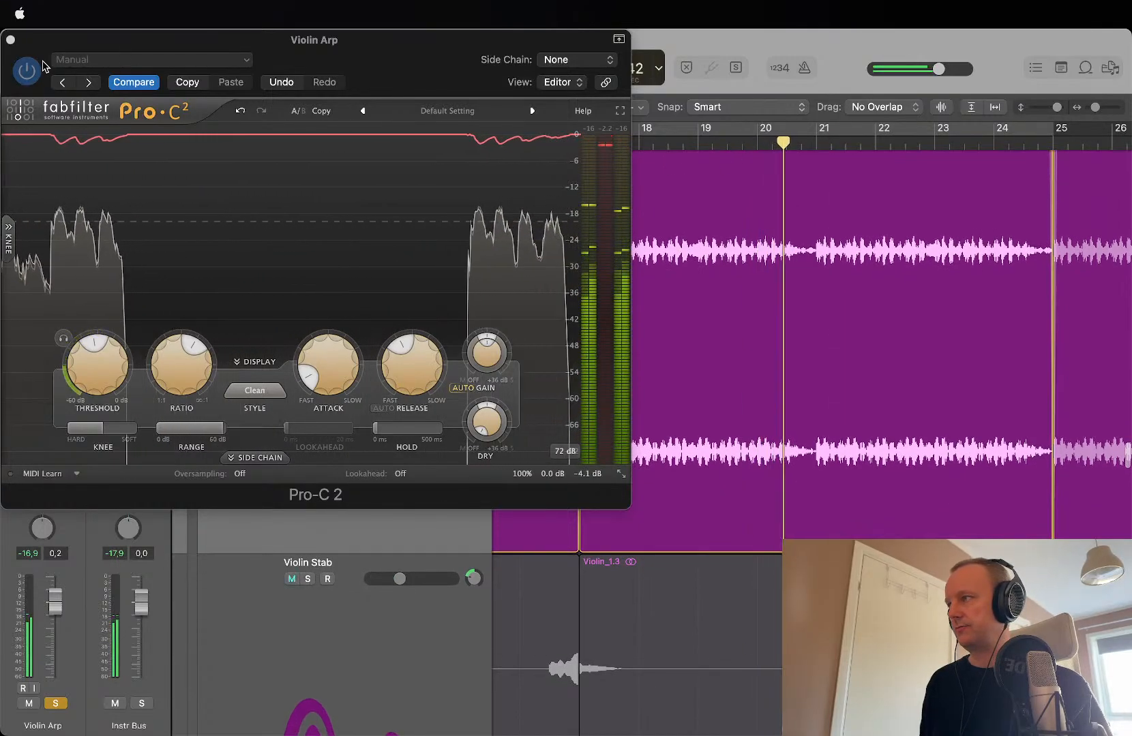
pyautogui.click(29, 70)
pyautogui.click(752, 143)
pyautogui.press('space')
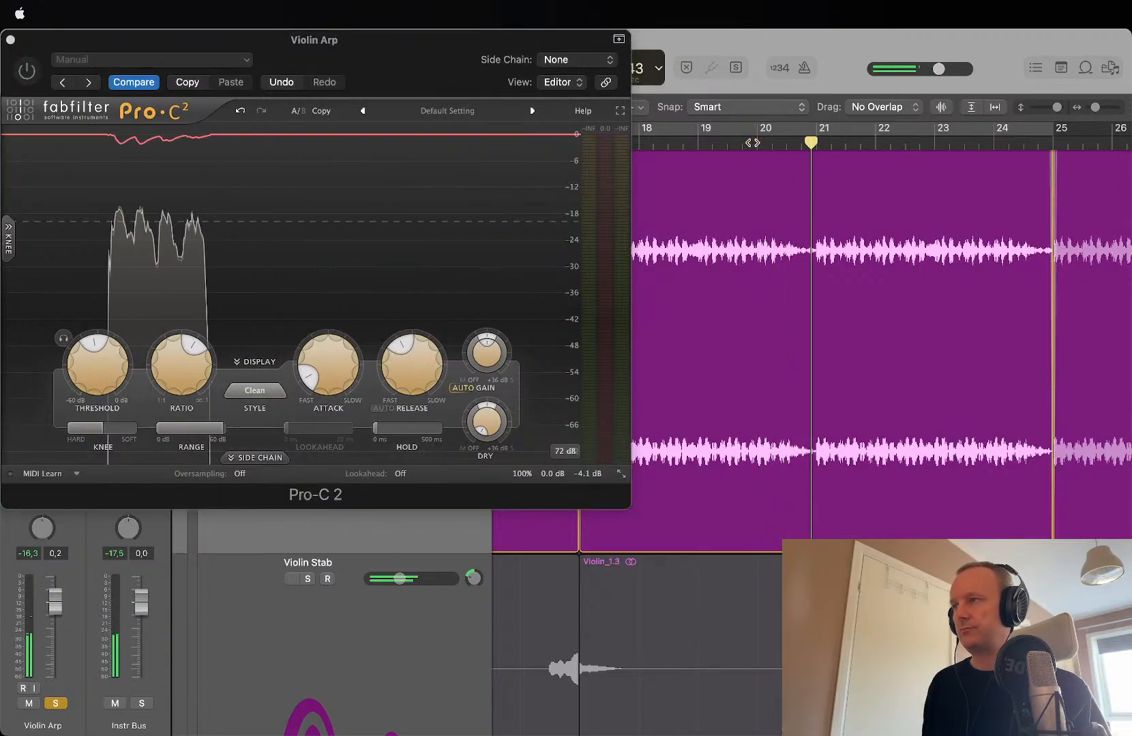
pyautogui.press('space')
pyautogui.click(30, 77)
pyautogui.press('space')
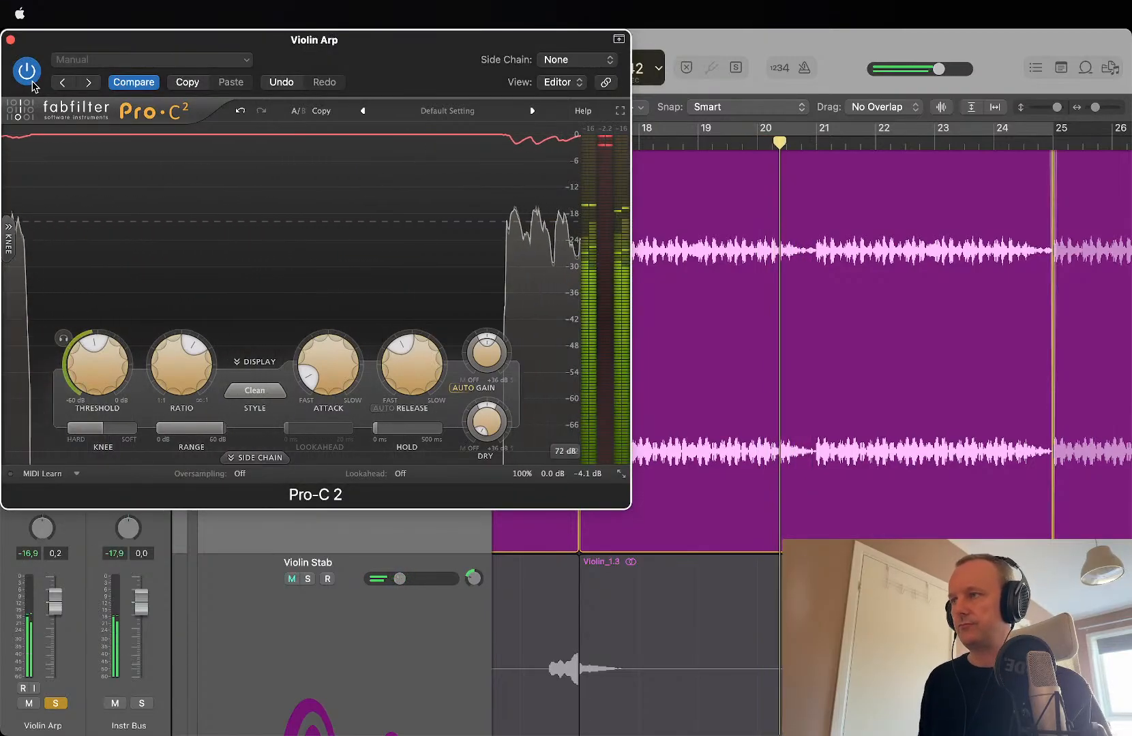
pyautogui.press('space')
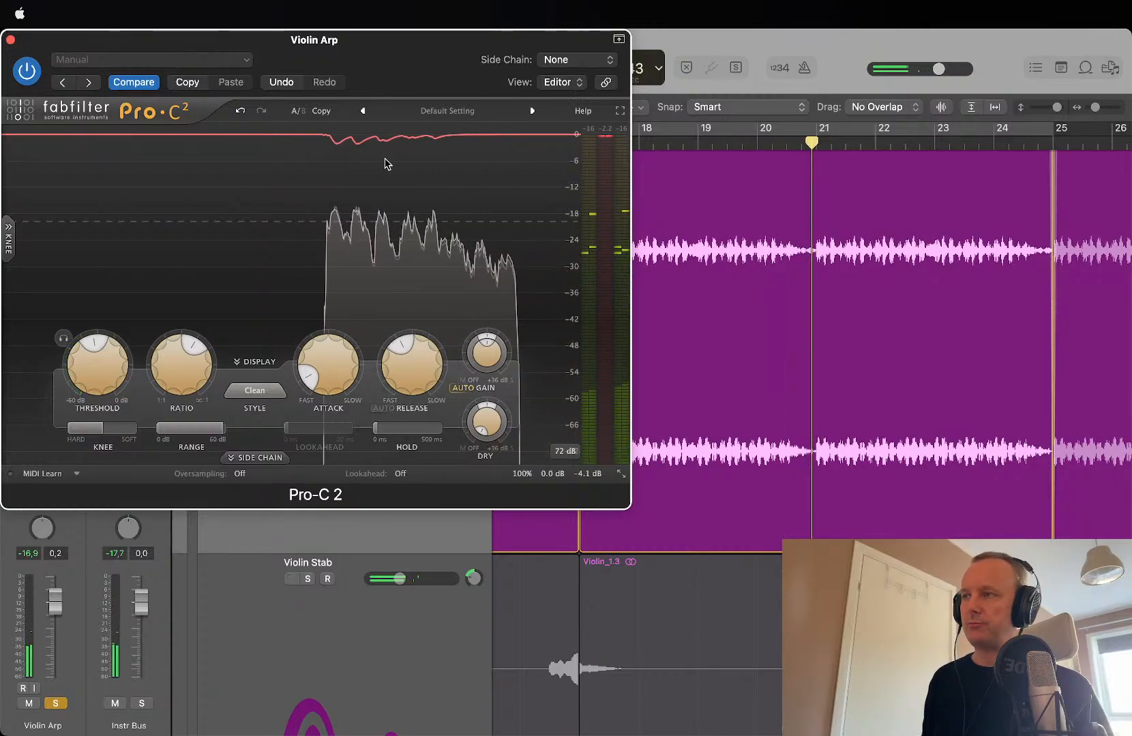
# Step: Close the Violin Arp Pro-C 2 window and play the full mix from bar 17 with all solos cleared
pyautogui.click(10, 40)
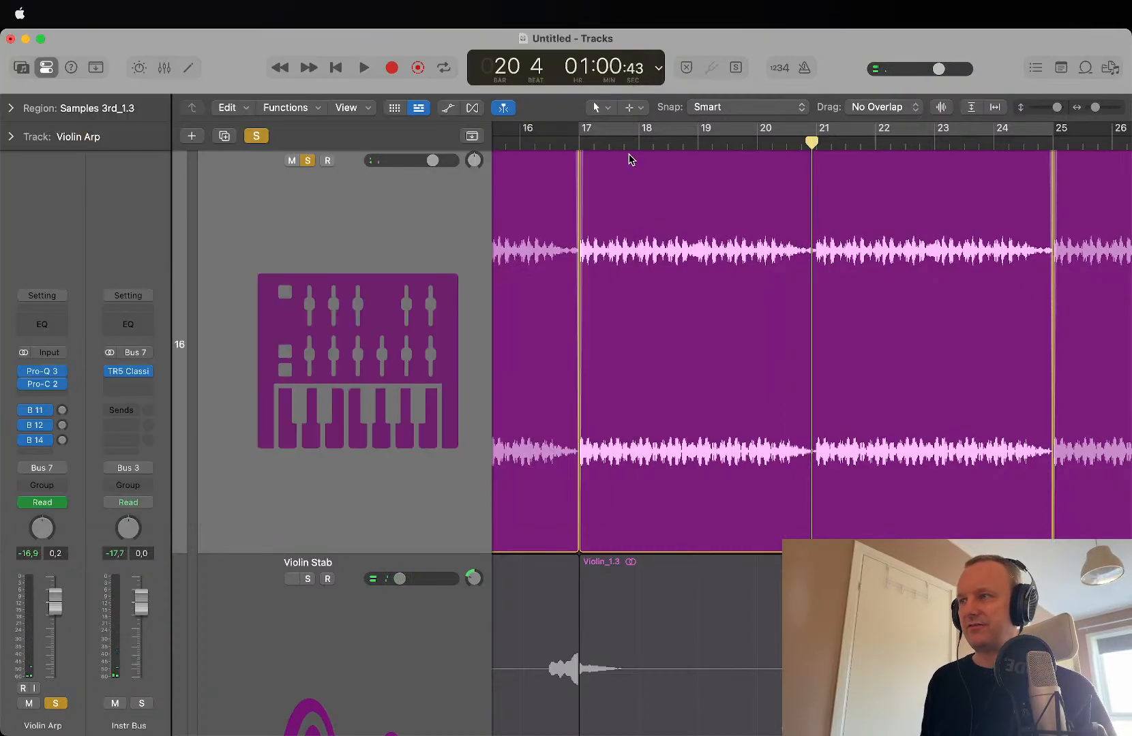
pyautogui.click(580, 142)
pyautogui.click(256, 135)
pyautogui.press('space')
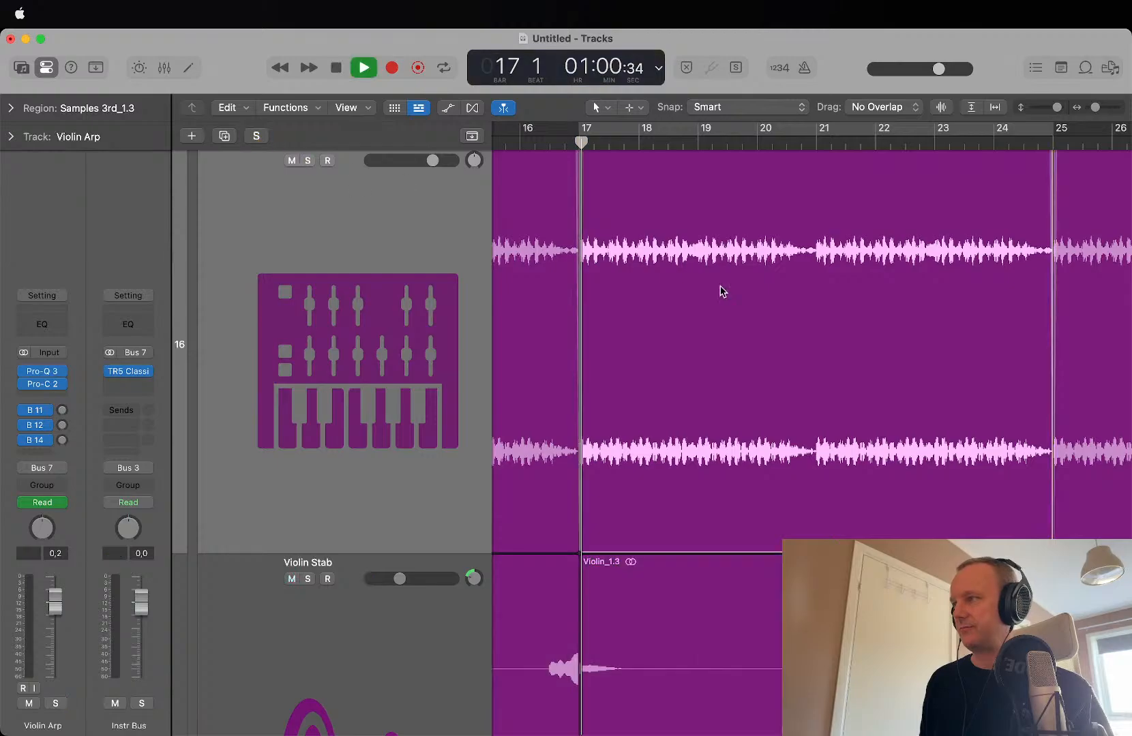
# Step: Select the Synth Arp track and insert a stereo Pro-C 2 in its first audio effect slot
pyautogui.scroll(3, 784, 374)
pyautogui.scroll(-4, 786, 374)
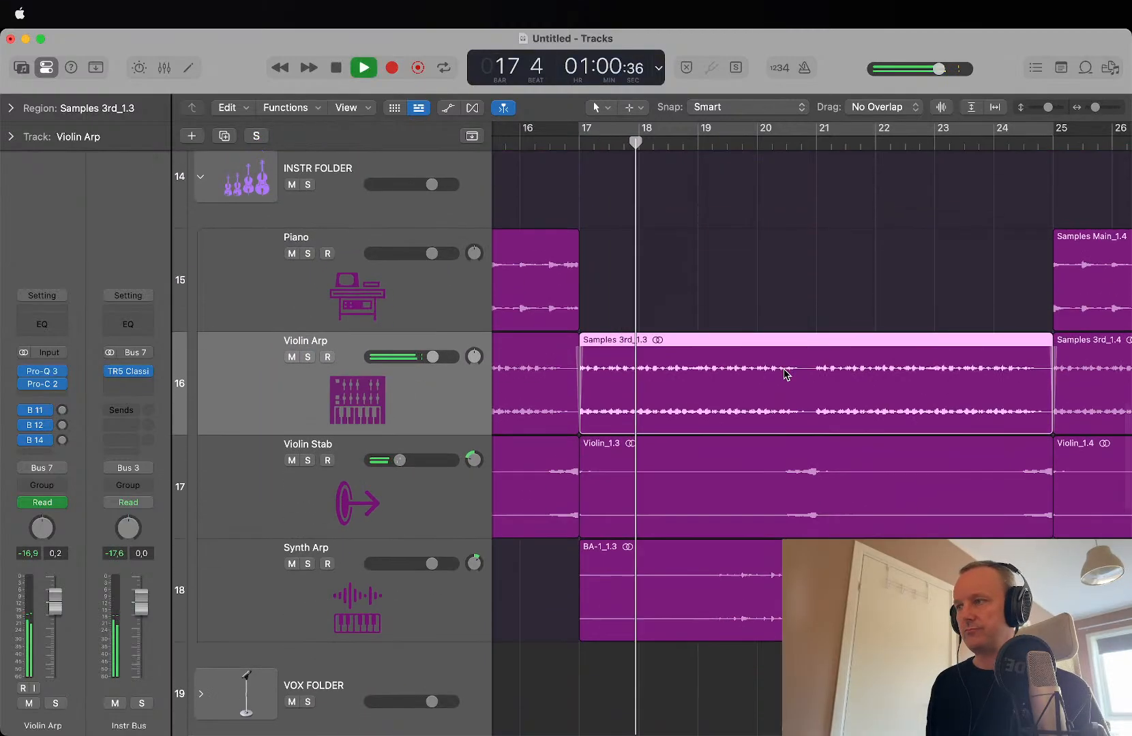
pyautogui.scroll(1, 777, 321)
pyautogui.click(771, 298)
pyautogui.scroll(-1, 772, 299)
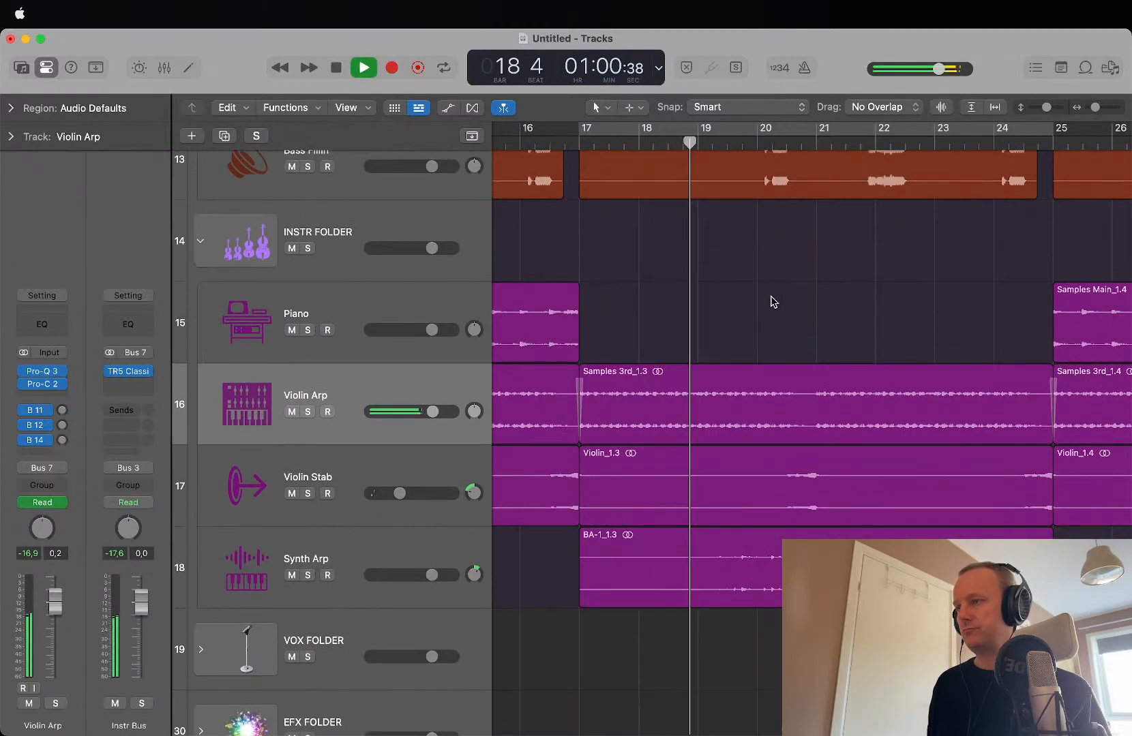
pyautogui.scroll(5, 772, 300)
pyautogui.scroll(-10, 773, 302)
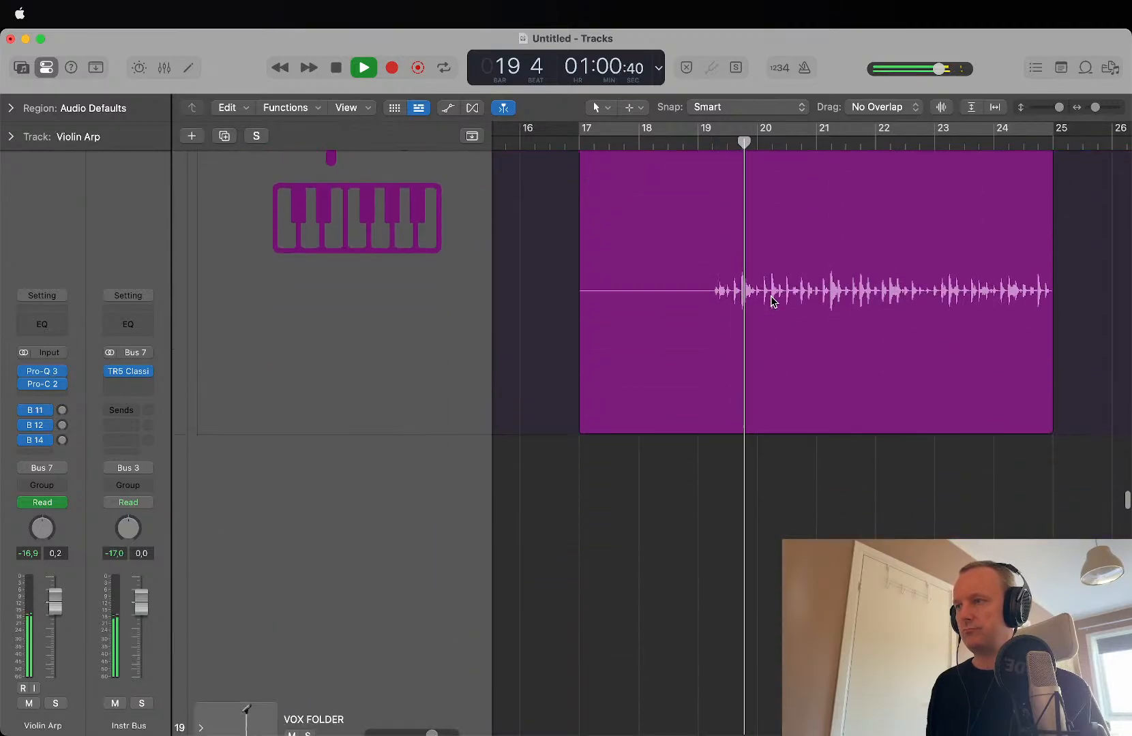
pyautogui.scroll(5, 773, 300)
pyautogui.scroll(-4, 773, 301)
pyautogui.click(252, 430)
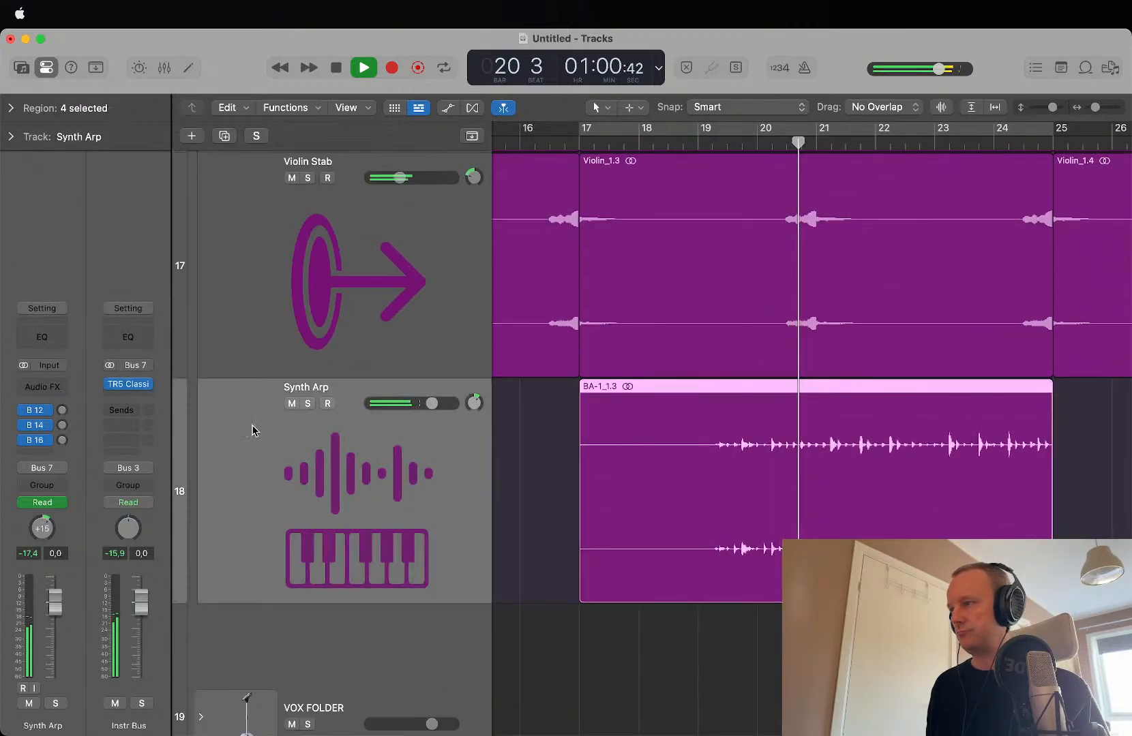
pyautogui.click(50, 387)
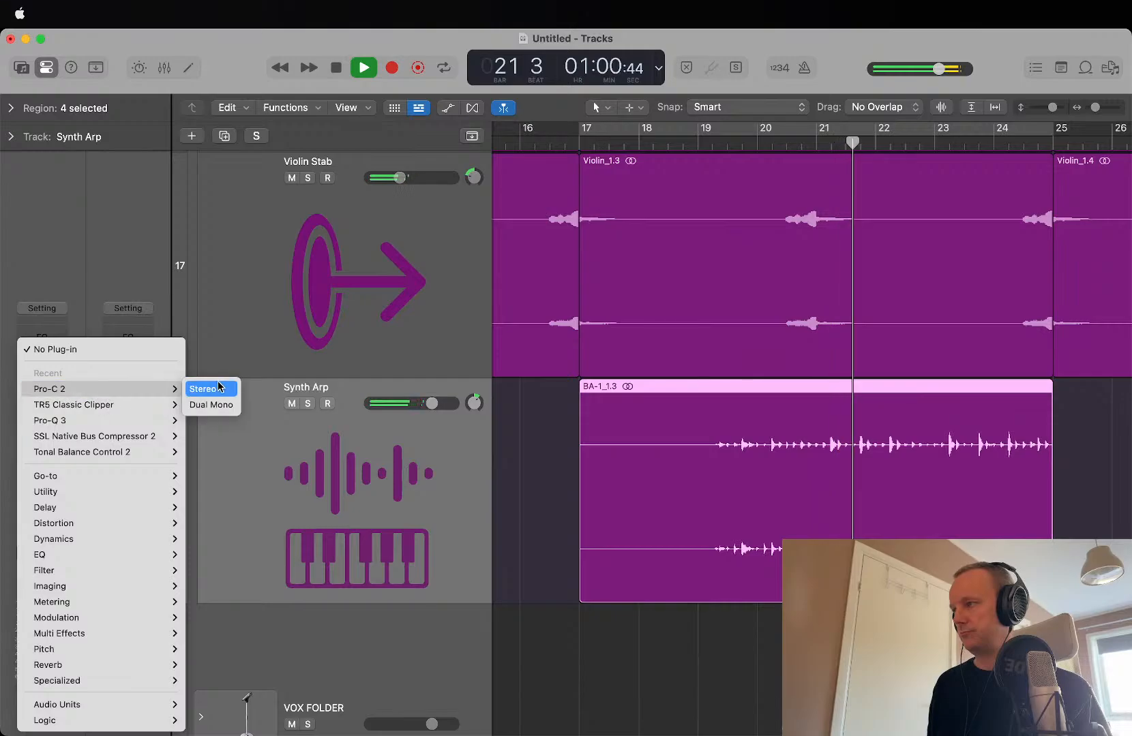
pyautogui.click(217, 387)
# Step: Set the Synth Arp Pro-C 2 attack to 0.005 ms and threshold to about -24 dB, and move its window clear of the regions
pyautogui.moveTo(684, 536); pyautogui.dragTo(682, 547)
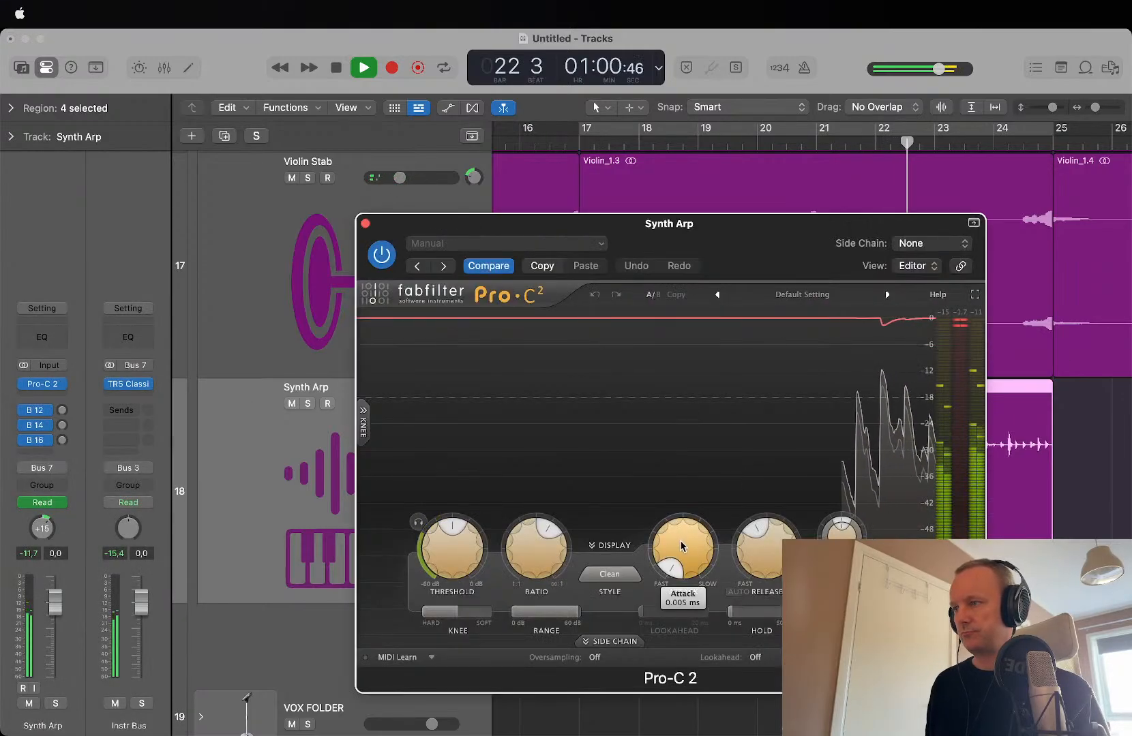
pyautogui.moveTo(460, 537); pyautogui.dragTo(461, 557)
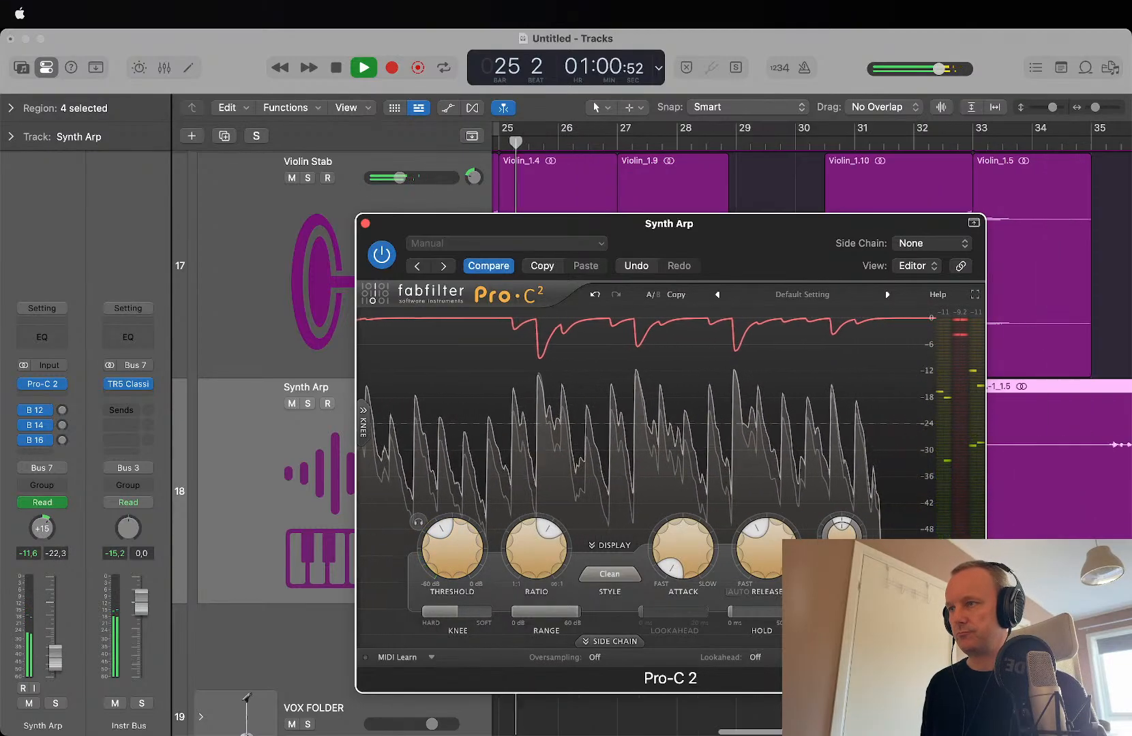
pyautogui.moveTo(707, 236); pyautogui.dragTo(310, 329)
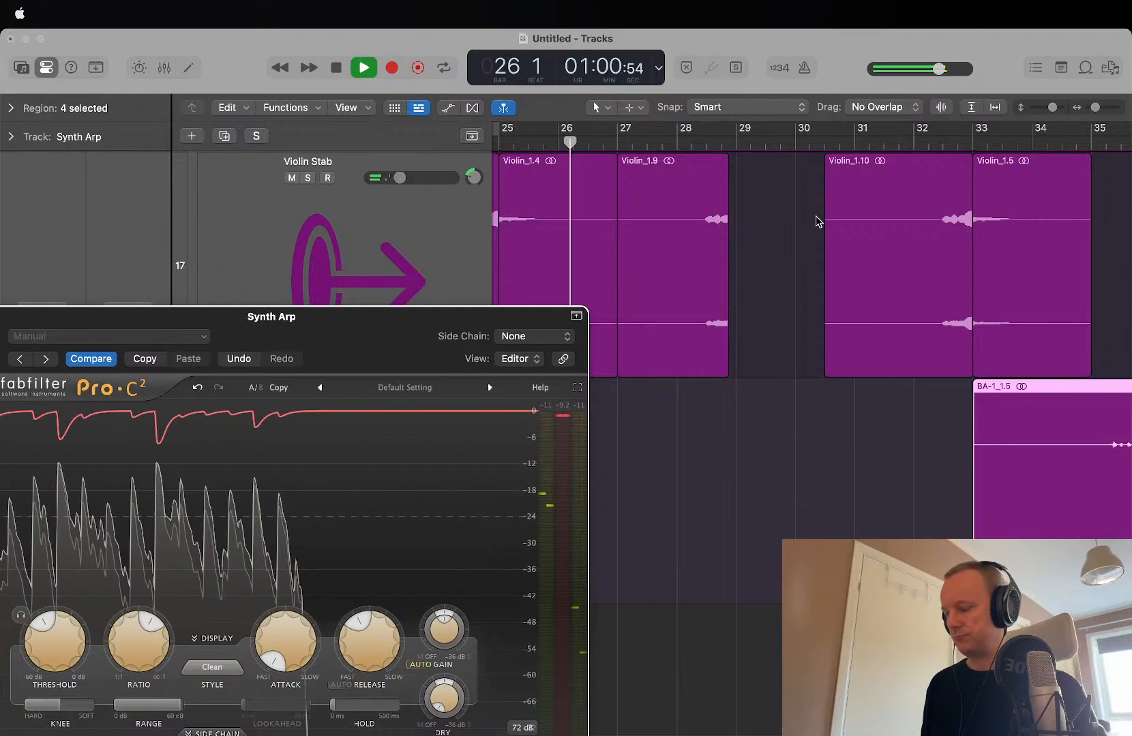
# Step: Play the Synth Arp region from about bar 36 and check the track's volume automation
pyautogui.scroll(-5, 816, 222)
pyautogui.click(723, 141)
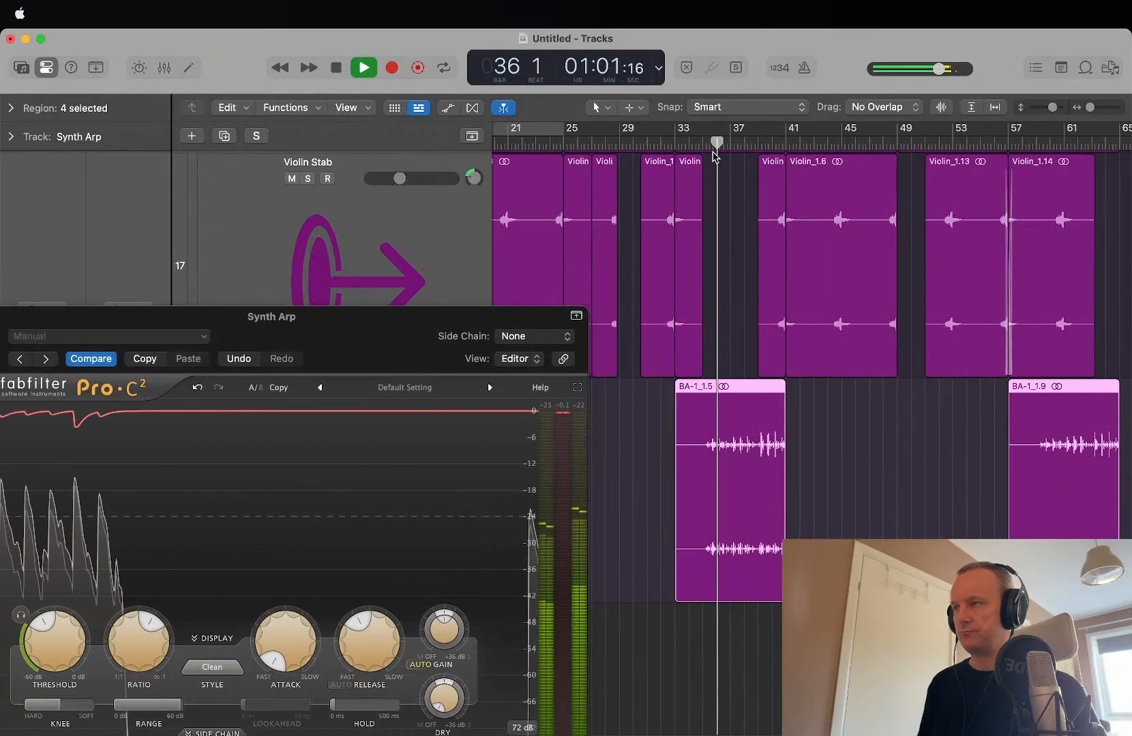
pyautogui.press('a')
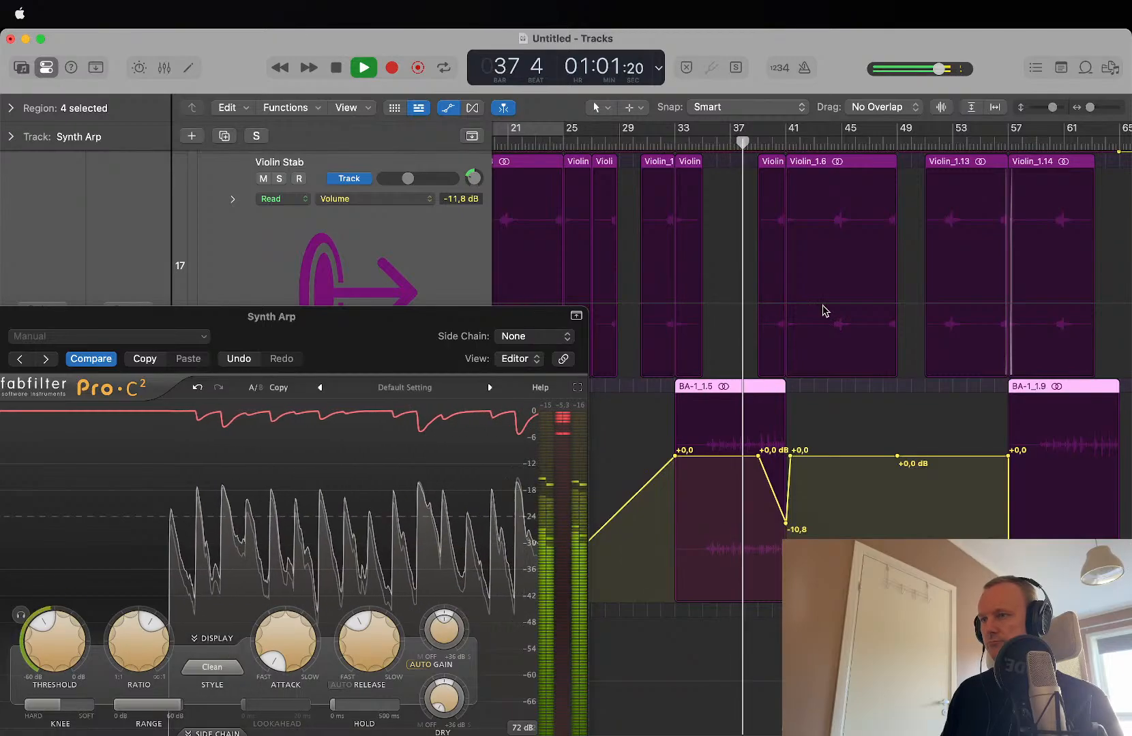
pyautogui.press('a')
pyautogui.scroll(-3, 824, 311)
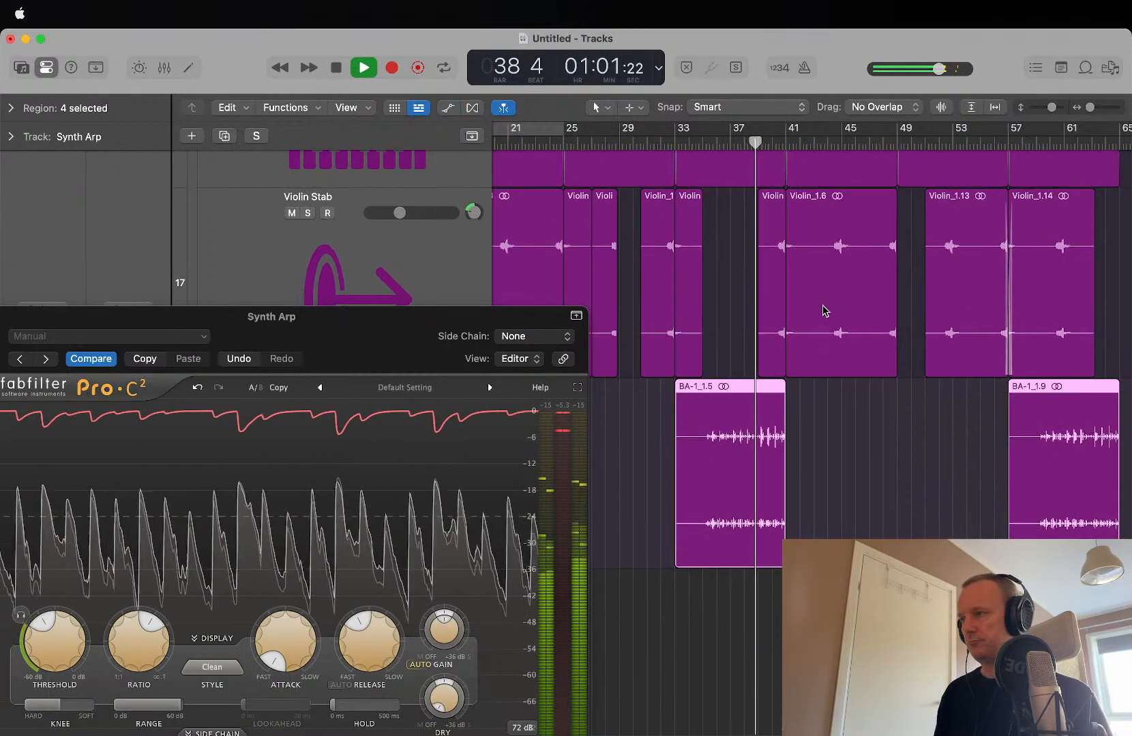
# Step: Set the Synth Arp Pro-C 2 output level to -3.2 dB and close its window
pyautogui.moveTo(458, 326); pyautogui.dragTo(495, 93)
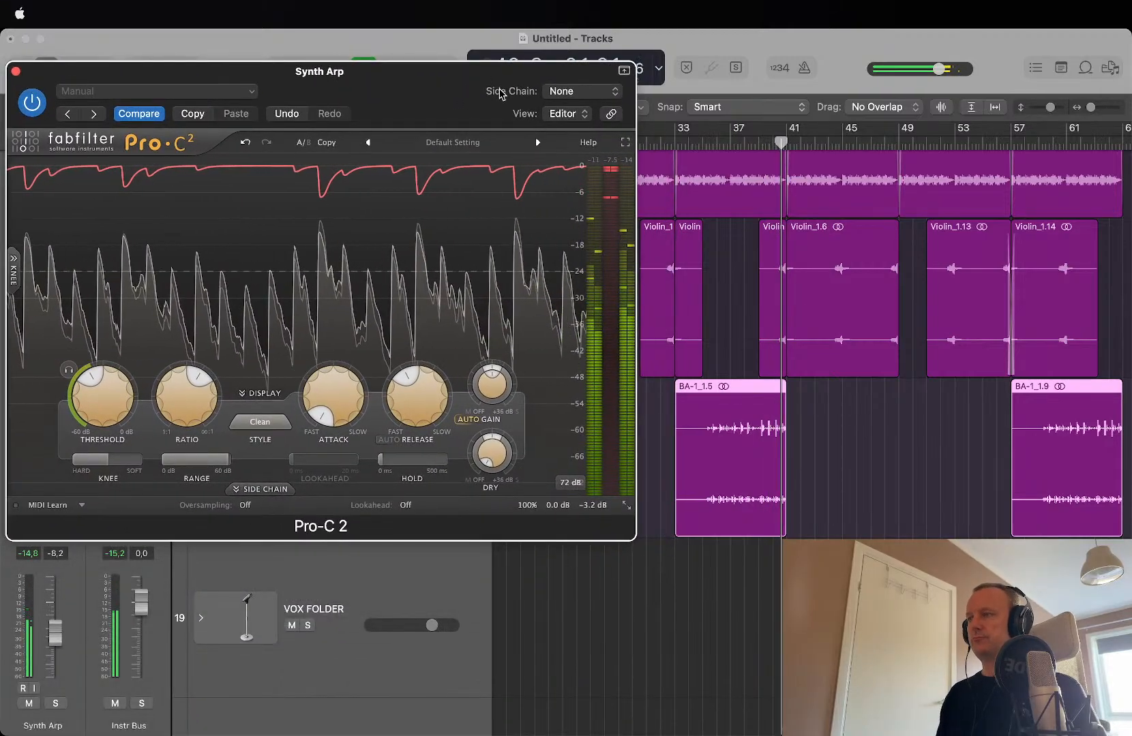
pyautogui.click(285, 116)
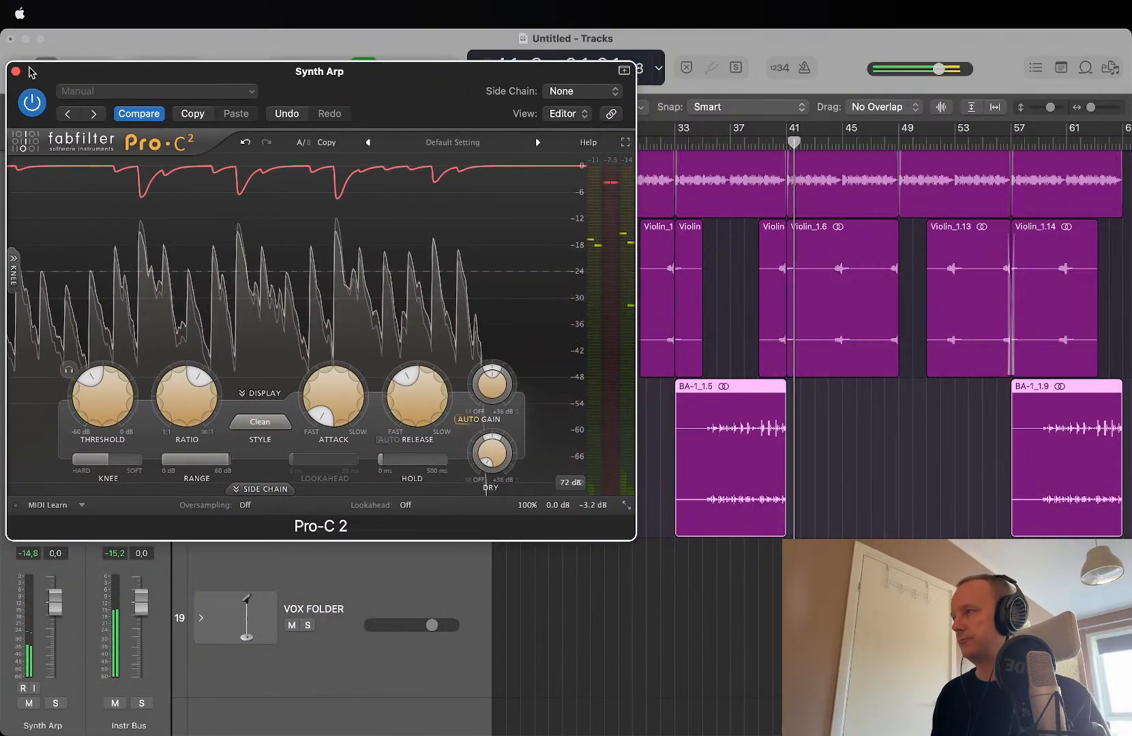
pyautogui.click(15, 71)
# Step: Select the Piano track and insert a stereo Pro-C 2 after Pro-Q 3
pyautogui.press('super+Up')
pyautogui.press('super+Up')
pyautogui.press('super+Up')
pyautogui.press('super+Left')
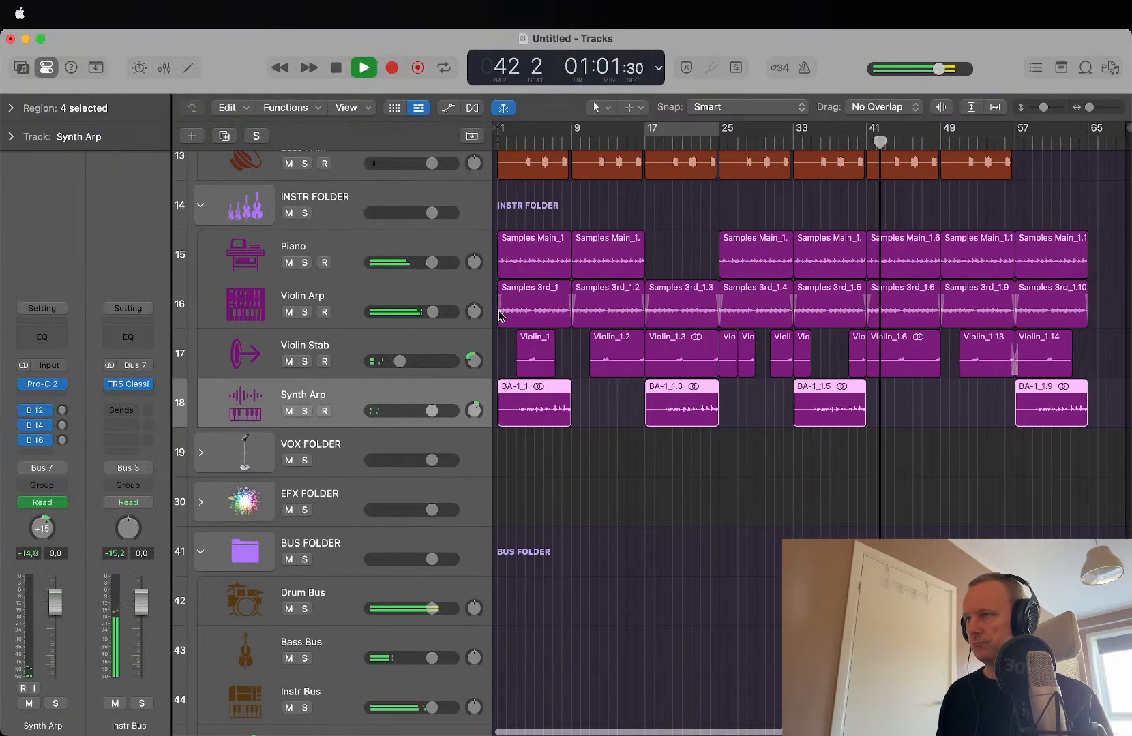
pyautogui.click(785, 476)
pyautogui.click(395, 254)
pyautogui.press('z')
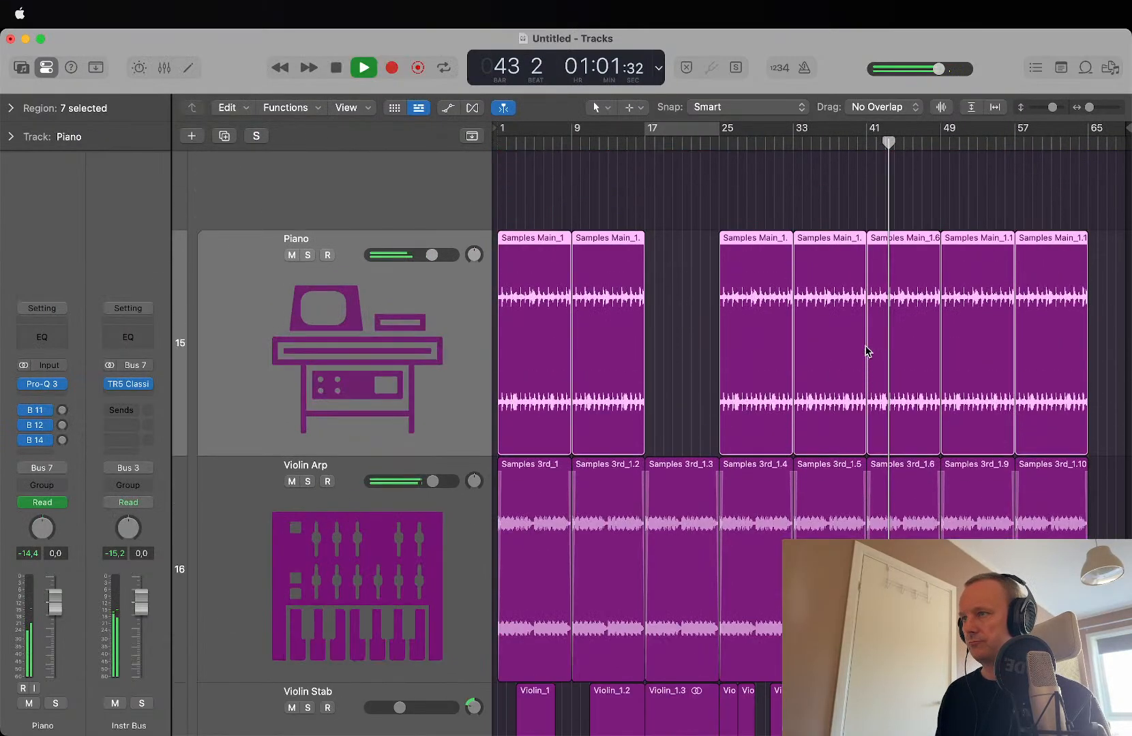
pyautogui.press('z')
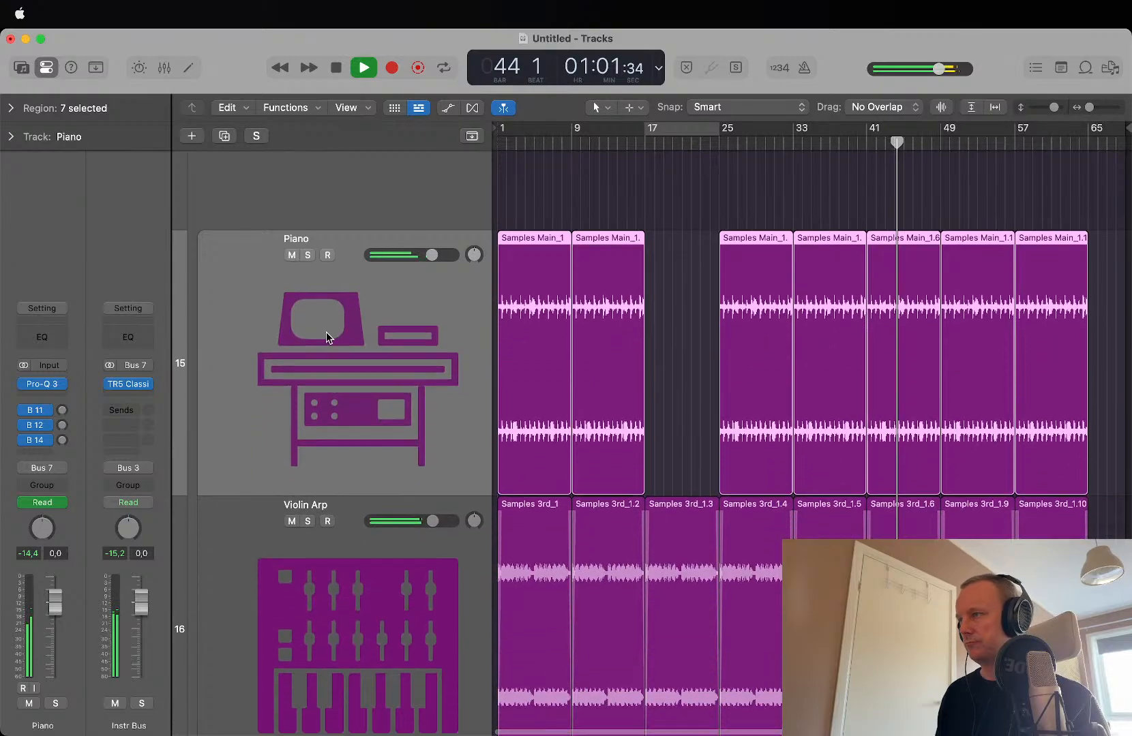
pyautogui.click(58, 394)
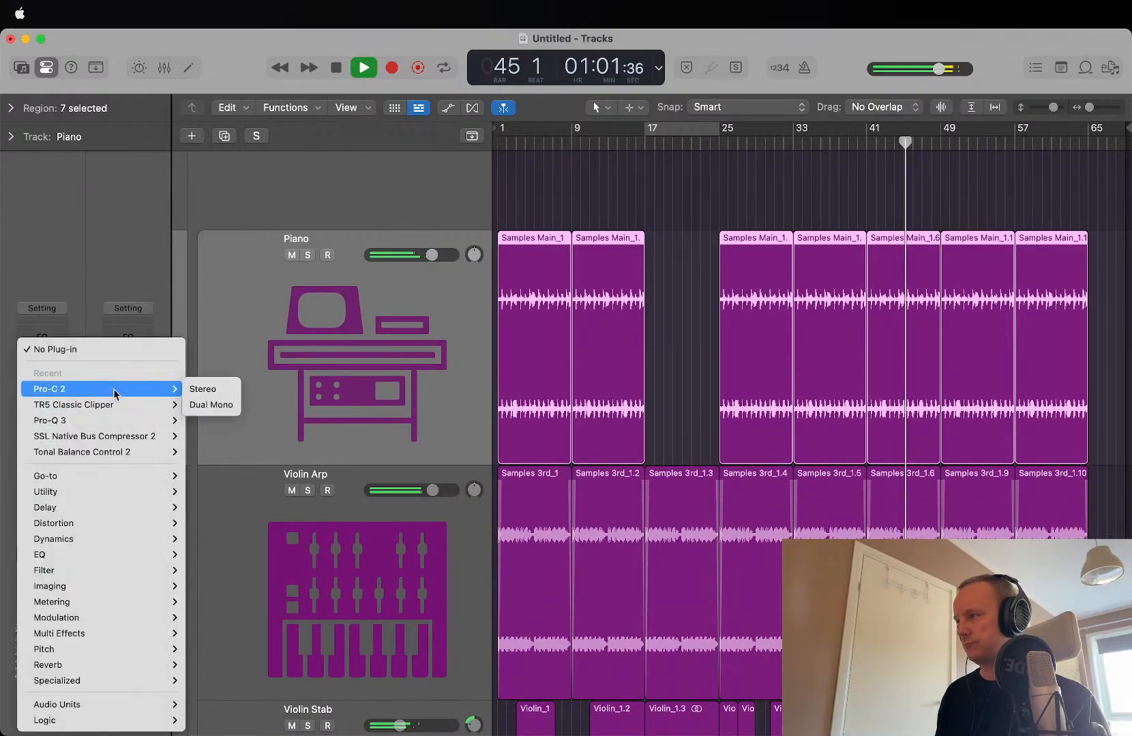
pyautogui.click(208, 389)
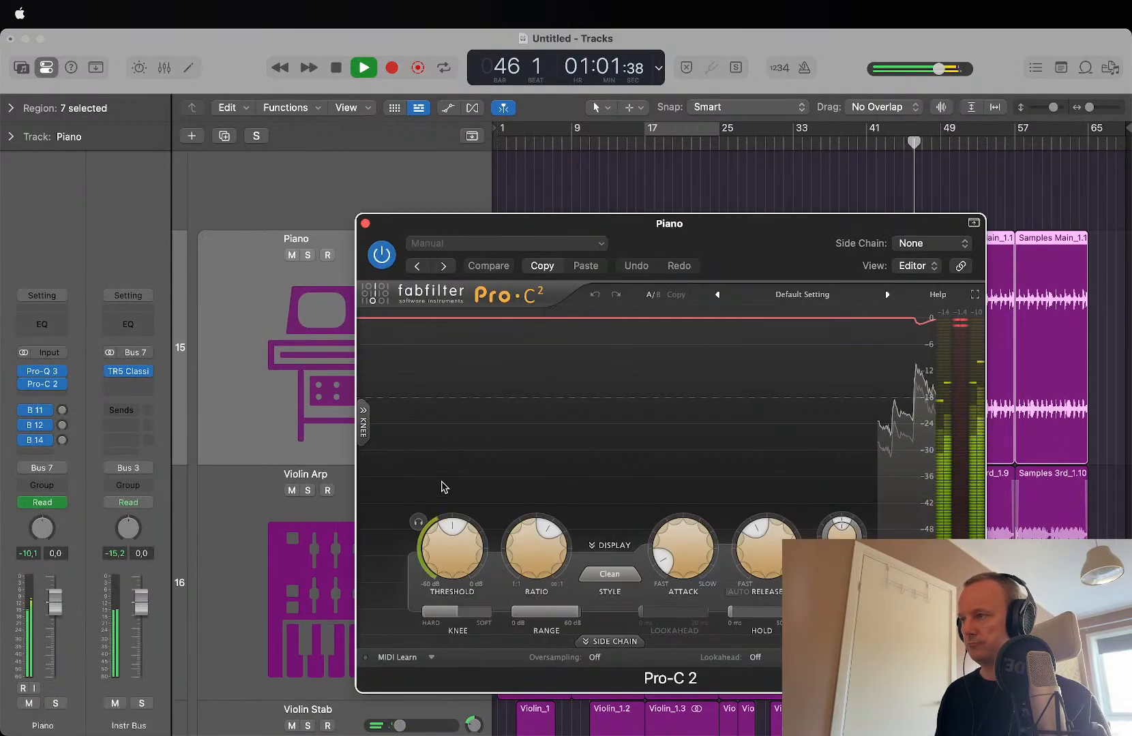
# Step: Lower the Piano Pro-C 2 threshold to about -20 dB, then stop playback and adjust the attack time
pyautogui.moveTo(463, 528); pyautogui.dragTo(463, 532)
pyautogui.press('space')
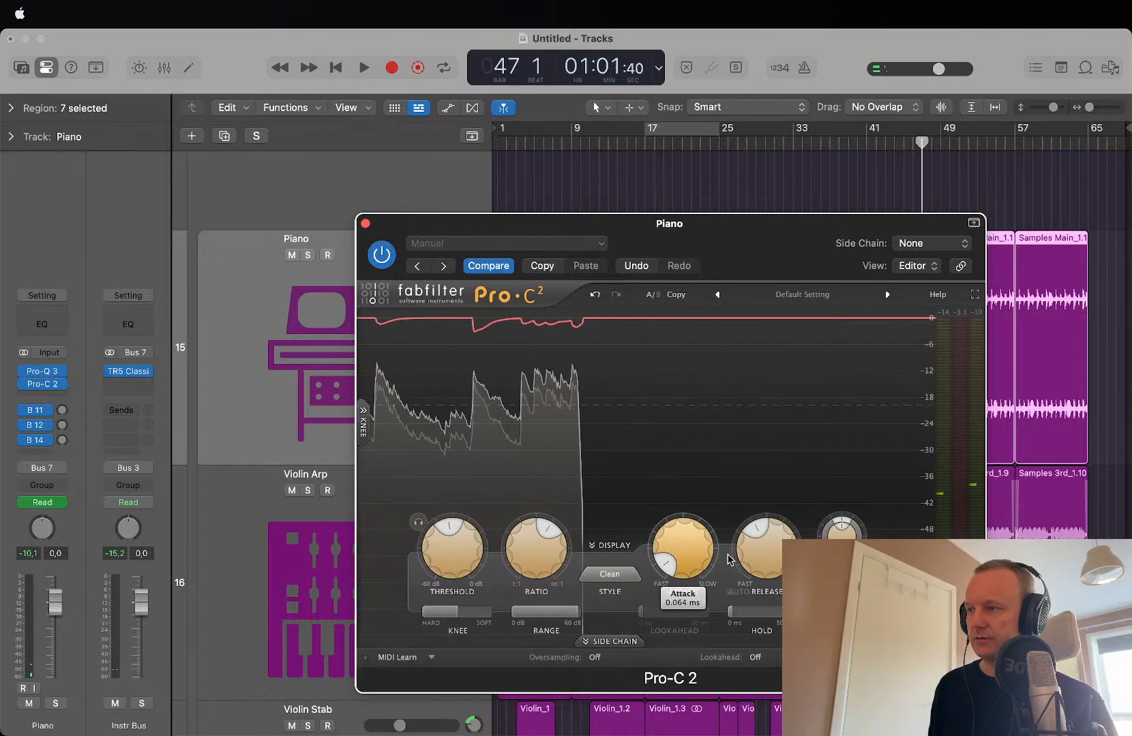
pyautogui.moveTo(771, 559)
pyautogui.moveTo(689, 560); pyautogui.dragTo(689, 556)
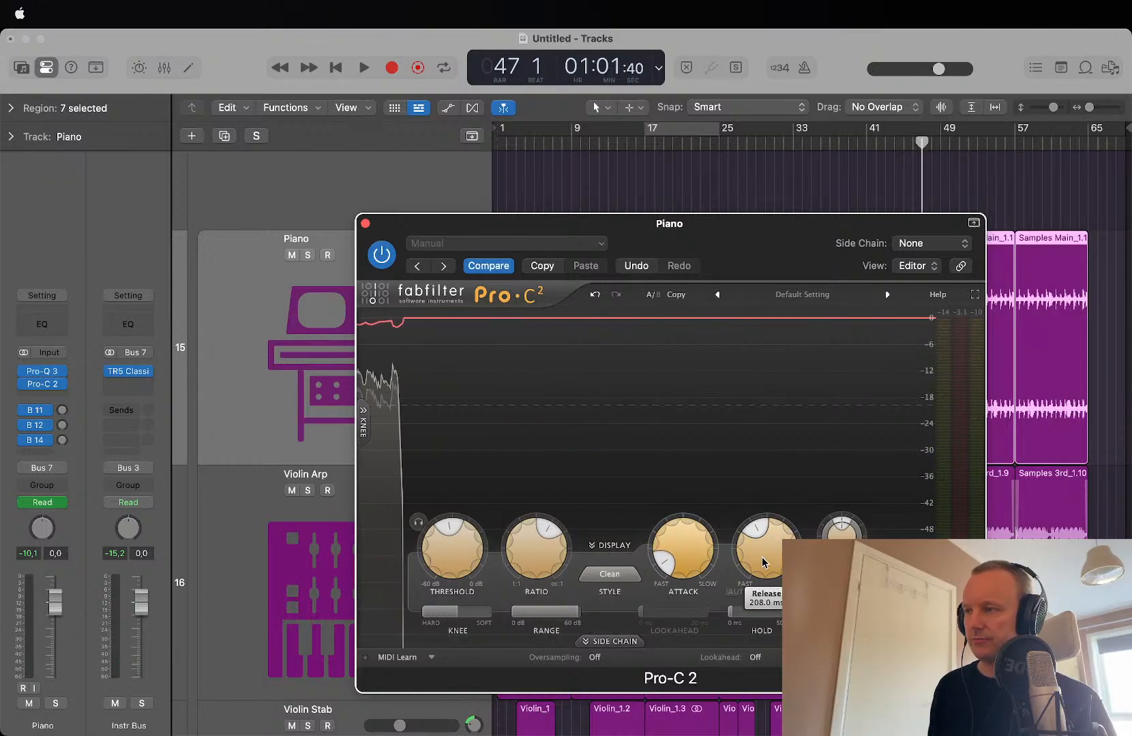
# Step: Set the Piano Pro-C 2 release to about 90 ms and resume playback
pyautogui.moveTo(765, 560); pyautogui.dragTo(765, 556)
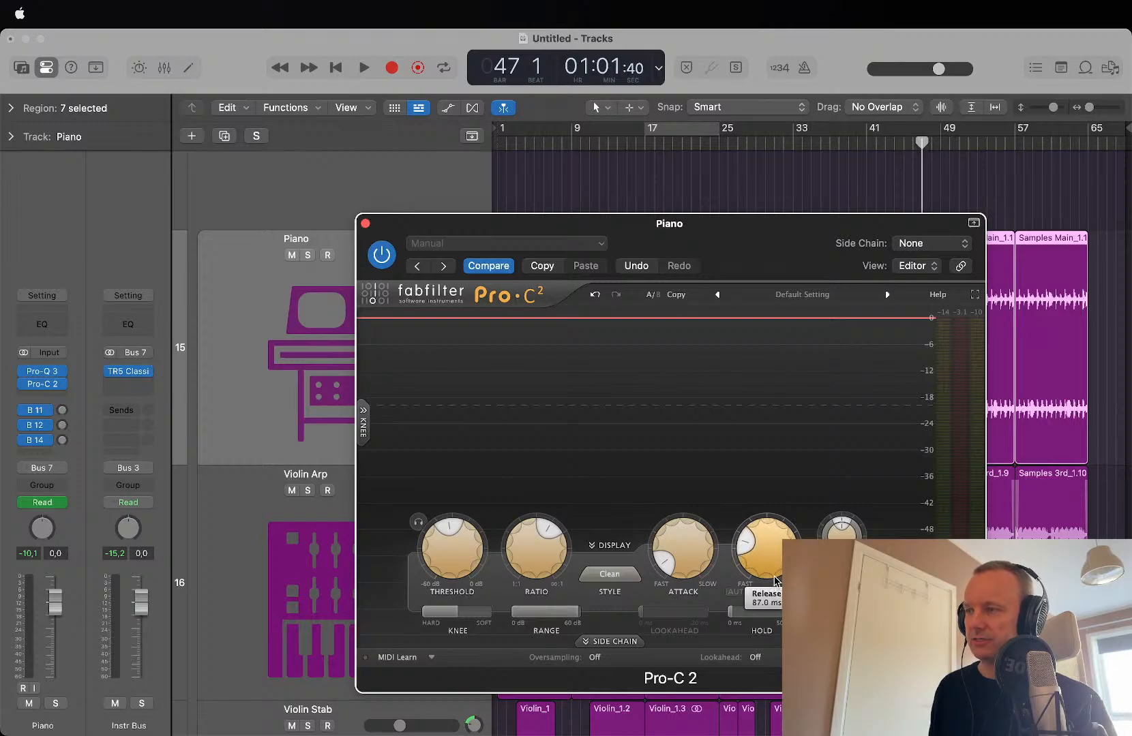
pyautogui.moveTo(775, 578); pyautogui.dragTo(771, 540)
pyautogui.press('space')
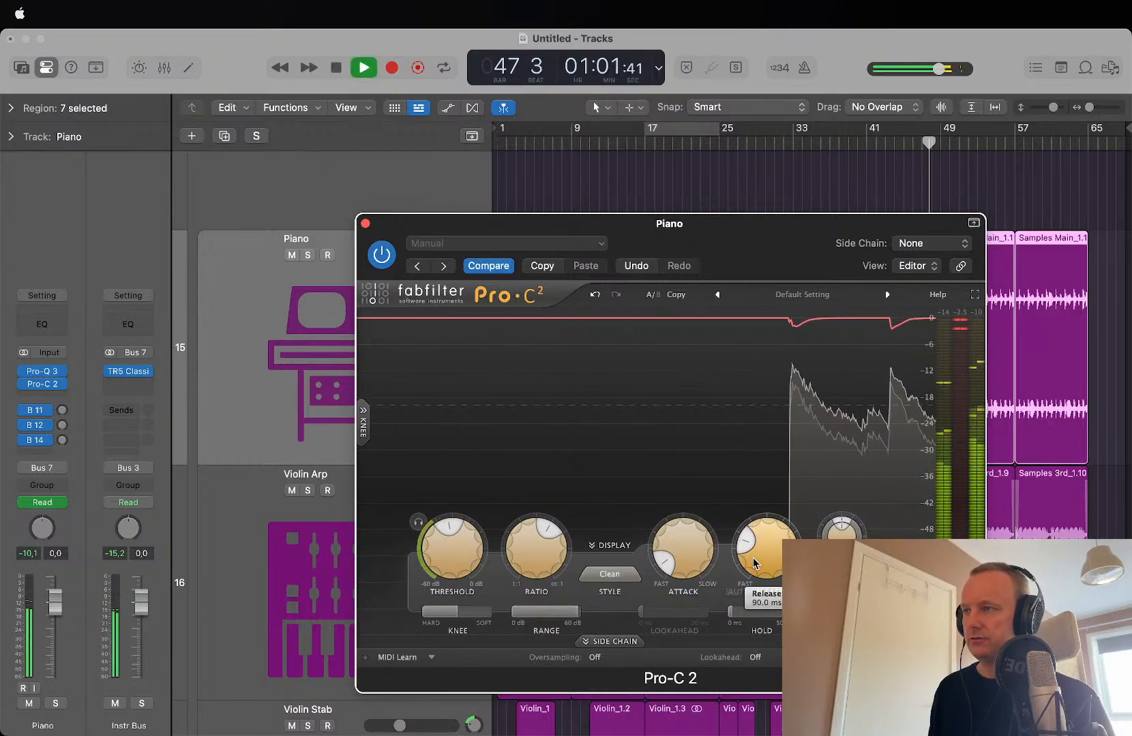
# Step: Solo the Piano track and set a cycle range from bar 25 to about bar 30, keeping the Pro-C 2 window open
pyautogui.click(307, 255)
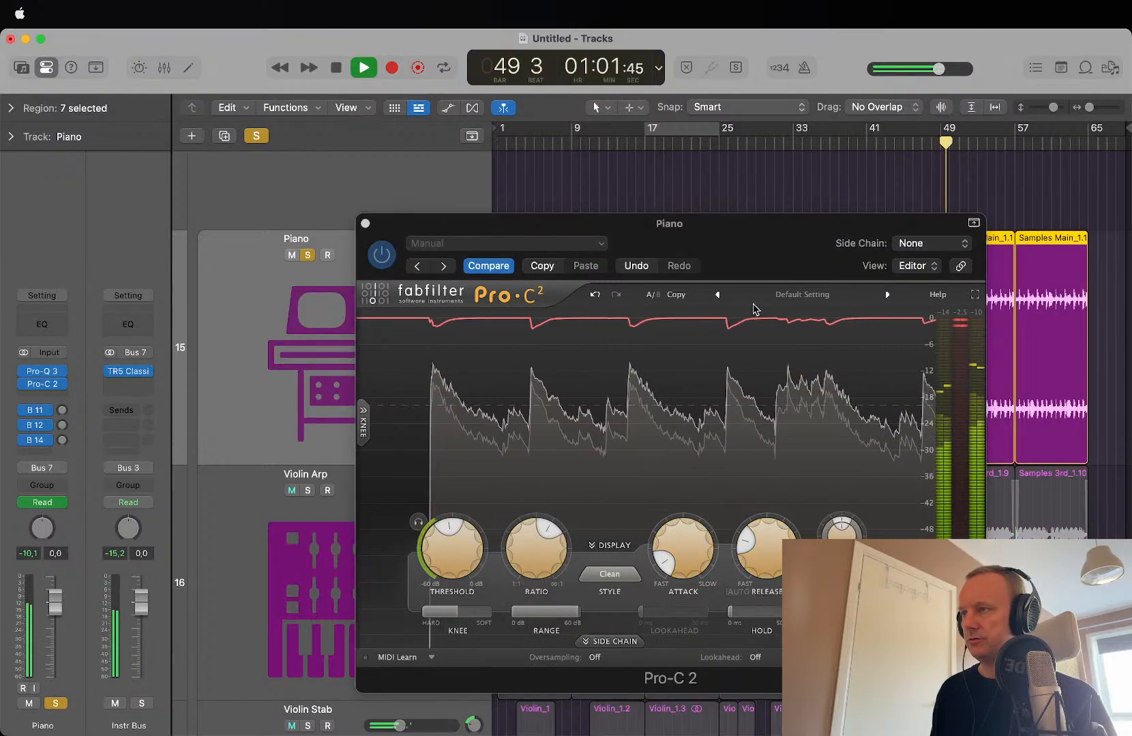
pyautogui.moveTo(757, 267); pyautogui.dragTo(713, 467)
pyautogui.click(729, 133)
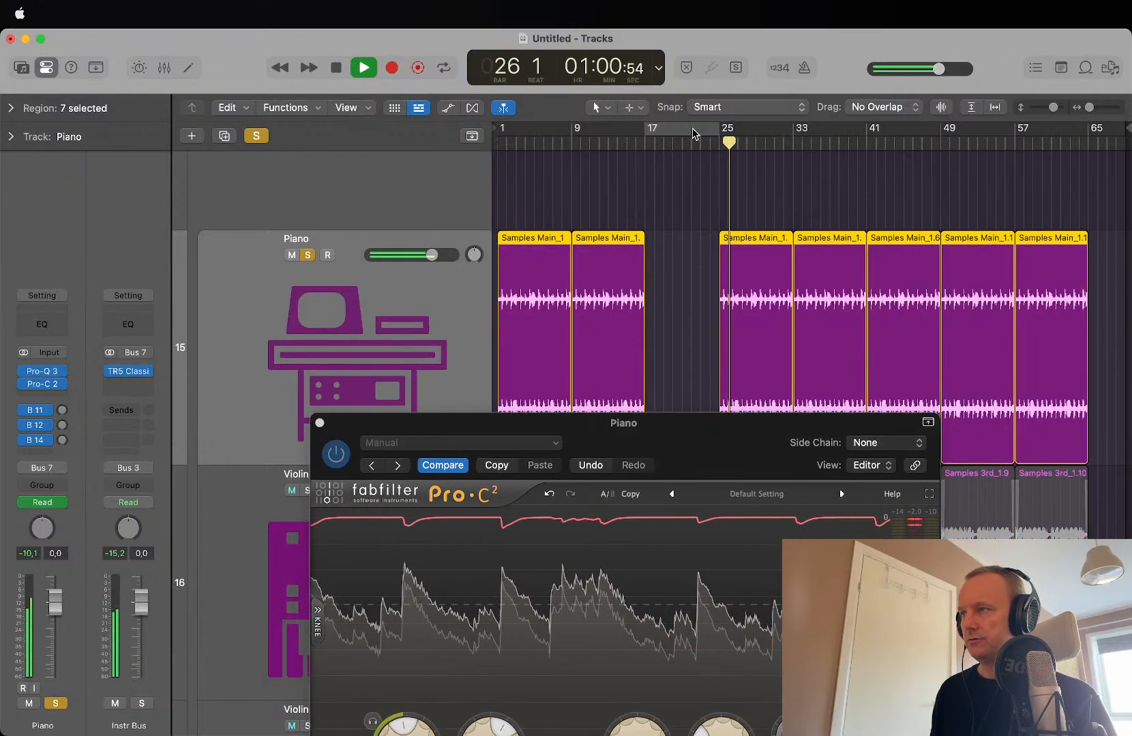
pyautogui.moveTo(693, 133); pyautogui.dragTo(764, 160)
pyautogui.moveTo(692, 133); pyautogui.dragTo(721, 161)
pyautogui.moveTo(728, 445); pyautogui.dragTo(680, 258)
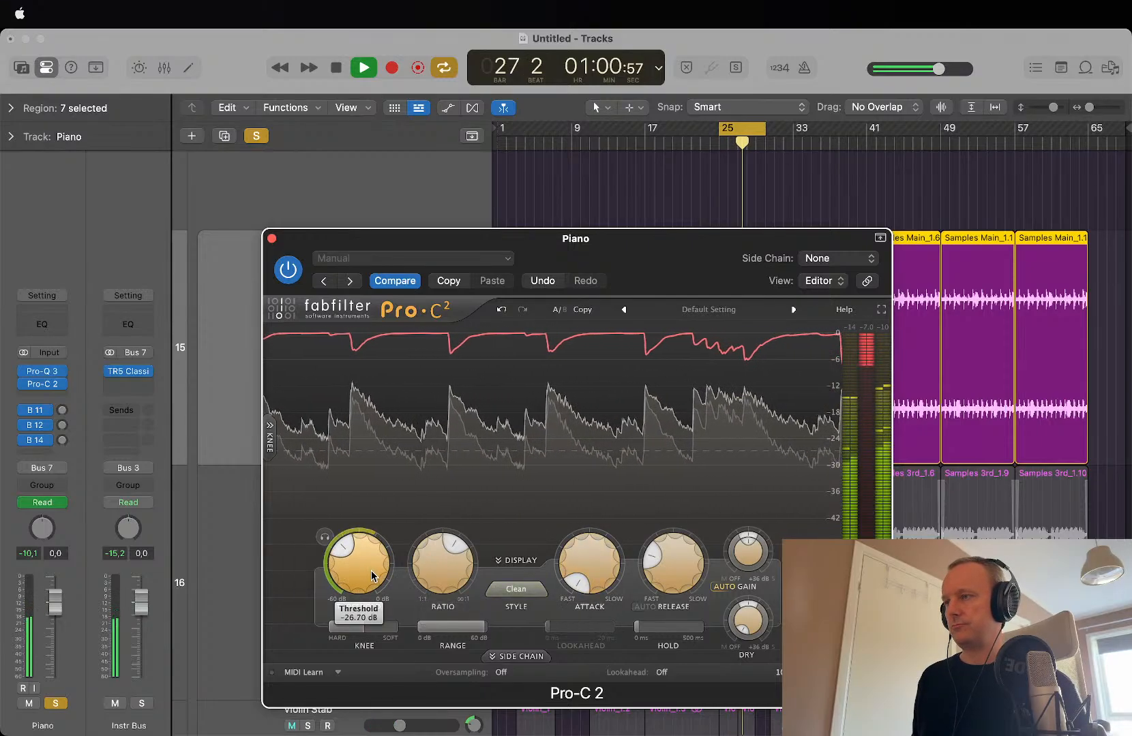
# Step: Set the Piano Pro-C 2 to Opto style with a faster release, and bypass and re-enable it to compare the sound
pyautogui.moveTo(691, 561)
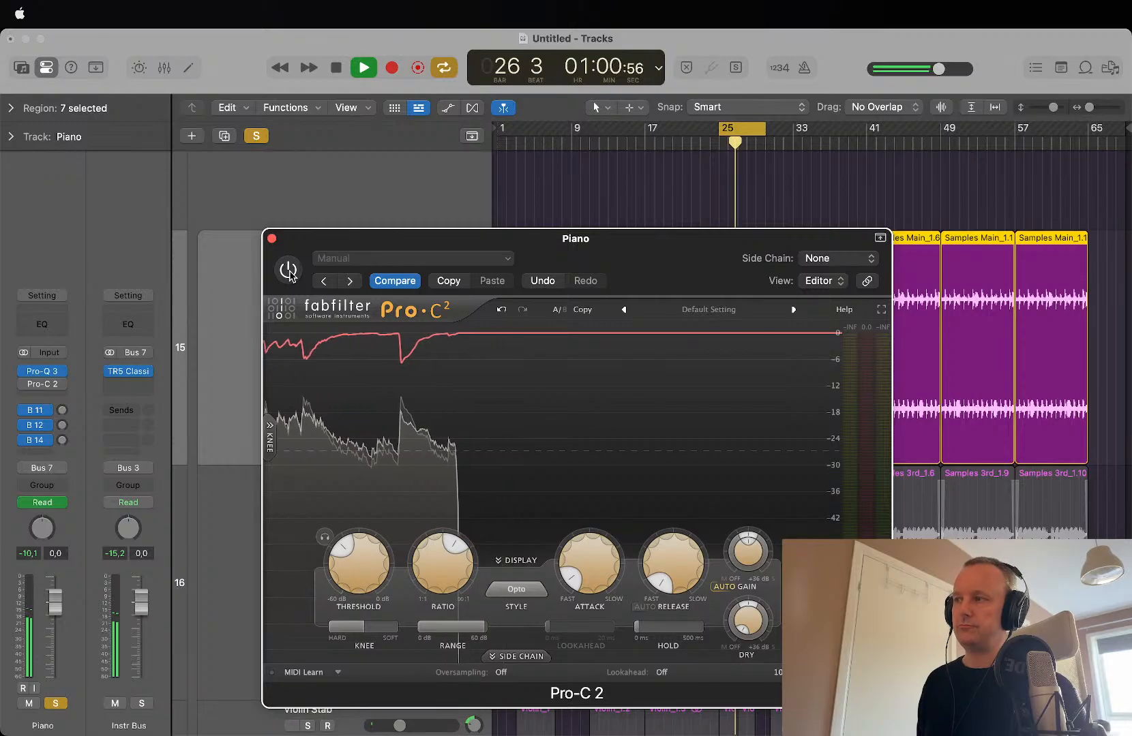
pyautogui.click(288, 271)
pyautogui.press('space')
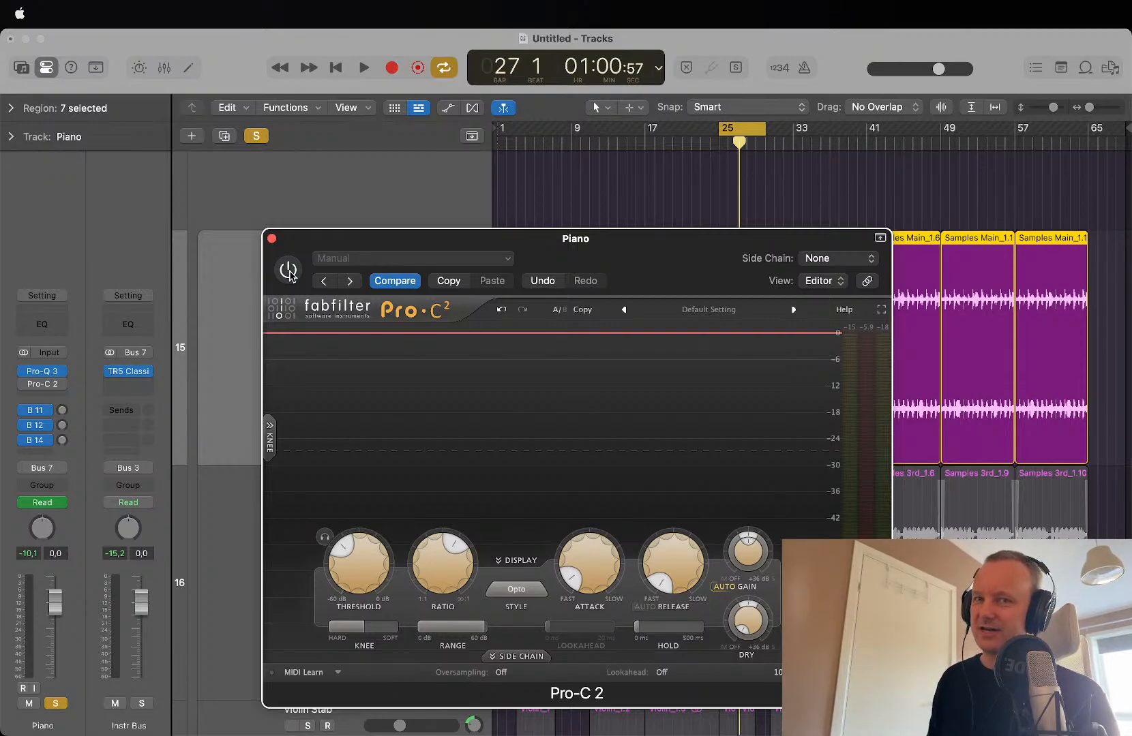
pyautogui.press('space')
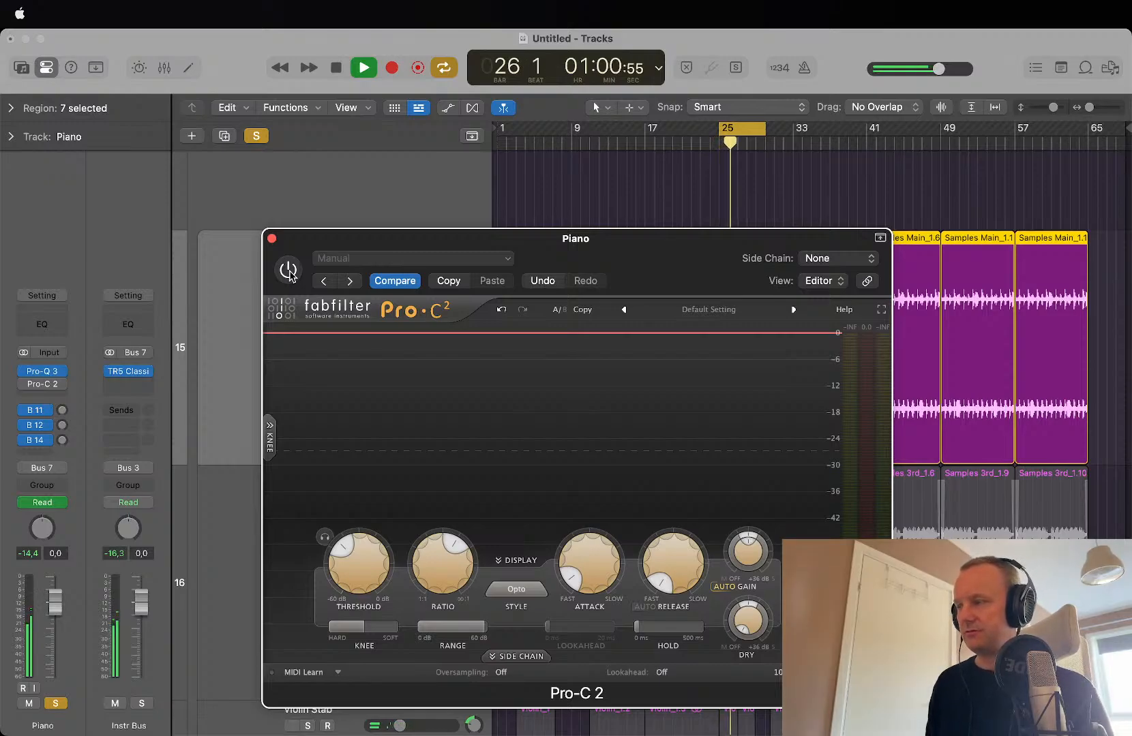
pyautogui.click(289, 271)
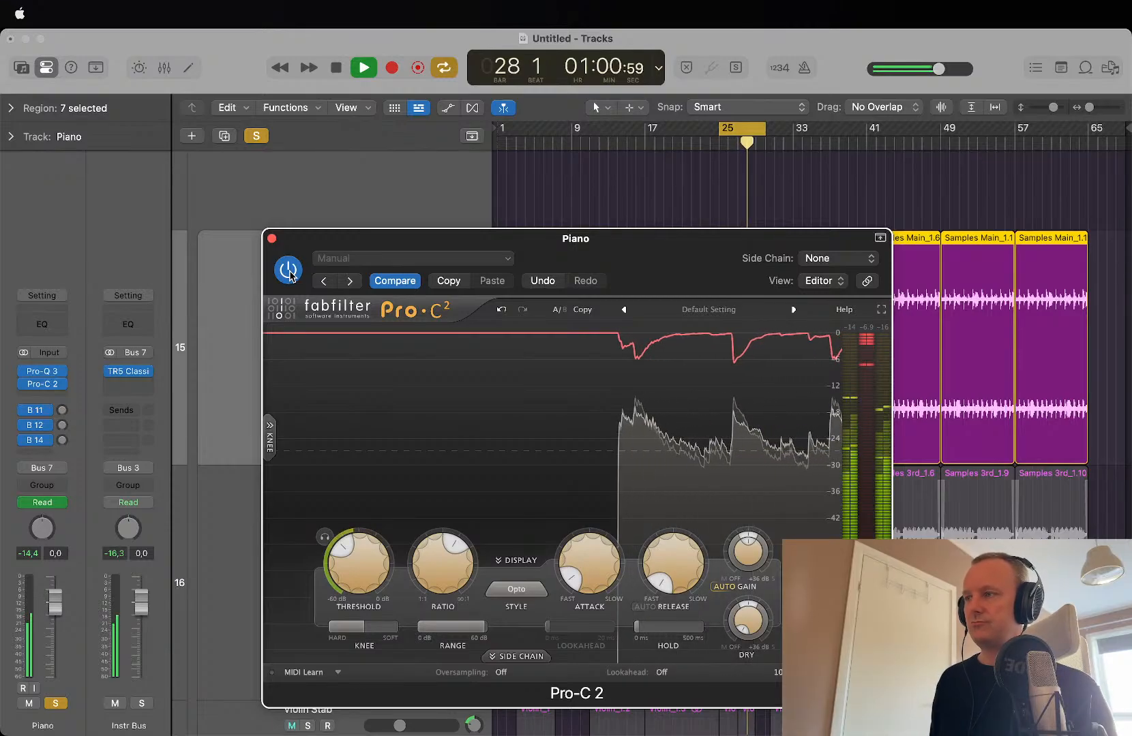
pyautogui.press('space')
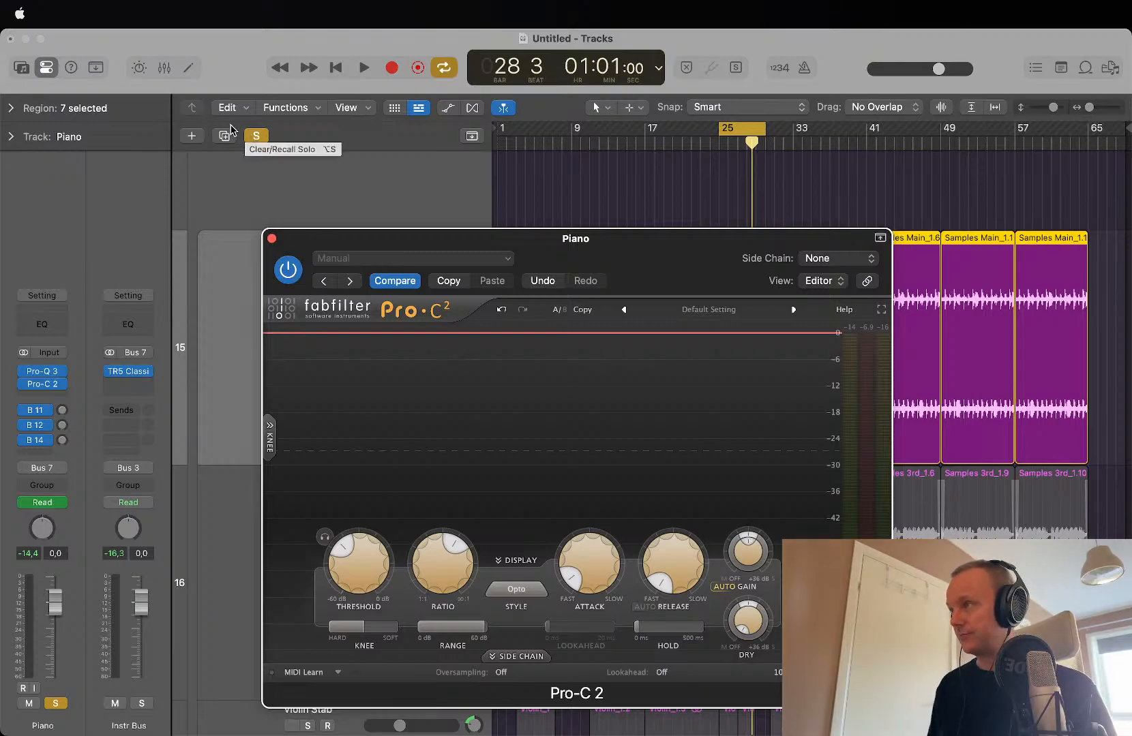
# Step: Clear the Piano solo, close its Pro-C 2 window, and restart the loop with all regions deselected
pyautogui.click(257, 140)
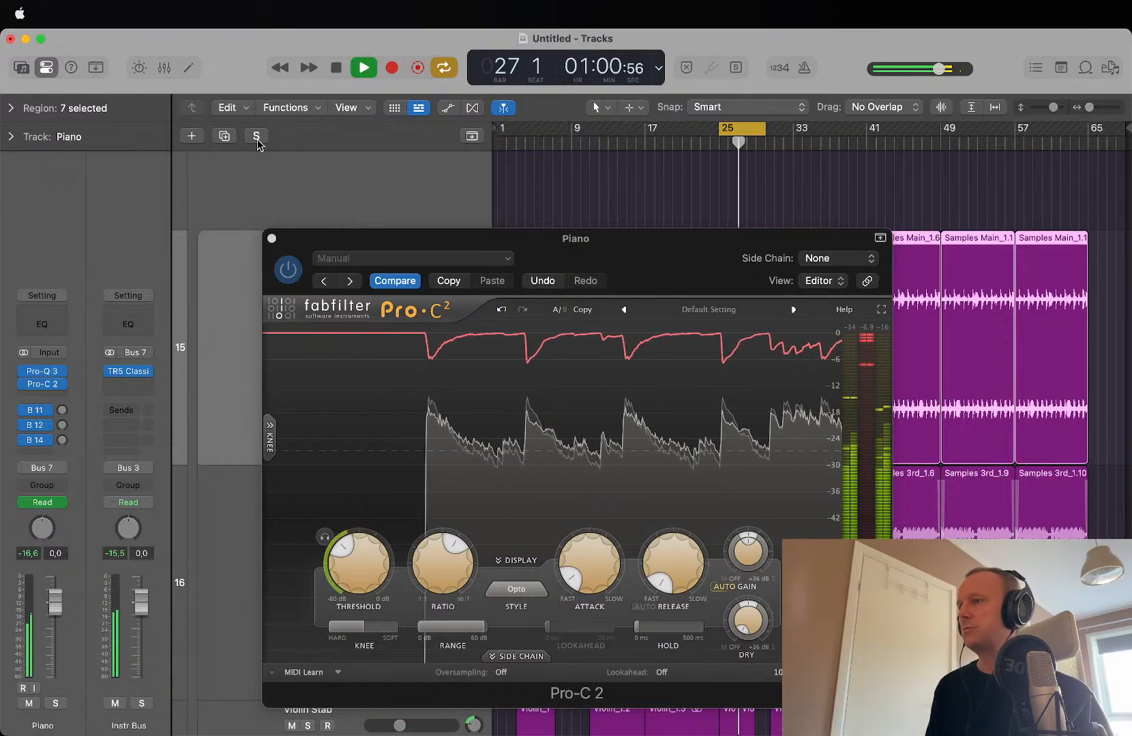
pyautogui.click(271, 238)
pyautogui.keyDown('ctrl'); pyautogui.keyDown('alt'); pyautogui.click(693, 342); pyautogui.keyUp('alt'); pyautogui.keyUp('ctrl')
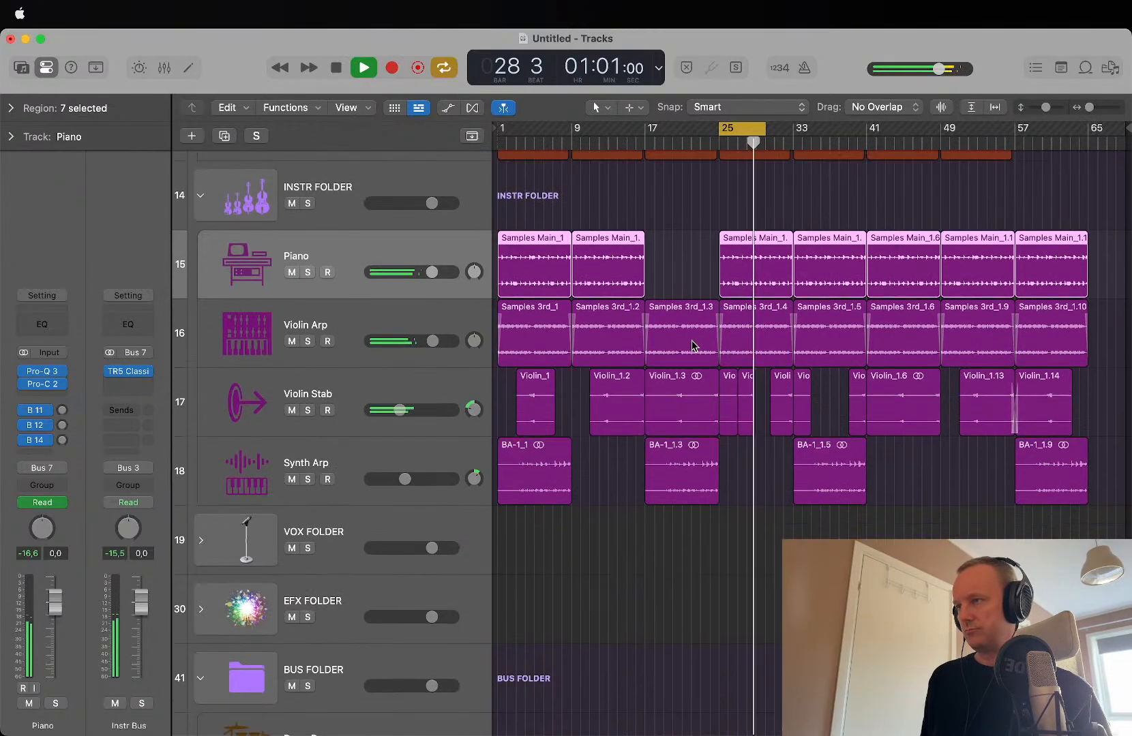
pyautogui.click(677, 268)
pyautogui.press('space')
pyautogui.press('space')
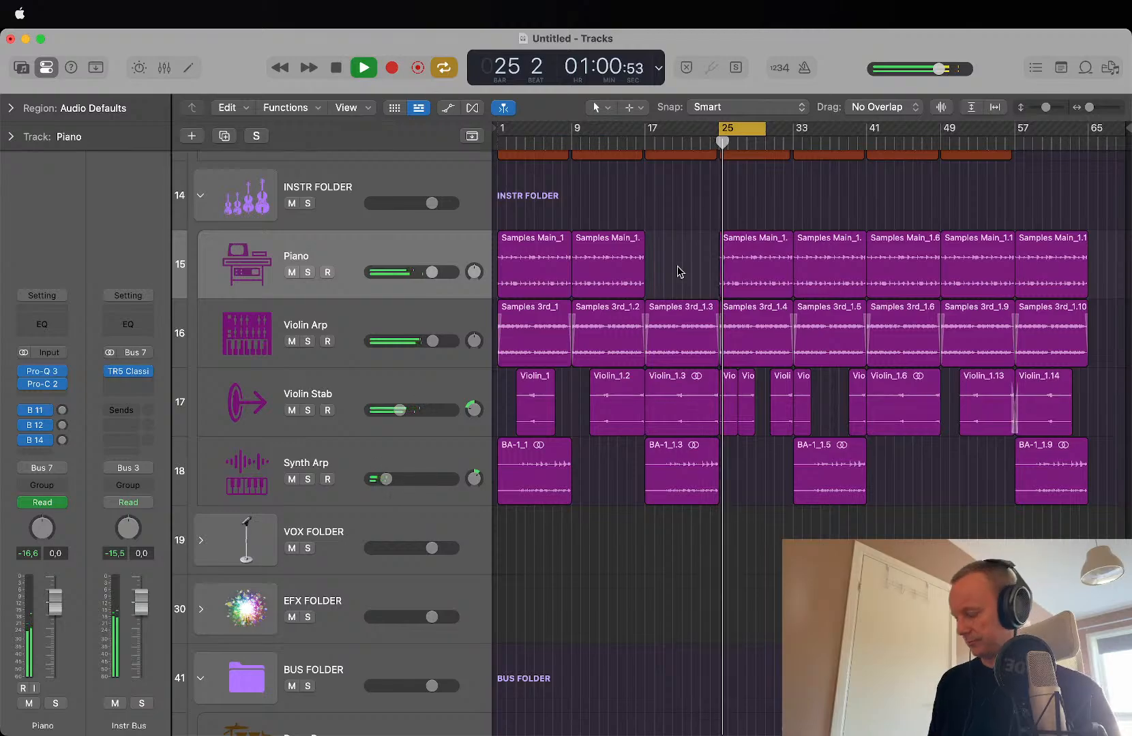
# Step: Raise the Violin Stab track volume to about -6 dB while the full mix loops
pyautogui.keyDown('ctrl'); pyautogui.keyDown('alt'); pyautogui.click(677, 272); pyautogui.keyUp('alt'); pyautogui.keyUp('ctrl')
pyautogui.scroll(-5, 420, 571)
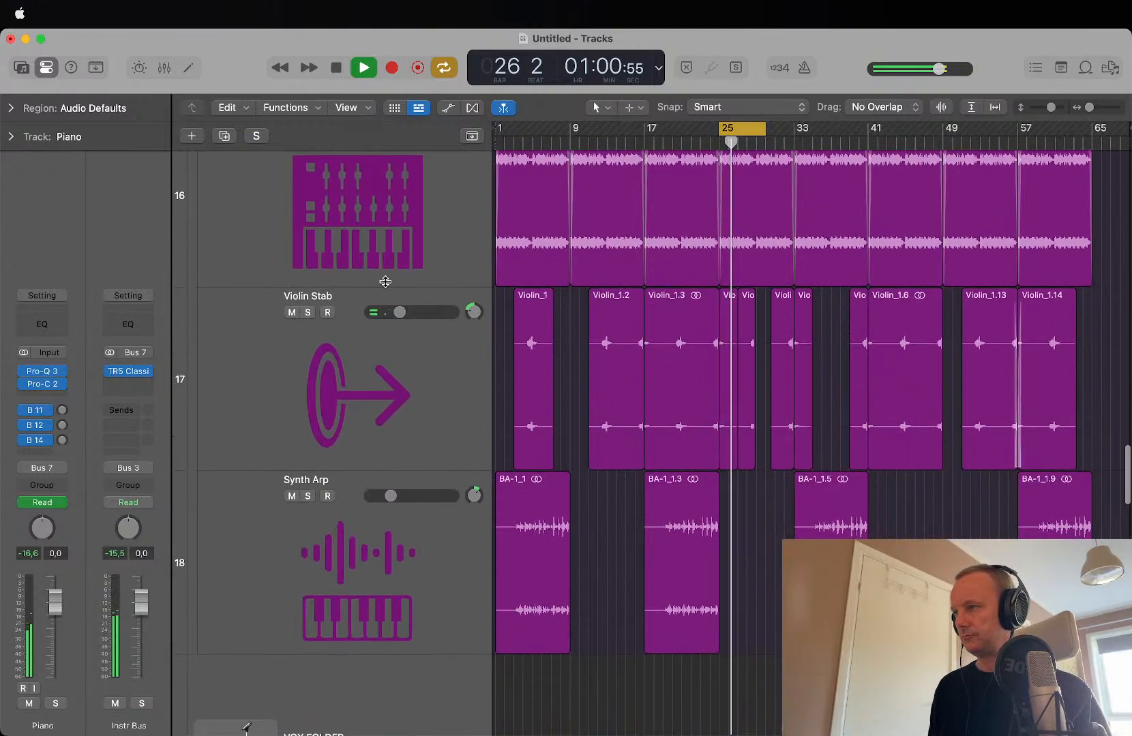
pyautogui.moveTo(374, 311)
pyautogui.moveTo(374, 311); pyautogui.dragTo(384, 311)
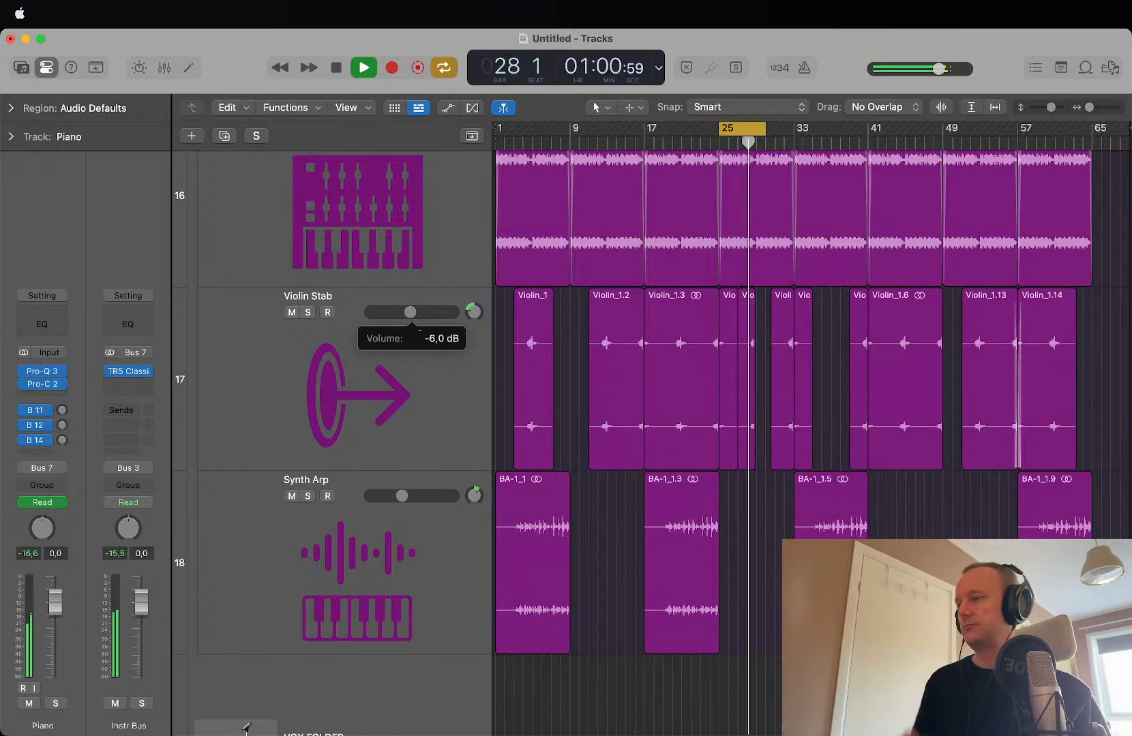
pyautogui.moveTo(413, 315); pyautogui.dragTo(415, 319)
pyautogui.scroll(1, 414, 318)
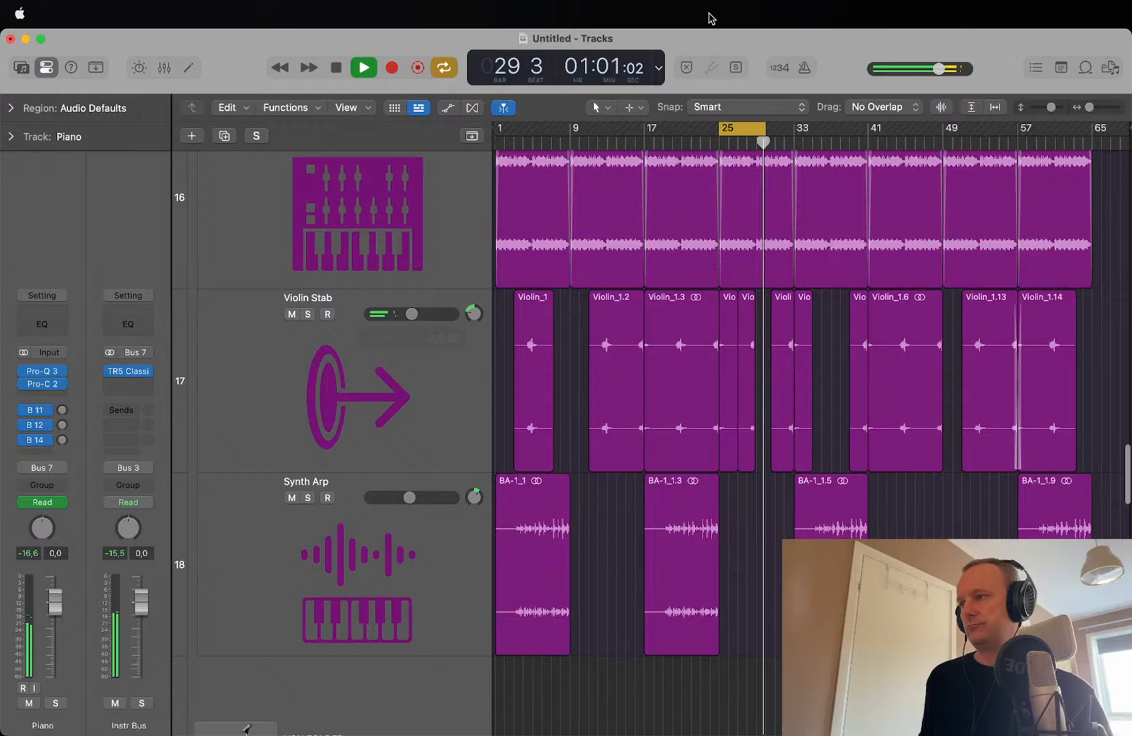
# Step: Set the Violin Stab volume to -5.1 dB while playing from about bar 12, with cycle turned off before stopping playback
pyautogui.click(597, 145)
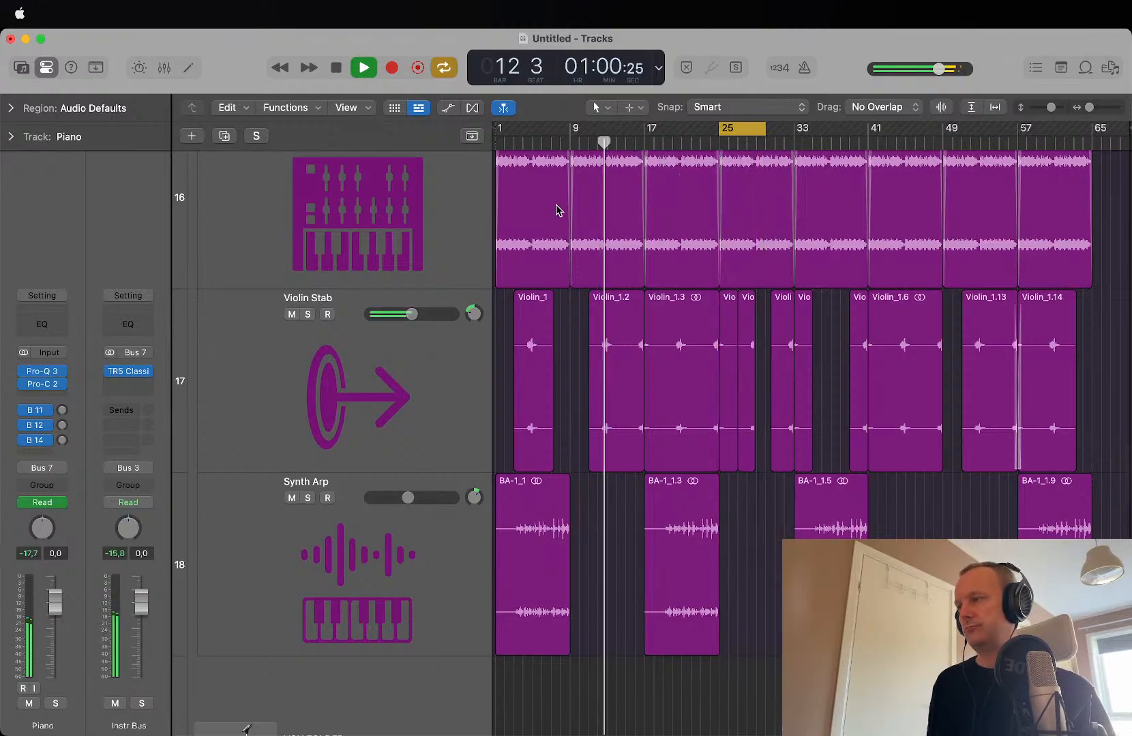
pyautogui.moveTo(411, 314); pyautogui.dragTo(413, 314)
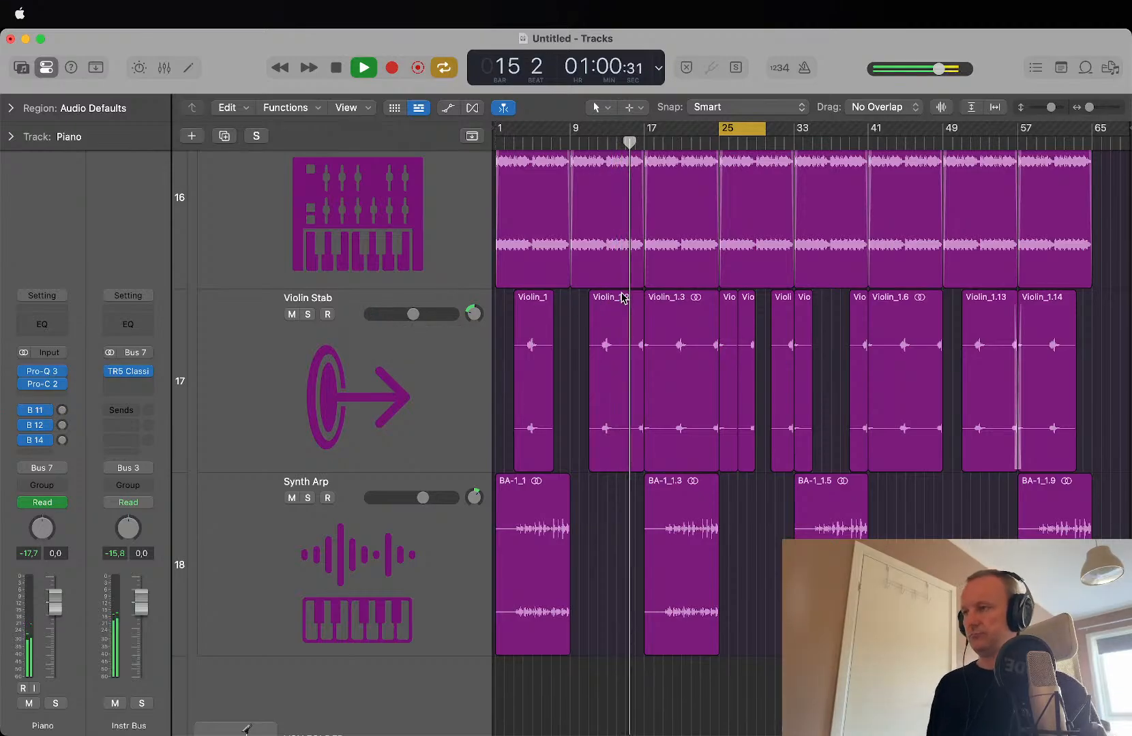
pyautogui.press('c')
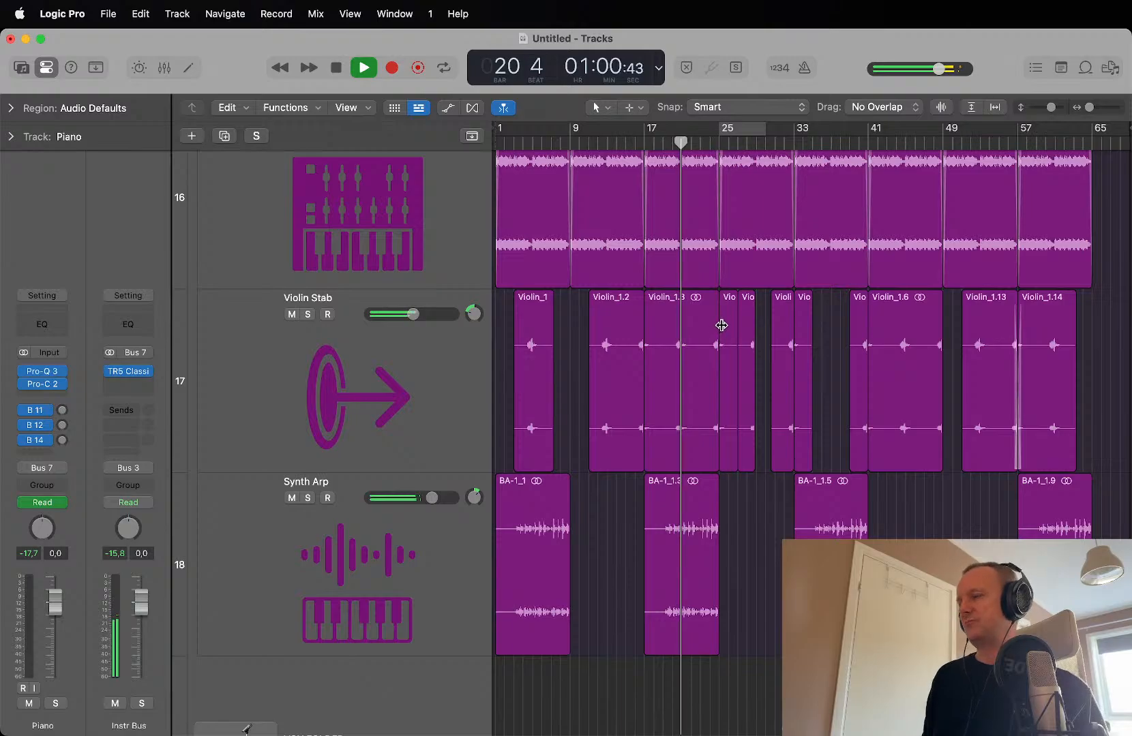
pyautogui.press('space')
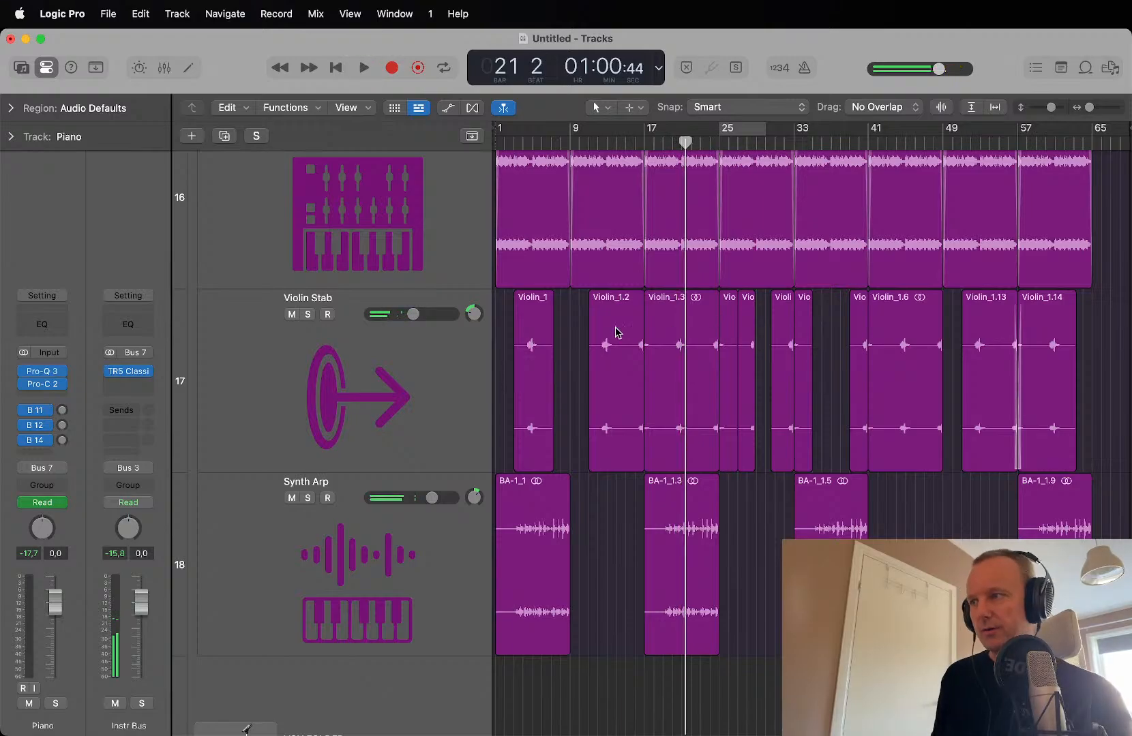
pyautogui.click(368, 373)
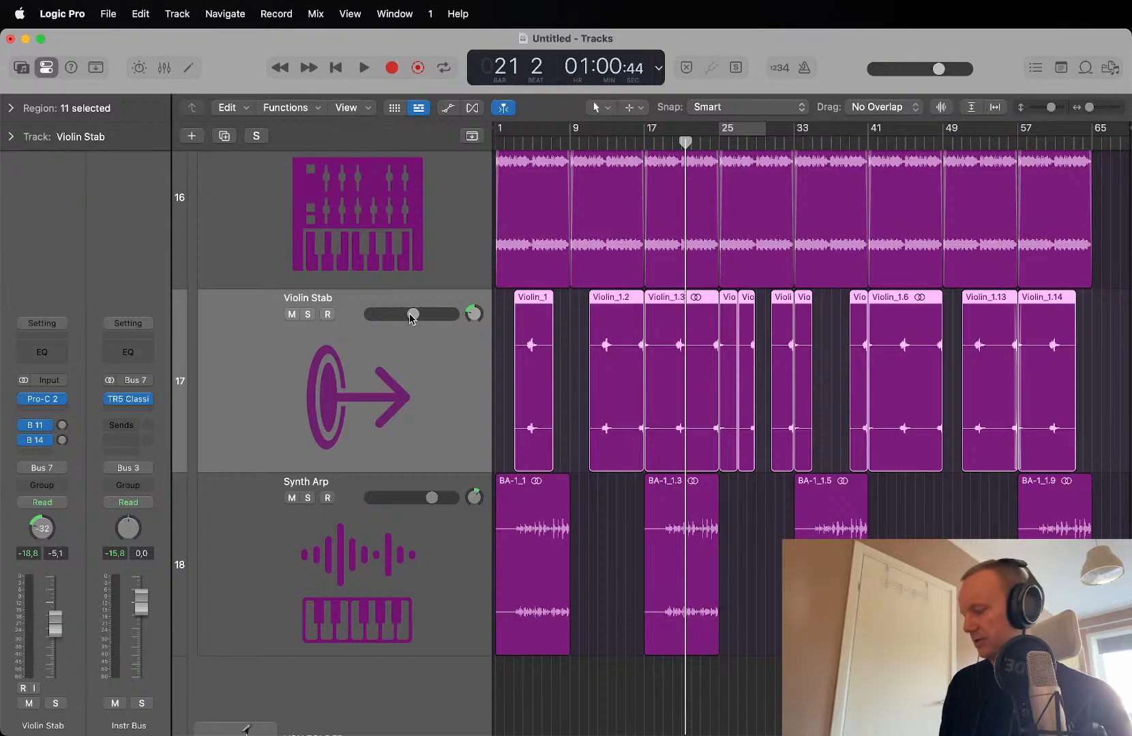
# Step: Reduce the track heights and review the arrangement up to DRUM FOLDER, playing a short passage of the full mix
pyautogui.press('super+Up')
pyautogui.press('super+Up')
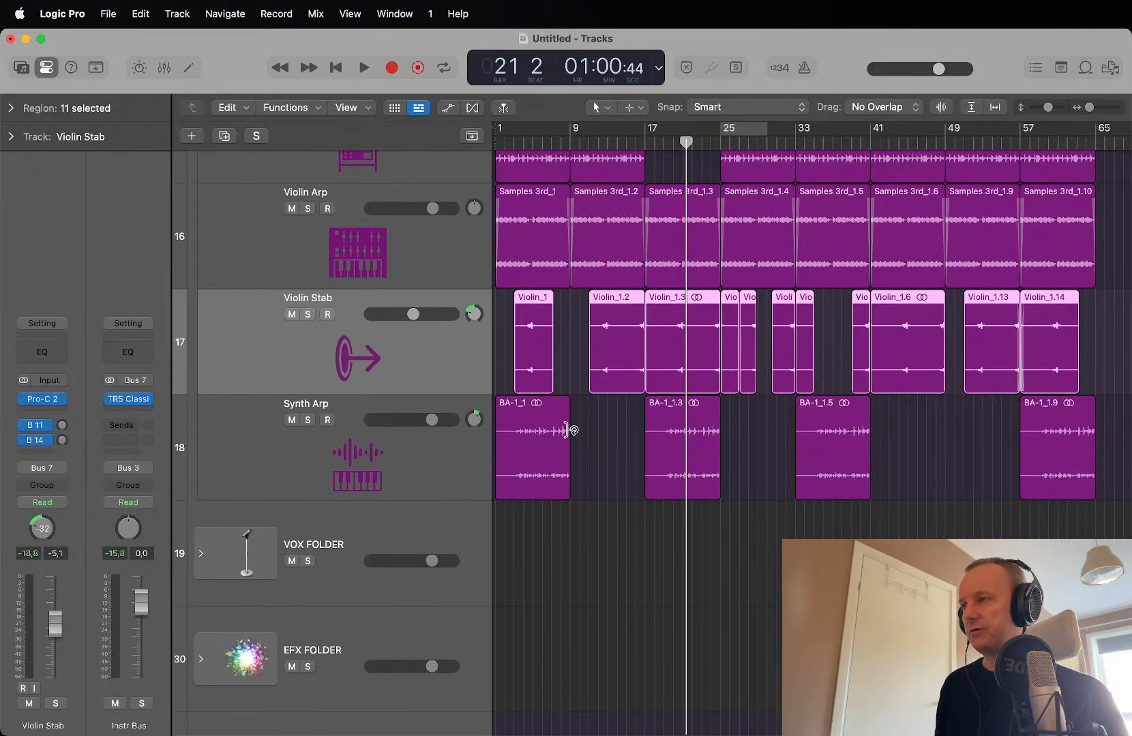
pyautogui.click(572, 389)
pyautogui.scroll(8, 573, 391)
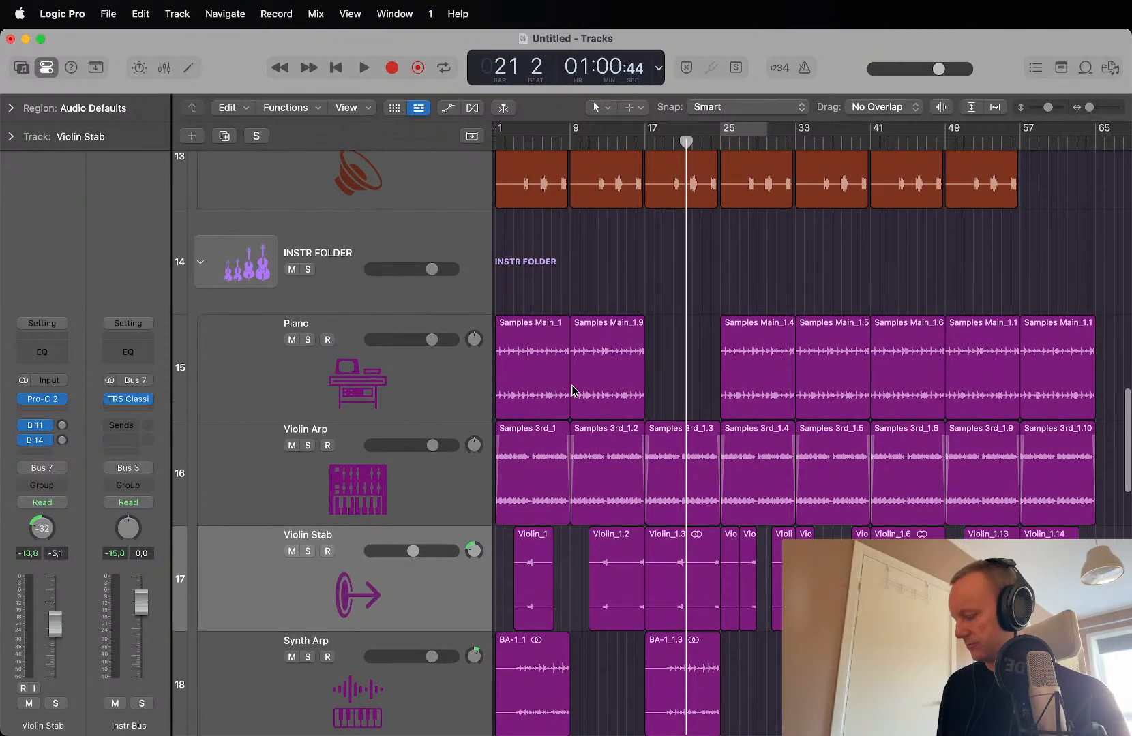
pyautogui.press('super+Up')
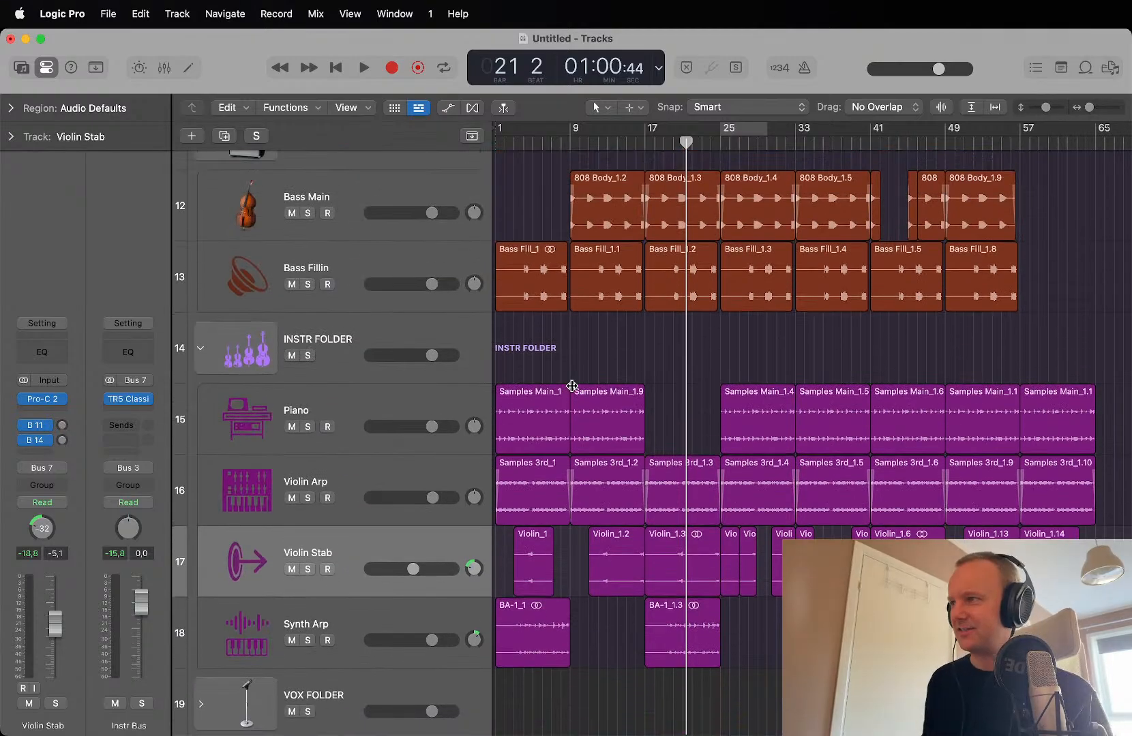
pyautogui.press('super+Up')
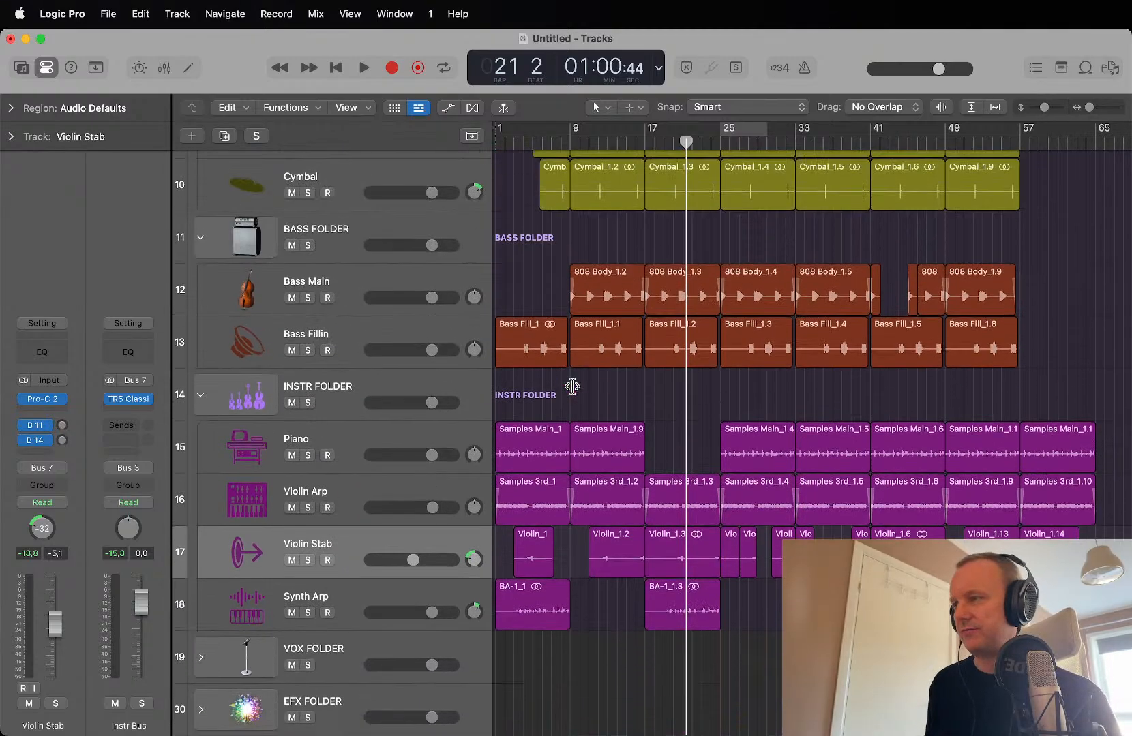
pyautogui.scroll(10, 572, 391)
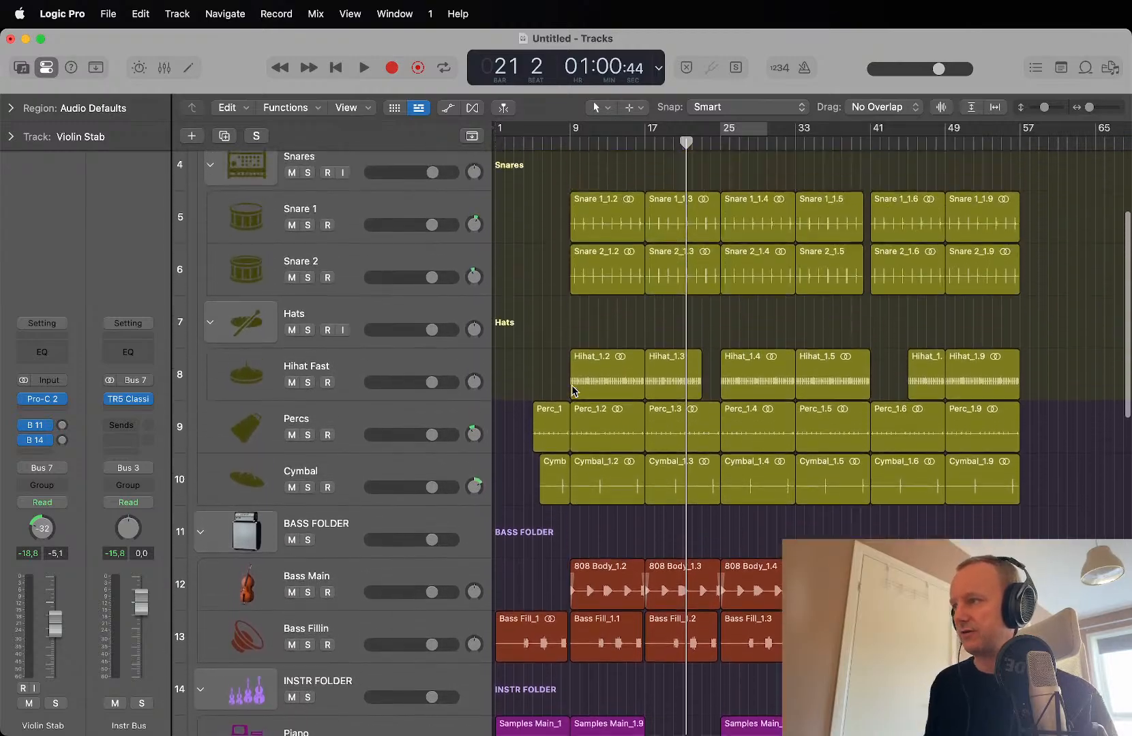
pyautogui.press('super+Up')
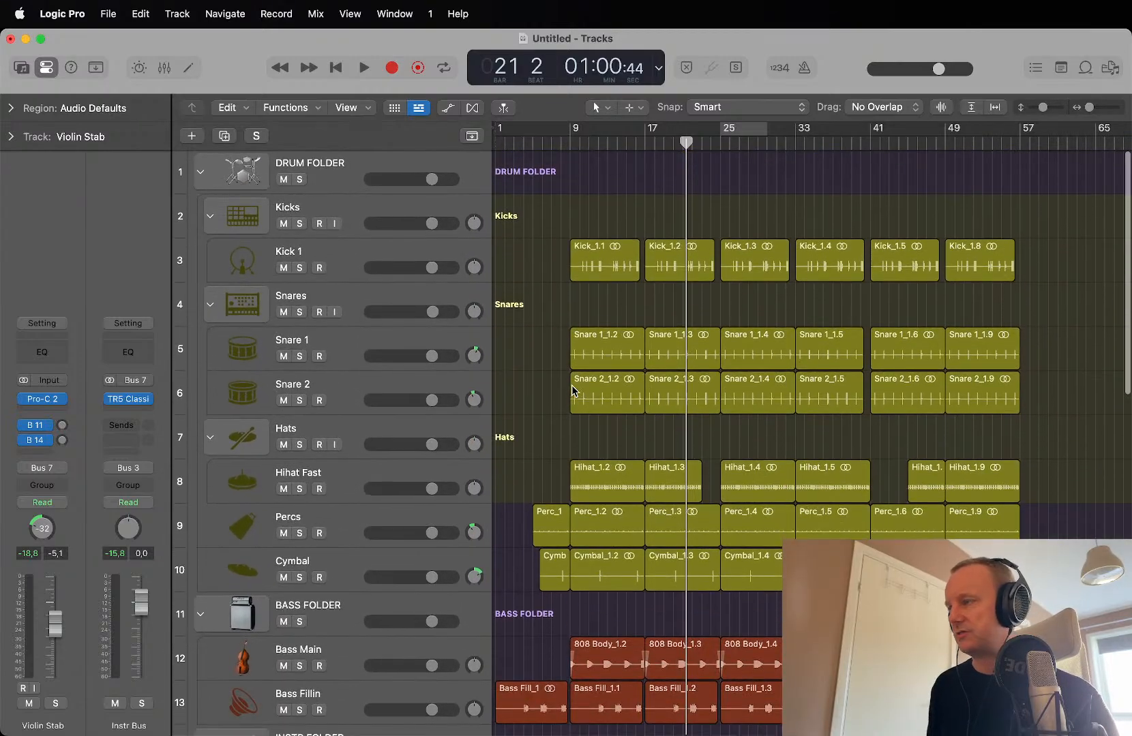
pyautogui.scroll(-1, 572, 391)
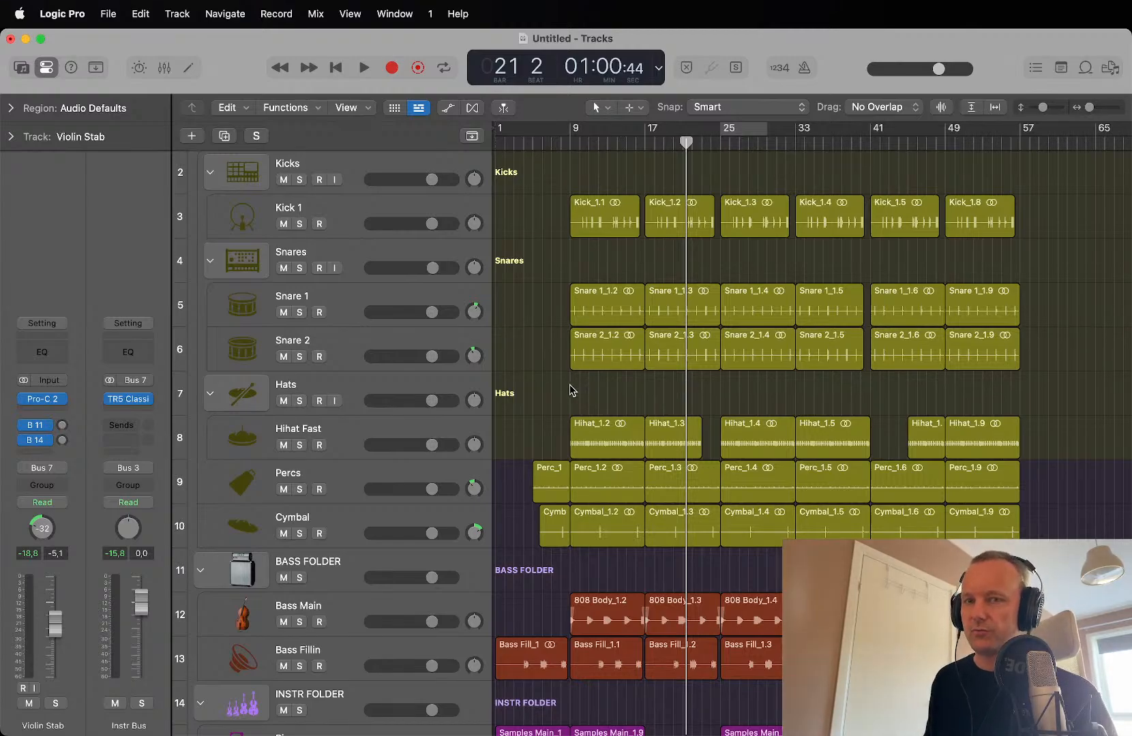
pyautogui.scroll(1, 572, 391)
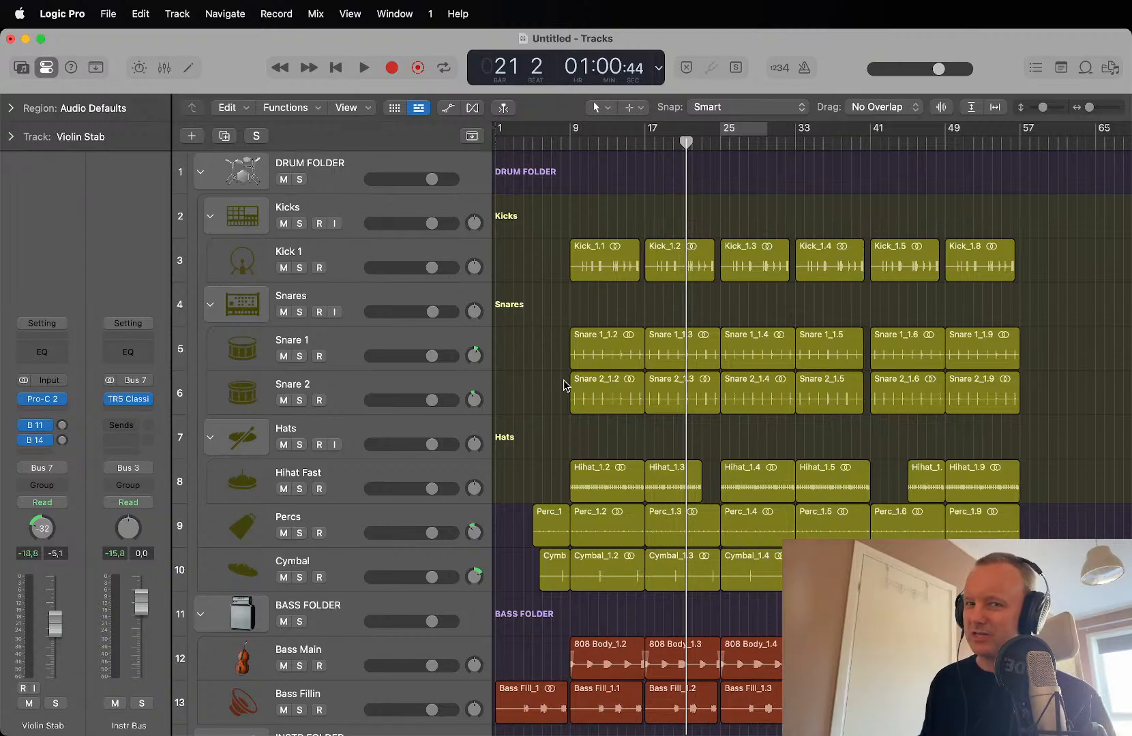
pyautogui.press('space')
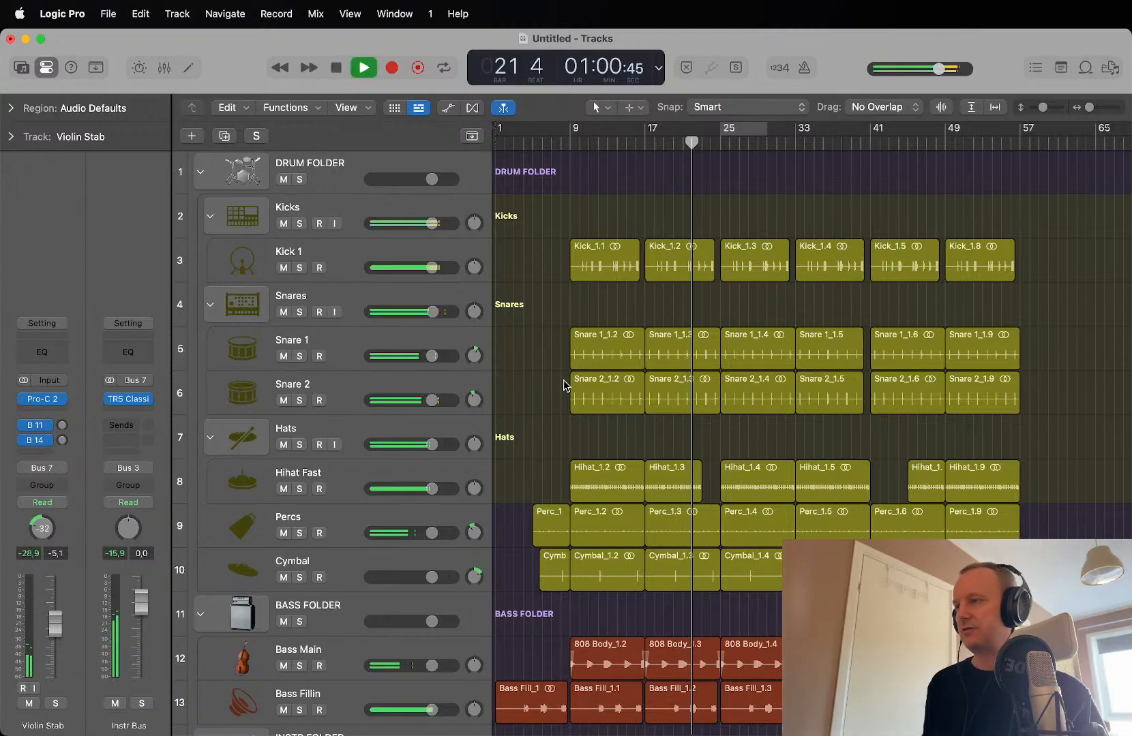
pyautogui.press('space')
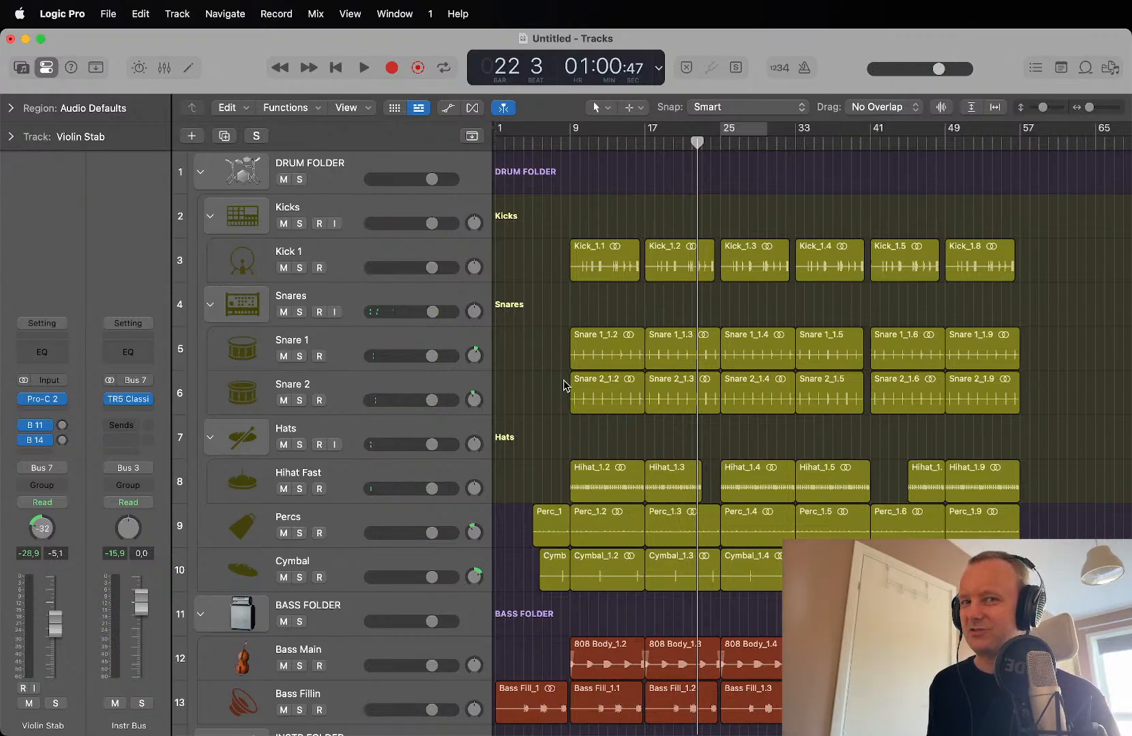
# Step: Shrink the track rows further and select the Drum Bus track to inspect its channel strip and the project's routing
pyautogui.press('super+Up')
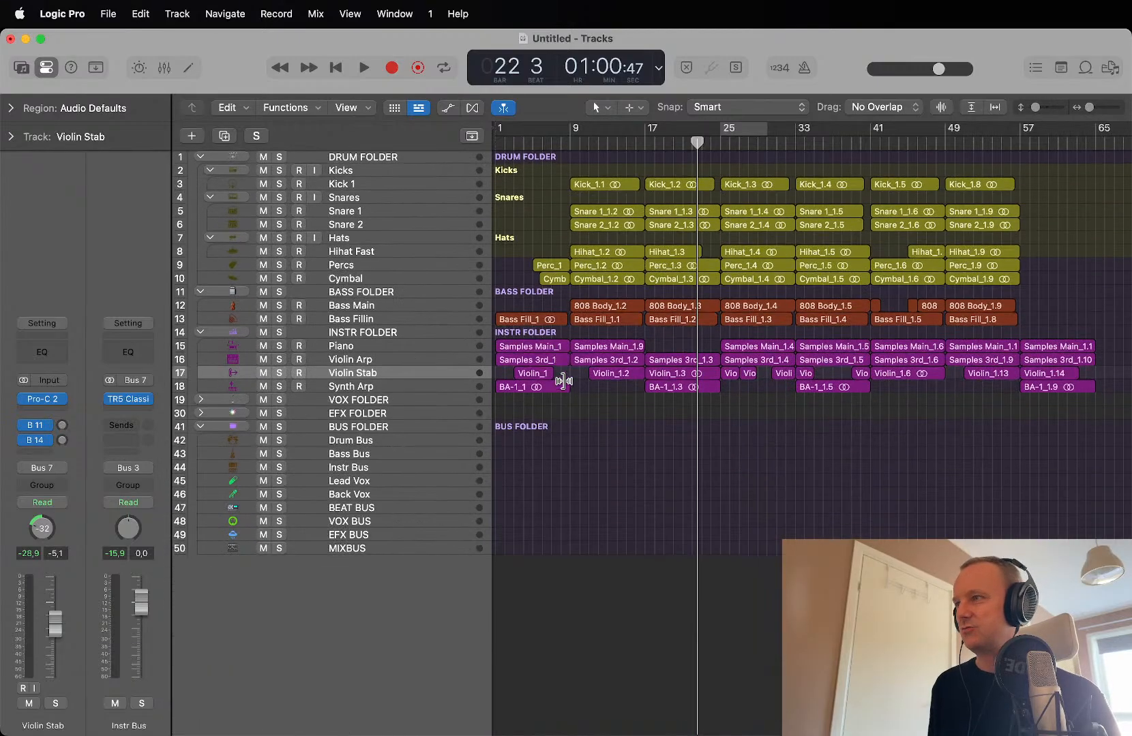
pyautogui.press('super+Down')
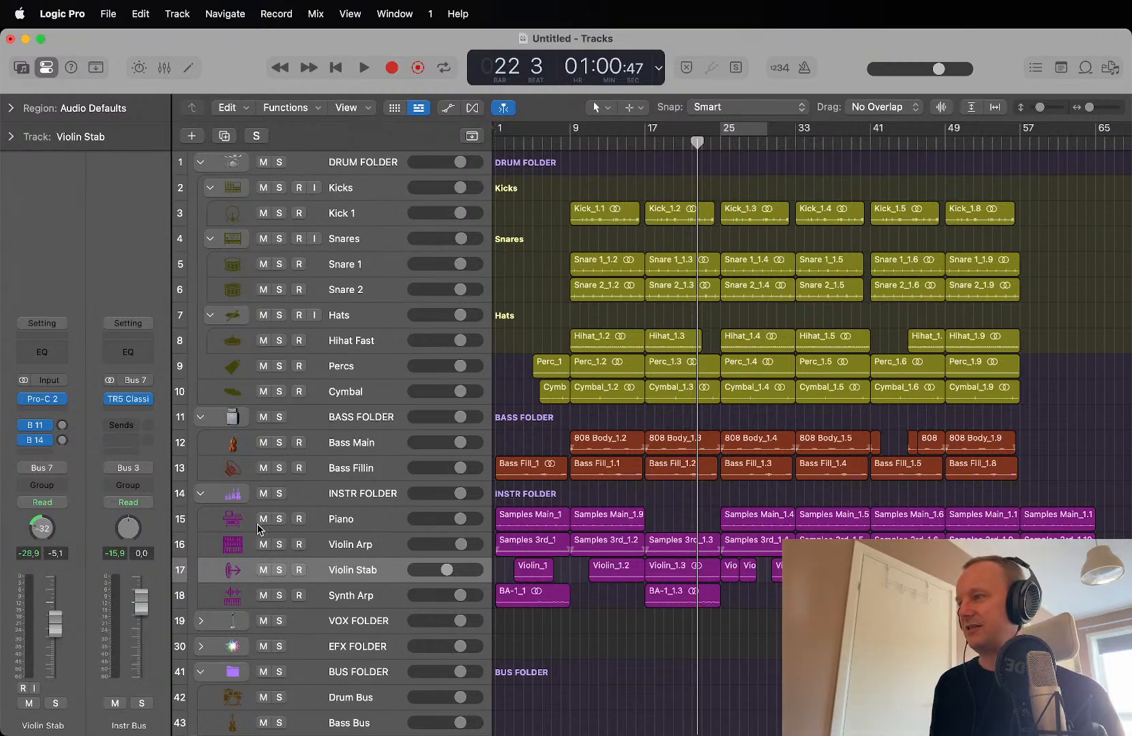
pyautogui.scroll(-5, 358, 501)
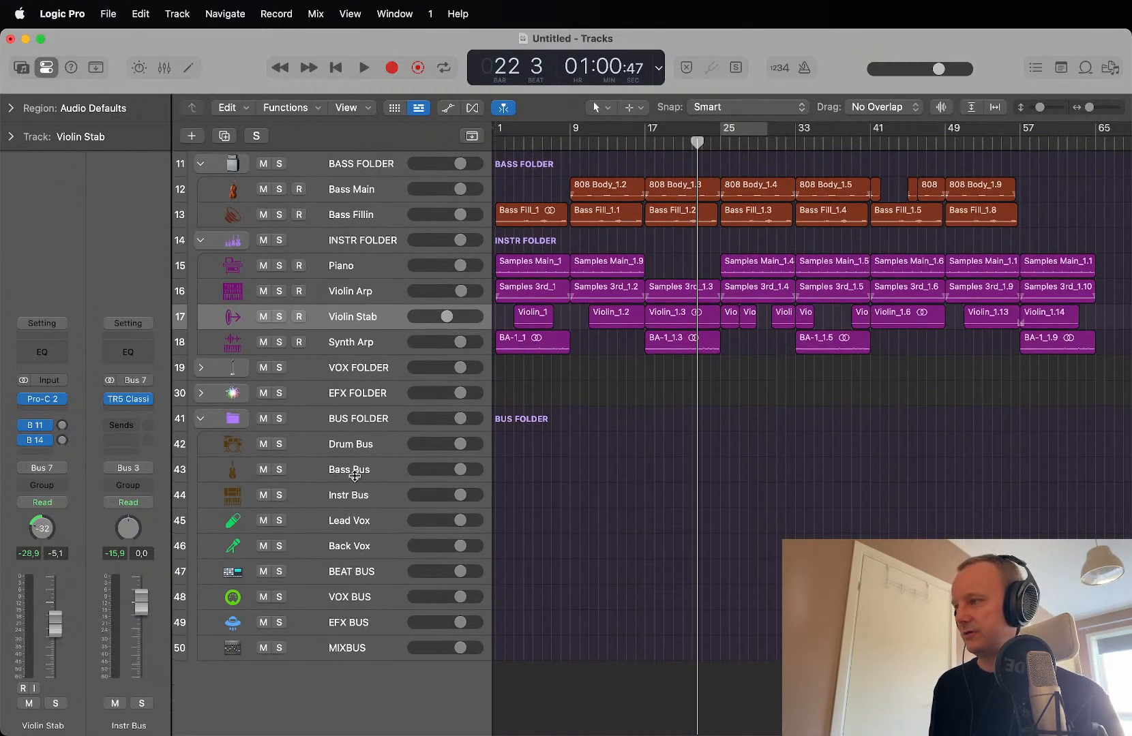
pyautogui.click(366, 450)
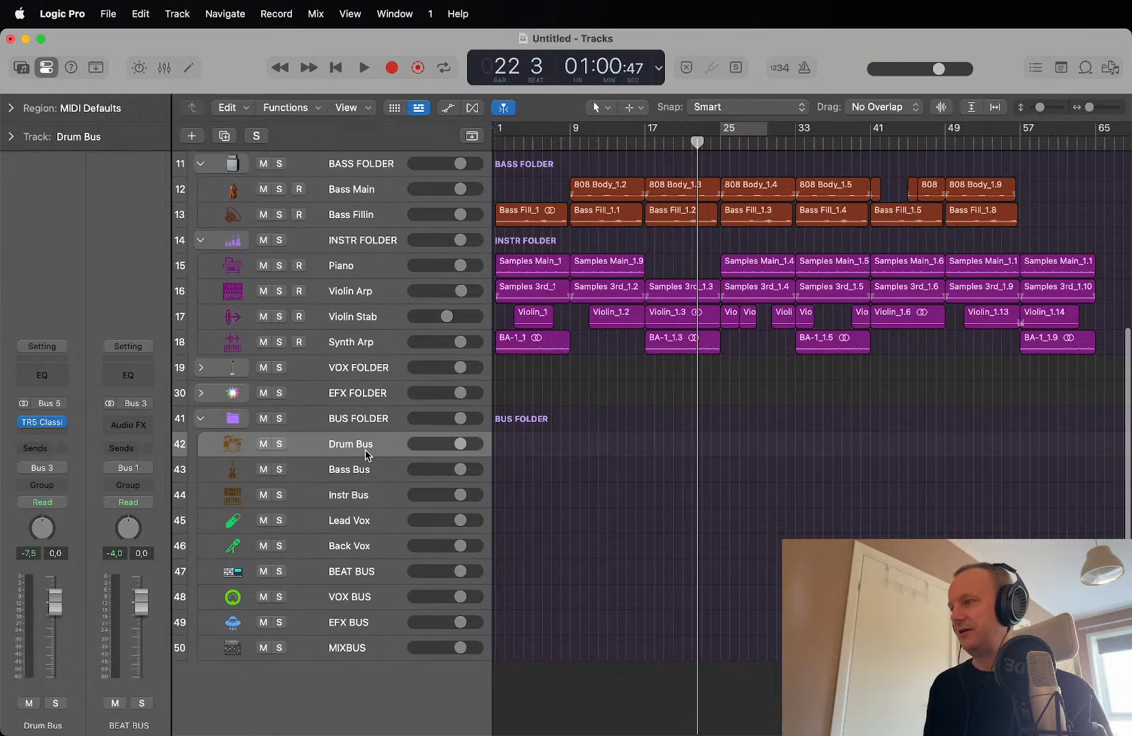
pyautogui.scroll(3, 380, 484)
pyautogui.scroll(7, 380, 479)
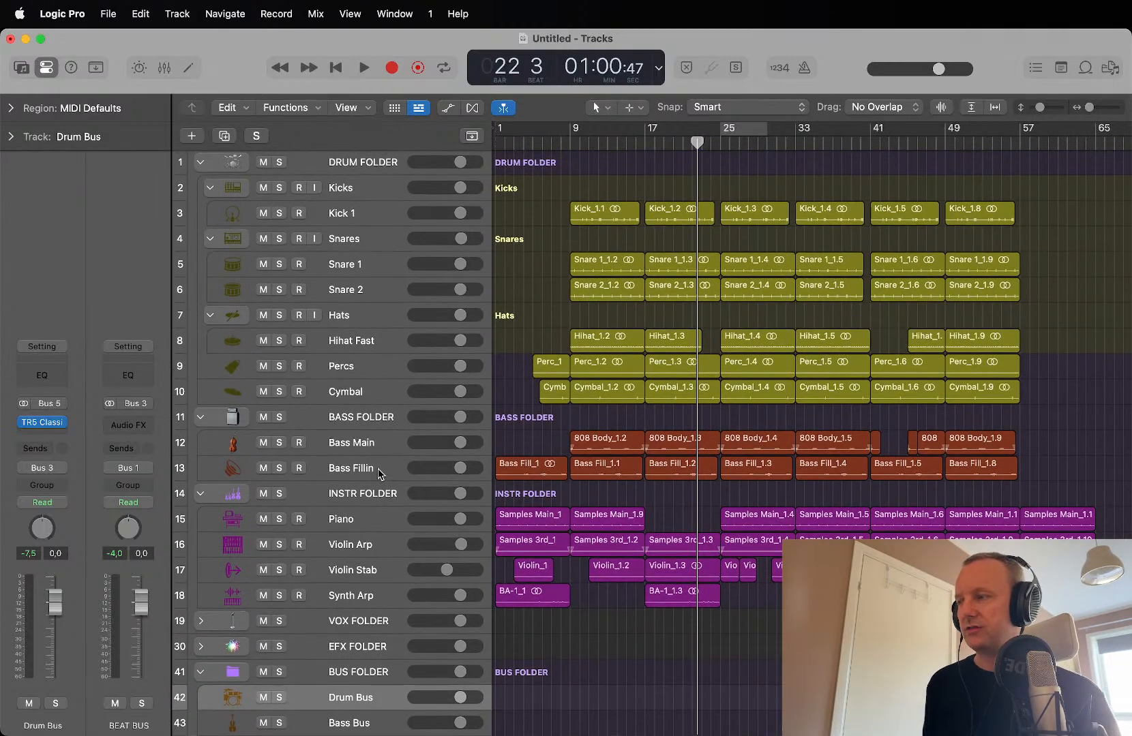
pyautogui.hscroll(1, 378, 468)
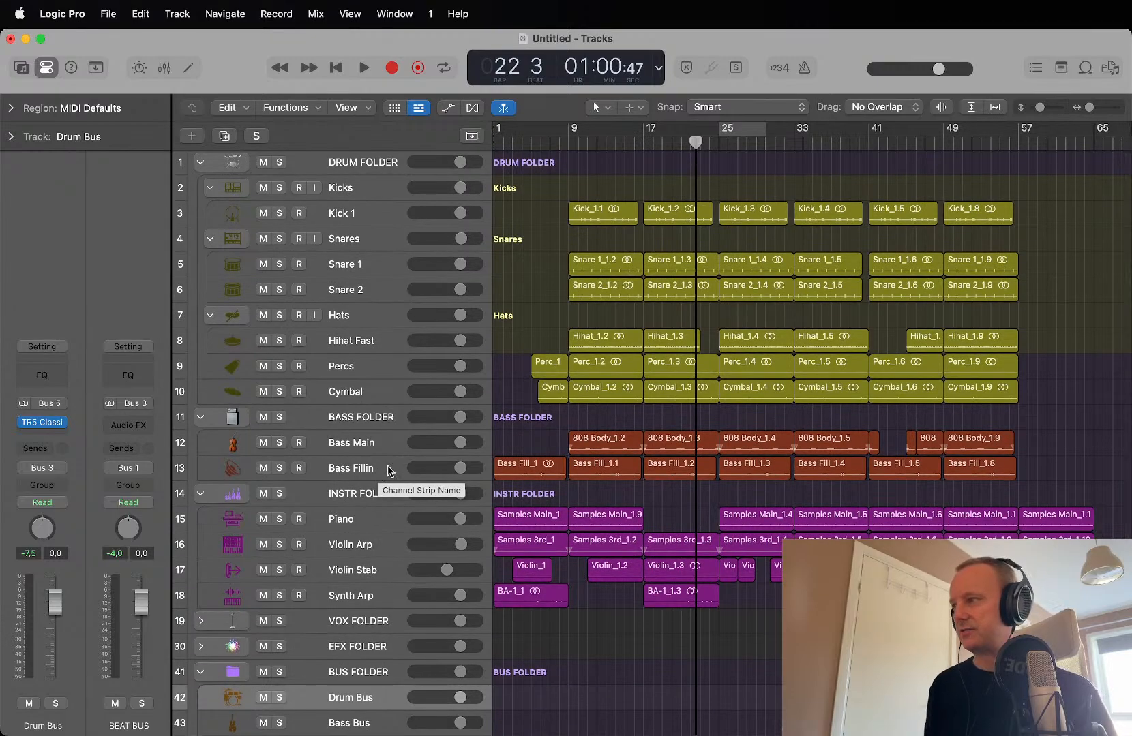
# Step: Solo the Piano track, play it briefly from bar 9 and bring up its Bus 11 send destination, Verb Med
pyautogui.doubleClick(566, 144)
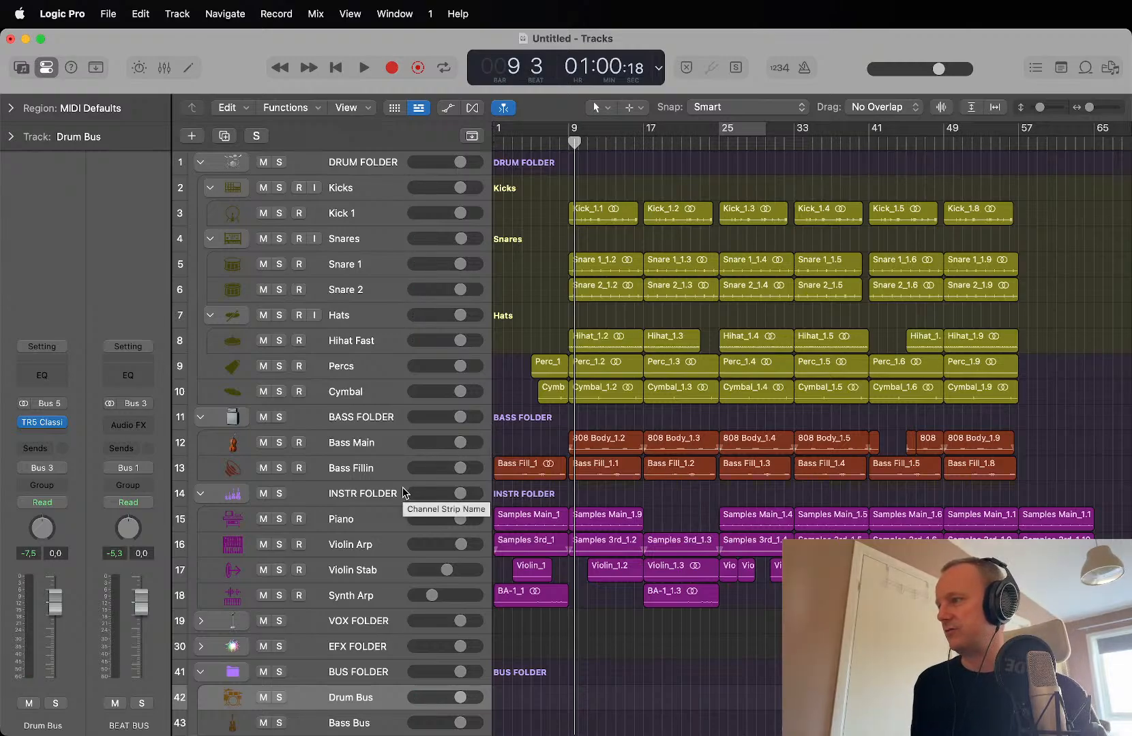
pyautogui.click(375, 526)
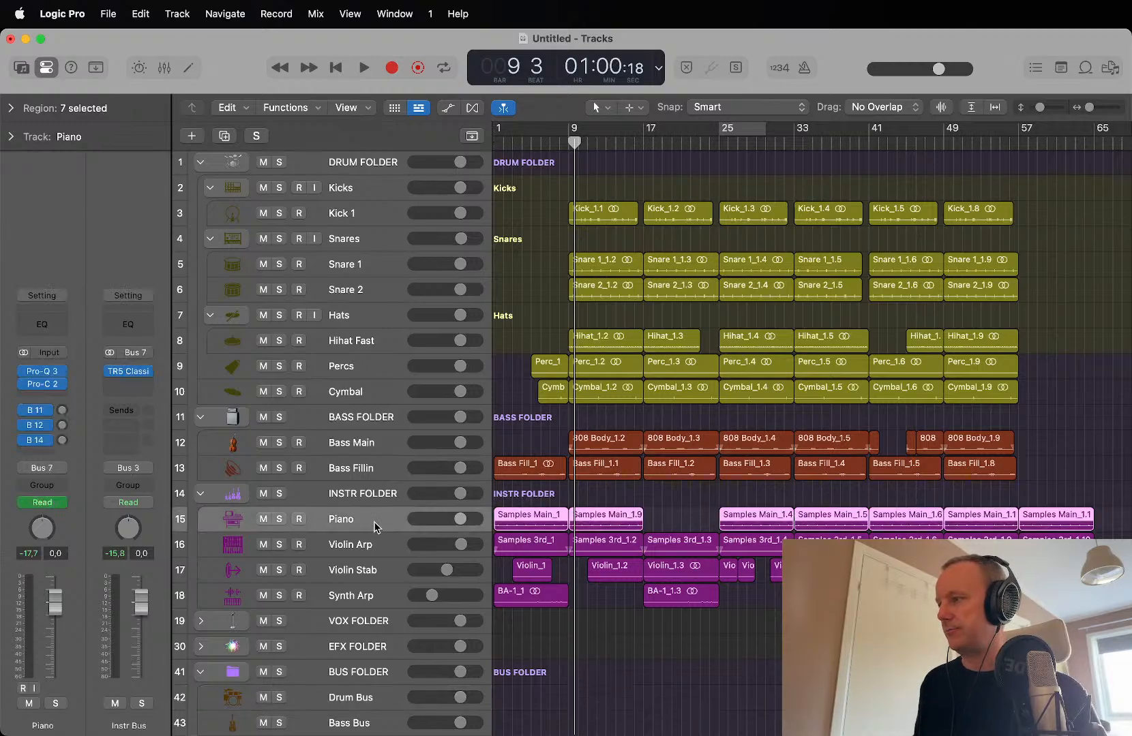
pyautogui.click(57, 705)
pyautogui.press('space')
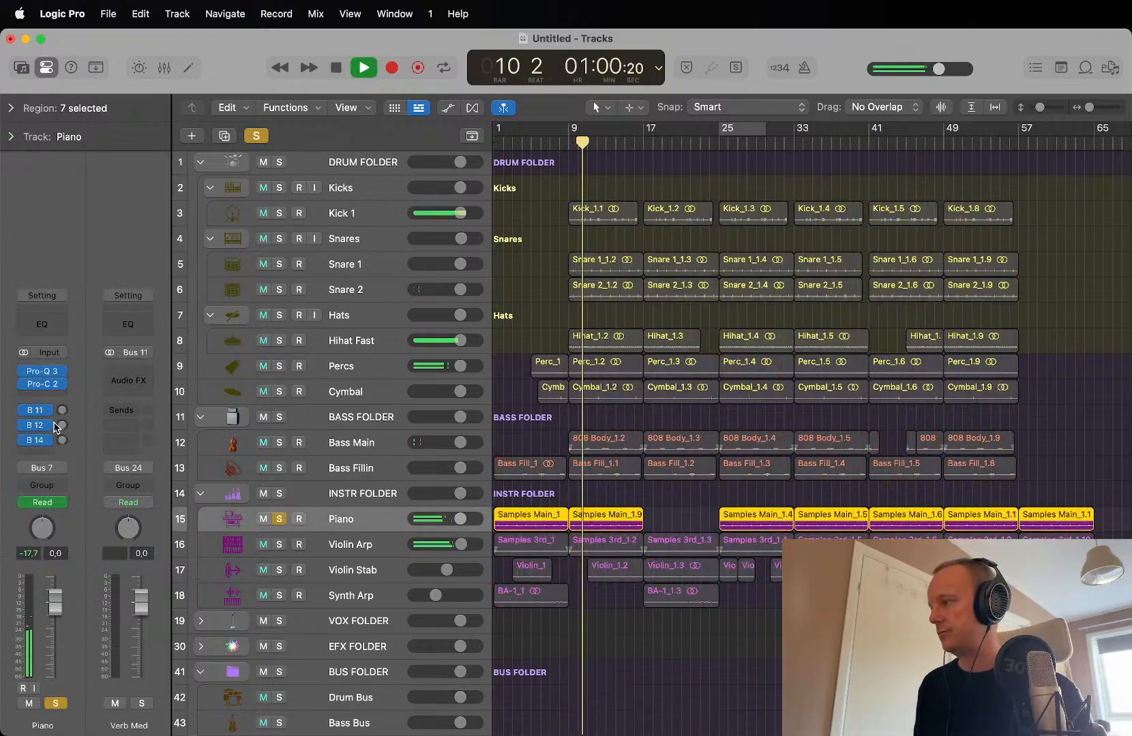
pyautogui.press('space')
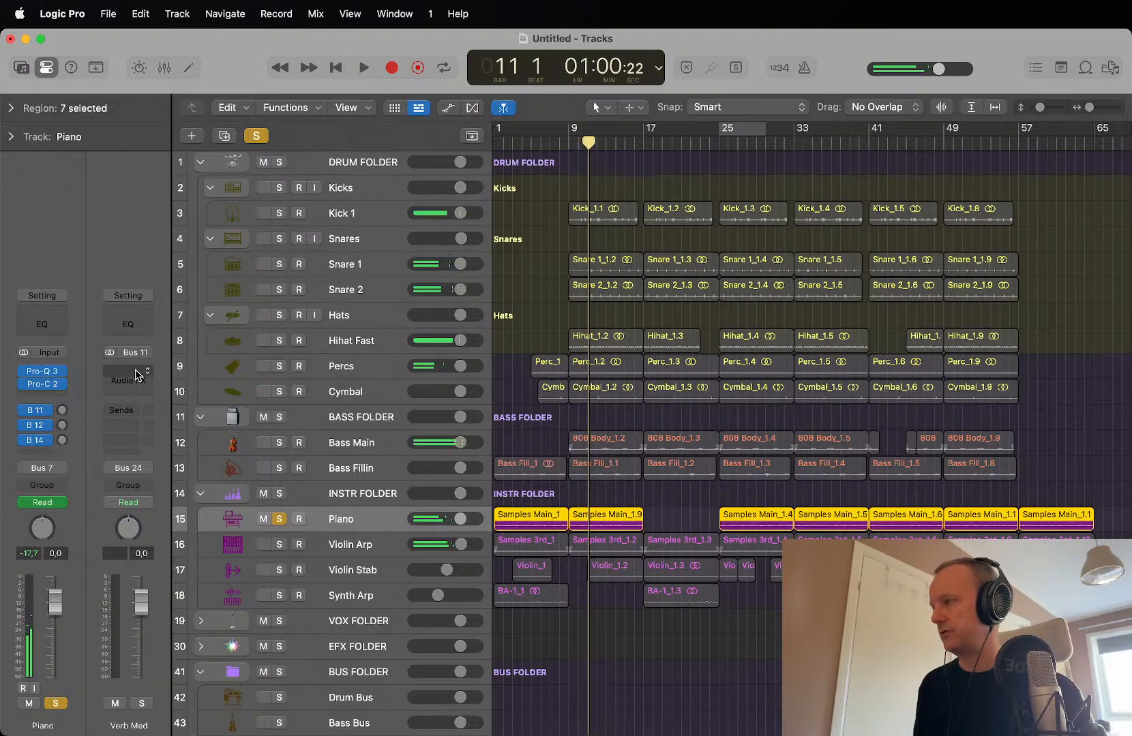
# Step: Insert ValhallaVintageVerb from the Go-to plug-ins on the Verb Med aux channel
pyautogui.click(138, 375)
pyautogui.moveTo(192, 477)
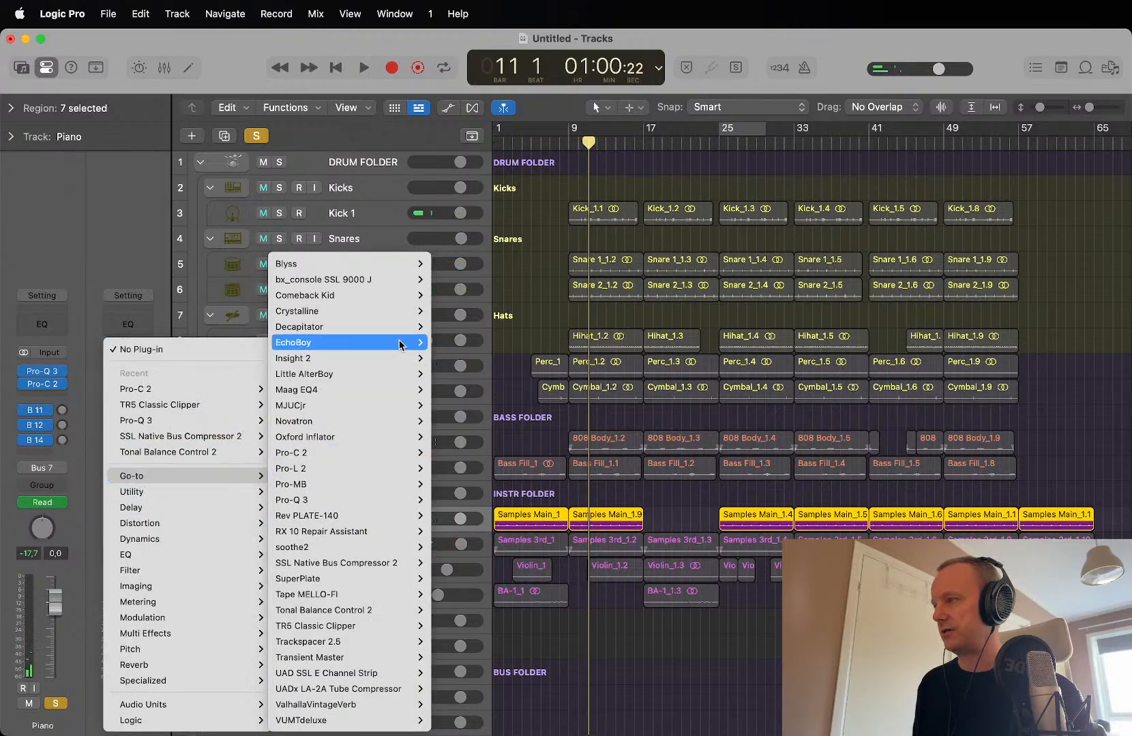
pyautogui.moveTo(355, 265)
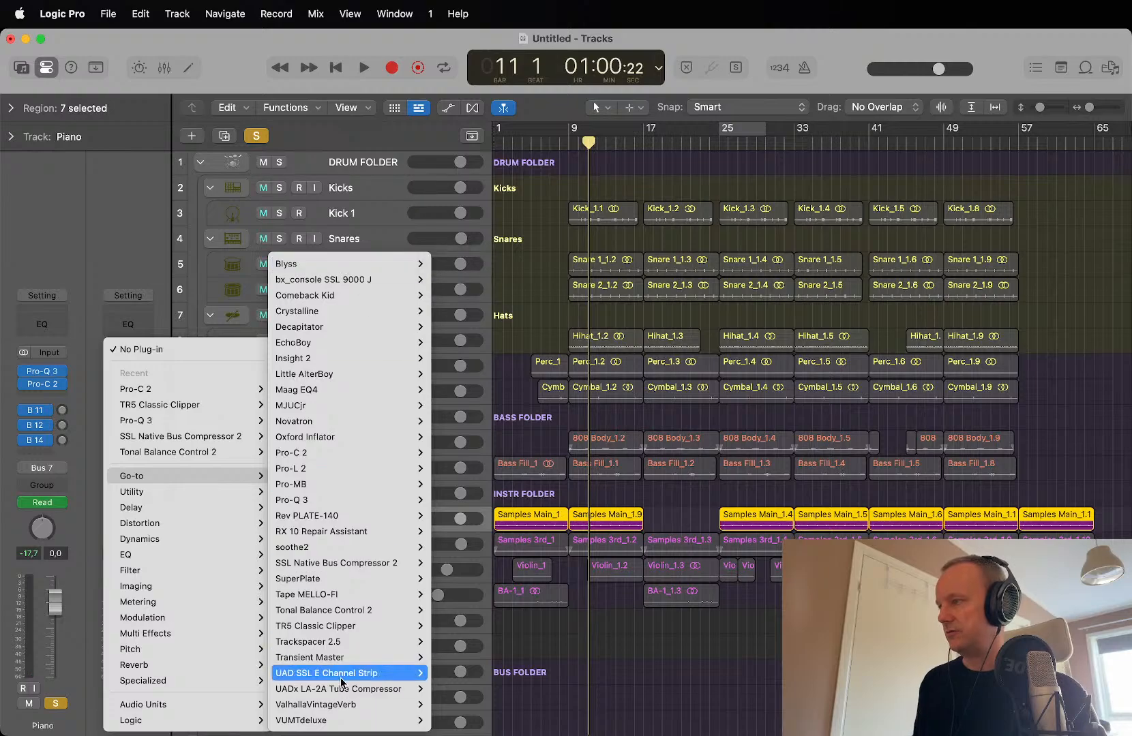
pyautogui.moveTo(382, 704)
pyautogui.click(439, 705)
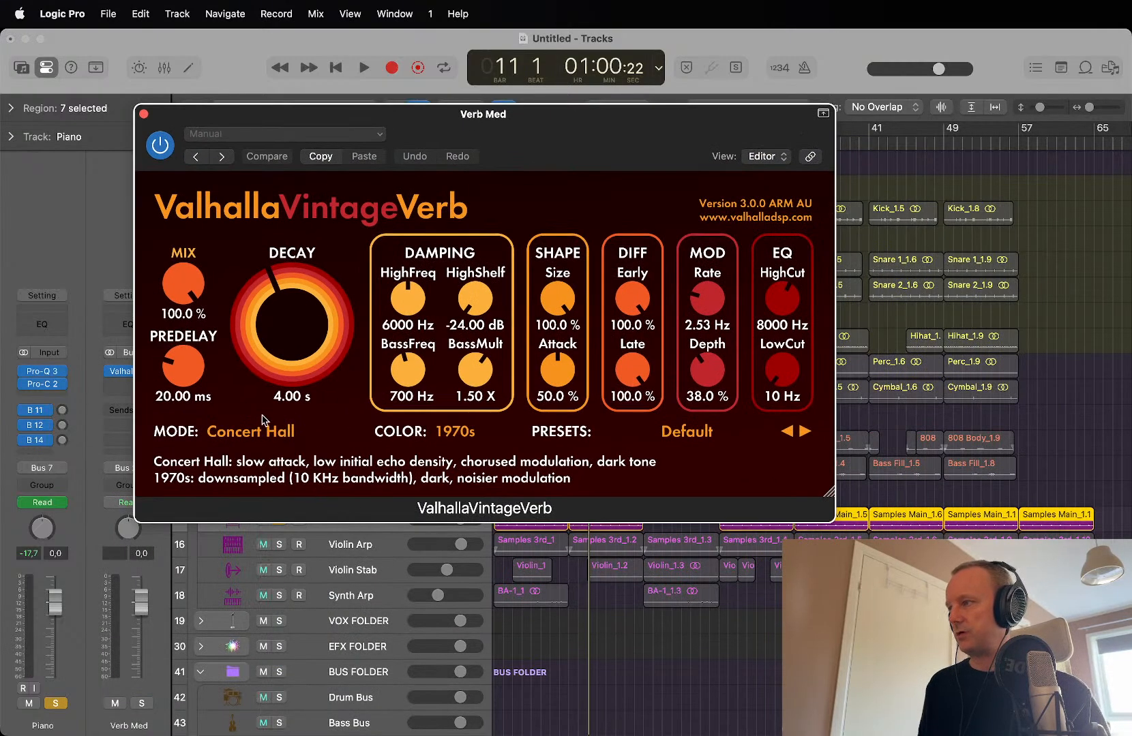
# Step: Set the reverb to Room mode with NOW color, HighCut 3530 Hz, LowCut 630 Hz and a 9.80 s decay
pyautogui.click(263, 433)
pyautogui.click(409, 503)
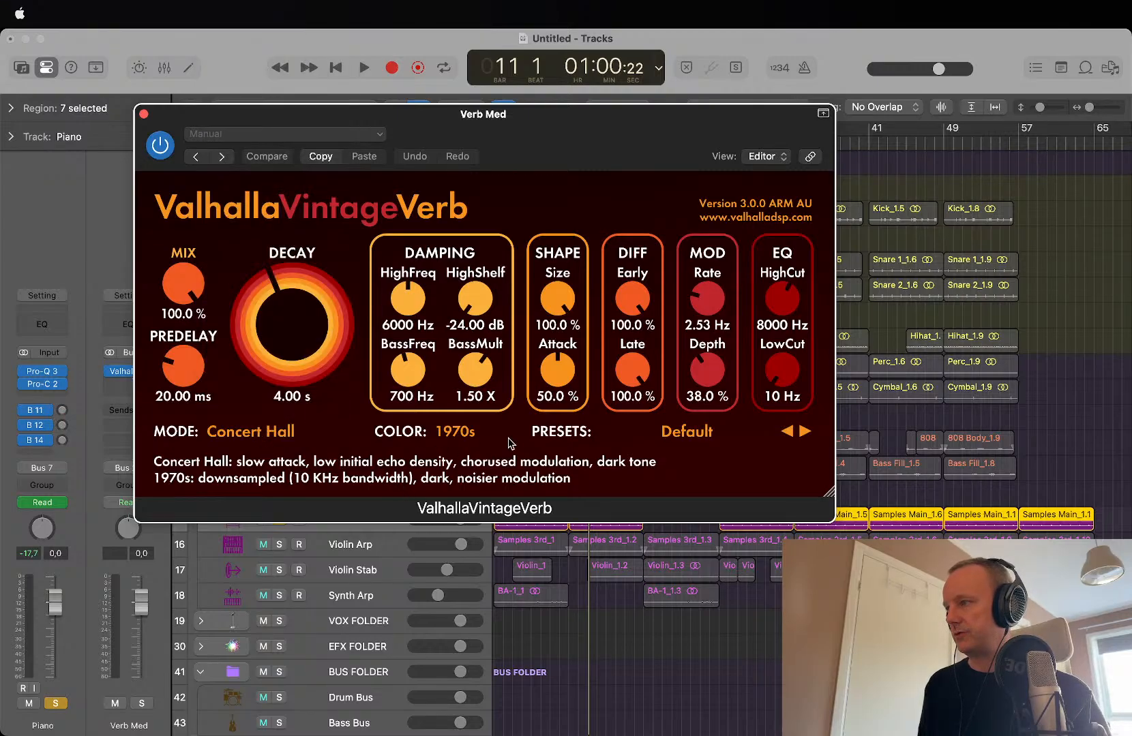
pyautogui.click(461, 433)
pyautogui.click(470, 486)
pyautogui.click(265, 434)
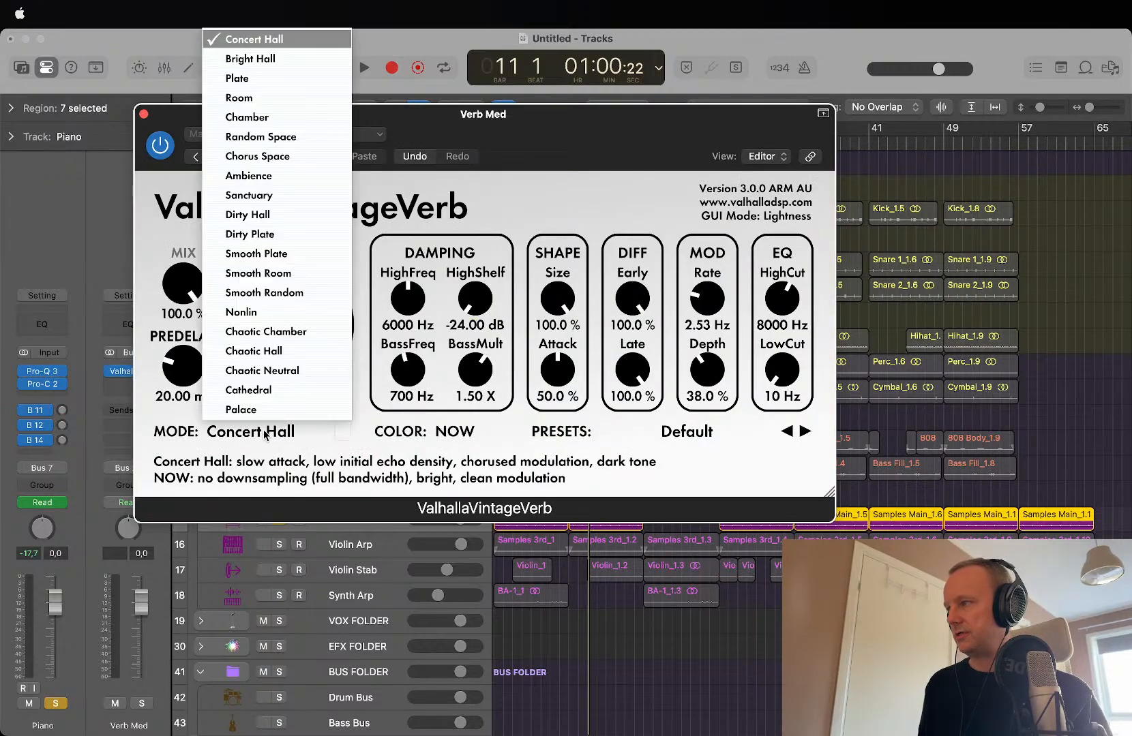
pyautogui.click(254, 98)
pyautogui.moveTo(782, 368); pyautogui.dragTo(787, 339)
pyautogui.moveTo(368, 326); pyautogui.dragTo(367, 286)
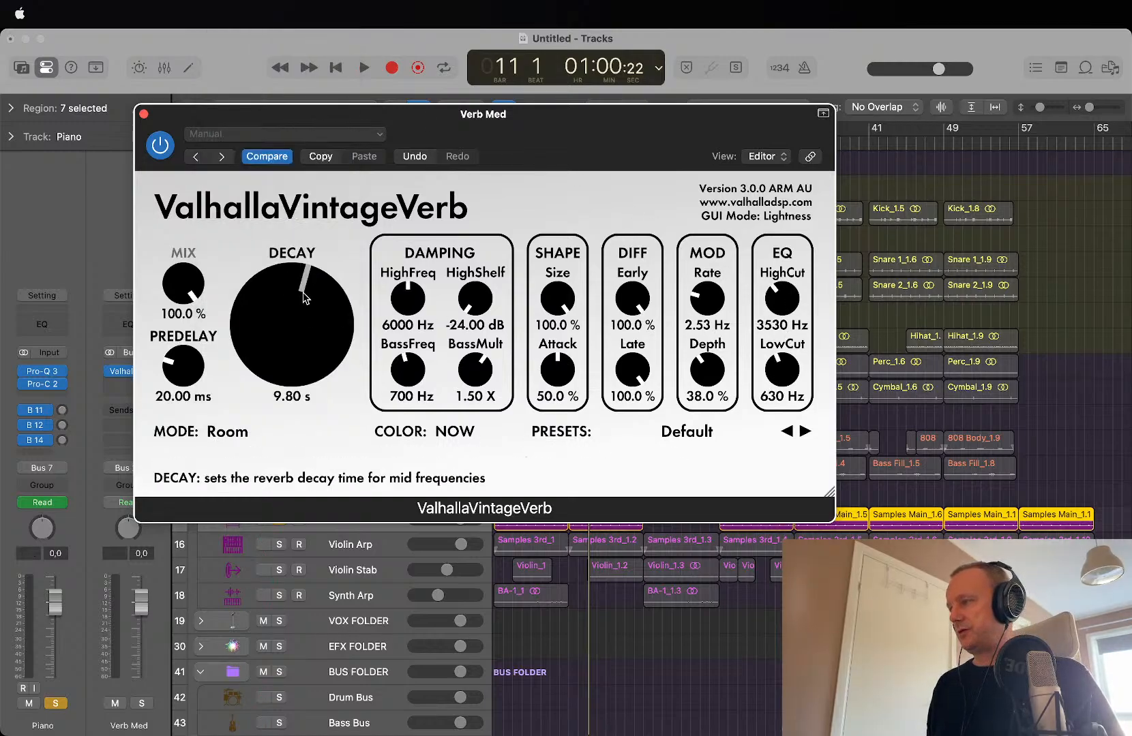
# Step: Raise the Piano's Bus 11 send during playback, then set the reverb decay to 3.25 s and predelay to 78.70 ms
pyautogui.press('space')
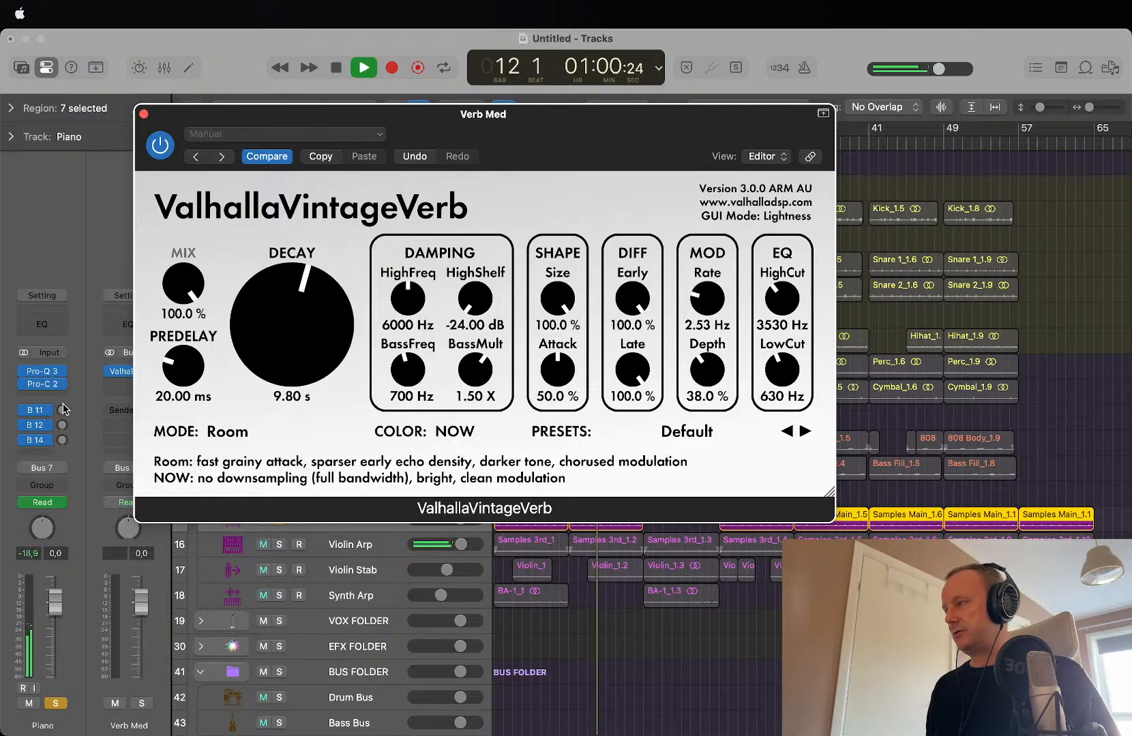
pyautogui.moveTo(62, 410); pyautogui.dragTo(75, 314)
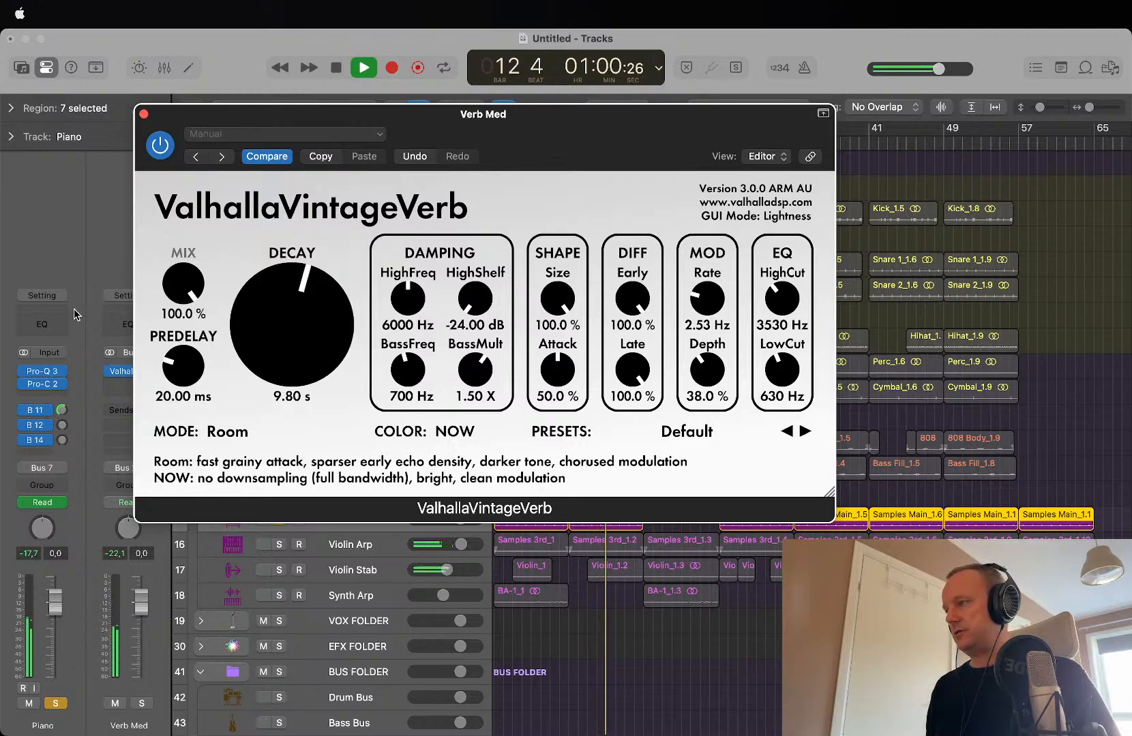
pyautogui.moveTo(283, 344); pyautogui.dragTo(283, 379)
pyautogui.moveTo(182, 366); pyautogui.dragTo(181, 343)
pyautogui.press('space')
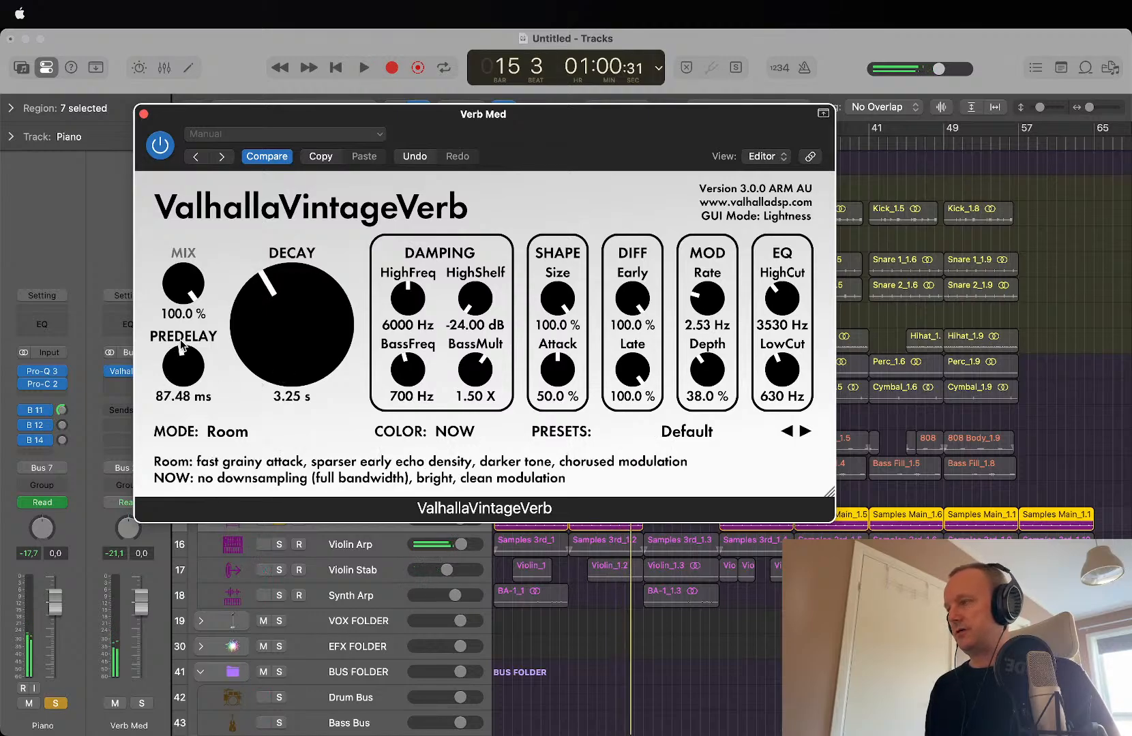
# Step: Set the Piano's Bus 11 send to about -8 dB and shorten the reverb decay to 2.33 s while the soloed piano plays
pyautogui.press('space')
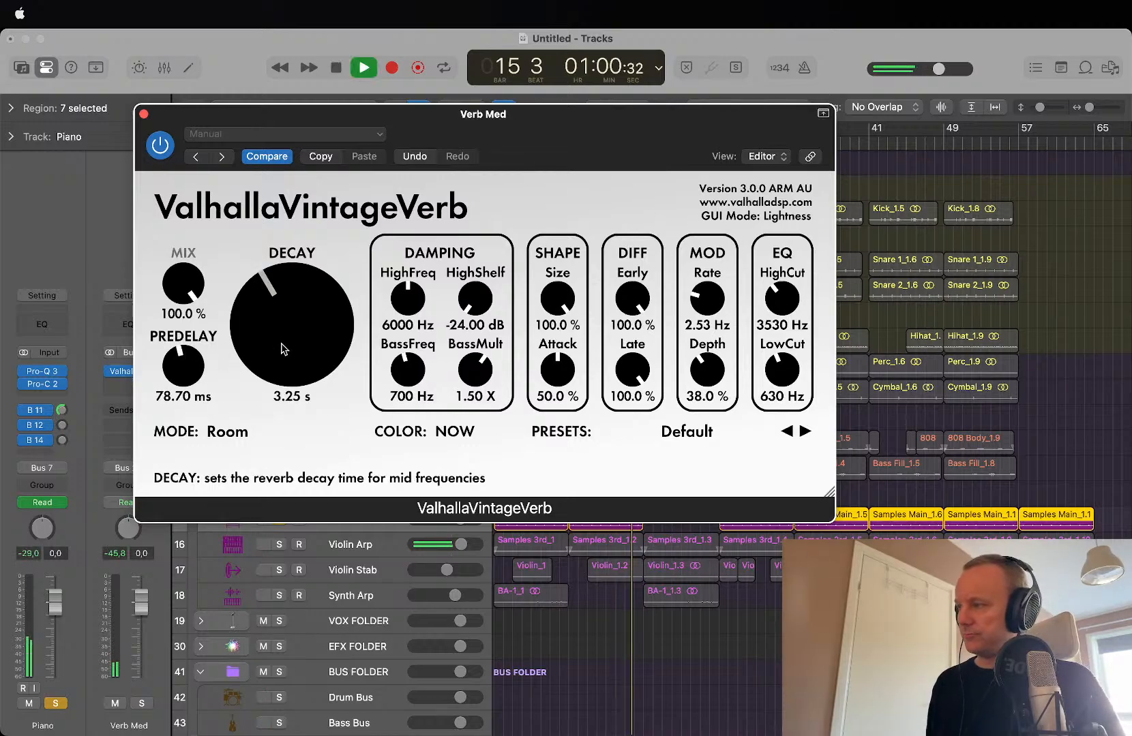
pyautogui.moveTo(283, 346); pyautogui.dragTo(285, 348)
pyautogui.moveTo(62, 410); pyautogui.dragTo(61, 420)
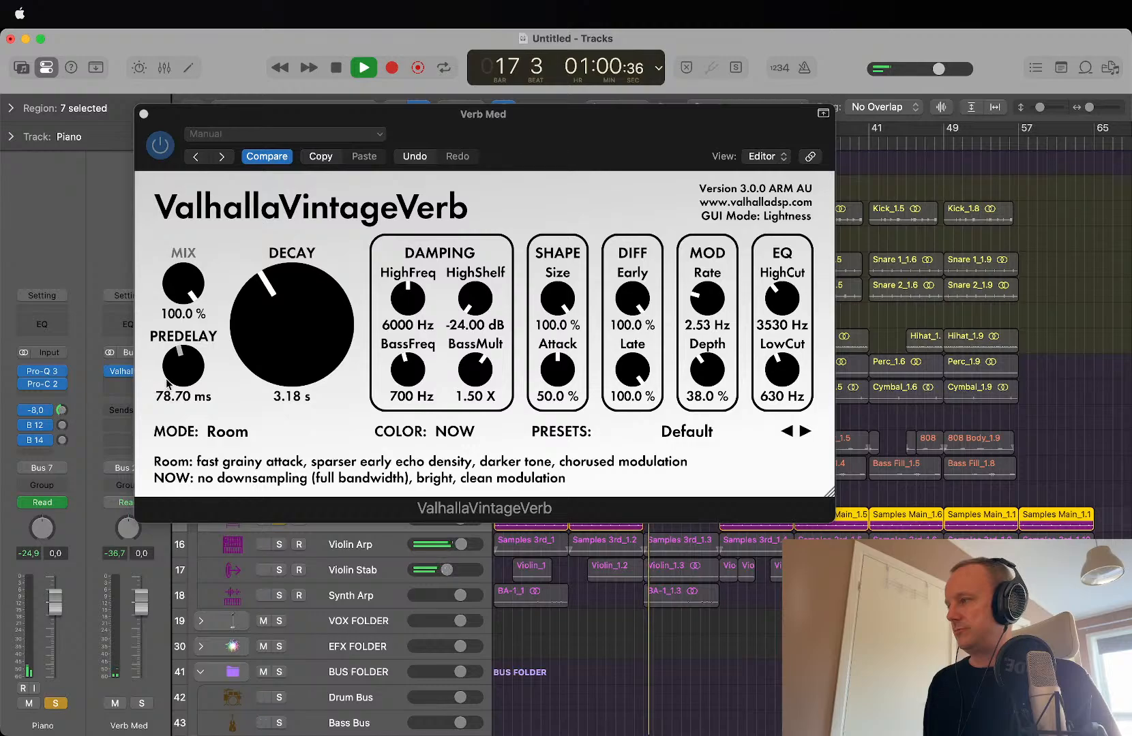
pyautogui.moveTo(275, 368); pyautogui.dragTo(275, 361)
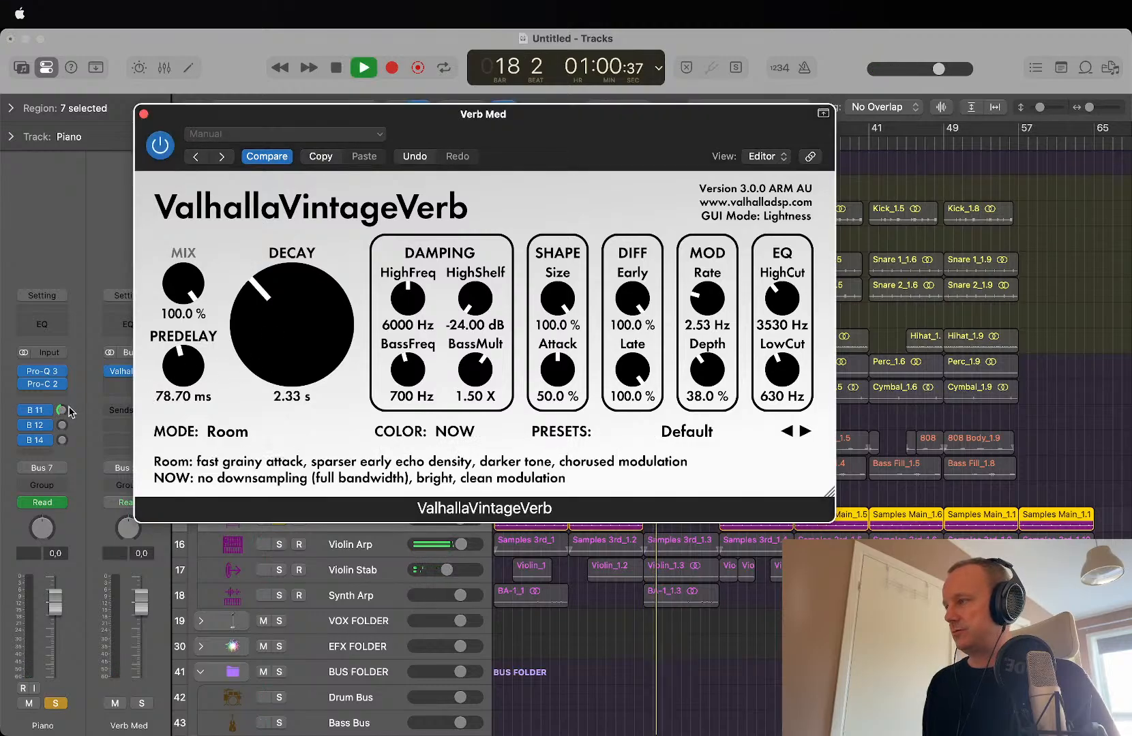
pyautogui.moveTo(791, 128); pyautogui.dragTo(788, 225)
pyautogui.press('space')
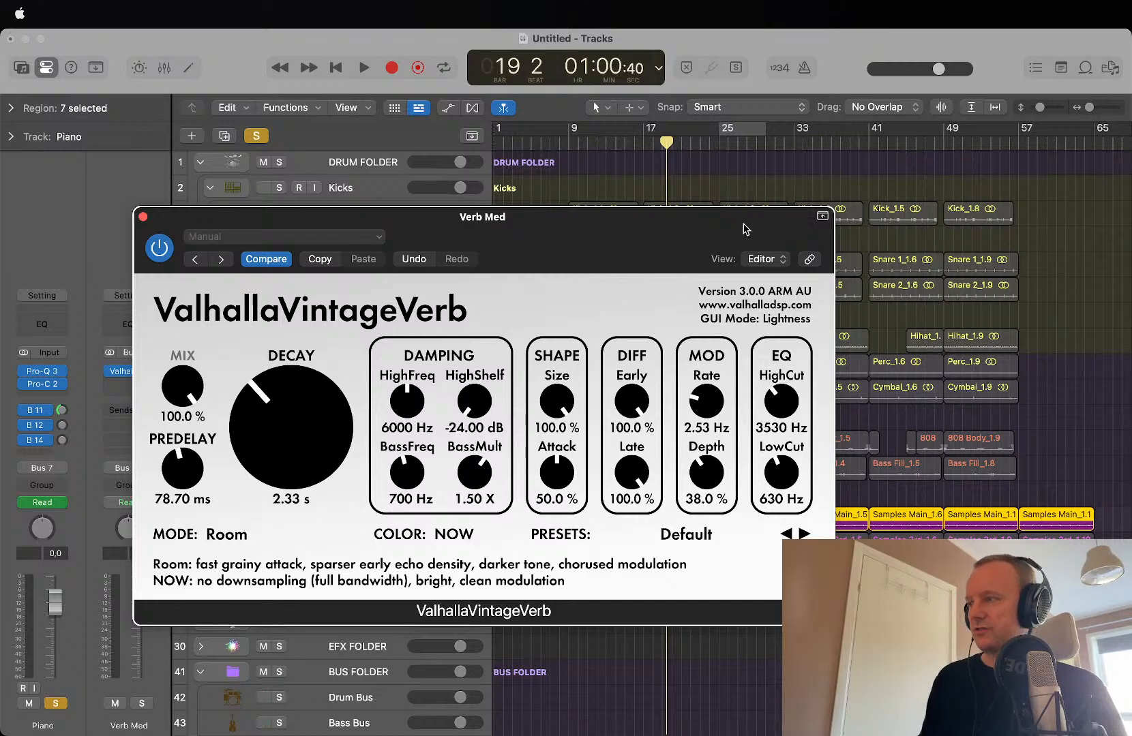
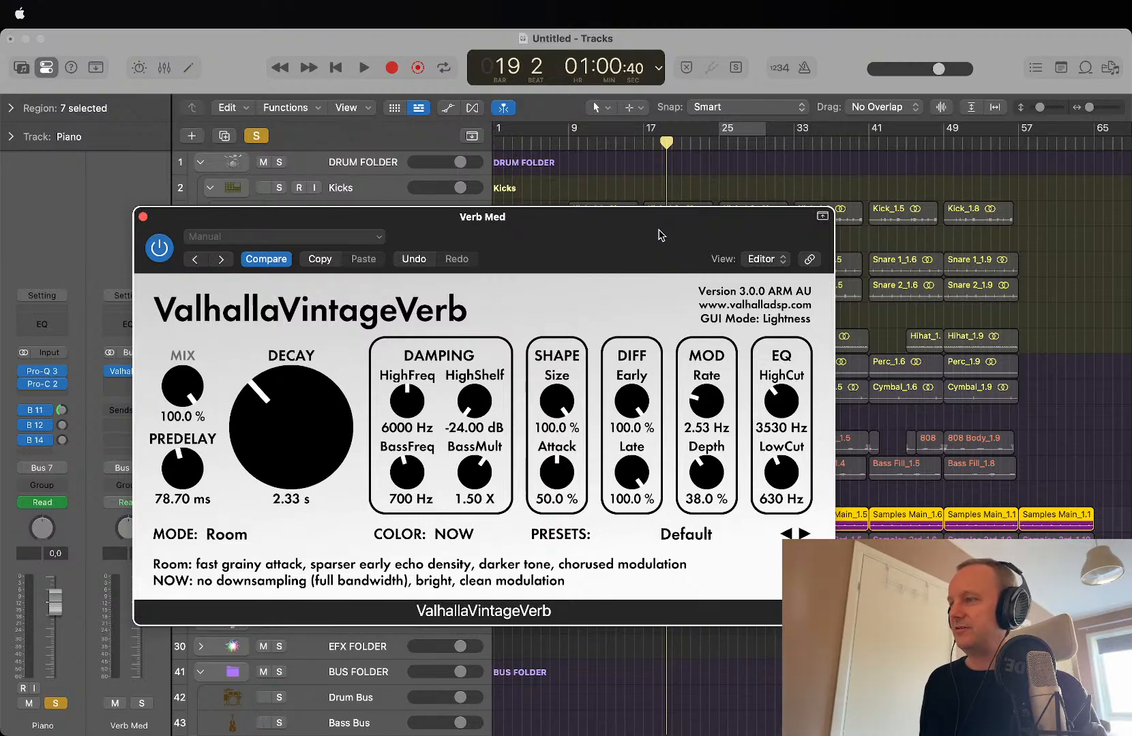
# Step: Move the reverb window aside and listen to the soloed piano with its reverb from bar 9
pyautogui.moveTo(658, 236); pyautogui.dragTo(960, 15)
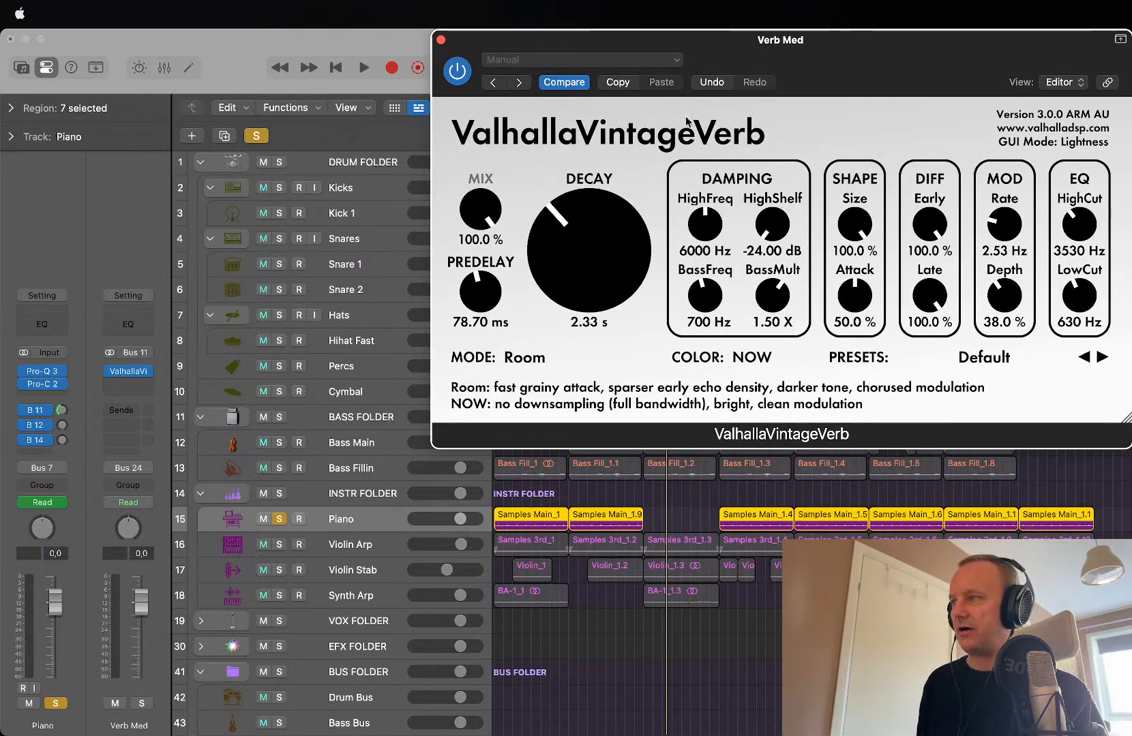
pyautogui.moveTo(637, 98); pyautogui.dragTo(857, 100)
pyautogui.click(569, 145)
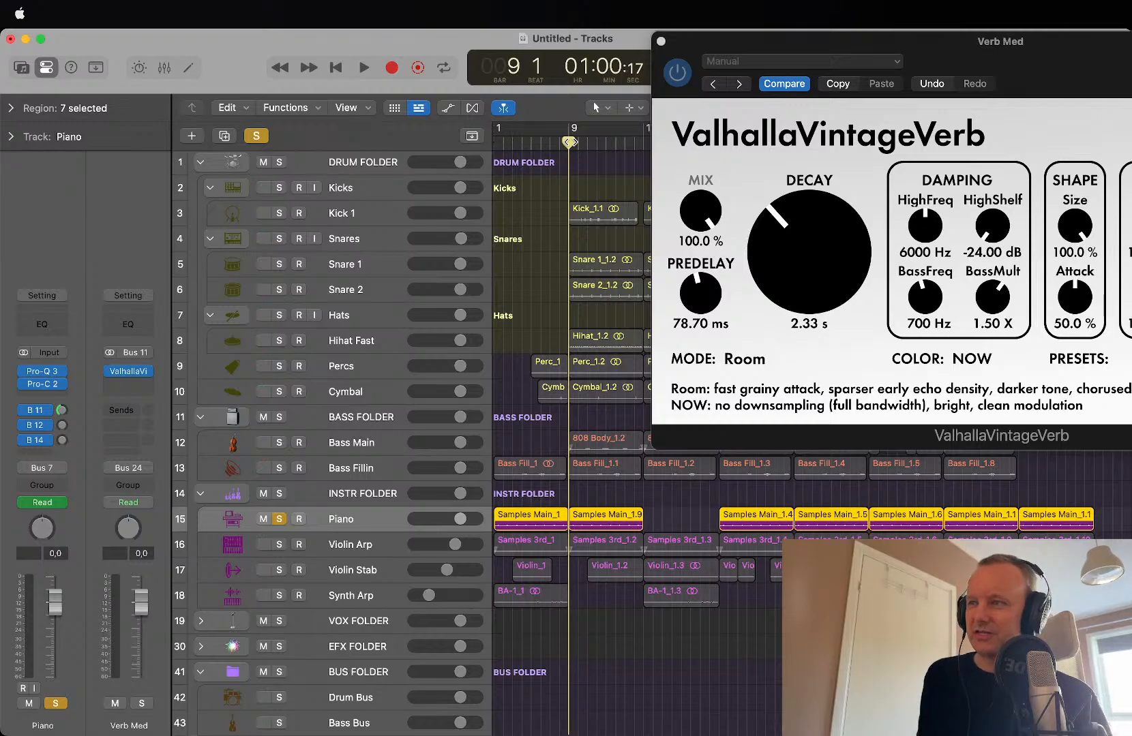
pyautogui.press('space')
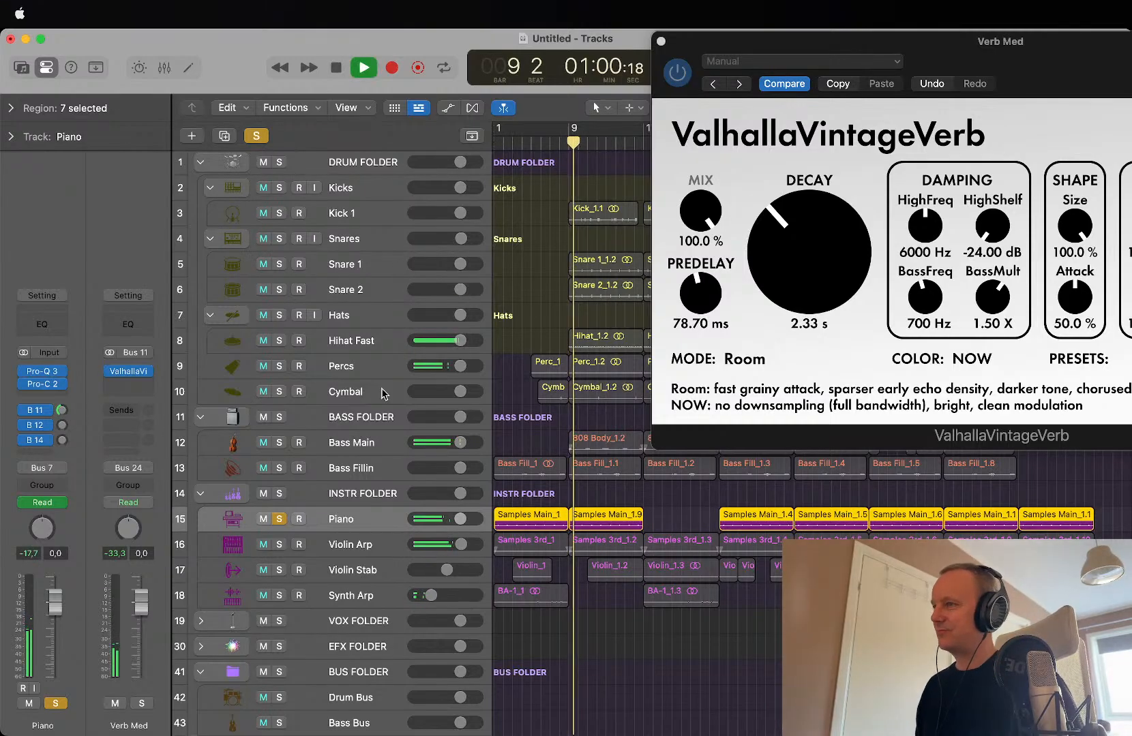
pyautogui.press('space')
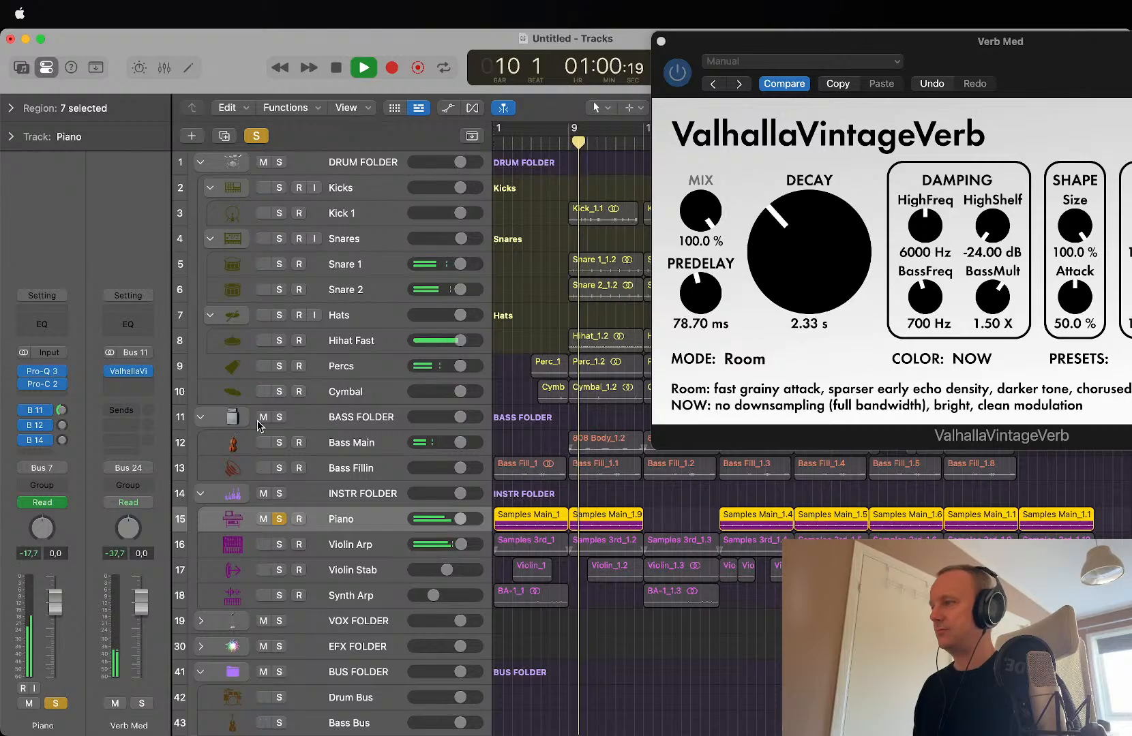
# Step: Check the Piano's Bus 12 send, bring up the Delay Med aux through its Bus 14 send, and stop playback
pyautogui.click(62, 429)
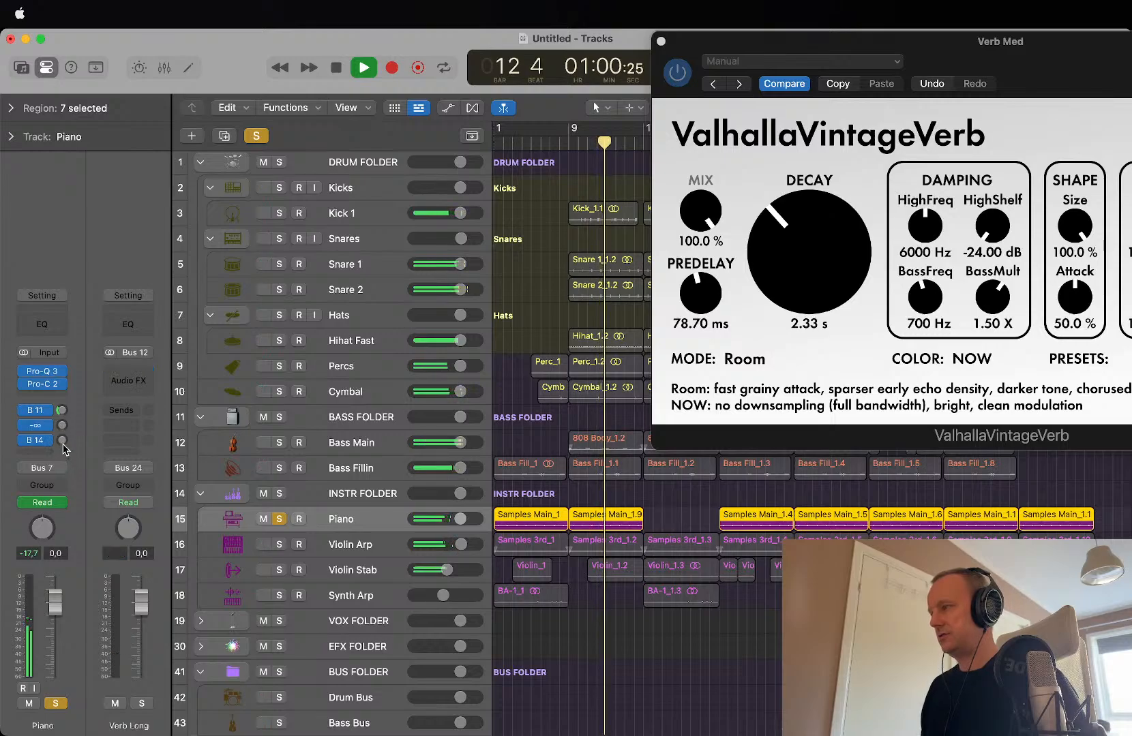
pyautogui.click(62, 440)
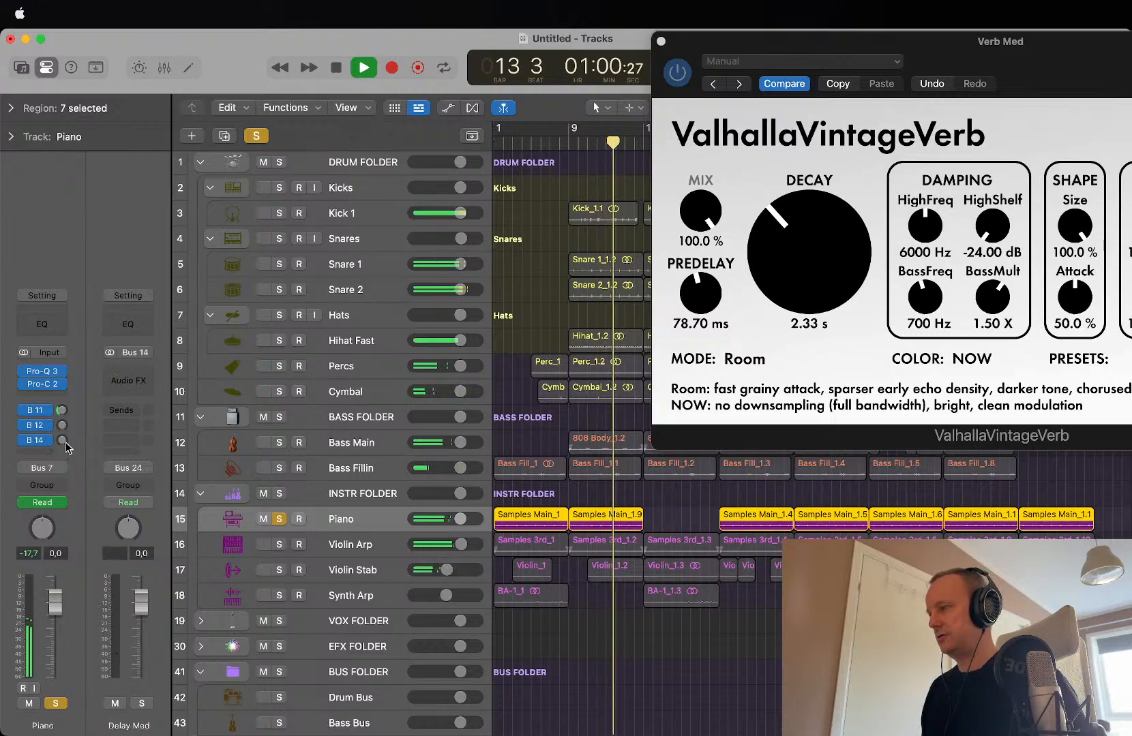
pyautogui.press('space')
pyautogui.click(133, 373)
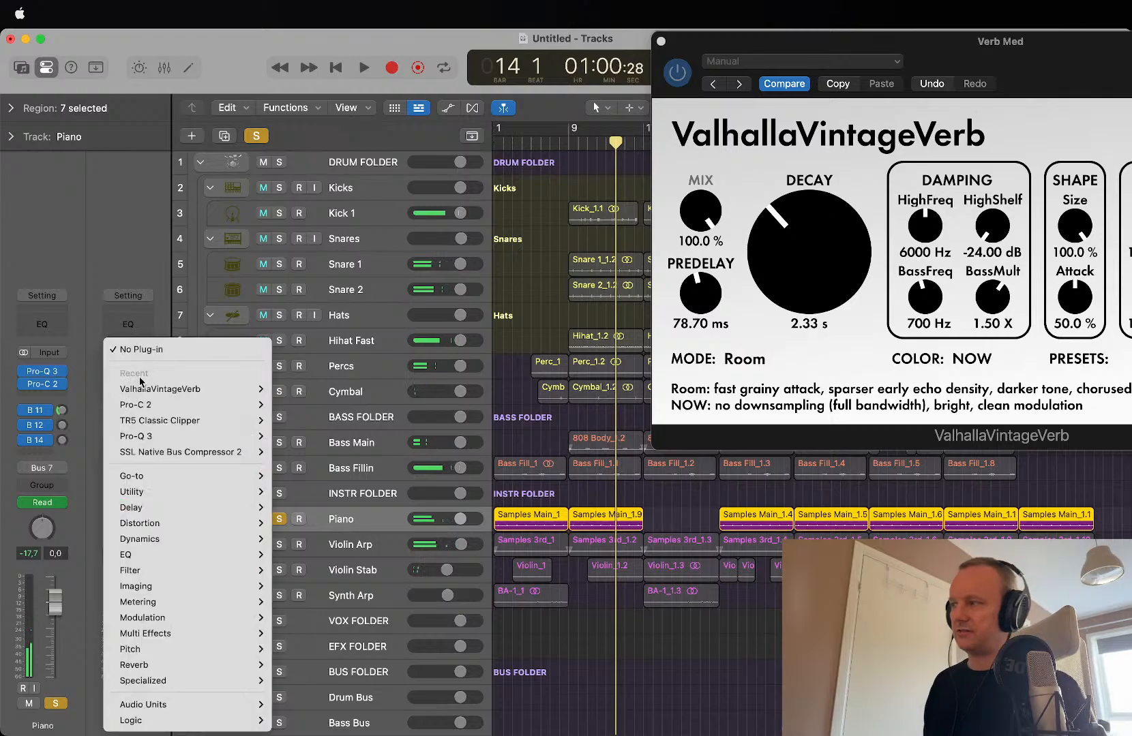
pyautogui.moveTo(203, 482)
pyautogui.click(56, 476)
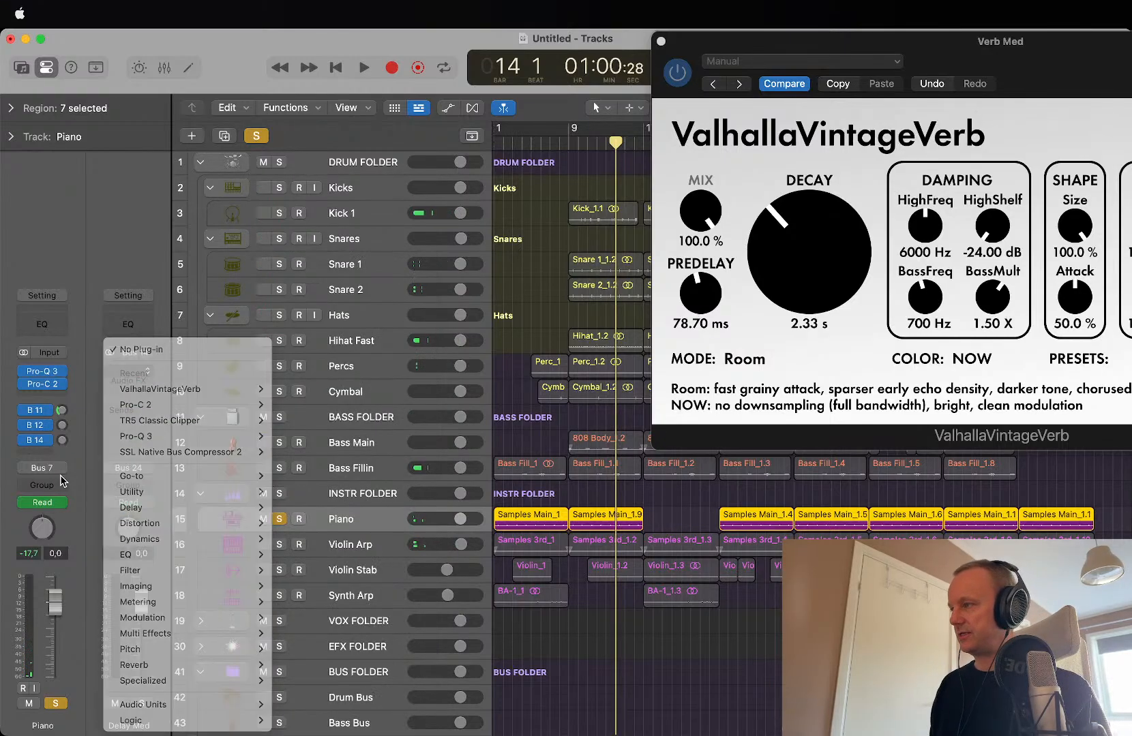
pyautogui.click(150, 380)
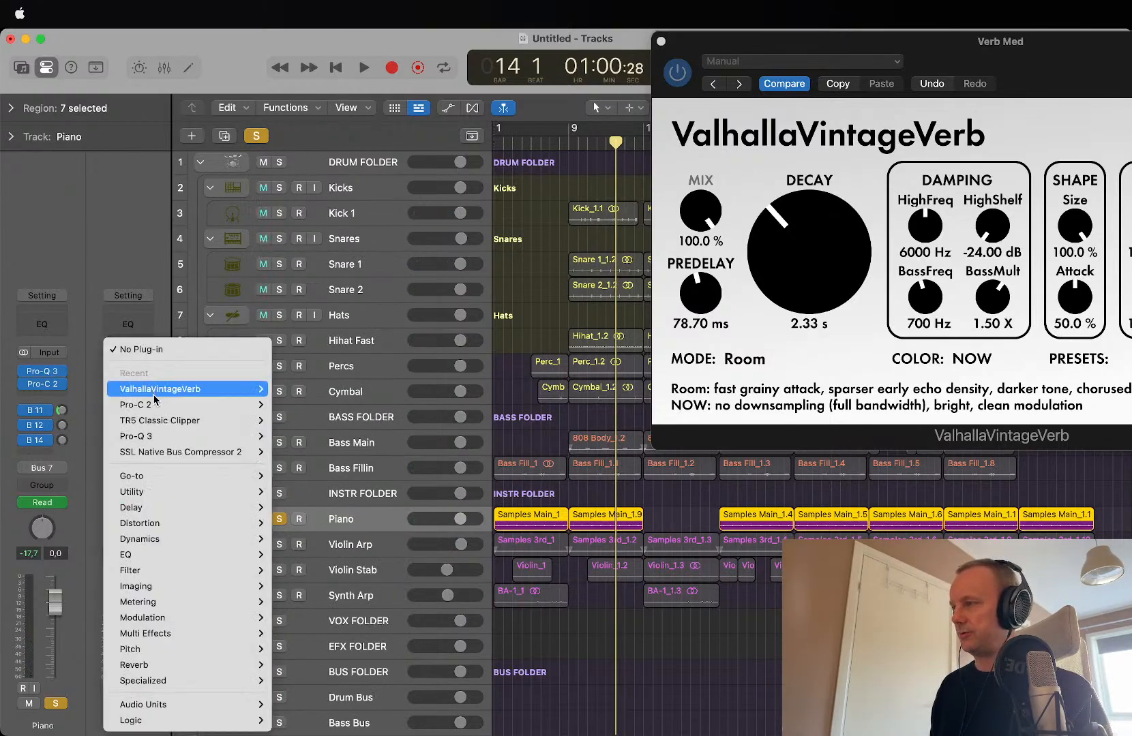
pyautogui.click(60, 444)
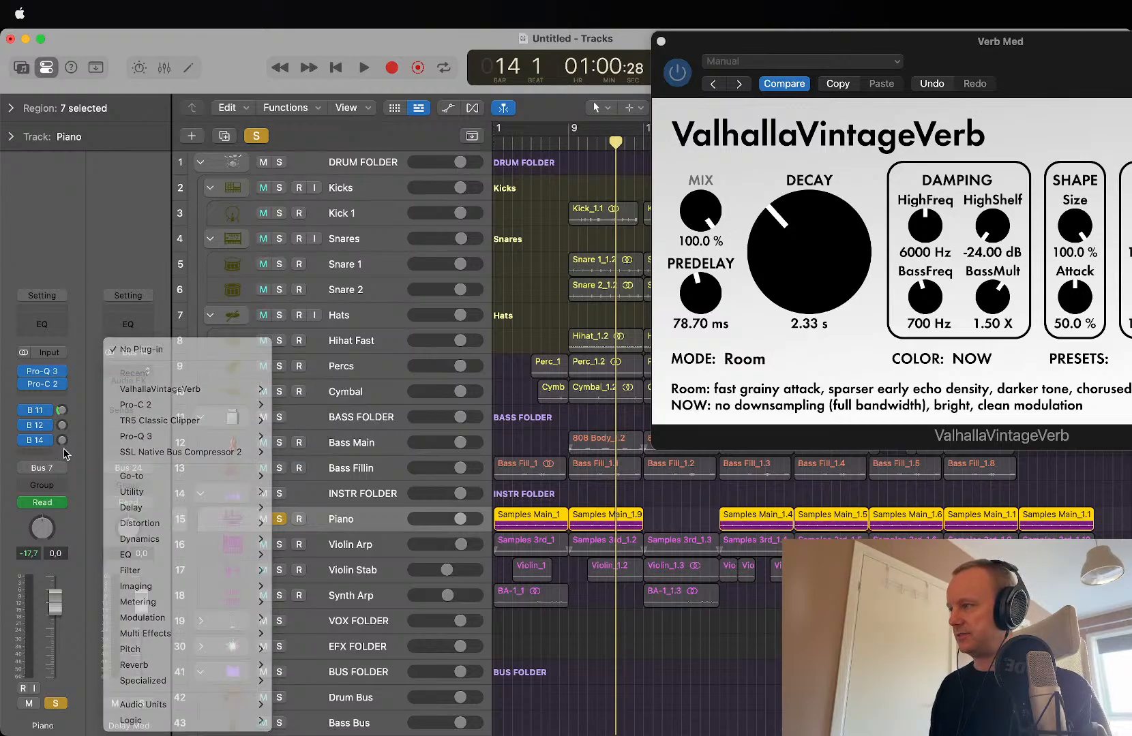
# Step: Look through the Audio Units makers for a delay, and insert a stereo EchoBoy on the Delay Med aux
pyautogui.click(142, 398)
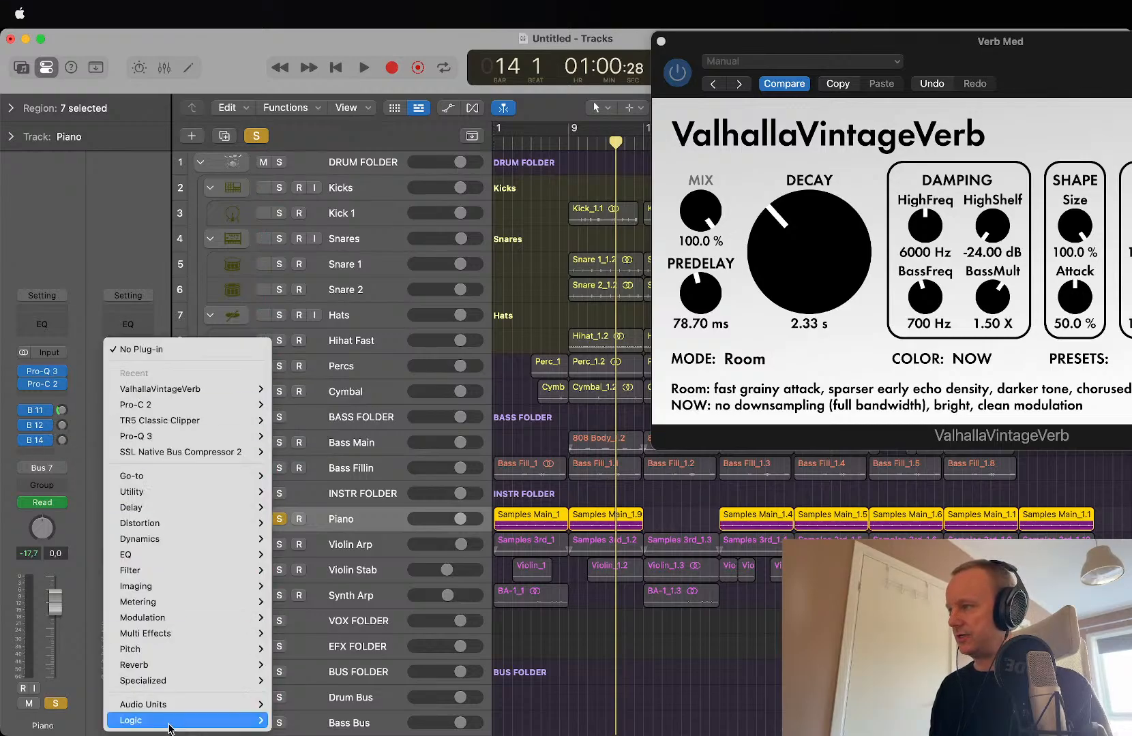
pyautogui.moveTo(189, 709)
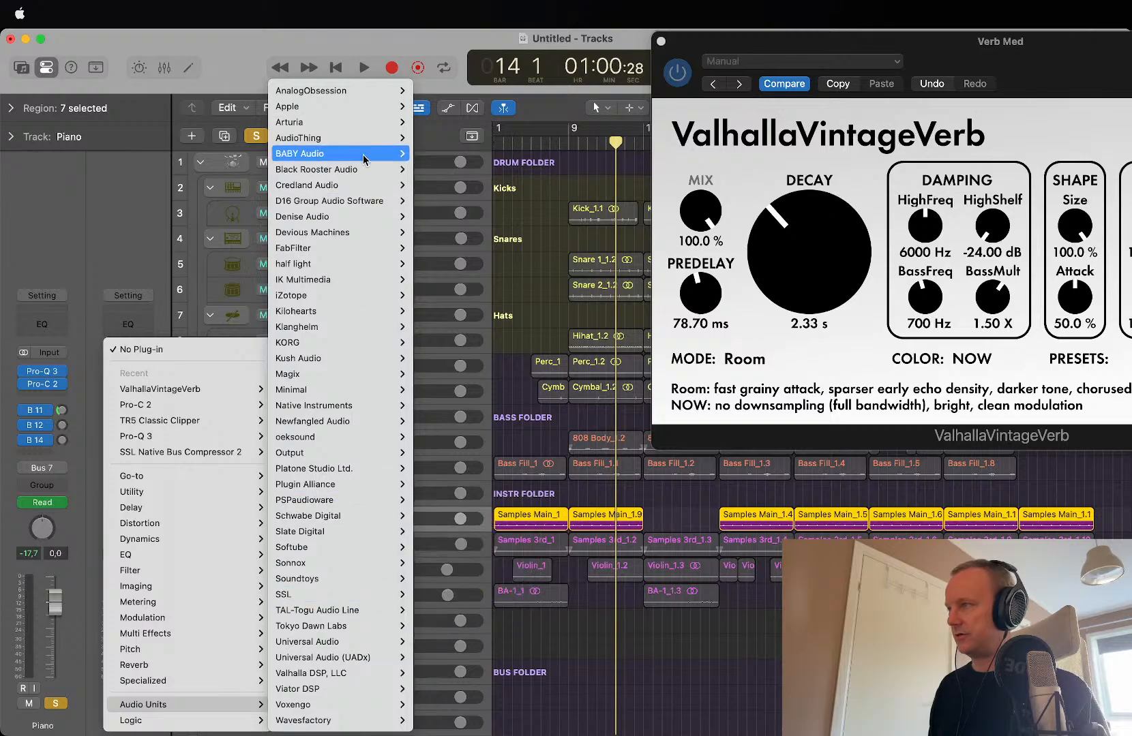
pyautogui.moveTo(326, 177)
pyautogui.moveTo(331, 202)
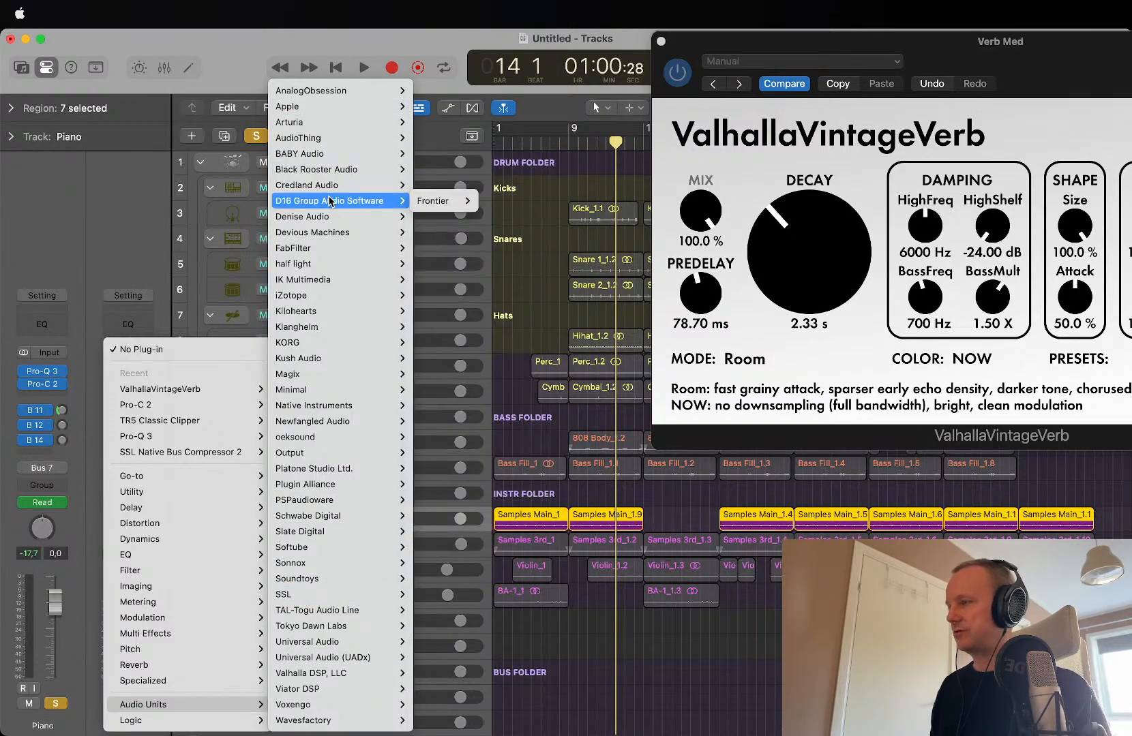
pyautogui.moveTo(369, 253)
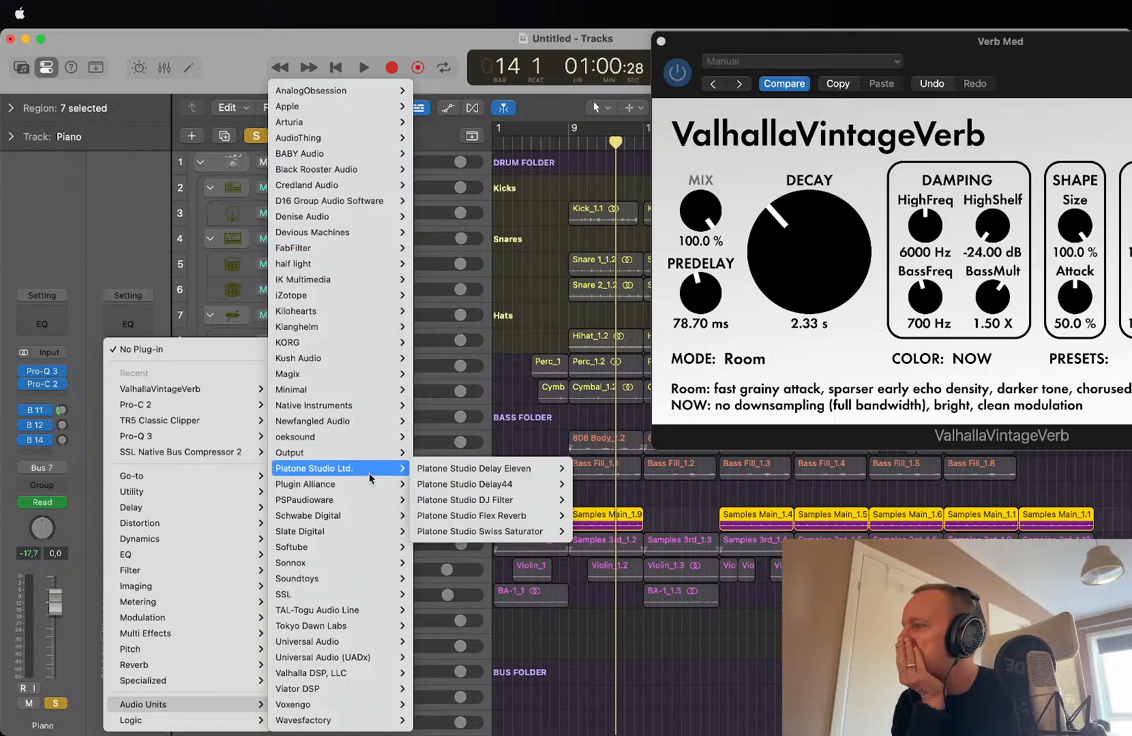
pyautogui.moveTo(405, 125)
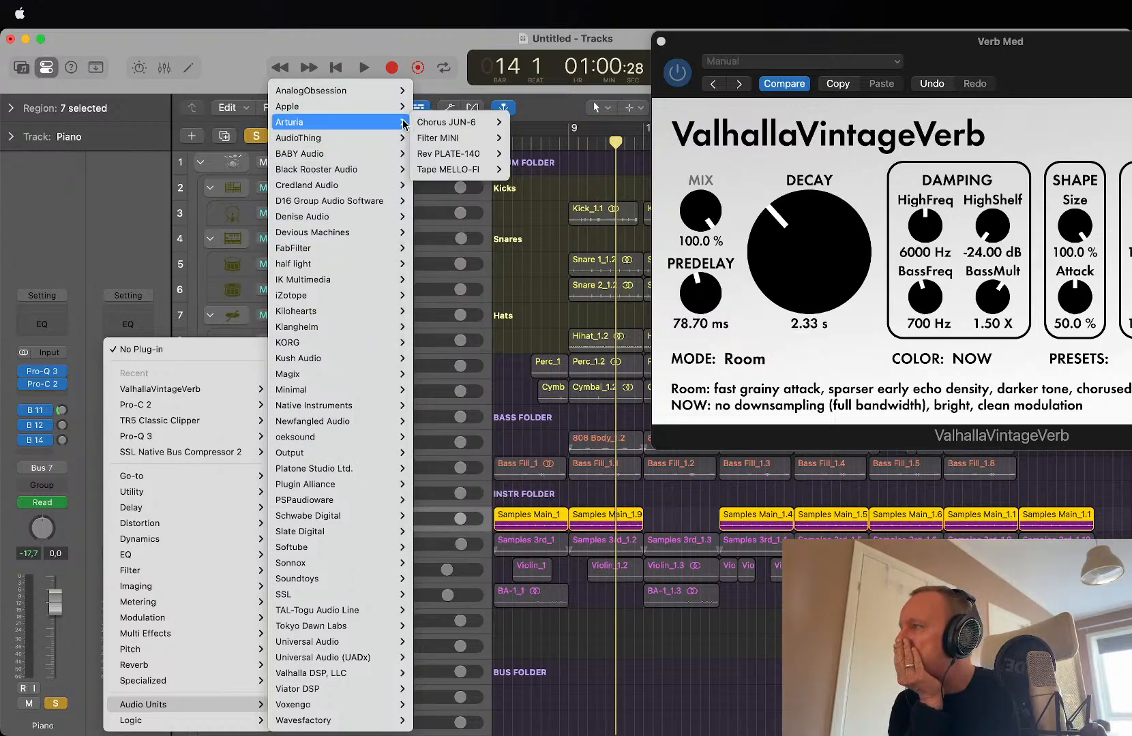
pyautogui.moveTo(197, 476)
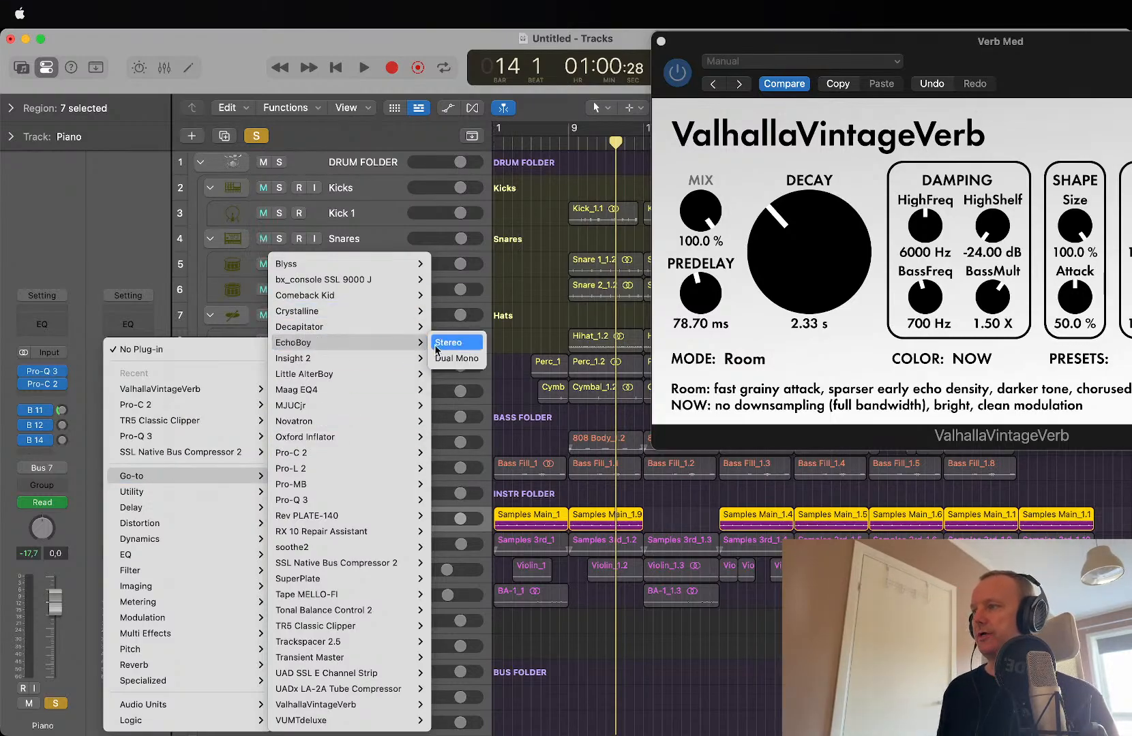
pyautogui.click(435, 343)
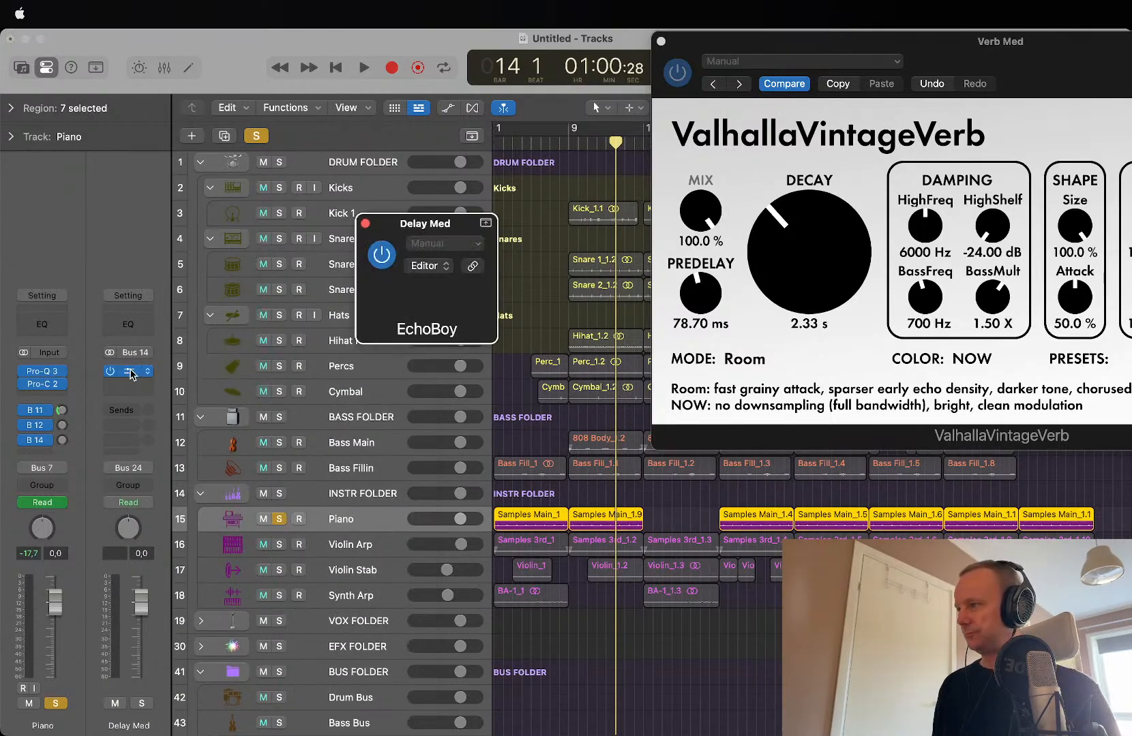
# Step: Open the Delay Med aux's EchoBoy during playback of the soloed piano and set its mix fully wet
pyautogui.click(132, 372)
pyautogui.click(130, 374)
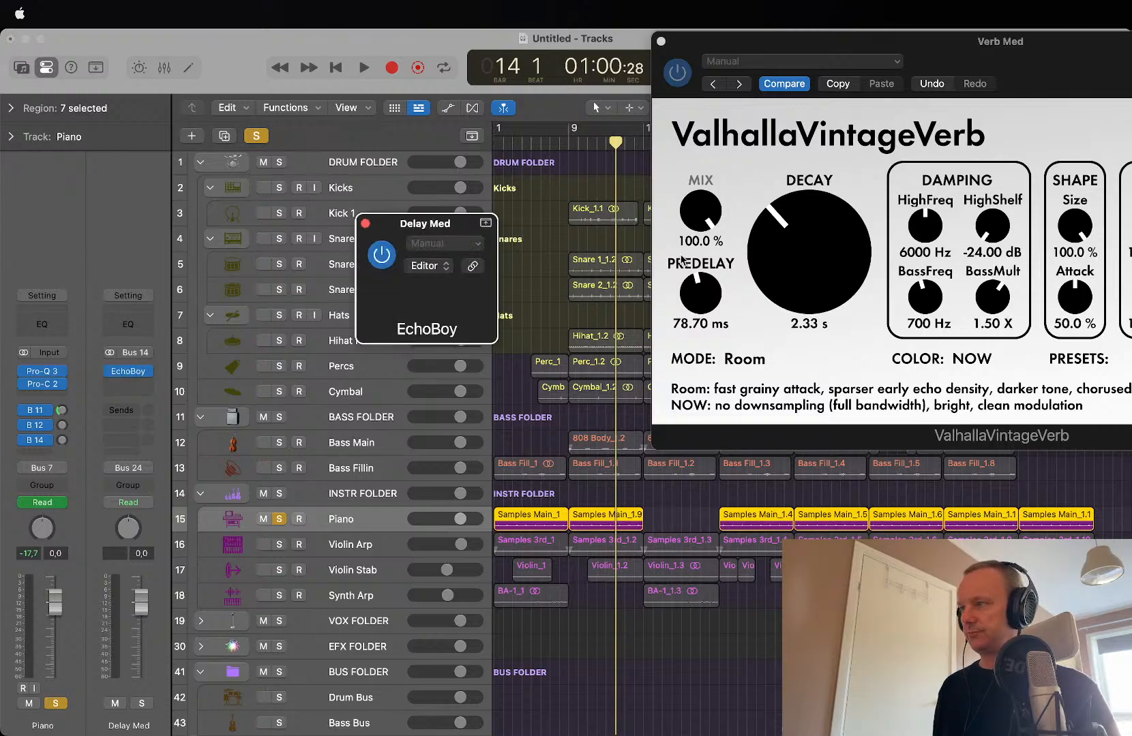
pyautogui.moveTo(616, 237); pyautogui.dragTo(322, 69)
pyautogui.press('space')
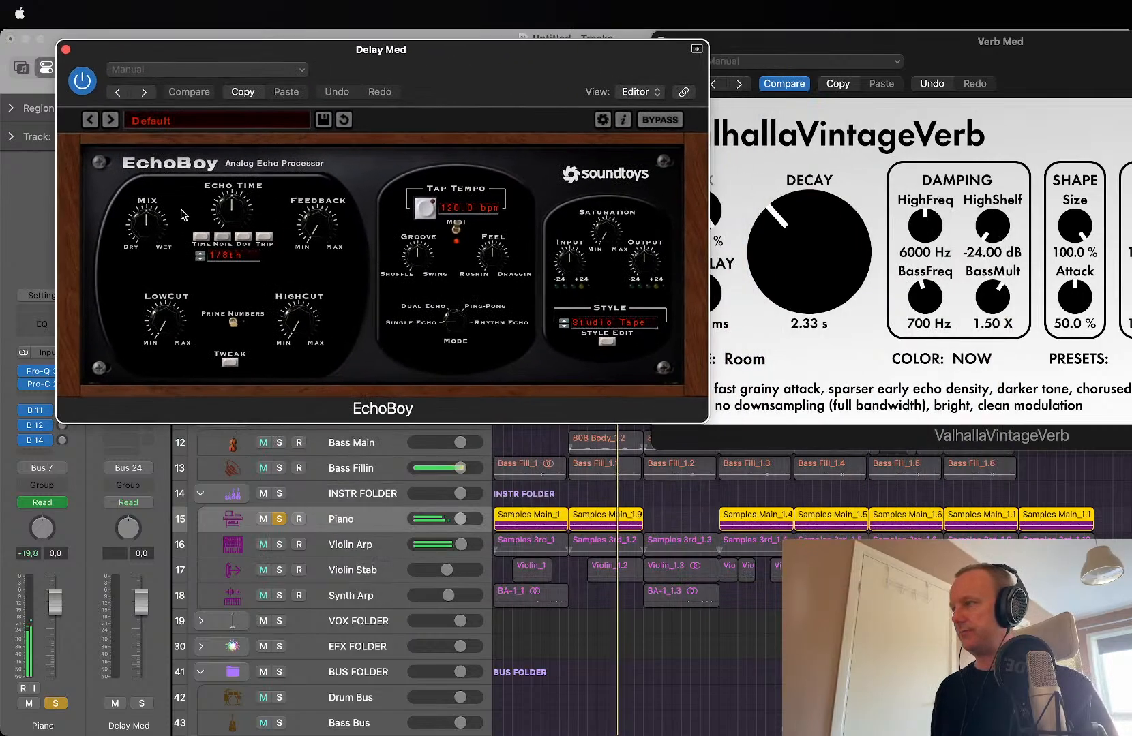
pyautogui.moveTo(157, 224); pyautogui.dragTo(191, 113)
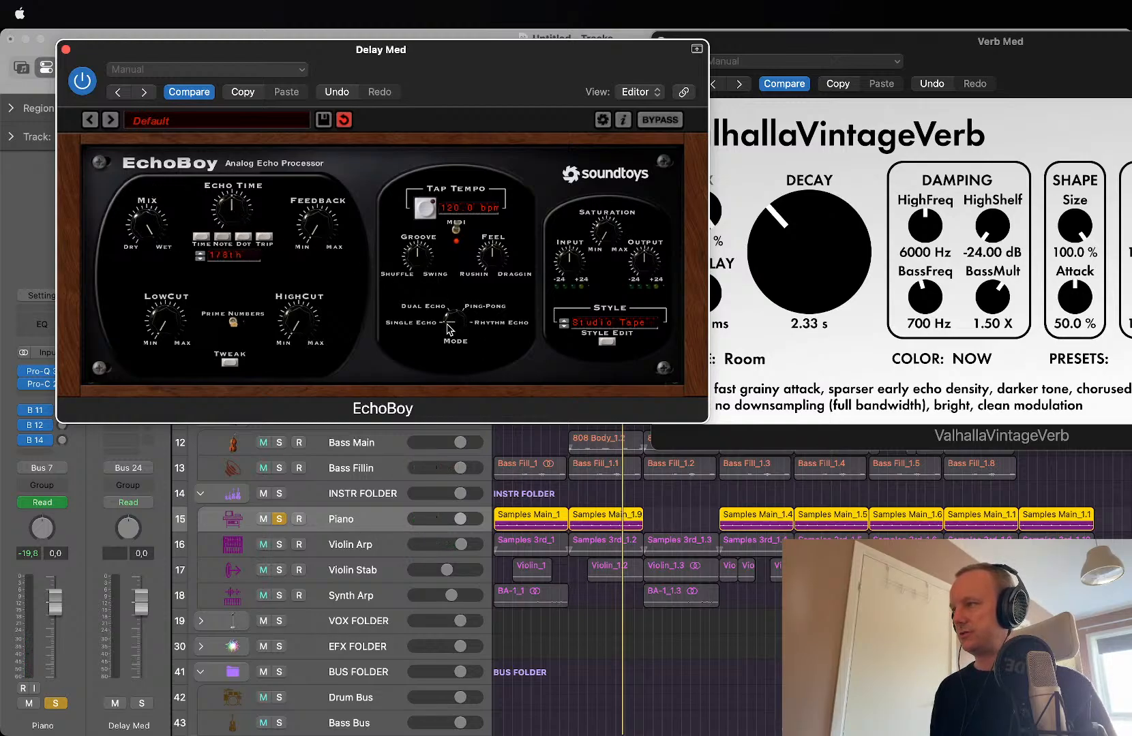
# Step: Shape the EchoBoy as a Ping-Pong delay in the Space Echo style, raising its low cut, high cut and feedback
pyautogui.moveTo(450, 329); pyautogui.dragTo(464, 264)
pyautogui.moveTo(165, 328); pyautogui.dragTo(174, 281)
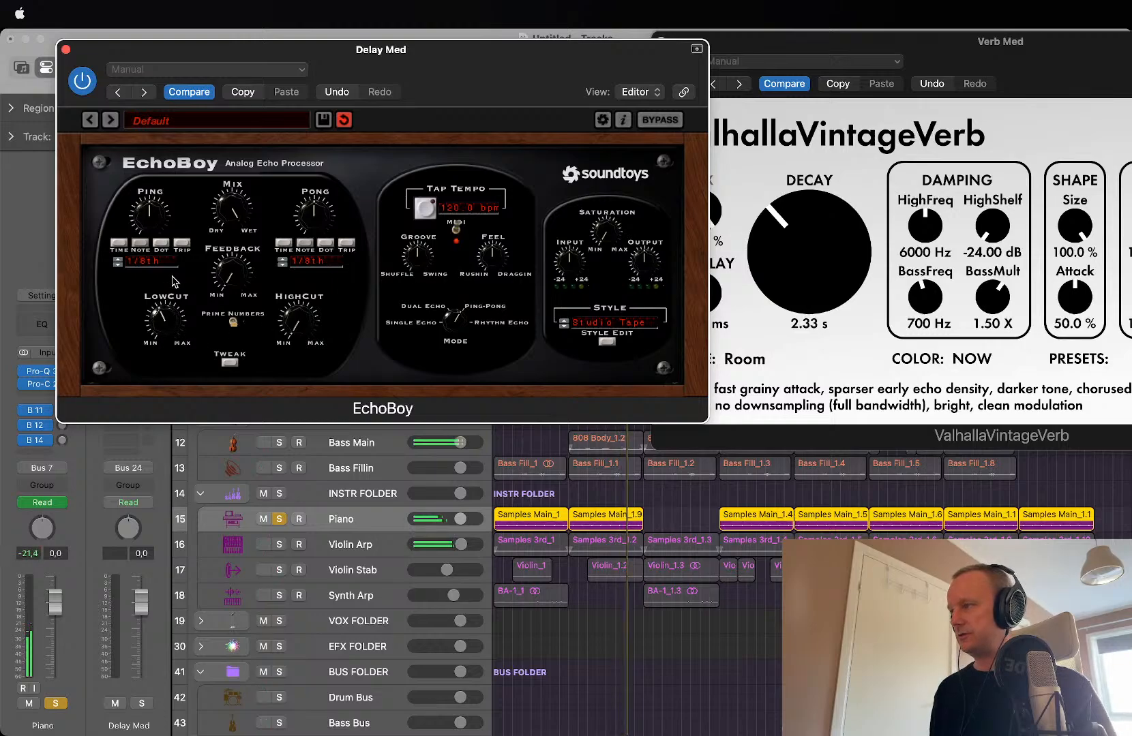
pyautogui.moveTo(304, 322); pyautogui.dragTo(310, 285)
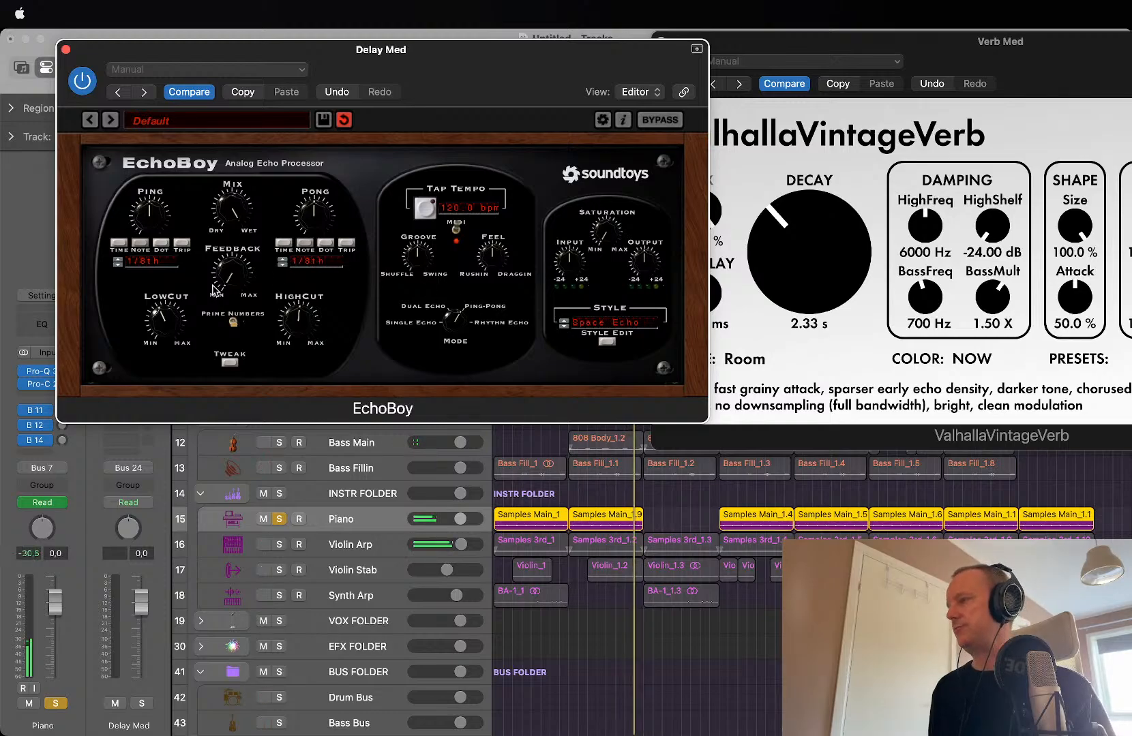
pyautogui.moveTo(236, 290); pyautogui.dragTo(231, 244)
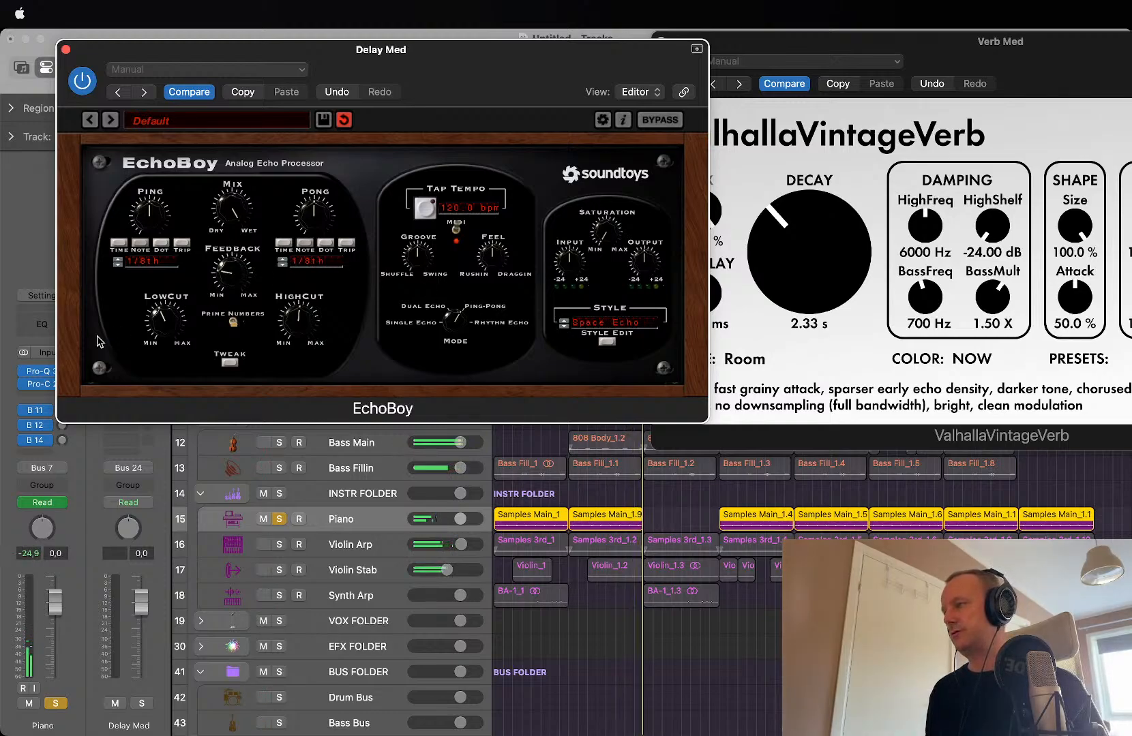
# Step: Try the Piano's Bus 12 send to the Verb Long aux, replaying the soloed piano from bar 9
pyautogui.moveTo(341, 56); pyautogui.dragTo(489, 51)
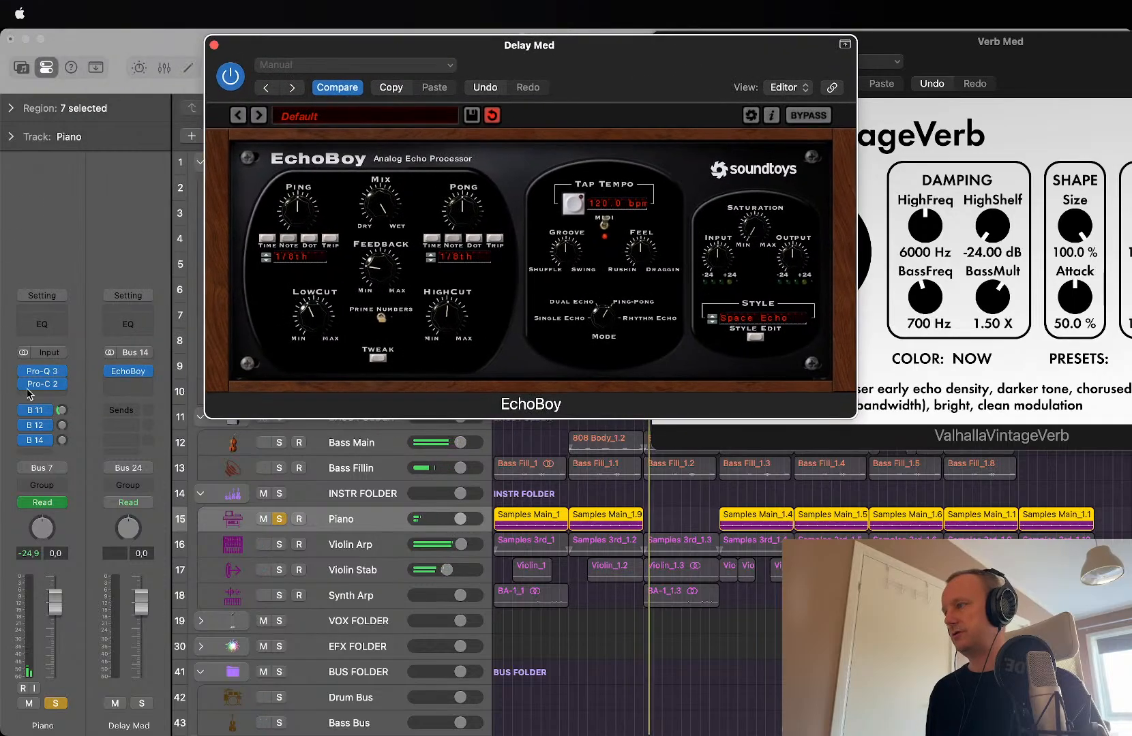
pyautogui.click(62, 426)
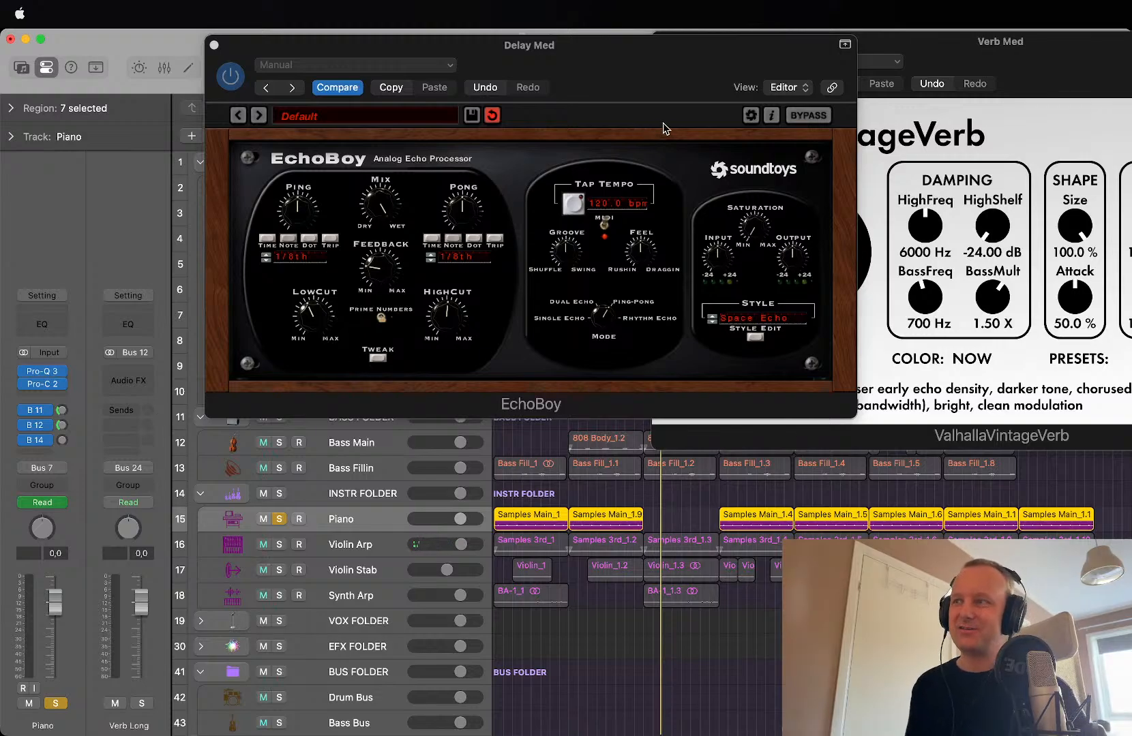
pyautogui.moveTo(668, 77); pyautogui.dragTo(1041, 222)
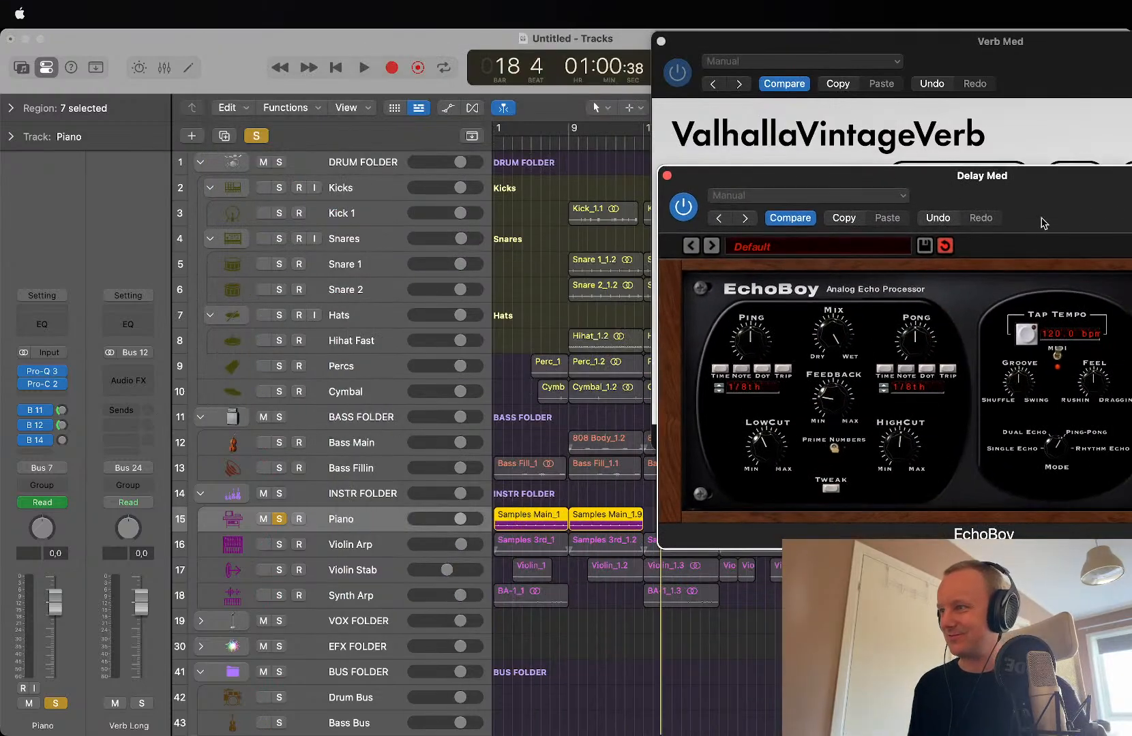
pyautogui.click(573, 148)
pyautogui.press('space')
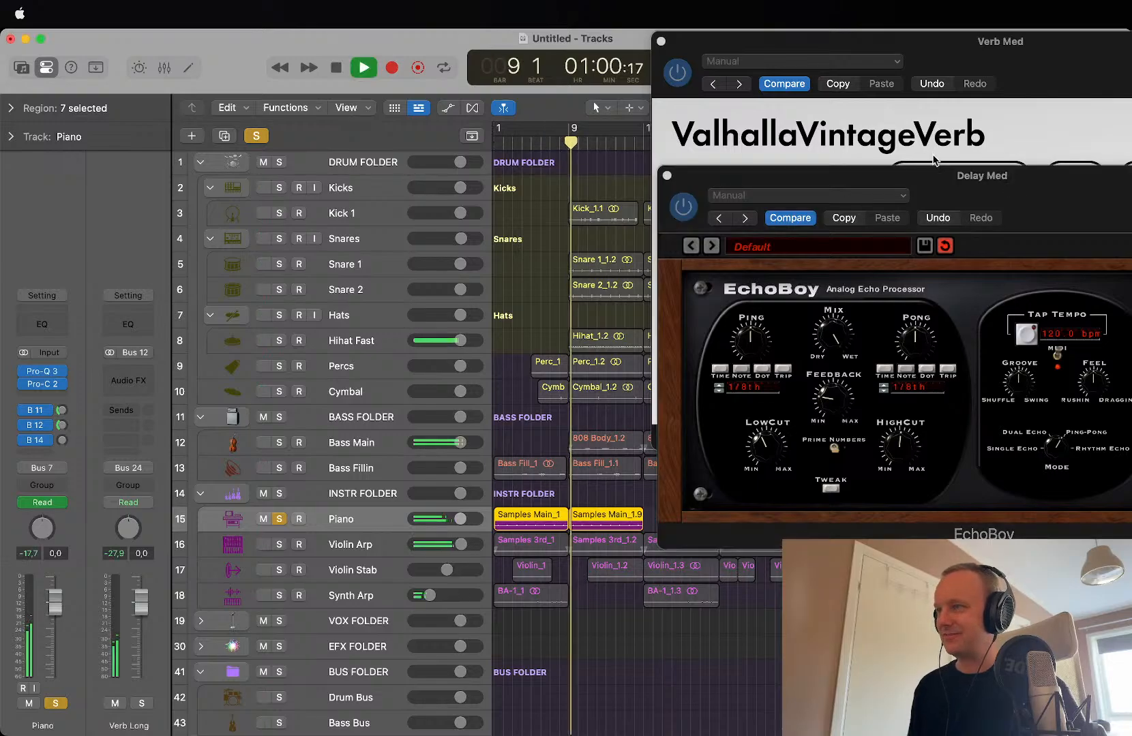
# Step: Feed the Piano into EchoBoy through its Bus 14 send at about -26 dB and raise the delay's saturation
pyautogui.moveTo(934, 176); pyautogui.dragTo(498, 6)
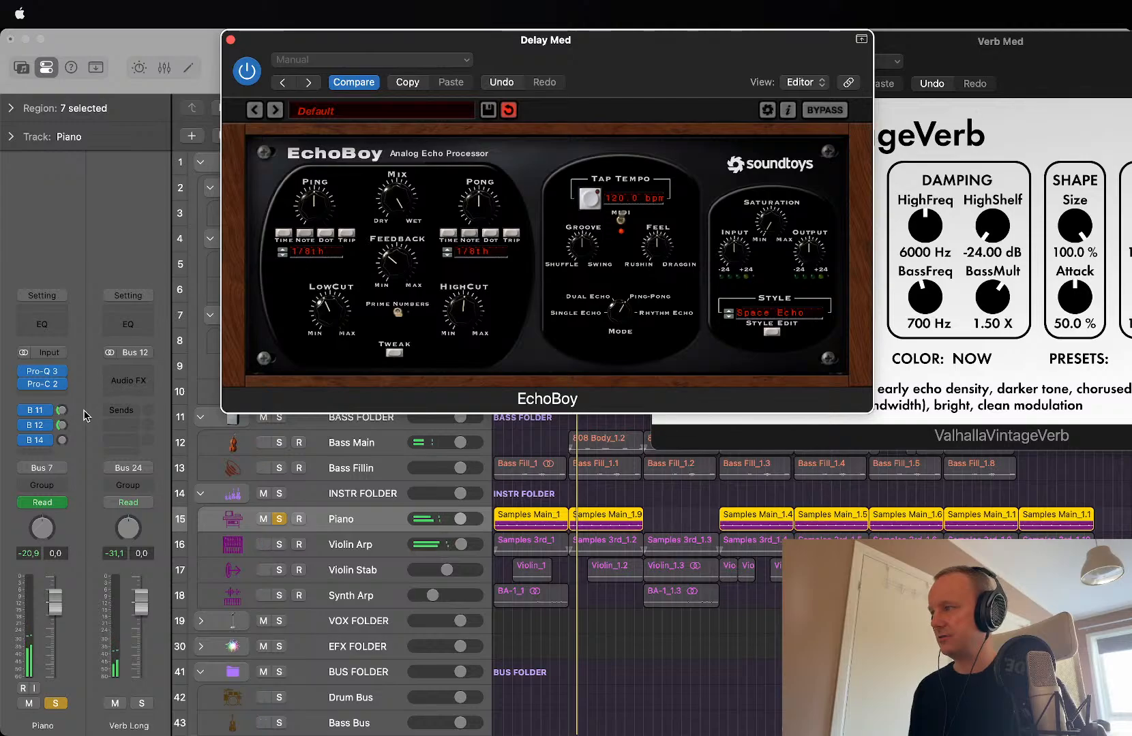
pyautogui.click(61, 441)
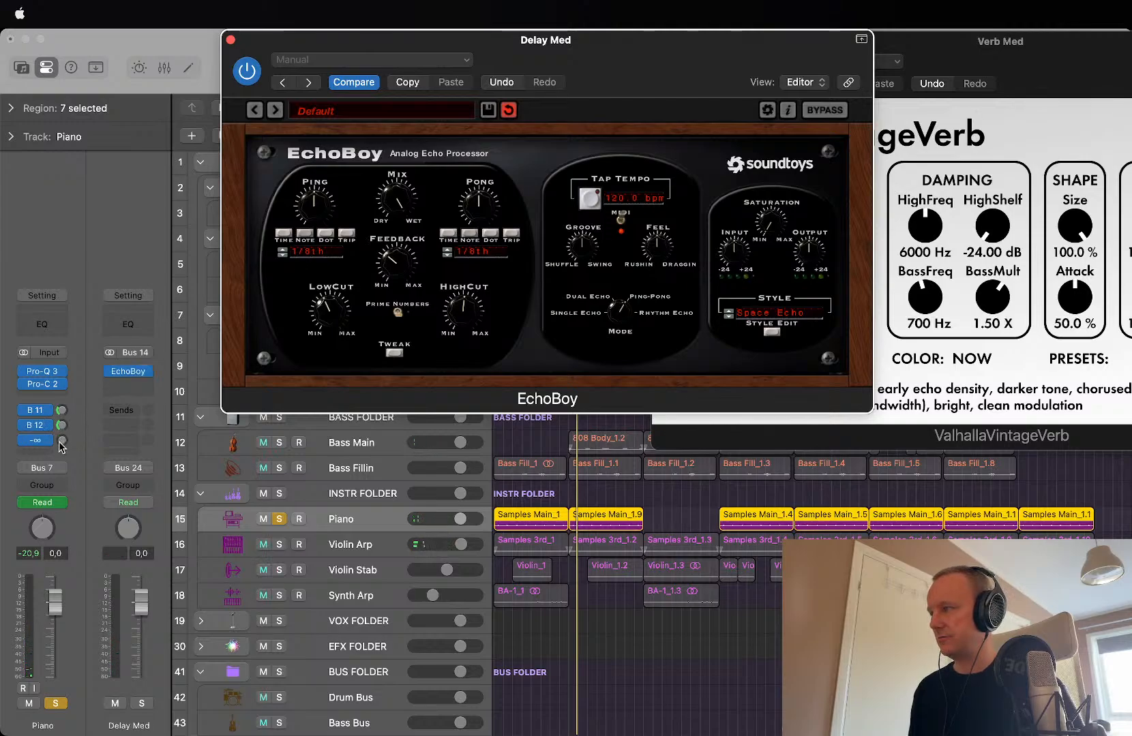
pyautogui.click(74, 401)
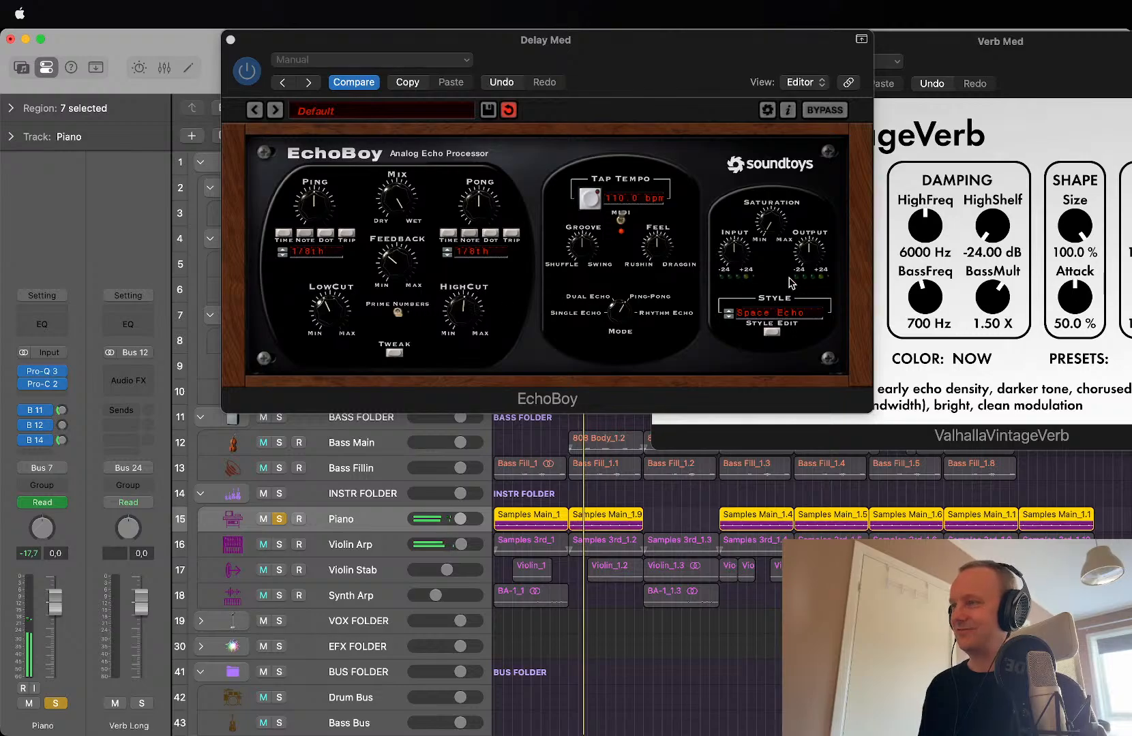
pyautogui.click(782, 234)
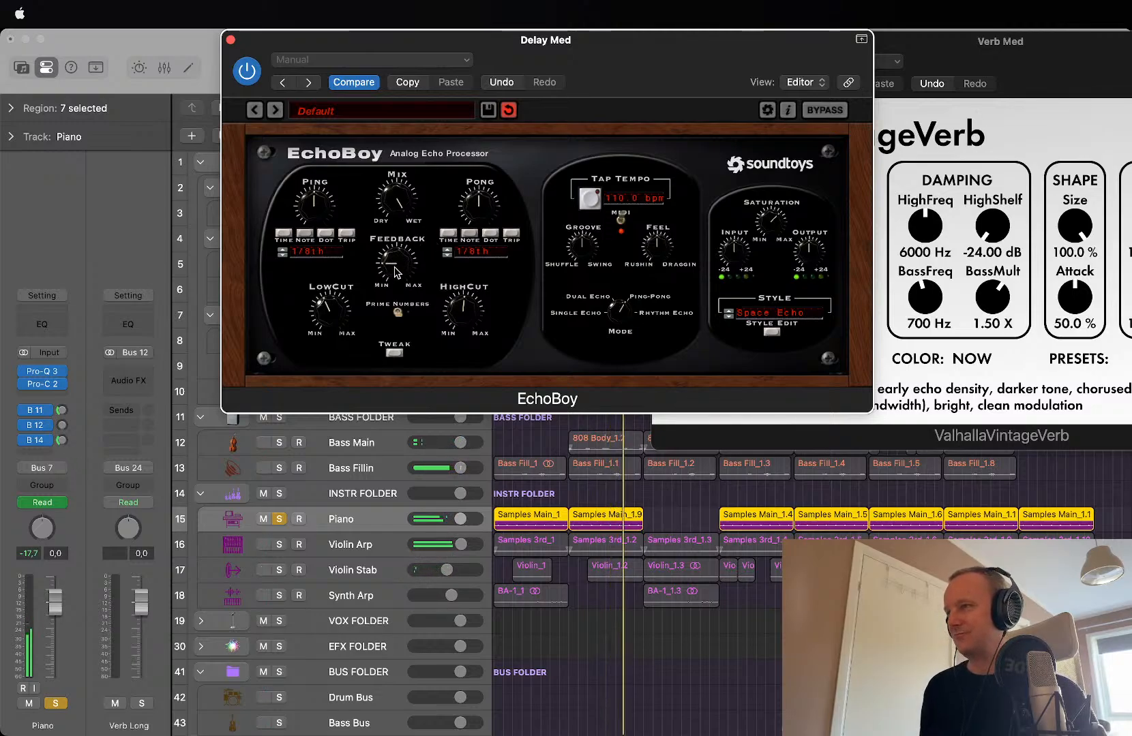
pyautogui.moveTo(61, 440); pyautogui.dragTo(61, 529)
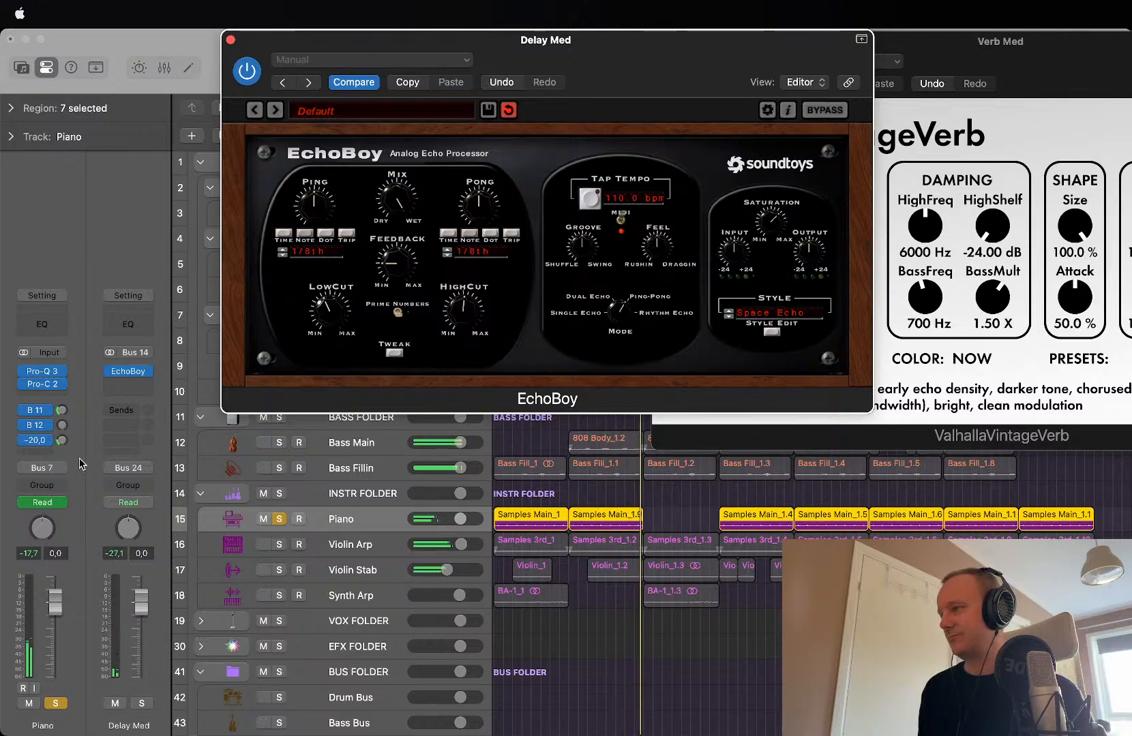
pyautogui.moveTo(79, 464); pyautogui.dragTo(79, 465)
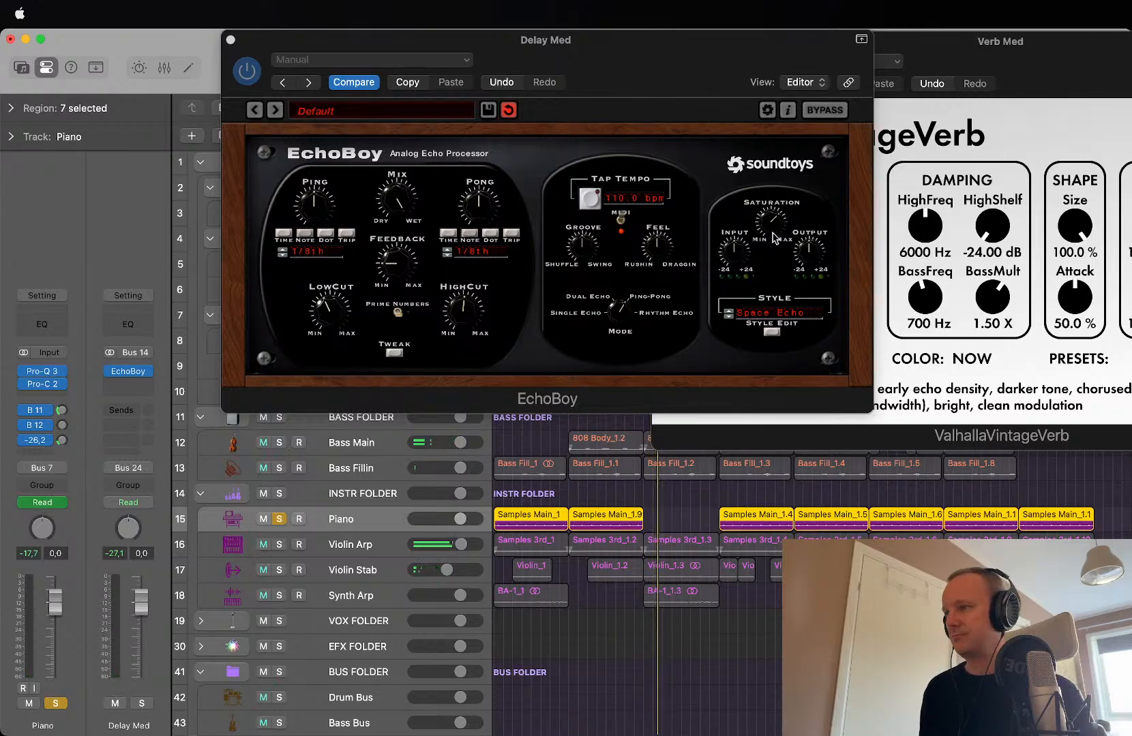
# Step: Unsolo the Piano, compare the mix with its sends bypassed, and set its Bus 14 send to -30 dB
pyautogui.moveTo(693, 102); pyautogui.dragTo(1124, 103)
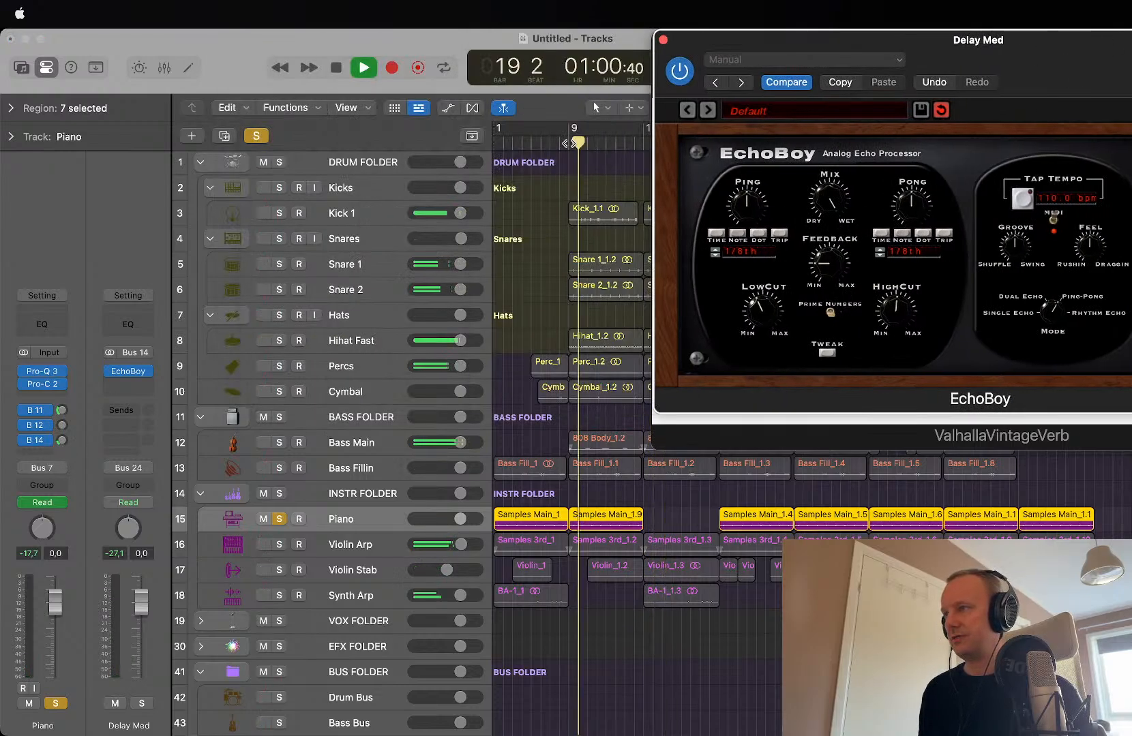
pyautogui.click(55, 703)
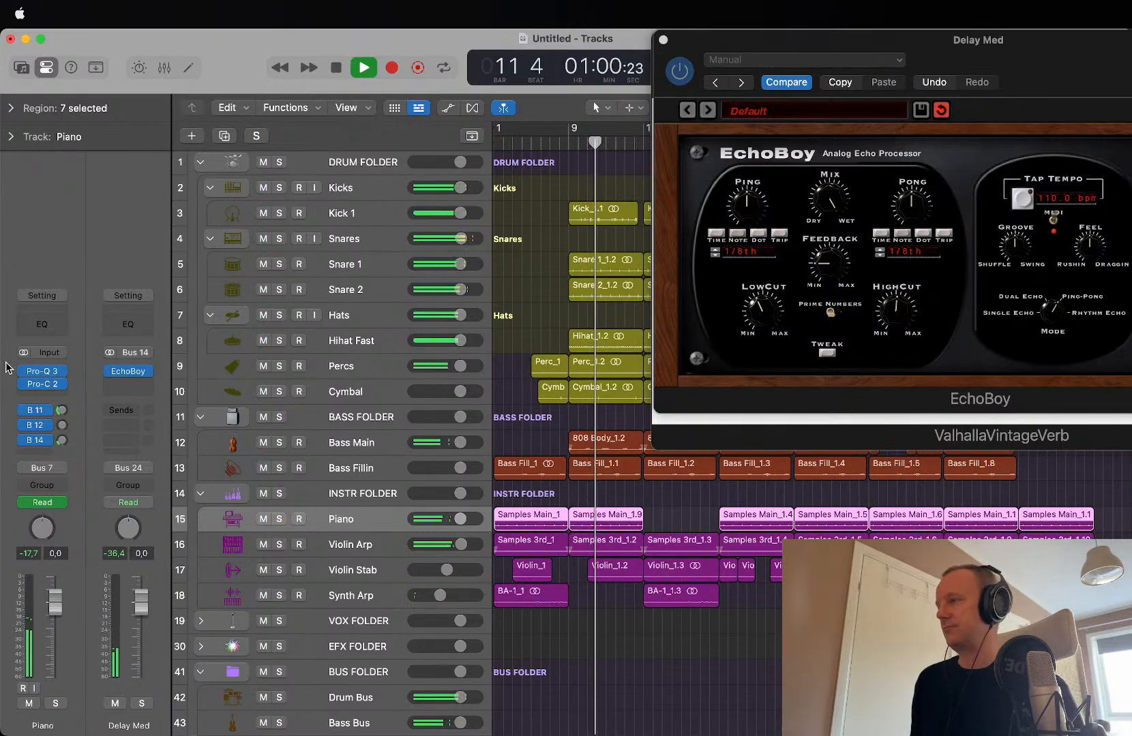
pyautogui.keyDown('alt'); pyautogui.click(23, 439); pyautogui.keyUp('alt')
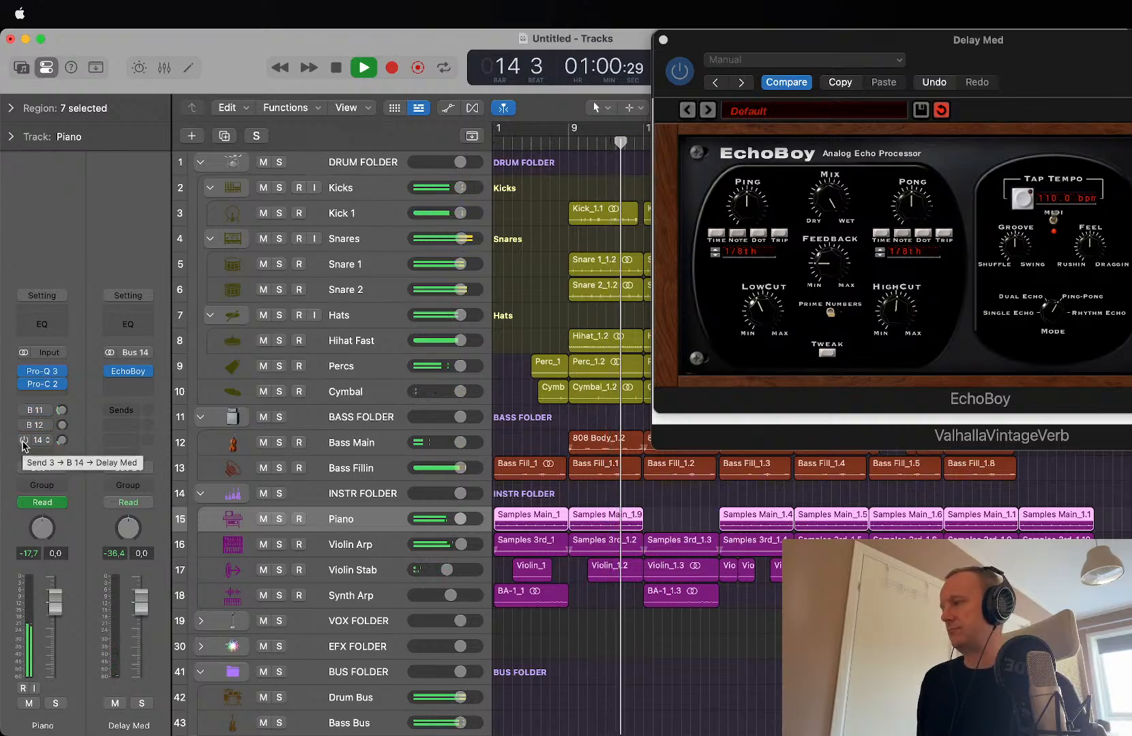
pyautogui.moveTo(23, 441); pyautogui.dragTo(63, 445)
pyautogui.press('space')
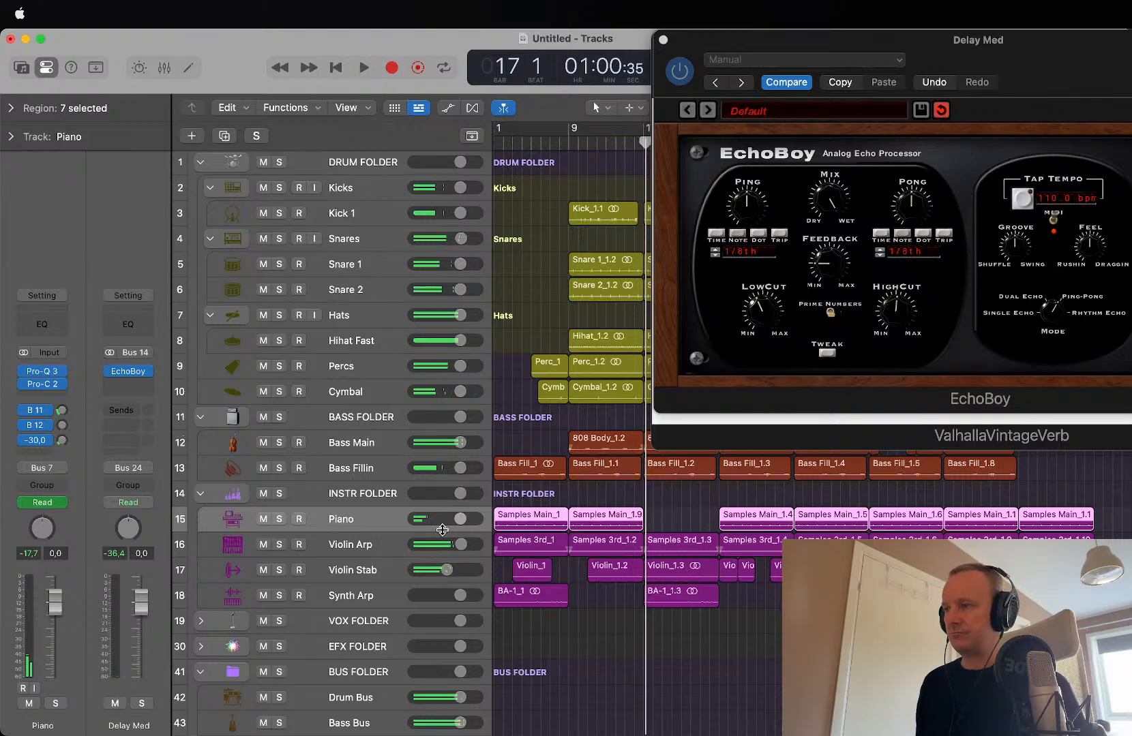
# Step: Solo the Violin Arp during playback, adjust its Bus 11 reverb send, and bring its Bus 14 send up to 1.2 dB
pyautogui.click(350, 546)
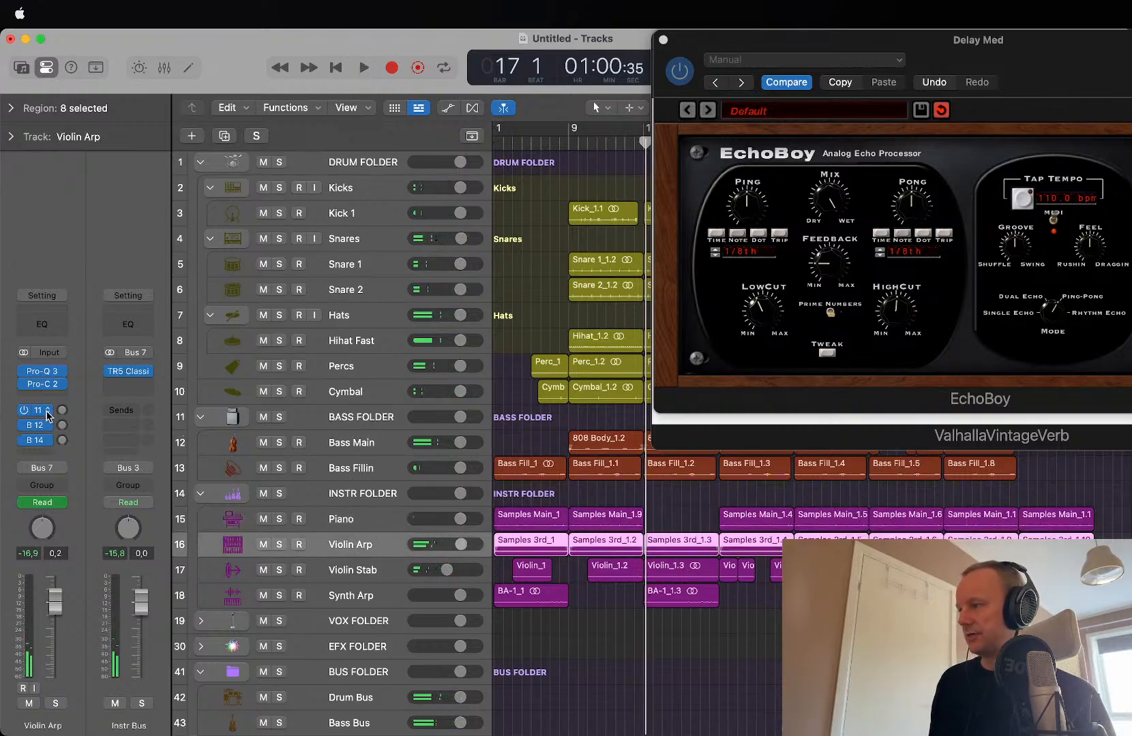
pyautogui.press('space')
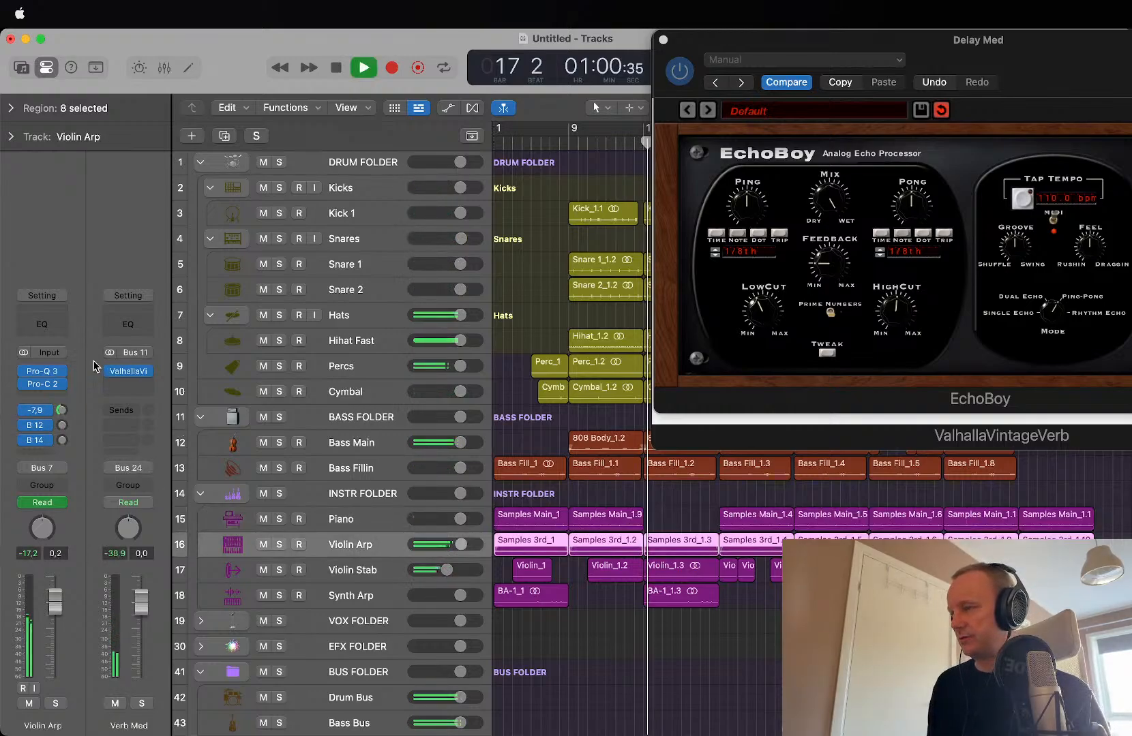
pyautogui.click(56, 704)
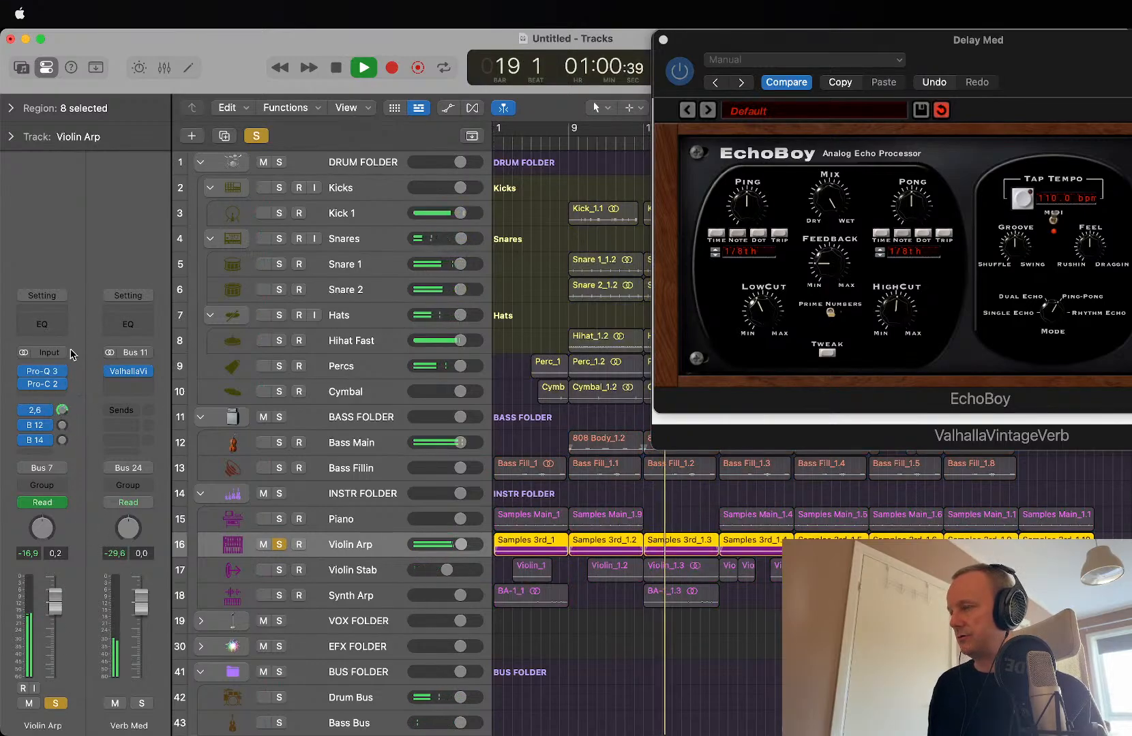
pyautogui.moveTo(62, 409); pyautogui.dragTo(73, 457)
pyautogui.press('space')
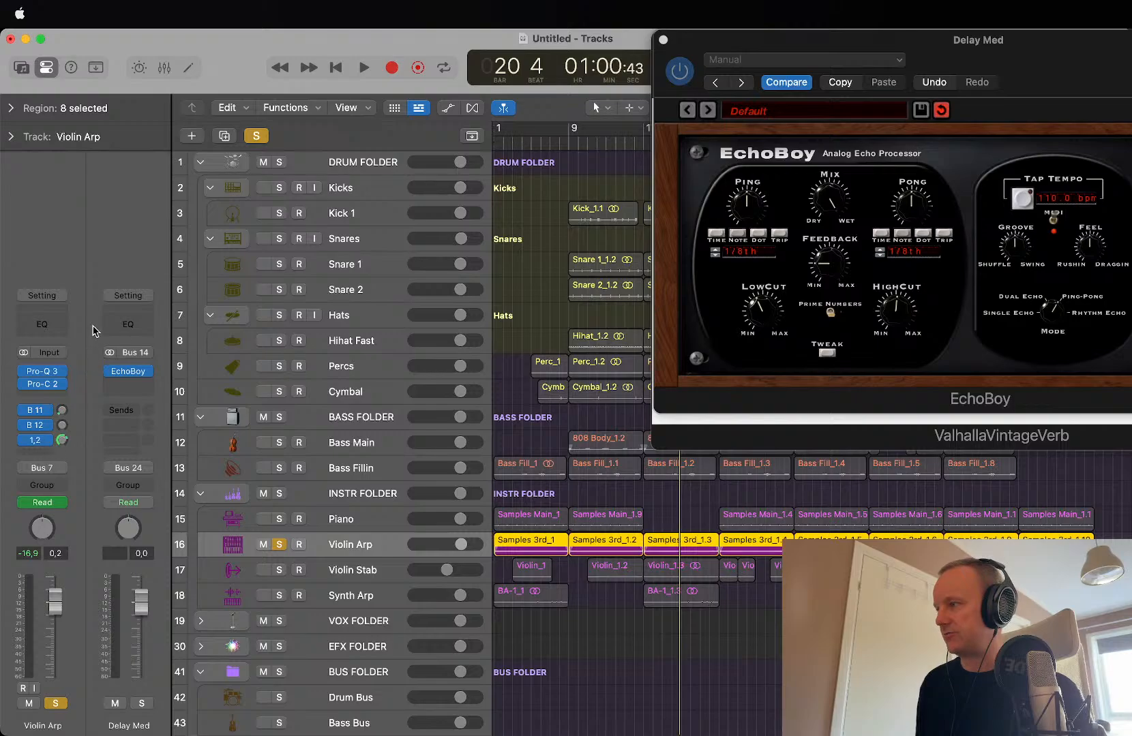
# Step: Lower the Violin Arp's Bus 14 delay send while it plays and take the track out of solo
pyautogui.press('space')
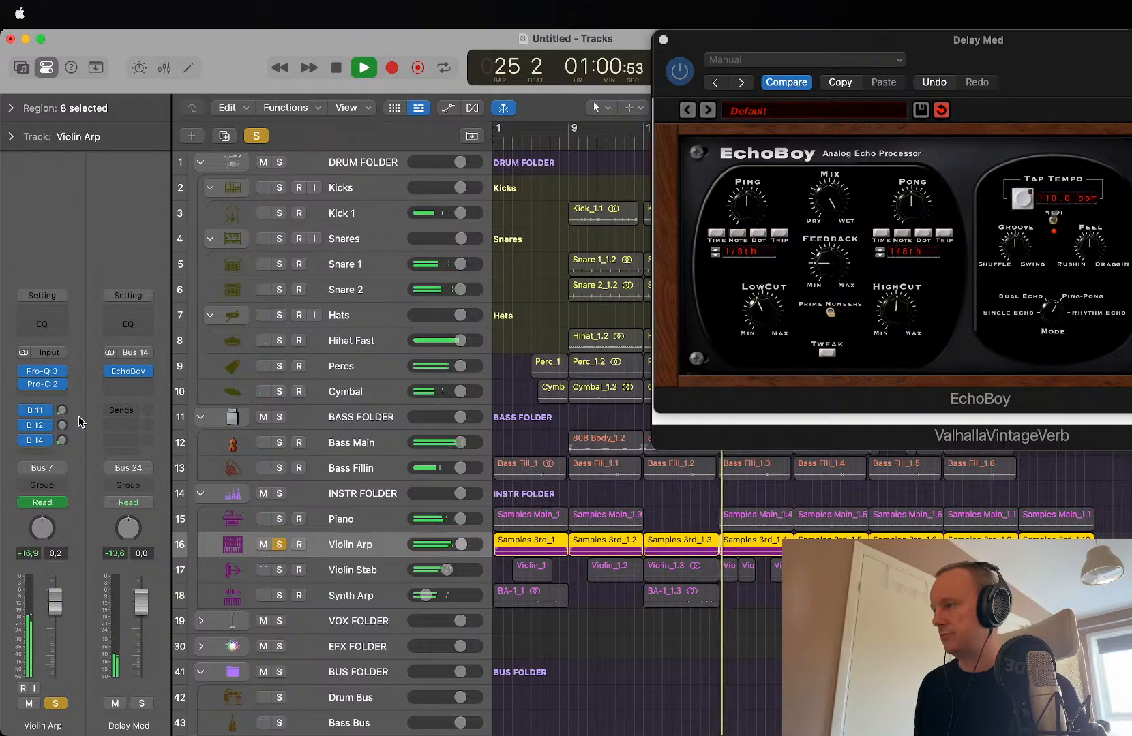
pyautogui.press('space')
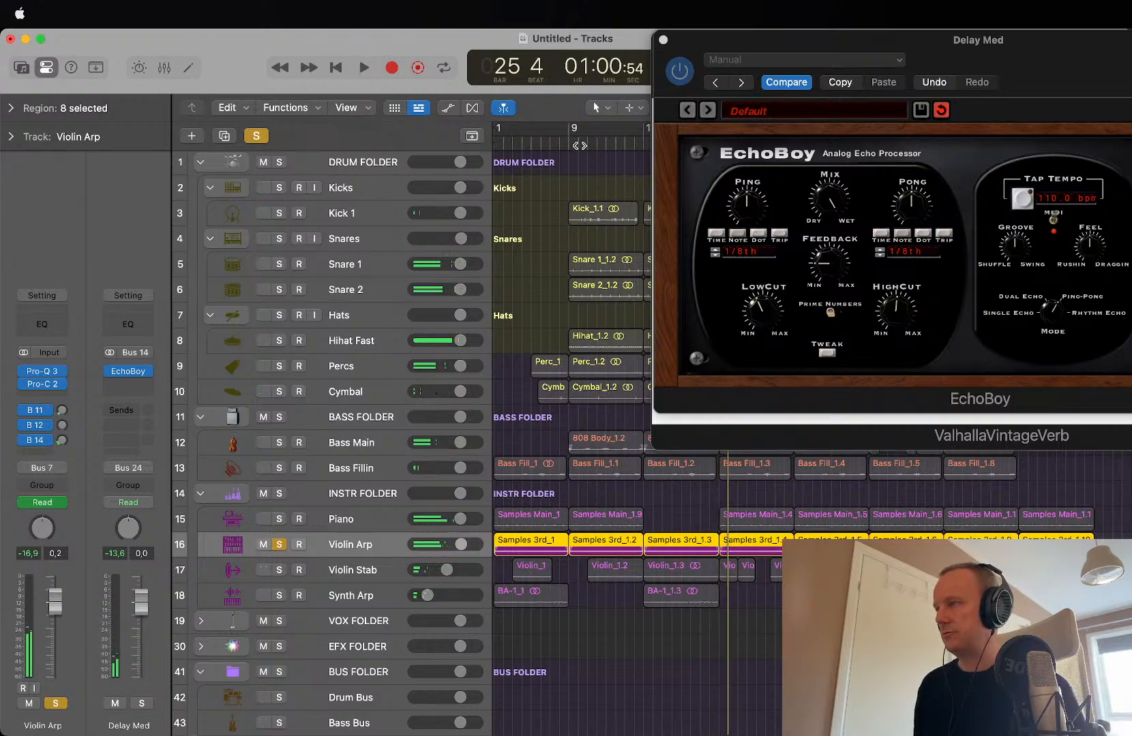
pyautogui.press('space')
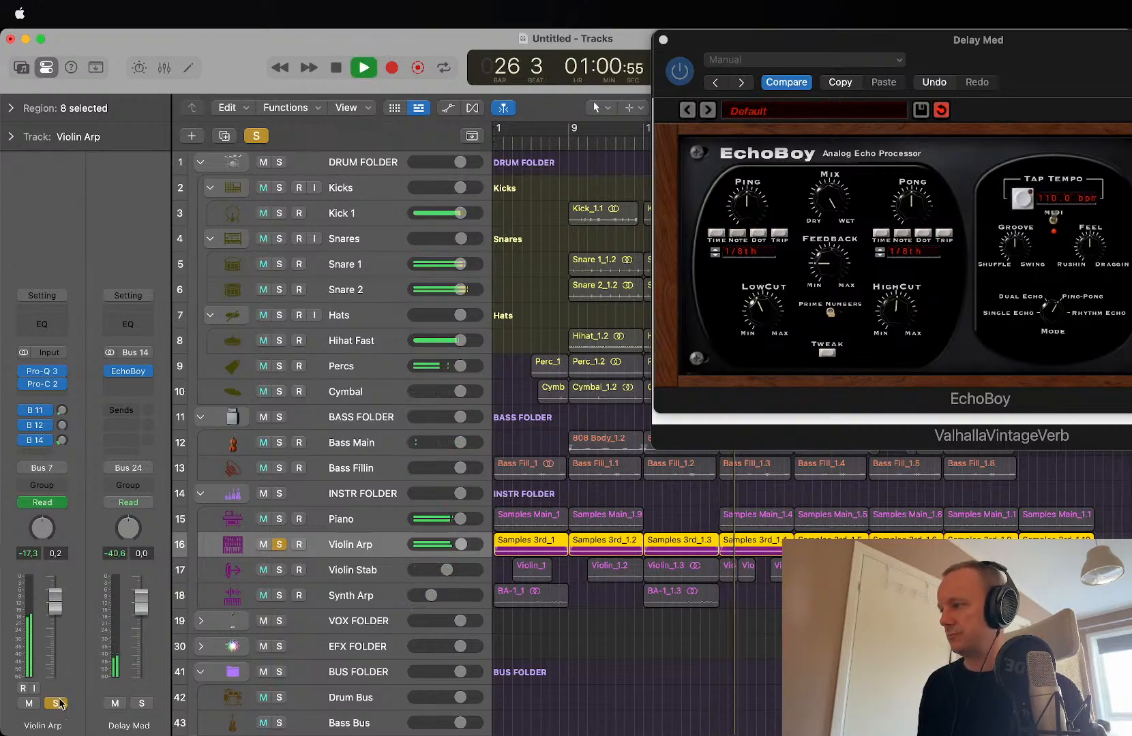
pyautogui.click(57, 705)
# Step: Bring up the Violin Stab's Bus 11 send, play from around bar 5, and close the Verb Med reverb window
pyautogui.click(349, 569)
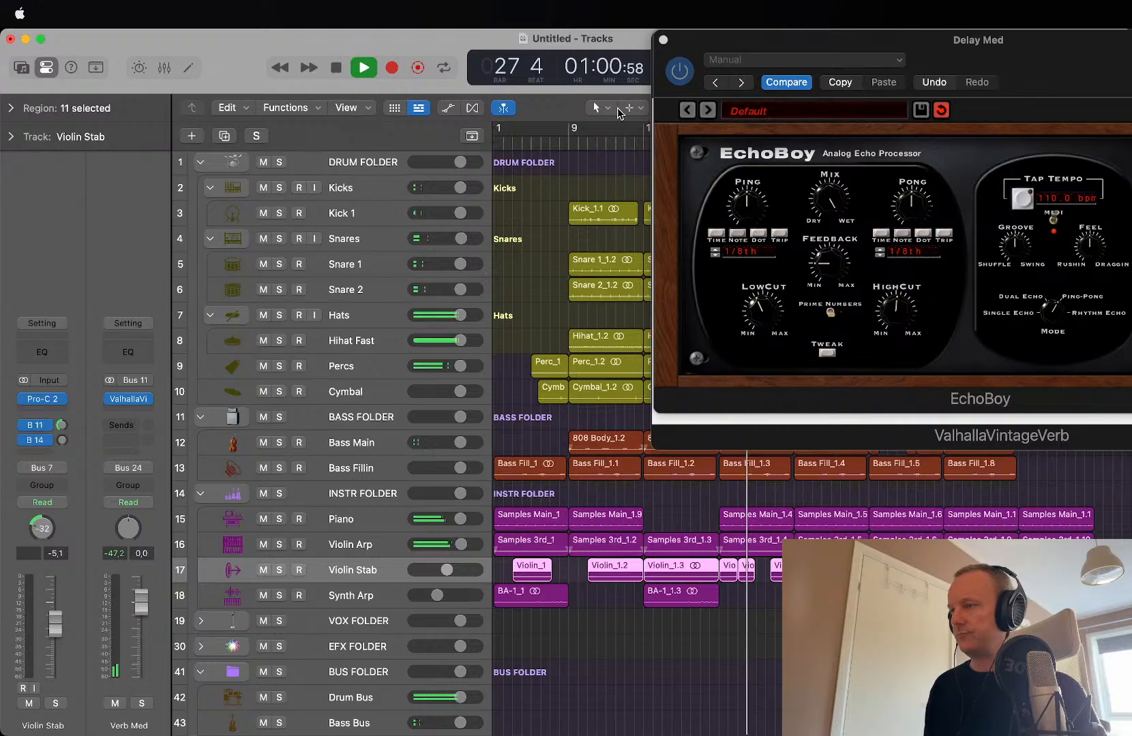
pyautogui.click(529, 144)
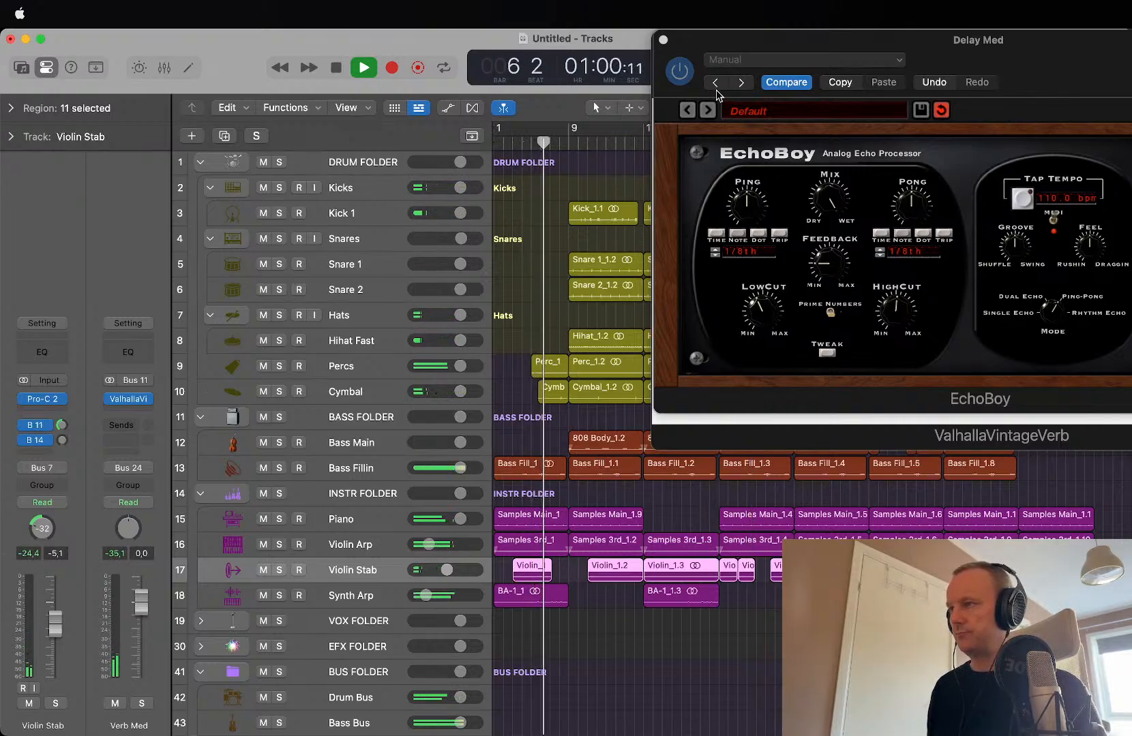
pyautogui.moveTo(756, 56); pyautogui.dragTo(4, 289)
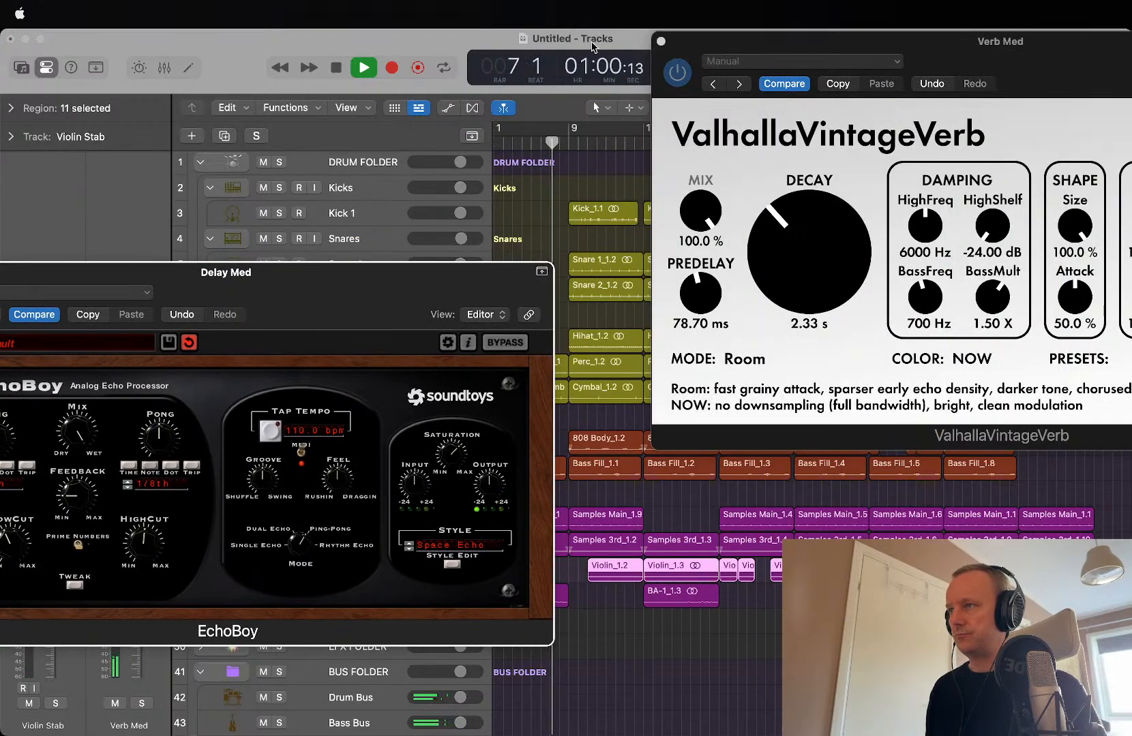
pyautogui.click(661, 41)
# Step: Listen to the Violin Stab in the full mix from around bars 20 and 27, moving the delay window clear of its channel strip
pyautogui.click(671, 135)
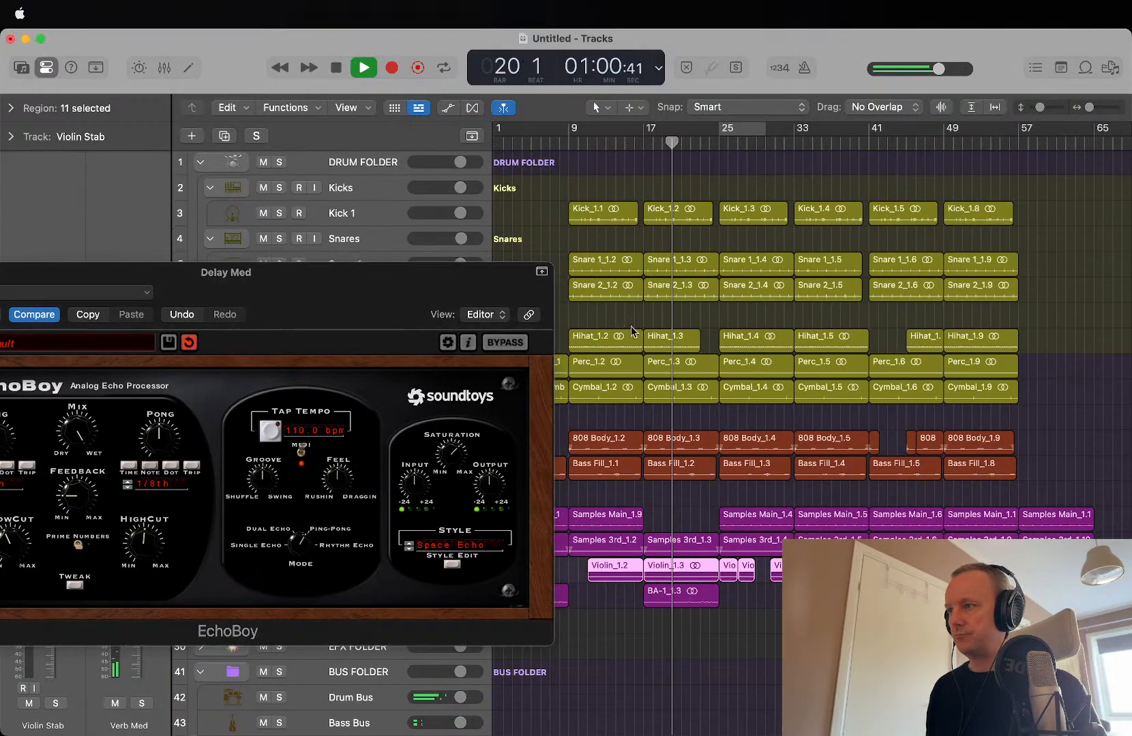
pyautogui.scroll(5, 619, 377)
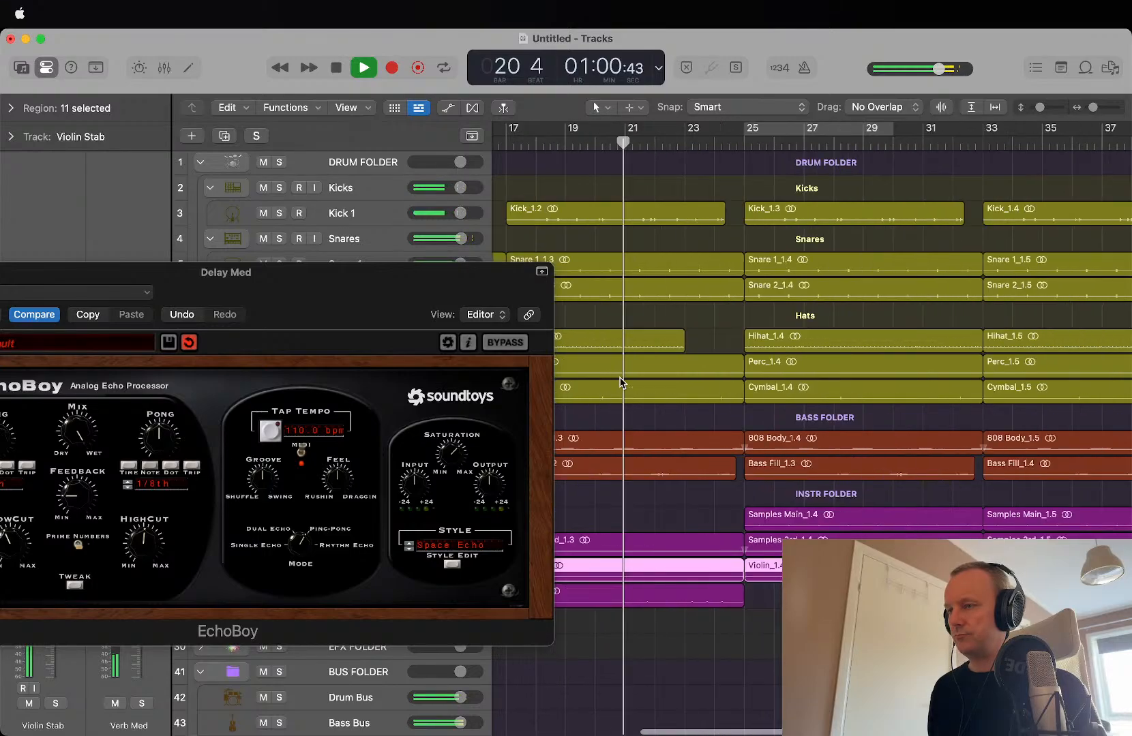
pyautogui.hscroll(-3, 619, 382)
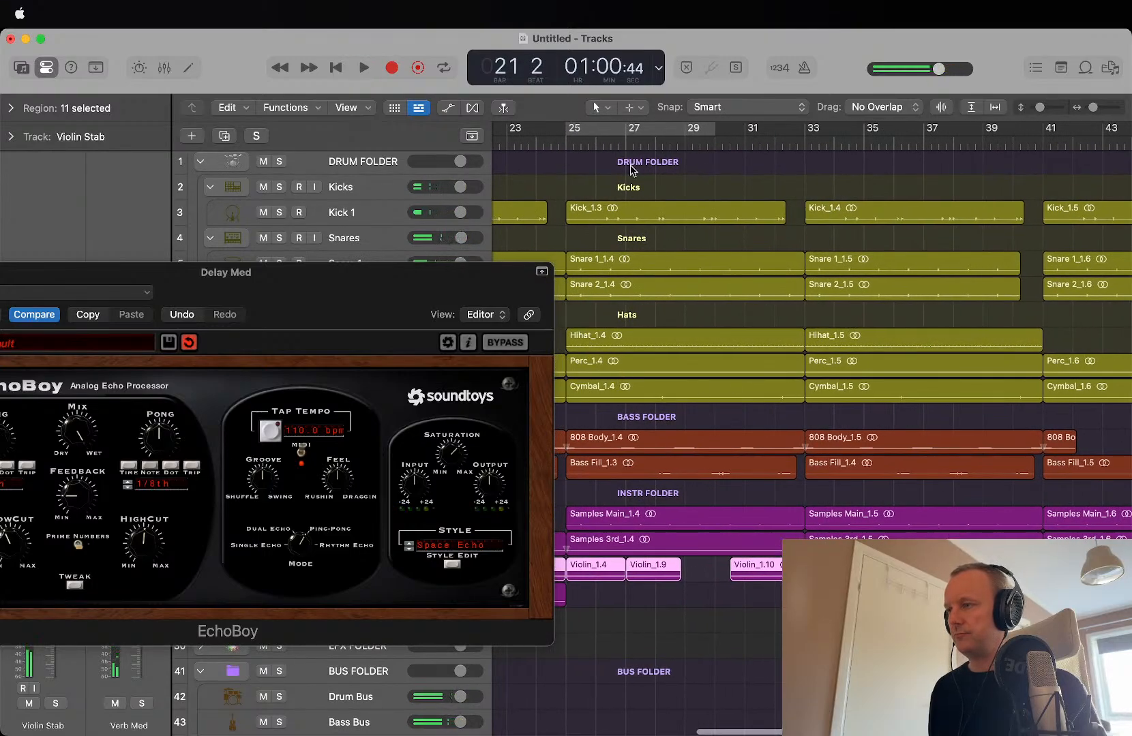
pyautogui.click(617, 144)
pyautogui.press('space')
pyautogui.moveTo(236, 284); pyautogui.dragTo(899, 111)
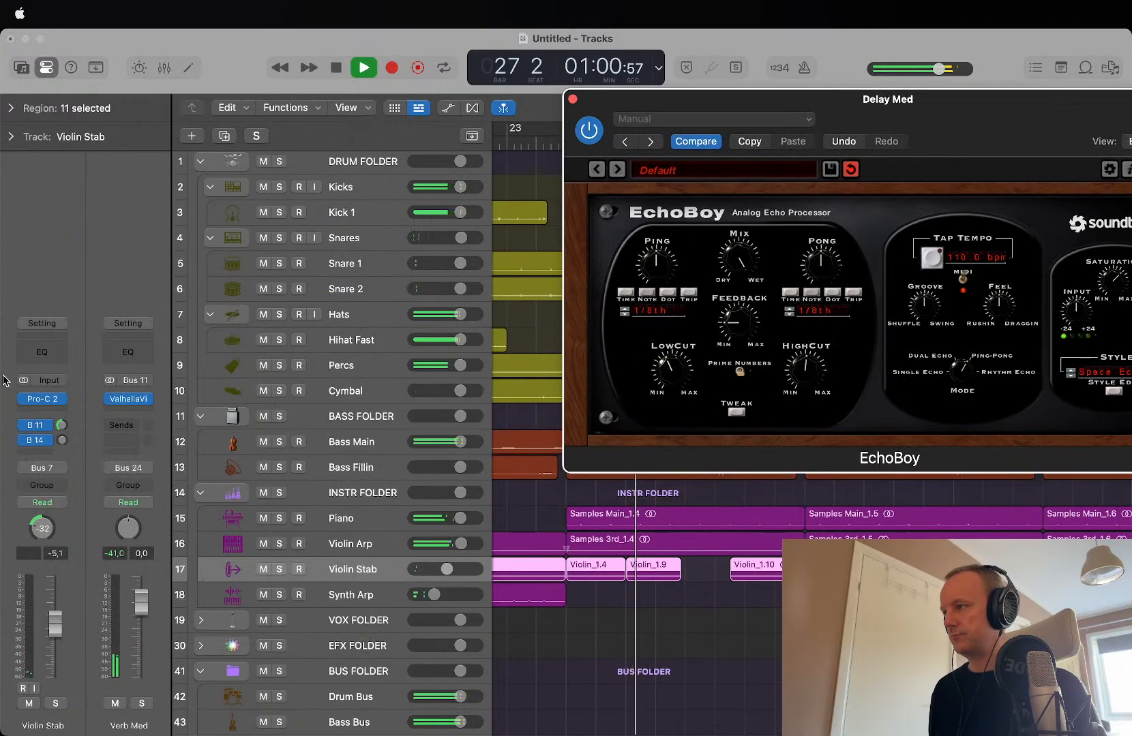
pyautogui.press('space')
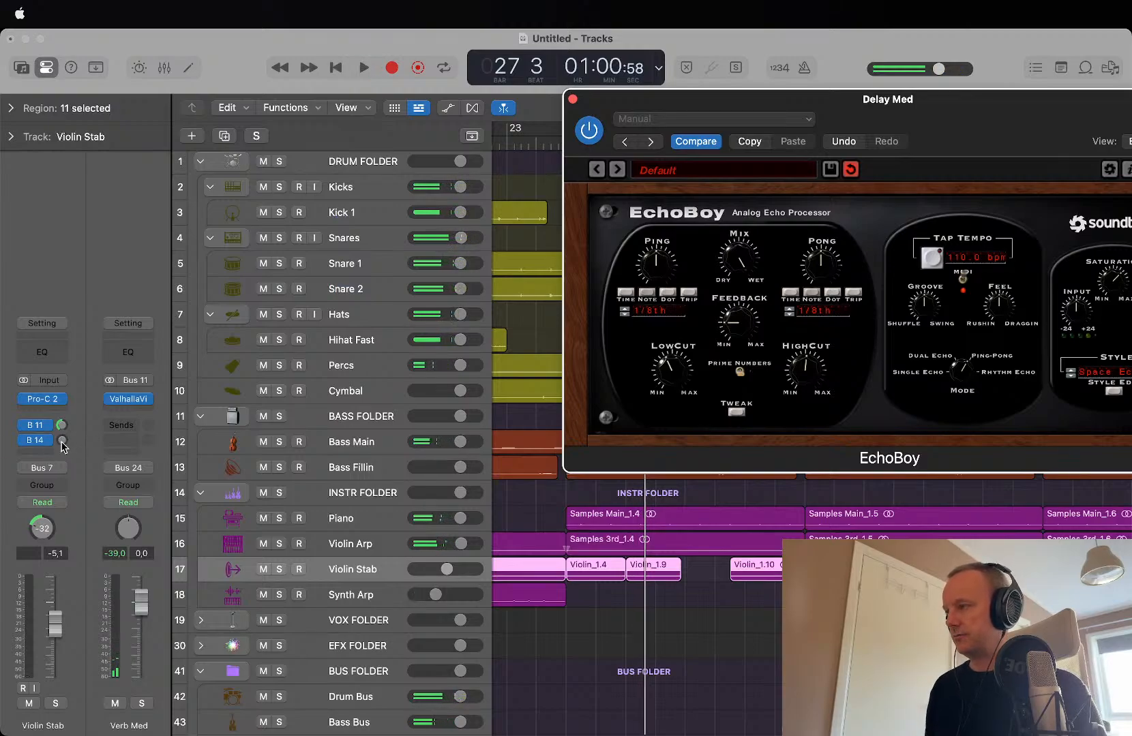
# Step: Bring up the Violin Stab's Bus 14 delay send and listen to it in the full mix from around bar 27
pyautogui.click(62, 442)
pyautogui.press('space')
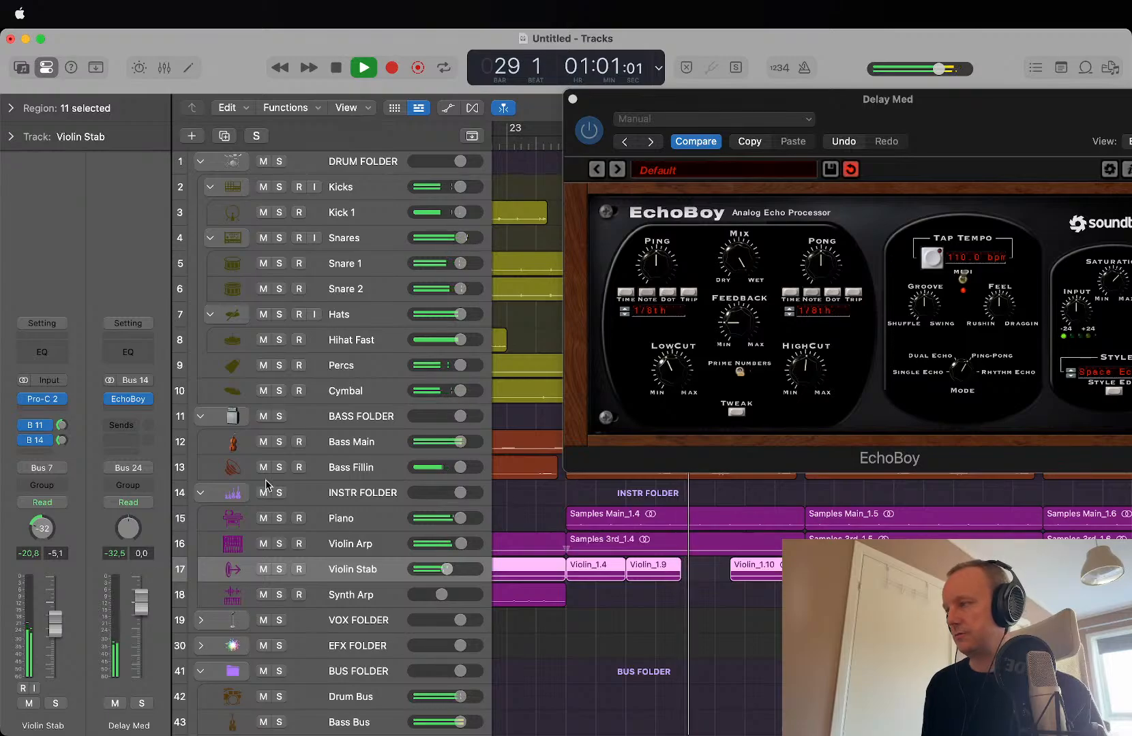
pyautogui.press('space')
# Step: Solo the Violin Stab, close the Delay Med window, and play from around bar 28 before taking the track out of solo
pyautogui.click(280, 570)
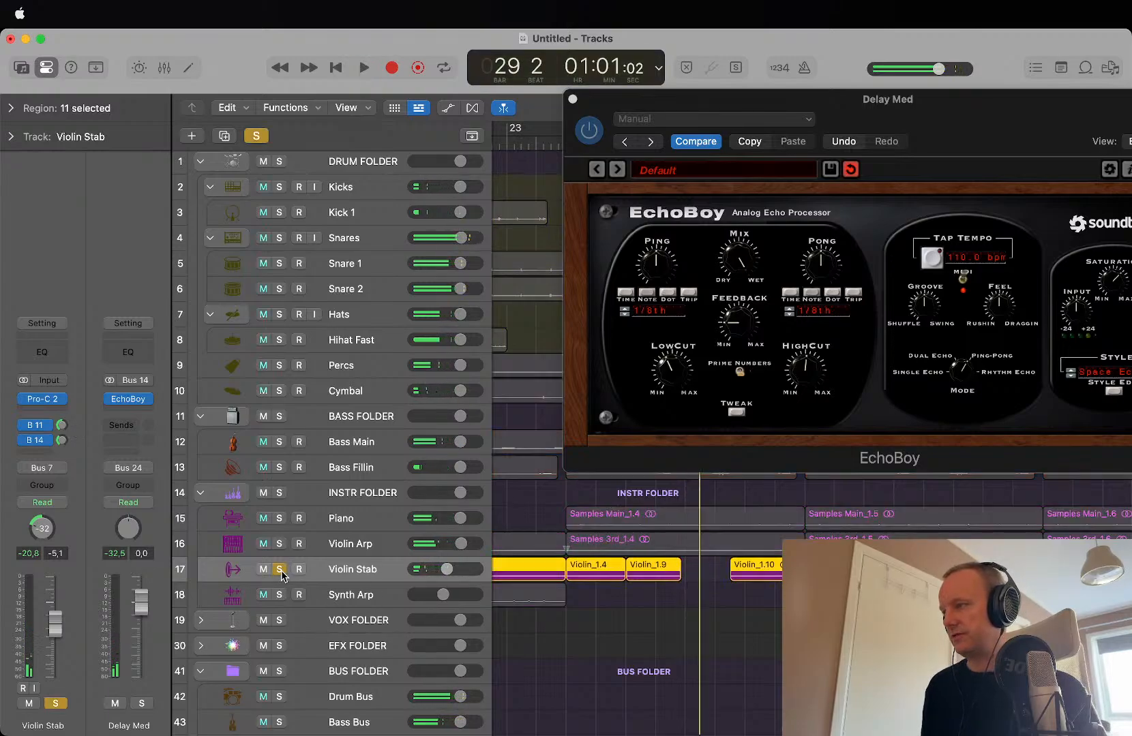
pyautogui.click(573, 100)
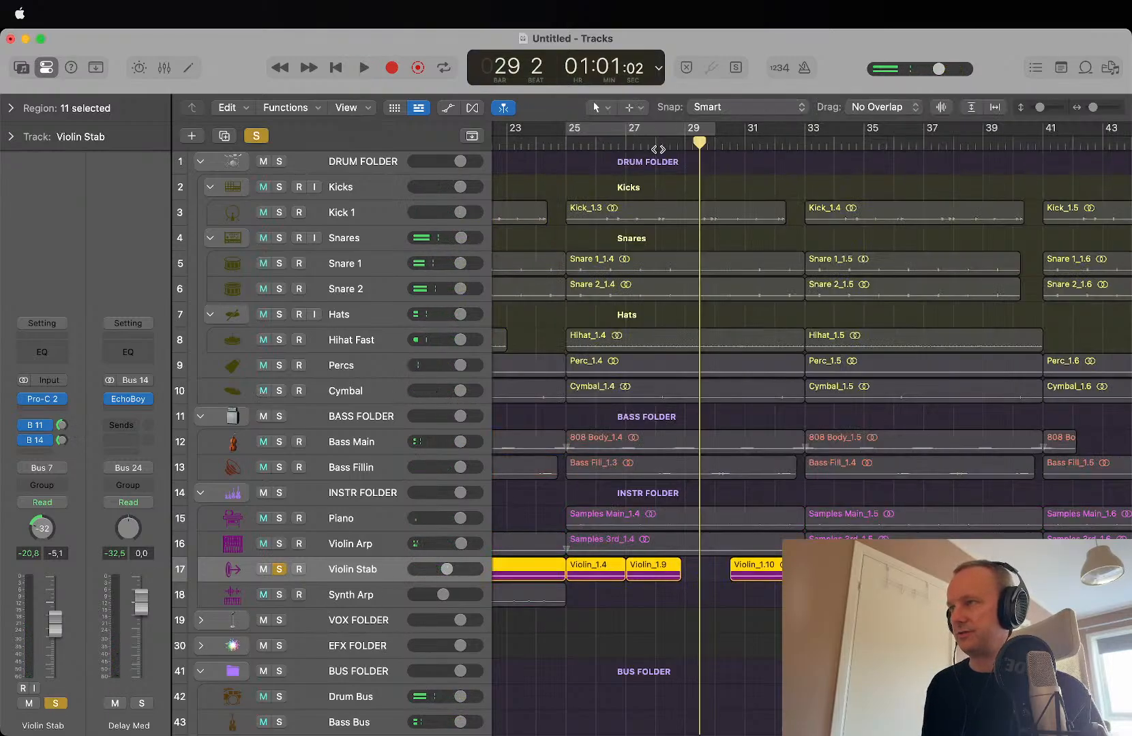
pyautogui.click(657, 148)
pyautogui.press('space')
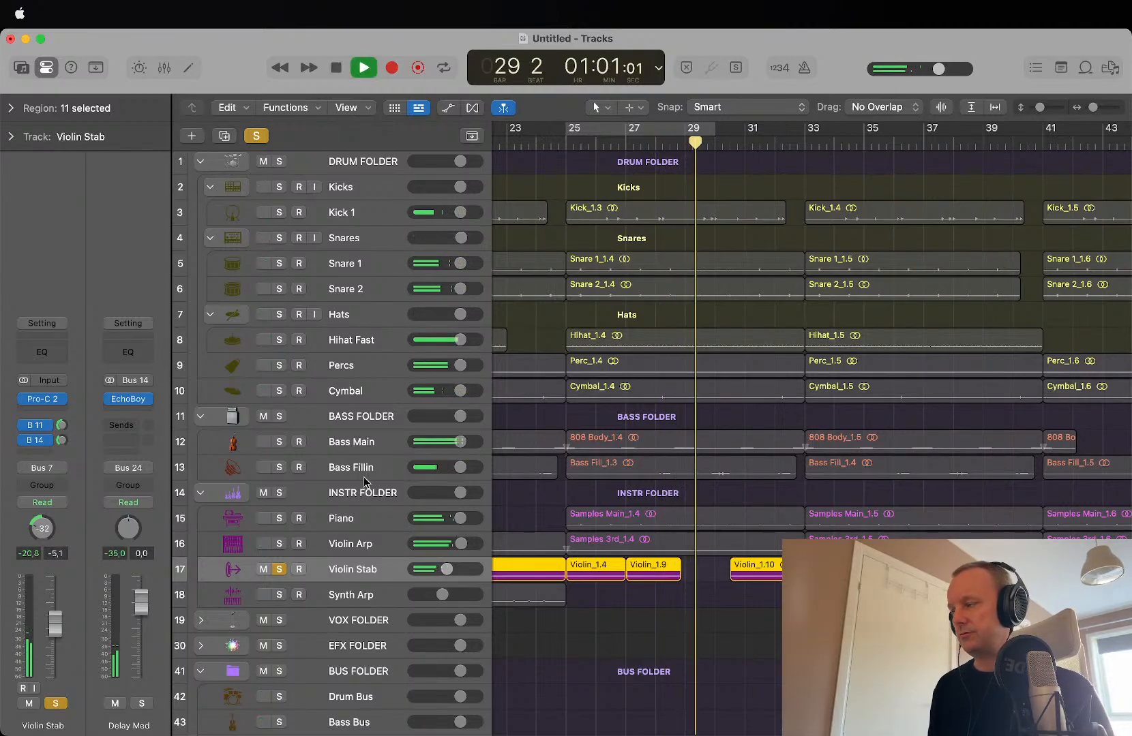
pyautogui.press('s')
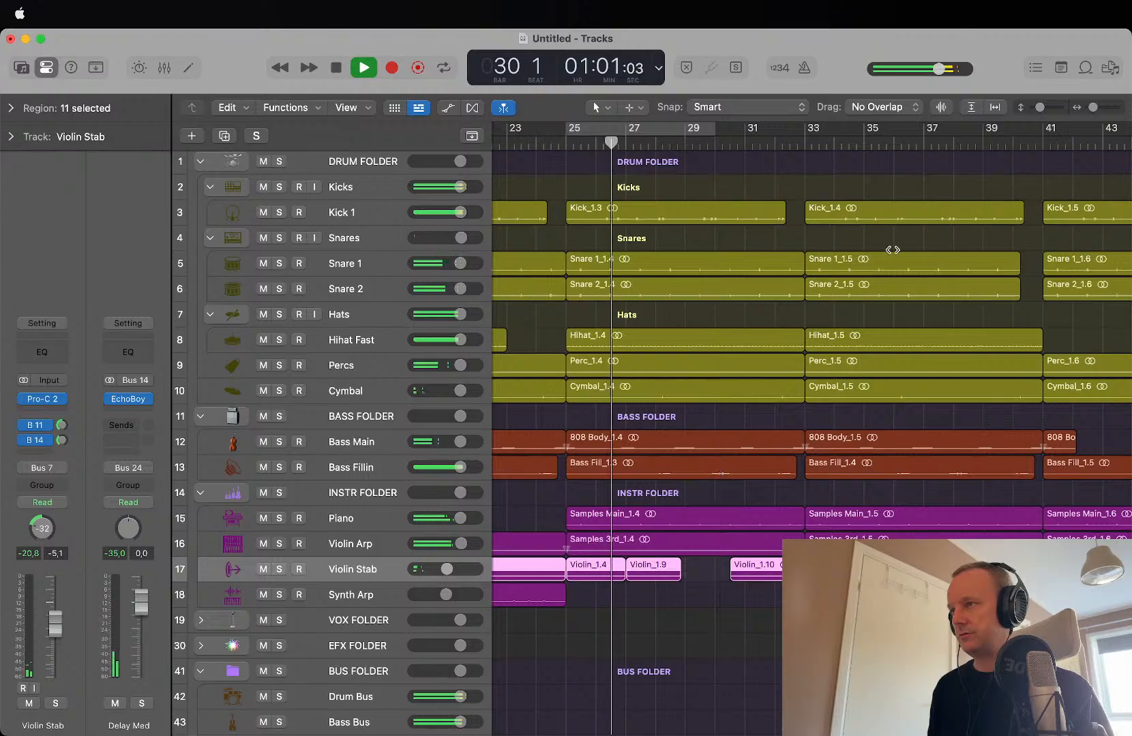
# Step: Mute the Piano and Violin Arp to hear the Violin Stab's effects around bars 28 and 29, and unmute both during playback
pyautogui.moveTo(263, 594); pyautogui.dragTo(274, 492)
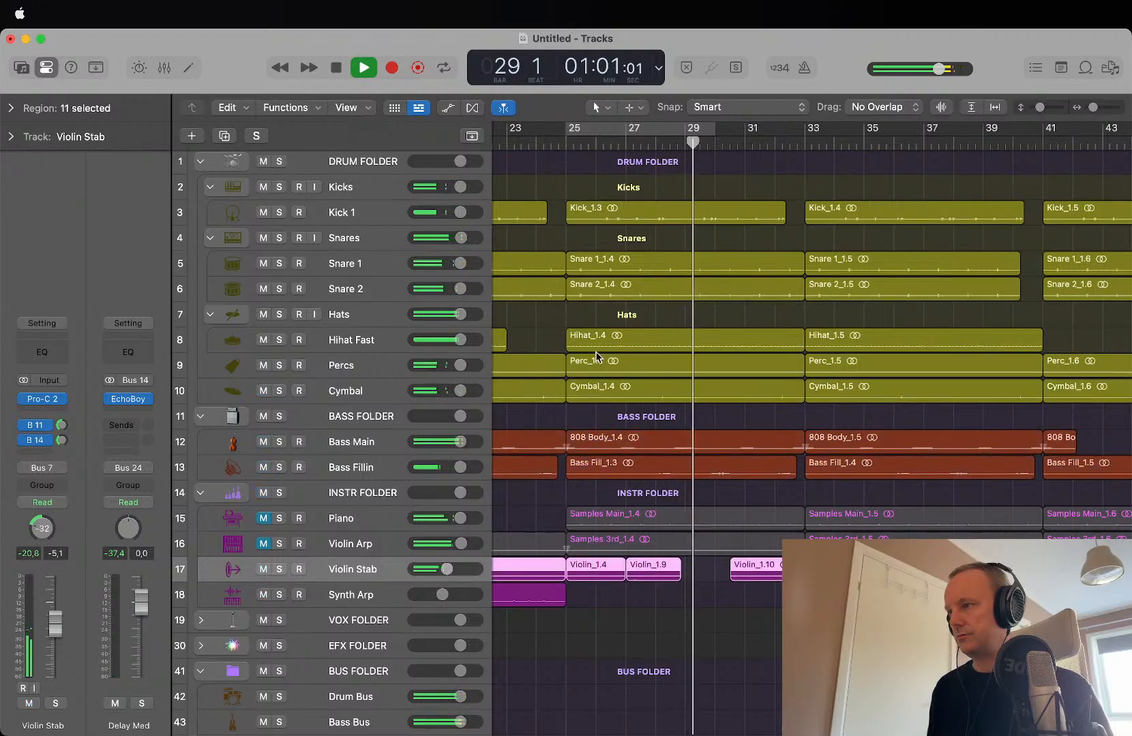
pyautogui.press(',')
pyautogui.press(',')
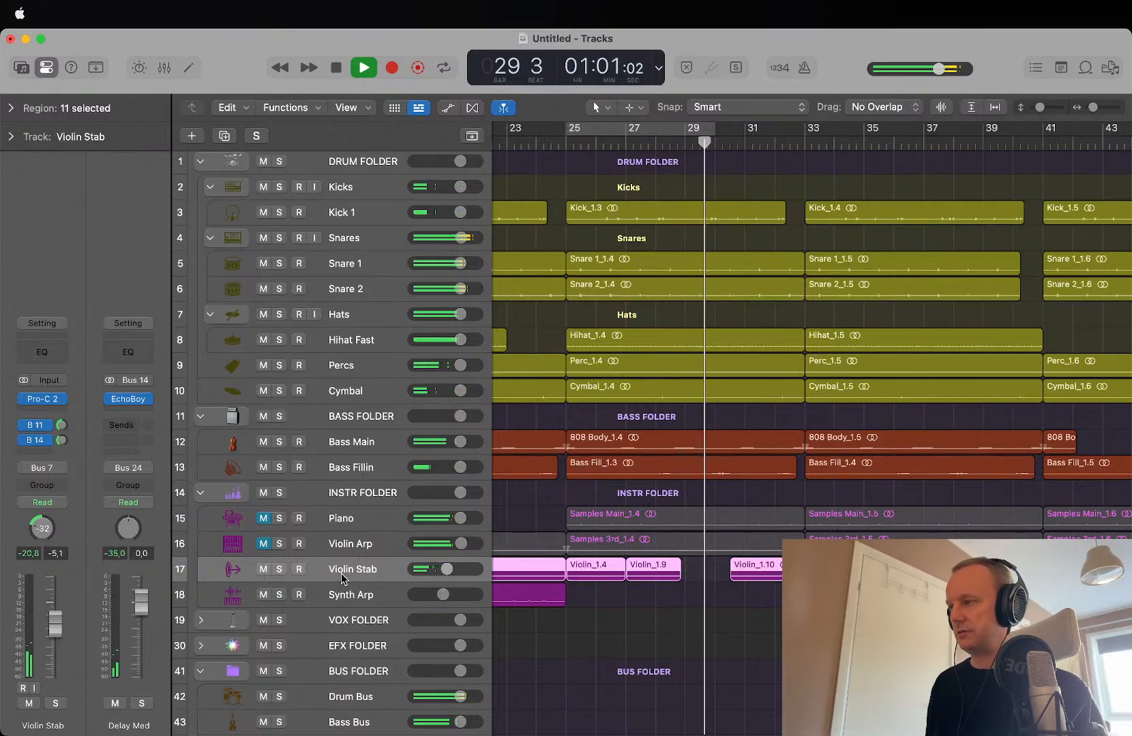
pyautogui.press('space')
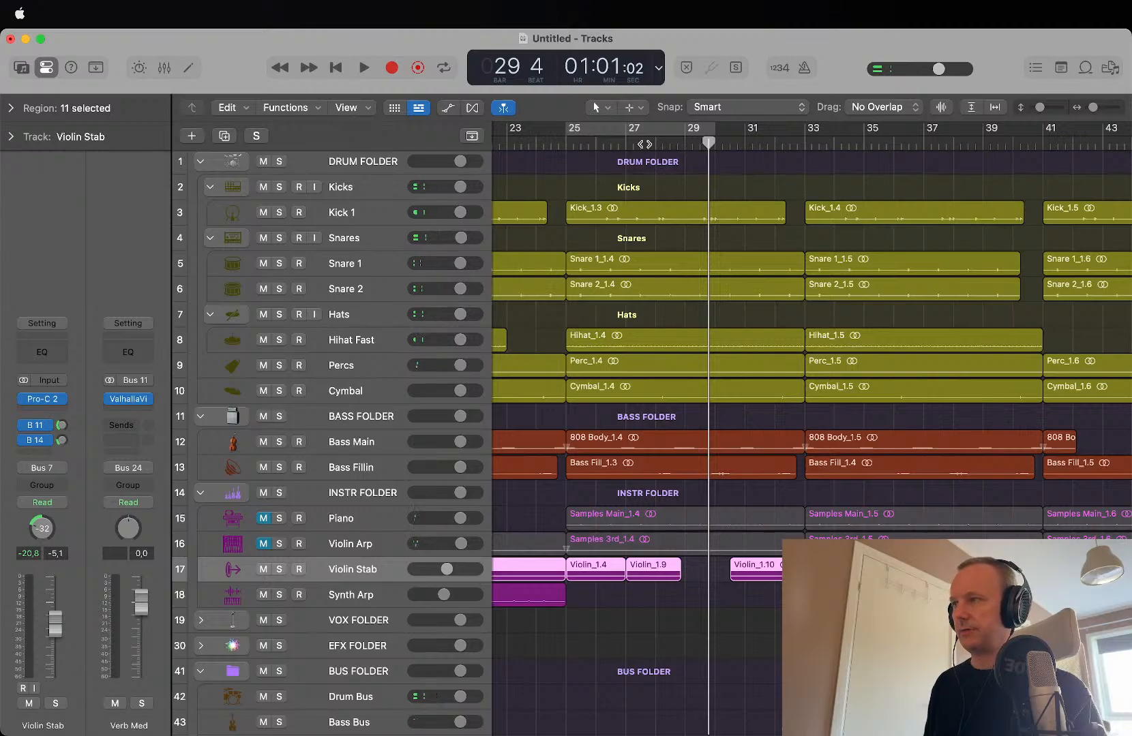
pyautogui.press('space')
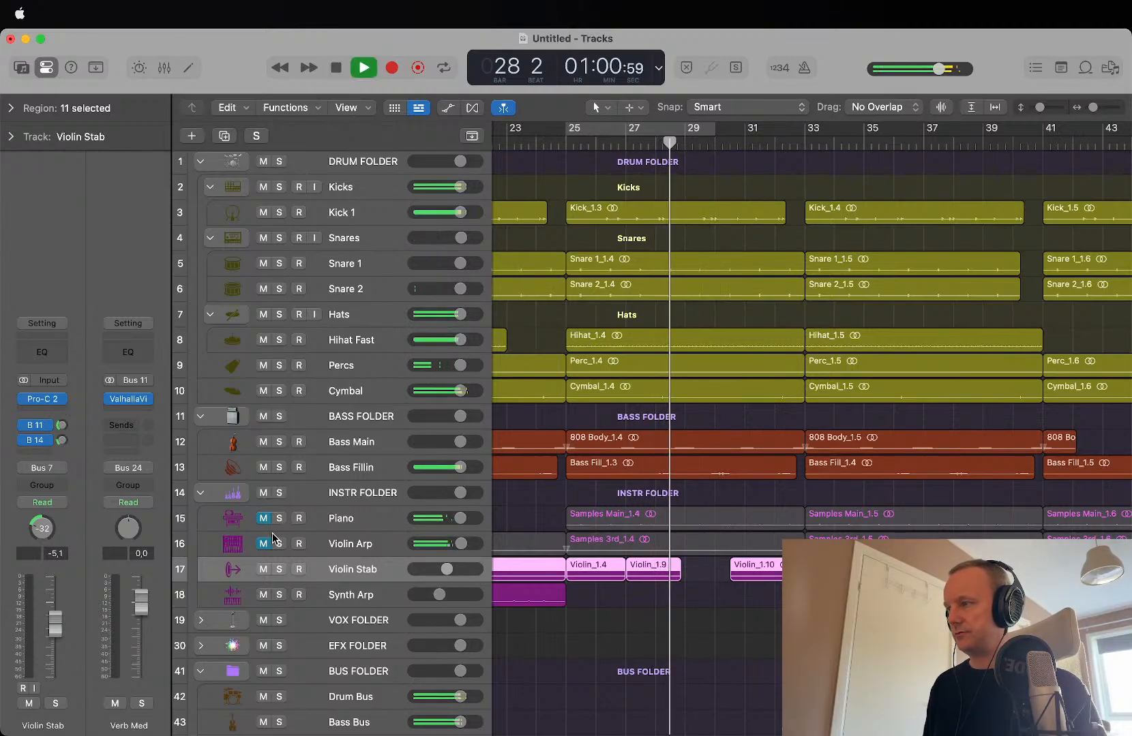
pyautogui.moveTo(265, 543); pyautogui.dragTo(264, 518)
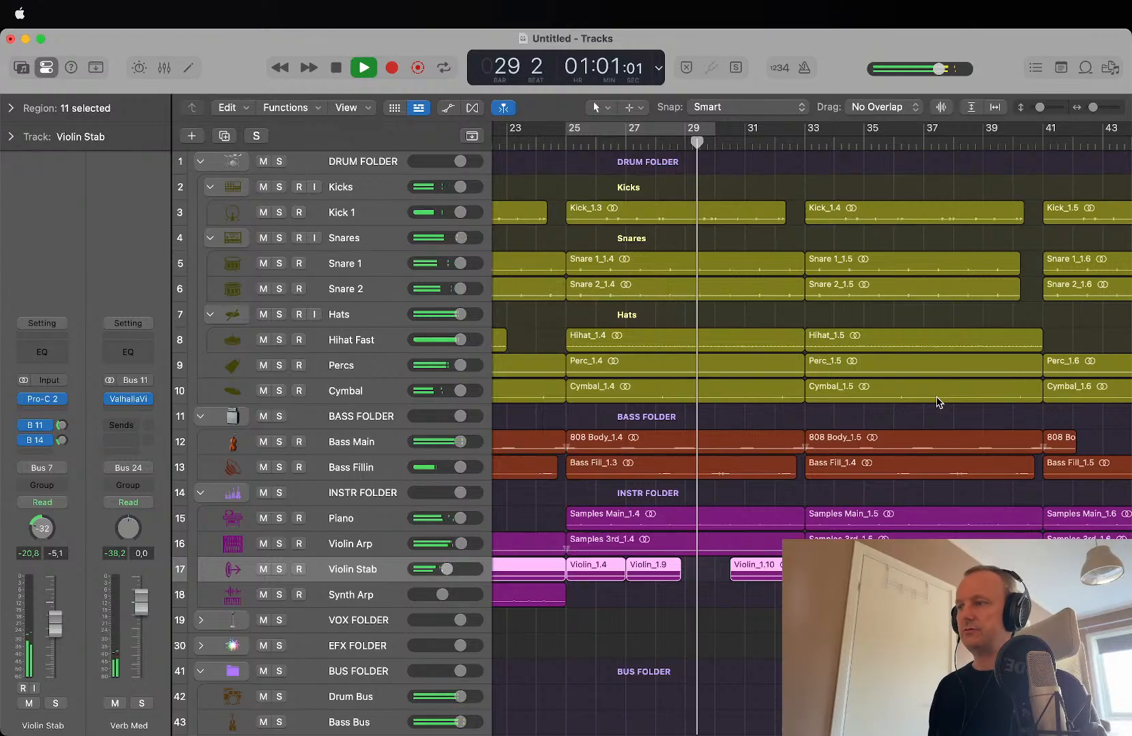
pyautogui.press('space')
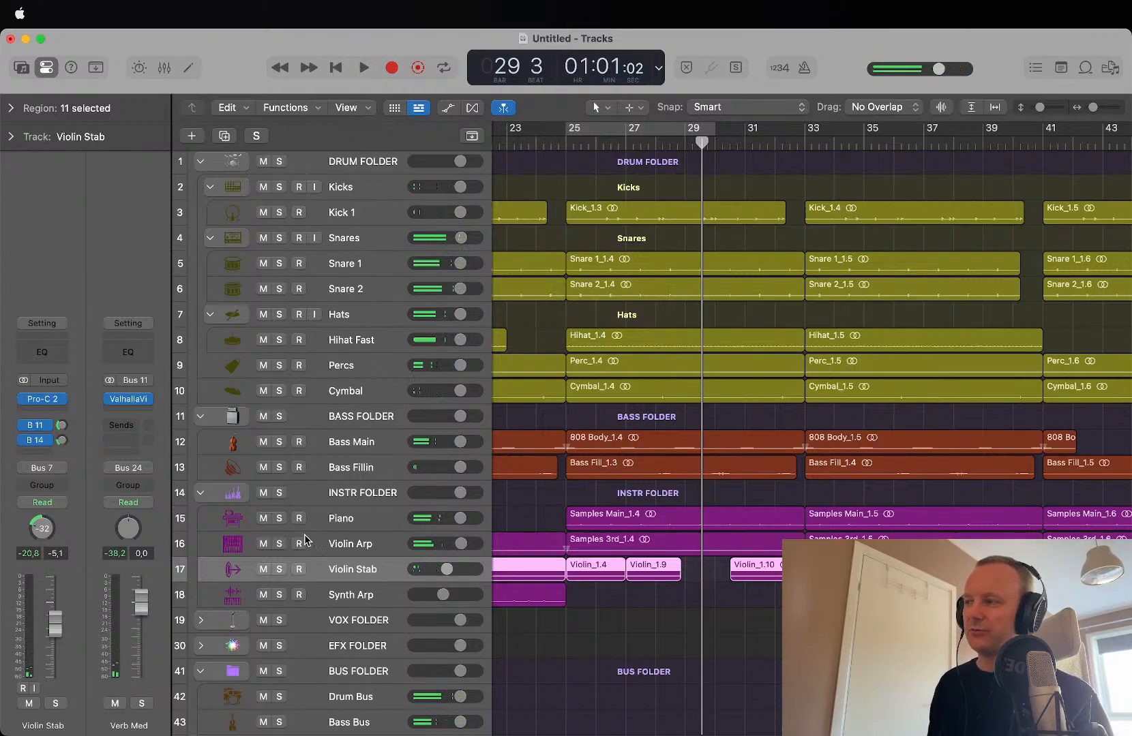
# Step: Mute the Piano and Violin Arp again, play from bar 27 beat 4, and unmute both tracks once playback is stopped
pyautogui.moveTo(263, 543); pyautogui.dragTo(265, 518)
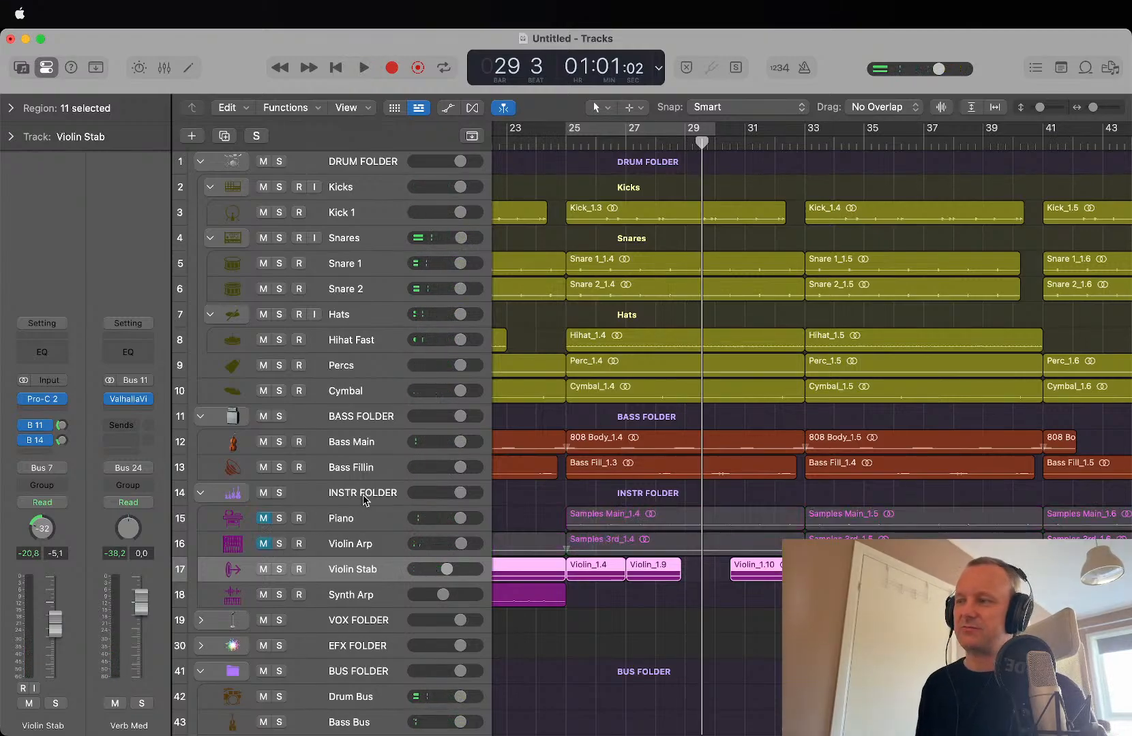
pyautogui.moveTo(685, 145); pyautogui.dragTo(645, 148)
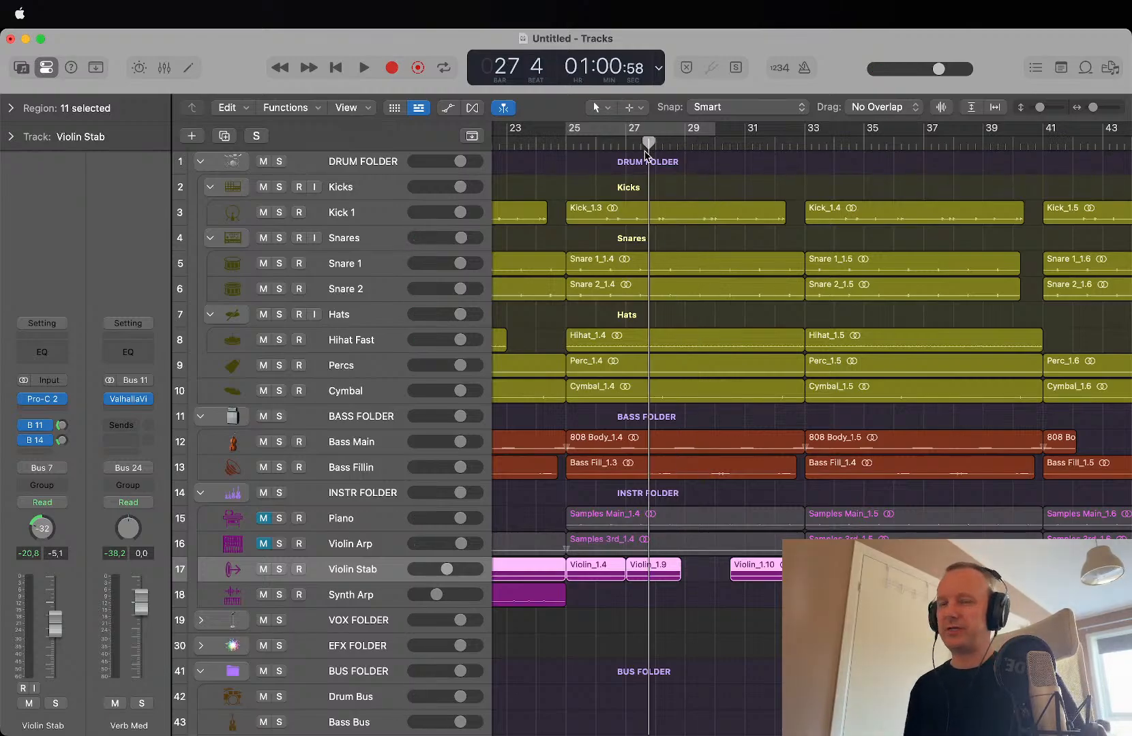
pyautogui.press('space')
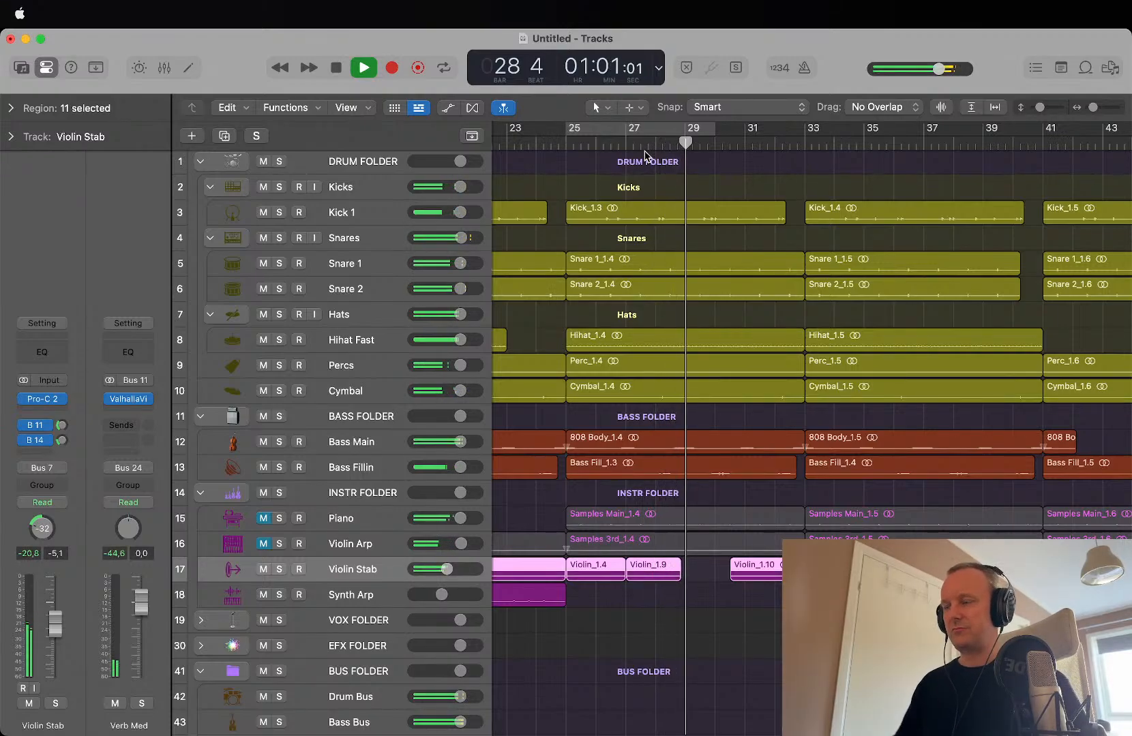
pyautogui.press('space')
pyautogui.moveTo(264, 544); pyautogui.dragTo(263, 518)
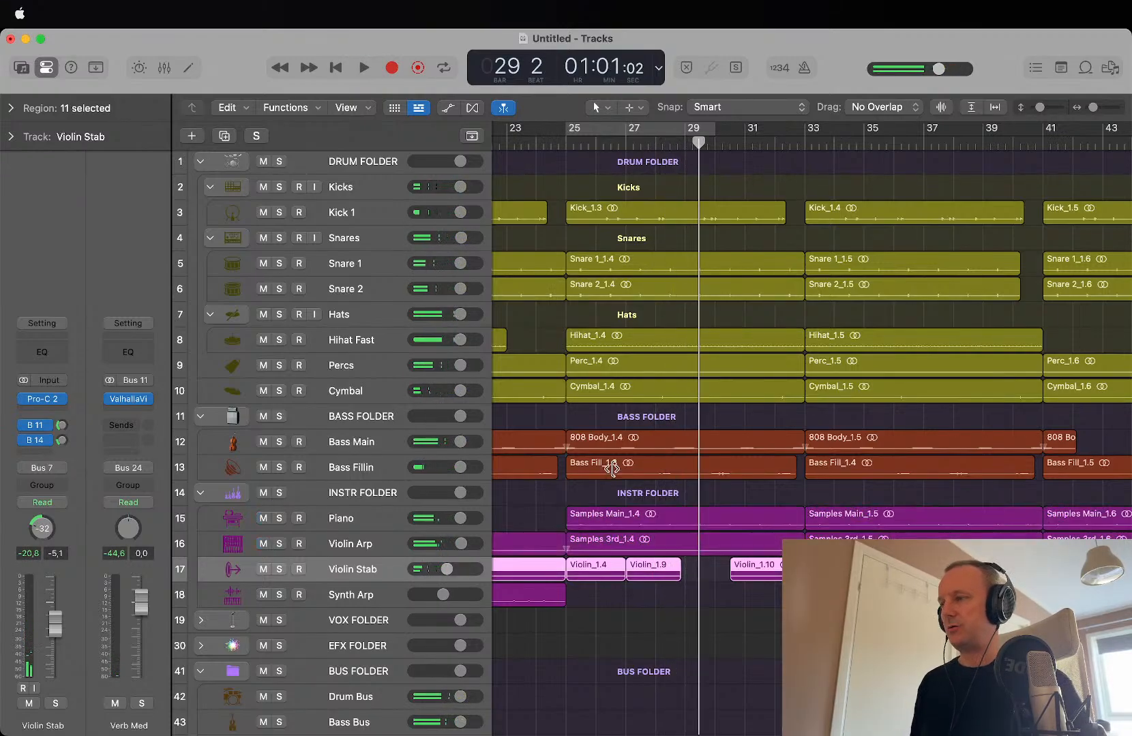
# Step: Deselect the Violin Stab regions and listen to the full mix from around bar 28
pyautogui.press(',')
pyautogui.click(702, 588)
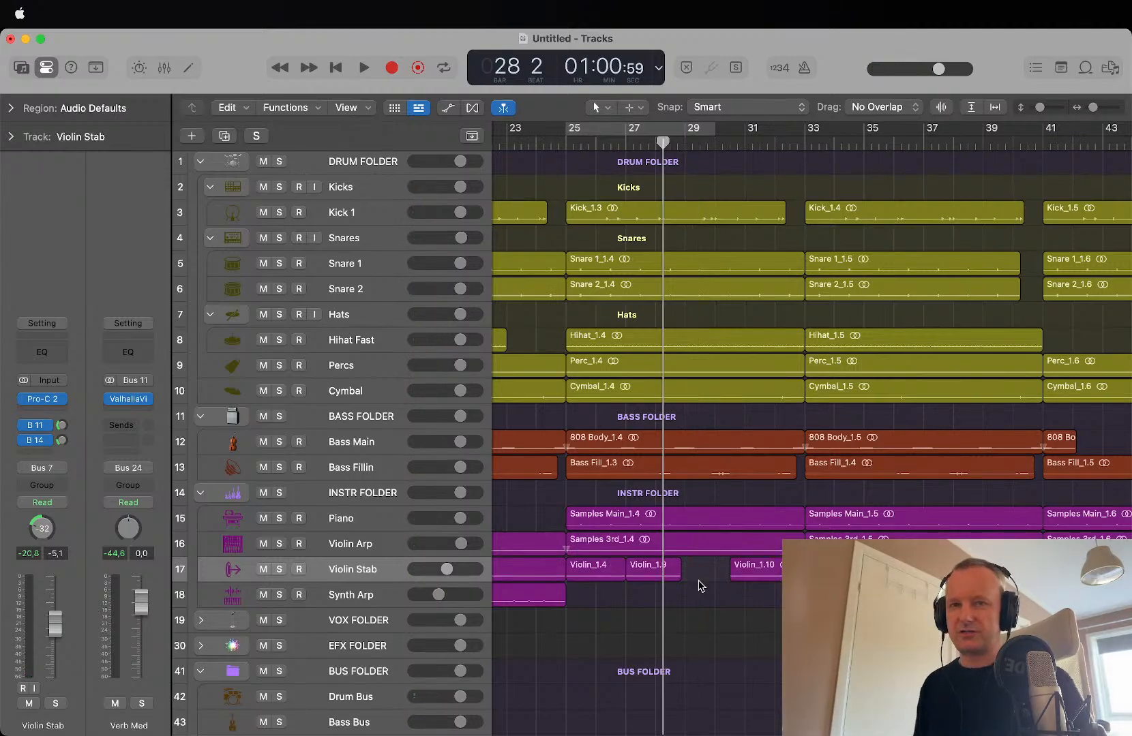
pyautogui.press('space')
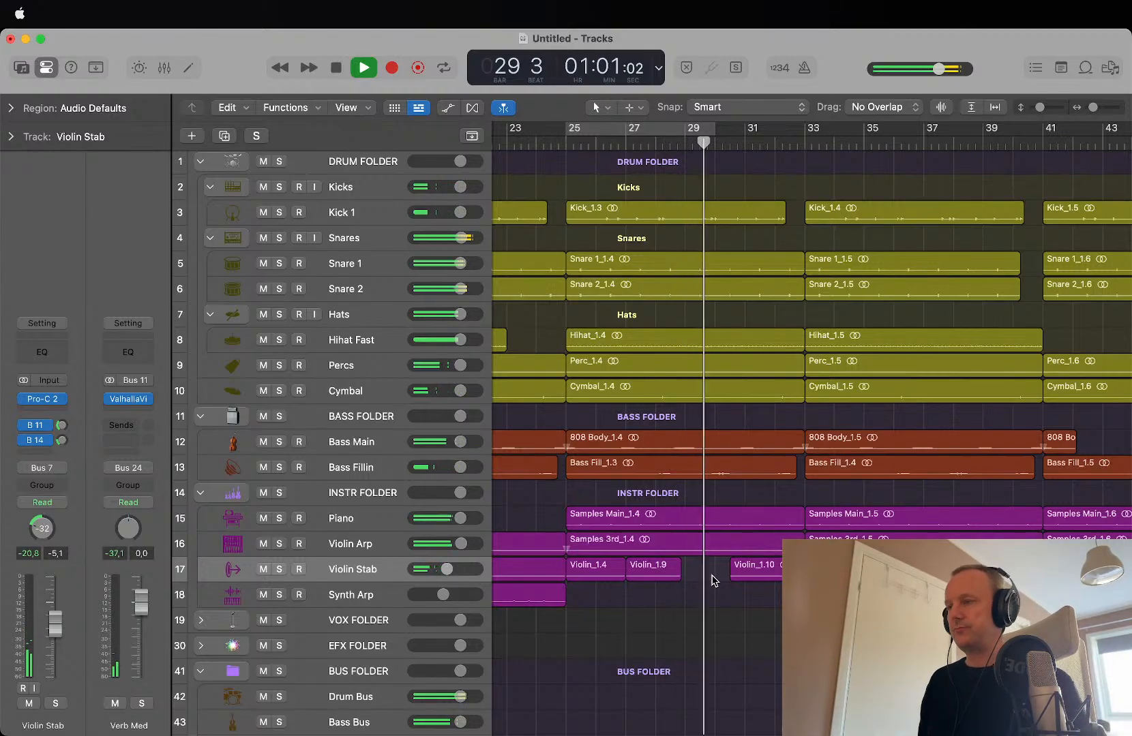
pyautogui.press('space')
# Step: Fit the whole arrangement in view and bring up the Synth Arp's Bus 14 delay send while playing from around bar 20
pyautogui.press('z')
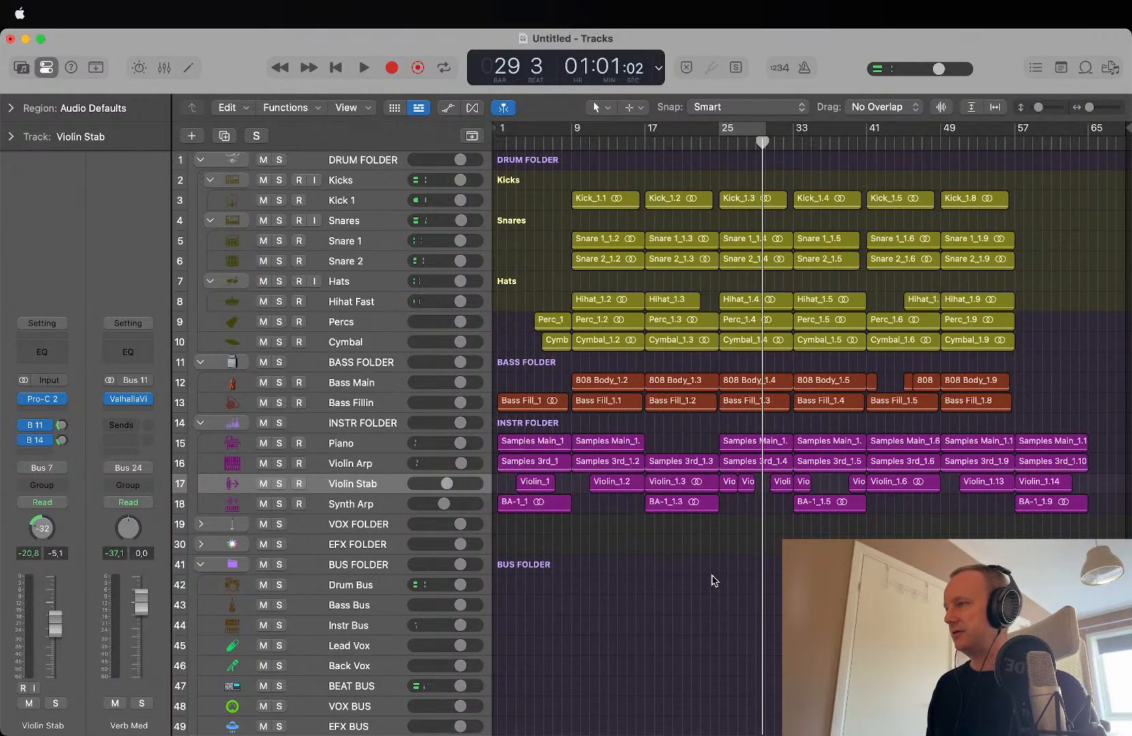
pyautogui.click(332, 505)
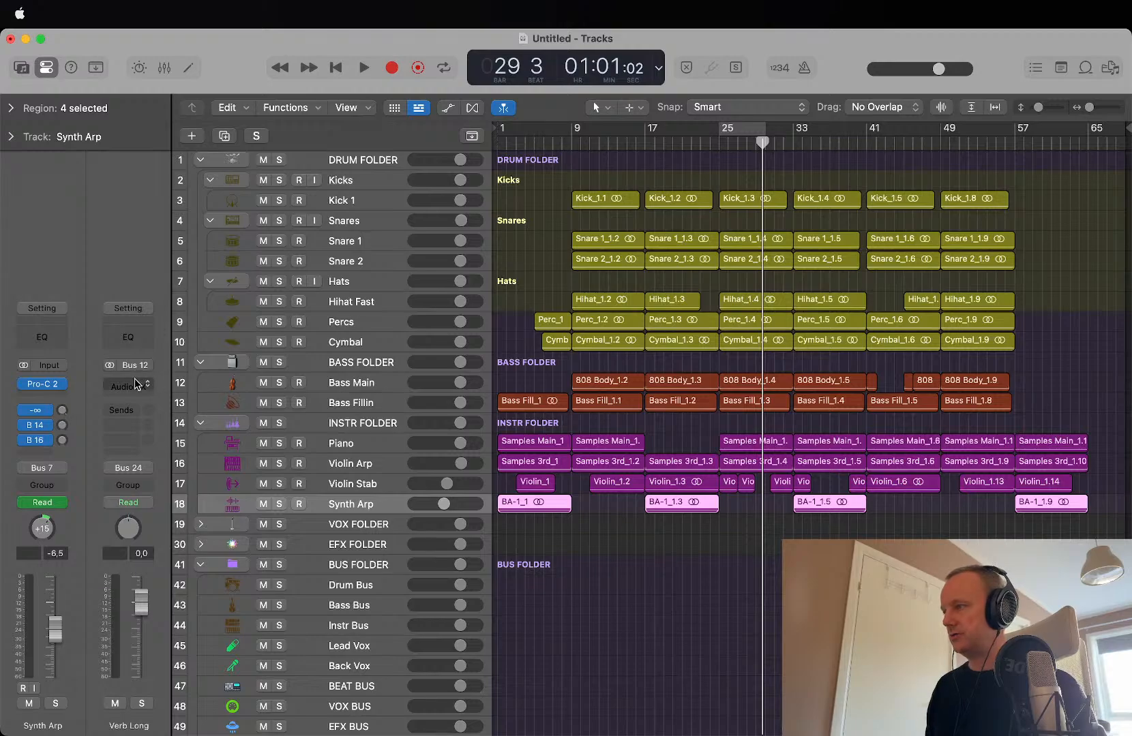
pyautogui.click(139, 386)
pyautogui.click(62, 432)
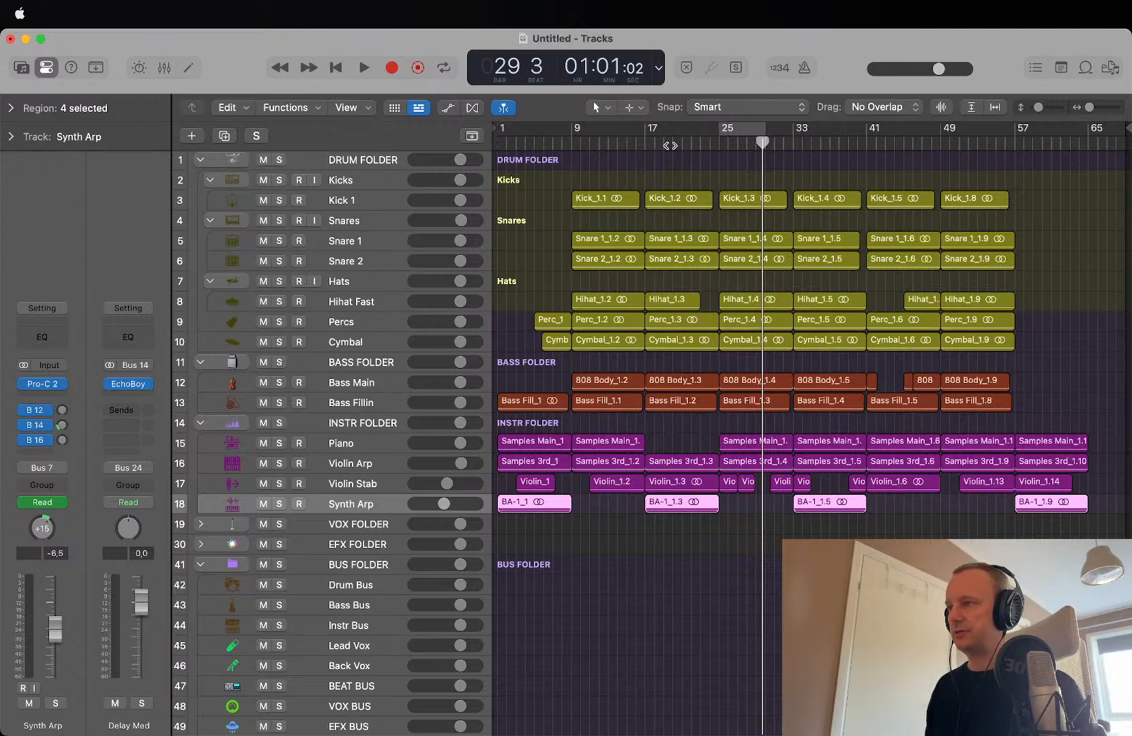
pyautogui.press('space')
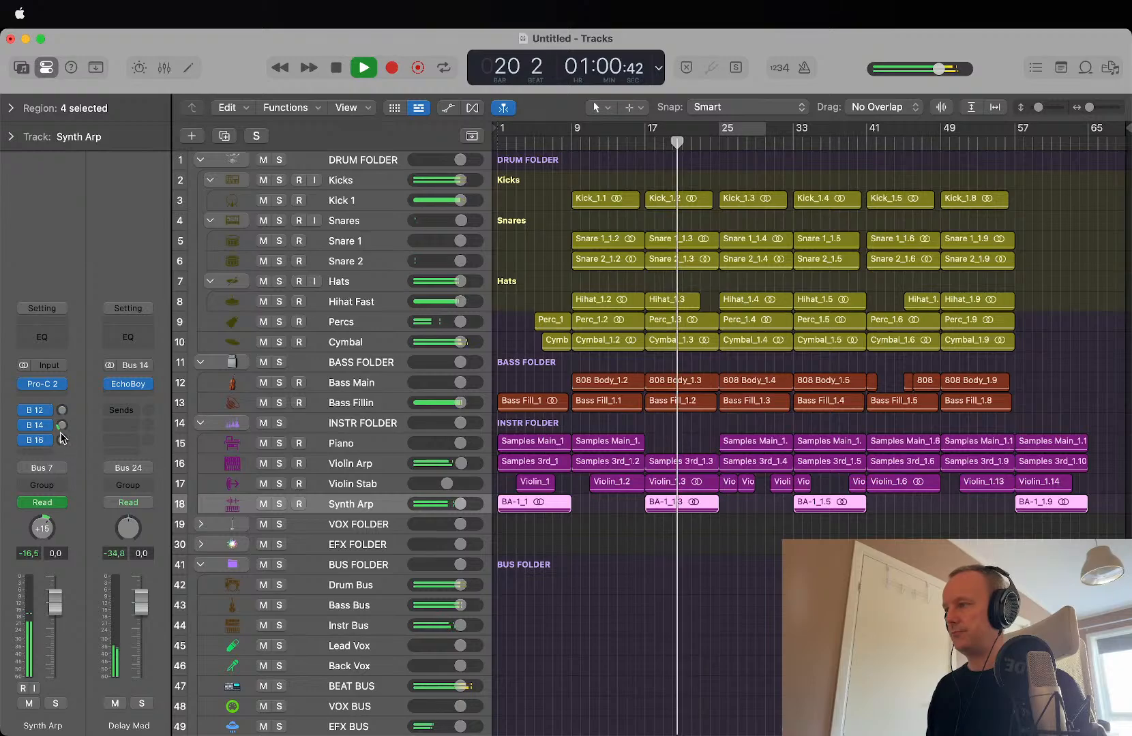
pyautogui.moveTo(61, 429)
pyautogui.mouseDown()
pyautogui.moveTo(71, 341)
pyautogui.moveTo(71, 433)
pyautogui.mouseUp()
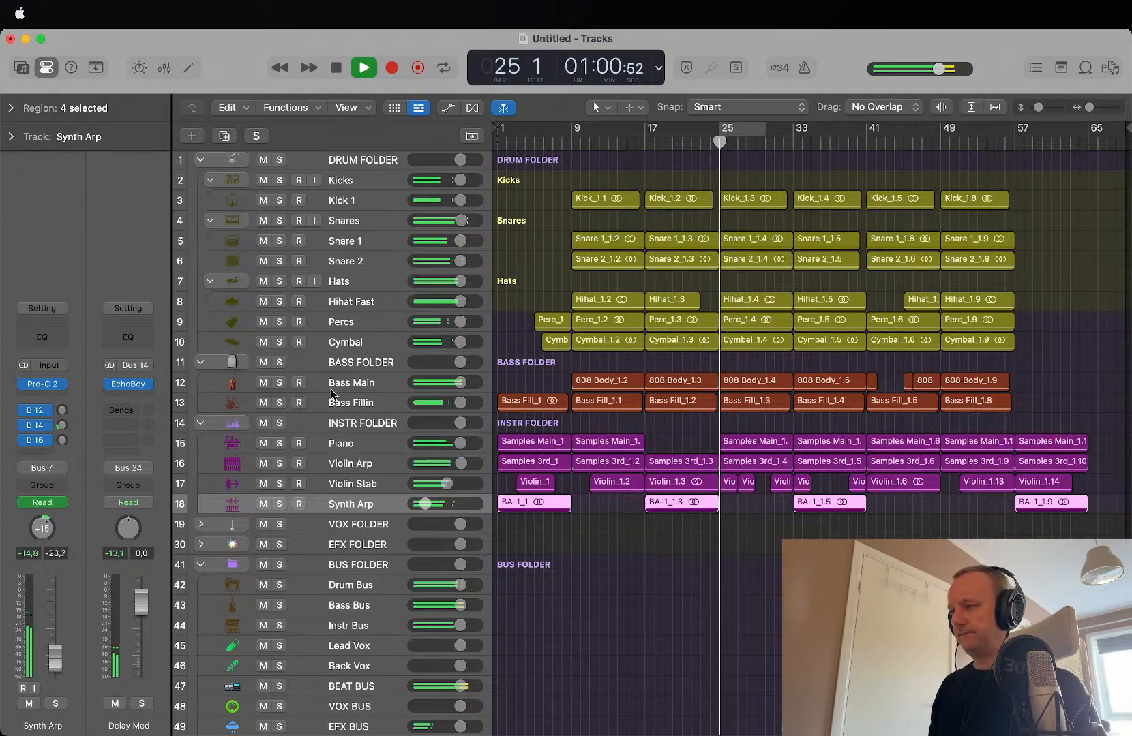
pyautogui.press('space')
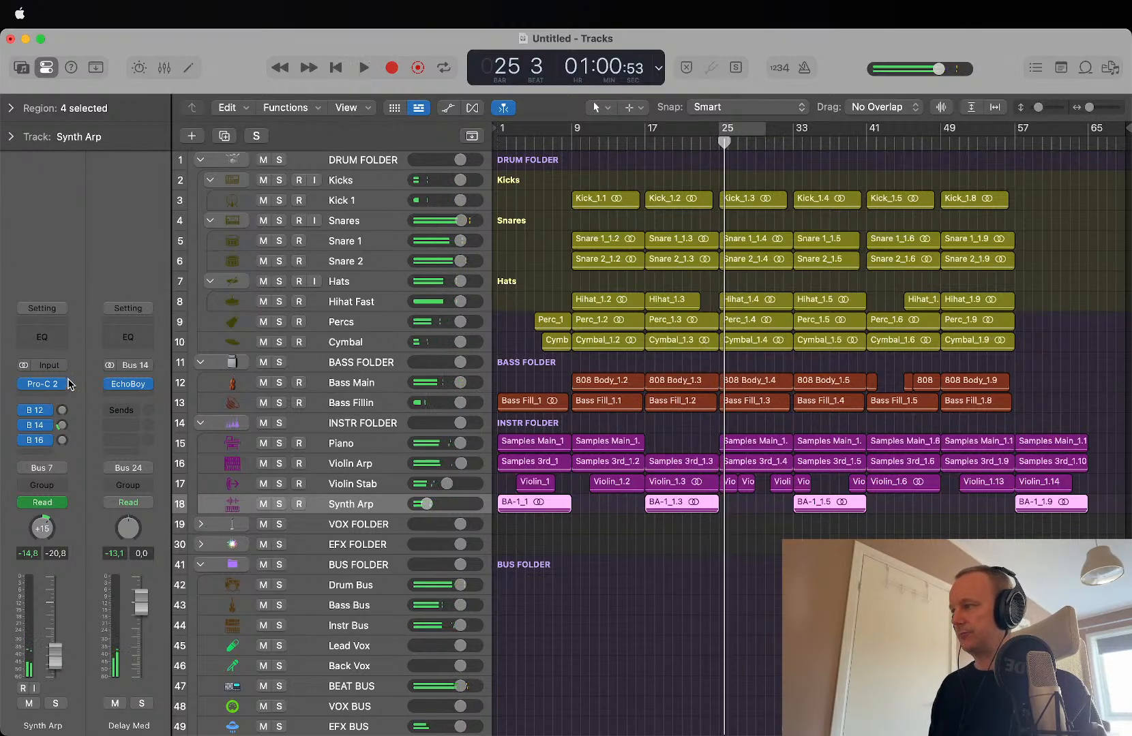
# Step: Open the Synth Arp's Pro-C 2 compressor, lower its output level to -7.3 dB, and deselect the regions
pyautogui.click(41, 387)
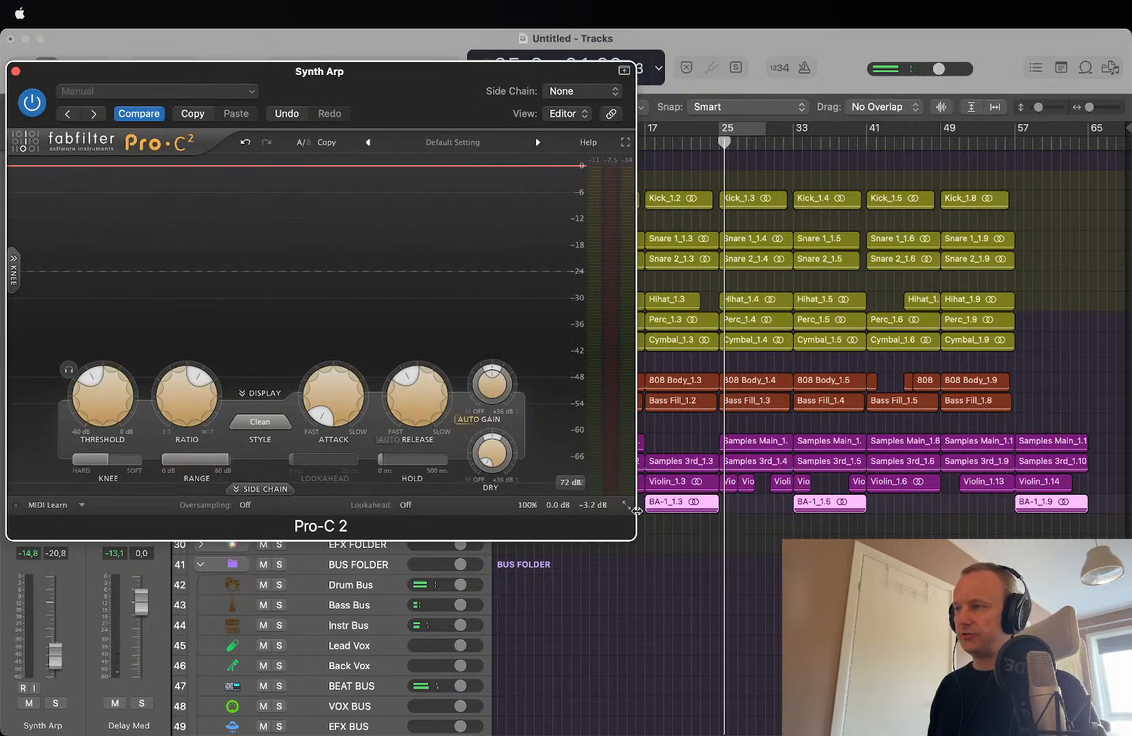
pyautogui.moveTo(590, 507)
pyautogui.scroll(-3, 590, 508)
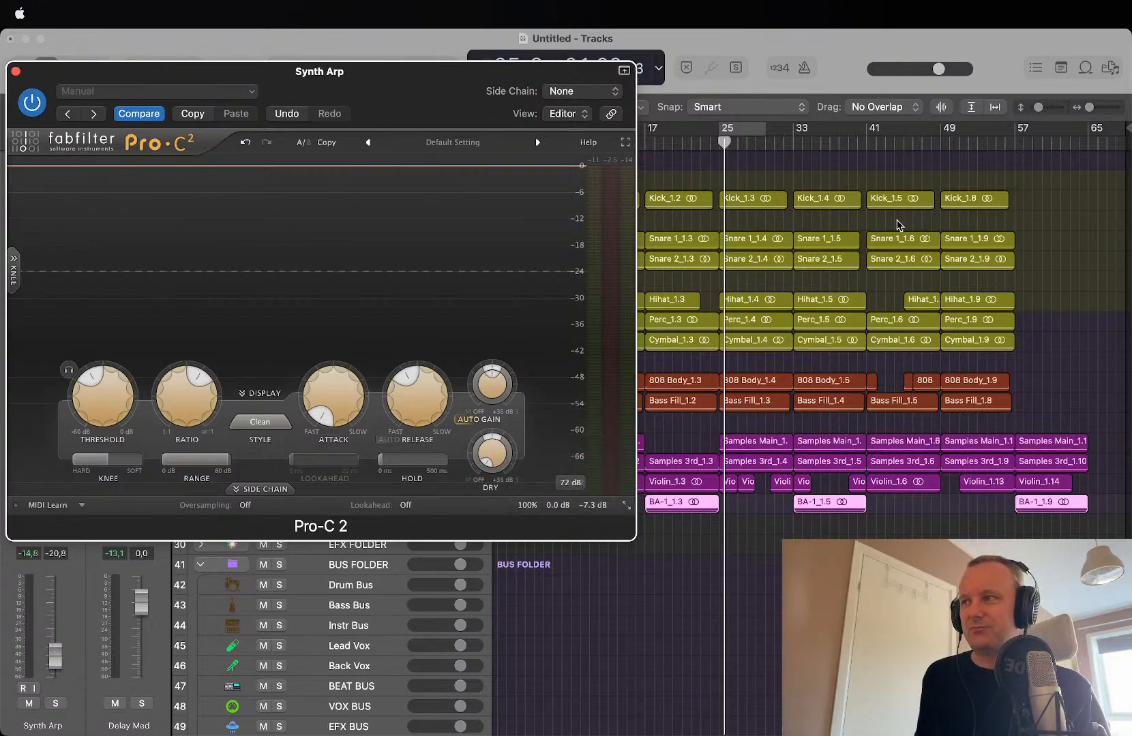
pyautogui.click(789, 397)
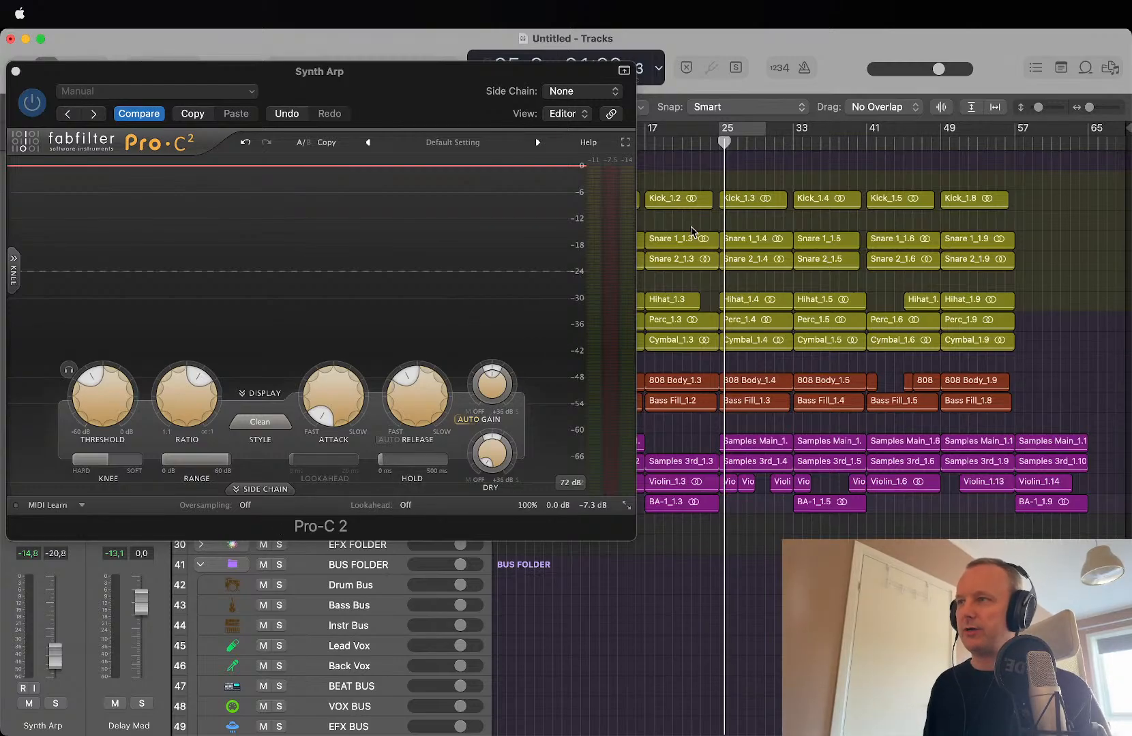
# Step: Fine-tune the Synth Arp's Pro-C 2 output level to -7.5 dB while playing from around bar 35, and close the compressor window
pyautogui.click(812, 139)
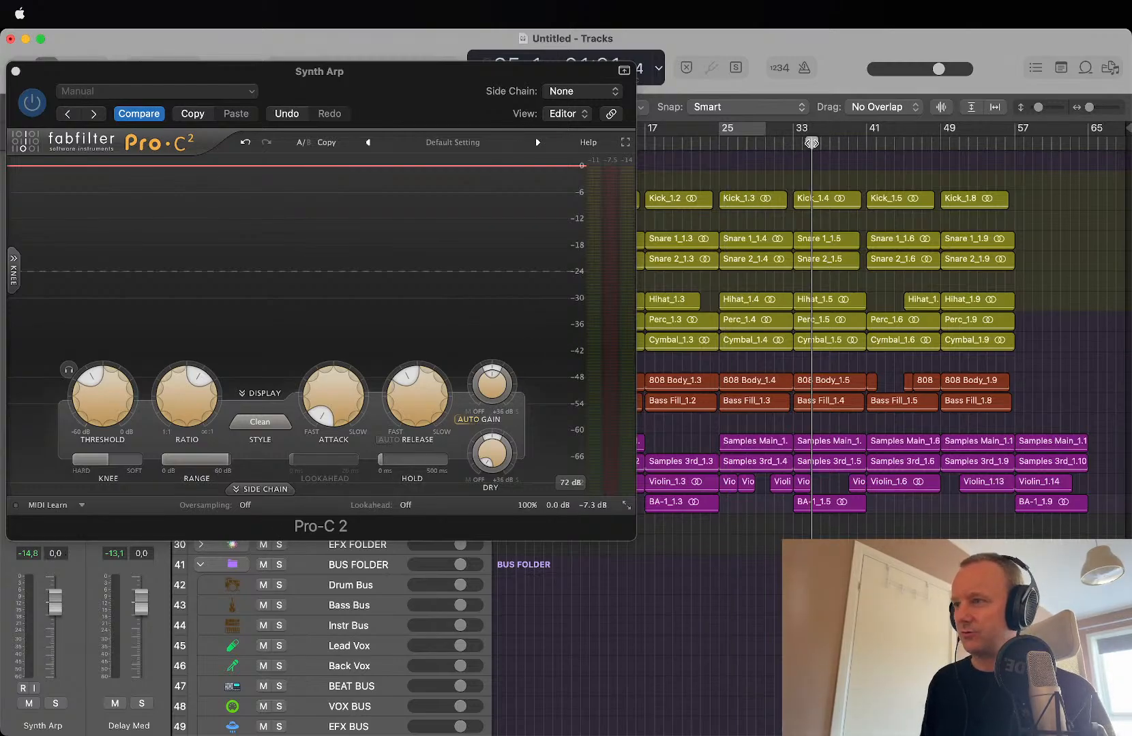
pyautogui.press('space')
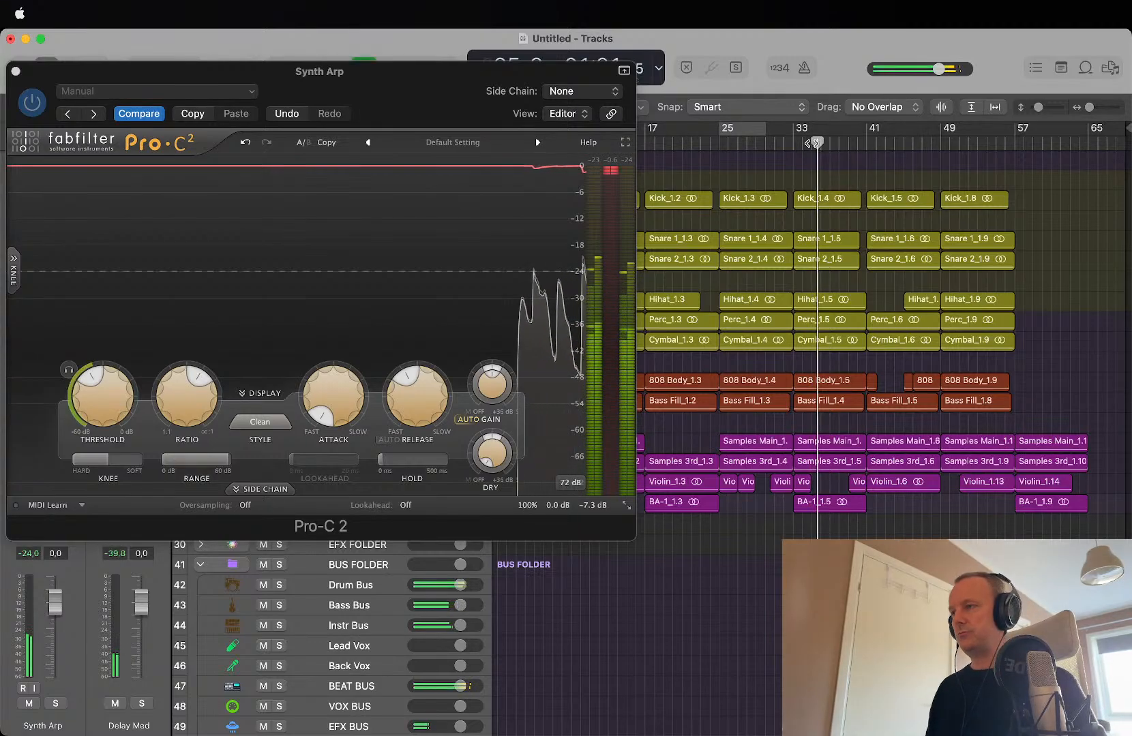
pyautogui.moveTo(594, 511)
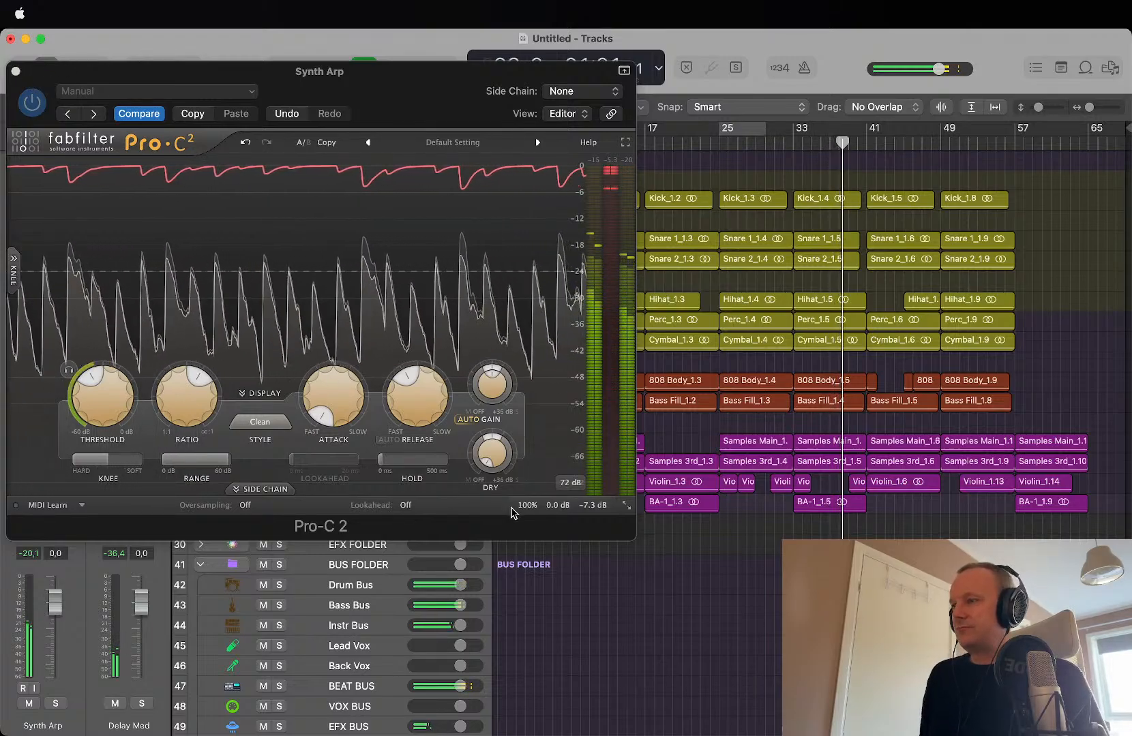
pyautogui.scroll(-4, 595, 509)
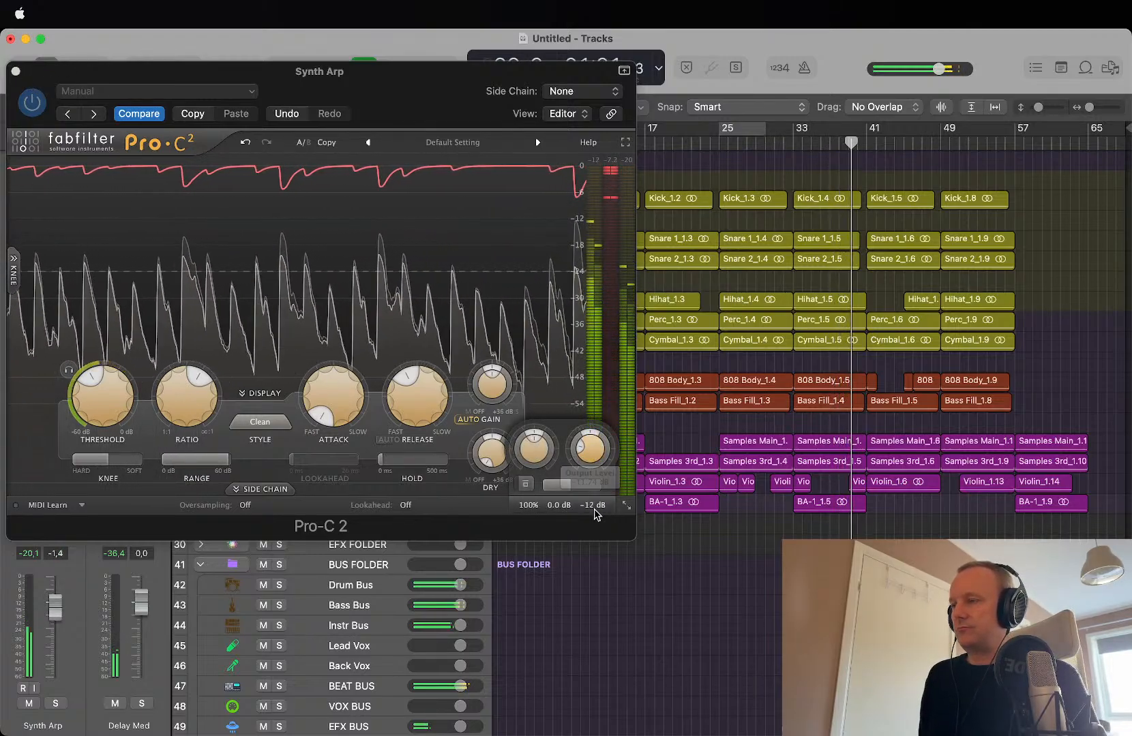
pyautogui.scroll(3, 595, 509)
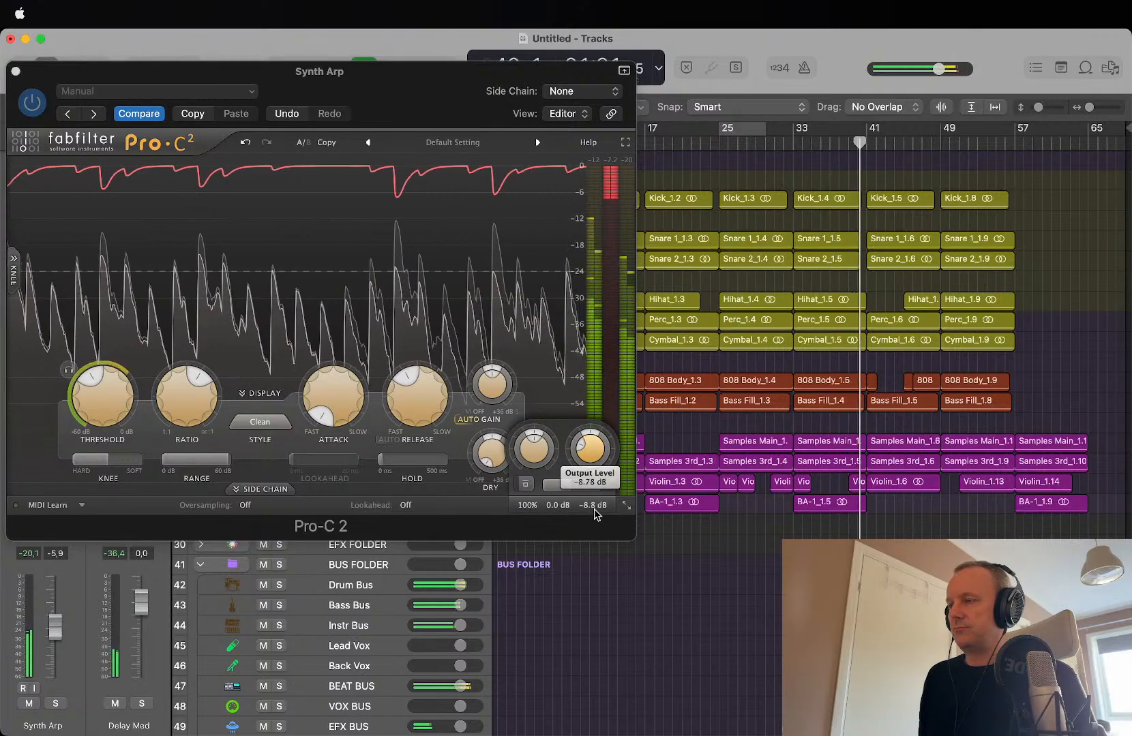
pyautogui.scroll(1, 595, 513)
pyautogui.click(807, 147)
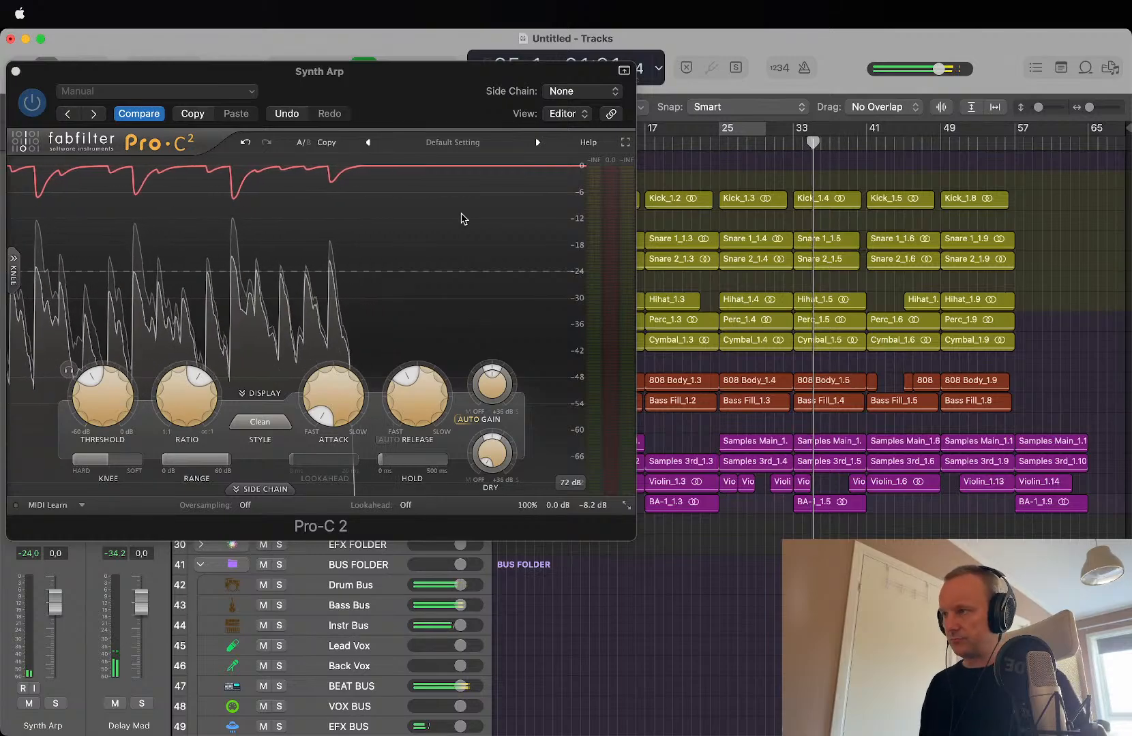
pyautogui.moveTo(611, 513)
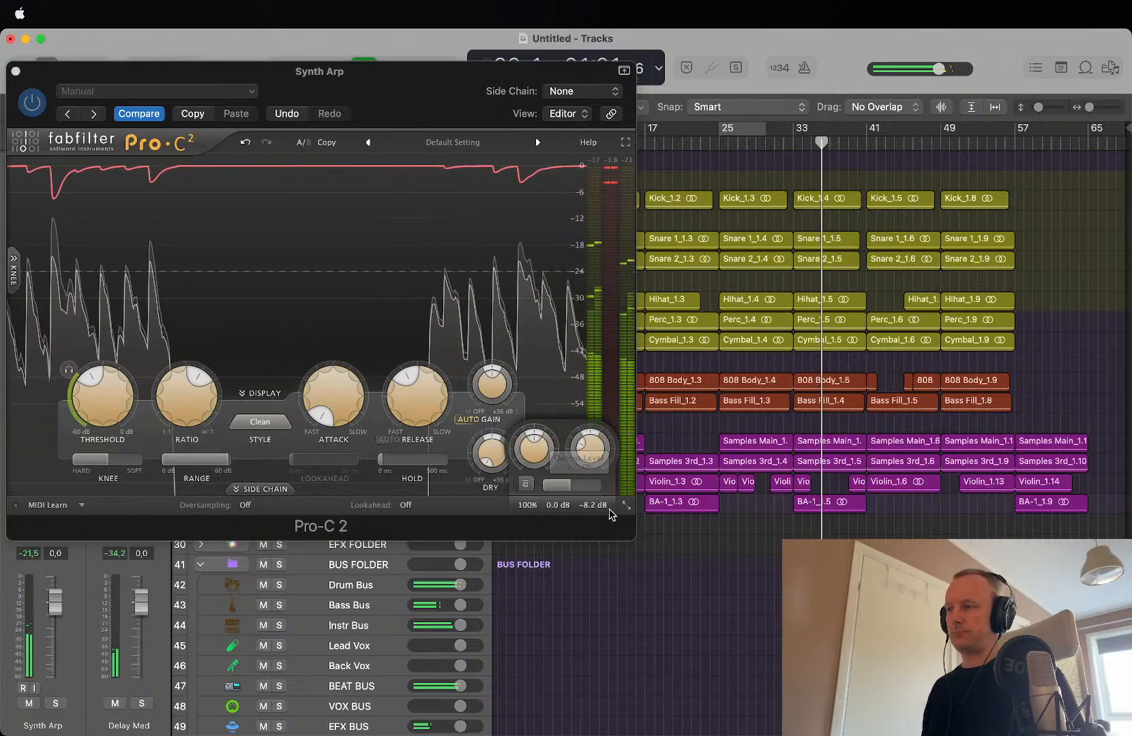
pyautogui.scroll(1, 595, 512)
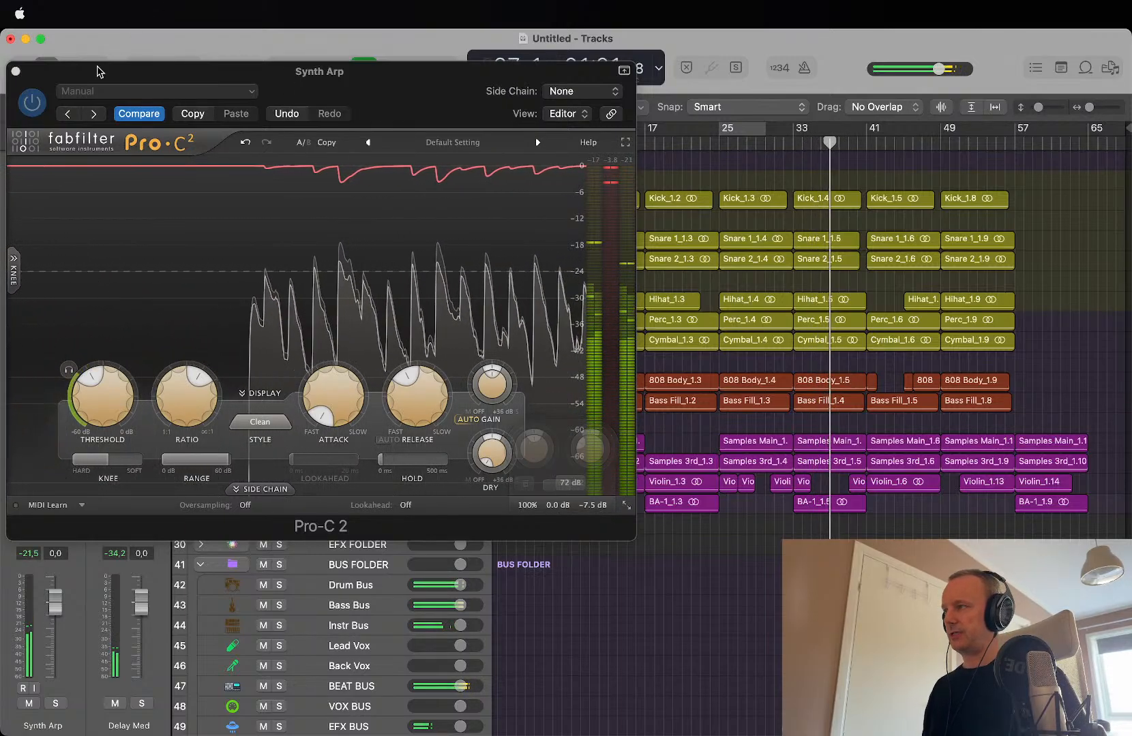
pyautogui.click(16, 71)
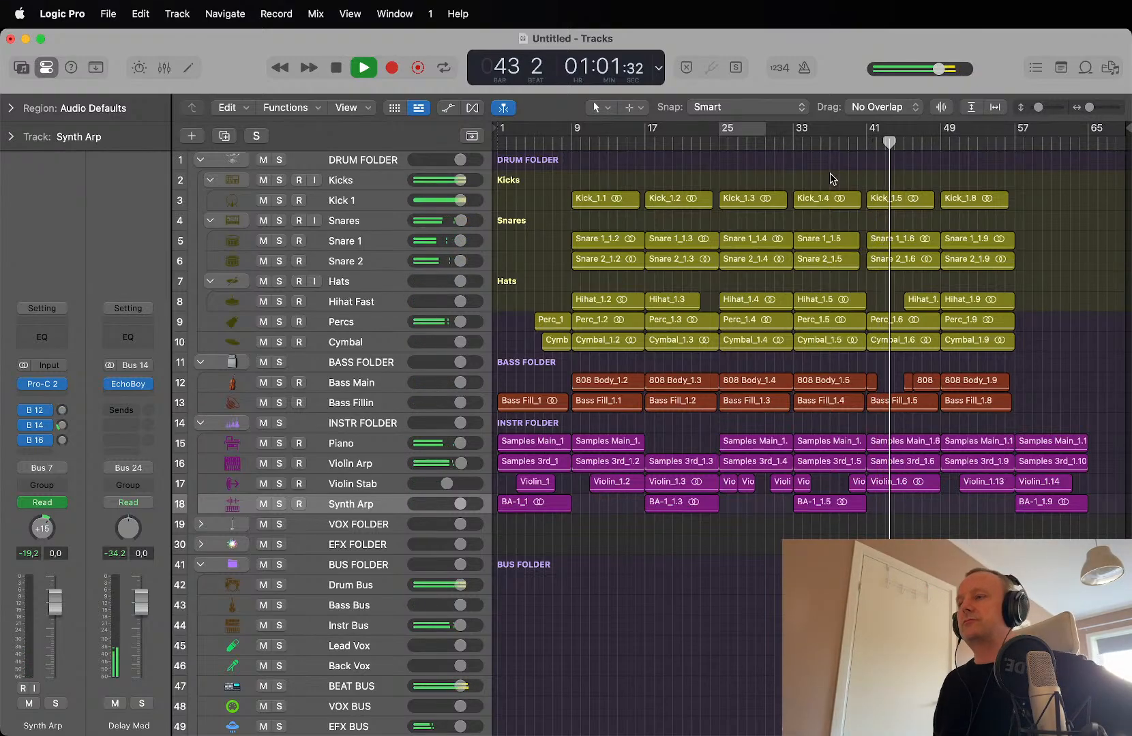
pyautogui.scroll(5, 830, 175)
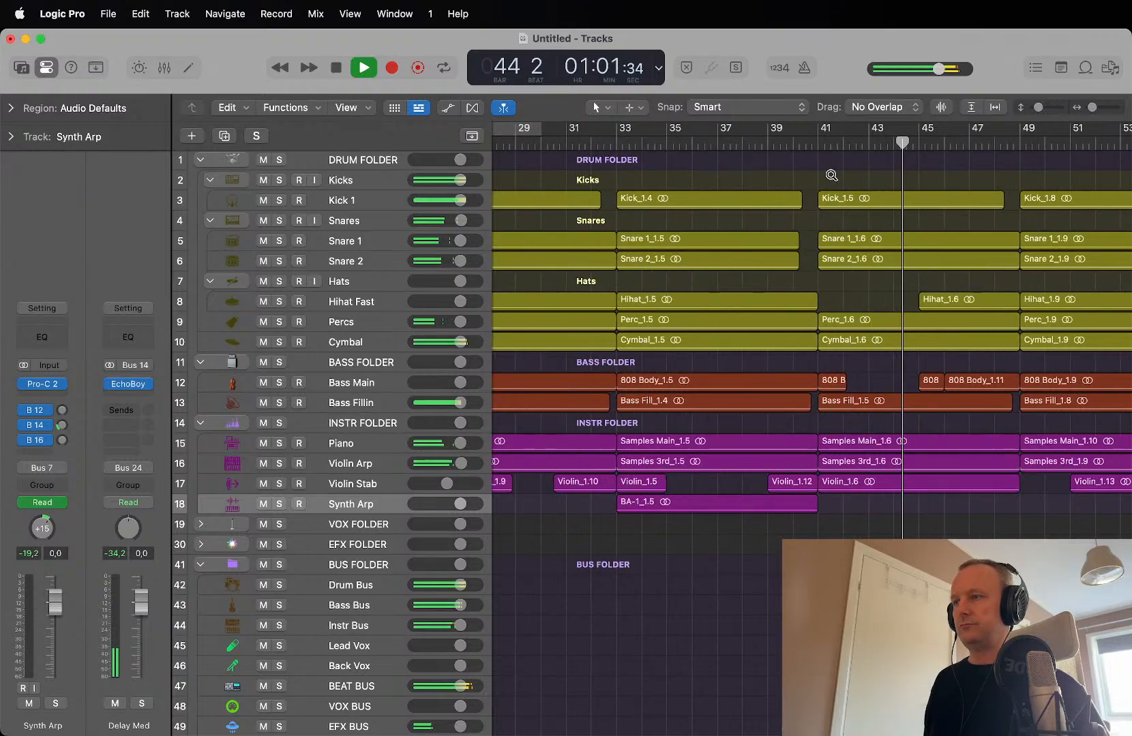
pyautogui.scroll(3, 832, 175)
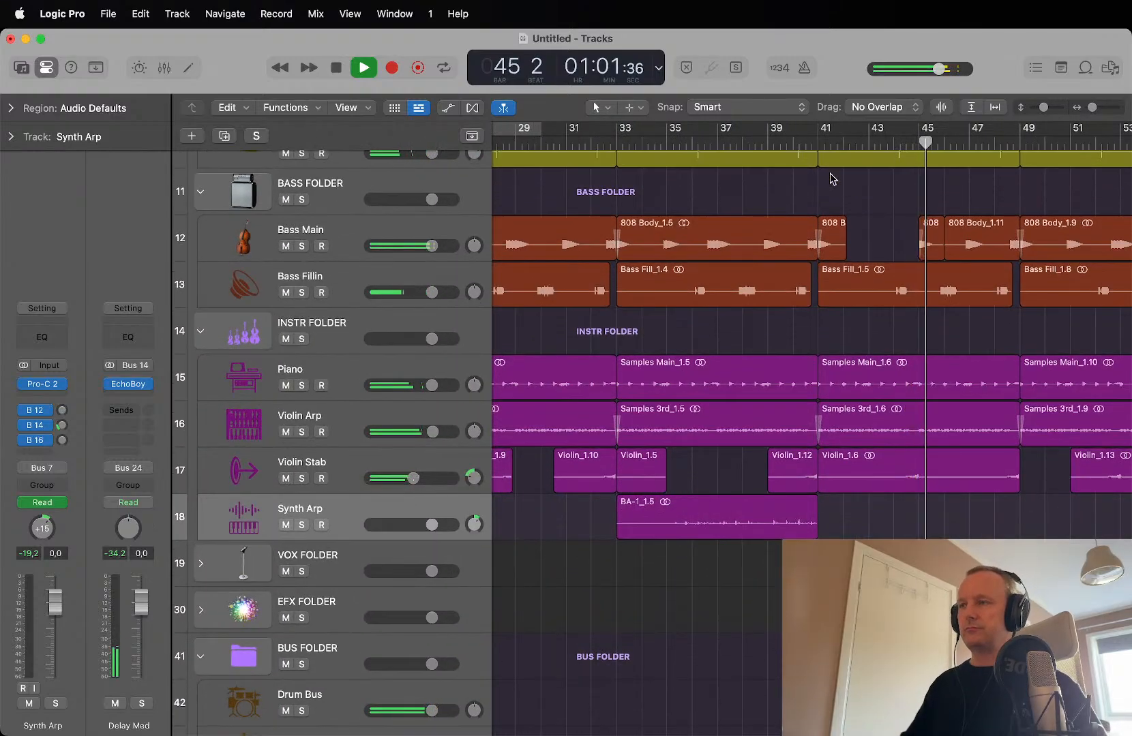
pyautogui.scroll(-4, 832, 178)
pyautogui.scroll(-5, 832, 178)
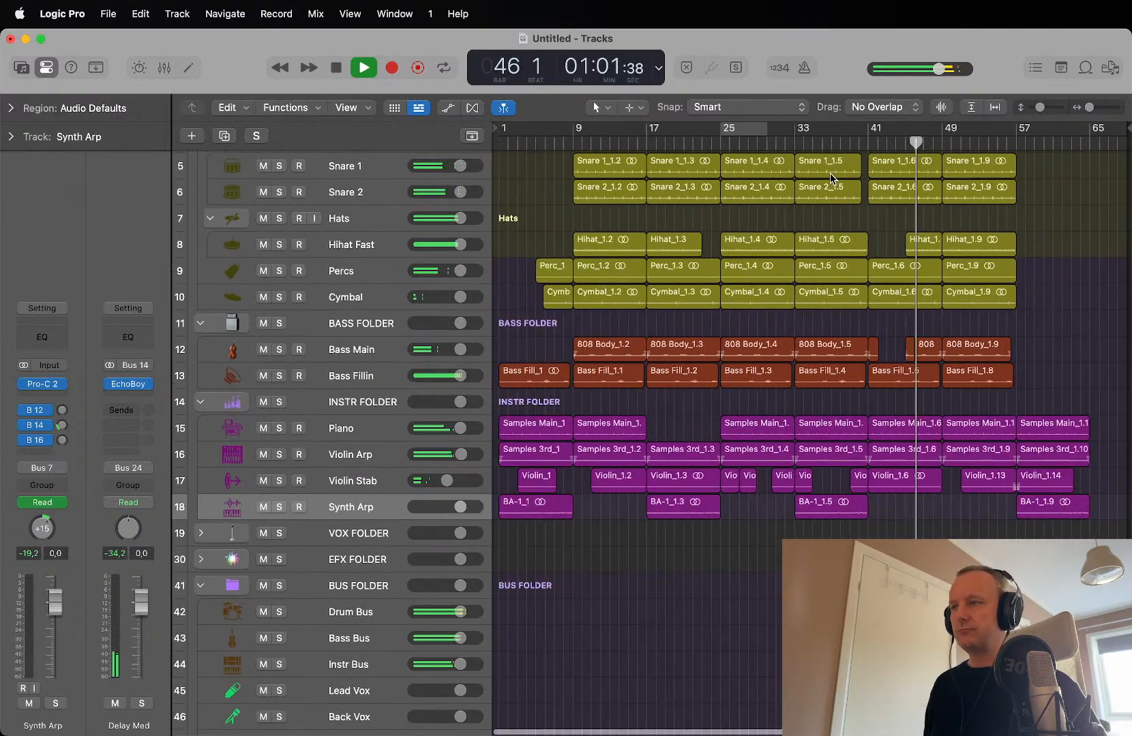
pyautogui.scroll(-3, 830, 177)
pyautogui.scroll(3, 830, 177)
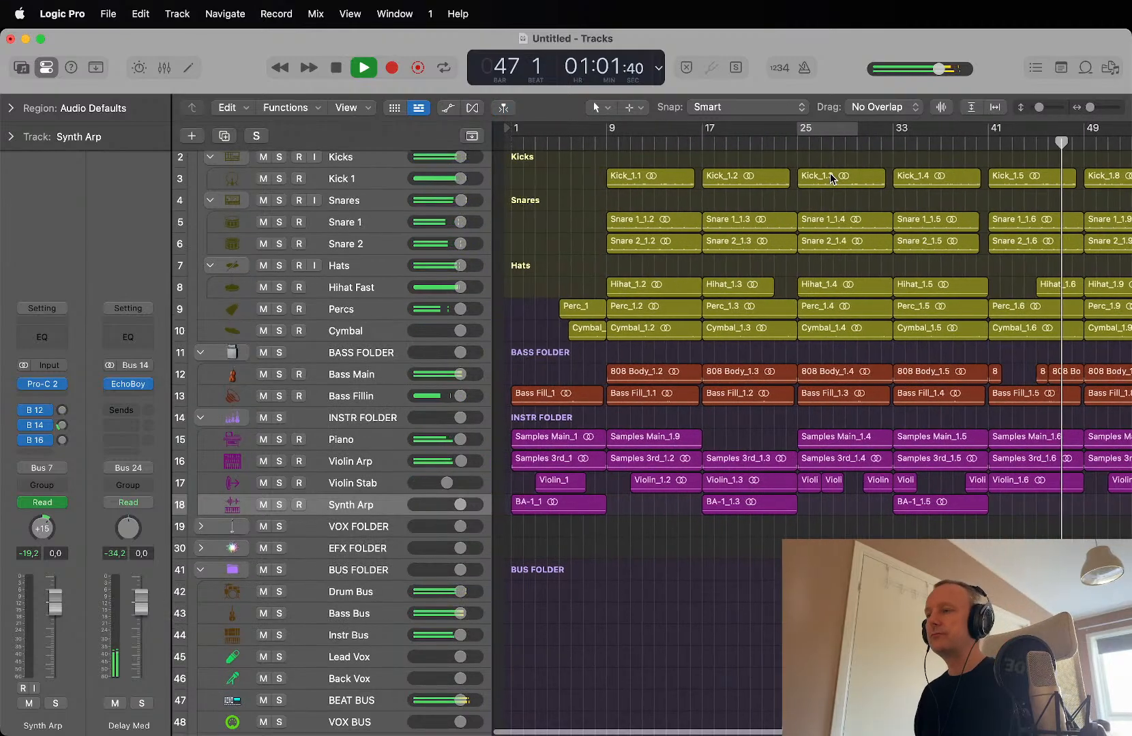
pyautogui.scroll(-2, 831, 179)
pyautogui.scroll(-2, 831, 178)
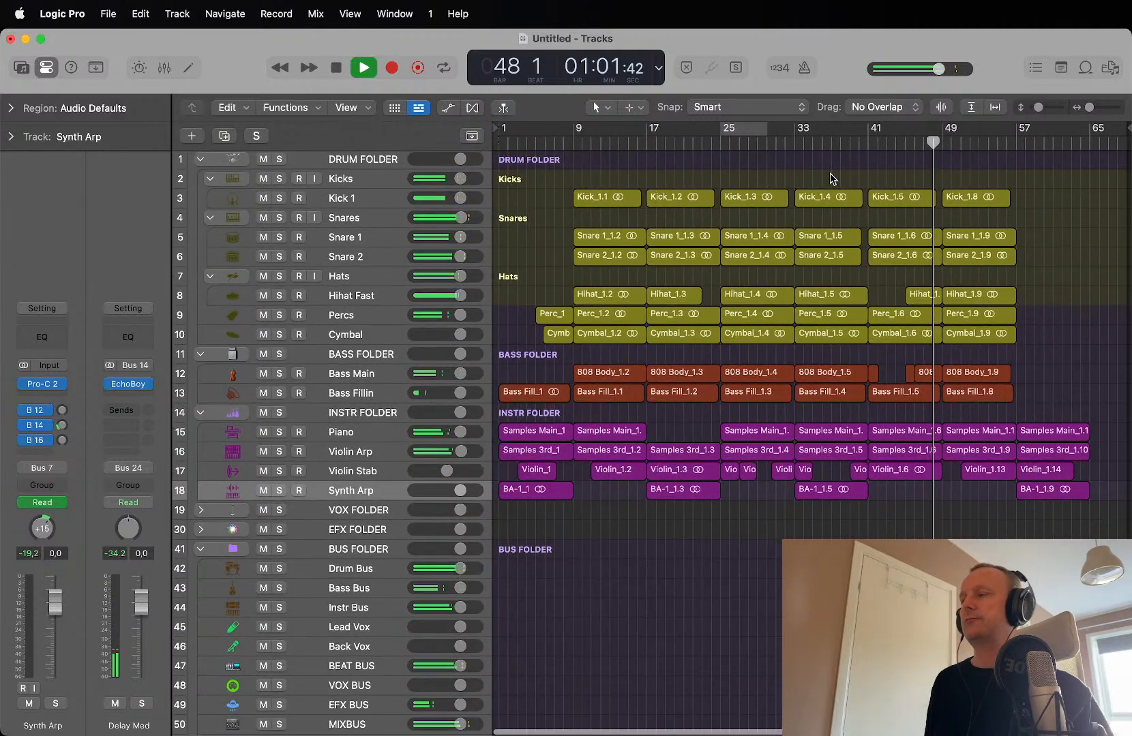
# Step: Open the mixer, stop playback, and bring the MIXBUS channel strip into view
pyautogui.press('x')
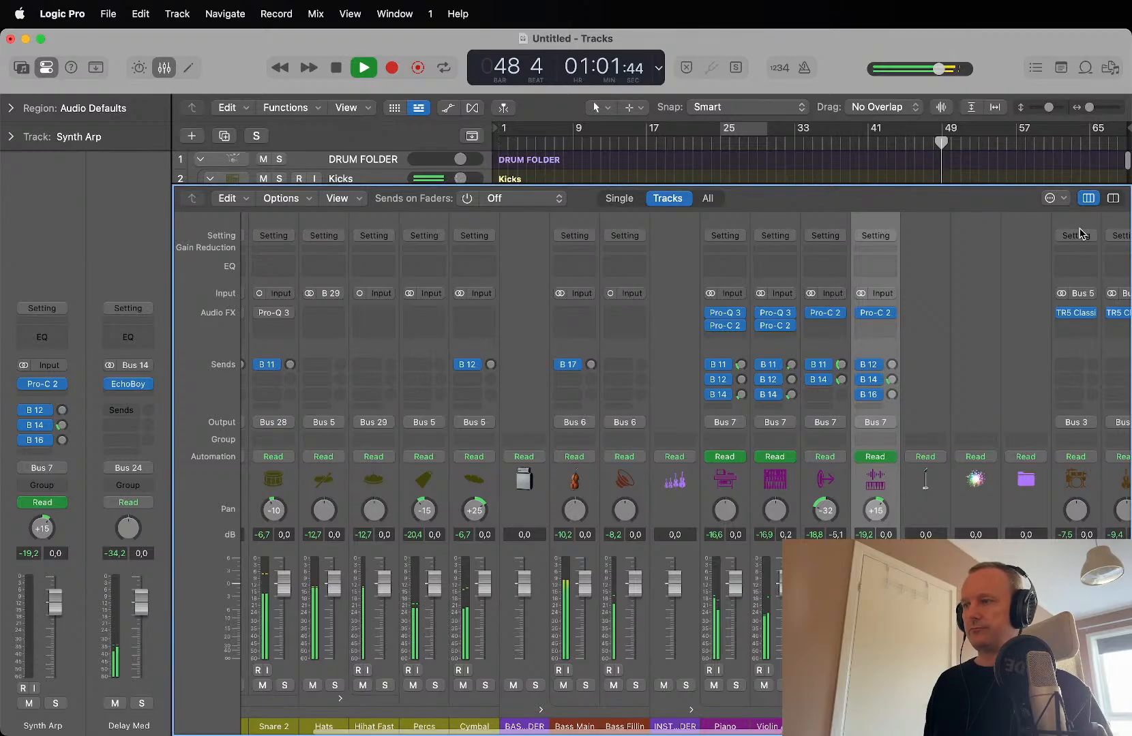
pyautogui.hscroll(5, 954, 260)
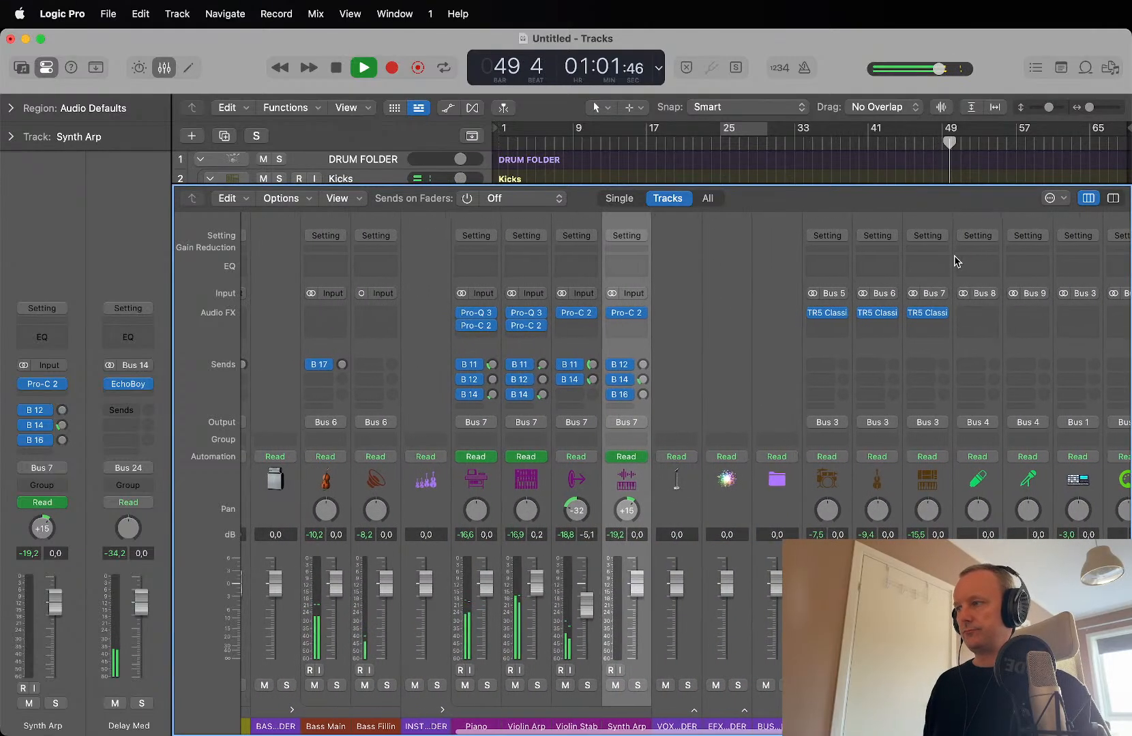
pyautogui.press('space')
pyautogui.hscroll(5, 954, 260)
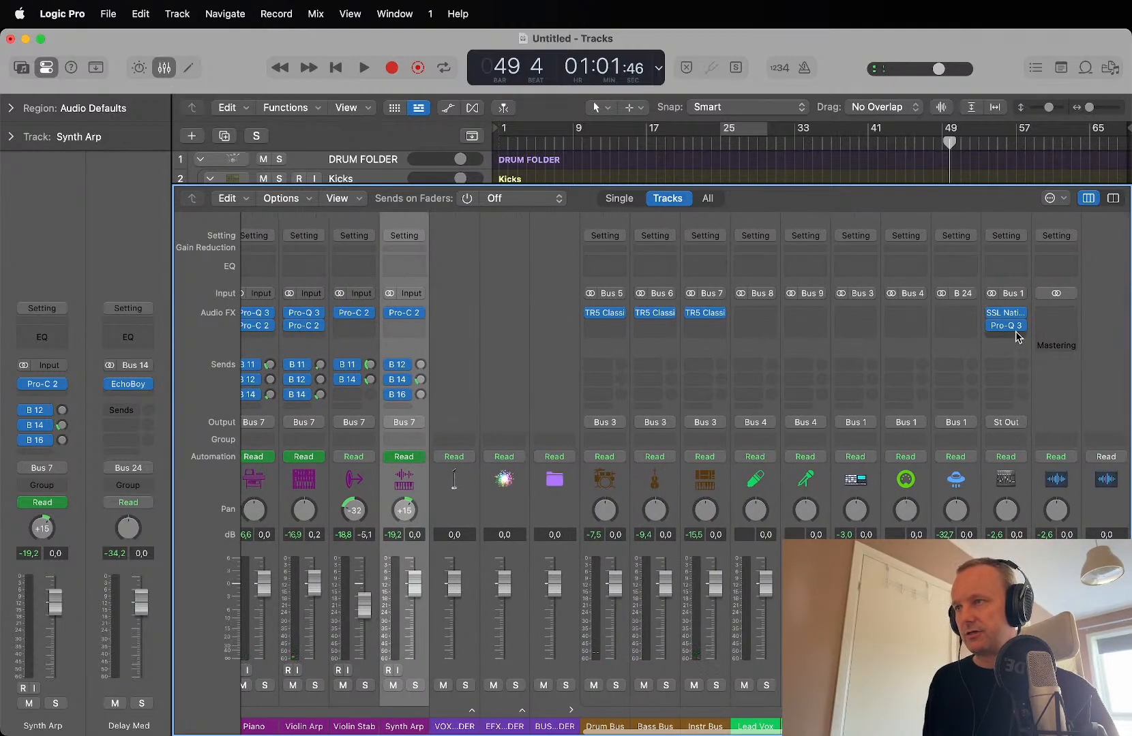
# Step: Insert the stereo version of iZotope Ozone 11 after Pro-Q 3 on the MIXBUS and move its window clear of the channel strip
pyautogui.click(1016, 337)
pyautogui.moveTo(1074, 474)
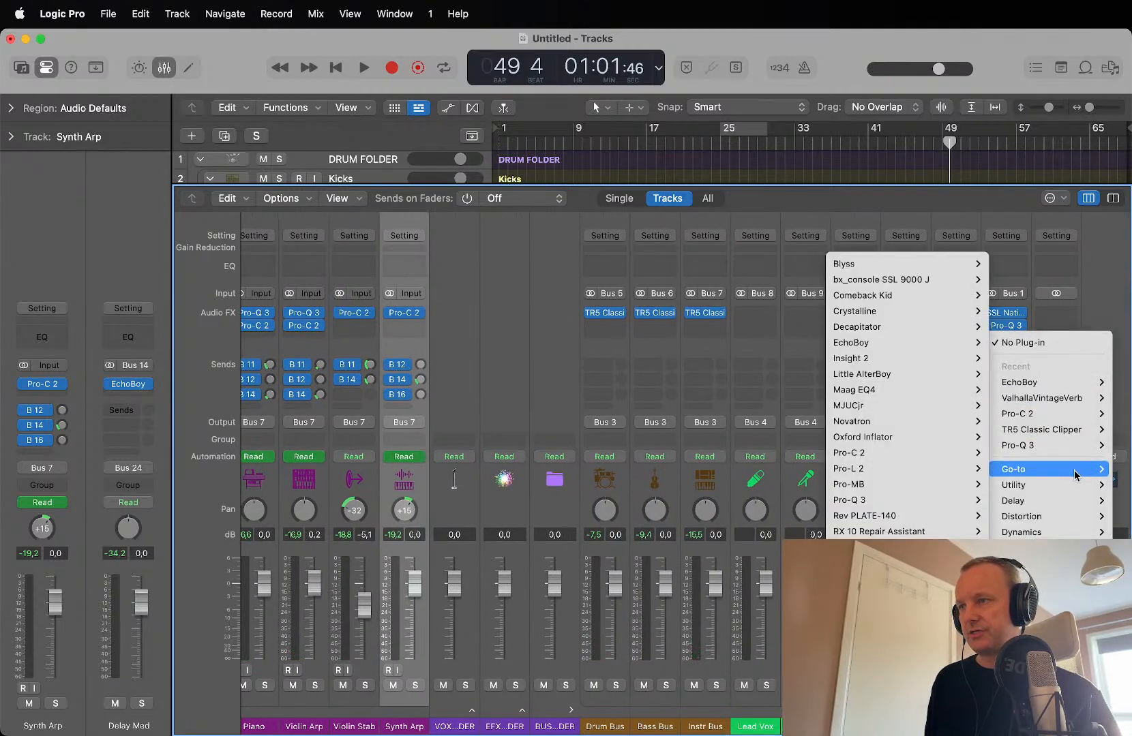
pyautogui.moveTo(1029, 709)
pyautogui.moveTo(933, 192)
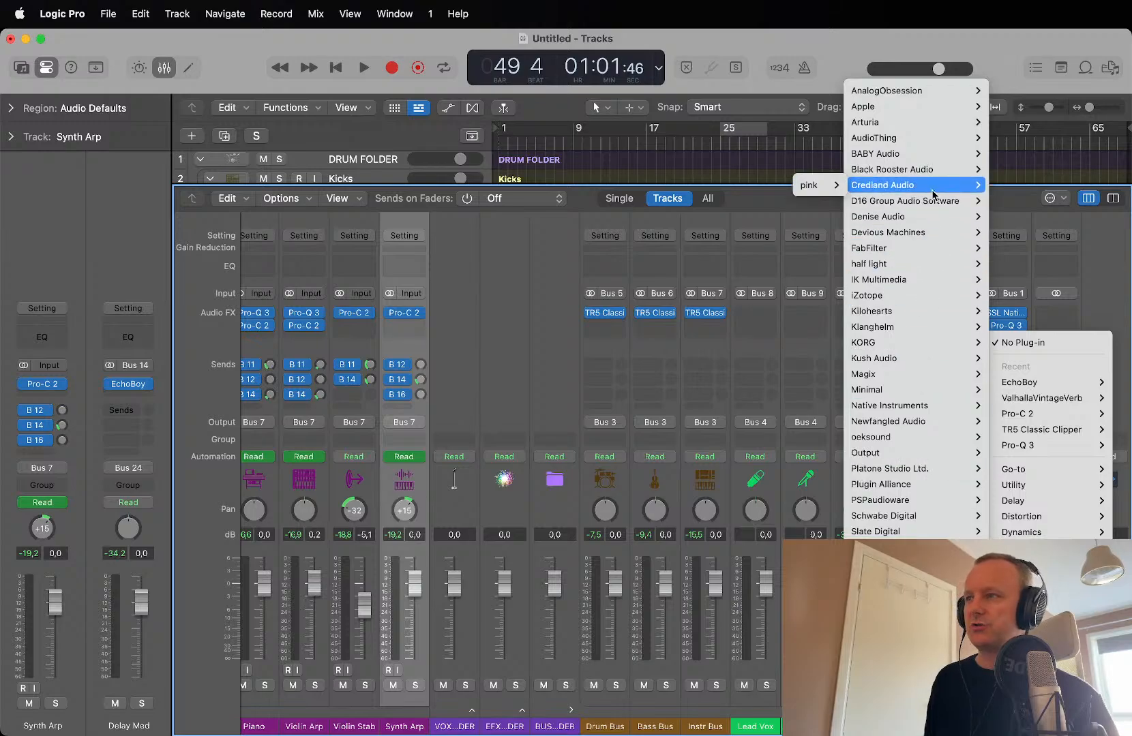
pyautogui.moveTo(972, 333)
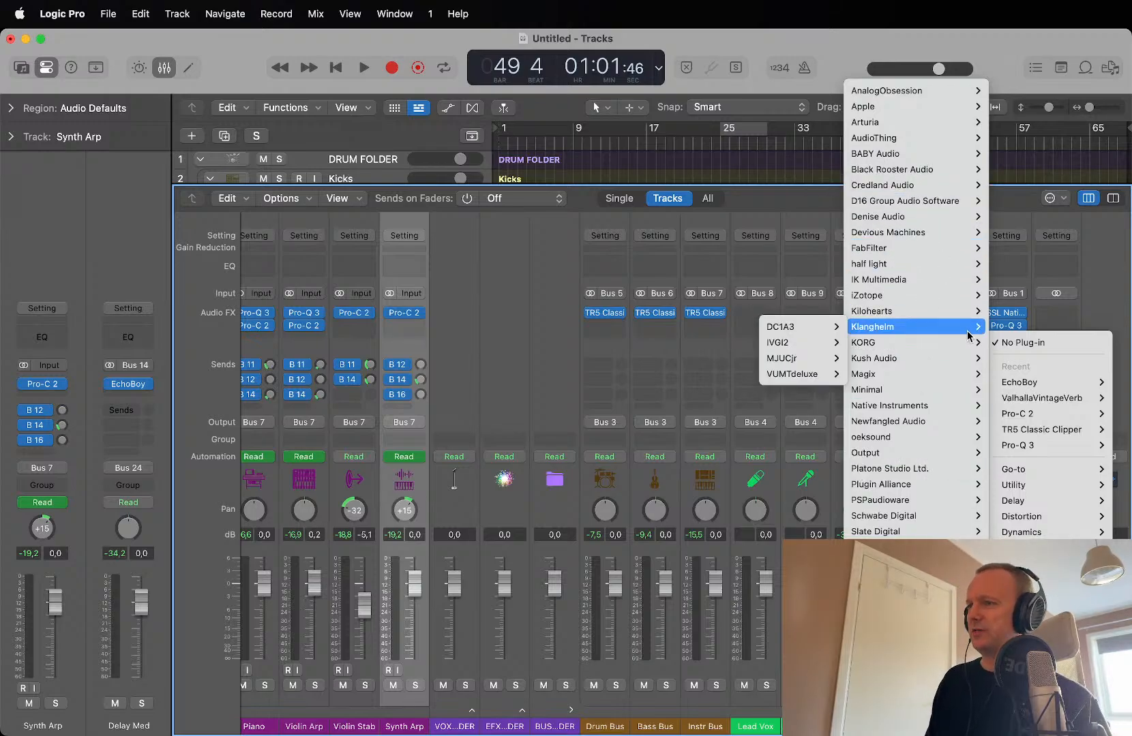
pyautogui.moveTo(927, 298)
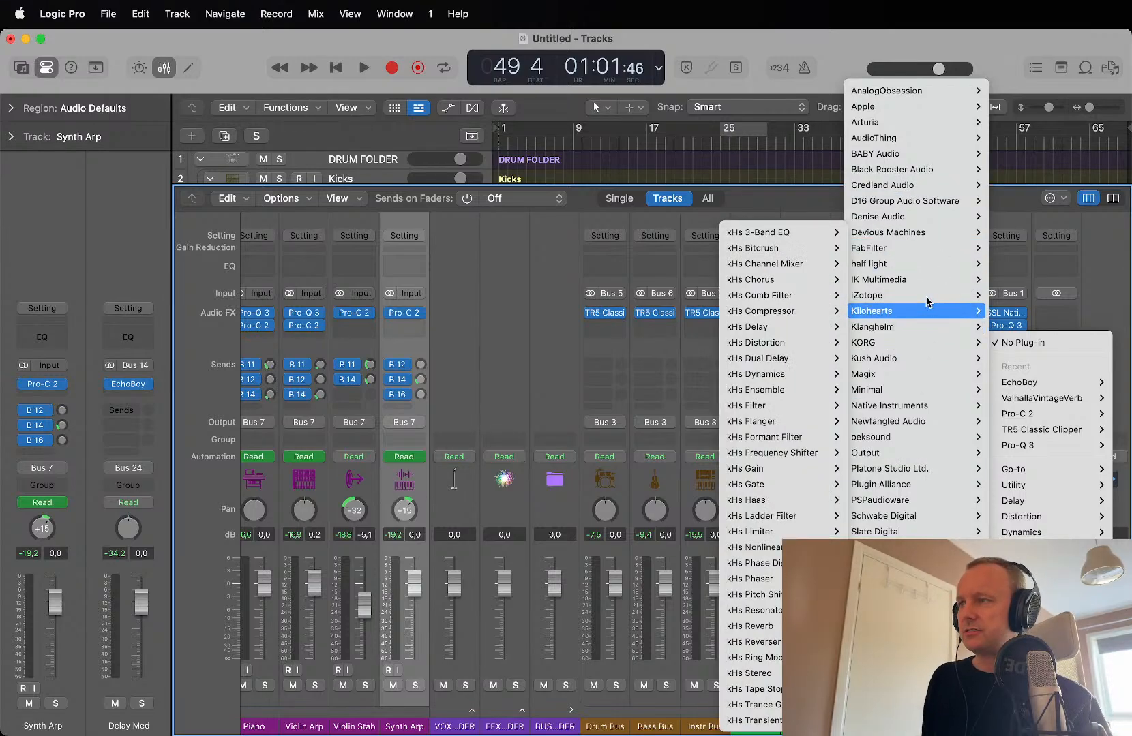
pyautogui.moveTo(829, 294)
pyautogui.moveTo(743, 198)
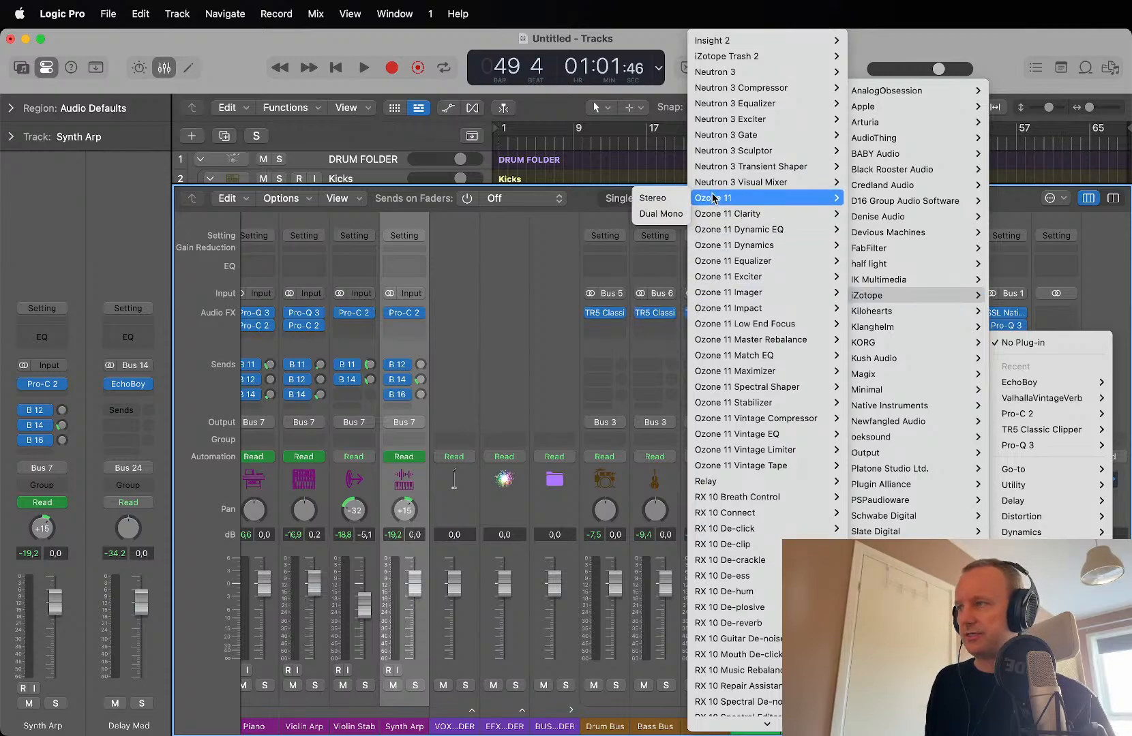
pyautogui.click(648, 198)
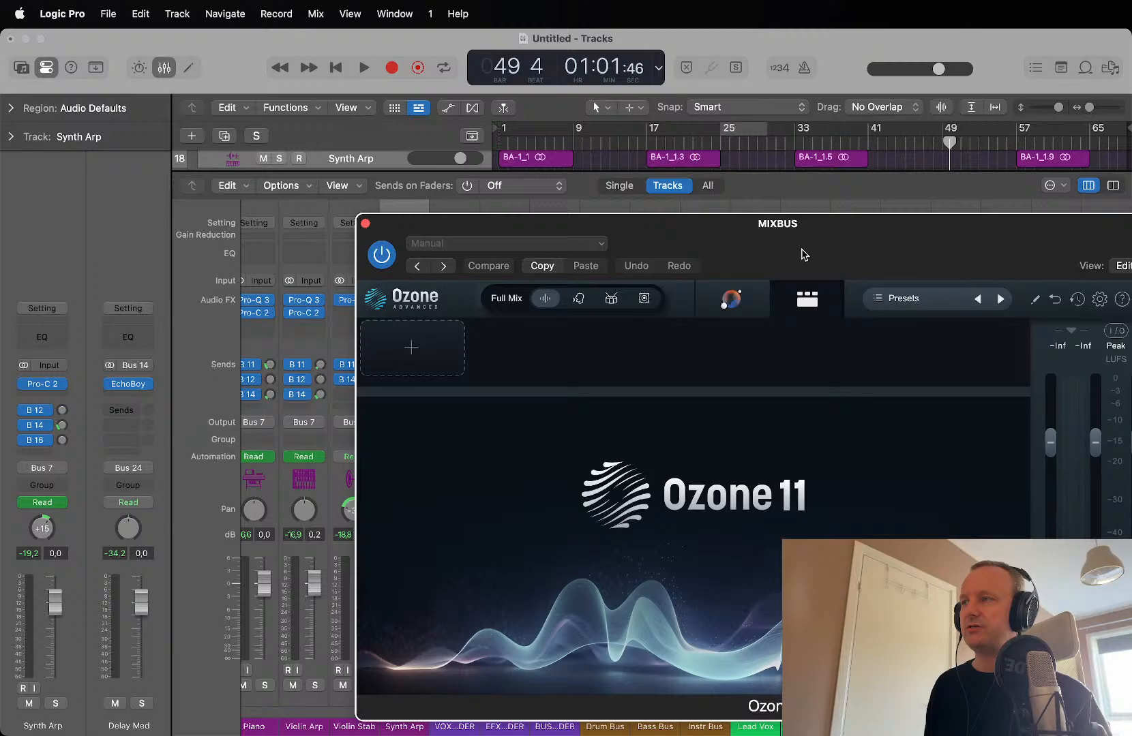
pyautogui.moveTo(803, 254); pyautogui.dragTo(449, 52)
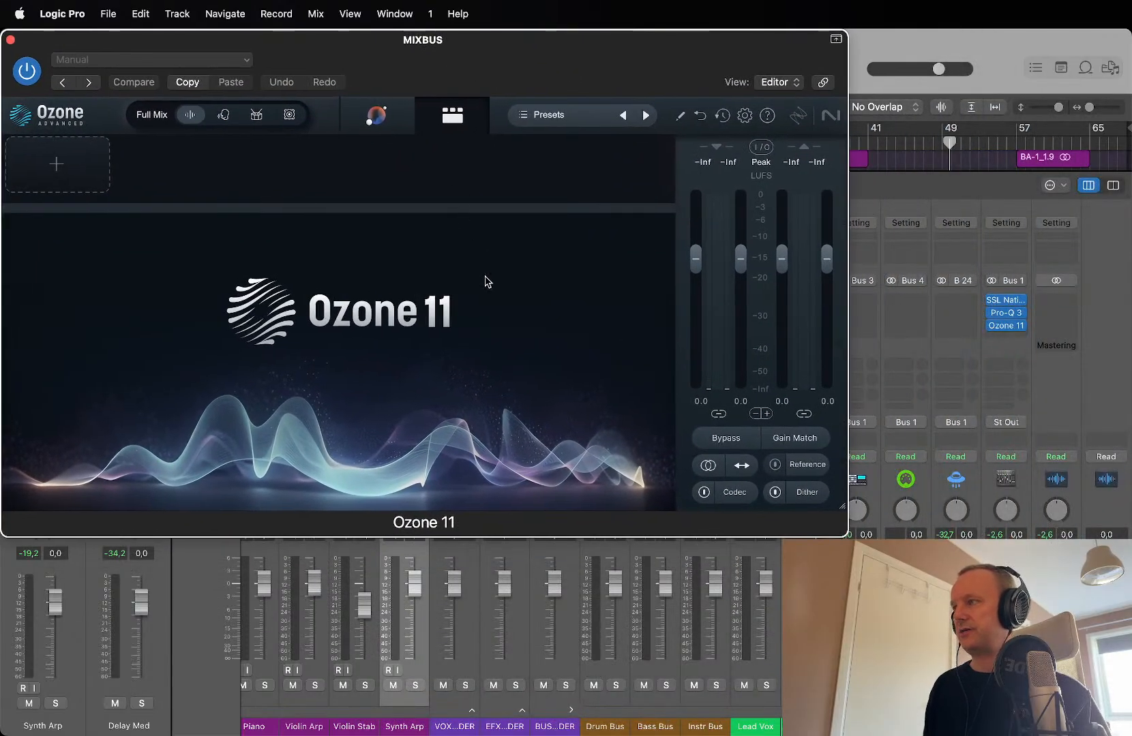
# Step: Add a Stabilizer module to Ozone 11 and try its Cut mode before returning to Shape
pyautogui.click(80, 182)
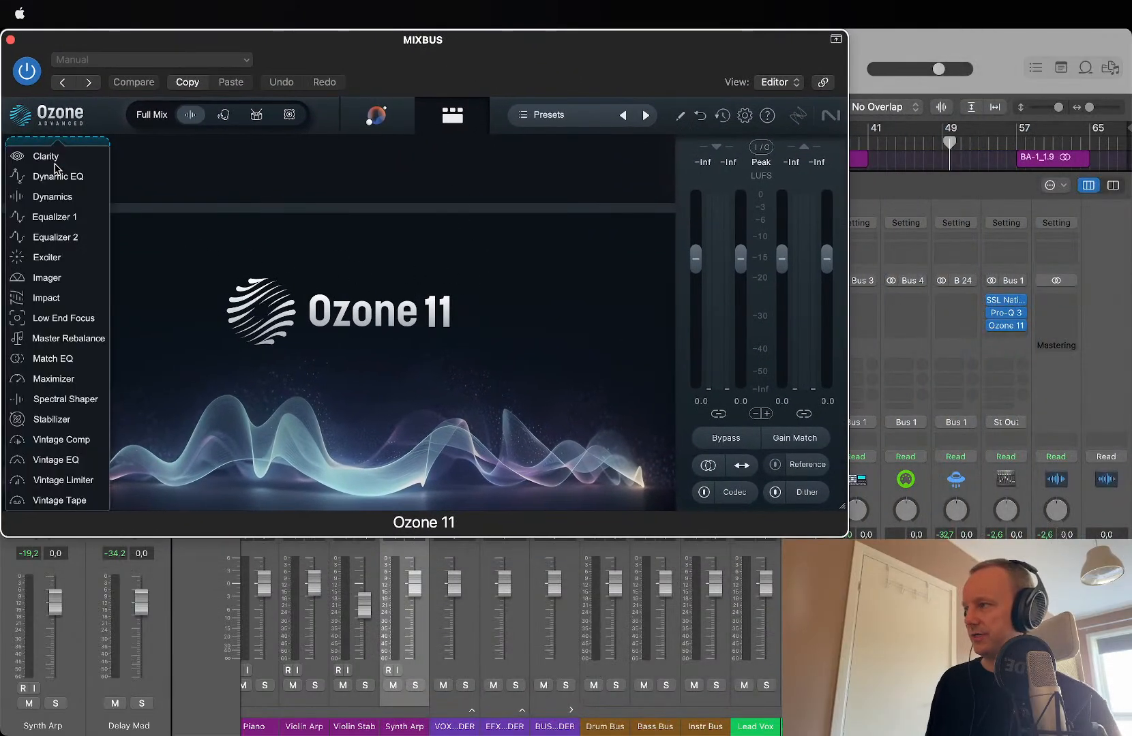
pyautogui.click(62, 421)
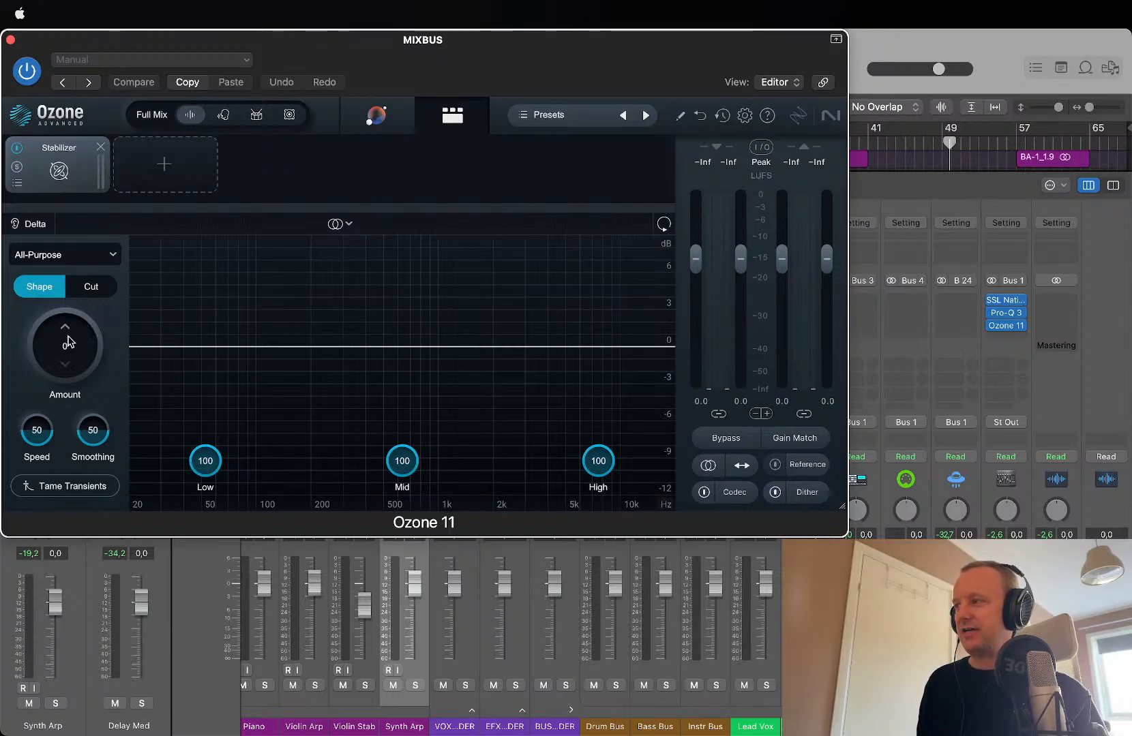
pyautogui.click(92, 287)
pyautogui.click(61, 292)
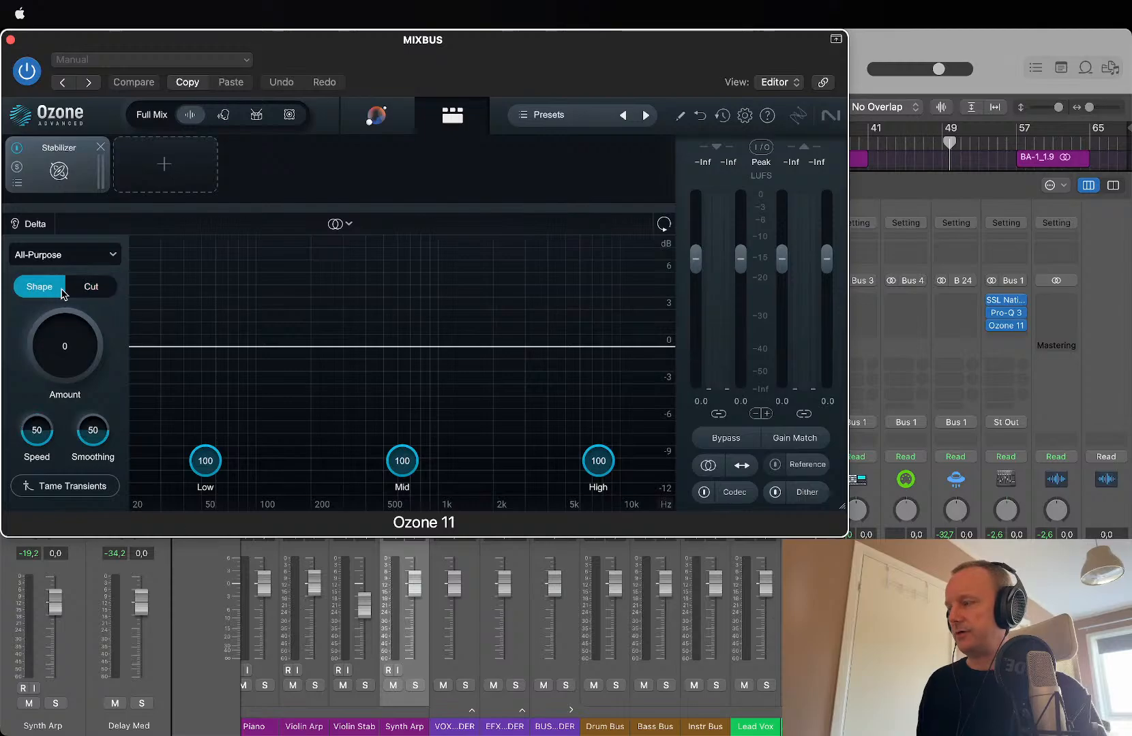
# Step: Audition the Stabilizer at an amount of 100 from around bar 49, and settle on 34 during playback
pyautogui.press('space')
pyautogui.moveTo(75, 362); pyautogui.dragTo(108, 142)
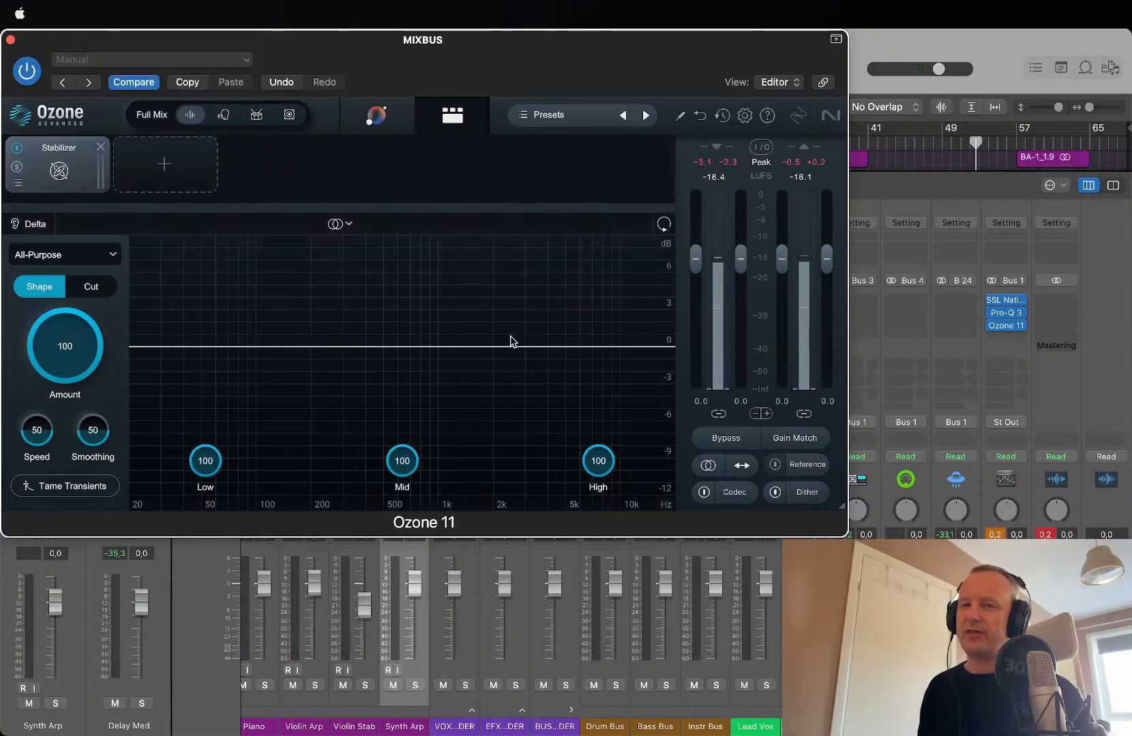
pyautogui.moveTo(77, 356); pyautogui.dragTo(90, 462)
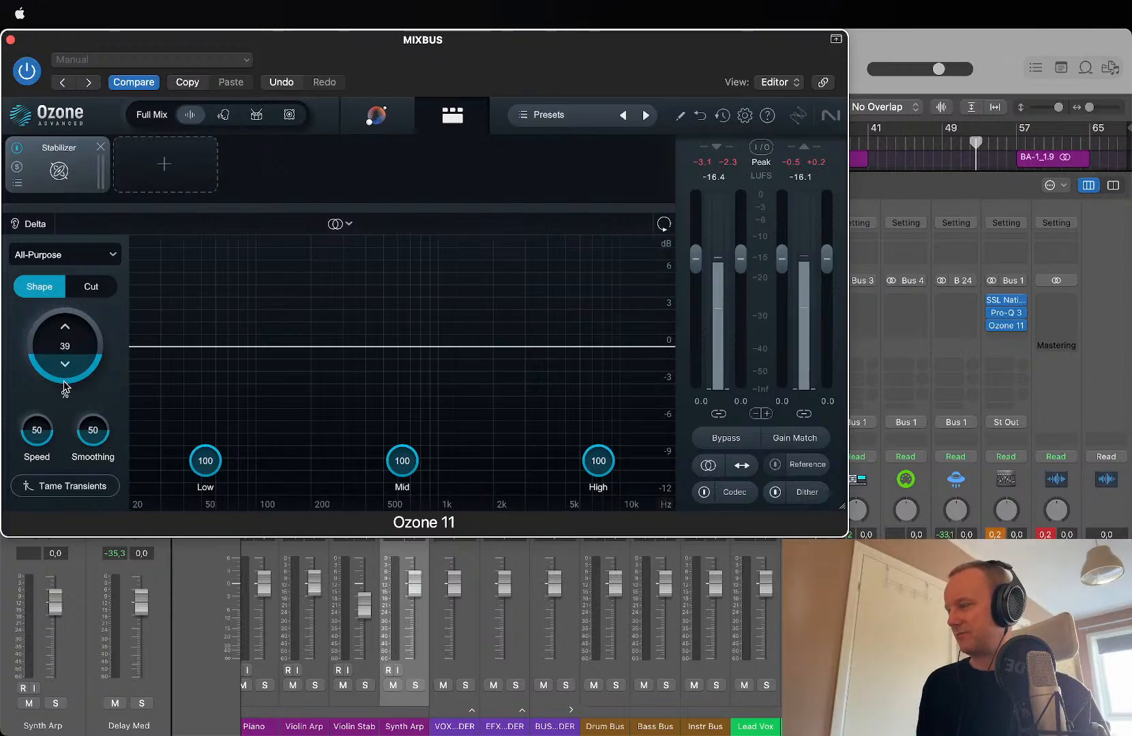
pyautogui.press('space')
pyautogui.moveTo(75, 356); pyautogui.dragTo(75, 369)
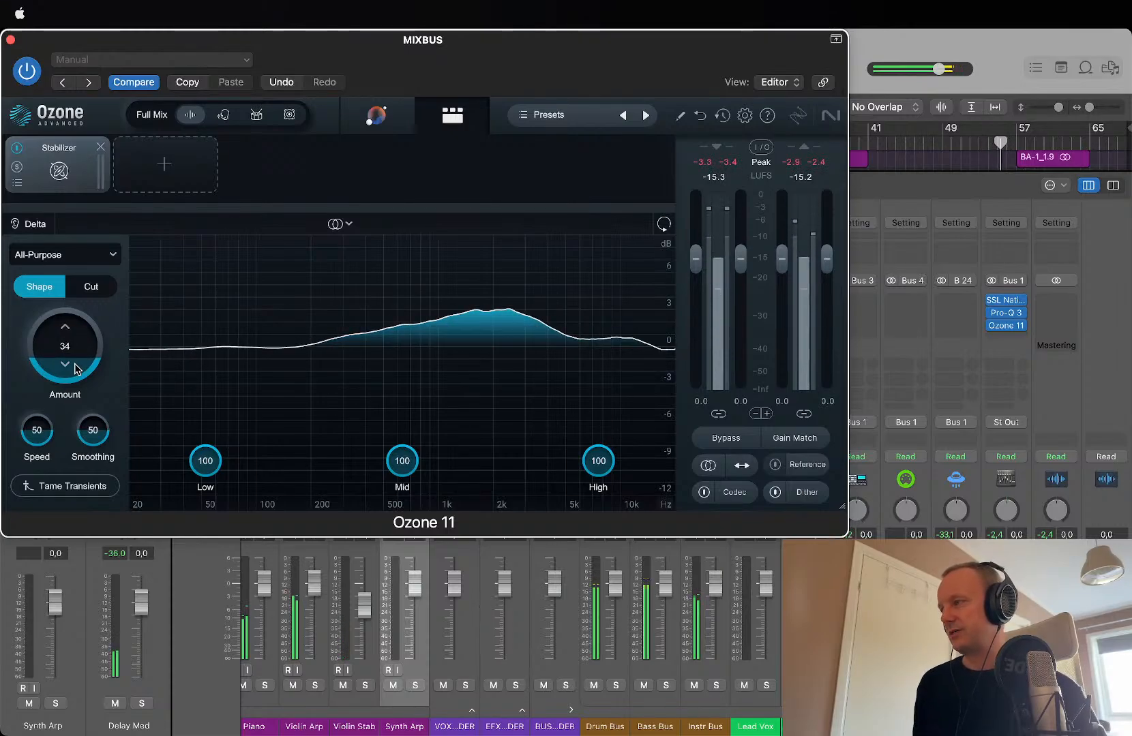
pyautogui.press('space')
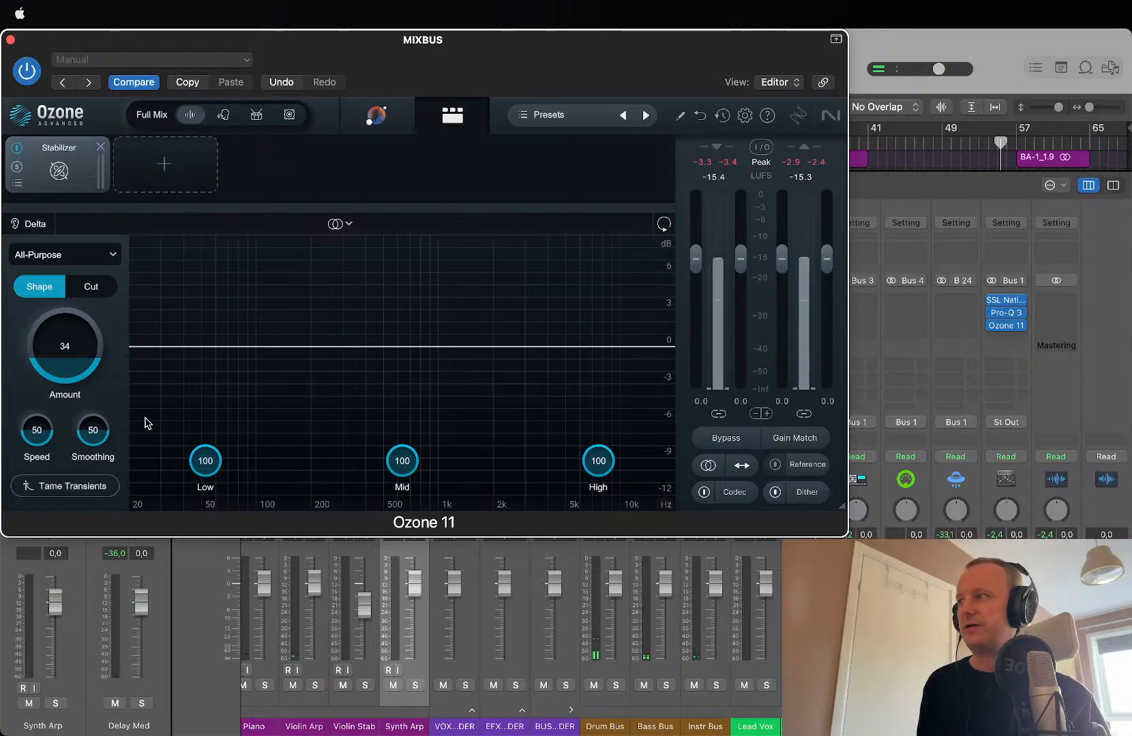
# Step: Add an Imager module after the Stabilizer, split it into two bands slightly below 230 Hz, and turn on Stereoize
pyautogui.click(163, 158)
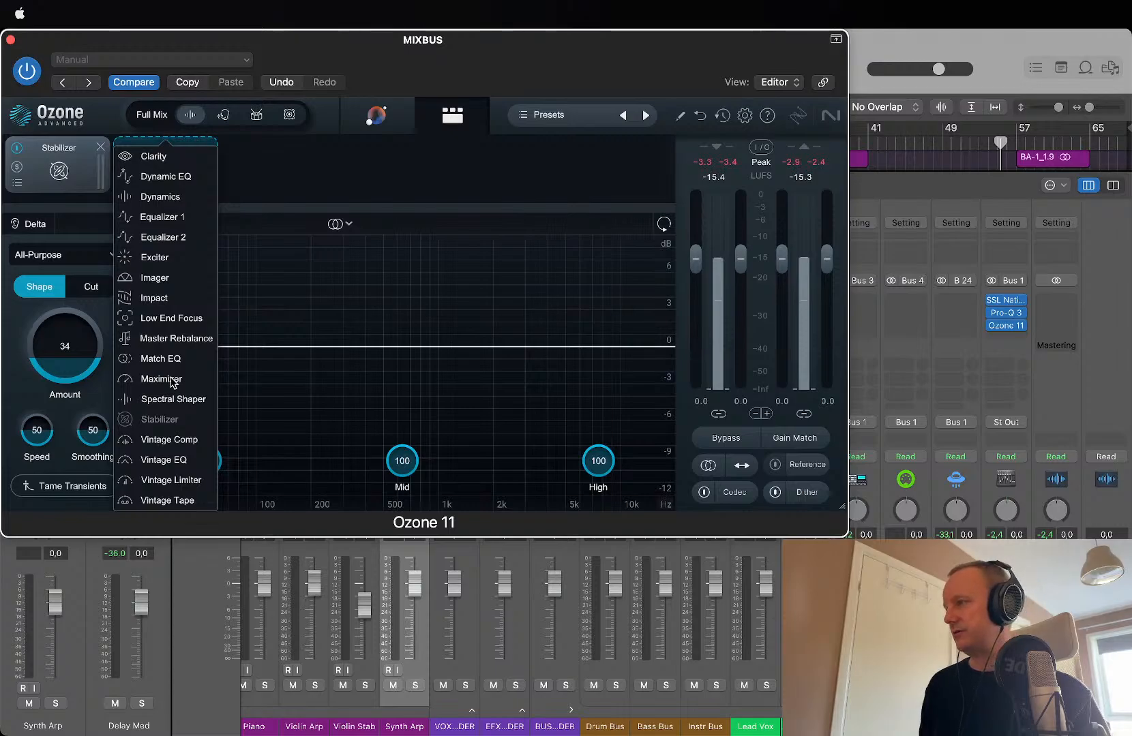
pyautogui.click(155, 278)
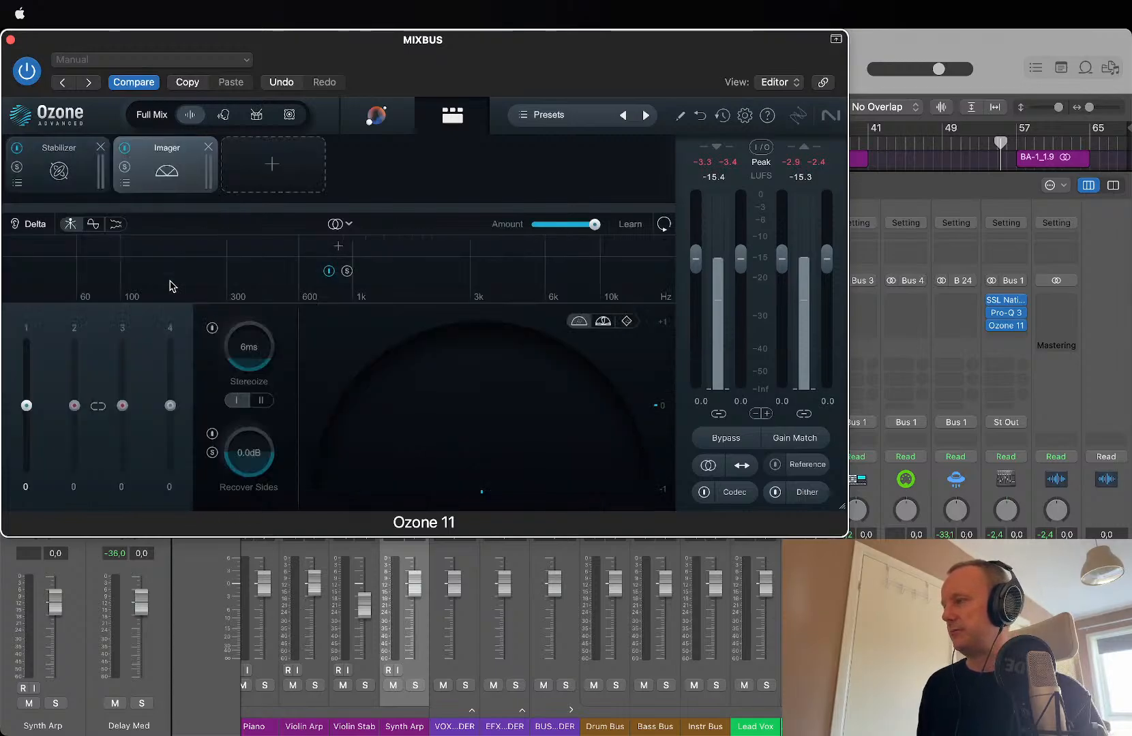
pyautogui.click(200, 247)
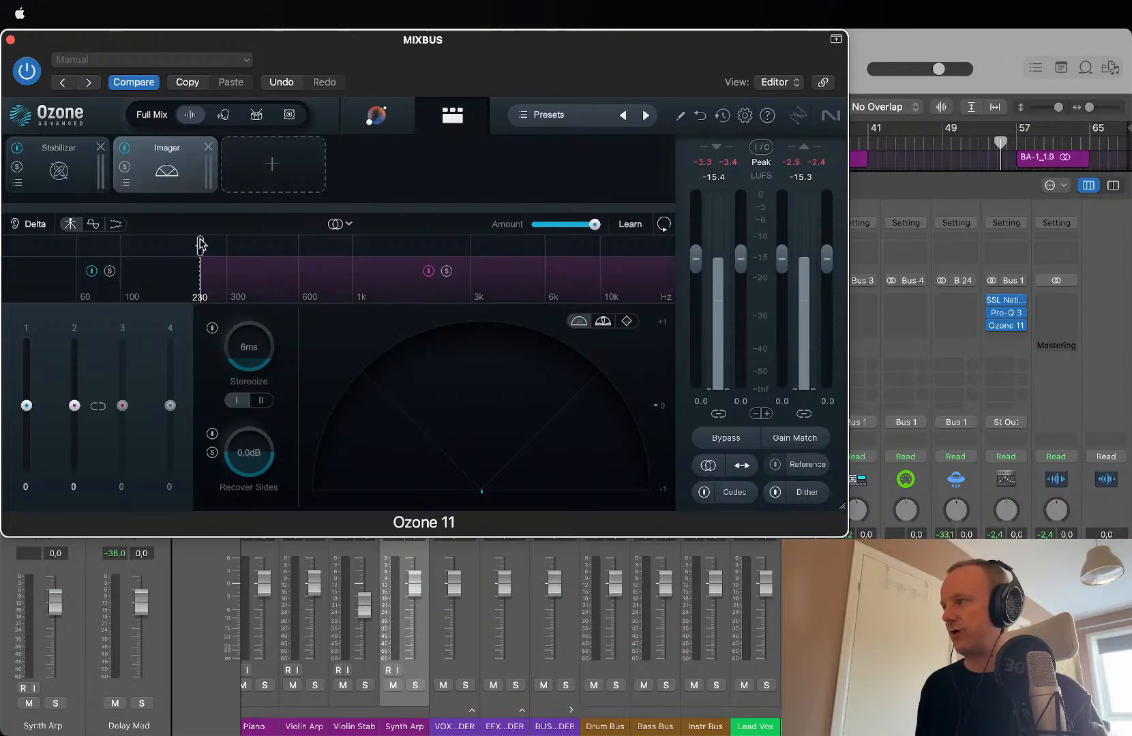
pyautogui.moveTo(201, 248)
pyautogui.mouseDown()
pyautogui.moveTo(270, 247)
pyautogui.moveTo(213, 257)
pyautogui.mouseUp()
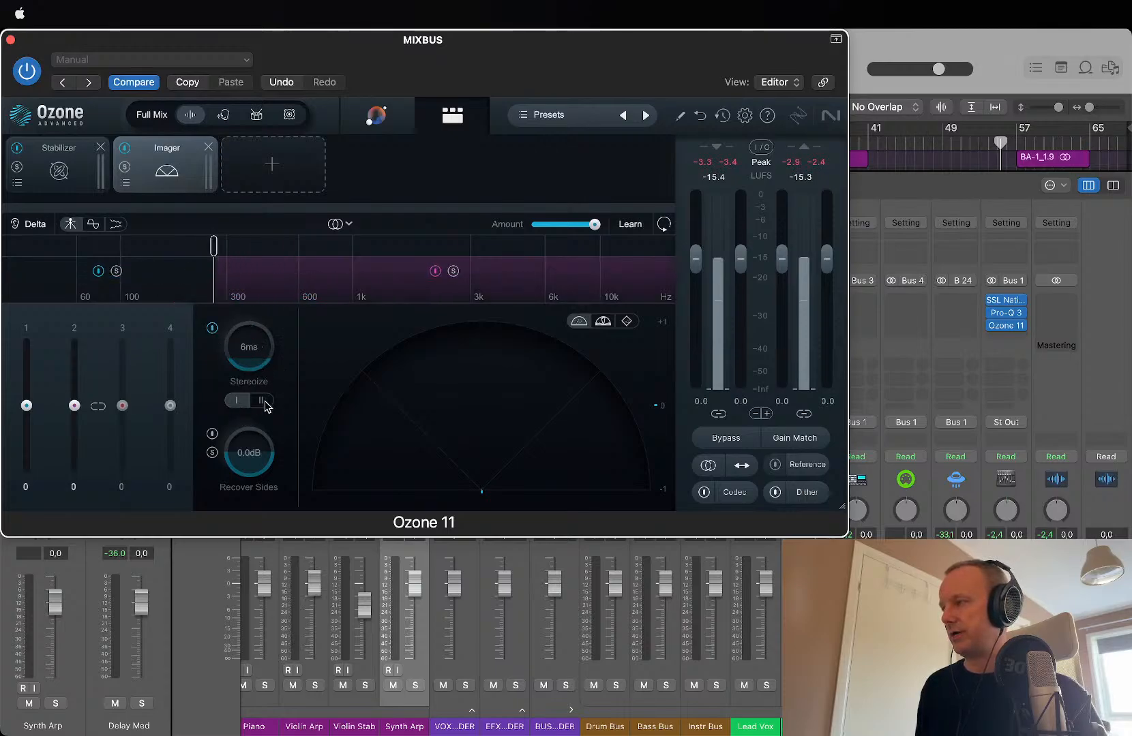
pyautogui.moveTo(215, 243); pyautogui.dragTo(181, 245)
# Step: Set the width of Imager band 2 to 61 and switch Stereoize to mode II at 6 ms during playback
pyautogui.moveTo(75, 406); pyautogui.dragTo(75, 368)
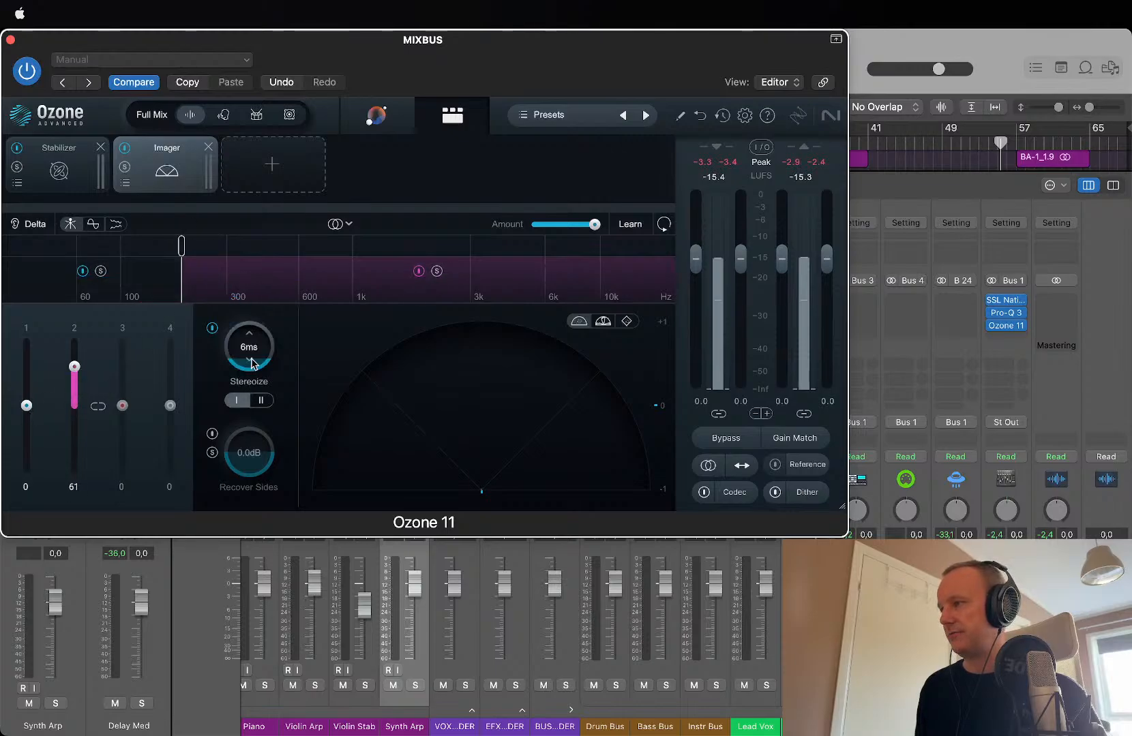
pyautogui.press('space')
pyautogui.moveTo(253, 349); pyautogui.dragTo(259, 320)
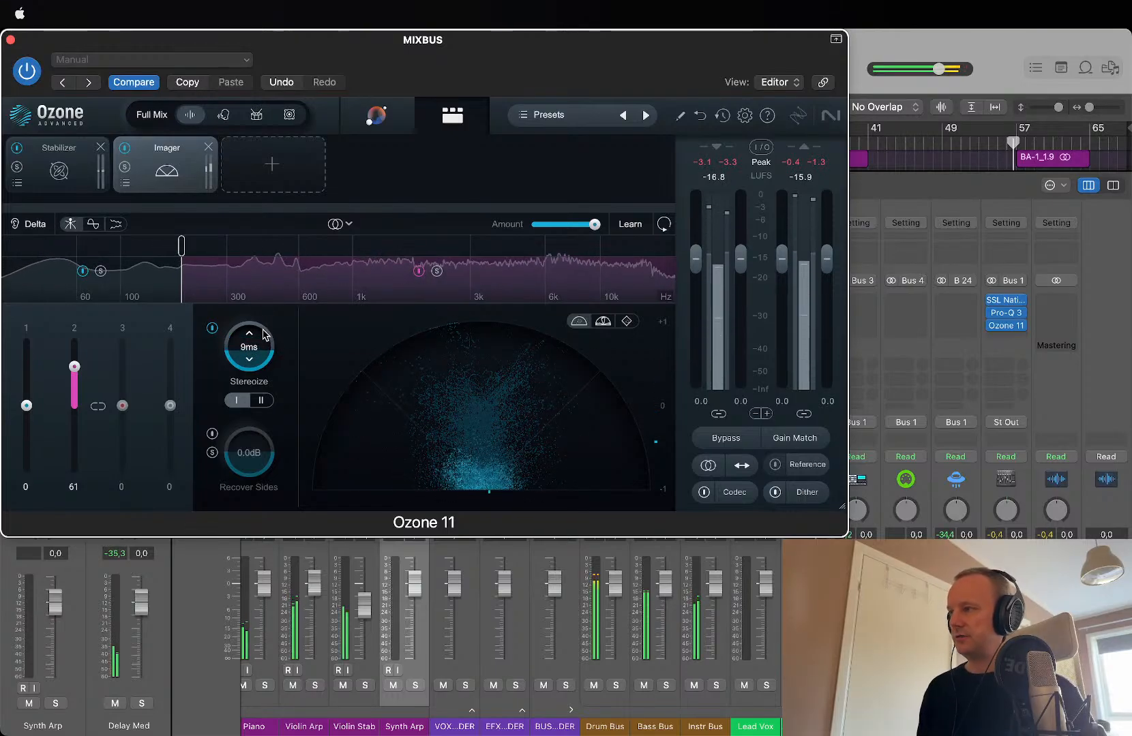
pyautogui.click(260, 401)
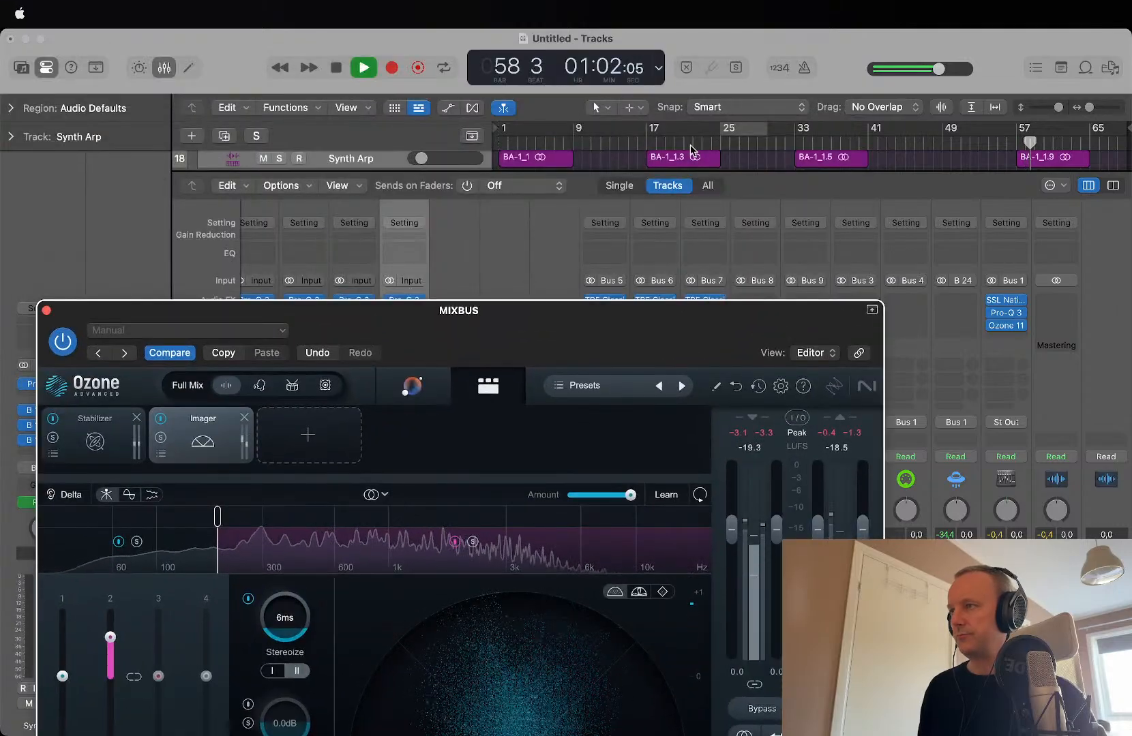
# Step: Loop playback over bars 17 to 25 and reduce the width of Imager band 2 to 36
pyautogui.click(658, 150)
pyautogui.moveTo(658, 150); pyautogui.dragTo(647, 141)
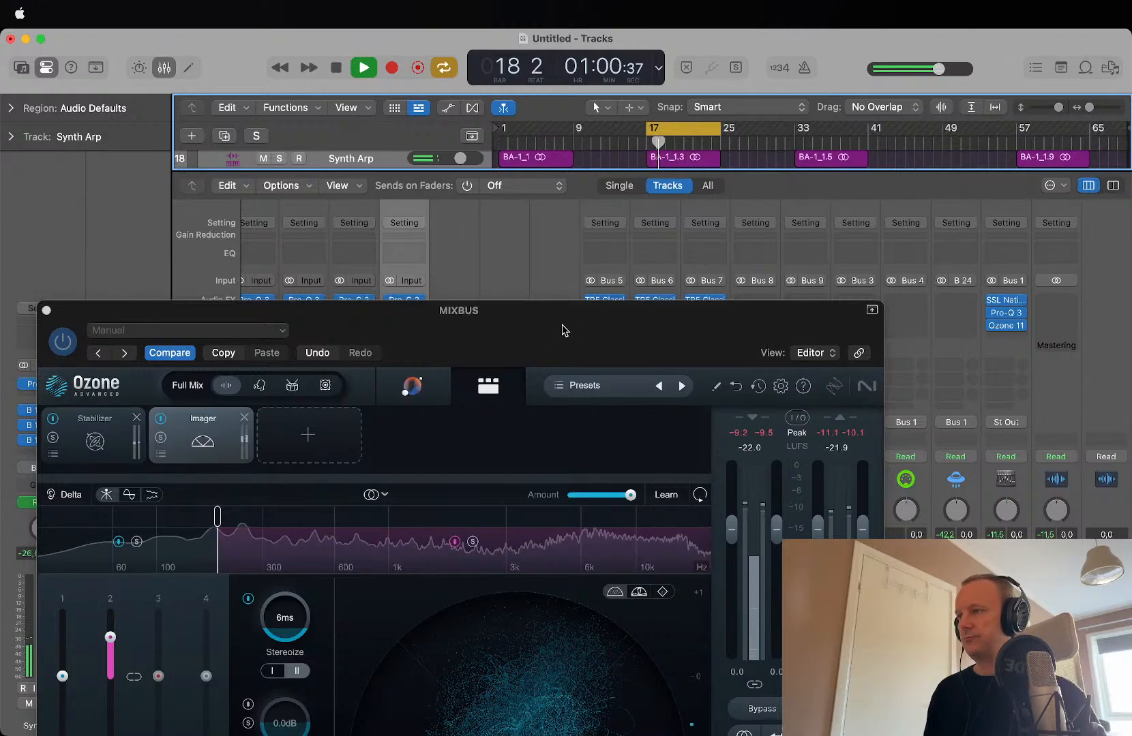
pyautogui.moveTo(560, 319); pyautogui.dragTo(533, 5)
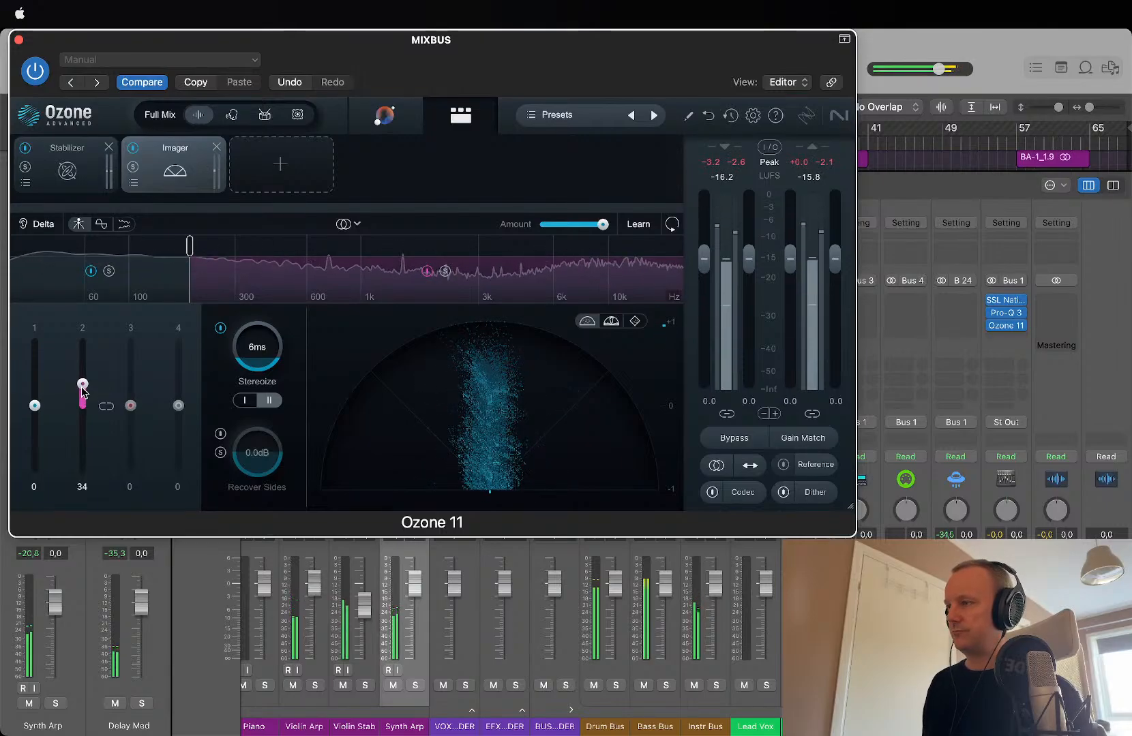
# Step: Check the widened mix for mono compatibility by switching Ozone's output between mono and stereo during playback
pyautogui.click(716, 469)
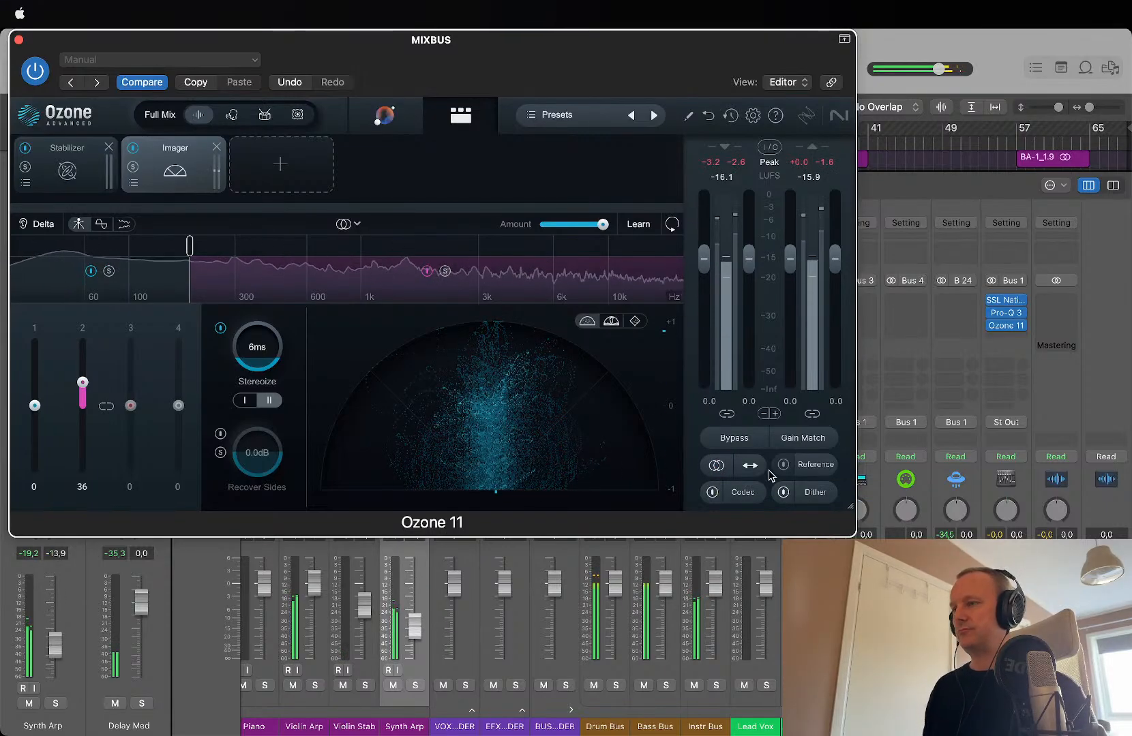
pyautogui.click(716, 467)
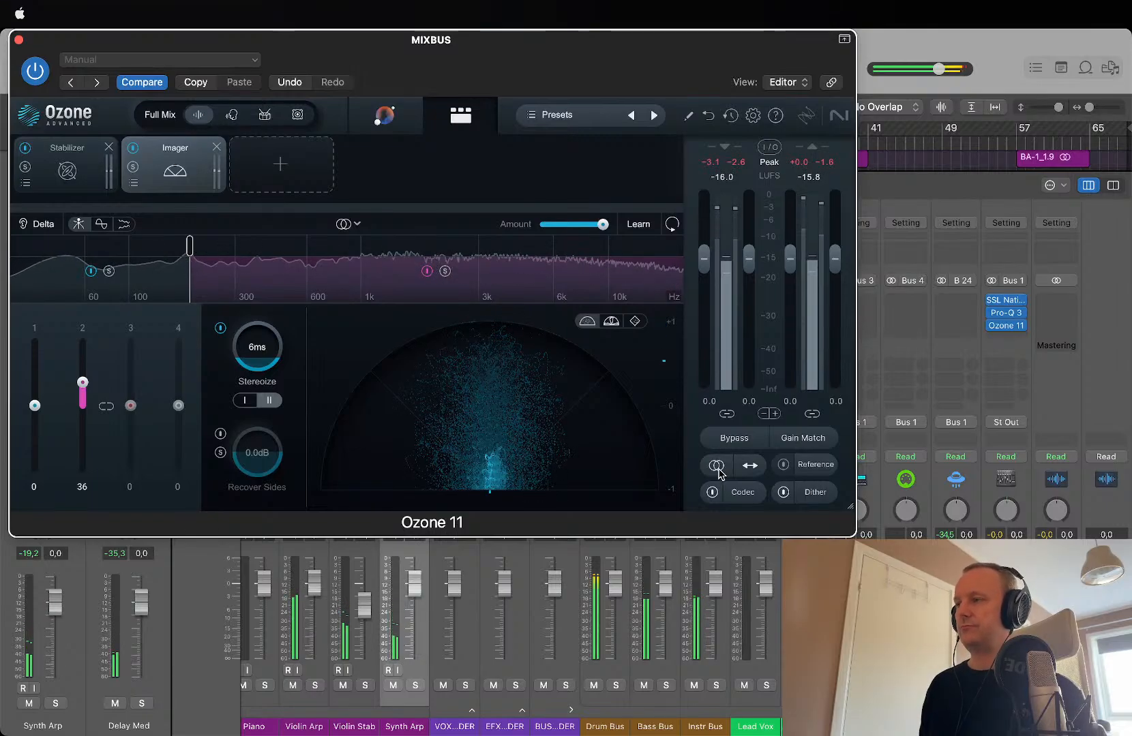
pyautogui.click(717, 467)
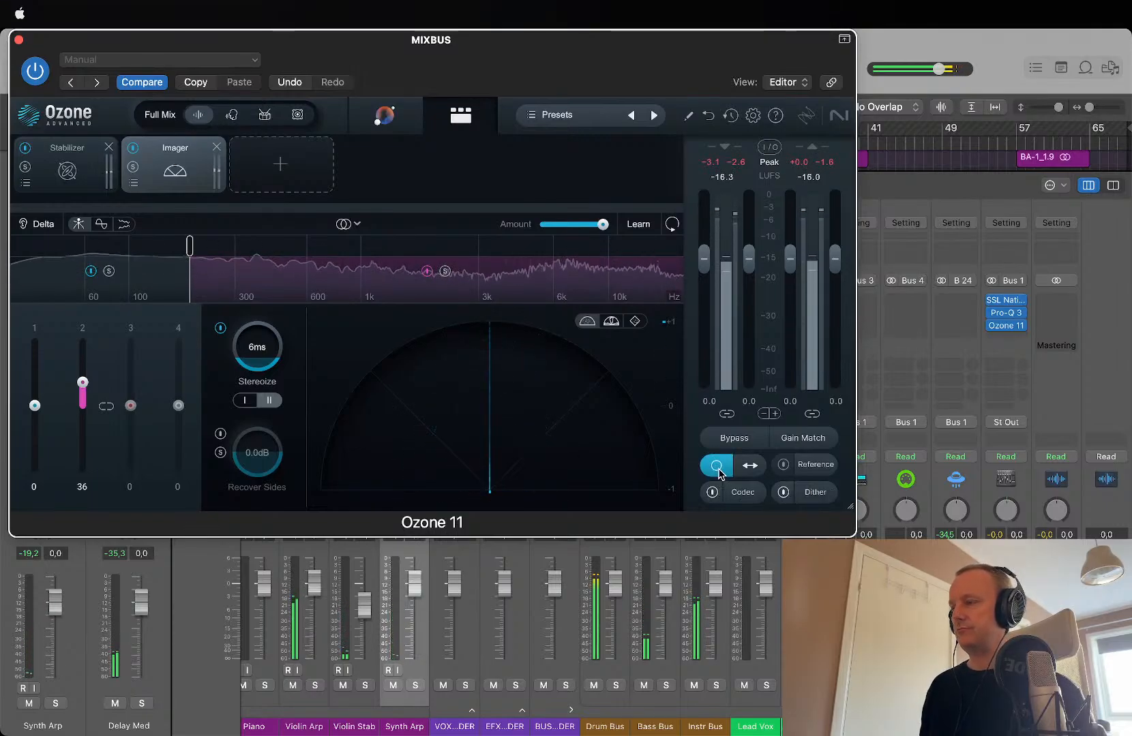
pyautogui.click(718, 469)
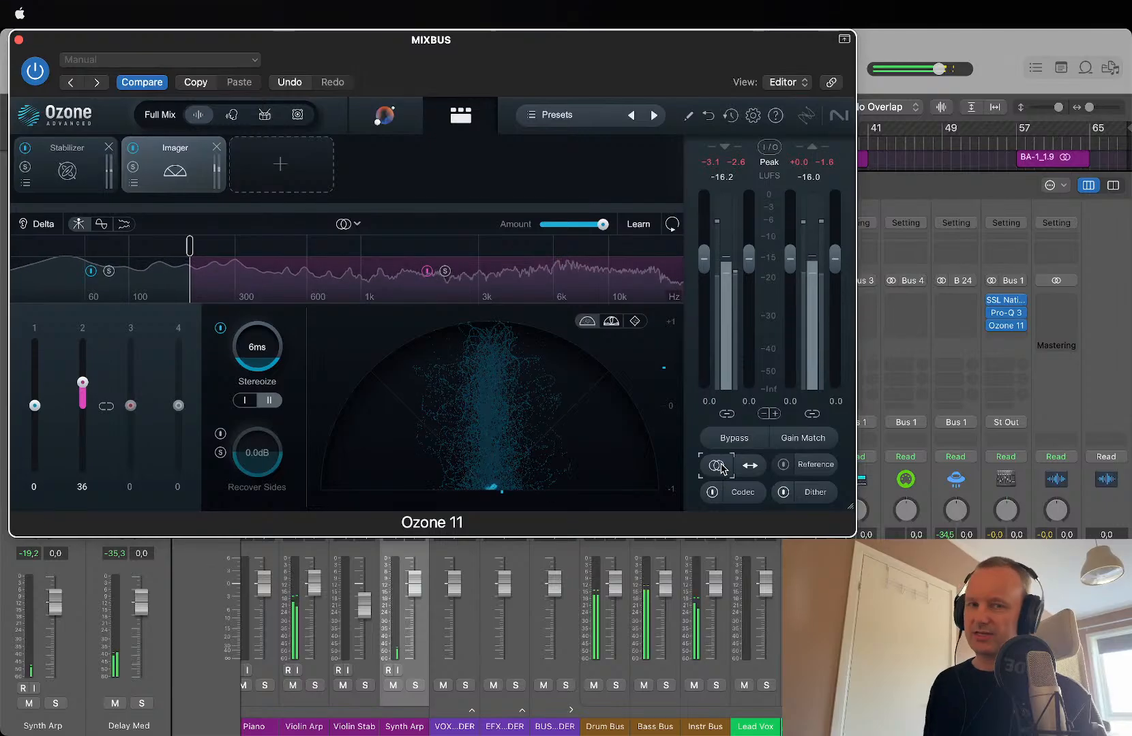
# Step: Add a Maximizer module after the Imager, using the IRC 4 - Modern algorithm and an output level of -1
pyautogui.click(279, 176)
pyautogui.click(290, 379)
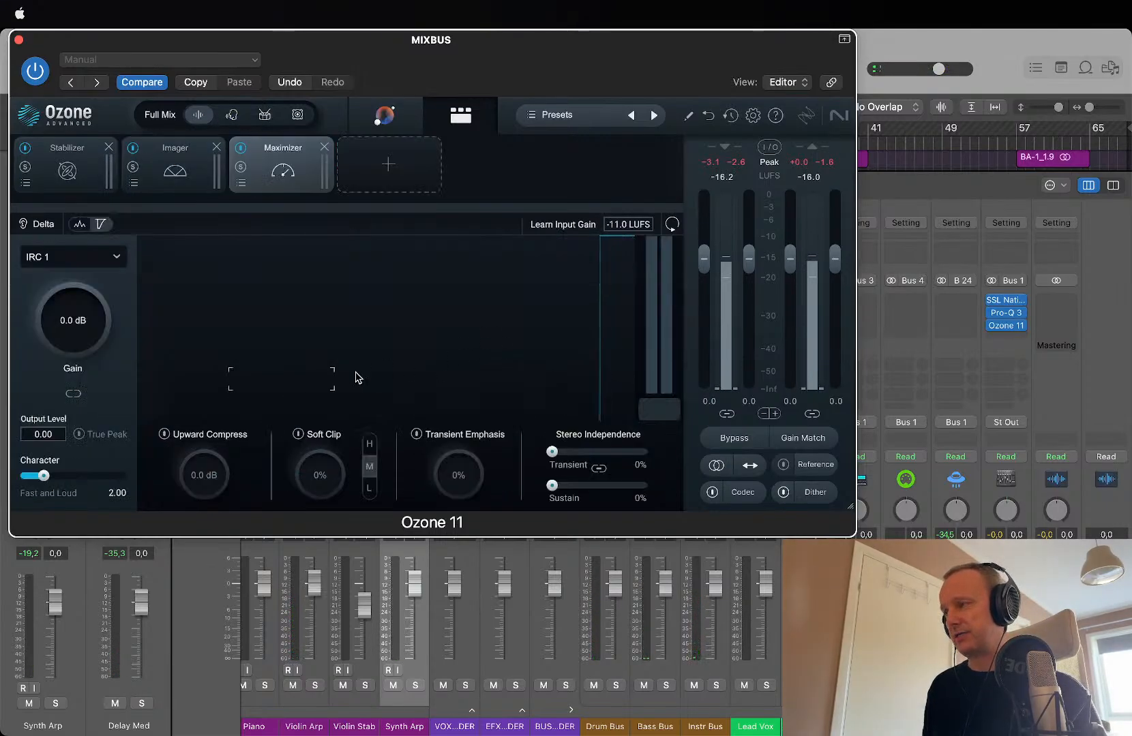
pyautogui.click(92, 258)
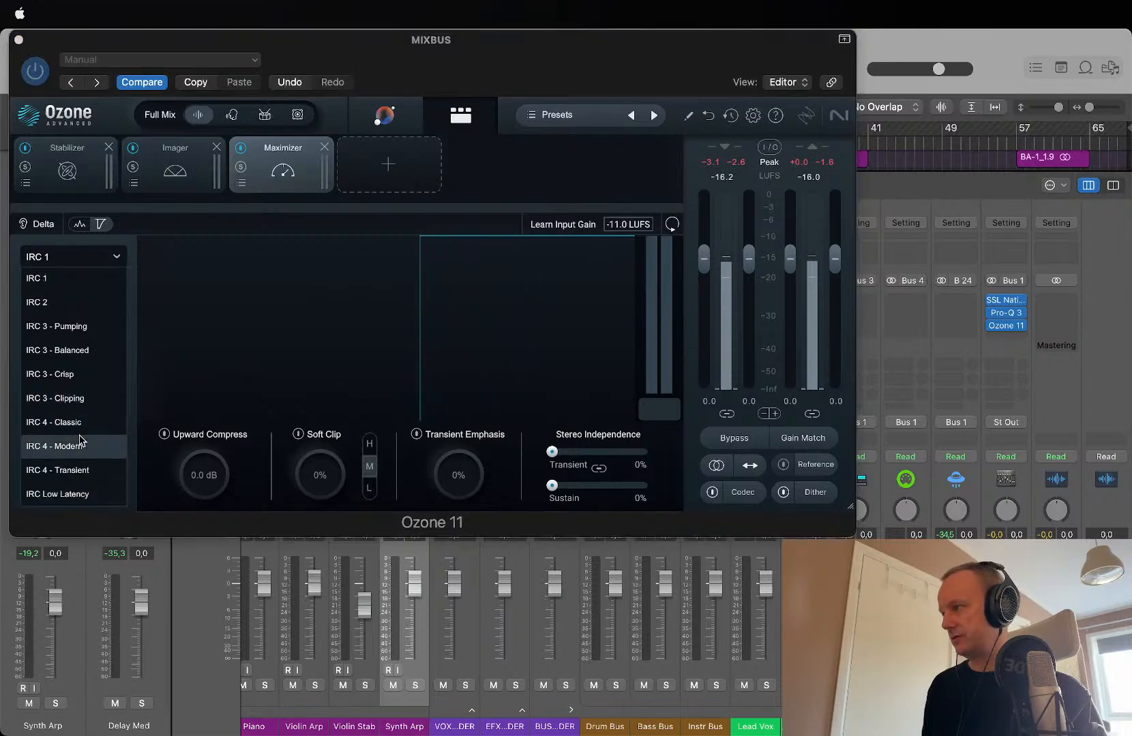
pyautogui.click(99, 447)
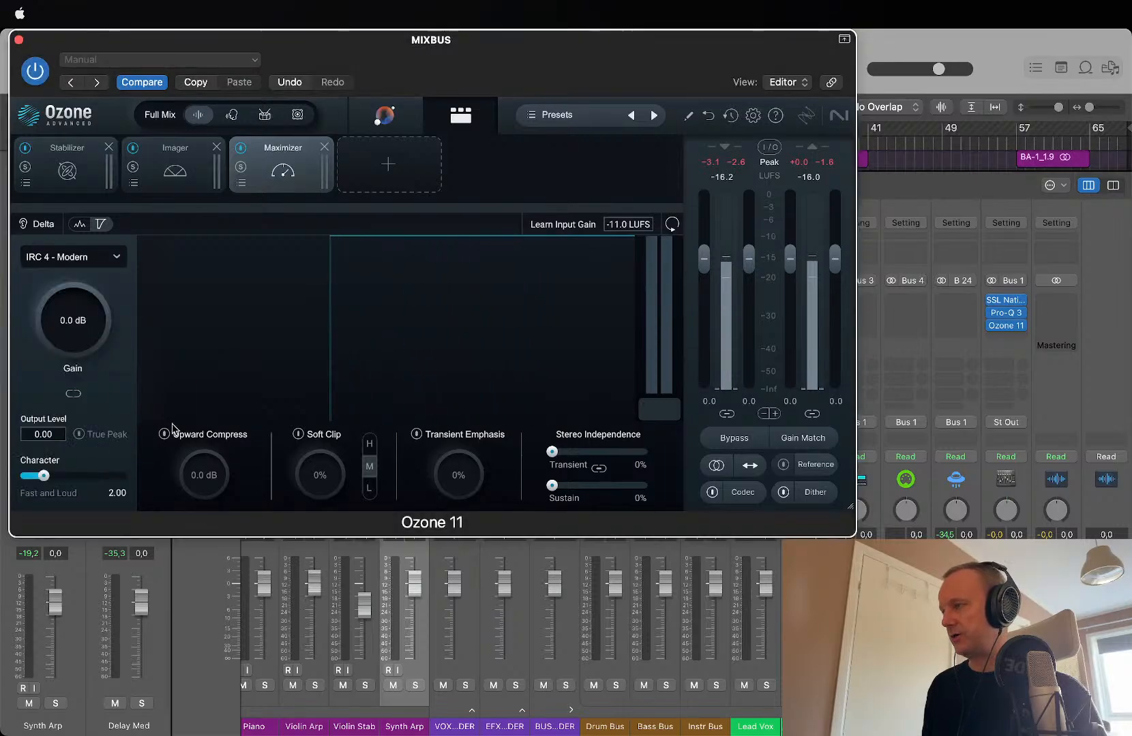
pyautogui.doubleClick(42, 434)
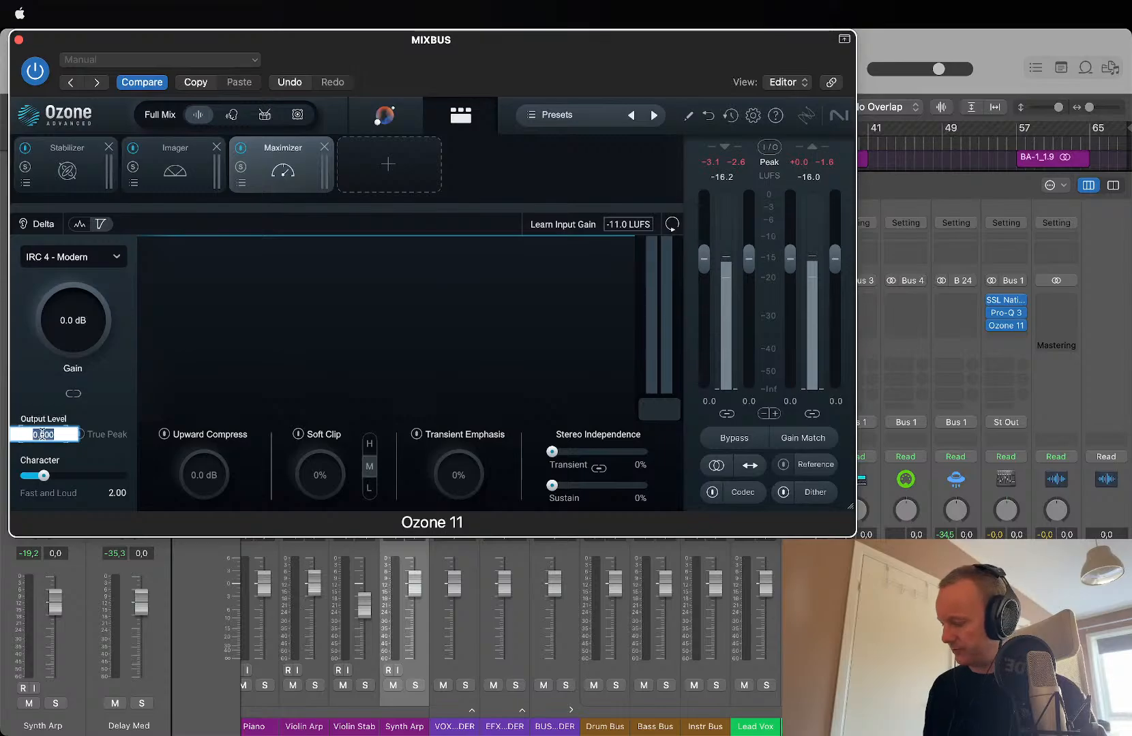
pyautogui.write('-1')
pyautogui.press('Return')
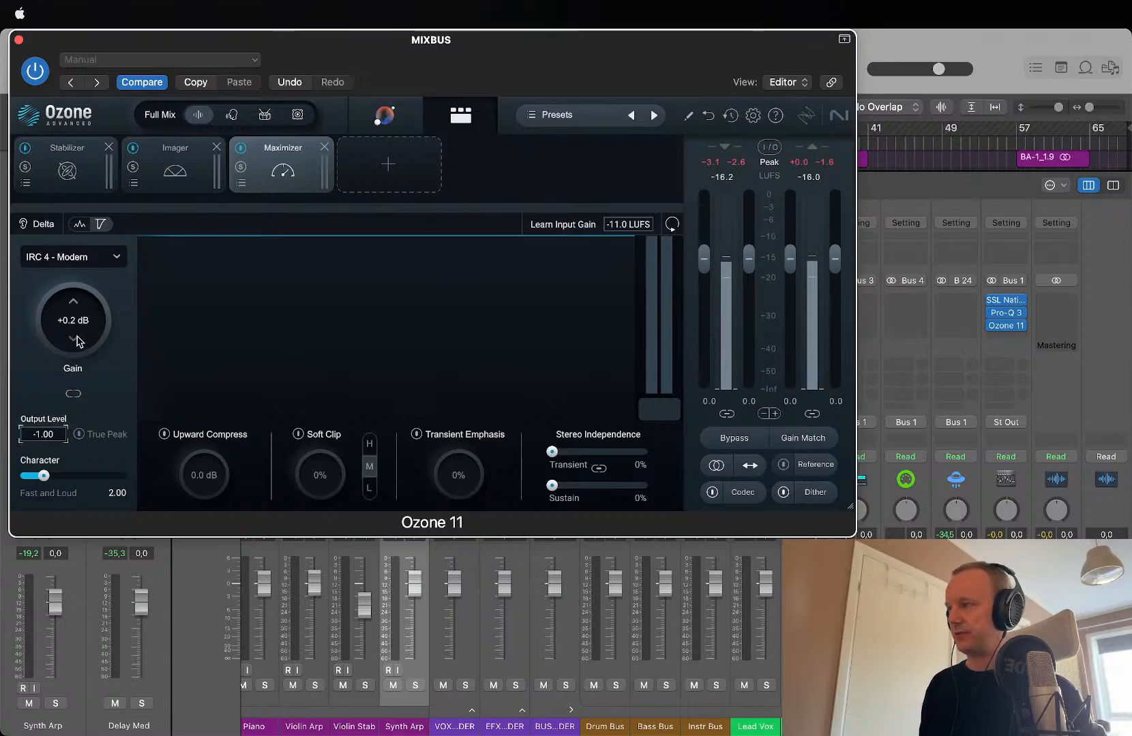
# Step: Raise the Maximizer's gain to about +7.4 dB while playing back the looped section
pyautogui.moveTo(77, 341); pyautogui.dragTo(82, 292)
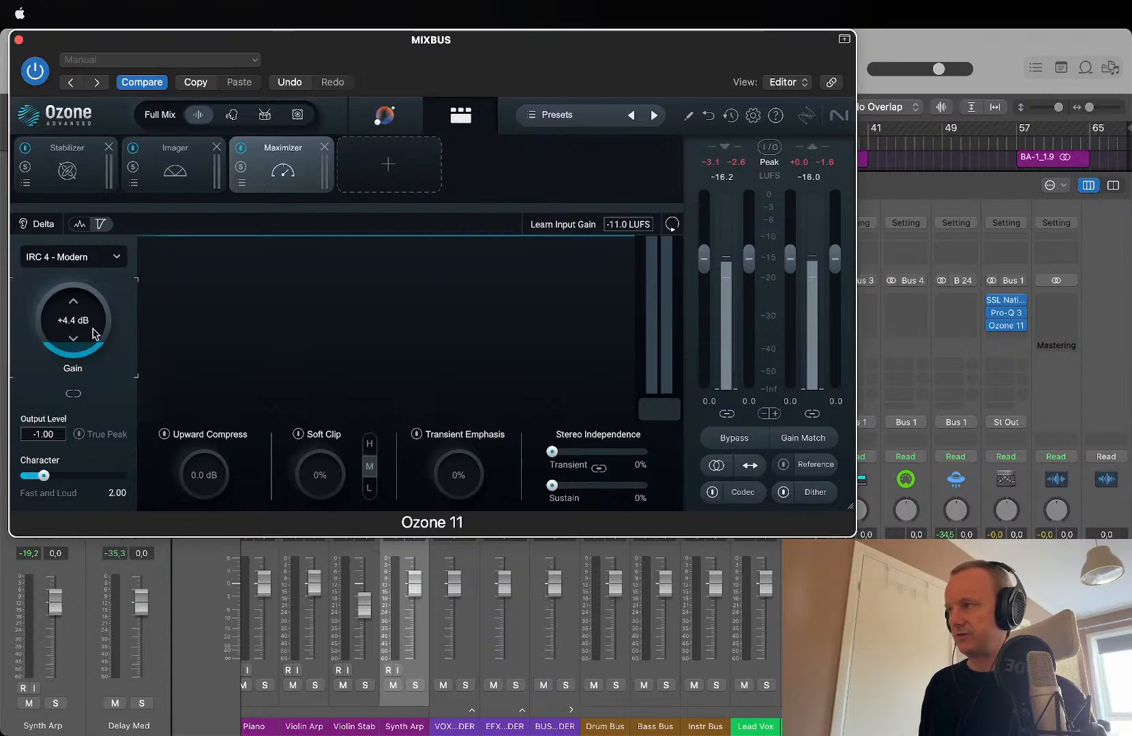
pyautogui.scroll(1, 94, 333)
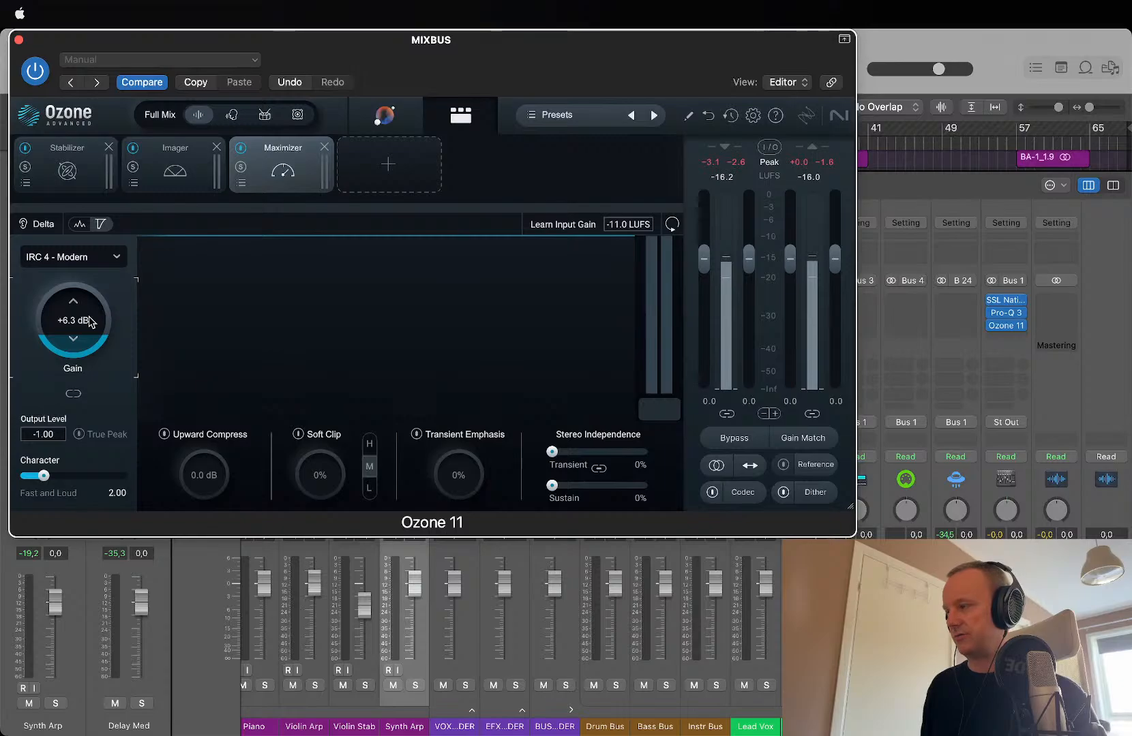
pyautogui.press('space')
pyautogui.scroll(1, 92, 324)
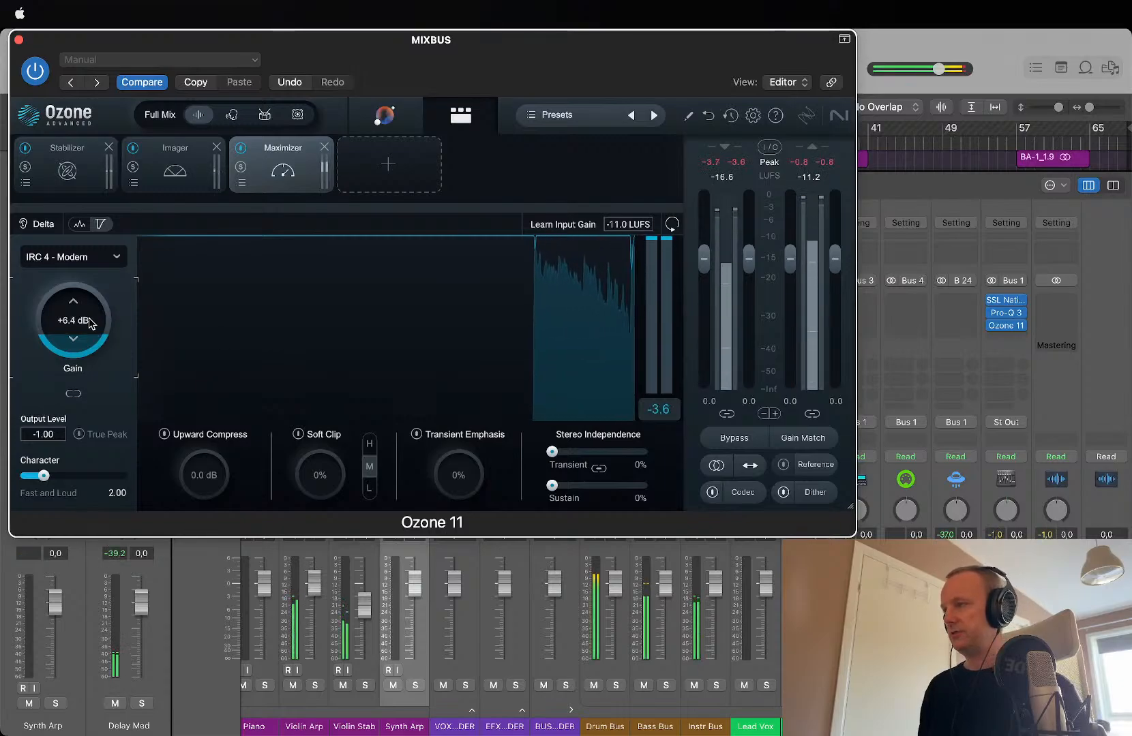
pyautogui.scroll(-1, 92, 325)
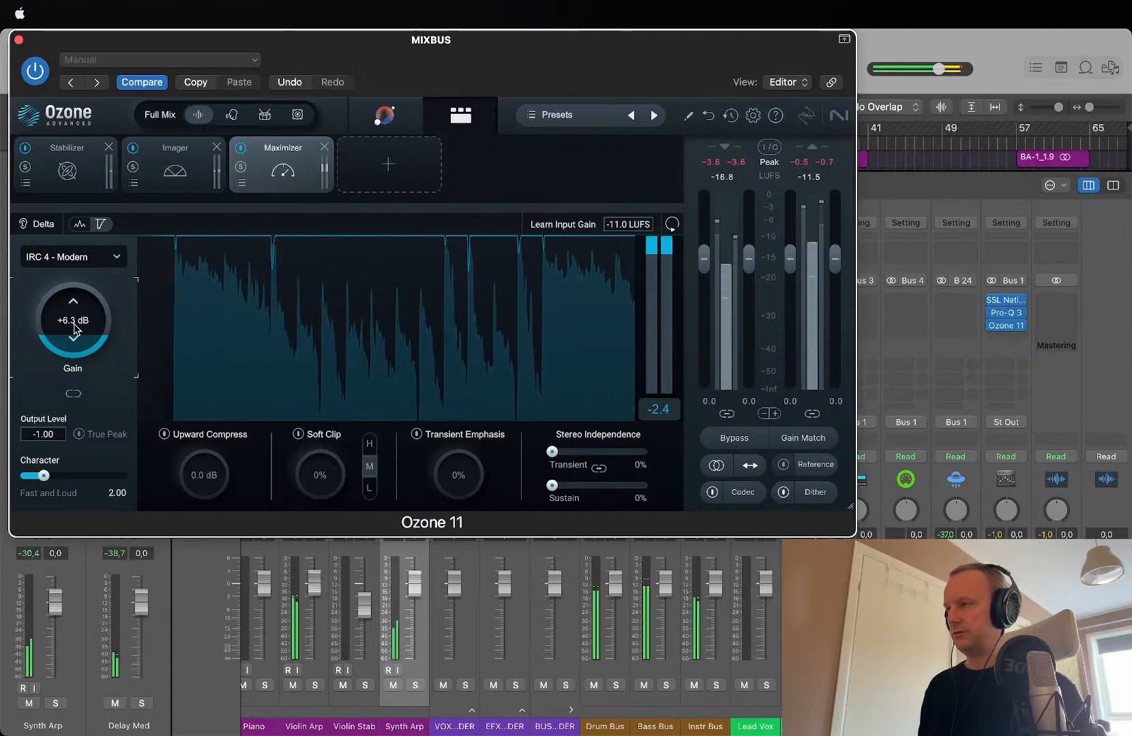
pyautogui.scroll(8, 75, 324)
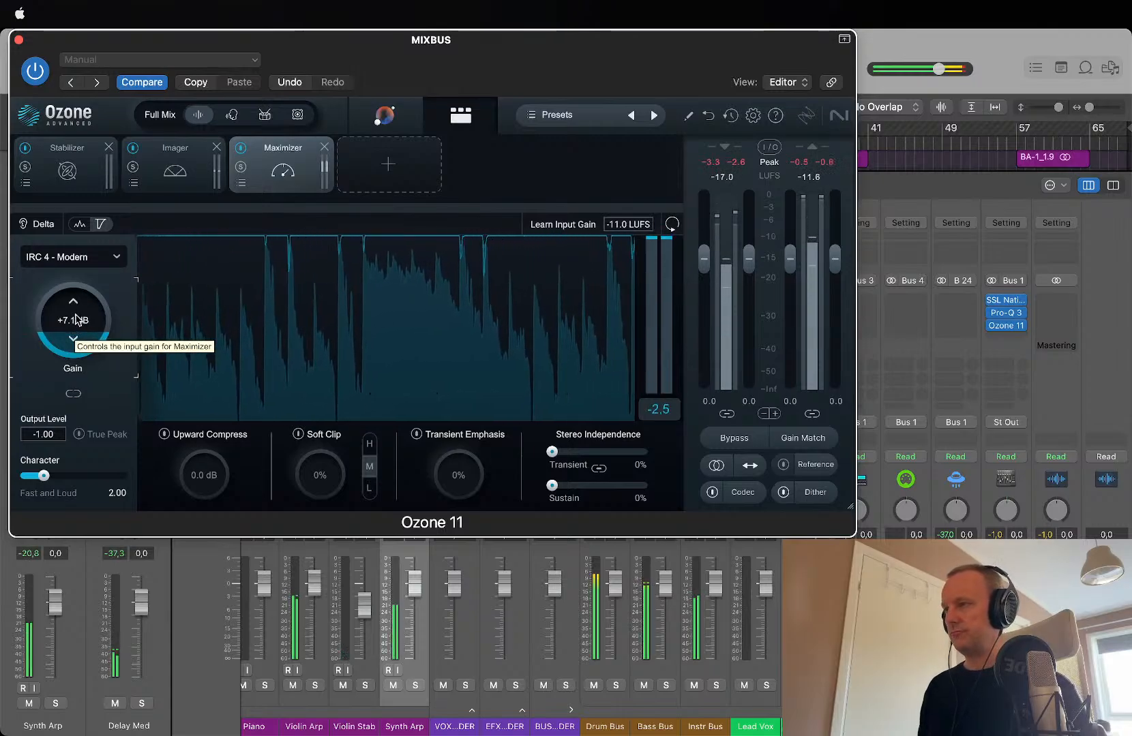
pyautogui.scroll(4, 77, 318)
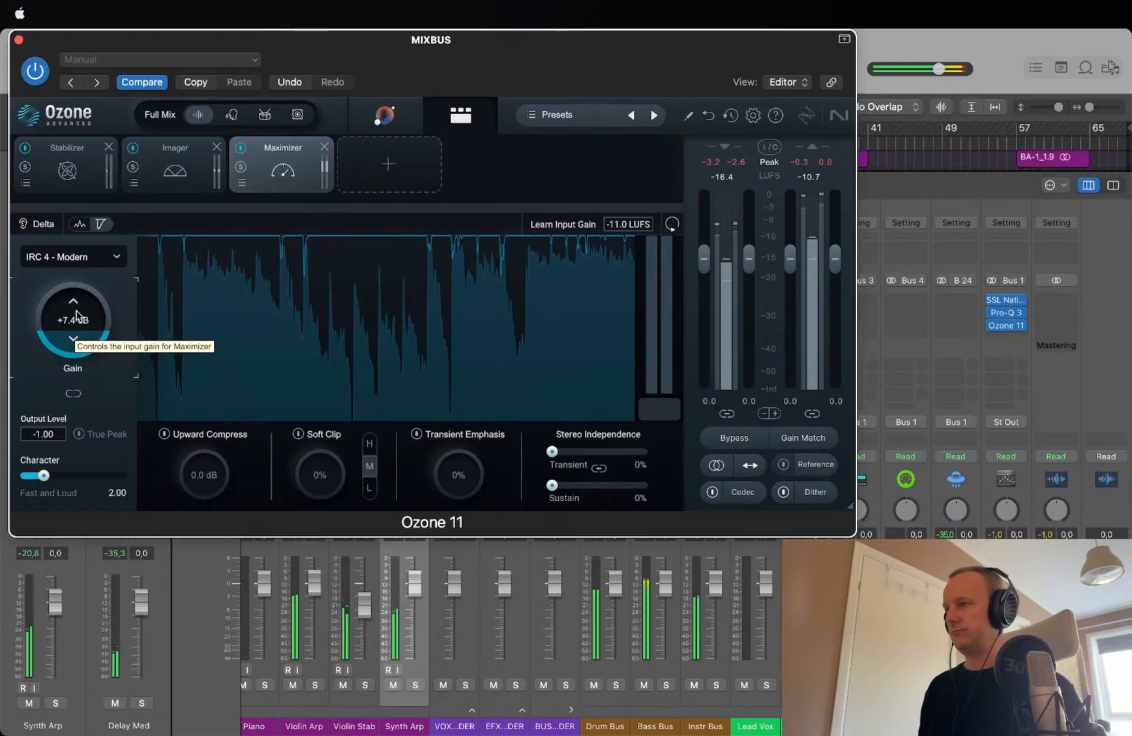
# Step: Lower Ozone's output to -14 dB, set the Maximizer's gain to +8.0 dB, and reset the output loudness reading
pyautogui.moveTo(790, 258); pyautogui.dragTo(791, 341)
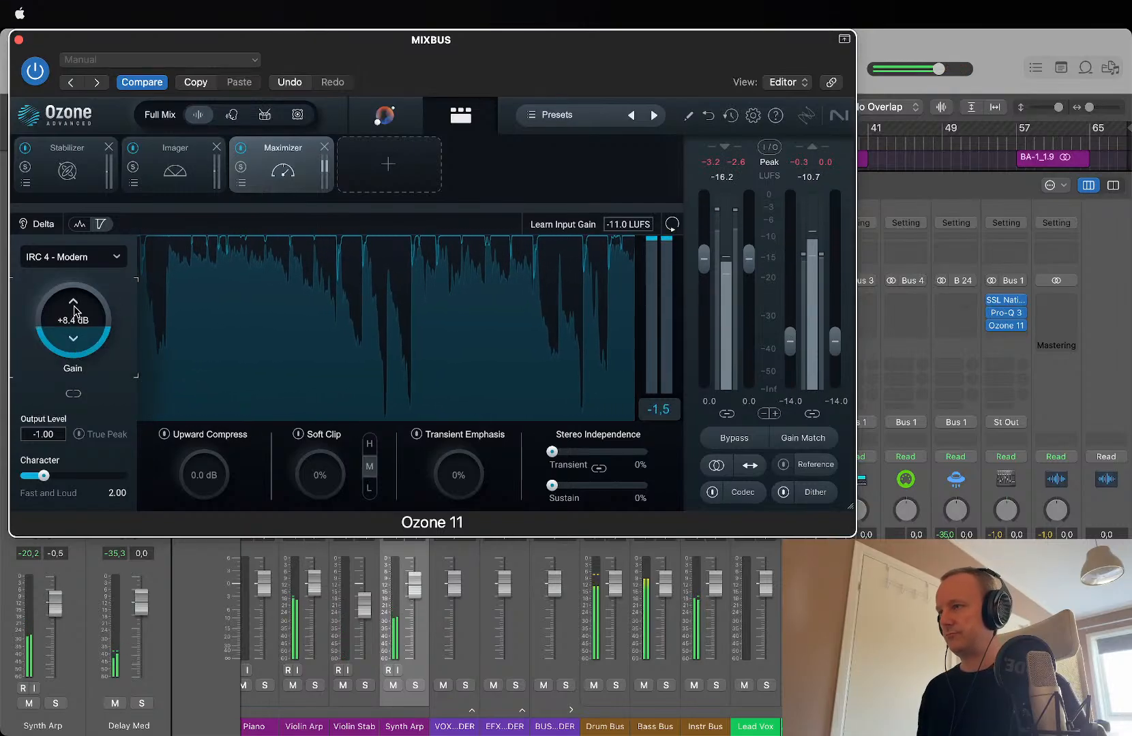
pyautogui.scroll(6, 75, 307)
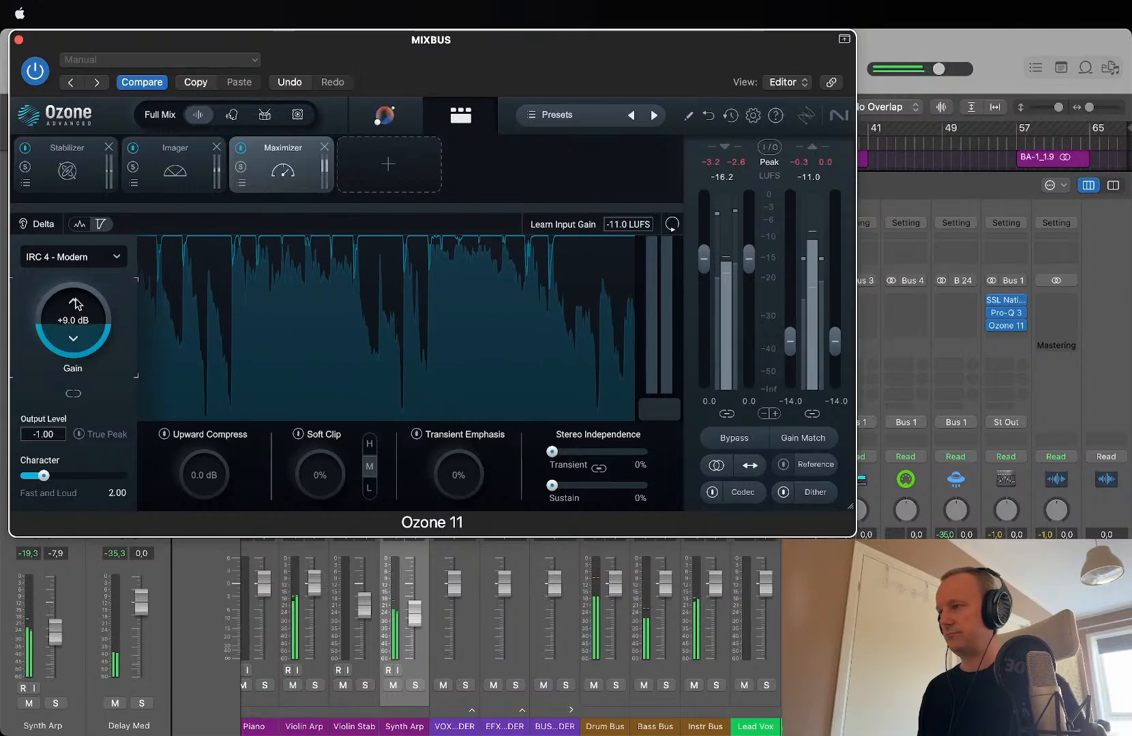
pyautogui.scroll(-1, 77, 305)
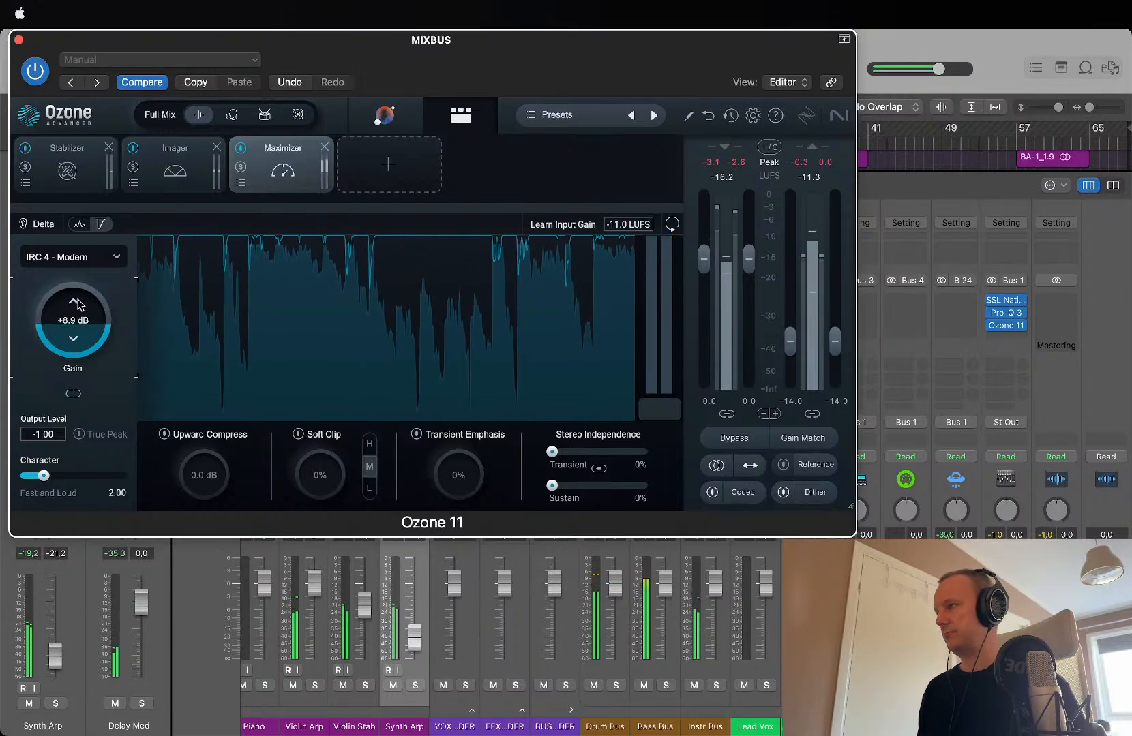
pyautogui.scroll(4, 78, 301)
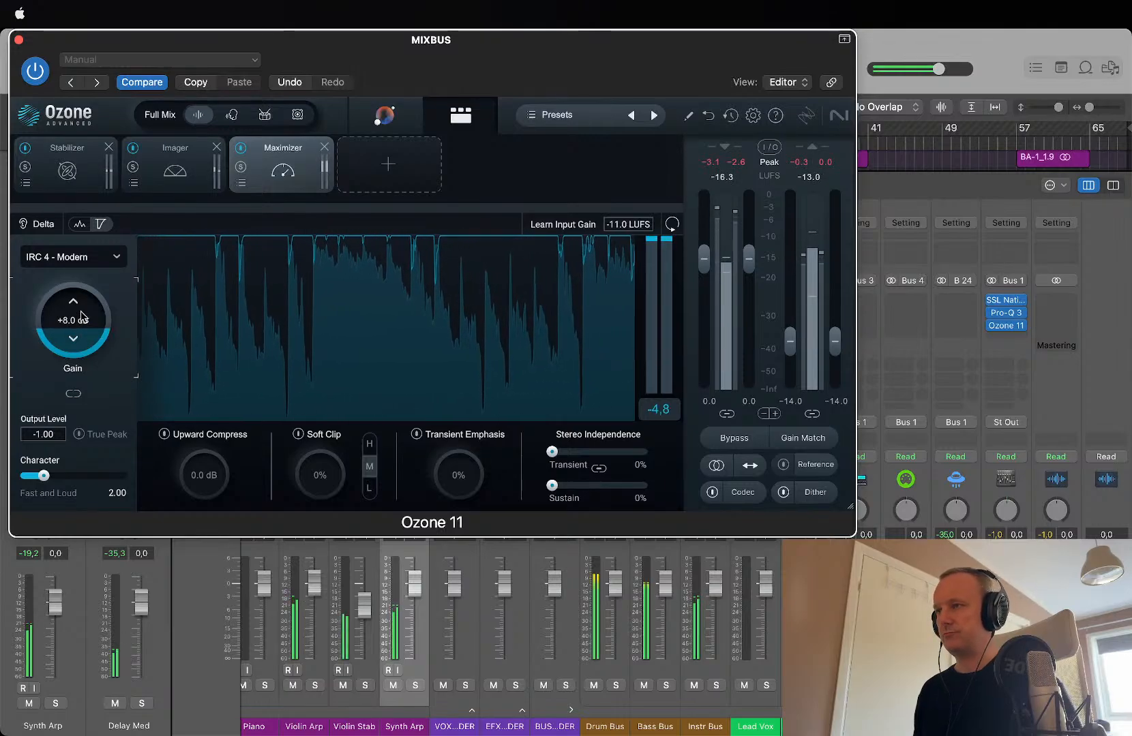
pyautogui.click(805, 181)
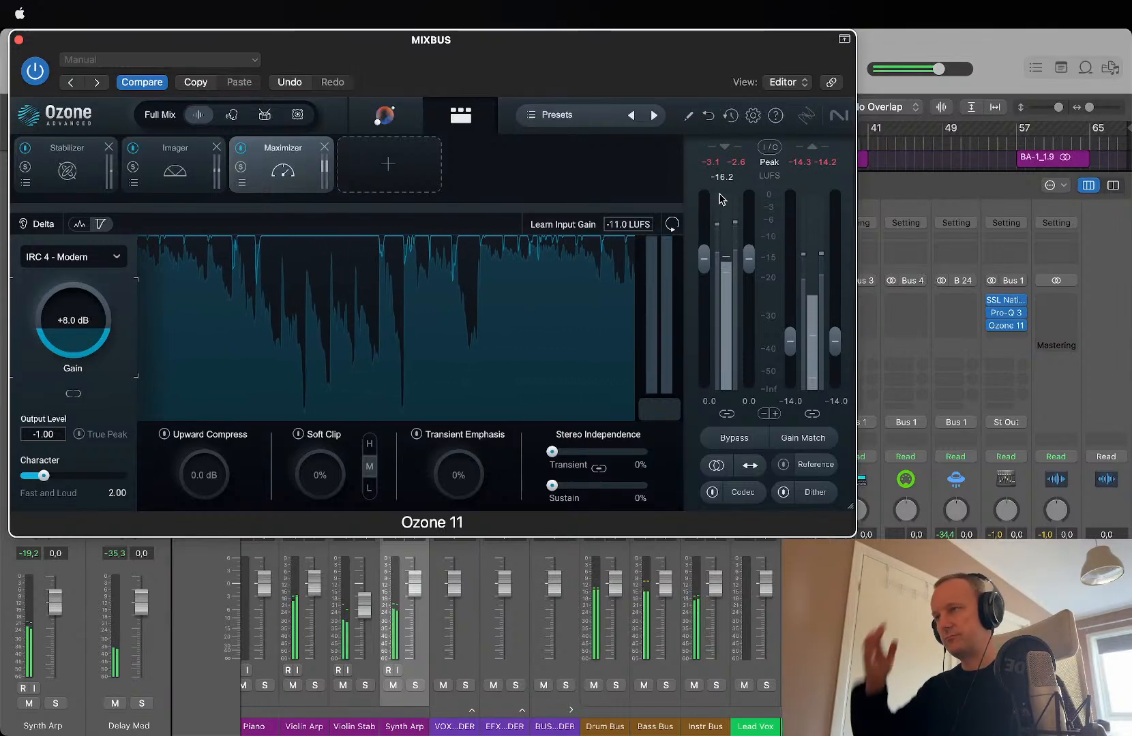
# Step: Restore Ozone's output to 0 dB, reset the output loudness reading, and trim the Maximizer's gain to +7.8 dB
pyautogui.keyDown('alt'); pyautogui.click(791, 344); pyautogui.keyUp('alt')
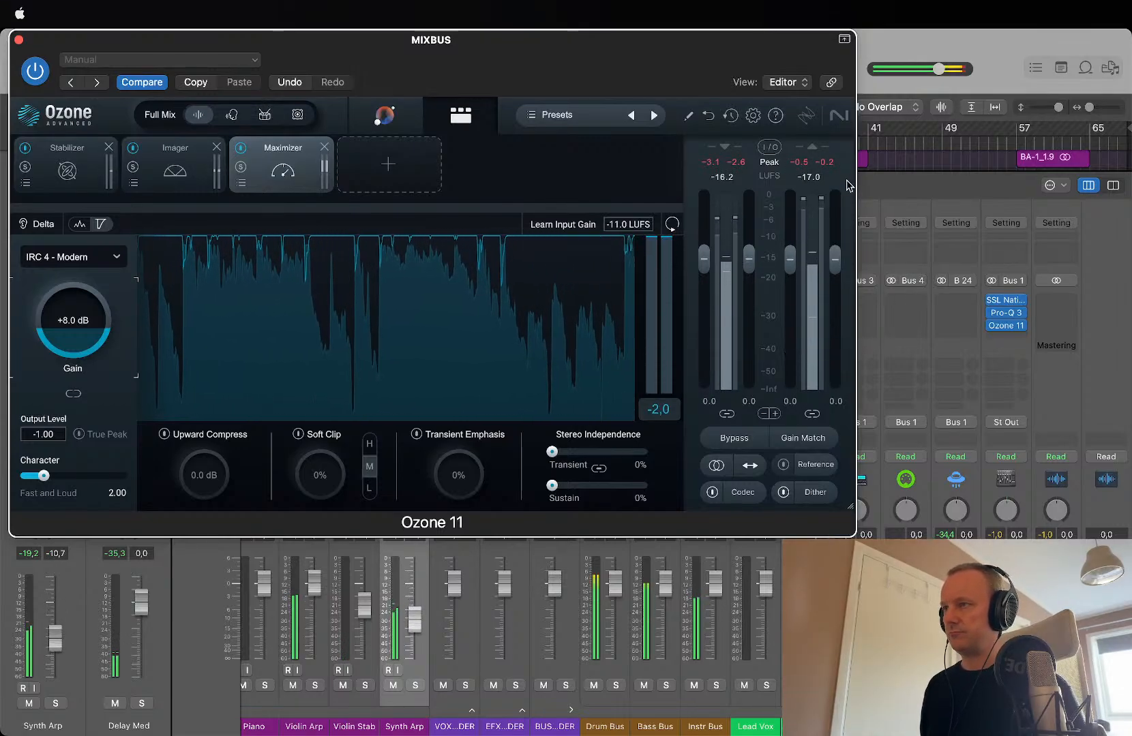
pyautogui.click(808, 181)
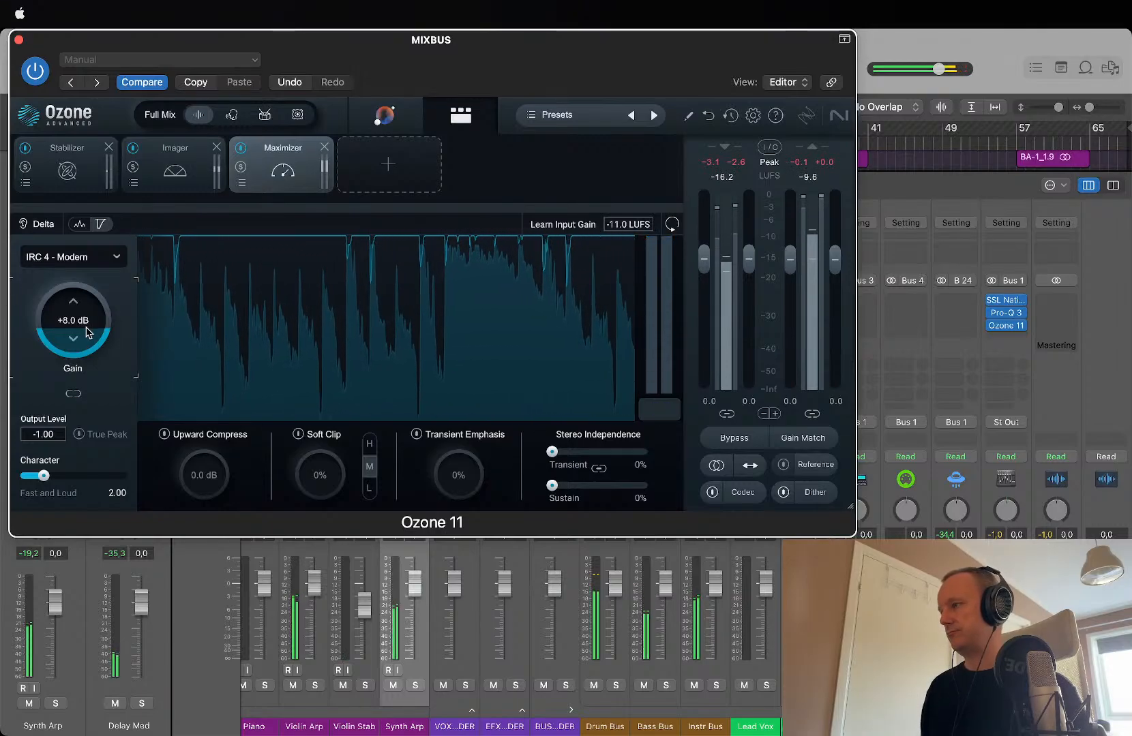
pyautogui.moveTo(86, 326); pyautogui.dragTo(85, 329)
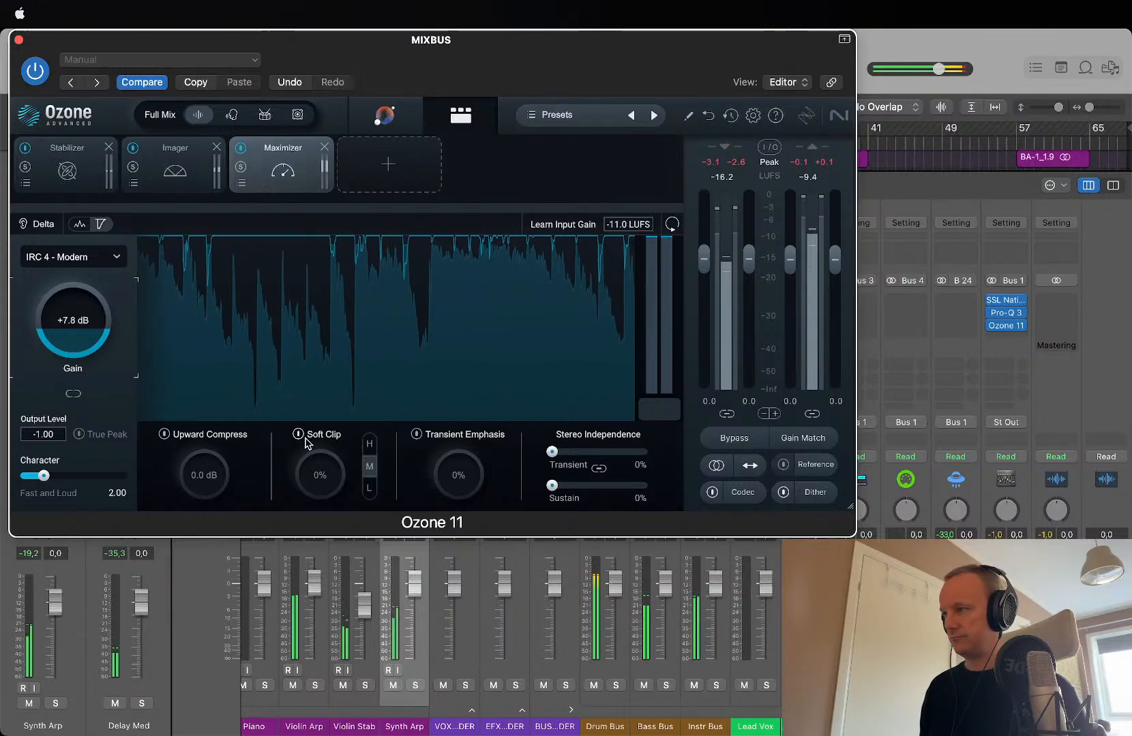
# Step: Enable Soft Clip at 28% and Upward Compress at +2.7 dB in the Maximizer, with Delta listening switched on
pyautogui.moveTo(320, 477); pyautogui.dragTo(334, 433)
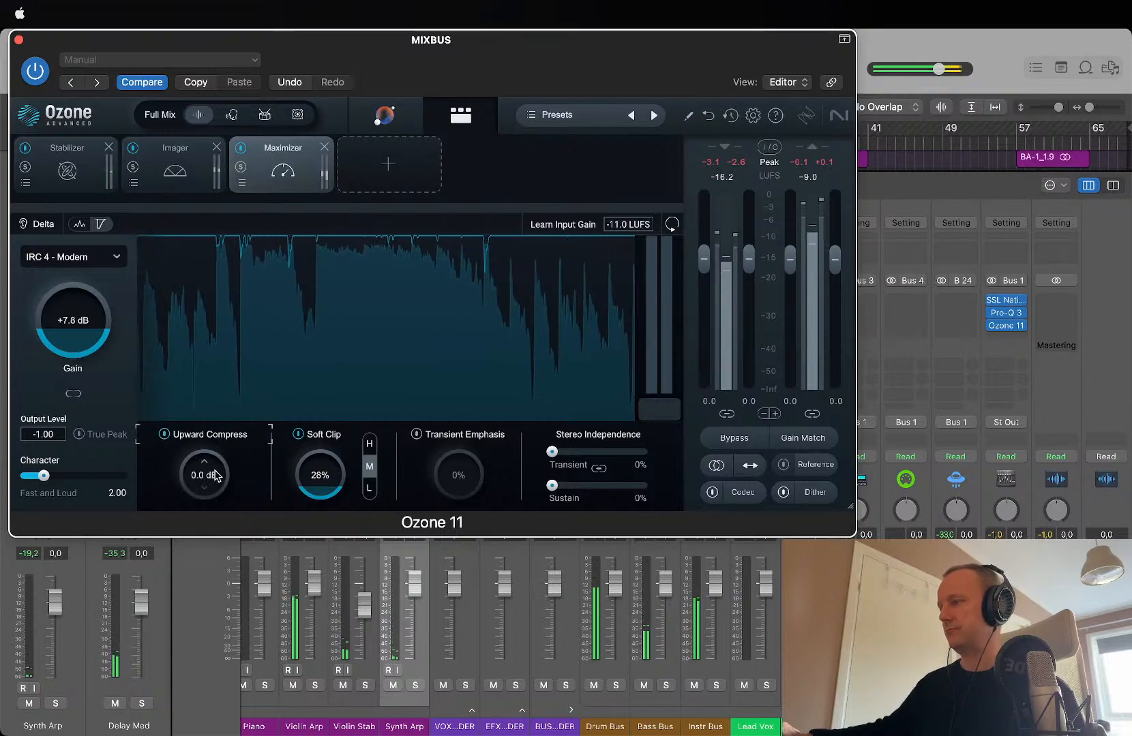
pyautogui.moveTo(215, 476); pyautogui.dragTo(175, 315)
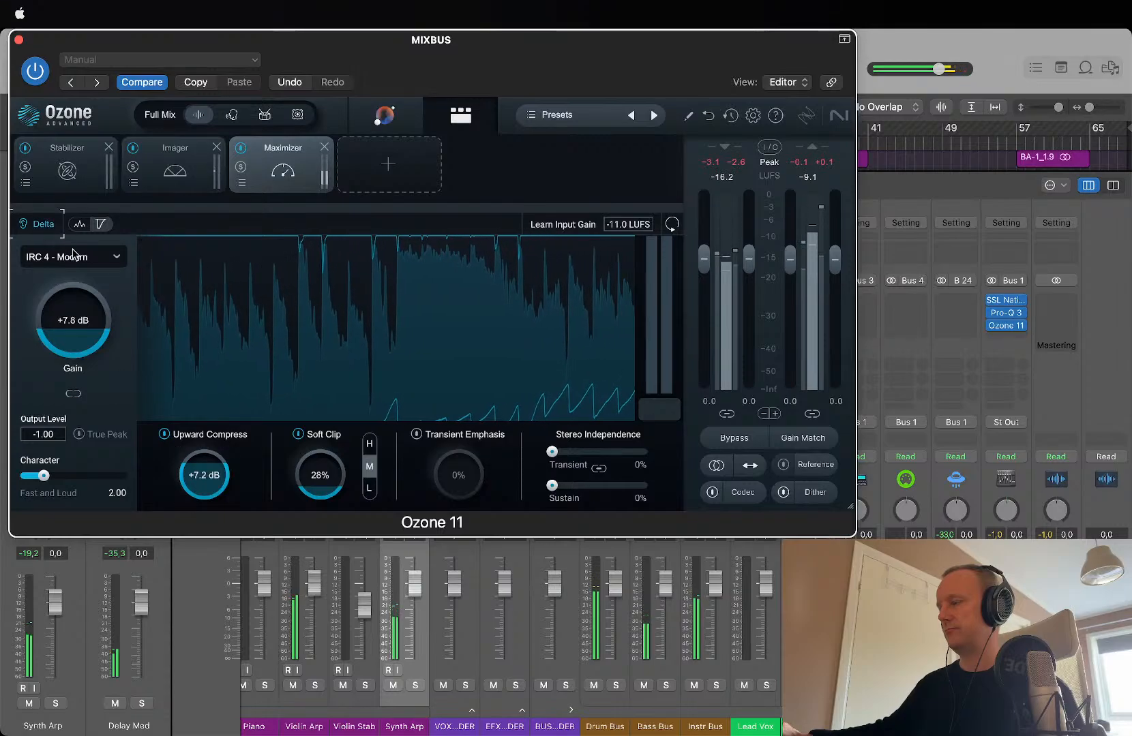
pyautogui.moveTo(204, 475); pyautogui.dragTo(192, 639)
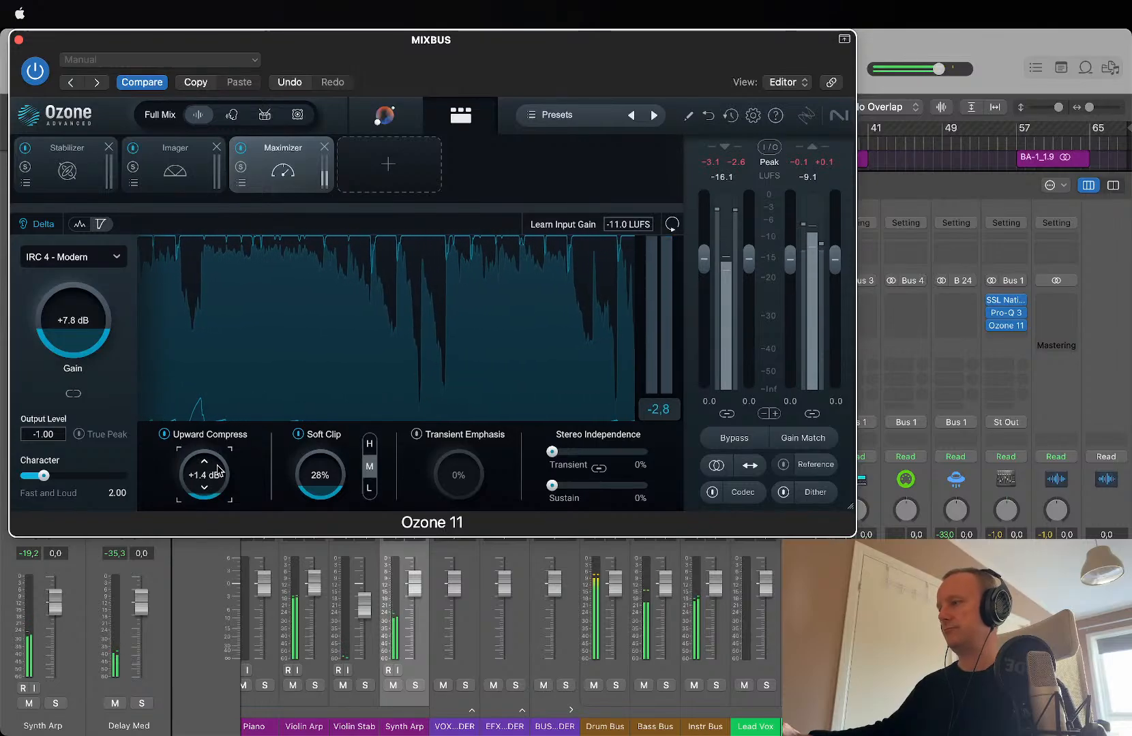
pyautogui.moveTo(218, 469)
pyautogui.mouseDown()
pyautogui.moveTo(218, 435)
pyautogui.moveTo(217, 446)
pyautogui.mouseUp()
# Step: Enable Transient Emphasis at 35% in the Maximizer and switch Delta listening off
pyautogui.click(417, 434)
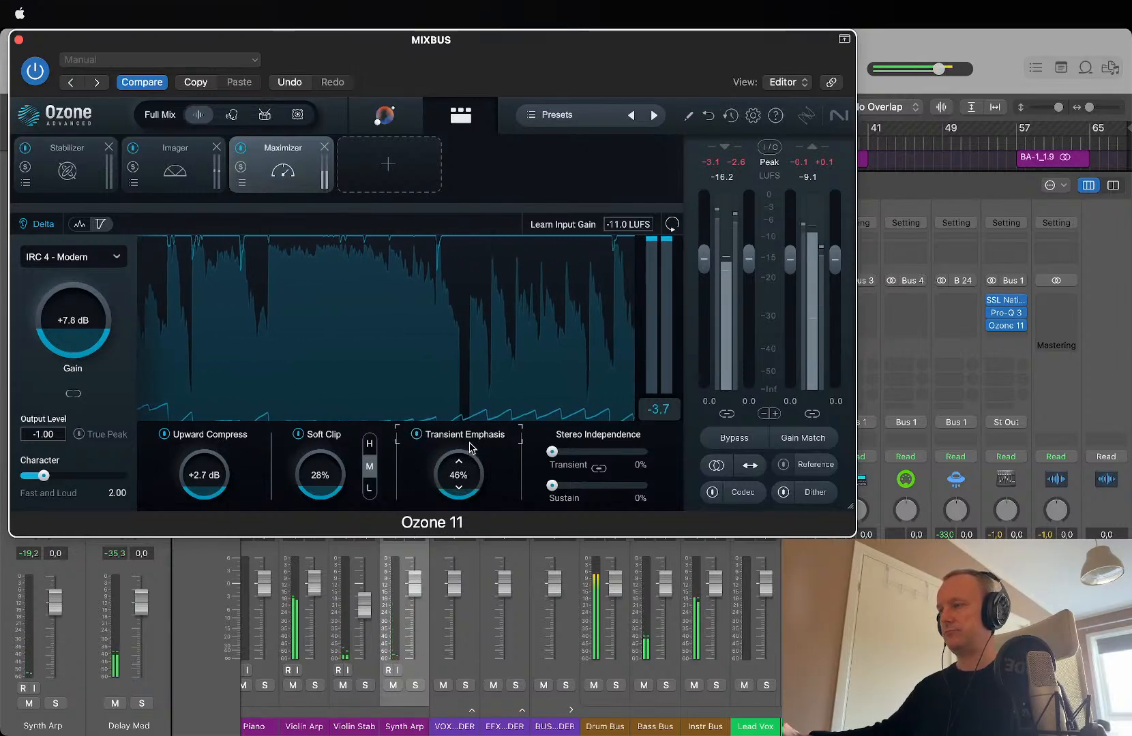
pyautogui.moveTo(469, 447); pyautogui.dragTo(487, 213)
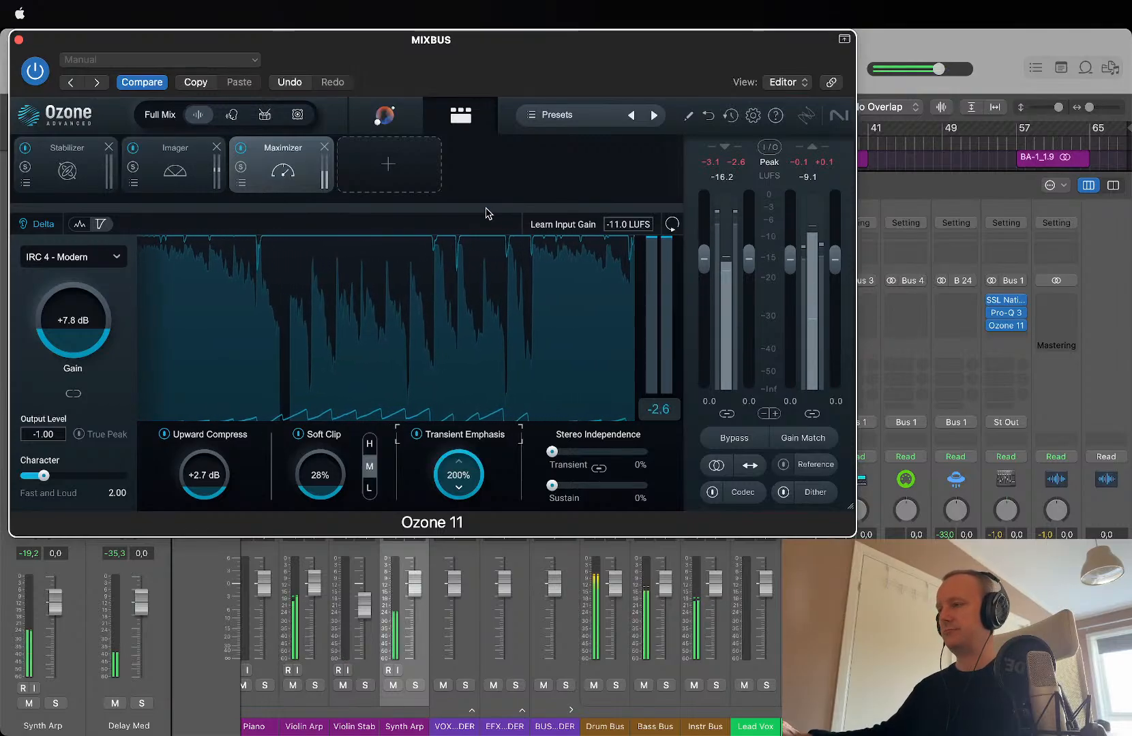
pyautogui.moveTo(483, 335); pyautogui.dragTo(475, 401)
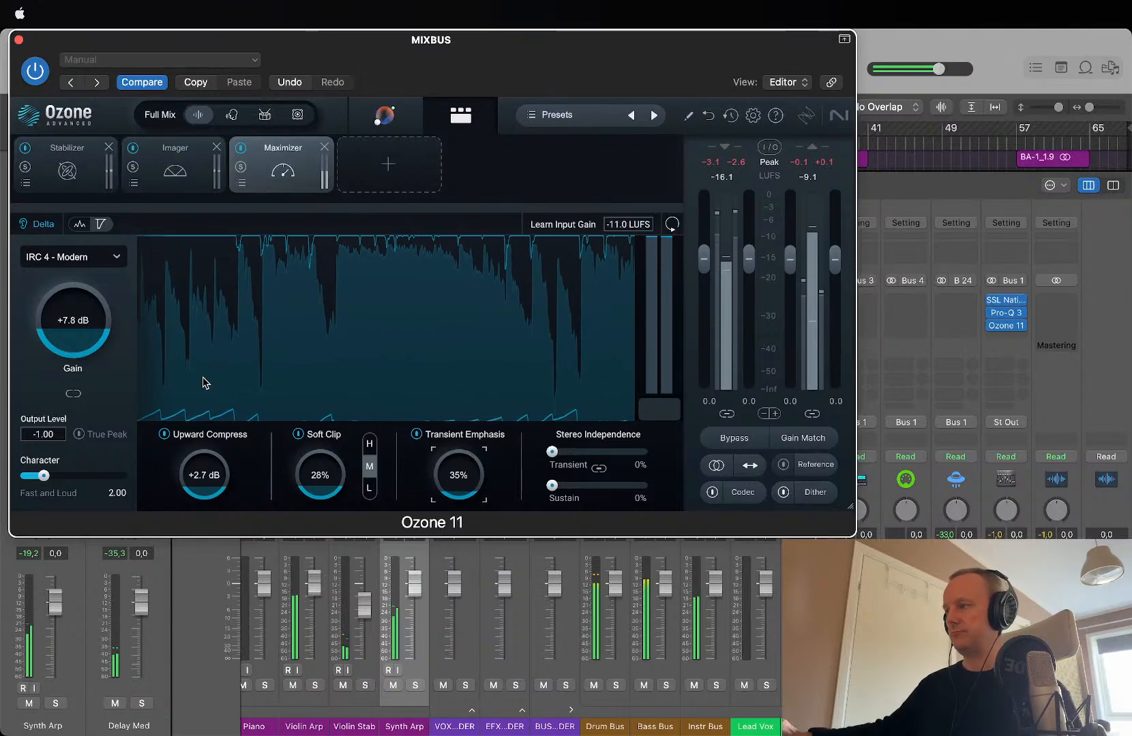
pyautogui.click(28, 227)
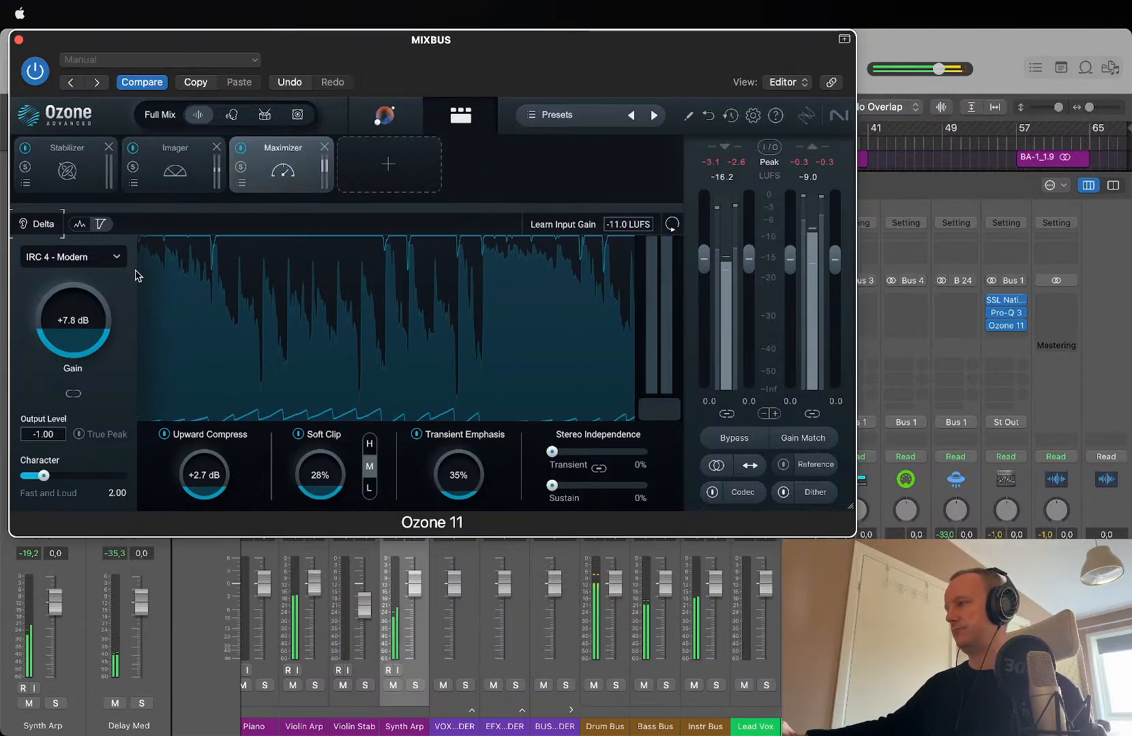
# Step: Reduce the Maximizer's gain to +7.4 dB, close the MIXBUS plug-in window, and stop playback
pyautogui.moveTo(87, 326); pyautogui.dragTo(86, 334)
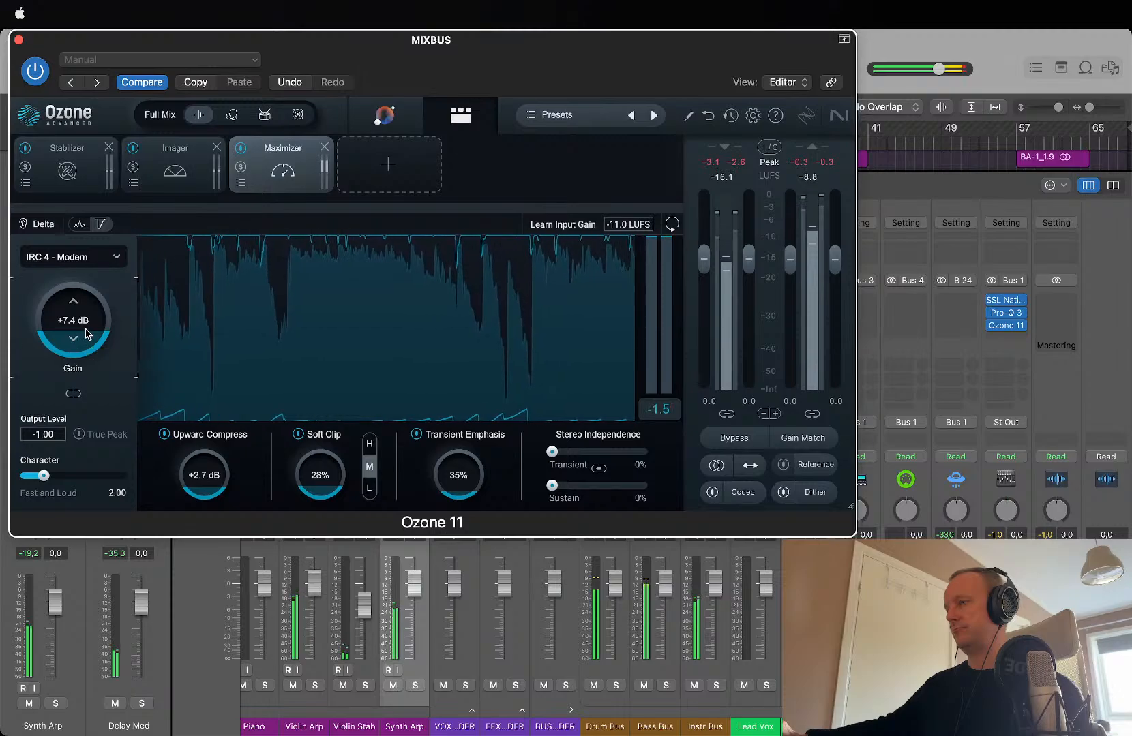
pyautogui.click(19, 40)
pyautogui.press('space')
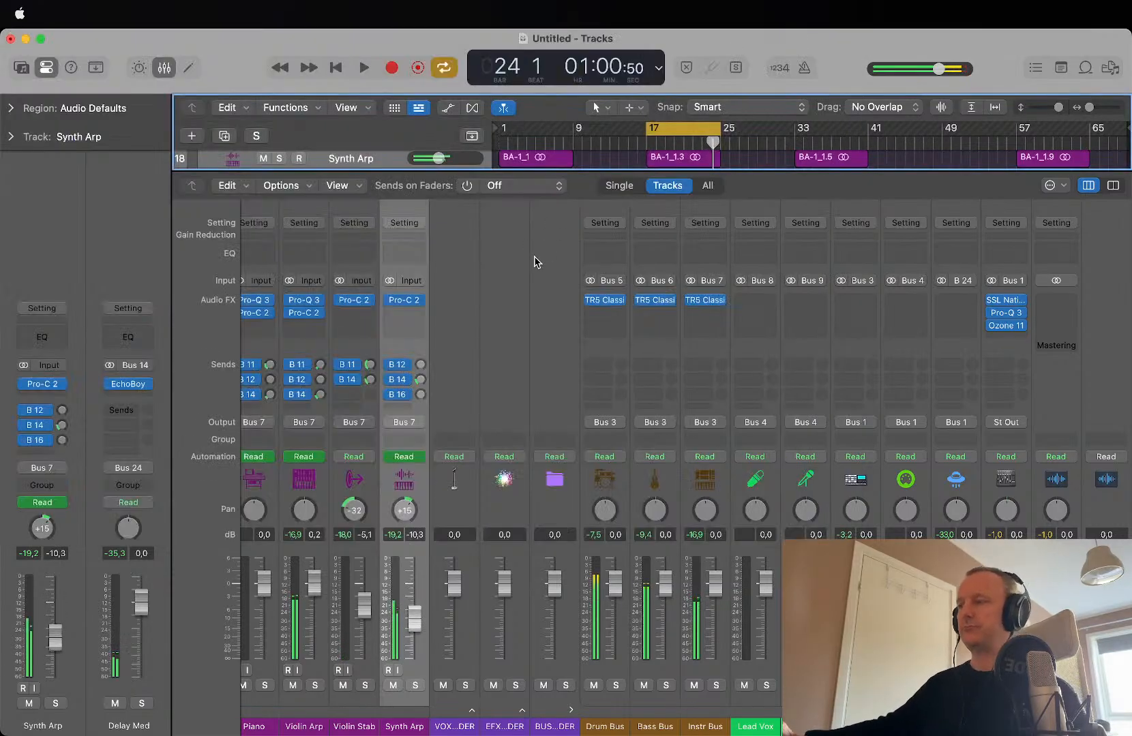